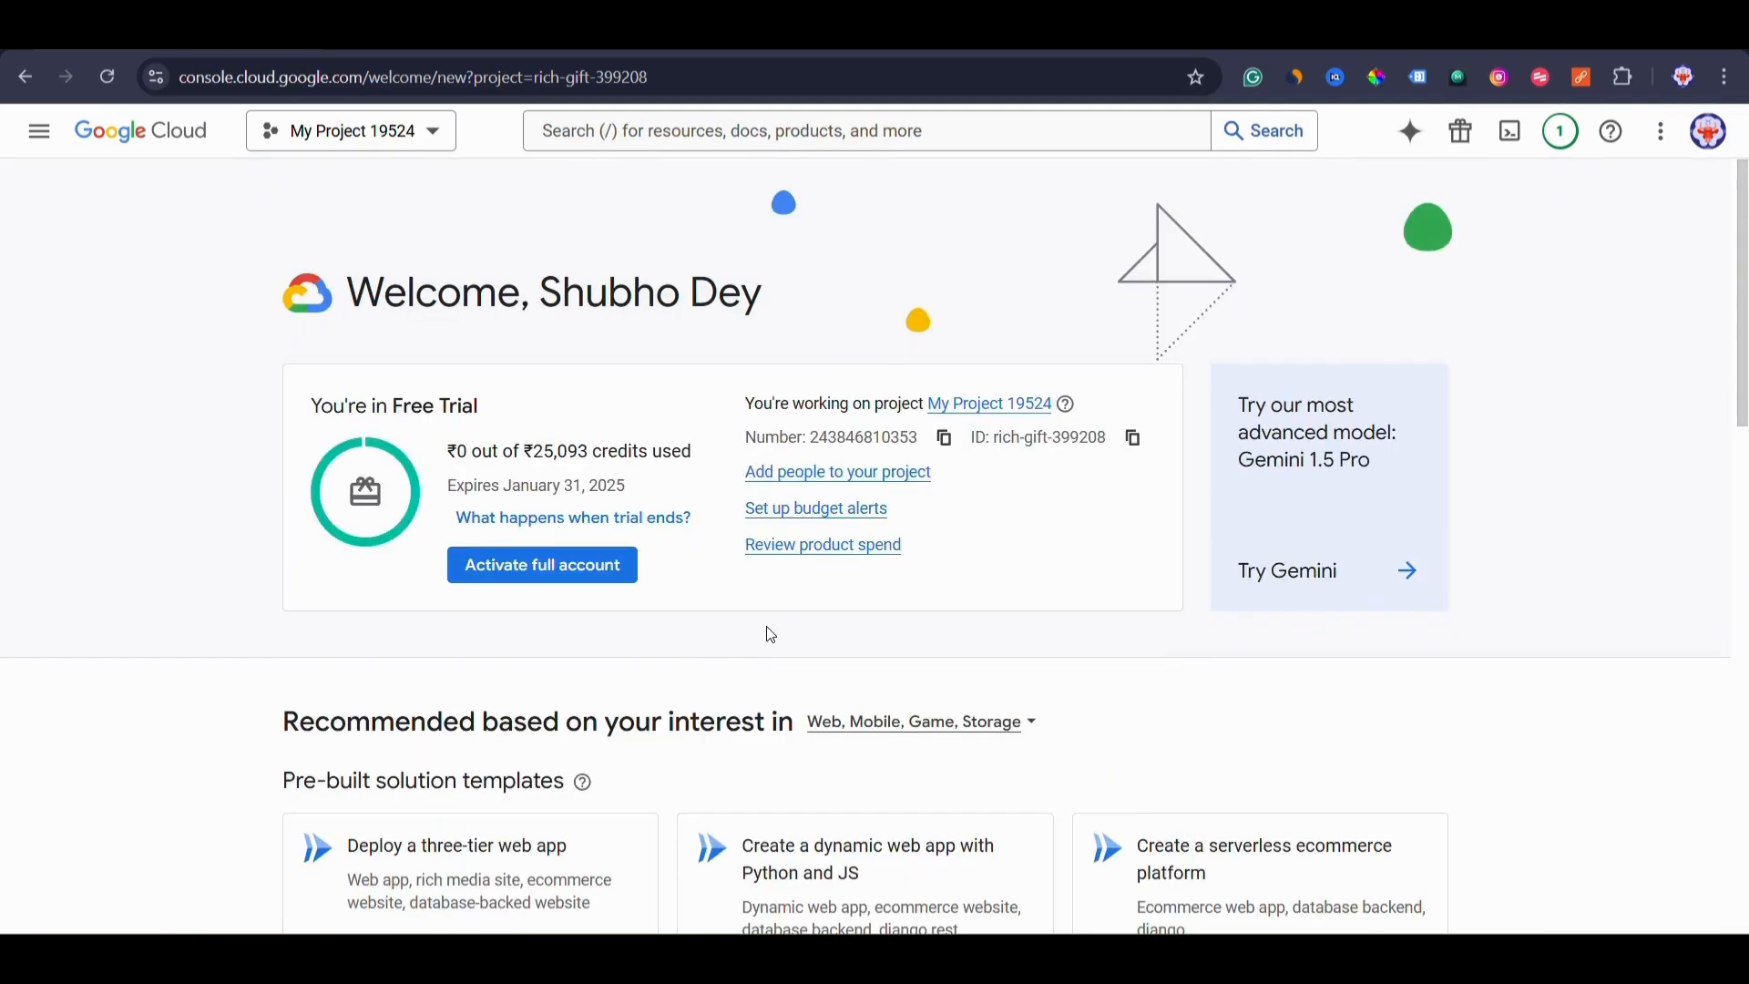
Open Cloud Storage through the storage bucket product offered on the project's welcome page.
click(569, 516)
mouse_move(535, 532)
scroll(975, 683, down, 7)
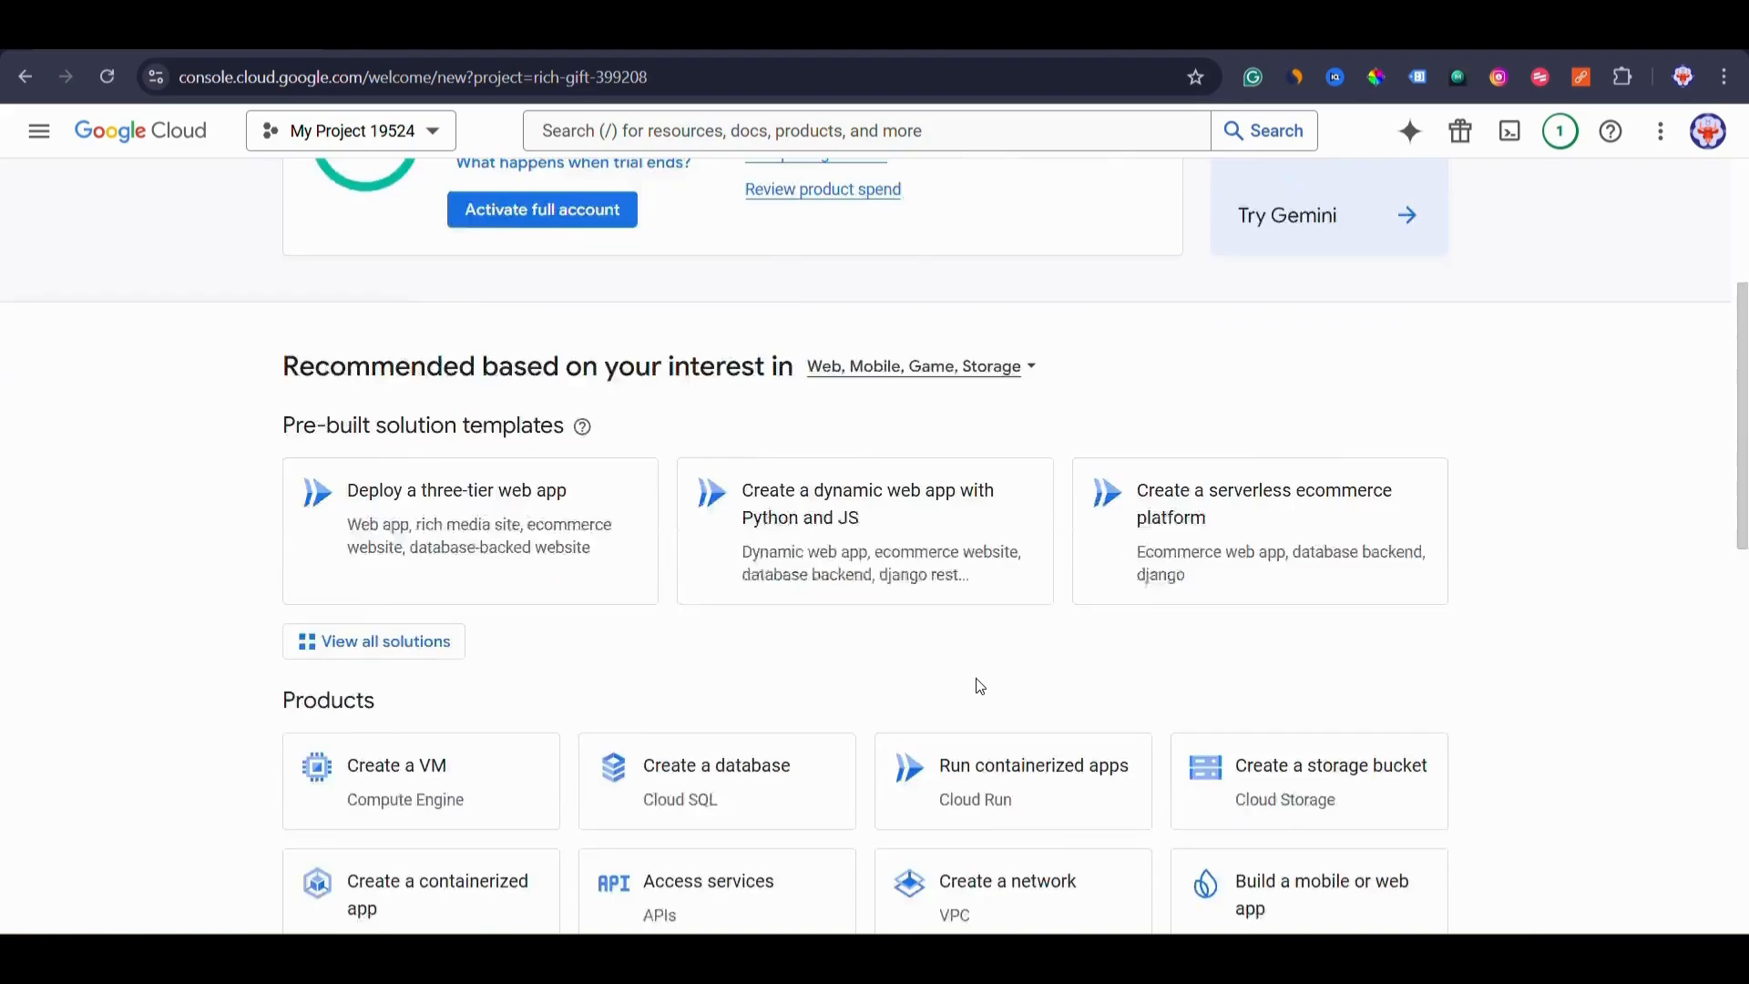
scroll(1075, 683, down, 2)
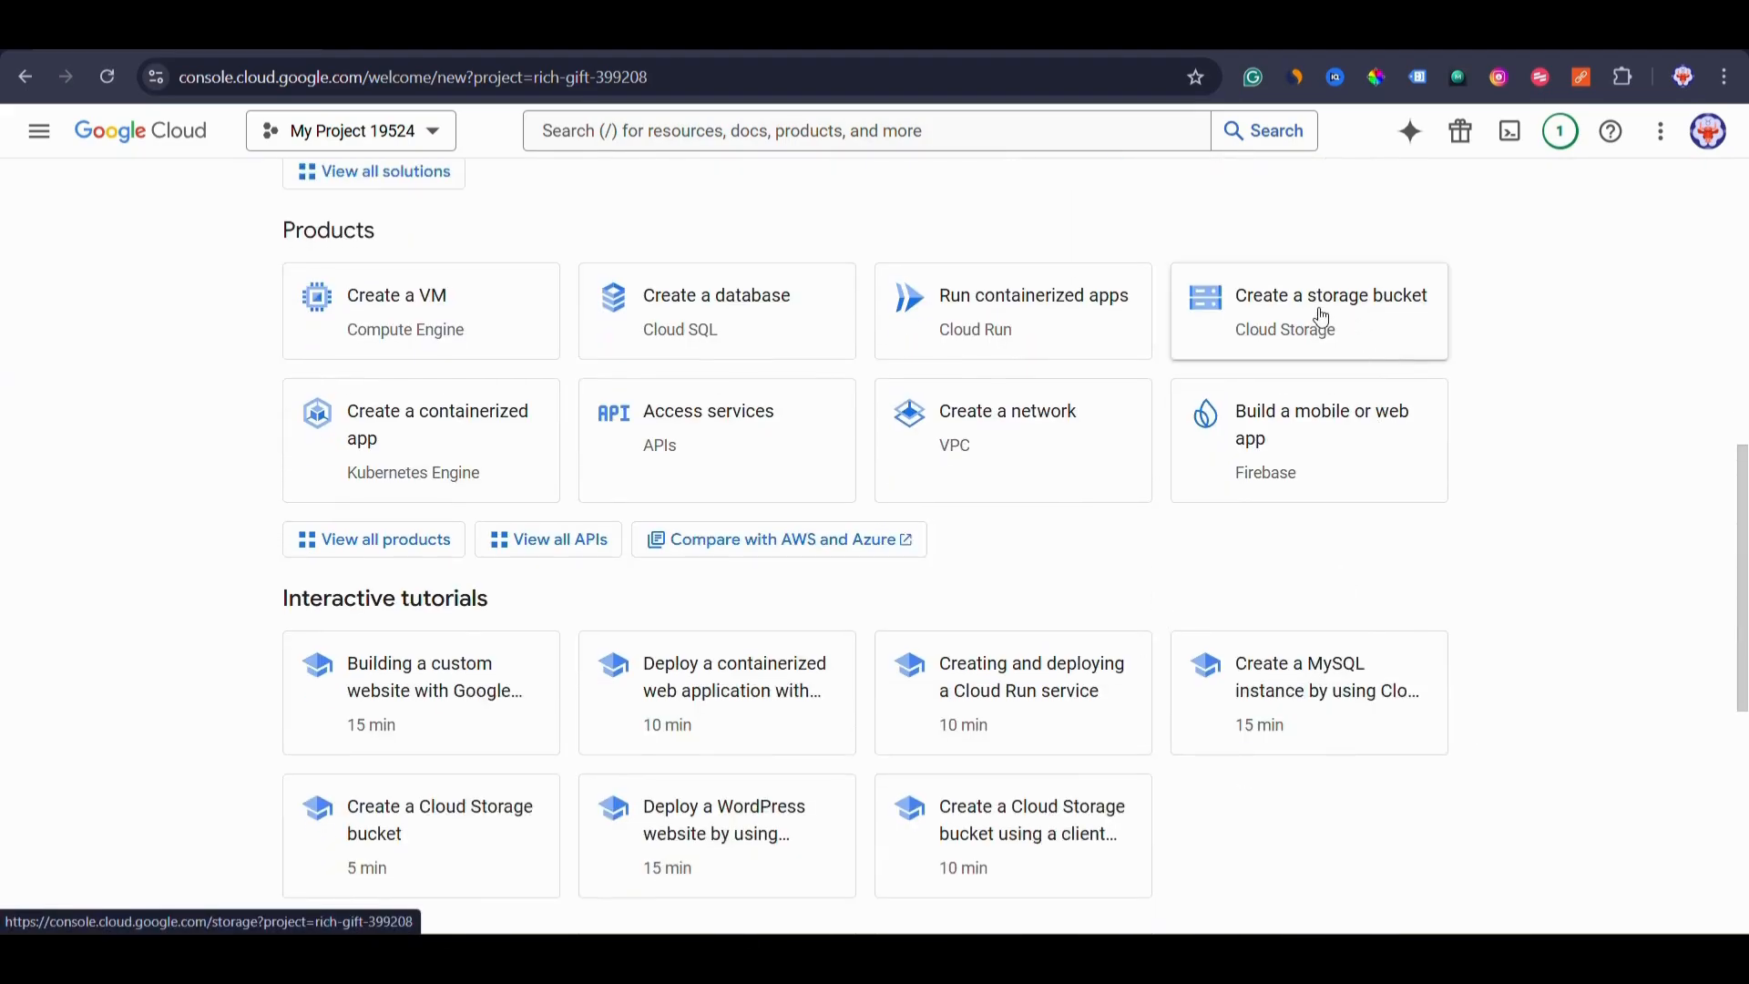
click(39, 131)
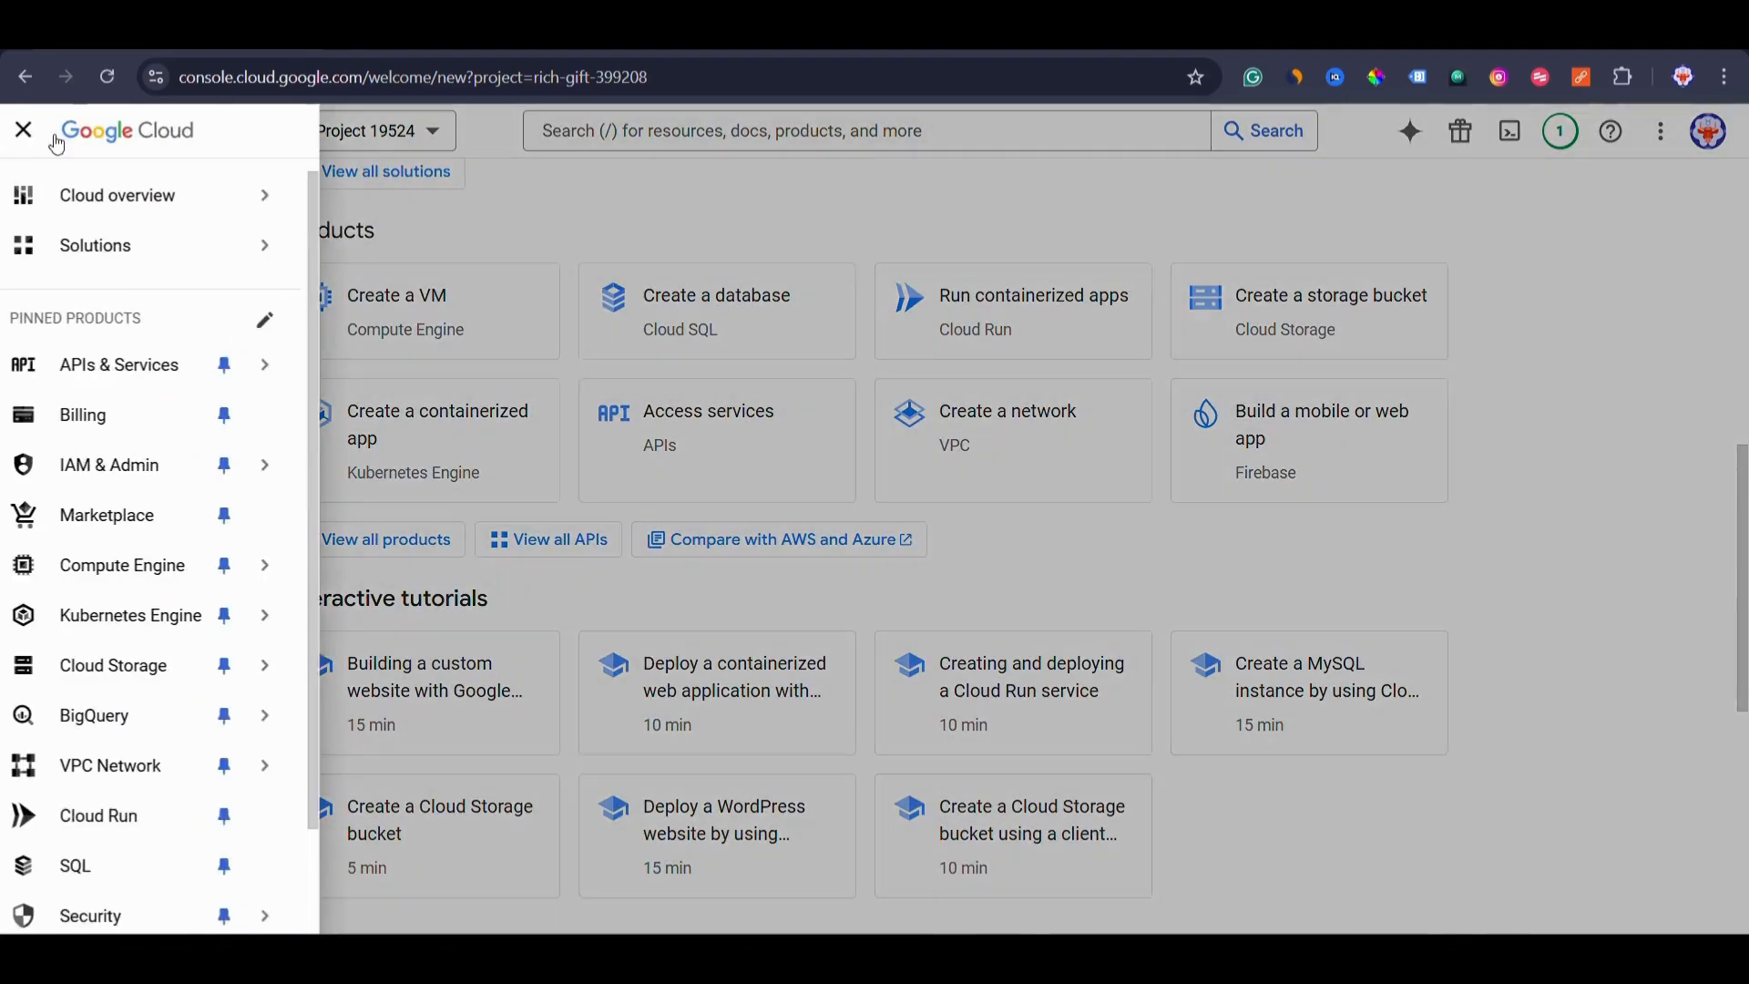
click(732, 236)
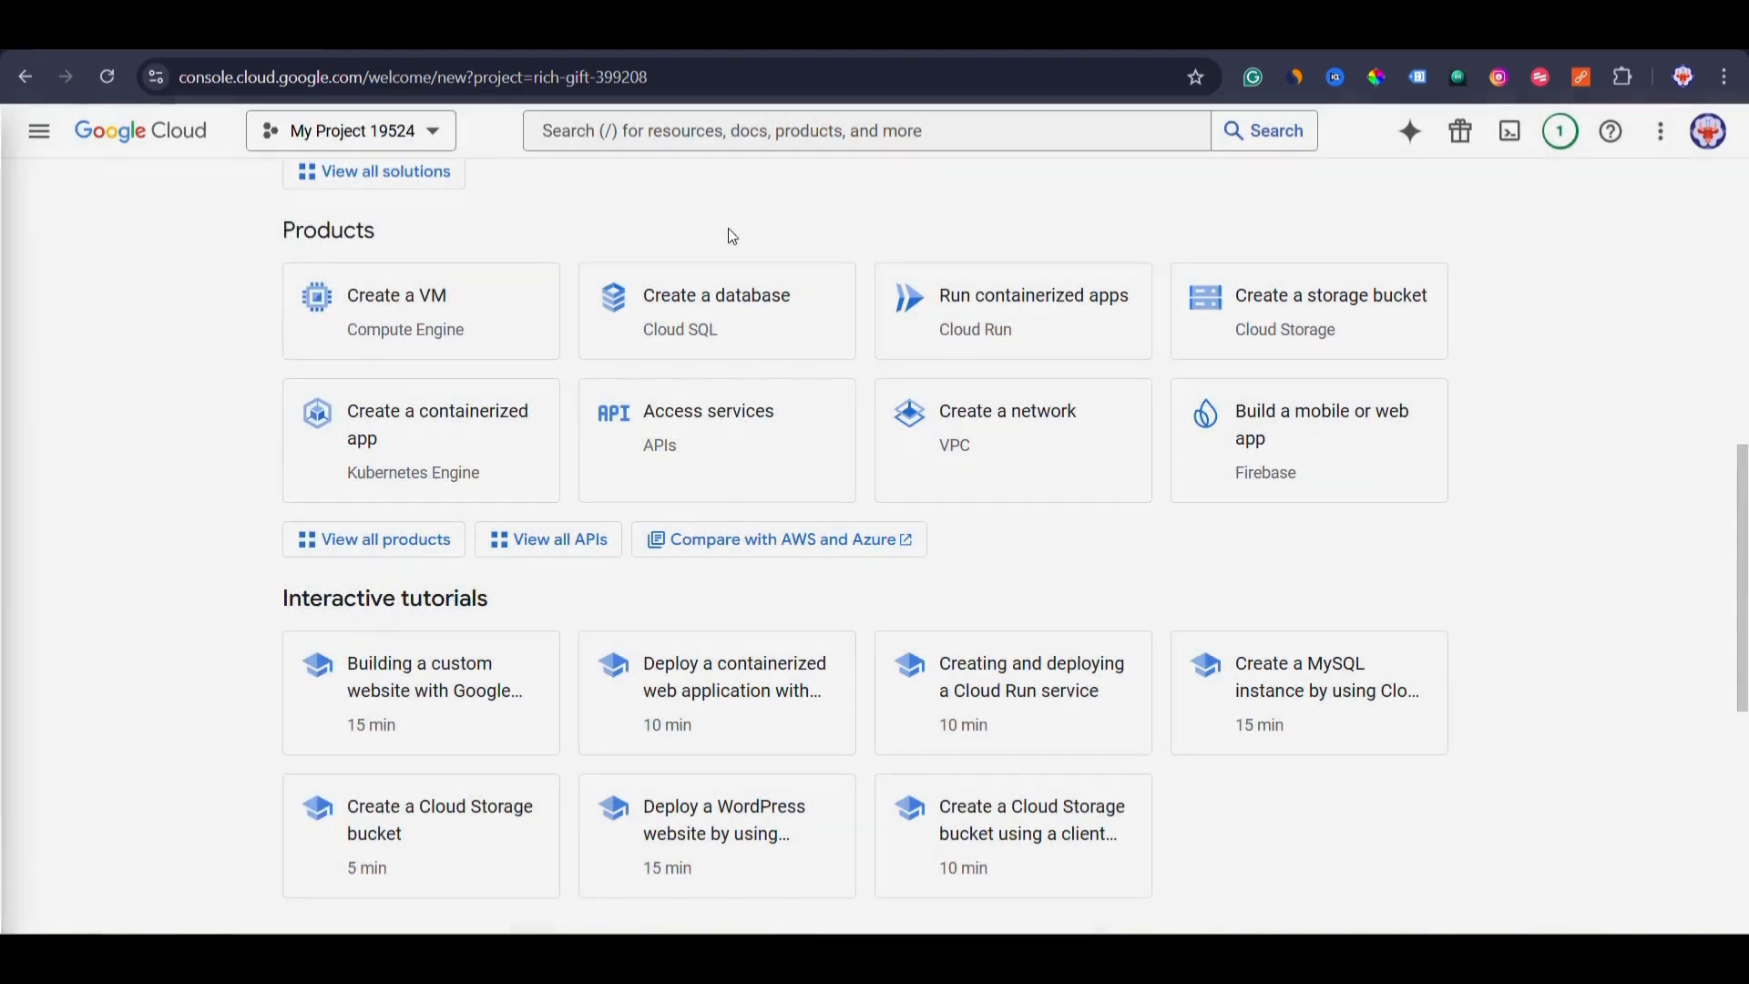
click(1291, 322)
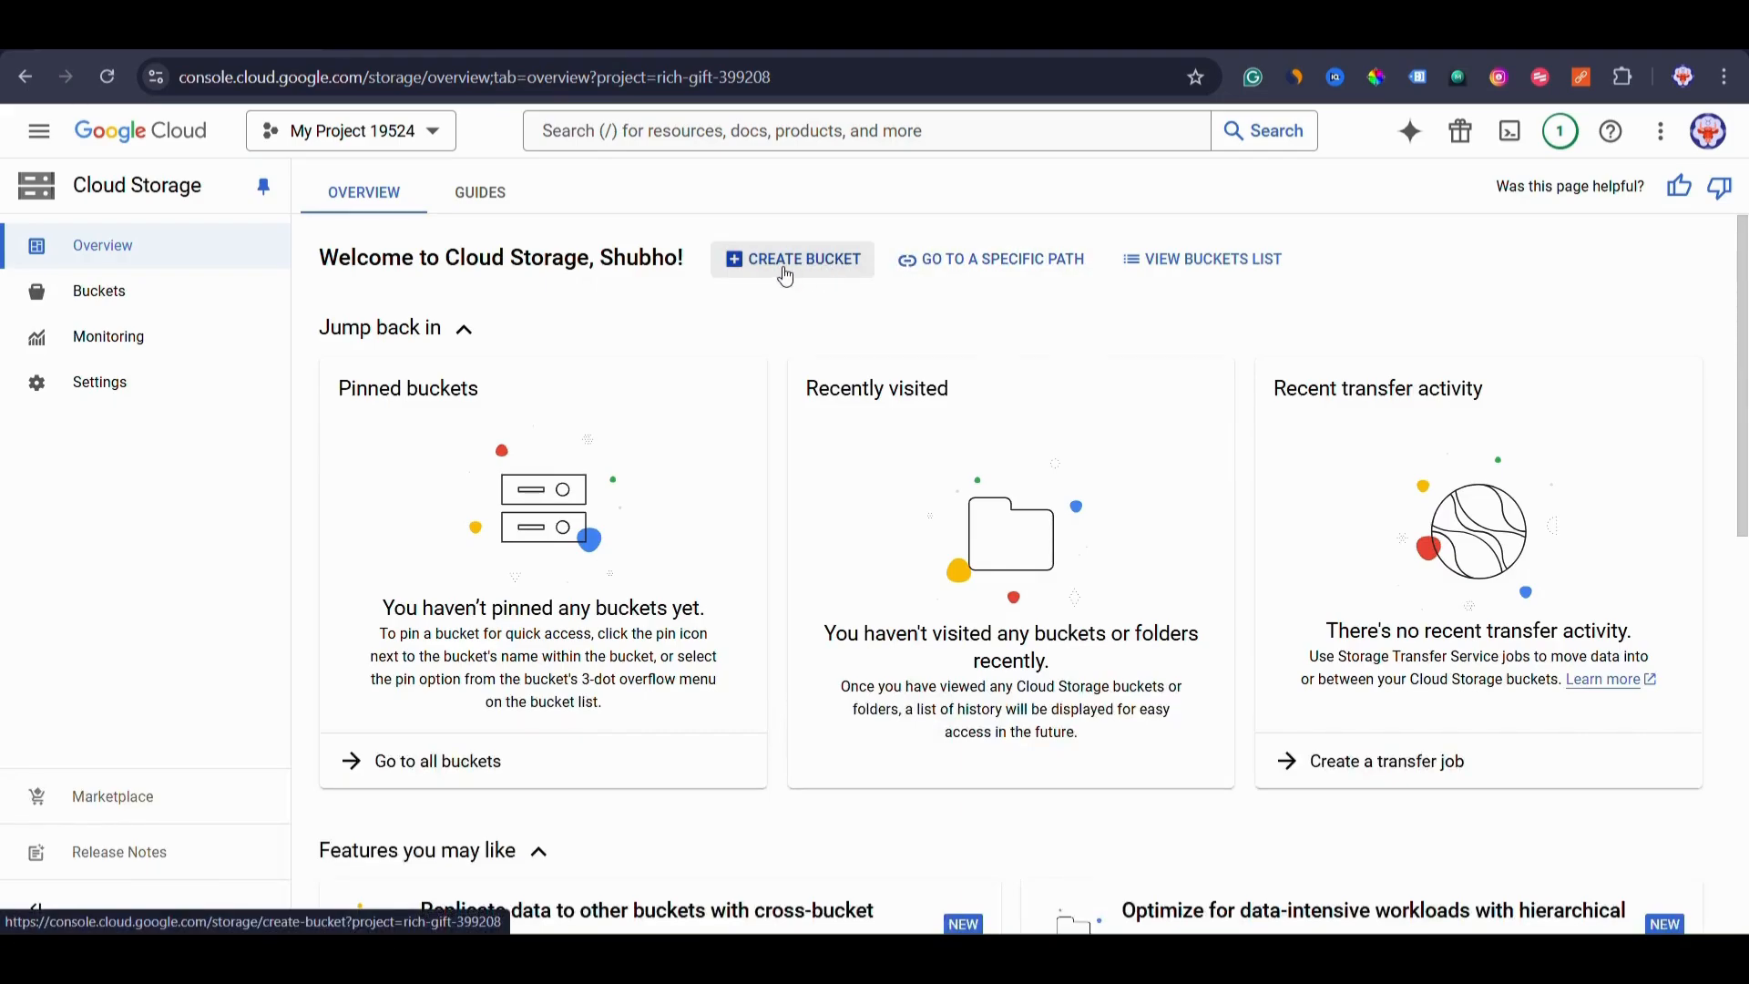
Start a new Cloud Storage bucket and name it bulk_pins.
click(785, 264)
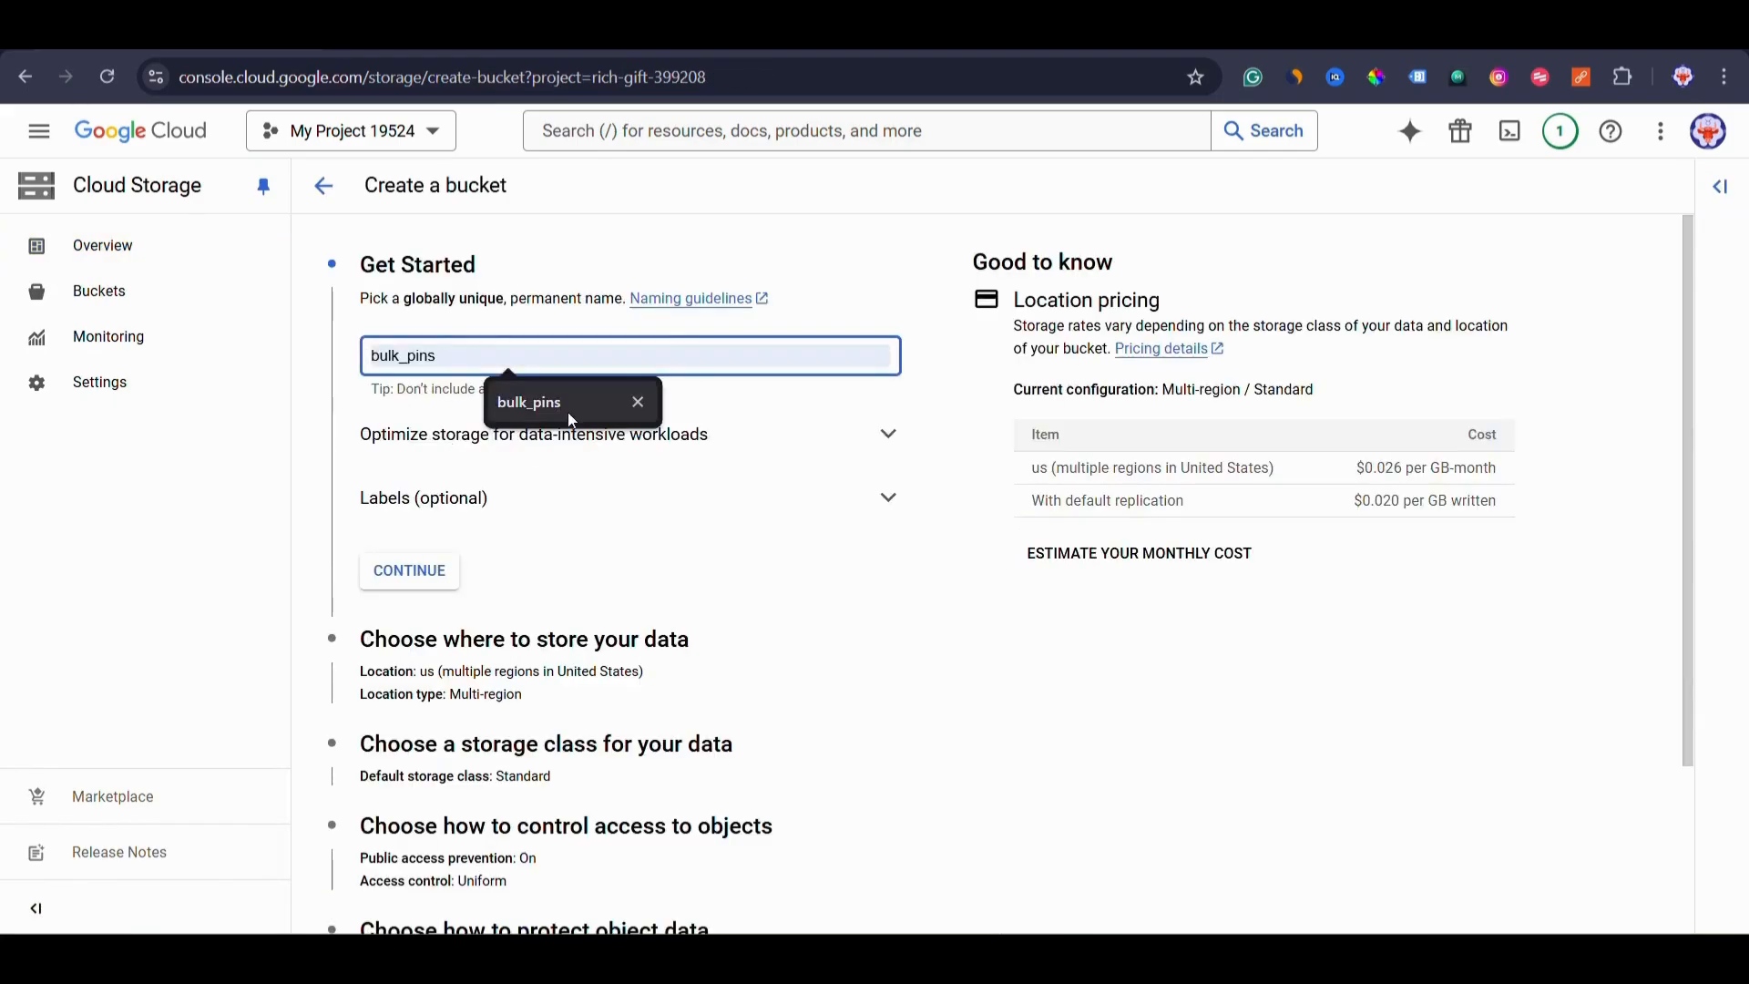
click(559, 406)
click(342, 415)
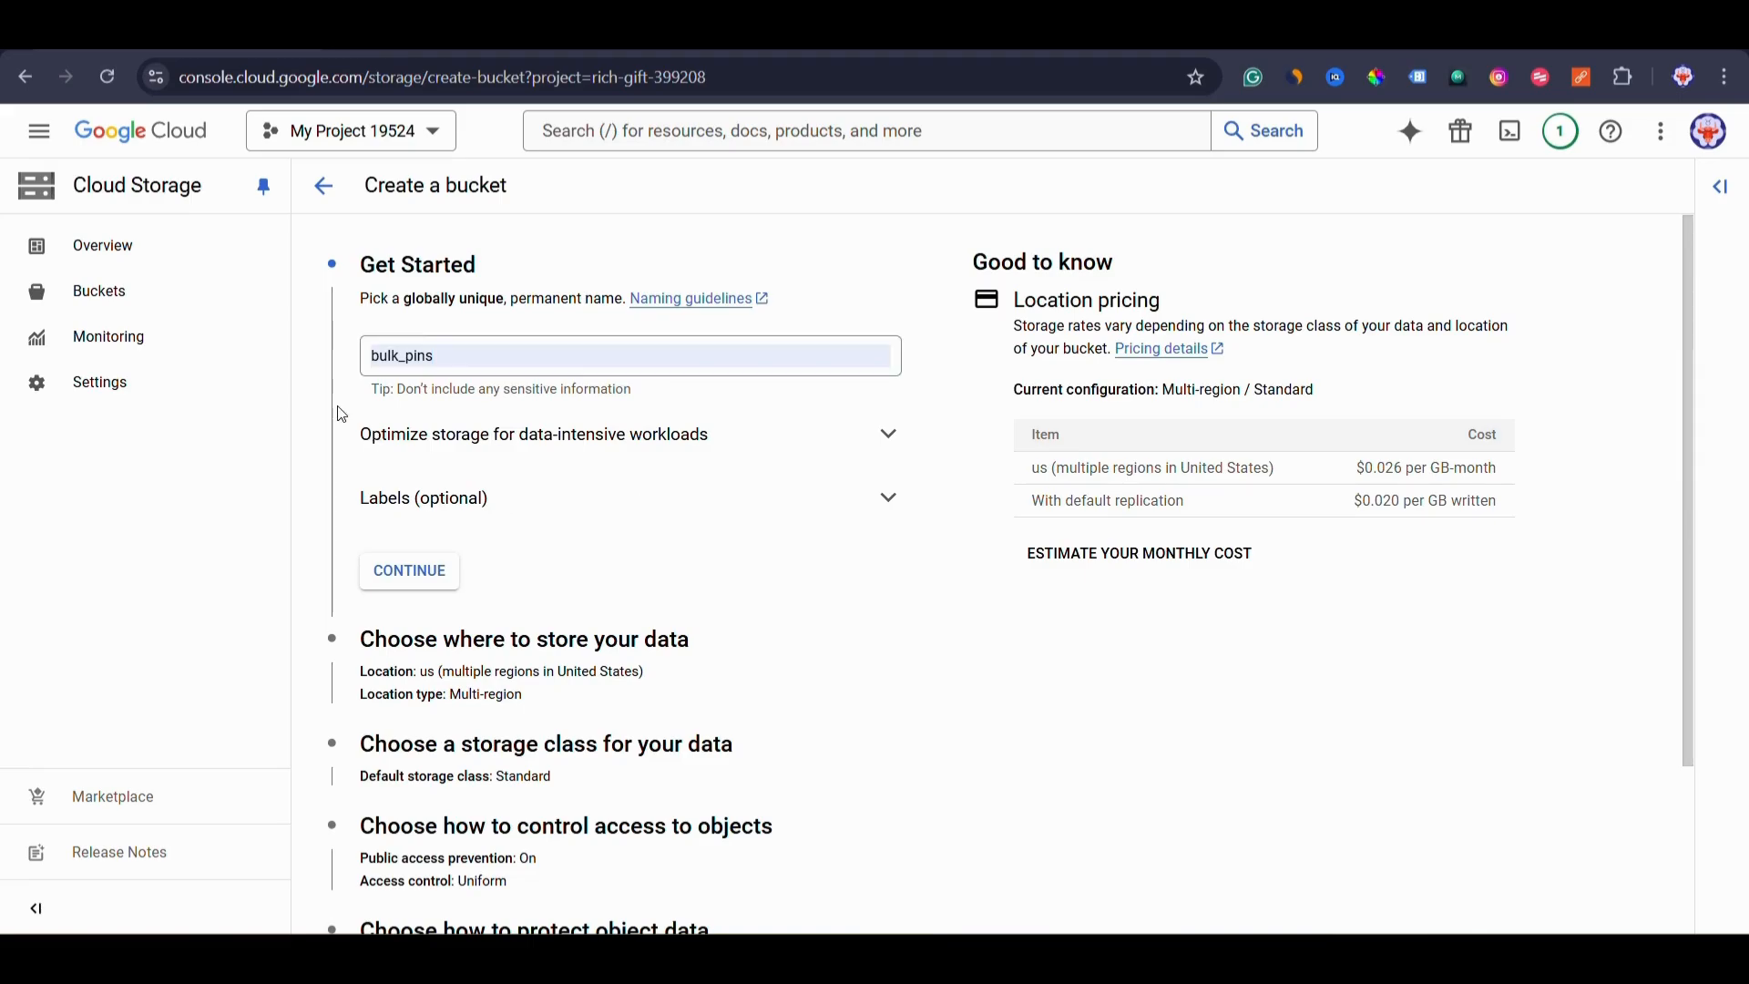
Create the bucket with the default US multi-region location and enforce public access prevention on it.
scroll(566, 546, down, 2)
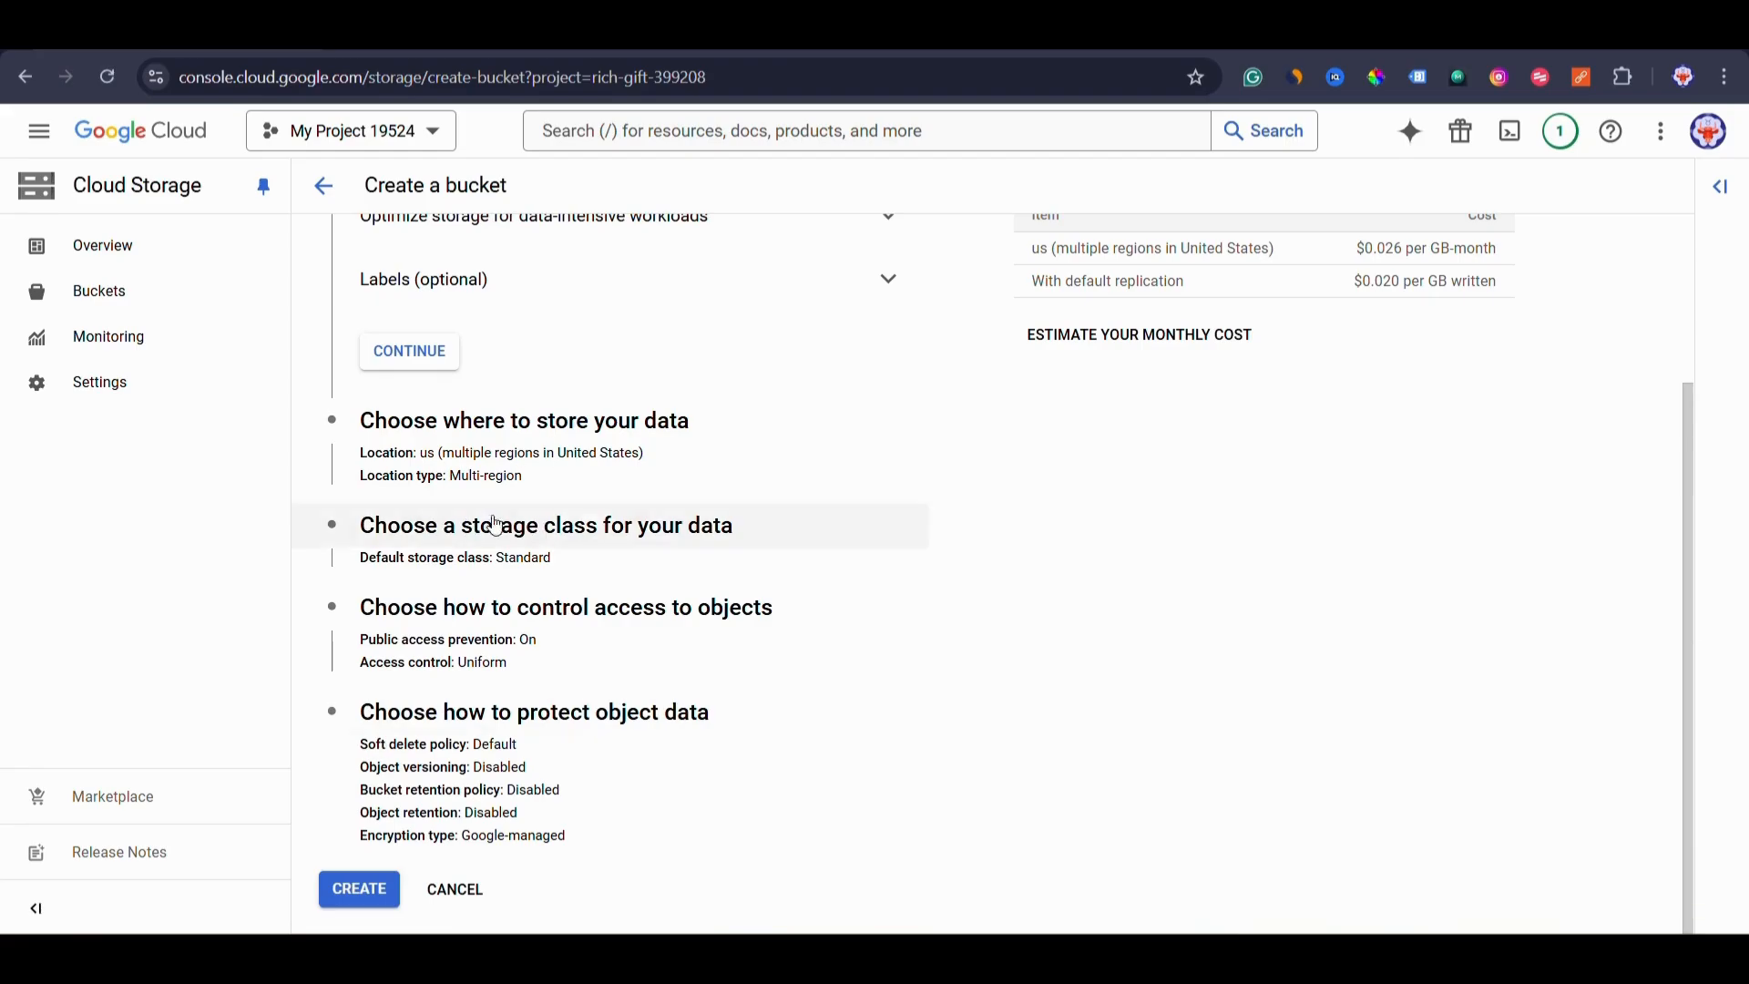
click(441, 417)
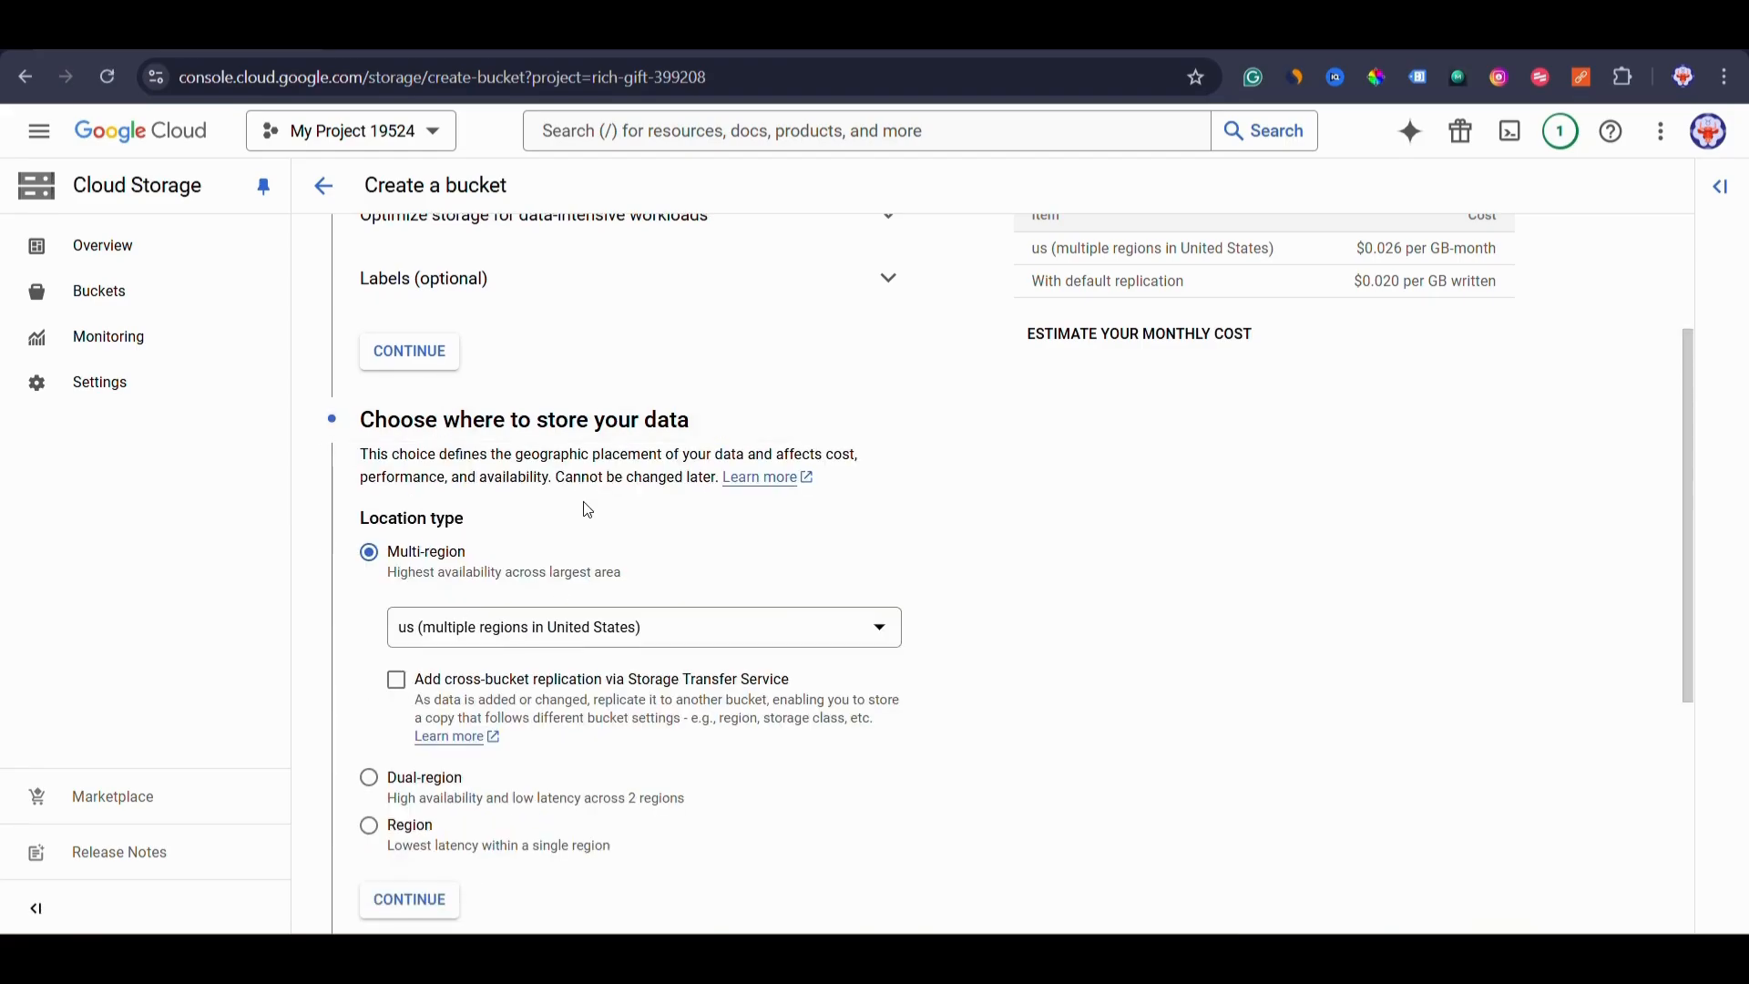
scroll(587, 510, down, 5)
click(369, 890)
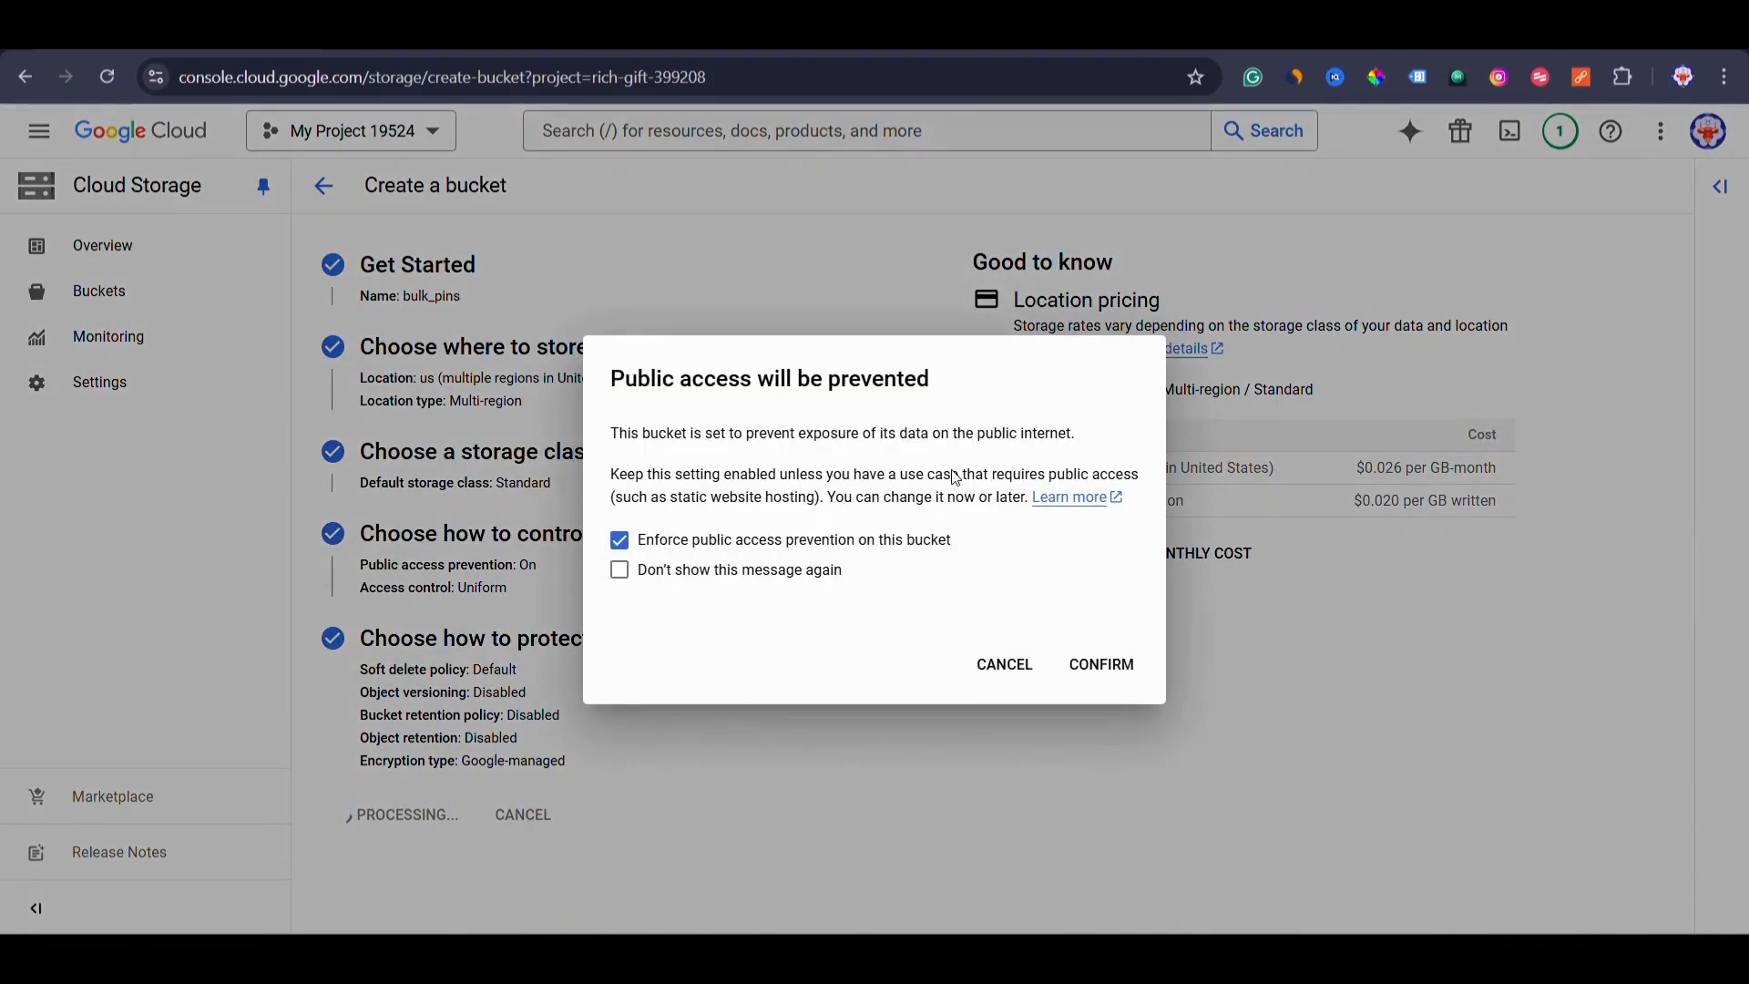
click(1108, 666)
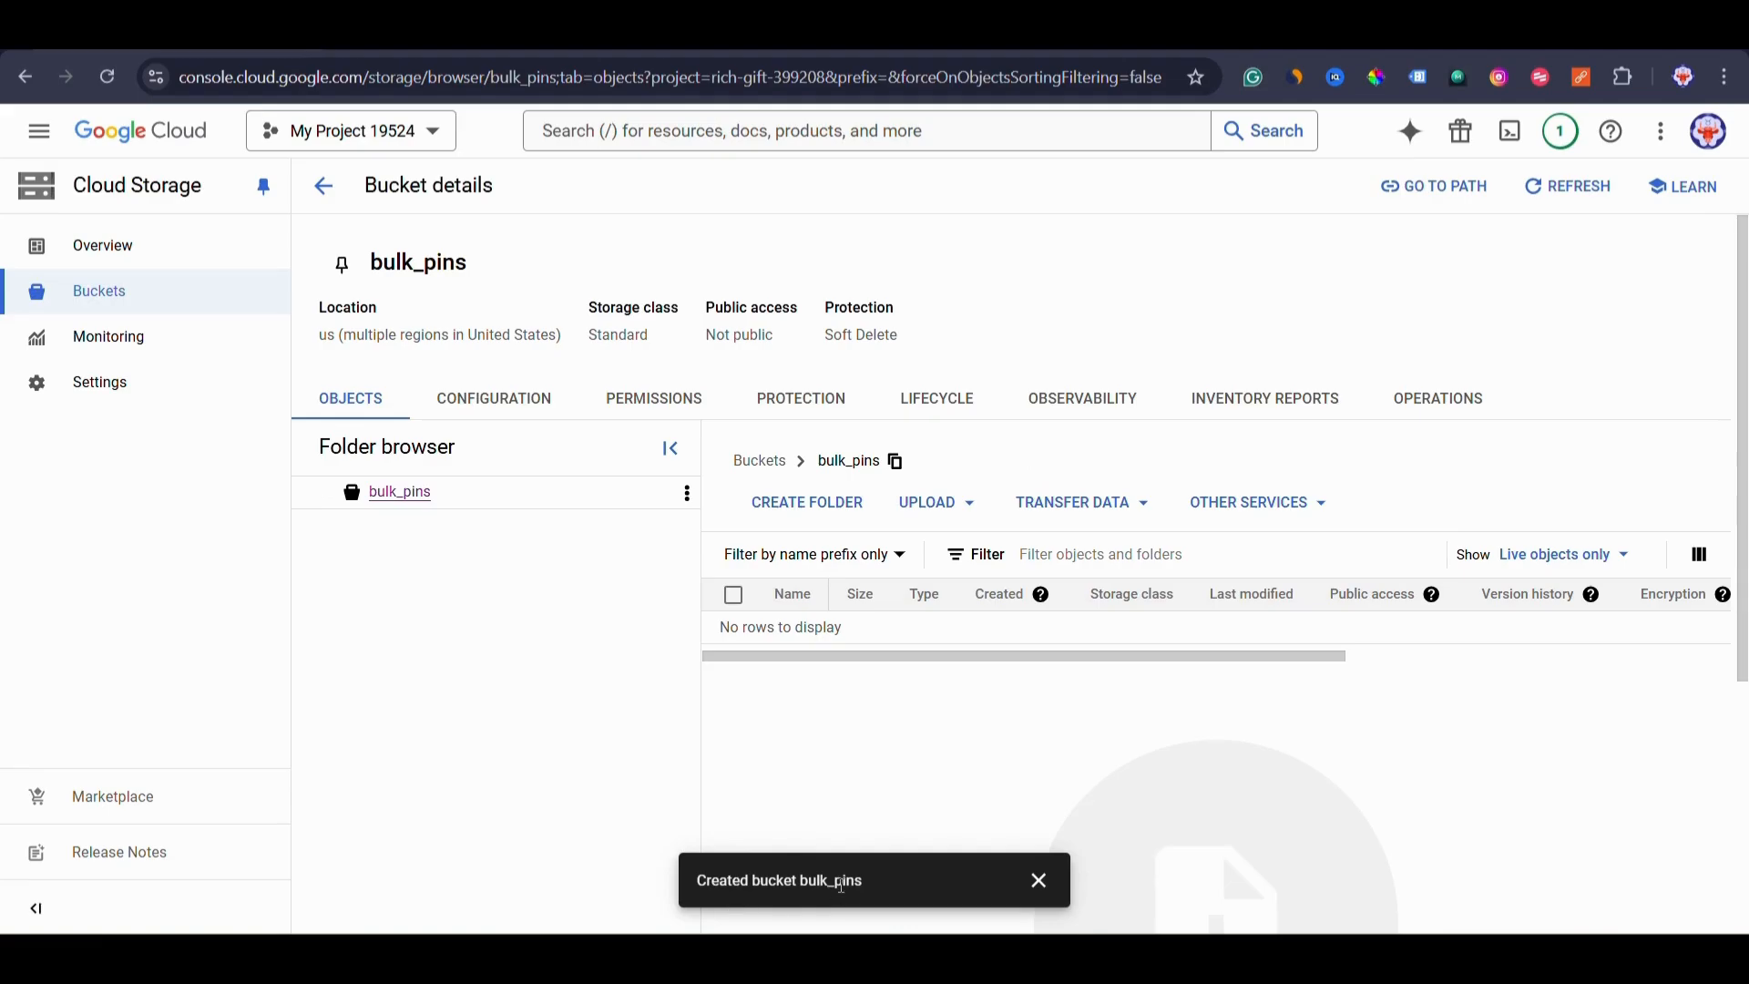
click(1038, 880)
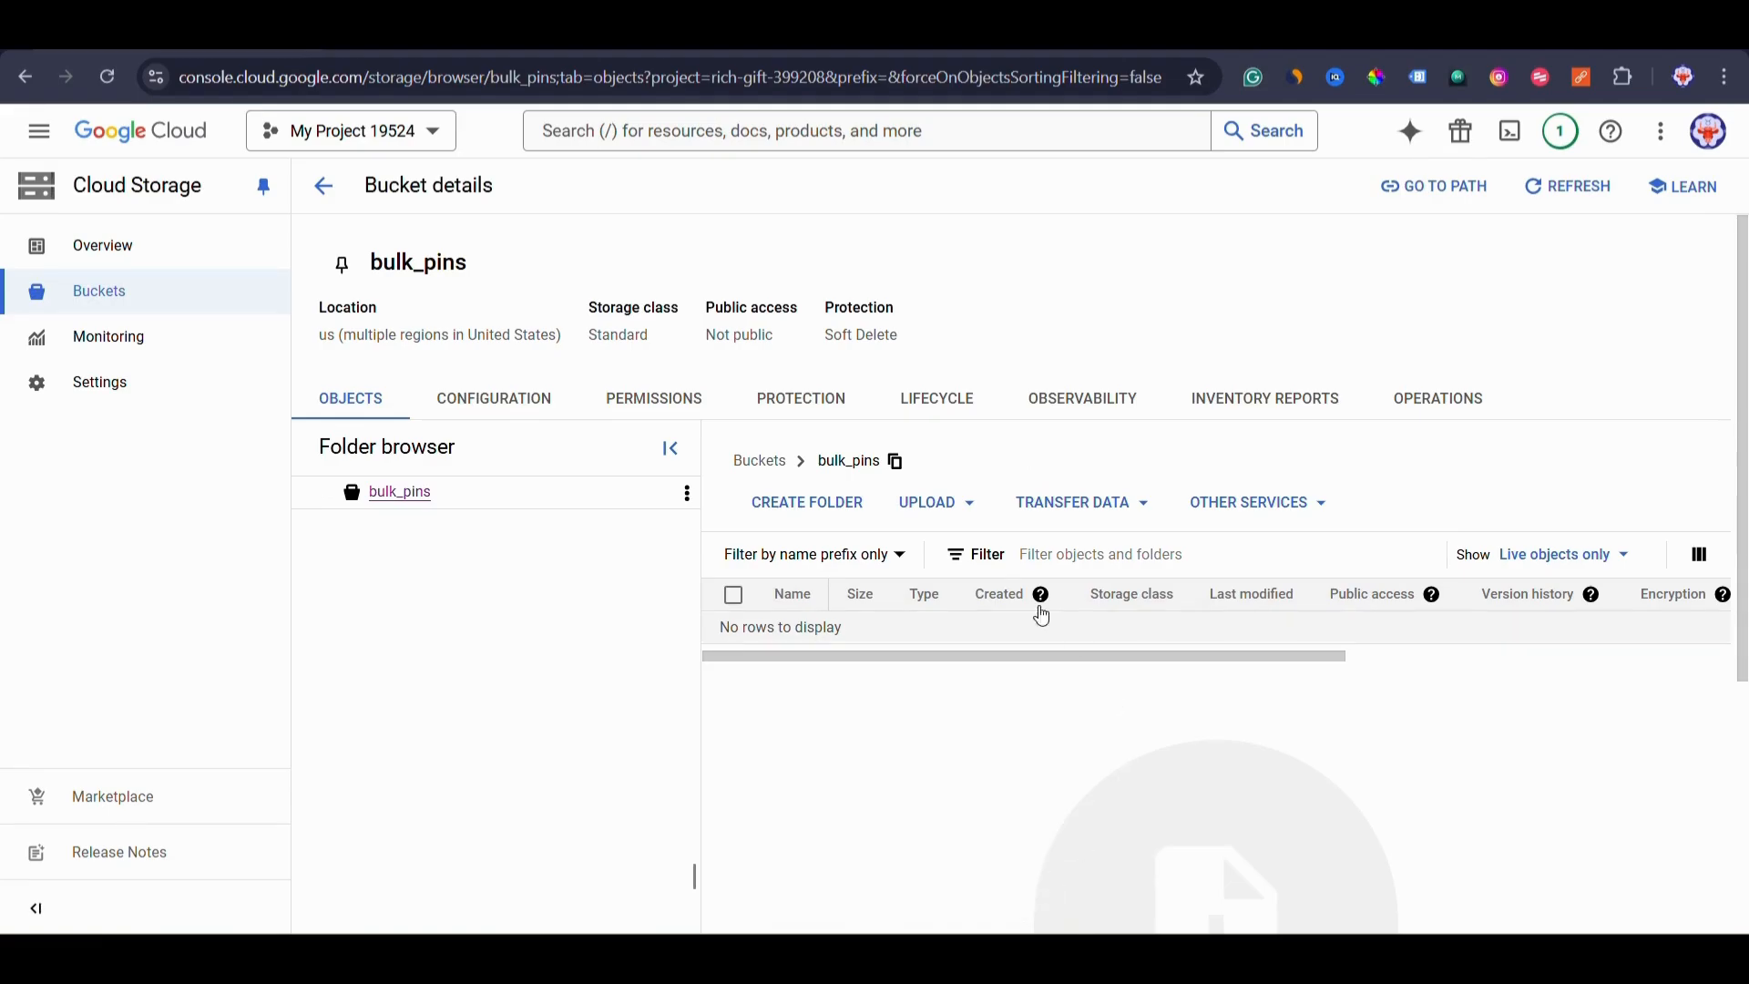
Remove public access prevention from the bulk_pins bucket in its permissions.
click(653, 401)
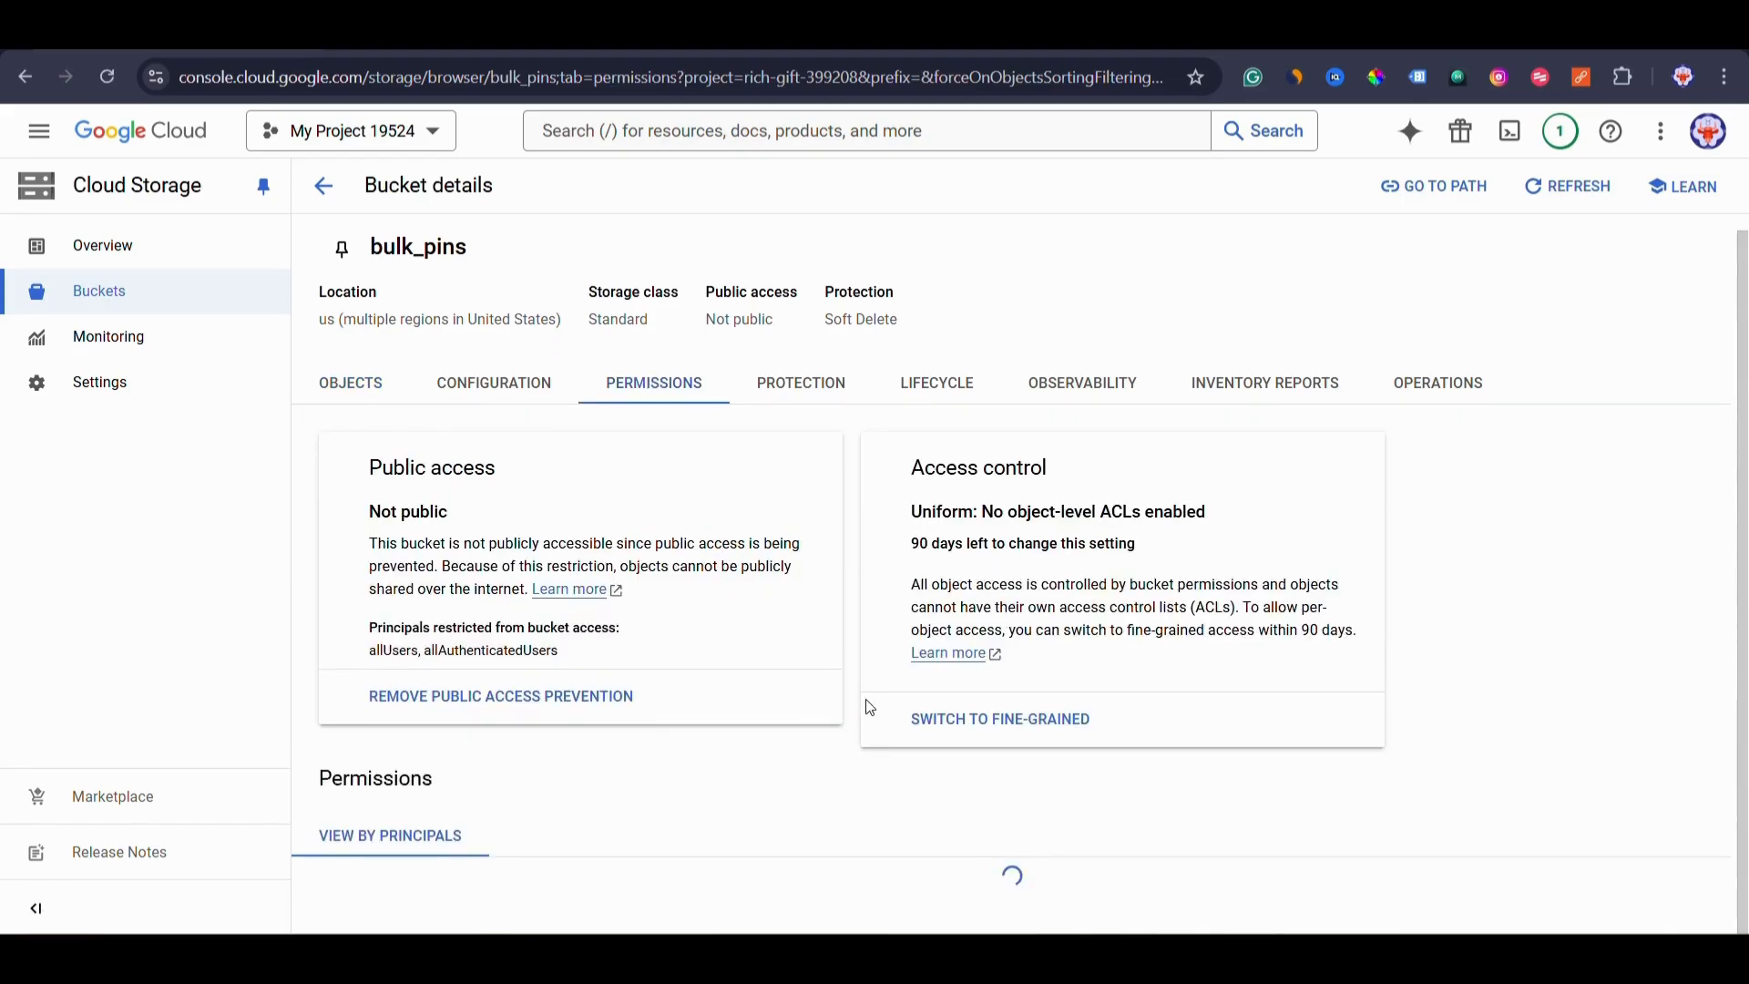
scroll(579, 791, down, 1)
click(498, 608)
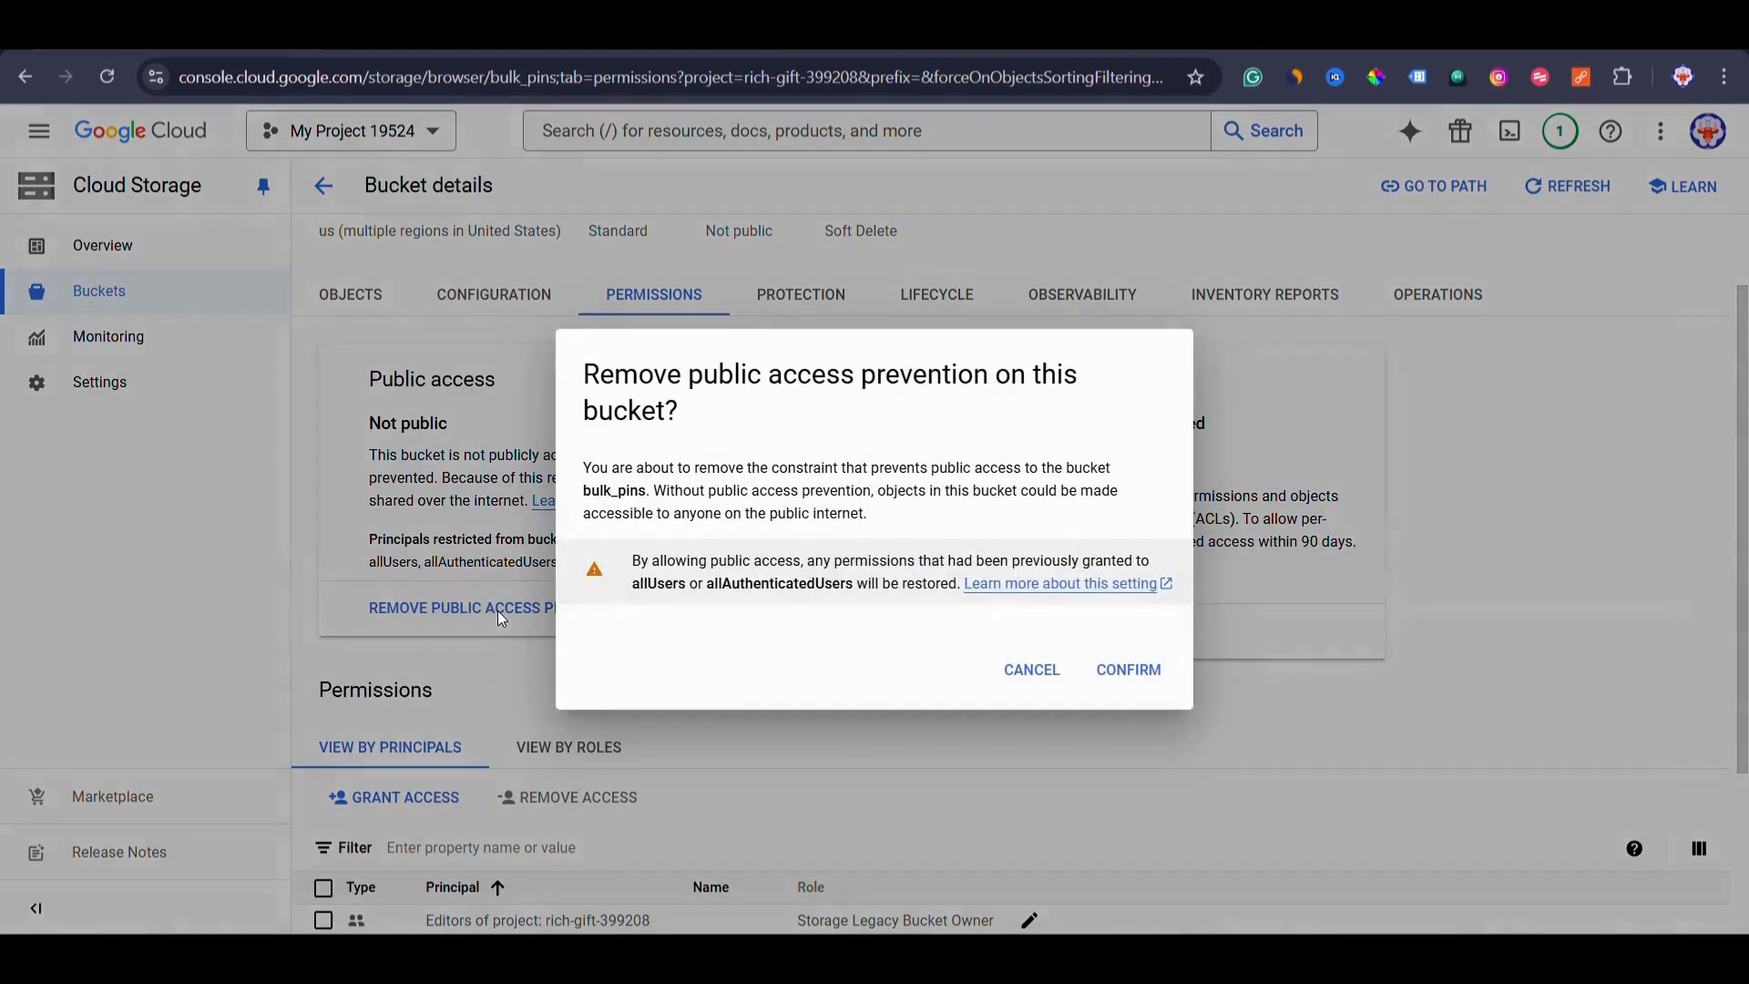
click(1134, 674)
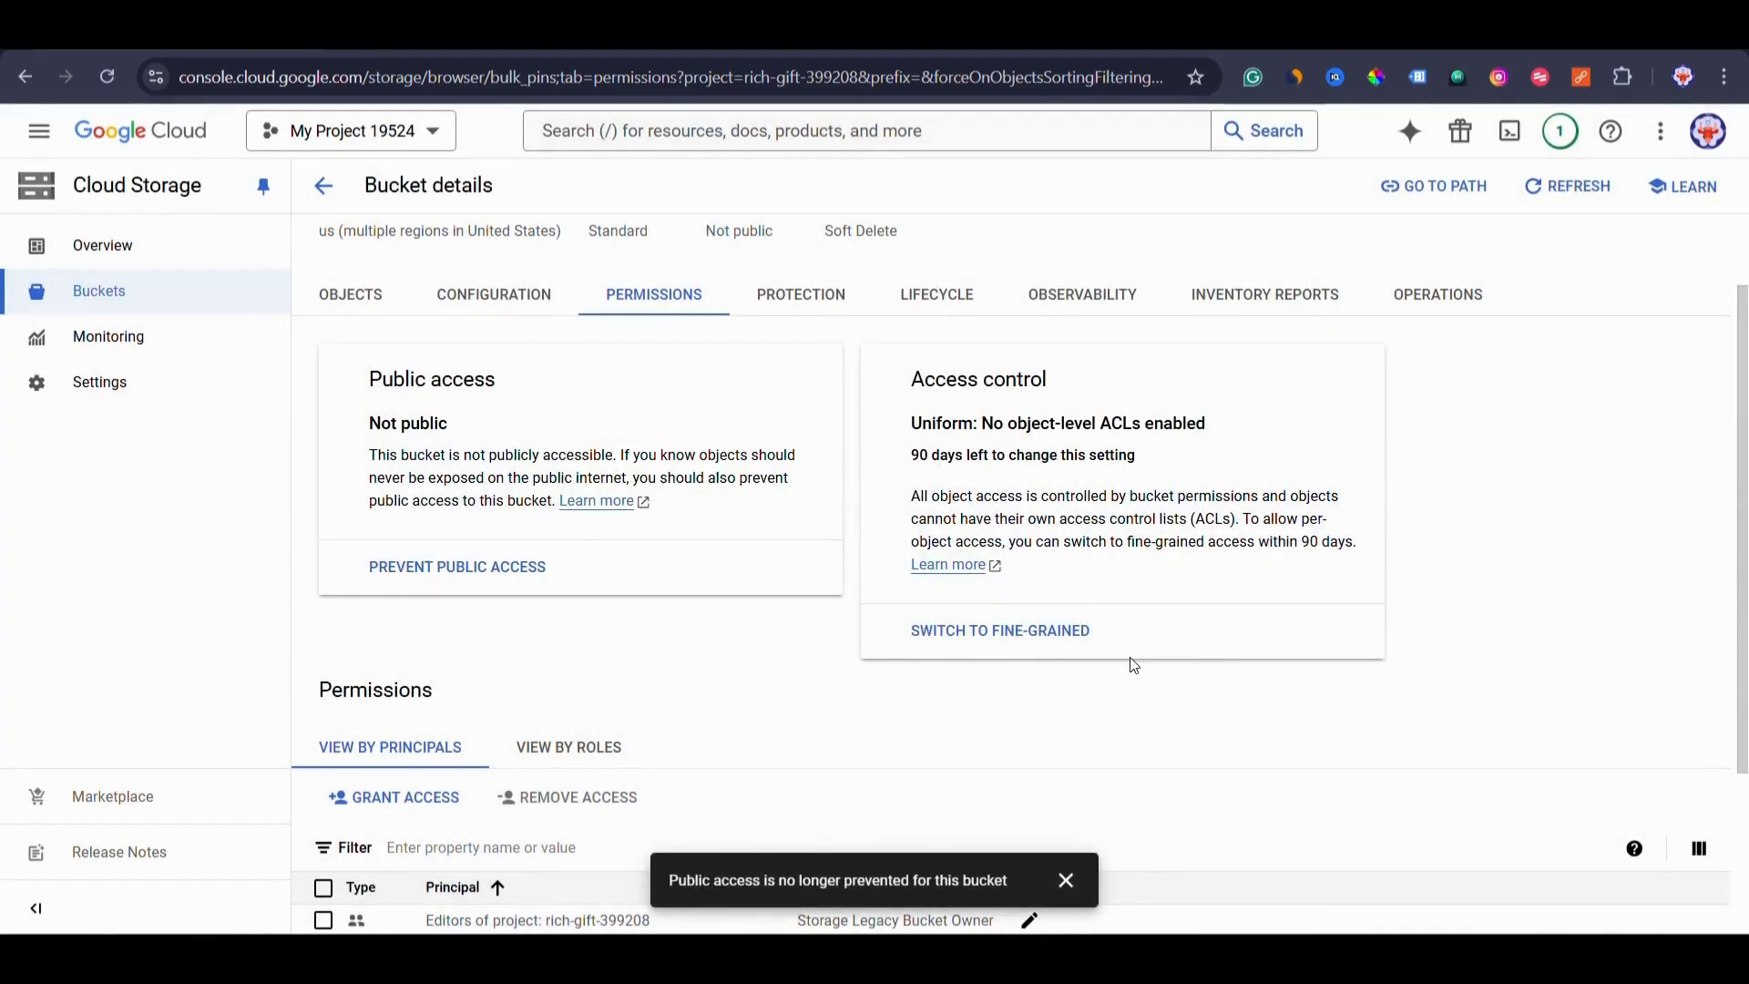
Start granting access to the bulk_pins bucket and add allUsers as the new principal.
scroll(647, 605, down, 3)
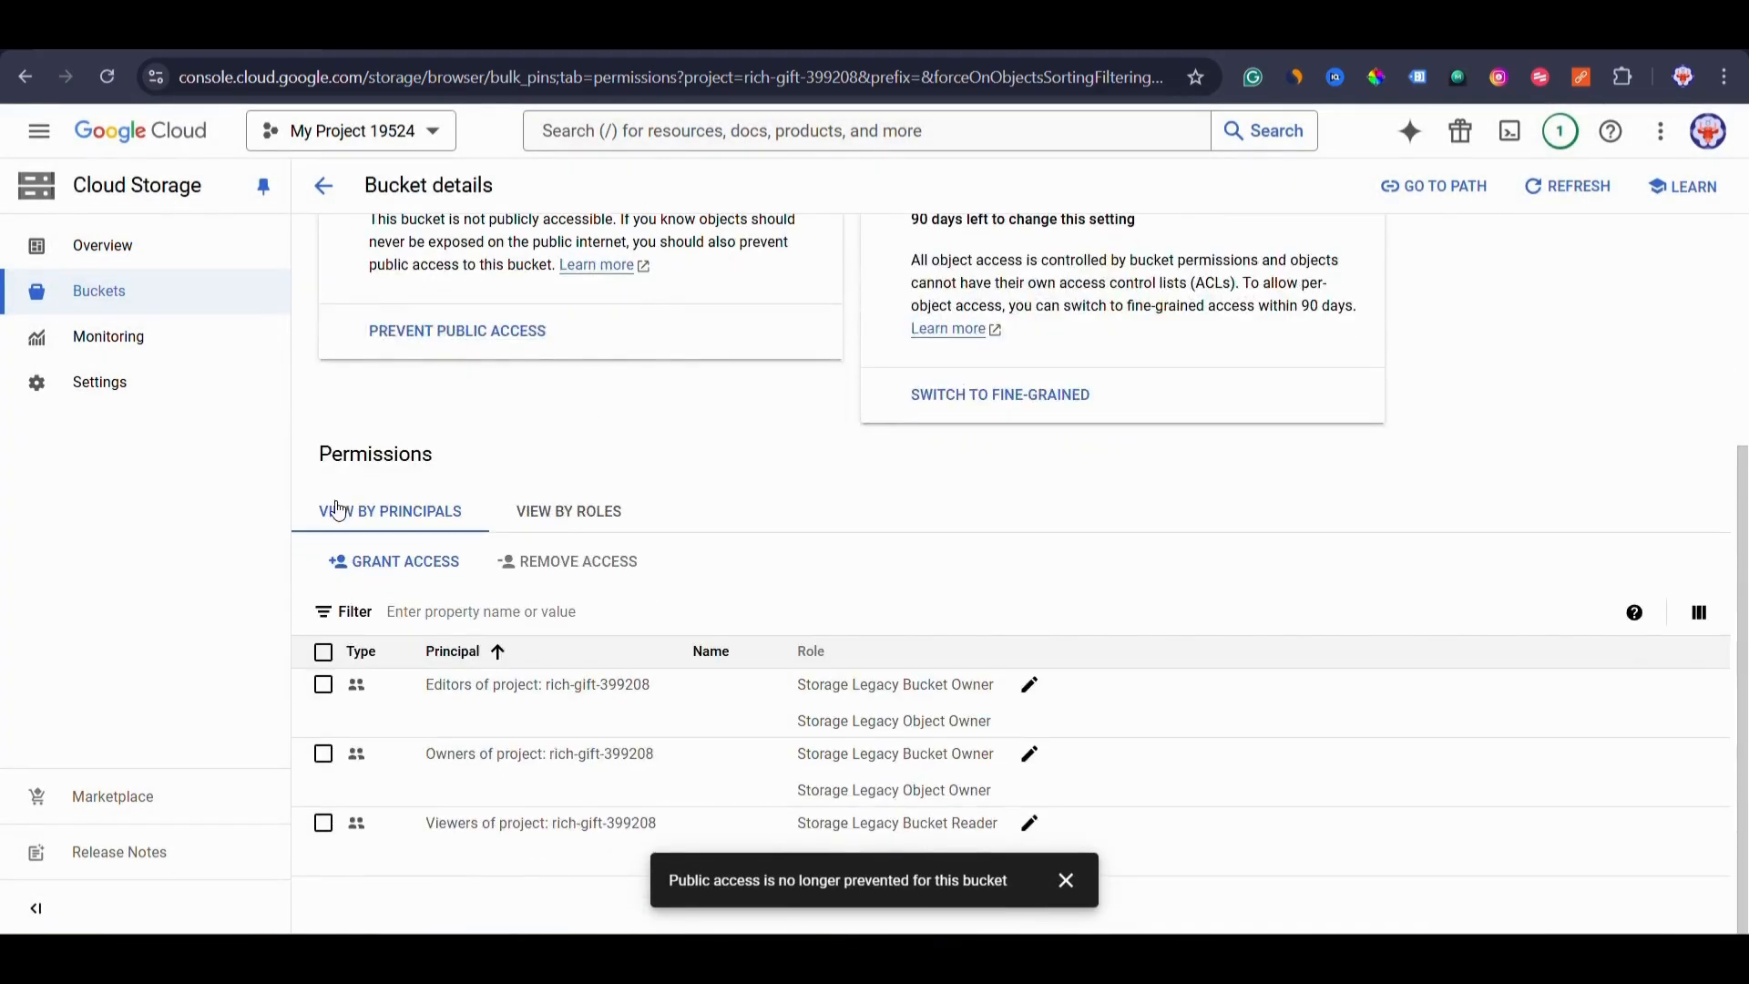
click(394, 563)
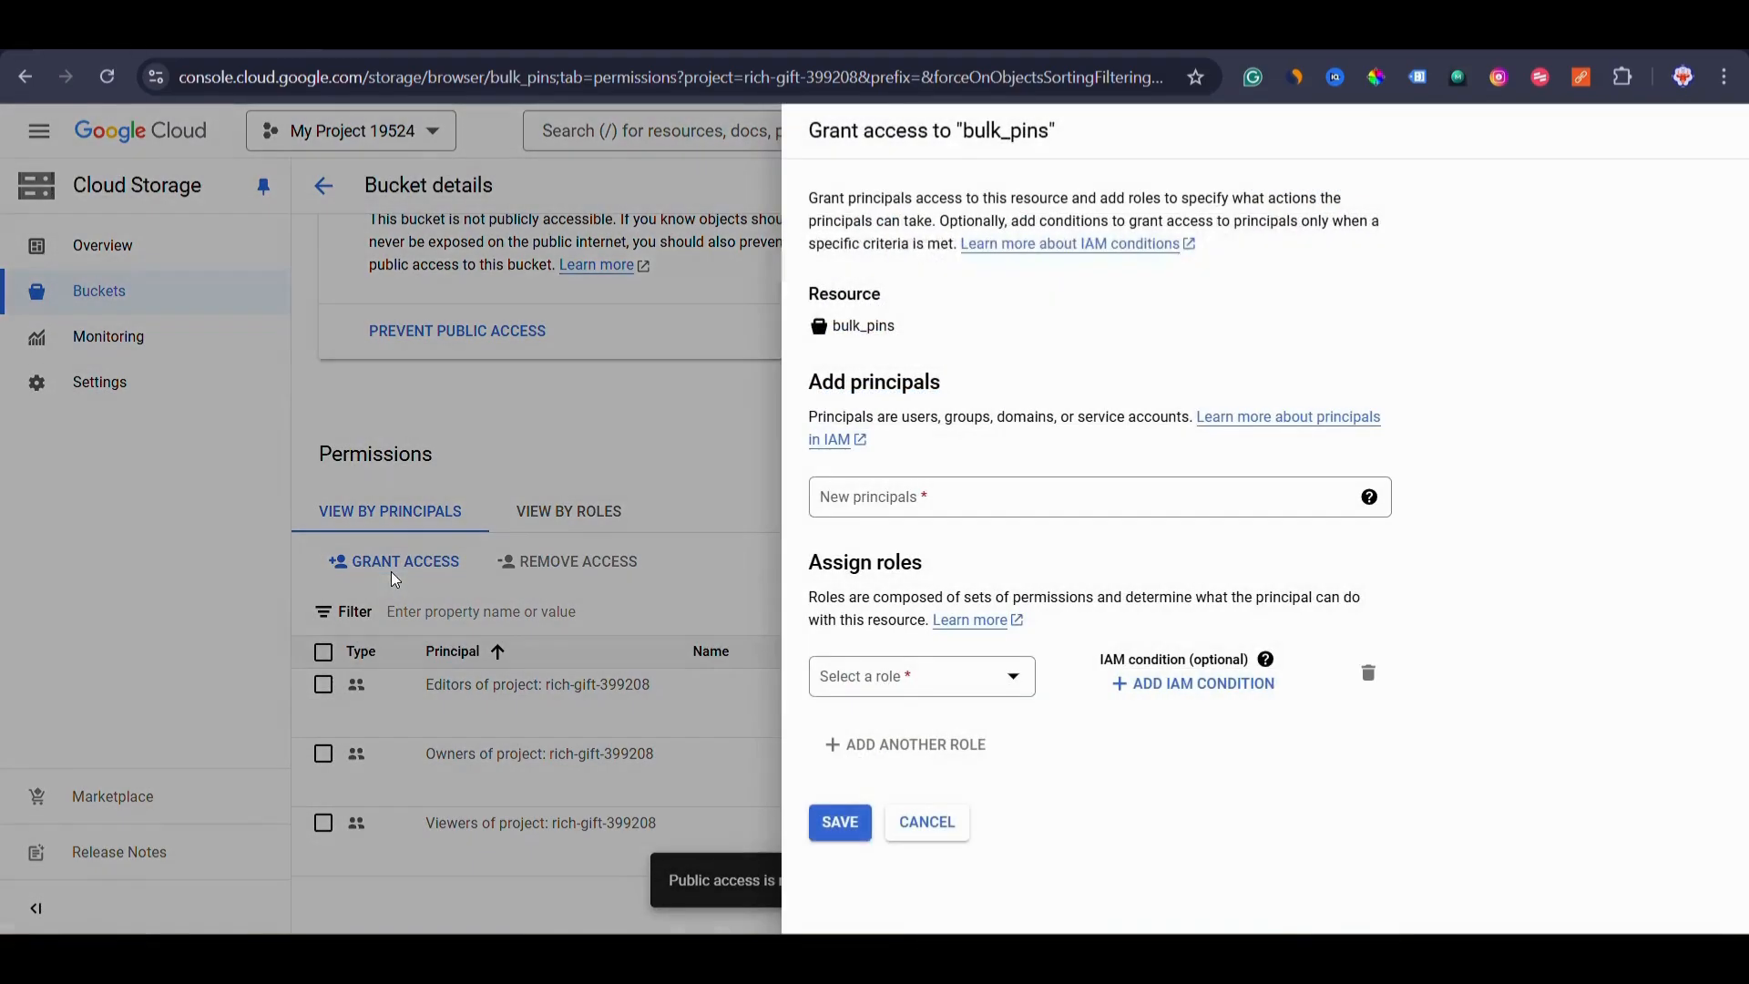
click(843, 499)
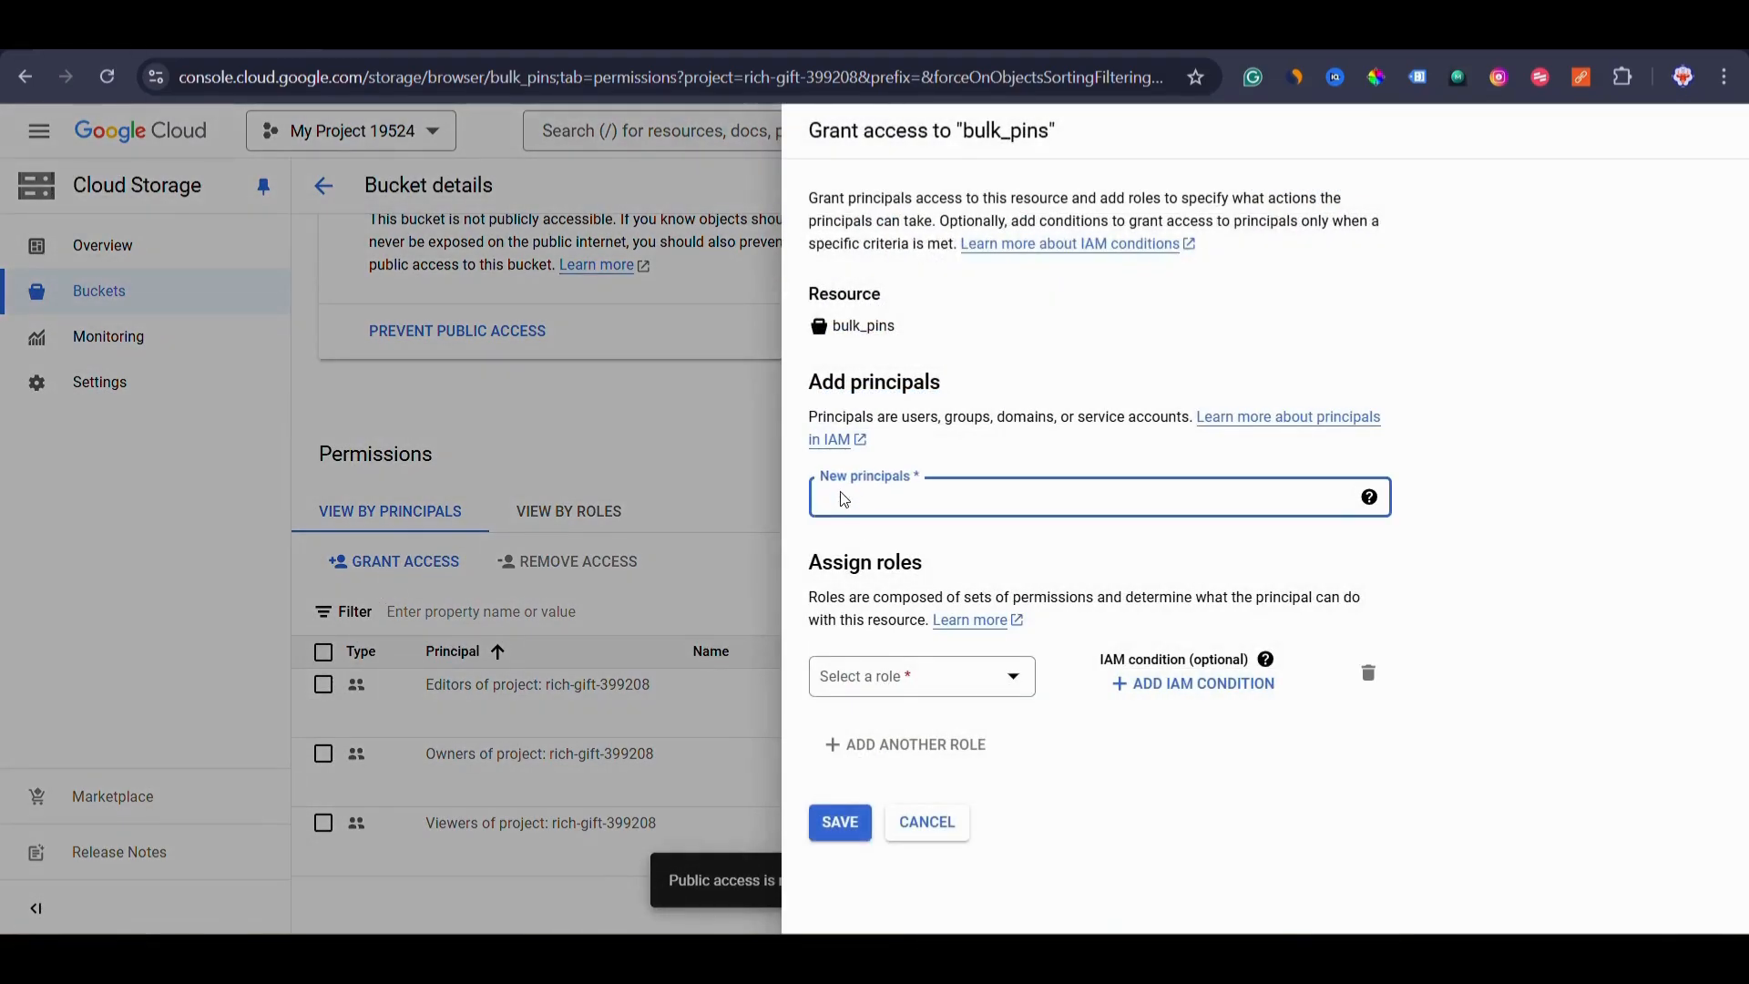
text(all)
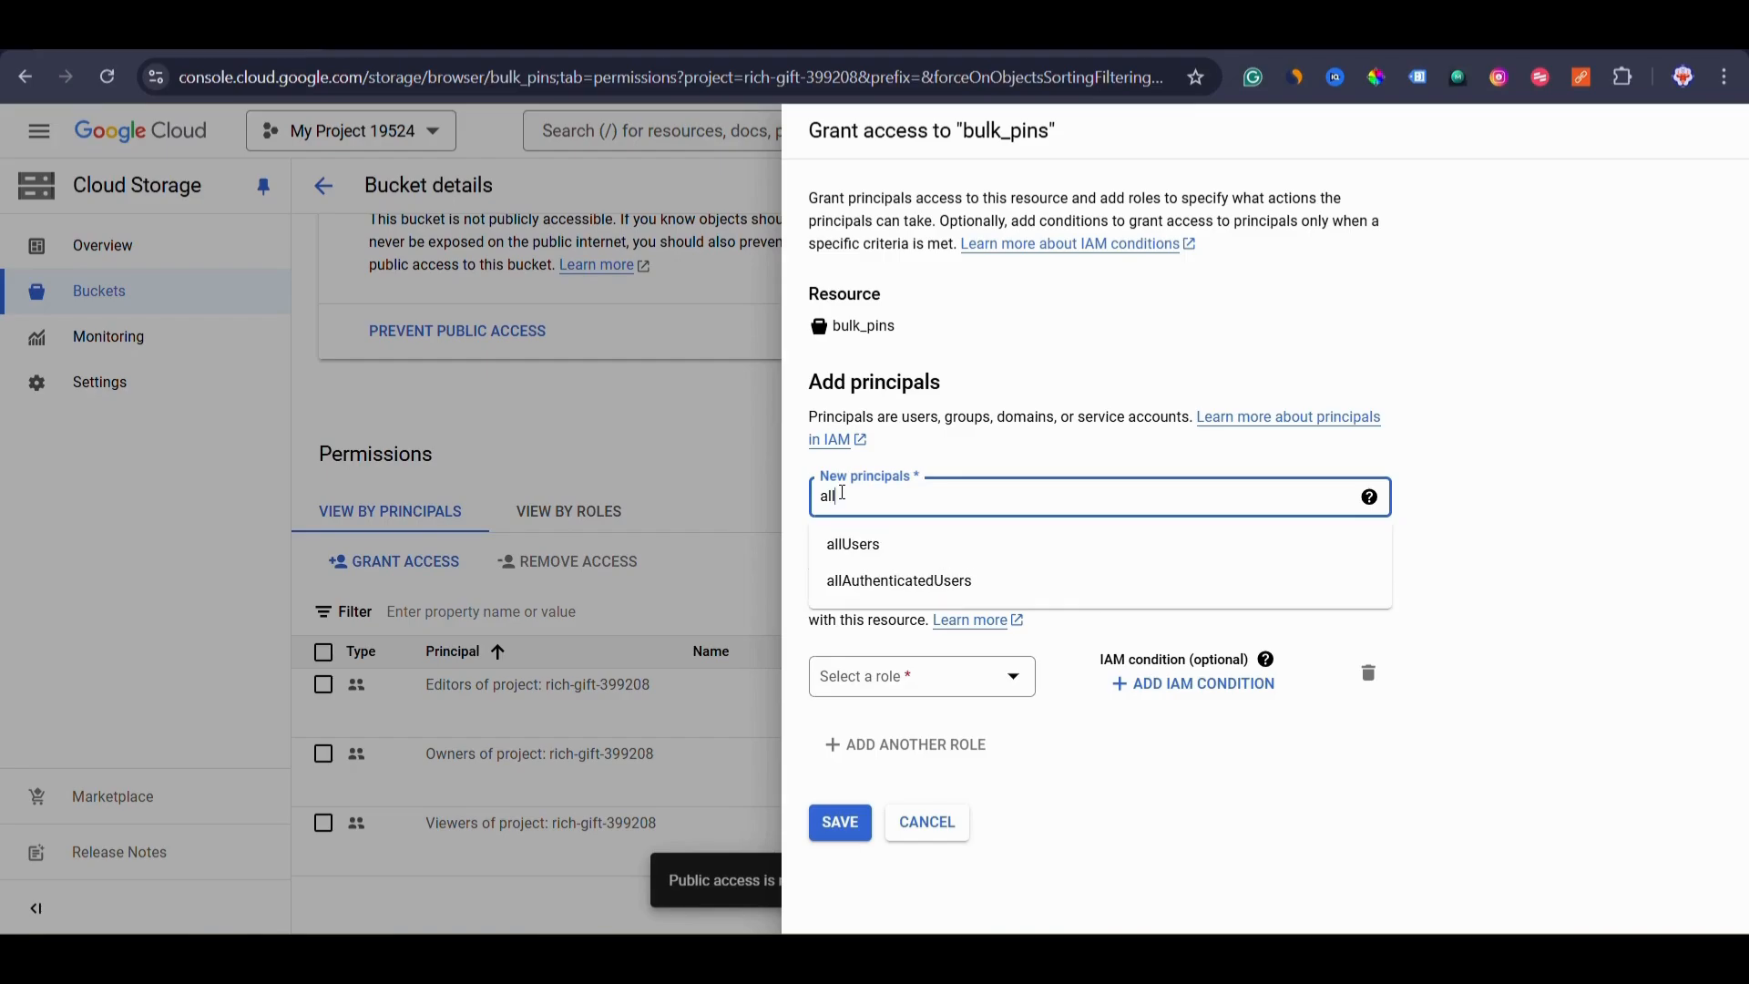
click(839, 543)
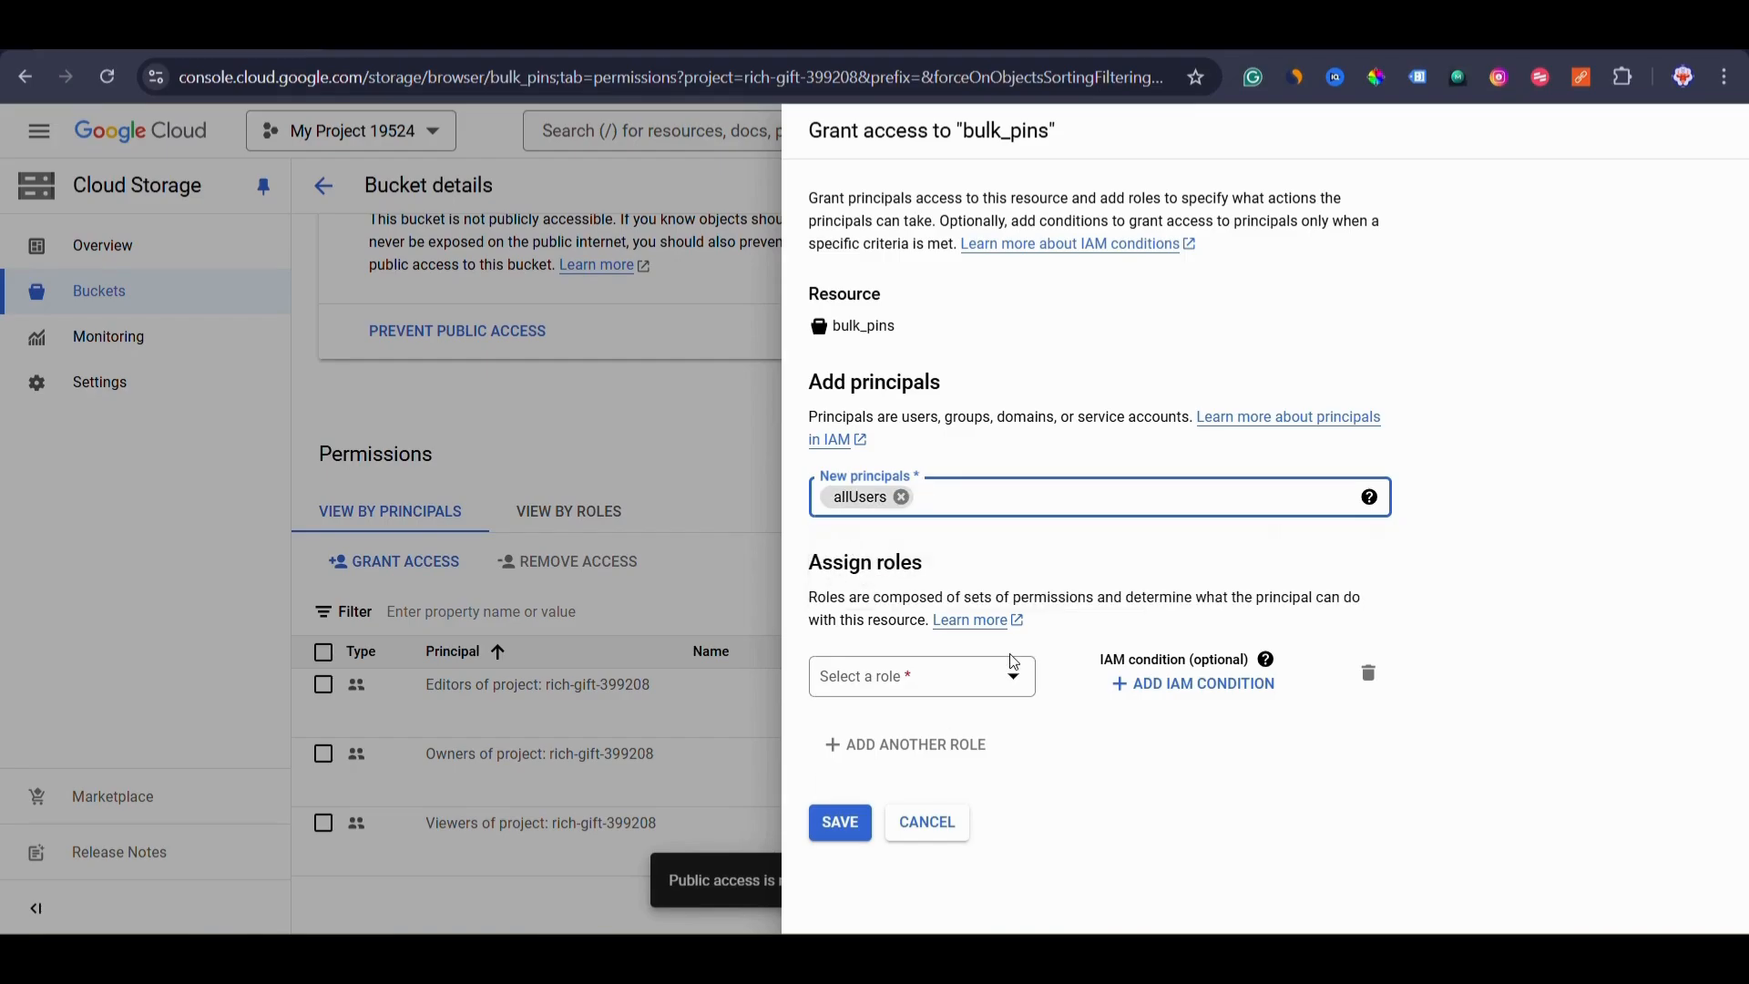
Assign the Storage Object Viewer role to allUsers, save the grant and allow public access to the bucket.
click(900, 678)
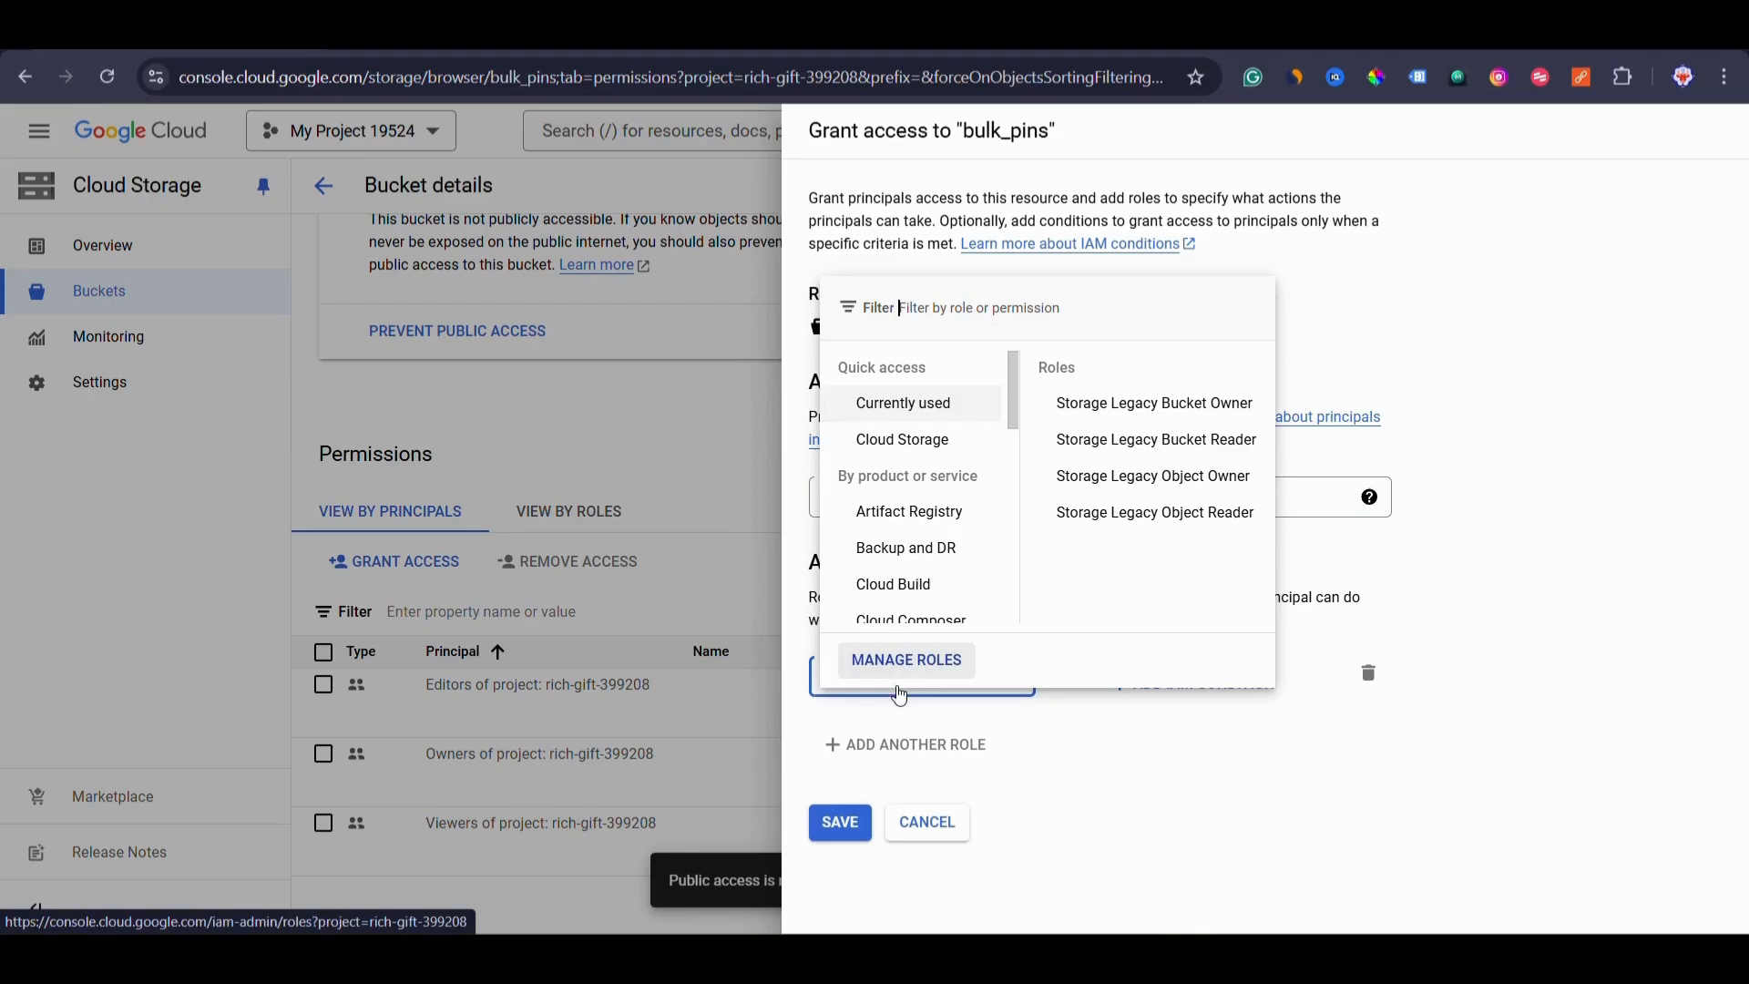
text(s)
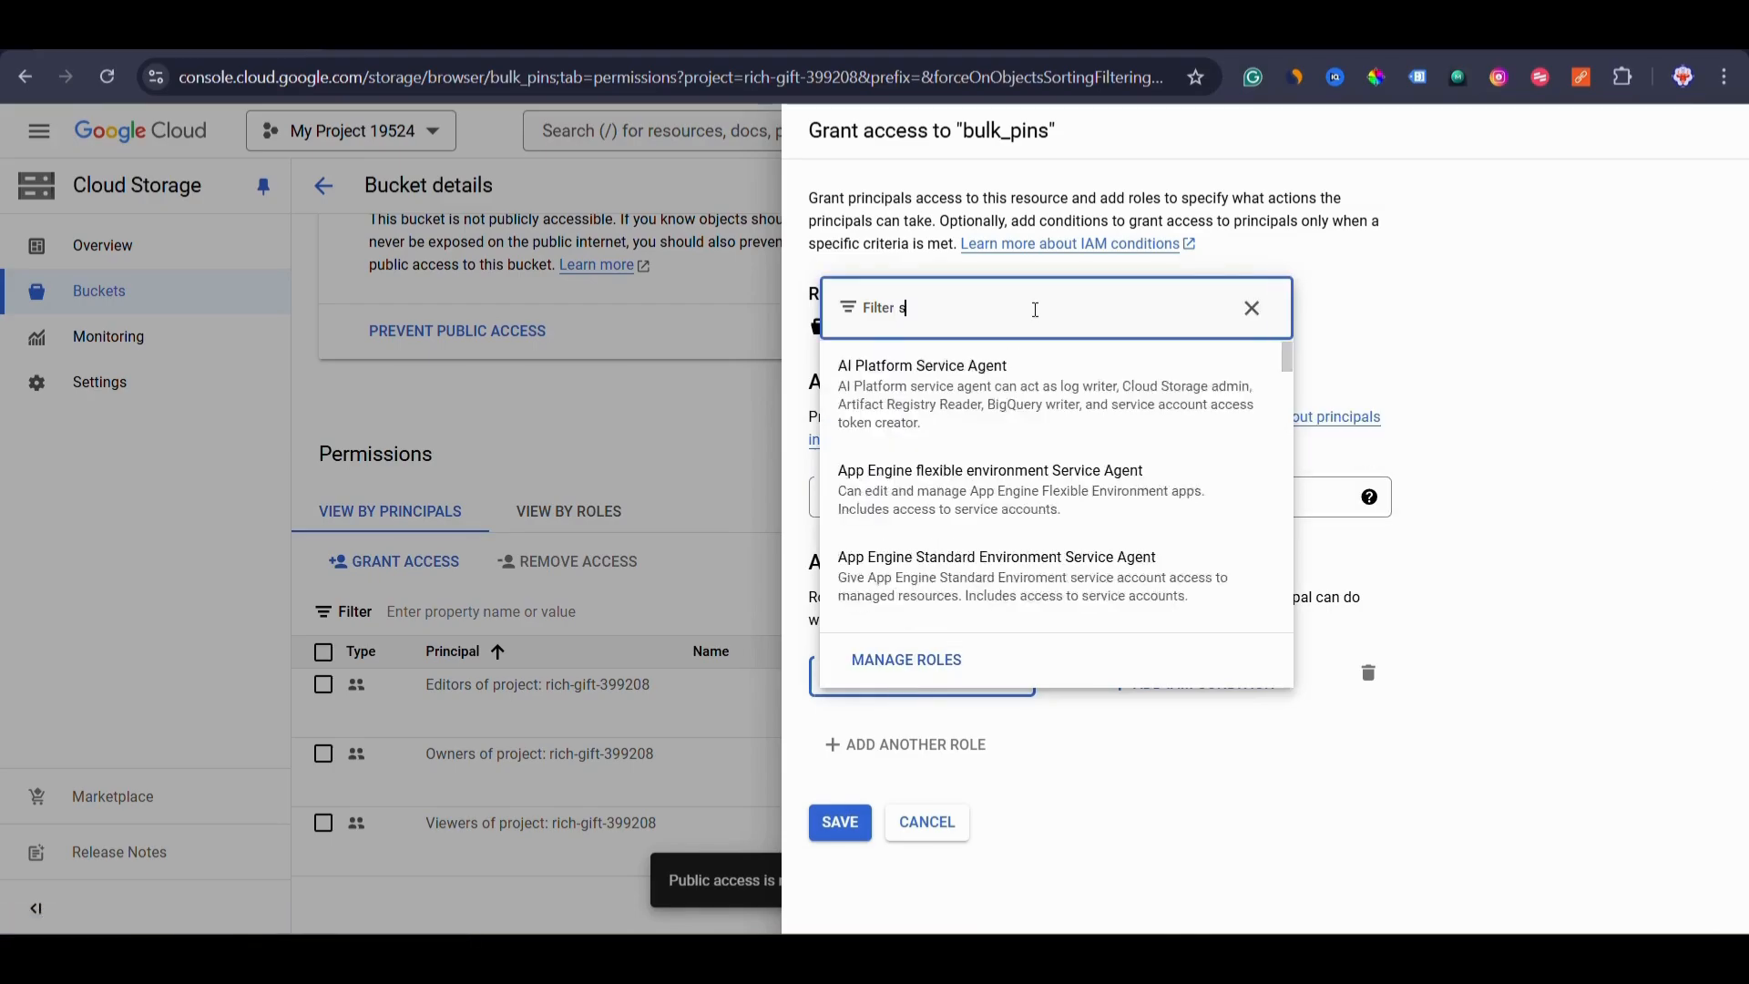
text(torage object view)
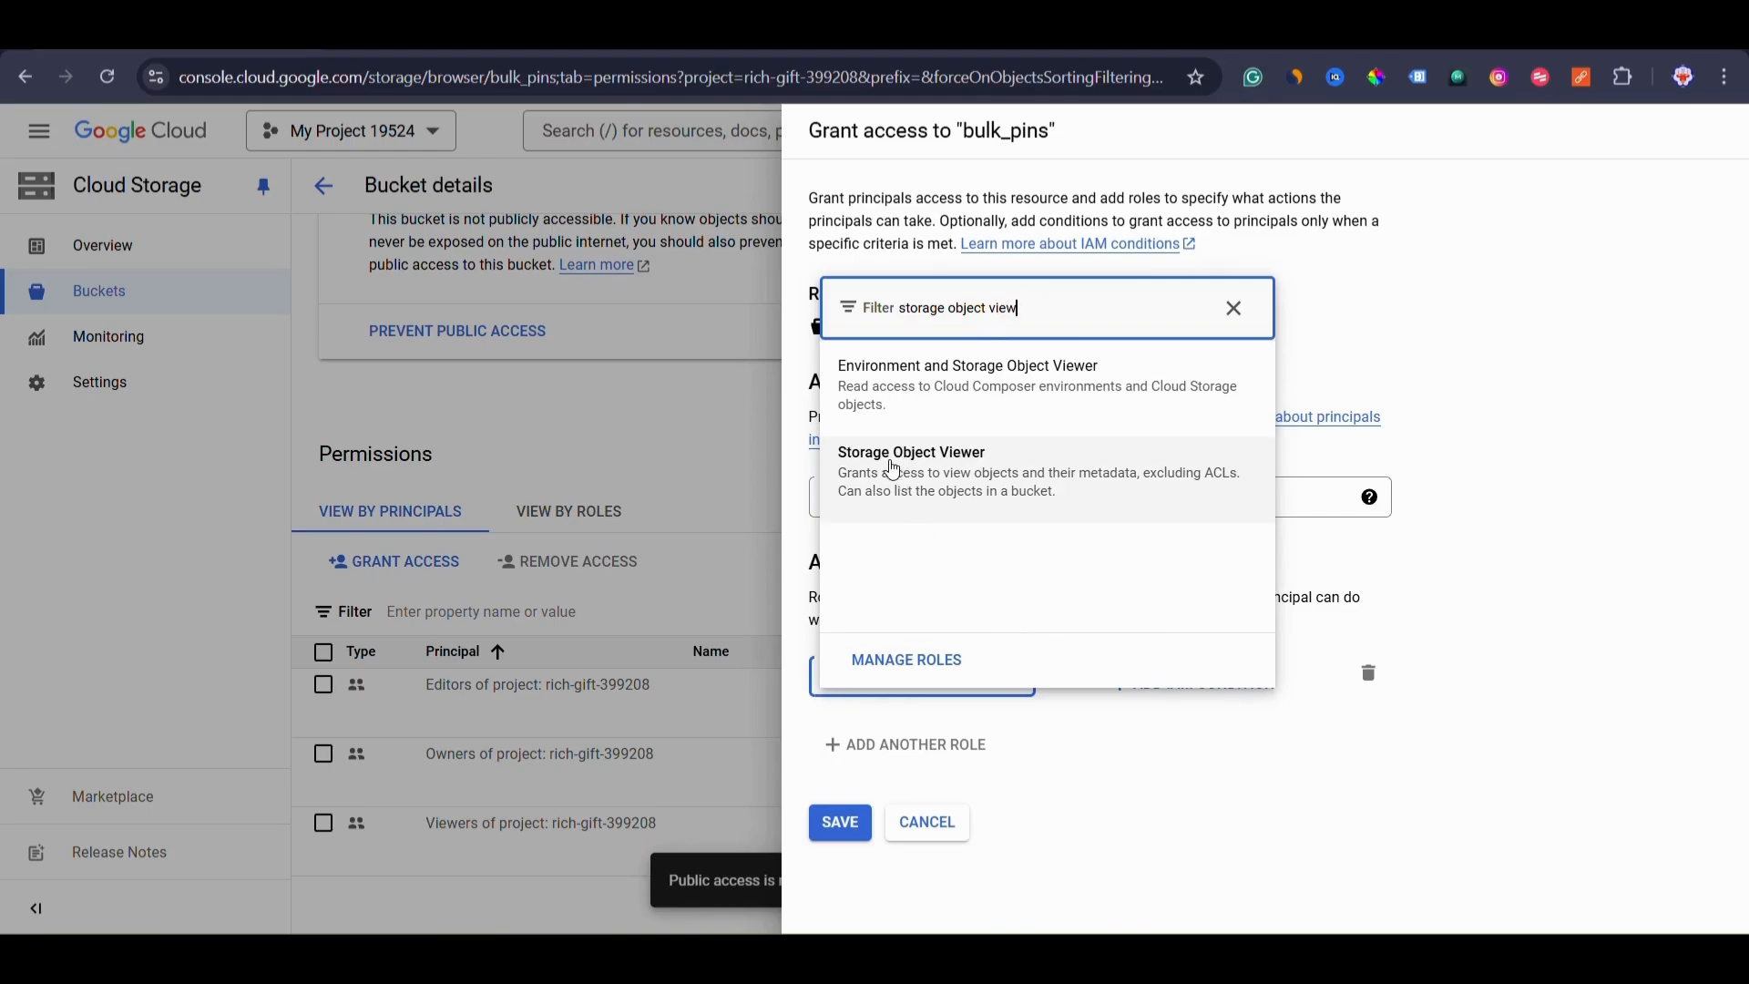
click(916, 497)
click(824, 874)
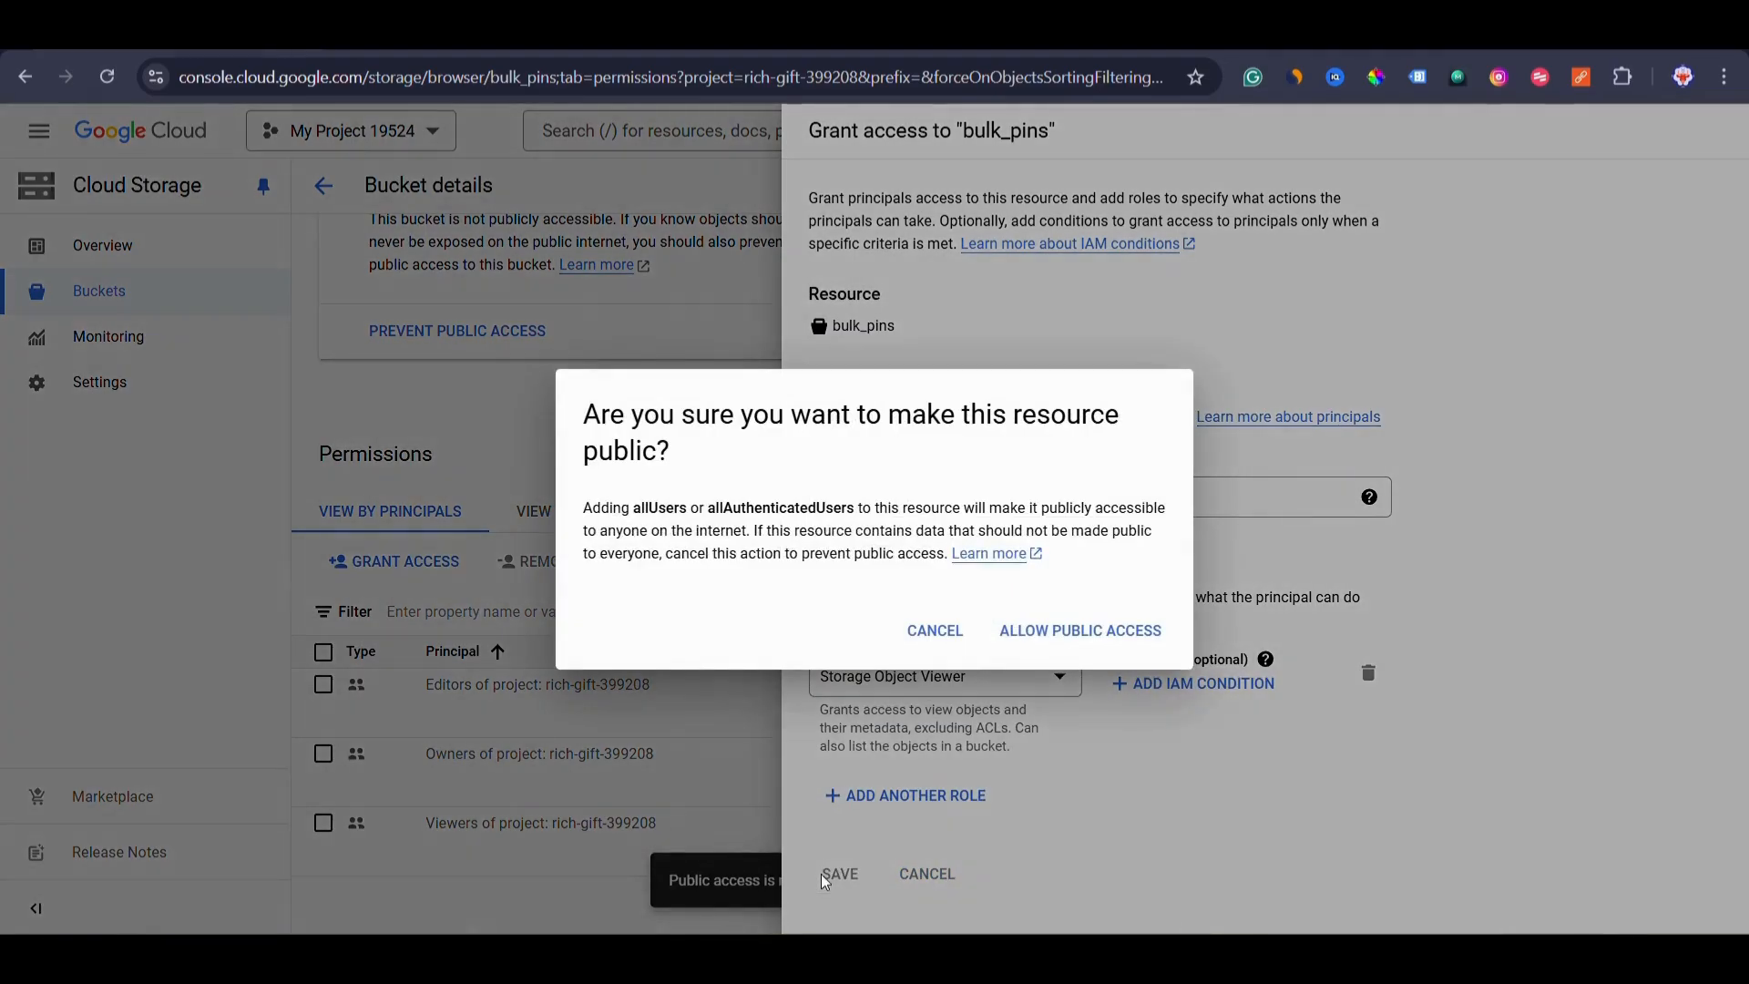
click(1044, 632)
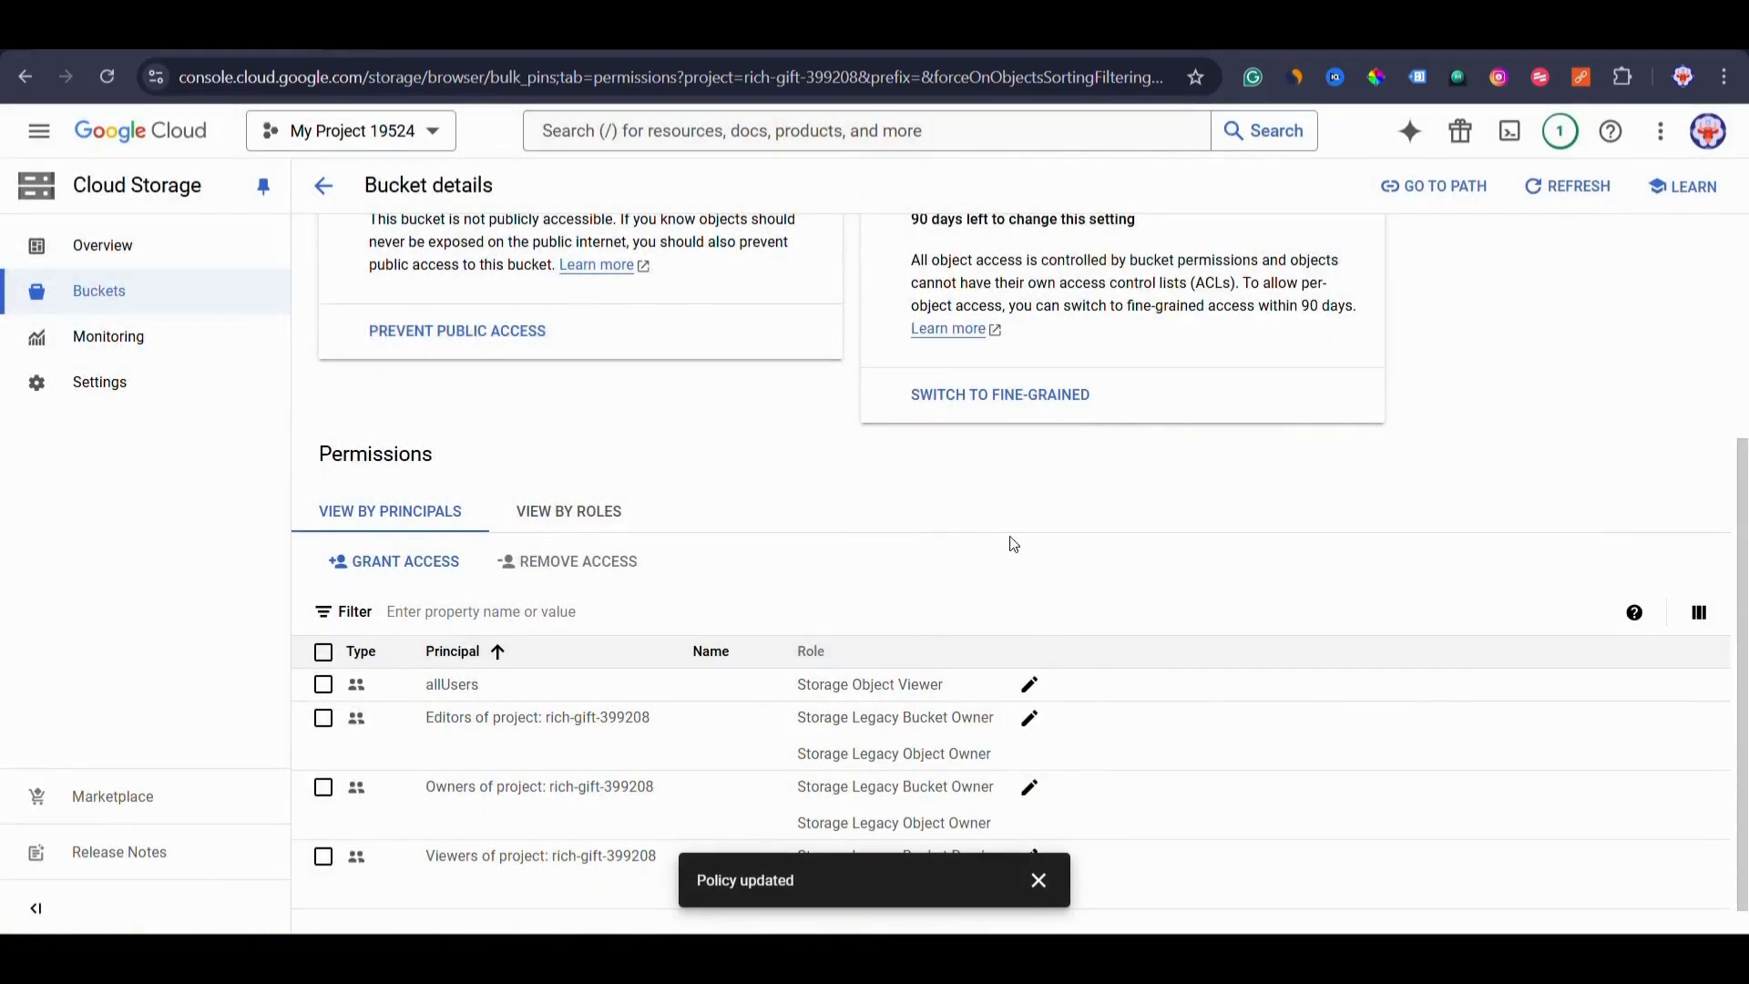
Return to the bulk_pins bucket's object list and dismiss the open notifications.
scroll(360, 410, up, 4)
click(360, 410)
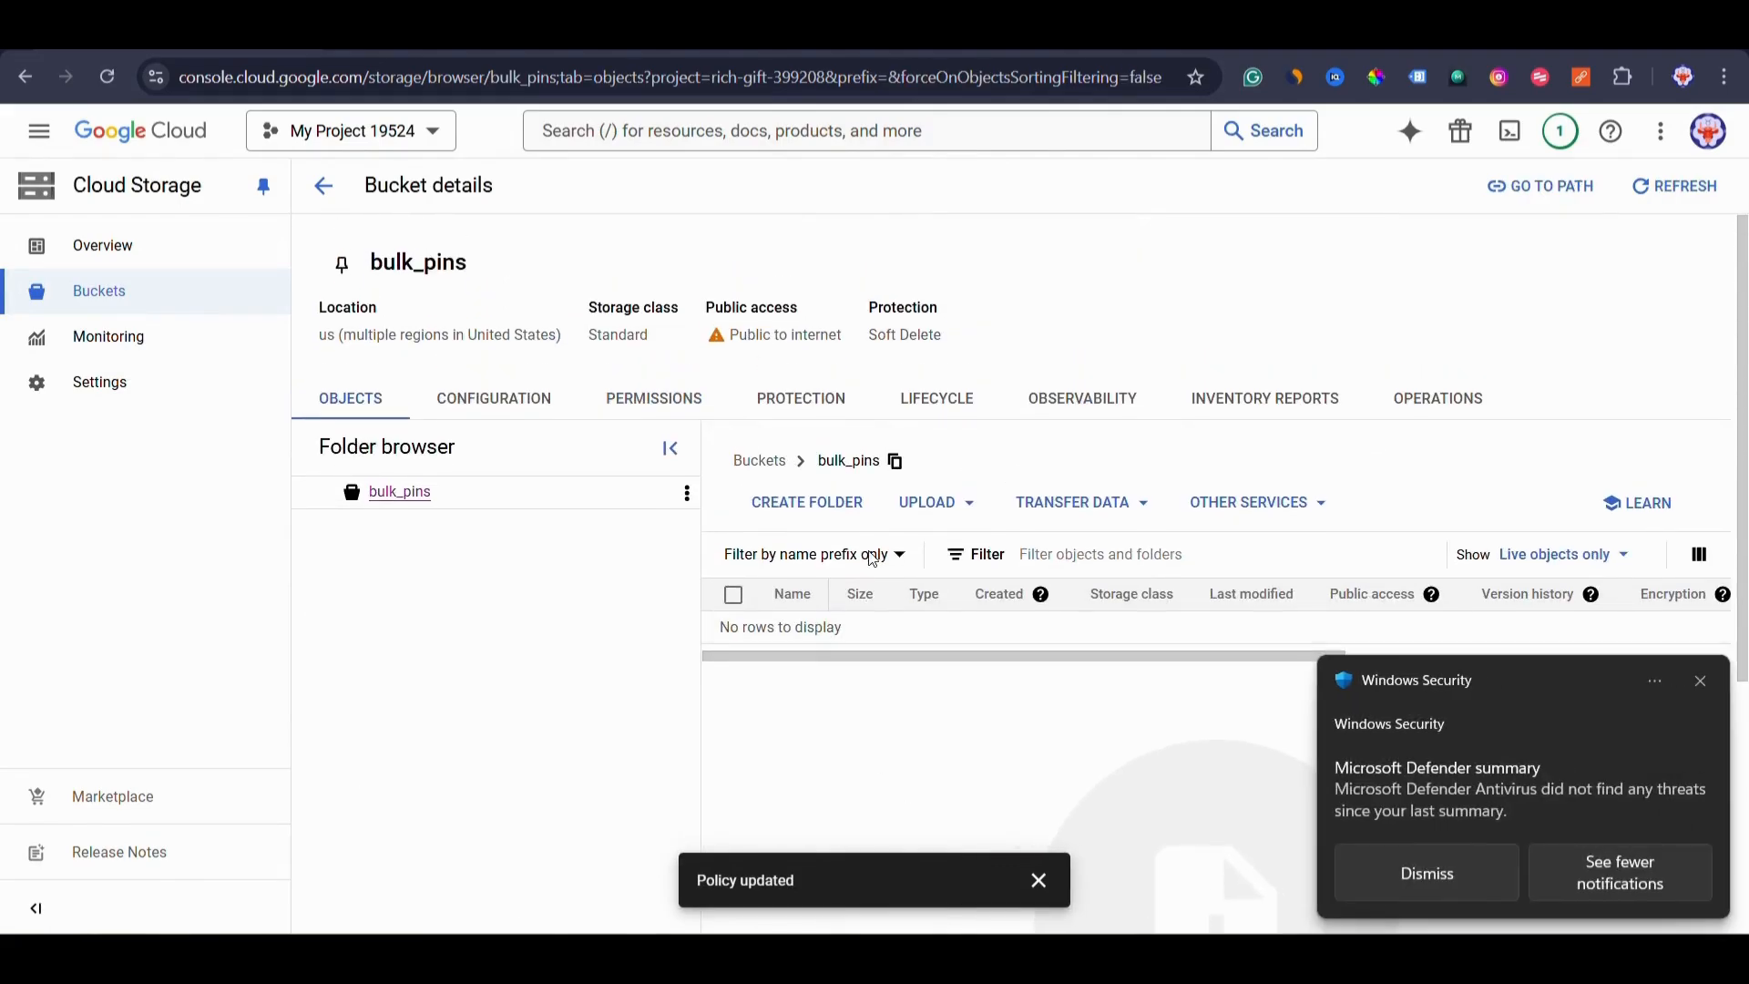
click(1699, 681)
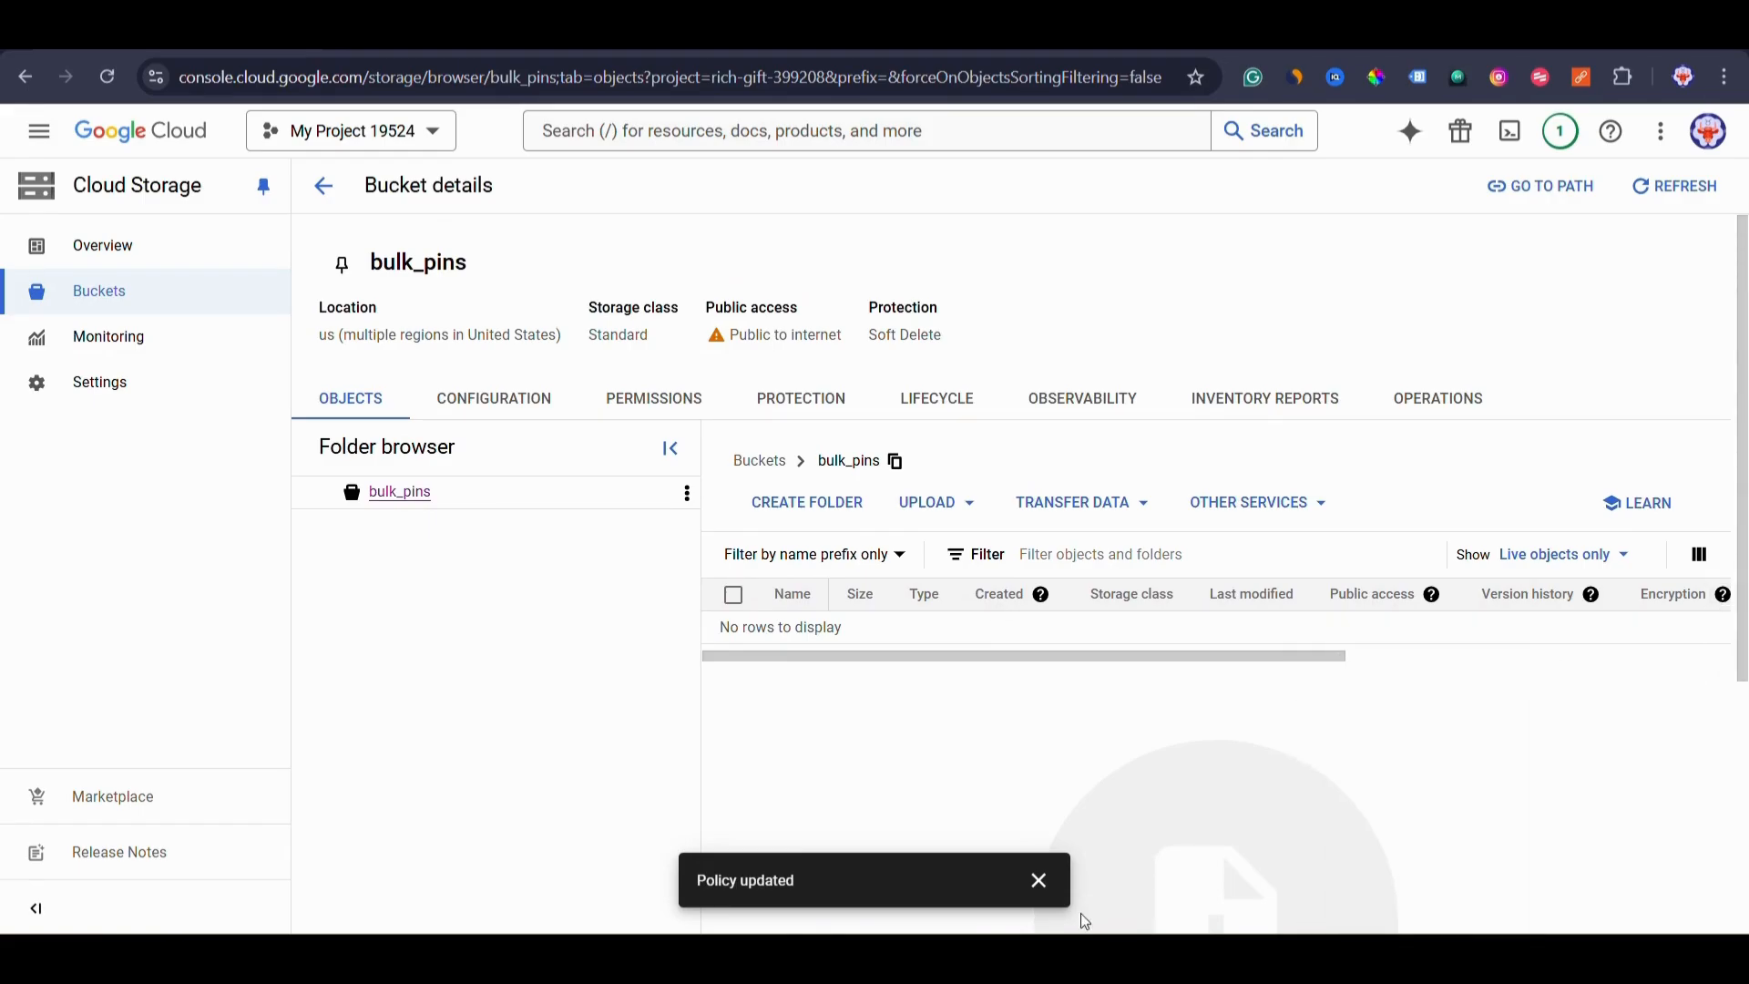
click(1047, 879)
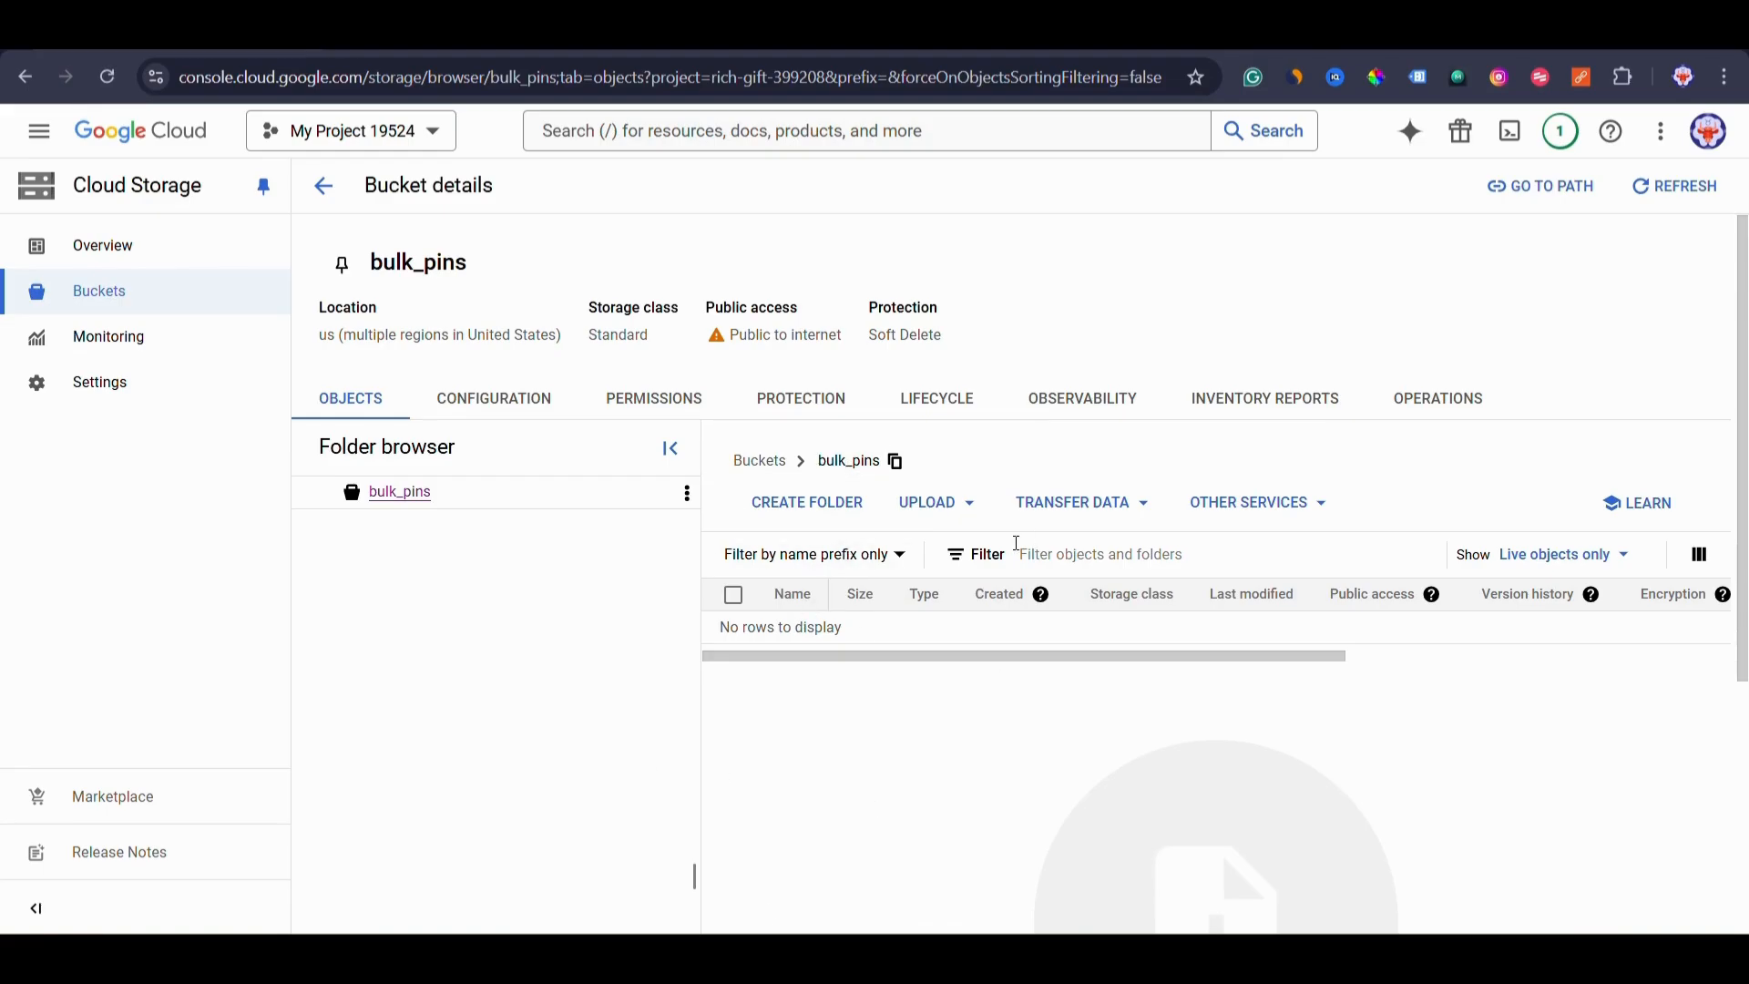
Open blogger.com in a new browser tab and start a new post in the Affiliate Arena blog.
key(ctrl+t)
text(blogger.com)
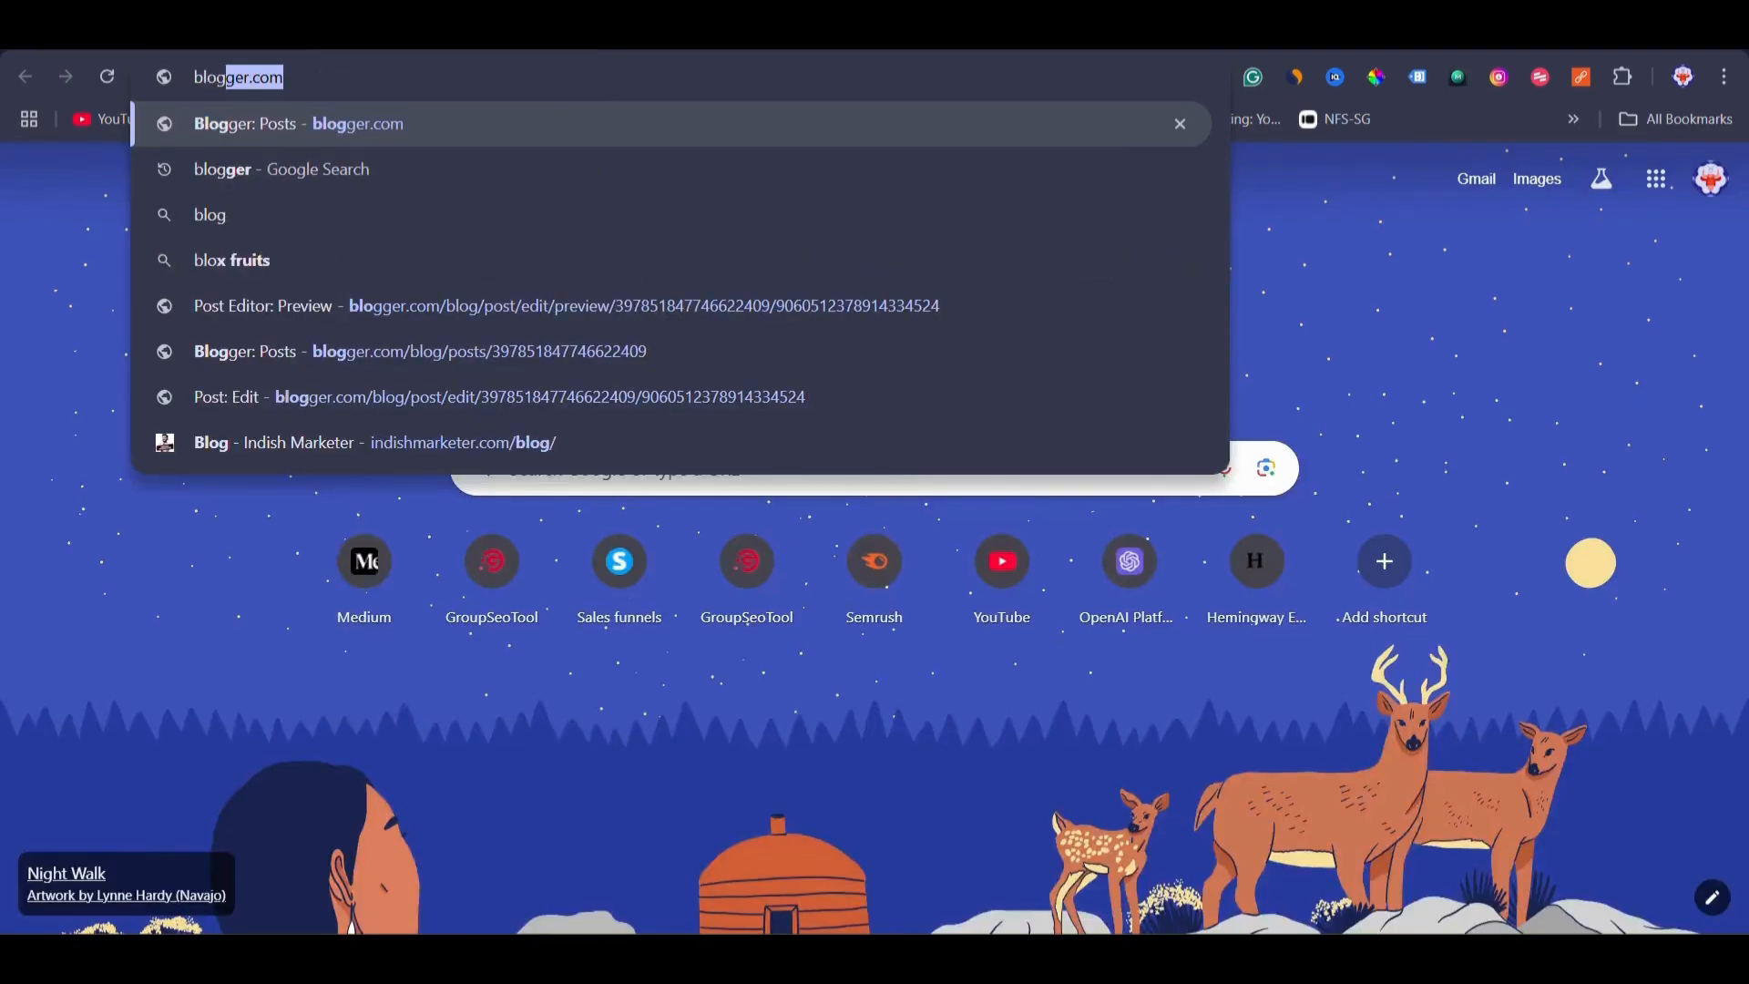
key(Return)
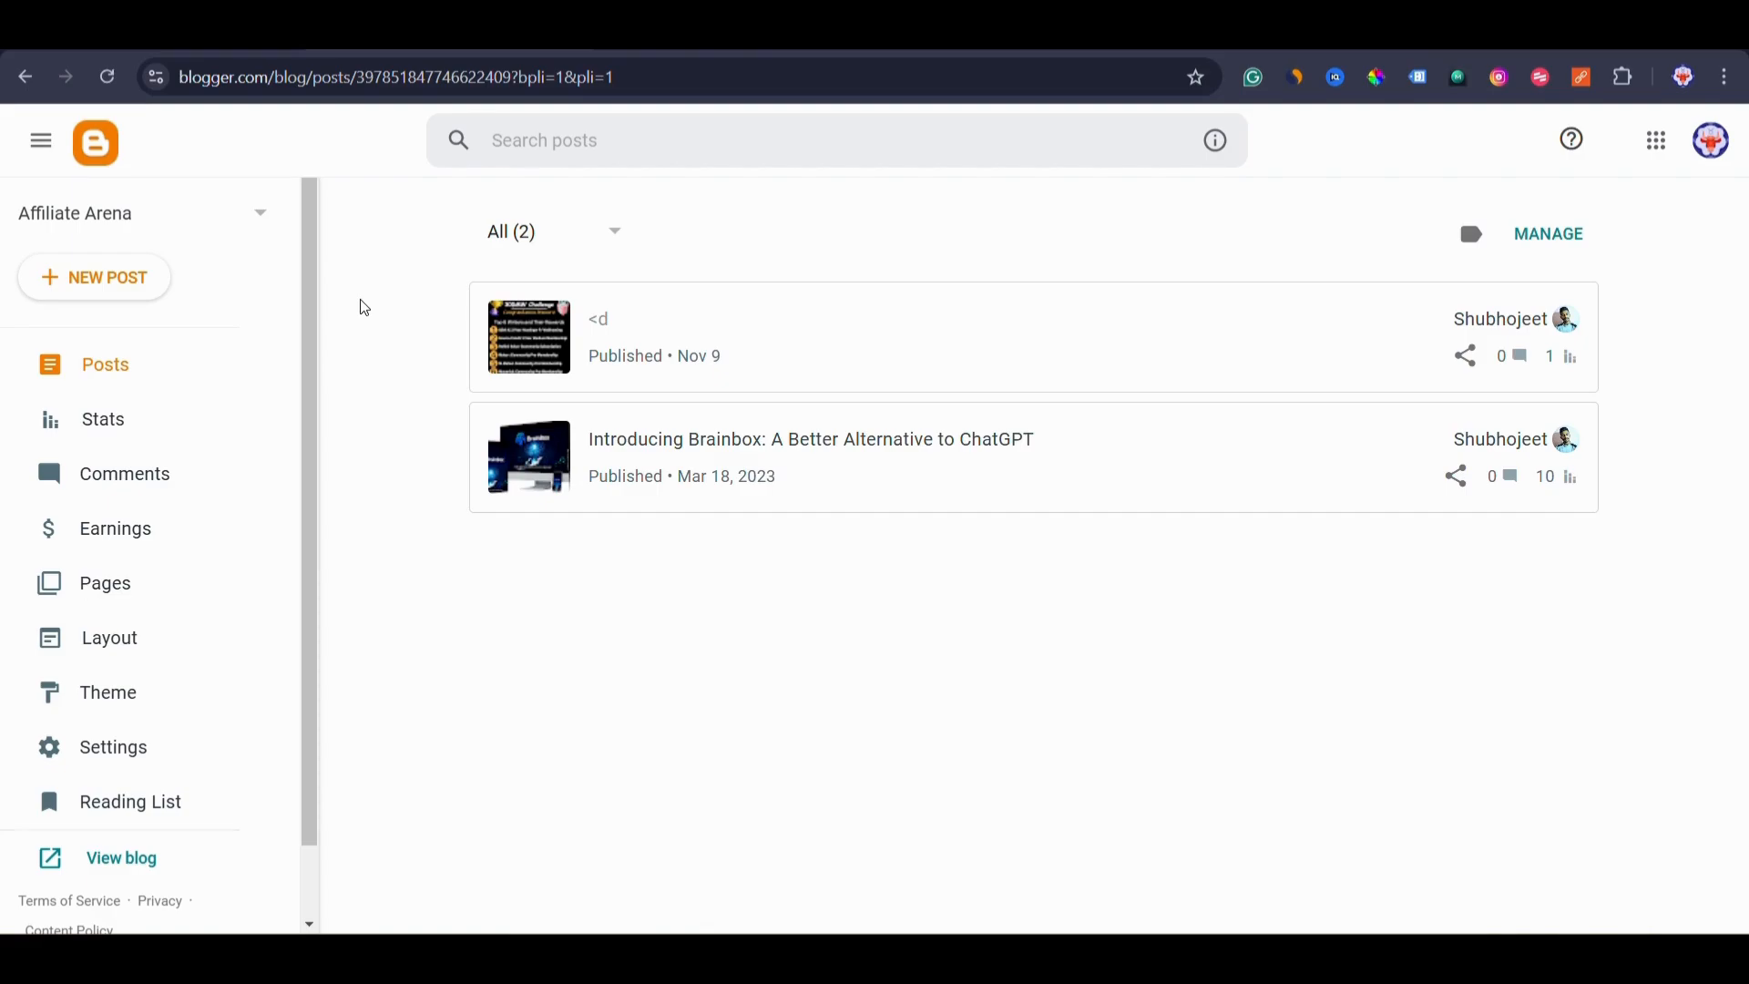
click(103, 286)
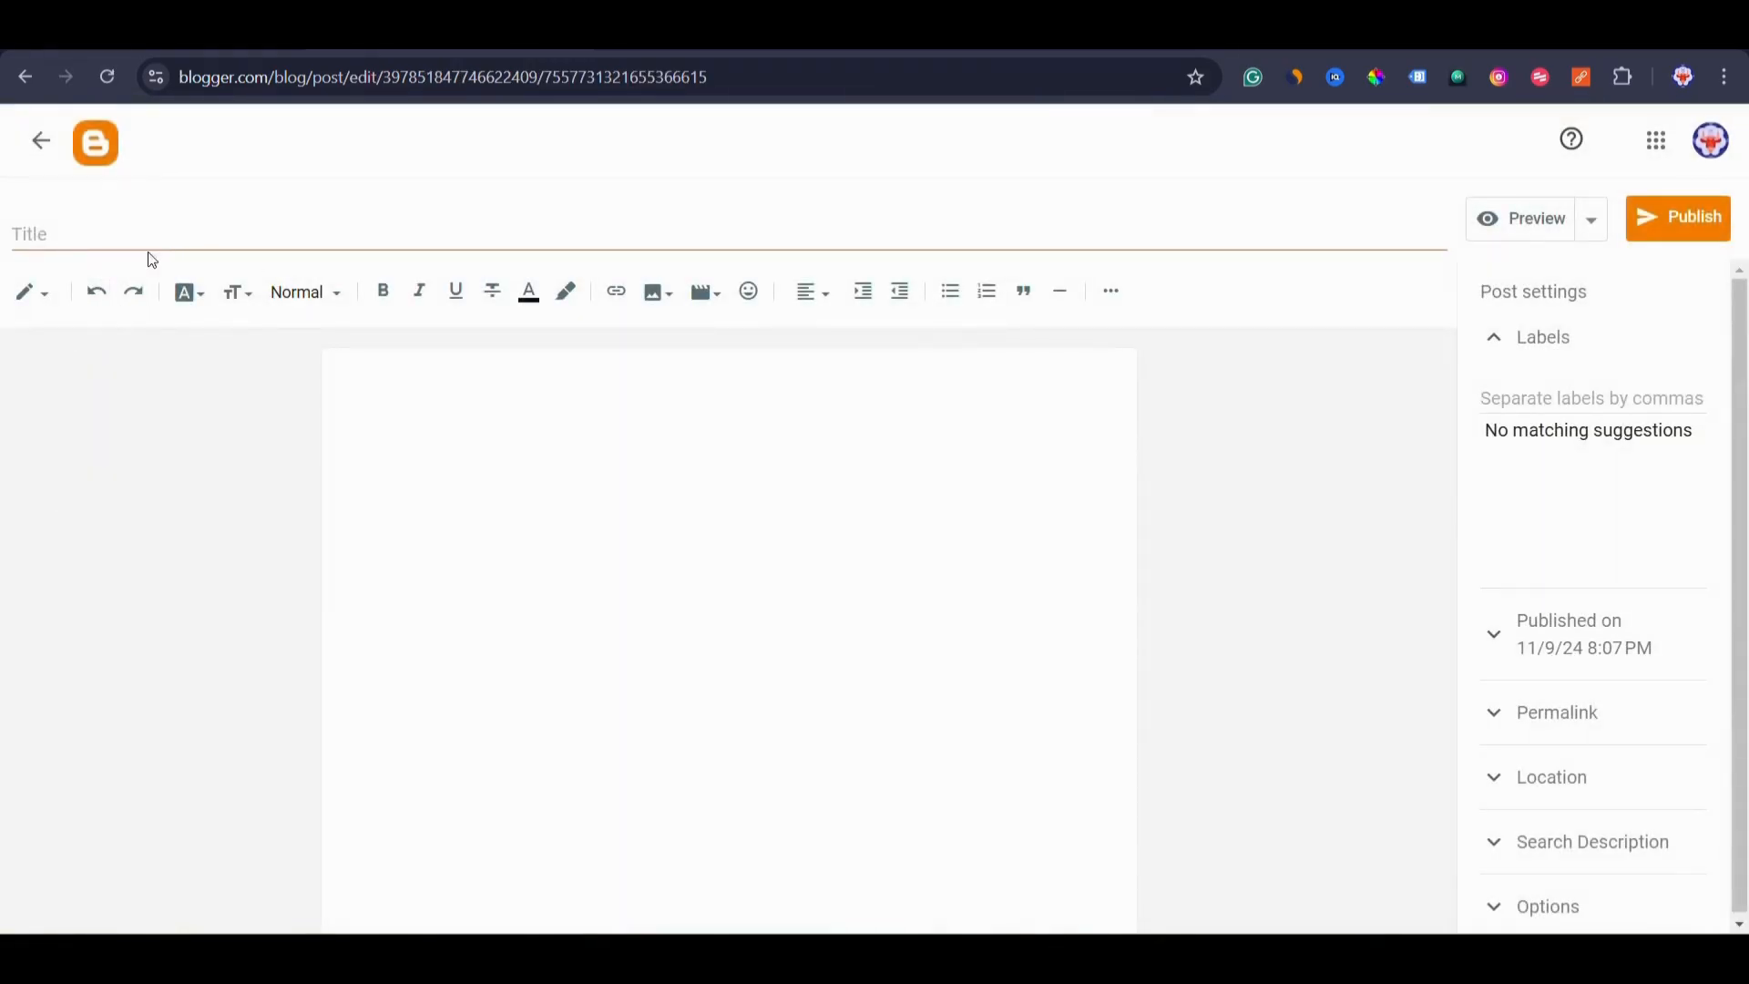
Title the post "Pinterest Bulk Image Storage" and write "Images" as the first line of its body.
click(122, 231)
text(Pinterest Bulk Image Sto)
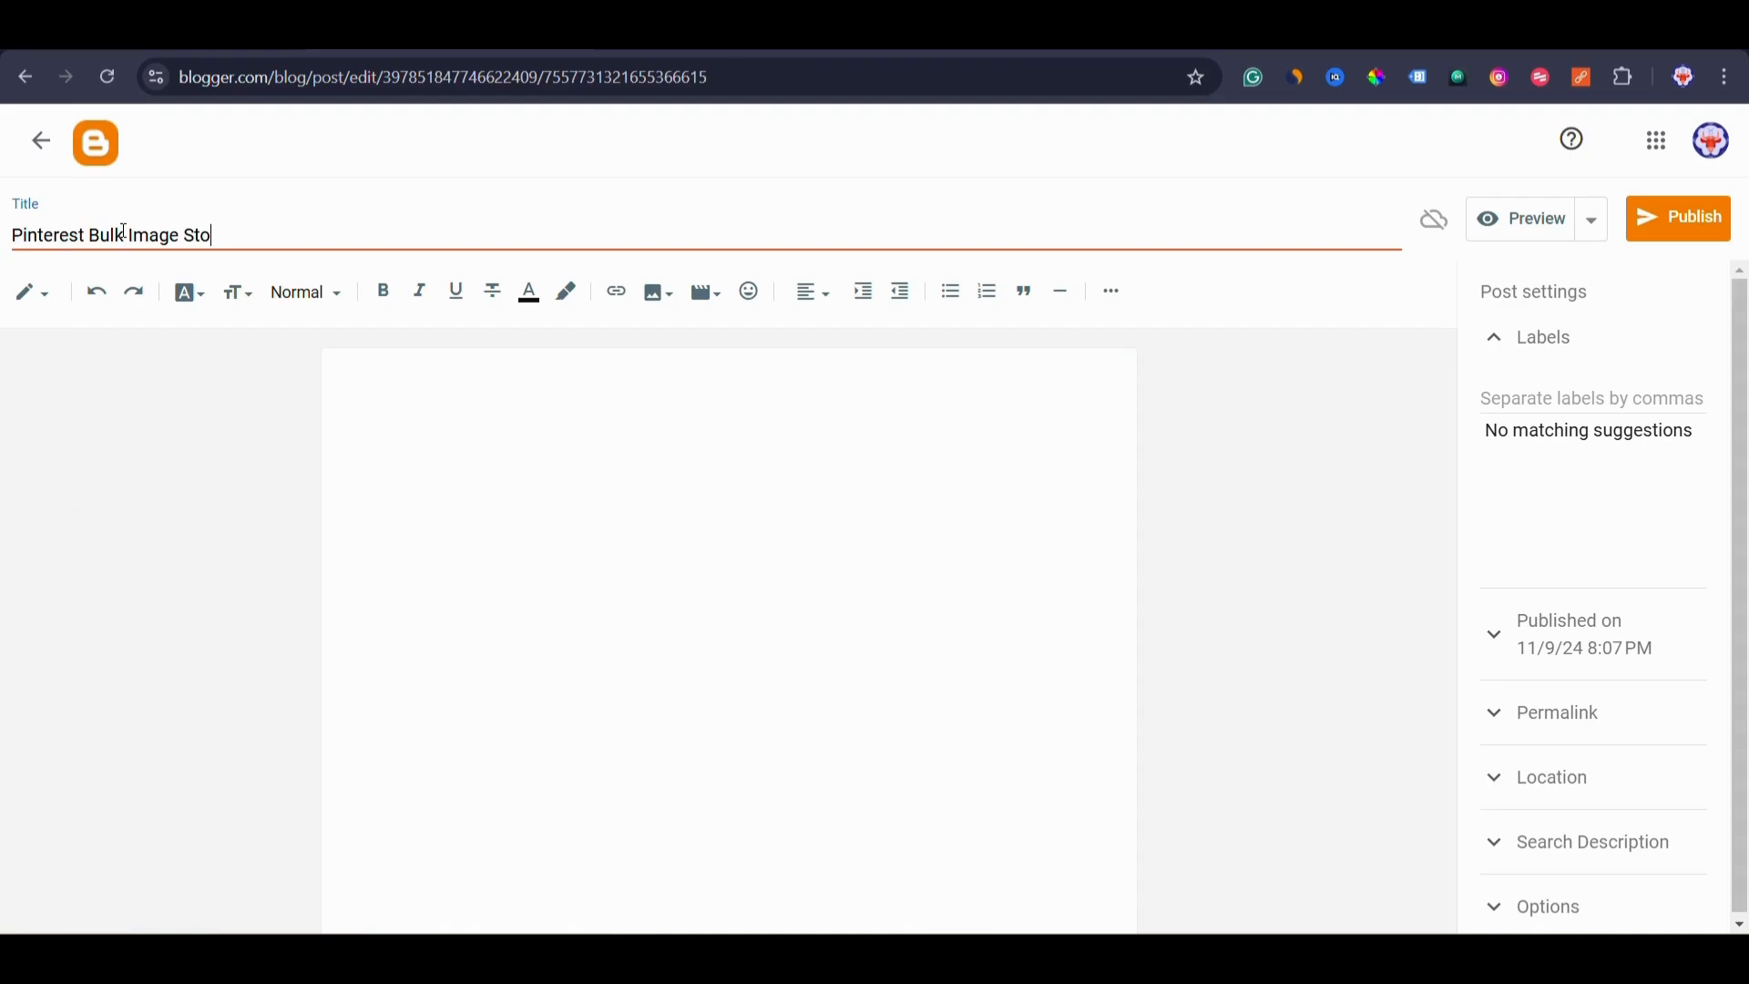
text(rage)
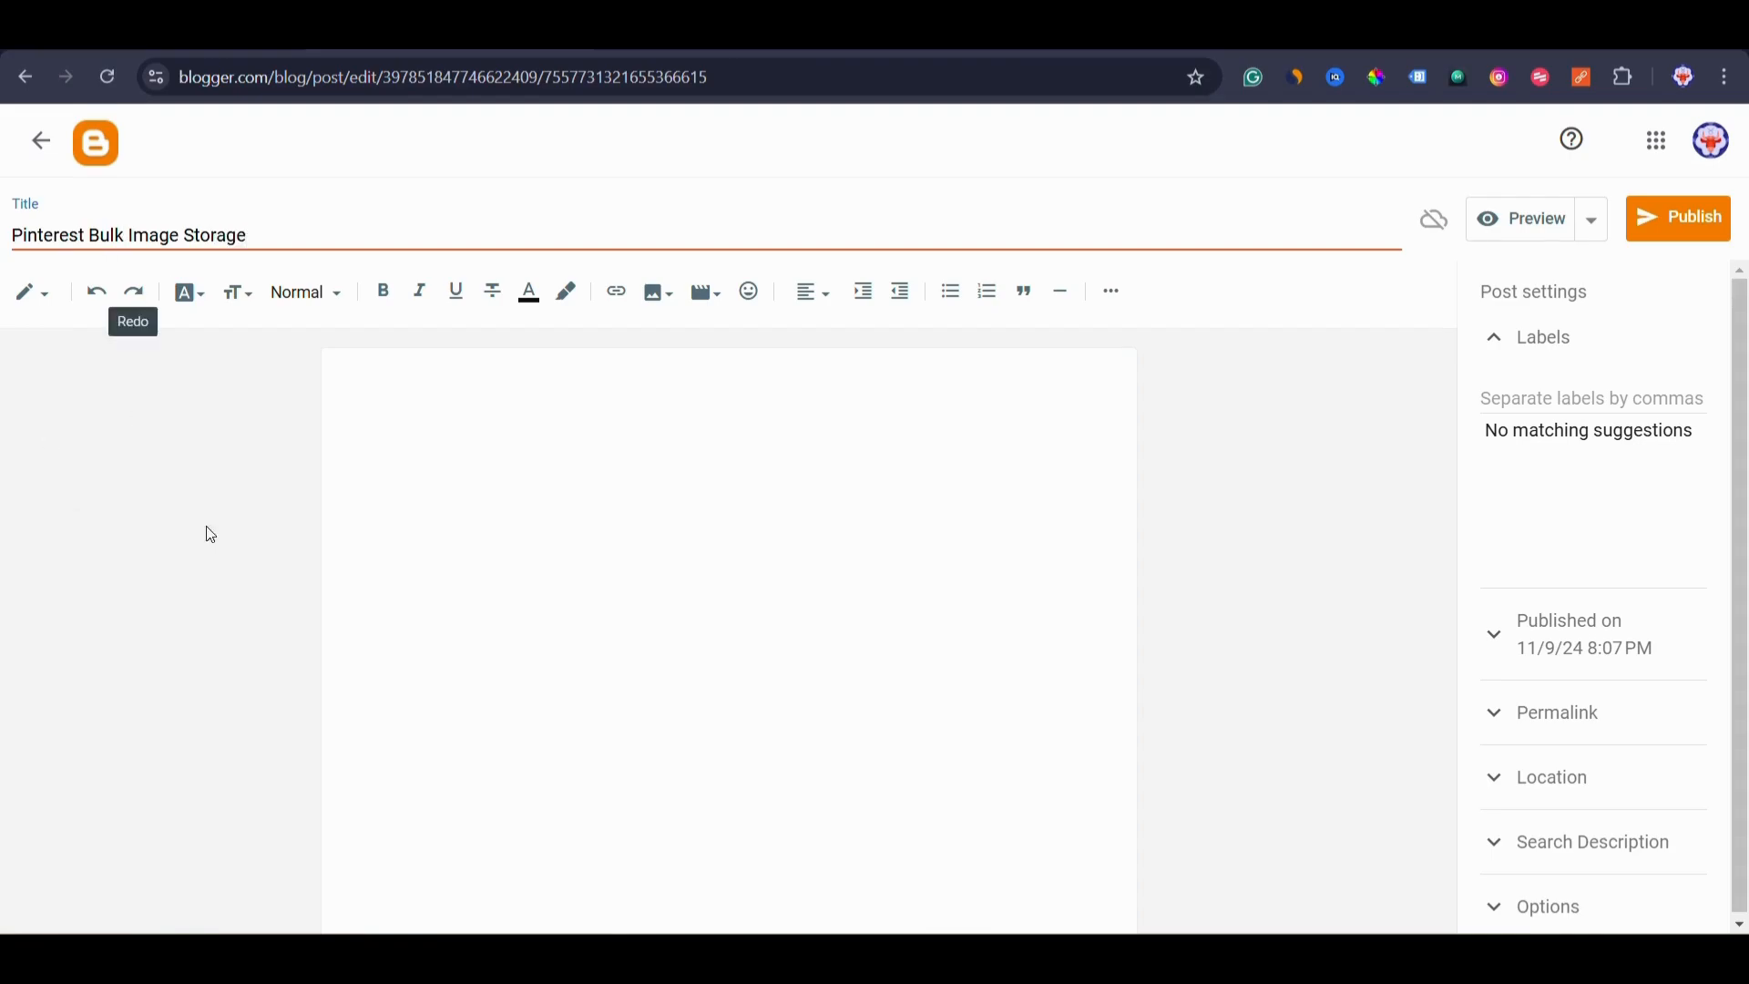
click(419, 395)
text(T)
key(BackSpace)
text(Images)
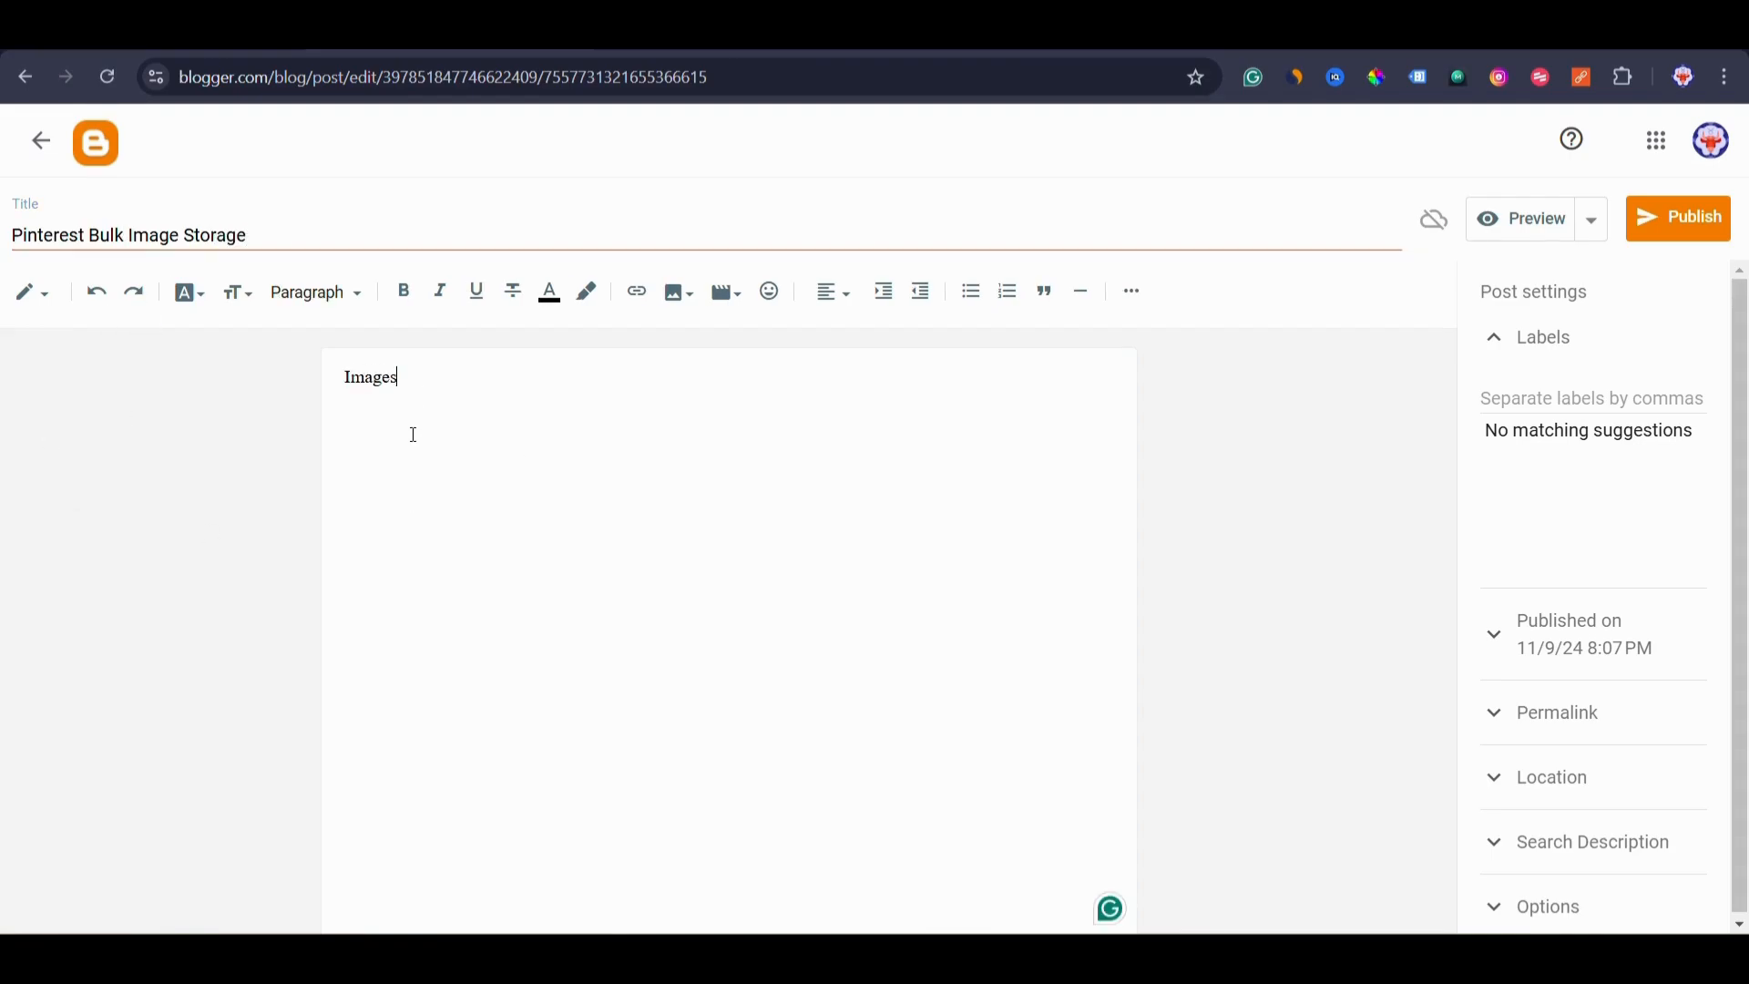
key(Return)
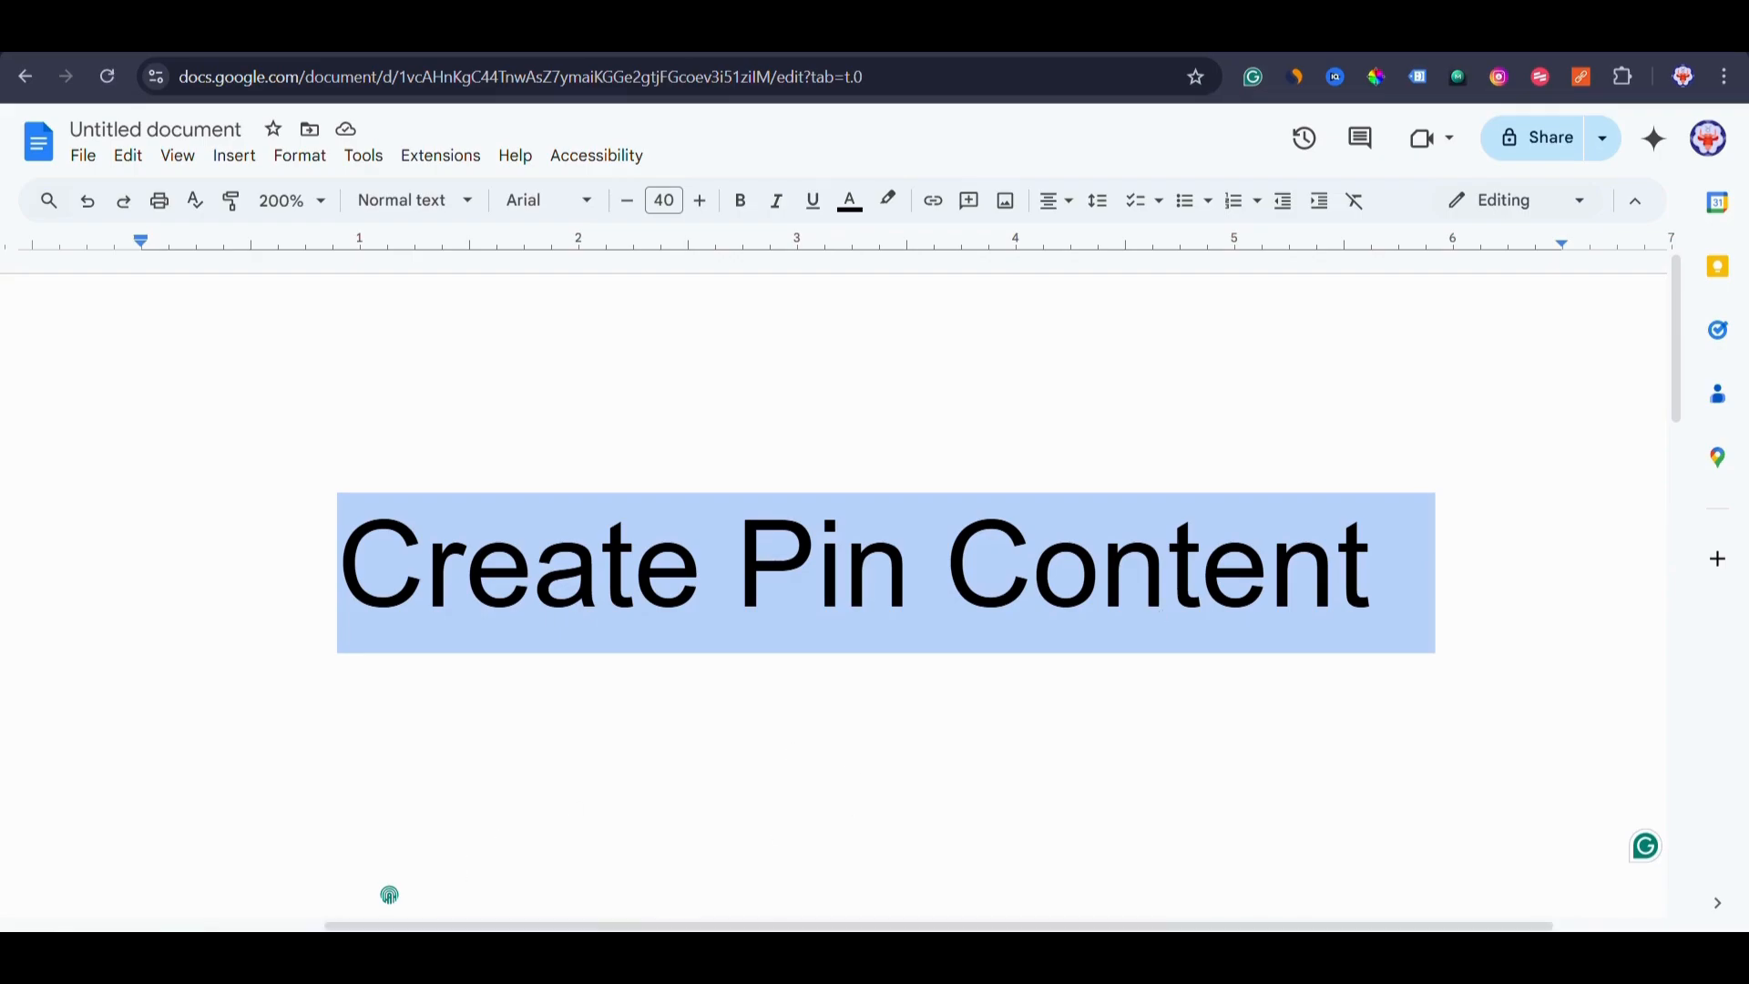
Switch to the Prompt Library spreadsheet and look through its Medium and Pinterest sheets for the bulk pin prompts.
key(alt+Tab)
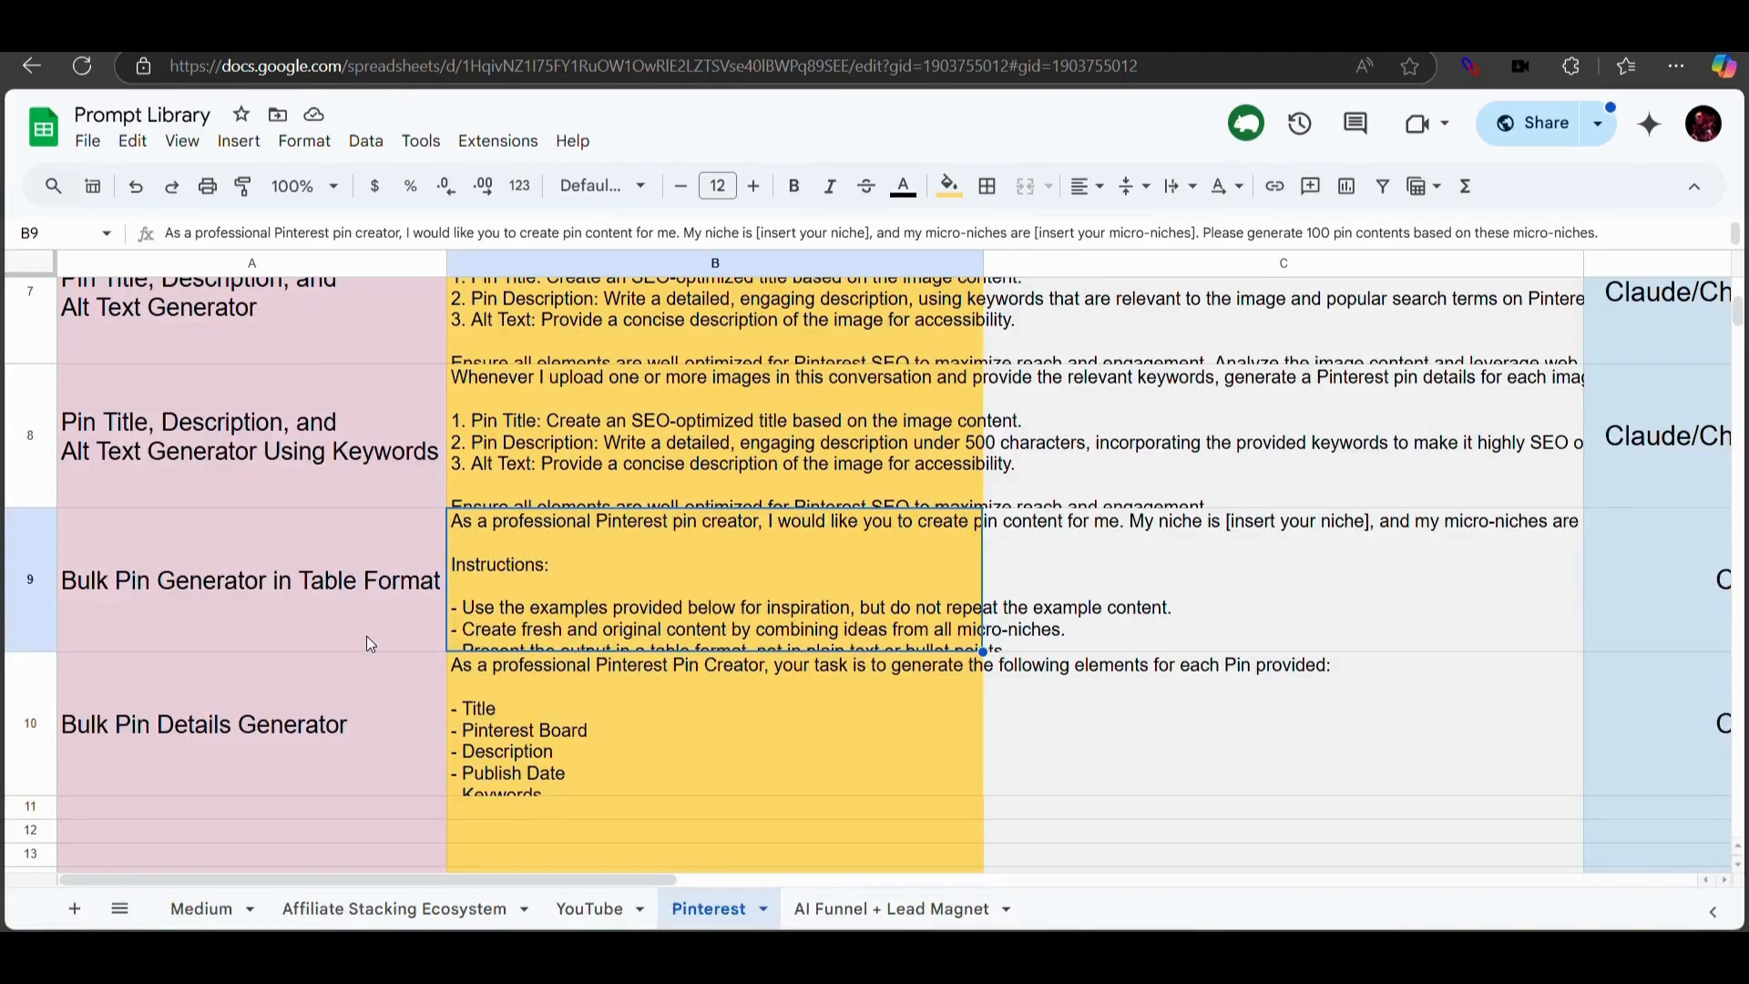
click(366, 636)
scroll(610, 690, up, 10)
scroll(610, 691, down, 10)
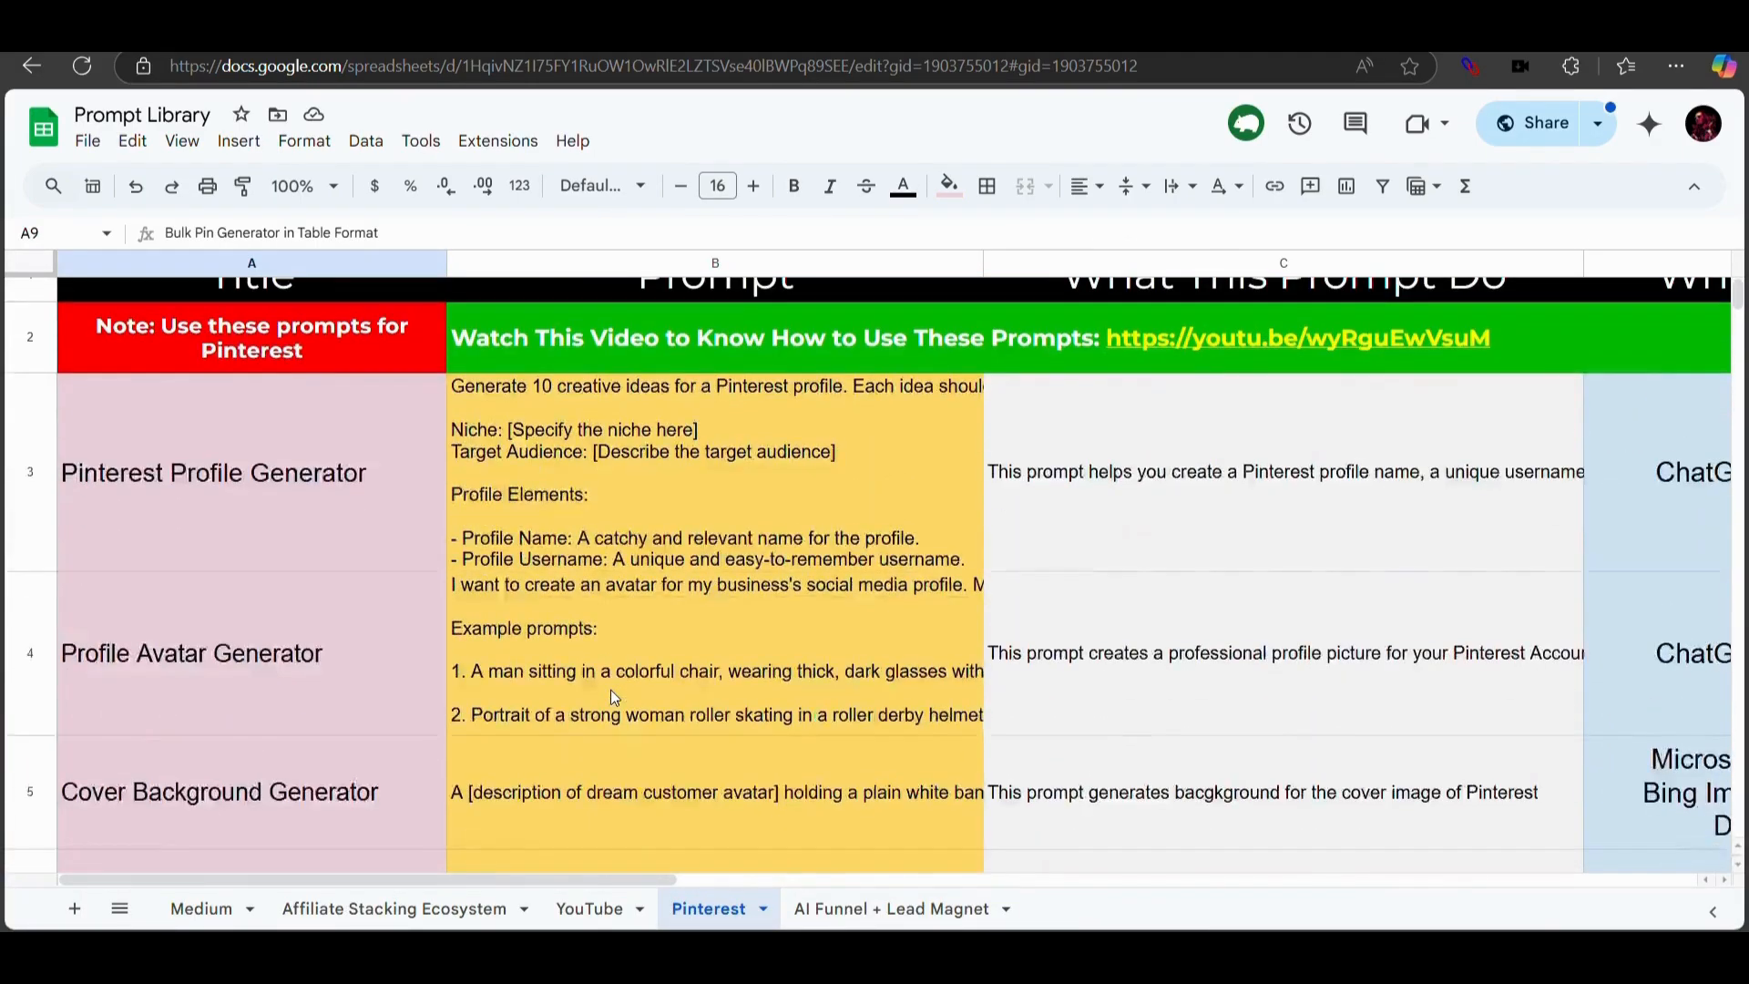
scroll(695, 728, up, 10)
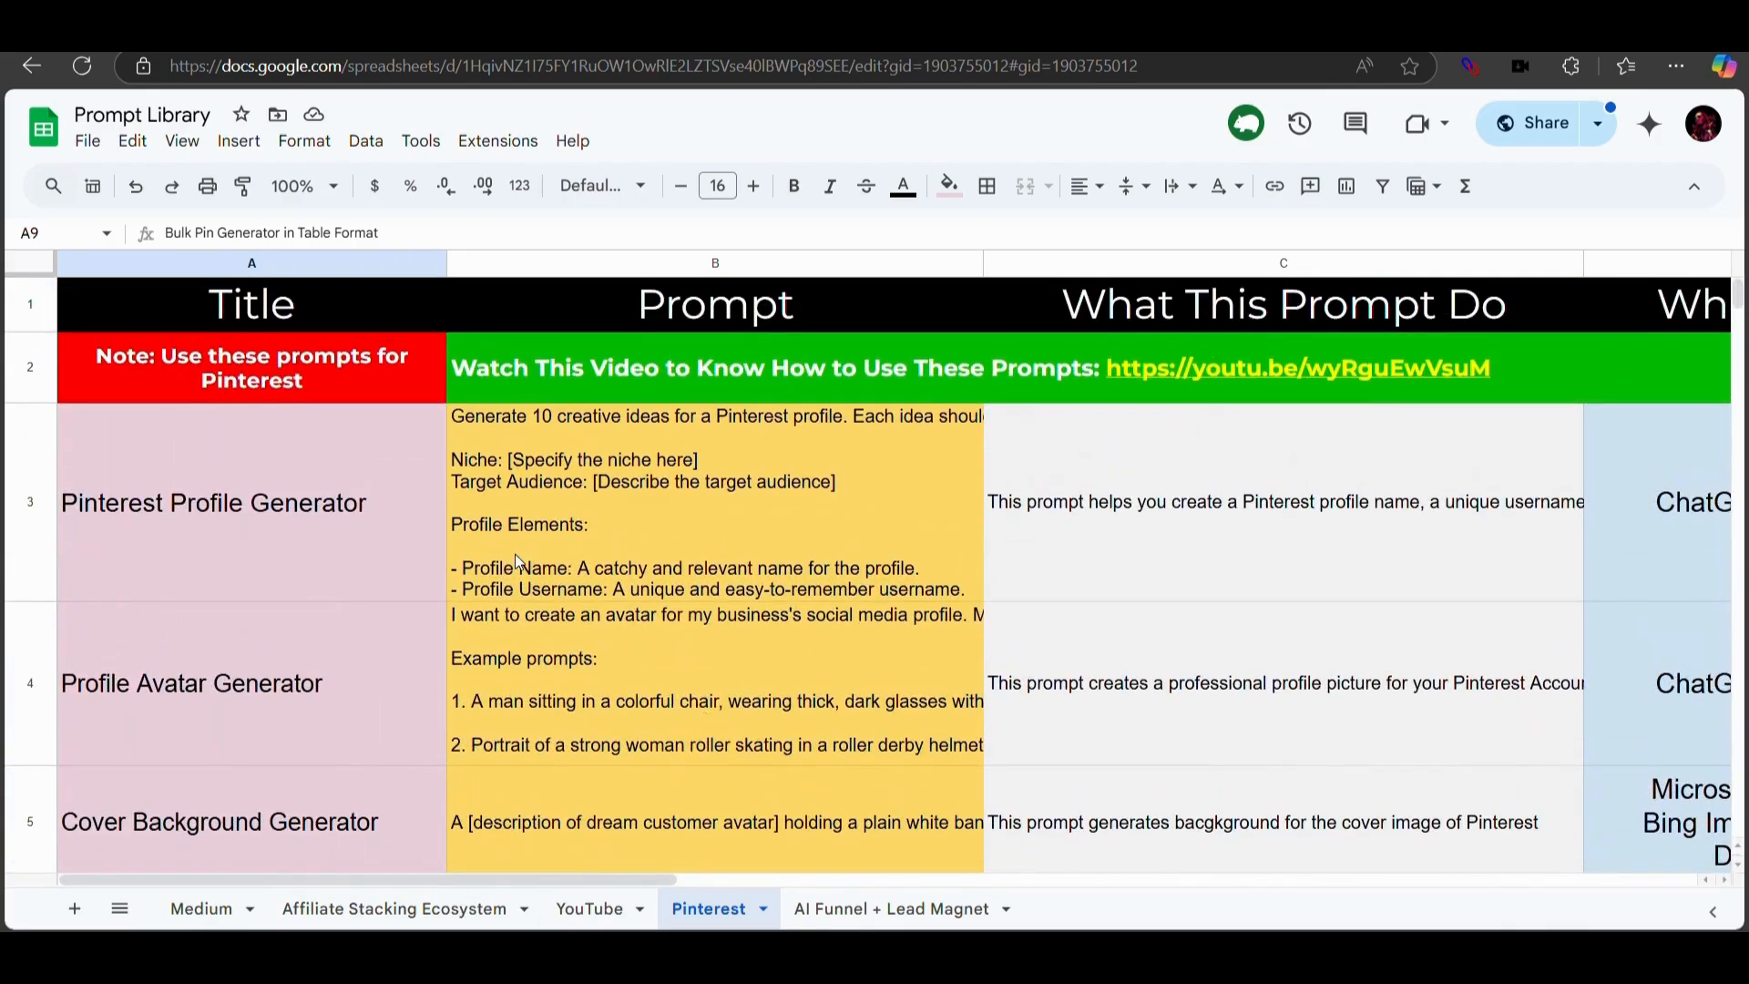
click(202, 911)
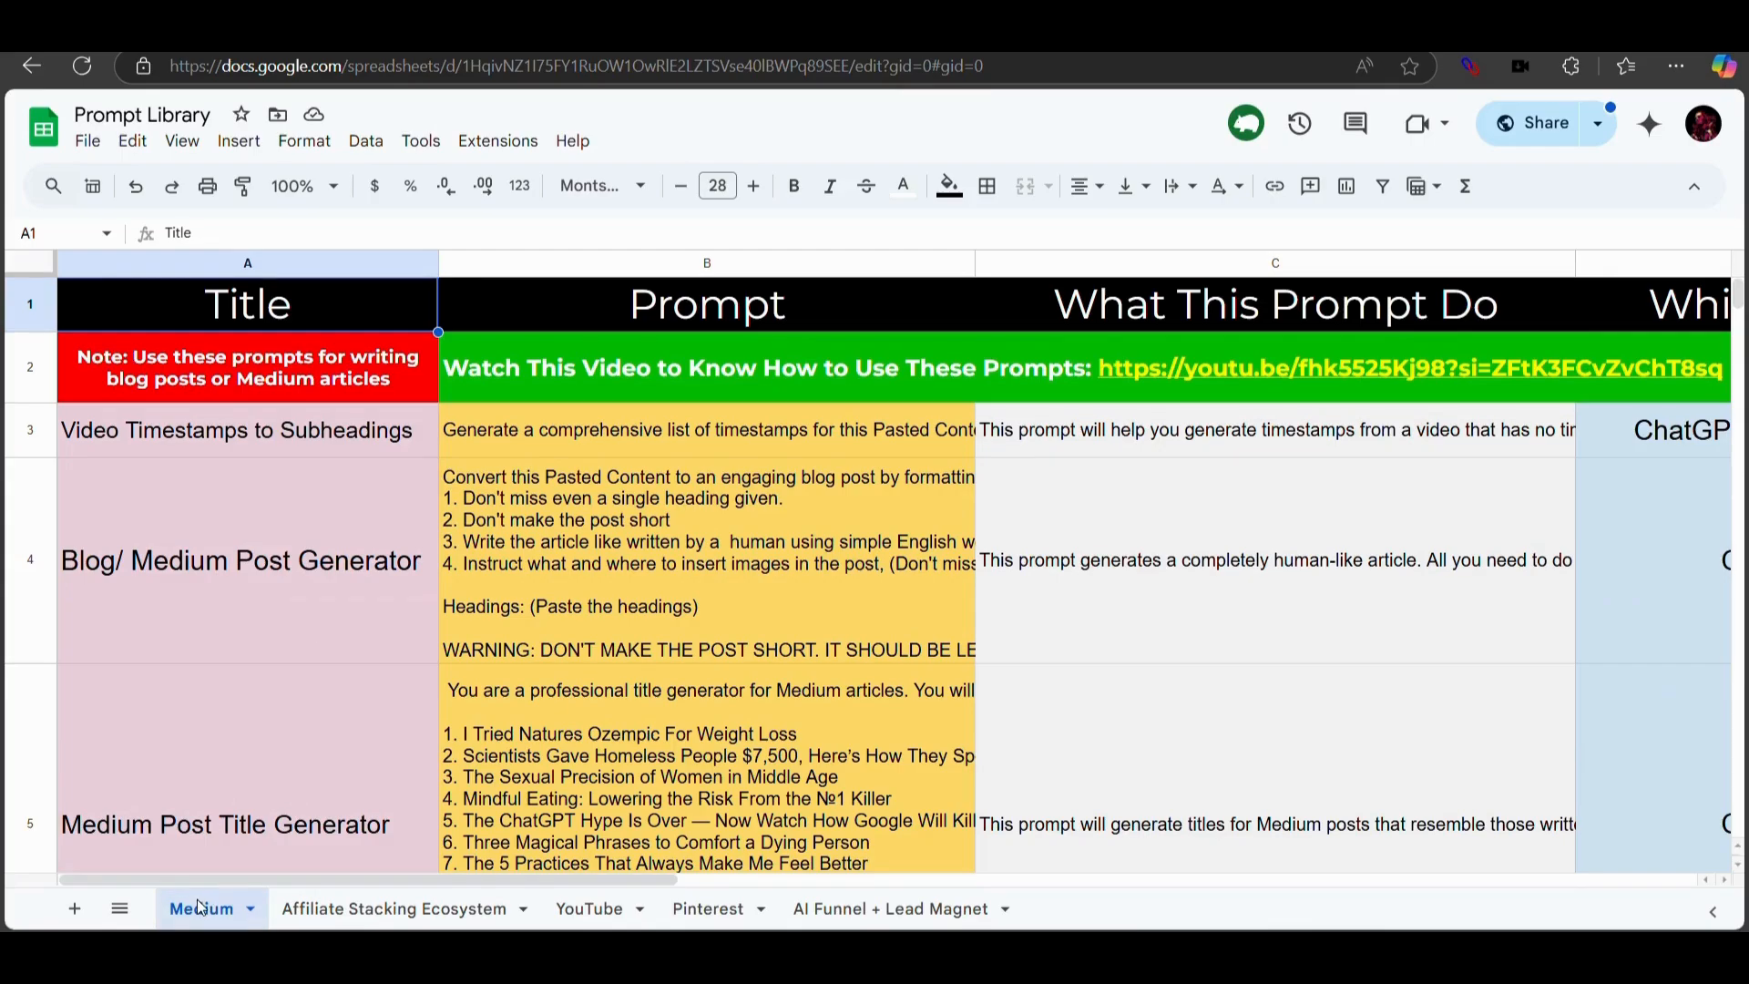
click(709, 908)
scroll(555, 680, down, 3)
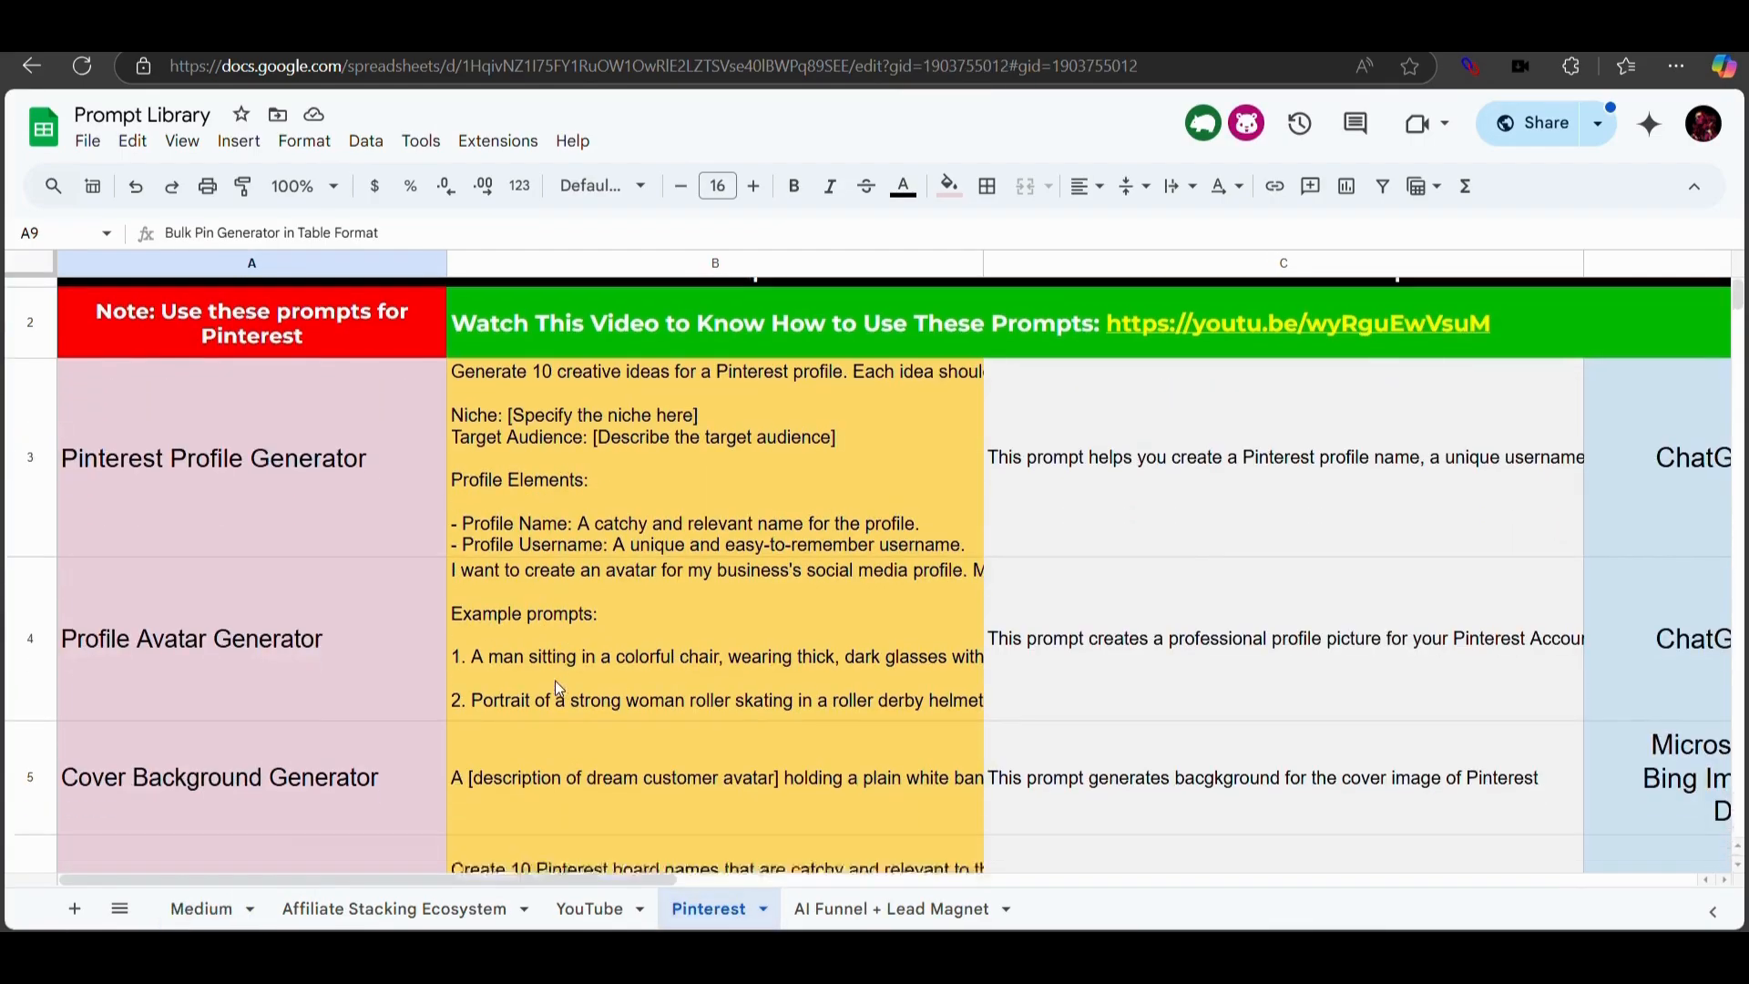
scroll(565, 740, down, 6)
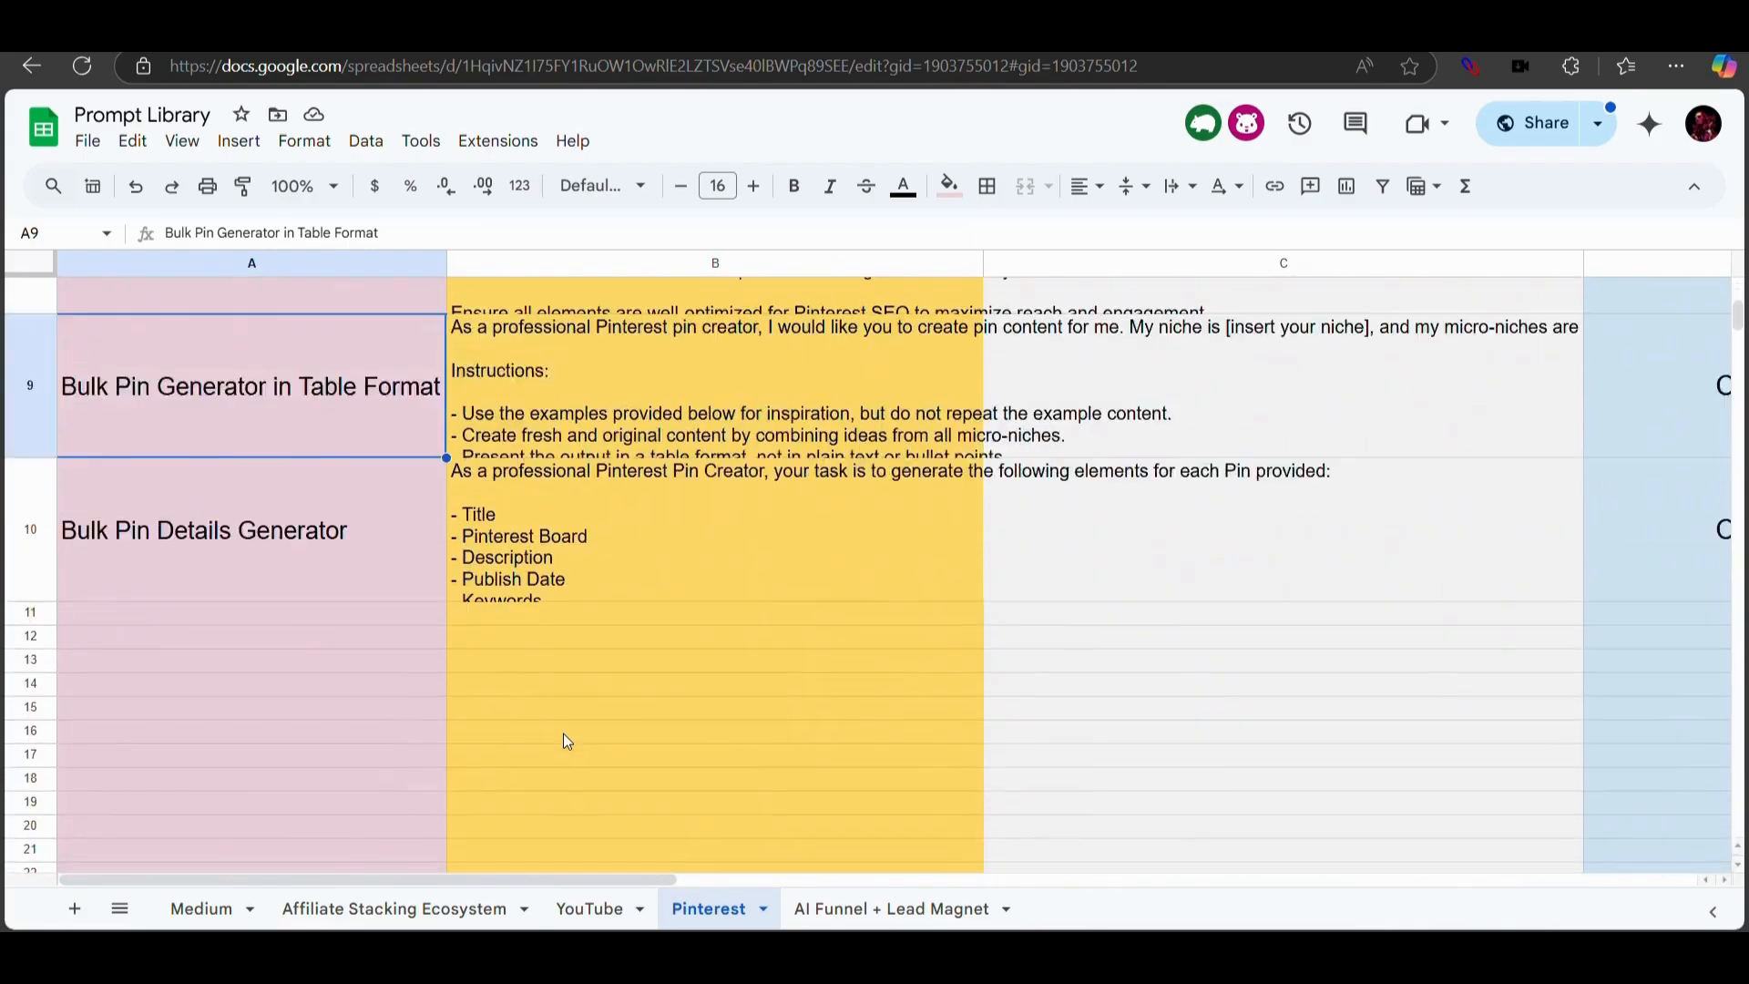
Copy the Bulk Pin Generator in Table Format prompt from cell B9 and paste it into a new ChatGPT chat.
click(362, 709)
click(300, 446)
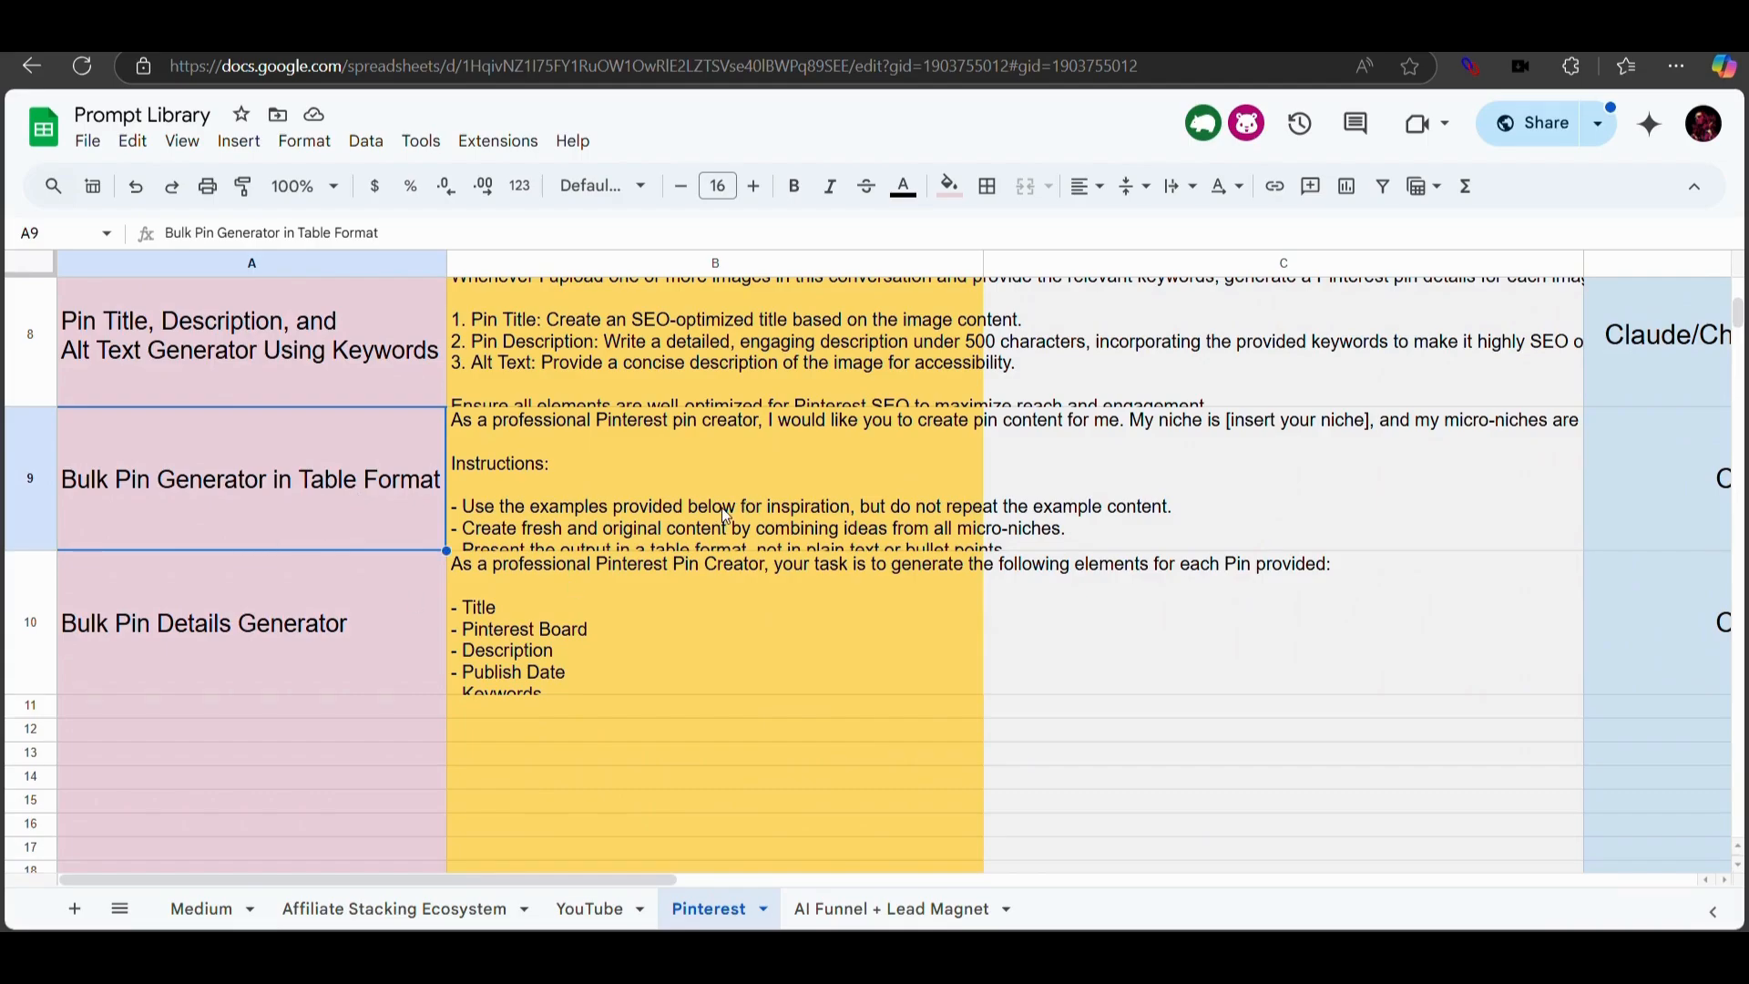
click(736, 488)
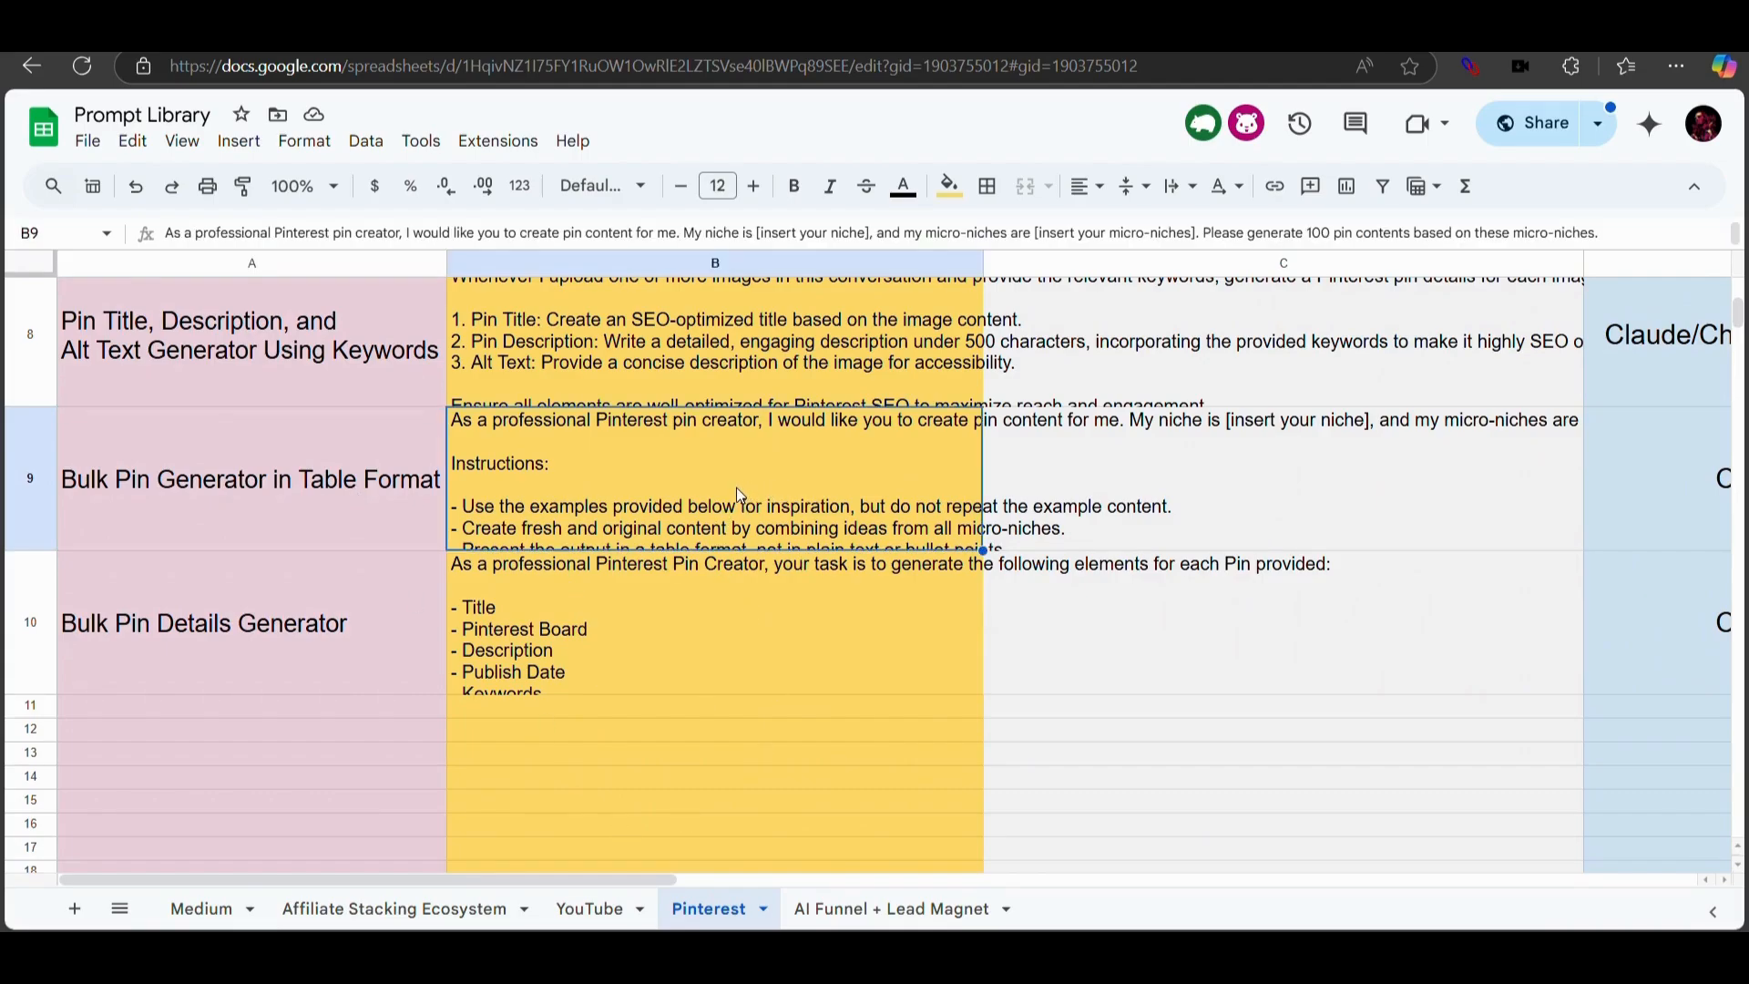
click(219, 527)
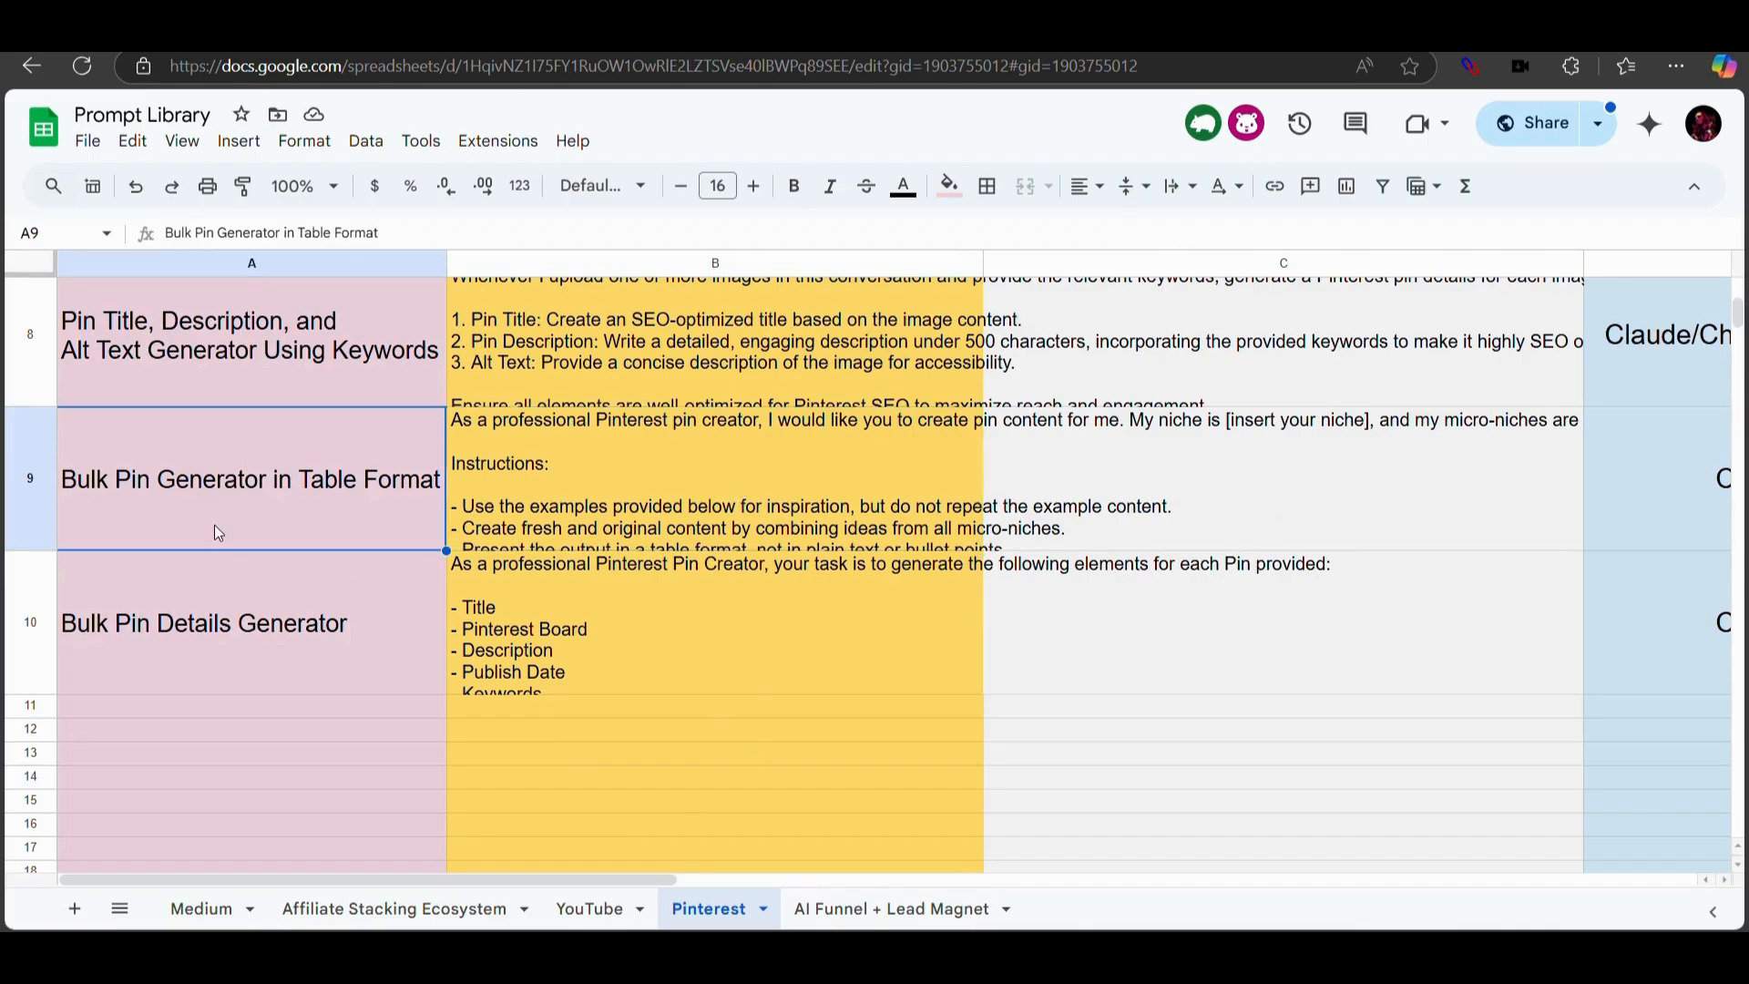
click(639, 464)
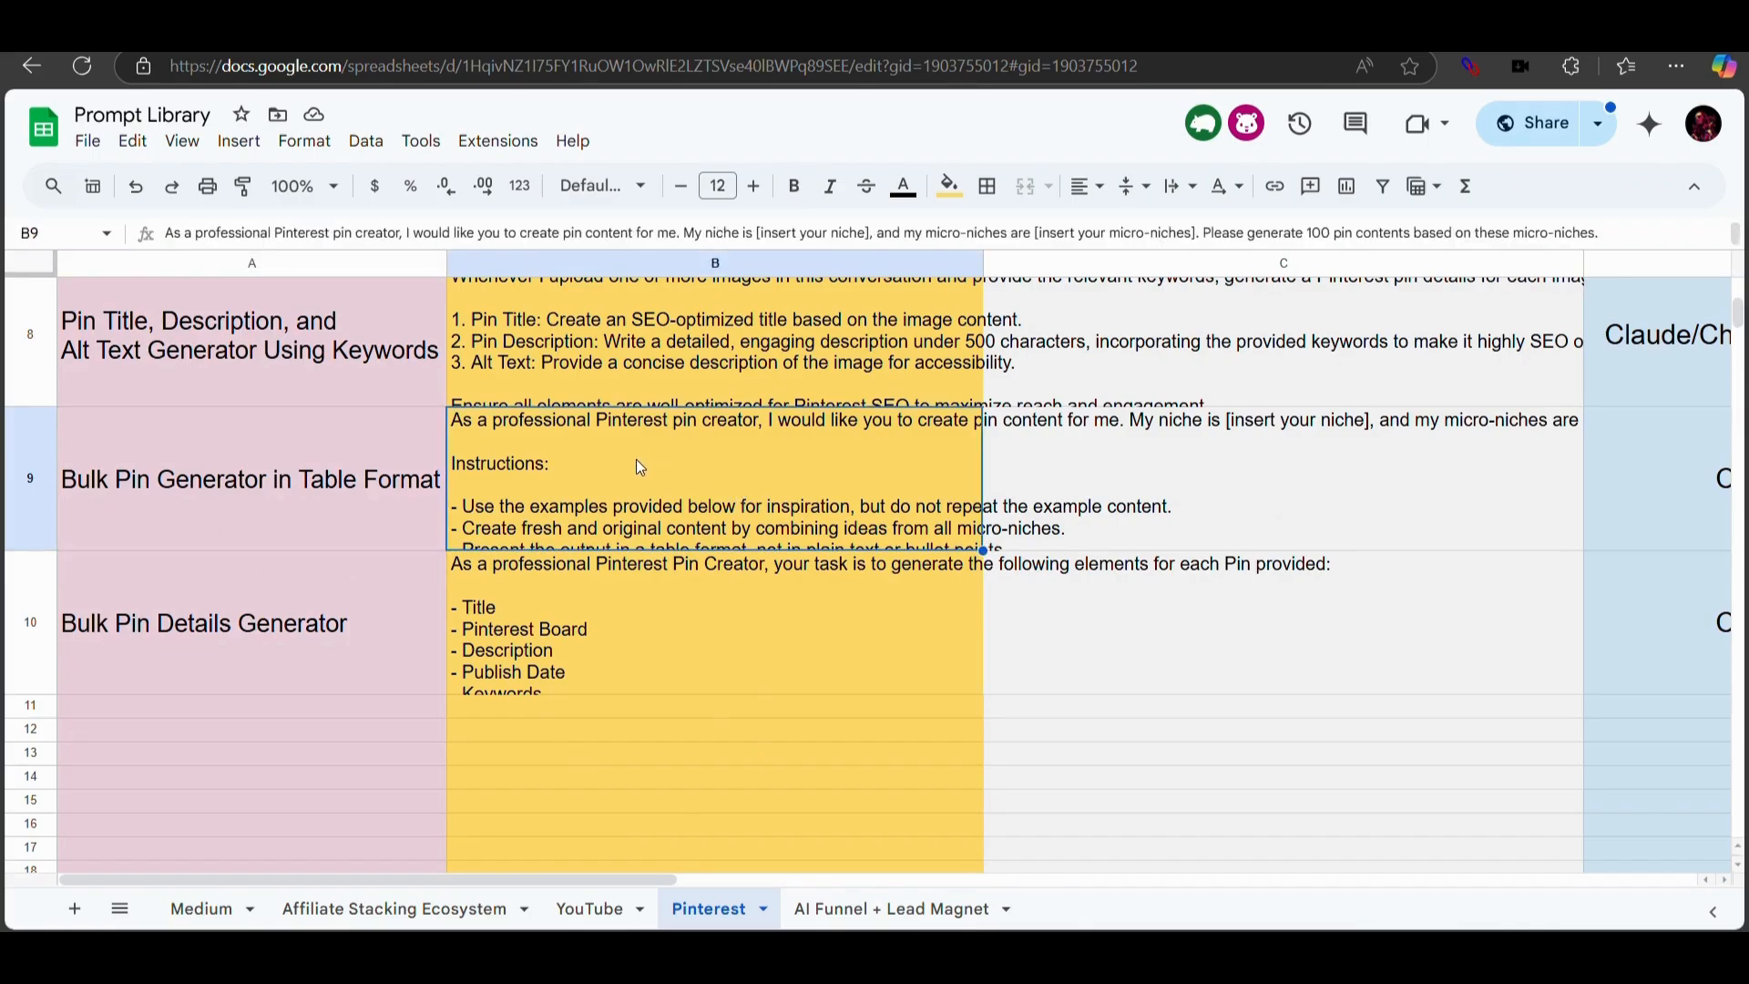
key(ctrl+Tab)
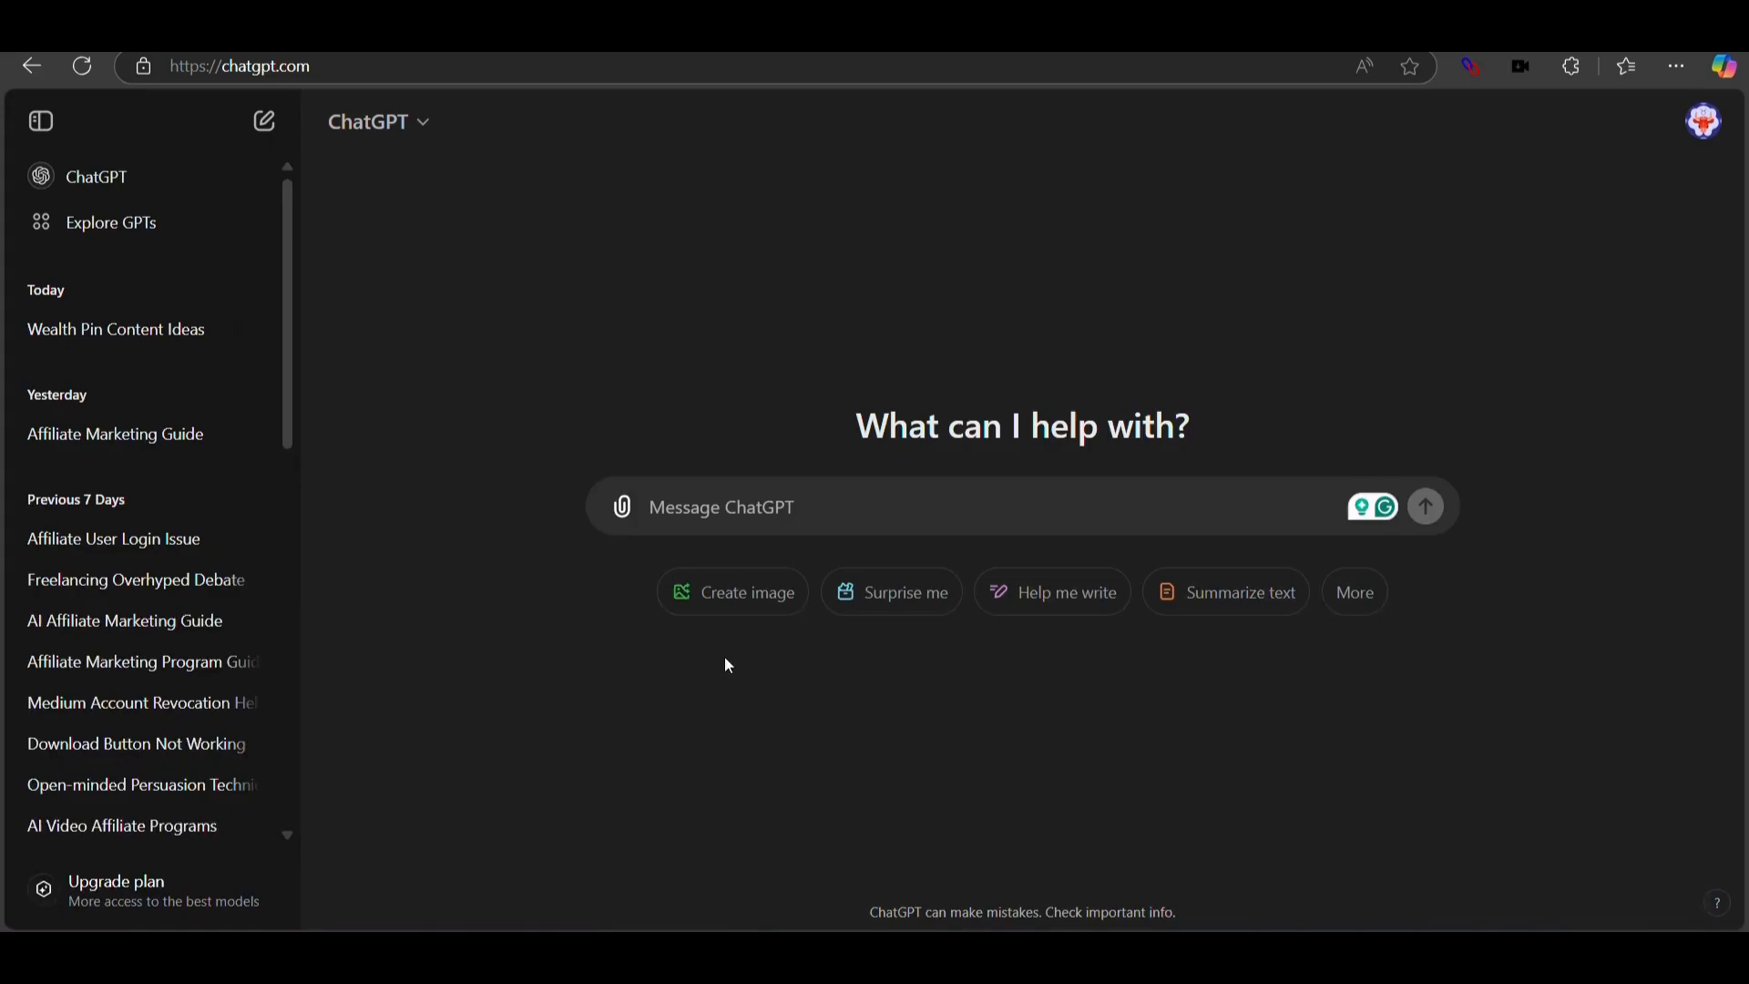
key(ctrl+v)
Check the pasted prompt through to its end and delete the stray quotation mark after the Canvas note.
scroll(756, 573, down, 15)
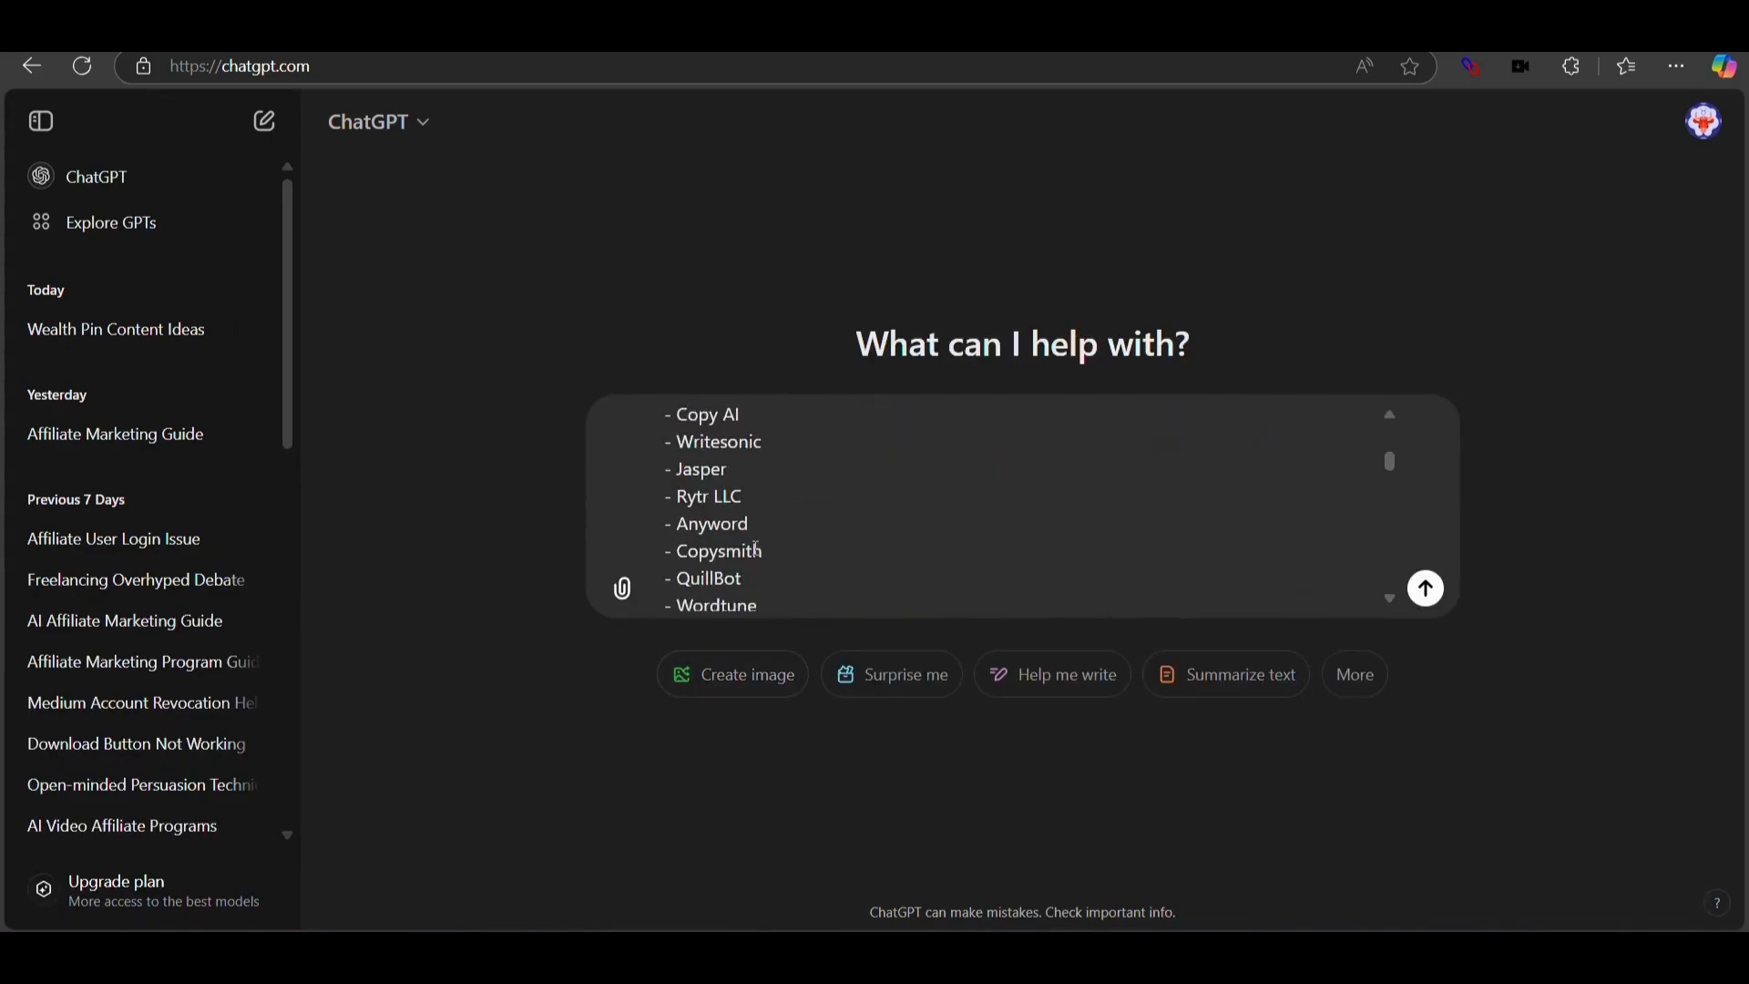
scroll(749, 562, down, 10)
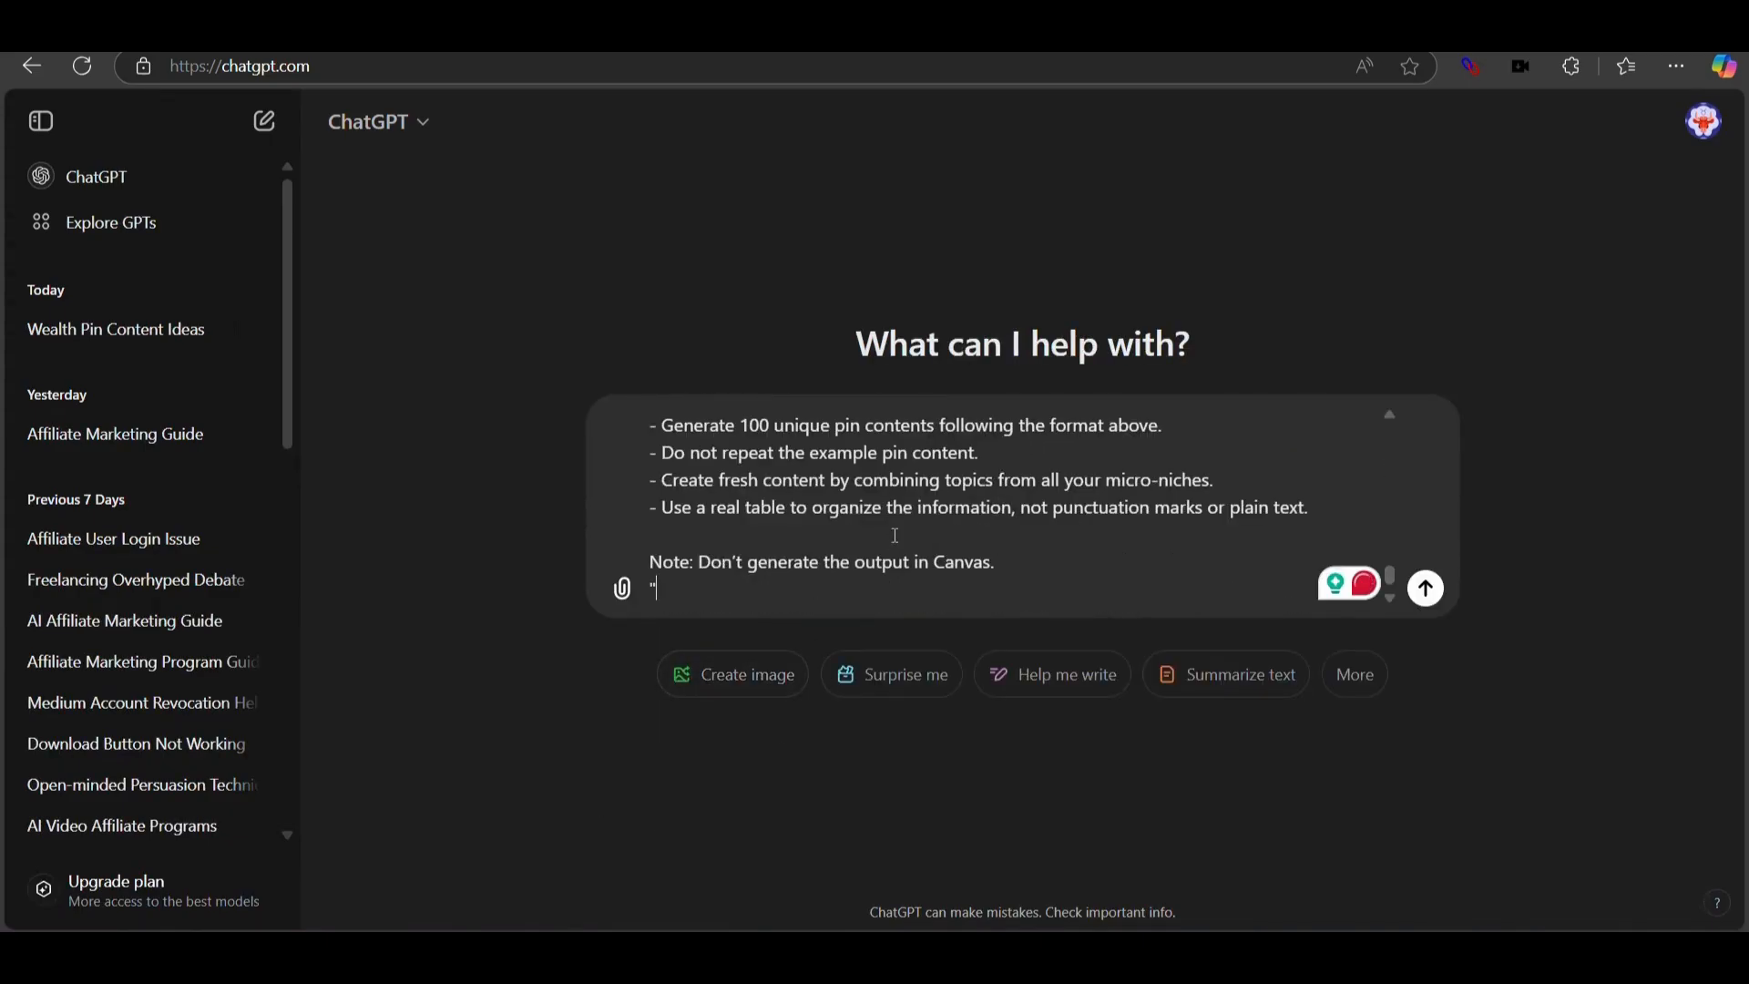
scroll(888, 550, up, 5)
scroll(886, 546, down, 5)
key(BackSpace)
scroll(768, 502, up, 3)
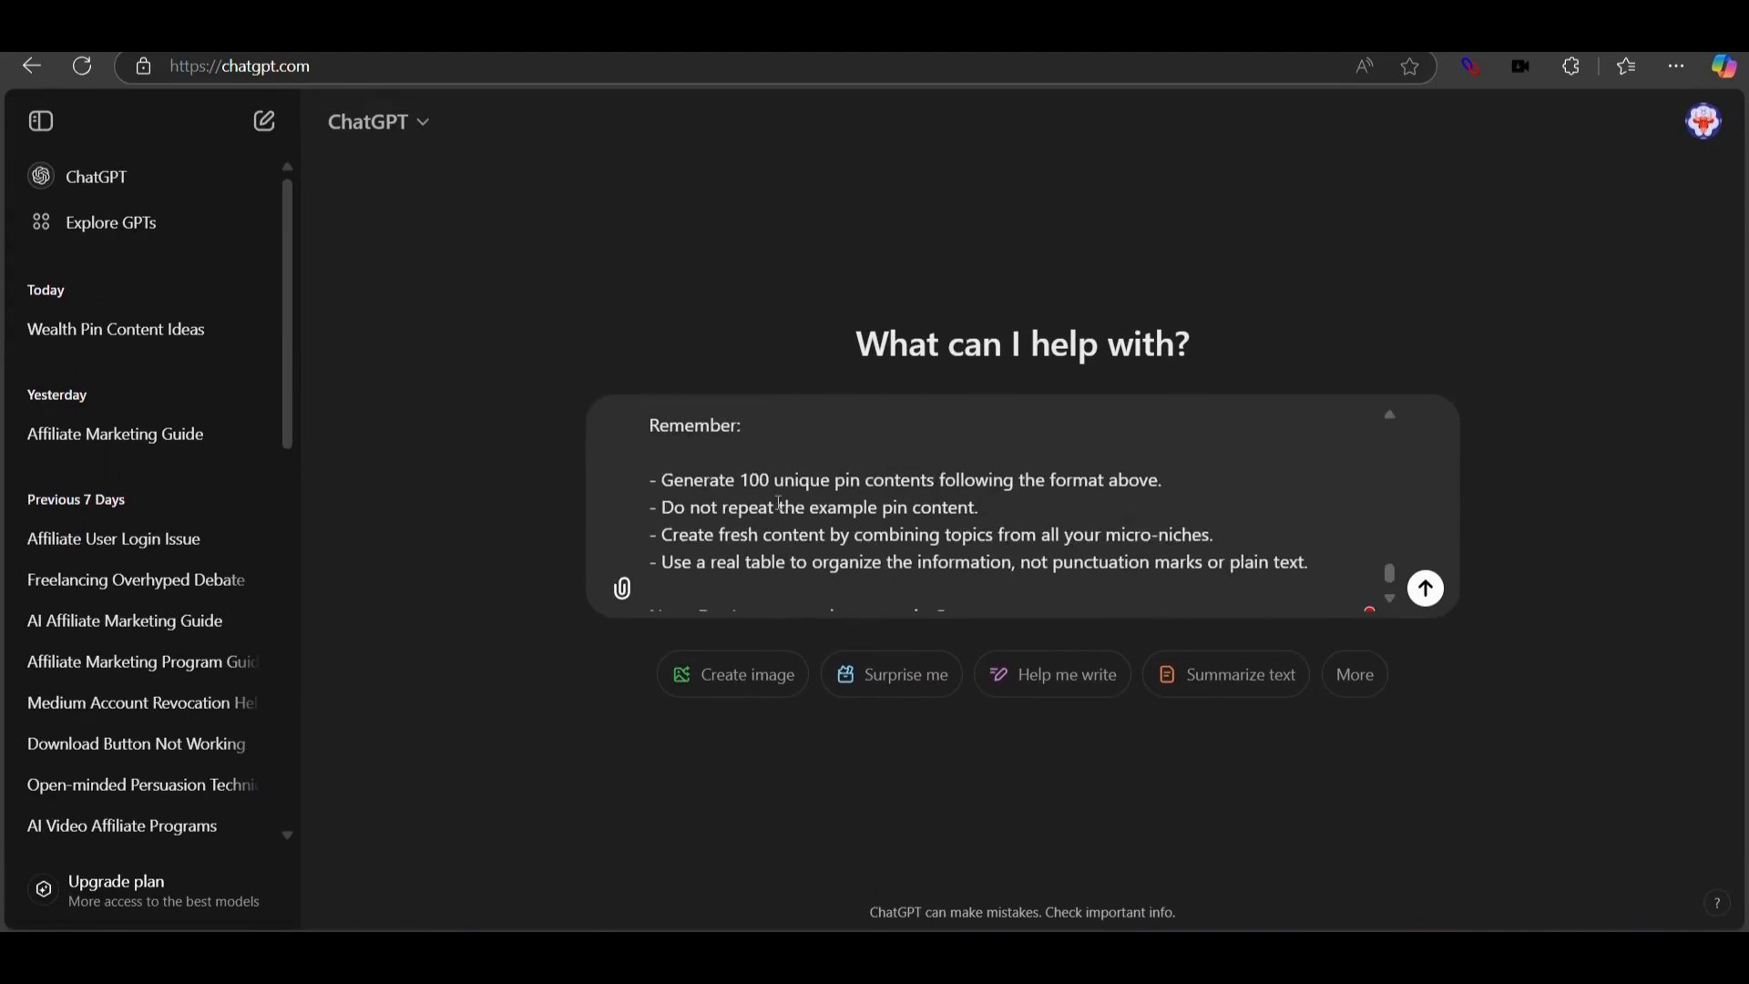
scroll(809, 552, up, 8)
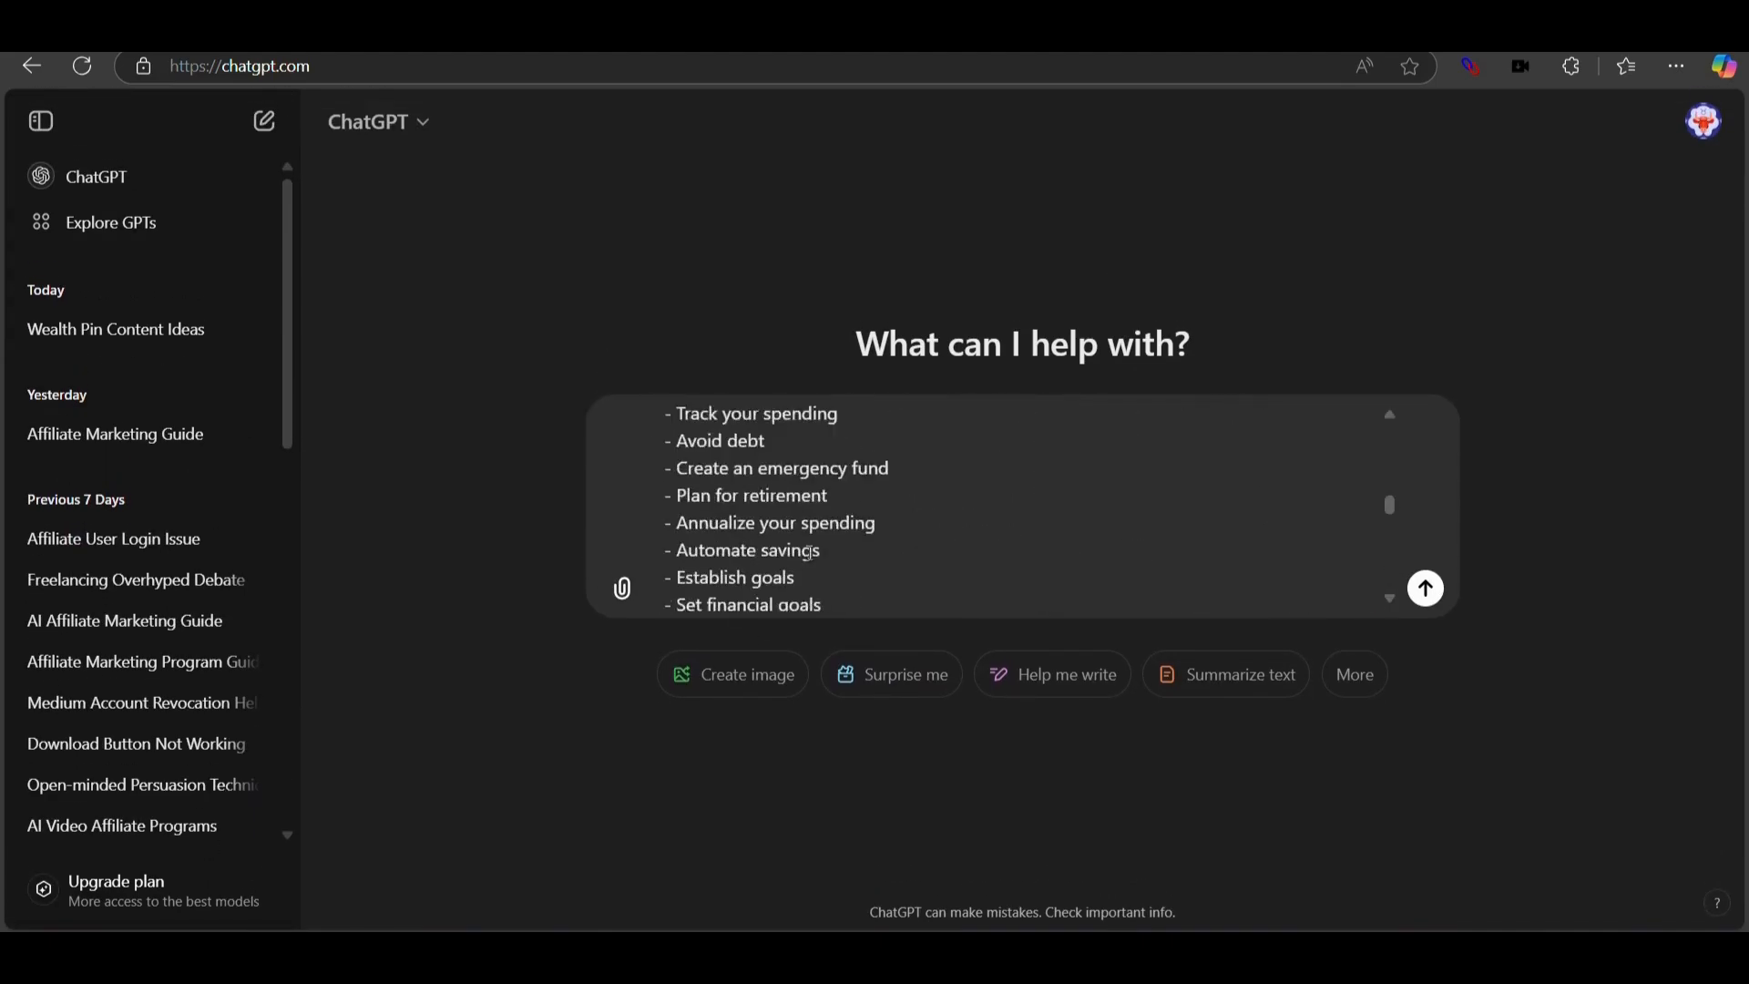
Fill in Wealth as niche and make money online, personal finance, AI tools, affiliate marketing, digital marketing, SEO, online business as micro-niches, and send the prompt.
drag(344, 409, 610, 416)
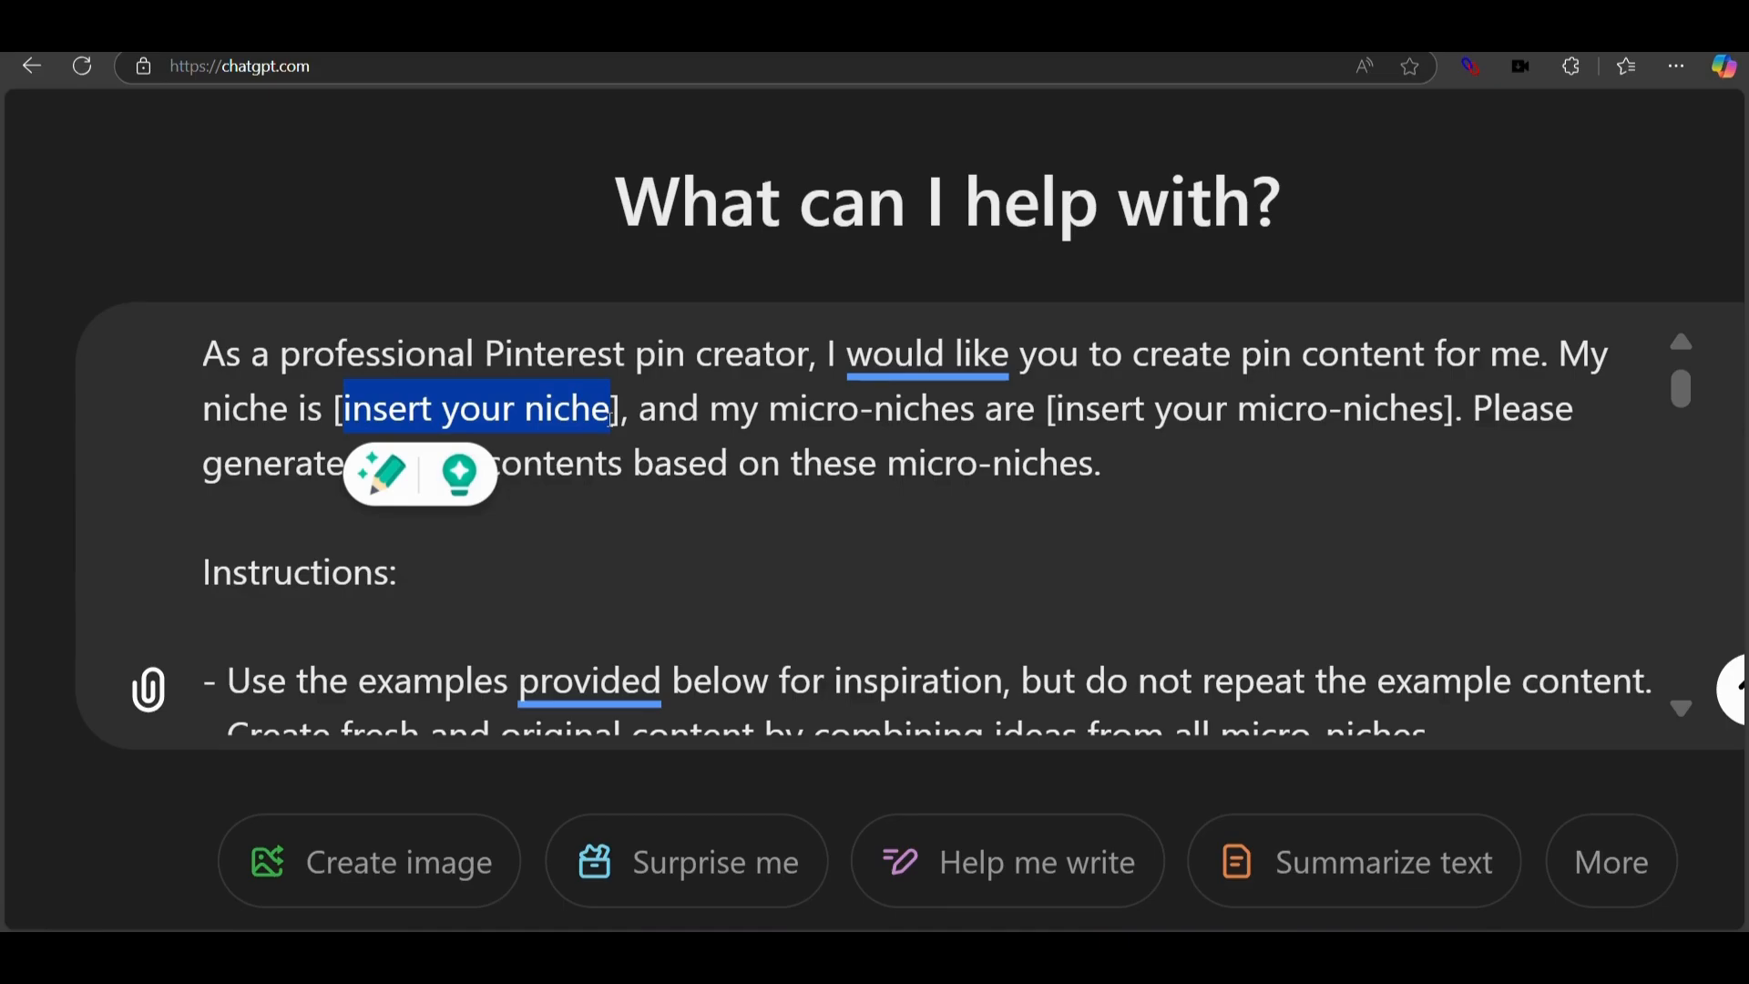
text(Wealth)
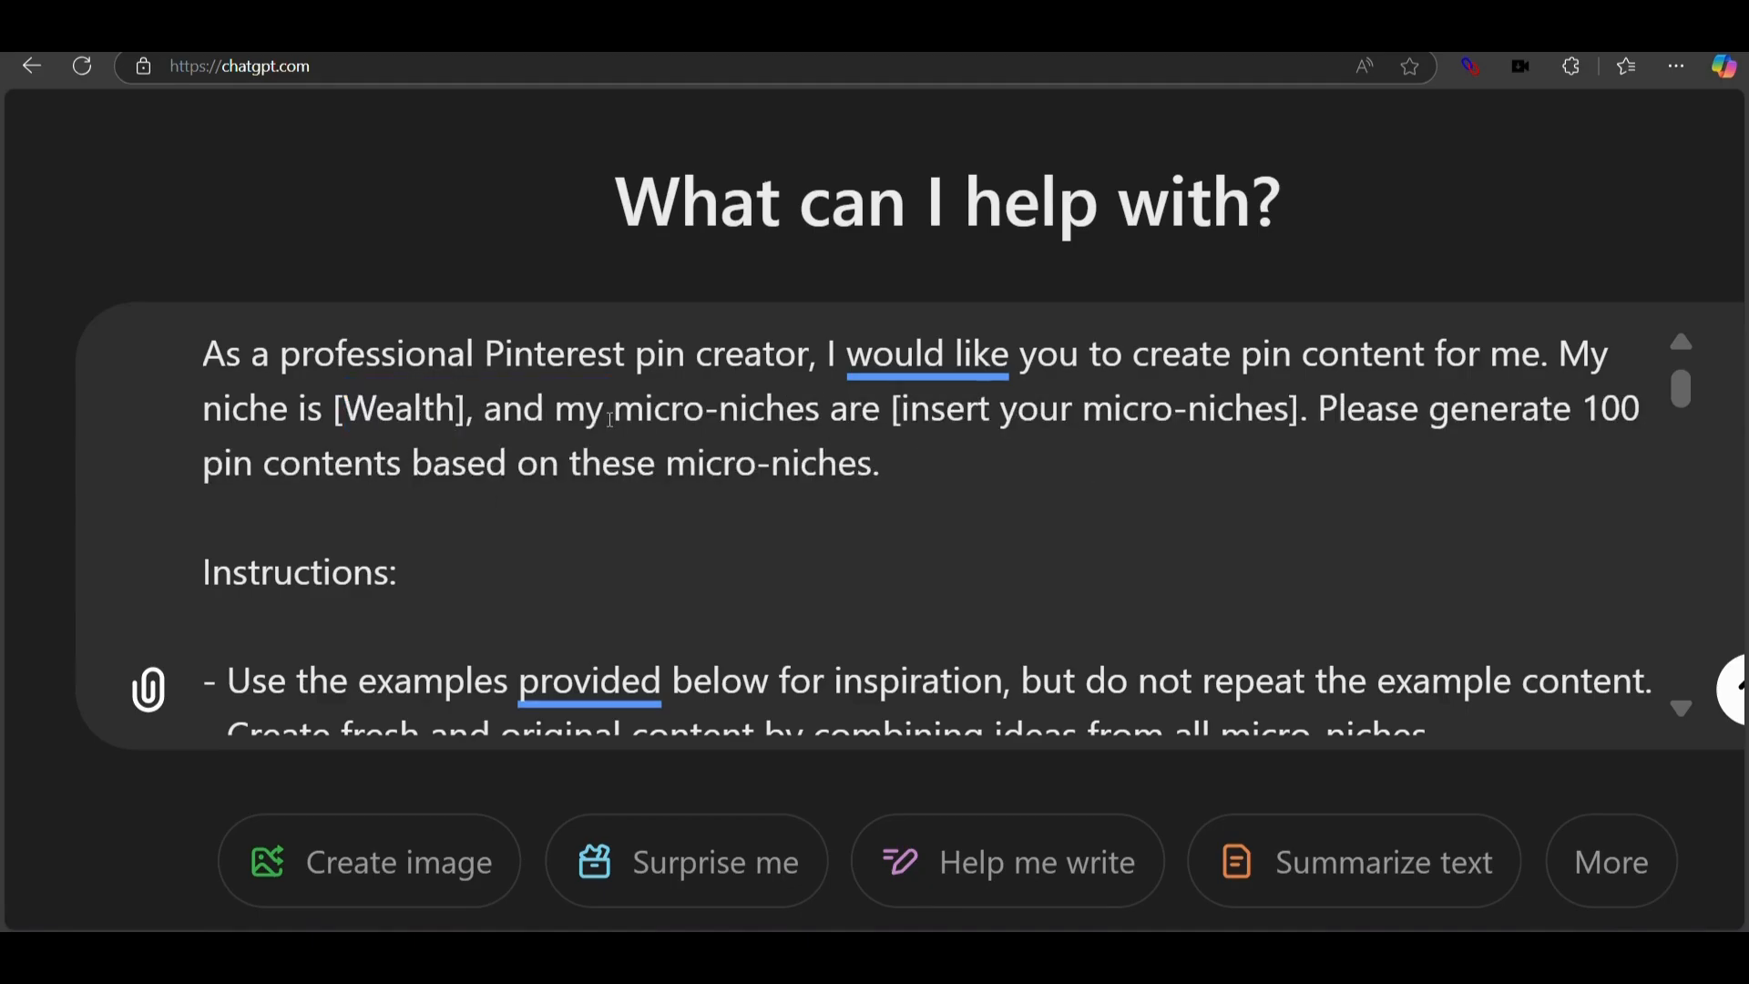
scroll(610, 419, right, 3)
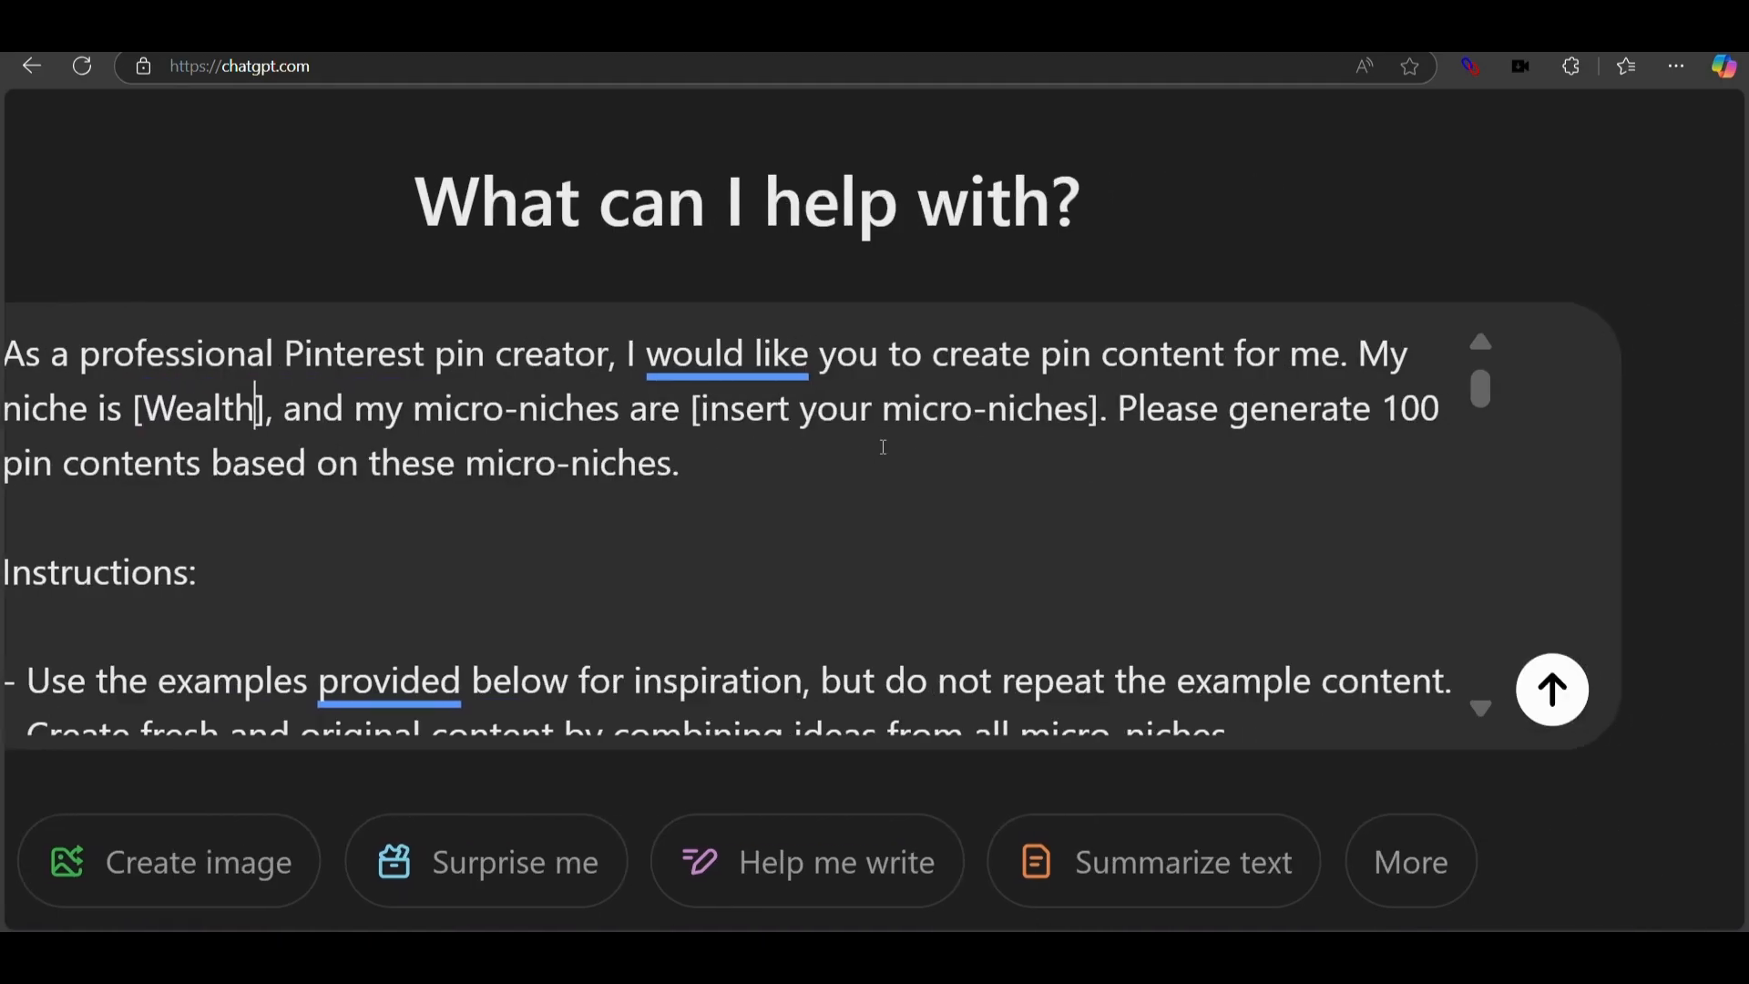
drag(698, 409, 1091, 411)
text(make money online, personal finance)
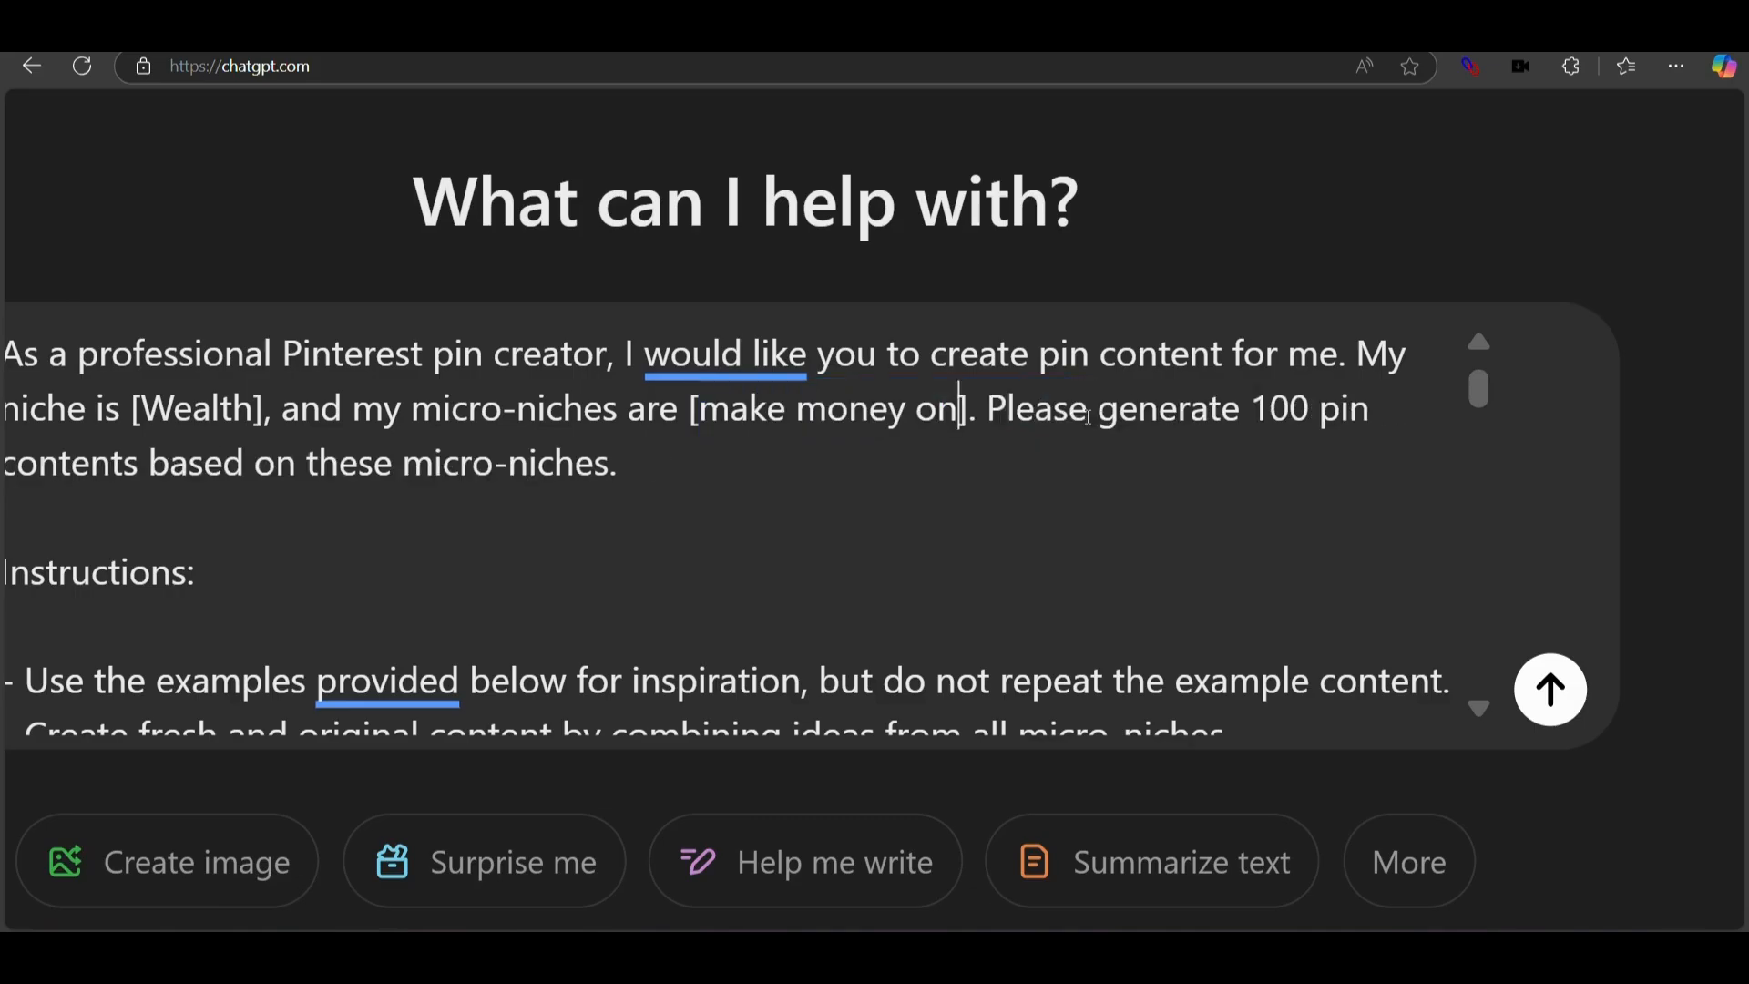
text(, AI tools, )
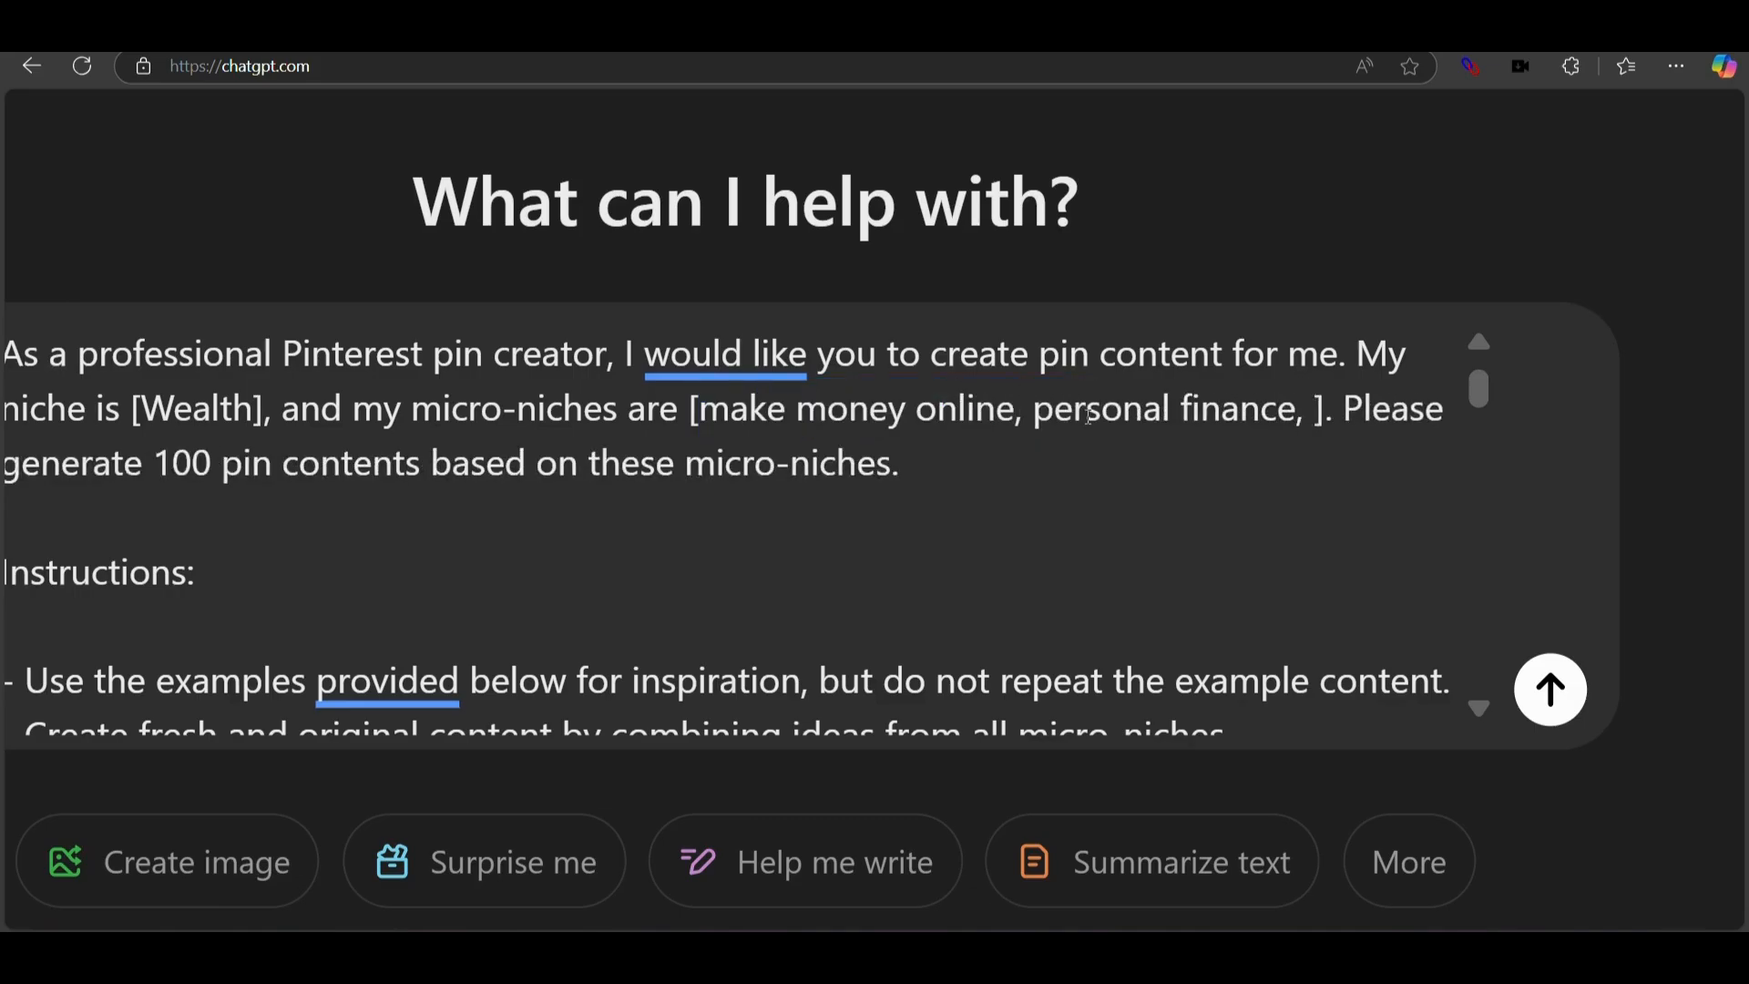
text(affiliate marketing, digital)
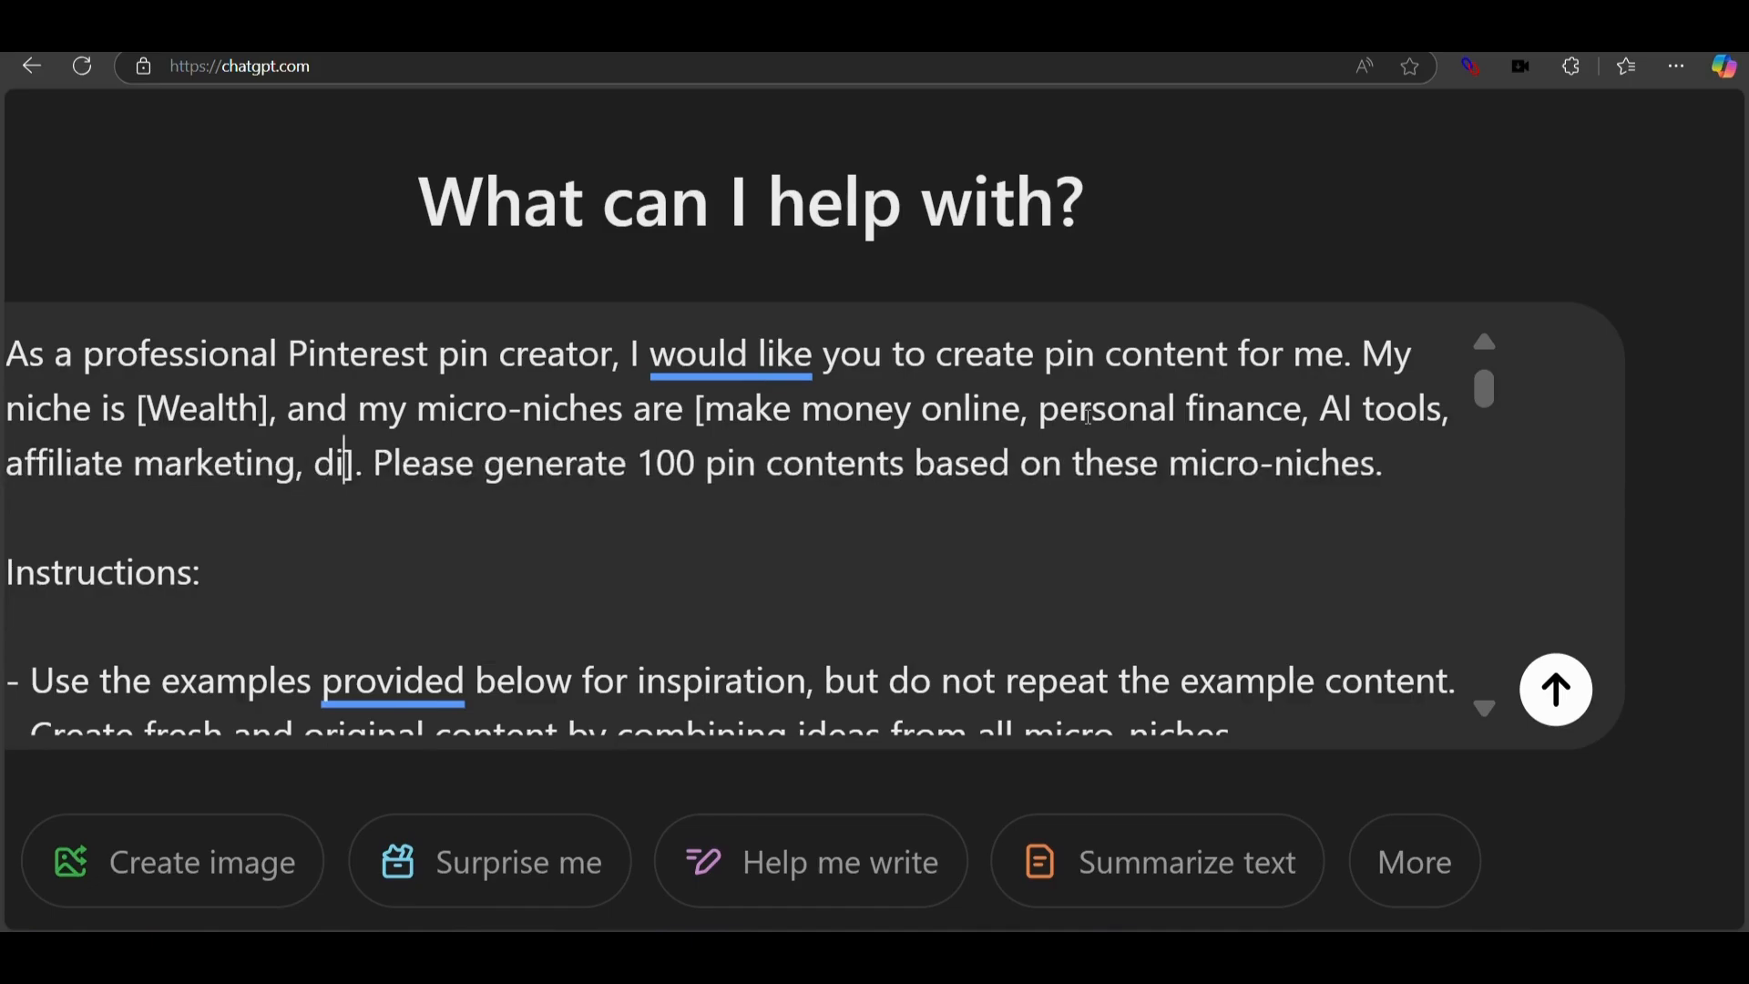
text( marketing, SEO)
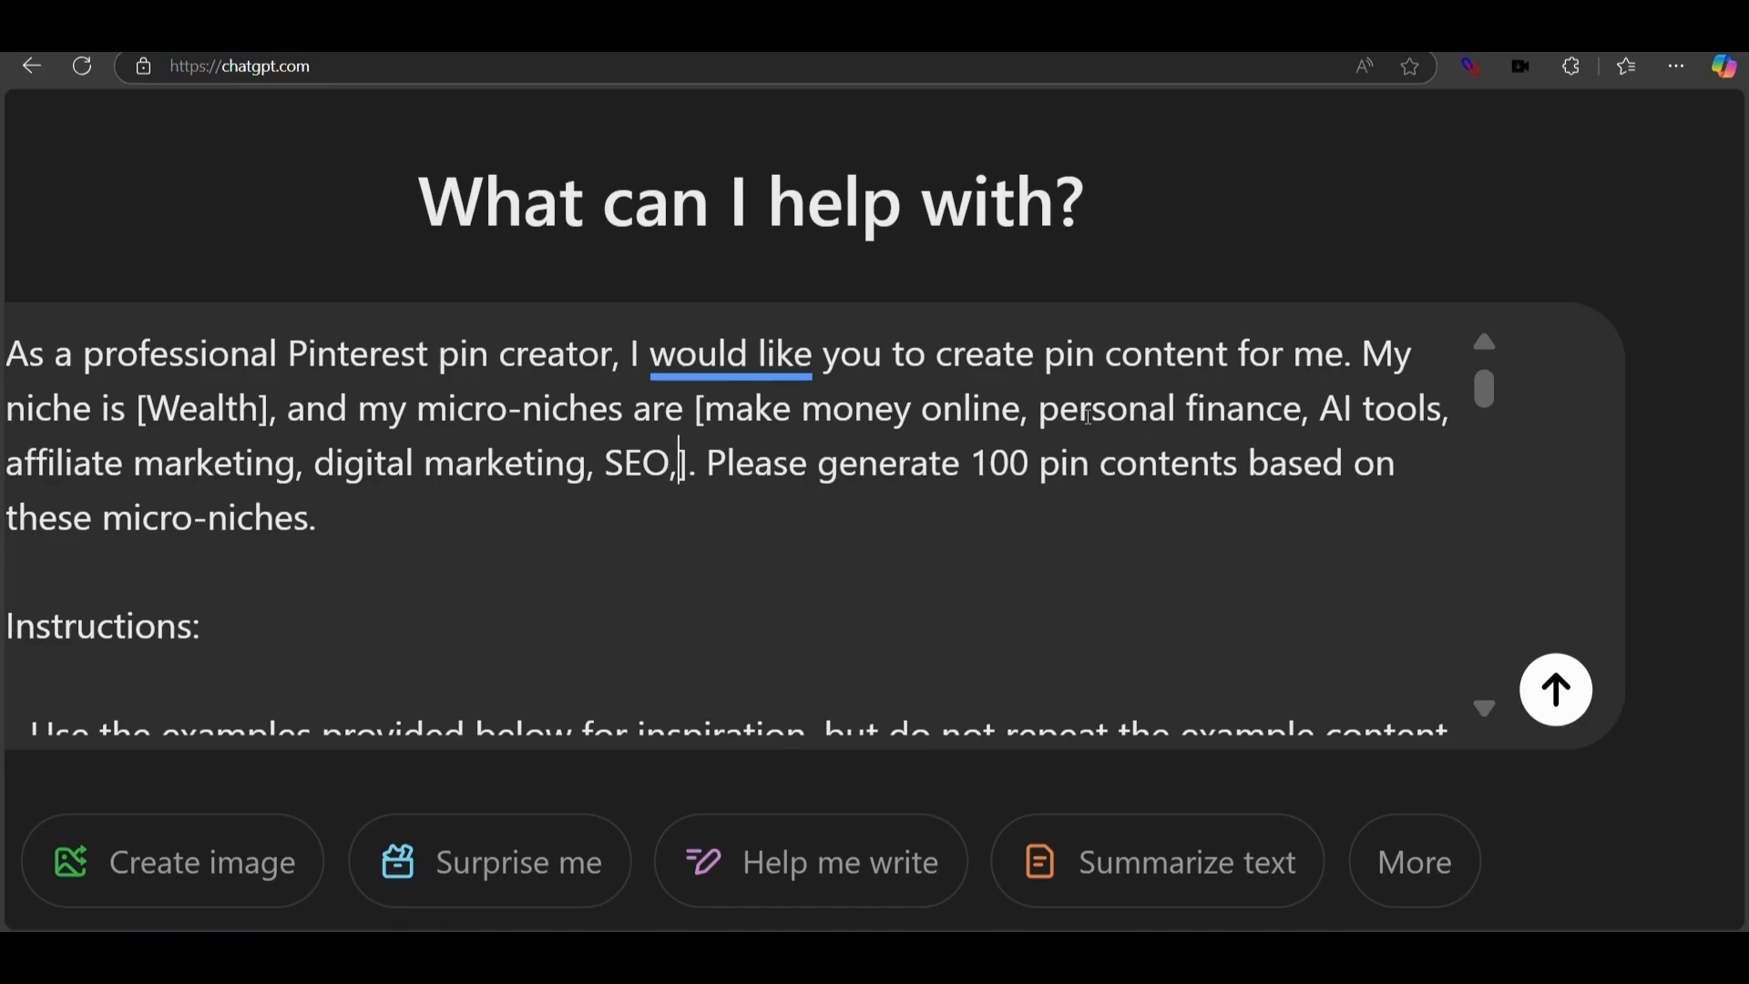
text(, online business)
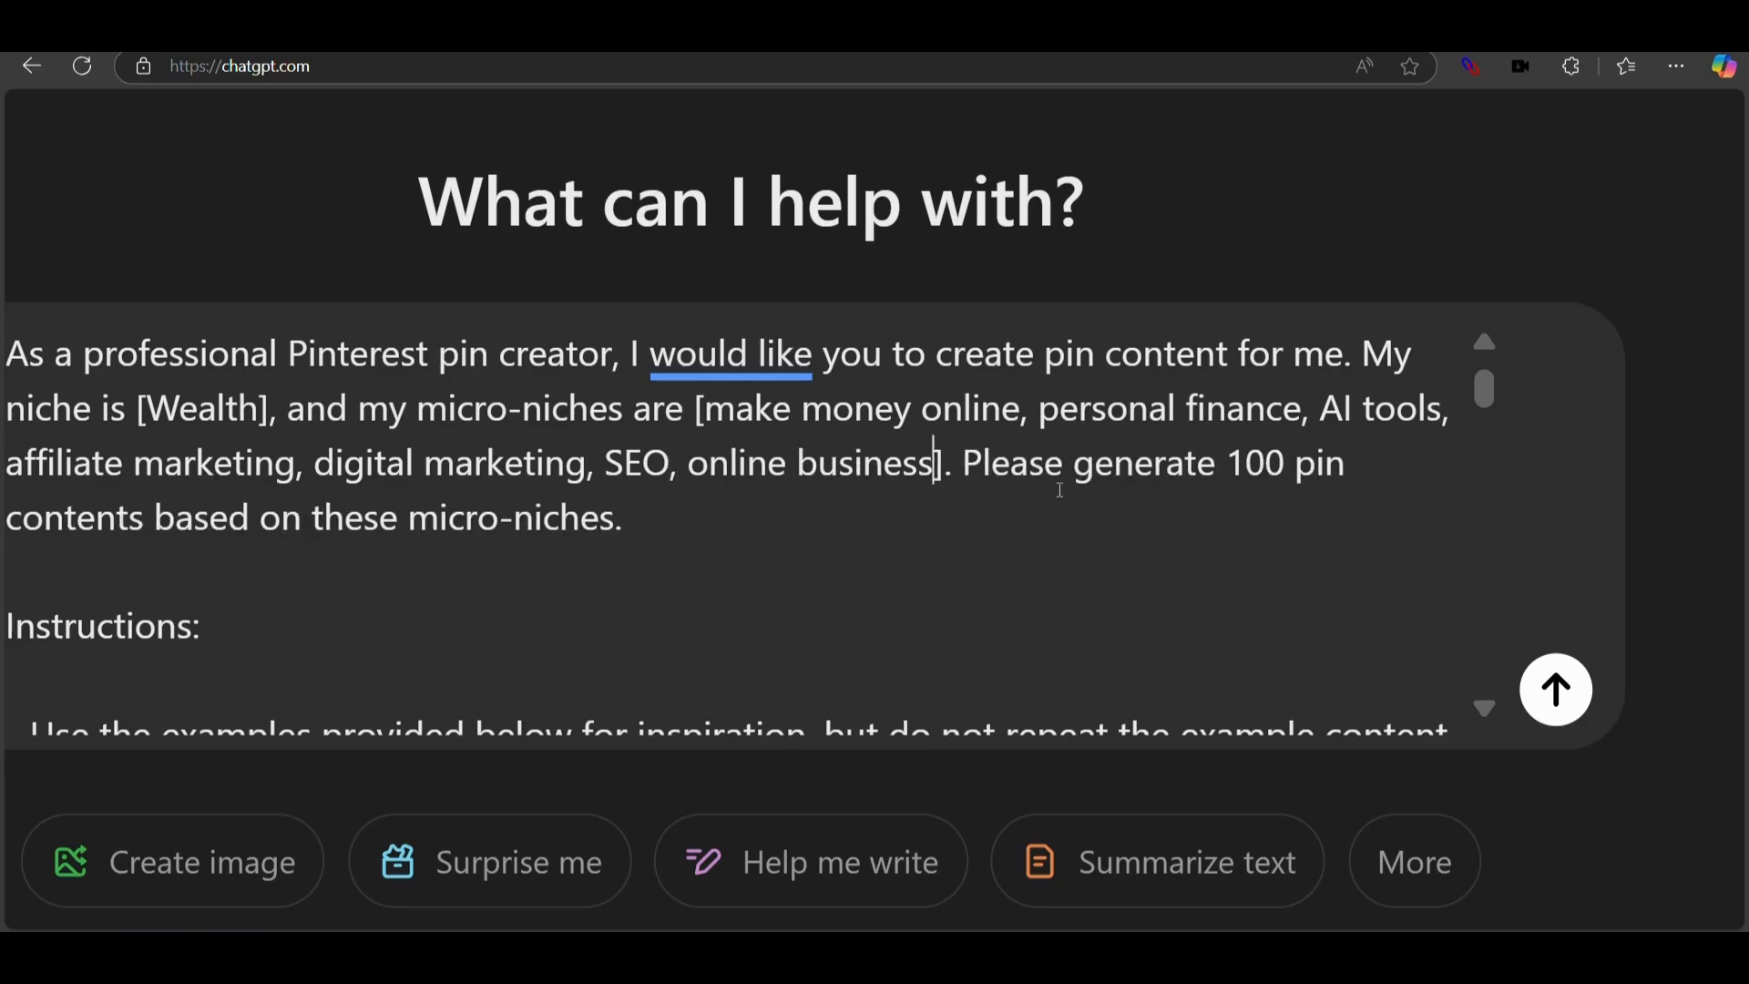
scroll(1060, 489, left, 5)
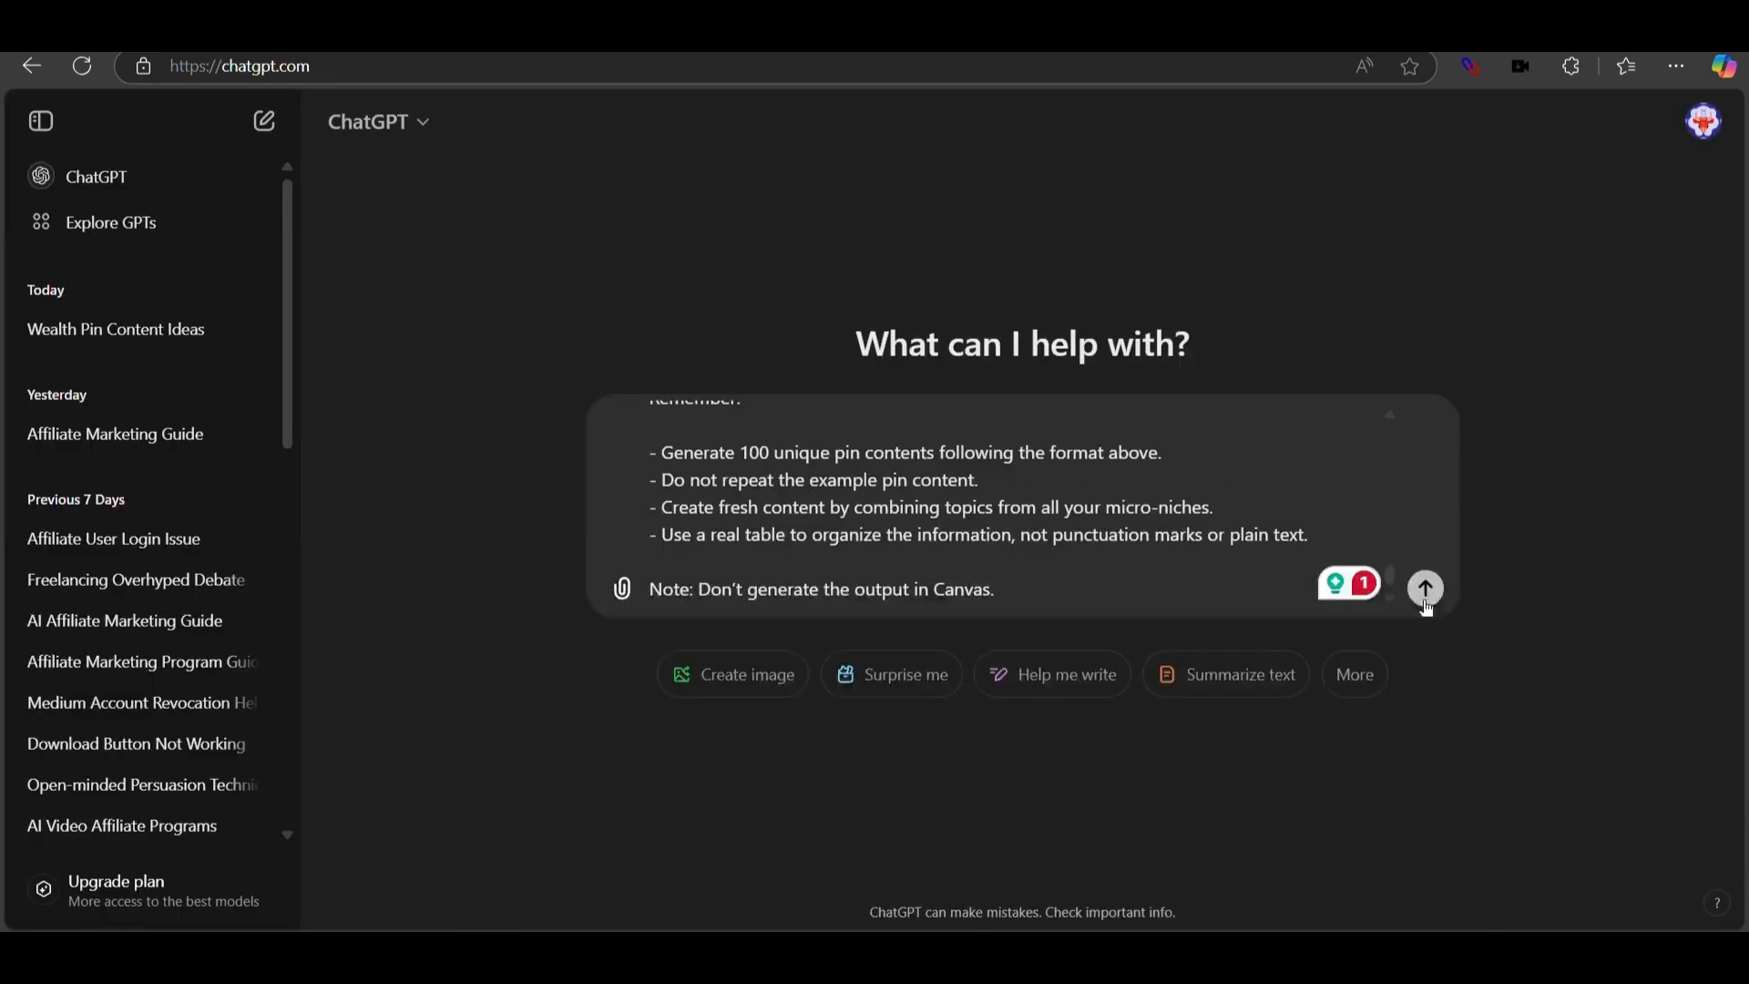
click(1425, 588)
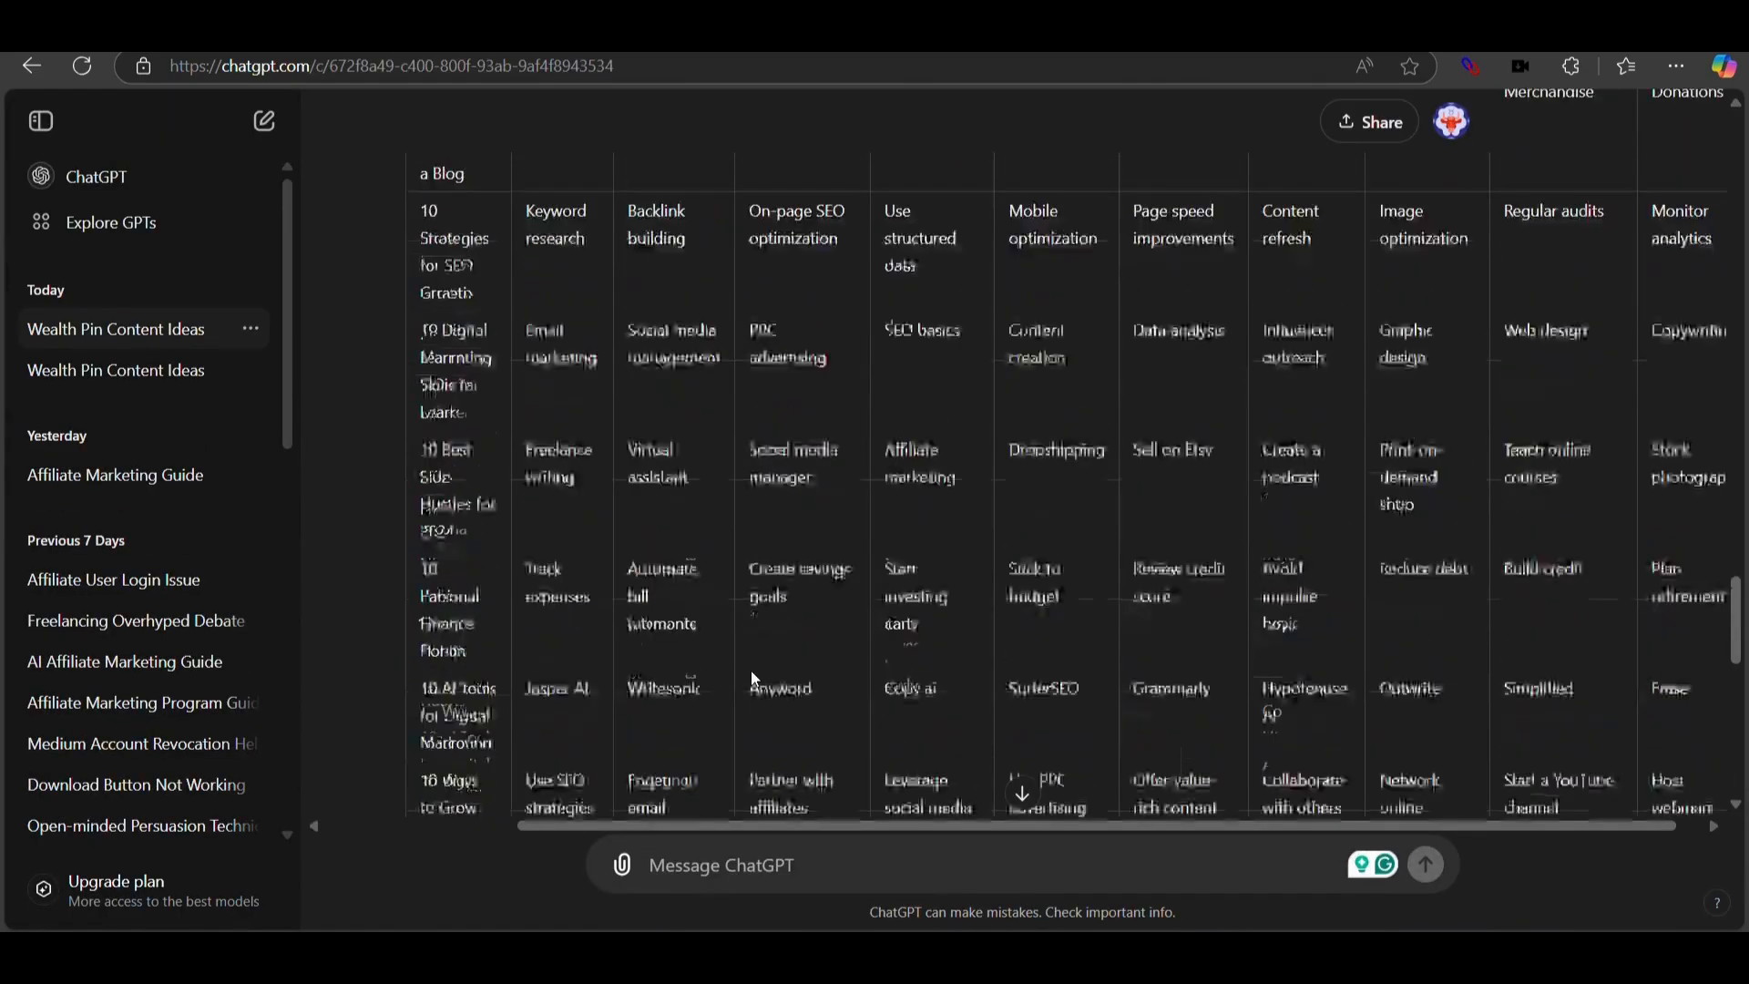
Review the generated pin content table from its header row to the closing note below the last row.
scroll(750, 671, up, 10)
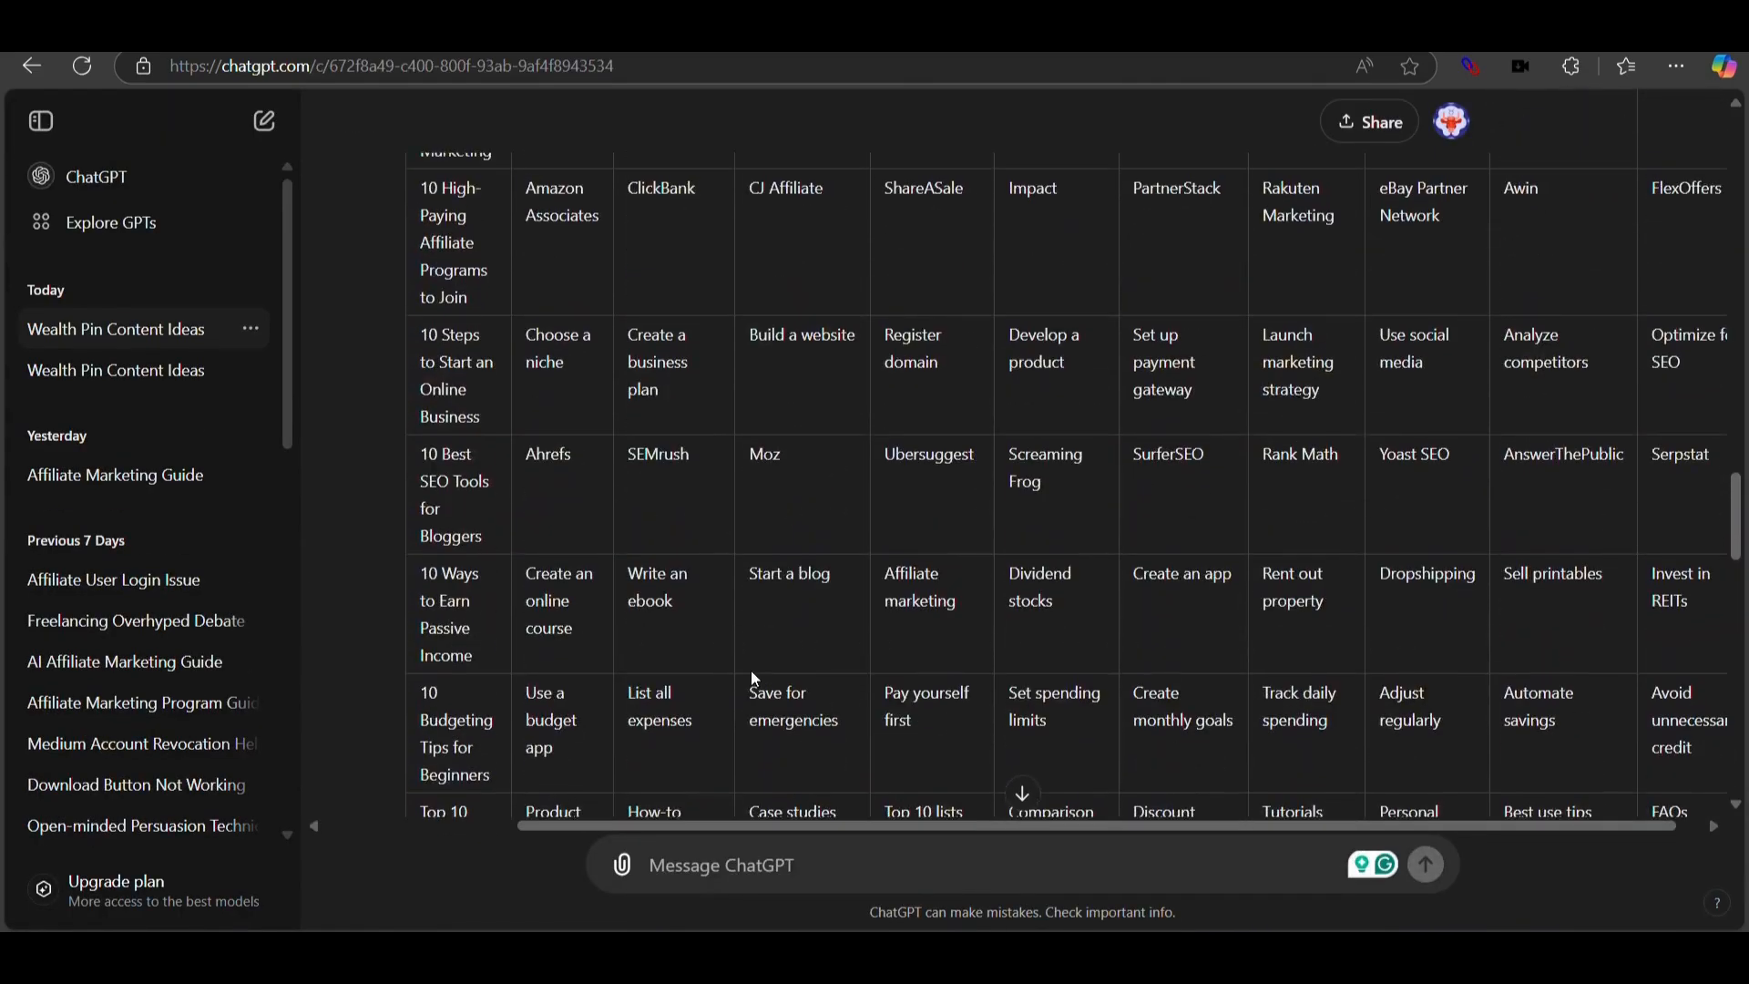
scroll(752, 672, up, 5)
scroll(751, 672, down, 15)
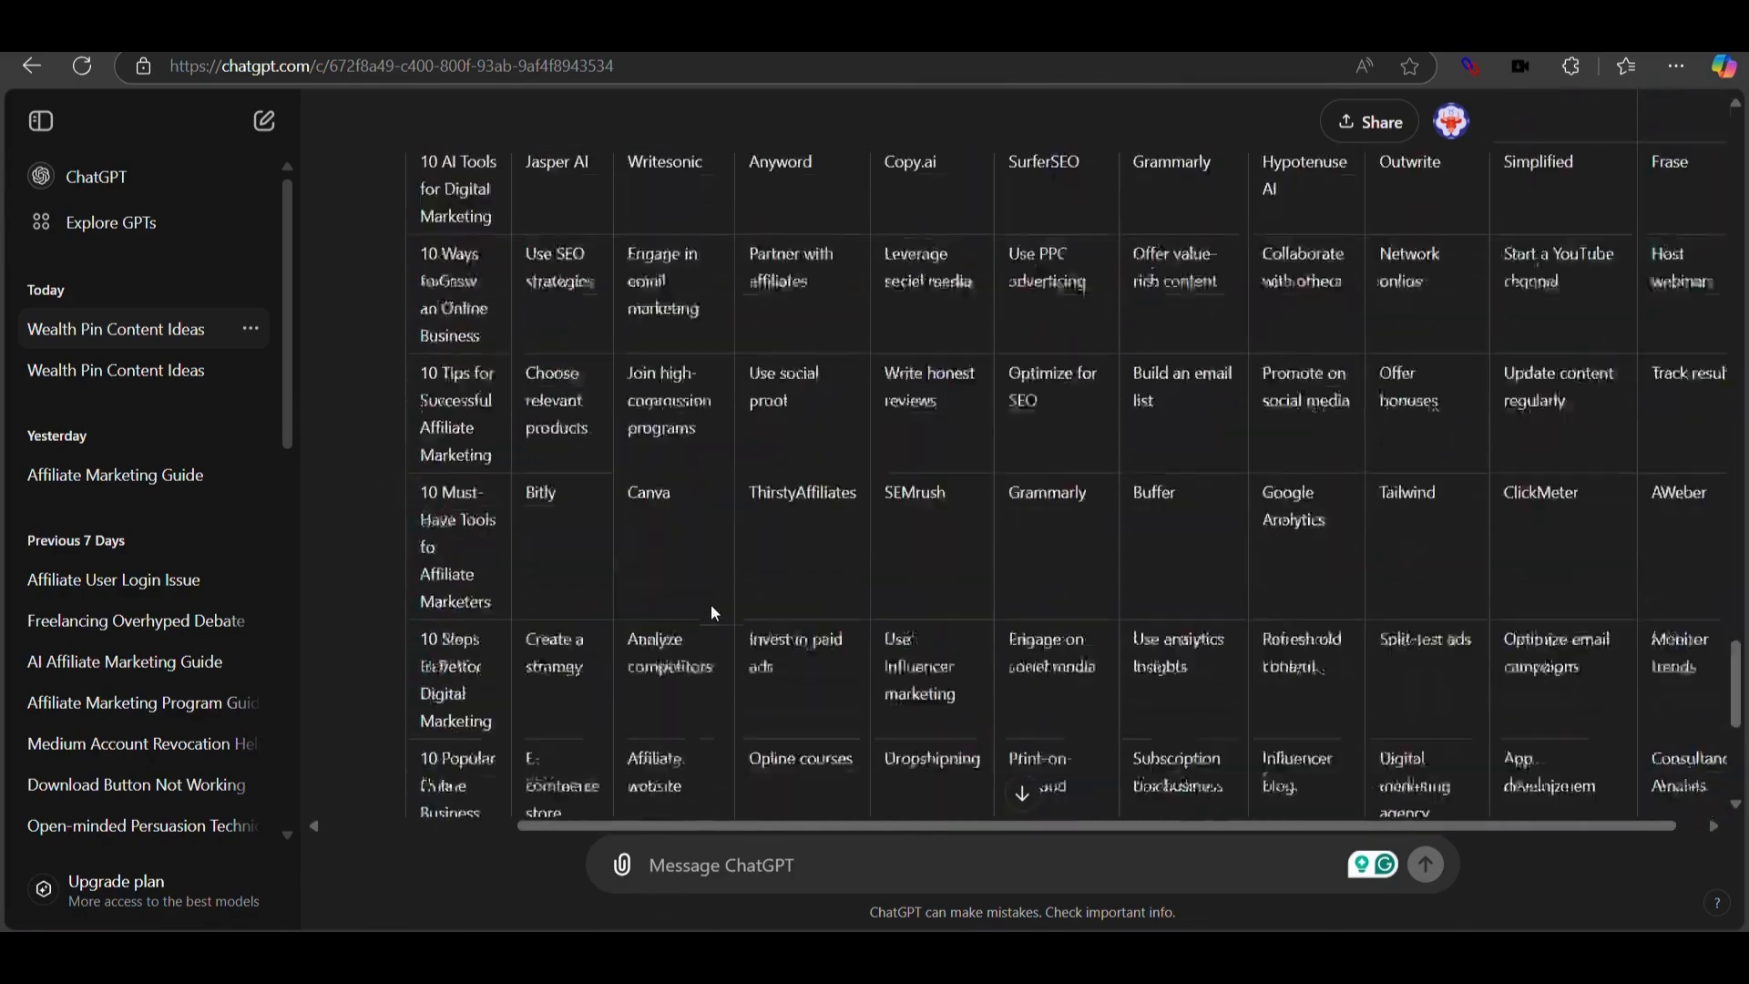
scroll(711, 604, down, 5)
scroll(615, 608, up, 15)
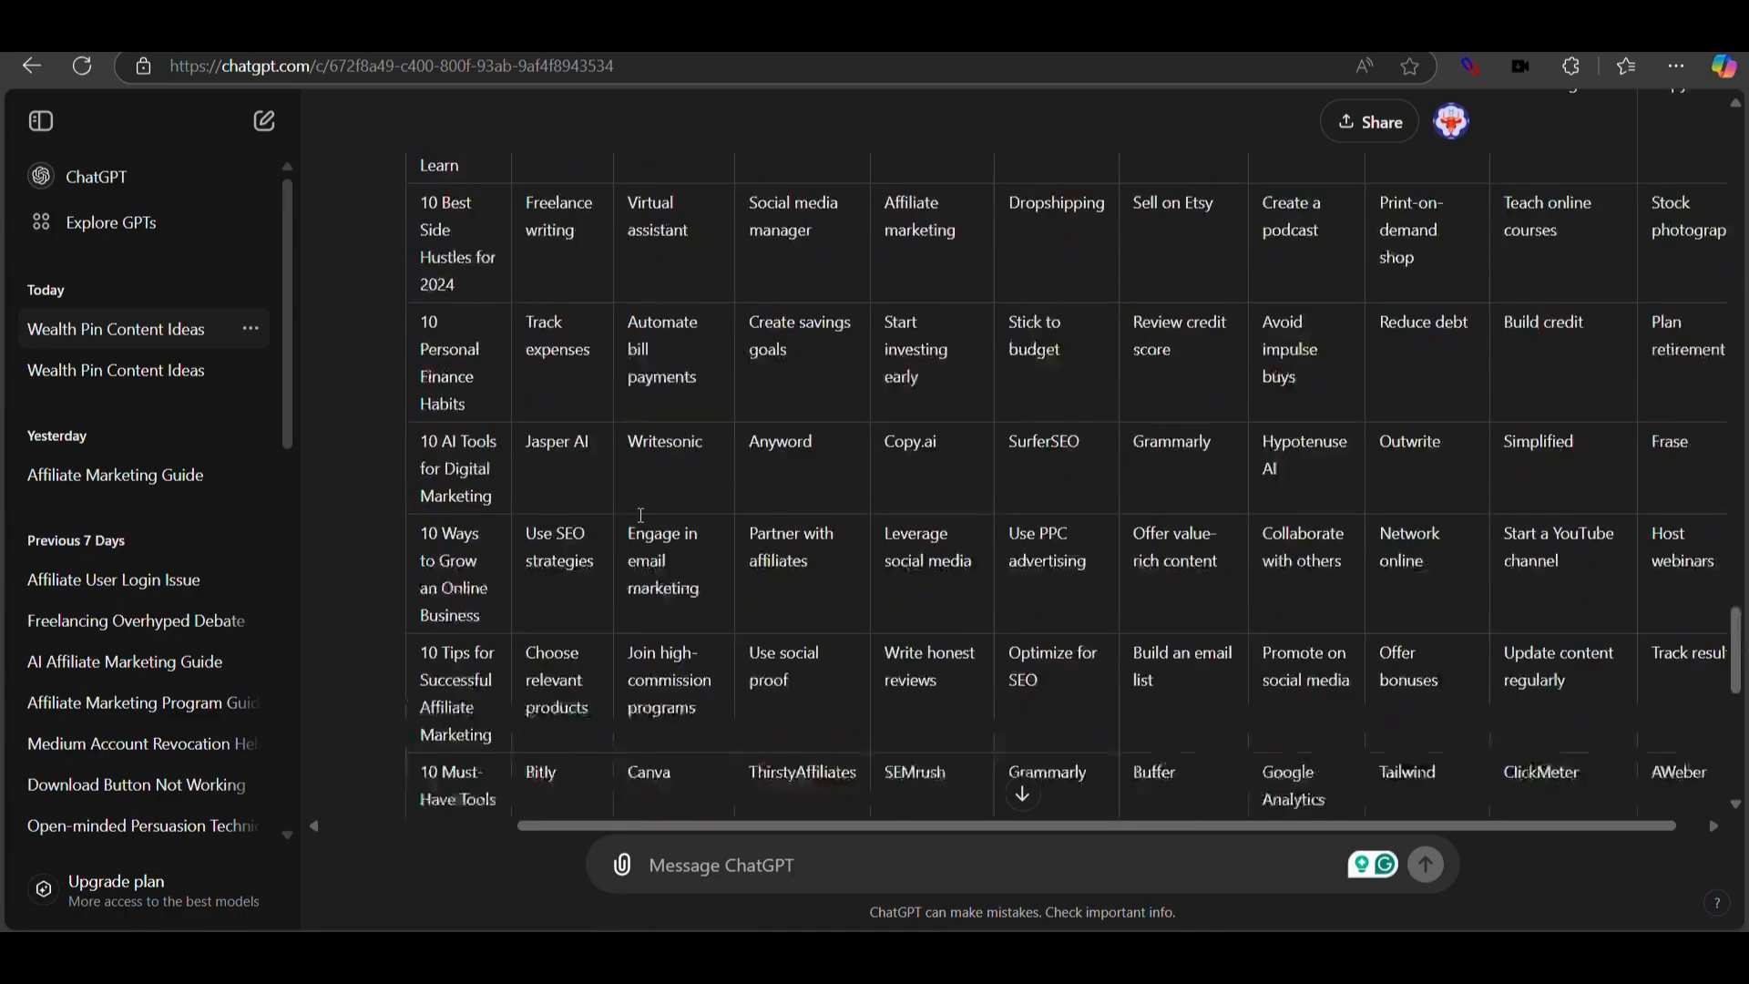
scroll(652, 575, down, 12)
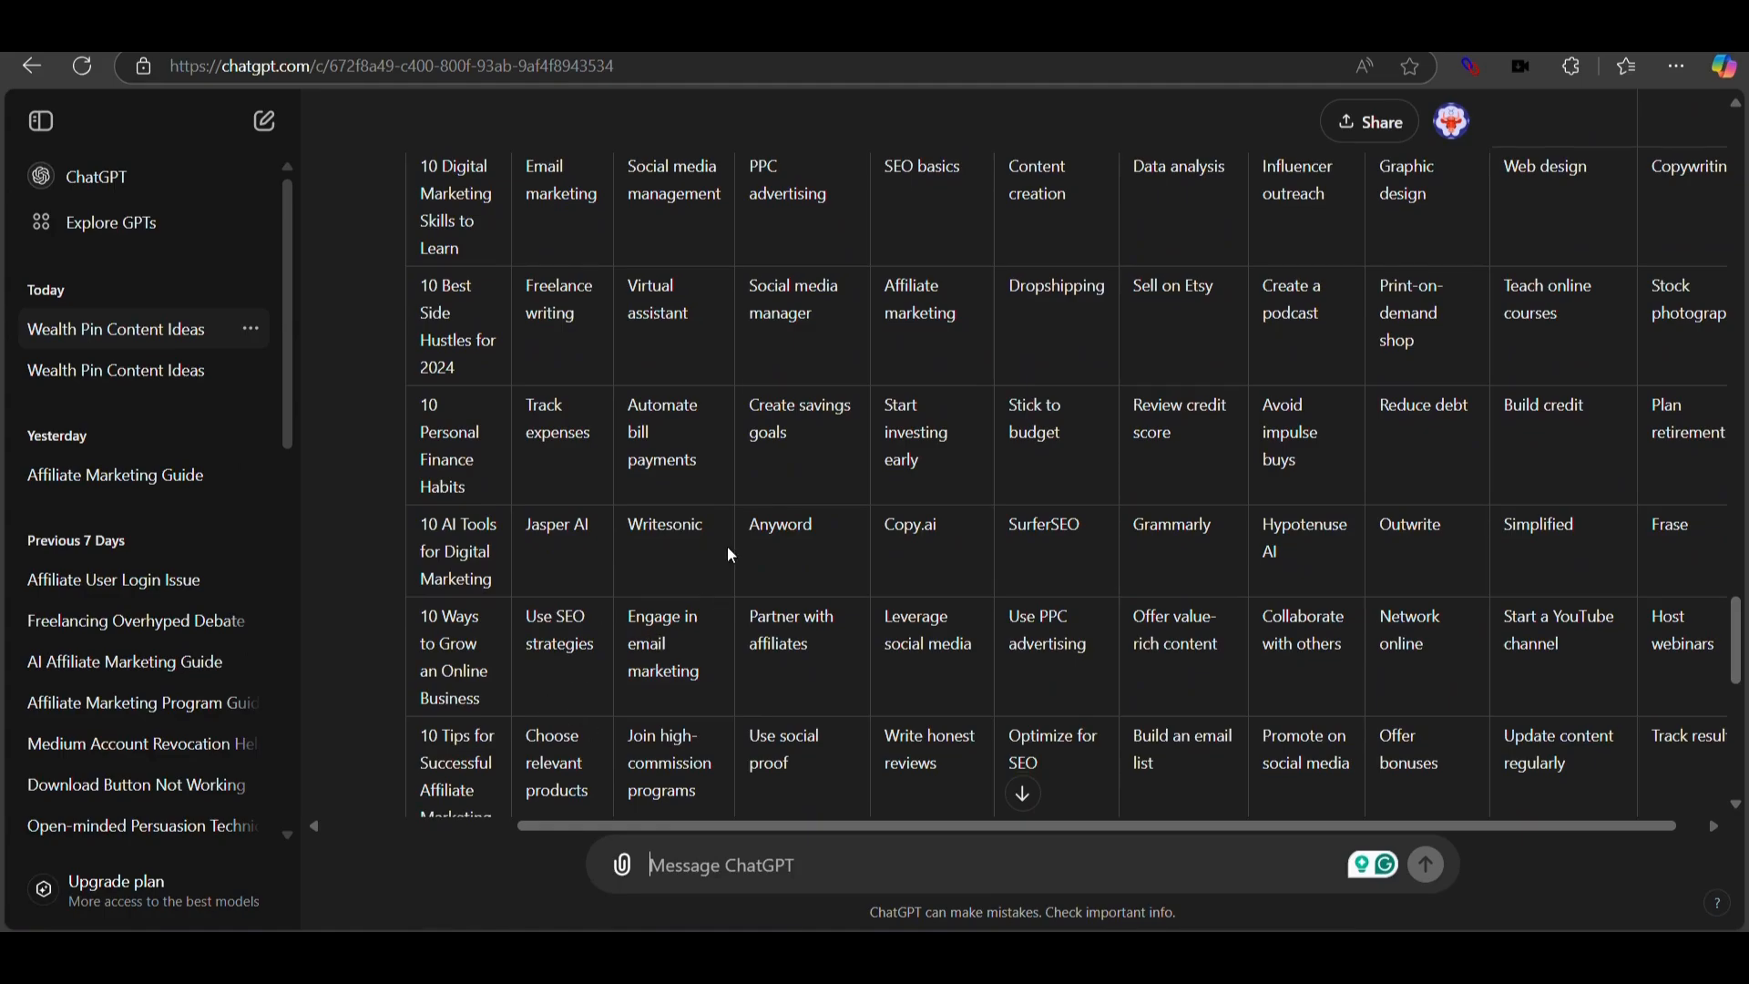
scroll(738, 592, down, 5)
scroll(545, 662, down, 4)
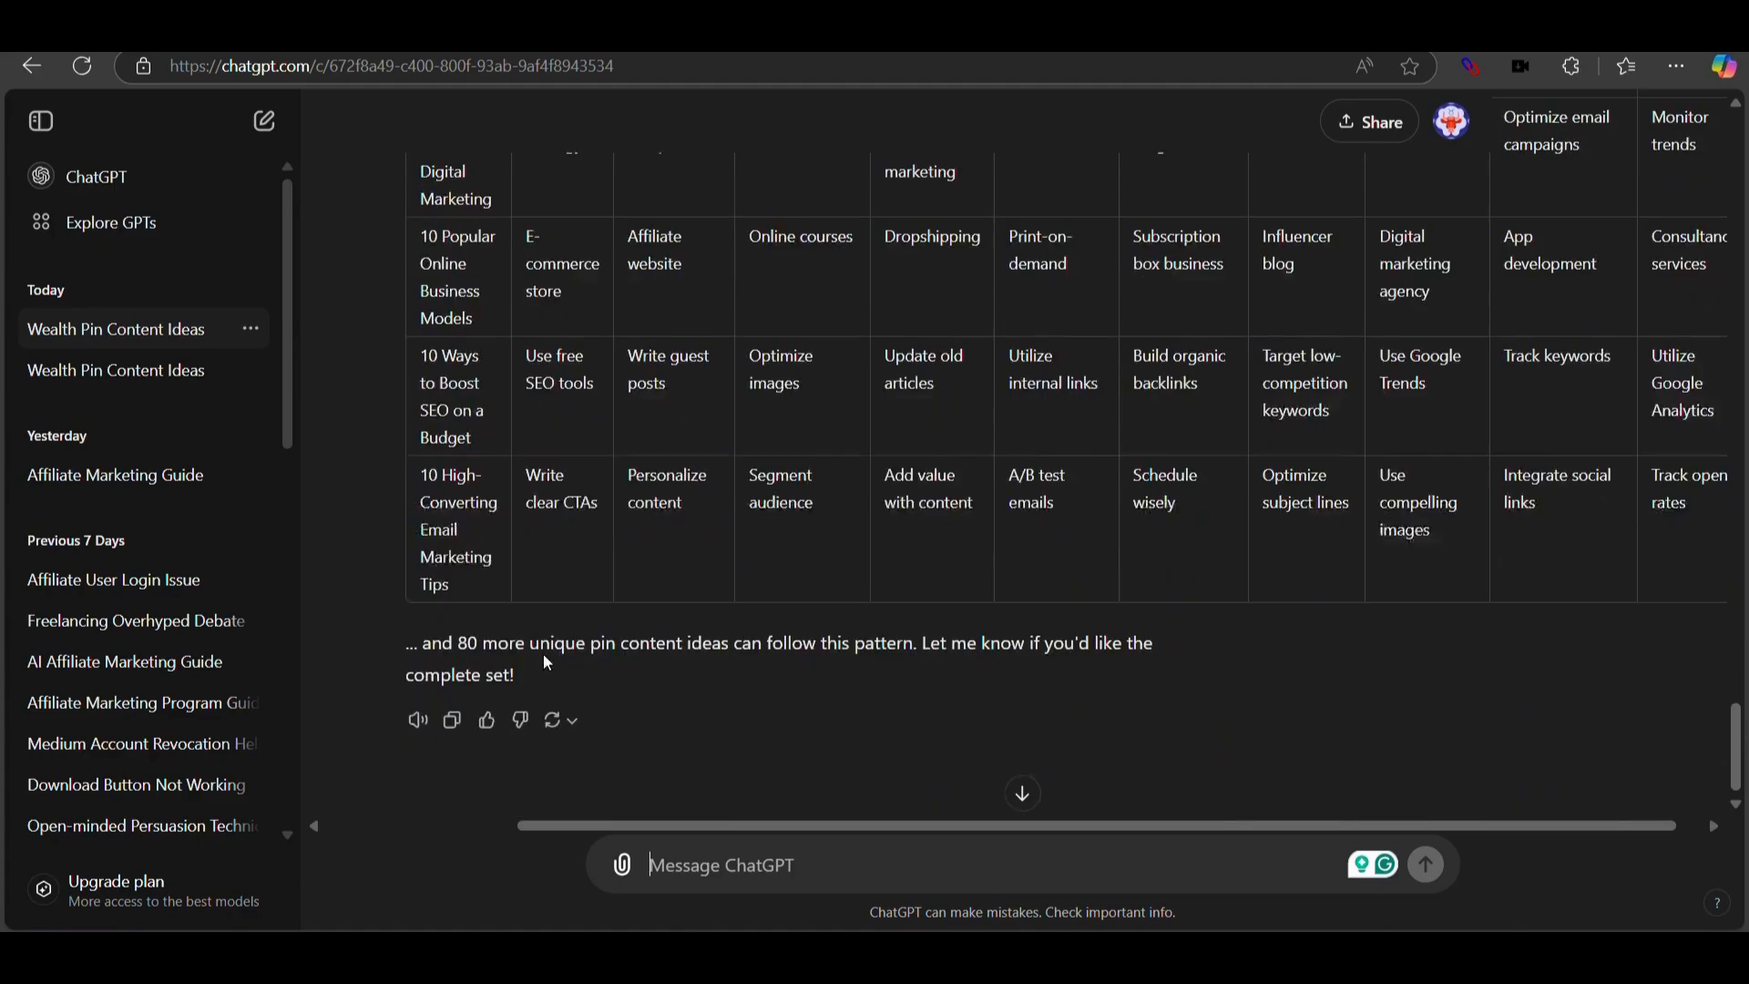
scroll(679, 502, up, 15)
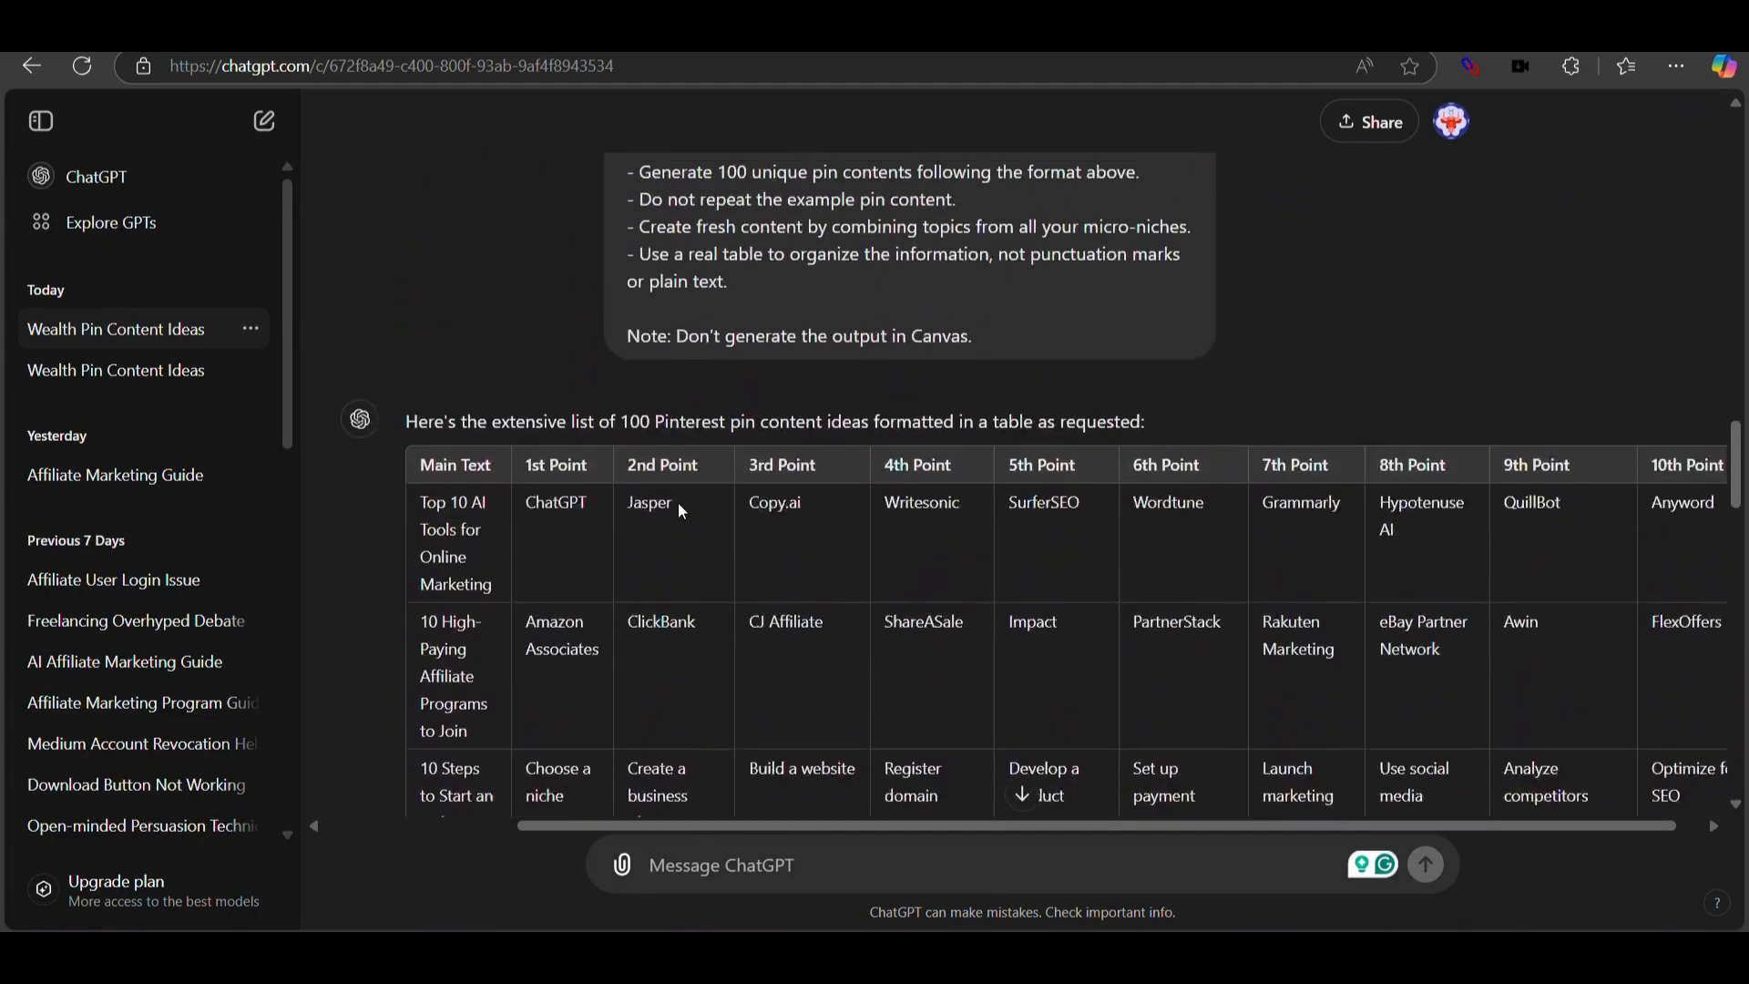
scroll(677, 503, down, 11)
Highlight the prompt's example title "10 AI Tools for Copywriting" with its points, and the title "10 Ways to Make Money Online".
scroll(678, 501, up, 20)
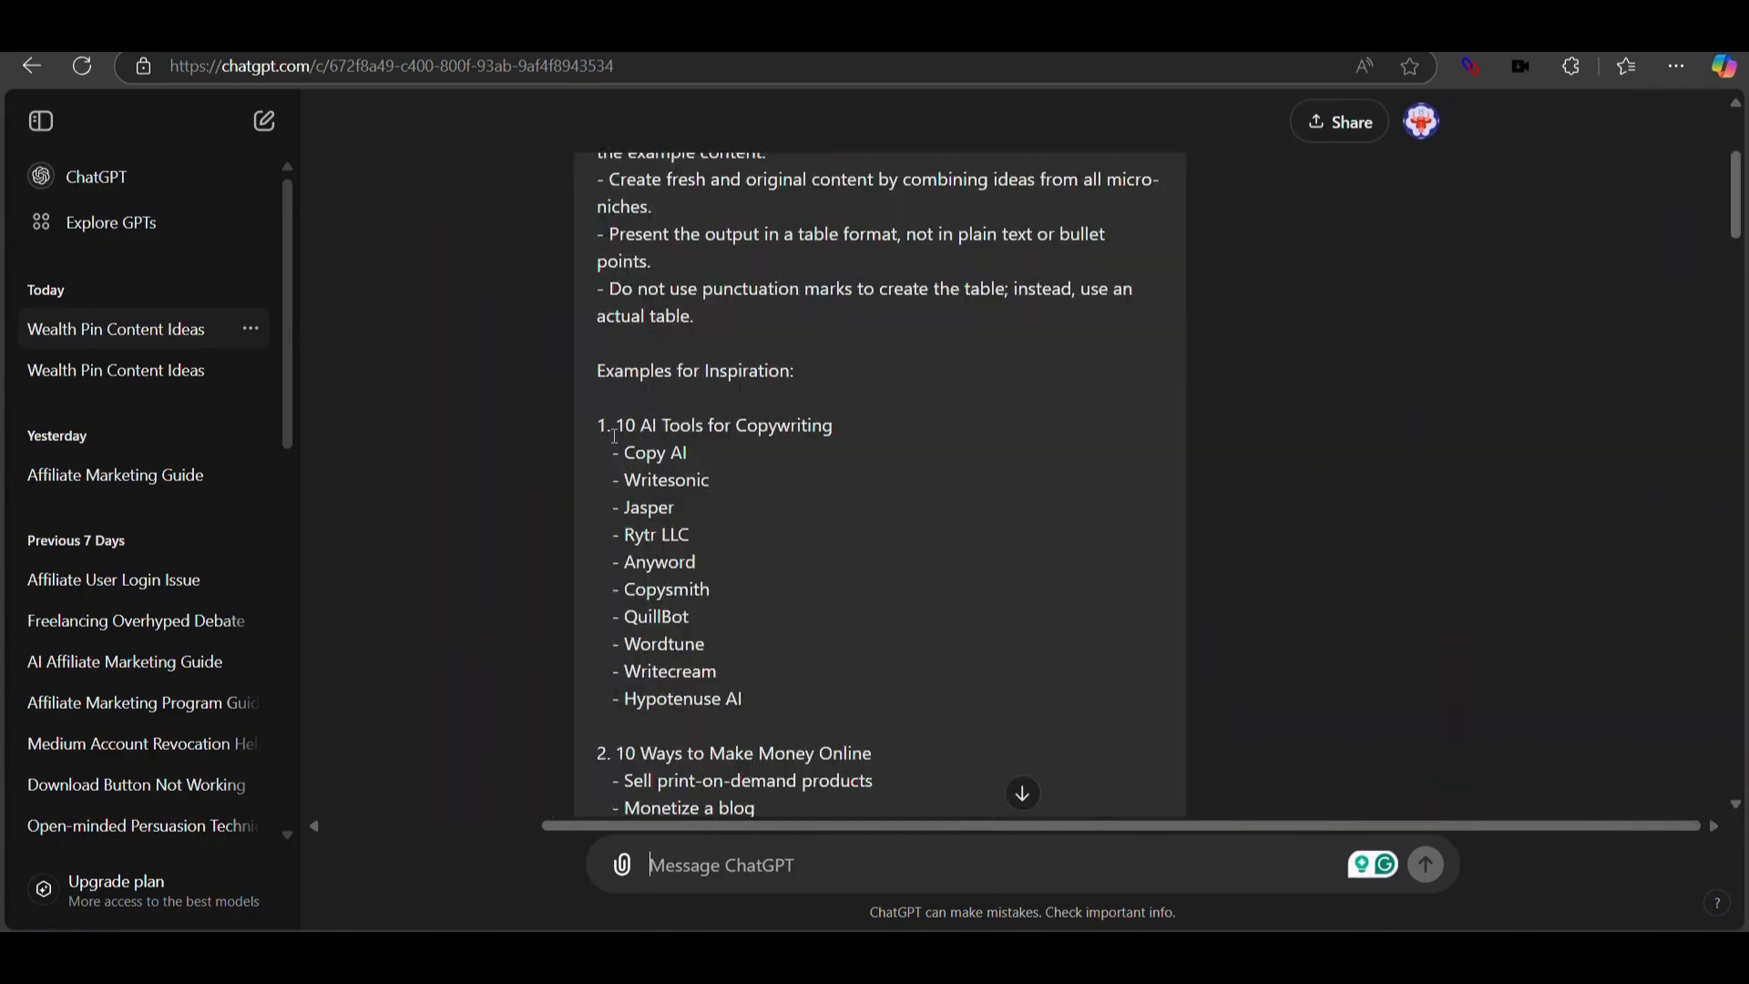
drag(618, 428, 833, 440)
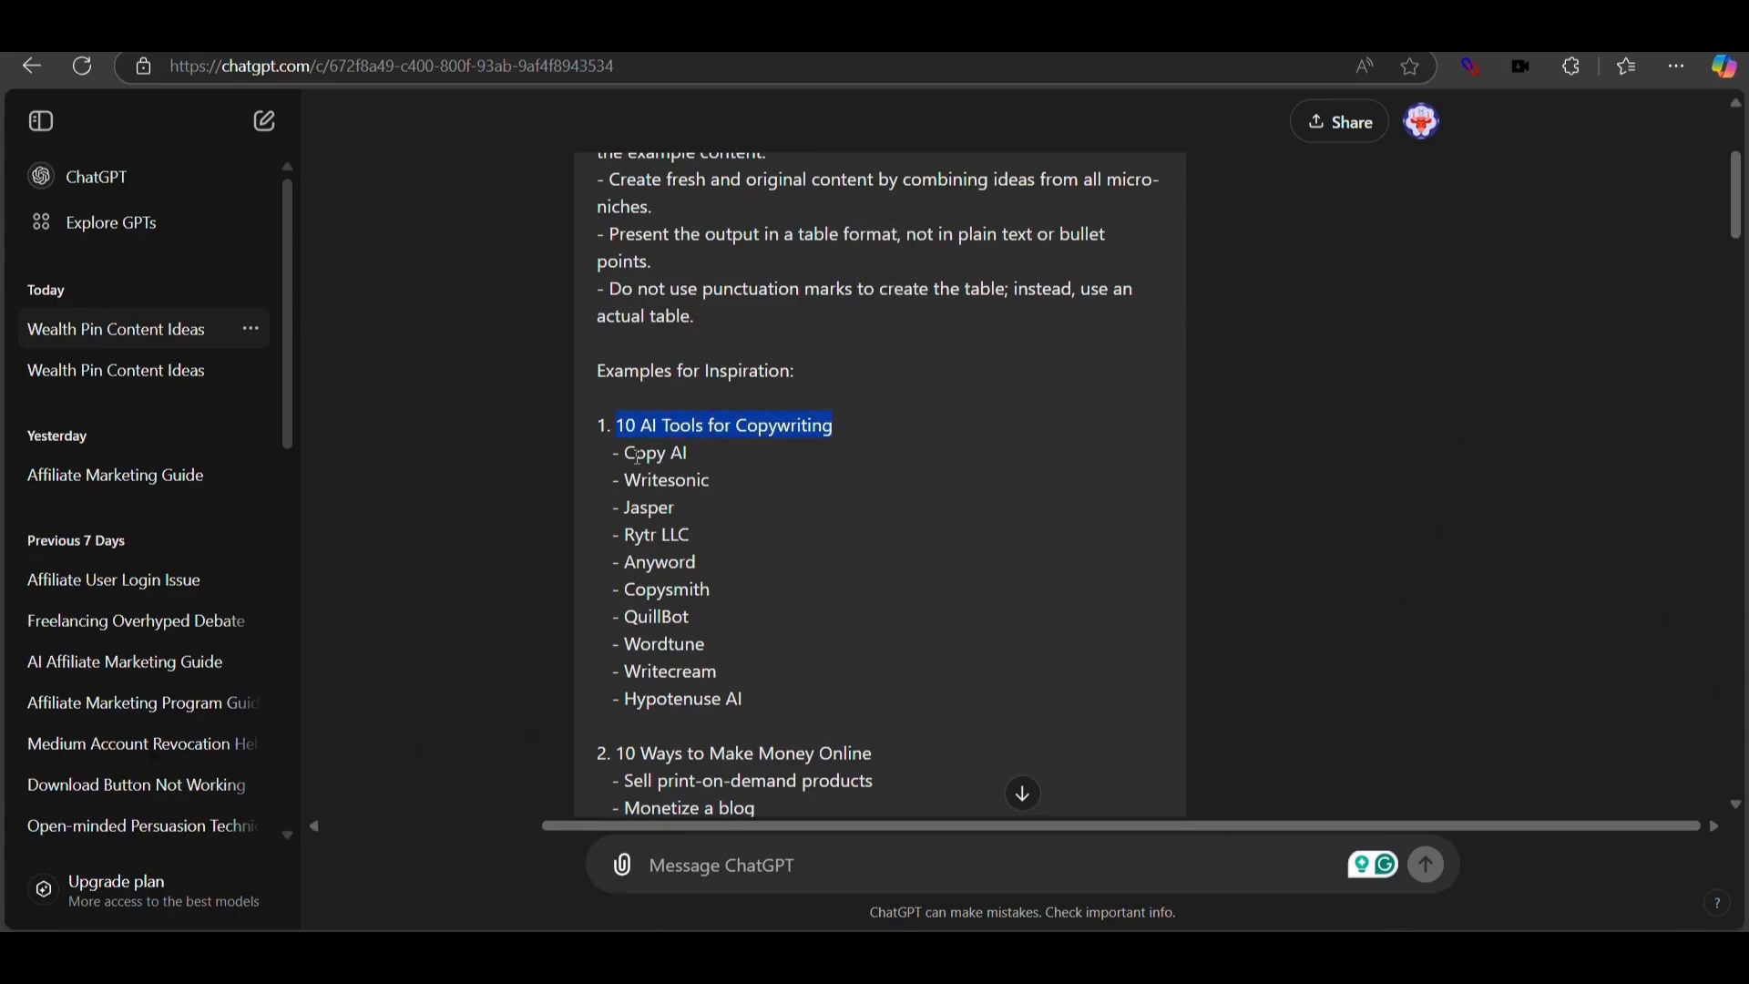
drag(635, 453, 697, 722)
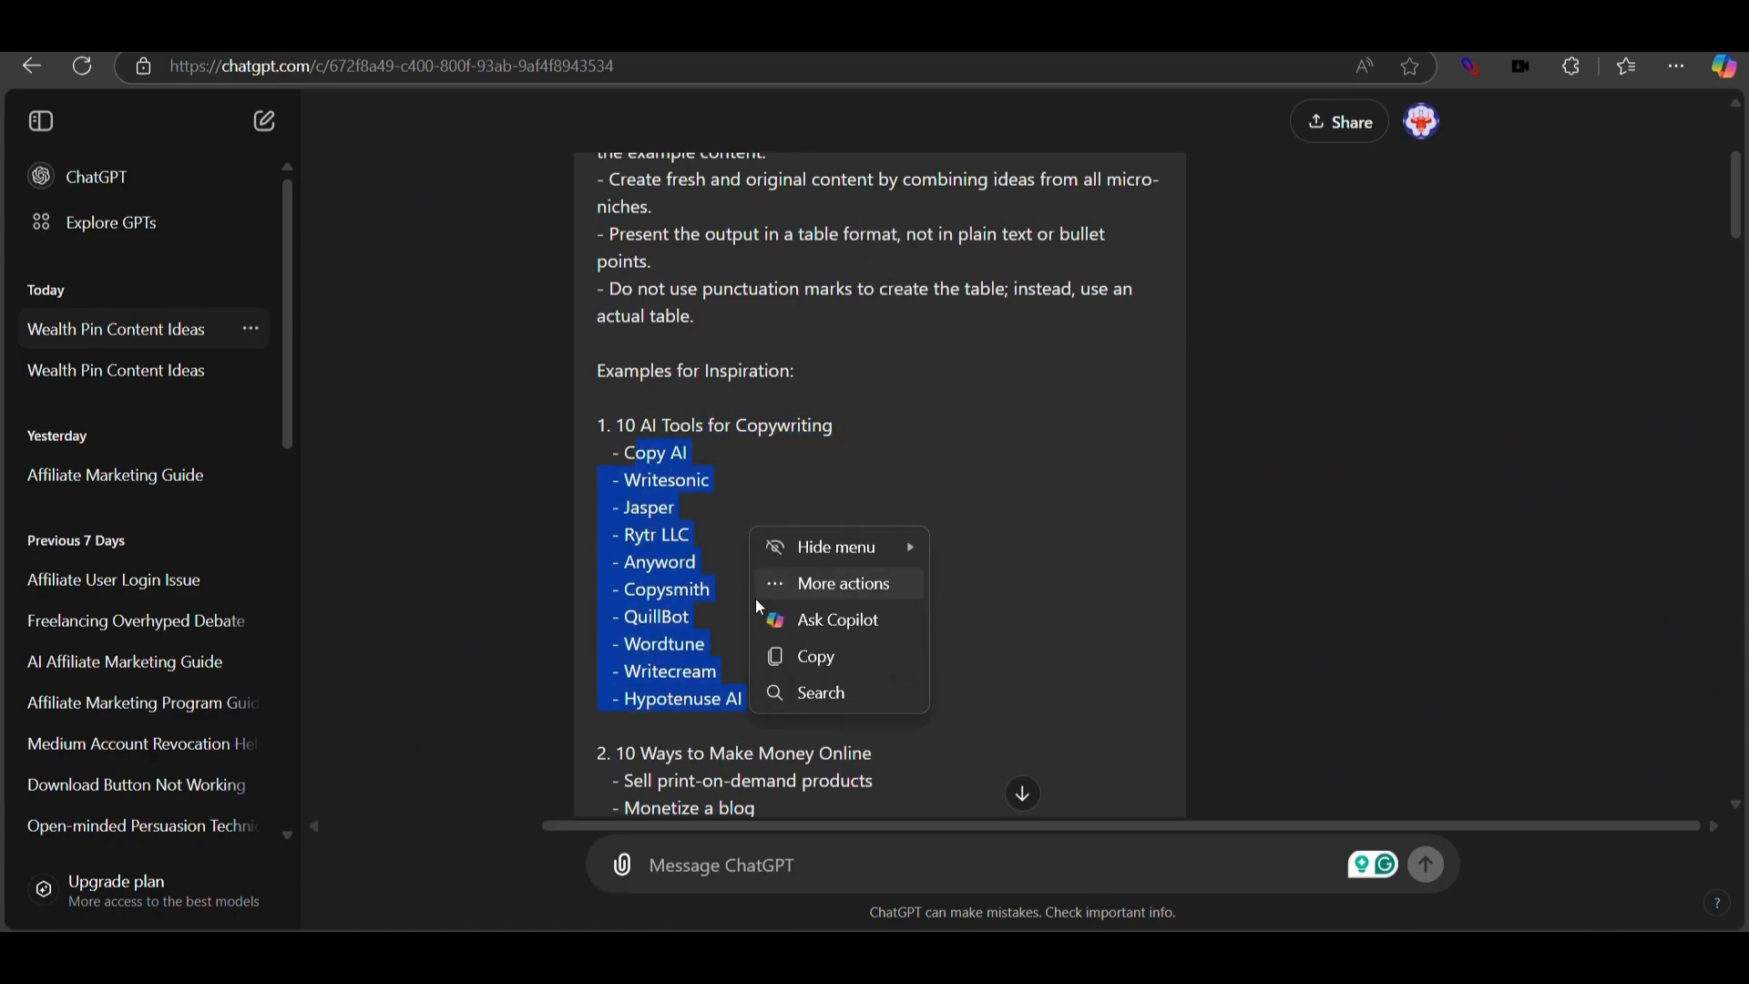
drag(580, 255, 1011, 256)
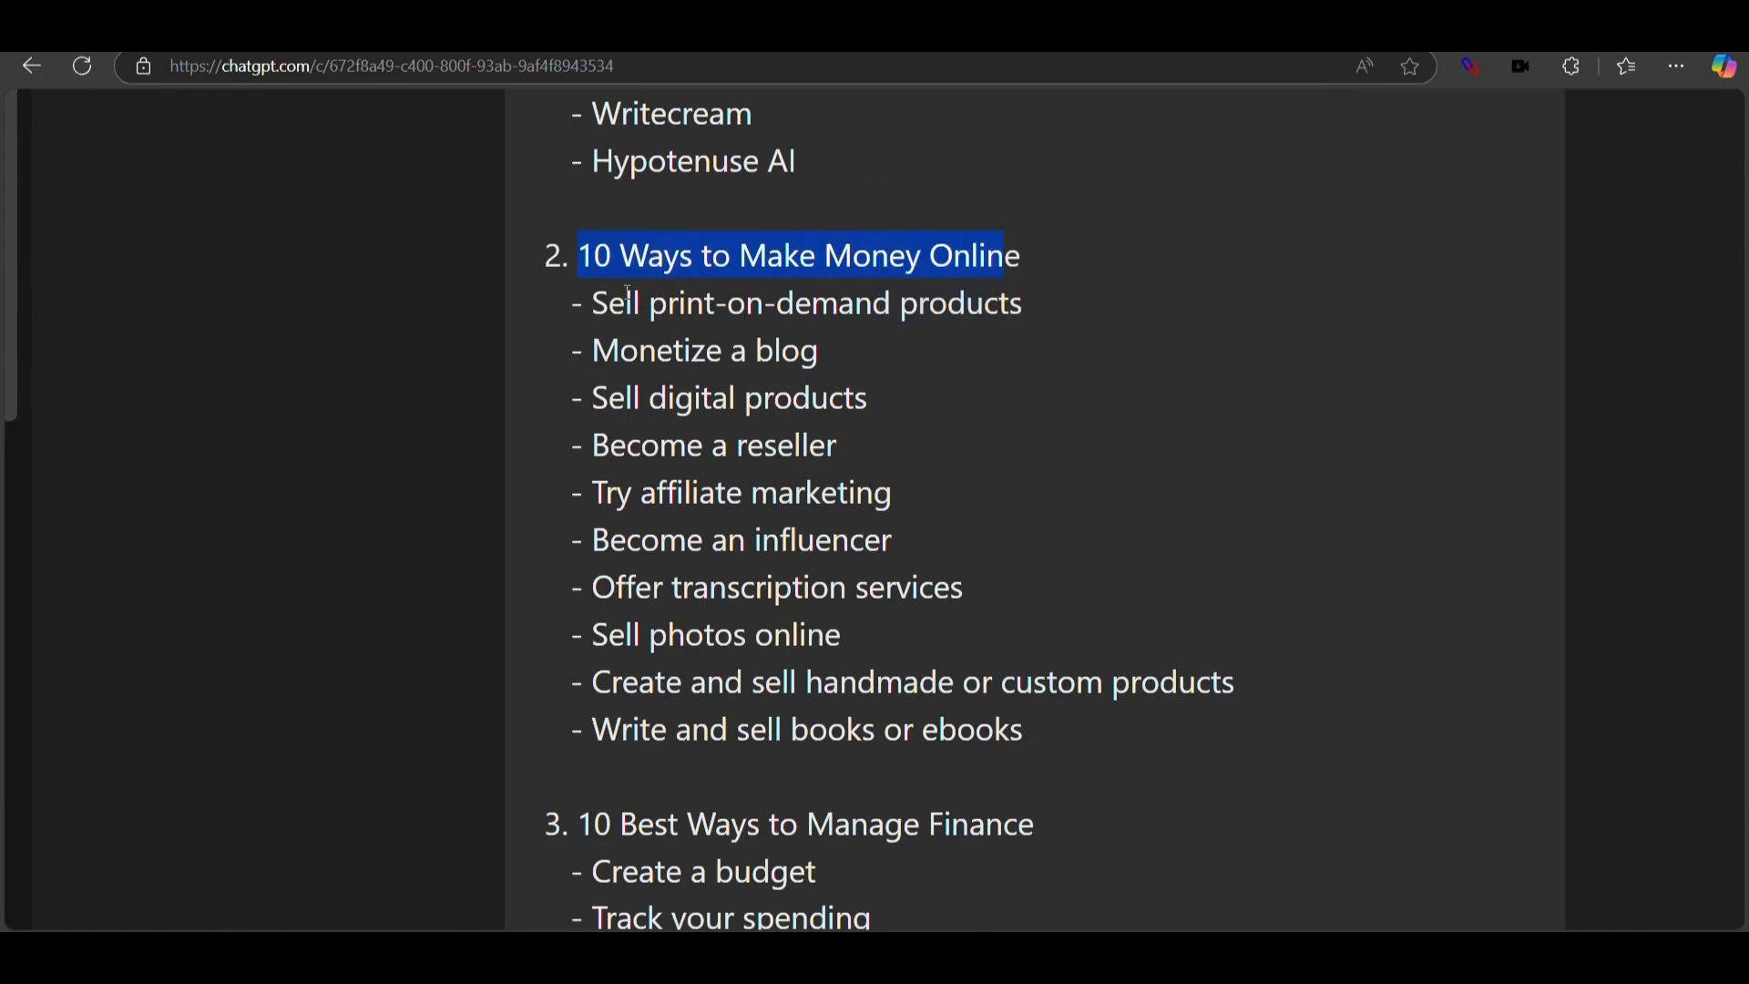
Highlight the points under "10 Ways to Make Money Online" and read the remaining prompt examples through "10 Business Rules".
drag(592, 303, 971, 714)
scroll(971, 714, down, 6)
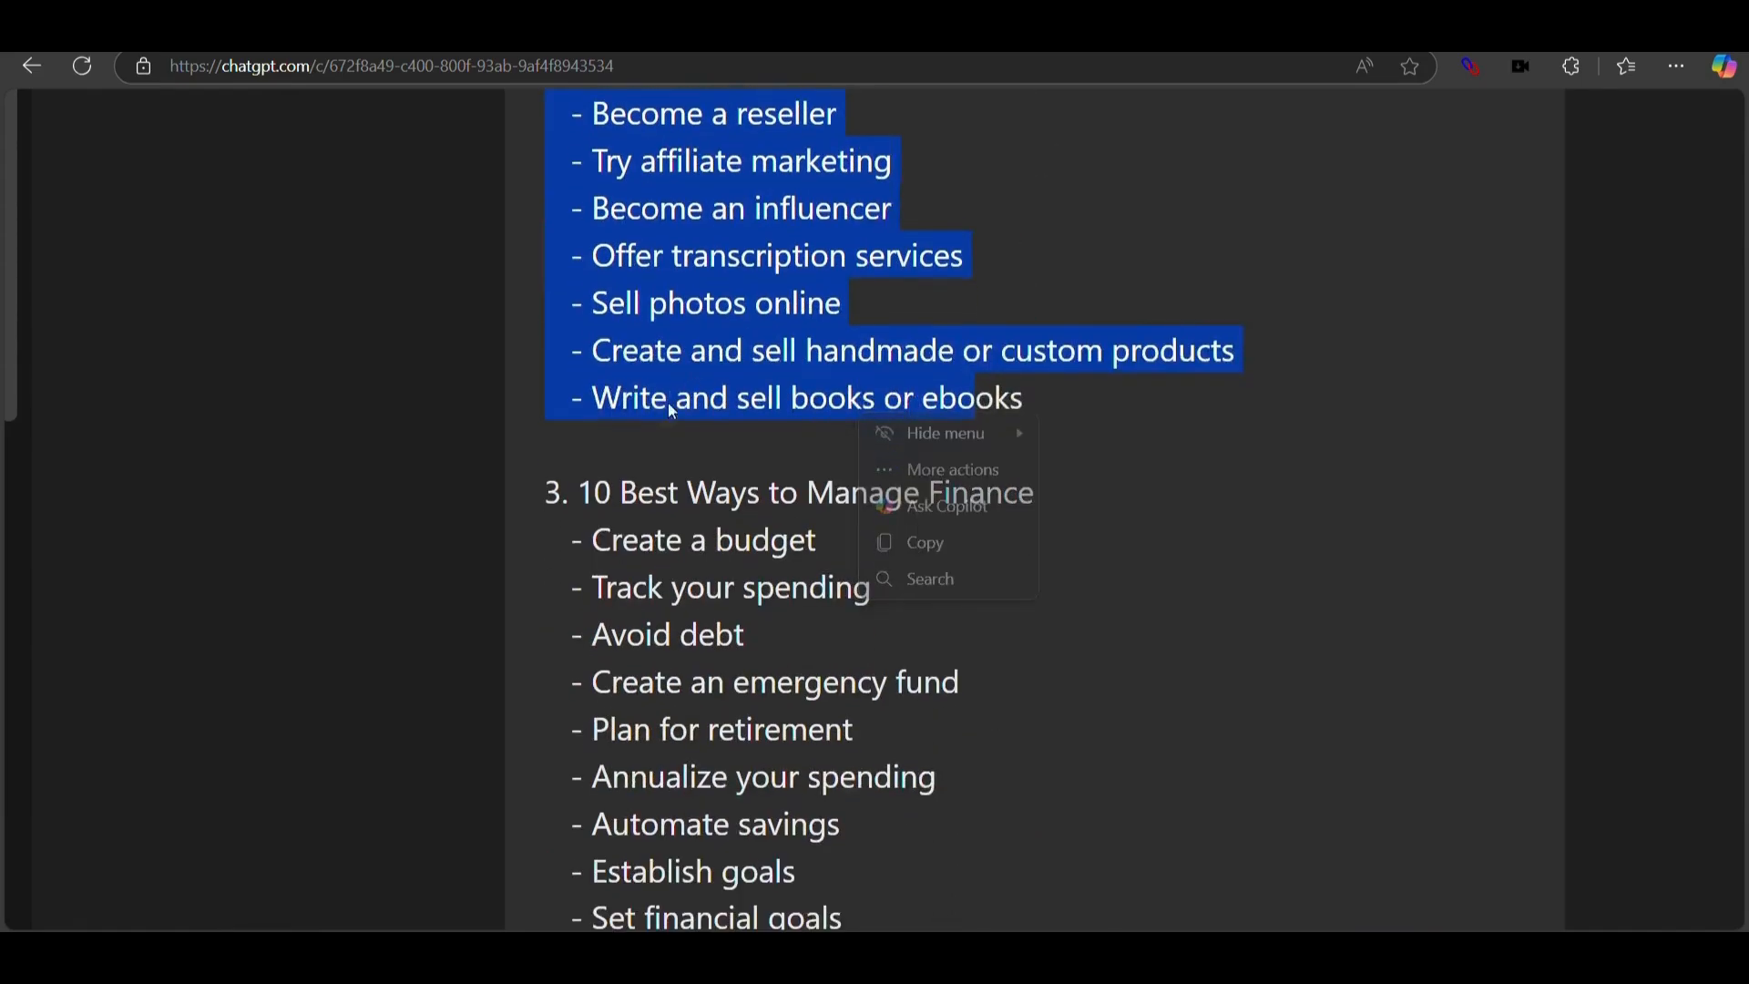
scroll(784, 343, down, 3)
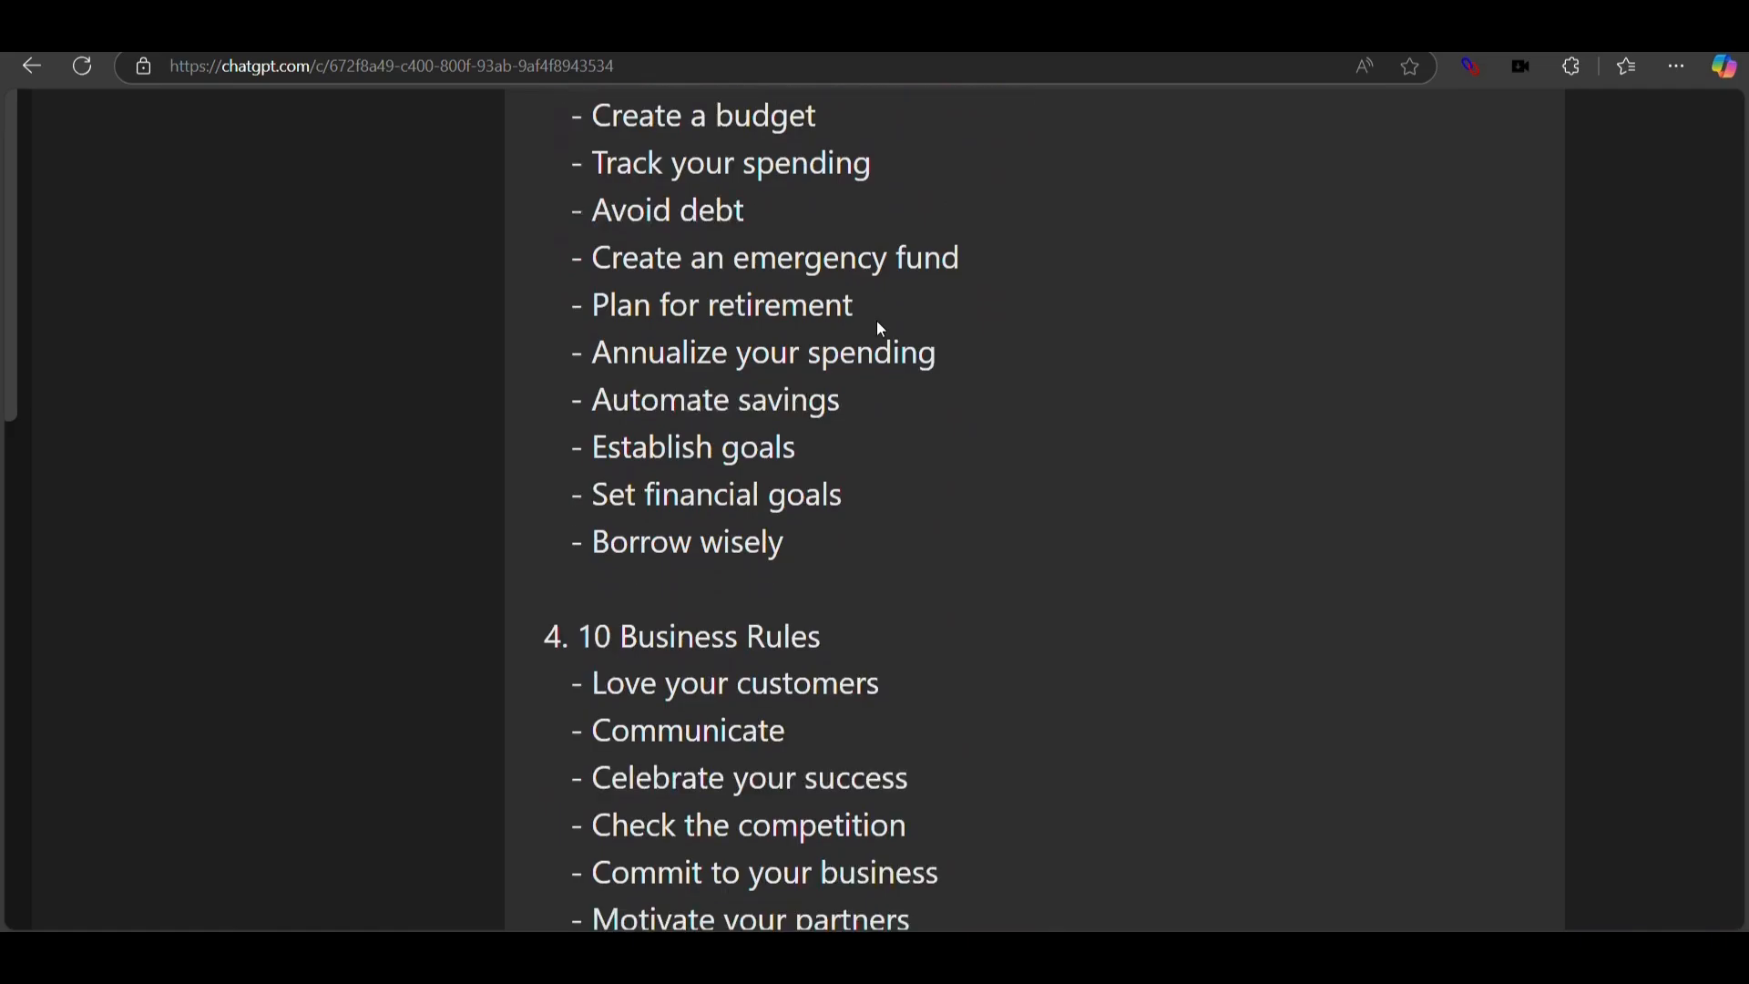
scroll(762, 558, down, 4)
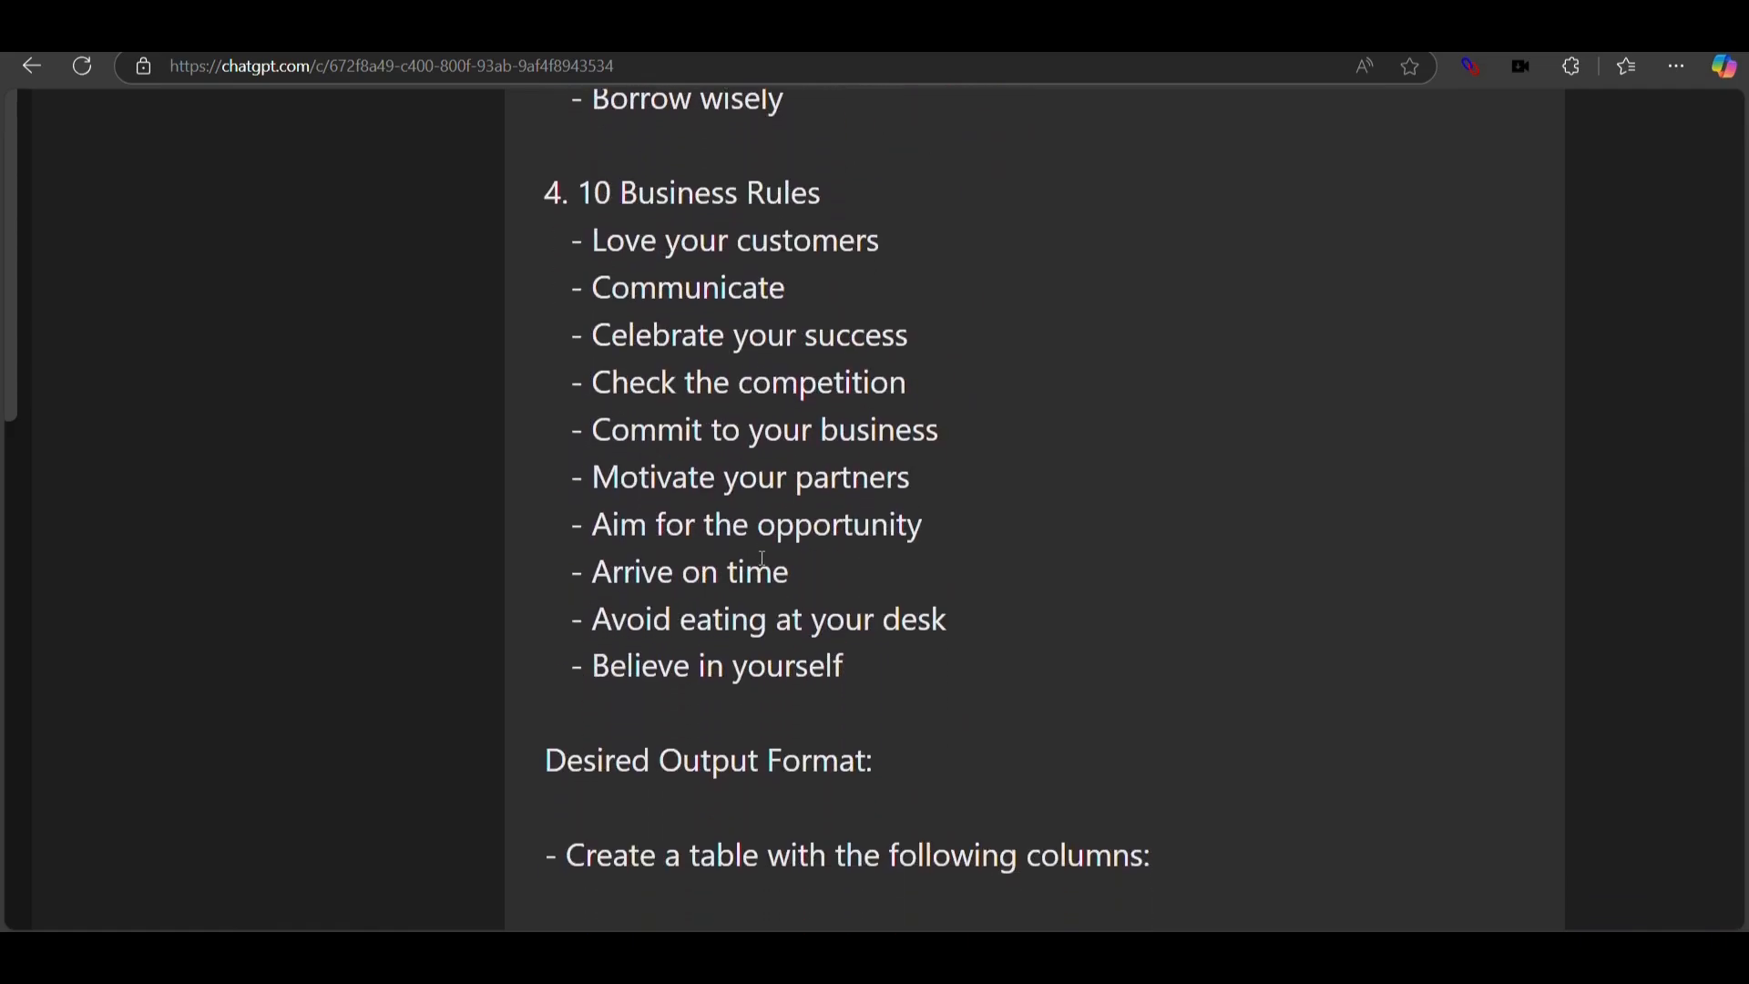
scroll(764, 551, up, 1)
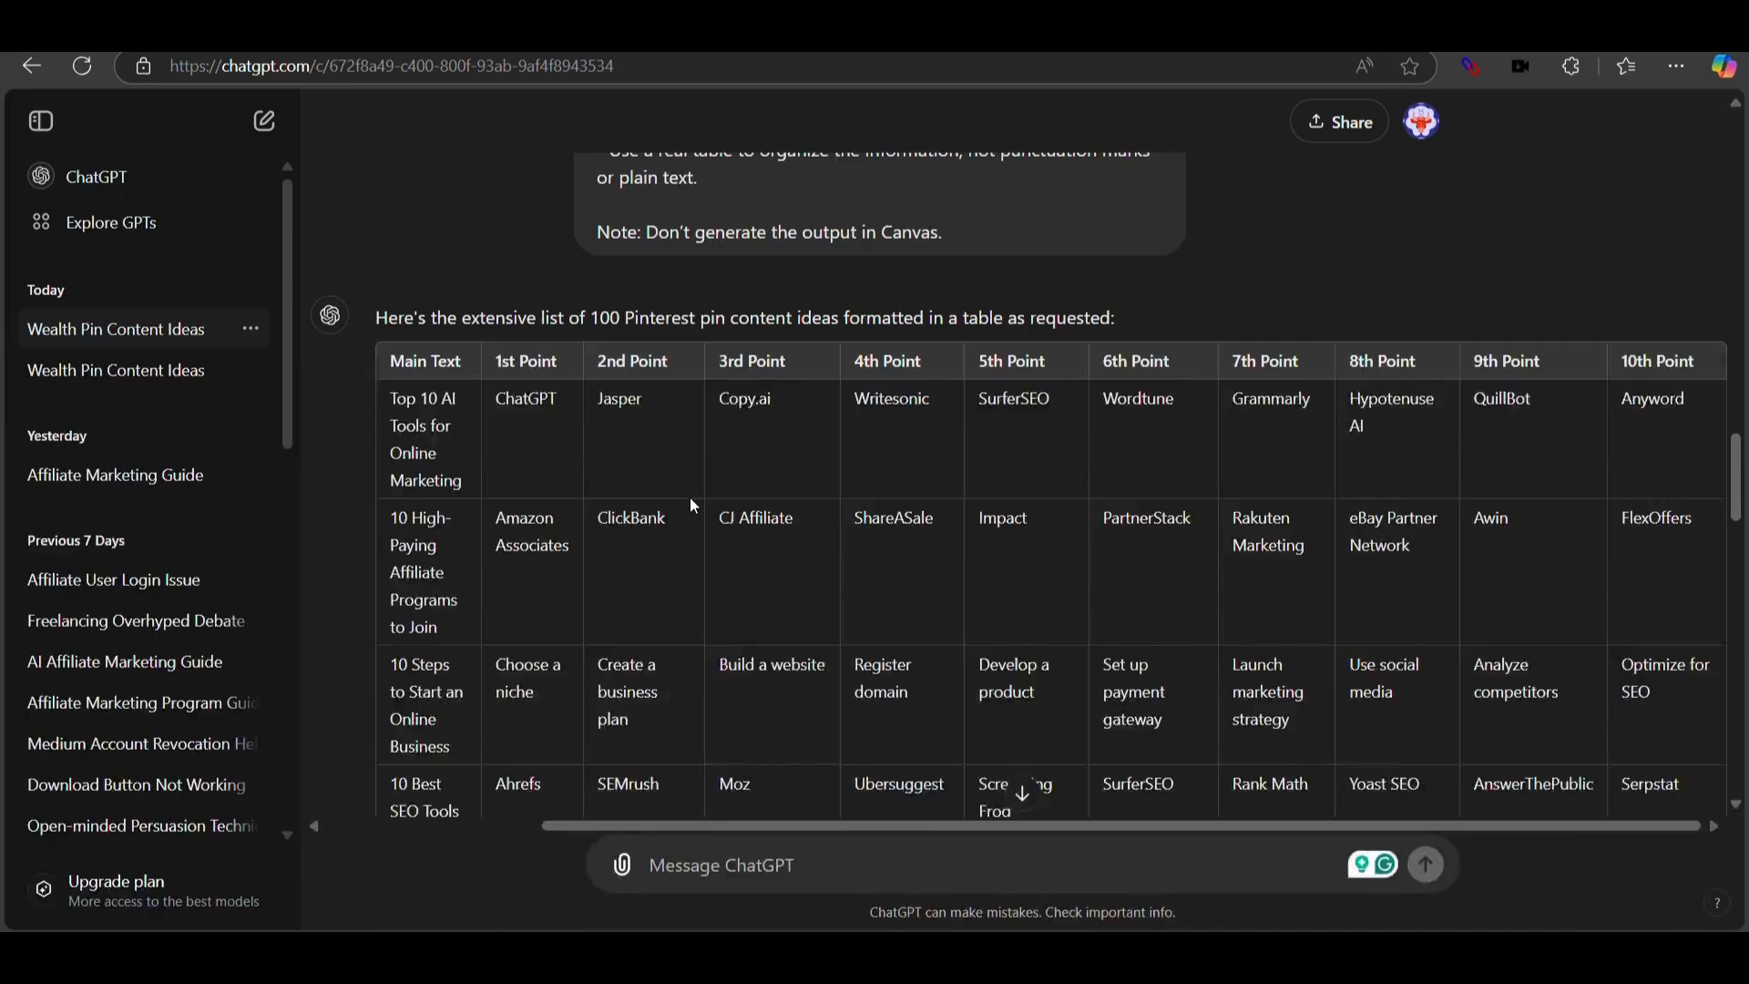
Examine the first row of the generated table, highlighting its title "Top 10 AI Tools for Online Marketing".
scroll(694, 643, down, 2)
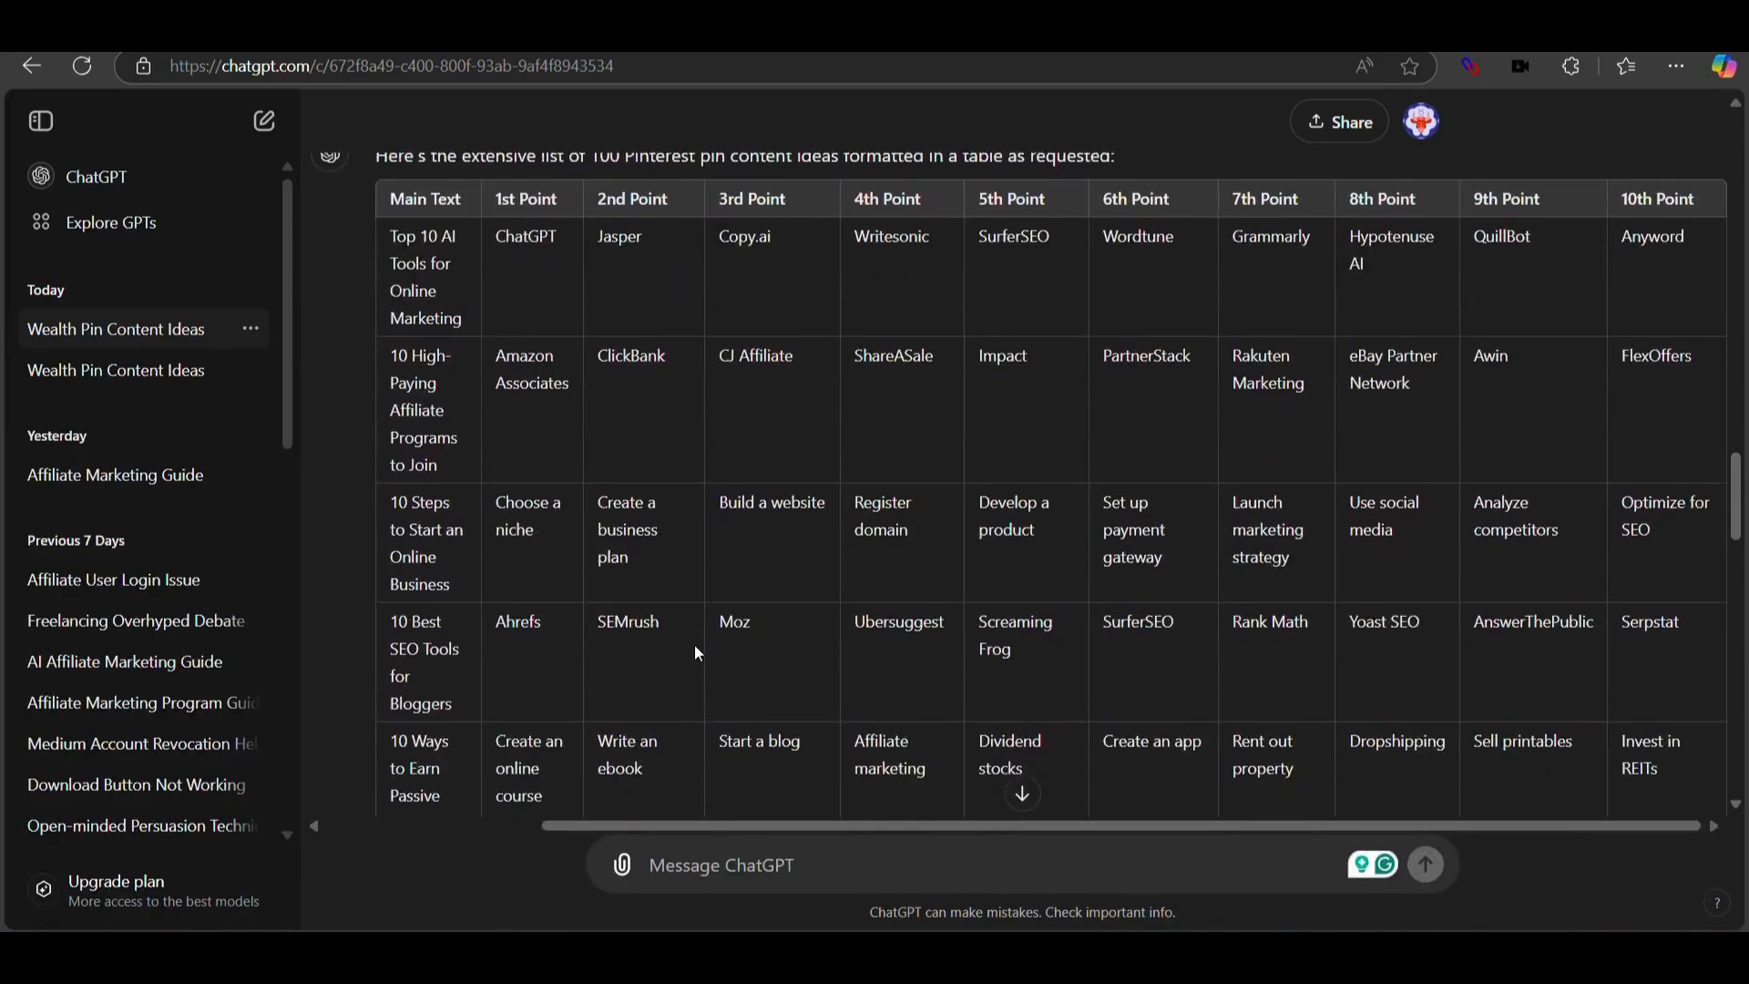
scroll(693, 643, up, 1)
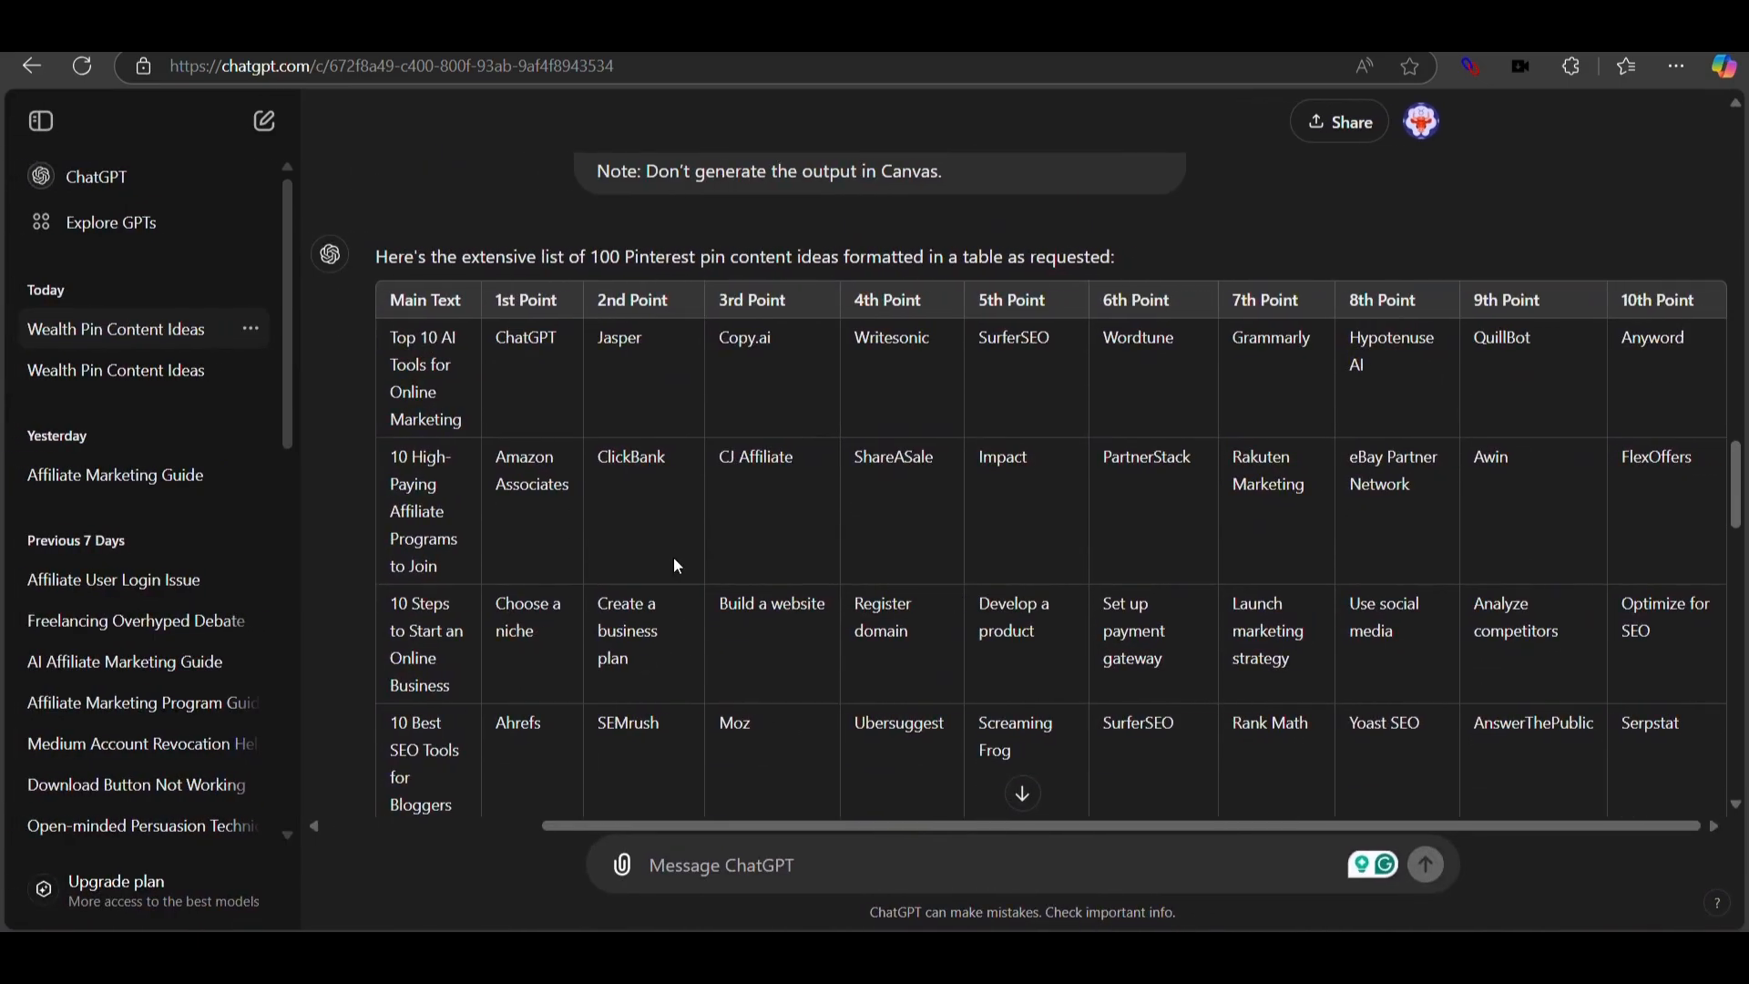
drag(393, 340, 457, 403)
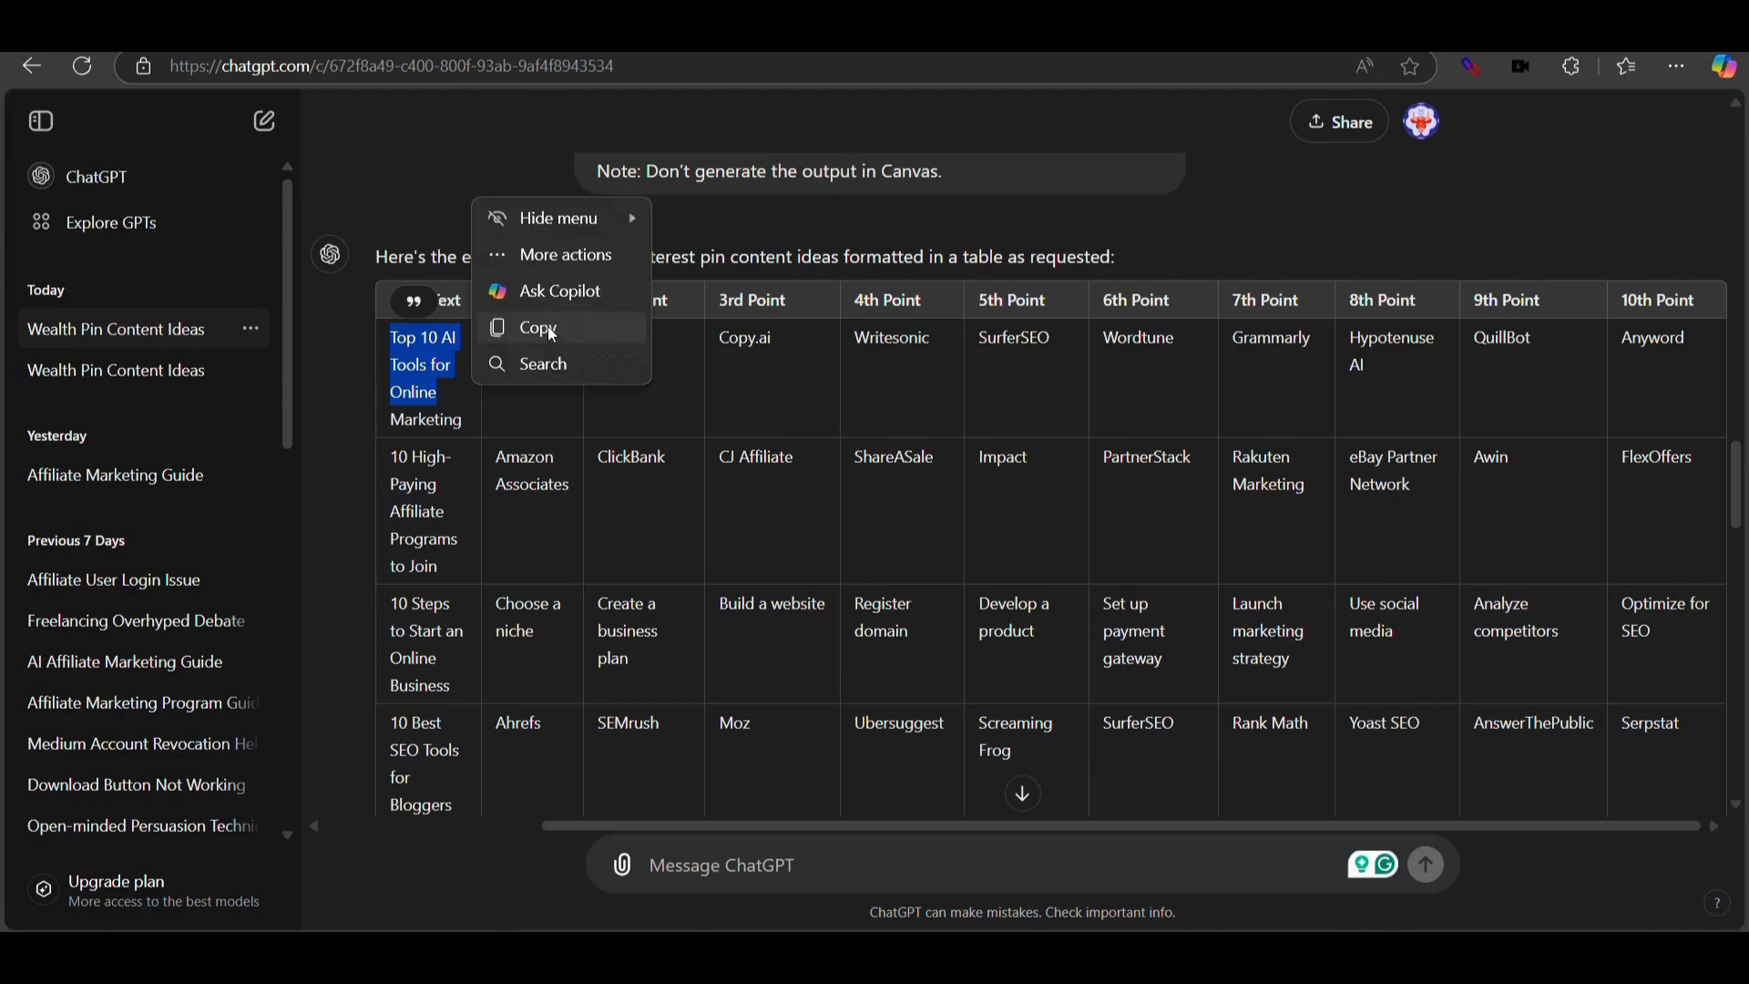
click(689, 367)
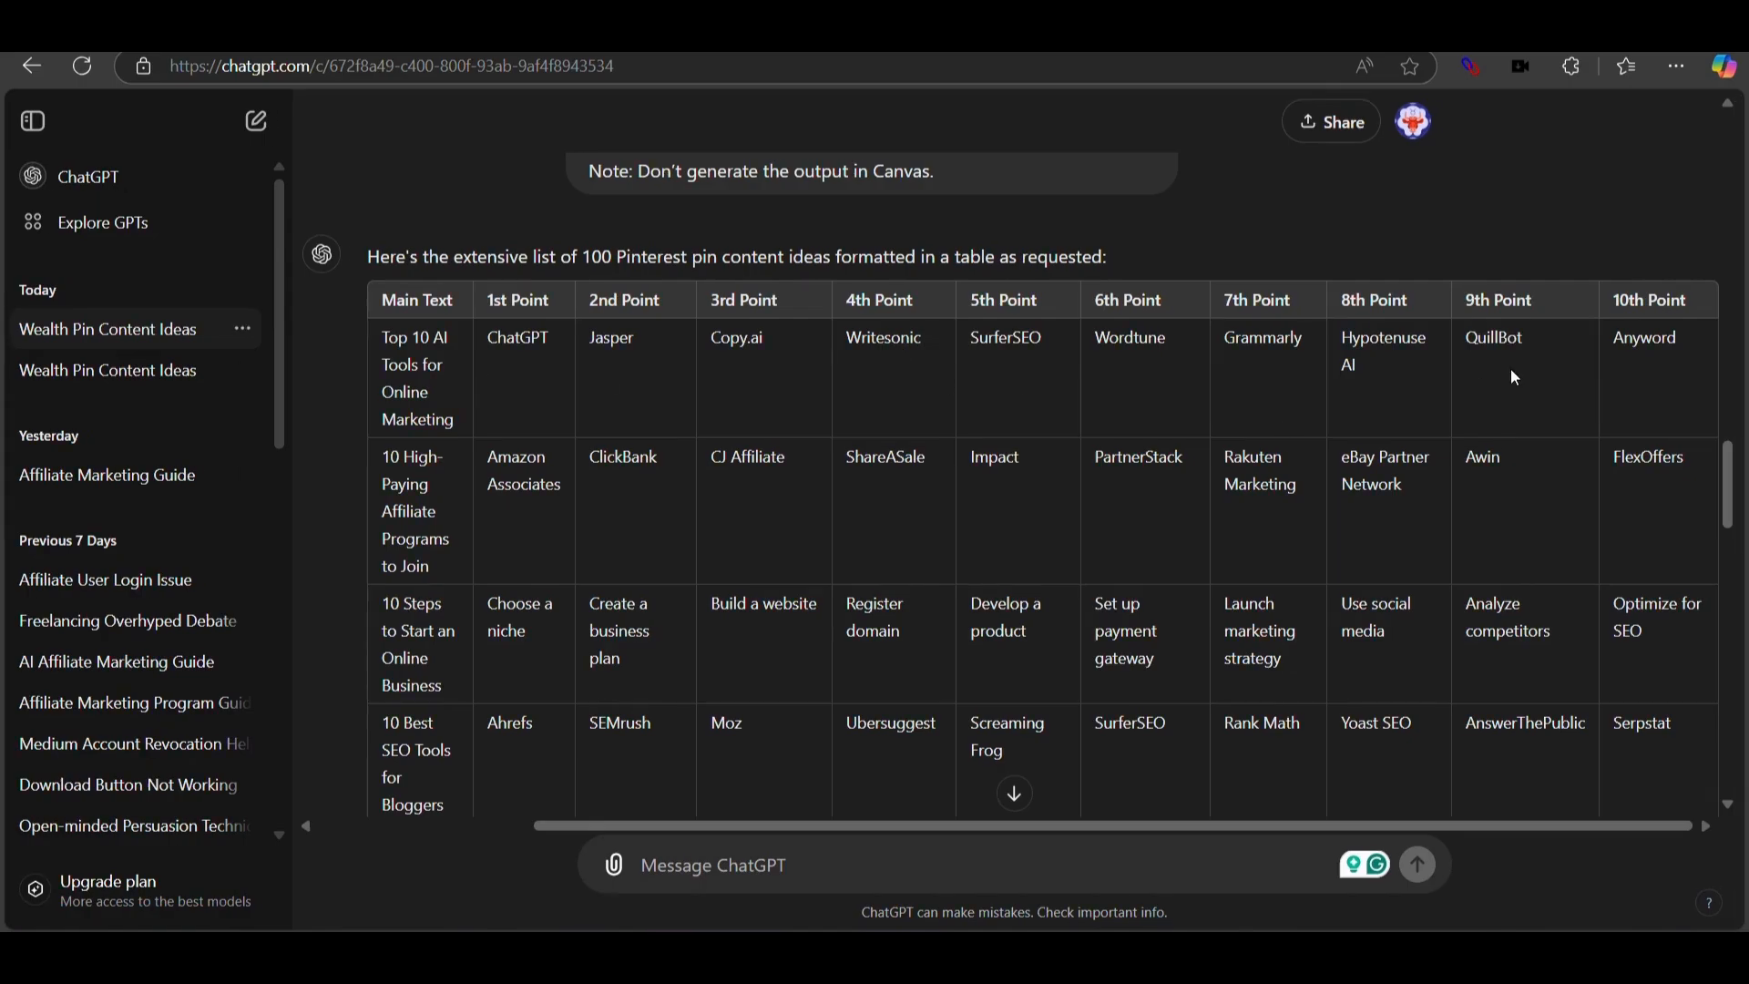
Compare the prompt's output format with the table, highlighting the title "10 High-Paying Affiliate Programs to Join" and its first point "Amazon Associates".
scroll(953, 356, up, 10)
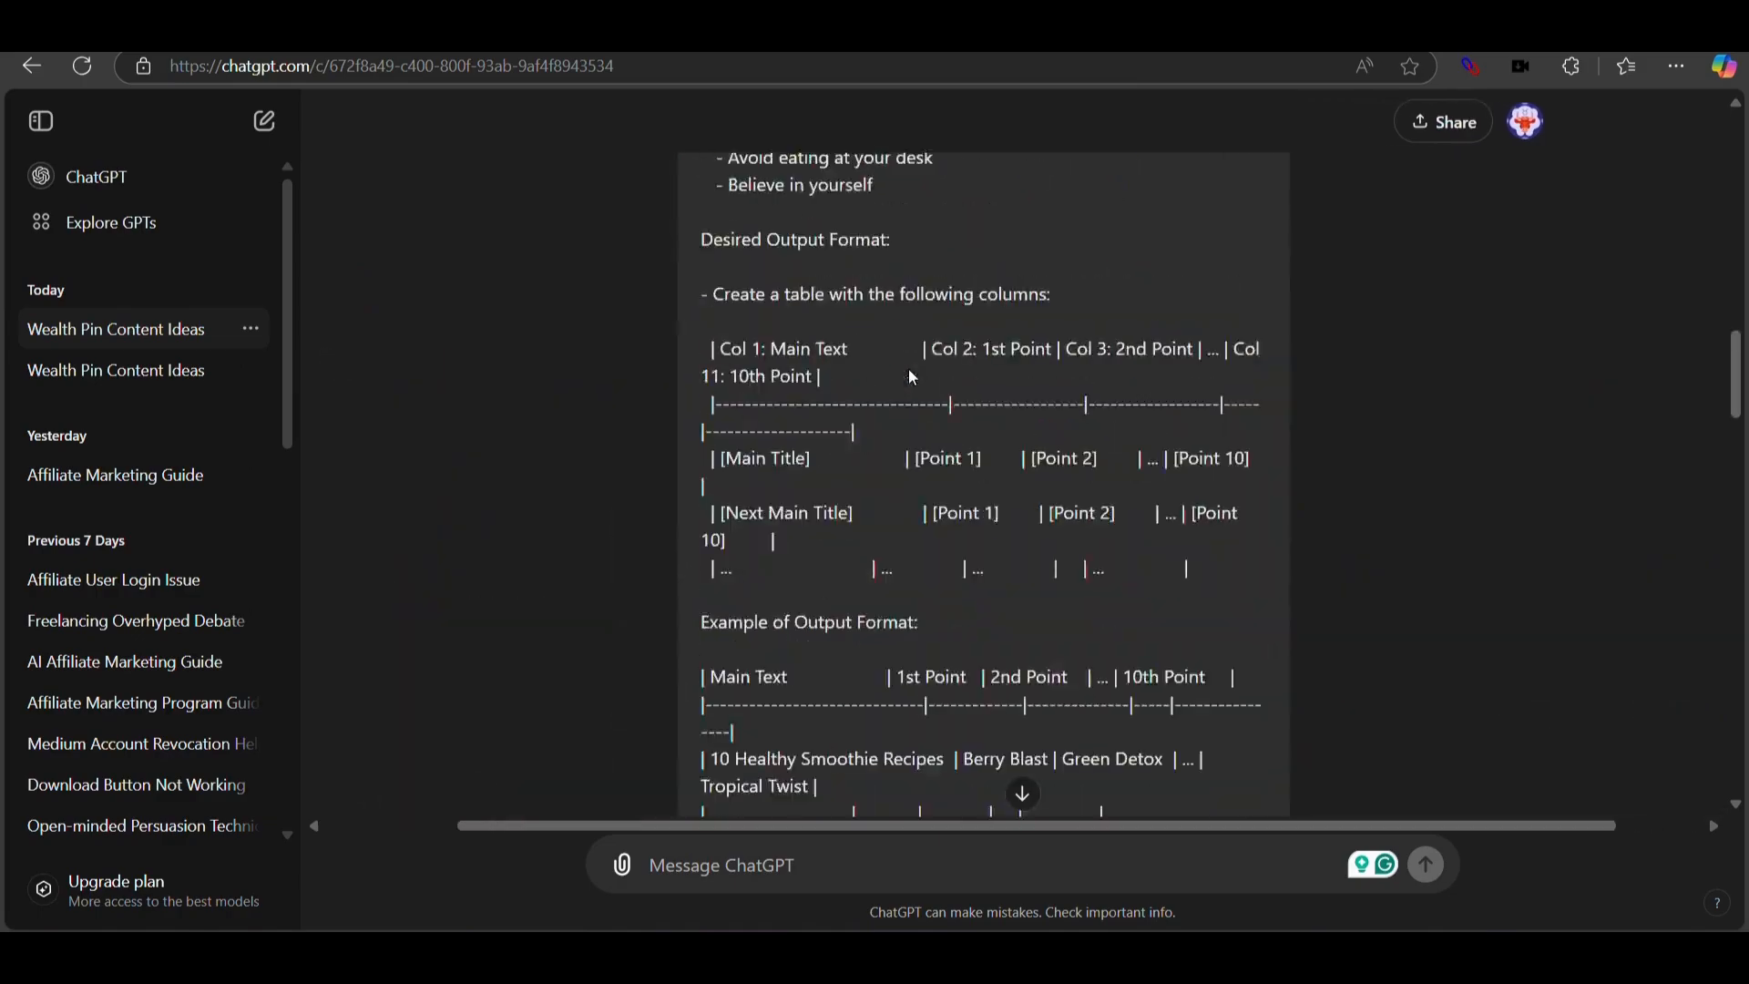
scroll(806, 437, down, 10)
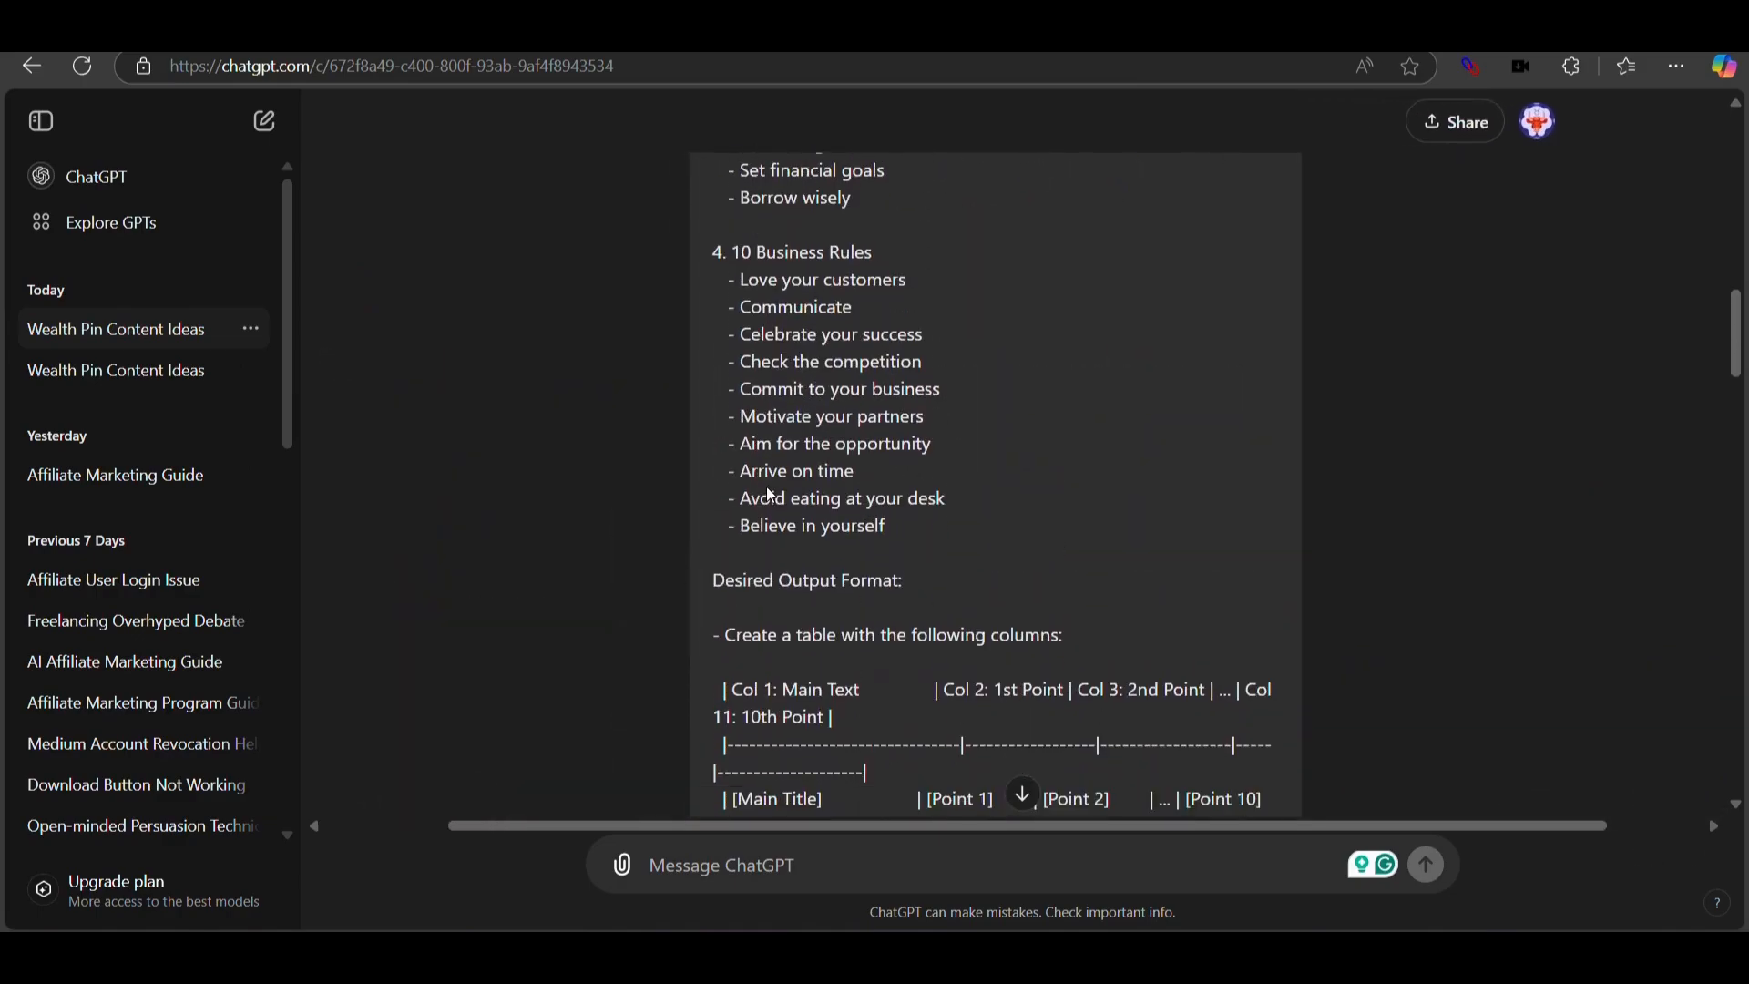
scroll(768, 494, down, 4)
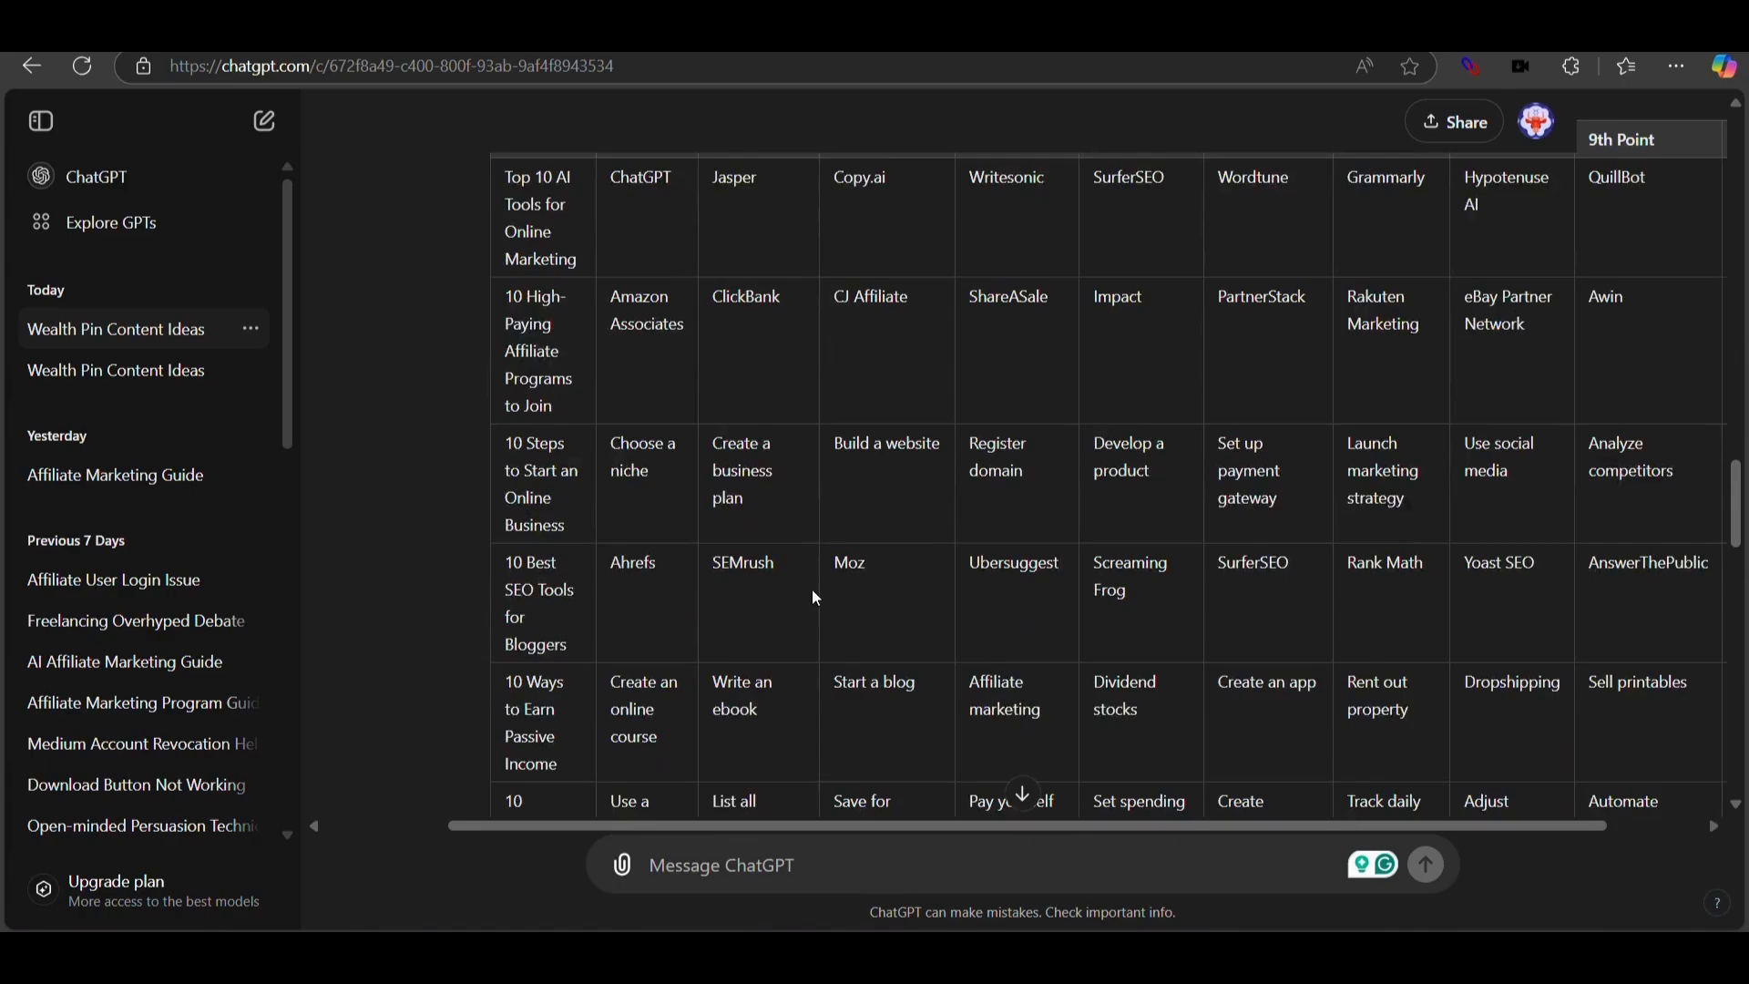
drag(390, 410, 445, 510)
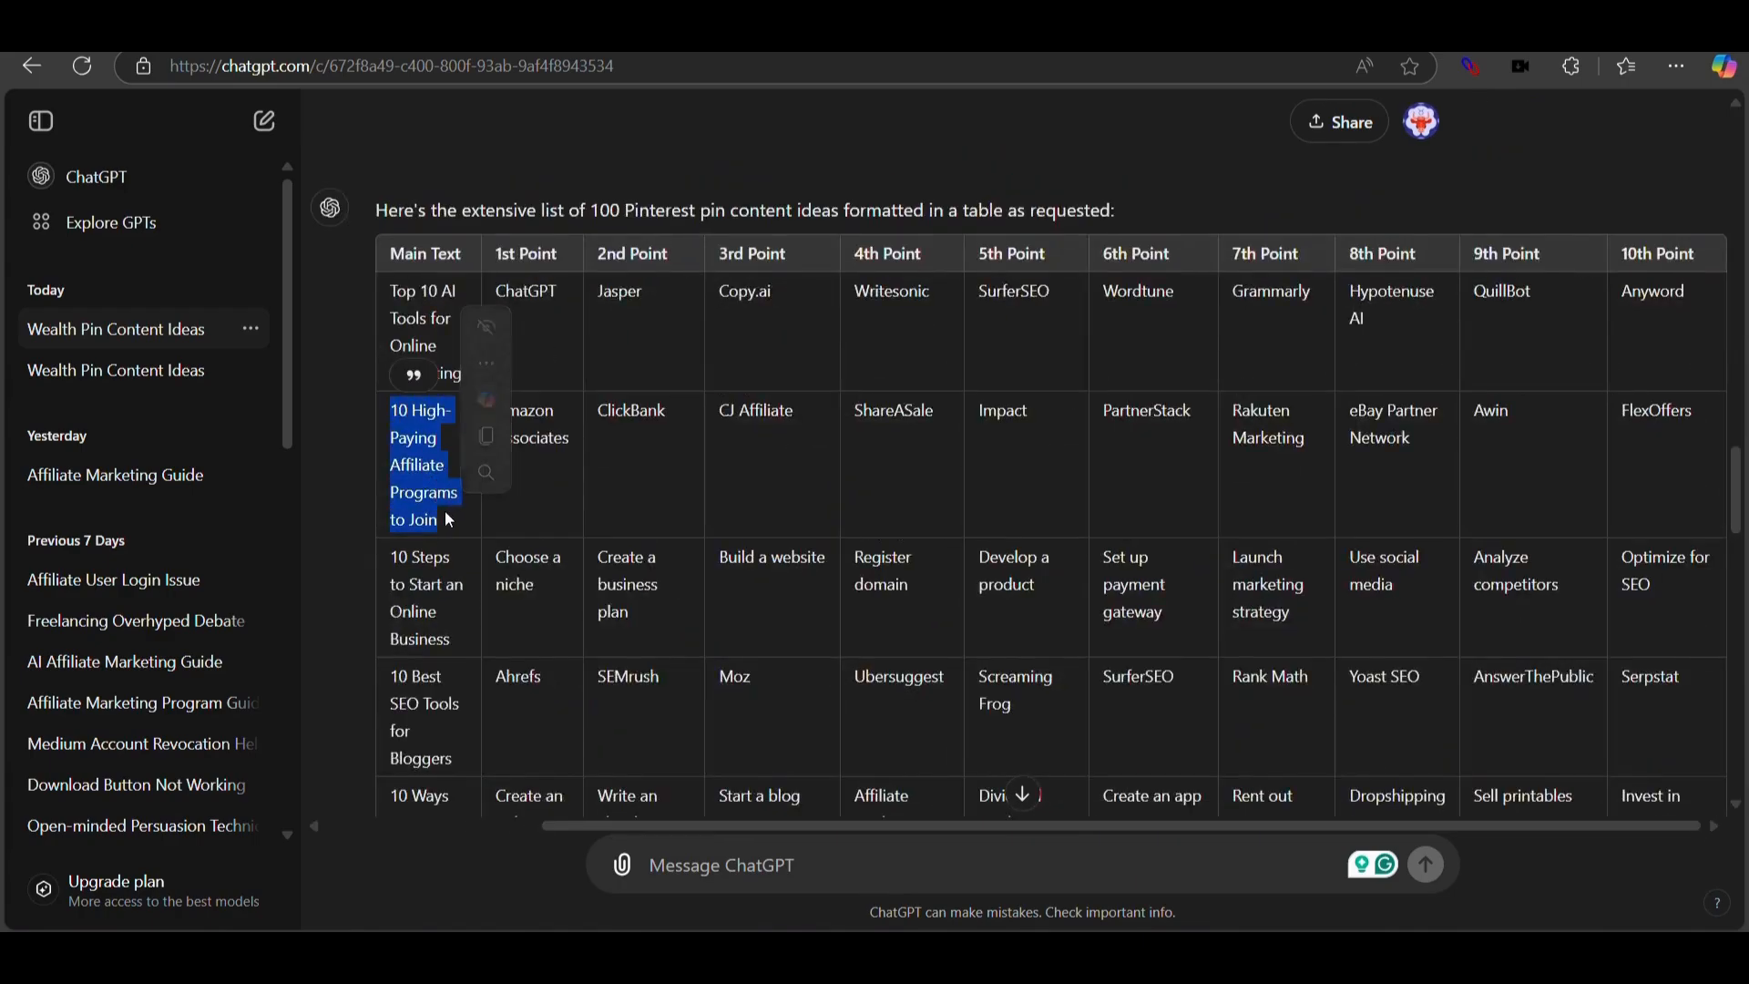
click(549, 433)
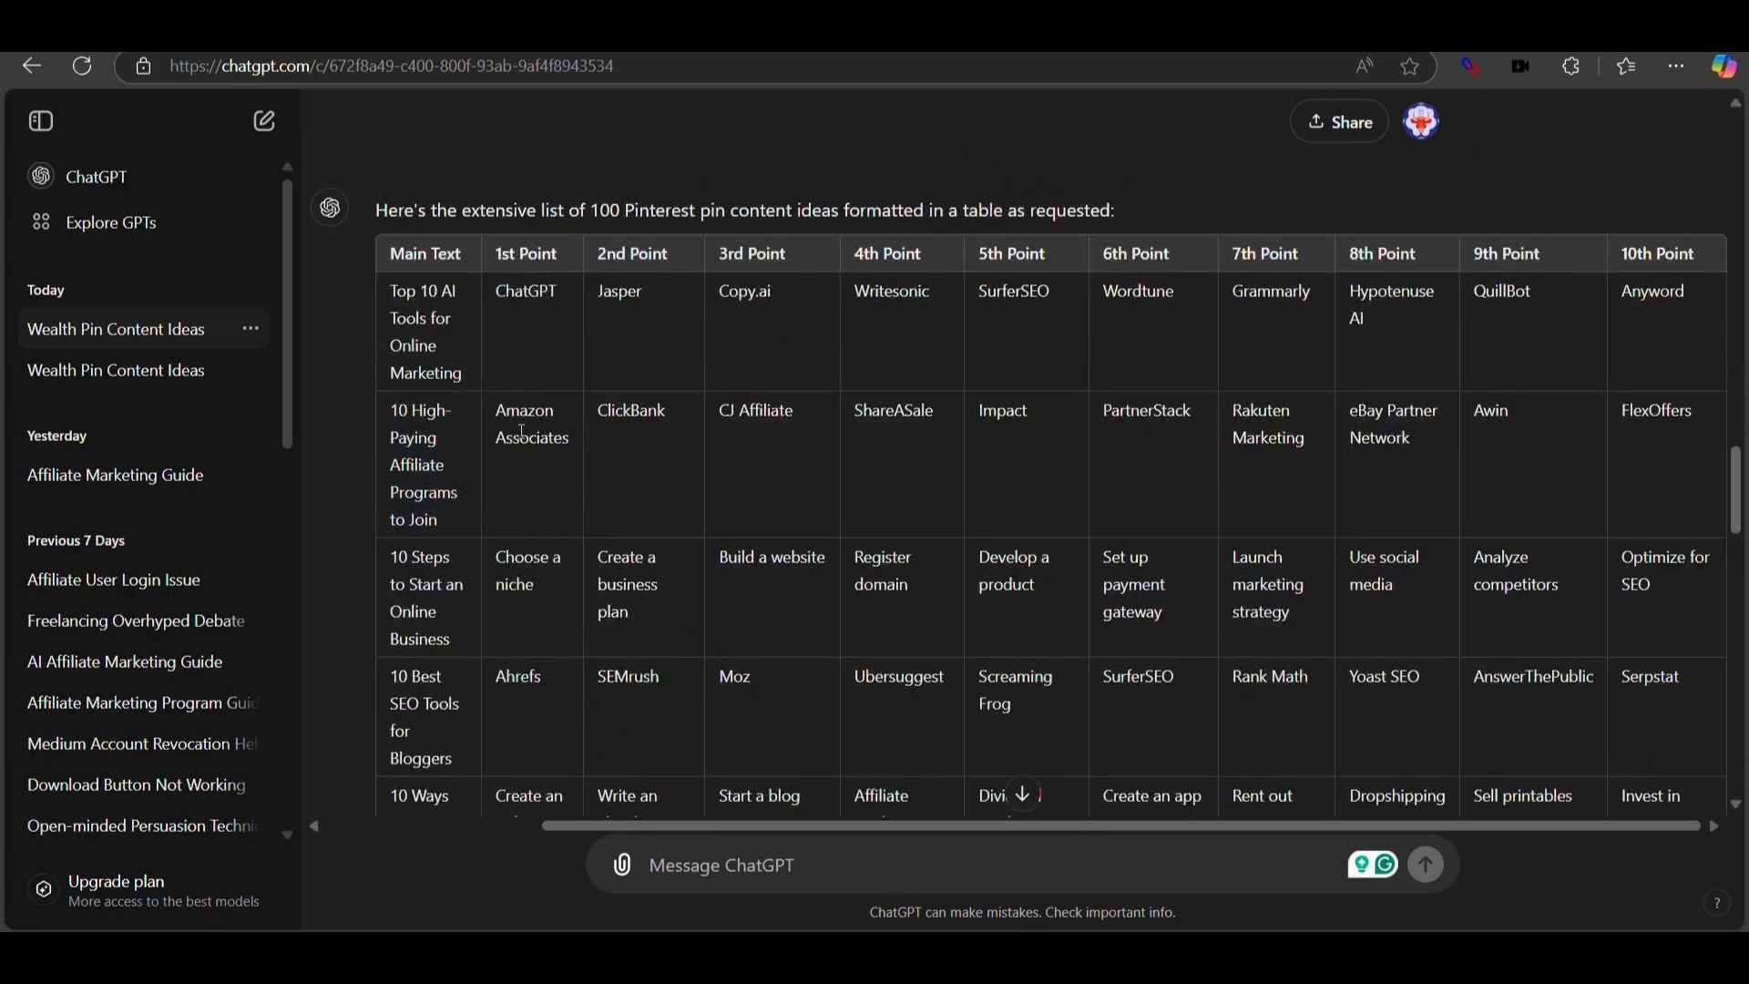
drag(500, 427, 587, 453)
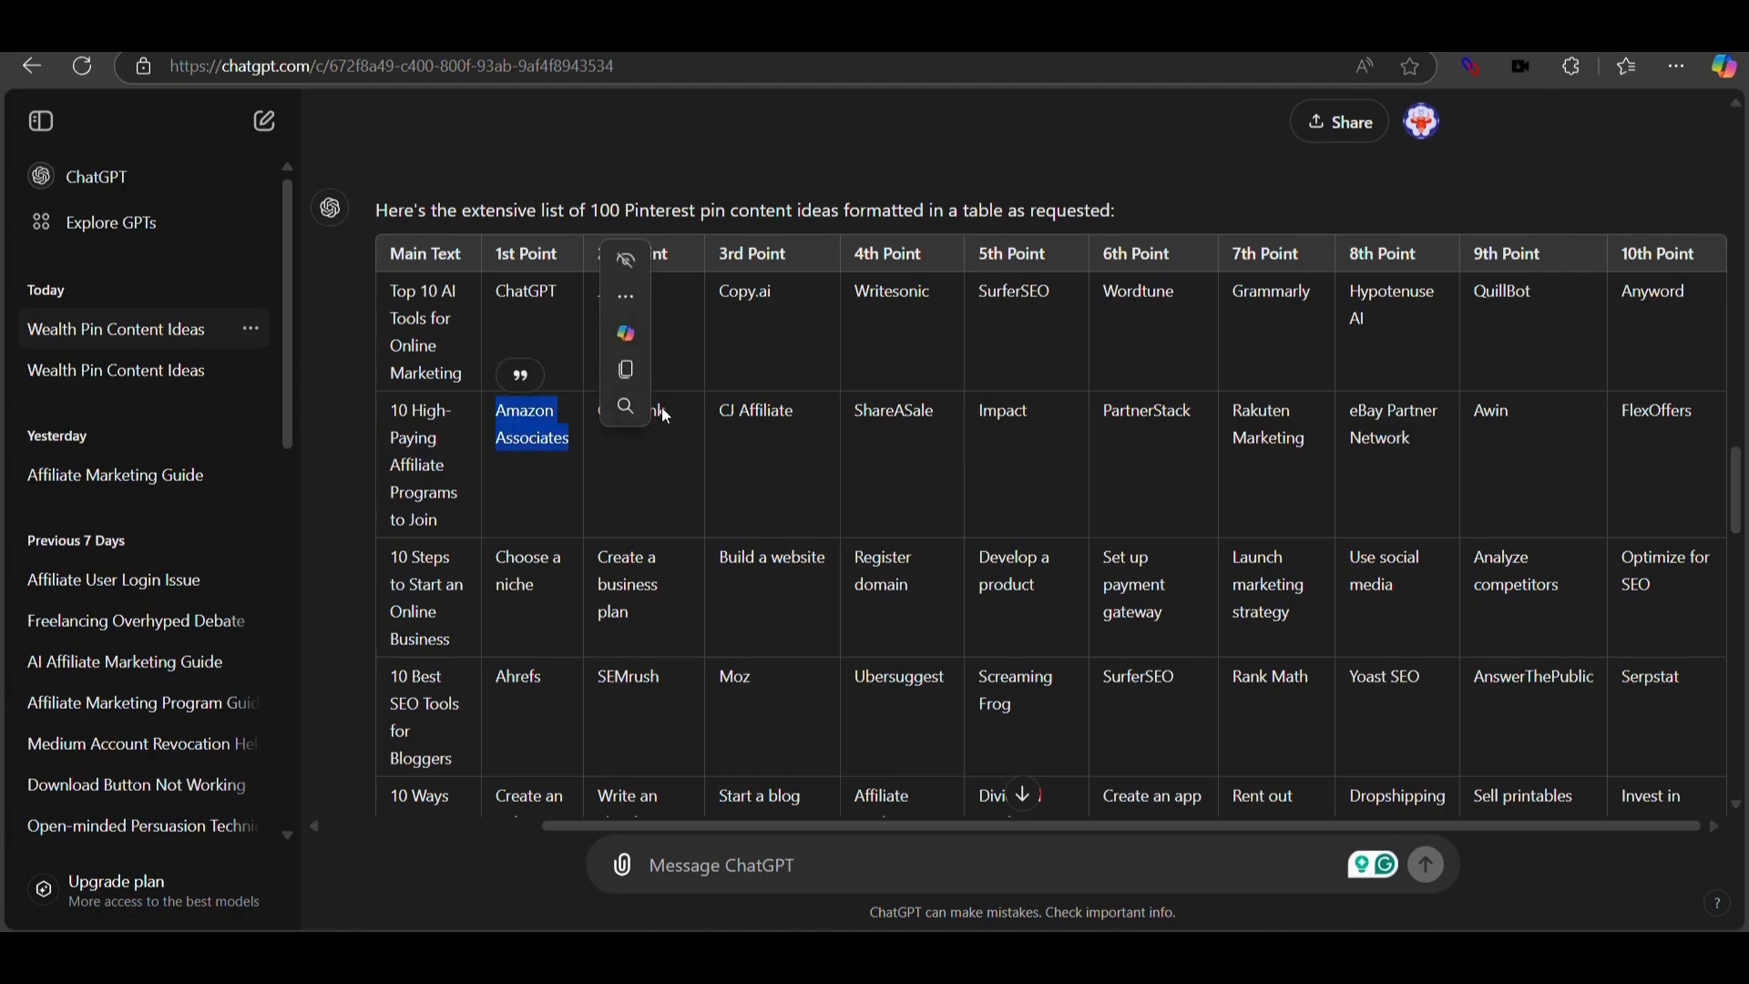
click(1667, 439)
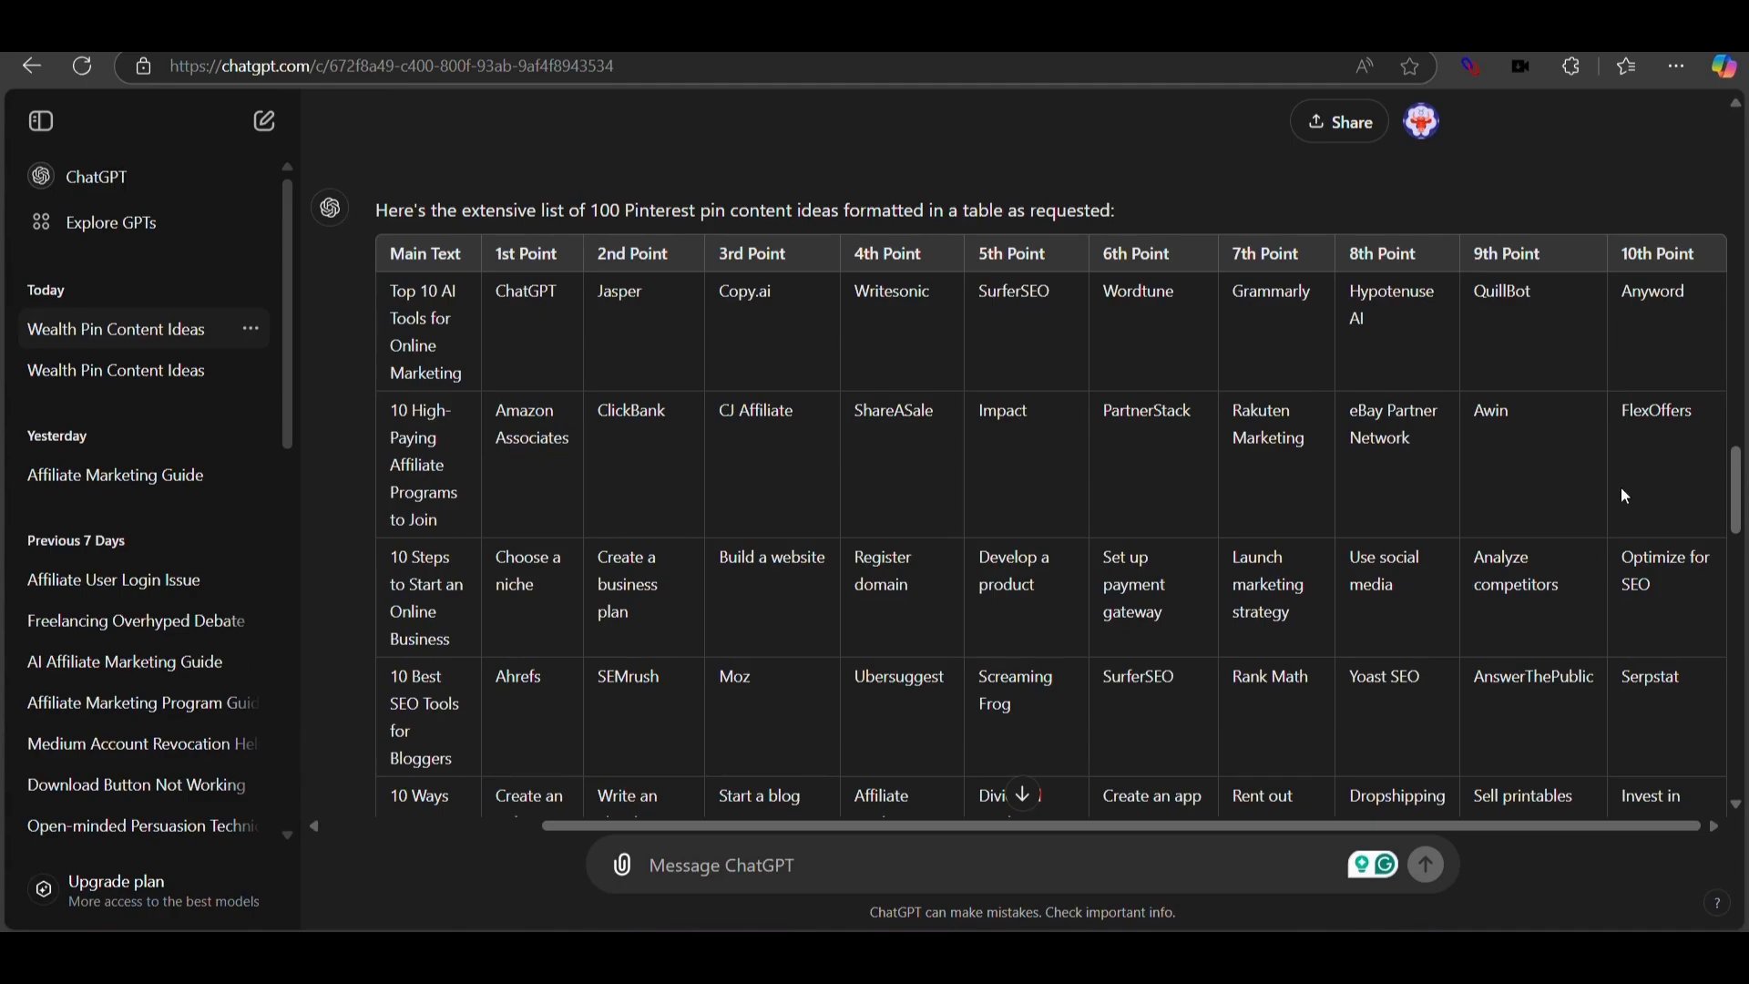
Check the generated table through to its closing note and send the follow-up message "30 more".
scroll(1285, 523, down, 2)
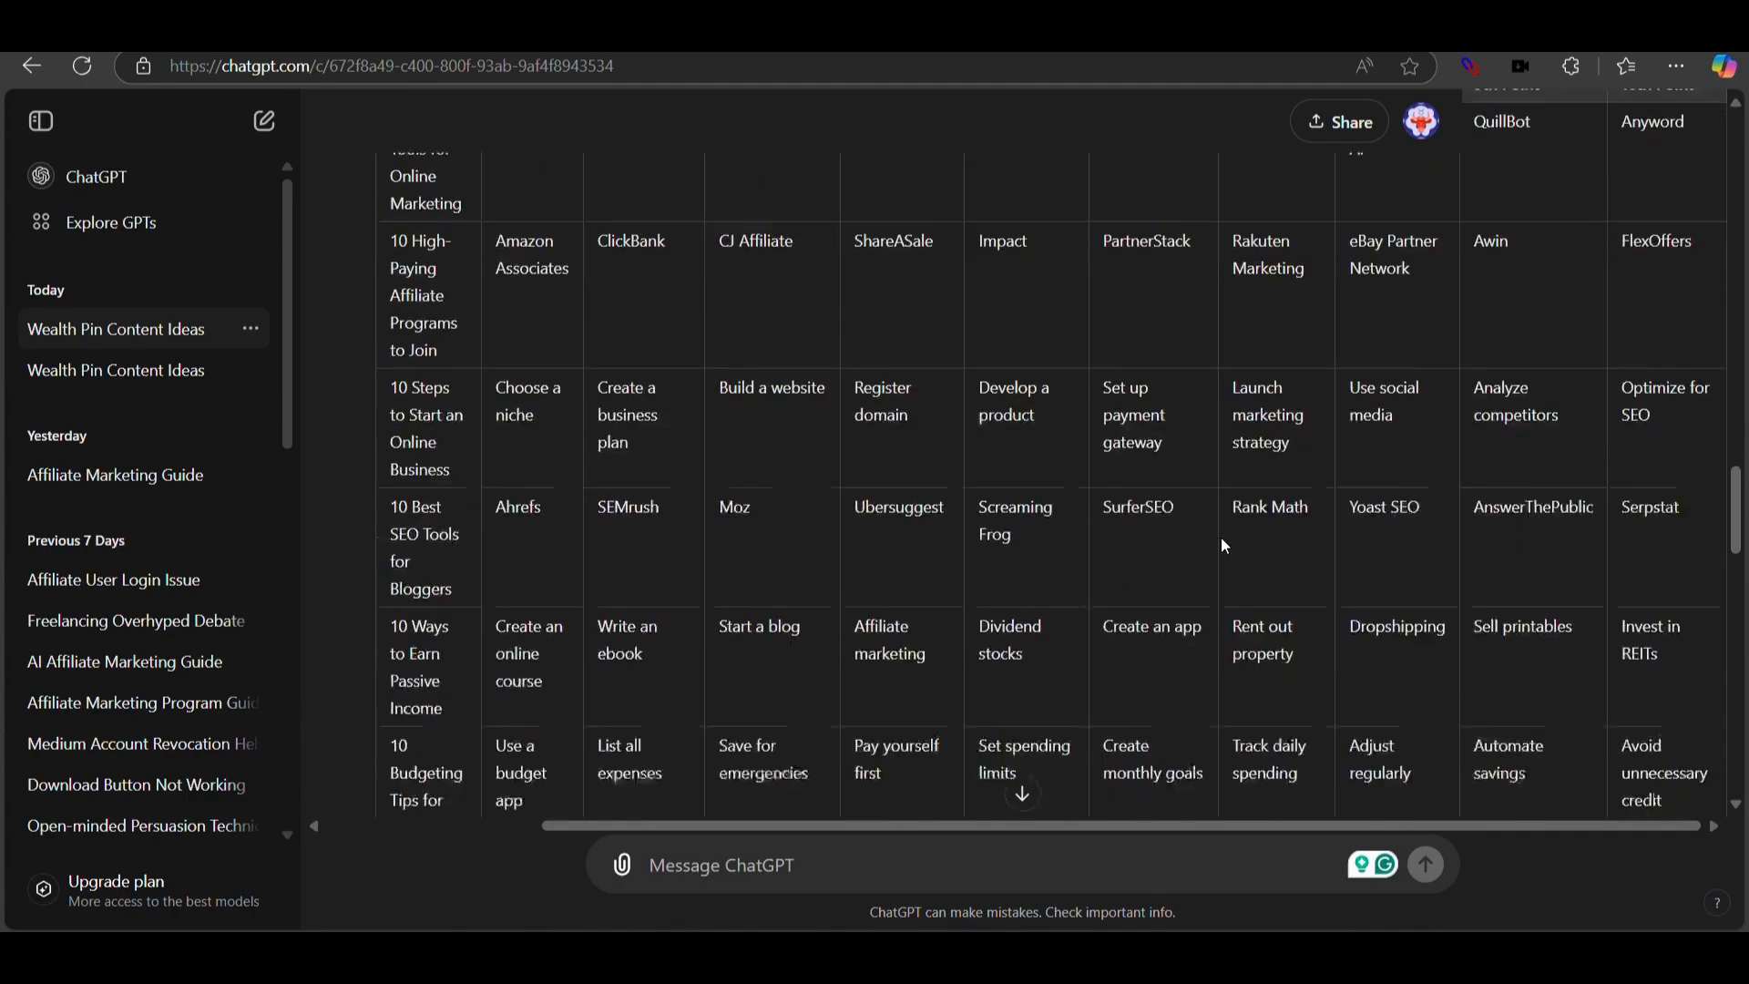
scroll(1223, 544, down, 12)
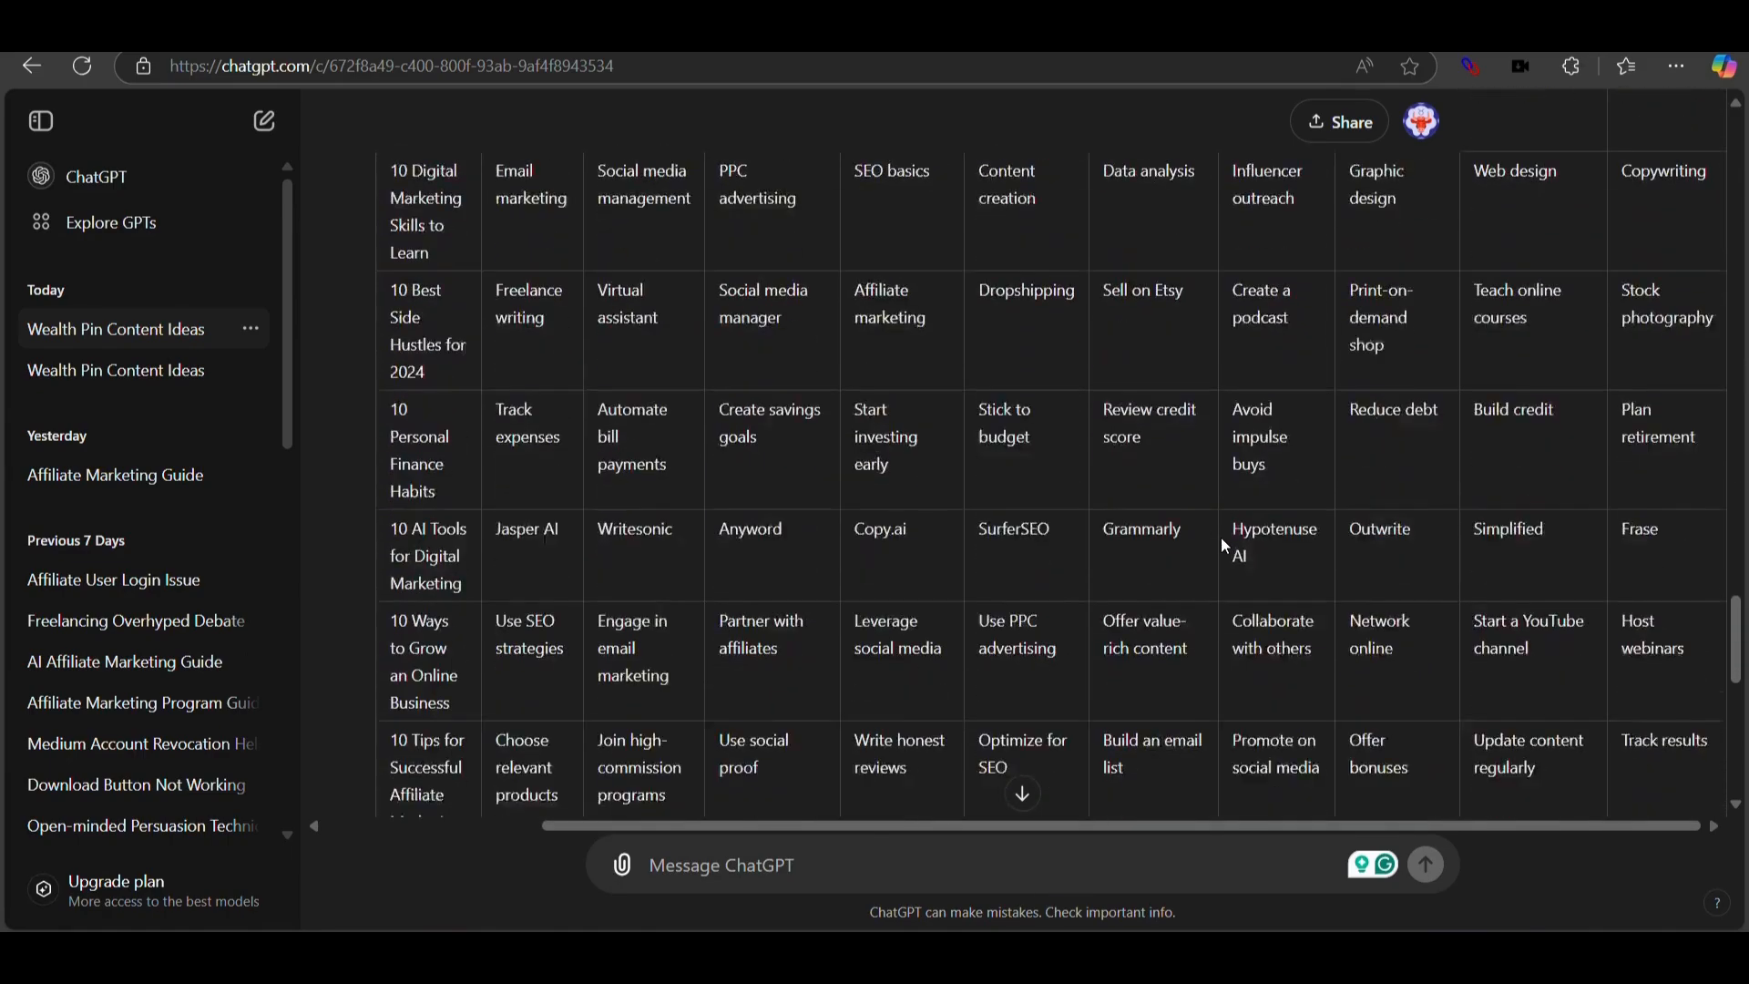
scroll(1223, 544, down, 8)
scroll(1223, 544, up, 20)
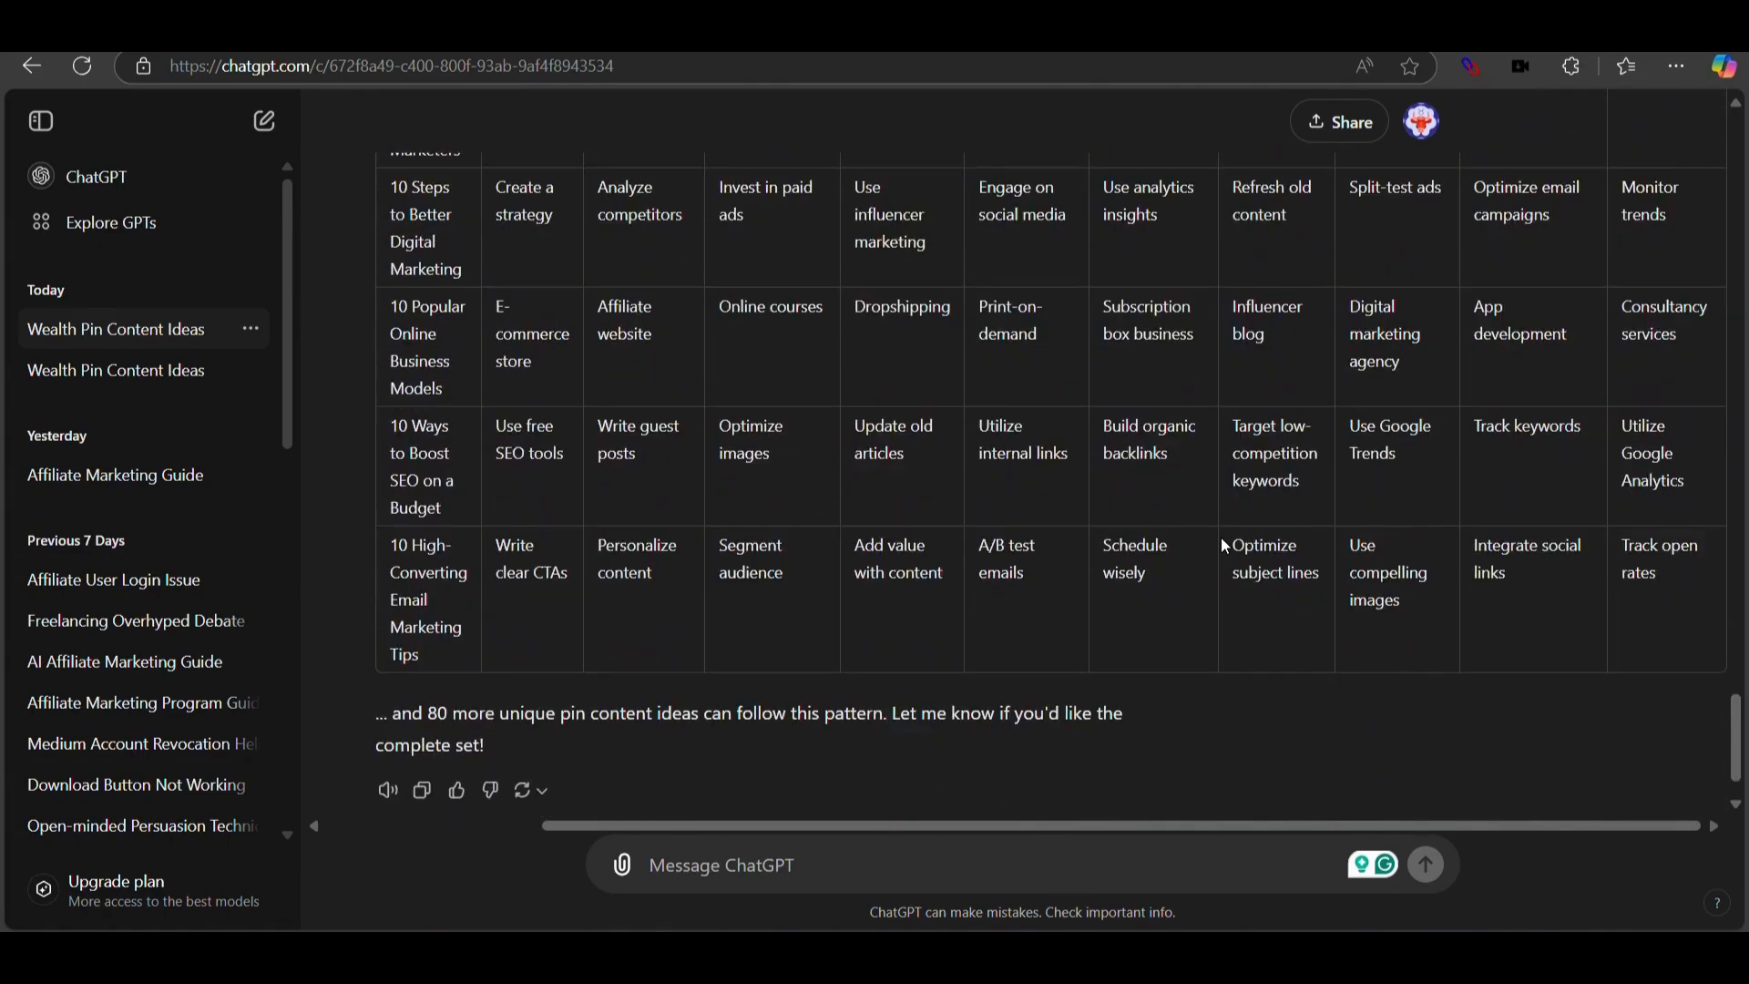
scroll(1223, 544, down, 10)
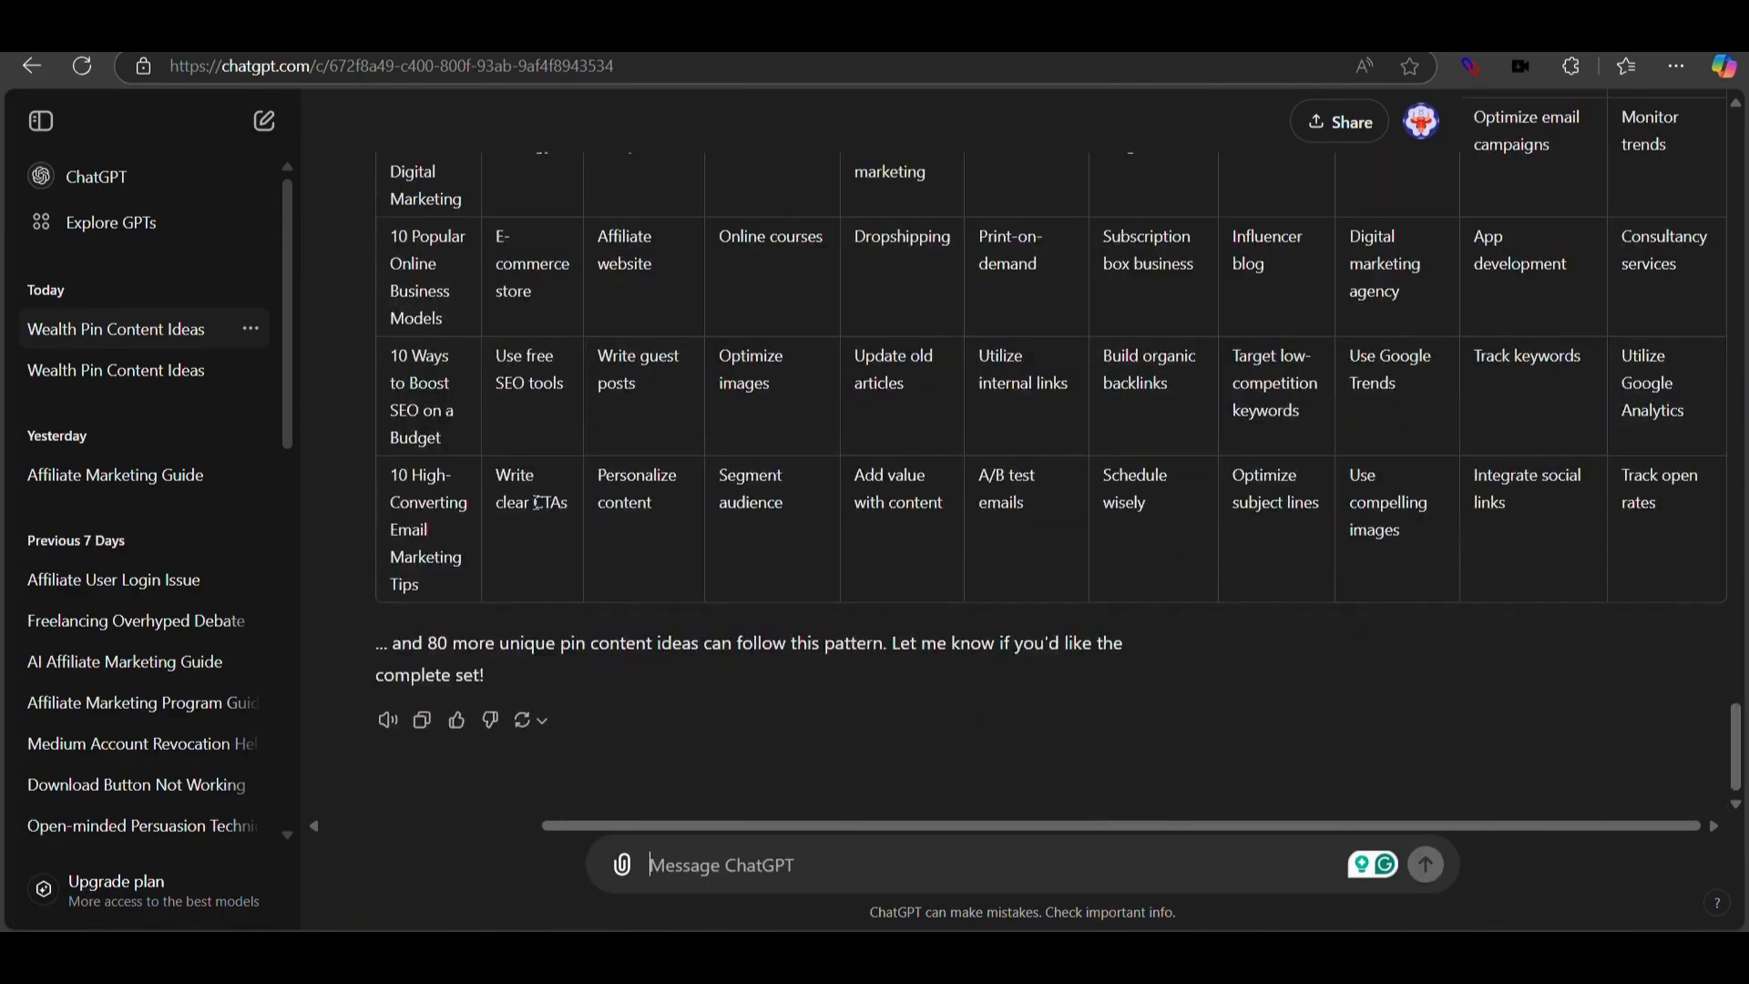
text(30)
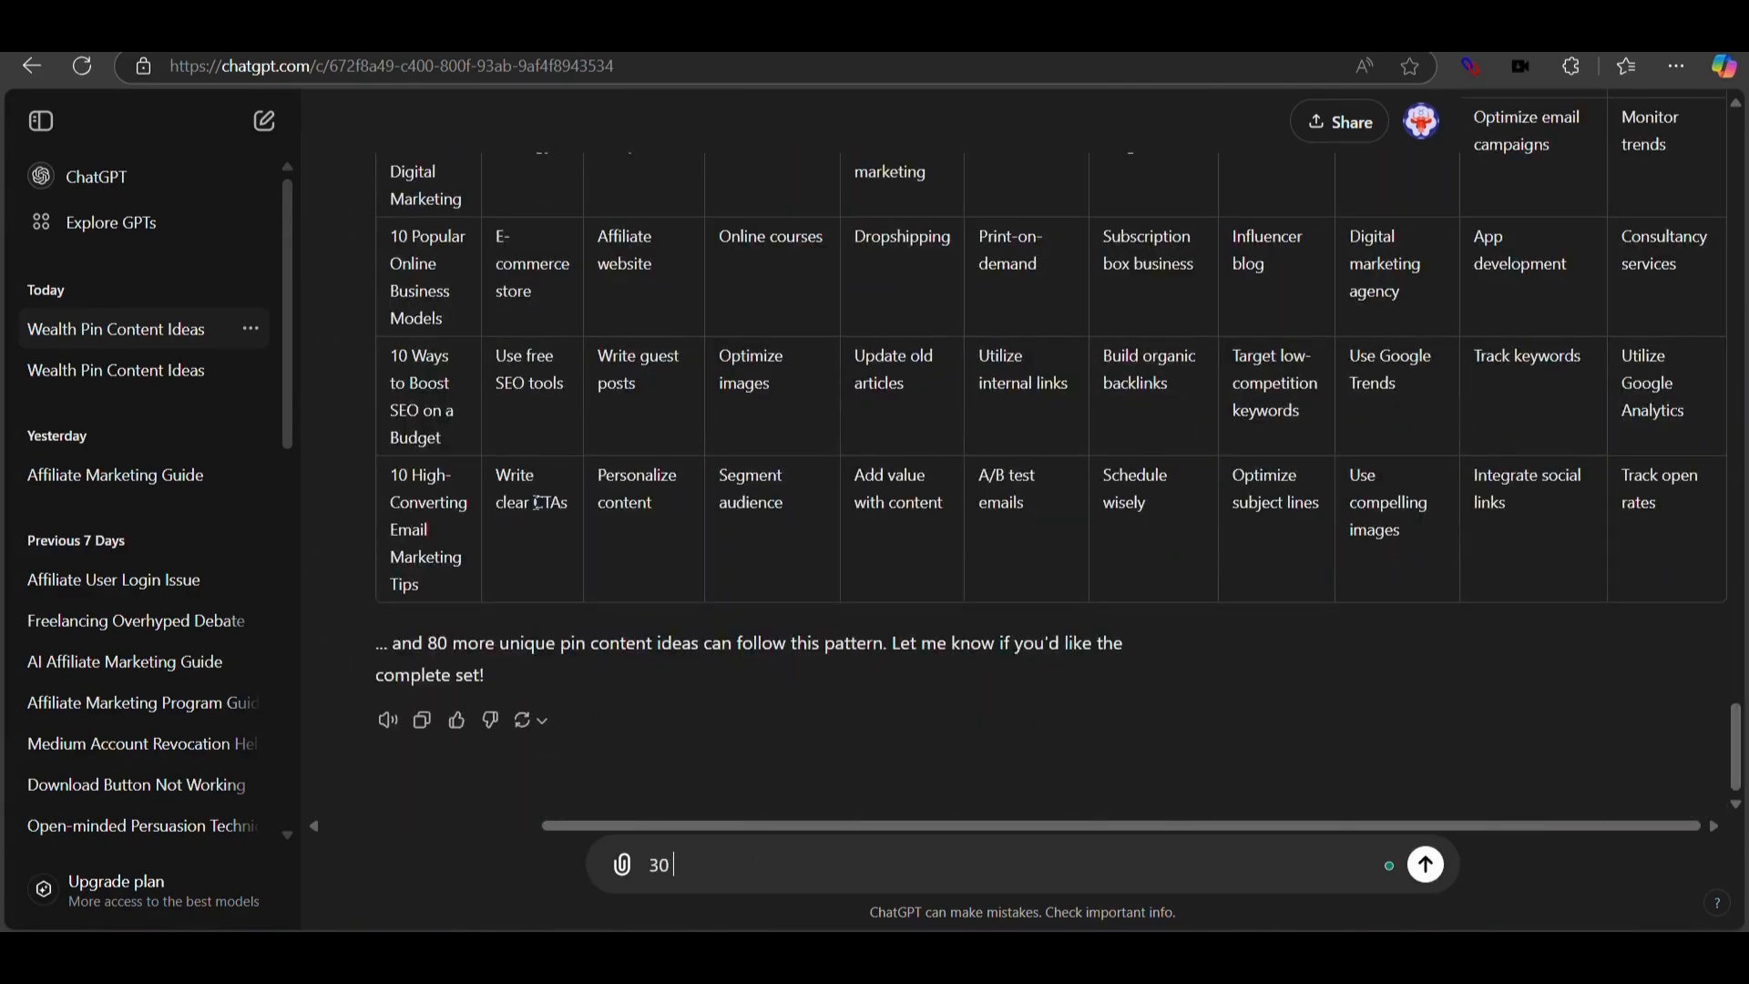
text( more)
key(Return)
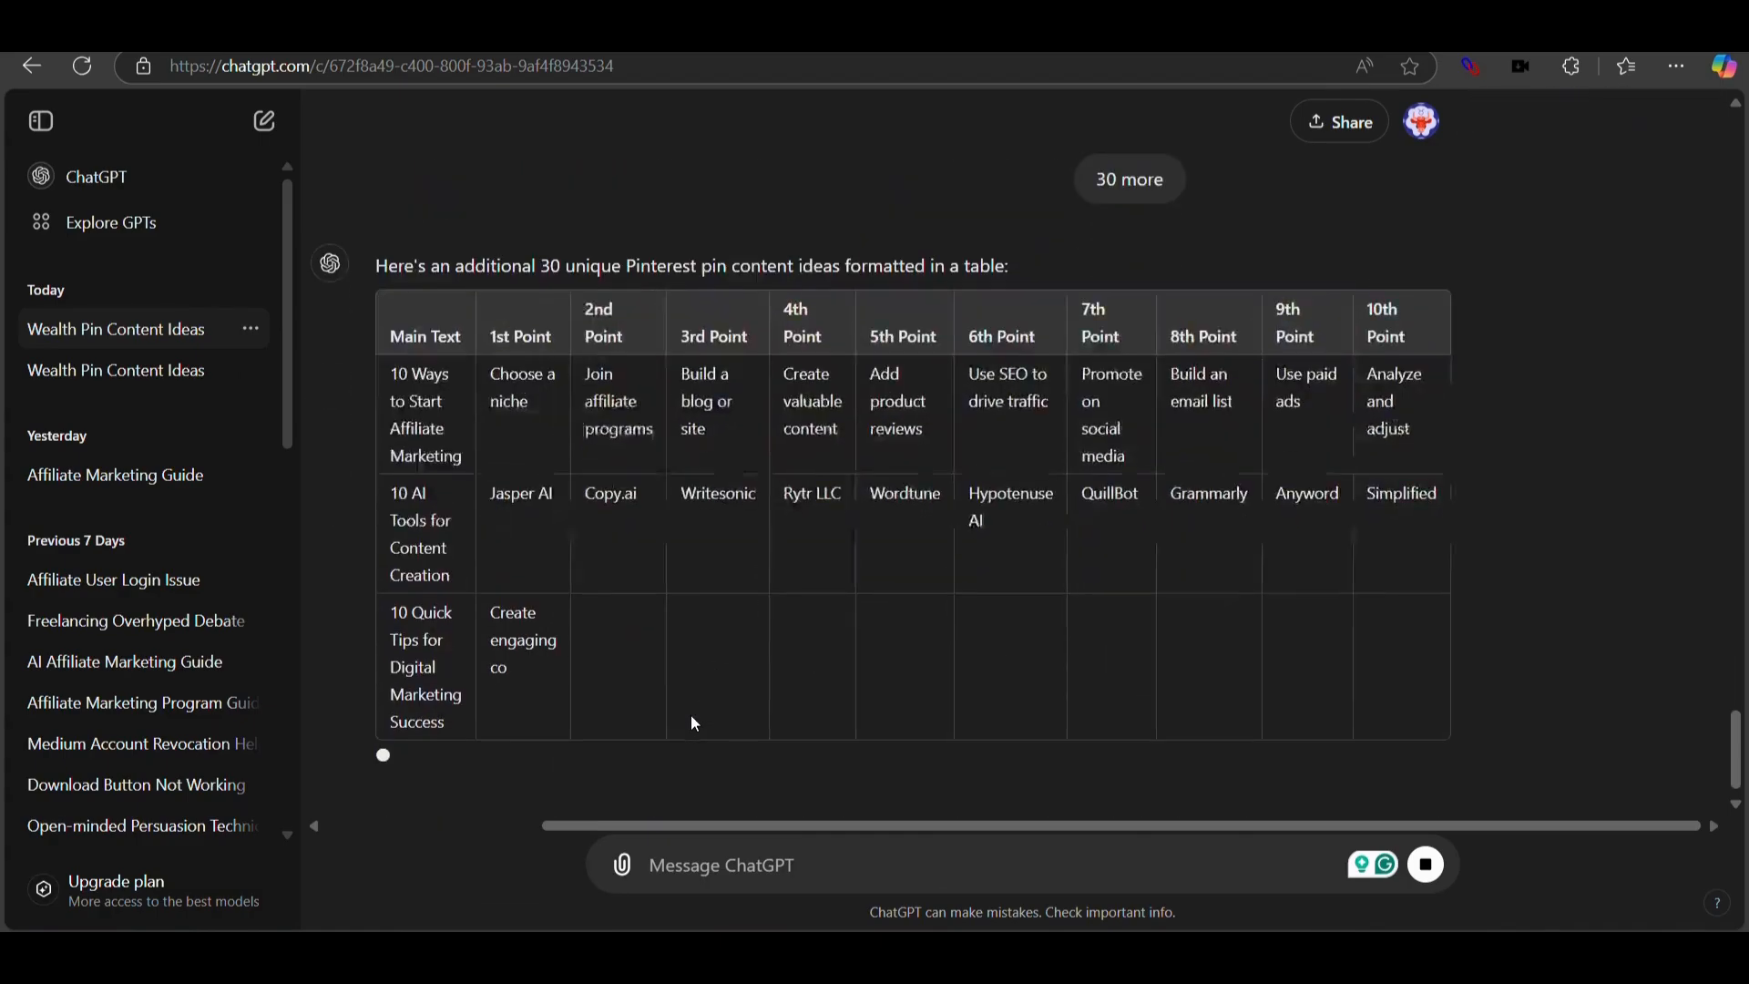
Select and copy the whole first pin content table, from the Main Text header through the "10 High-Converting Email Marketing Tips" row.
scroll(585, 517, up, 4)
scroll(587, 517, up, 10)
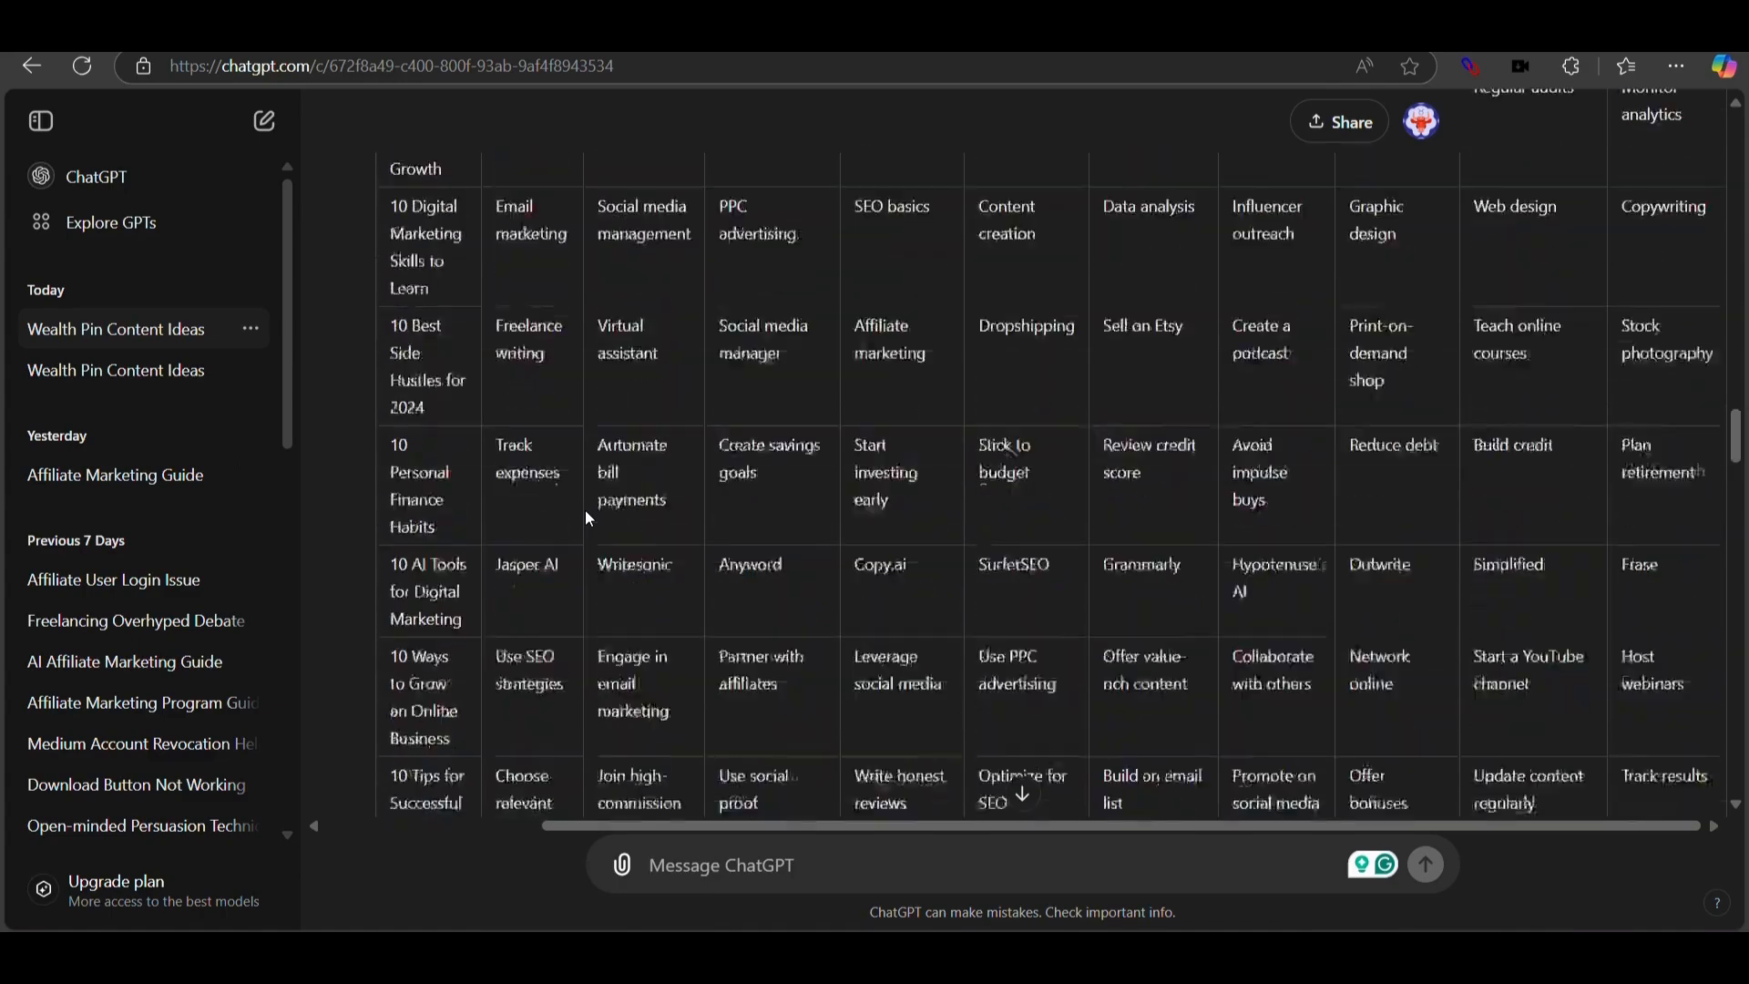
scroll(587, 517, up, 12)
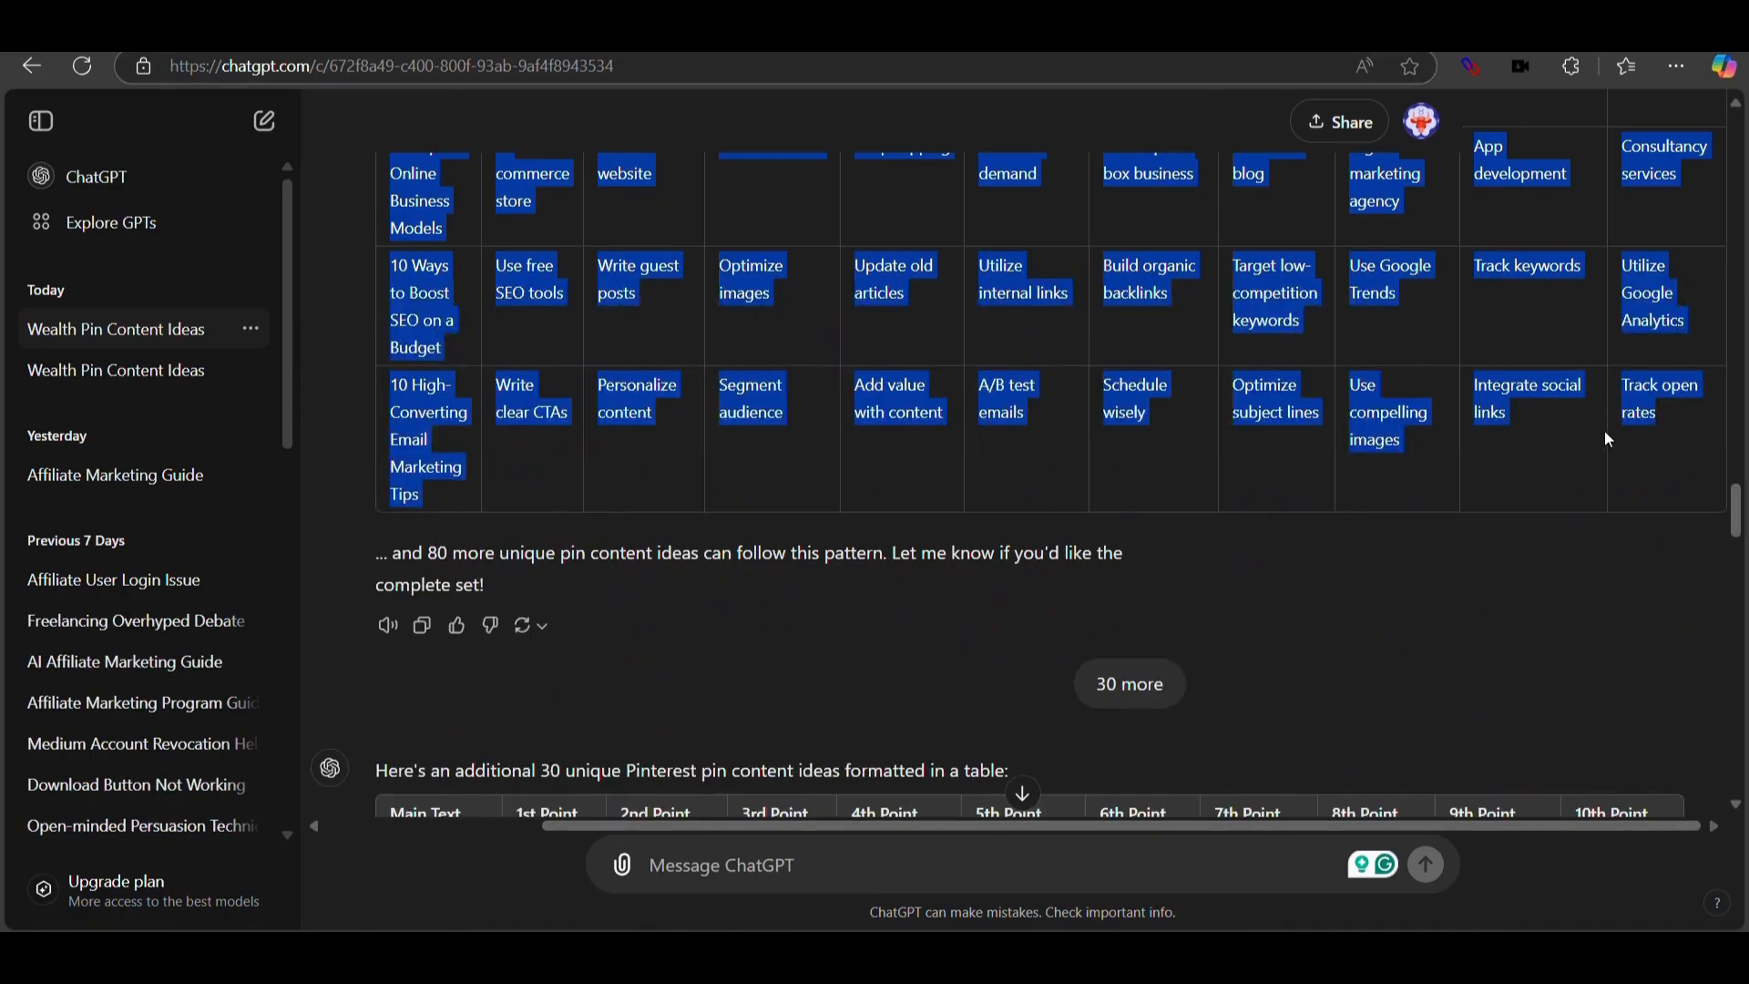
scroll(1457, 439, up, 10)
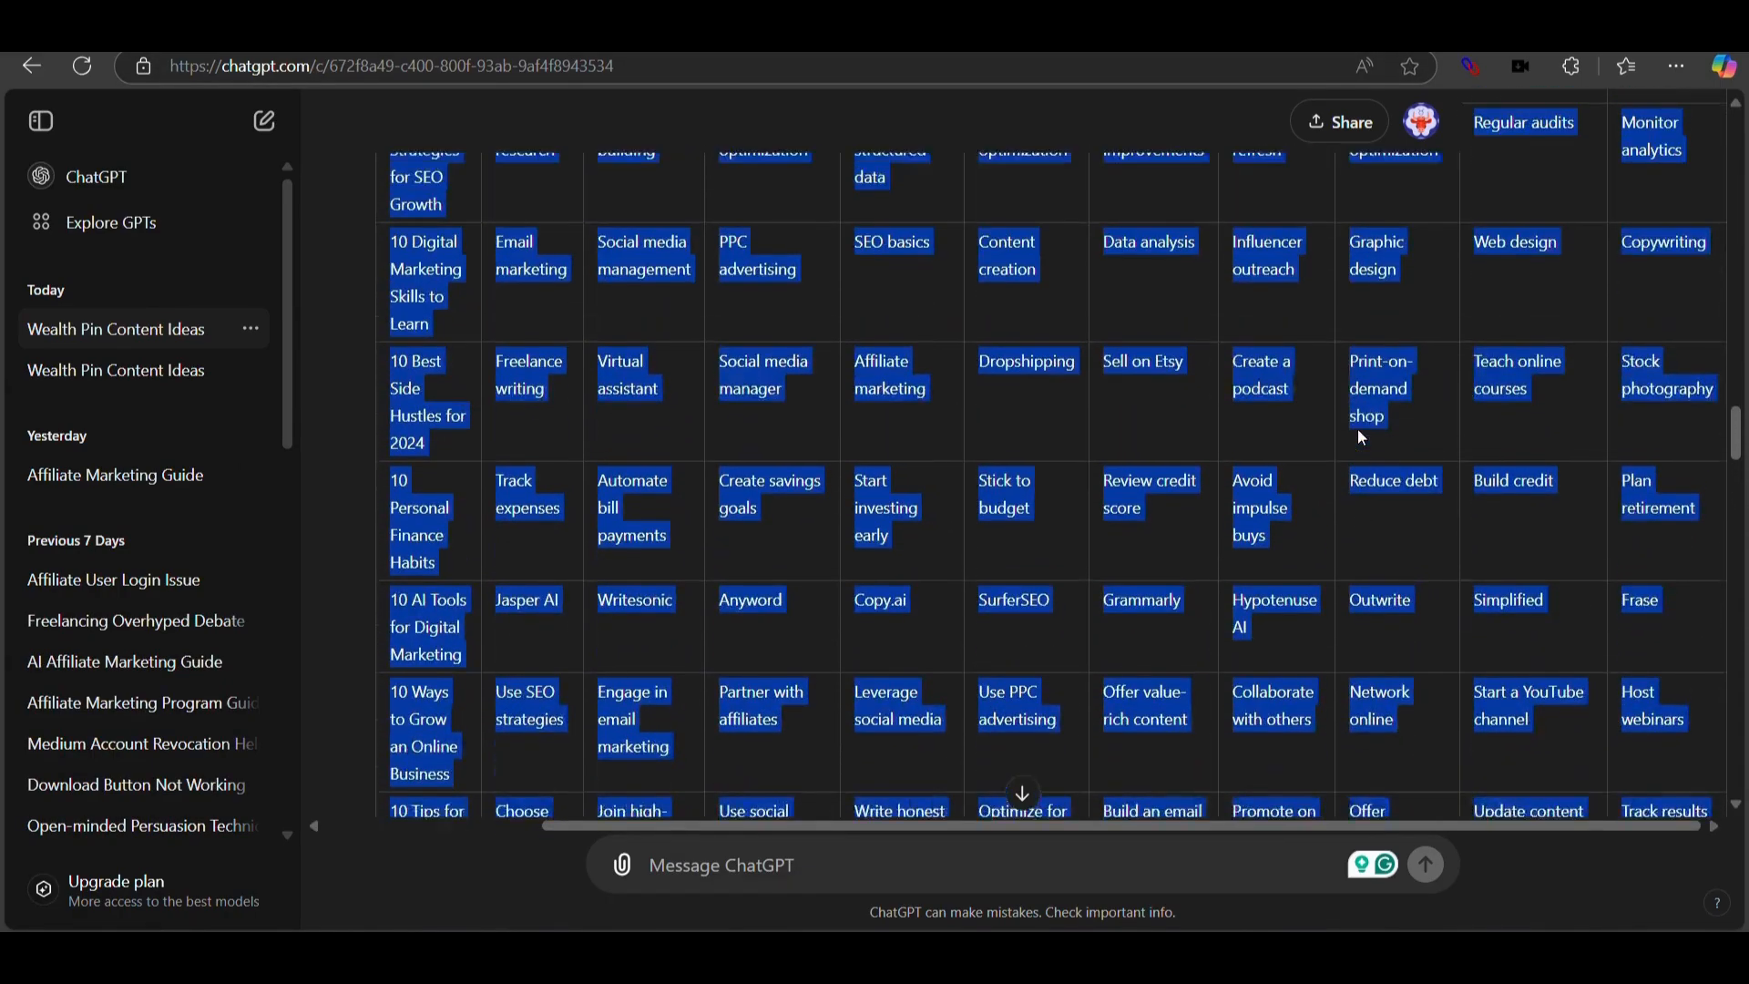
scroll(1361, 438, up, 10)
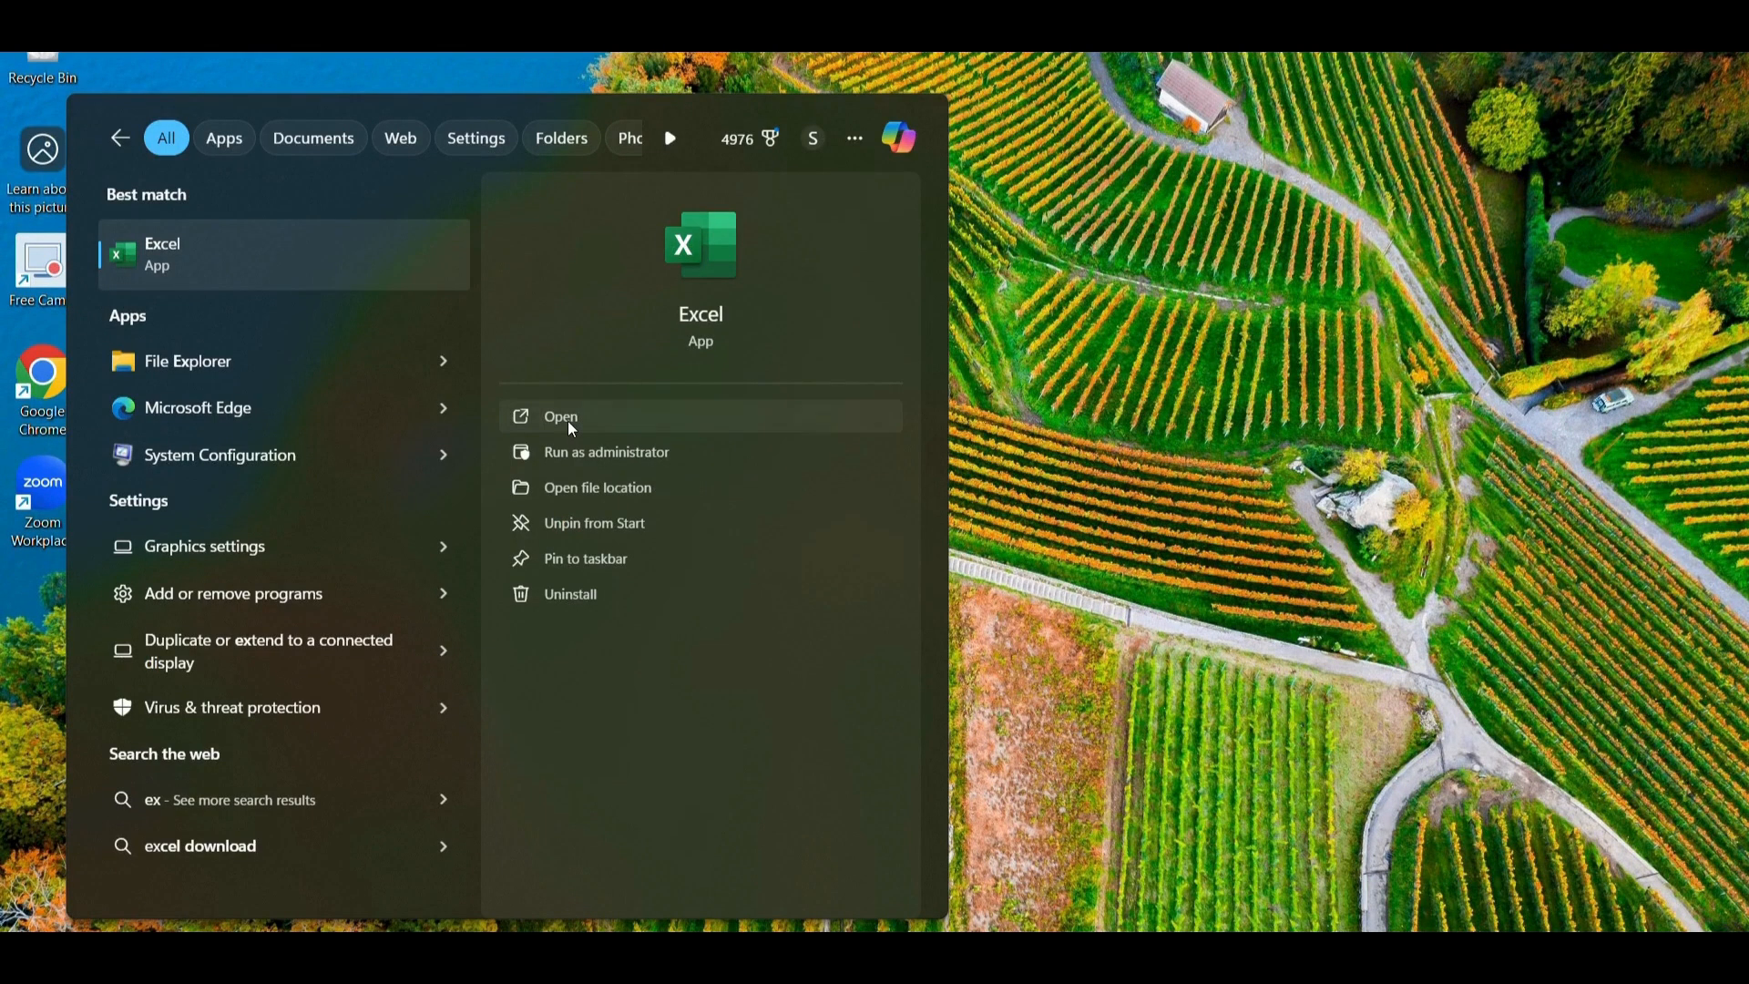
Open Excel with a blank workbook and paste the copied table at cell A1 using the sheet's own formatting.
click(571, 428)
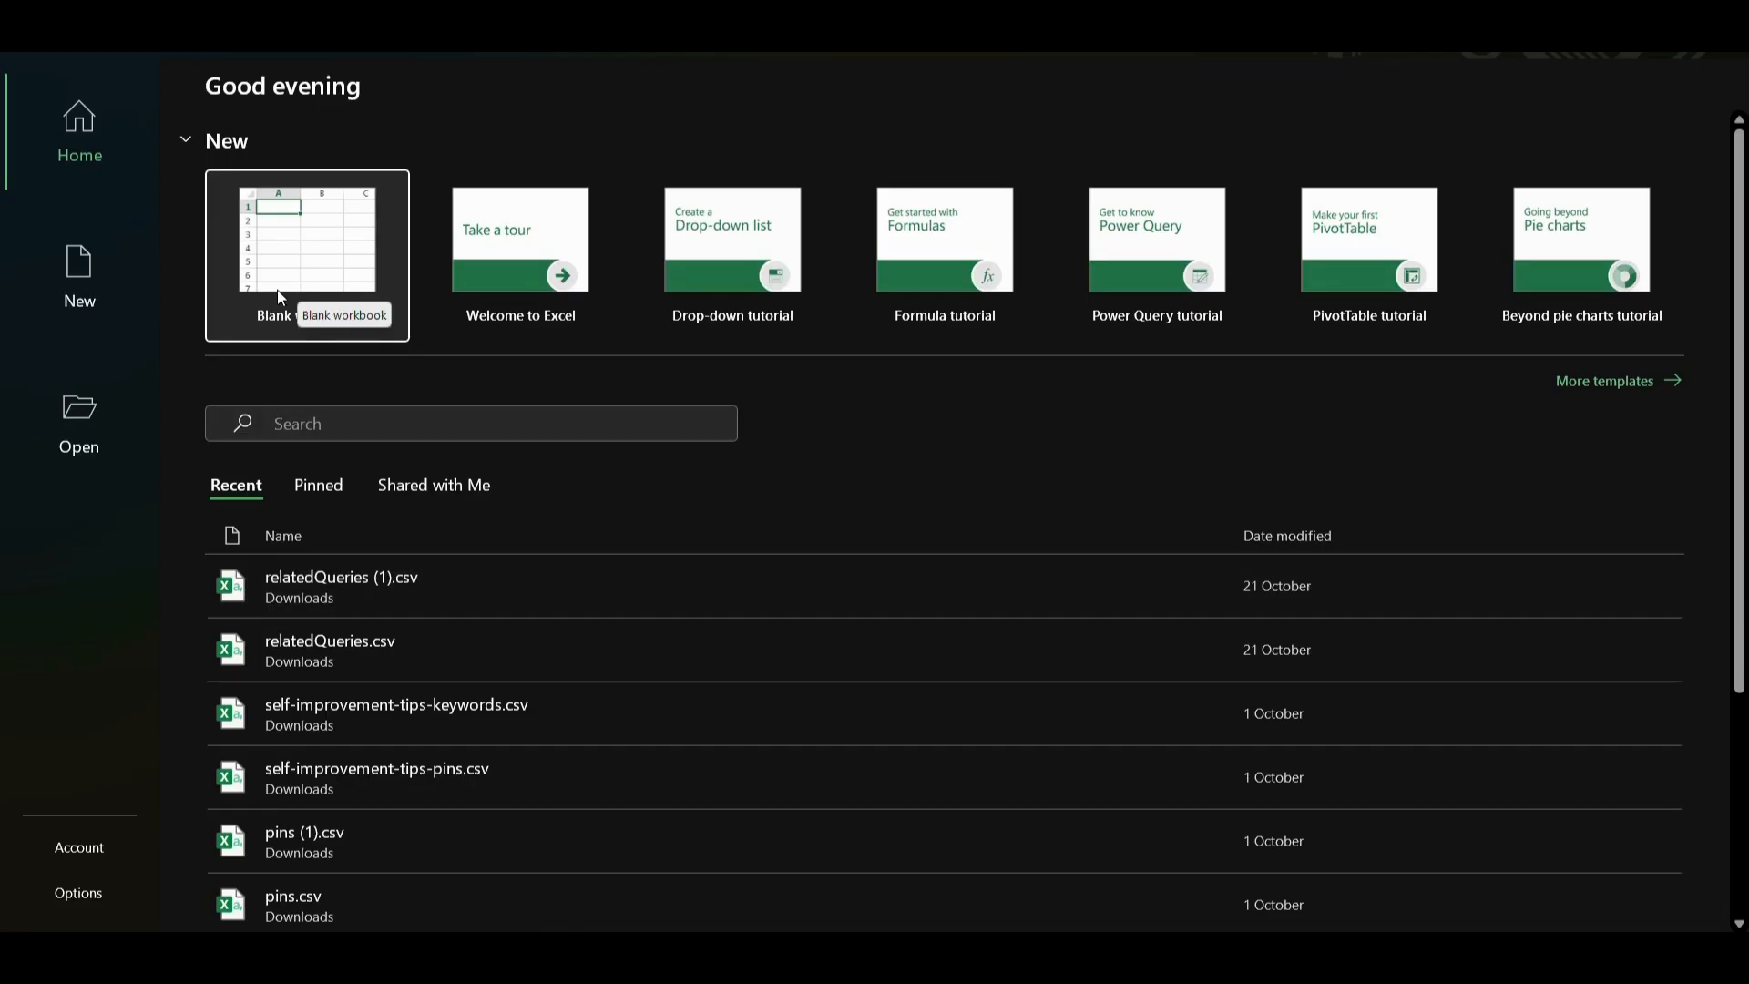
click(317, 286)
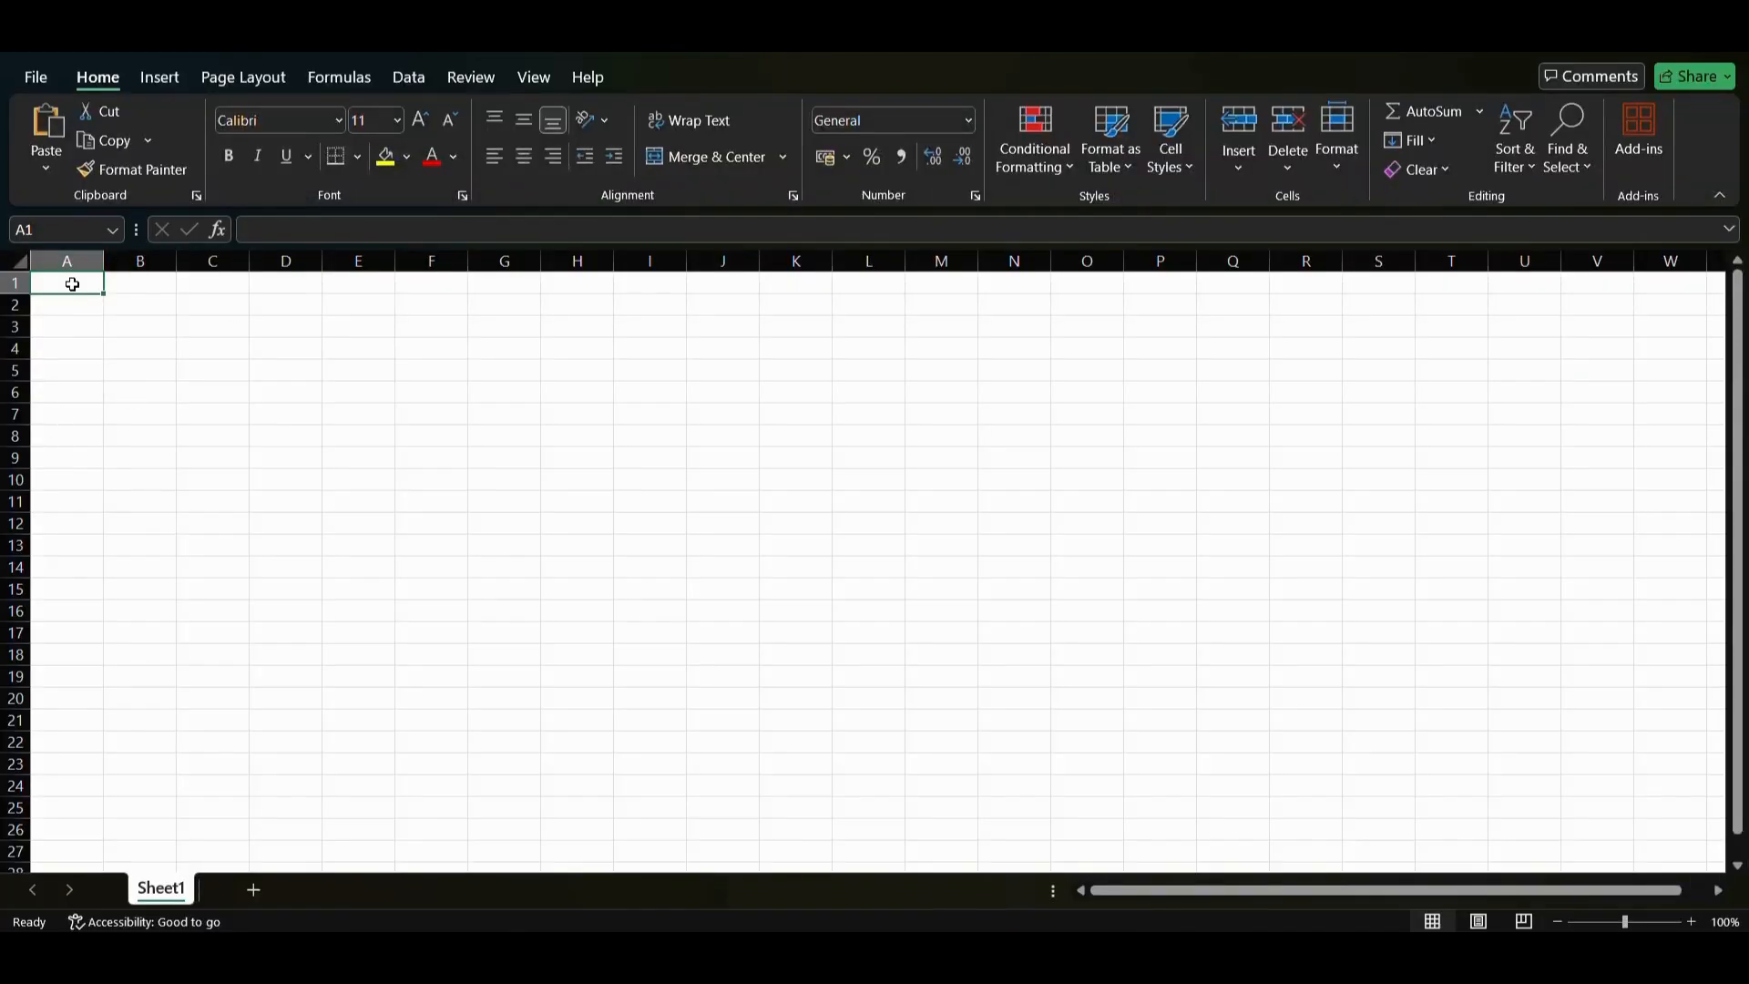
right_click(90, 293)
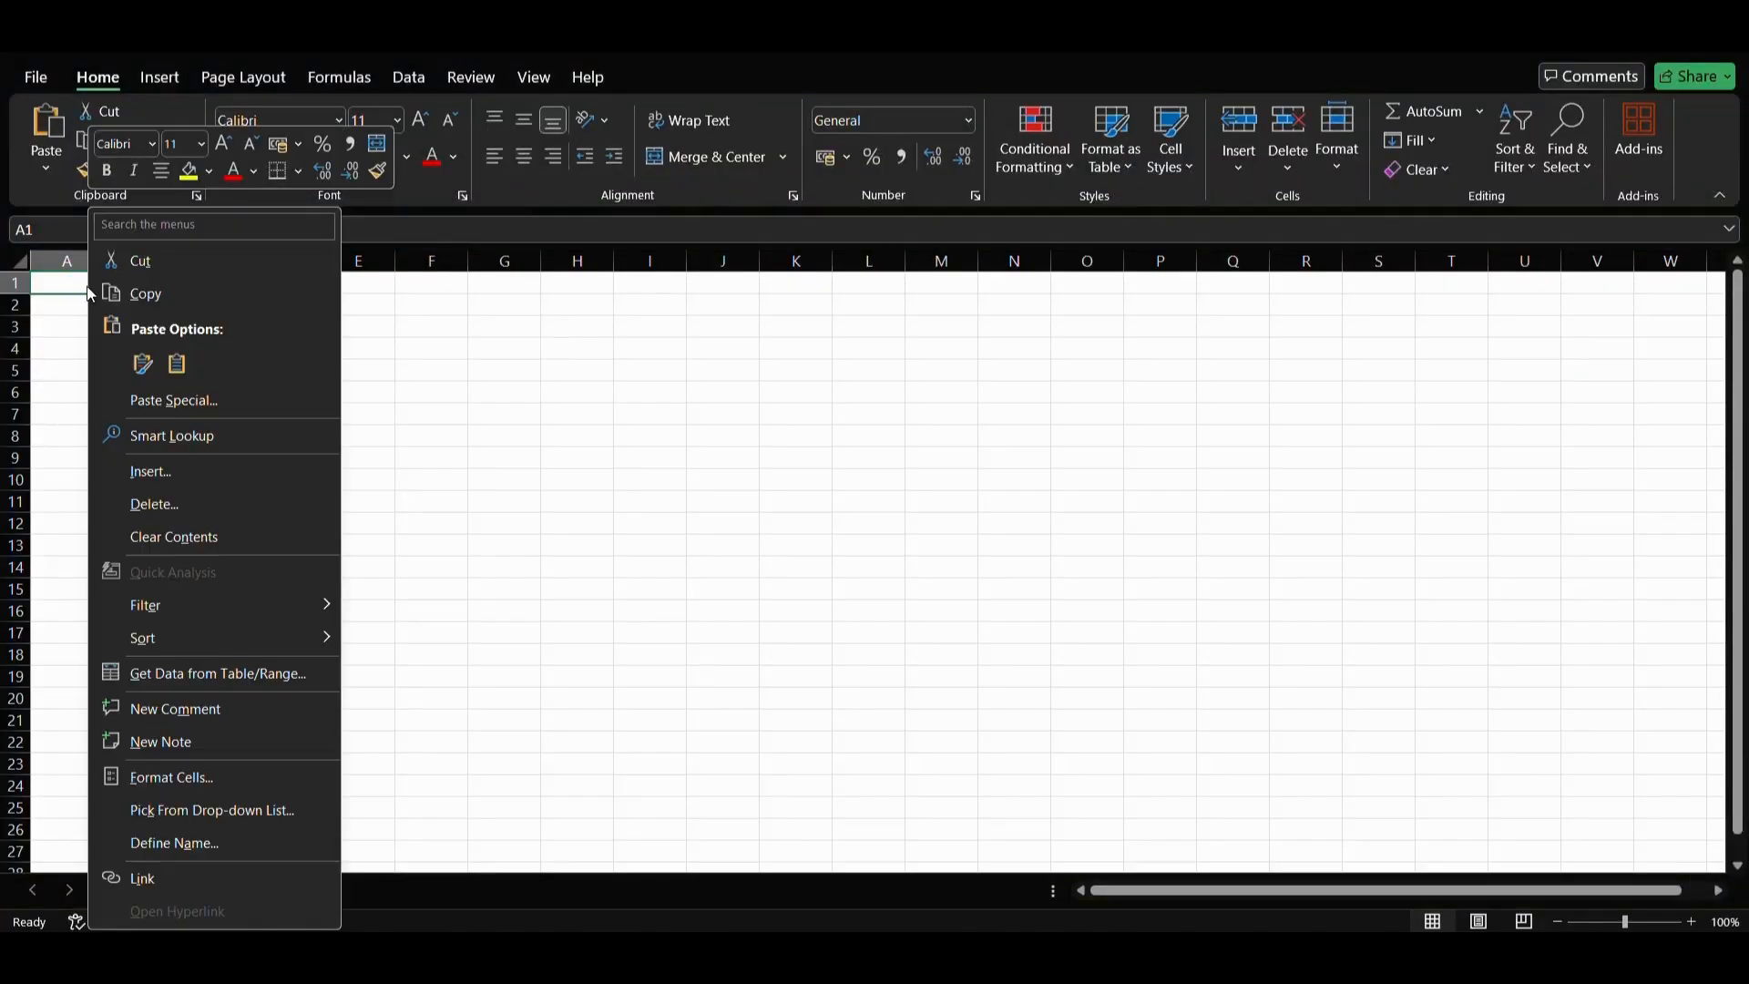
click(177, 366)
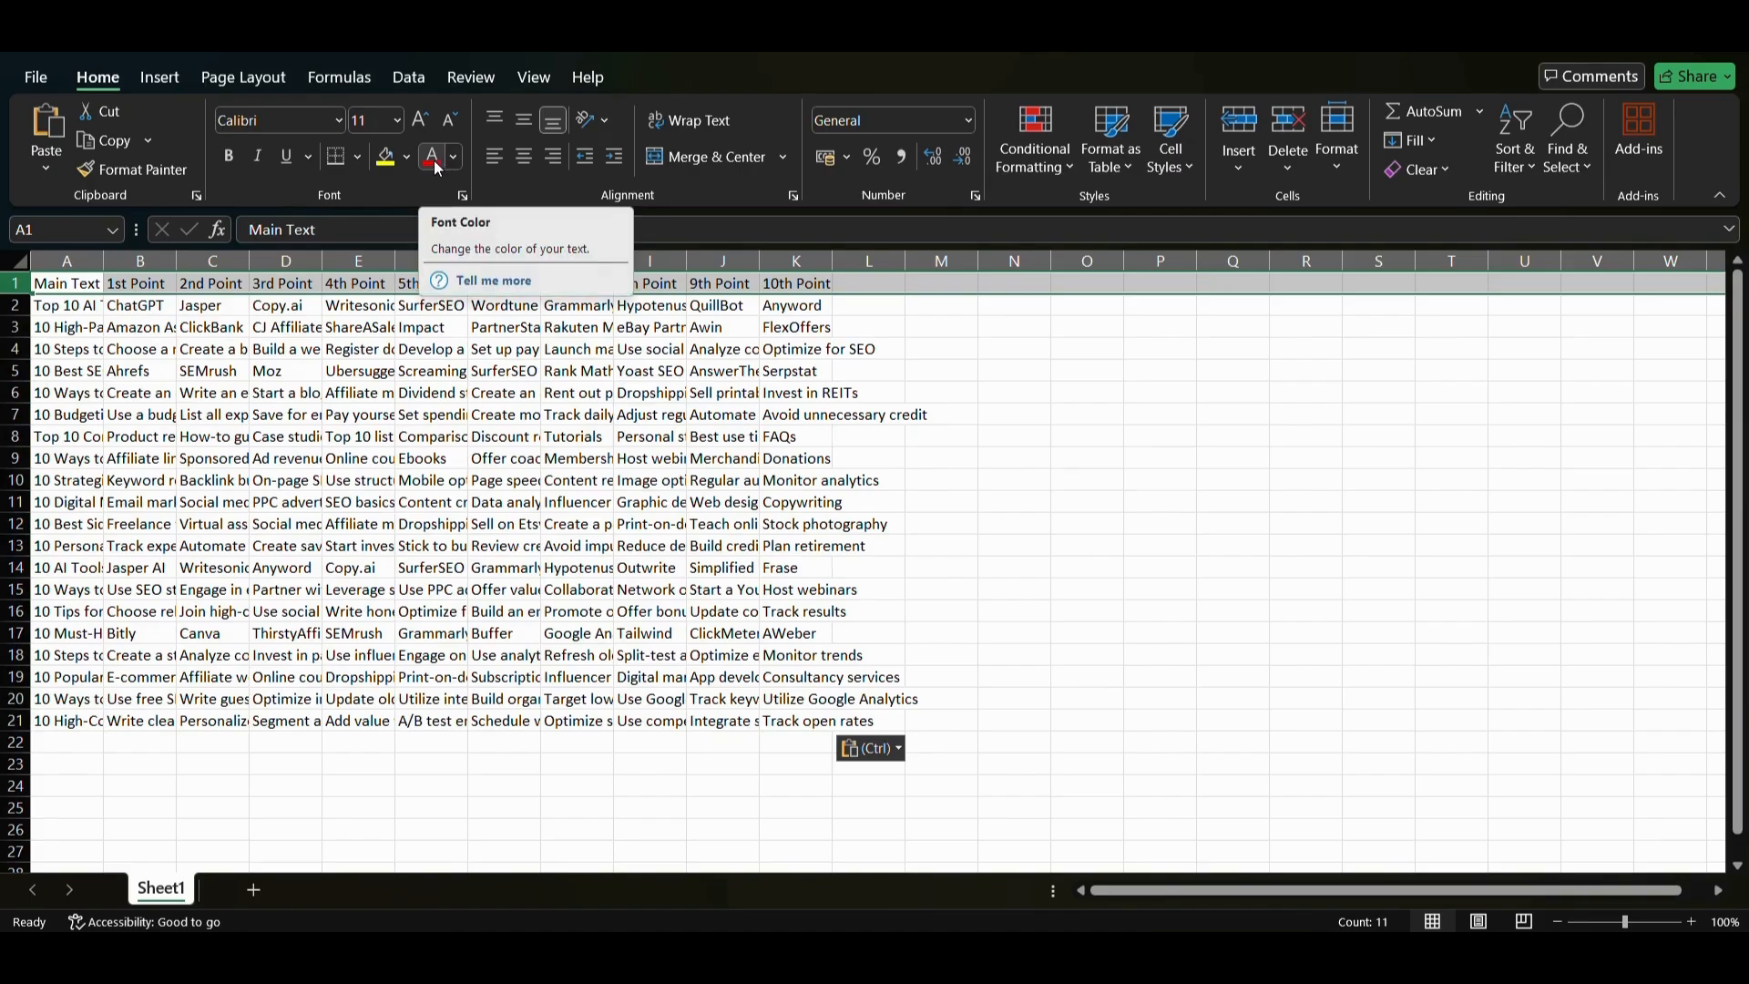
Fill the header row of the pasted table with a green background colour.
click(406, 156)
click(563, 269)
click(1027, 455)
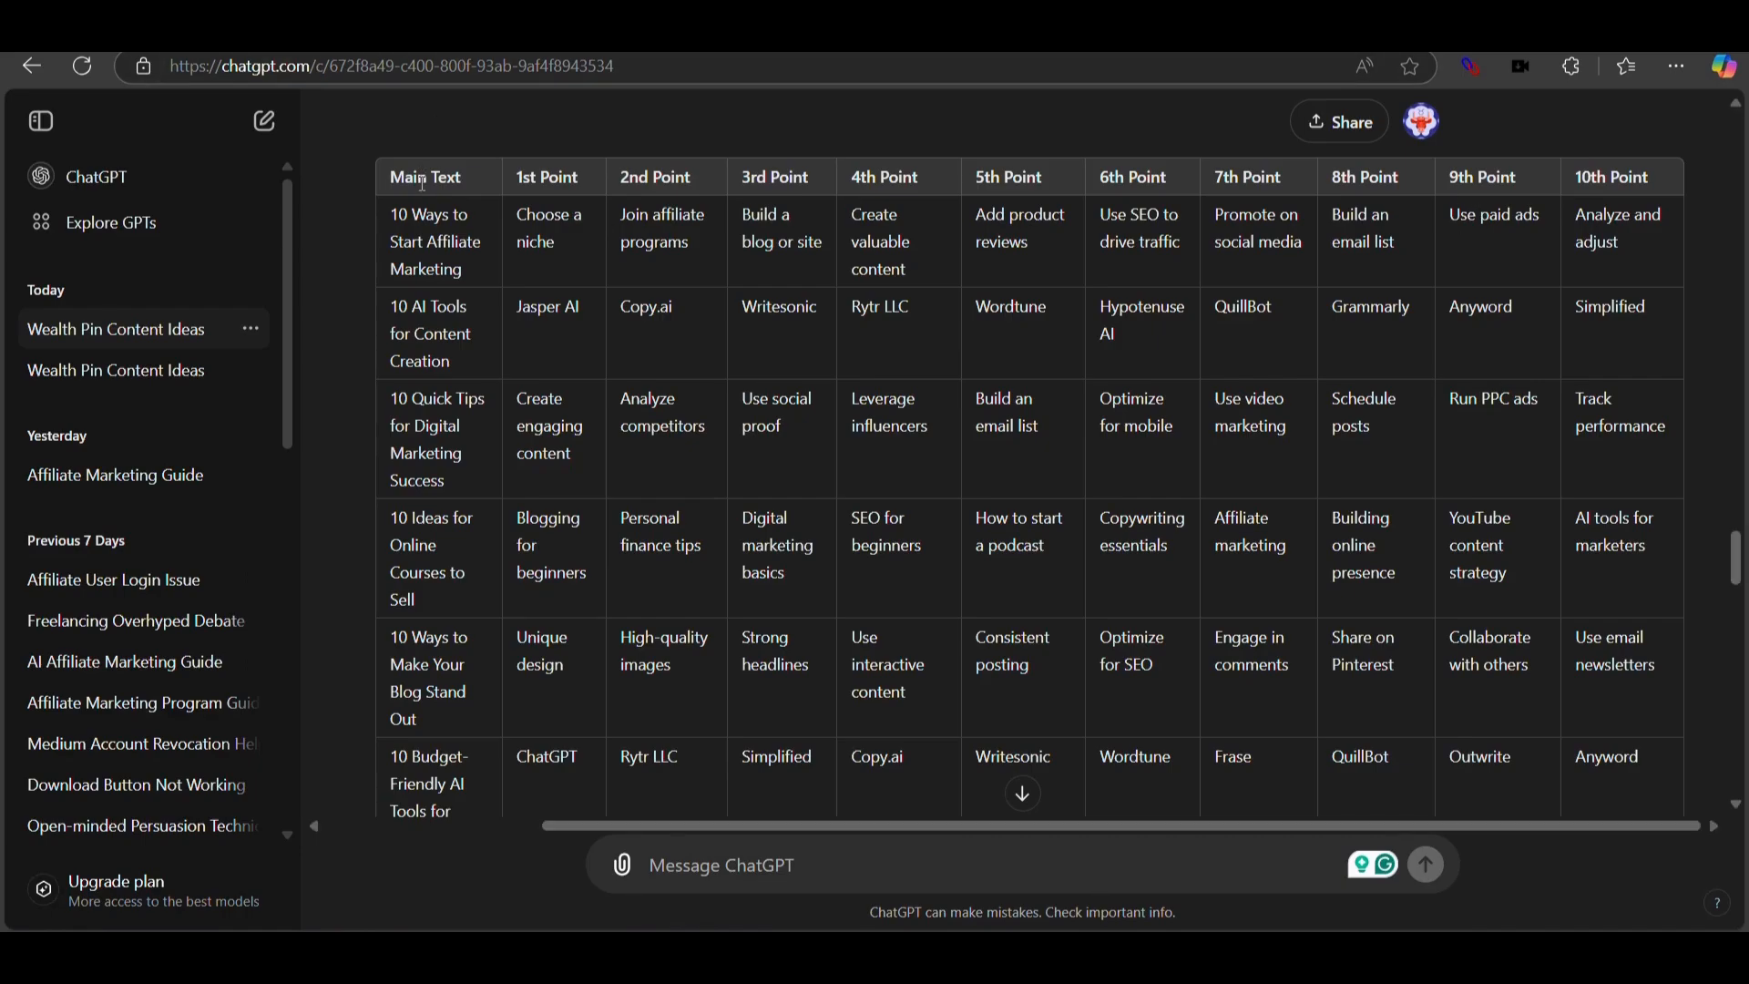
Copy all rows below the header of ChatGPT's additional 30-idea table and paste them into the Excel sheet starting at cell A22.
drag(396, 218, 1668, 617)
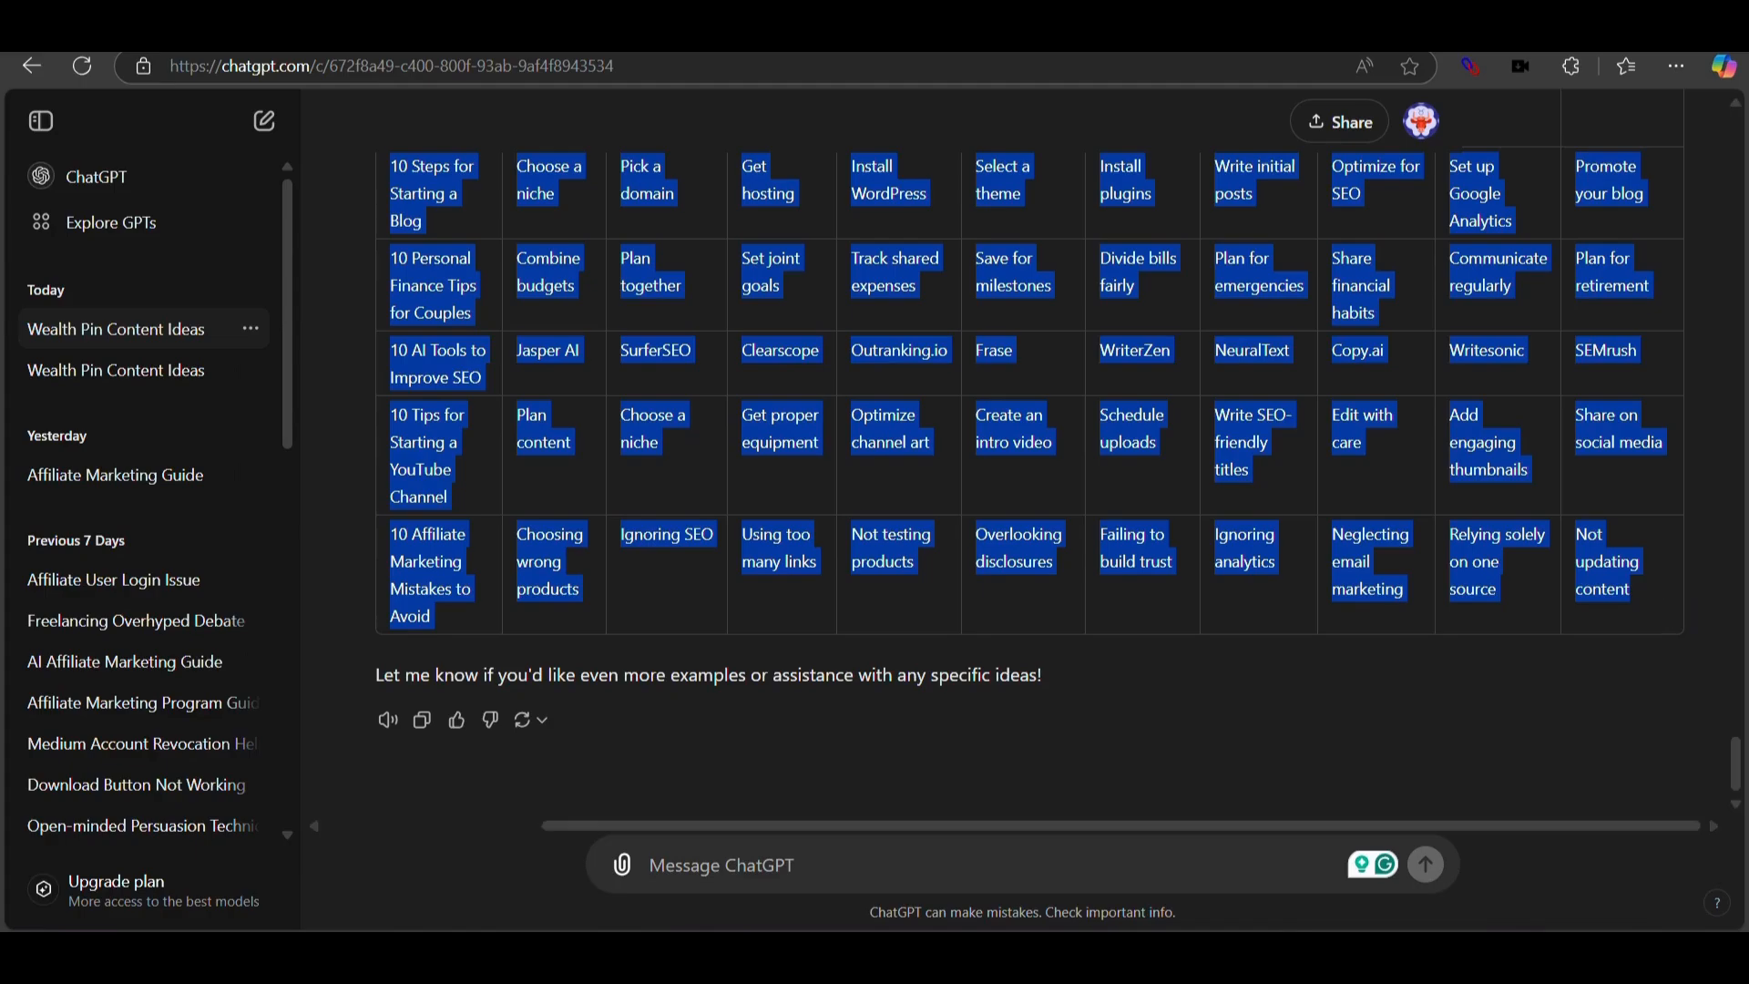
key(alt+Tab)
click(48, 394)
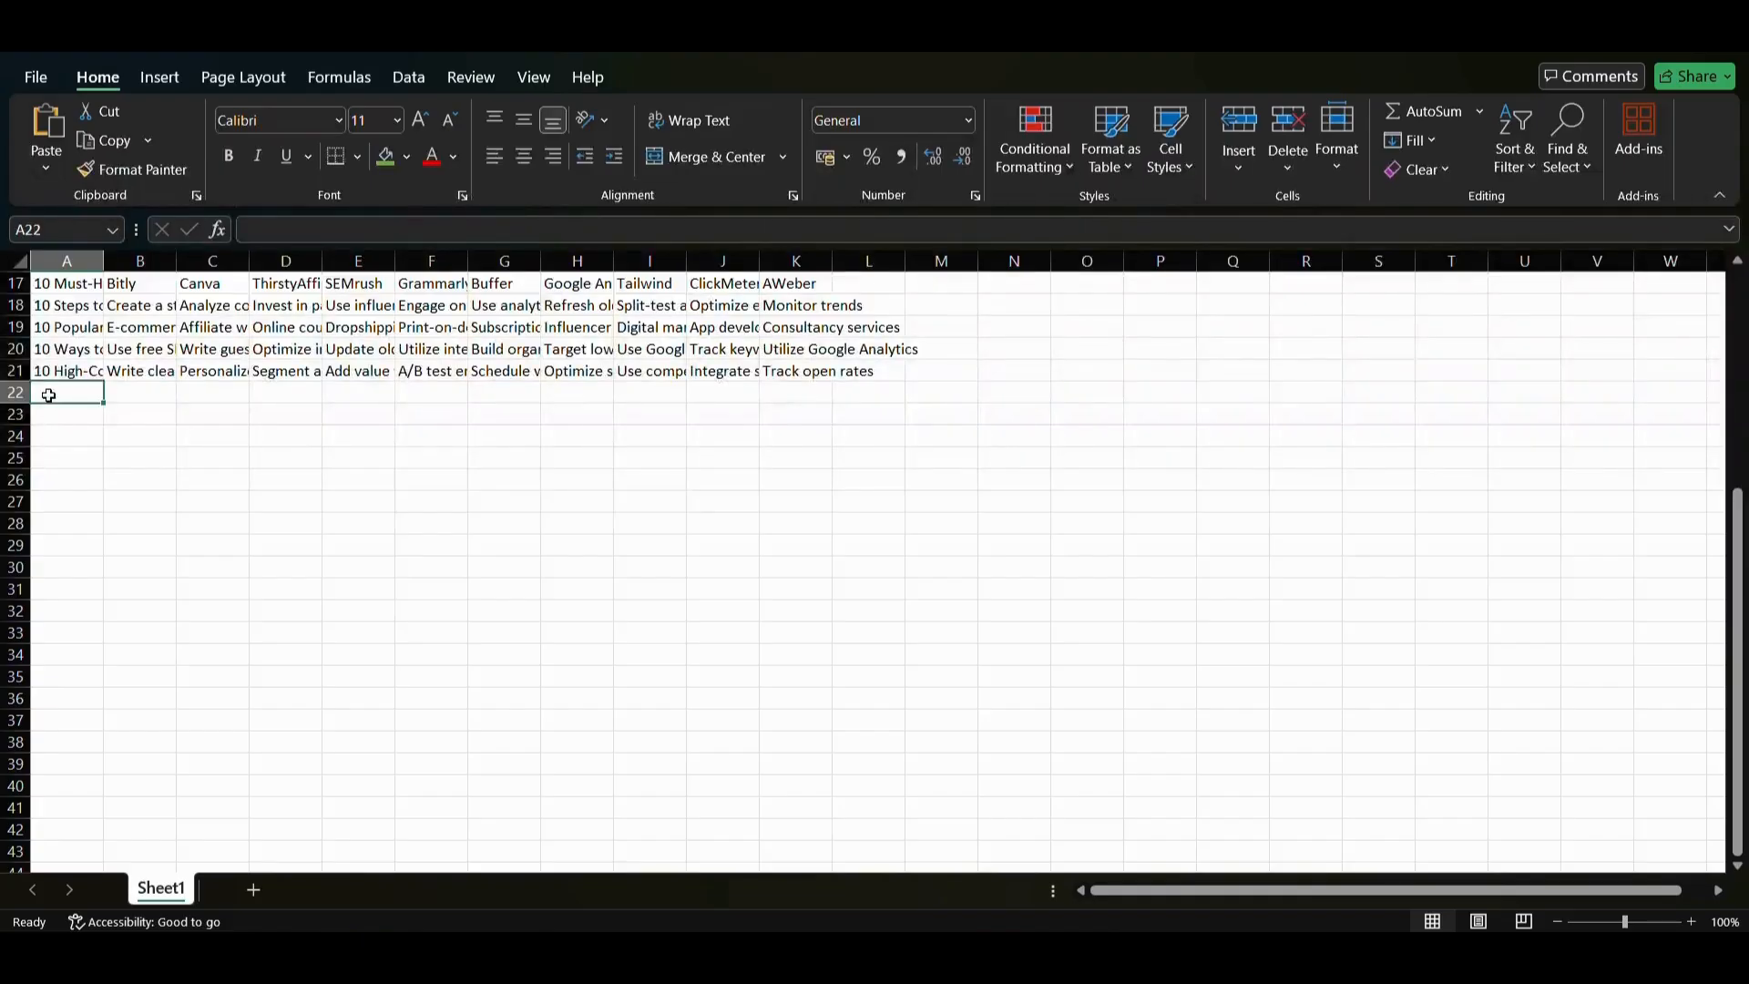
right_click(48, 394)
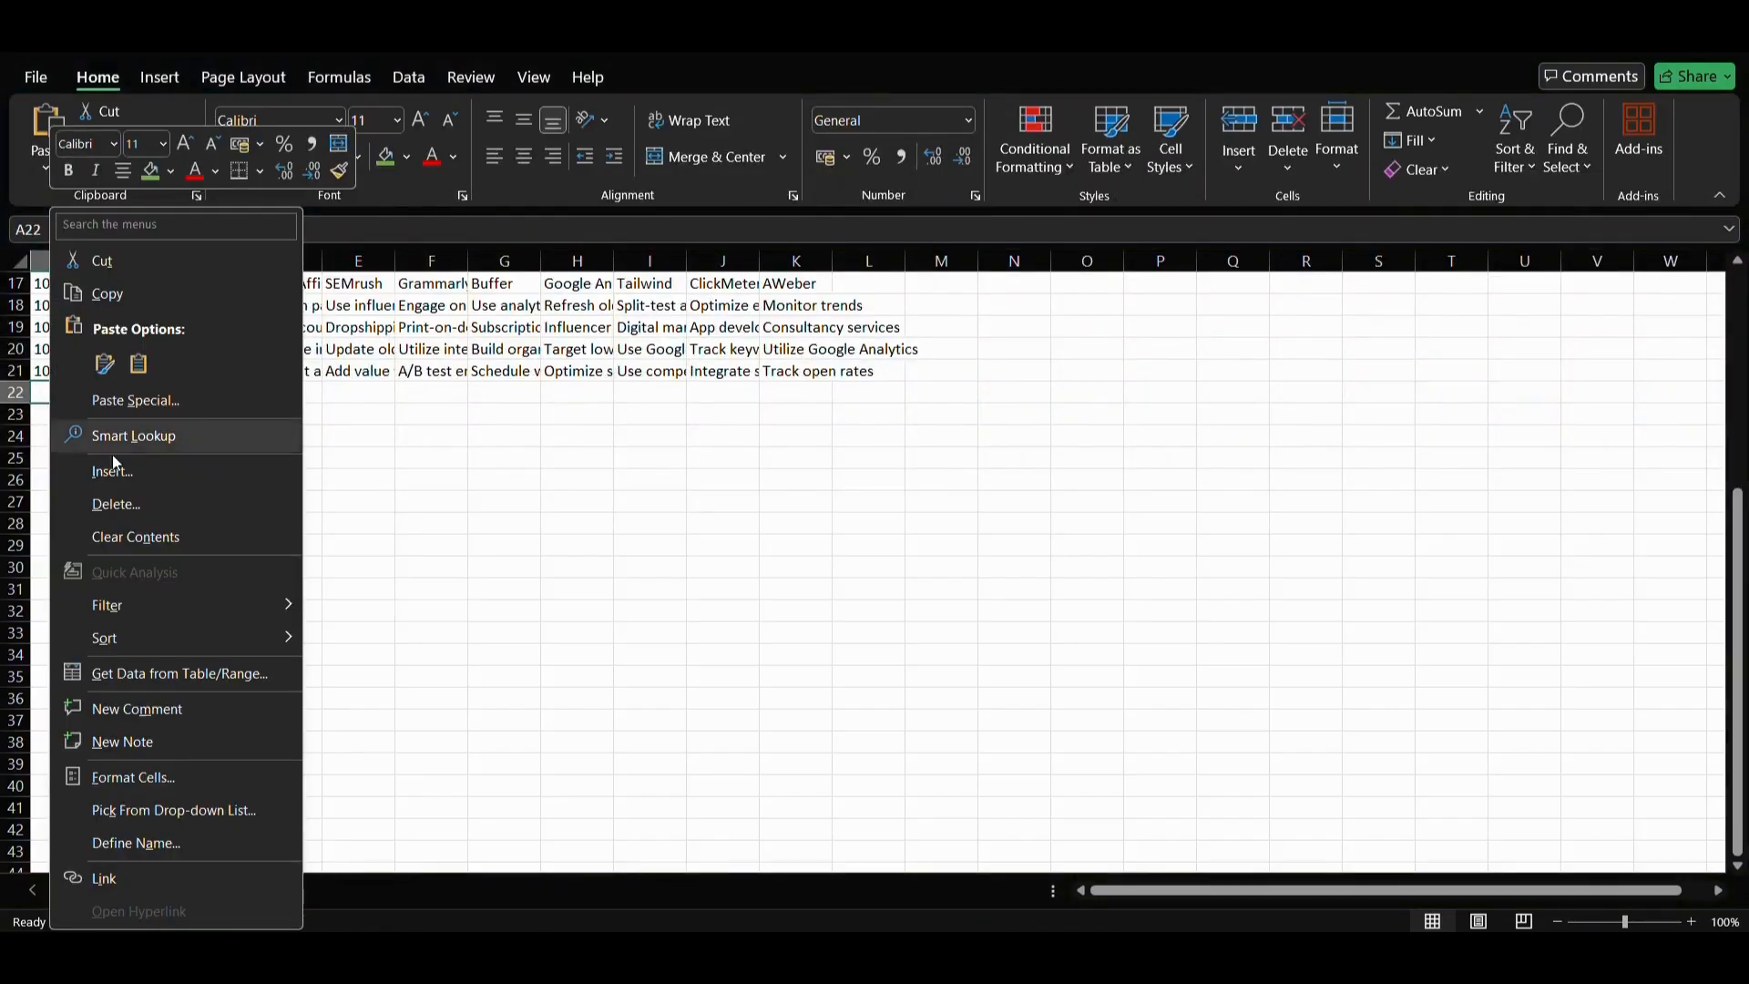
click(138, 363)
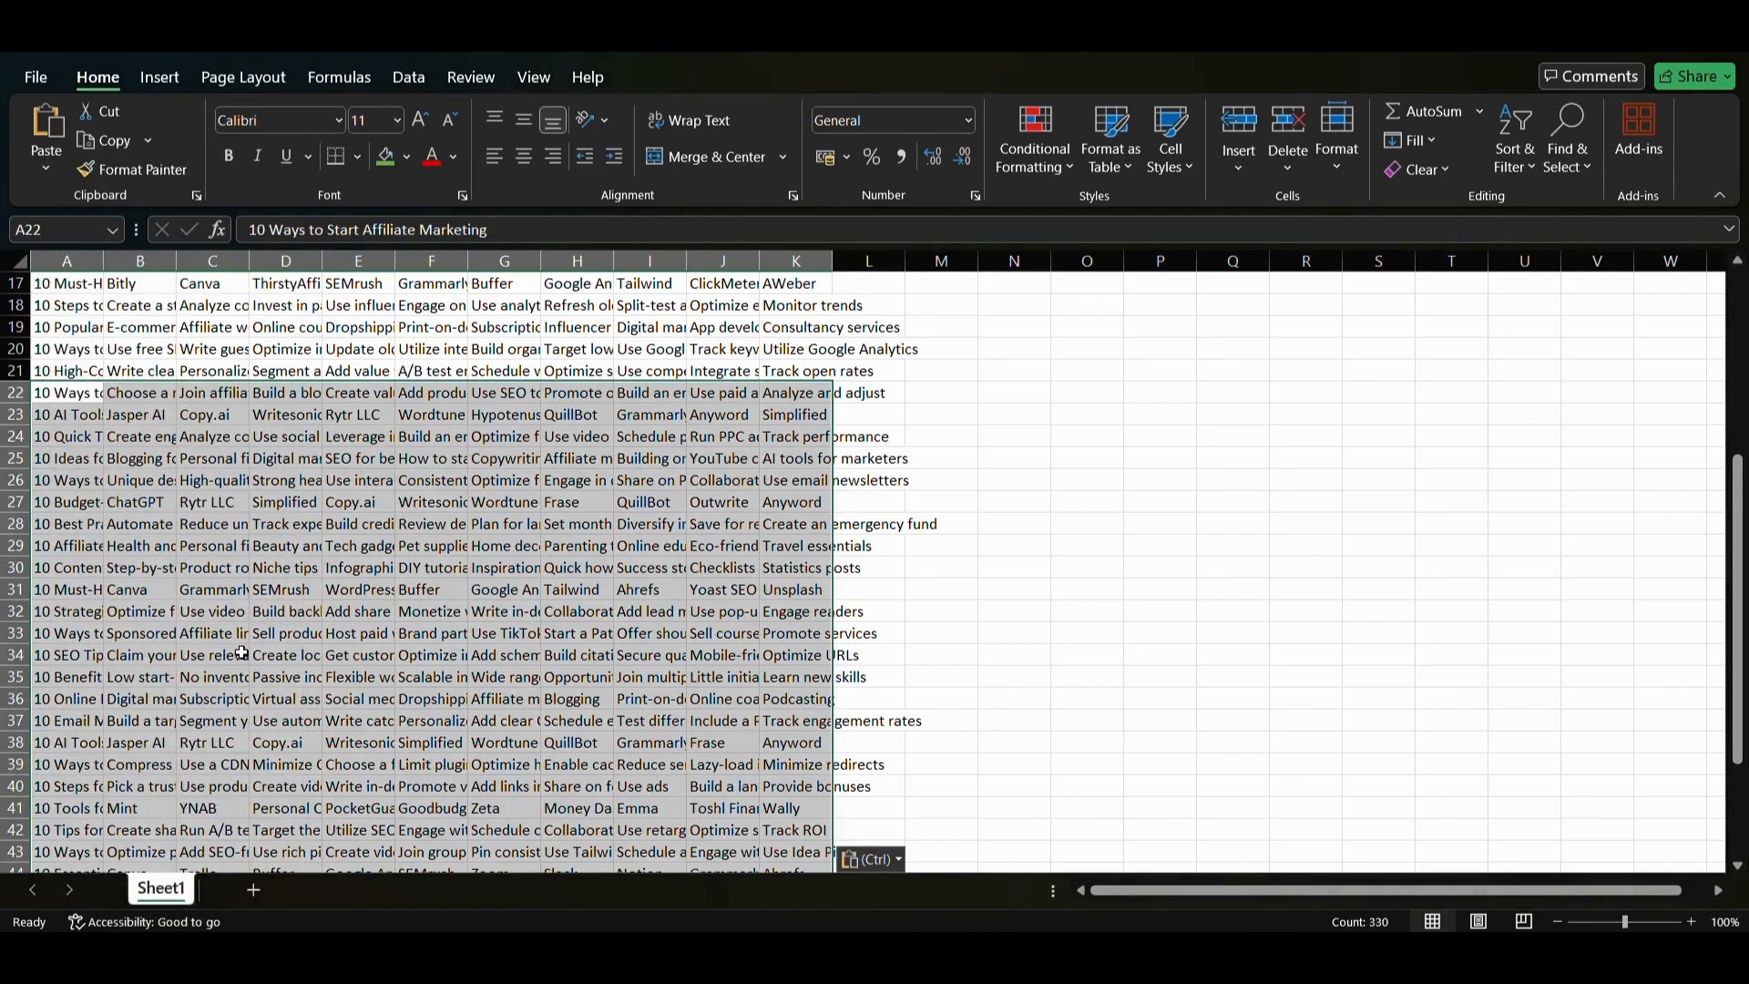
scroll(558, 734, down, 12)
click(557, 734)
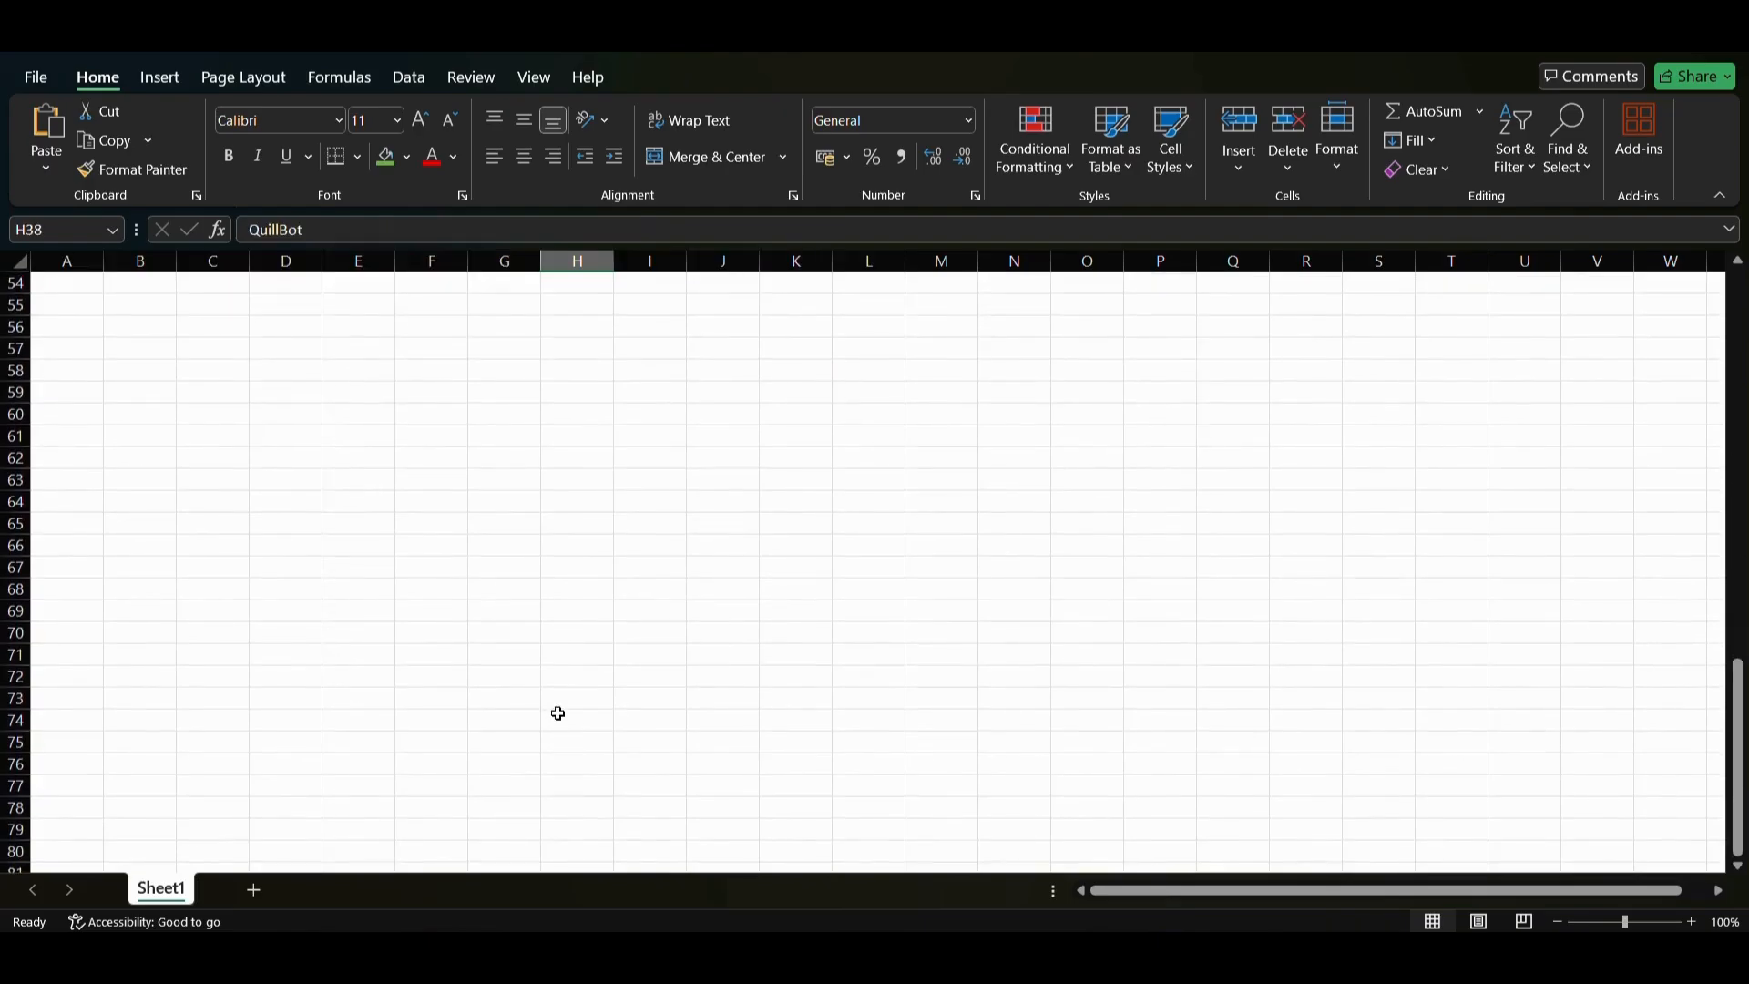
Save the pin content workbook to the Downloads folder as Book1.csv in CSV (Comma delimited) format.
scroll(546, 635, up, 6)
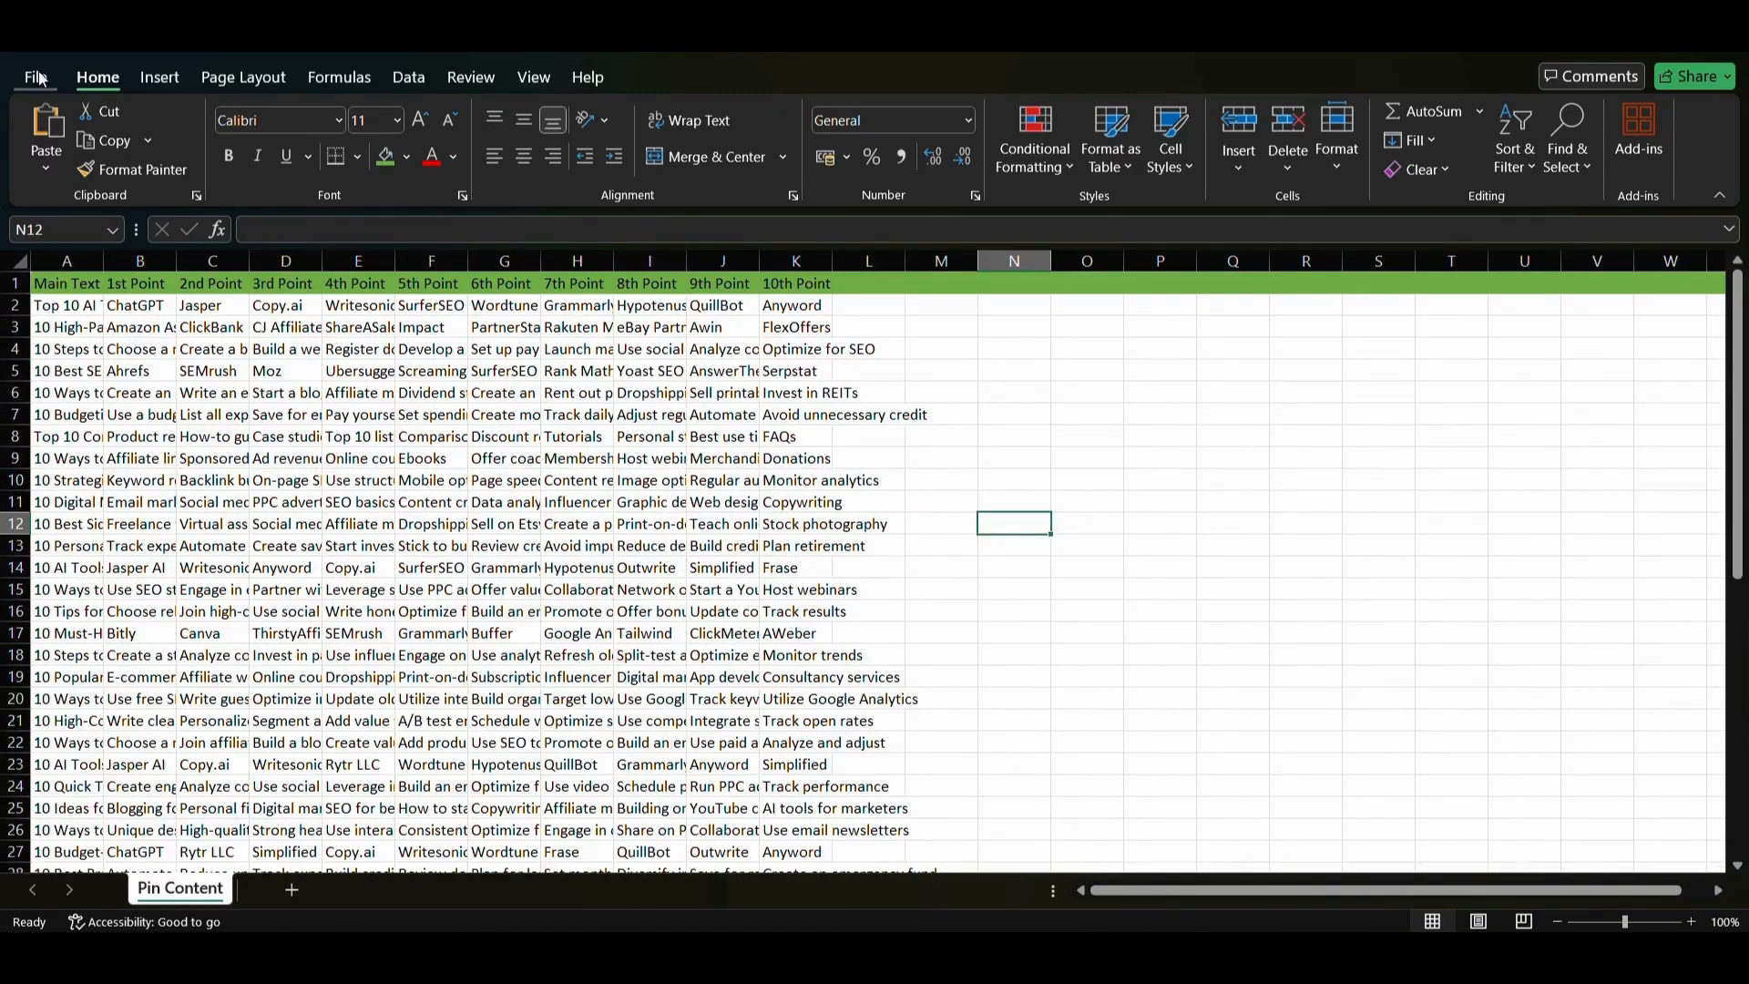
click(36, 77)
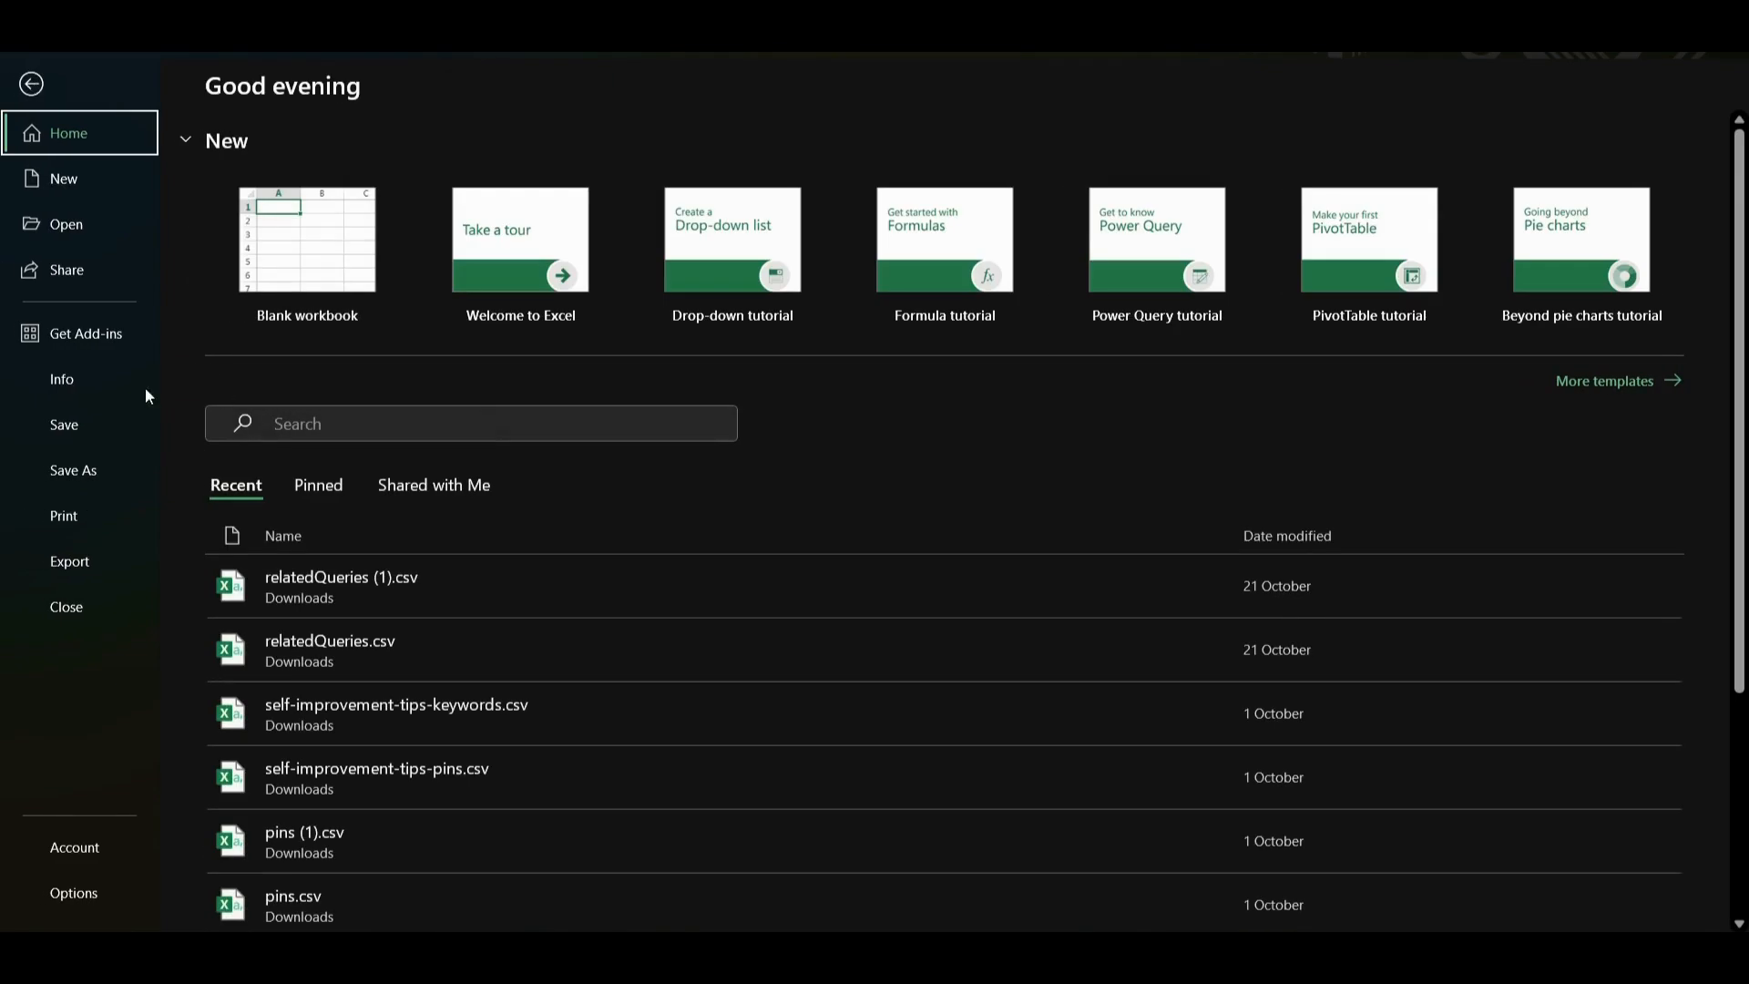
click(69, 465)
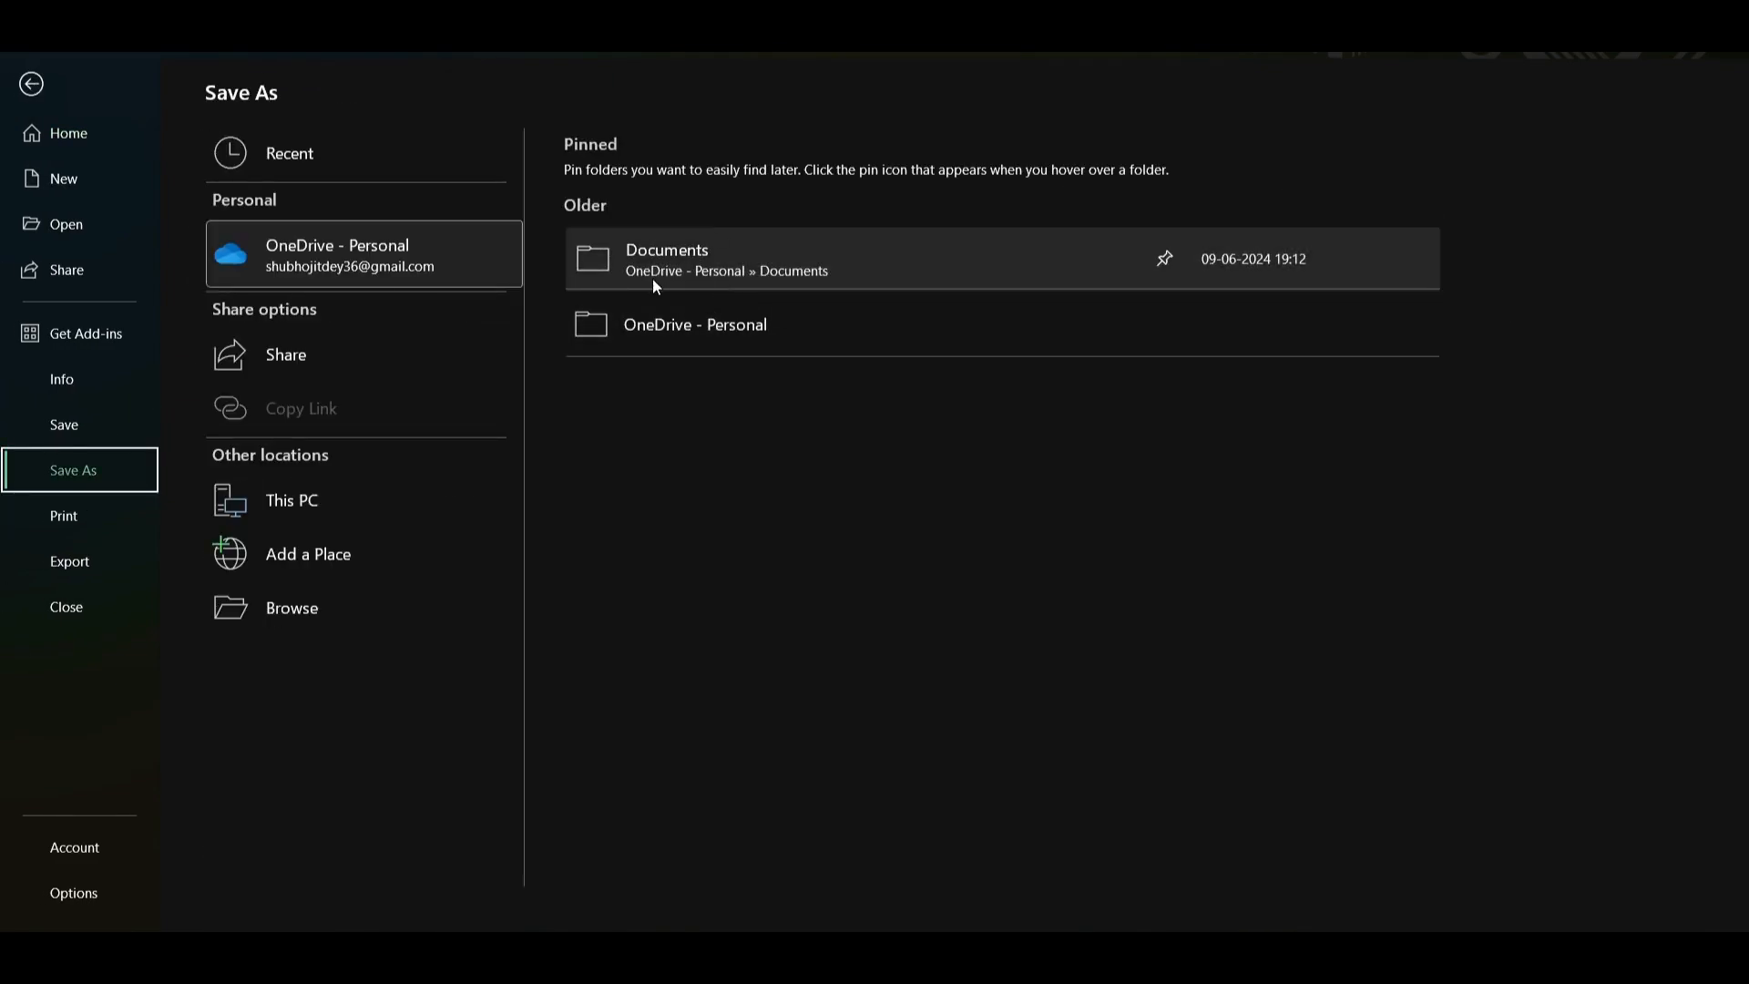
click(348, 499)
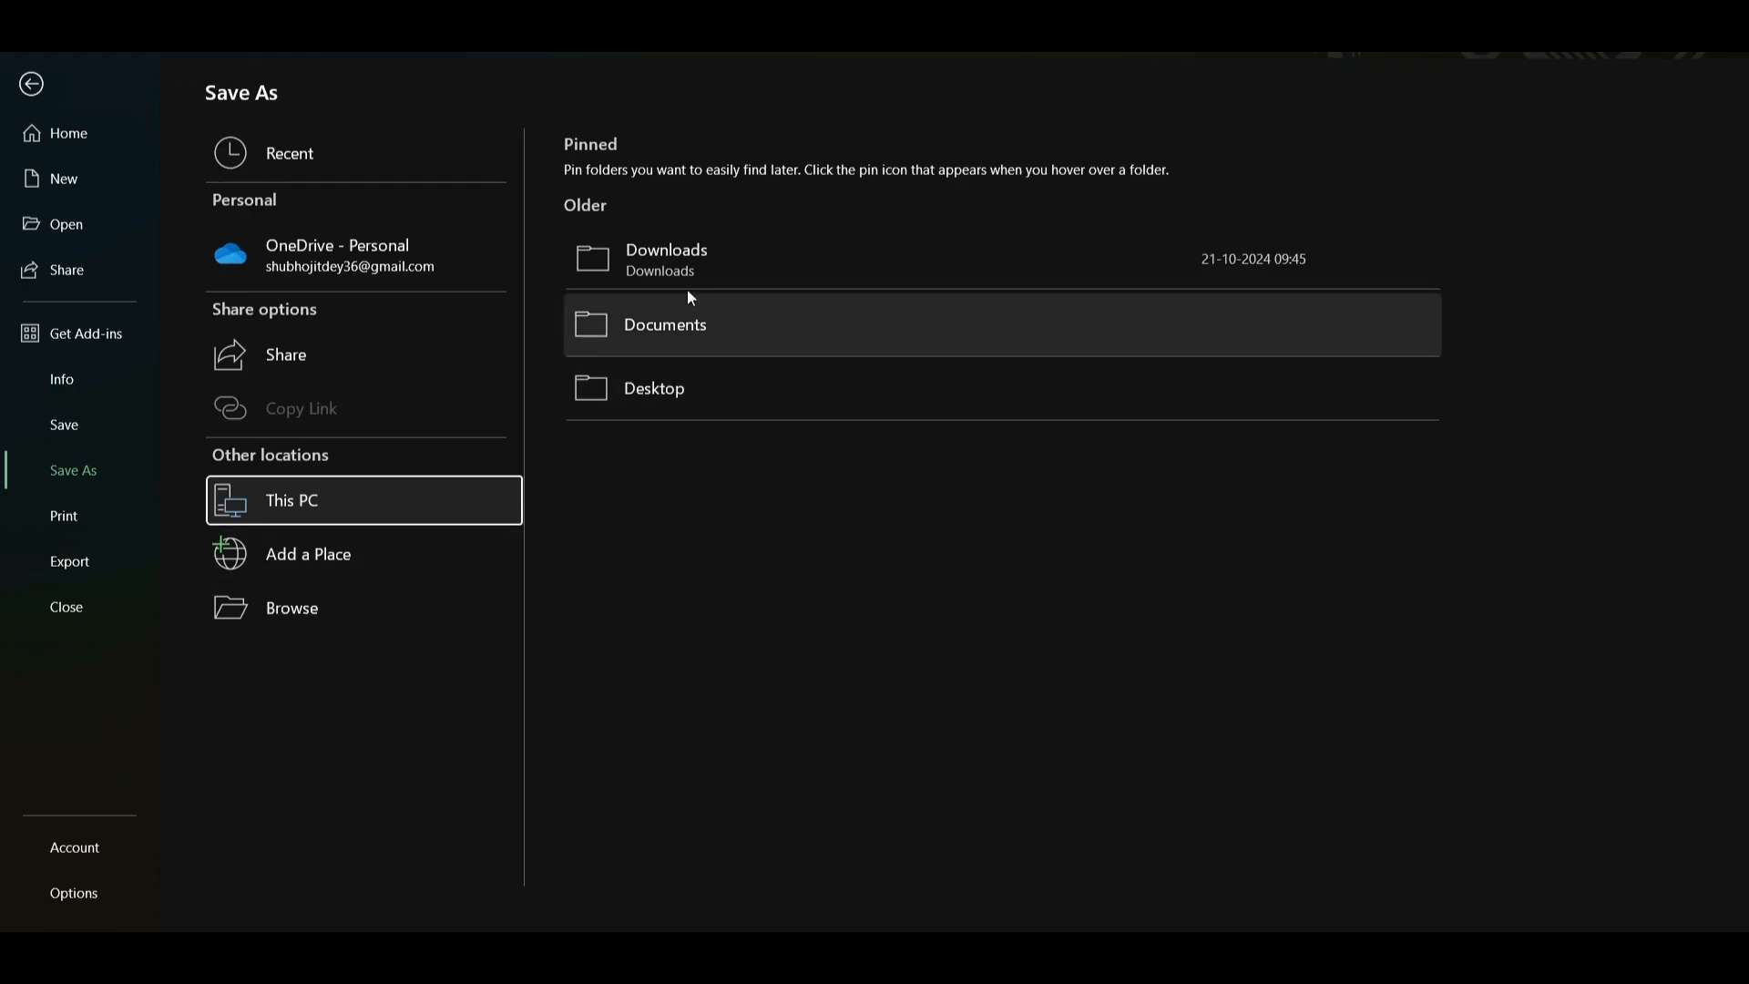
click(681, 258)
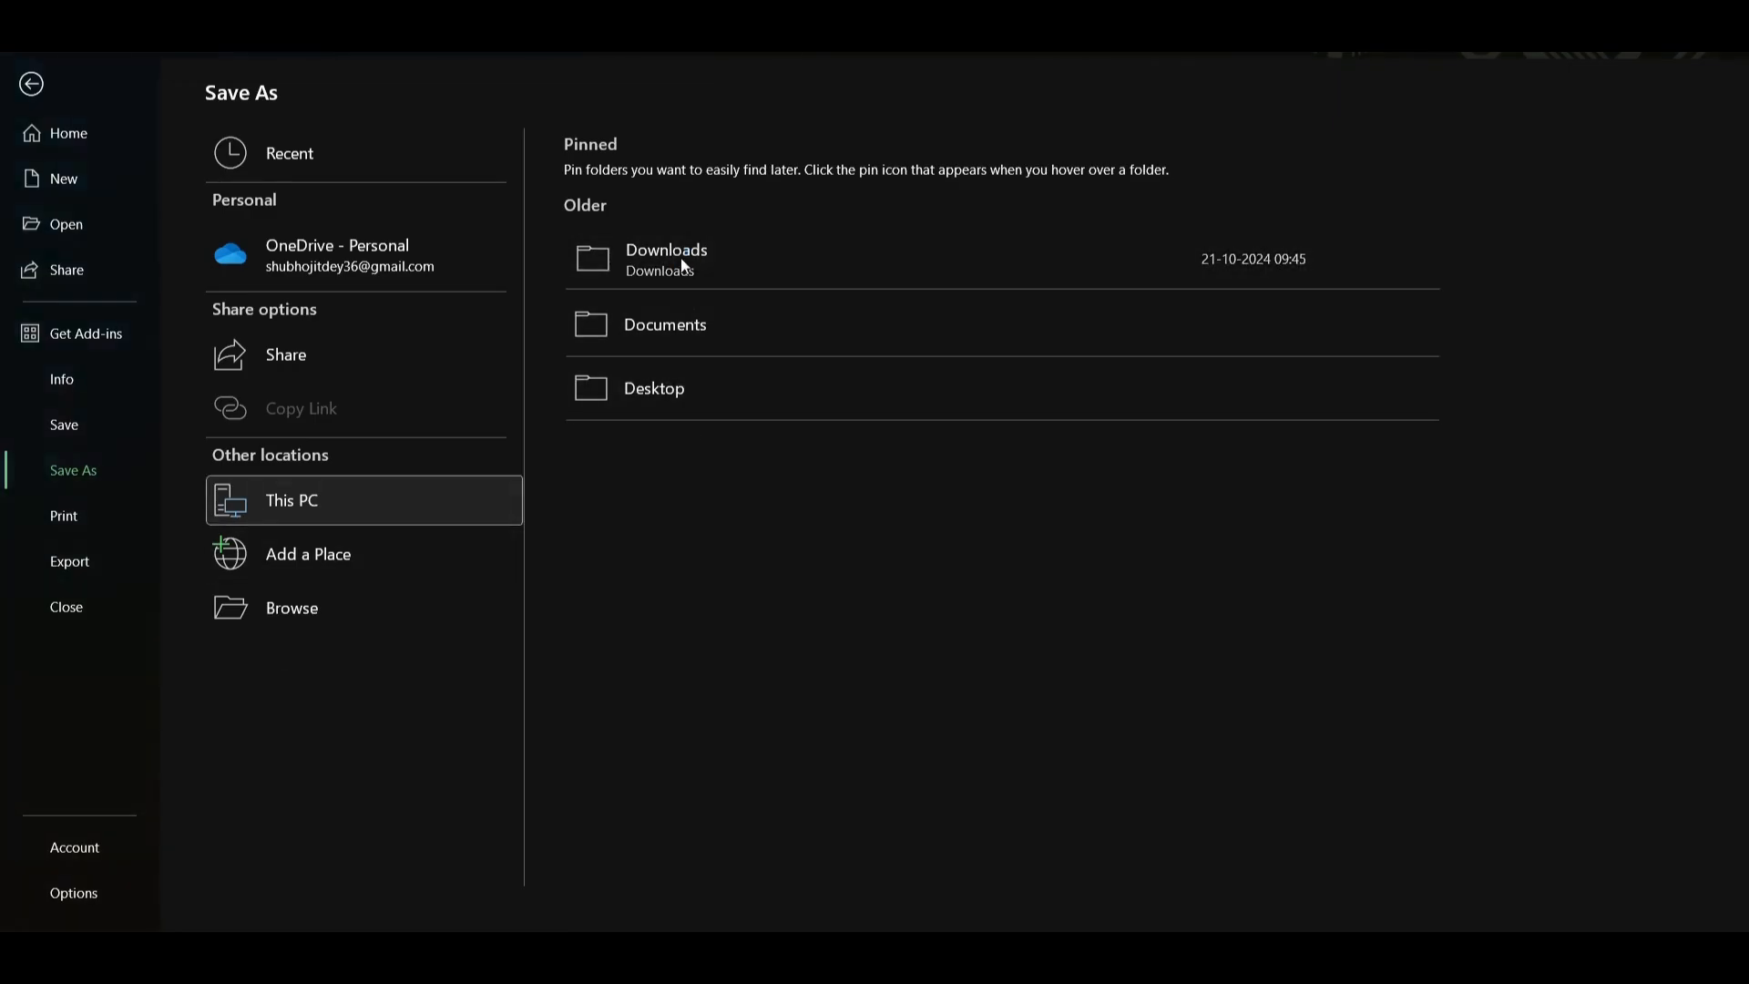
click(360, 415)
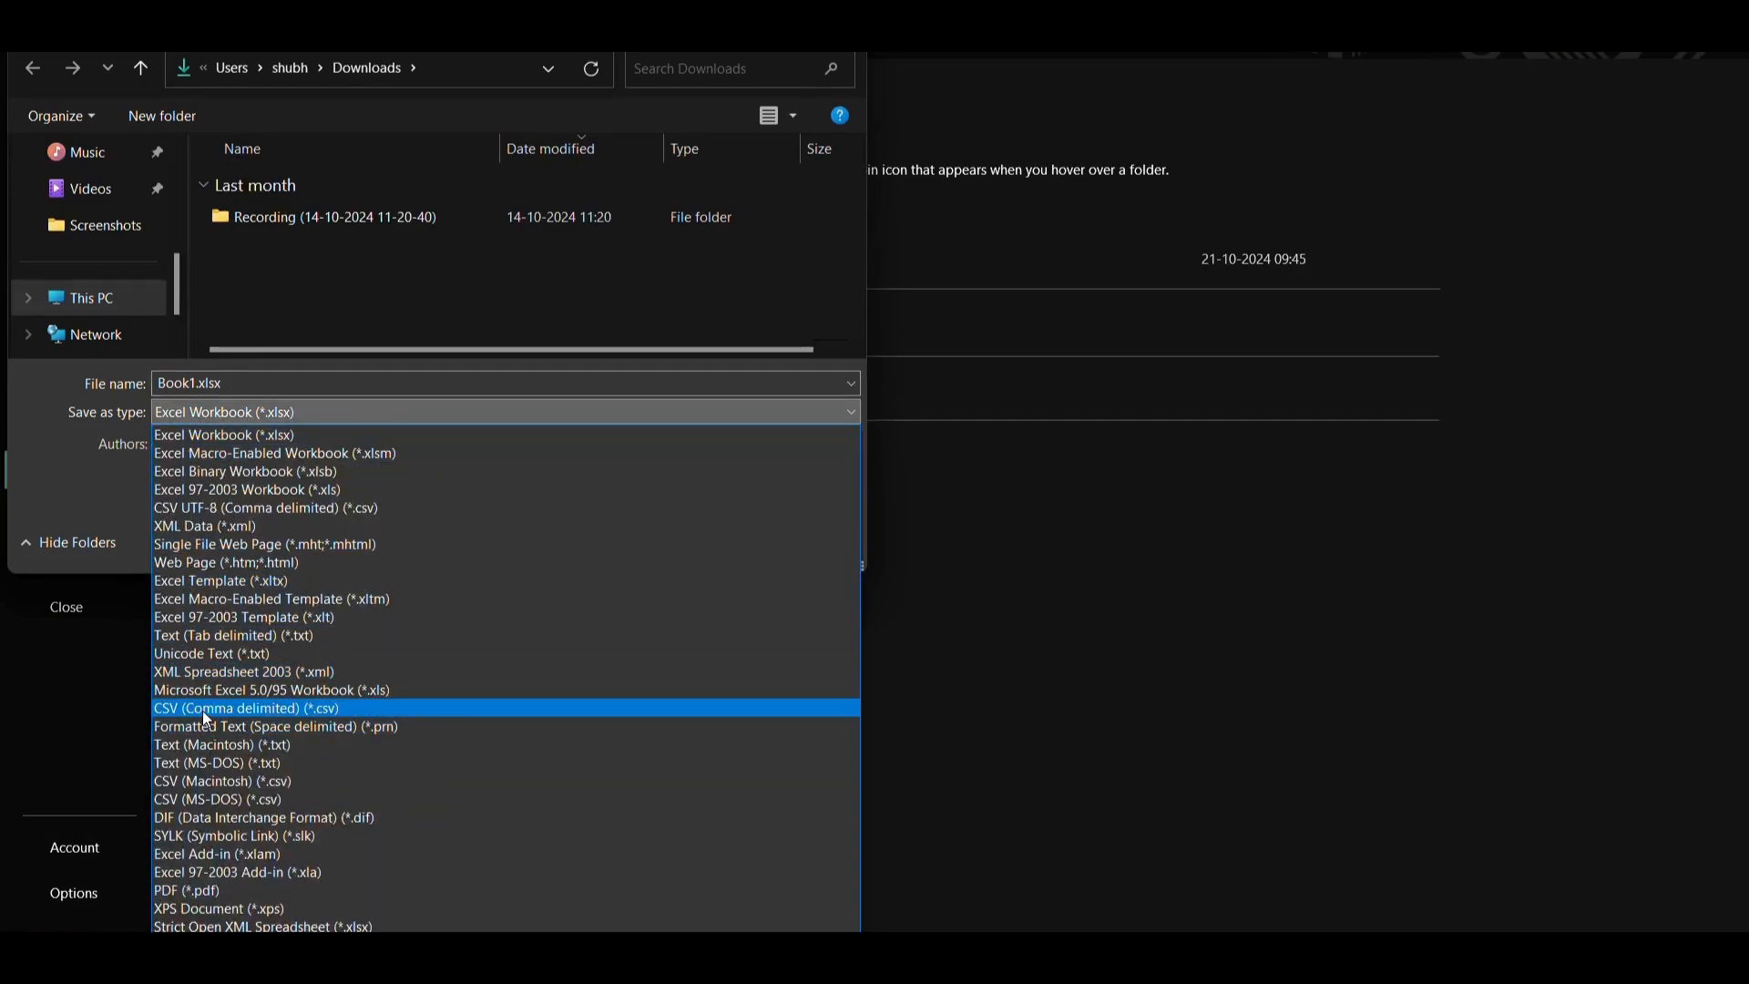
click(252, 709)
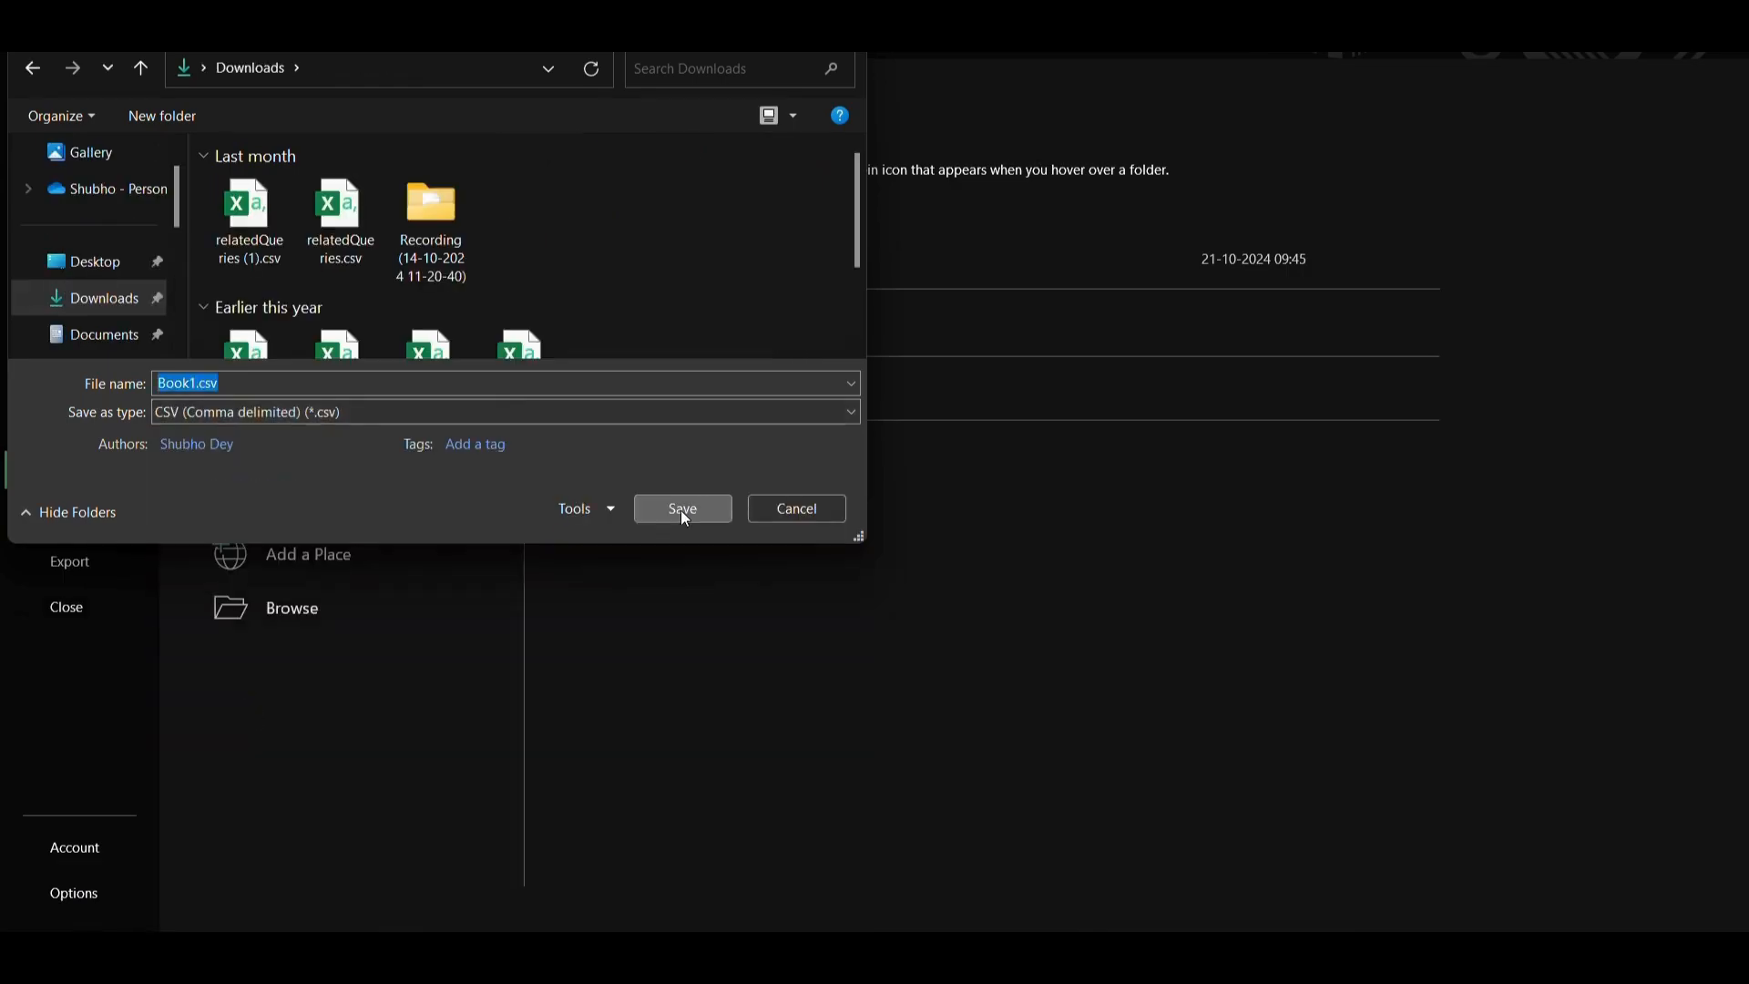
click(680, 510)
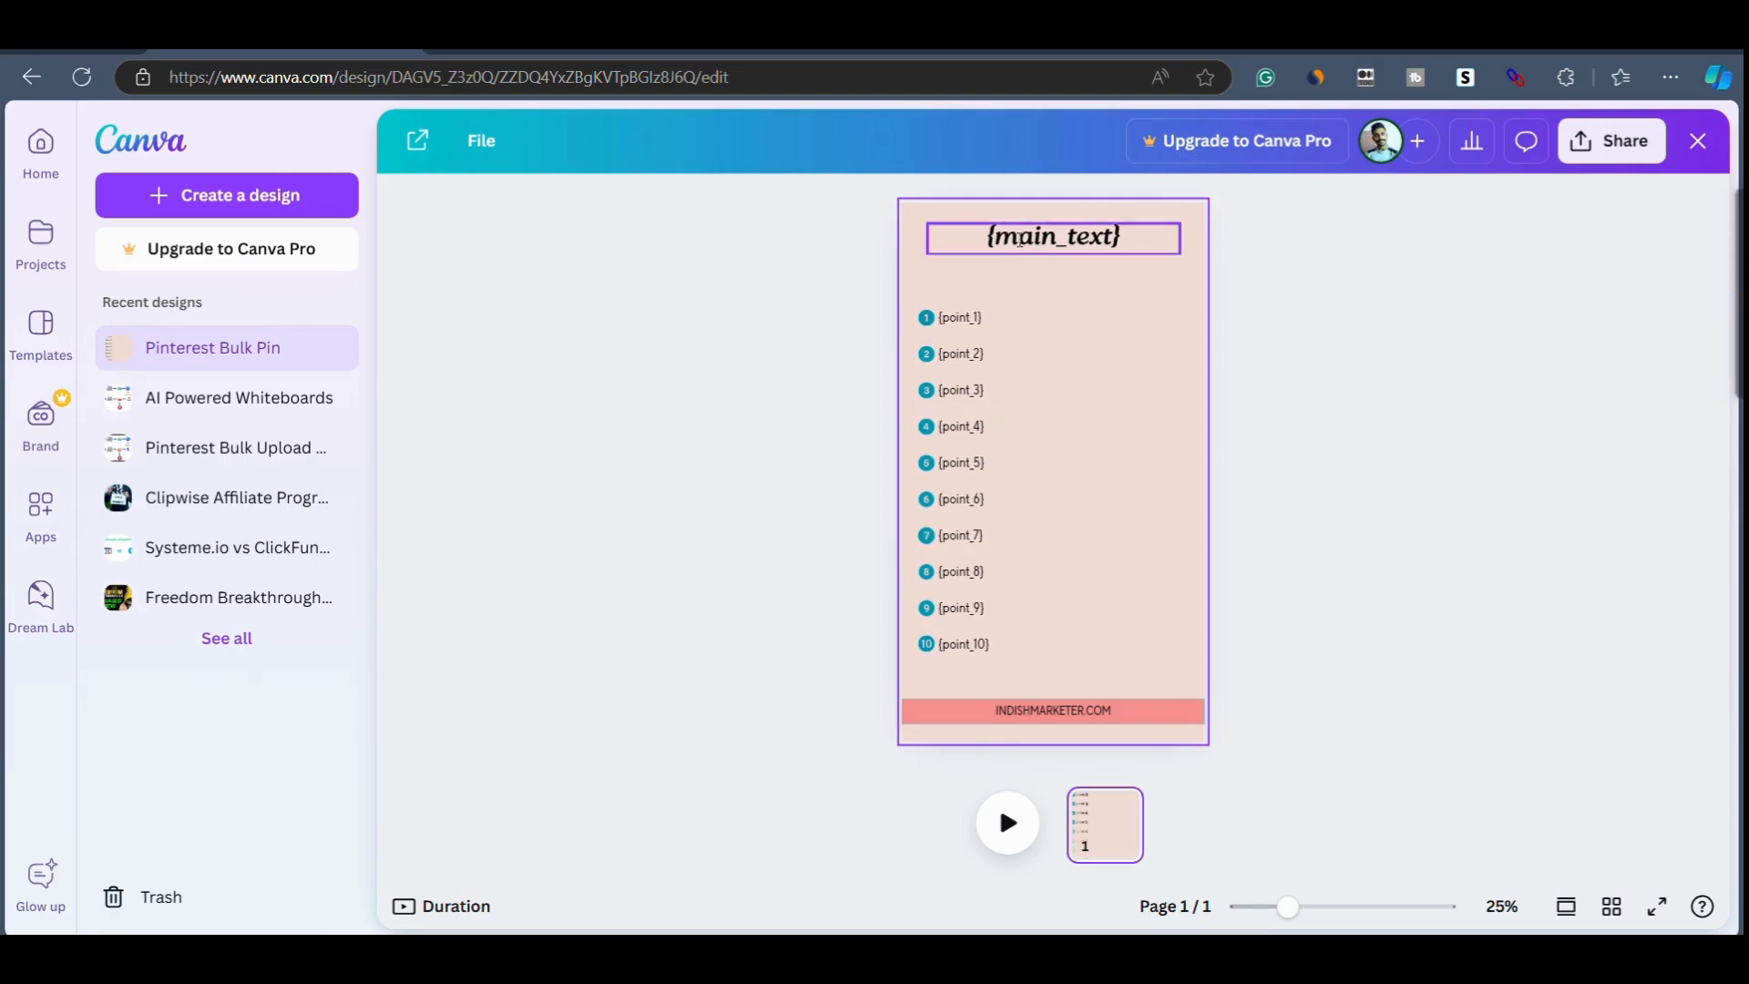
Switch to the Pinterest Bulk Pin design in Canva and compare its {main_text} placeholder with the Main Text column of ChatGPT's table.
click(1020, 244)
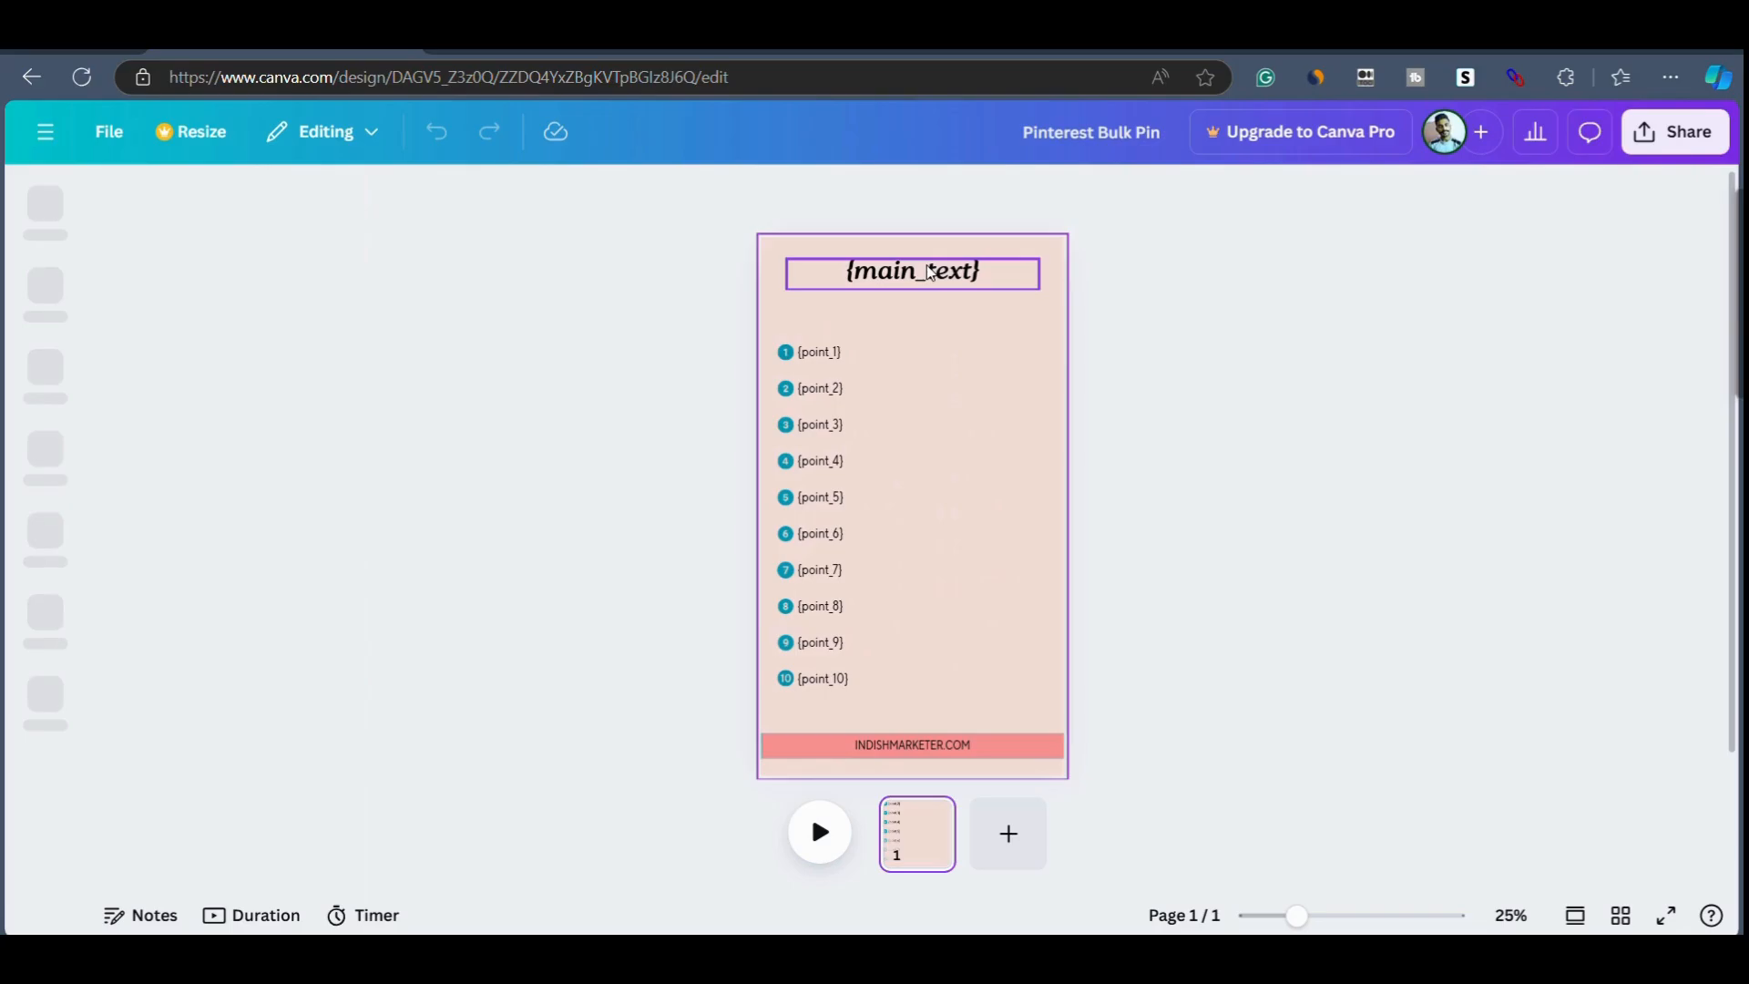
key(ctrl+Tab)
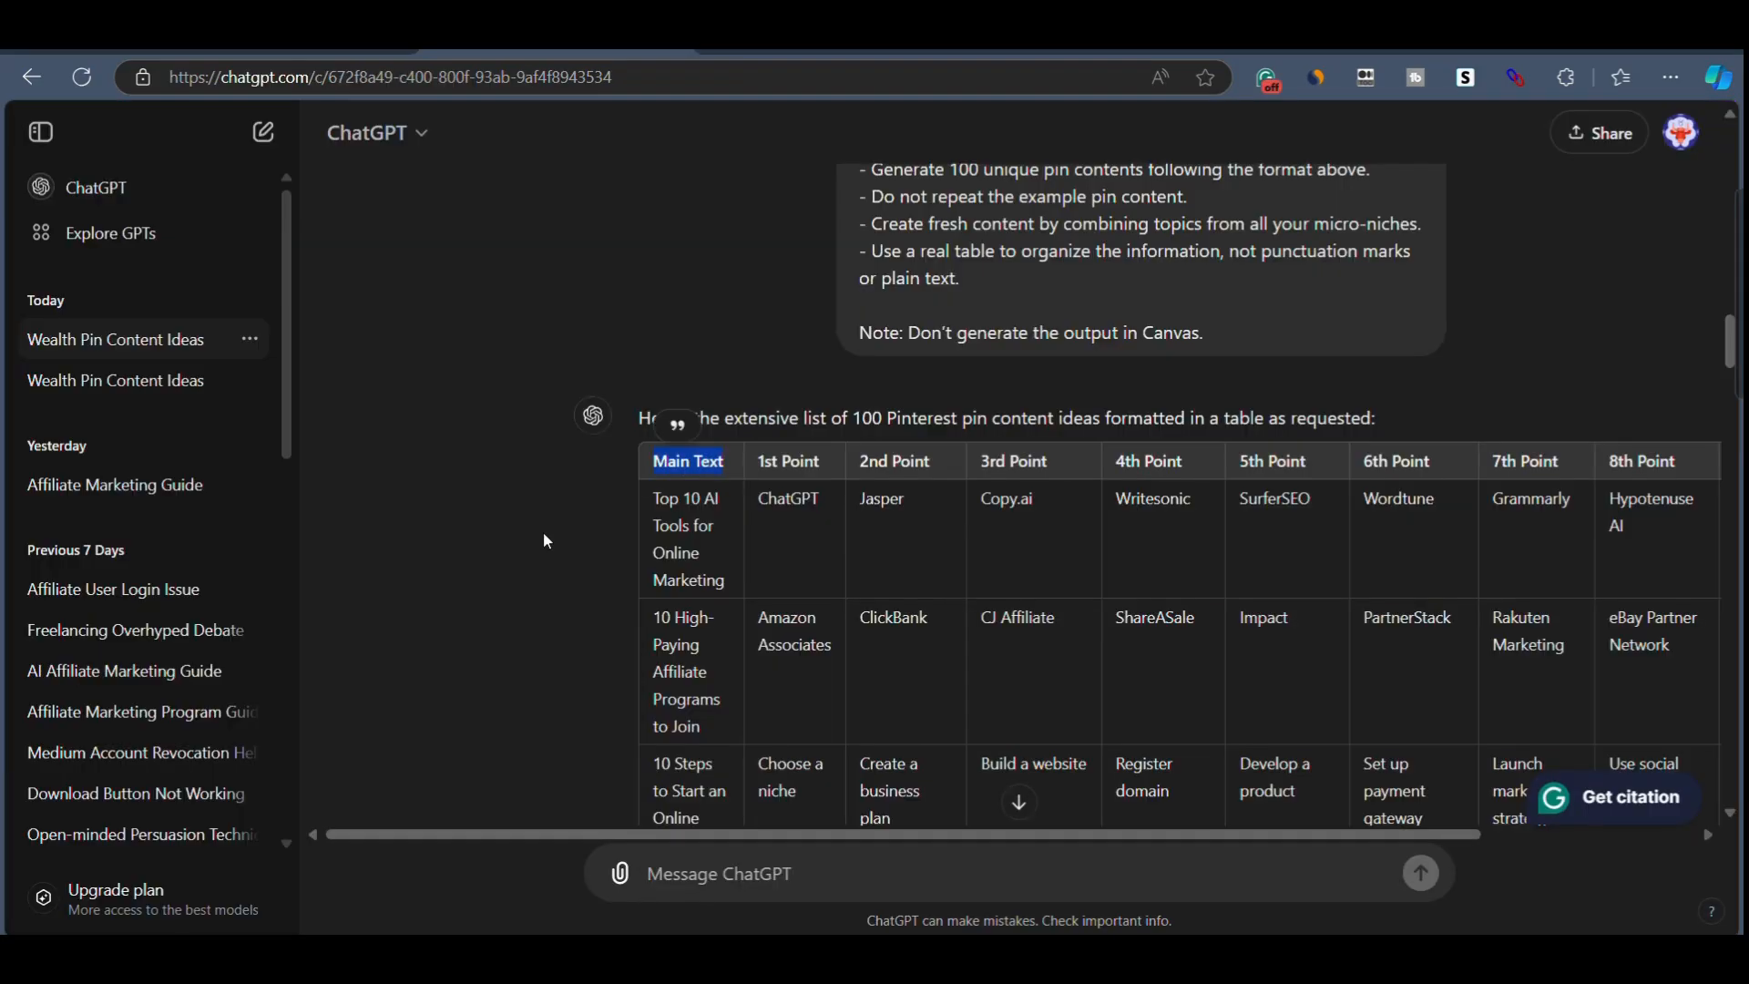
click(543, 540)
key(ctrl+Tab)
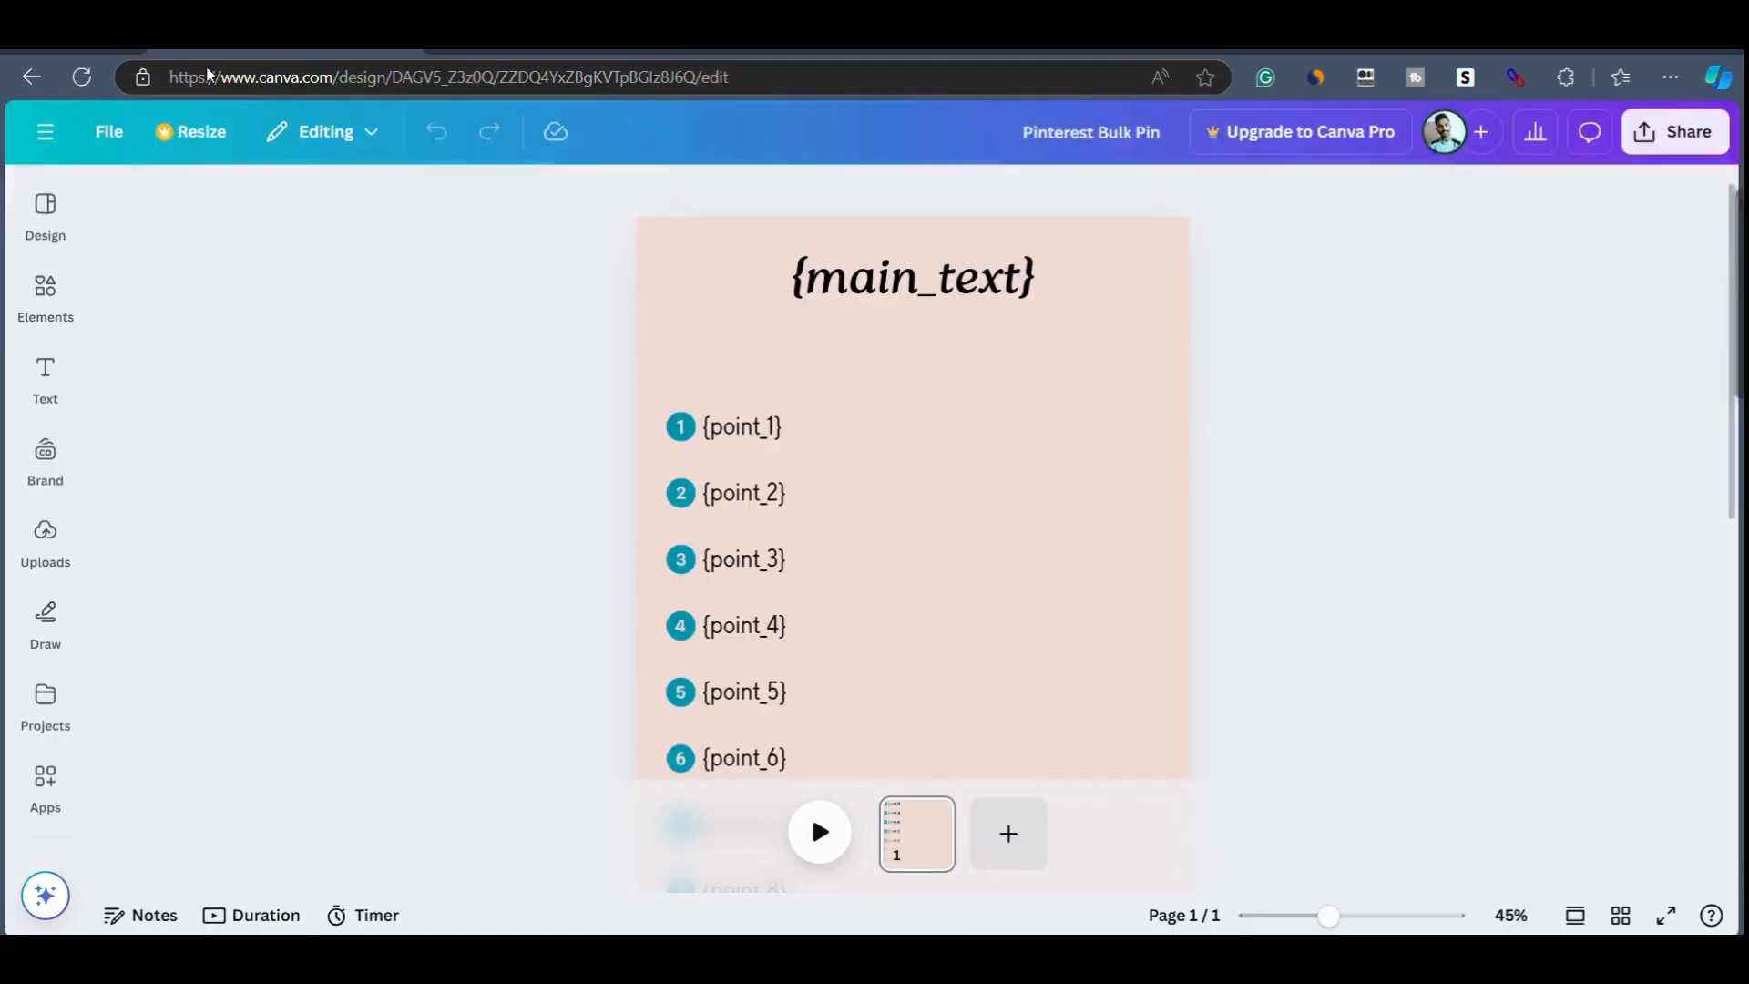
key(ctrl+Tab)
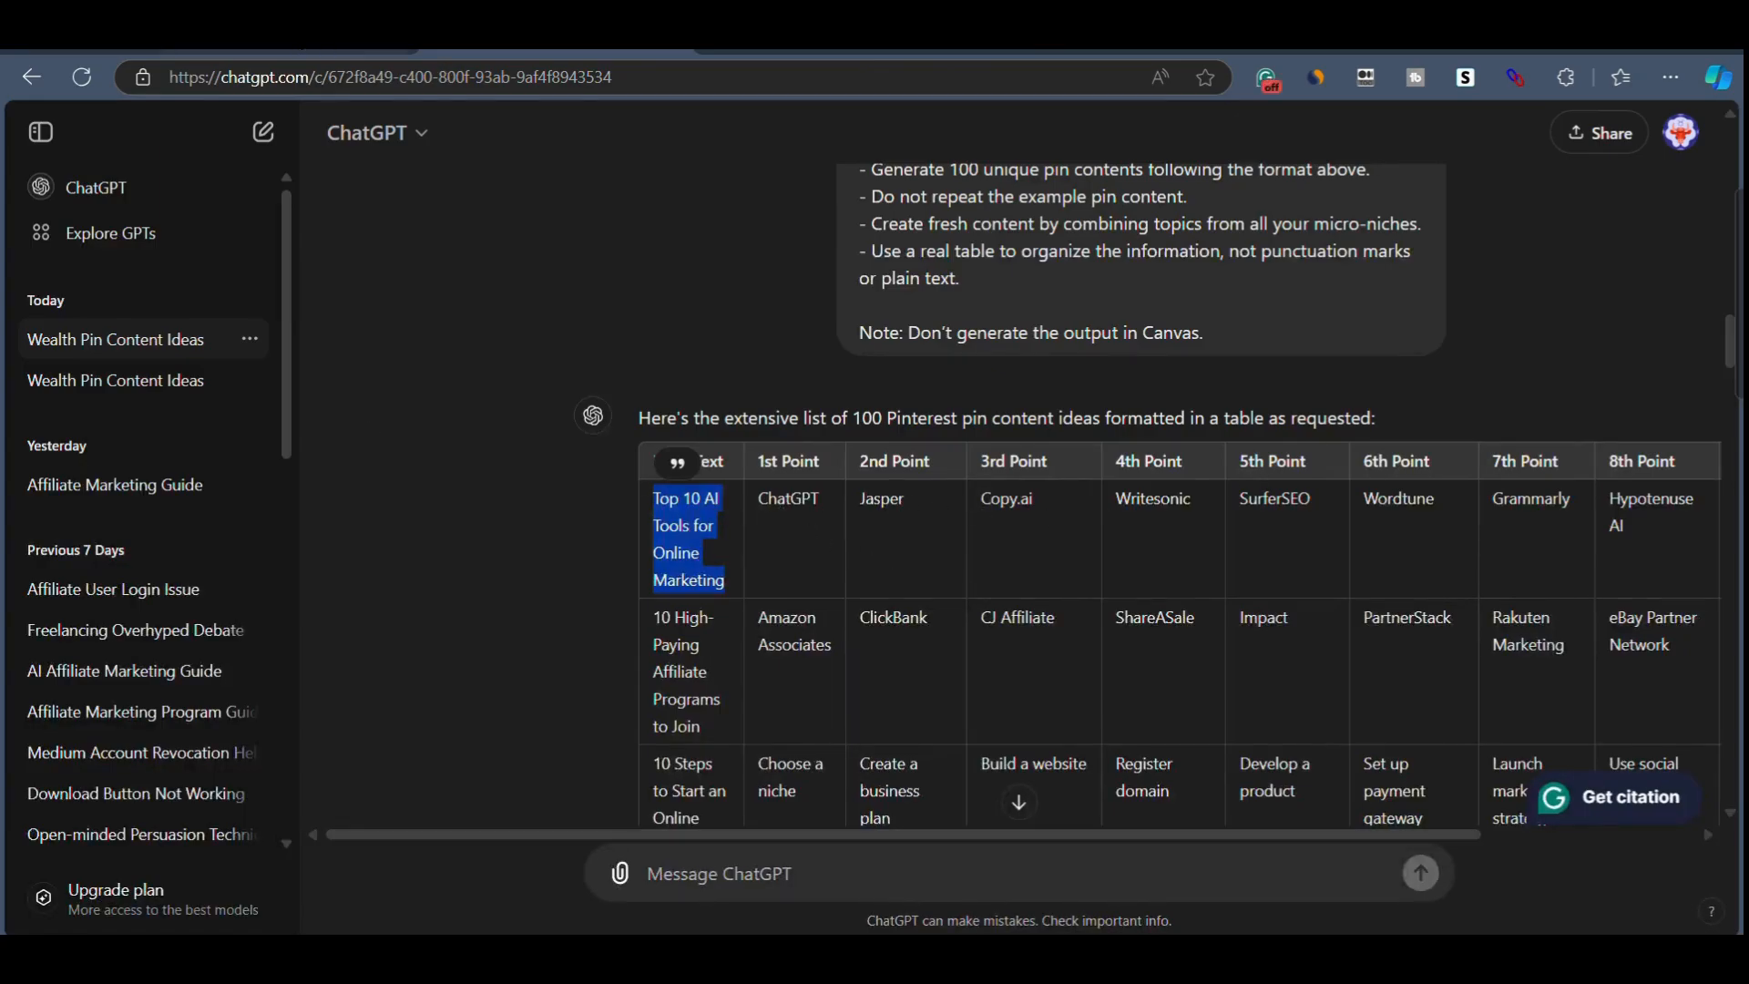
key(ctrl+Tab)
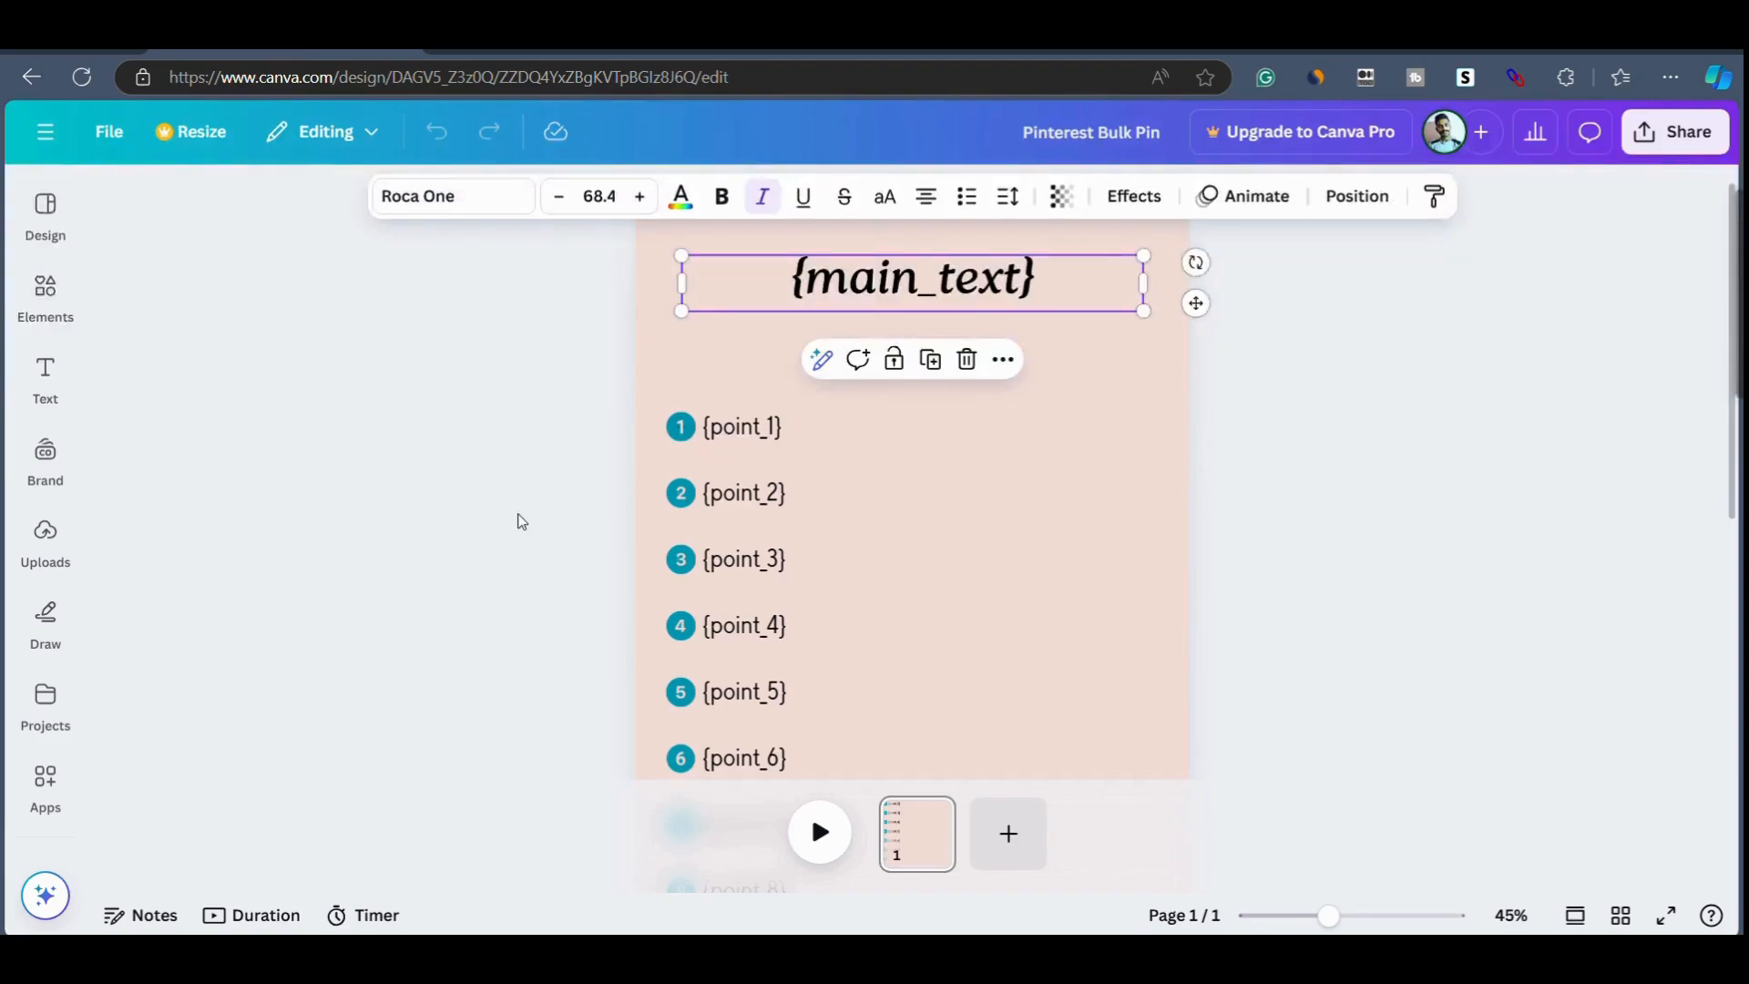
click(521, 521)
Examine the pin template from the main text through the ten point placeholders to the website footer, including the design's resize options.
scroll(719, 496, down, 5)
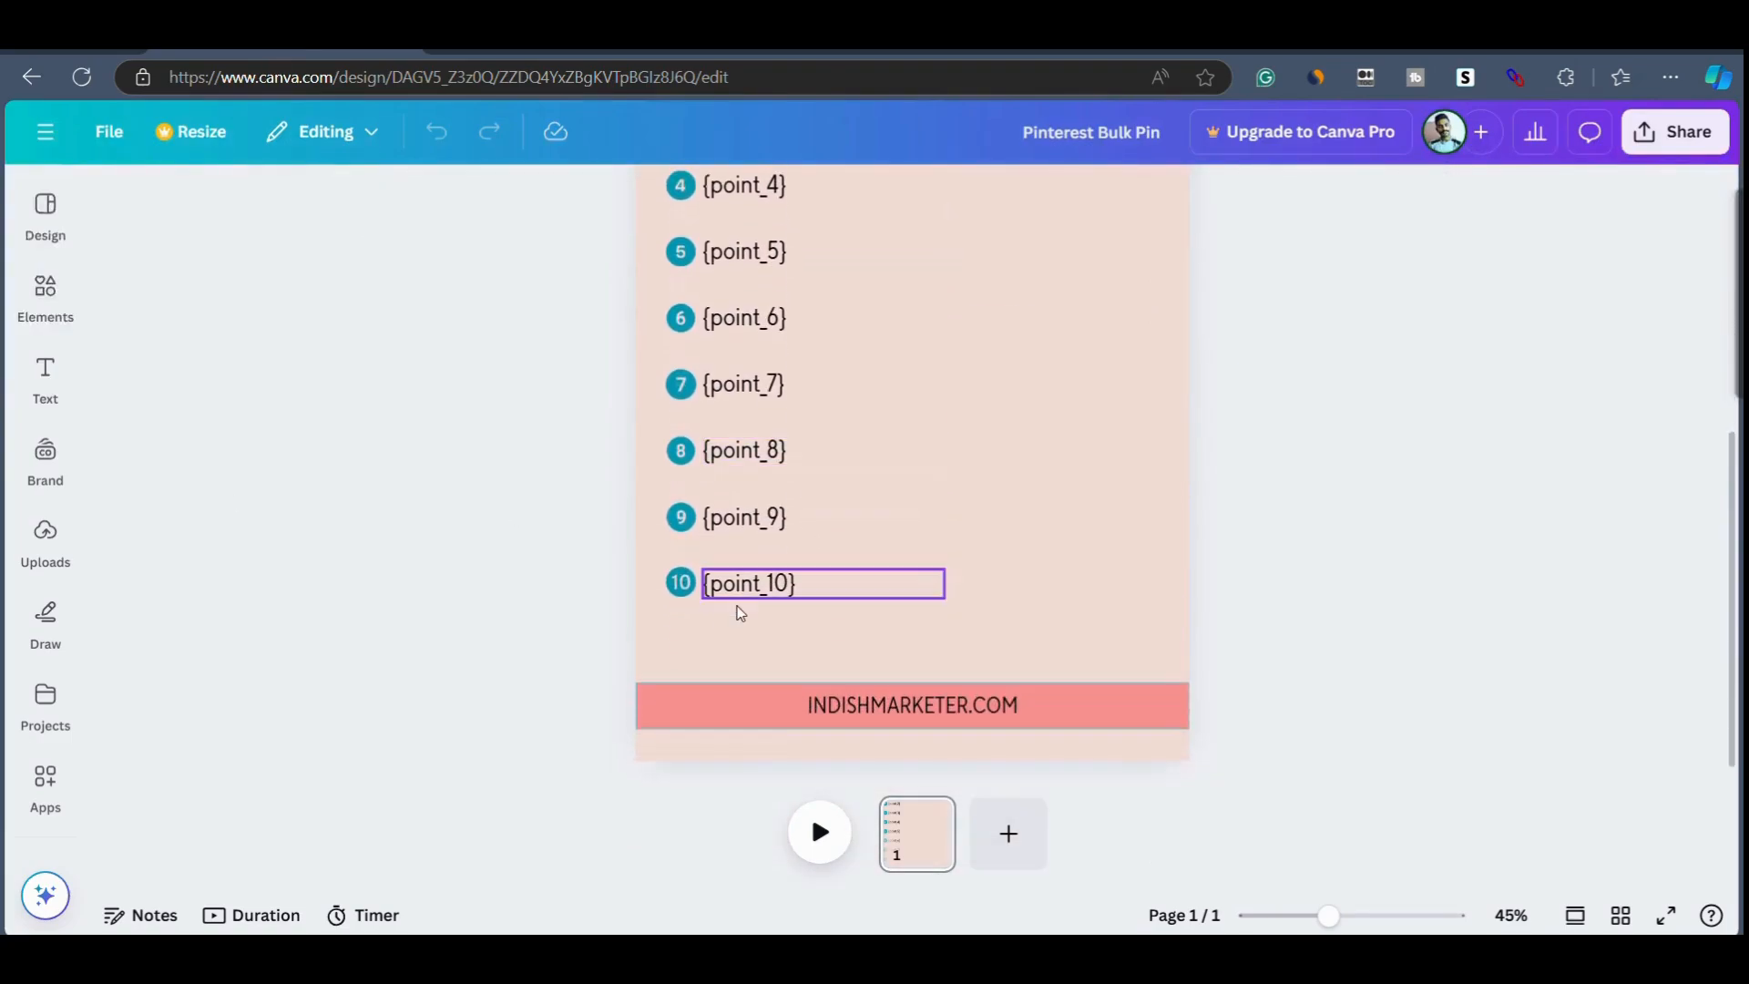
scroll(926, 574, up, 5)
scroll(927, 575, down, 4)
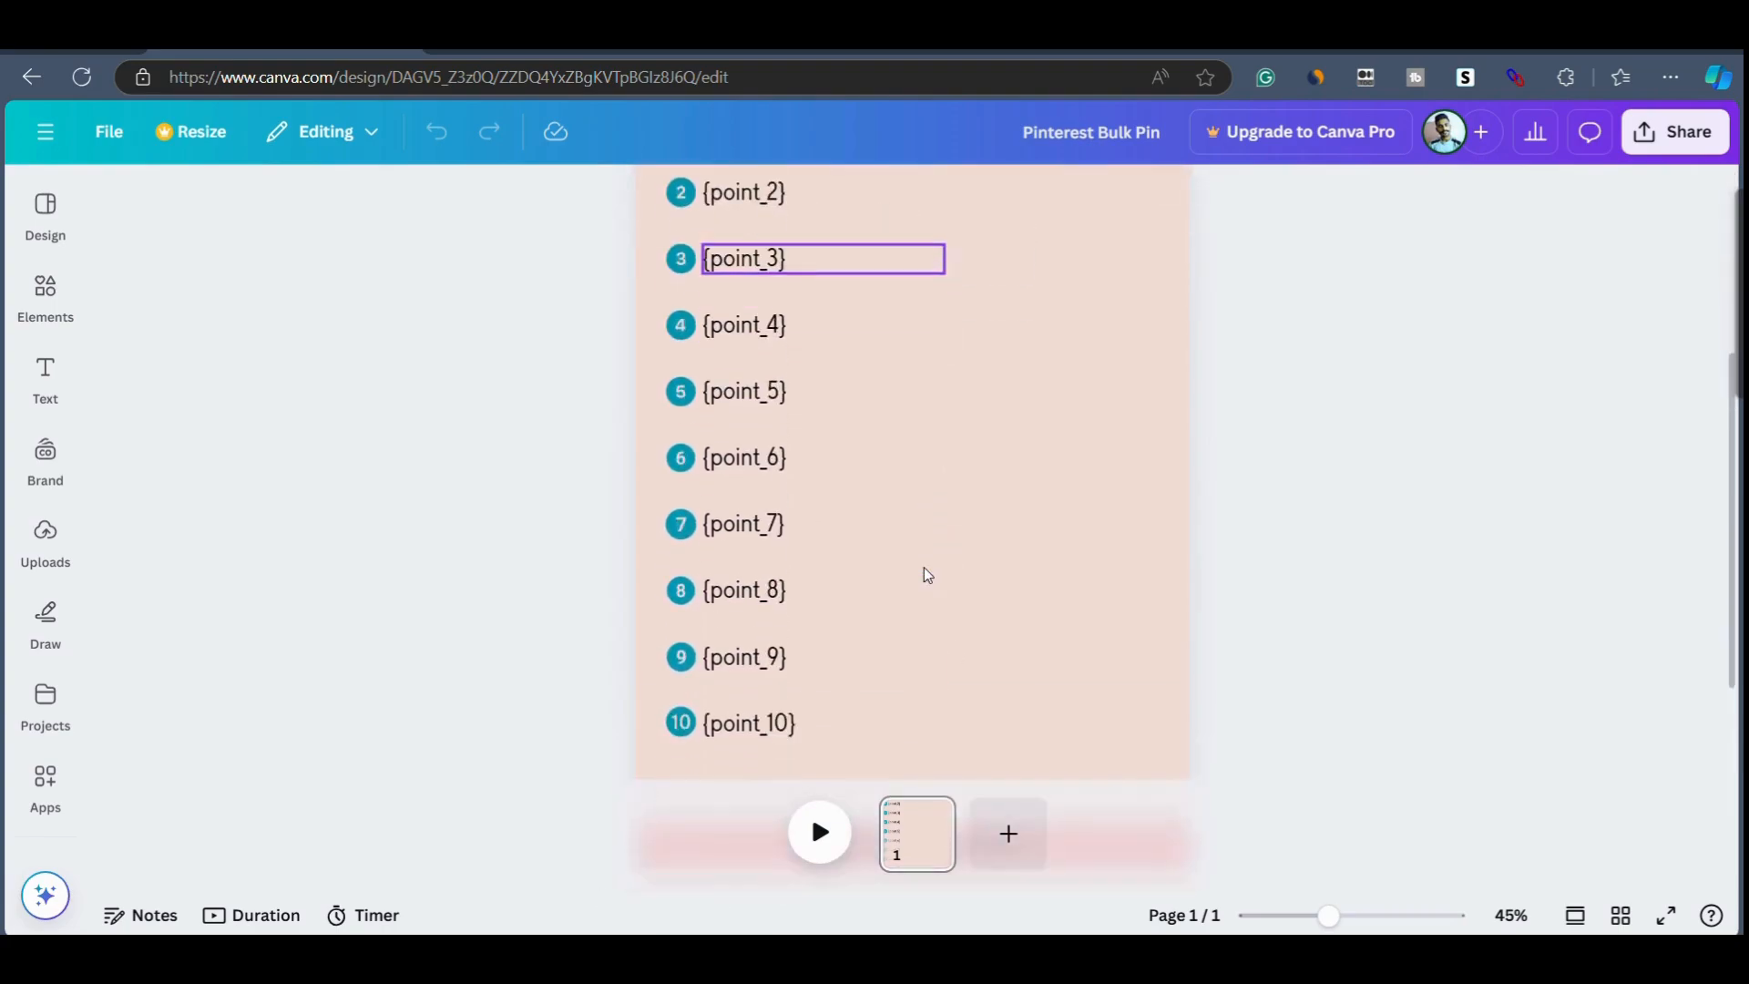
scroll(928, 575, up, 4)
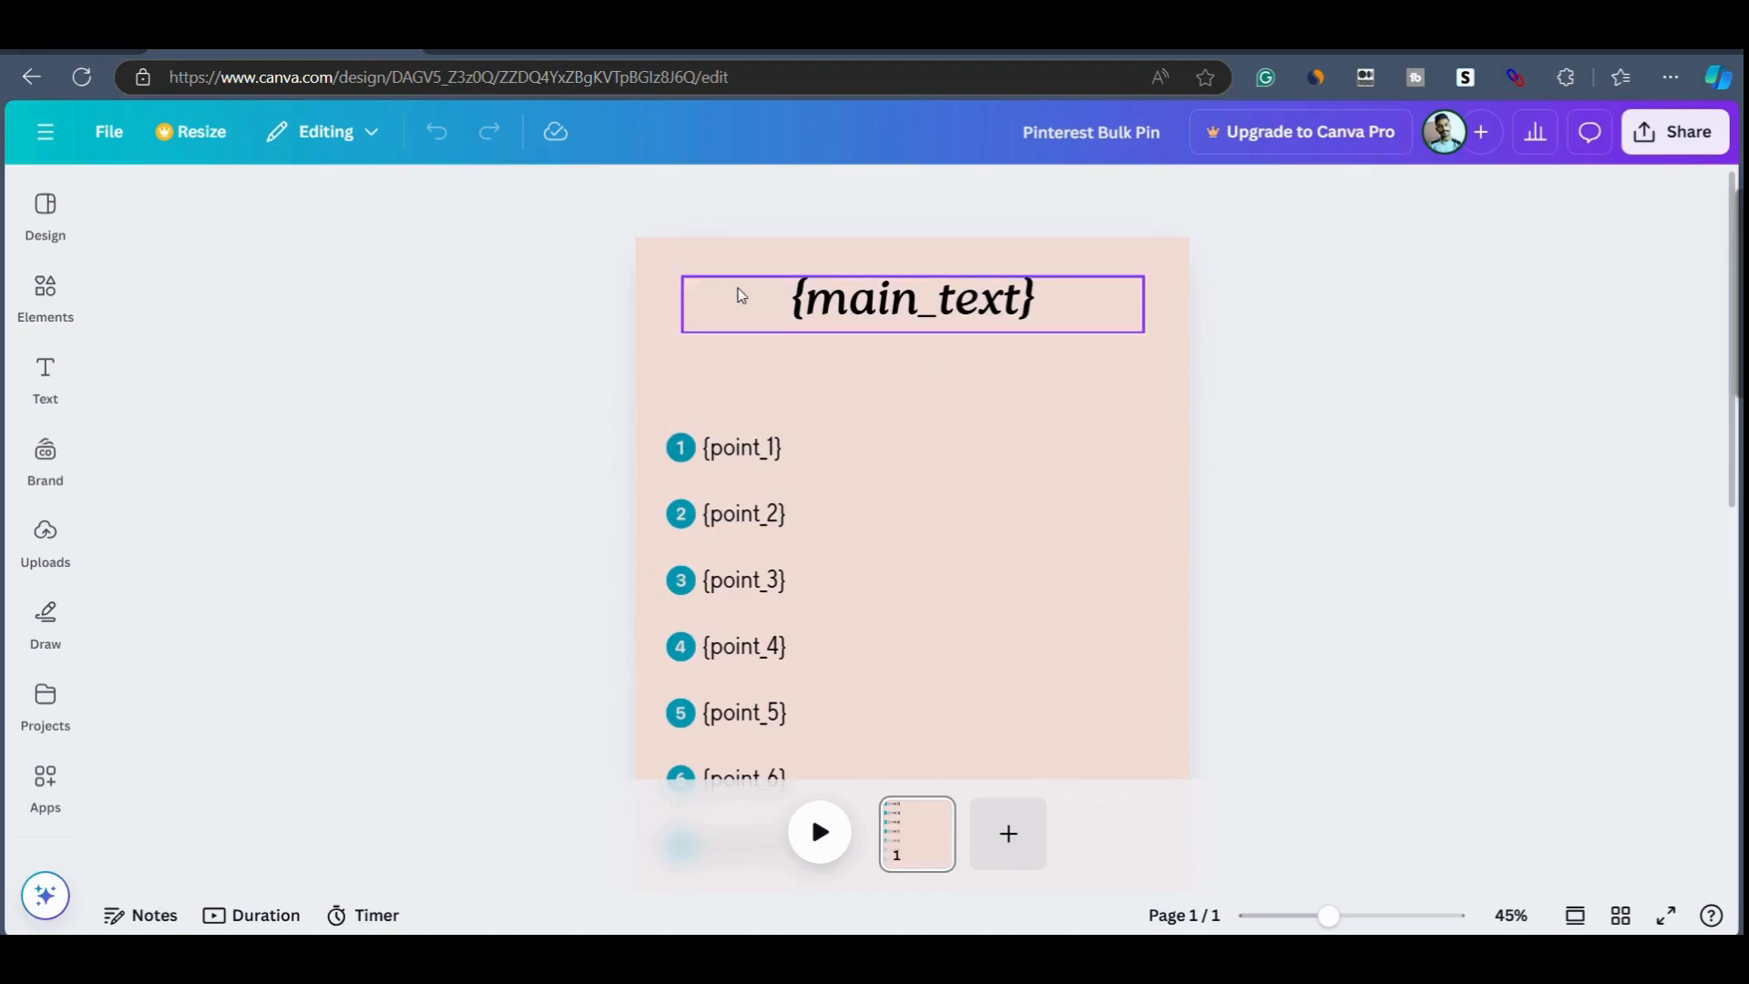
scroll(742, 296, down, 5)
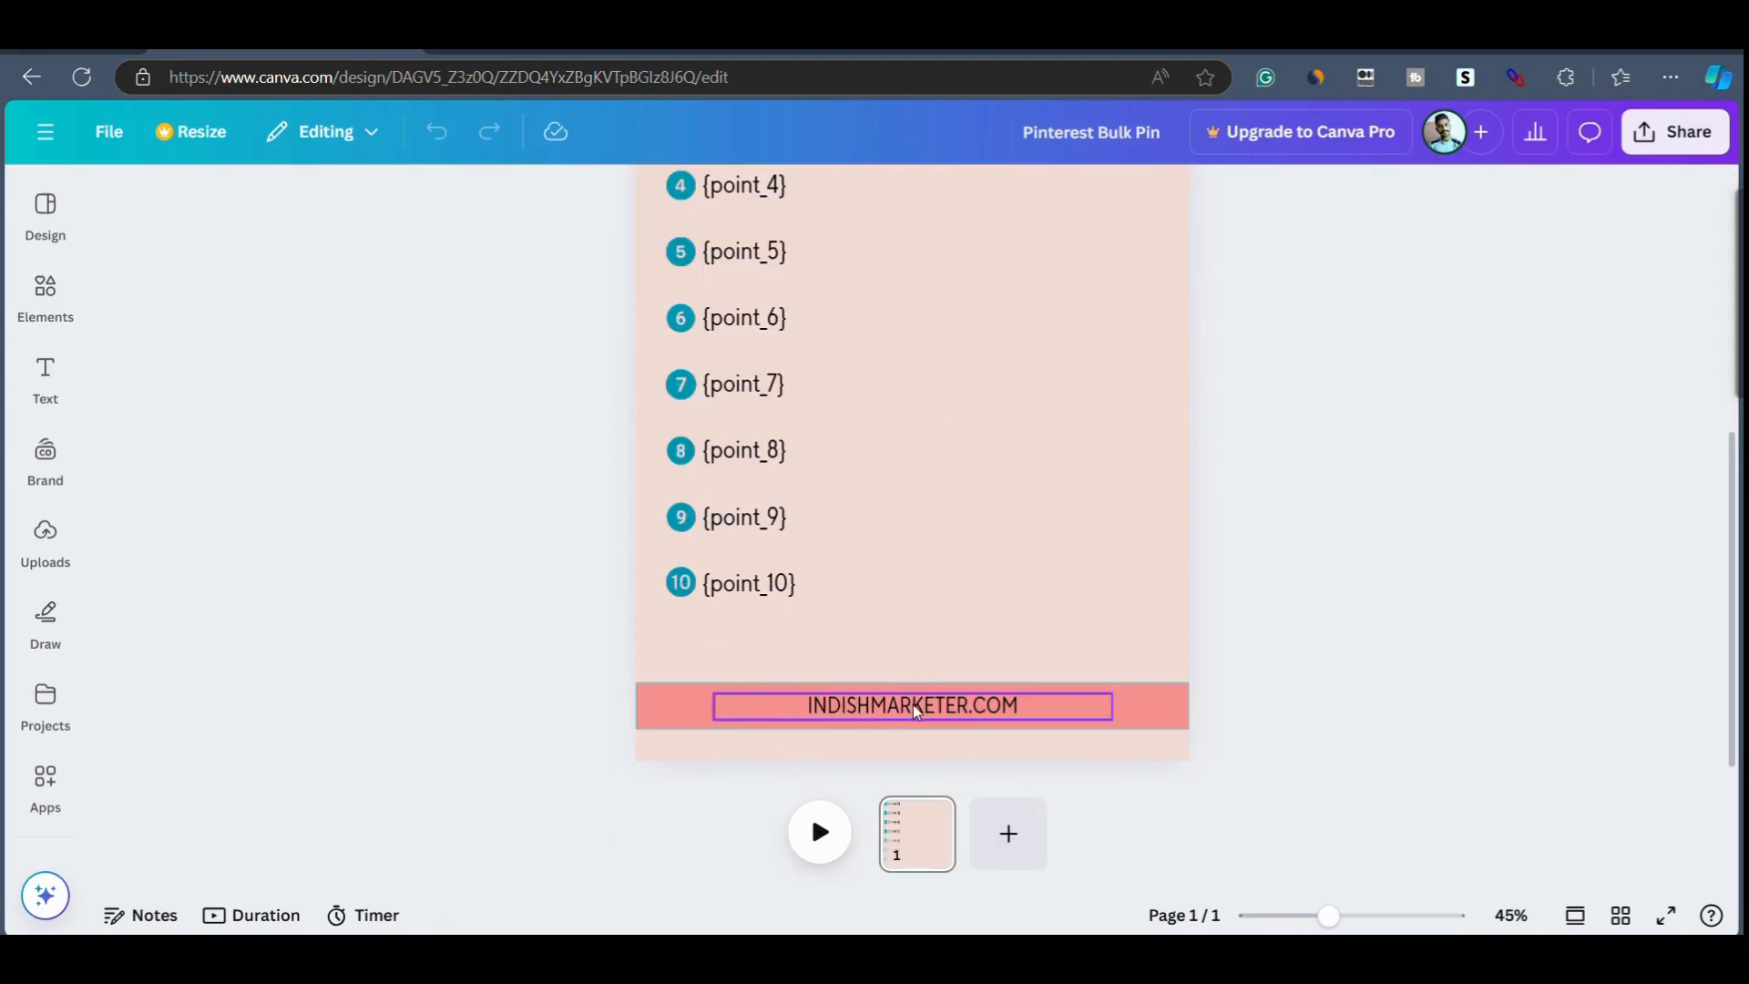
scroll(1089, 597, up, 5)
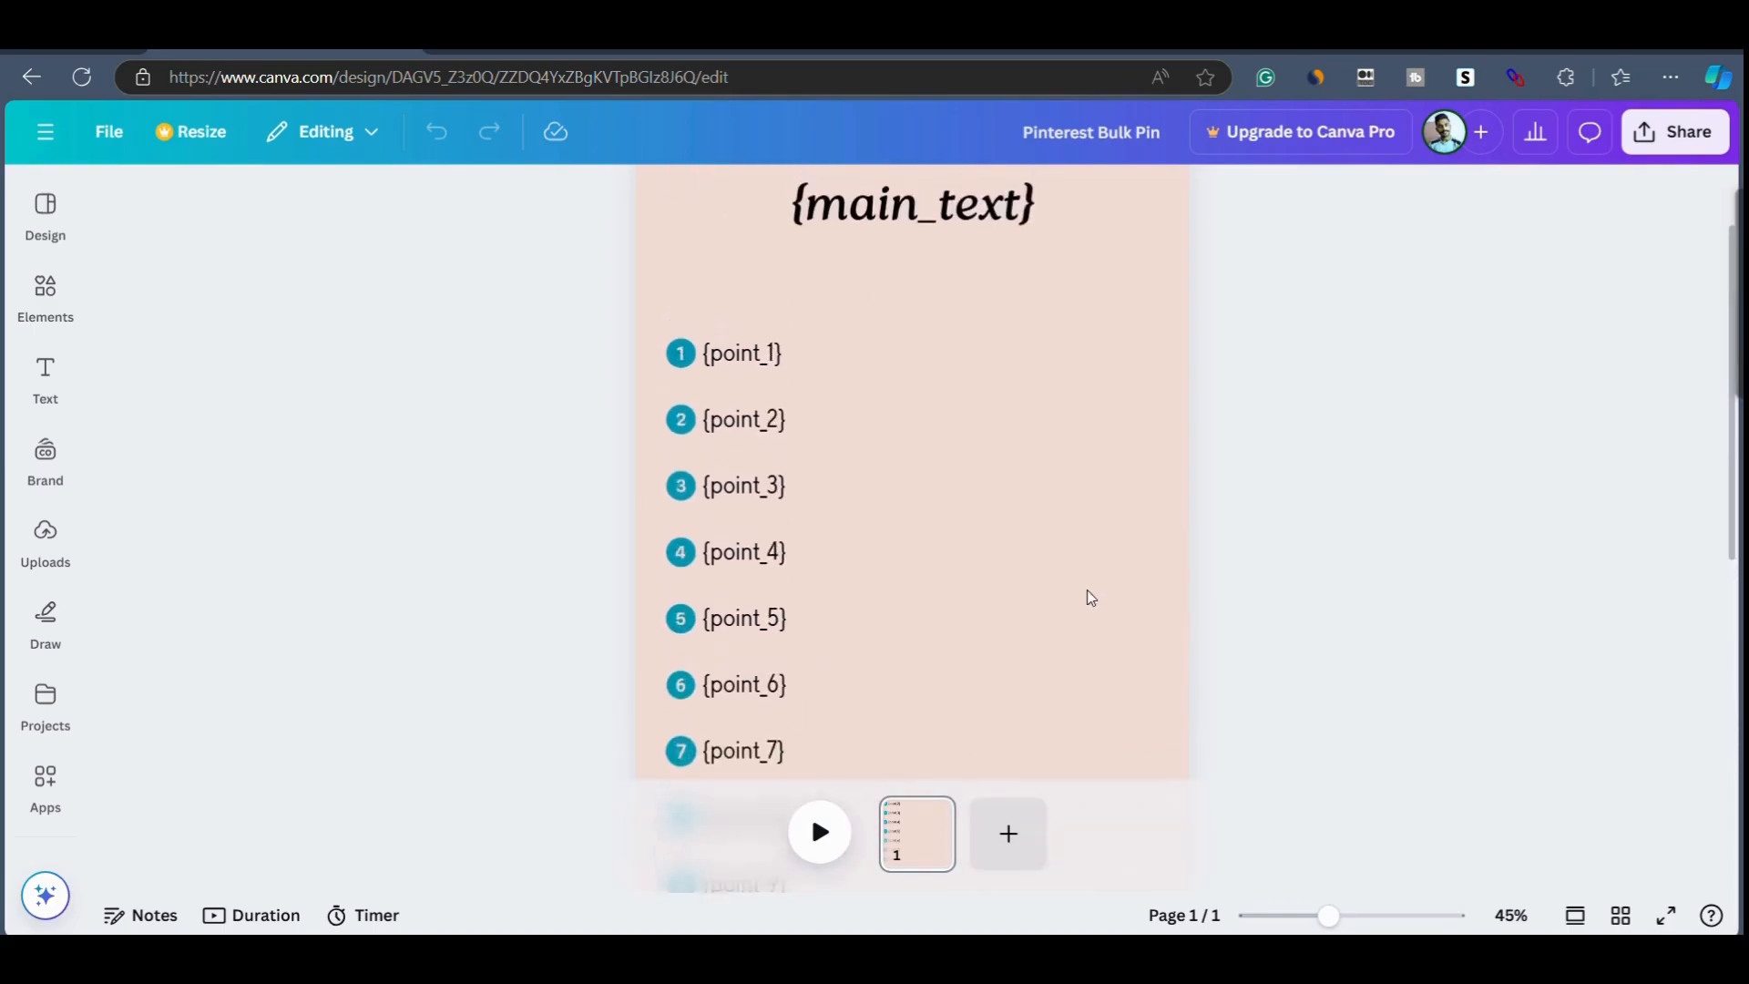
scroll(1089, 598, down, 3)
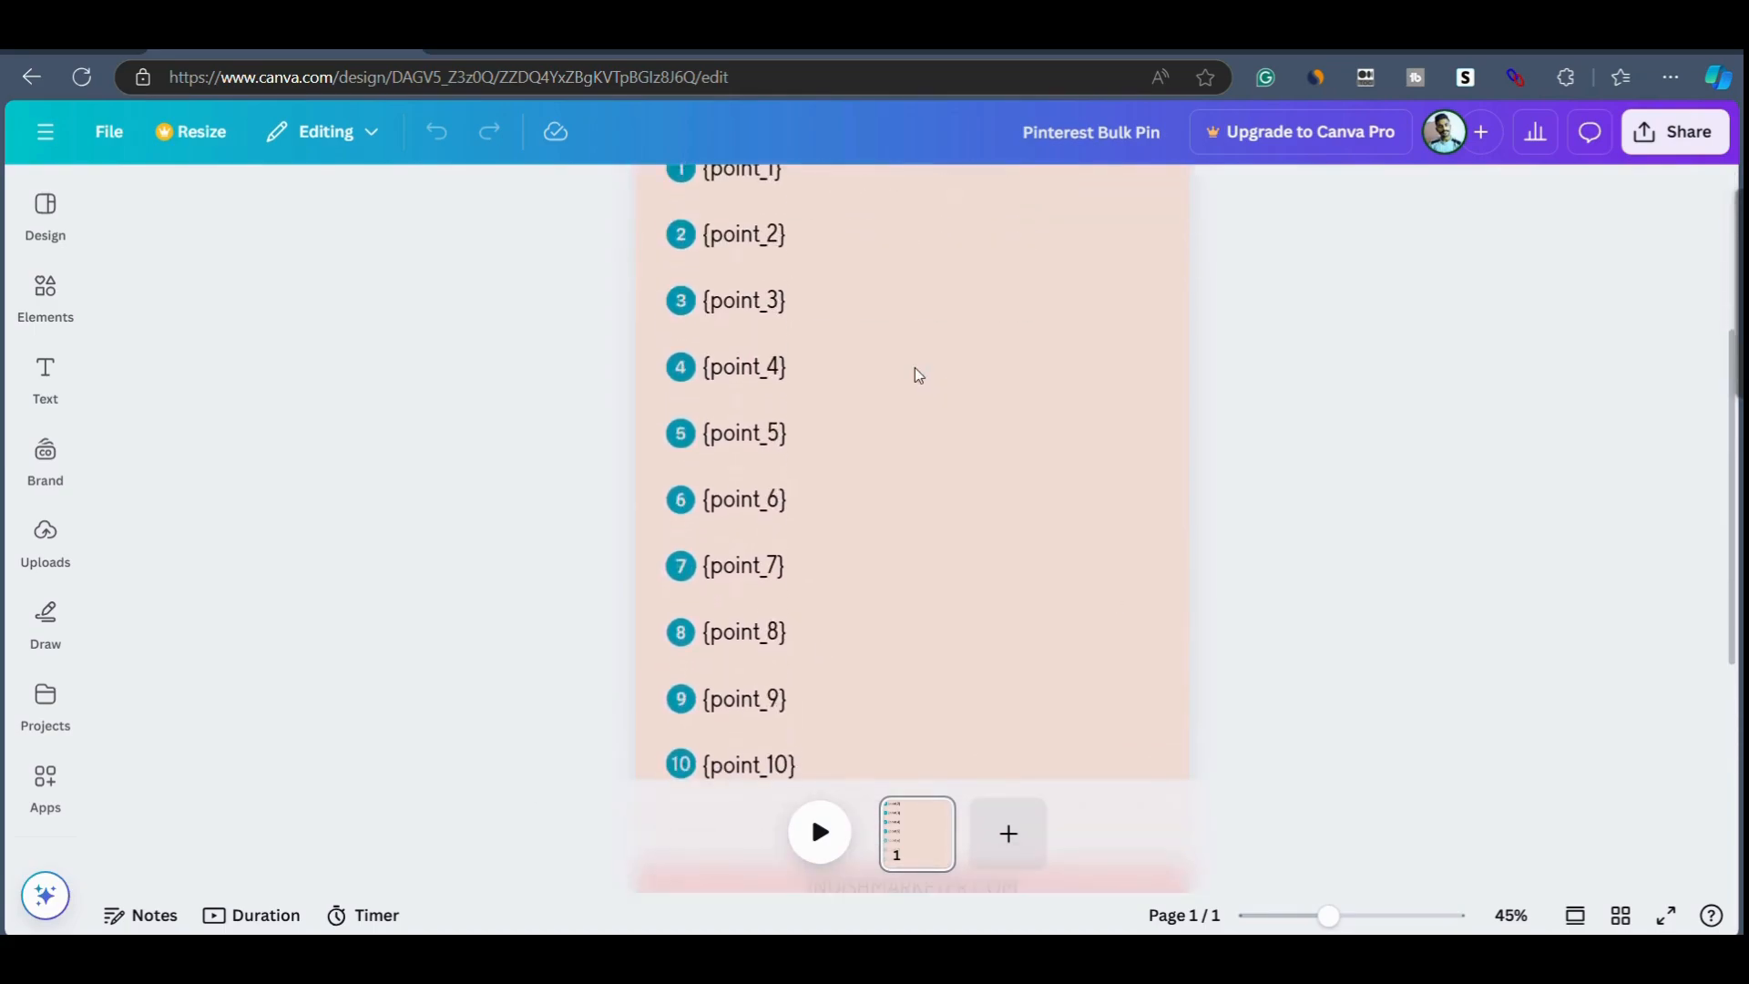
scroll(866, 343, up, 3)
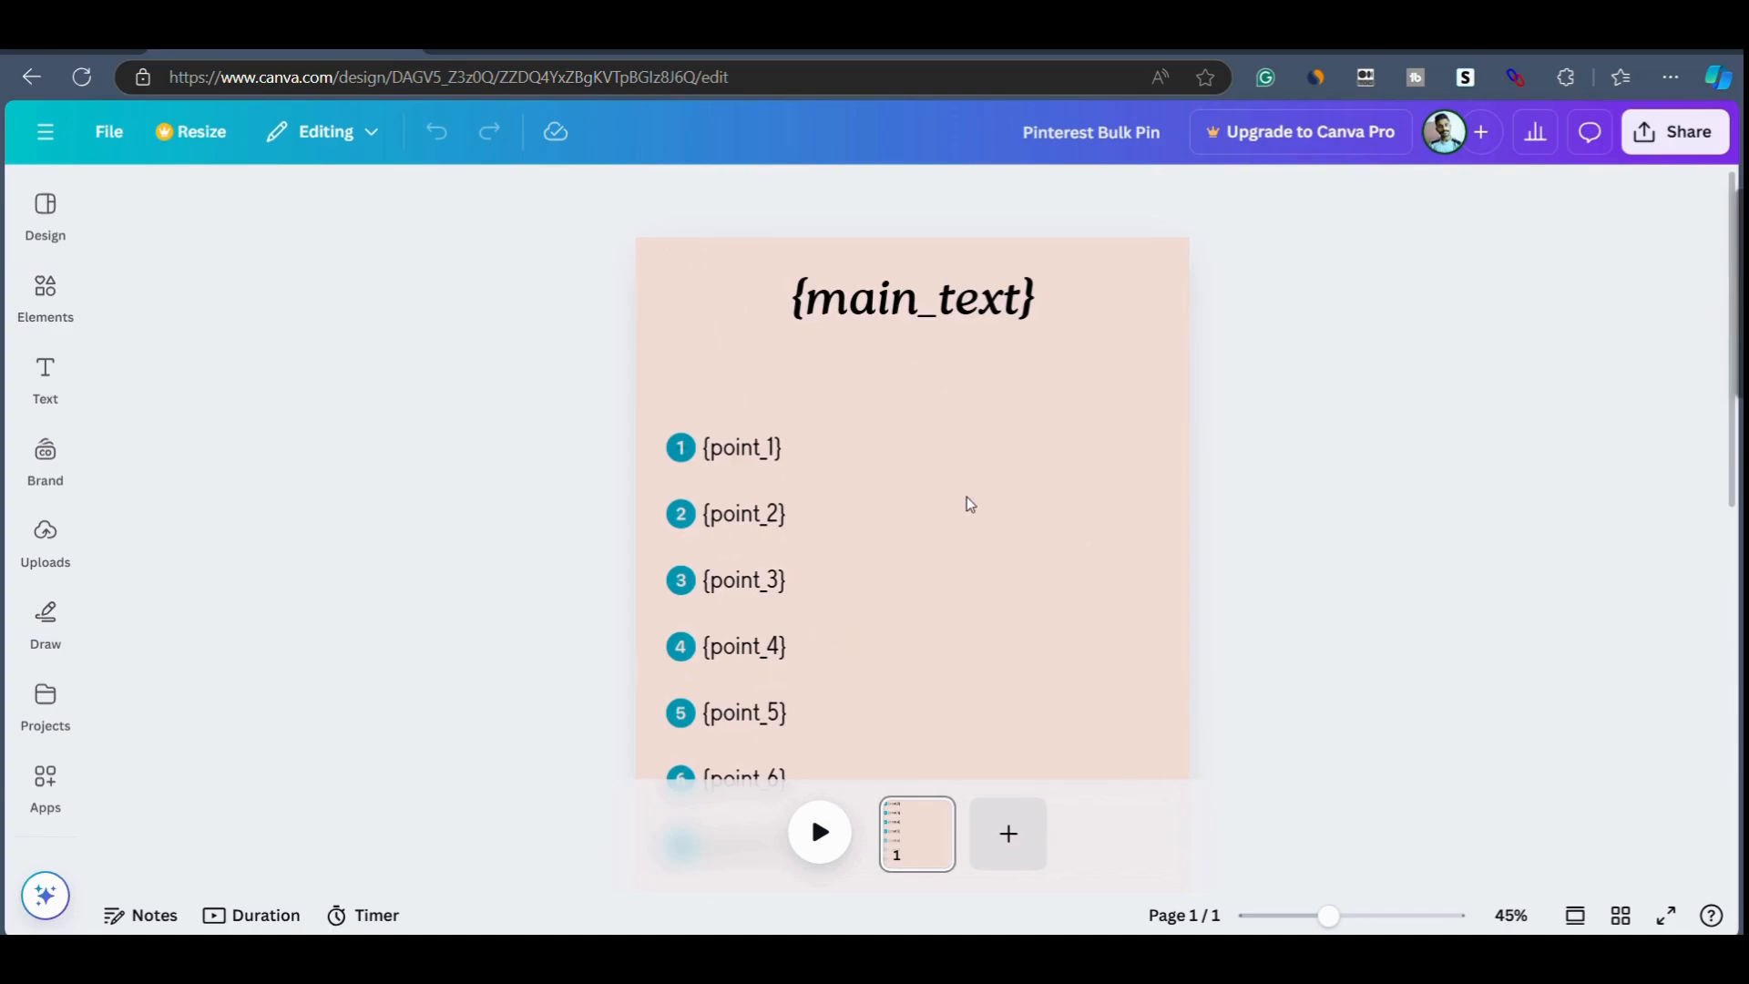
scroll(1022, 583, down, 4)
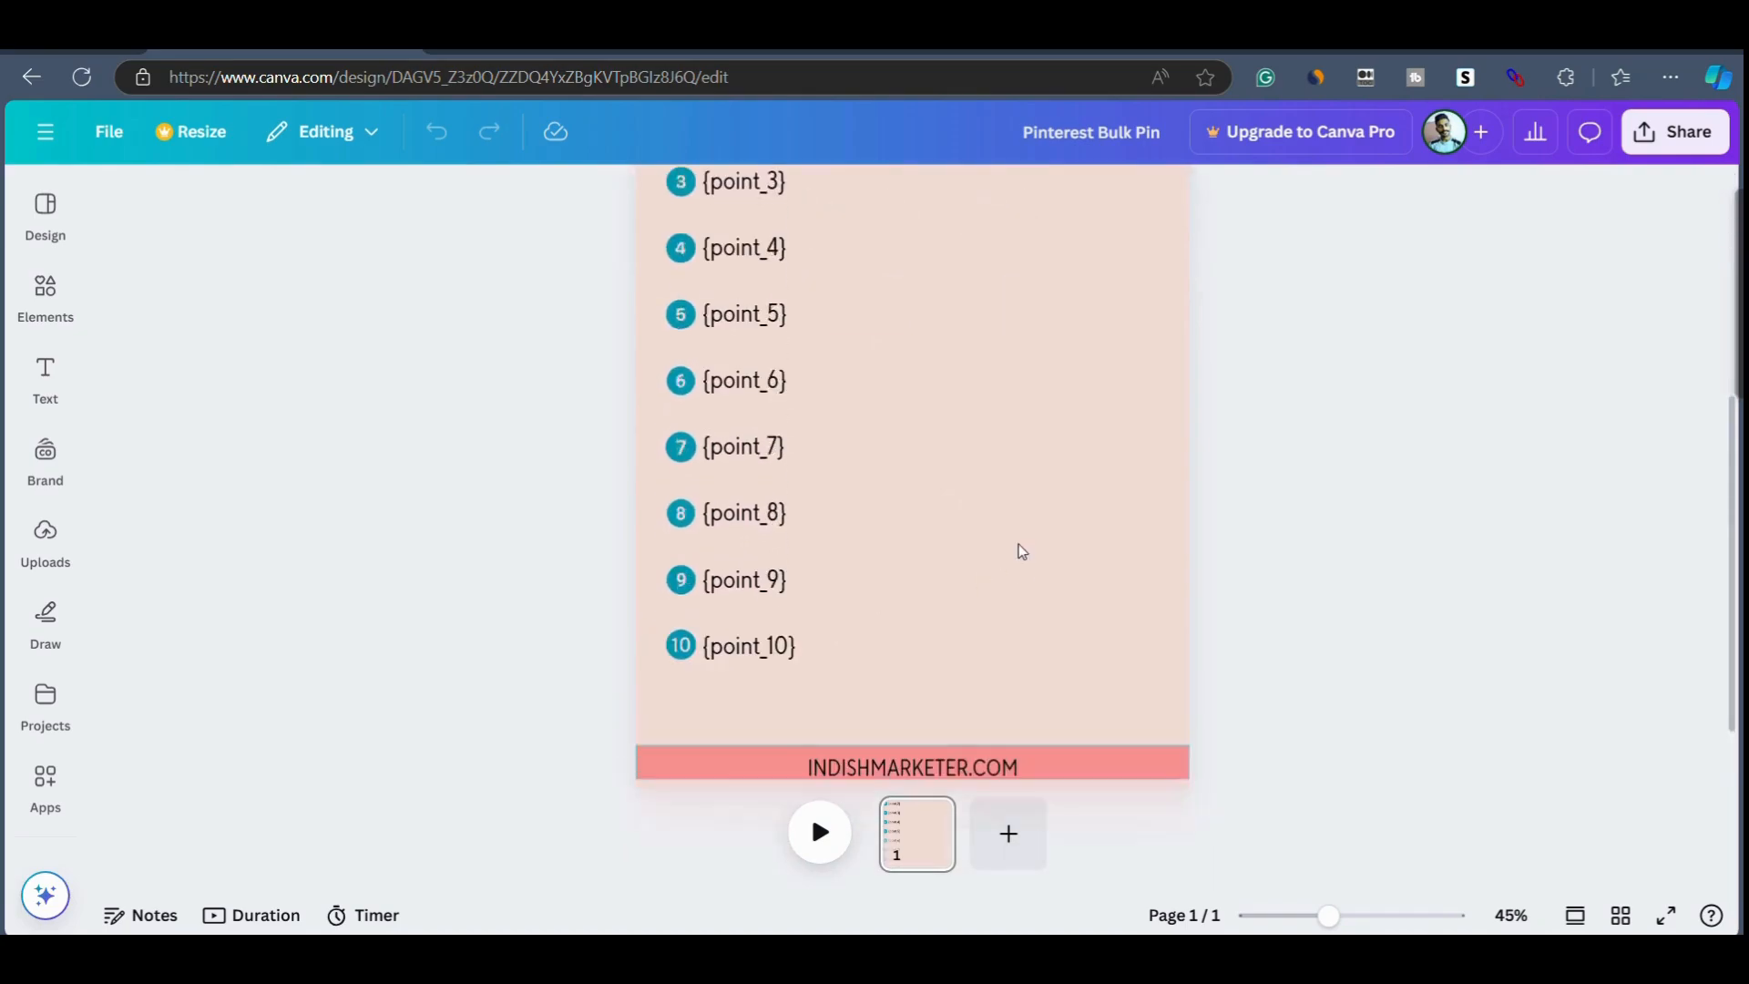
scroll(1018, 547, up, 4)
click(192, 131)
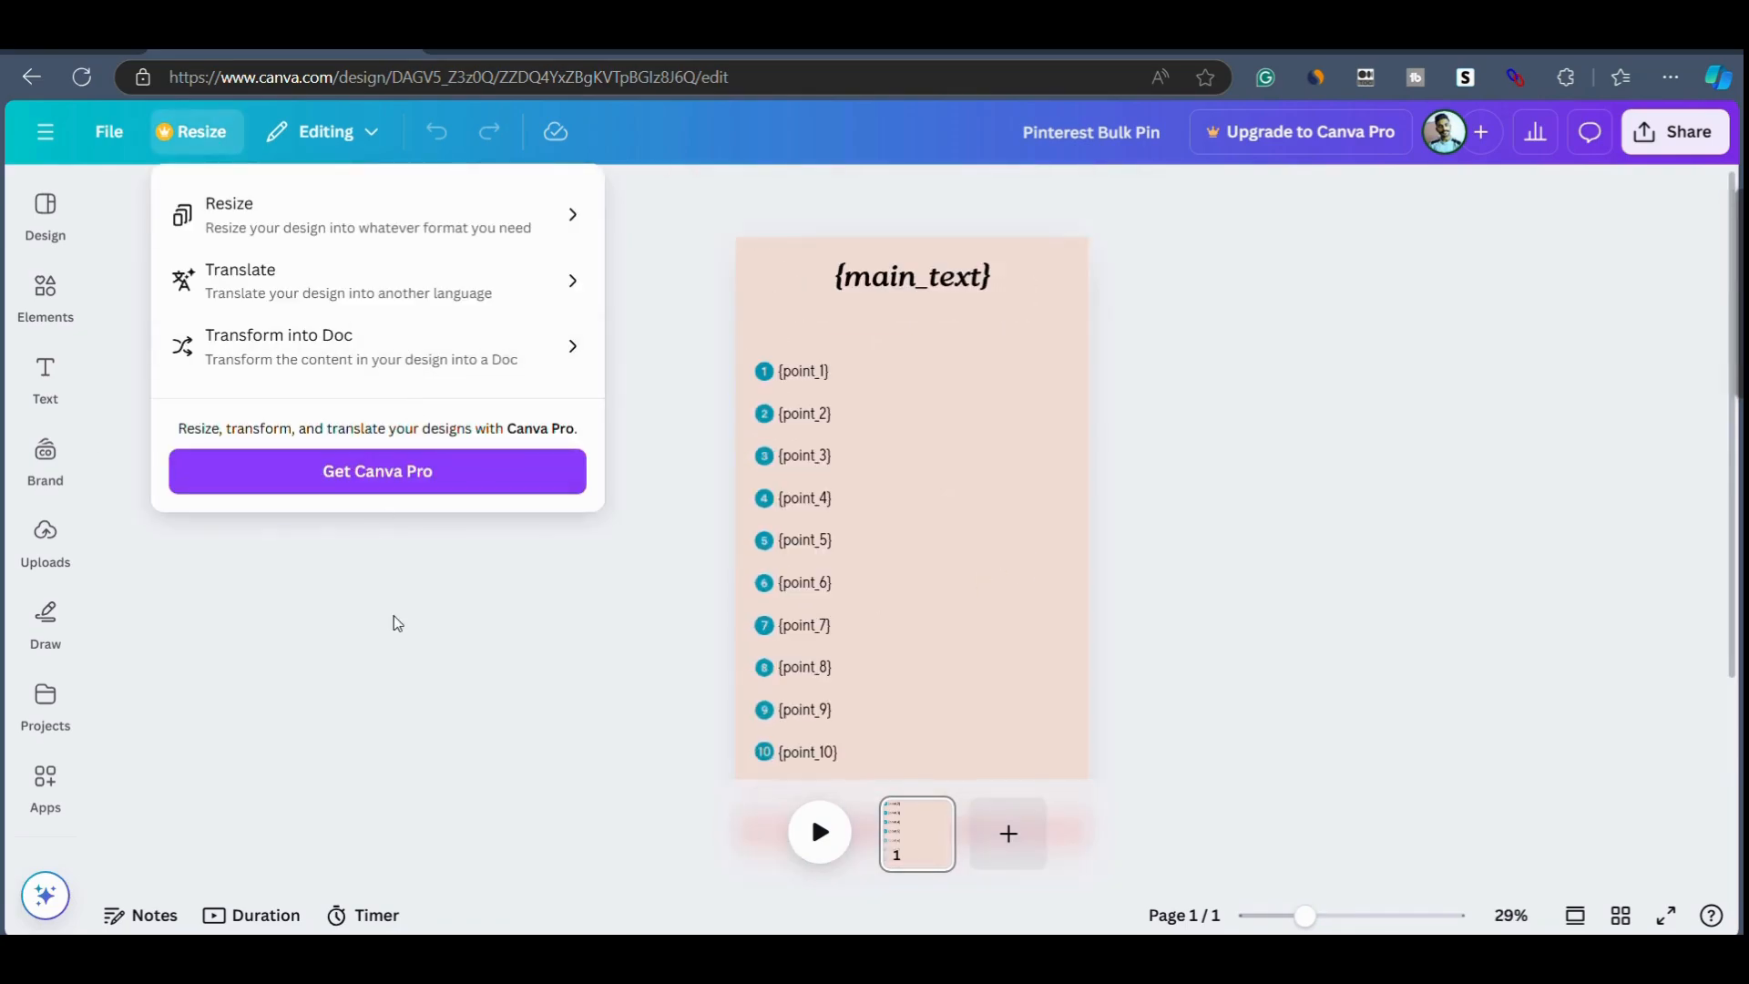
click(397, 623)
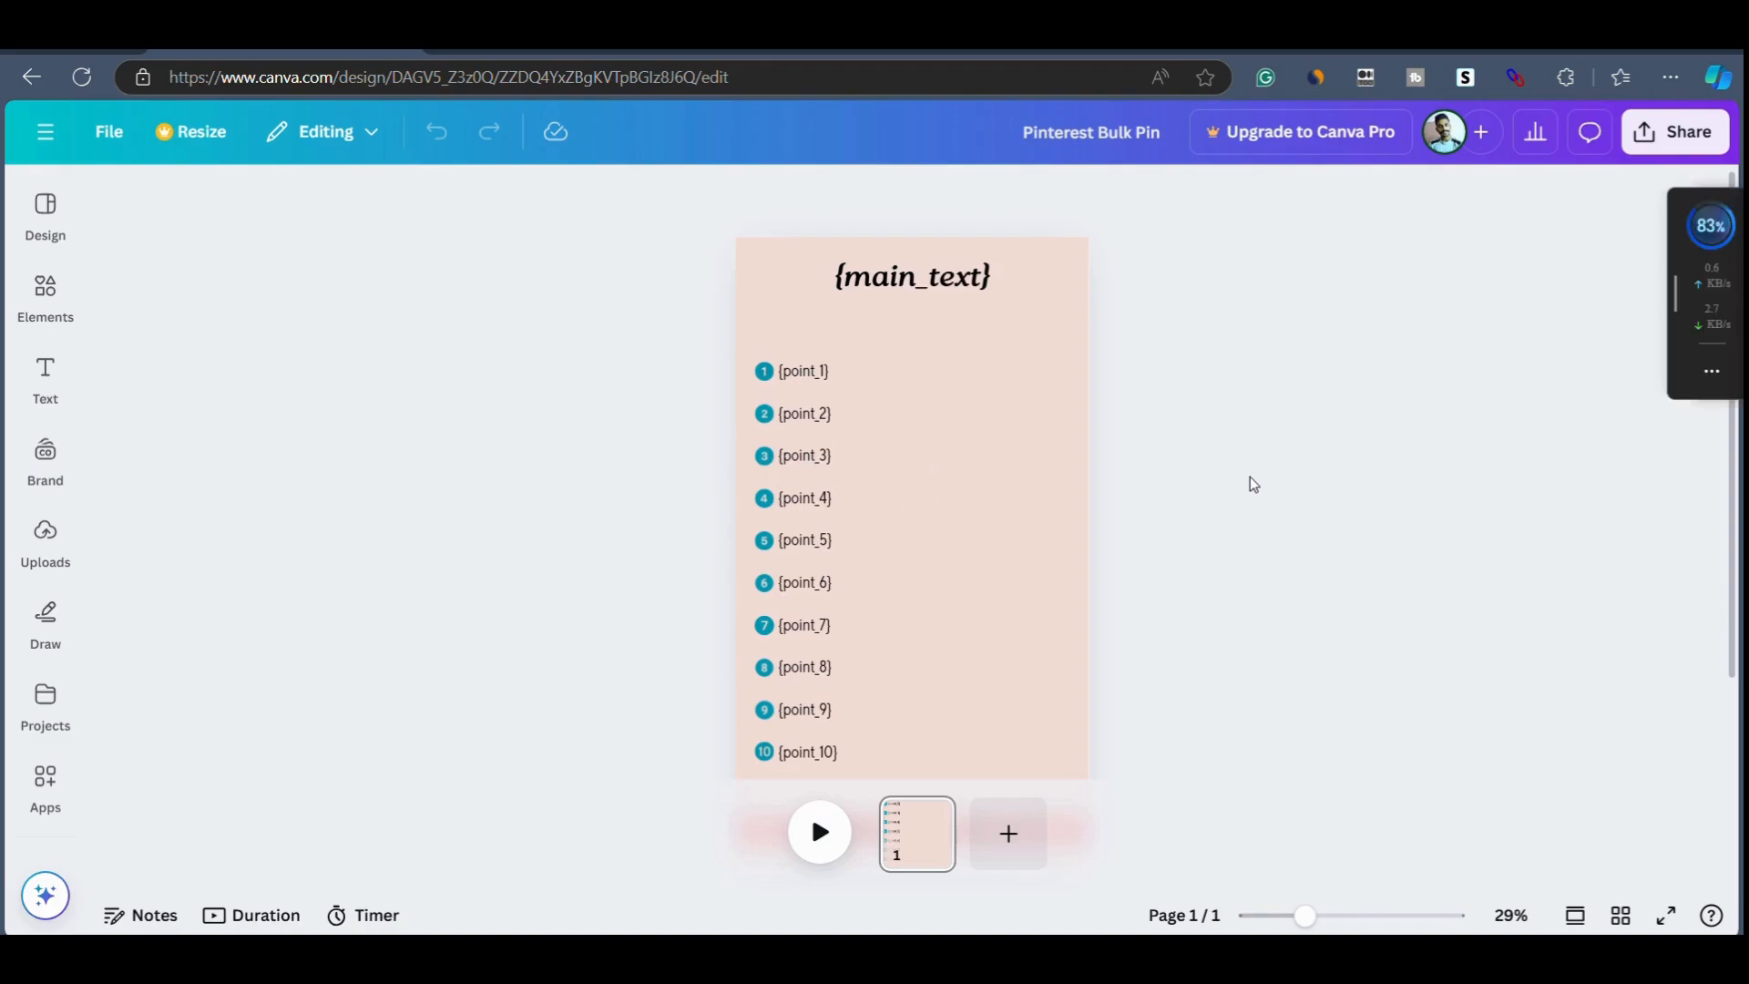
scroll(1029, 610, down, 2)
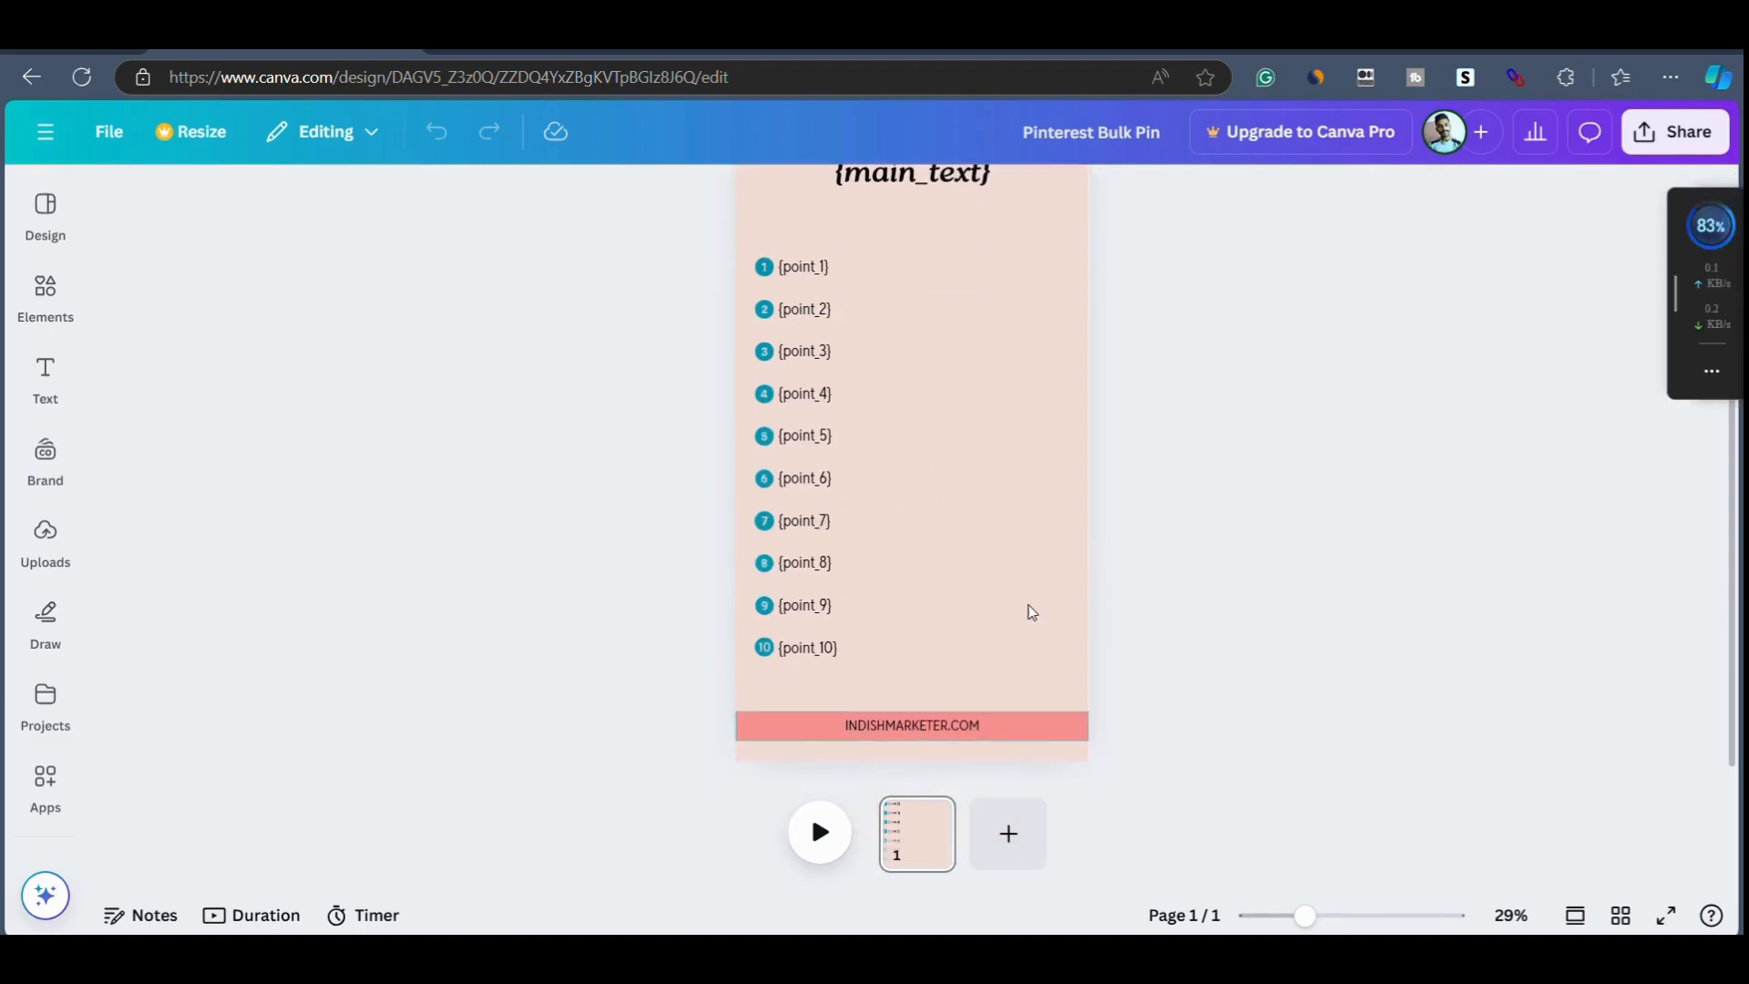
ctrl+scroll(1029, 610, down, 3)
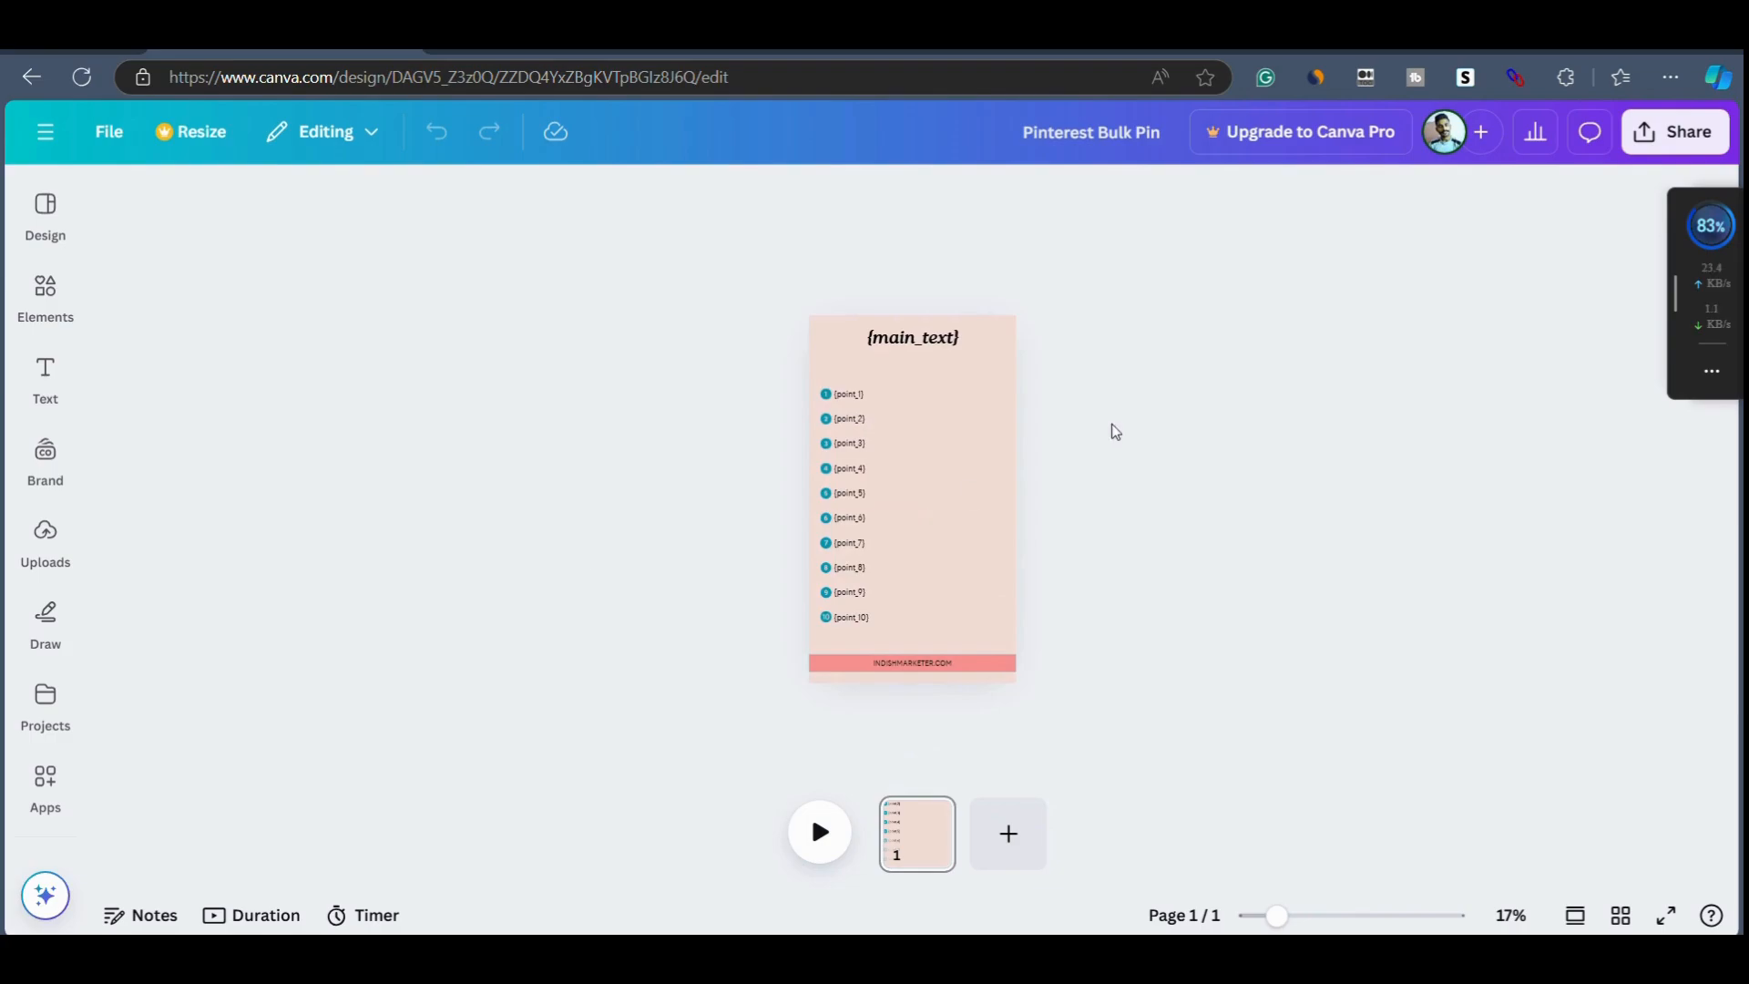
scroll(1115, 431, up, 3)
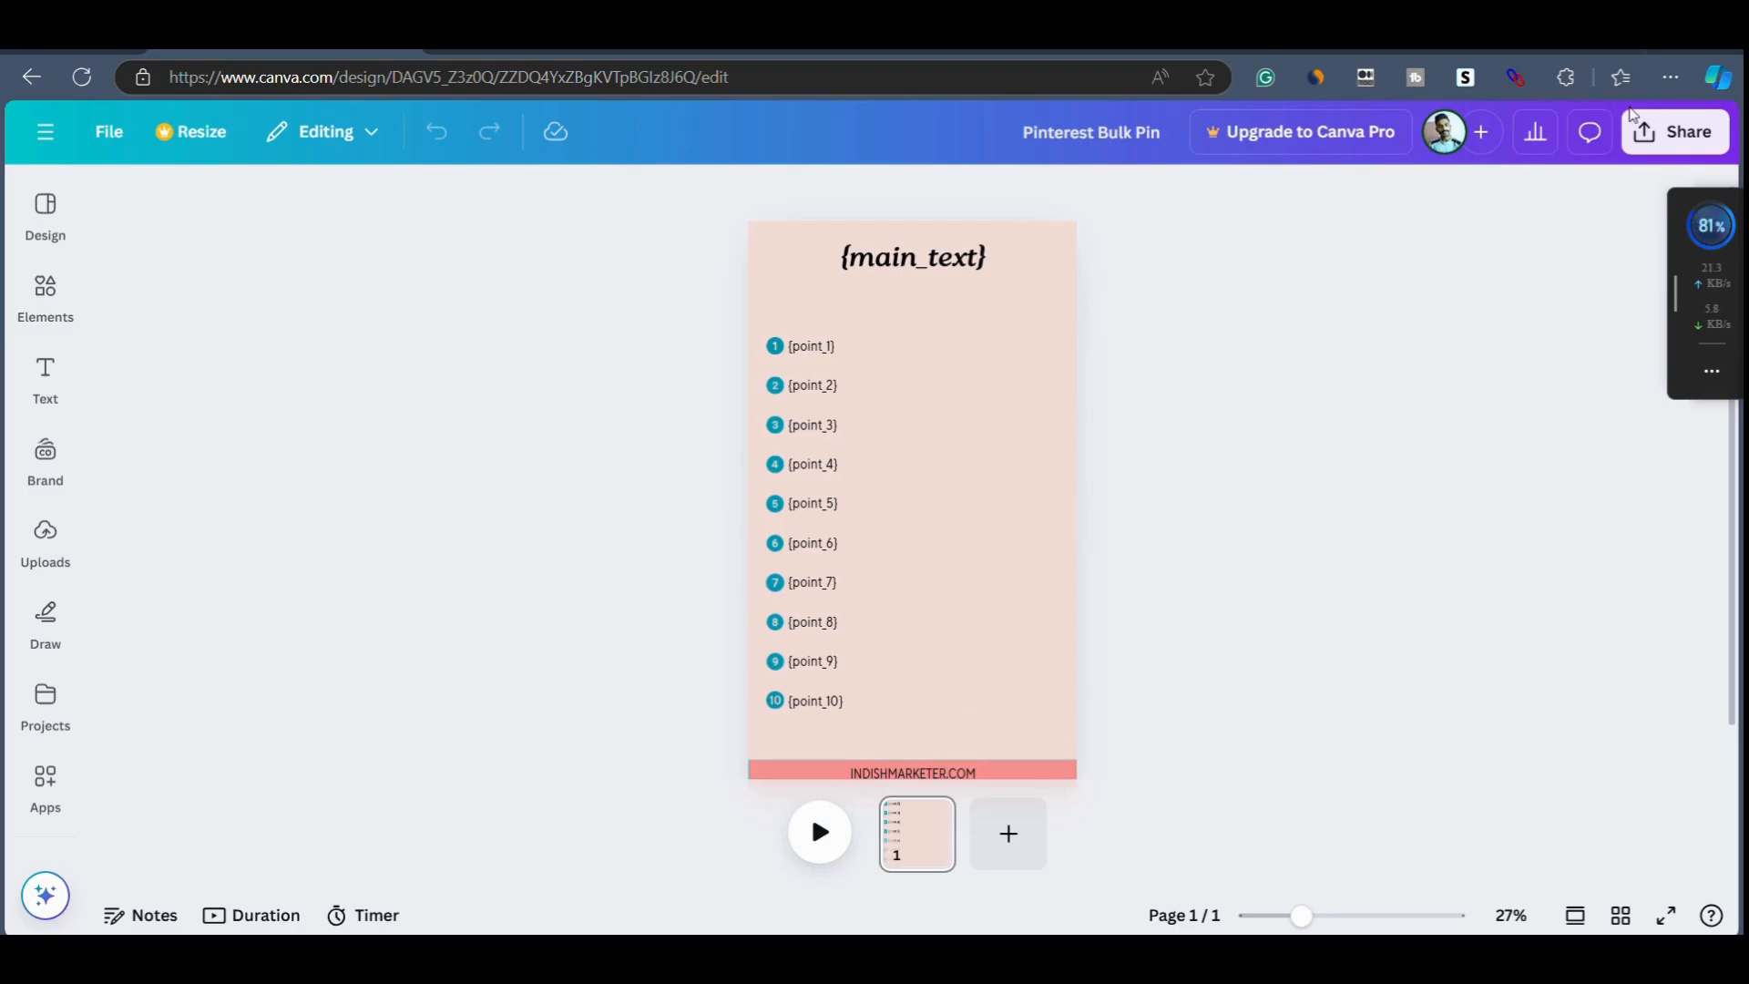
Copy the template's collaboration link for anyone with view access and open it in another browser window.
click(1653, 146)
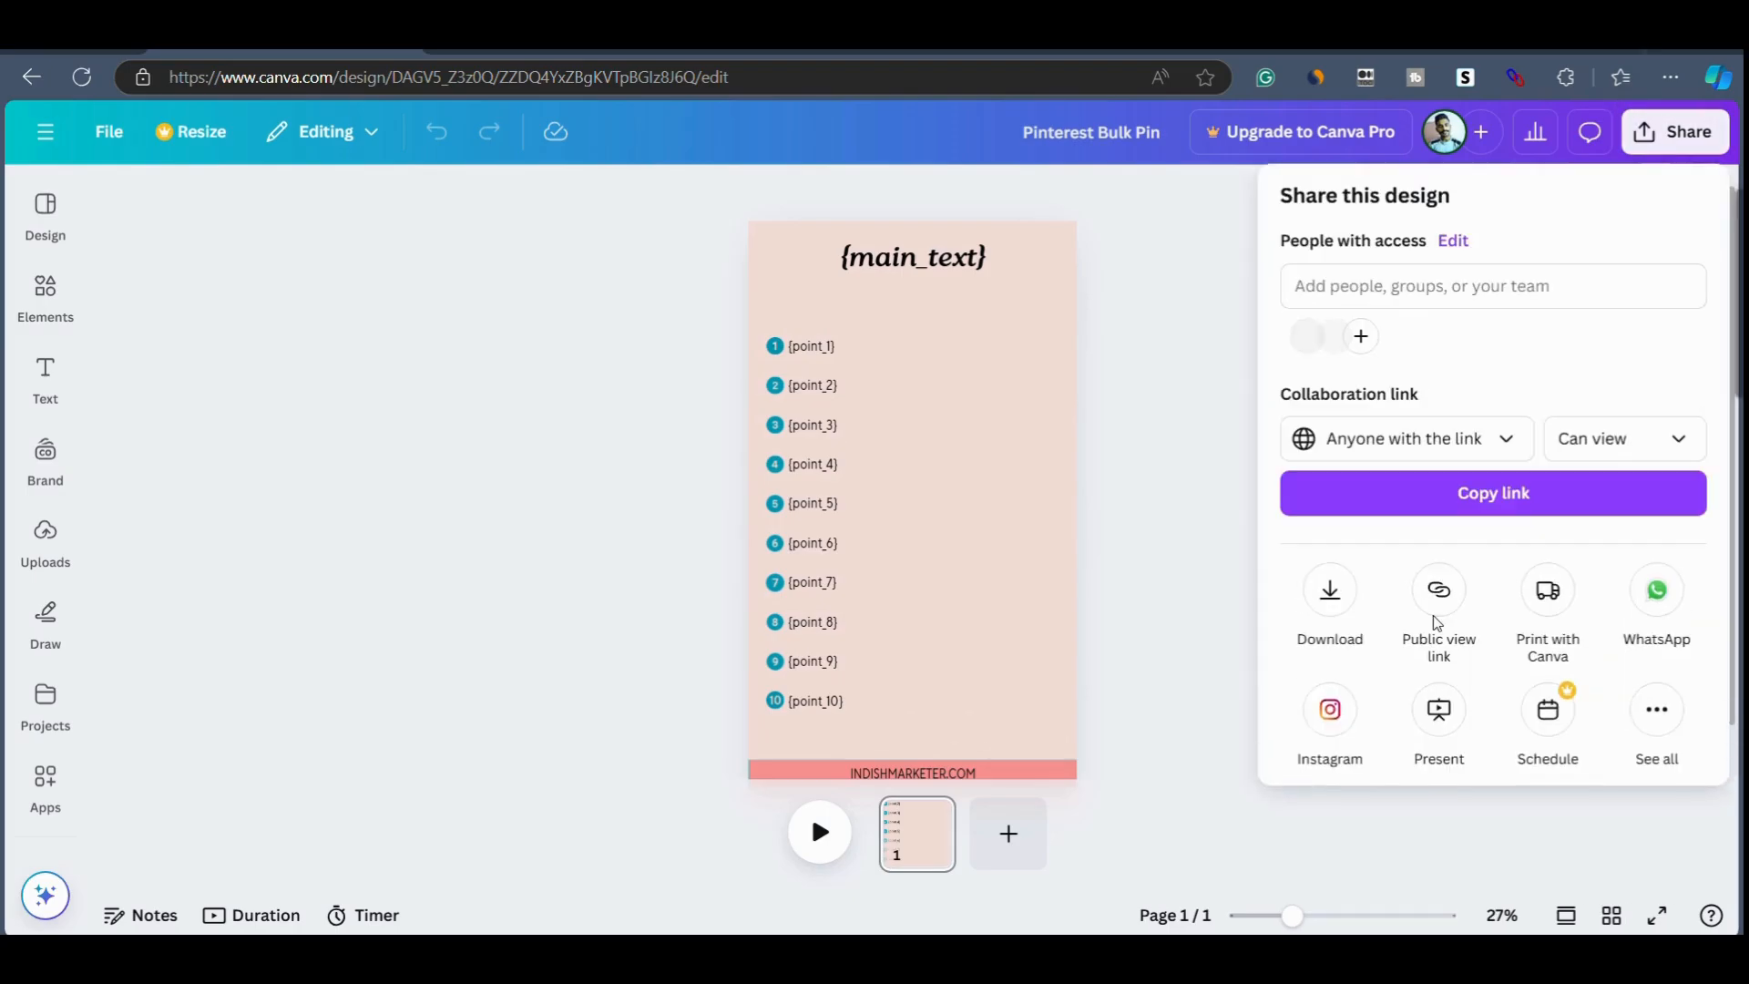
click(1471, 494)
click(1501, 562)
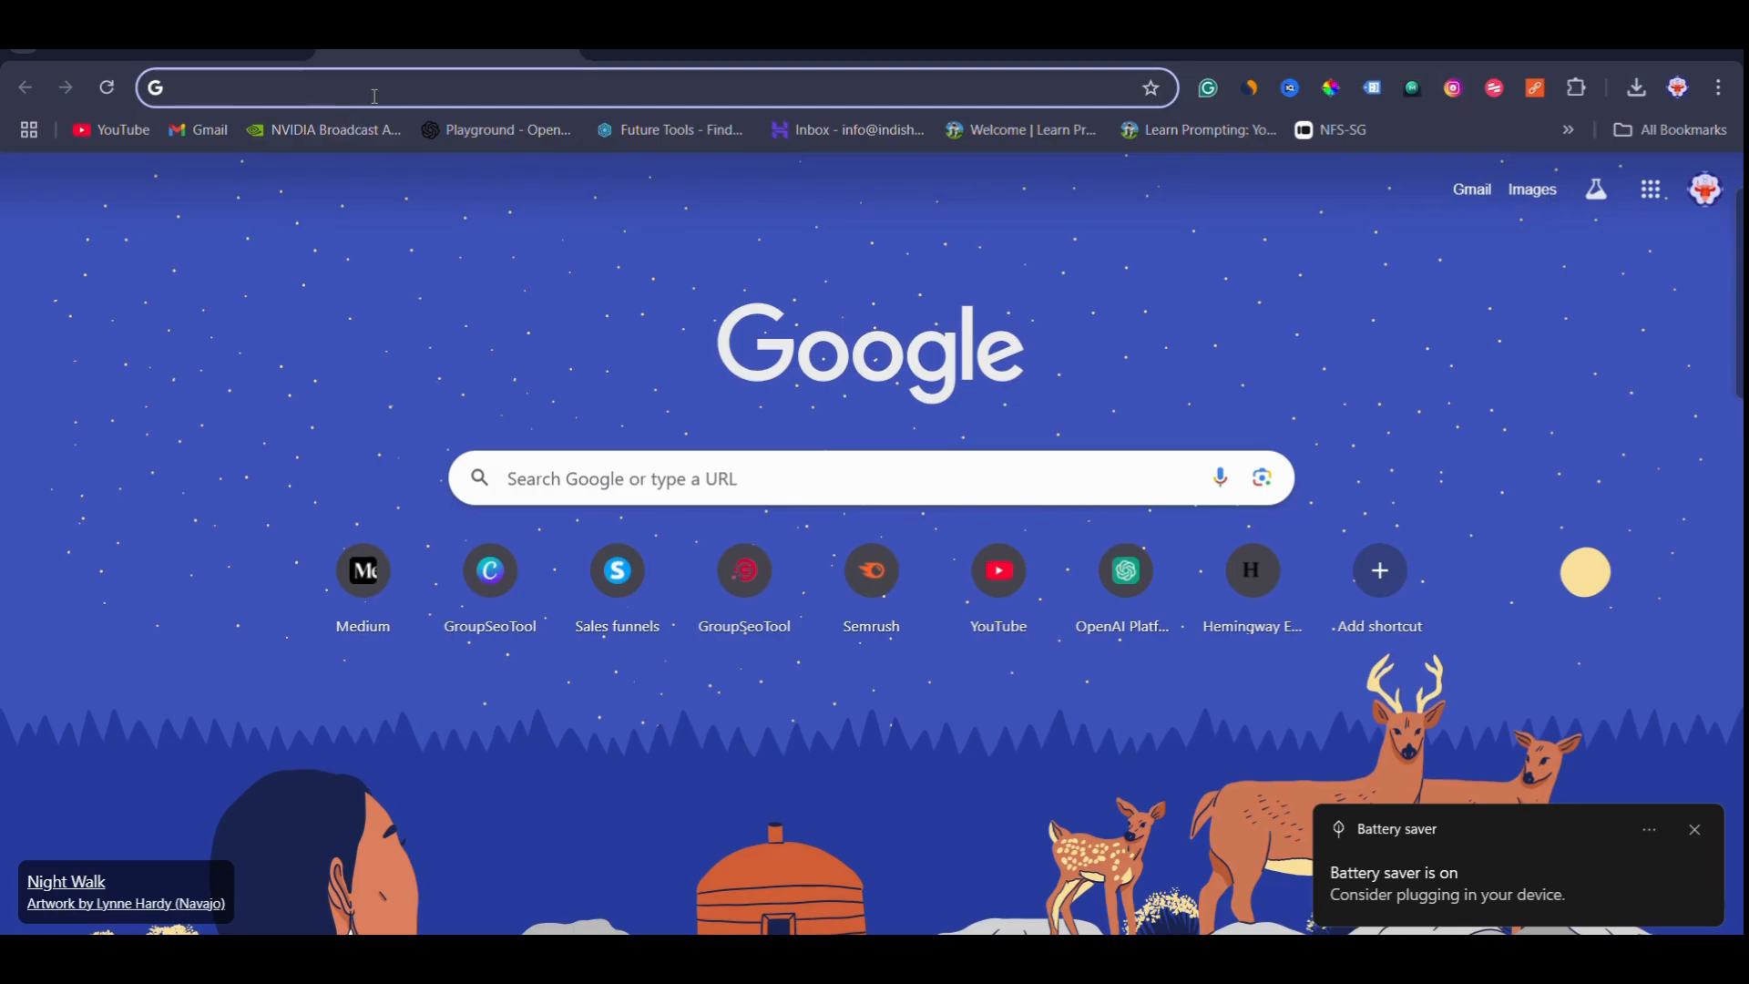
key(ctrl+v)
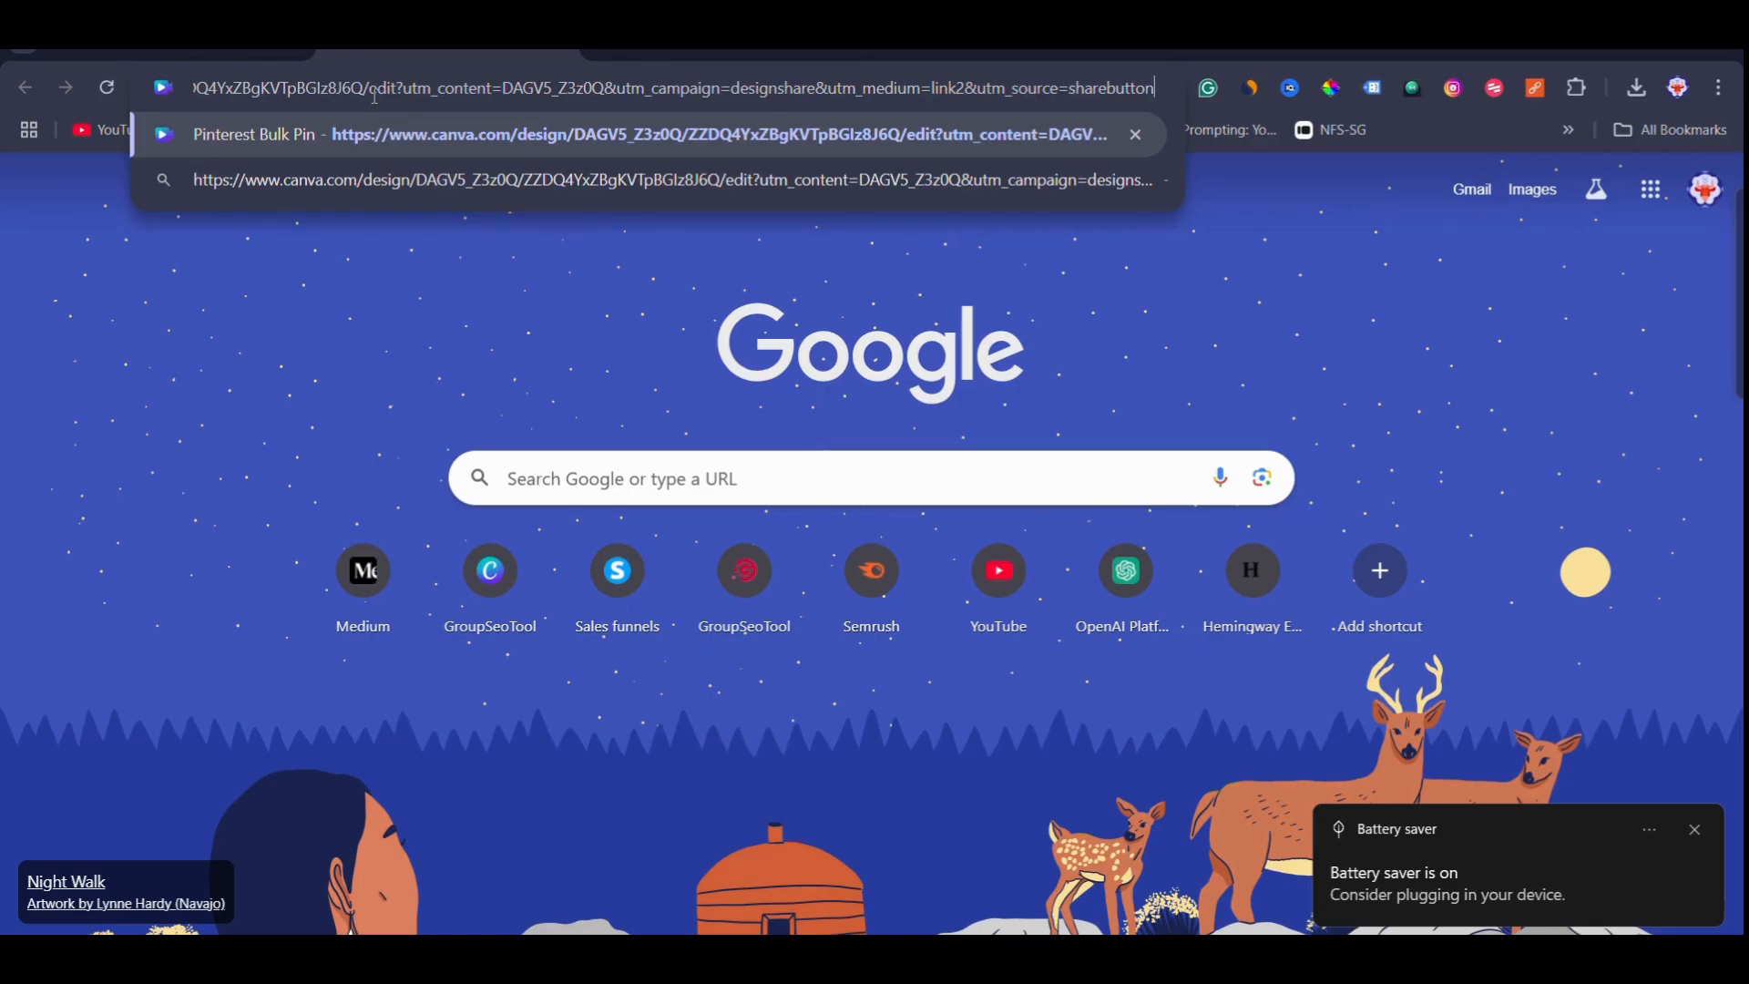
key(Return)
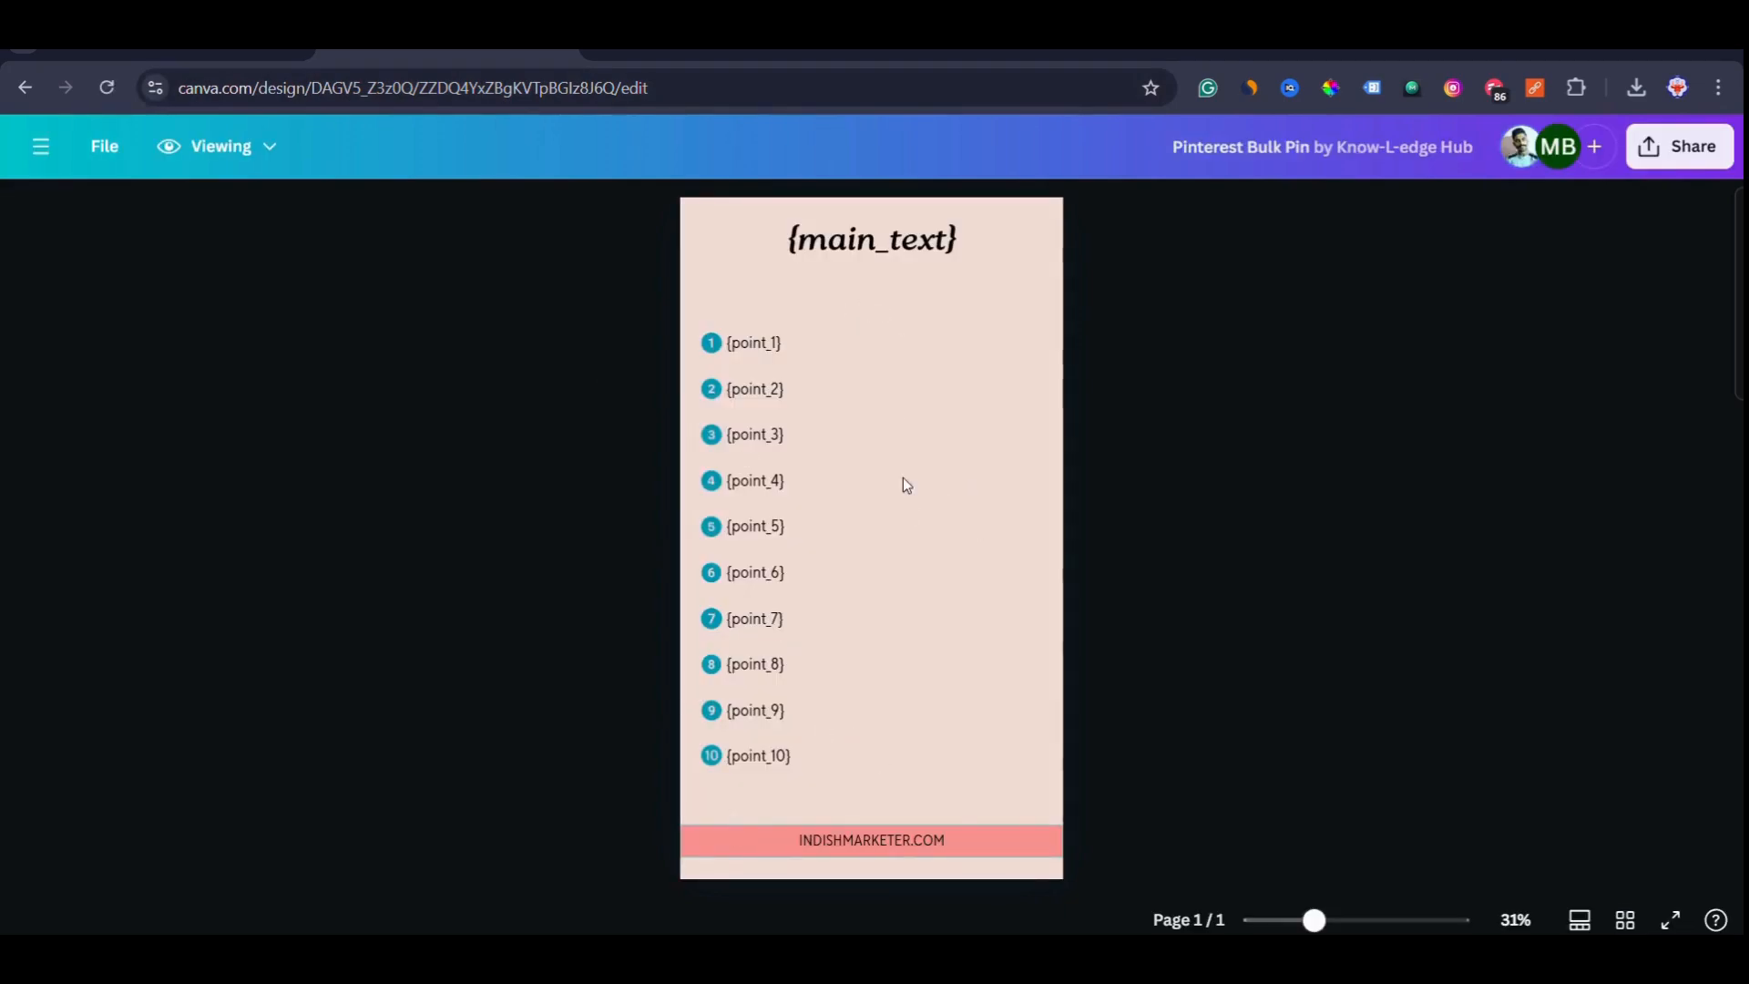
Make an editable copy of the shared view-only Pinterest Bulk Pin design.
click(268, 165)
click(588, 513)
click(106, 155)
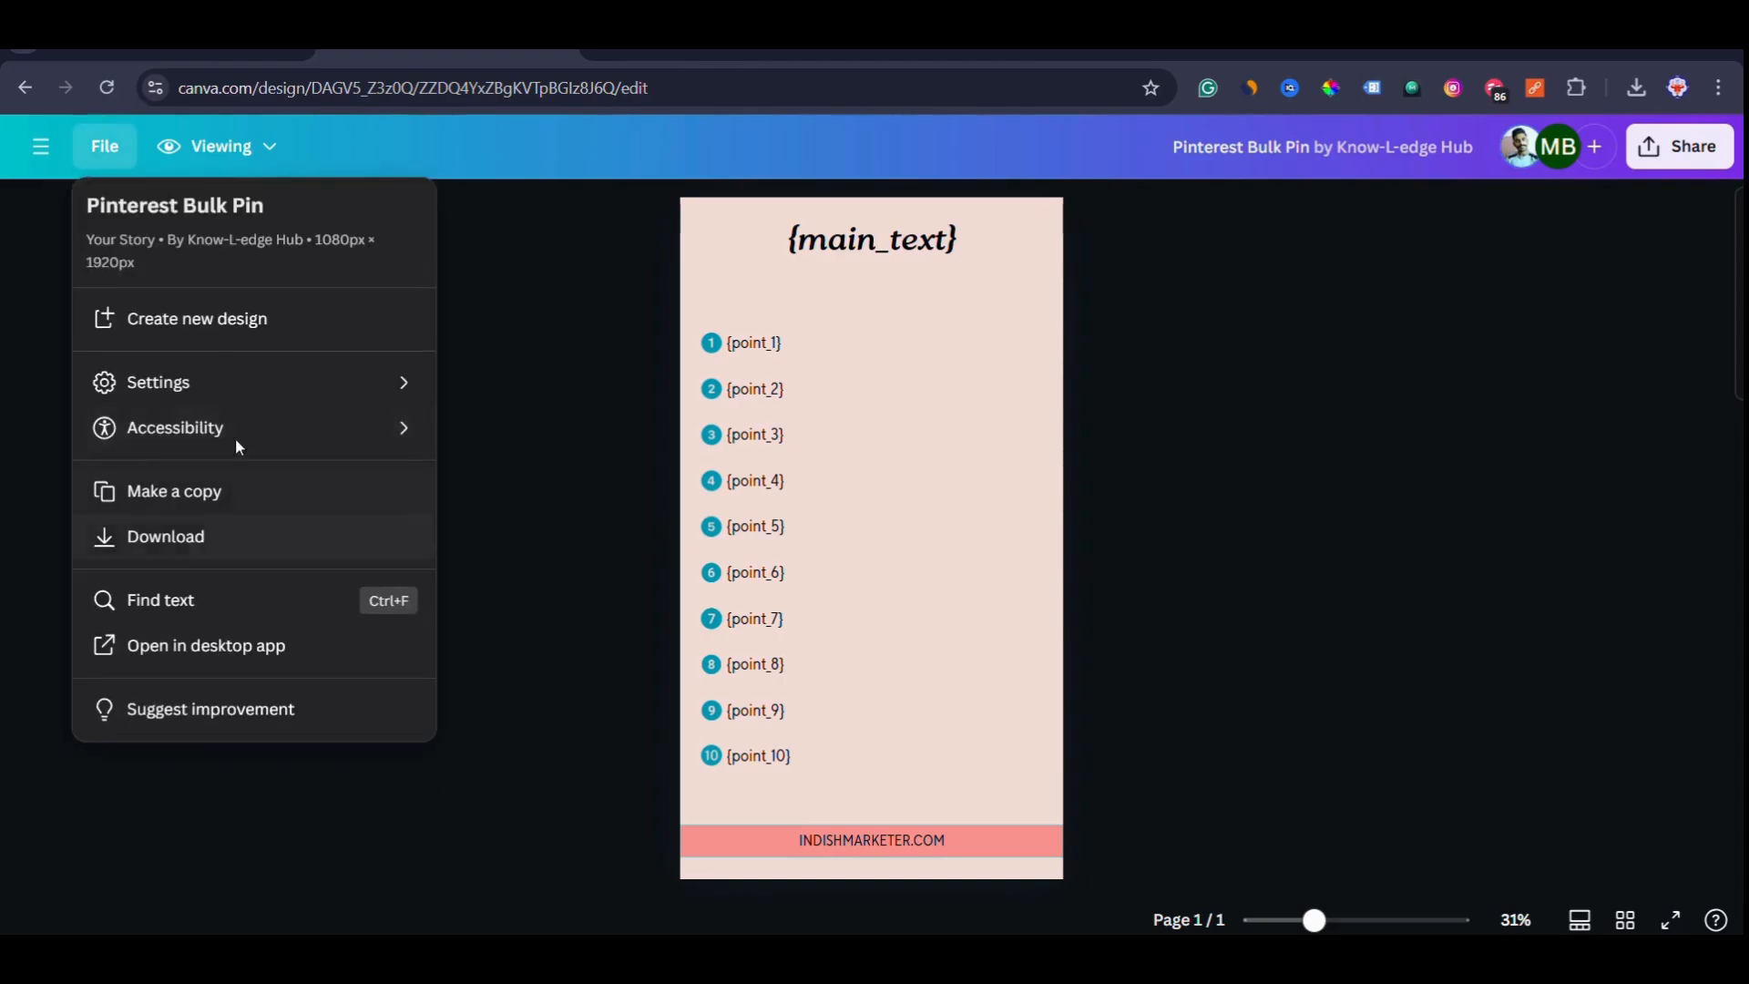
click(215, 492)
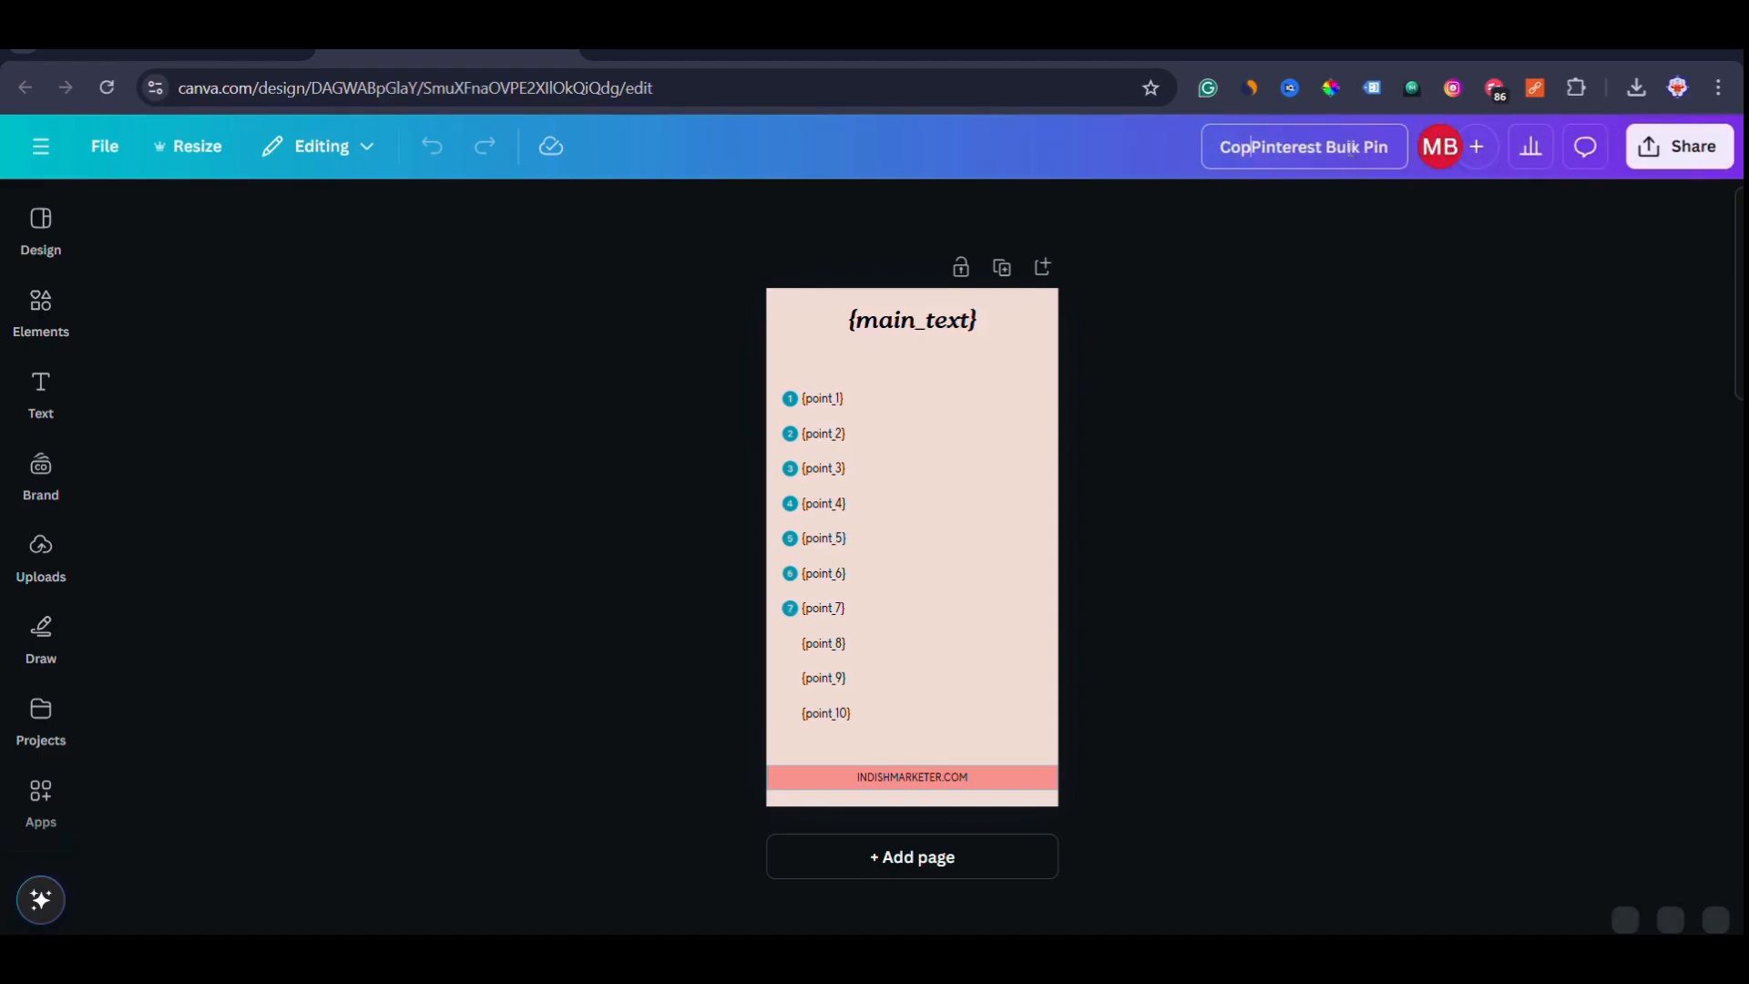
Rename the copied design as Pinterest Bulk Pin by removing the copy prefix from its title.
key(BackSpace)
key(BackSpace)
key(BackSpace)
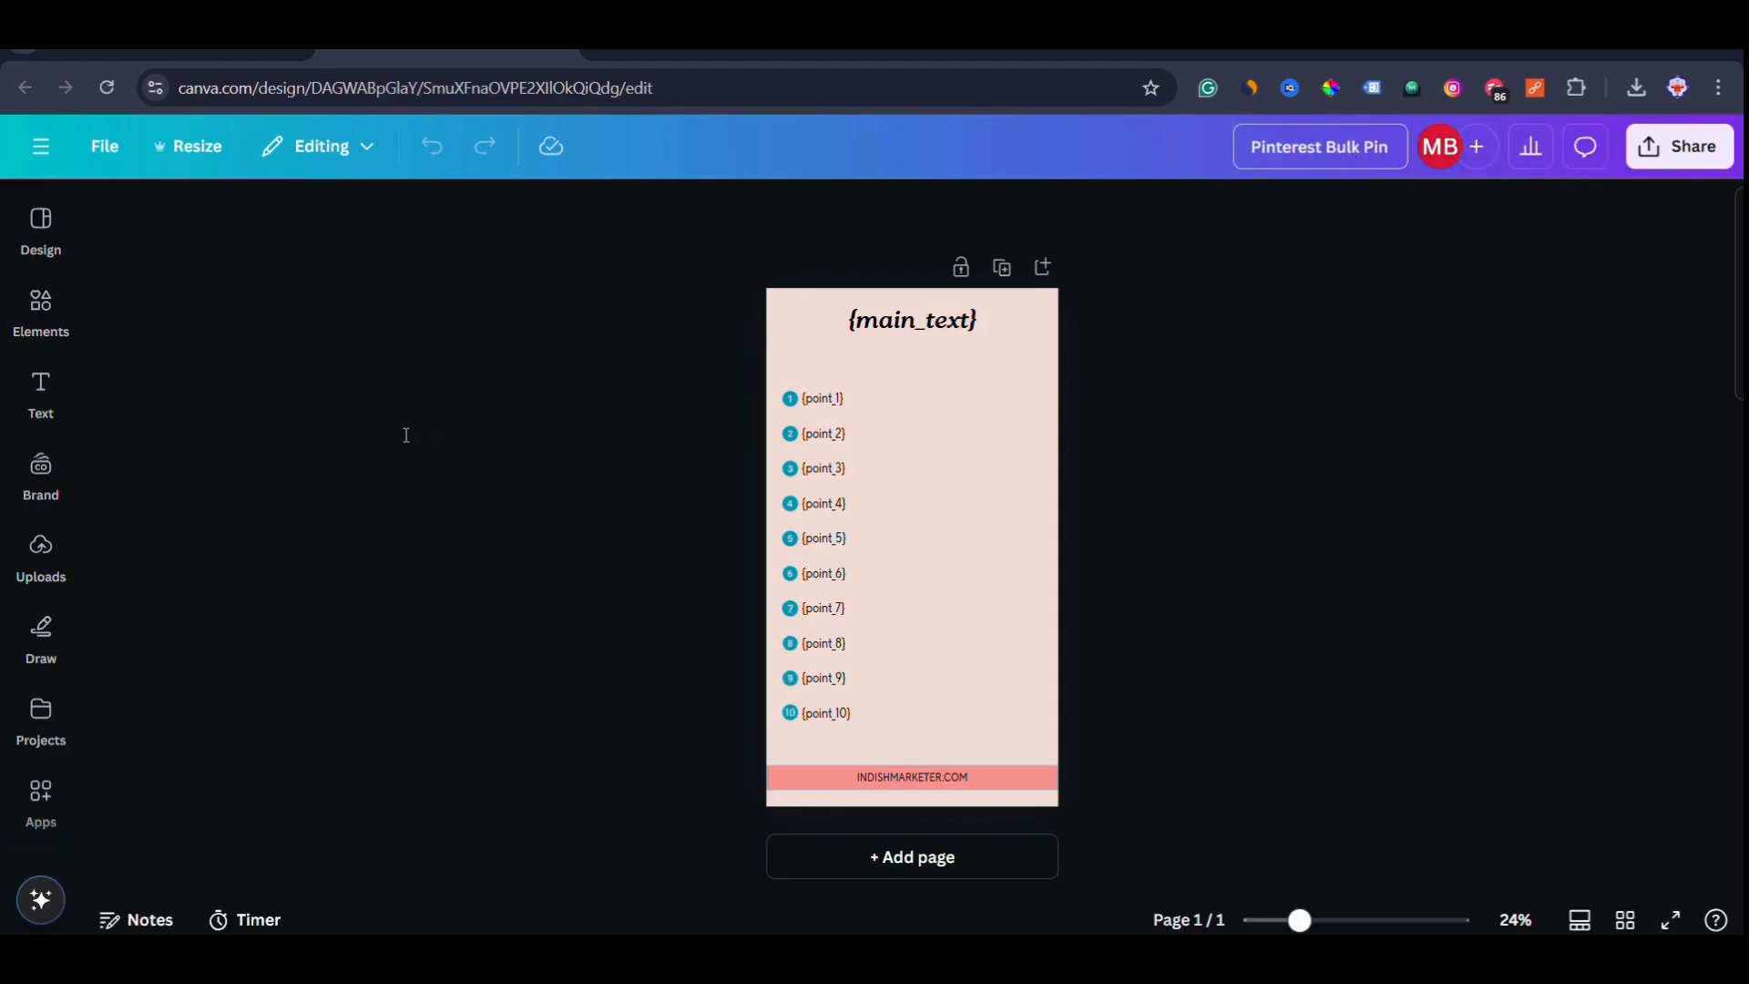
click(412, 473)
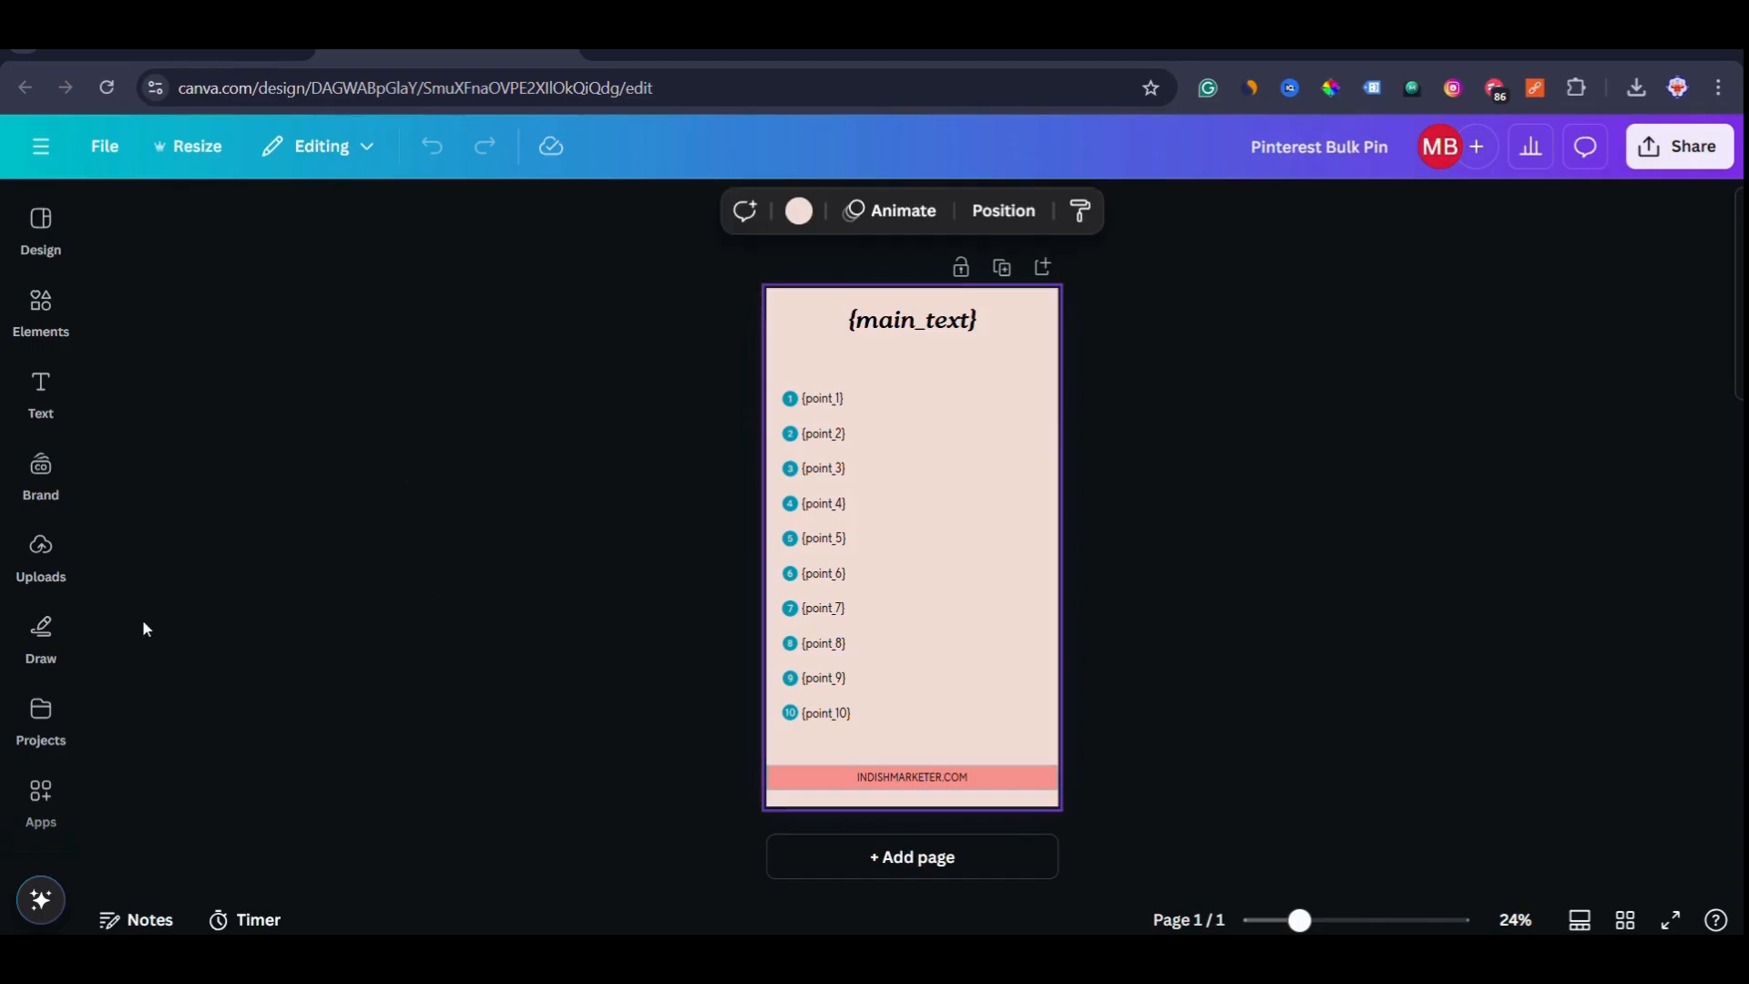
Search the Canva apps for "bulk" and open the Bulk create app for the pin design.
click(50, 795)
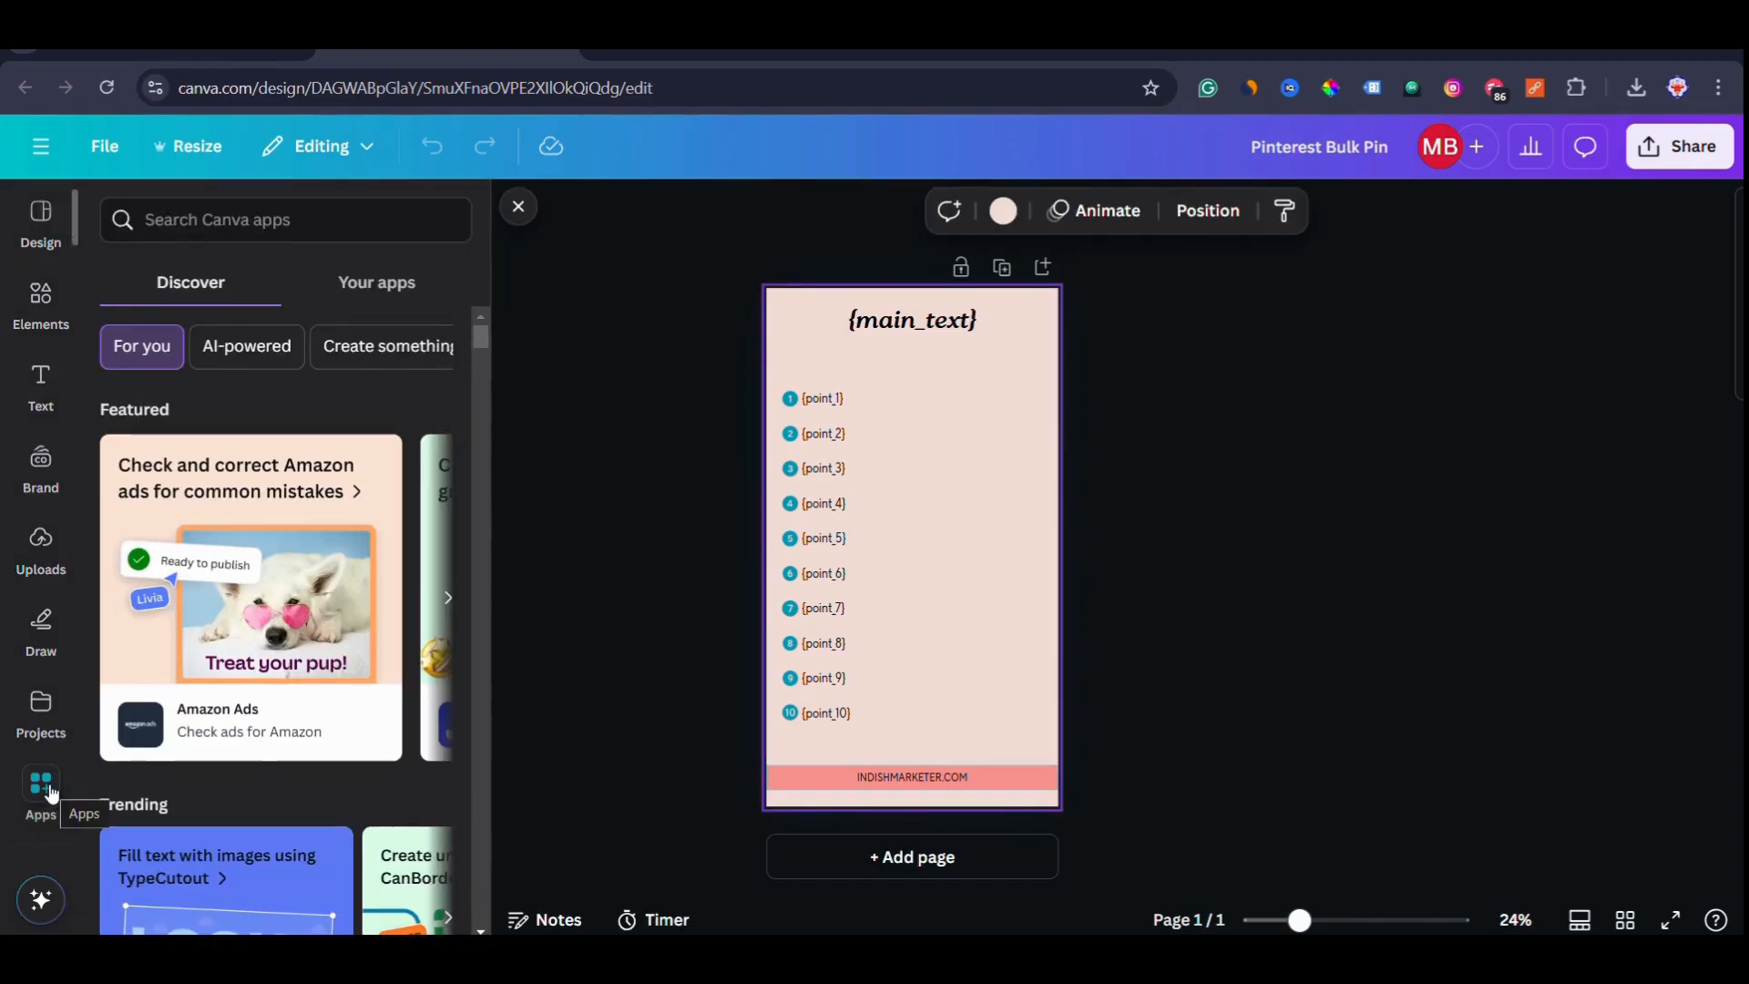
click(158, 220)
text(bulk)
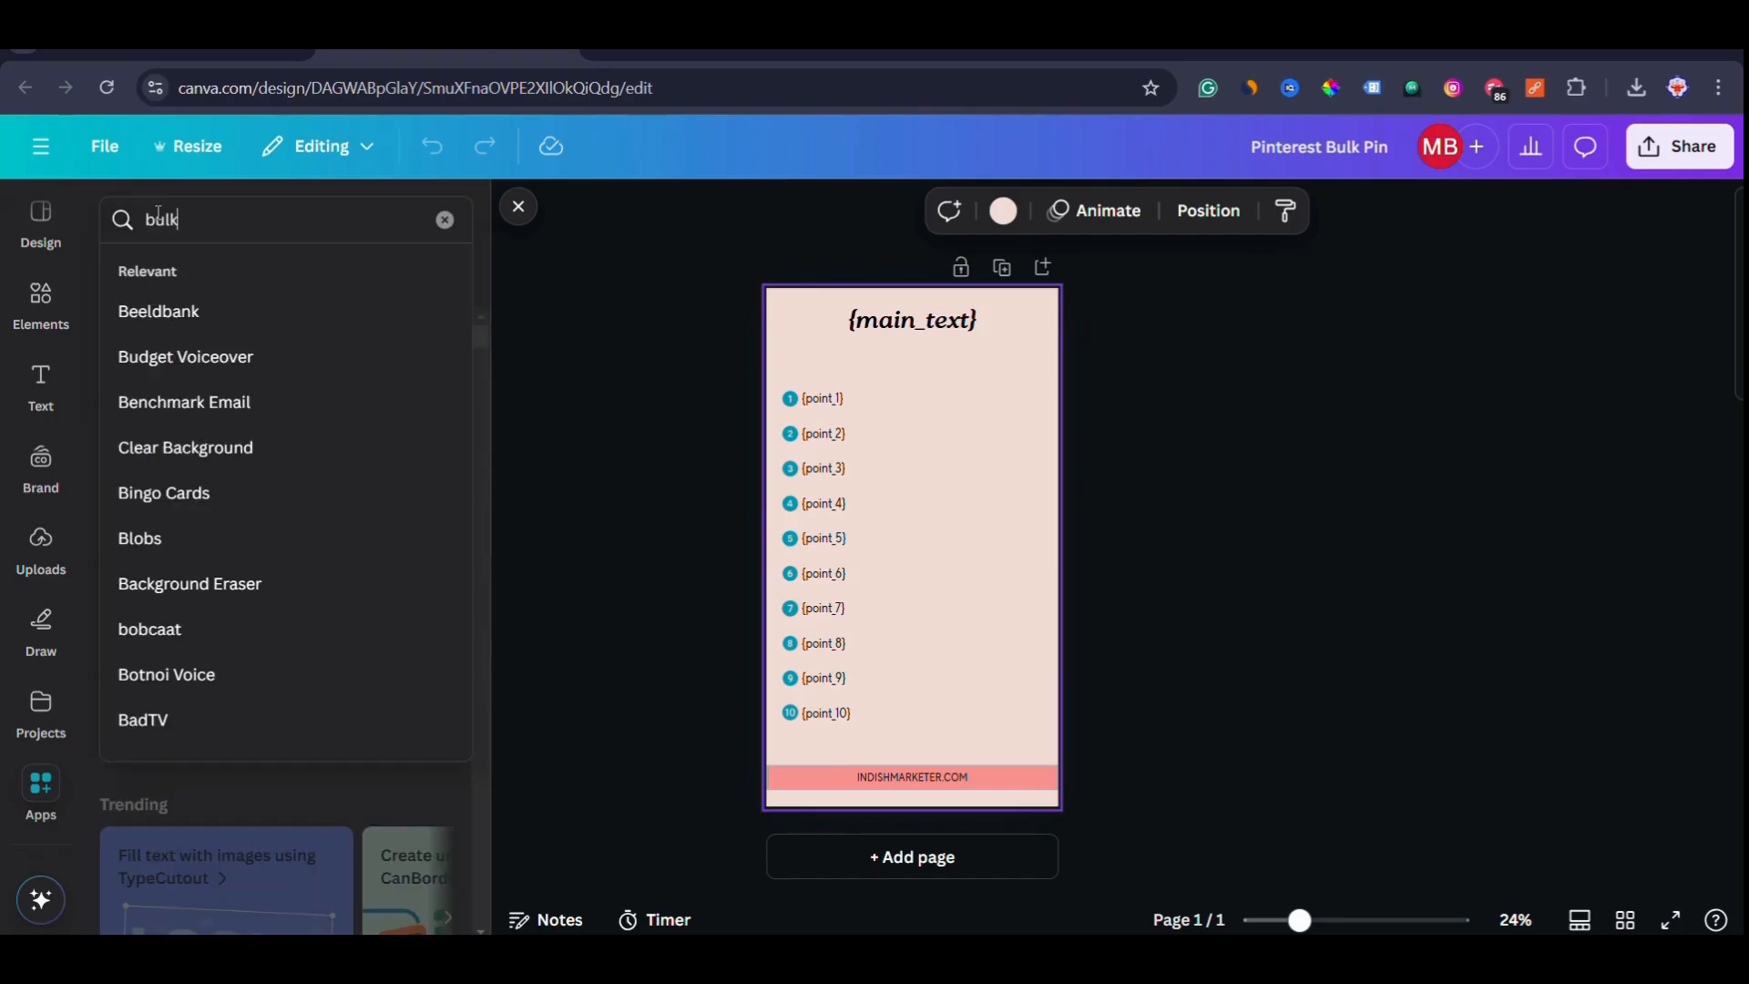
key(Return)
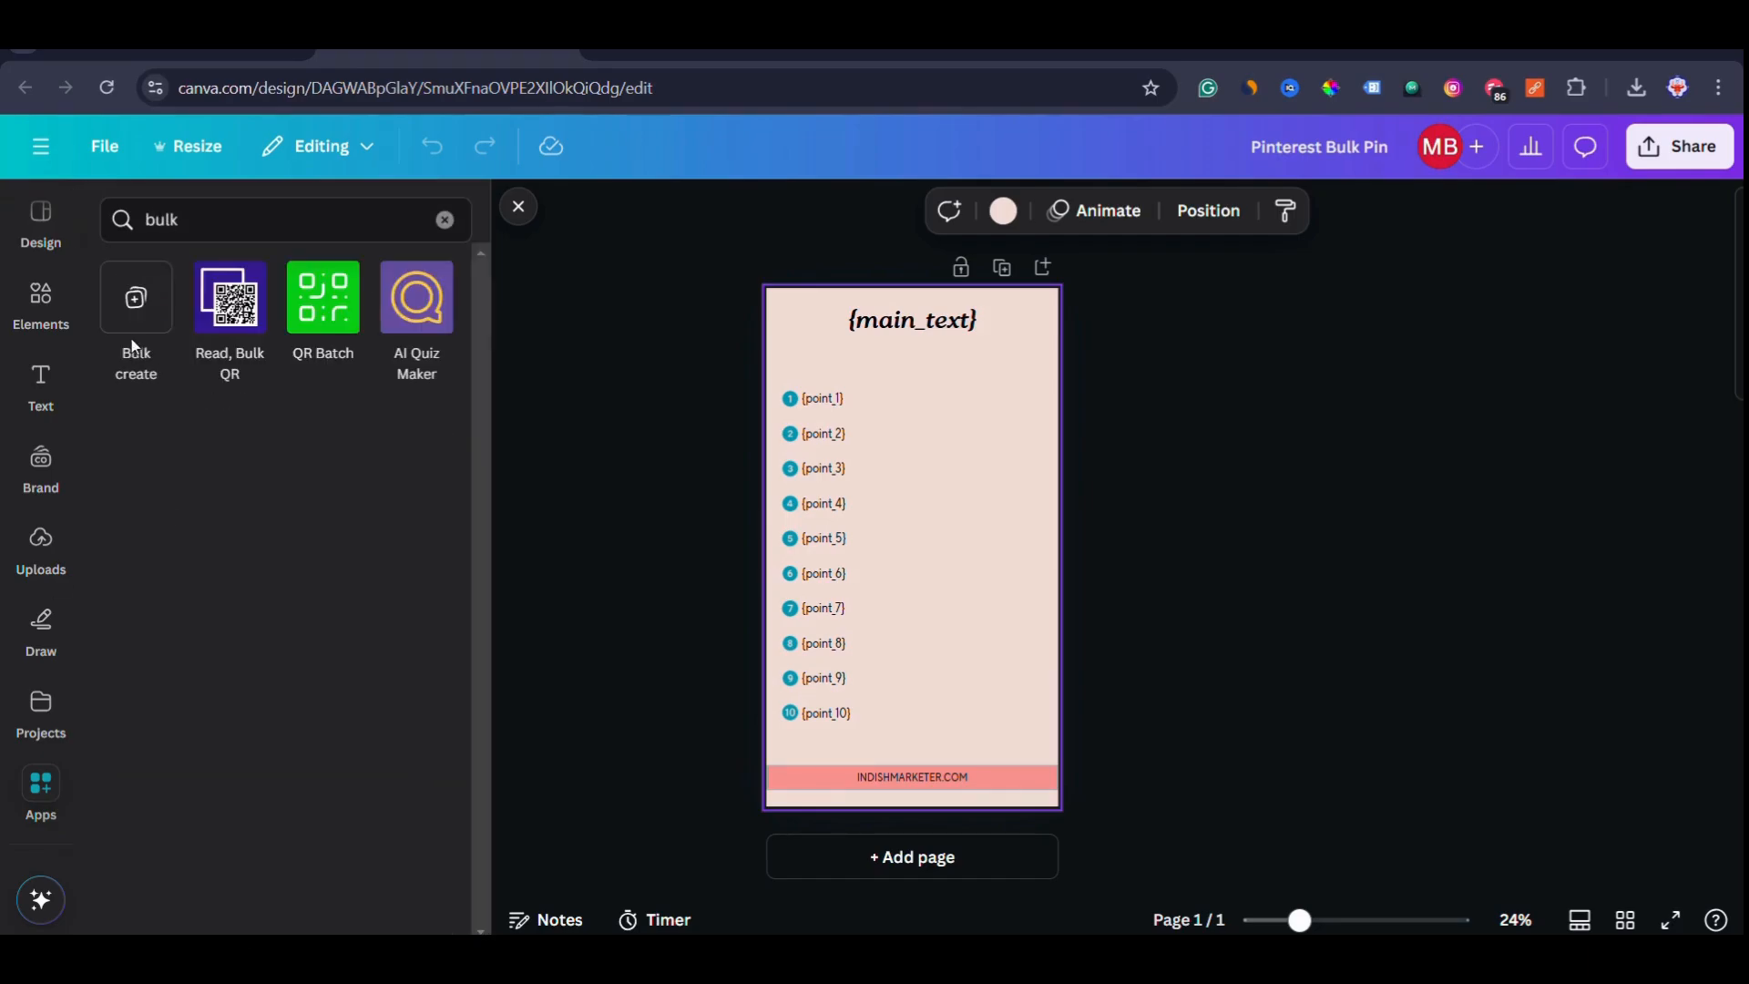
click(128, 319)
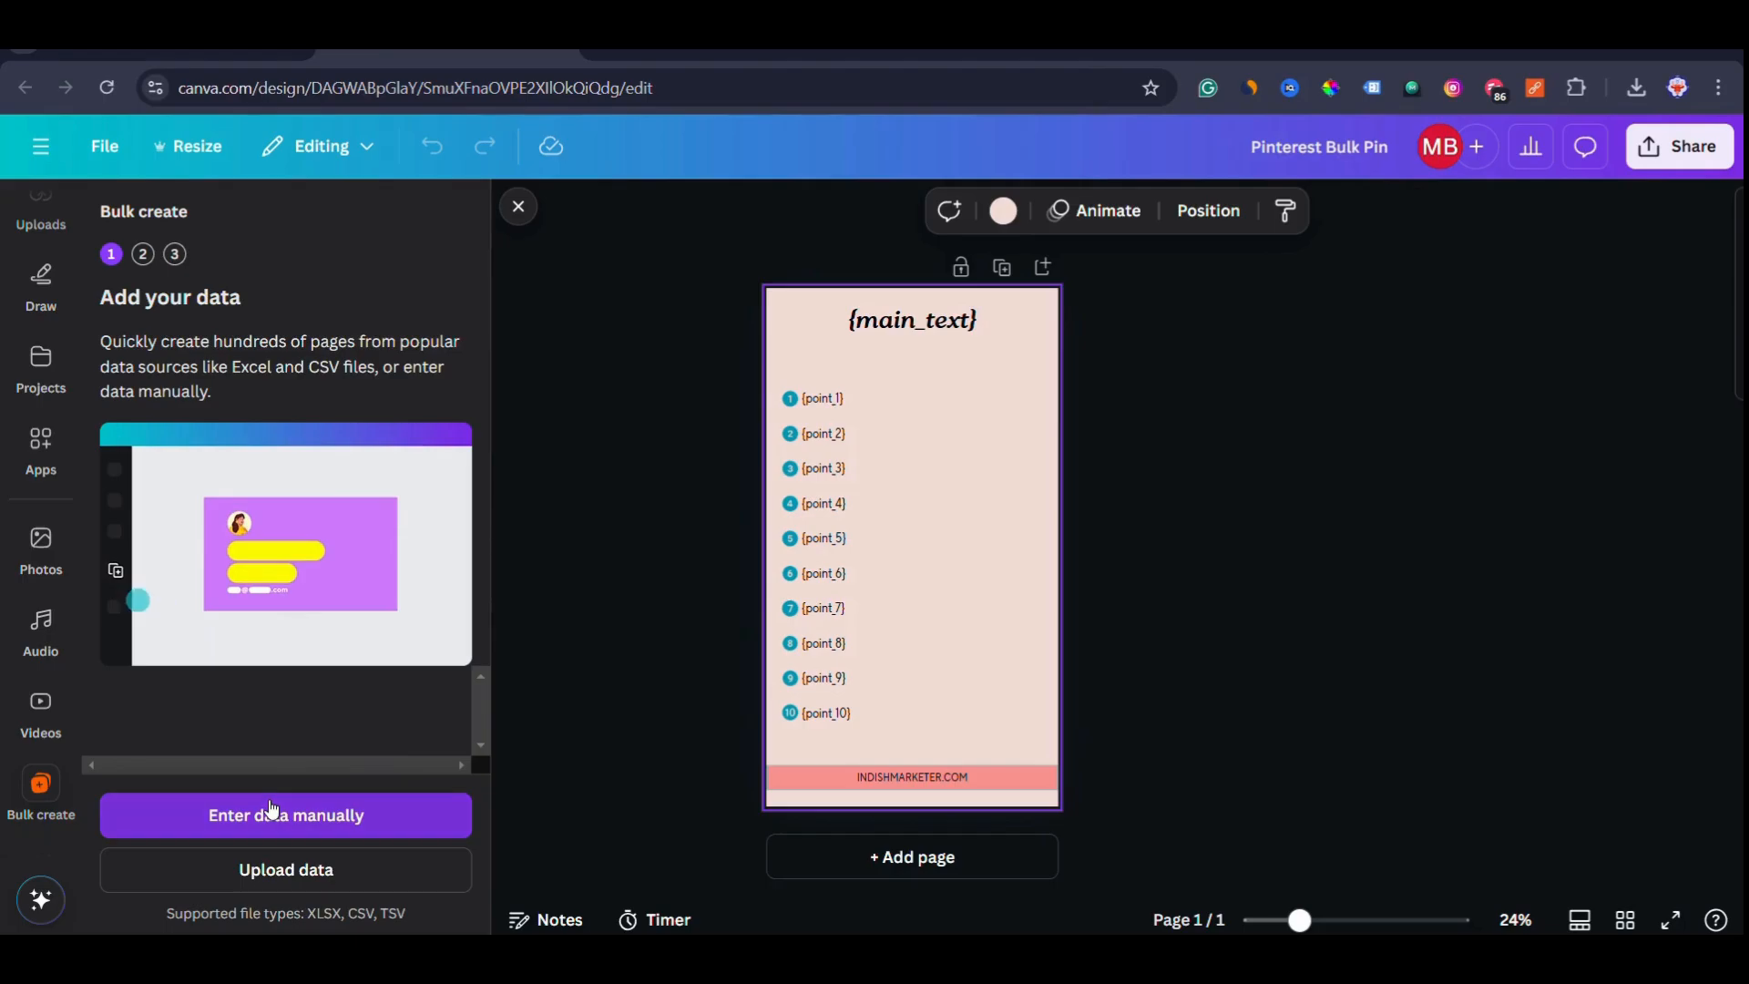
Upload the Bulk Pin Content file from the Downloads folder as the bulk-create data.
click(287, 877)
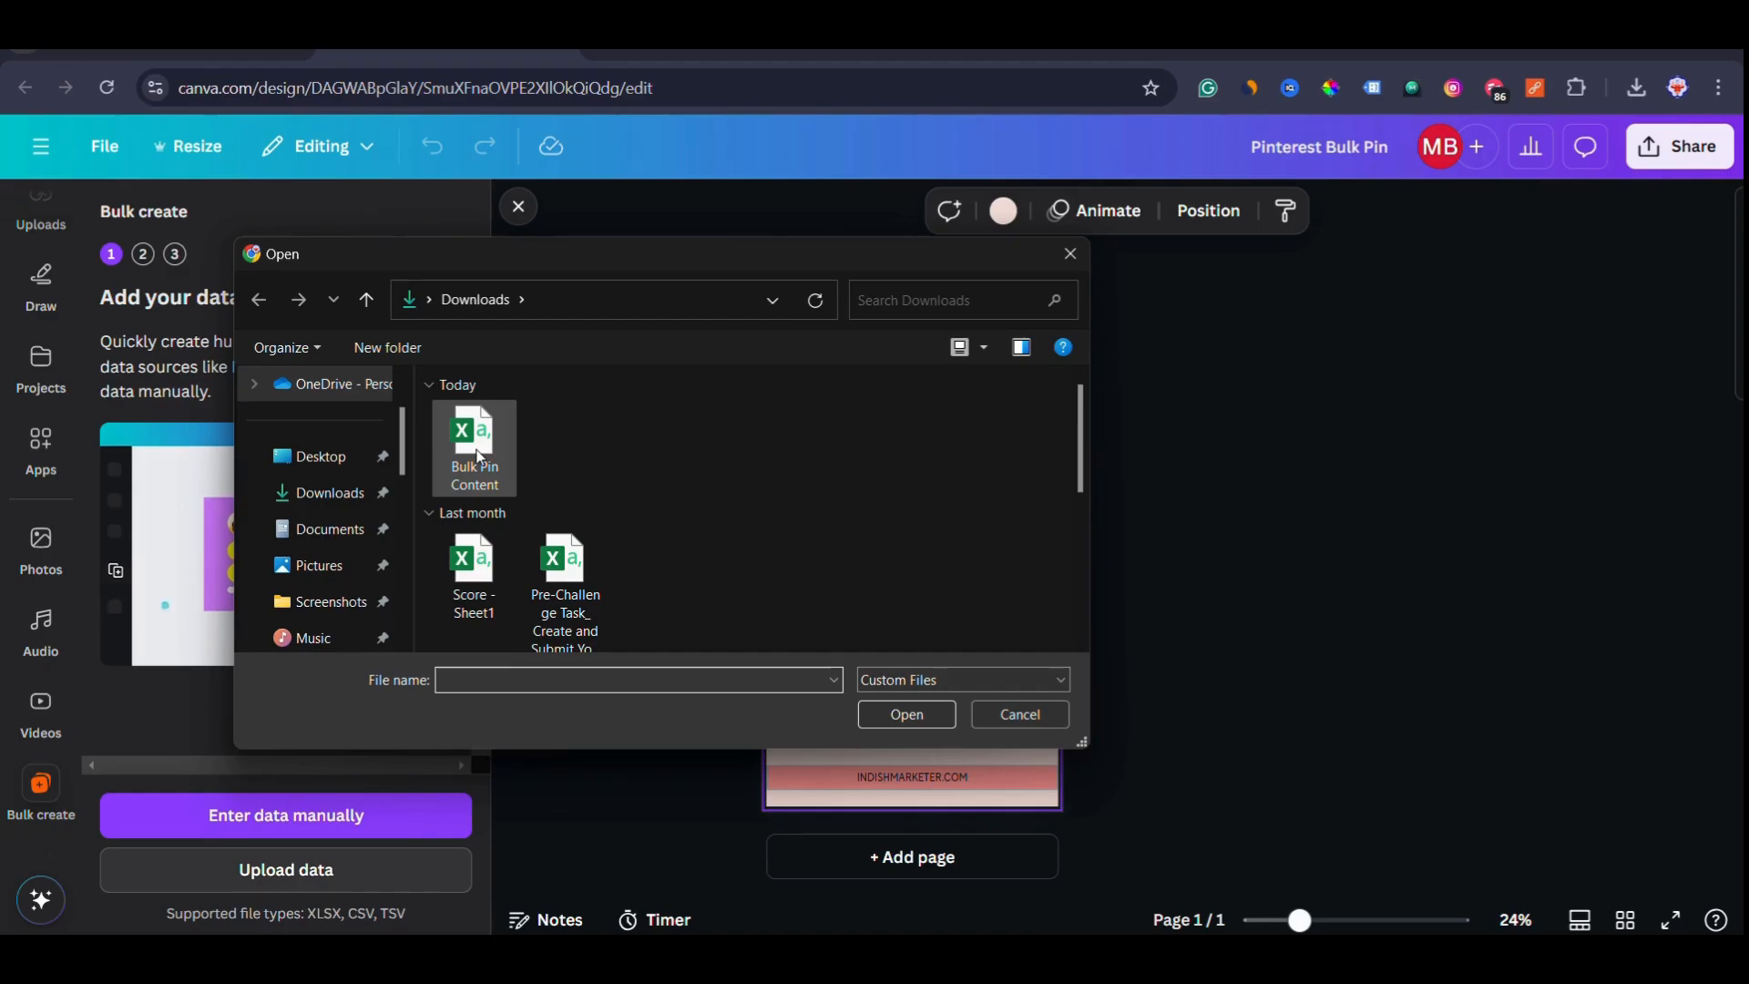
click(478, 456)
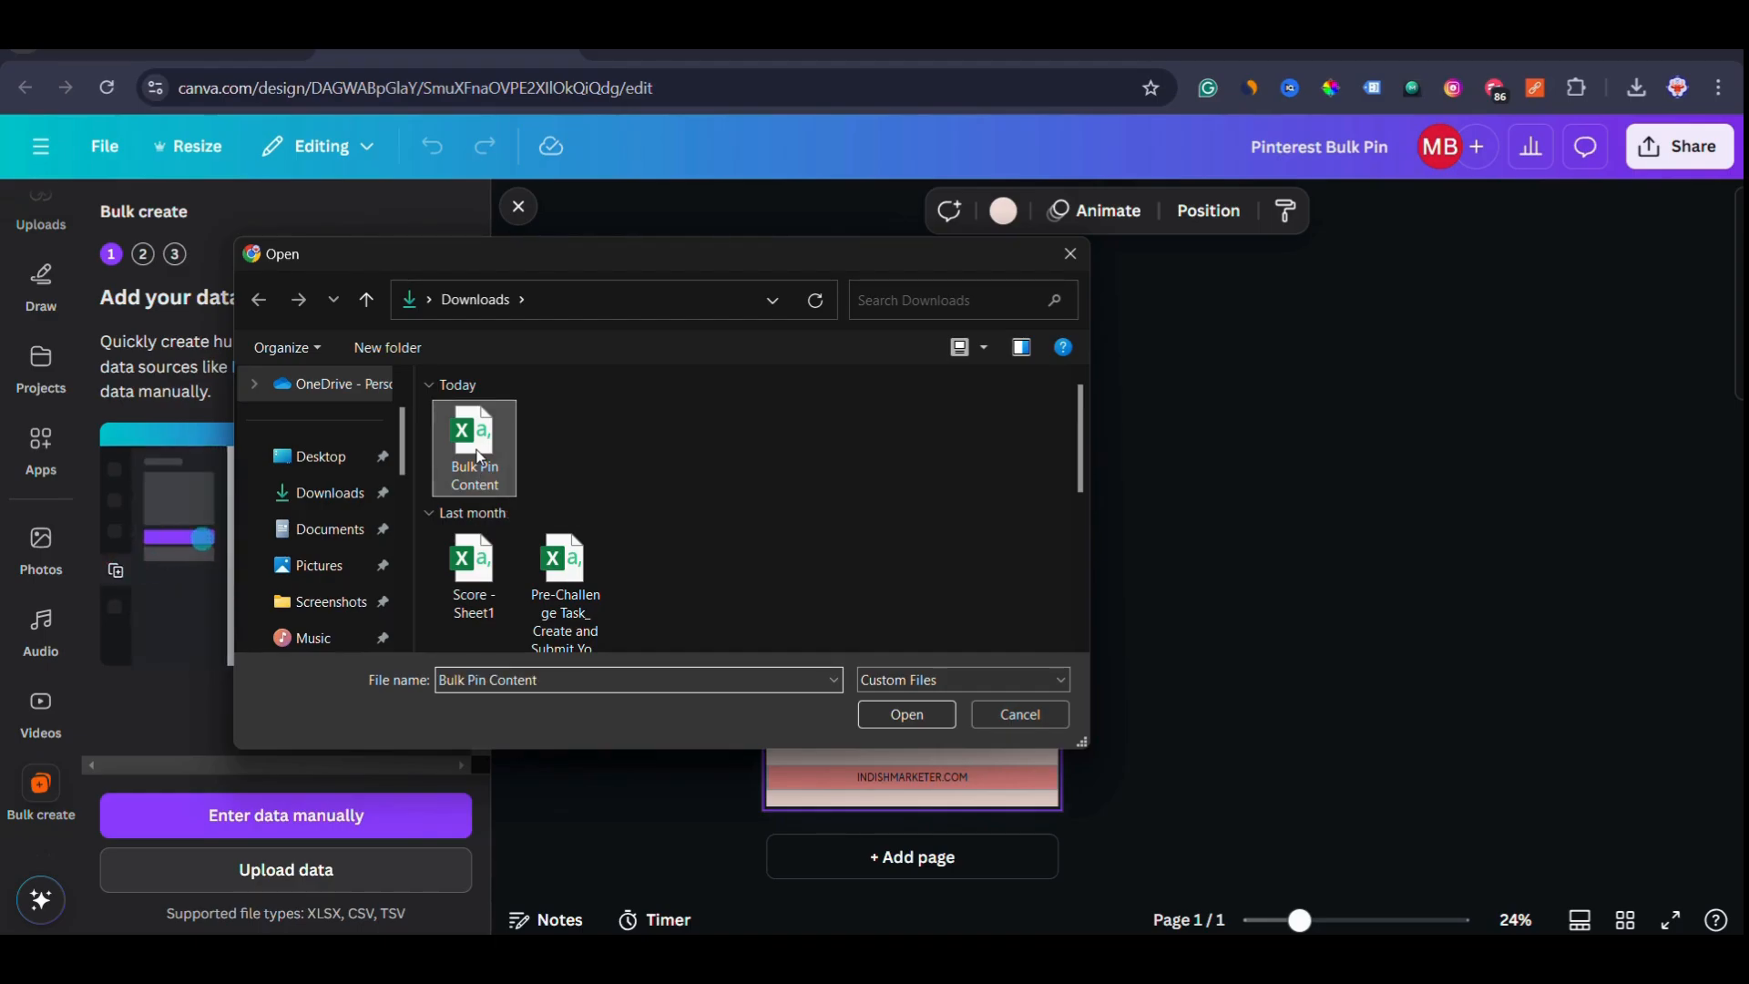
click(901, 715)
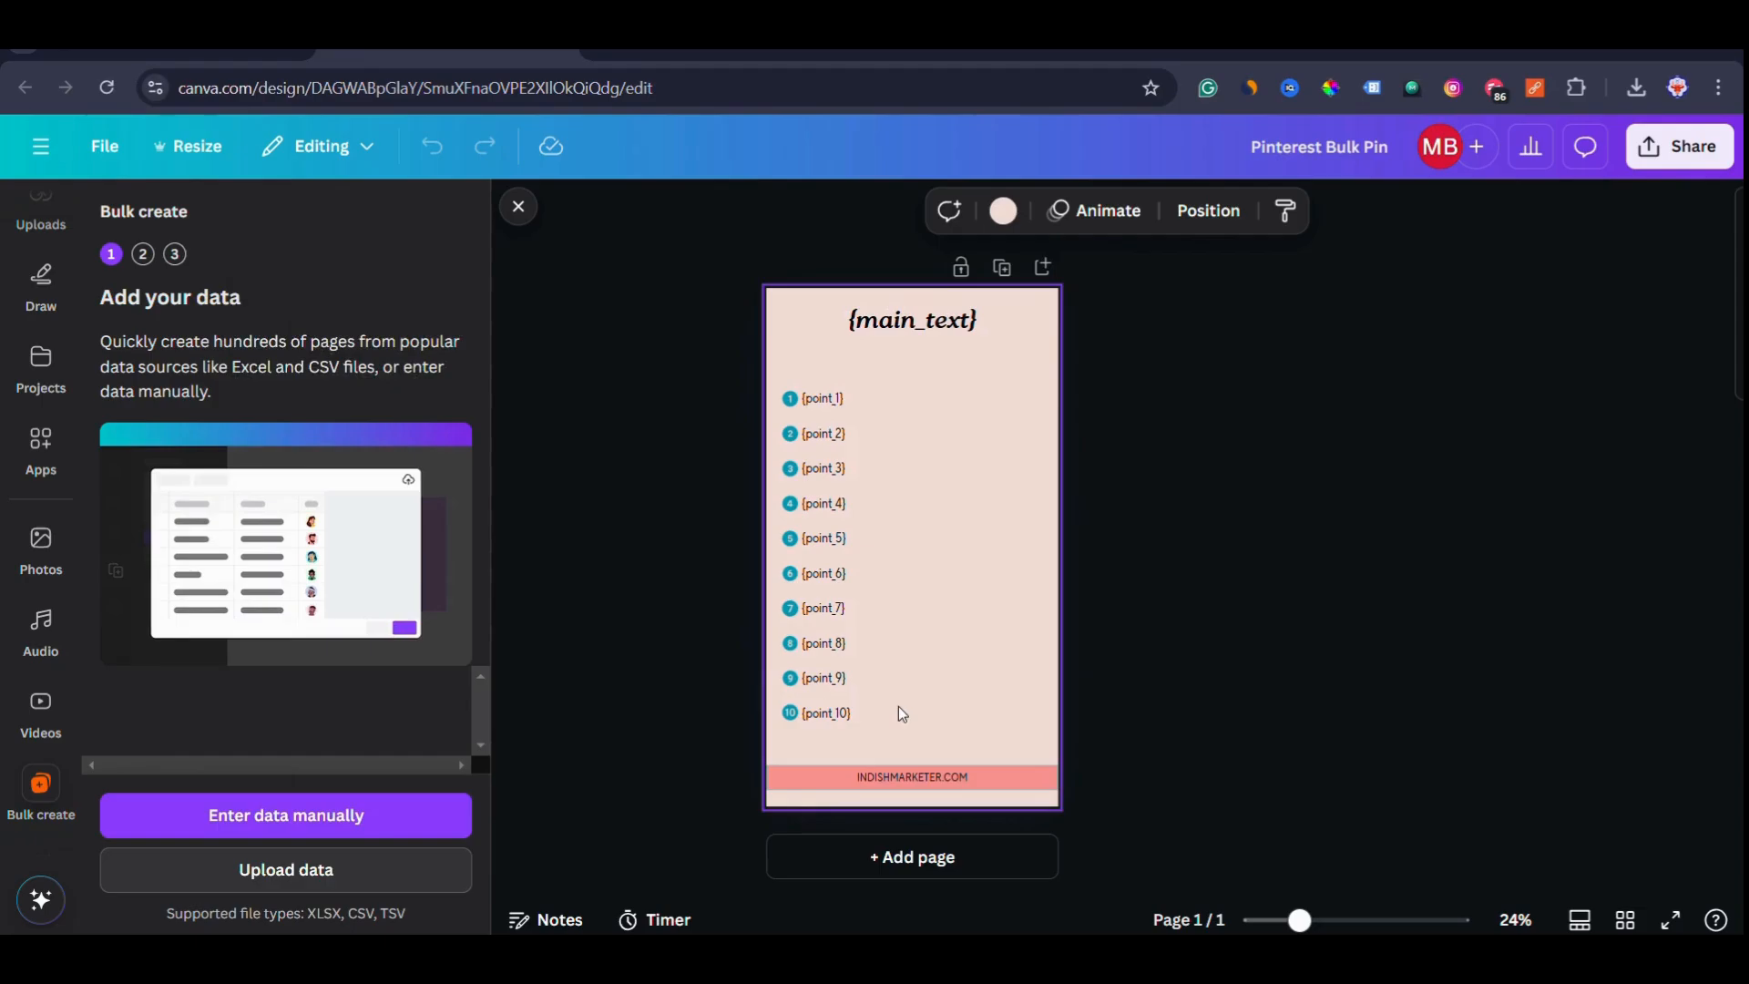
Connect the {main_text} placeholder at the head of the pin to the Main Text data field.
scroll(269, 547, down, 6)
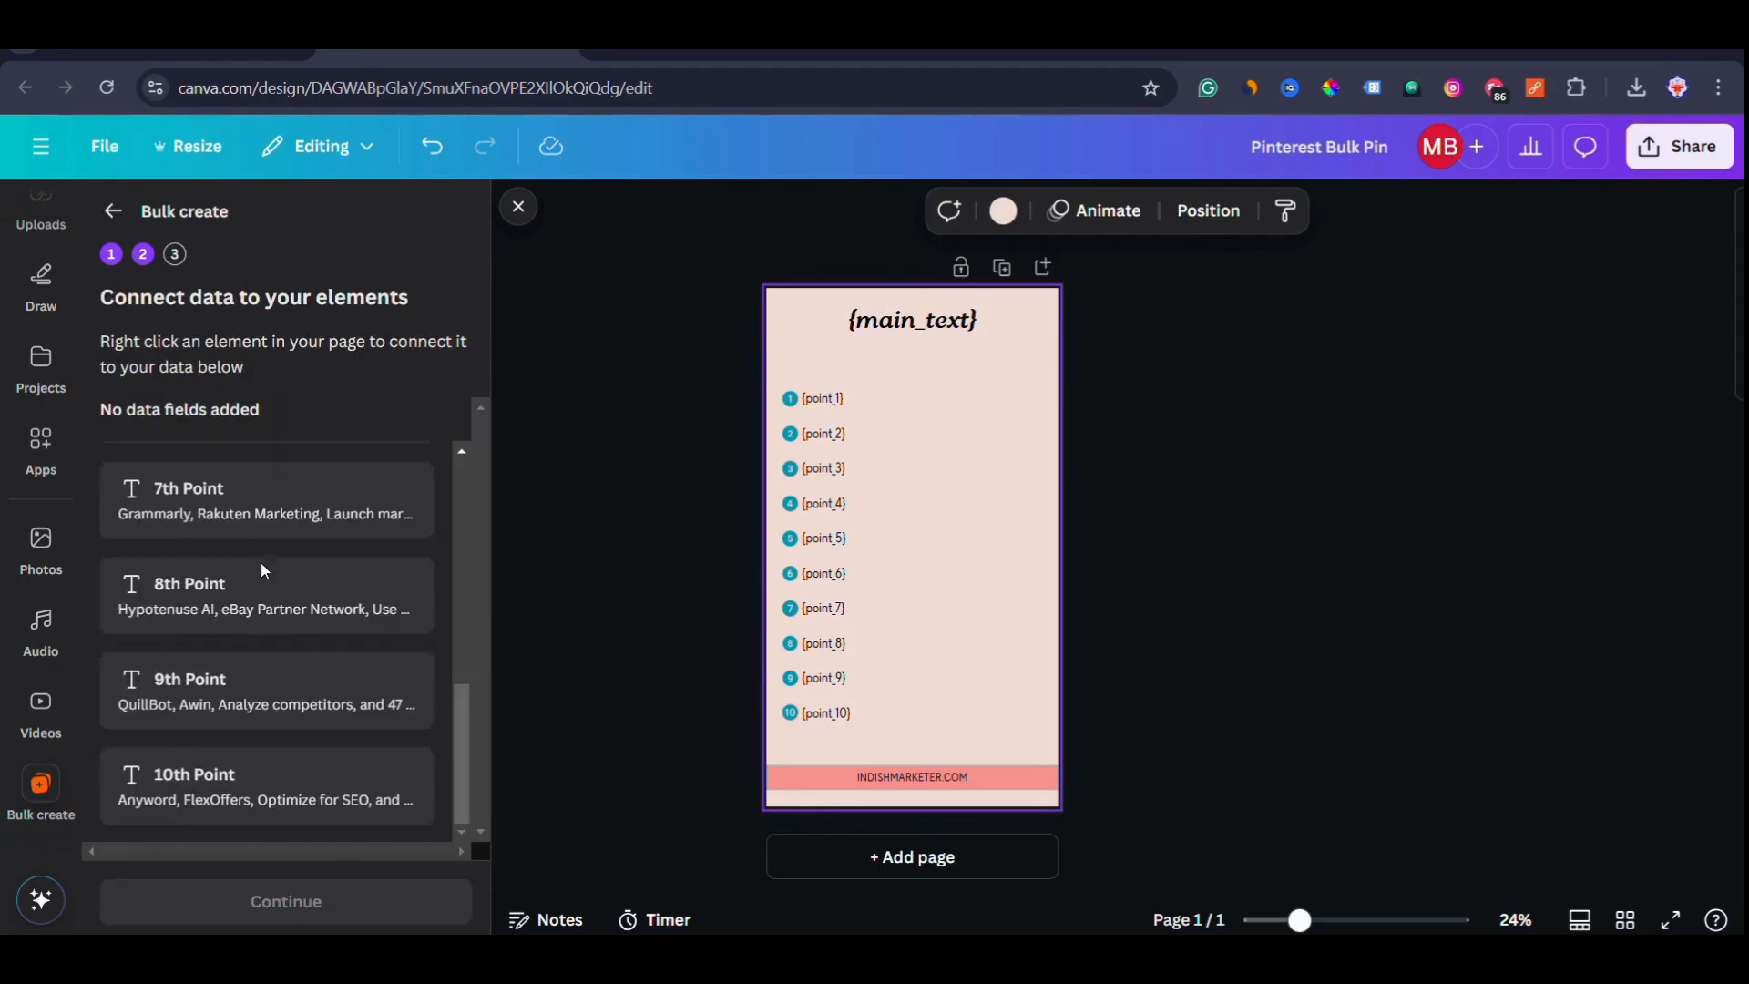
scroll(306, 682, up, 6)
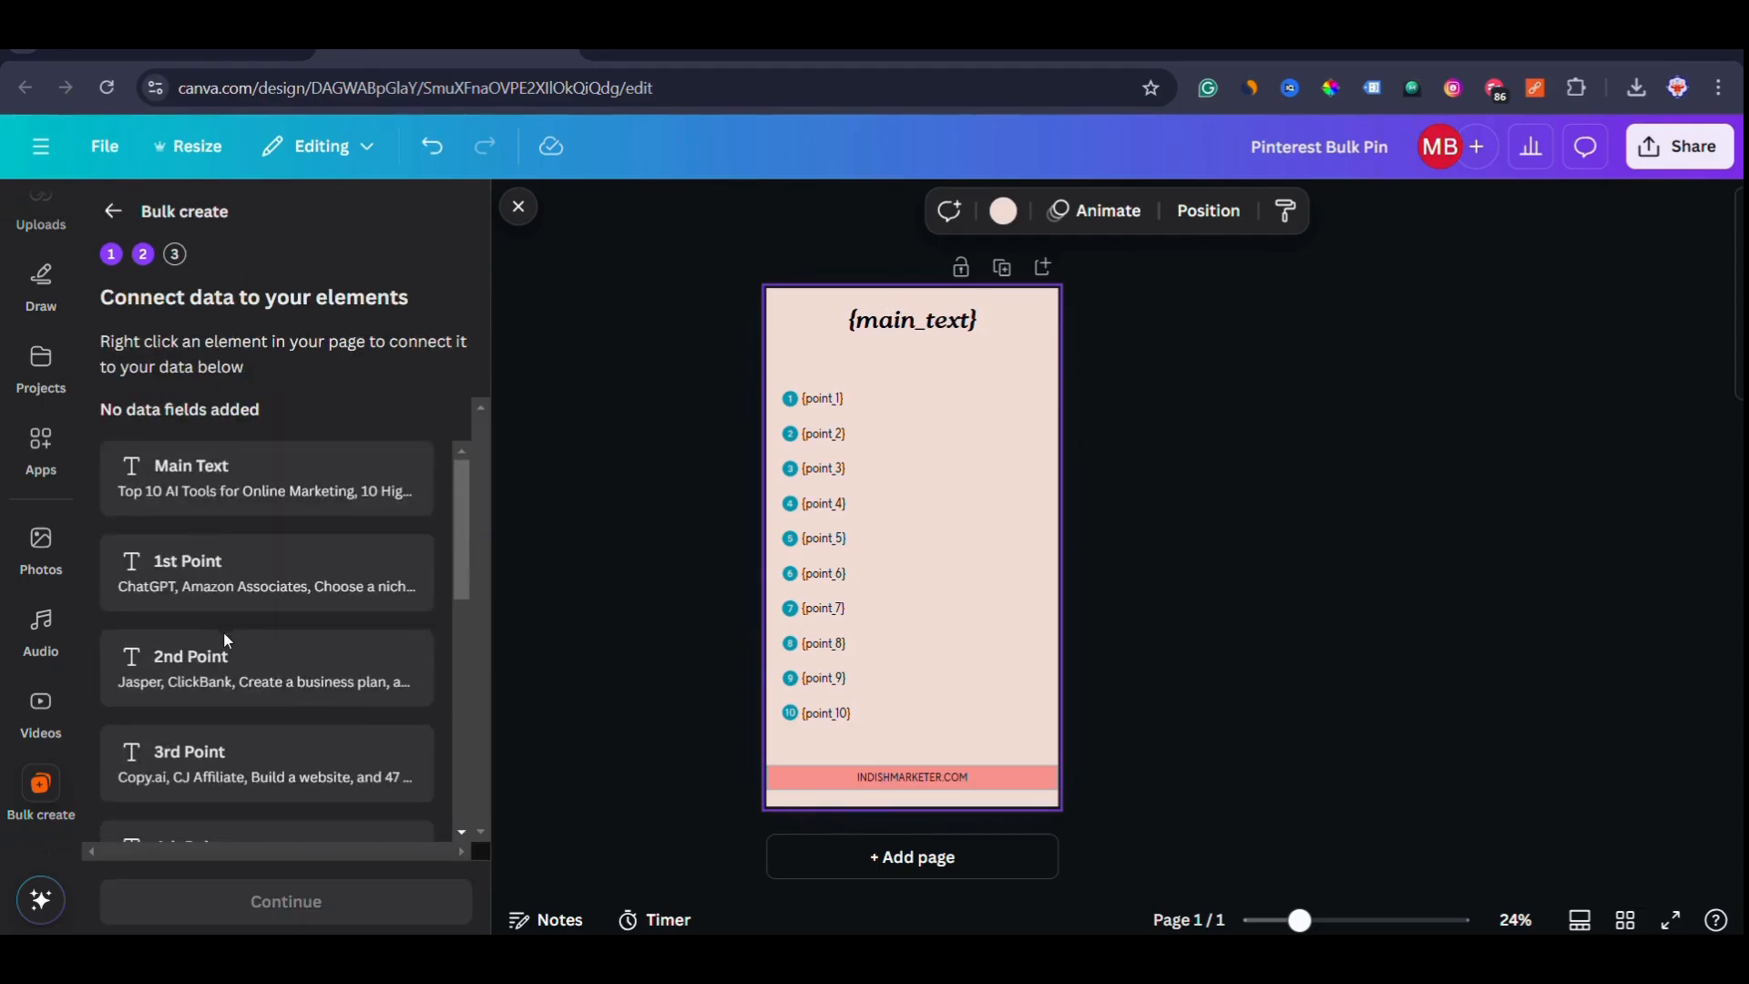
scroll(273, 665, down, 6)
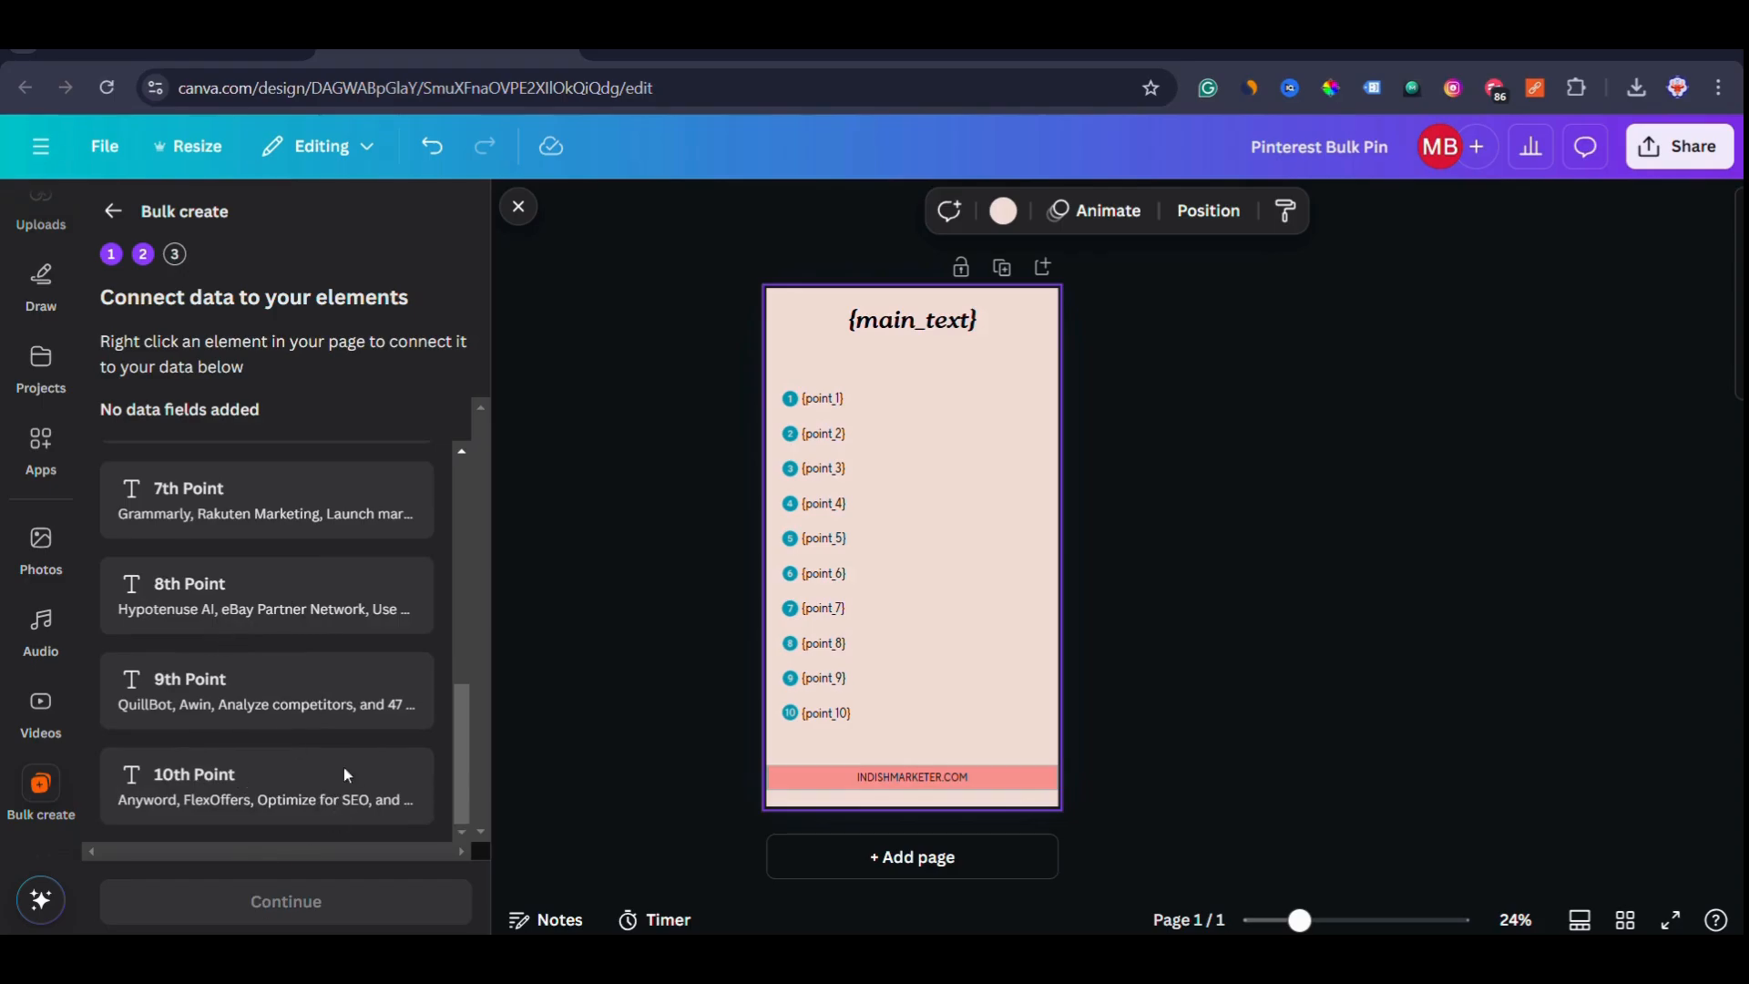
scroll(346, 774, up, 6)
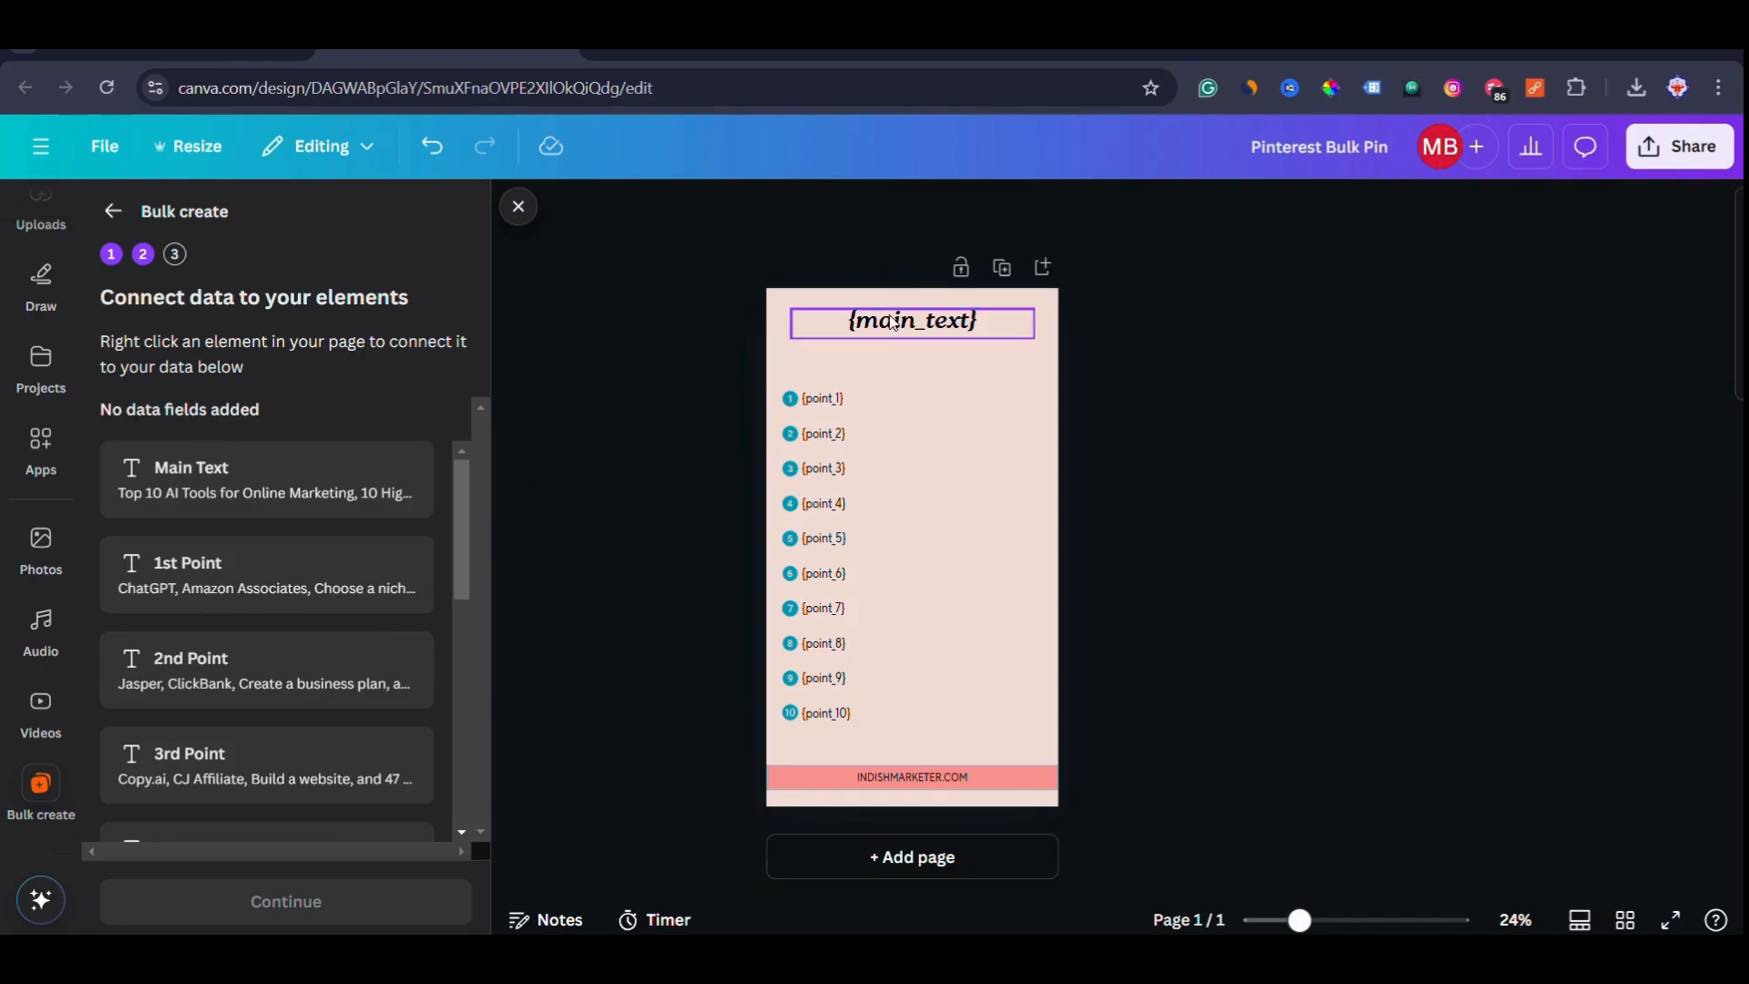
click(940, 337)
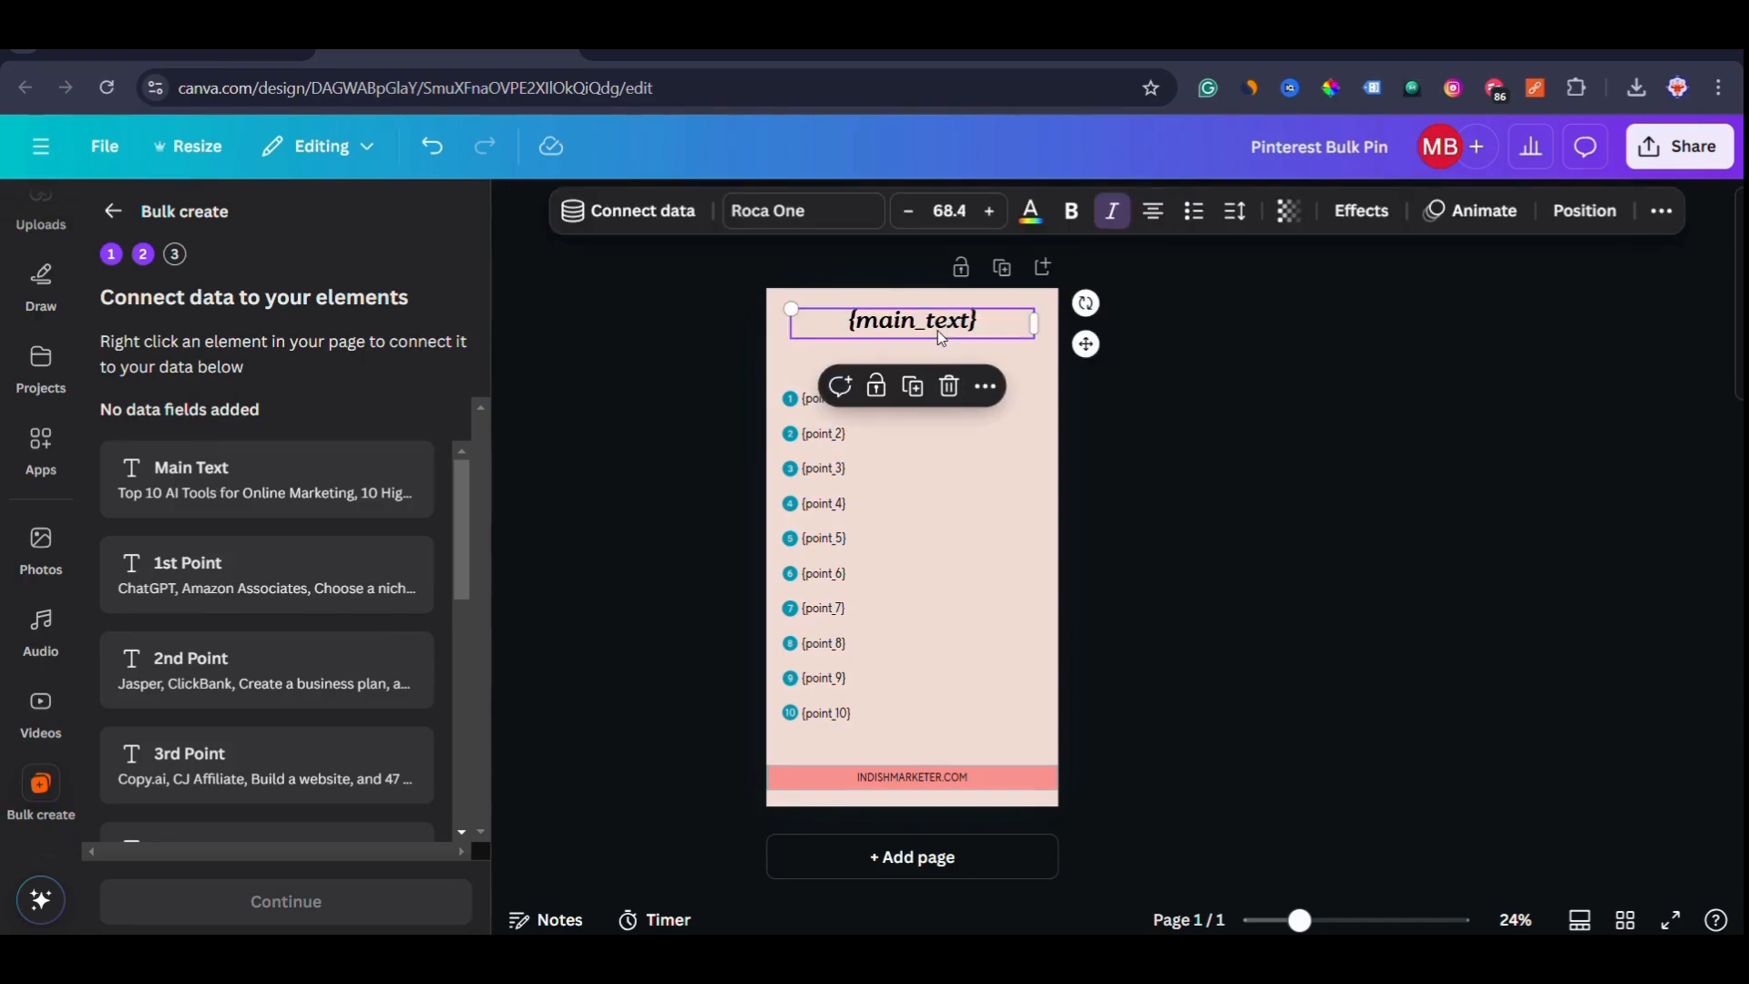
click(985, 386)
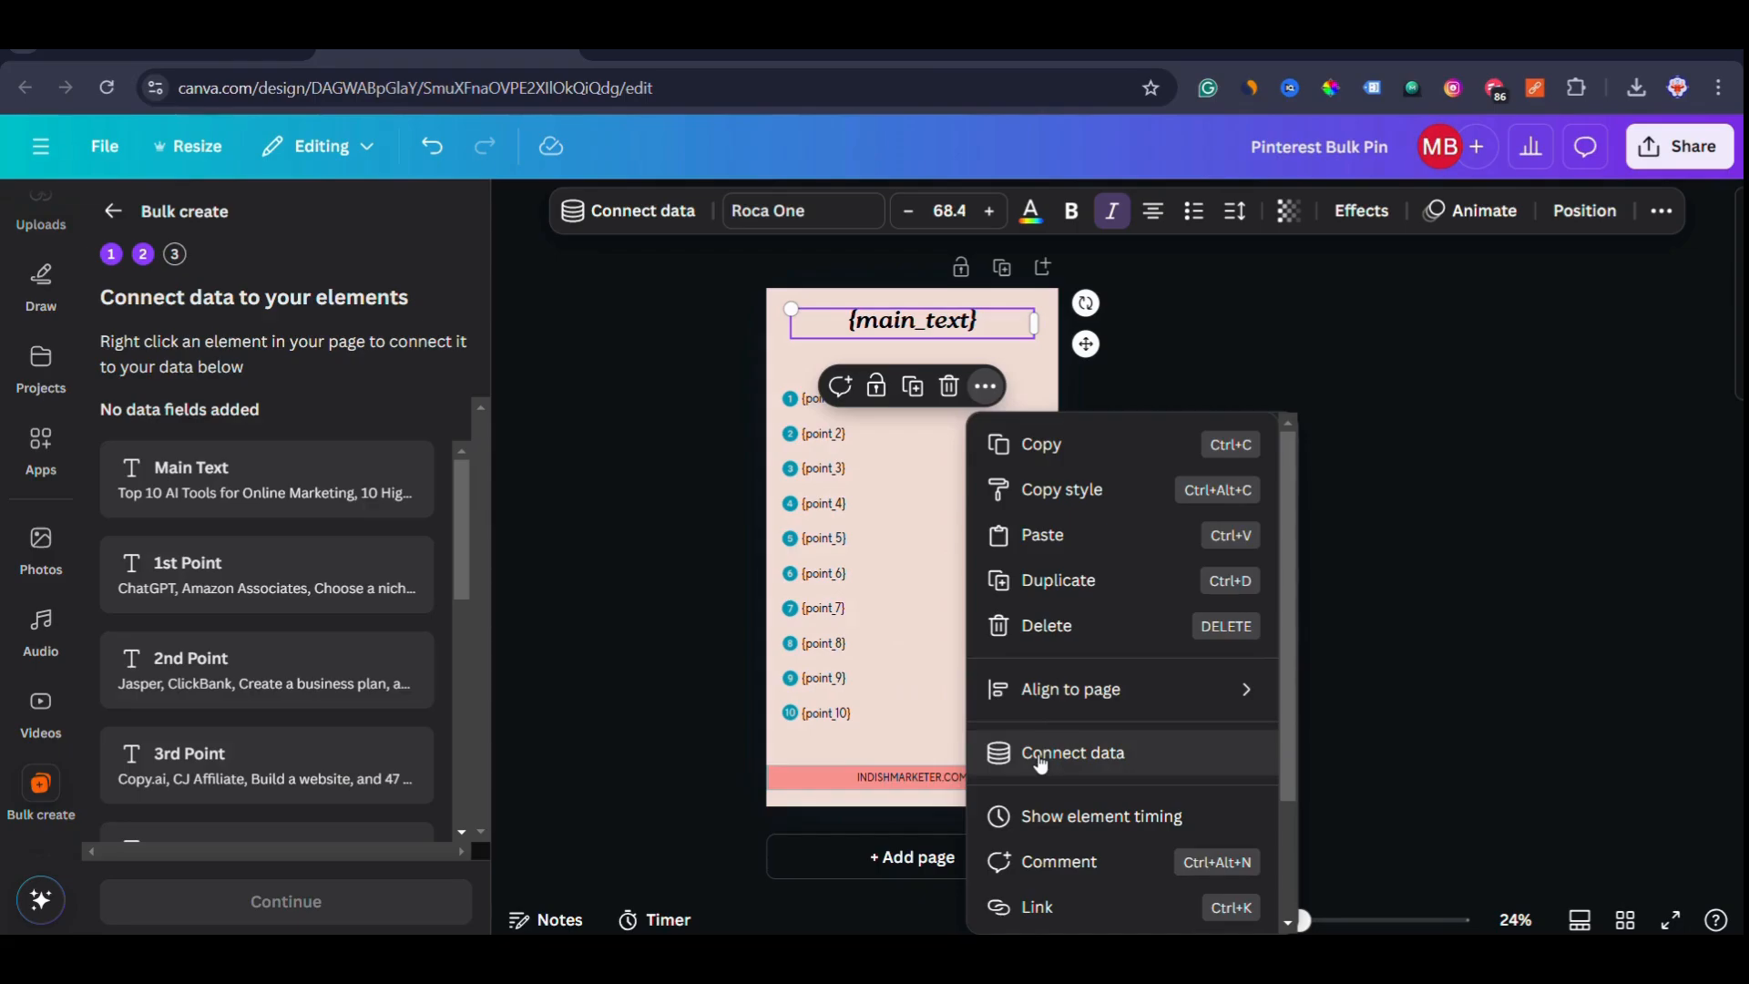
click(1041, 763)
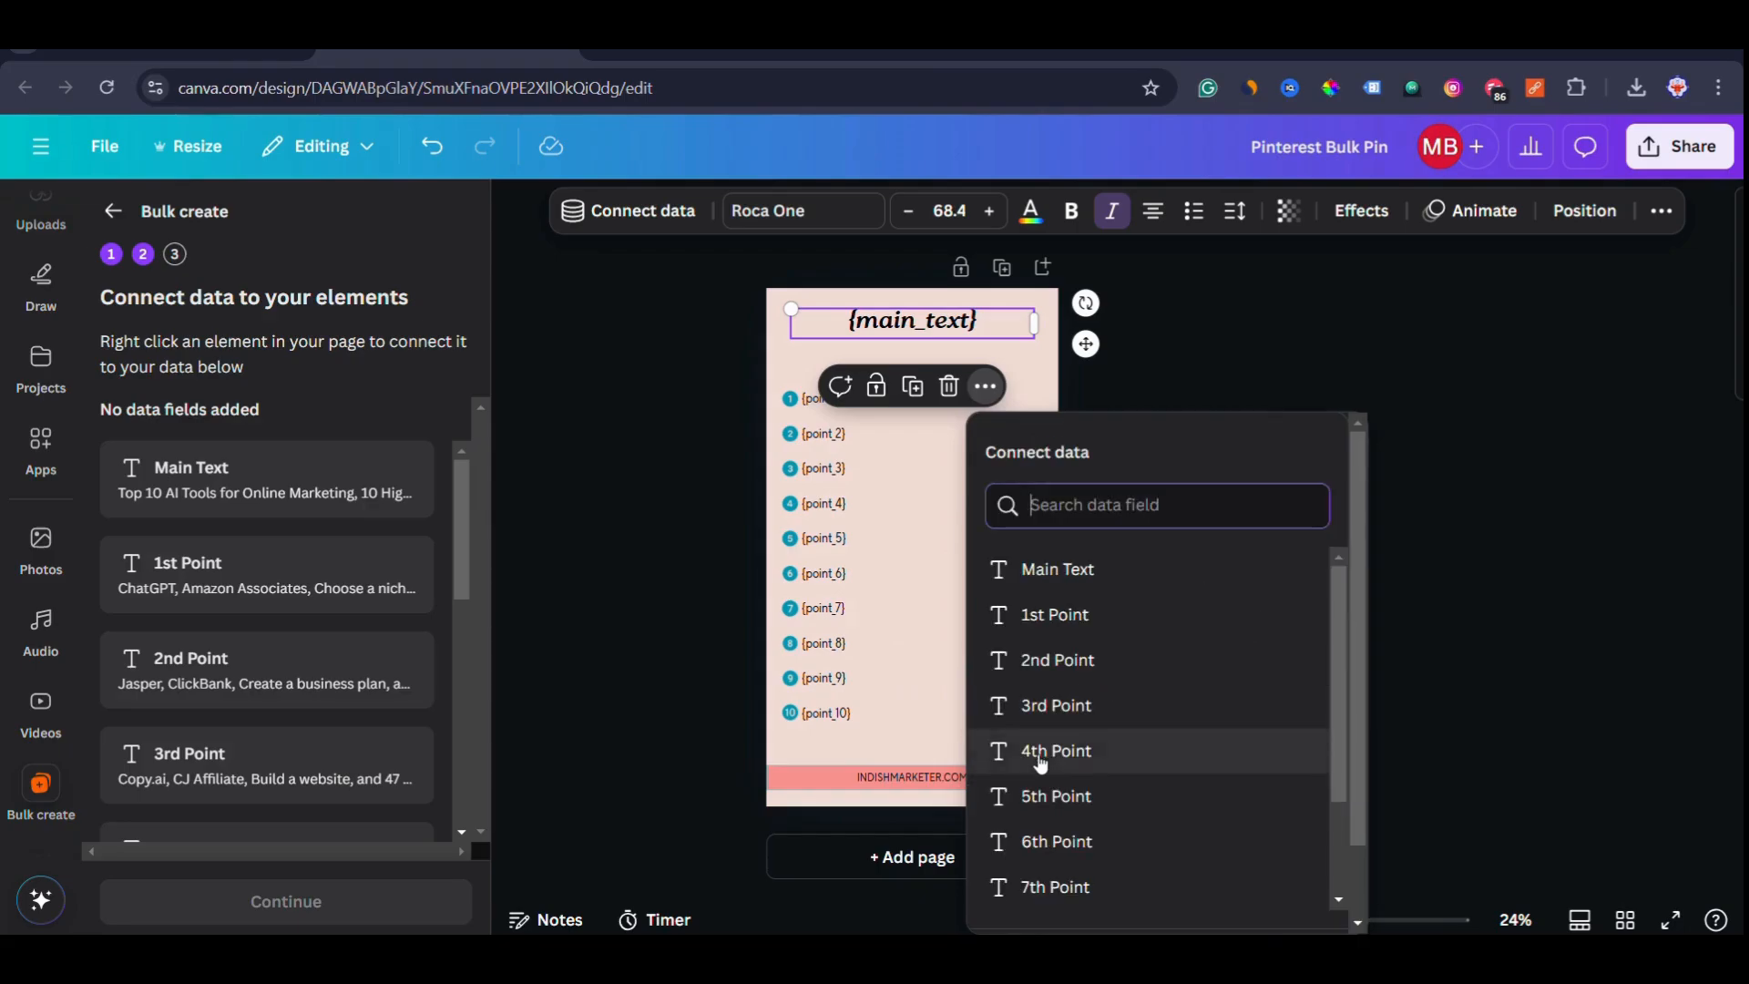
click(1052, 572)
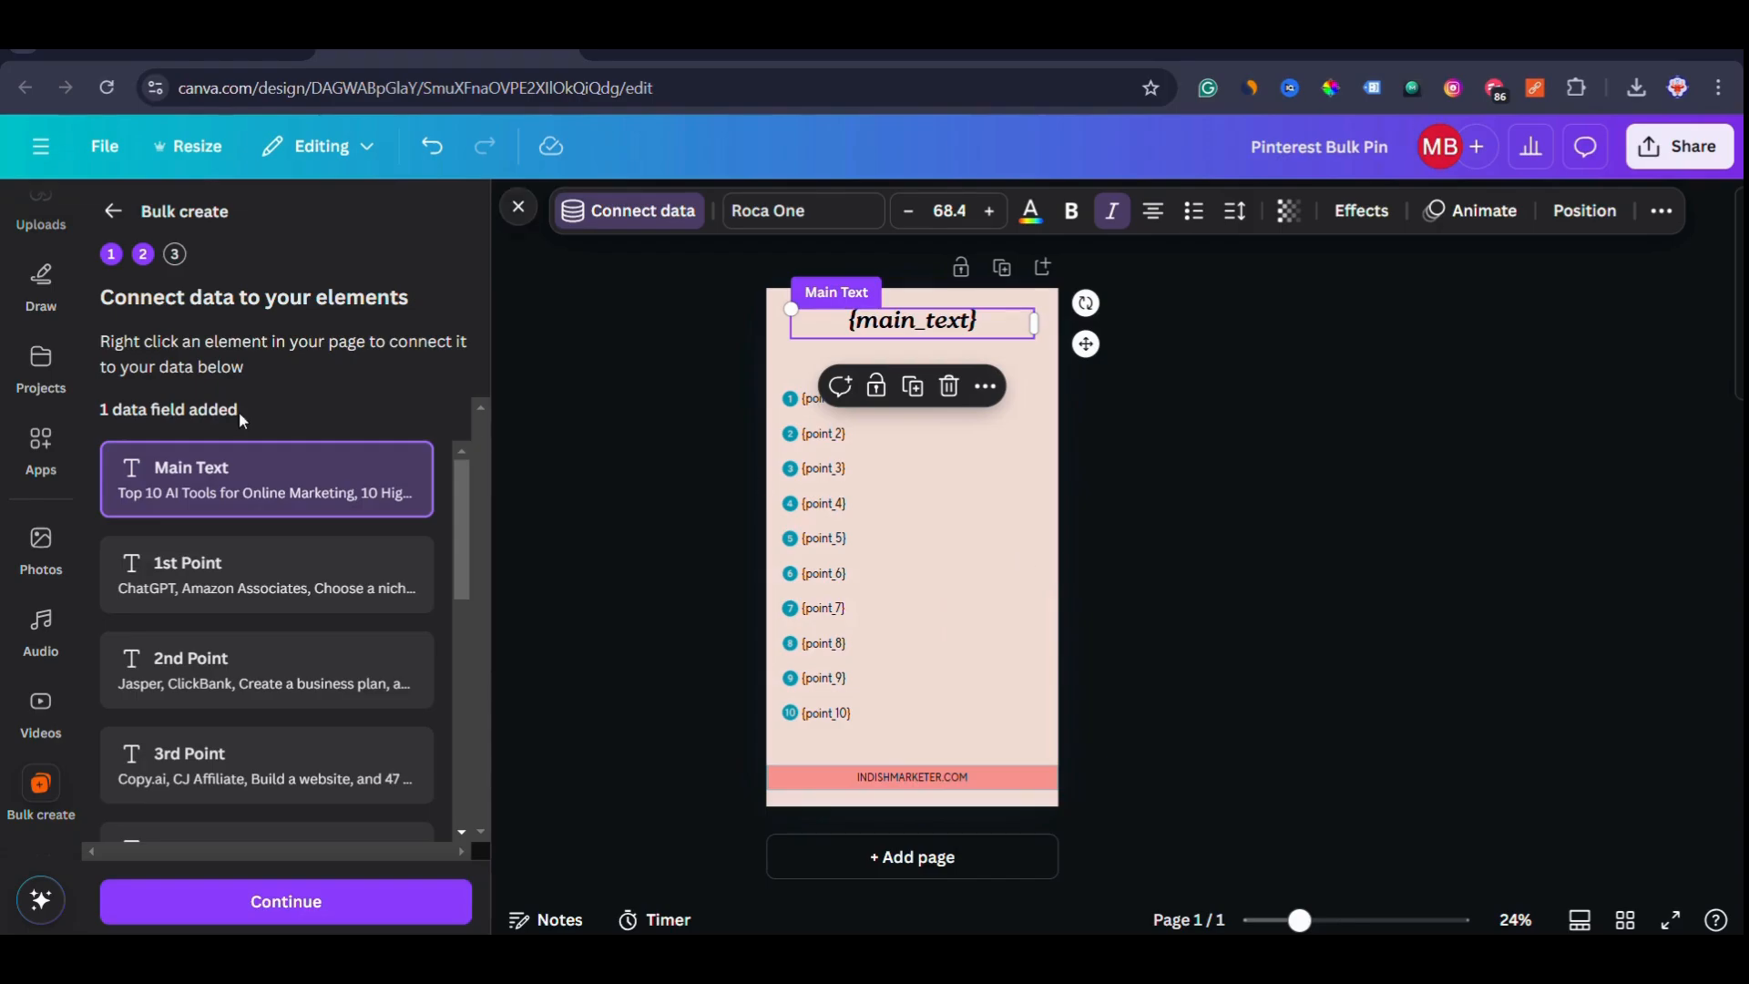
Connect the {point_1} placeholder on the pin to the 1st Point data field.
click(810, 401)
click(938, 343)
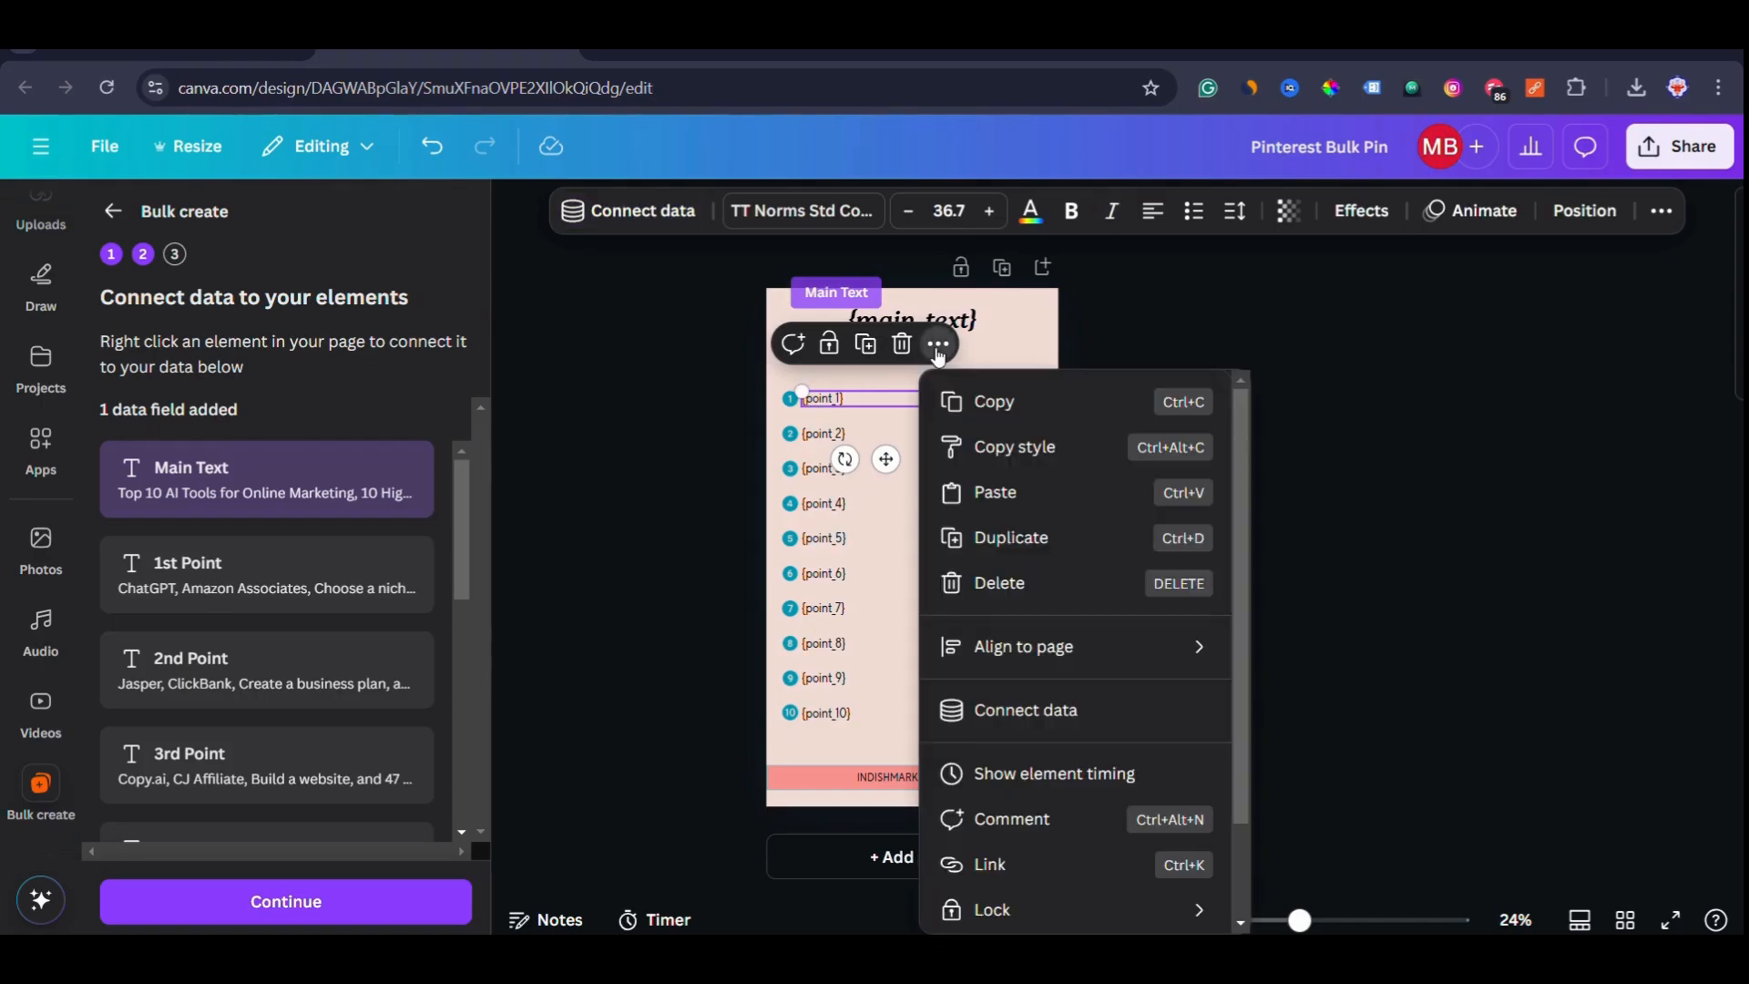
click(1022, 719)
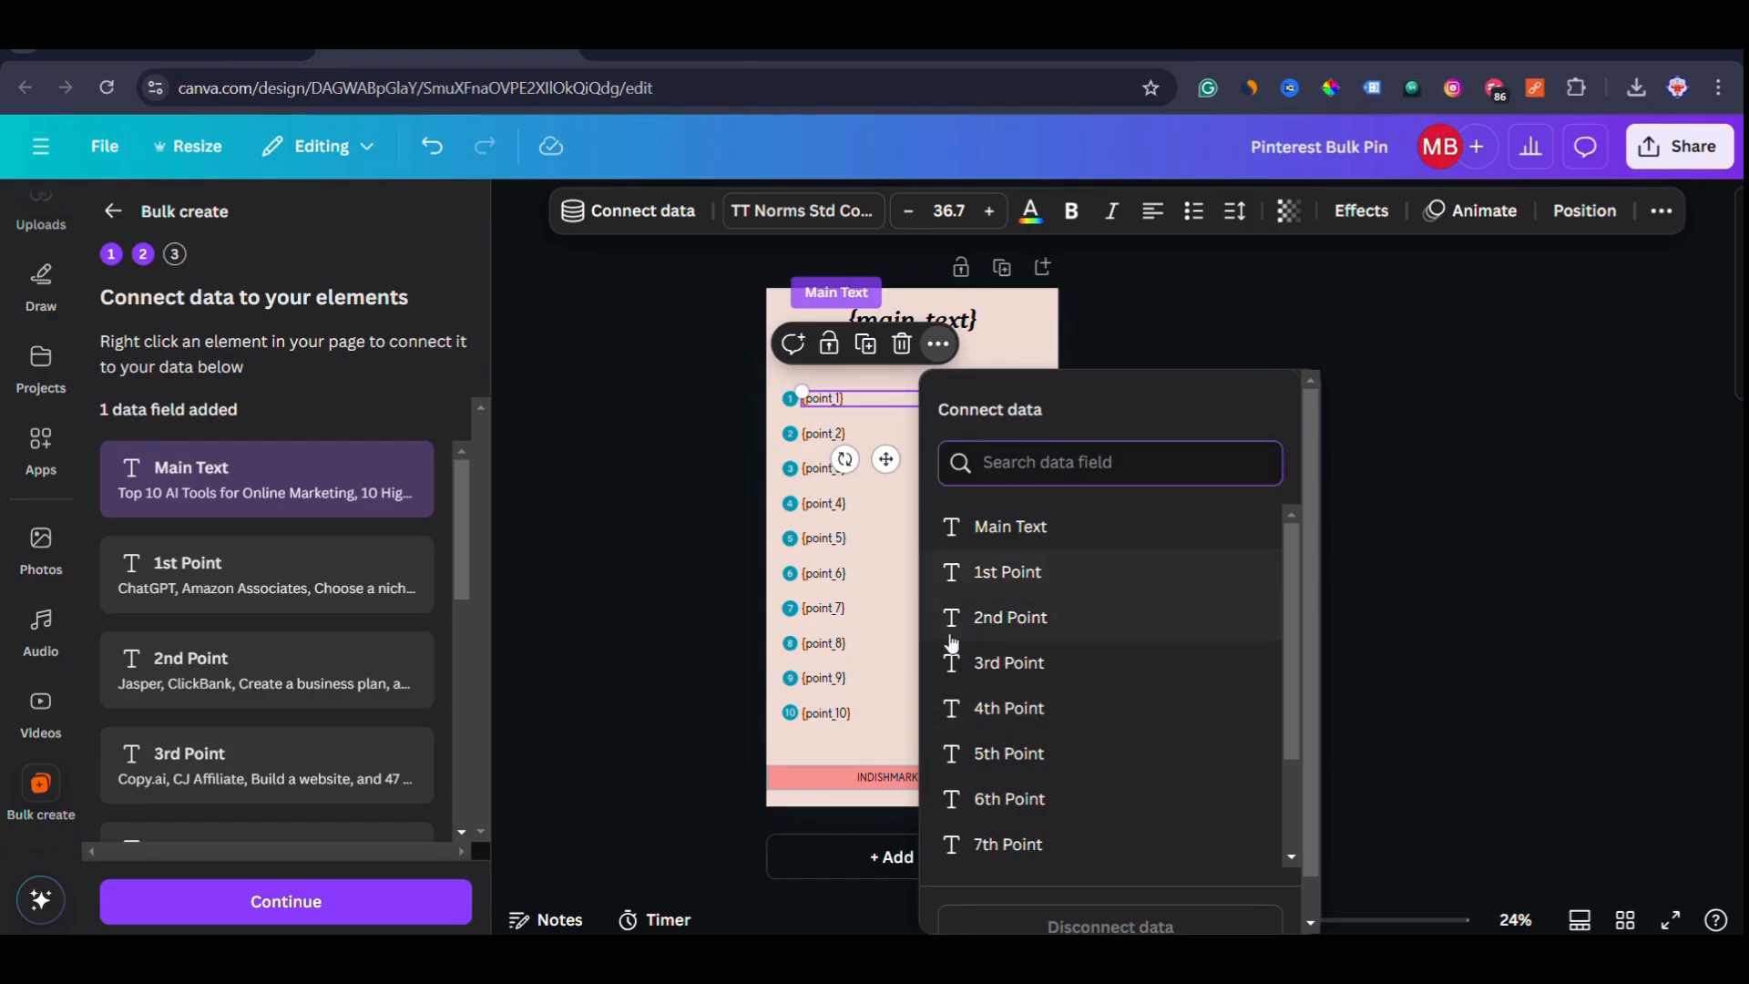
click(988, 583)
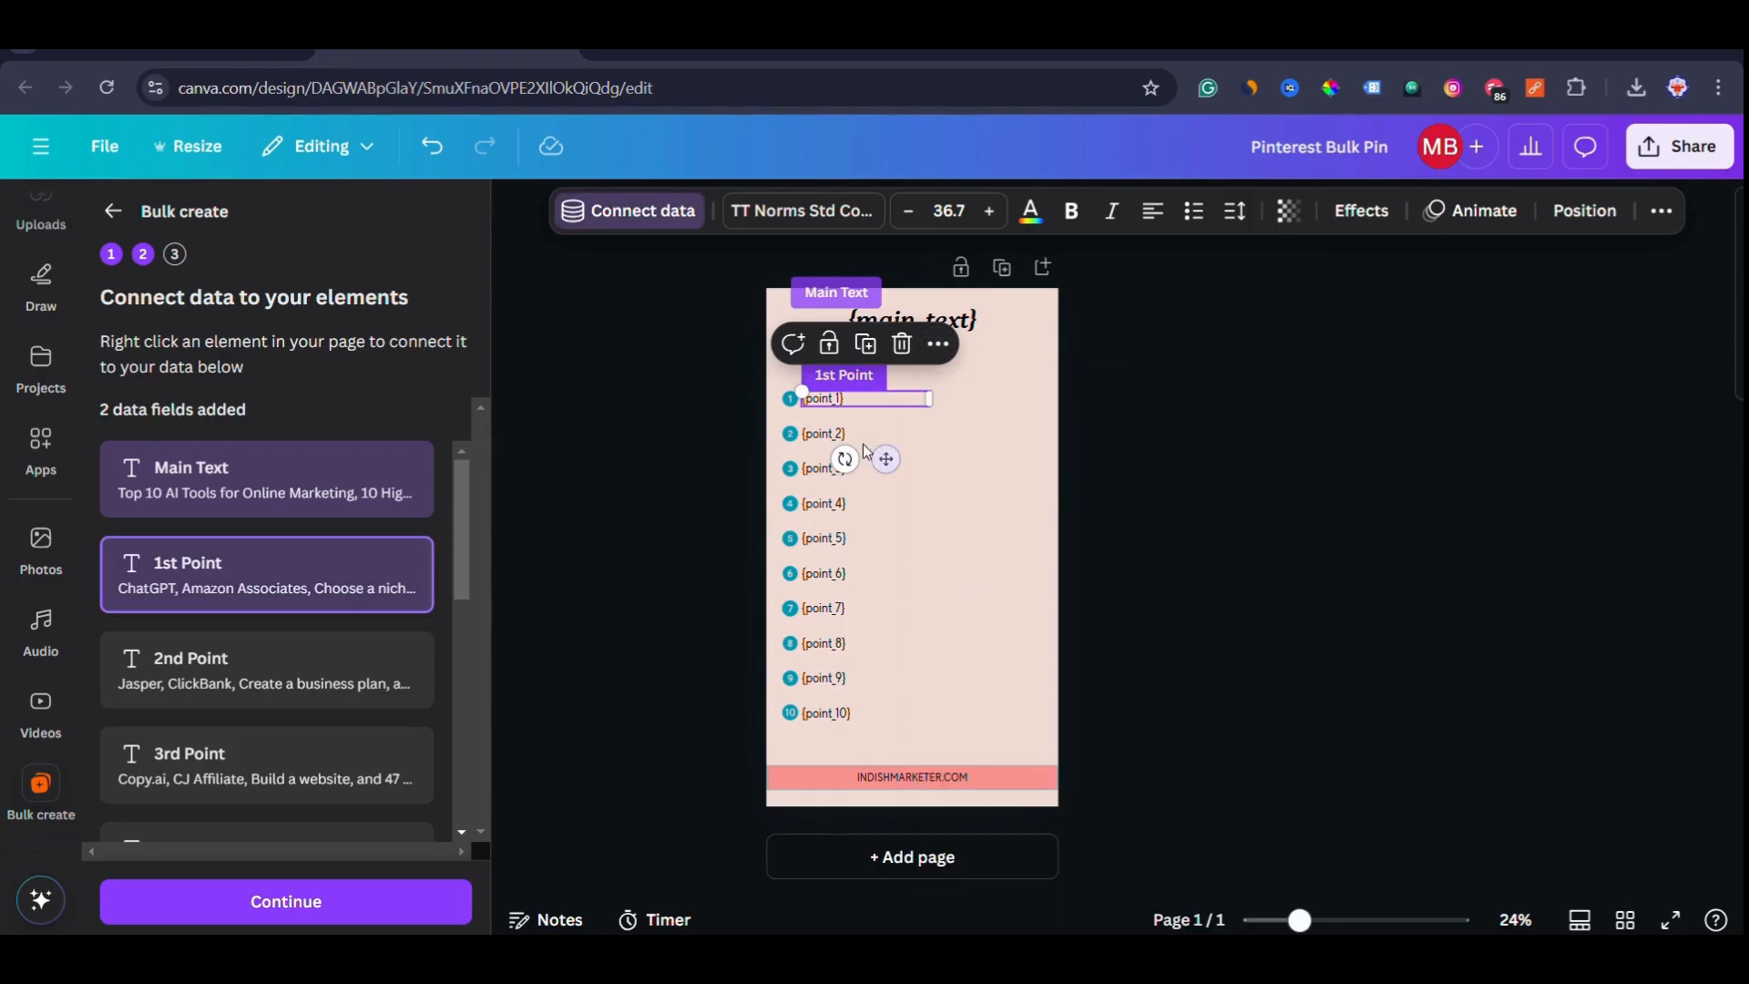
Connect the placeholders {point_2} through {point_10} to their matching data fields, 2nd Point through 10th Point.
click(852, 446)
click(938, 378)
click(1006, 741)
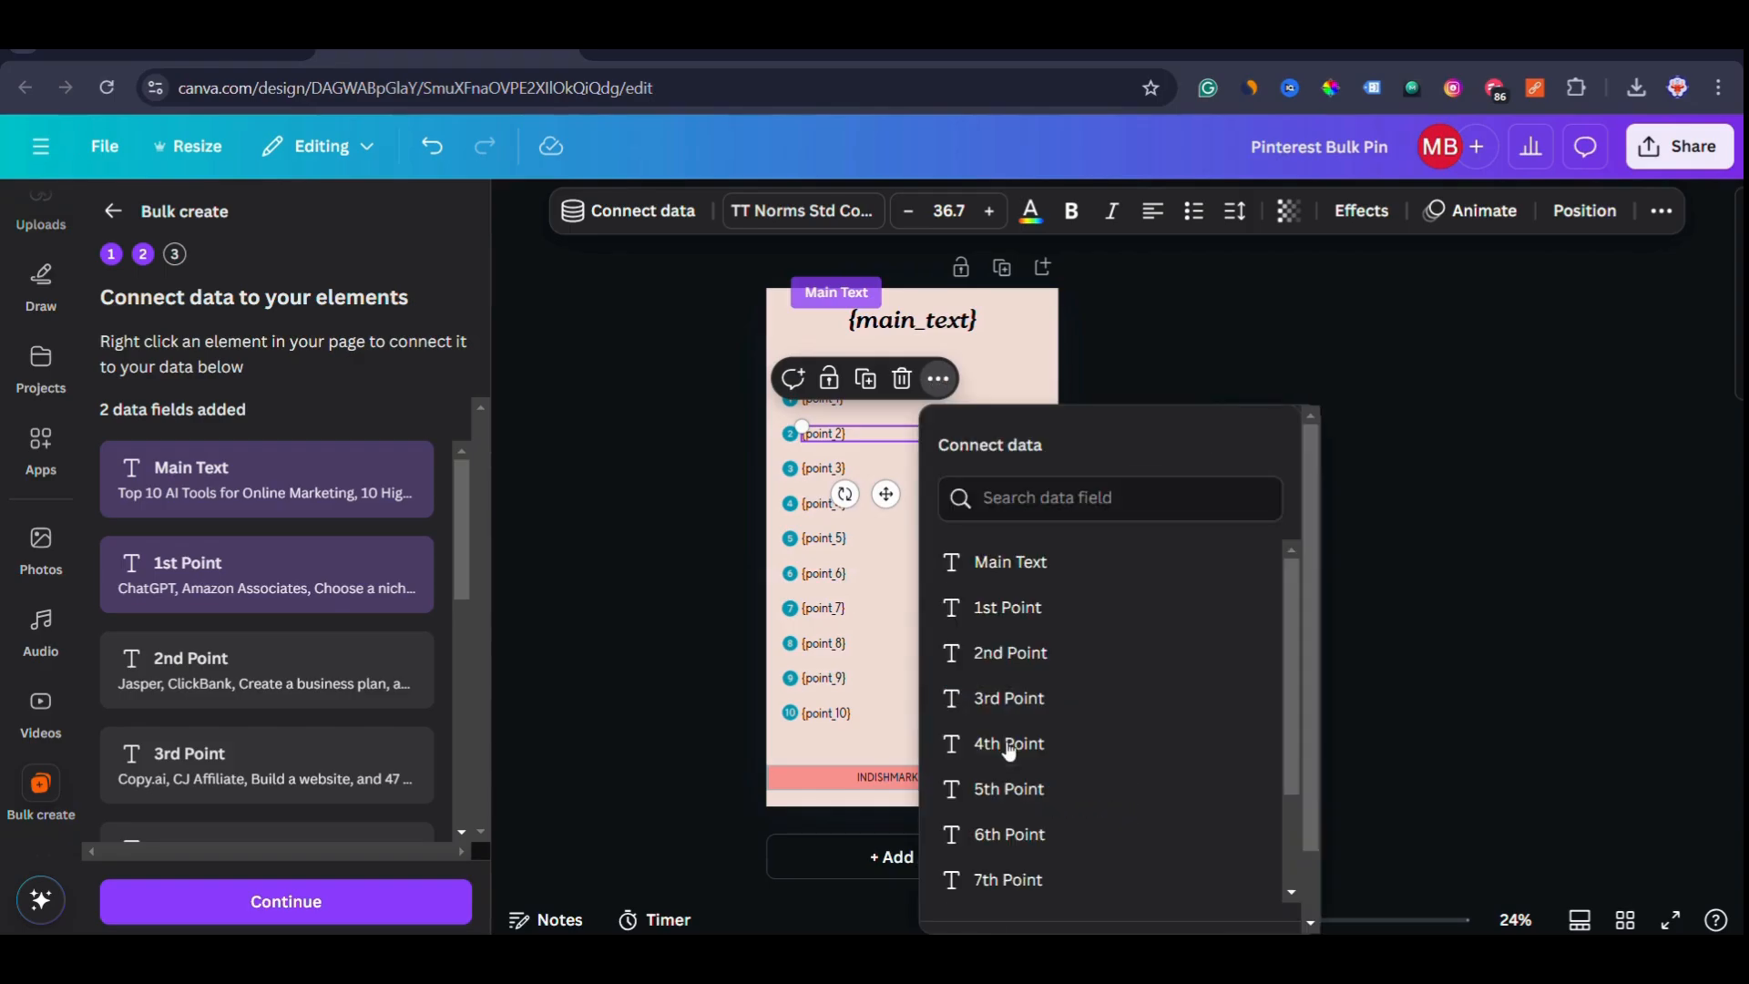
click(997, 654)
click(885, 468)
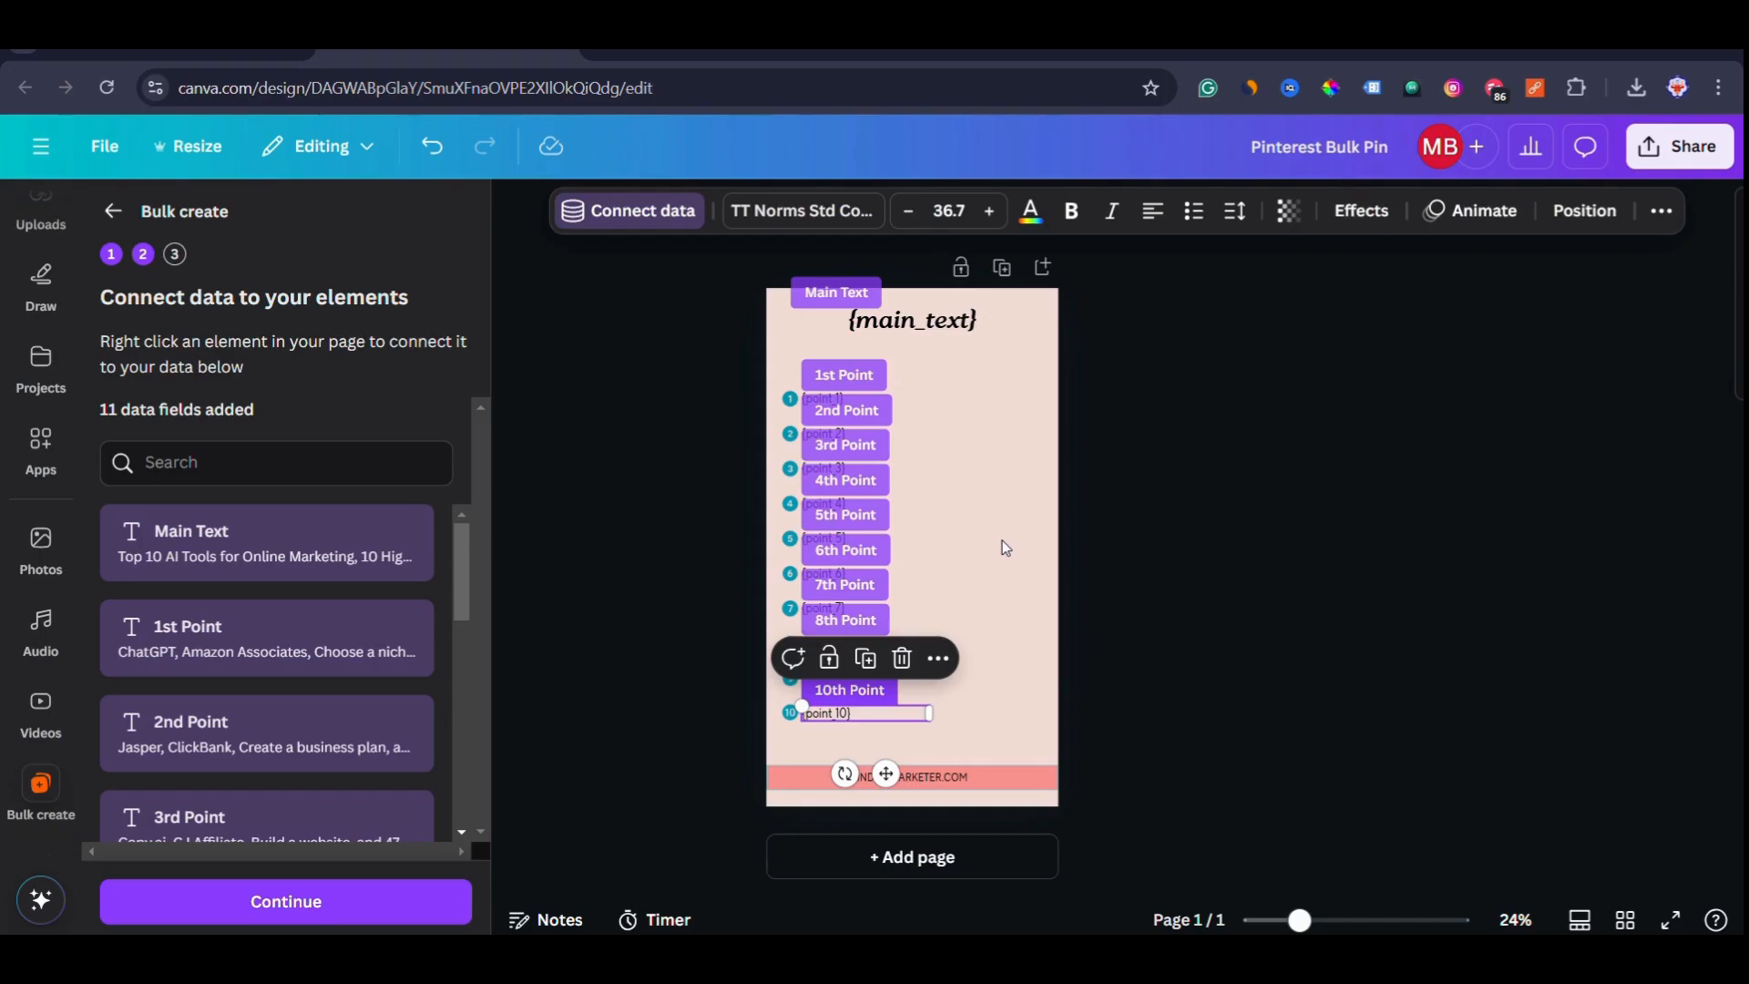
click(1002, 539)
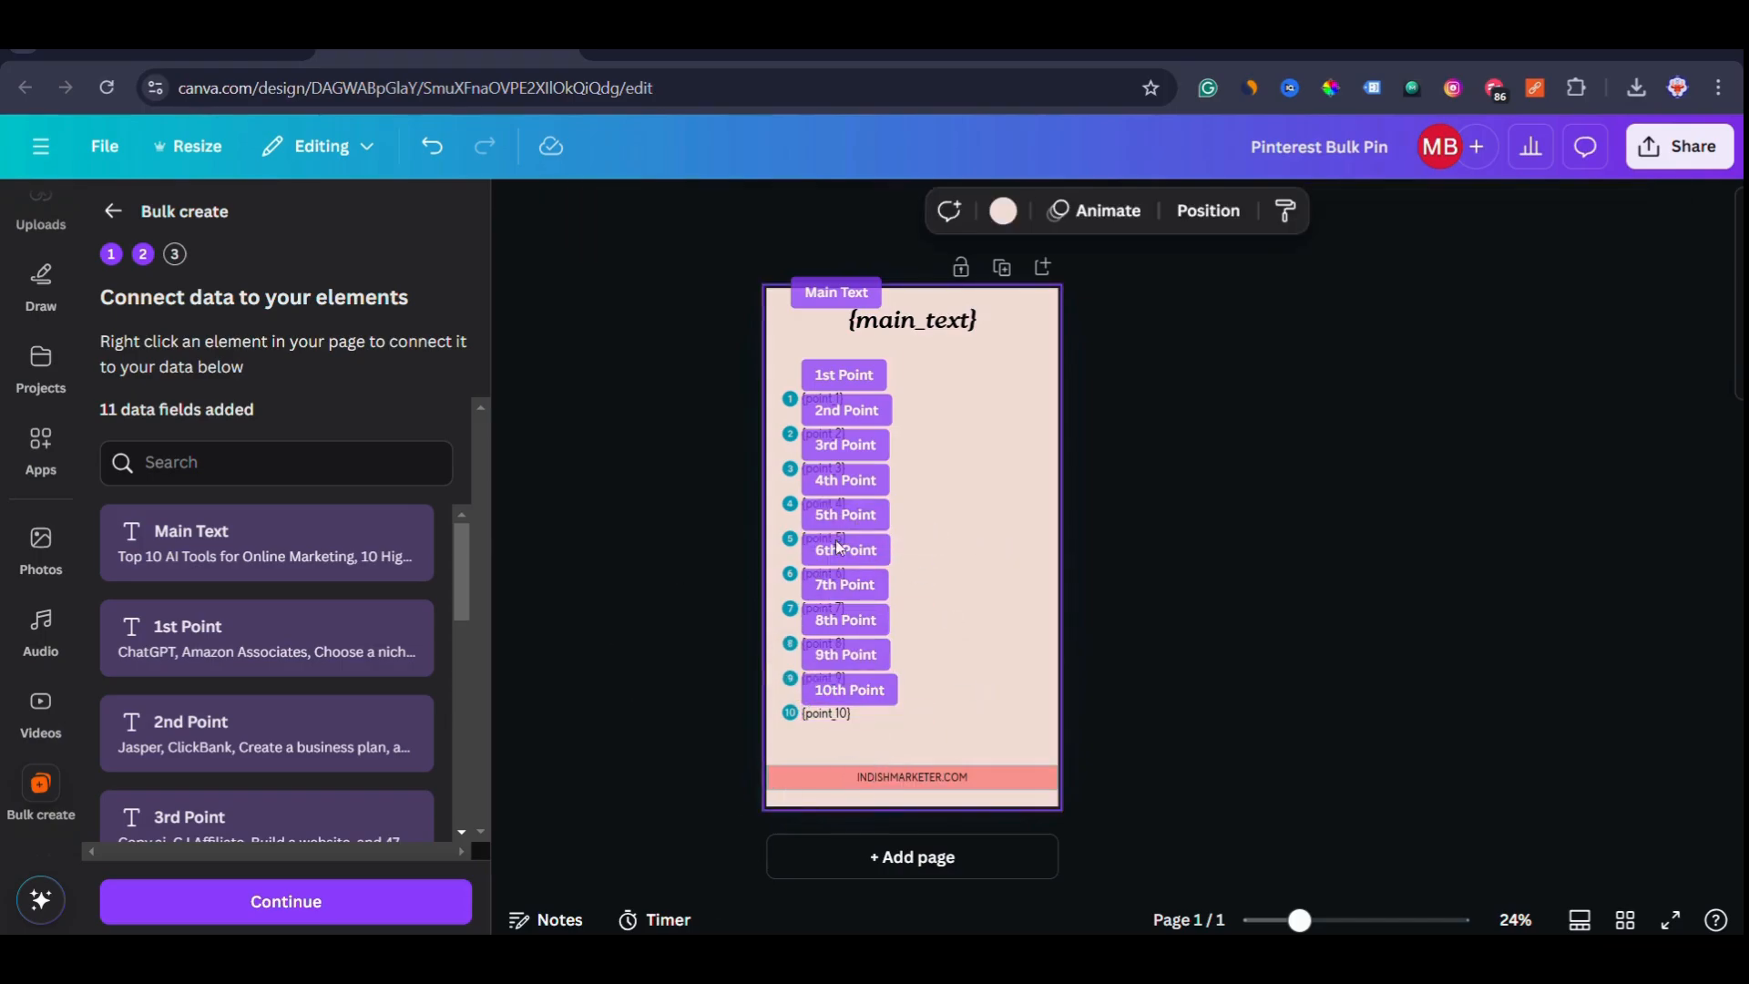
Apply the connected data with all rows selected and generate the 50 pin designs.
scroll(368, 819, down, 8)
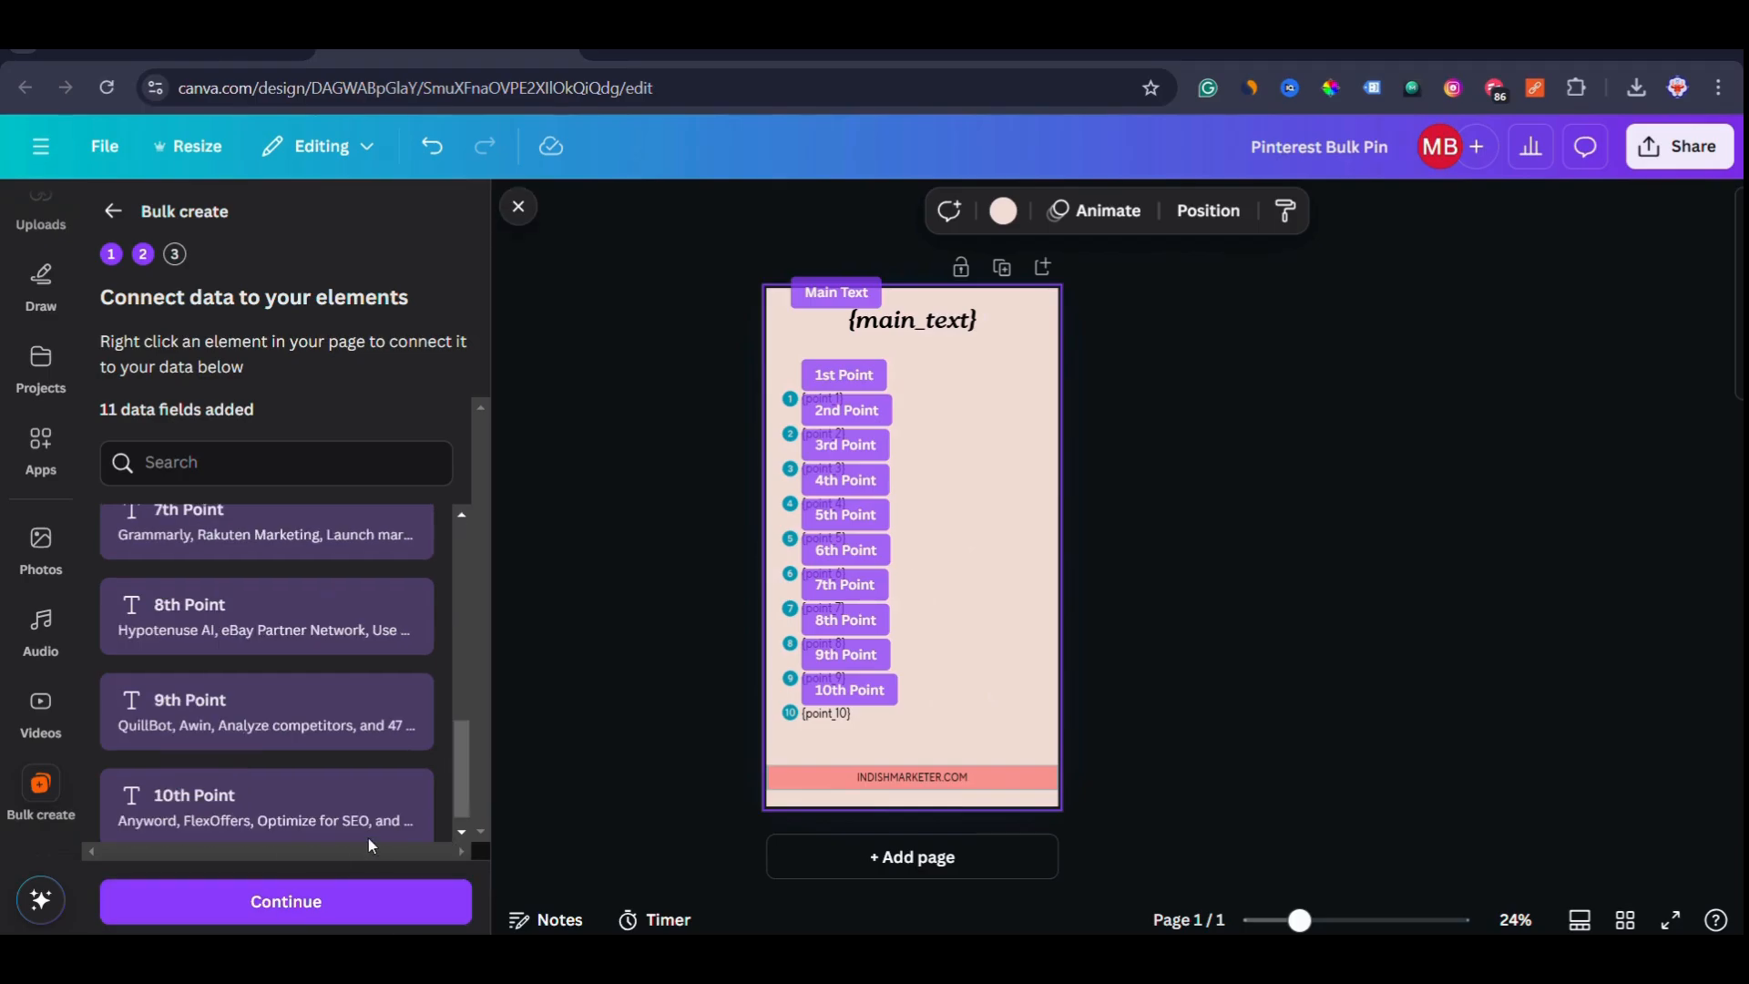
click(307, 908)
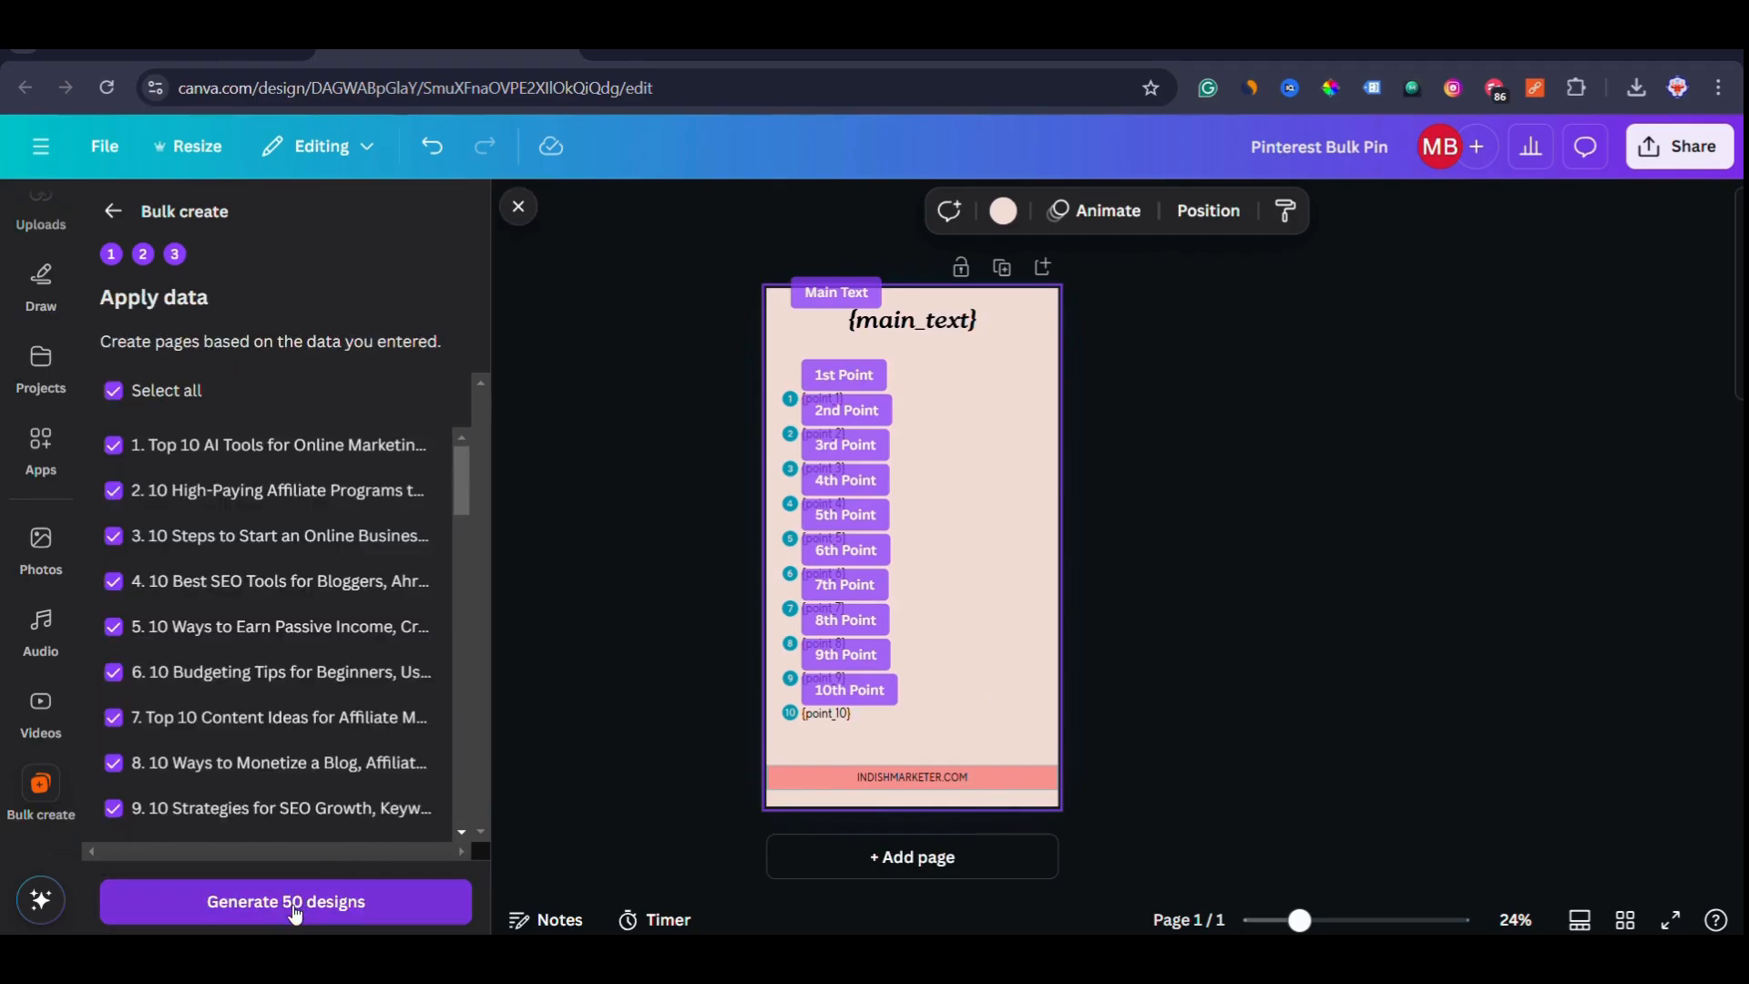
scroll(305, 691, down, 5)
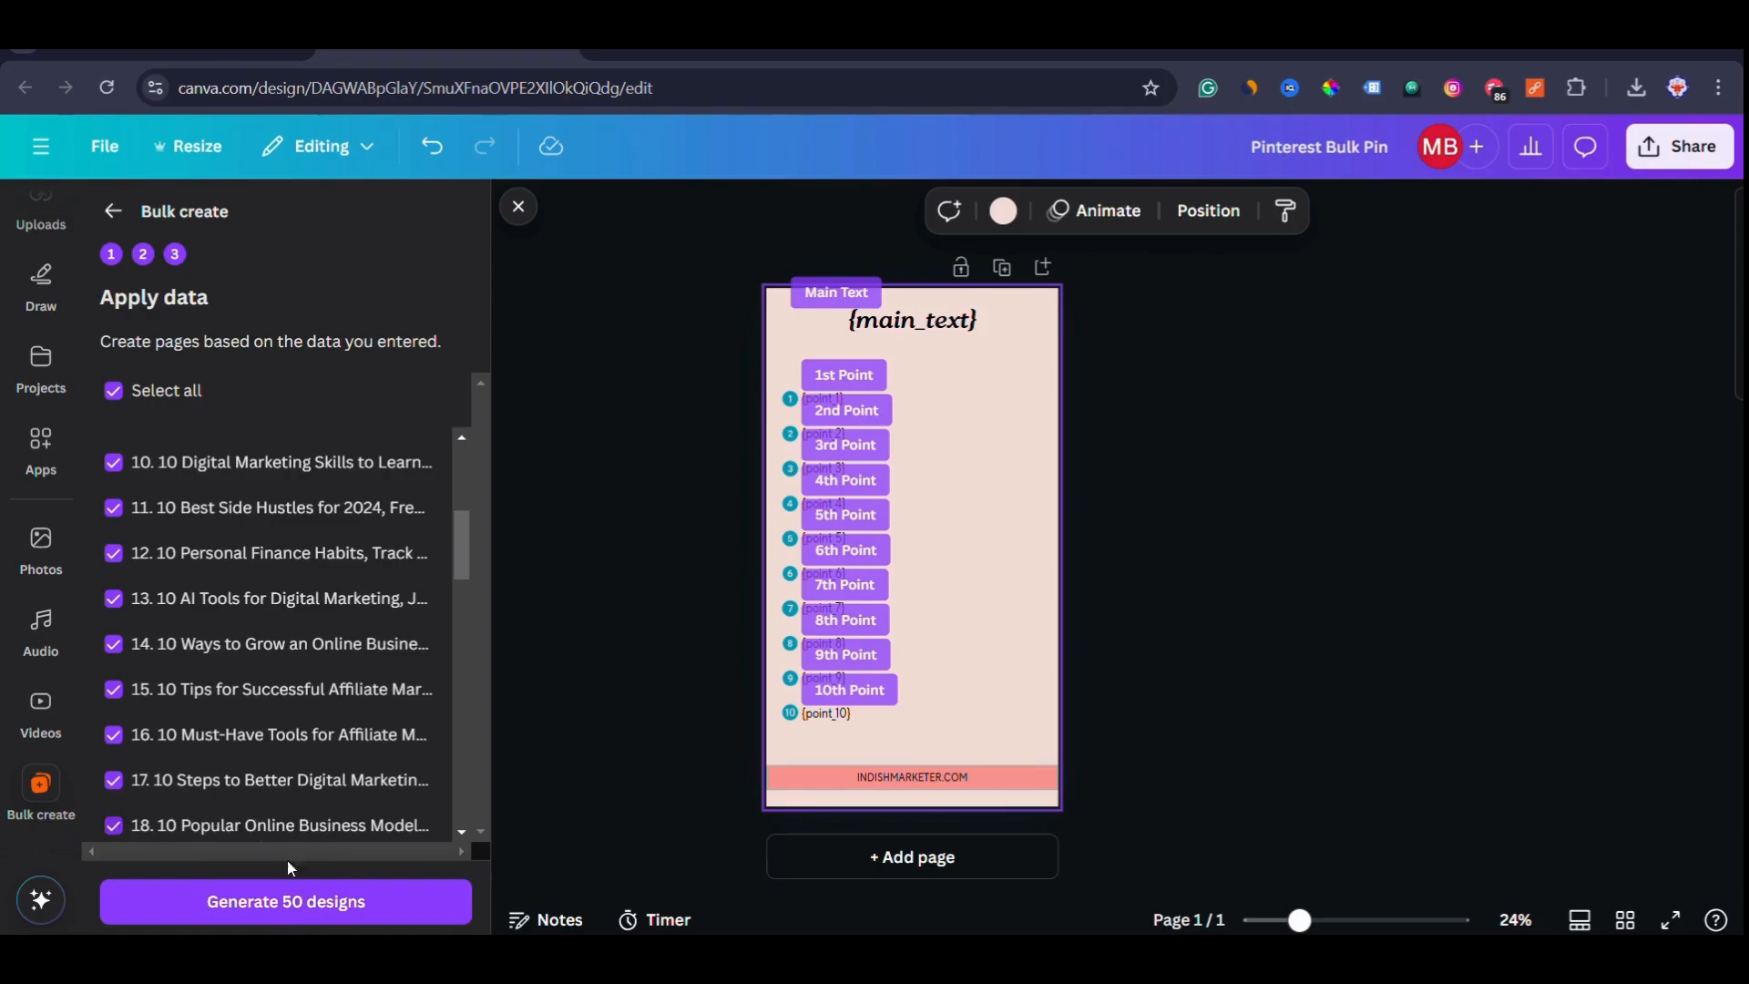
scroll(308, 707, down, 18)
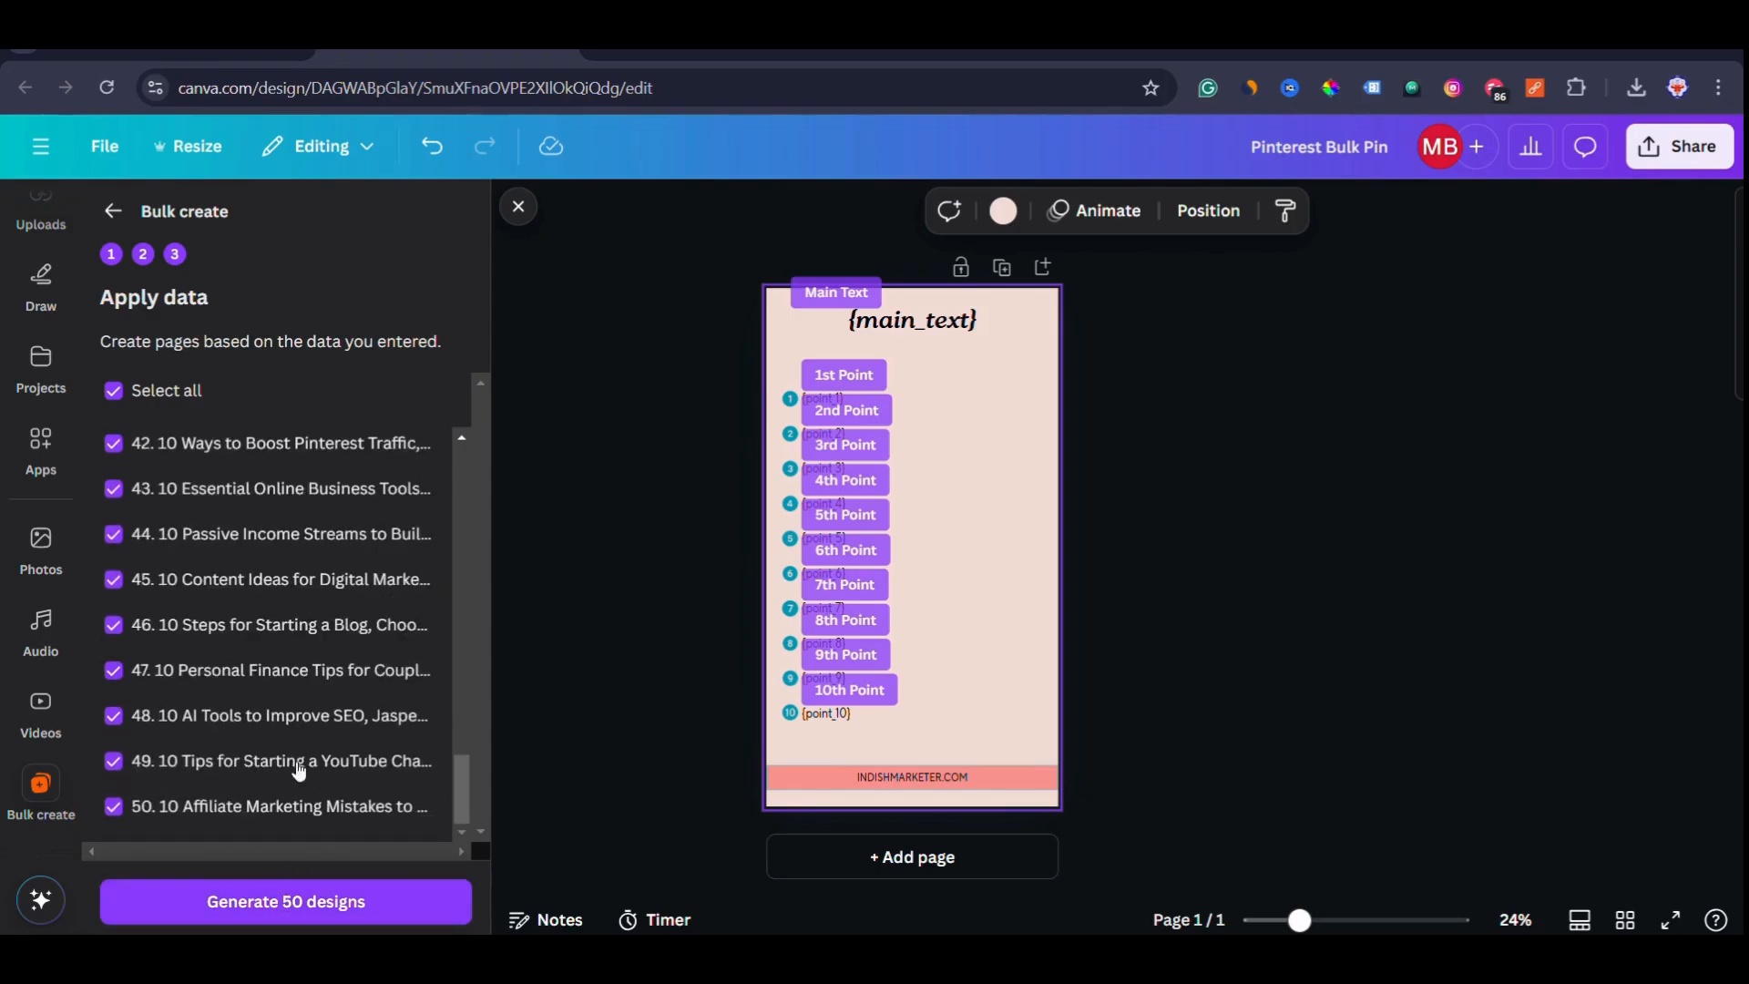
scroll(297, 769, up, 17)
scroll(340, 694, up, 6)
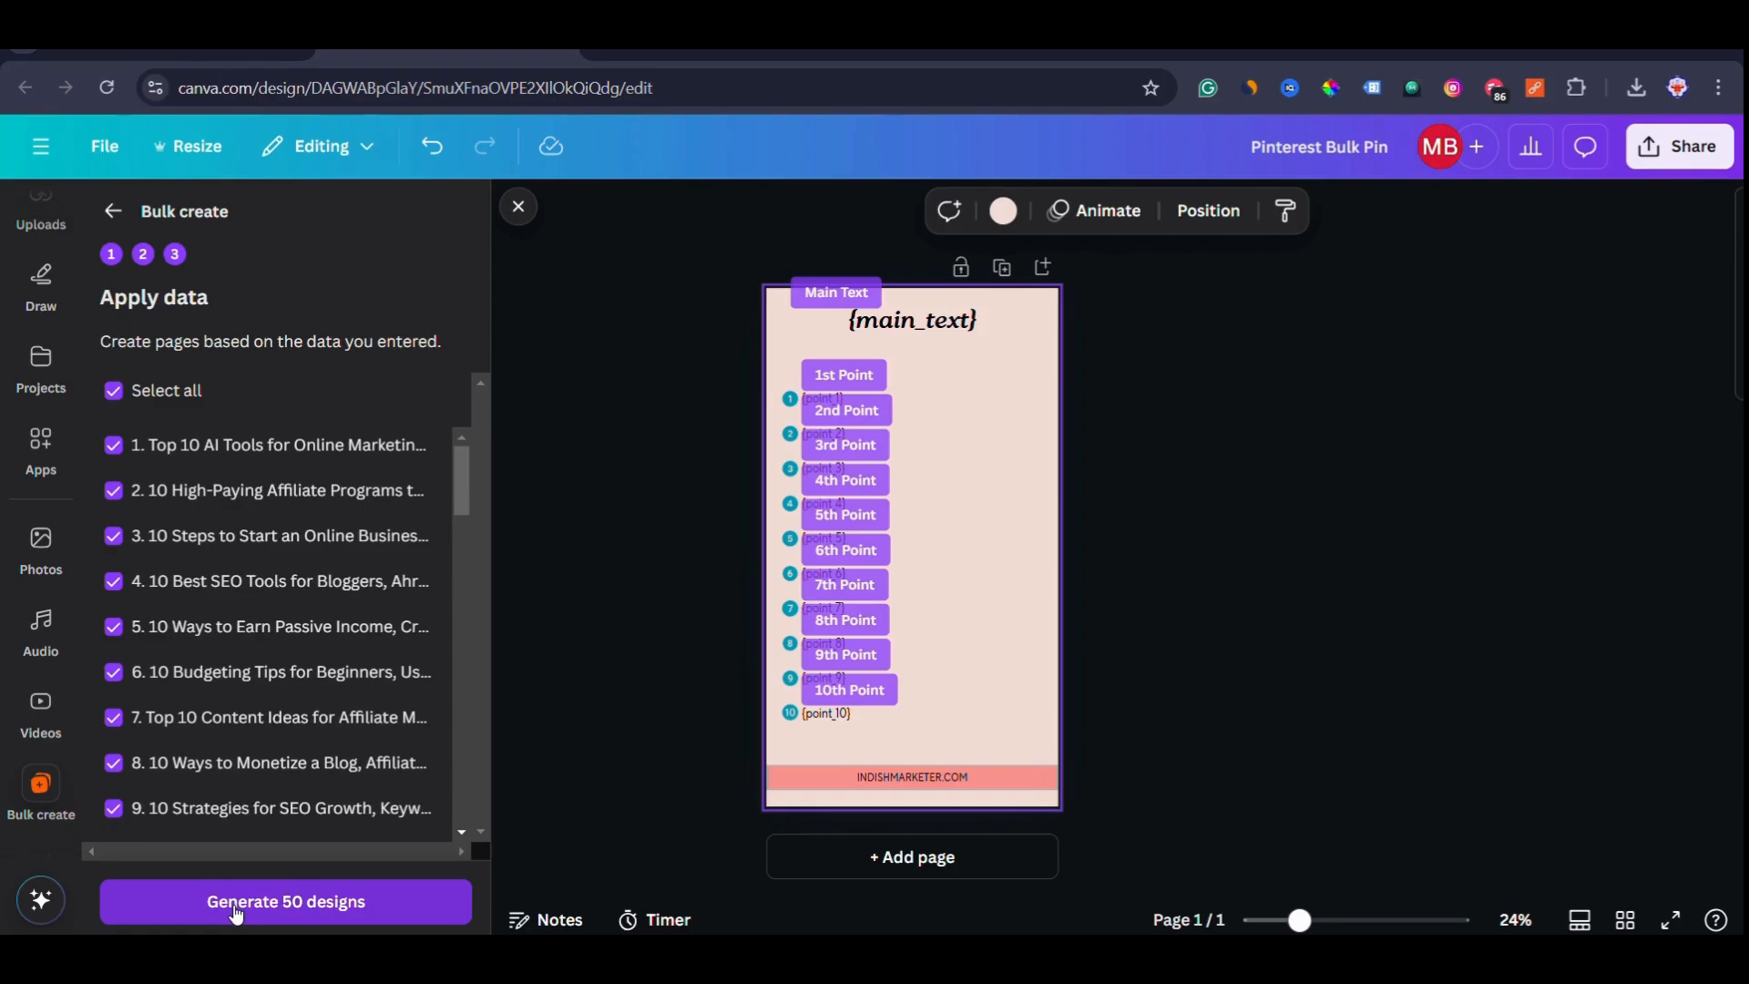
click(273, 922)
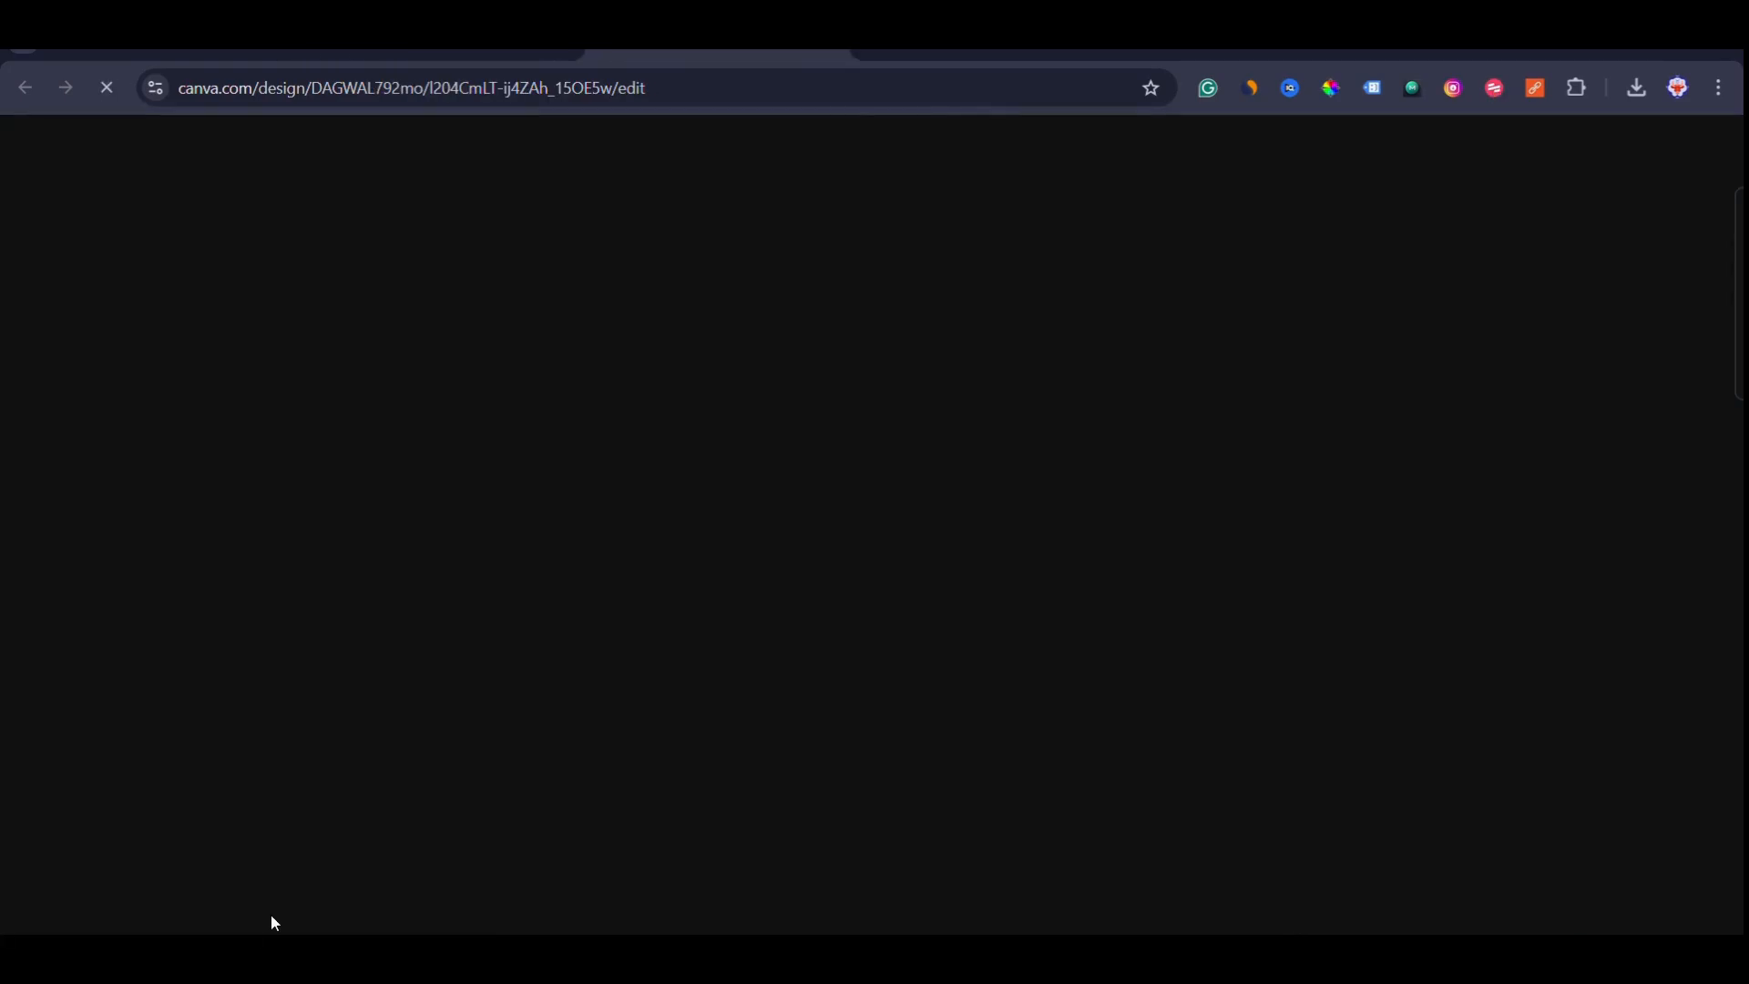
Examine the generated pin pages to check that titles and points are filled in from the data.
scroll(969, 696, down, 3)
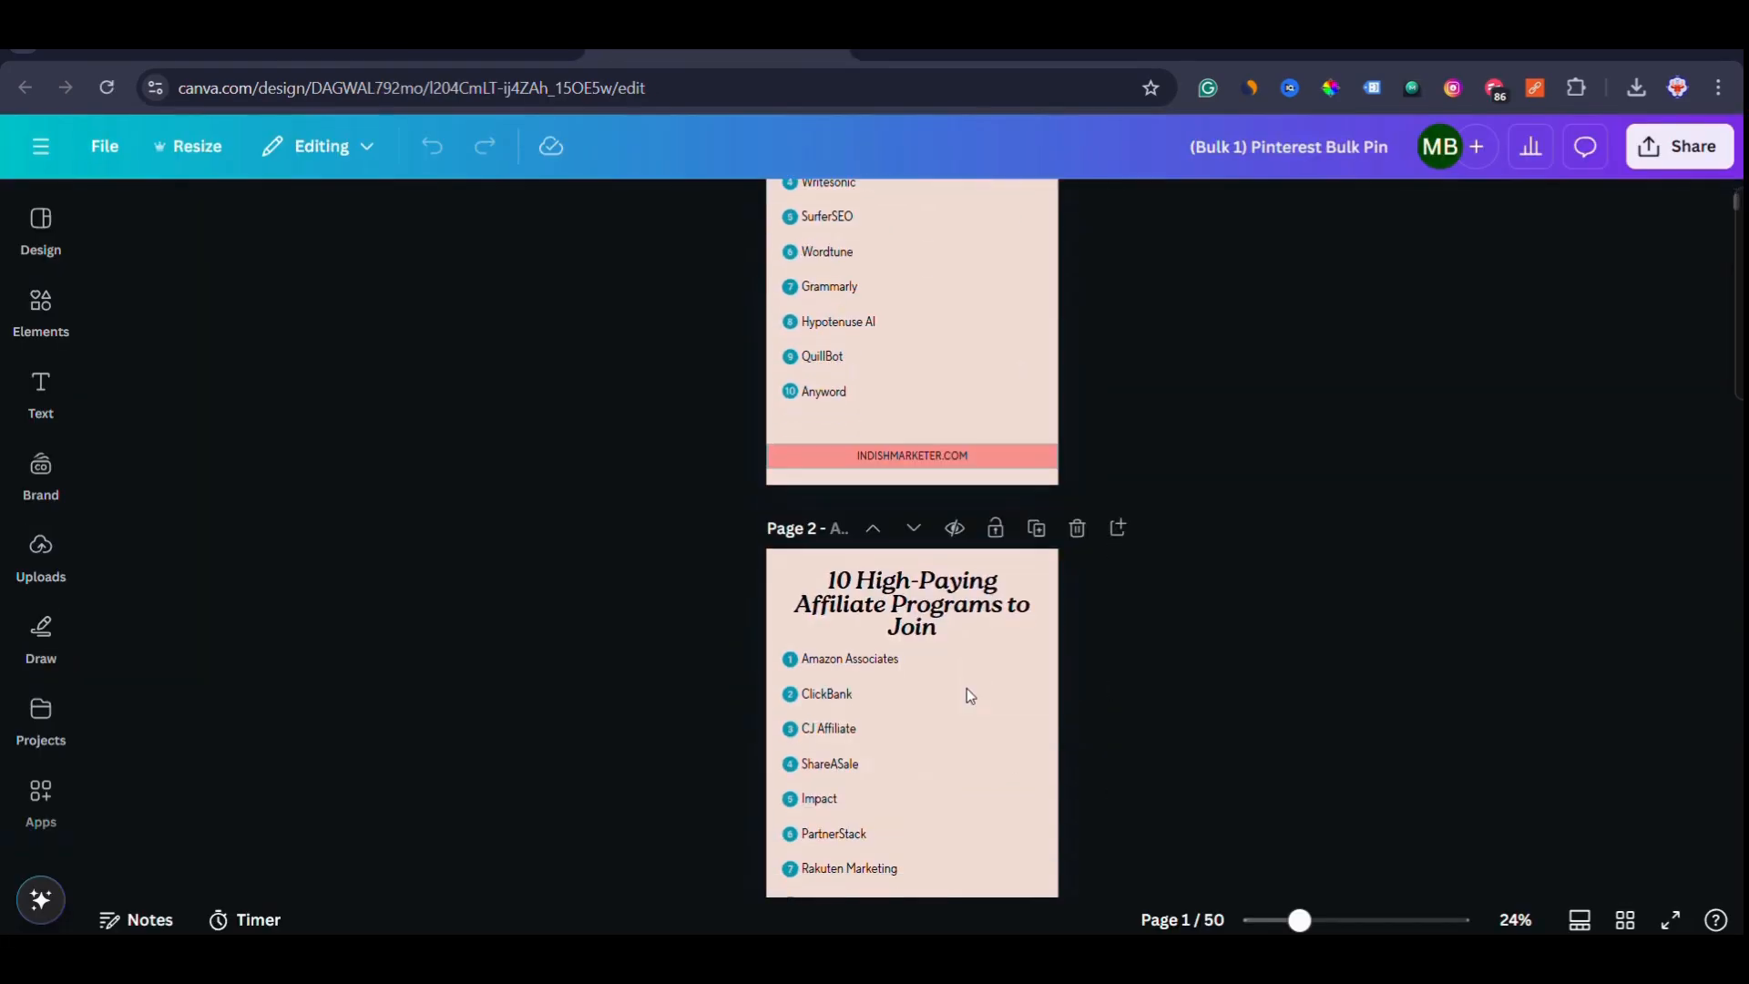
scroll(964, 741, down, 5)
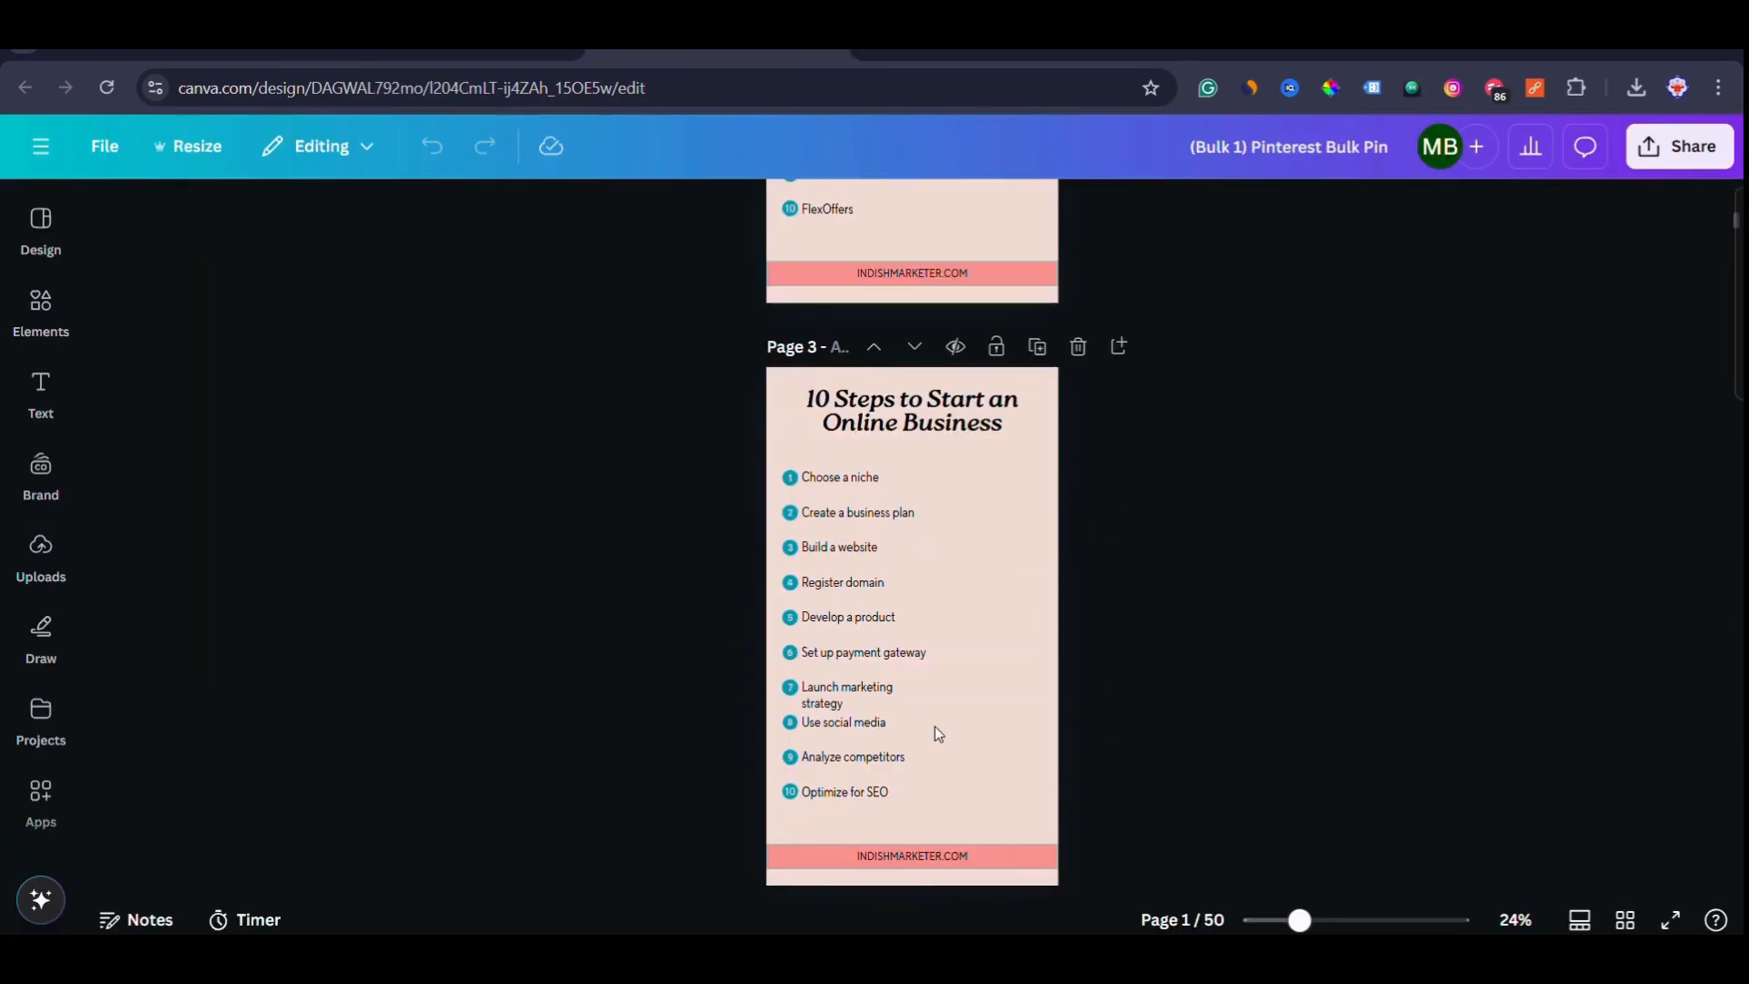
scroll(933, 645, up, 8)
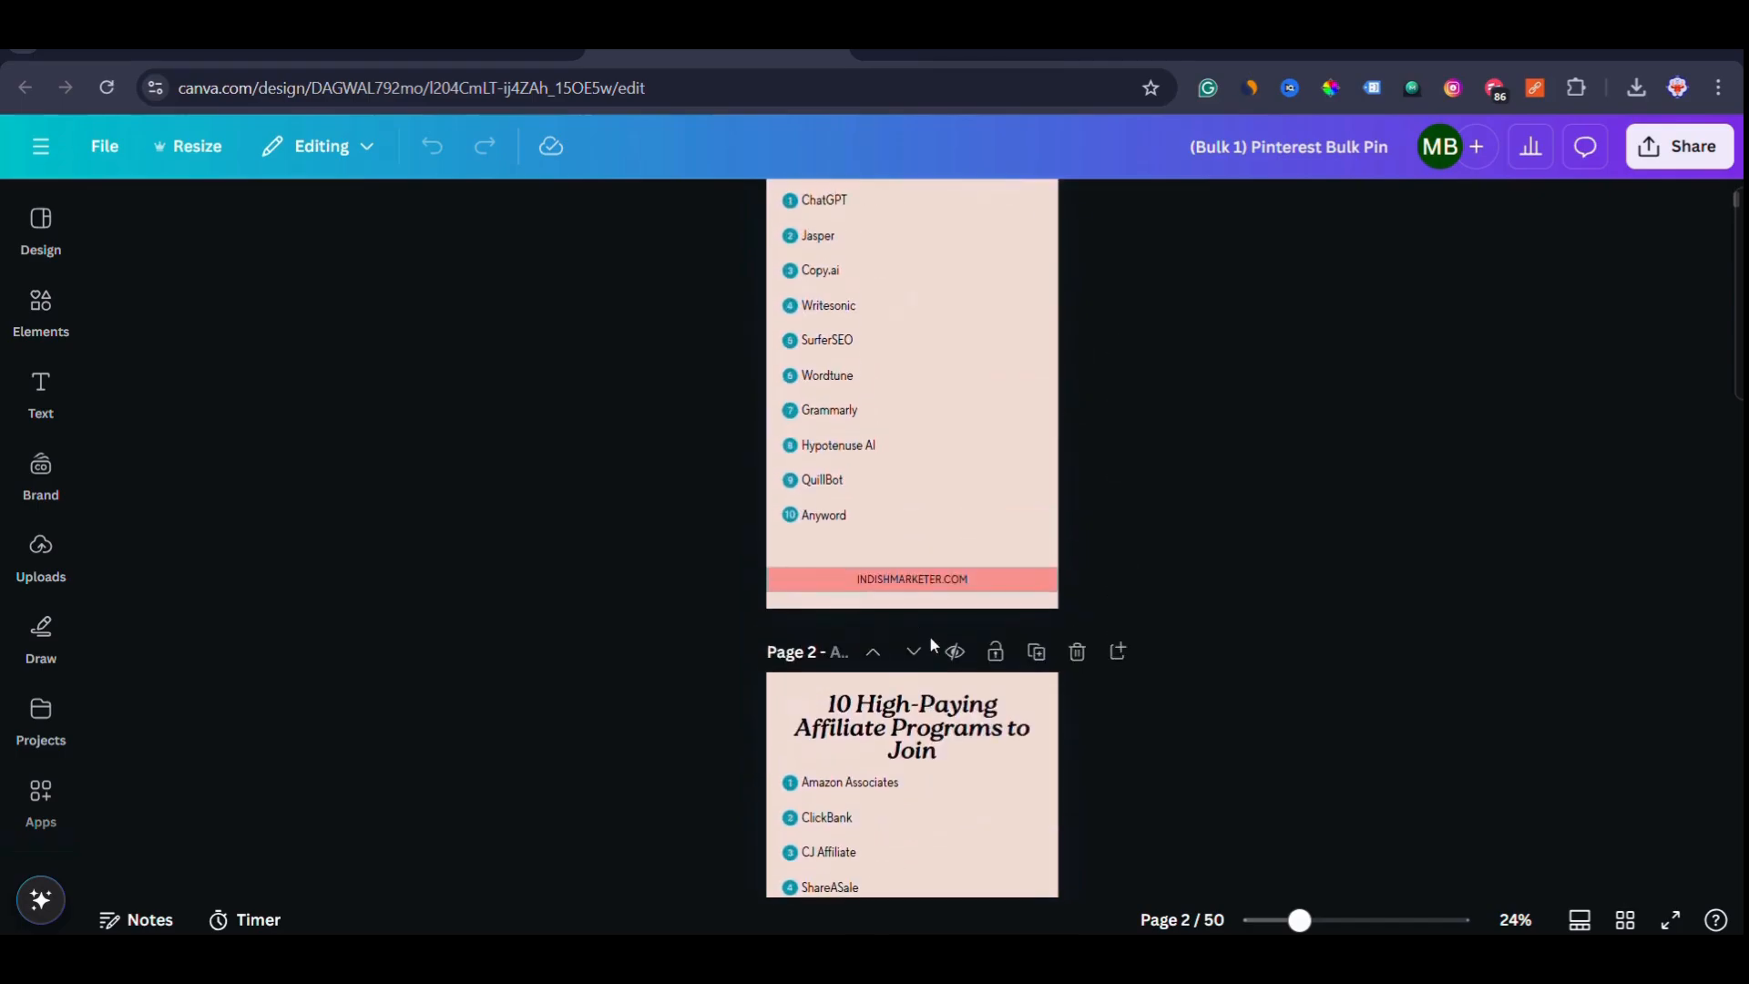
scroll(934, 644, down, 4)
scroll(933, 645, up, 5)
scroll(933, 645, down, 20)
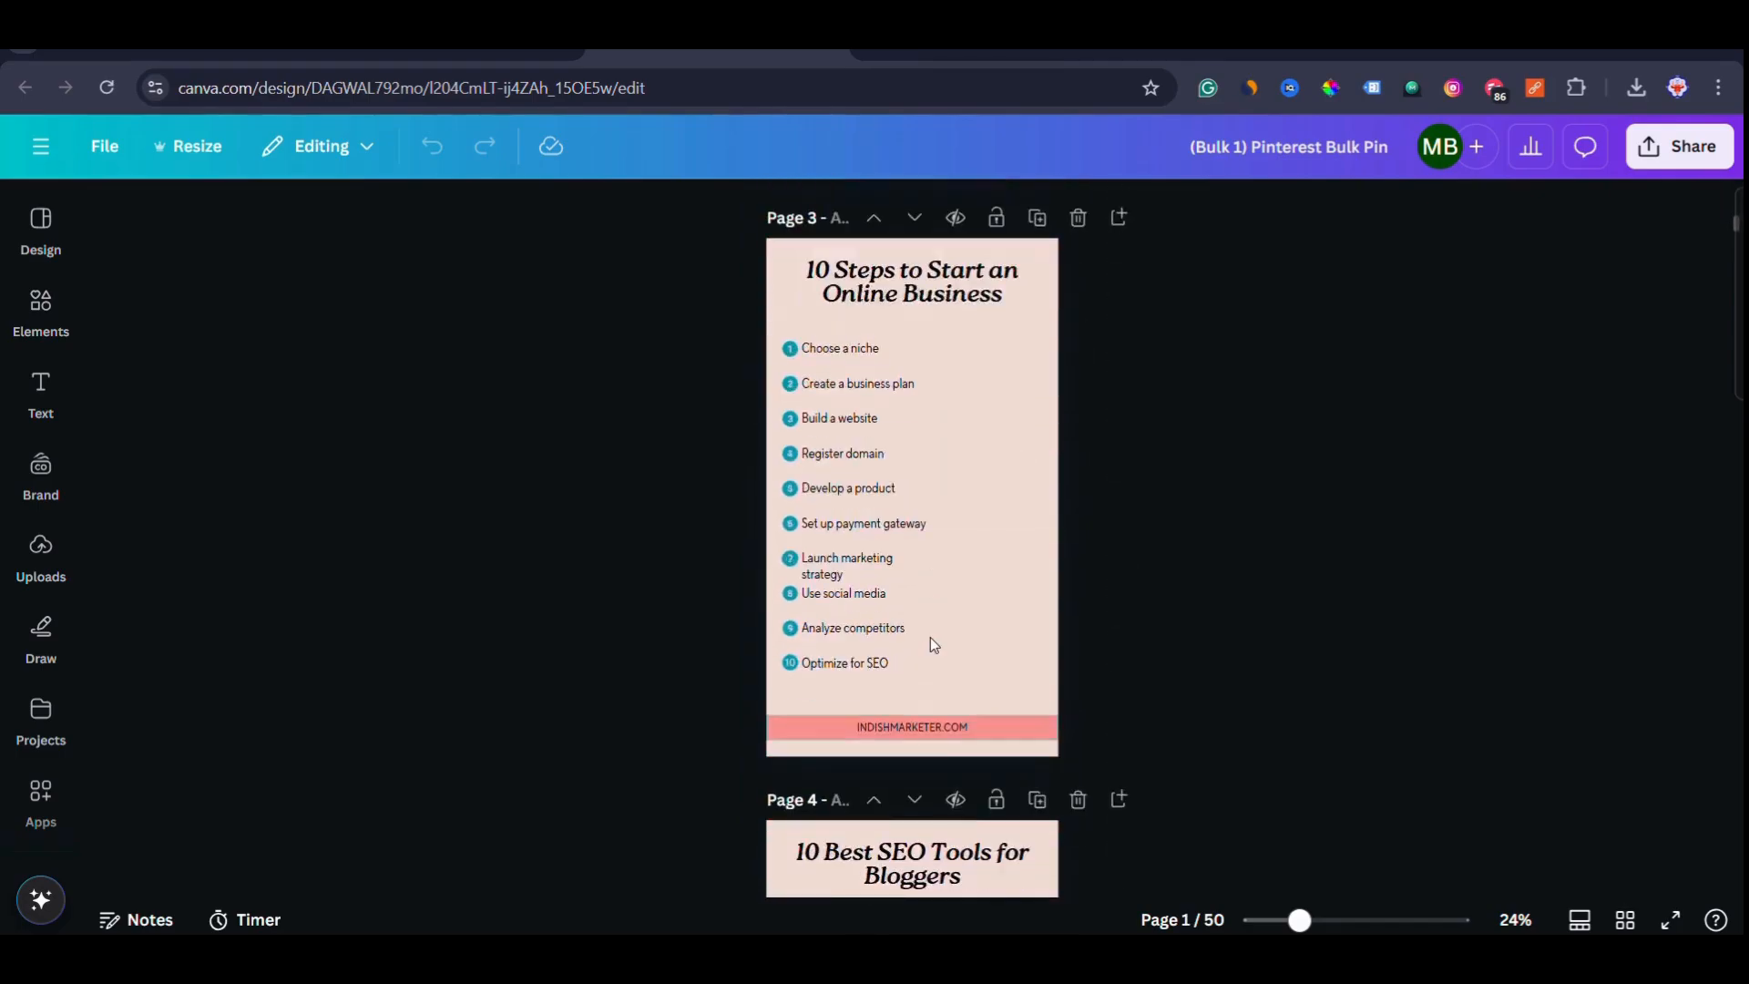
scroll(931, 638, down, 20)
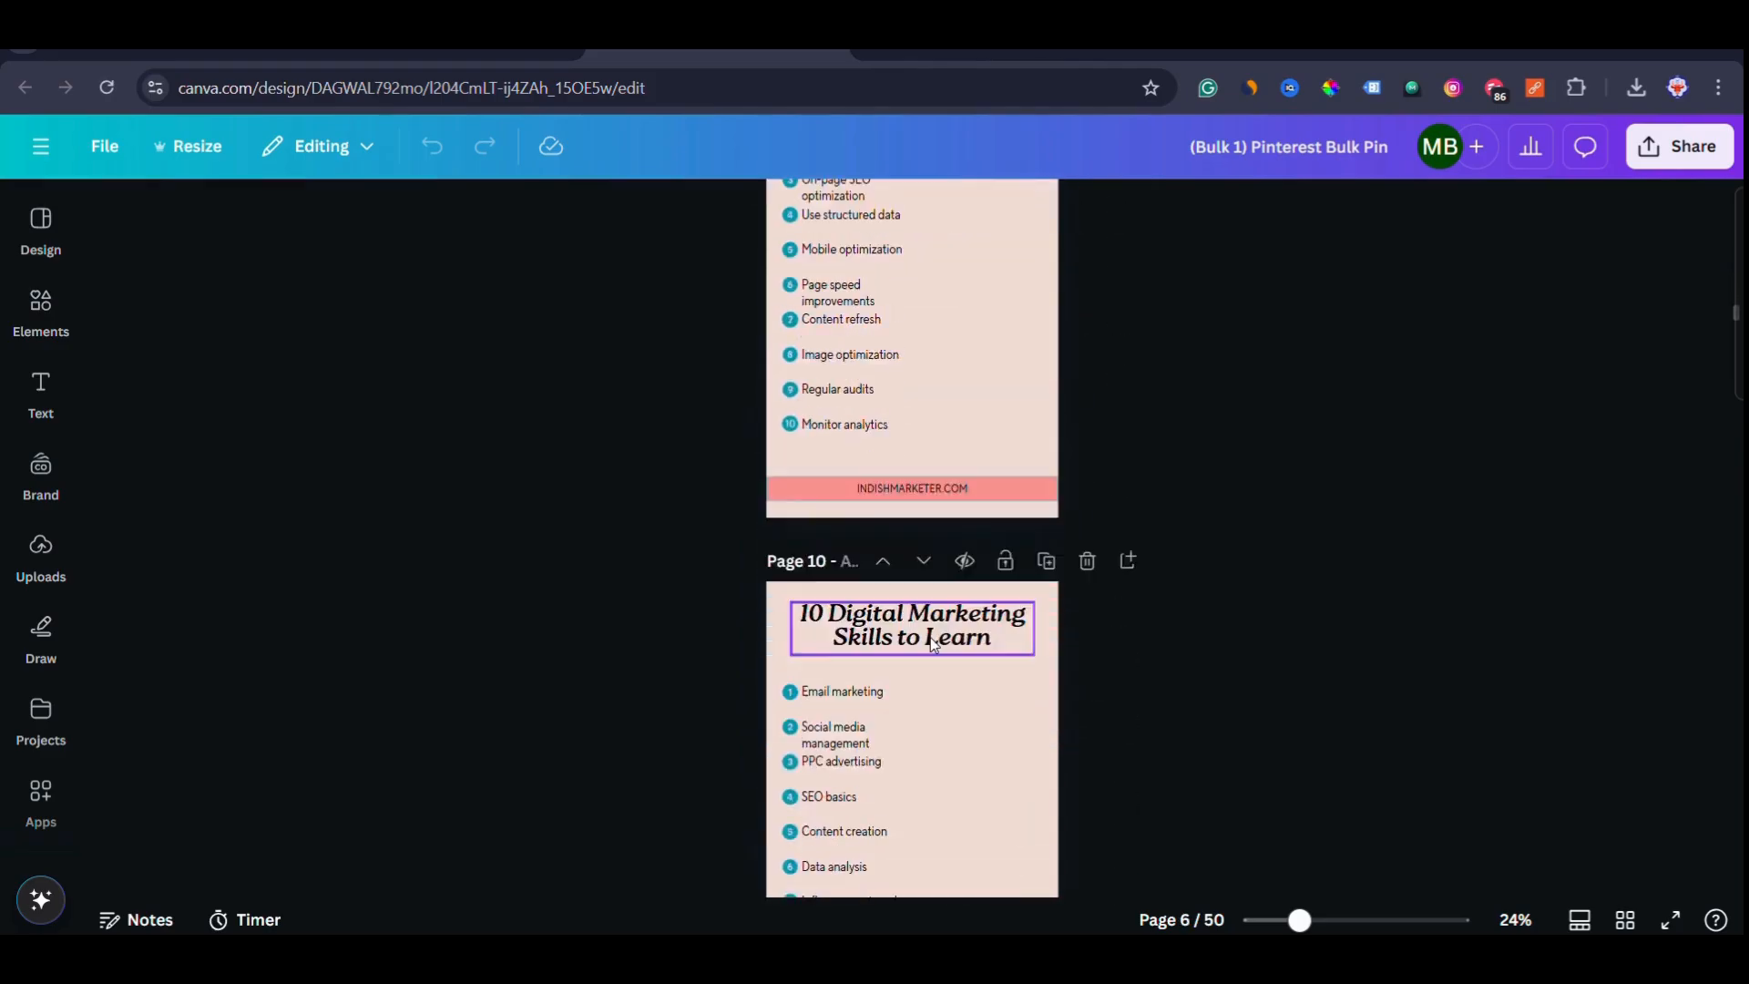
scroll(930, 637, down, 20)
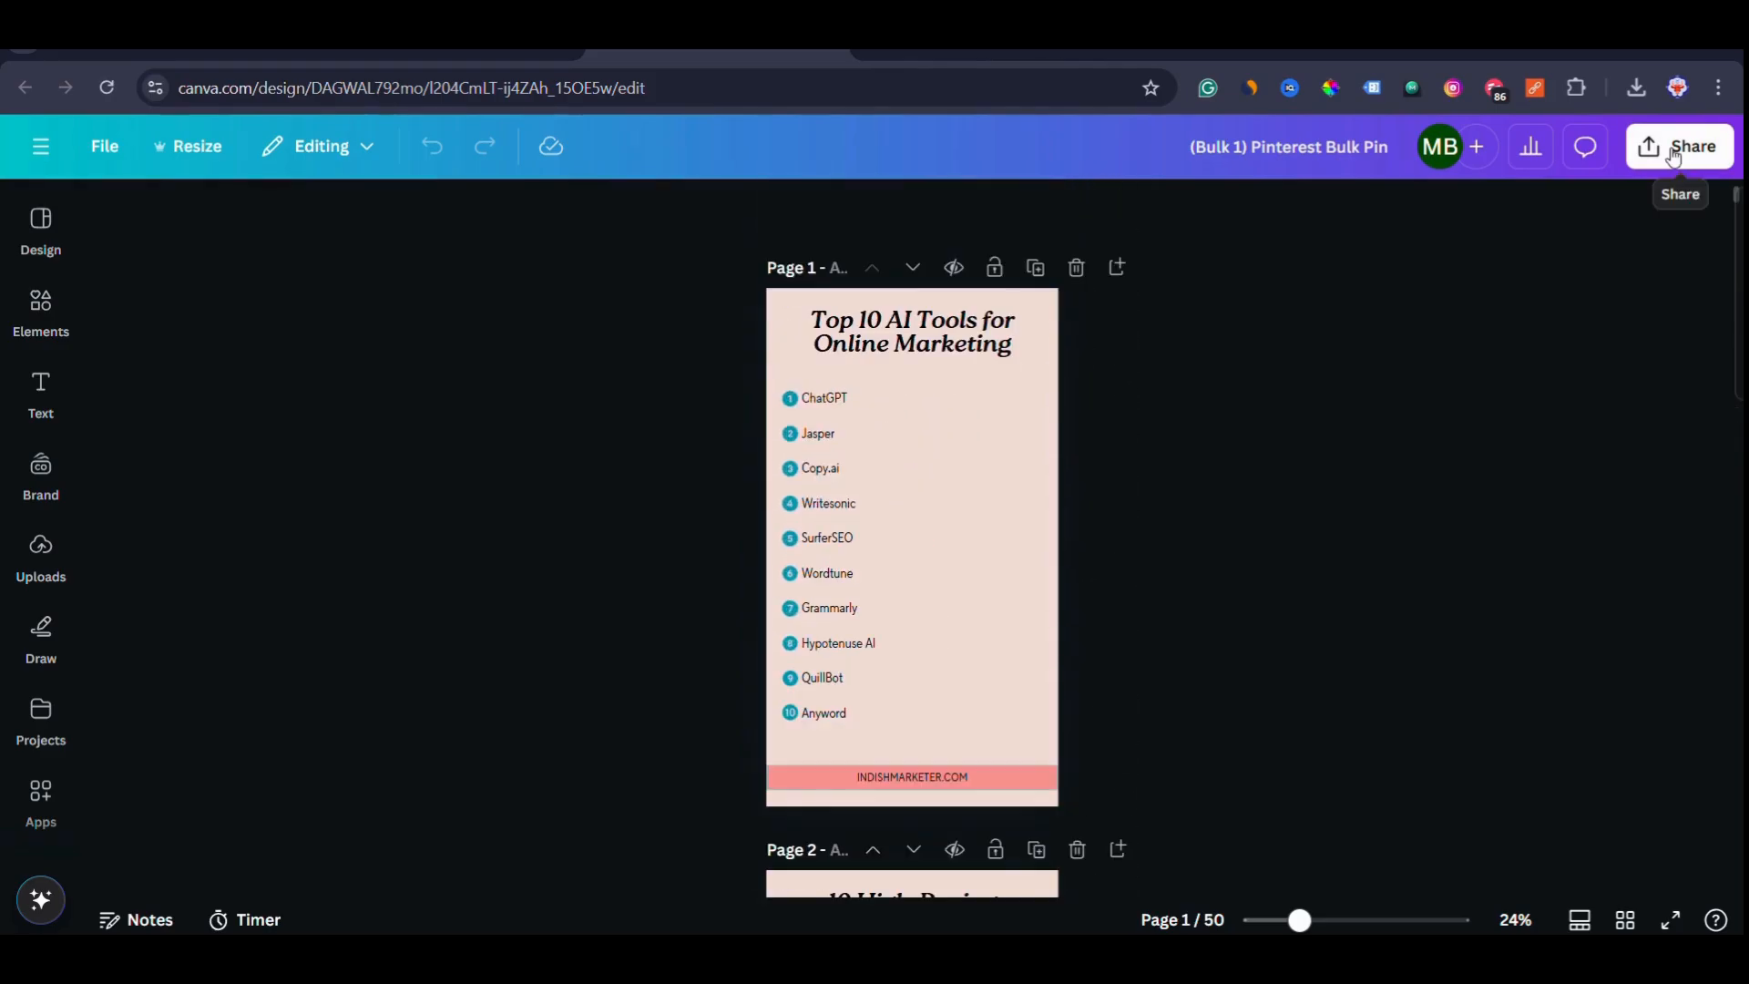
Download all 50 pages of the pin design as PNG files.
click(1674, 157)
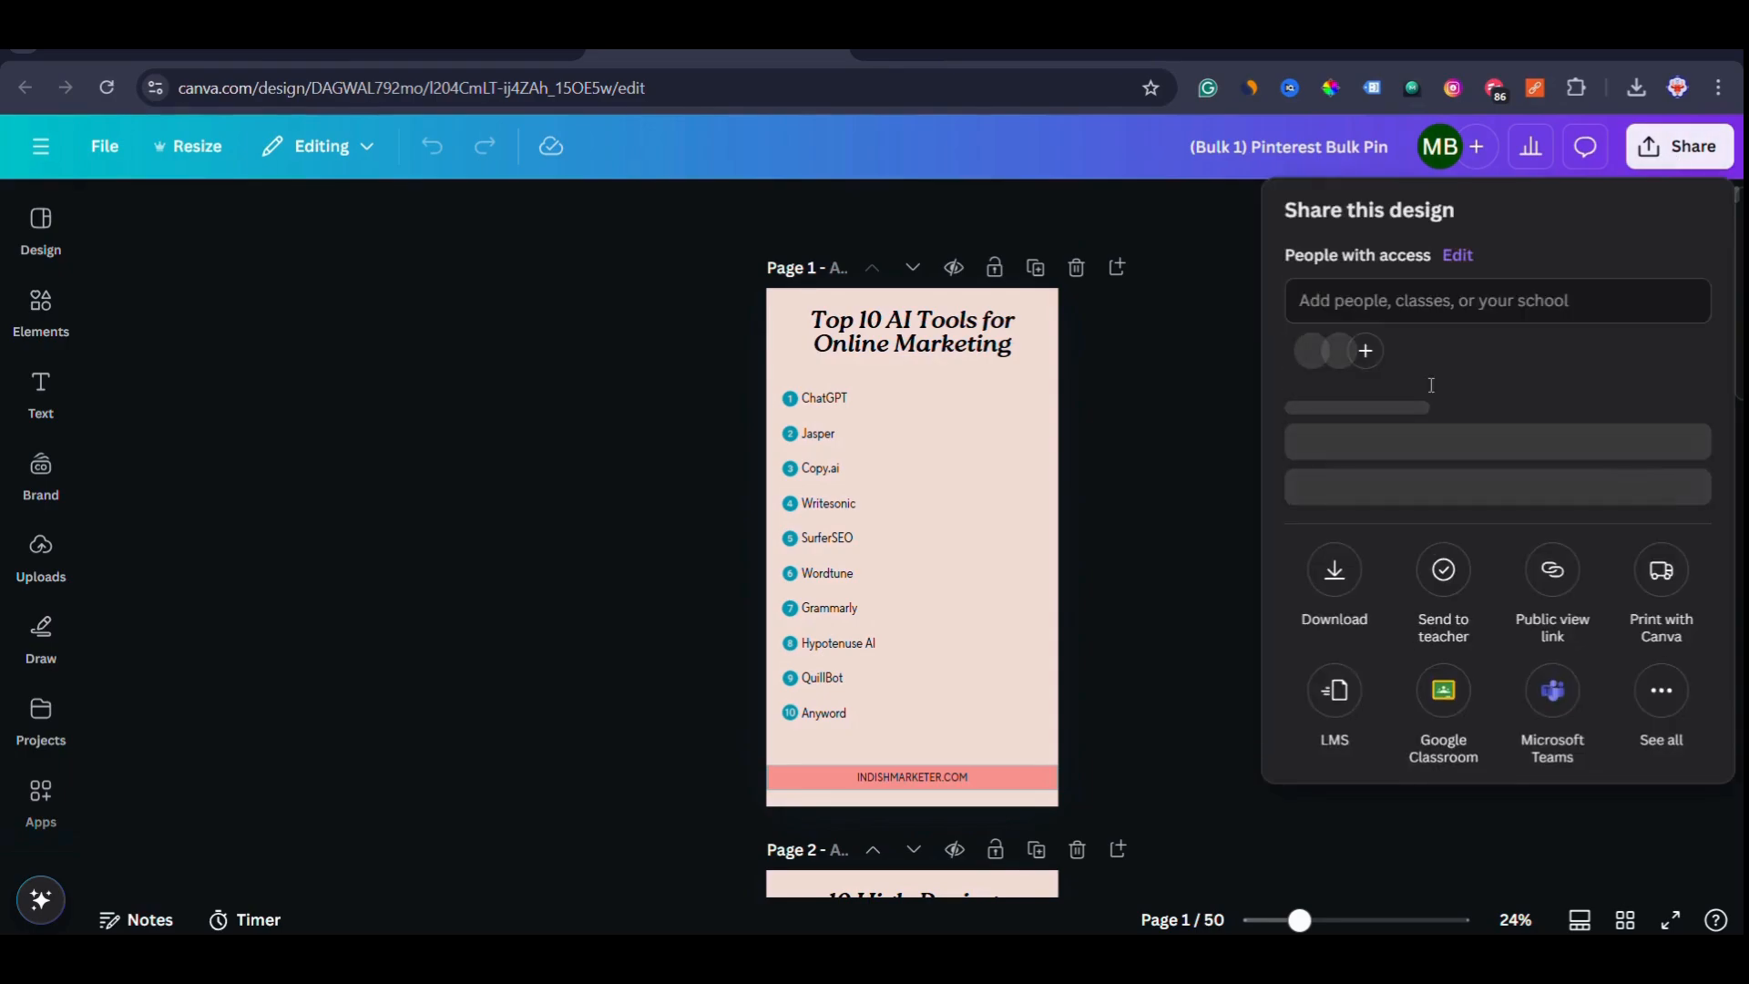
click(1334, 606)
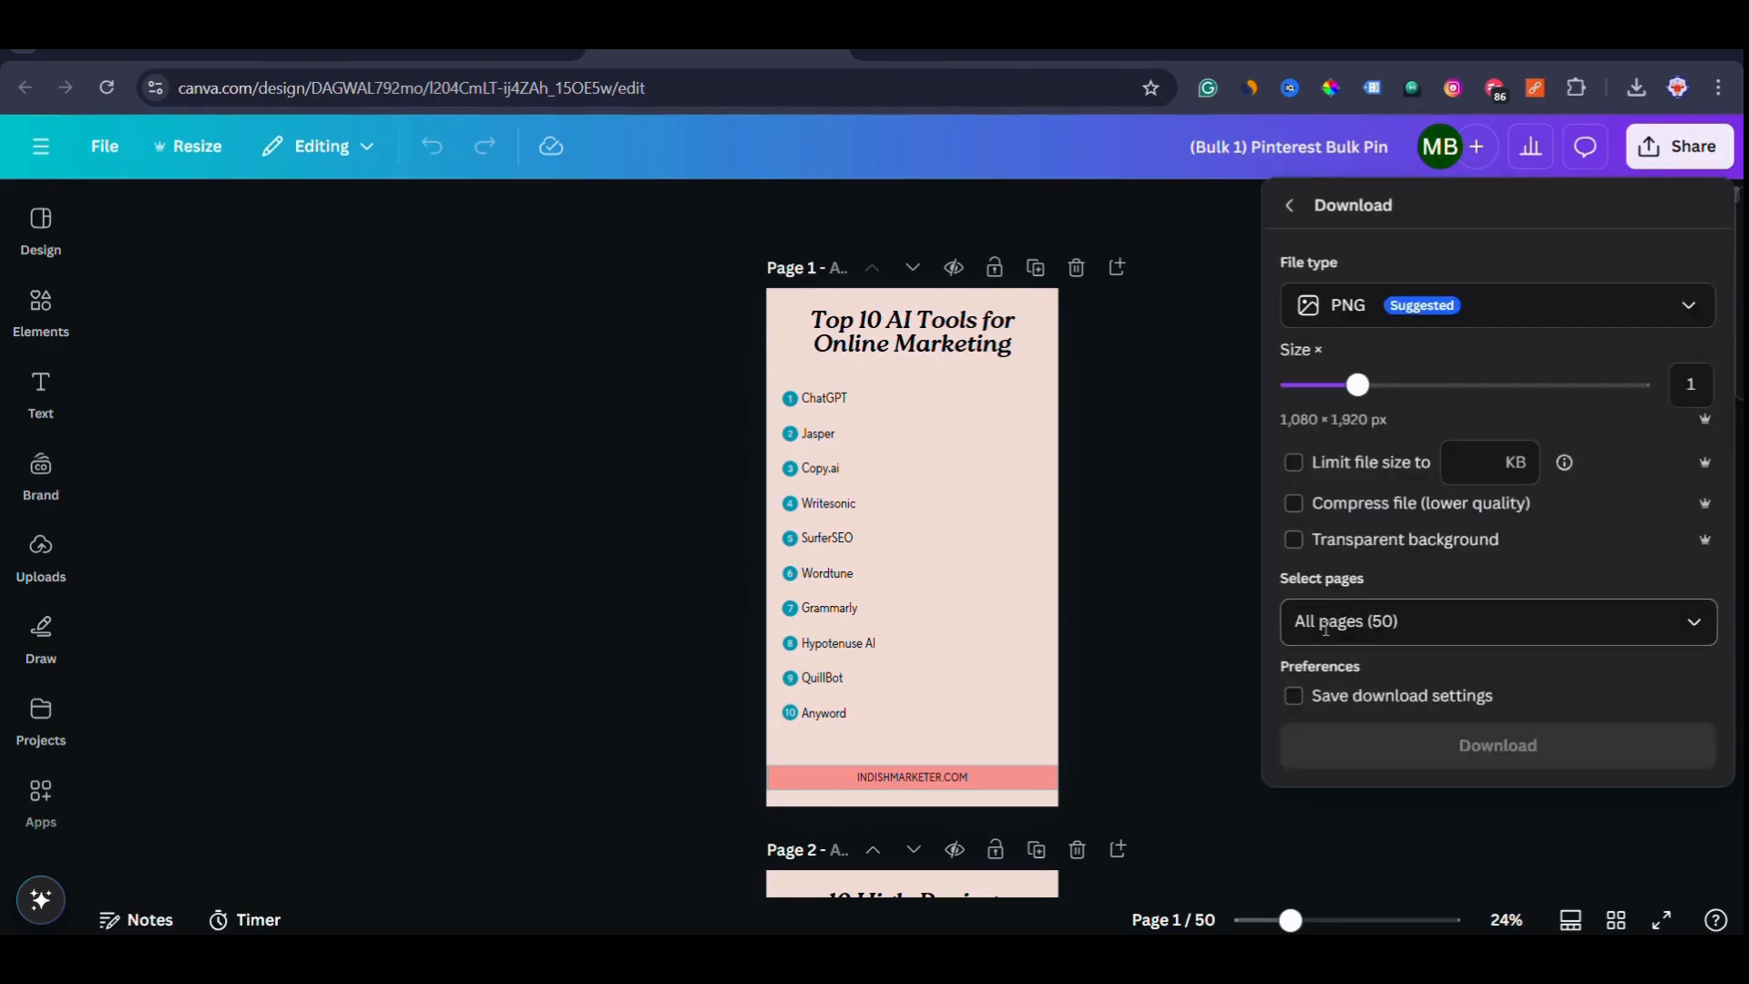
click(1467, 745)
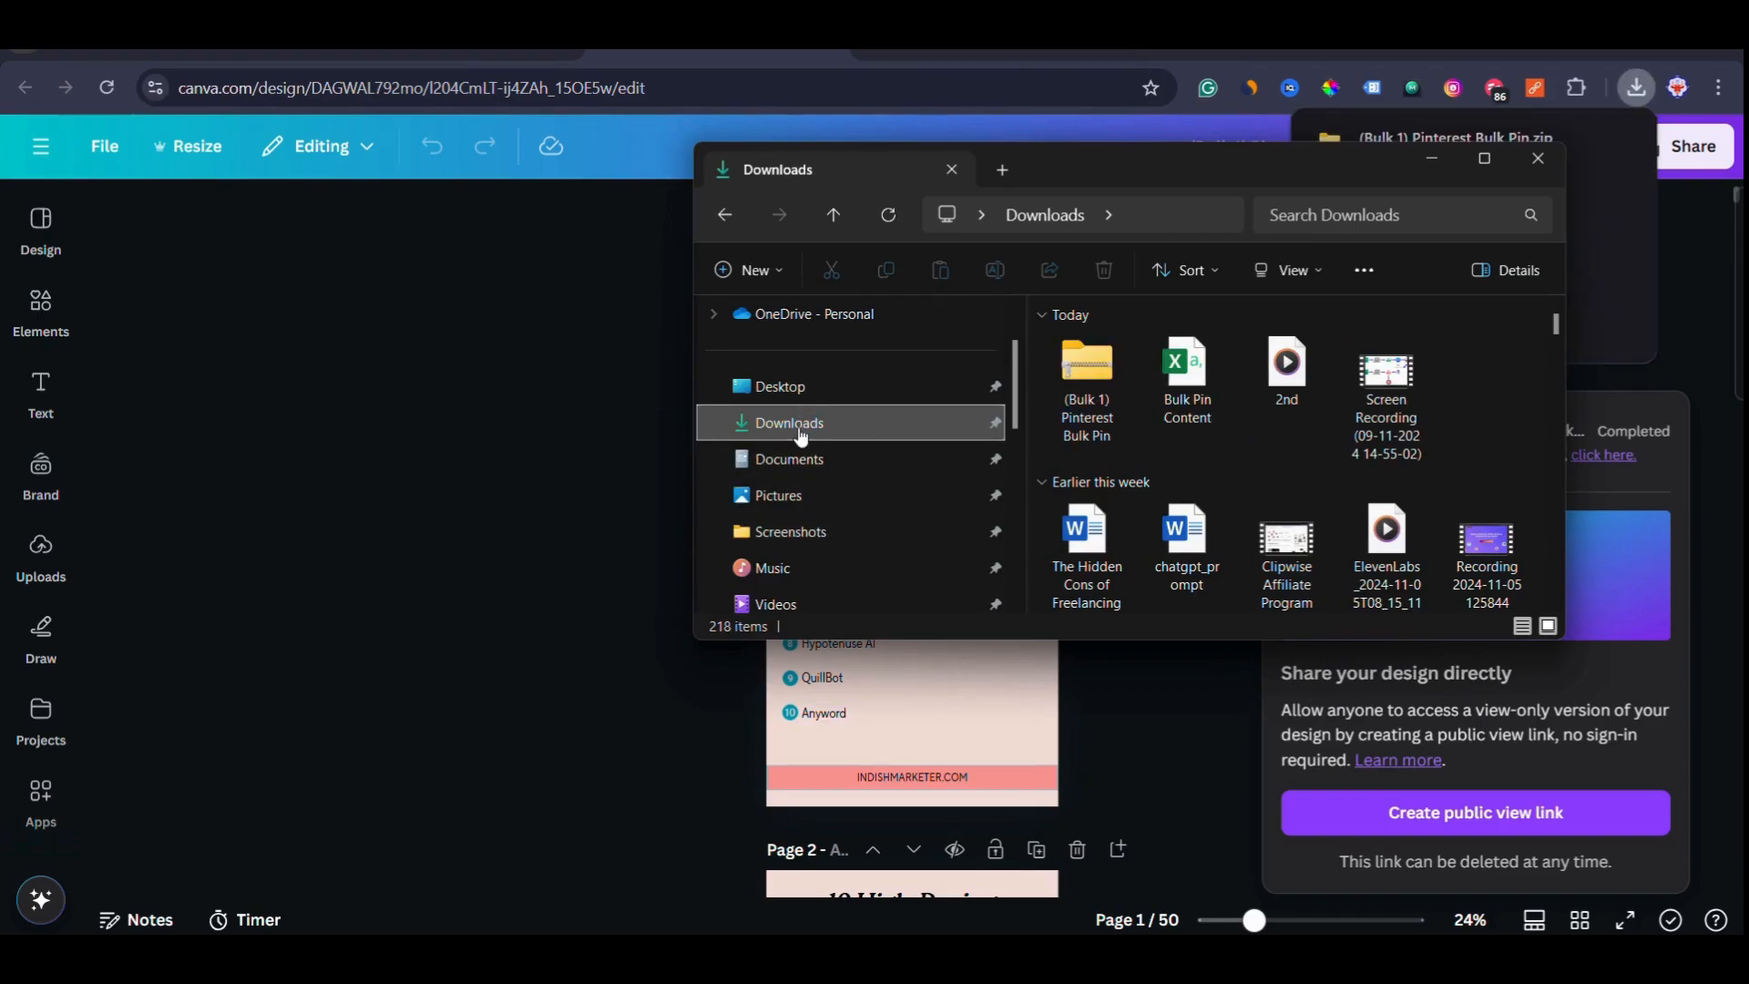
Extract the downloaded (Bulk 1) Pinterest Bulk Pin zip file into its own folder inside Downloads.
click(1091, 403)
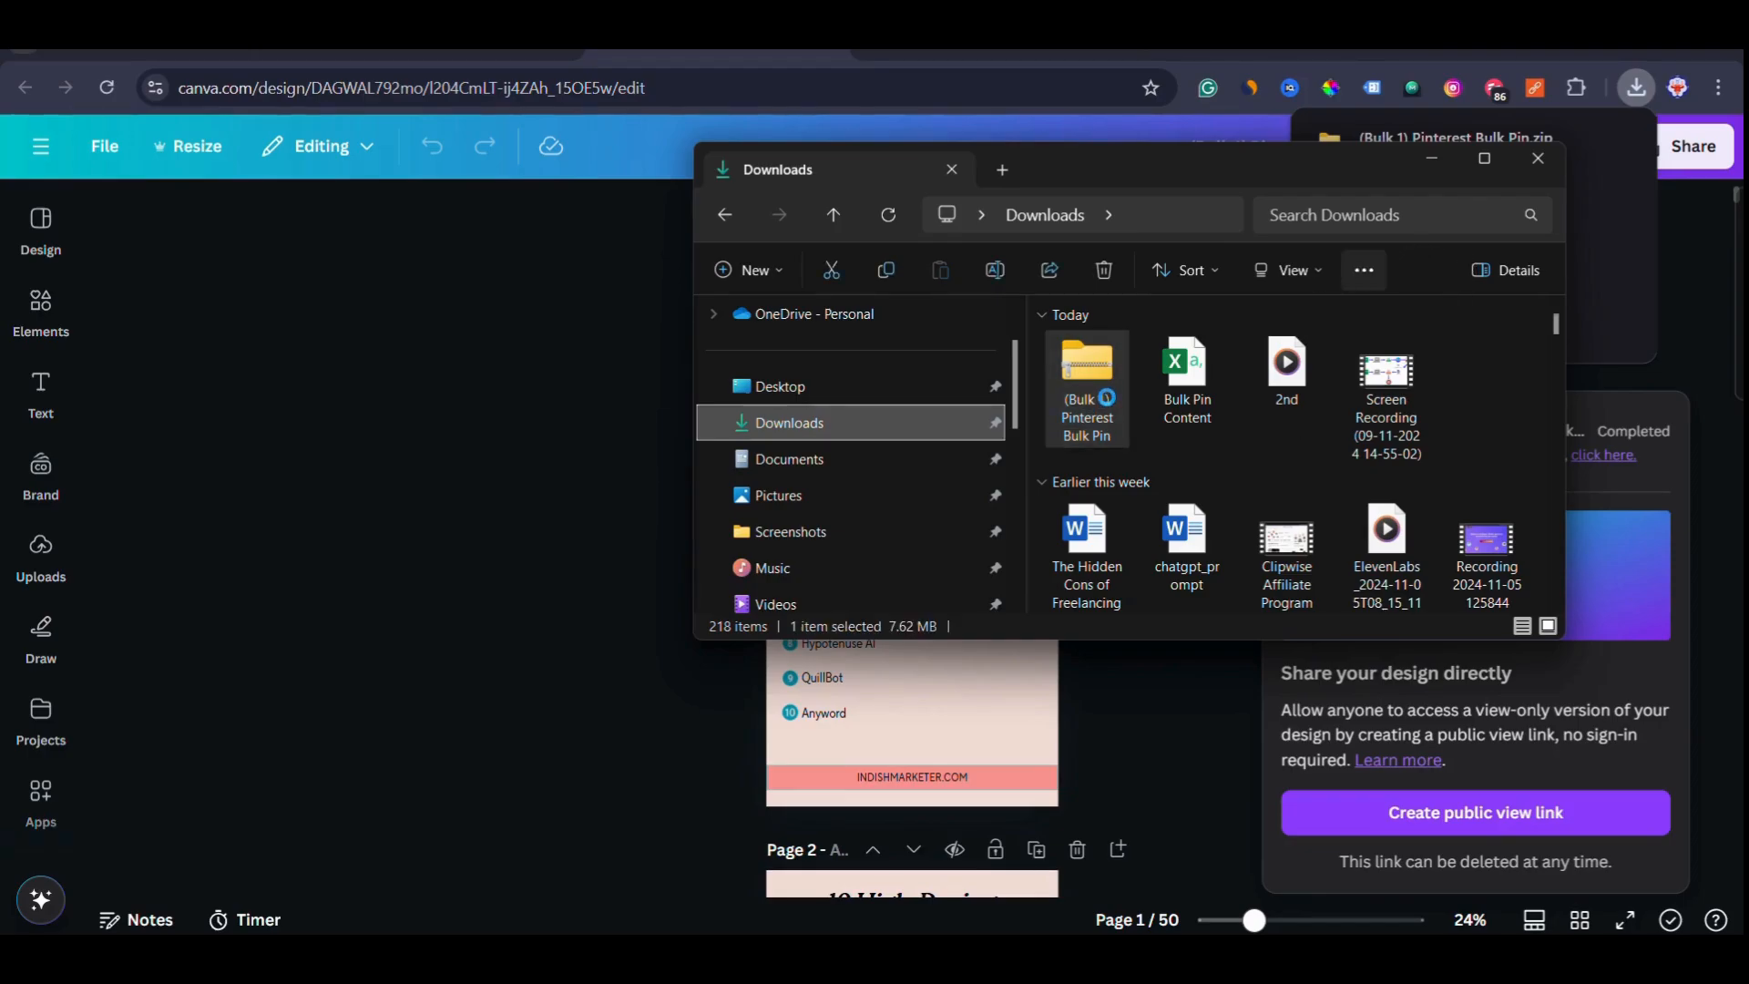
click(1360, 270)
click(1250, 330)
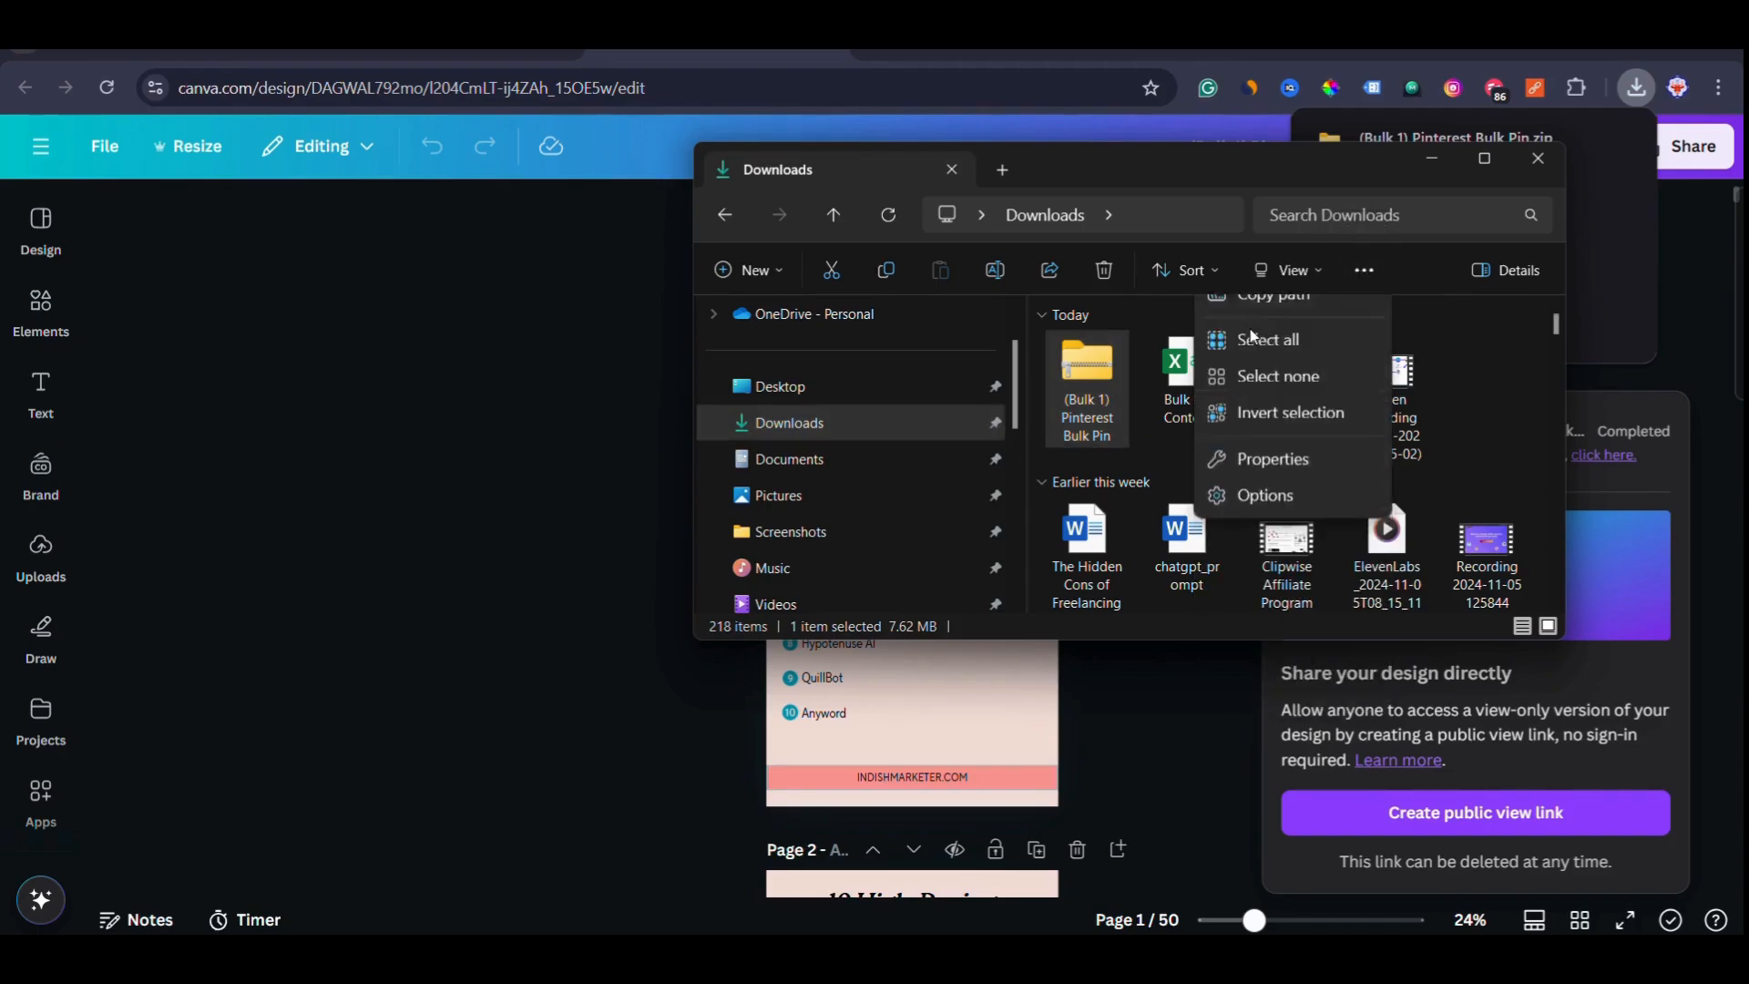
click(1057, 721)
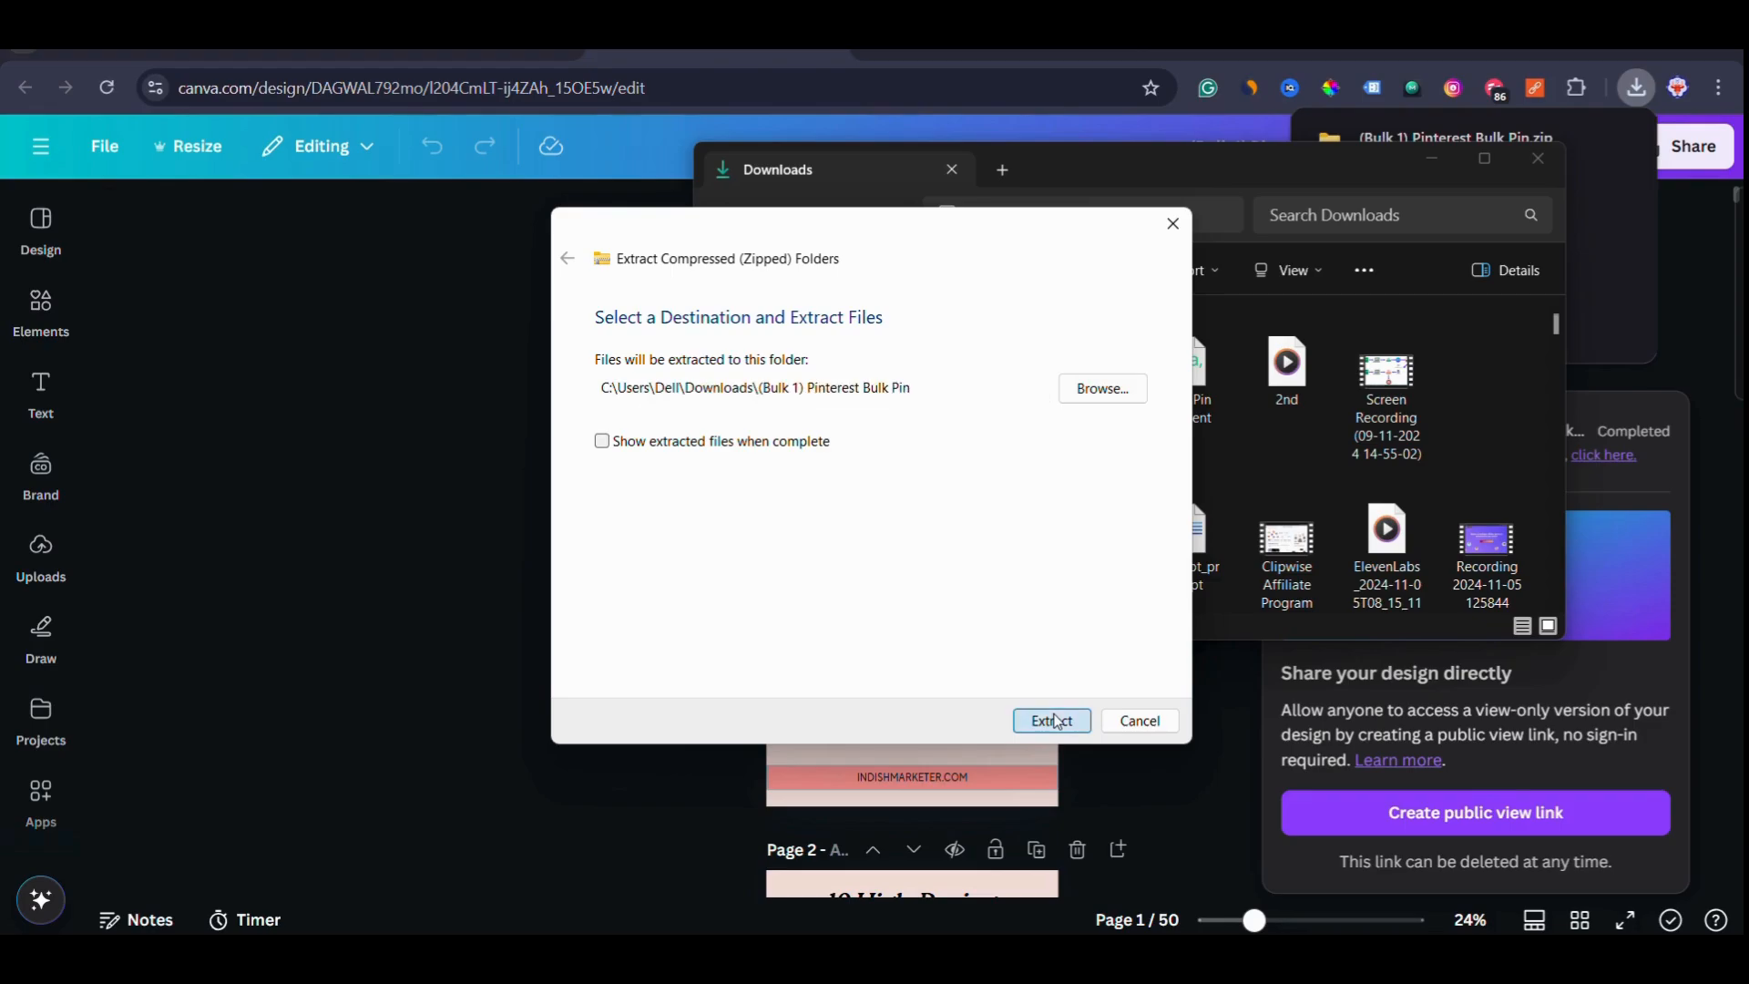
Open the extracted (Bulk 1) Pinterest Bulk Pin folder and look through its numbered PNG files.
click(1506, 370)
double_click(1506, 370)
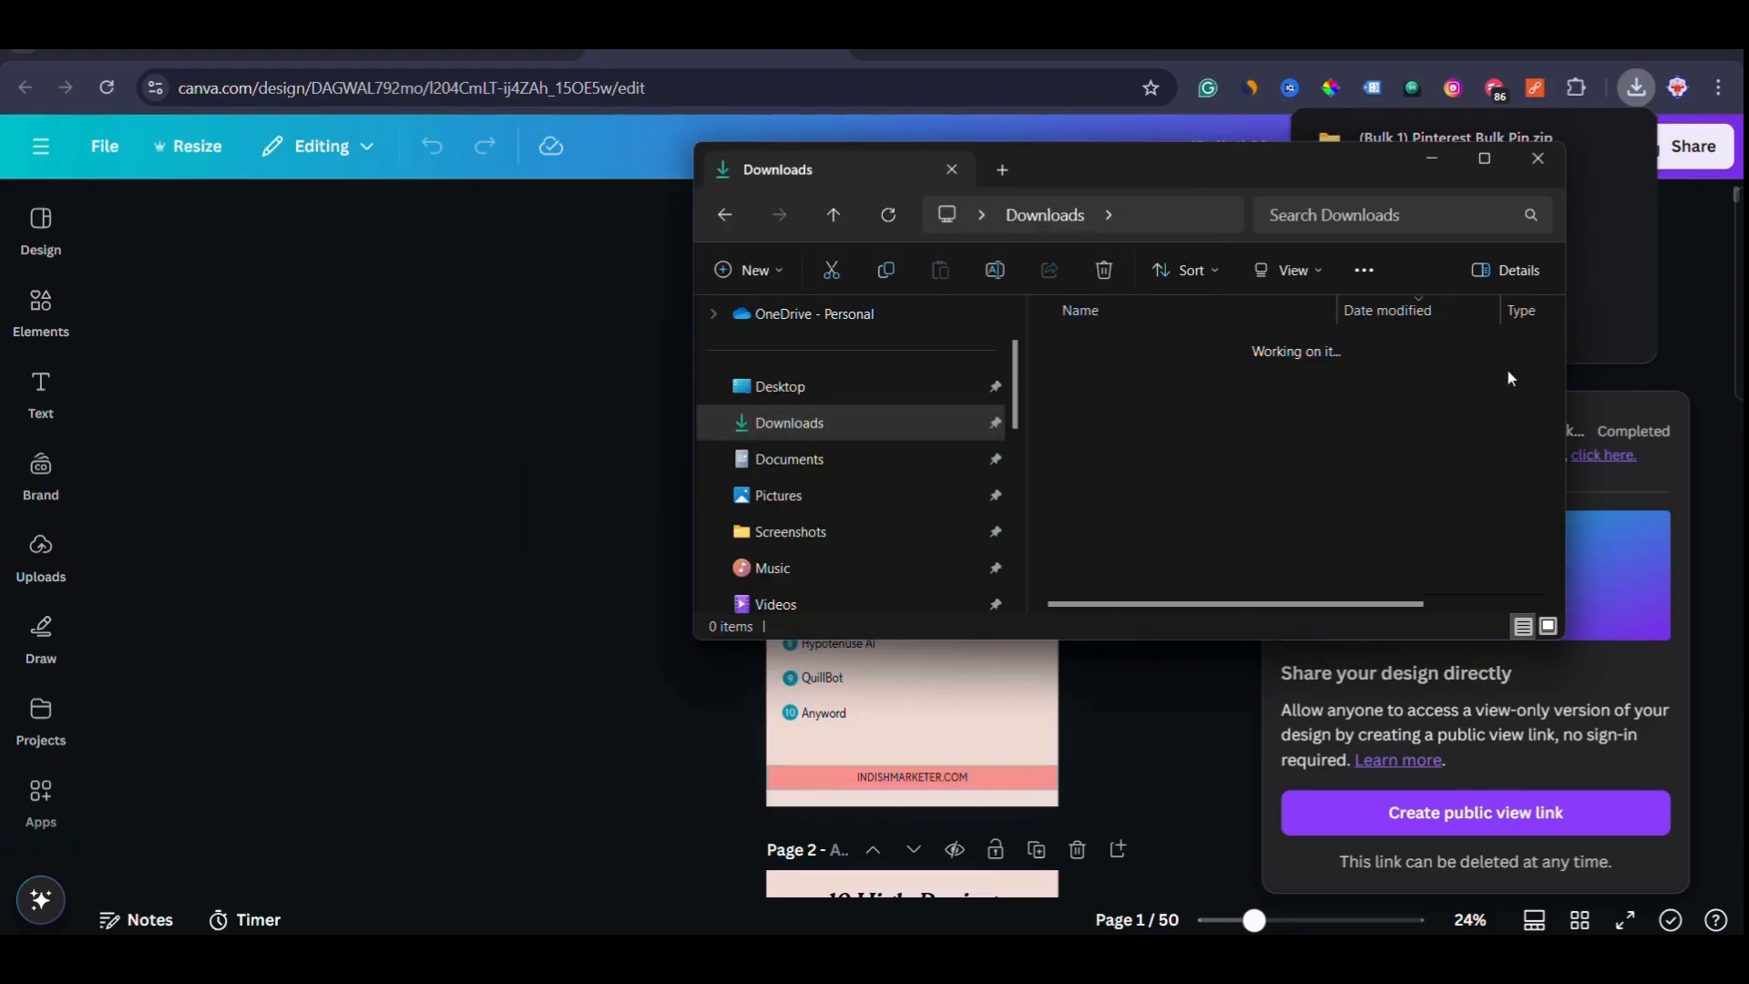
scroll(1191, 466, down, 10)
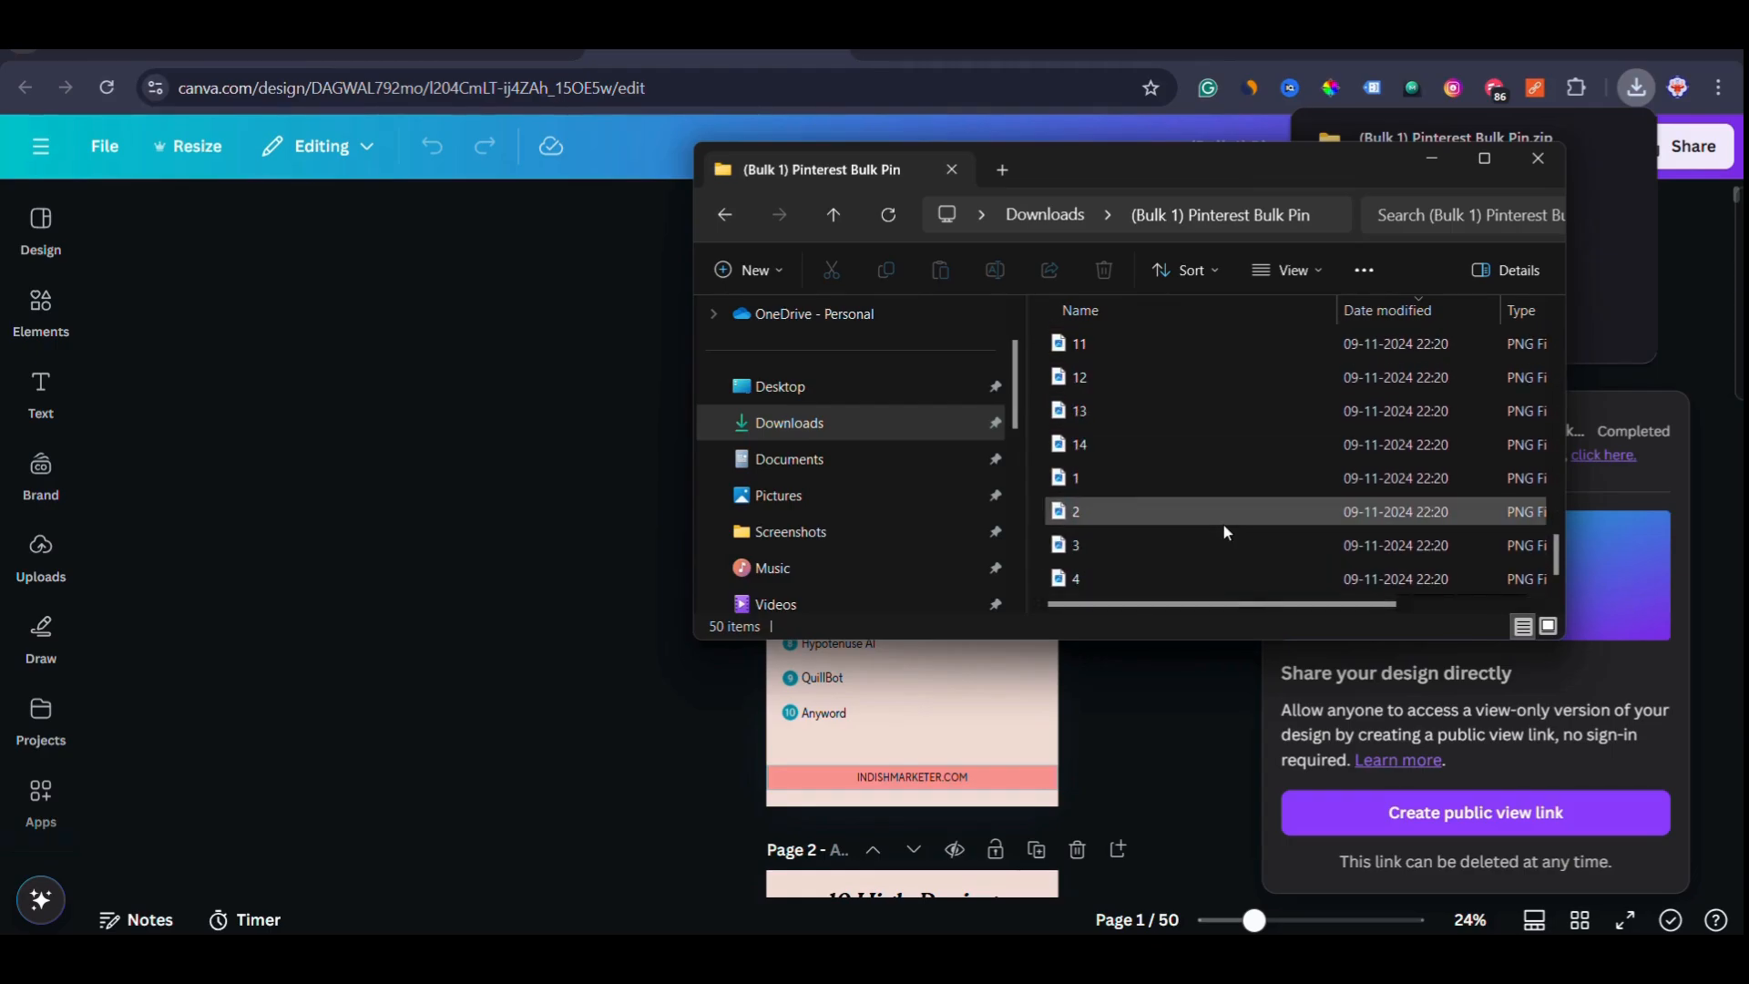
scroll(1252, 517, up, 10)
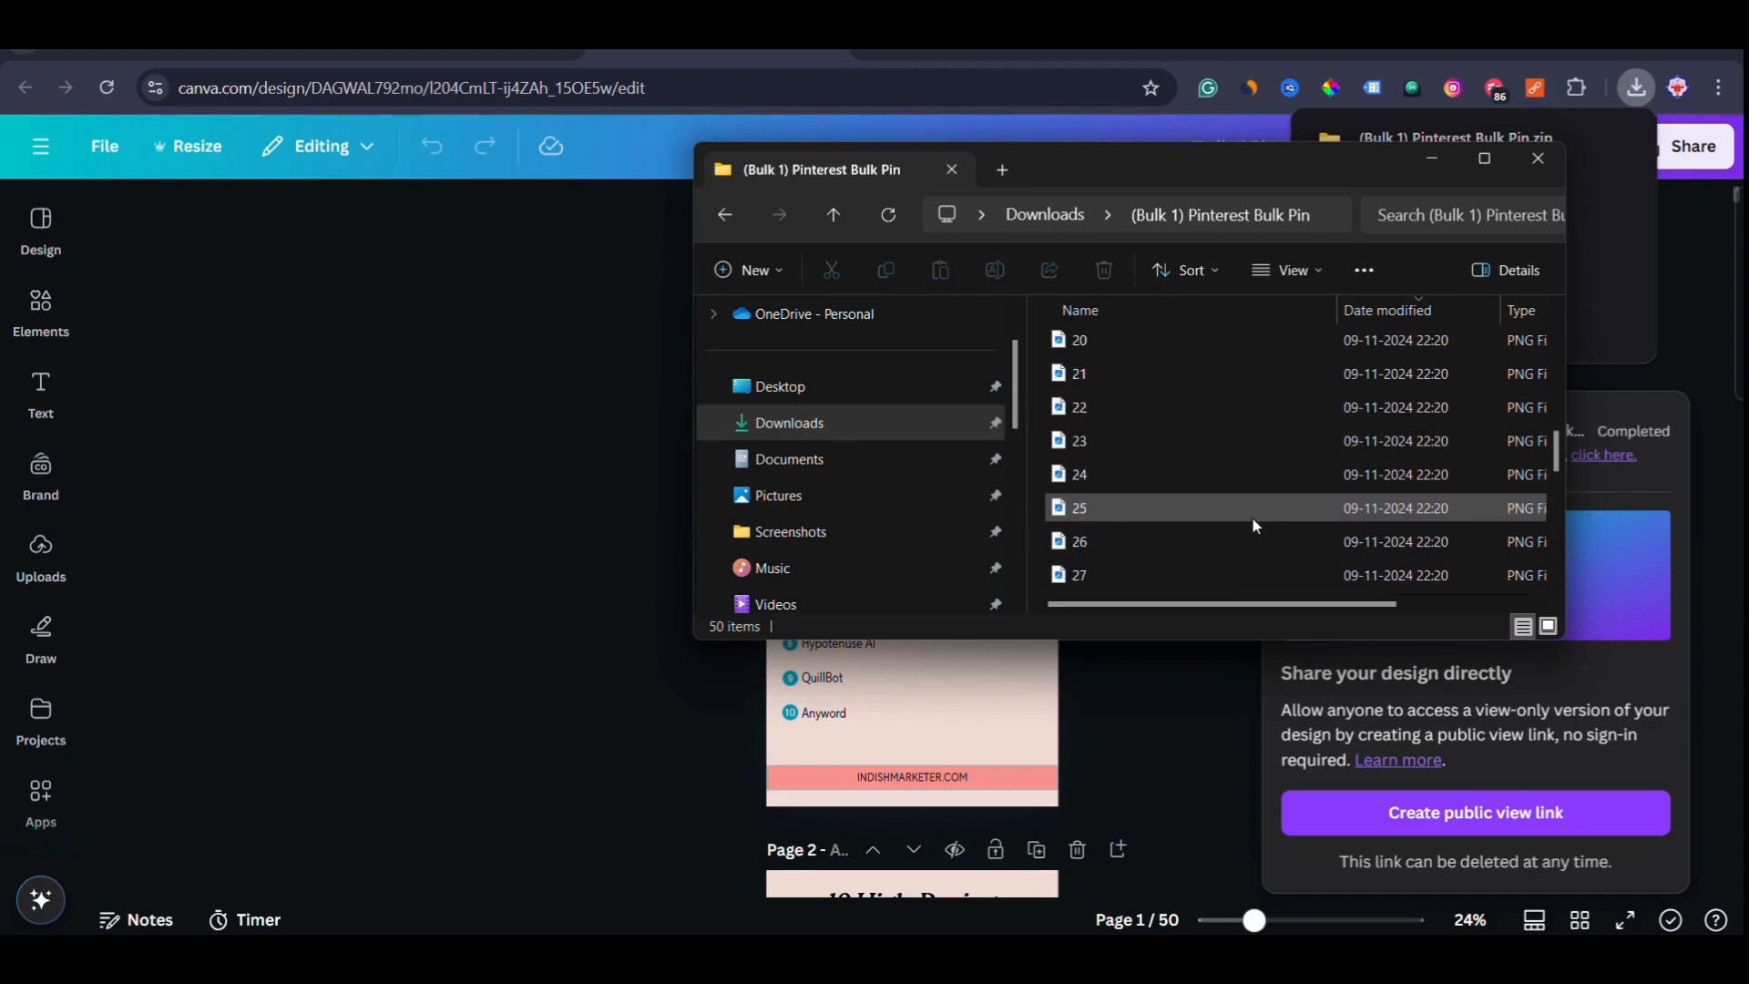
scroll(1253, 518, down, 10)
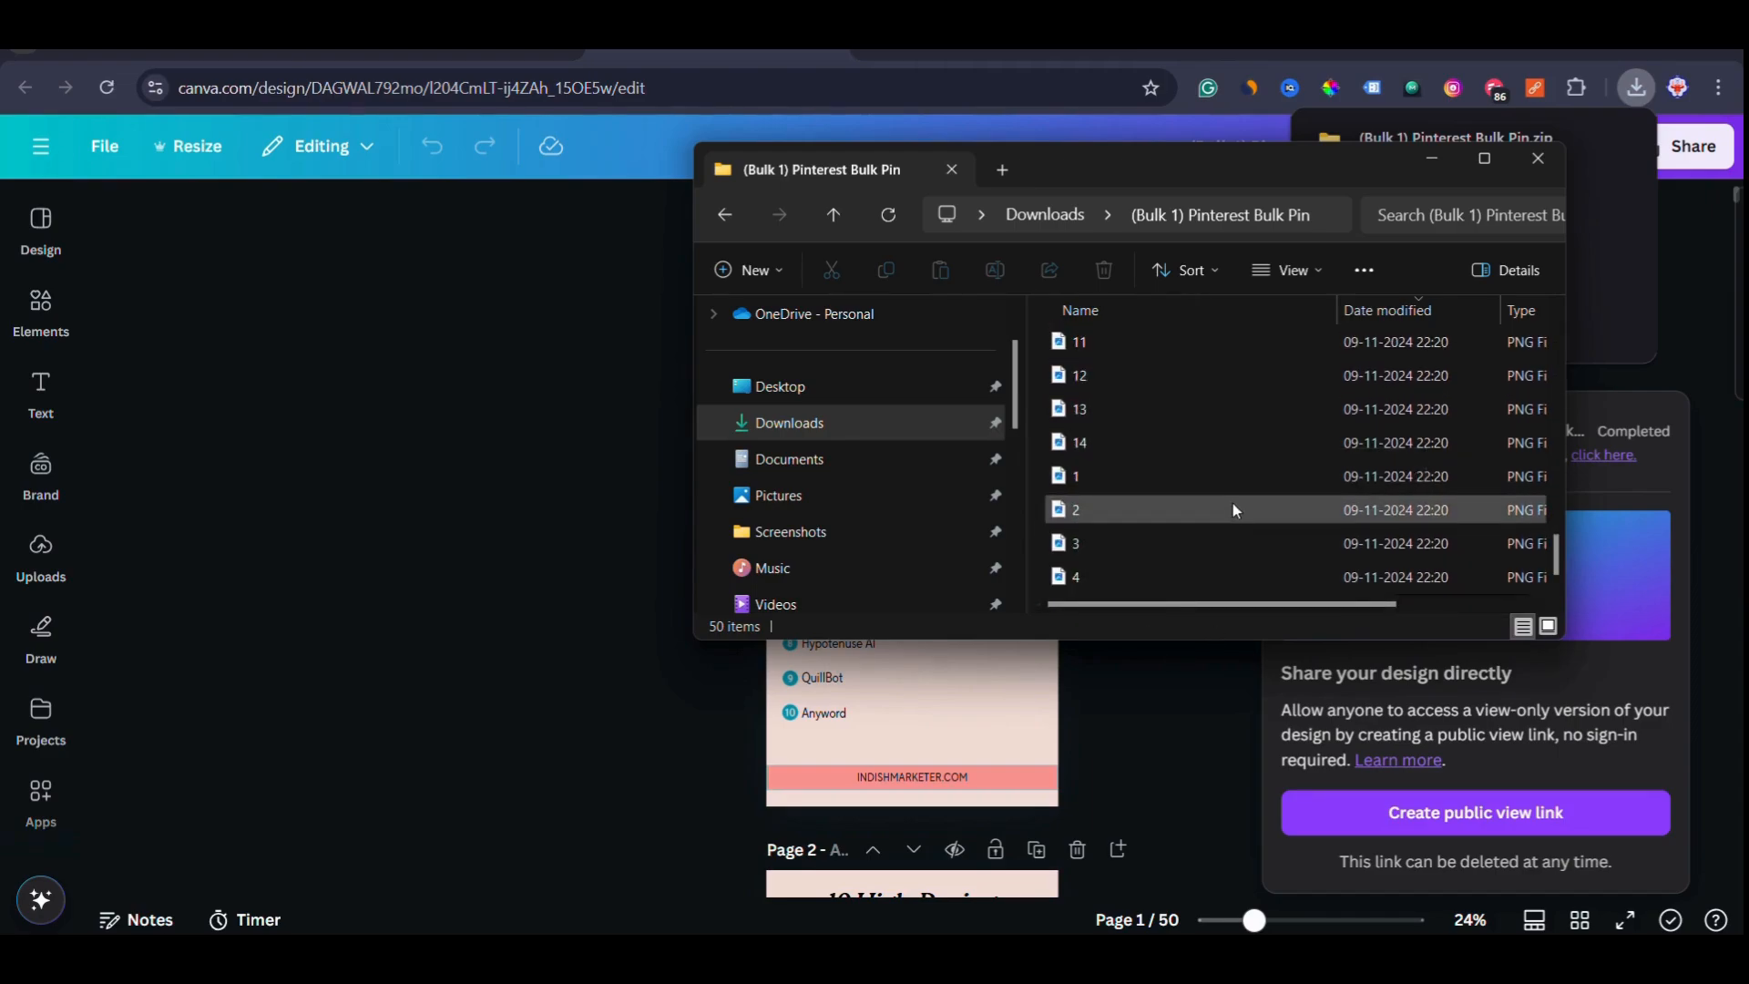
scroll(1234, 510, up, 10)
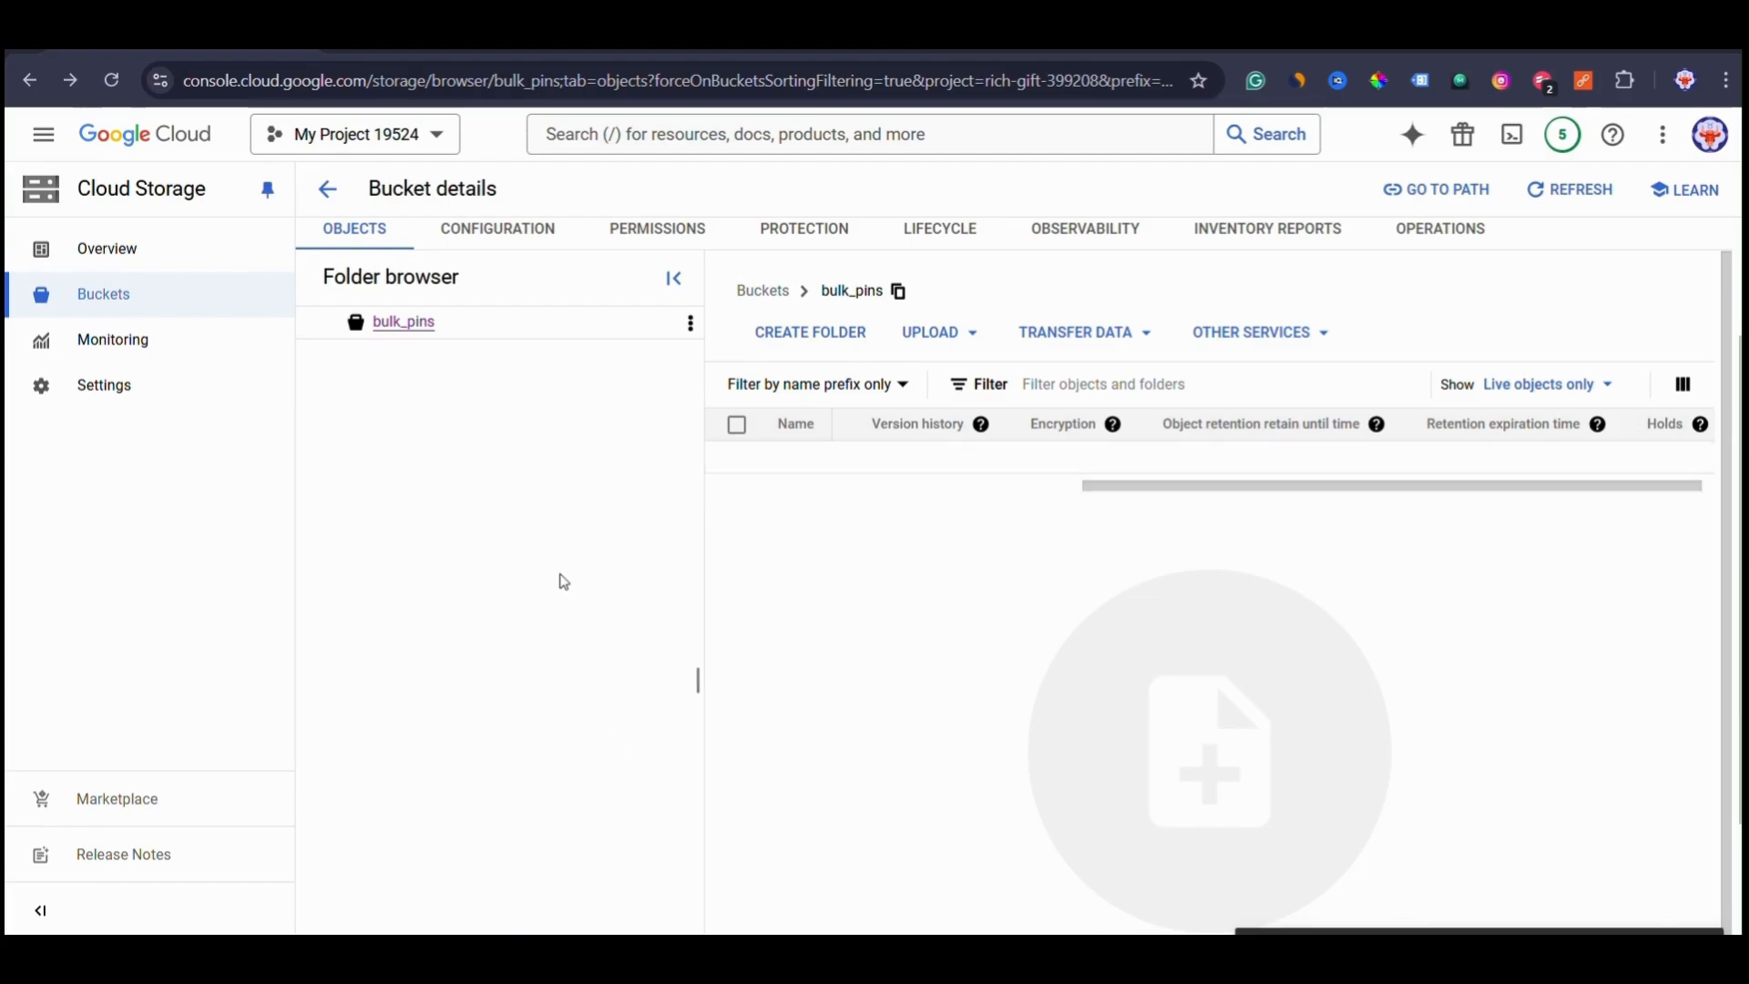
Switch to File Explorer and open the extracted (Bulk 1) Pinterest Bulk Pin folder in Downloads.
key(alt+Tab)
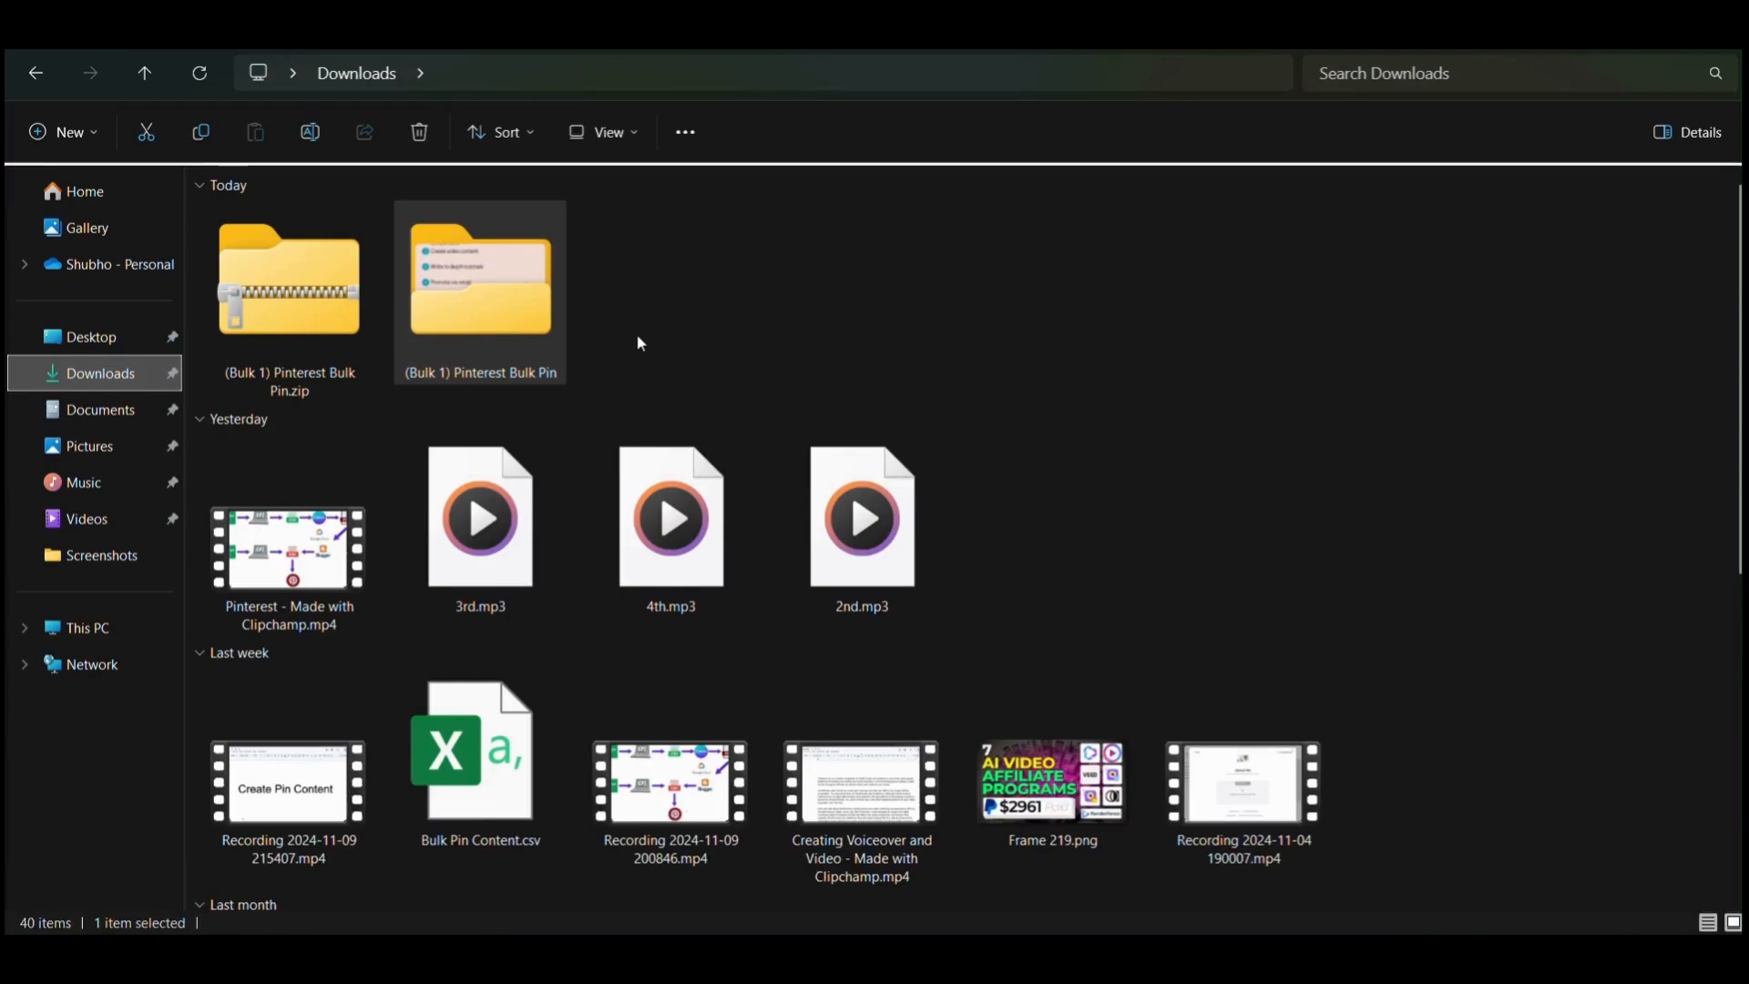
click(255, 333)
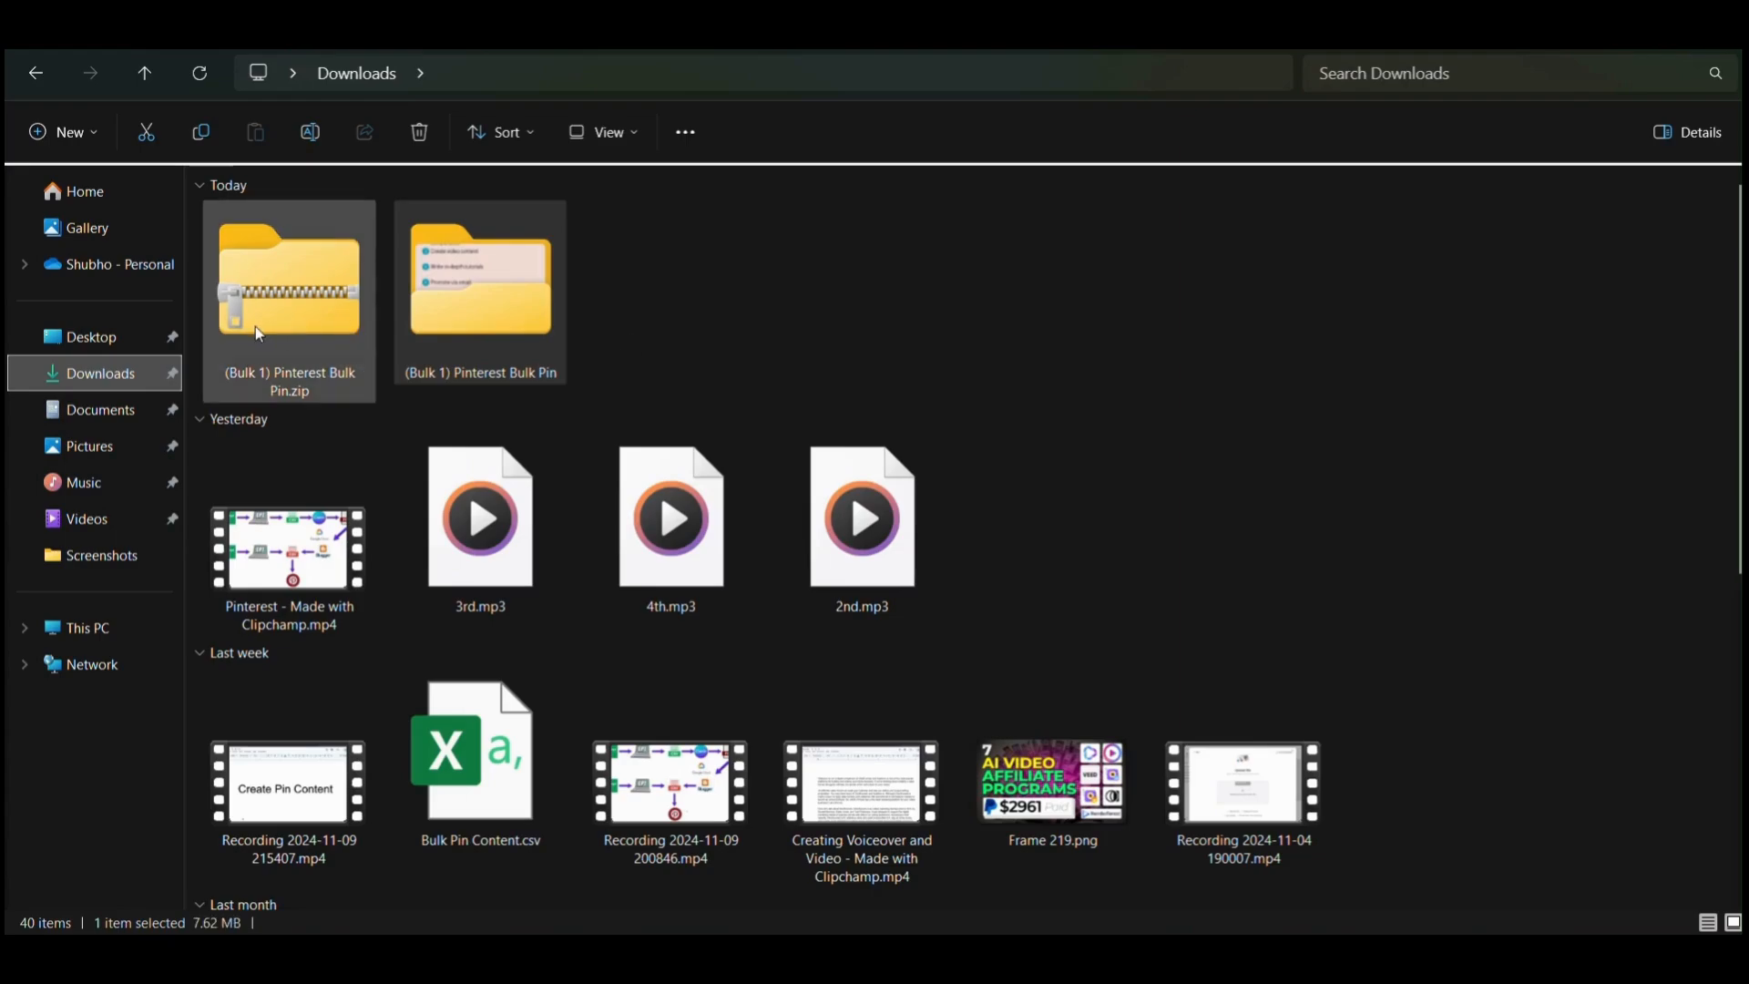
click(521, 334)
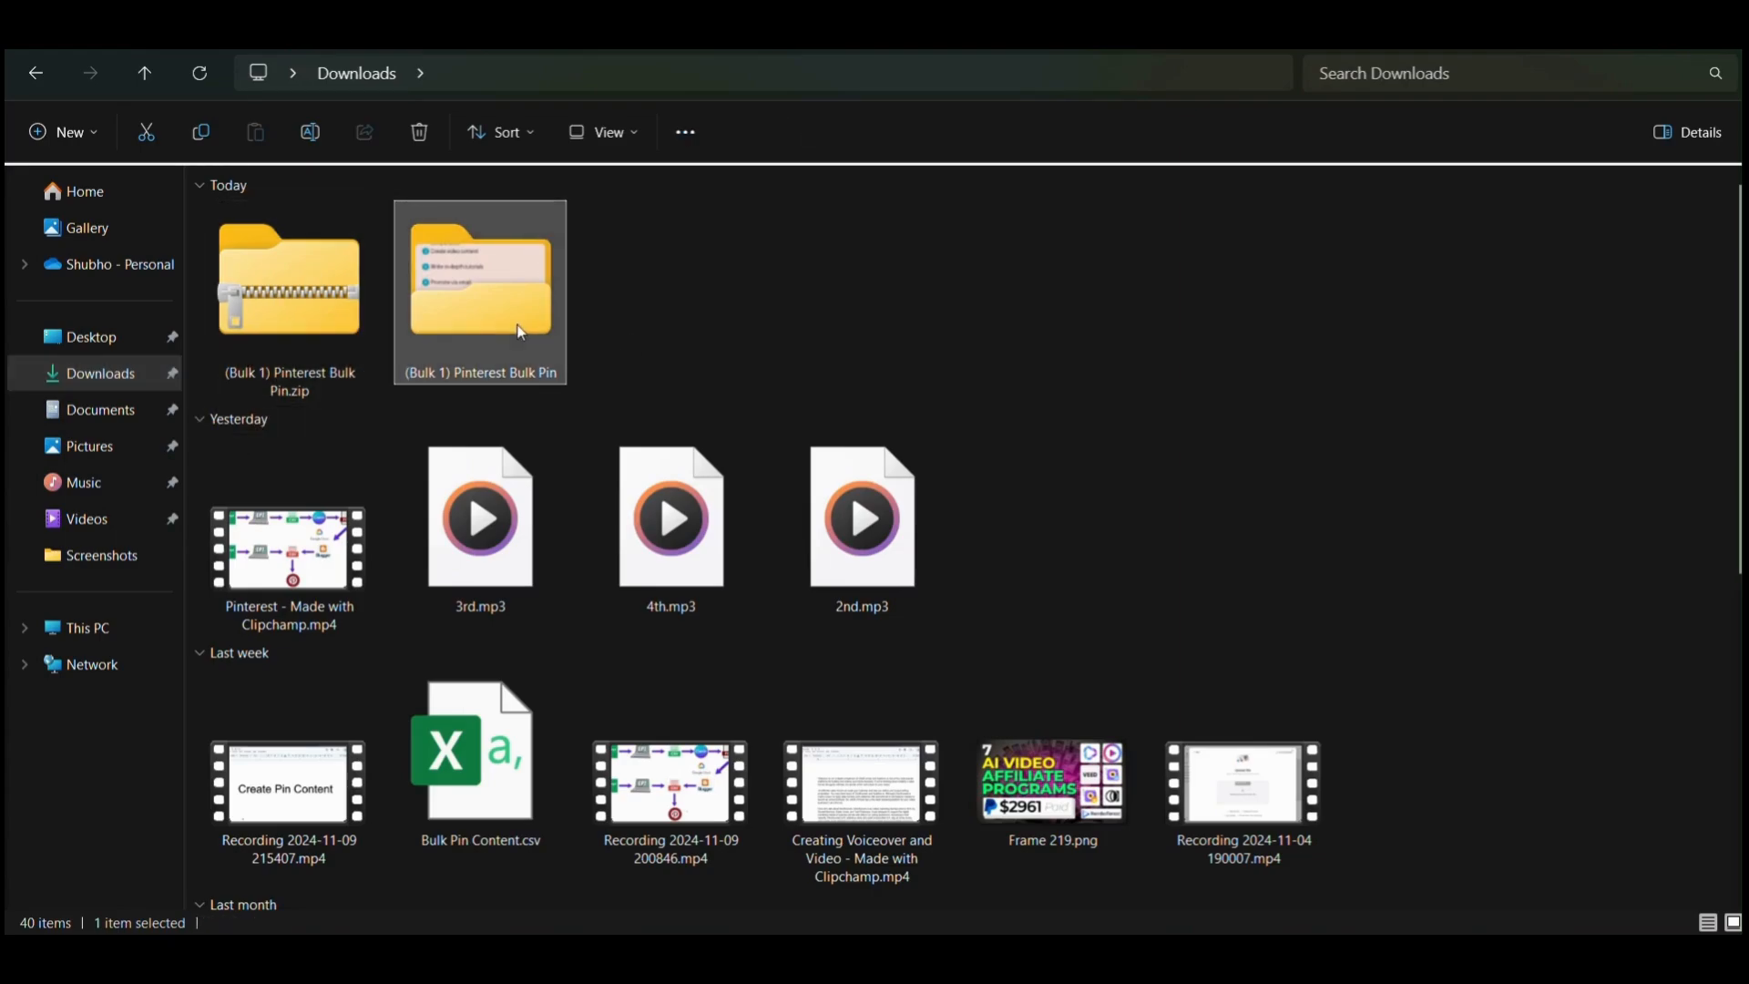
double_click(522, 334)
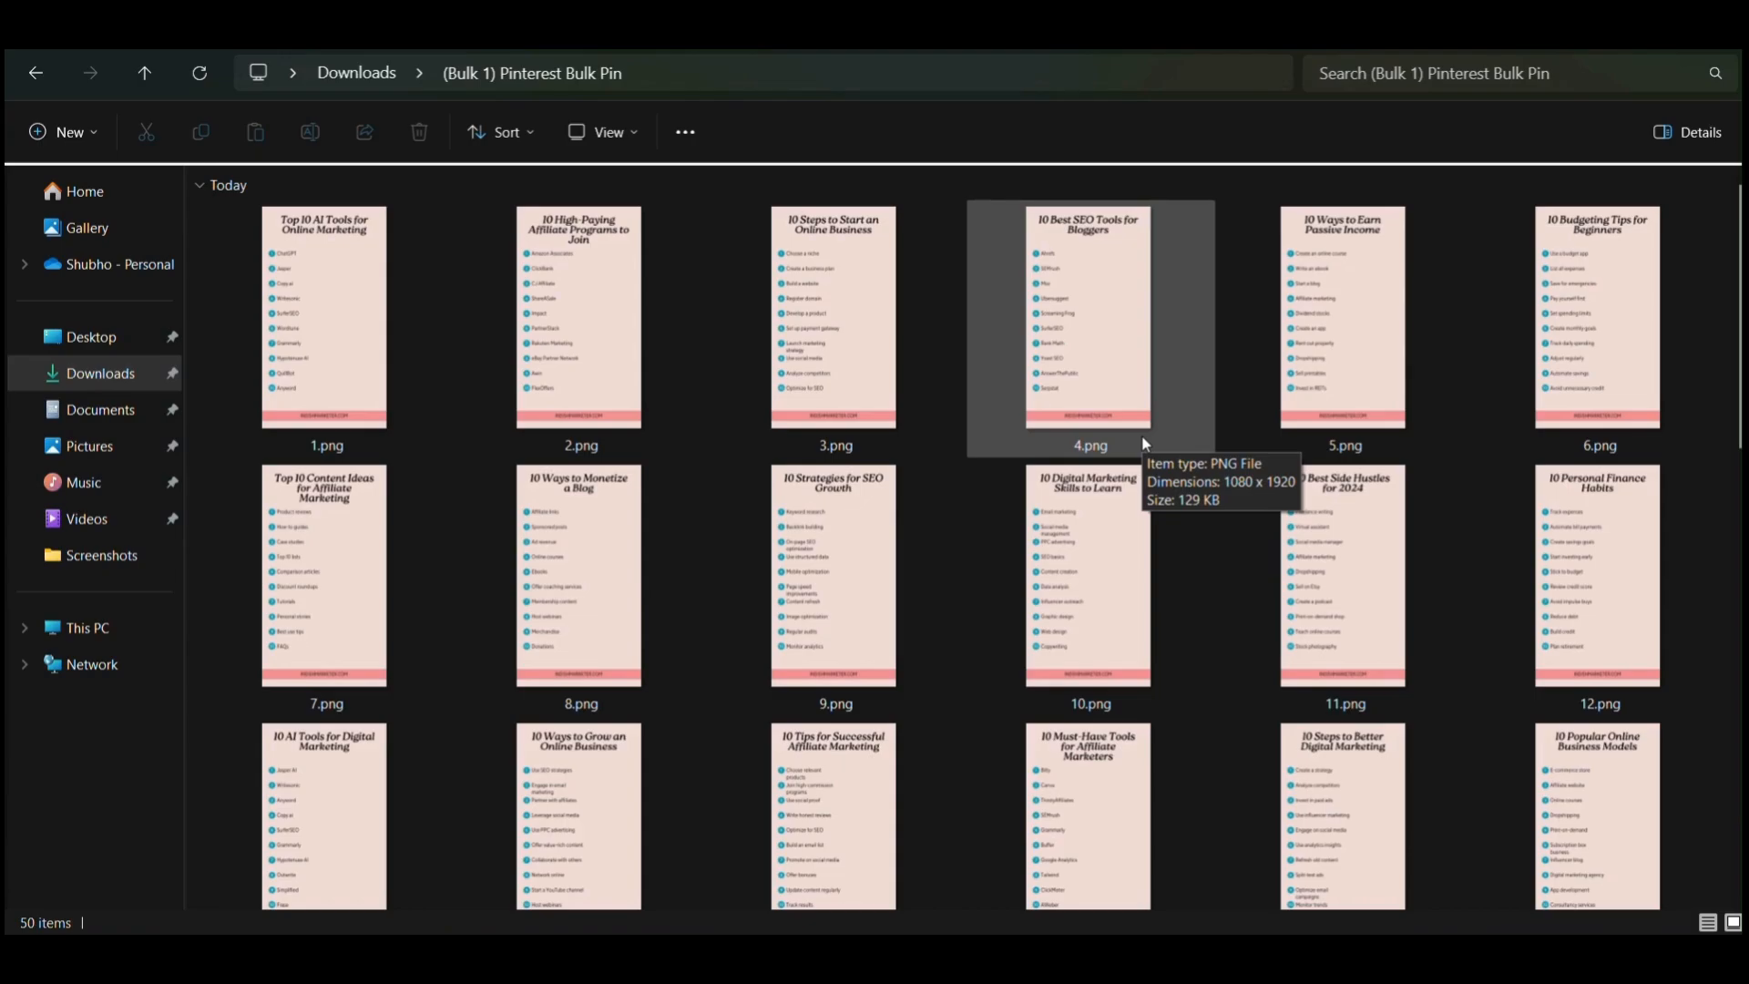
Rename the single-digit pin images 1.png through 9.png with a leading zero, as 01.png through 09.png.
click(314, 440)
click(315, 441)
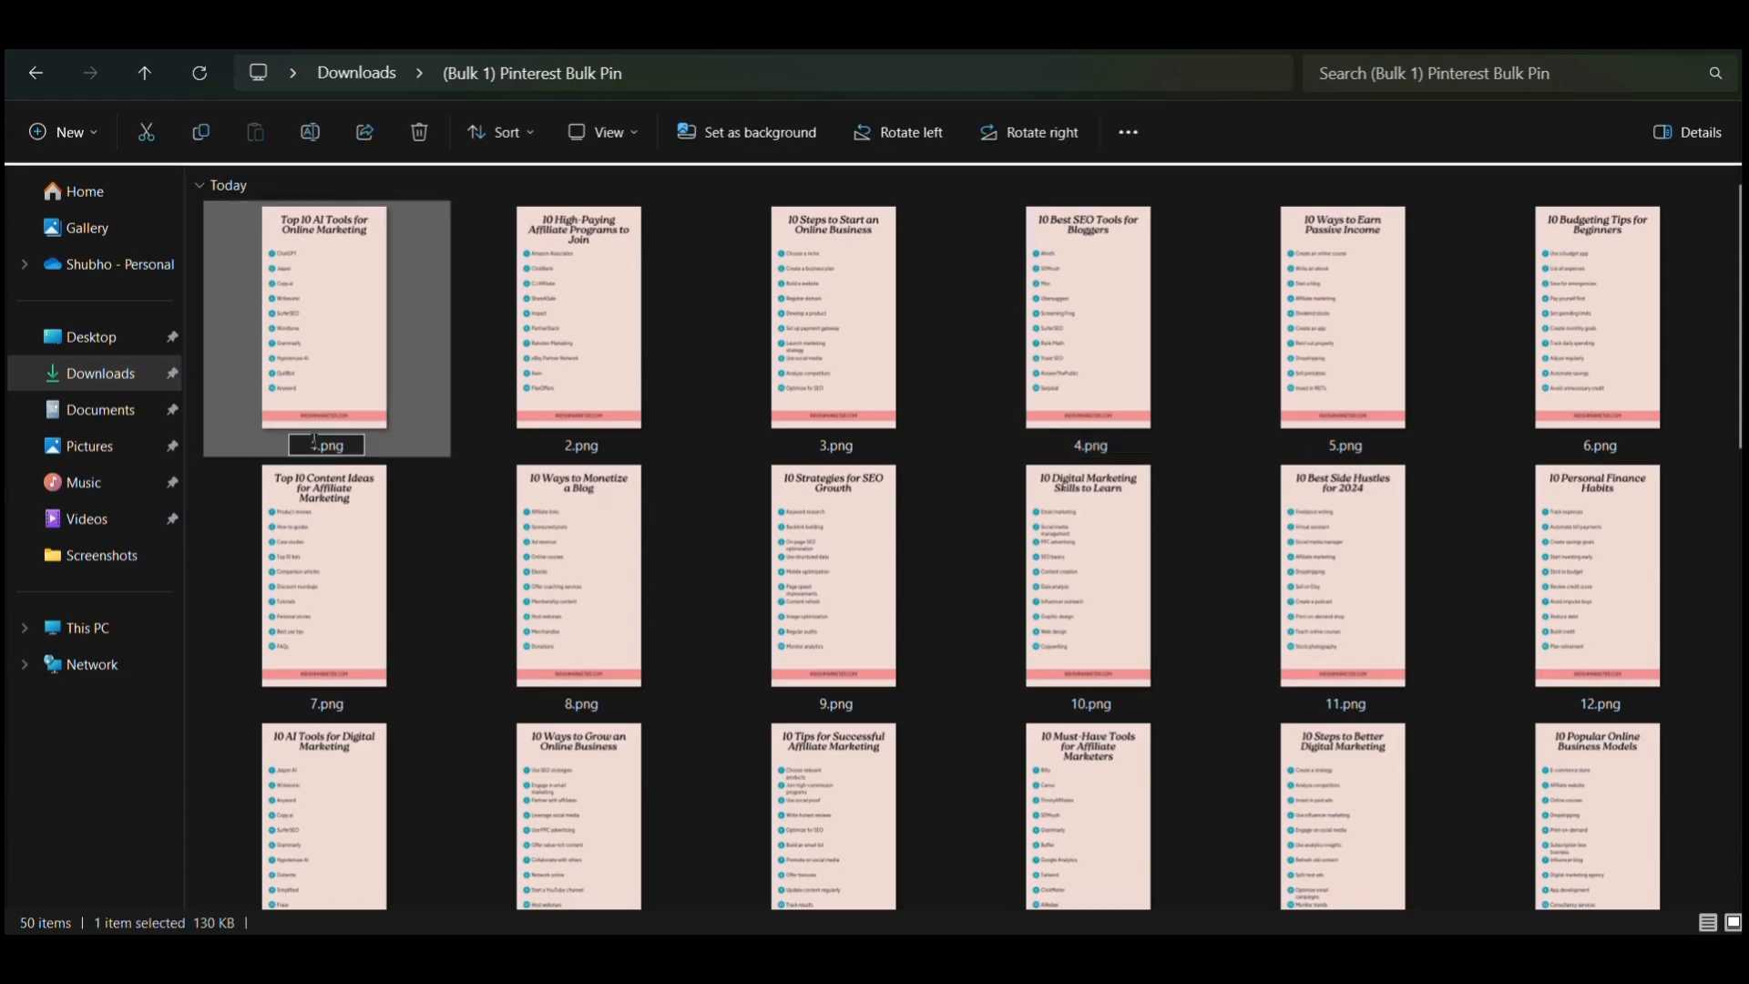
text(0)
key(Return)
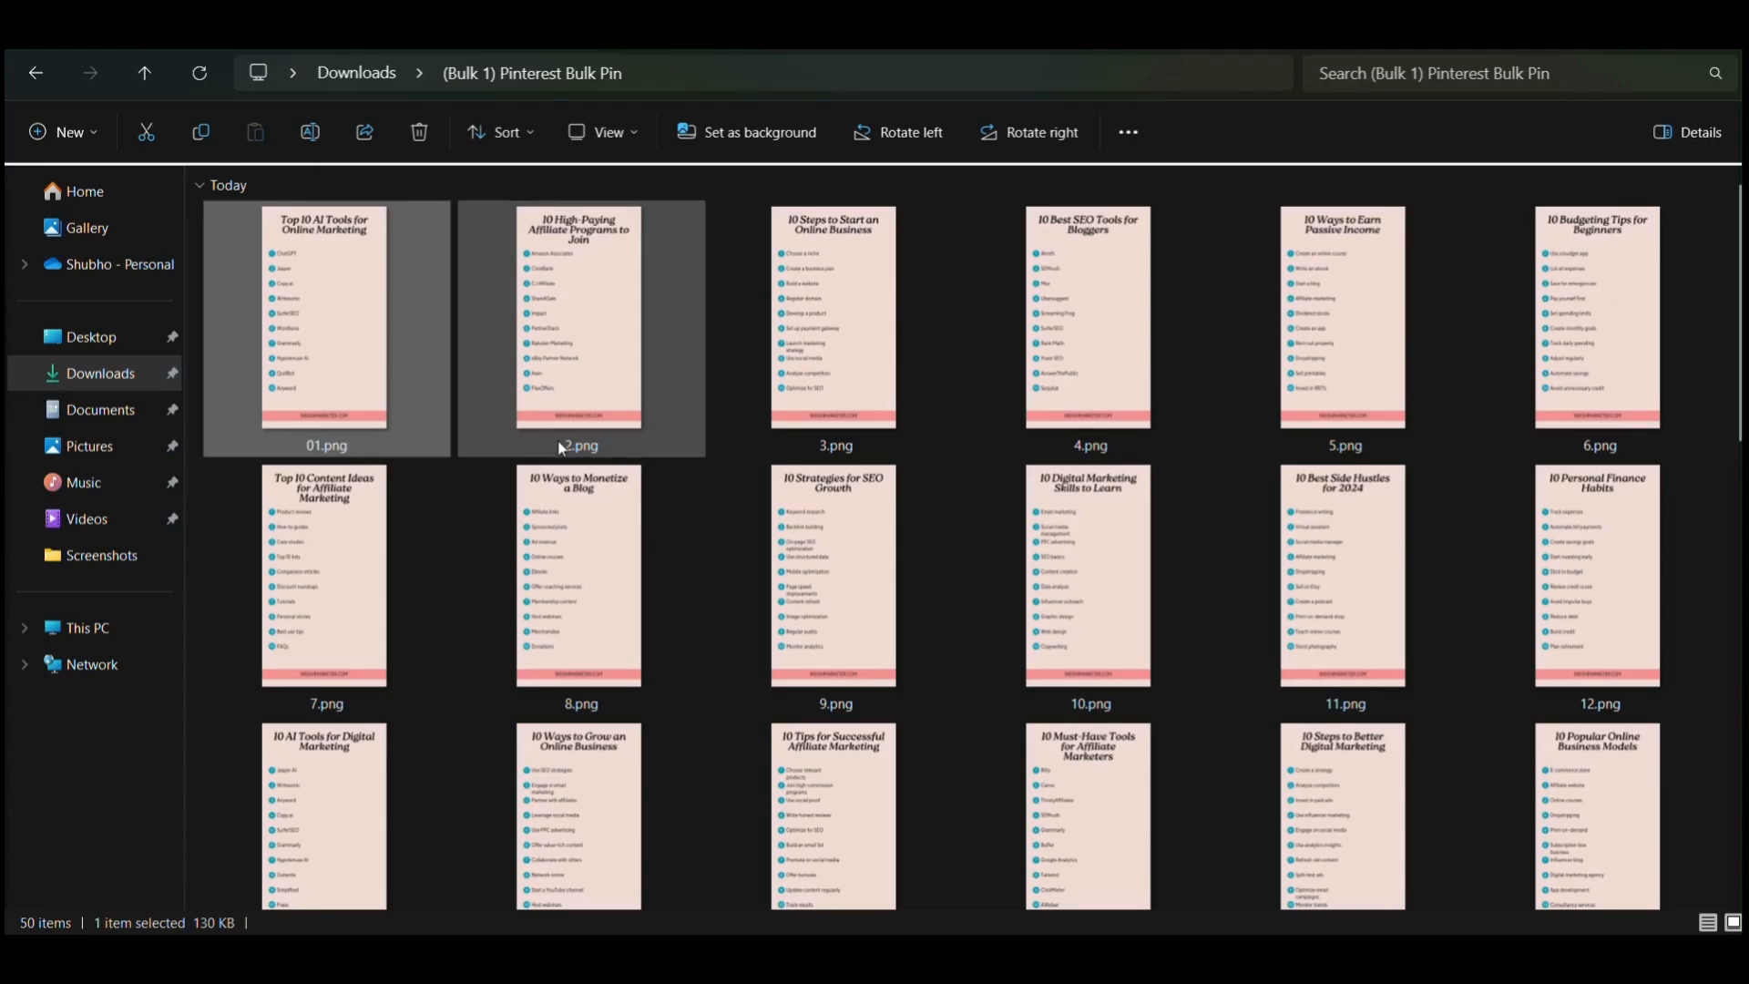
click(564, 448)
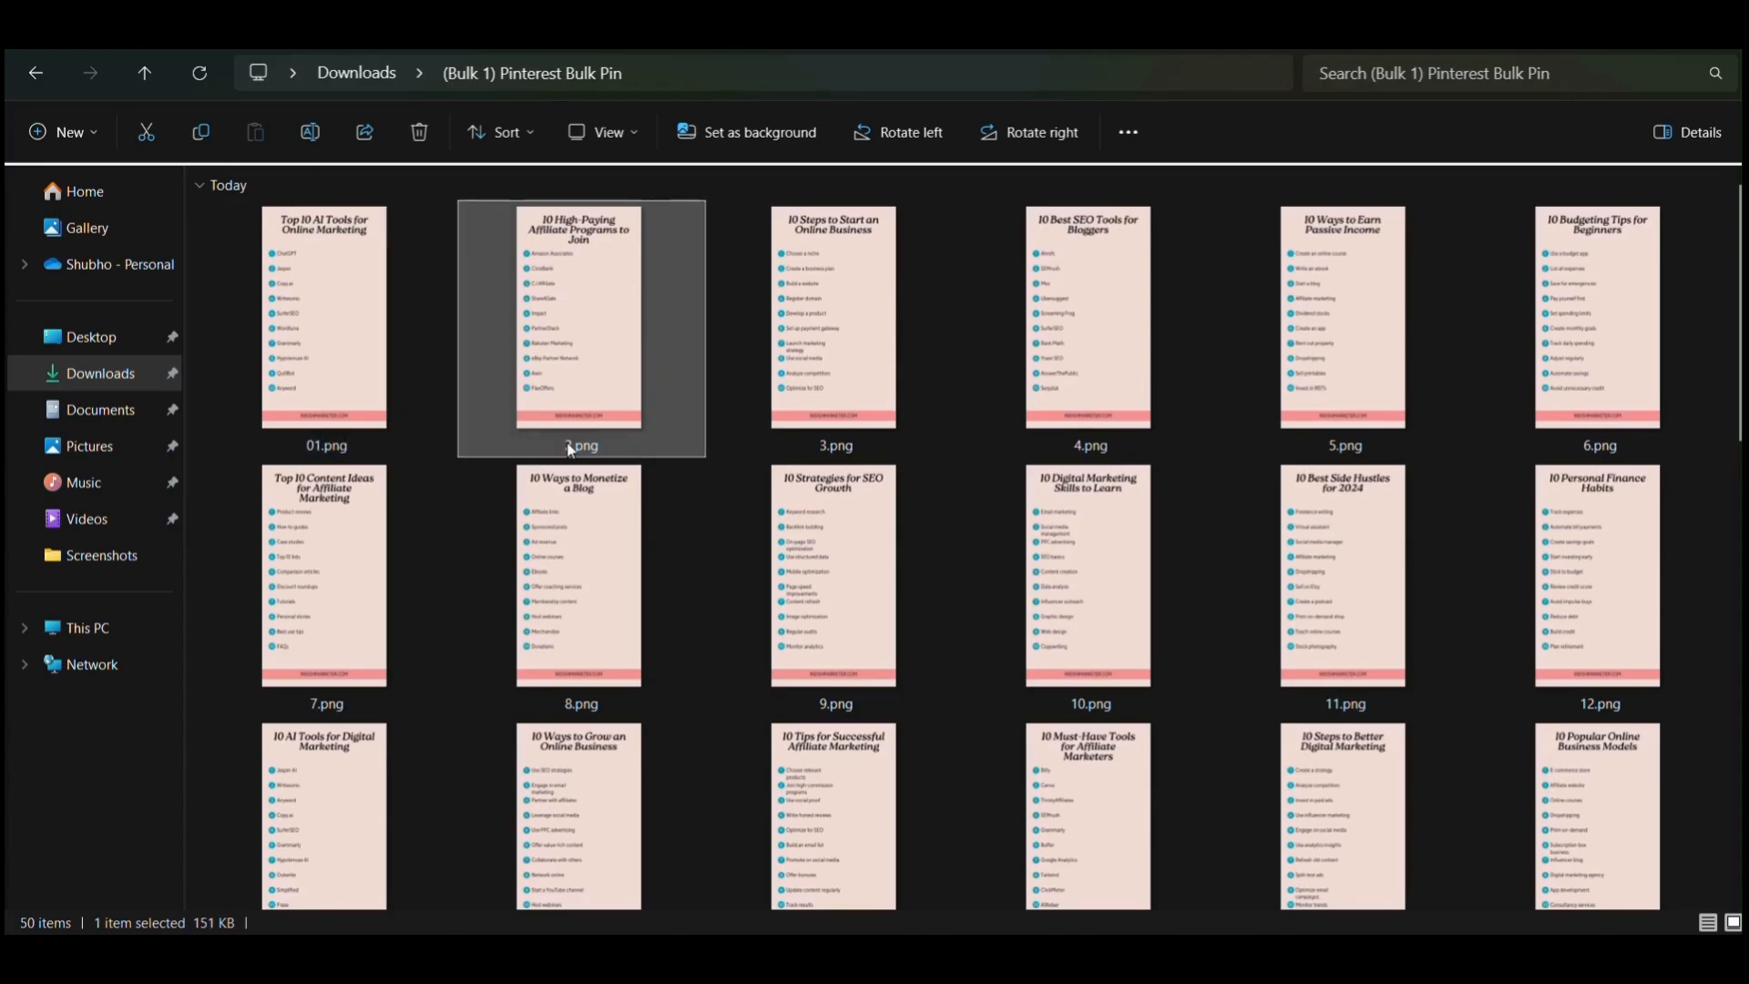
click(571, 448)
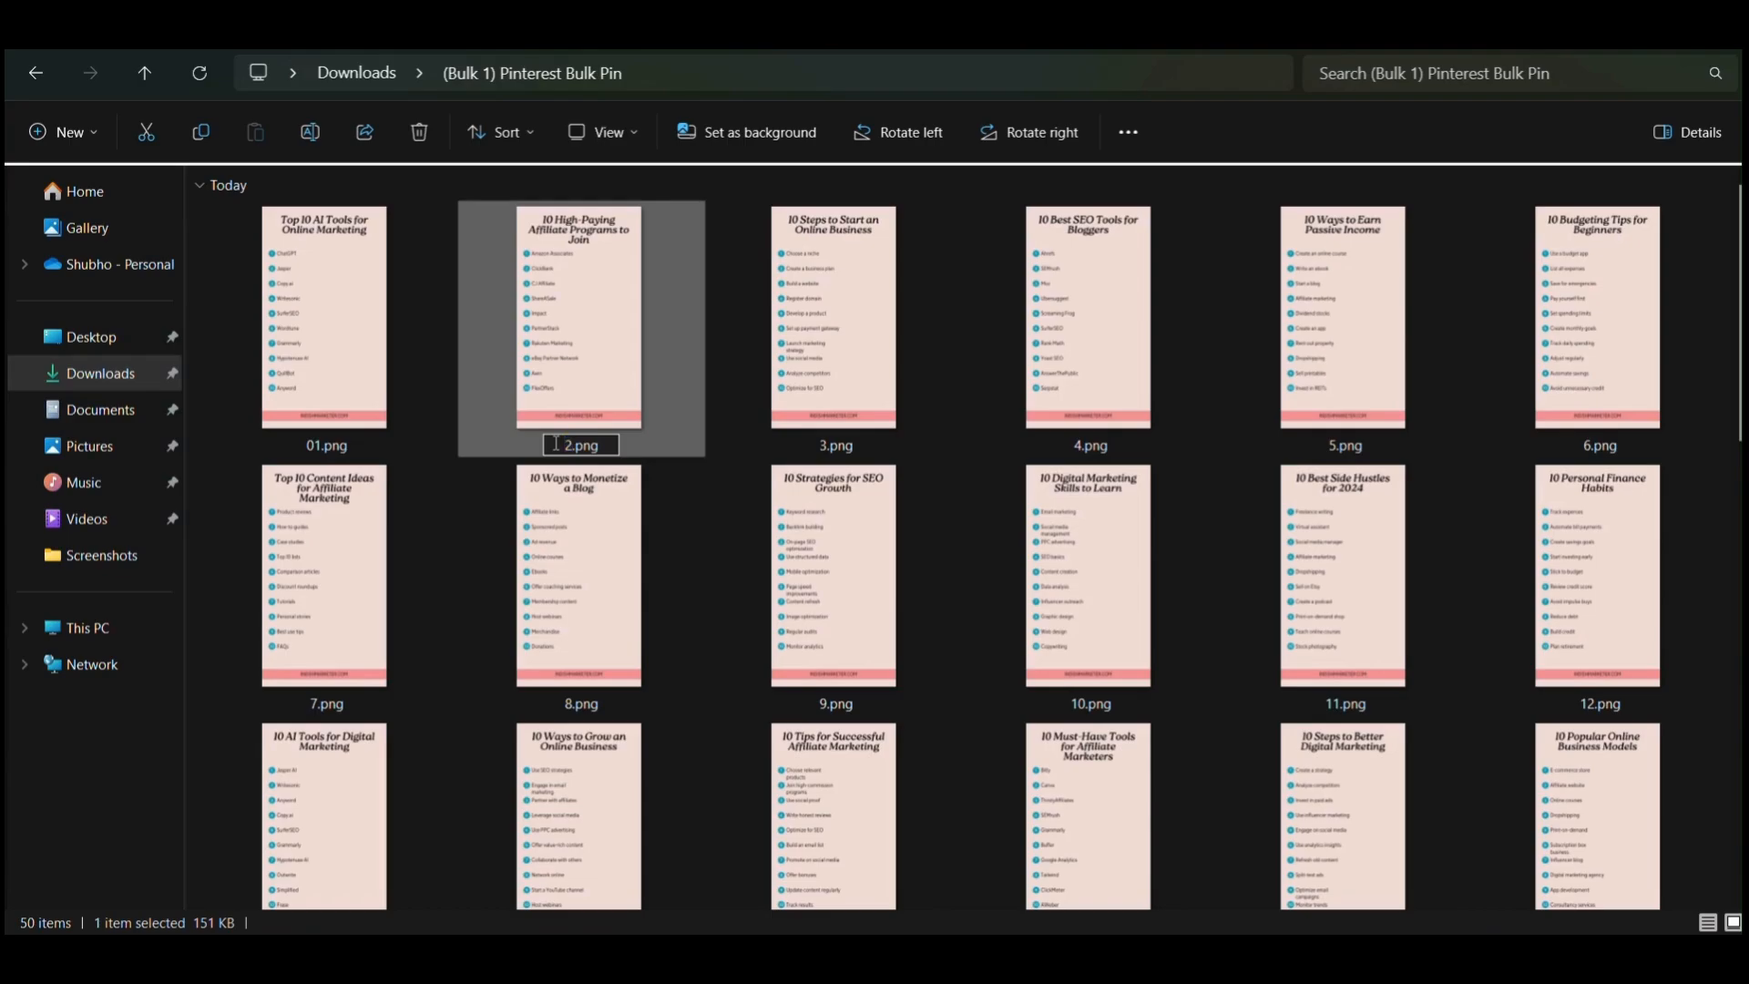
text(0)
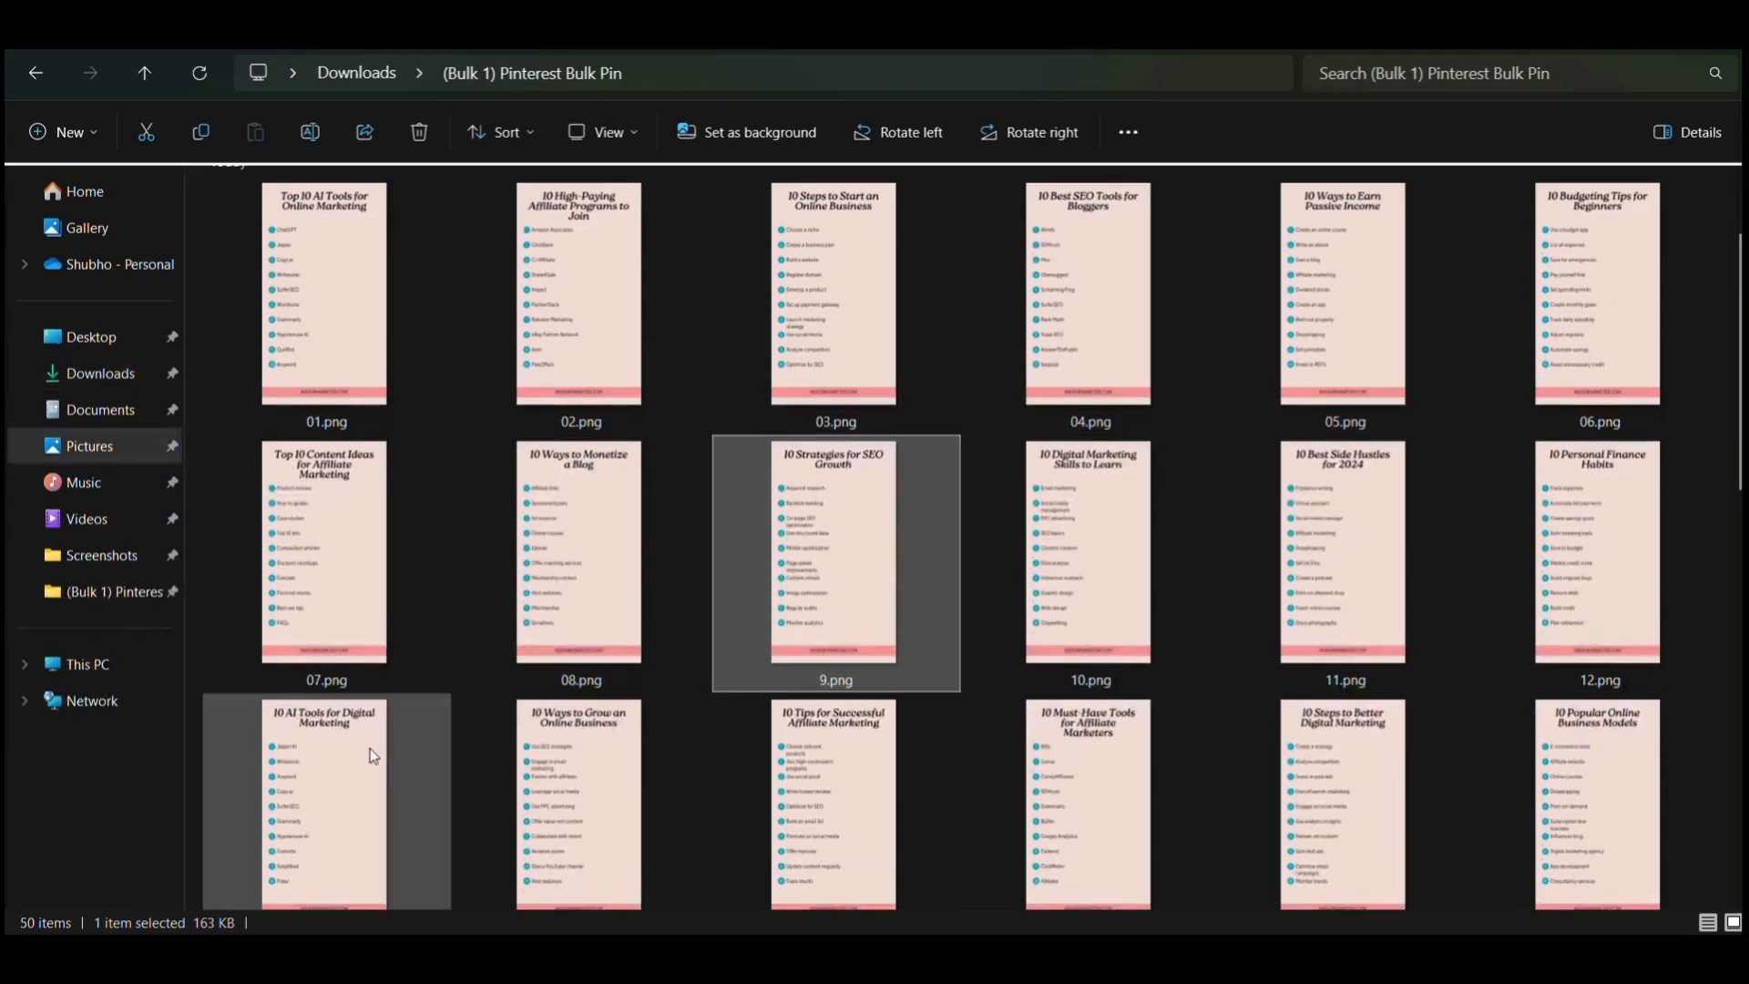
click(816, 674)
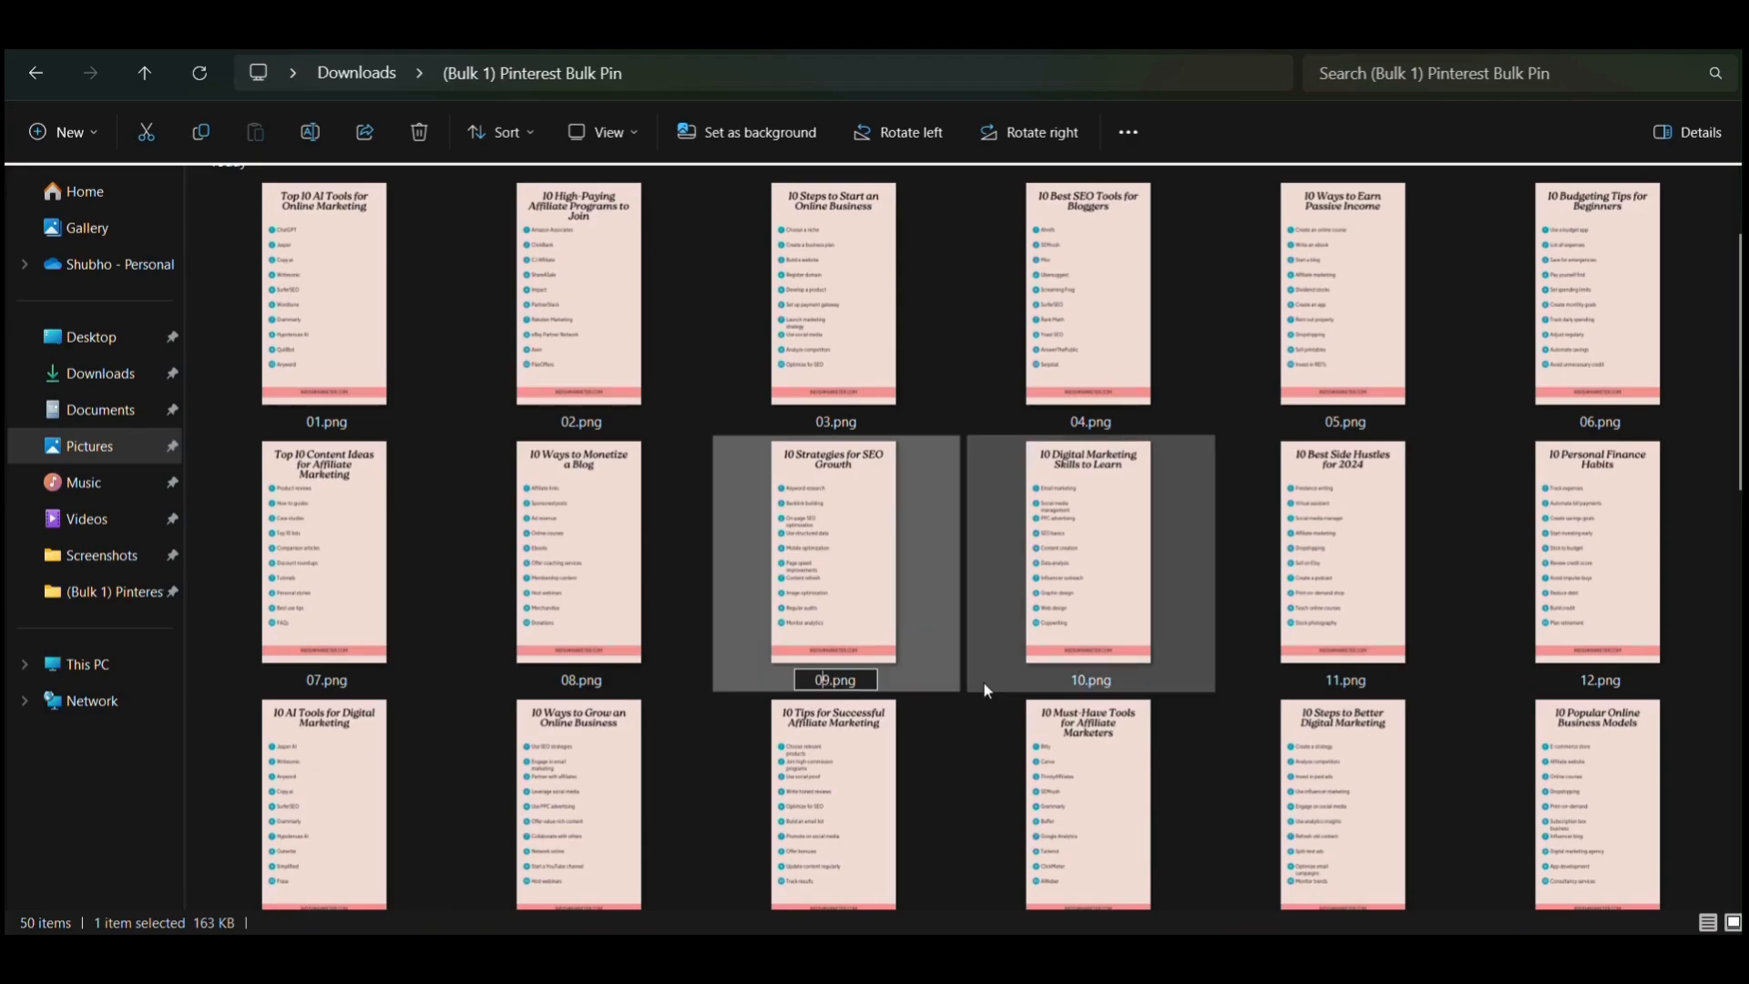
key(Left)
text(0)
click(982, 681)
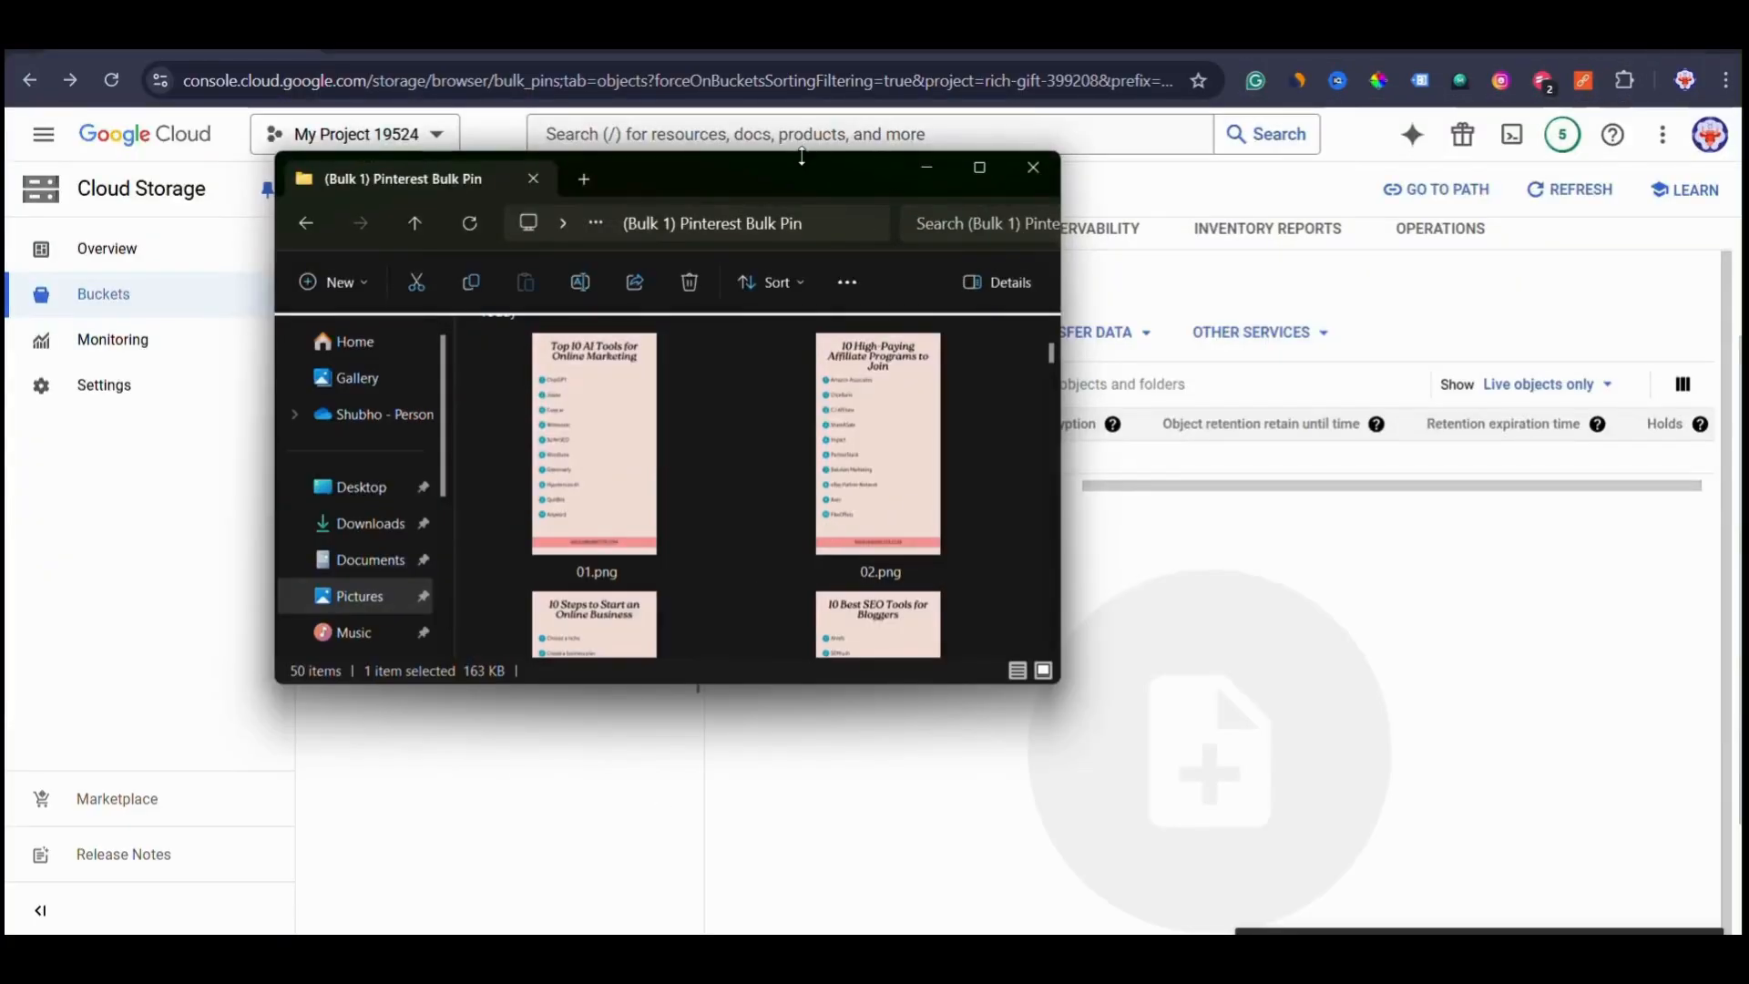
Upload all 50 pin images from the (Bulk 1) Pinterest Bulk Pin folder to the bulk_pins bucket in Google Cloud Storage.
drag(778, 171, 417, 242)
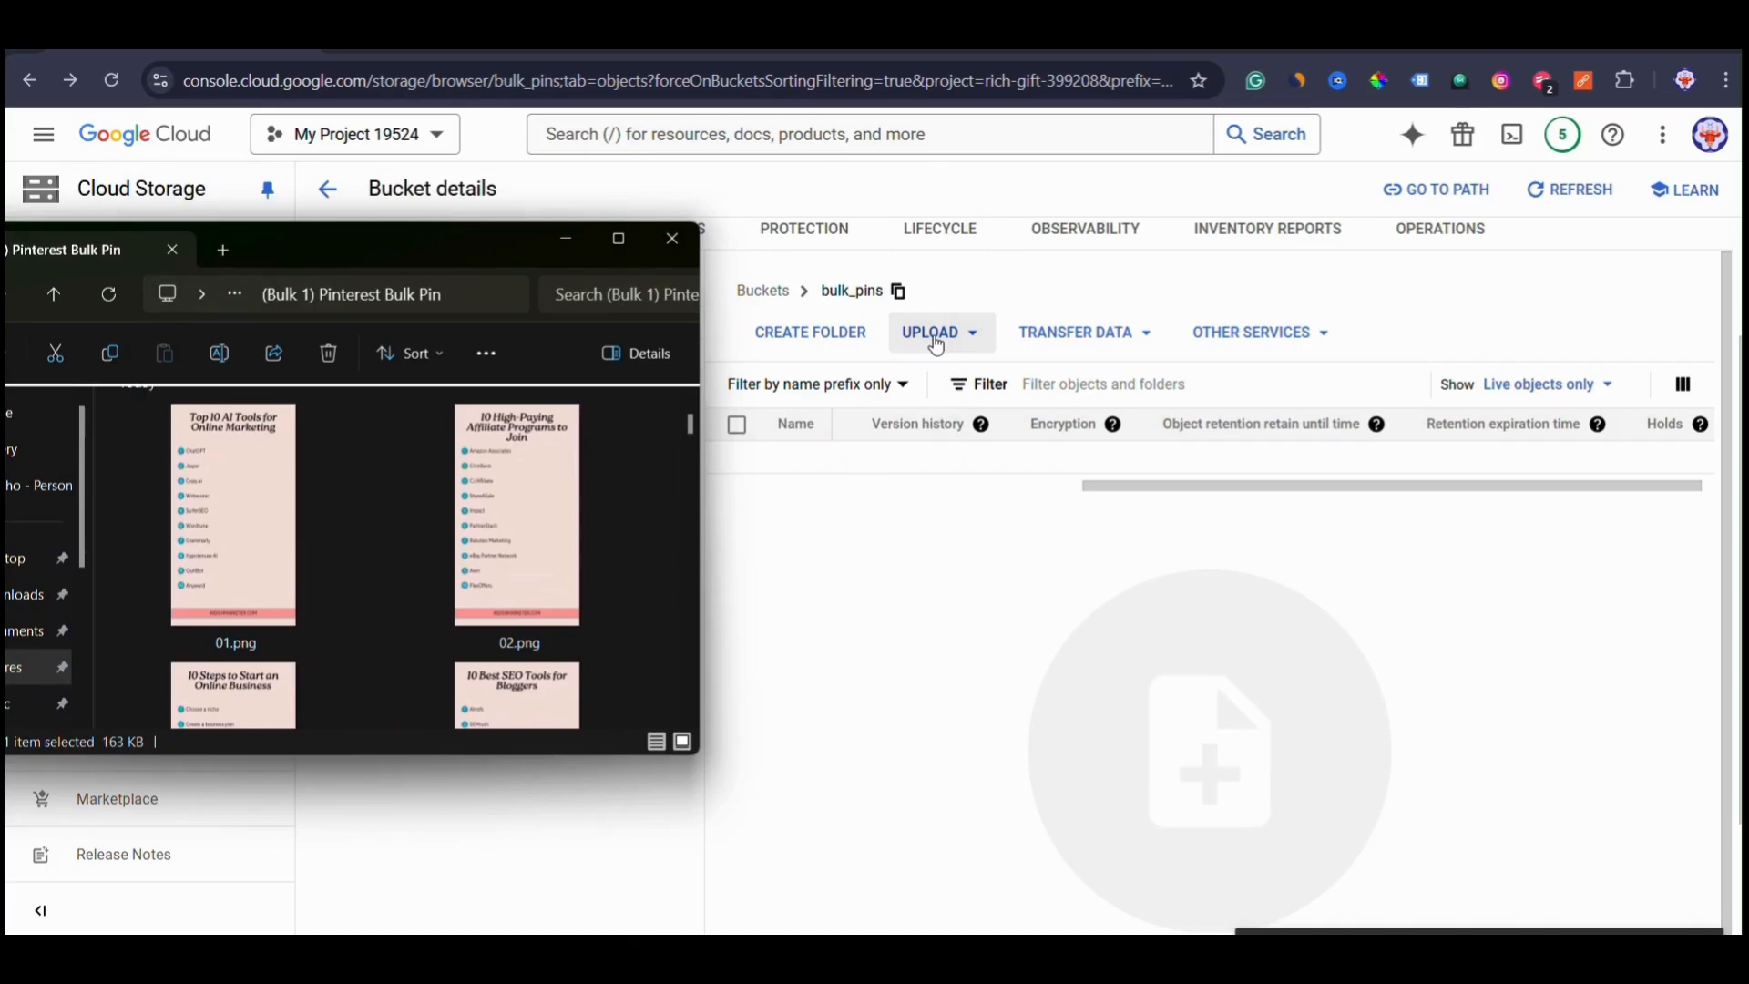
click(935, 344)
click(933, 341)
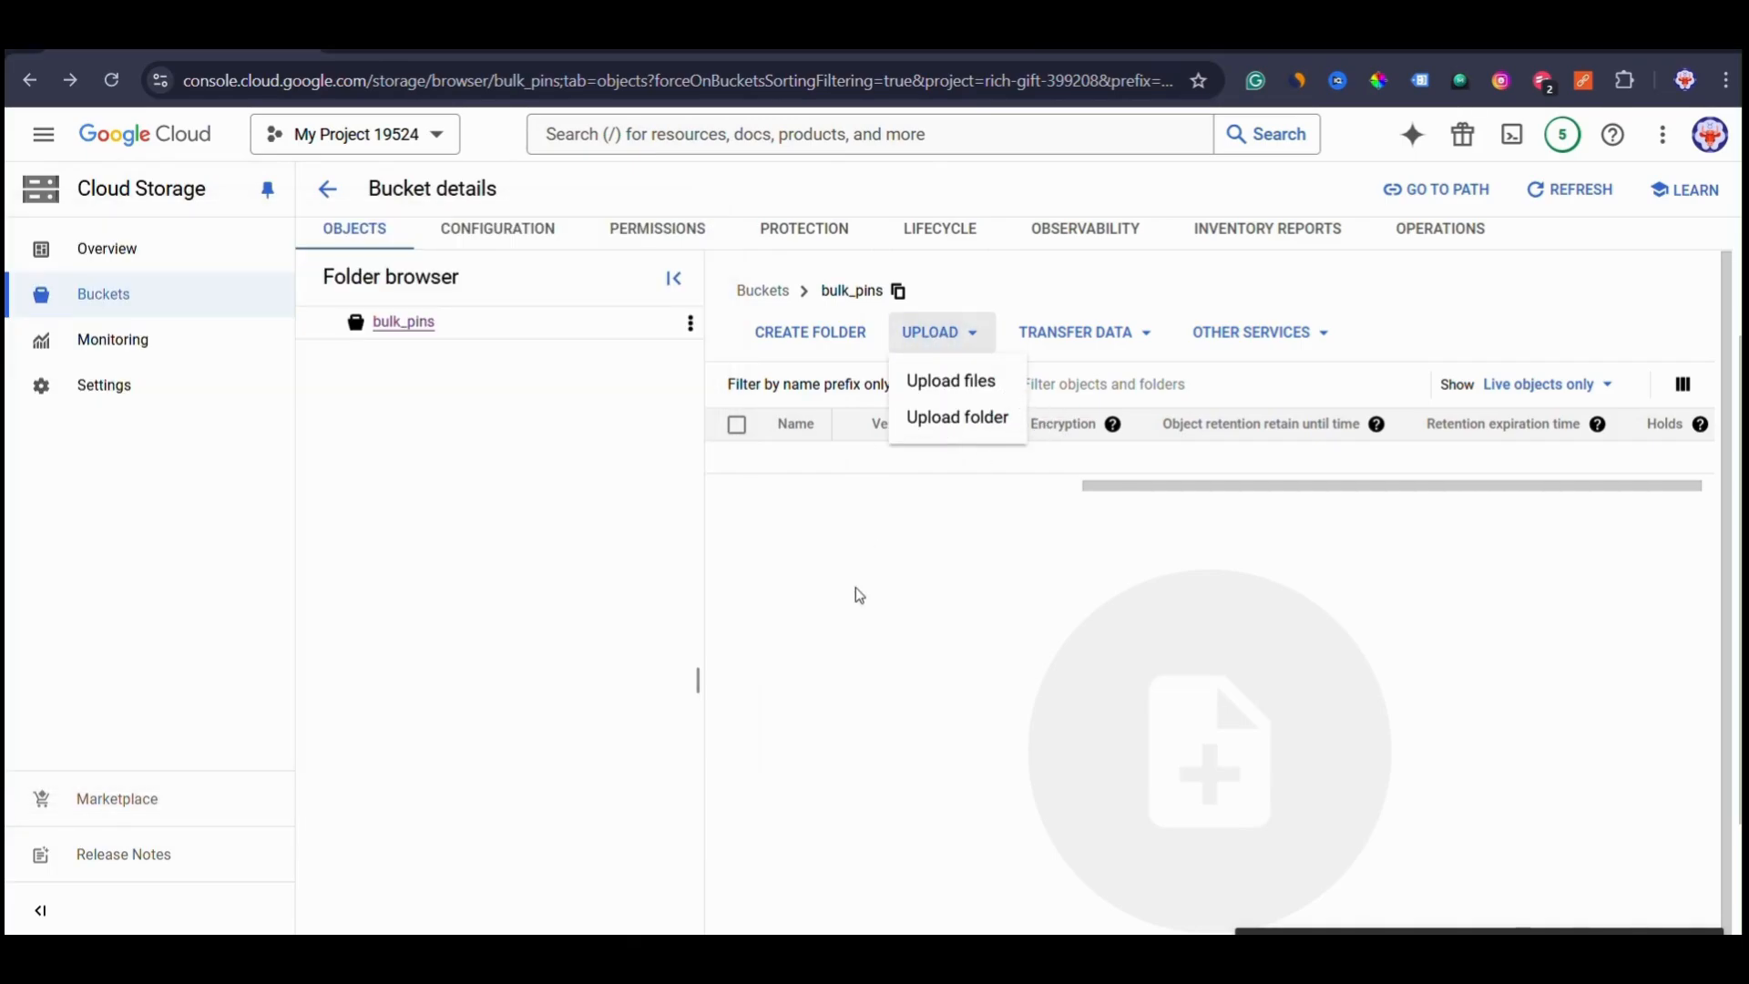
key(alt+Tab)
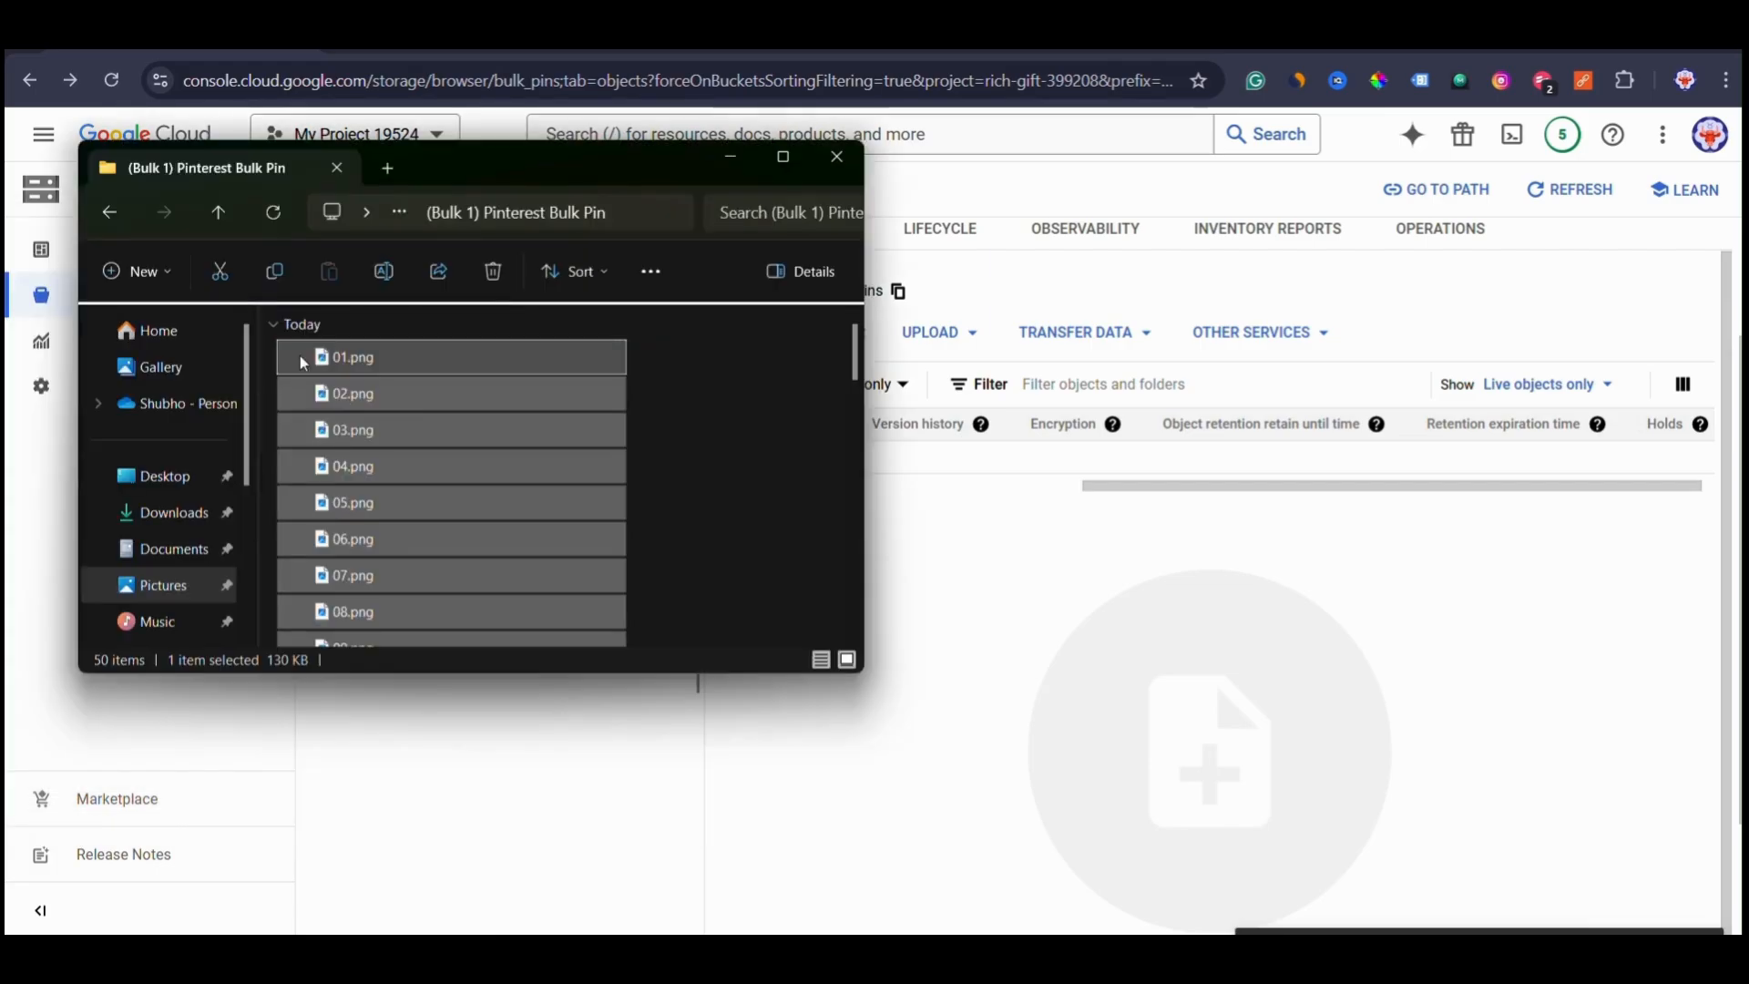
key(ctrl+a)
drag(379, 439, 1073, 600)
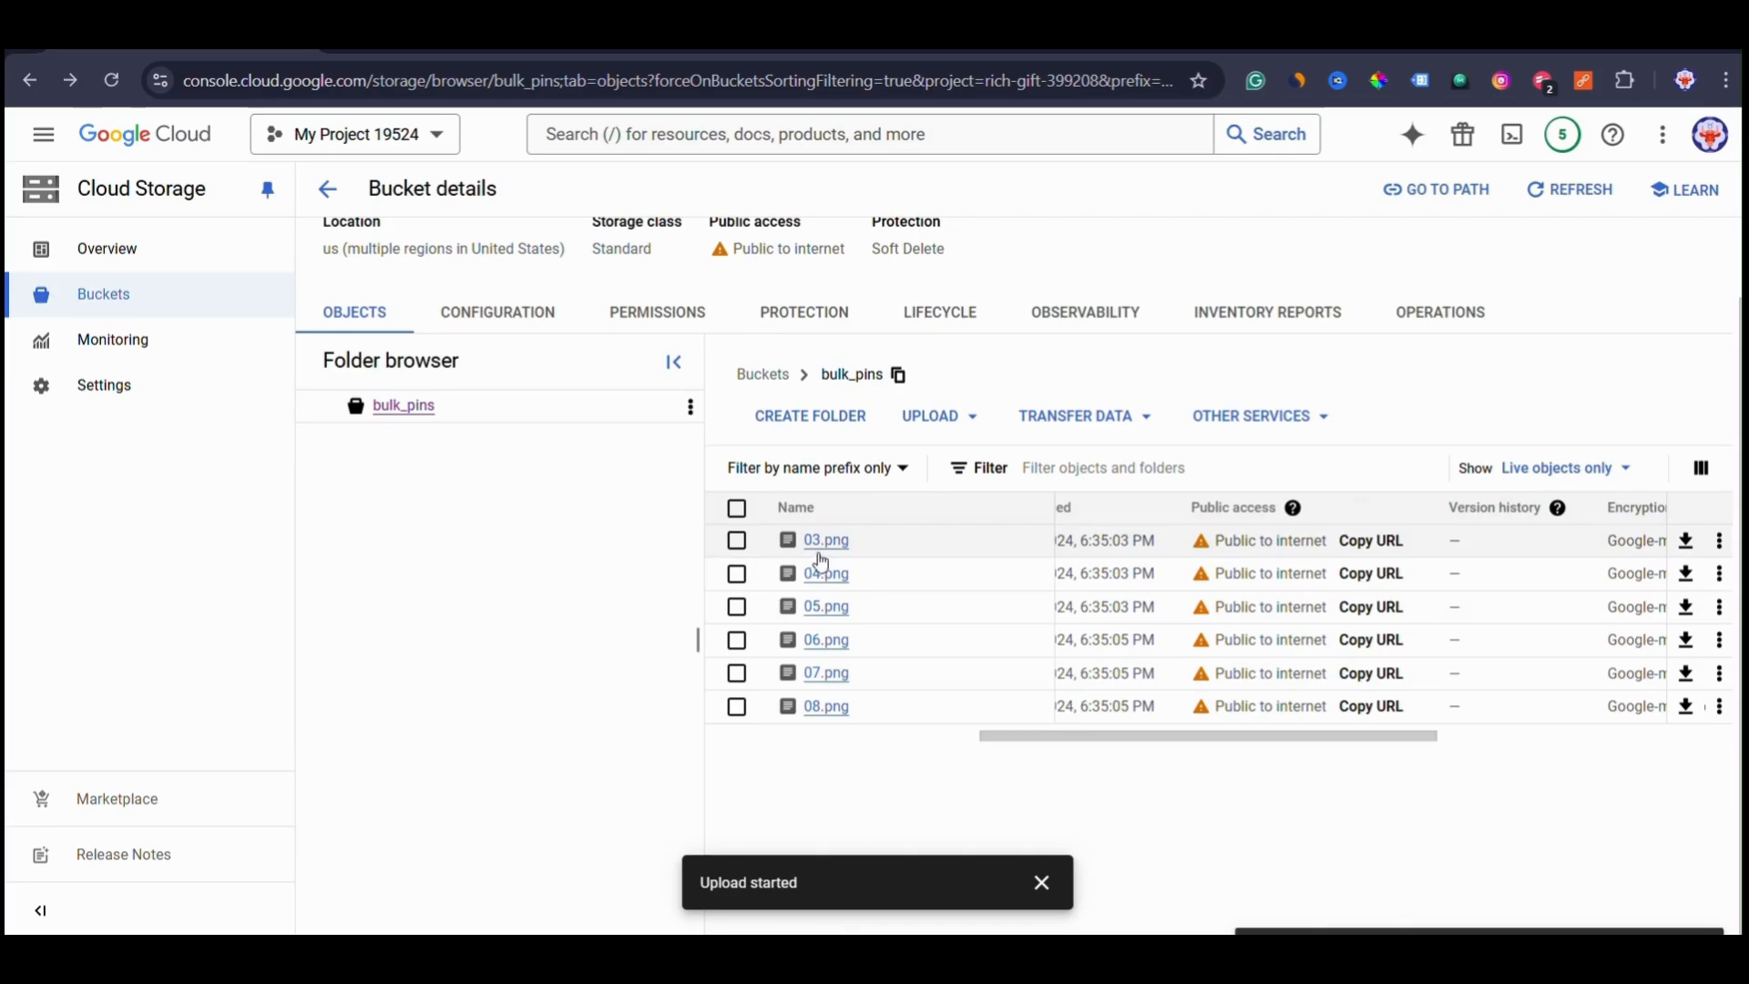
Examine the object list of the bulk_pins bucket to check that every pin from 01.png to 50.png is uploaded.
scroll(960, 692, down, 10)
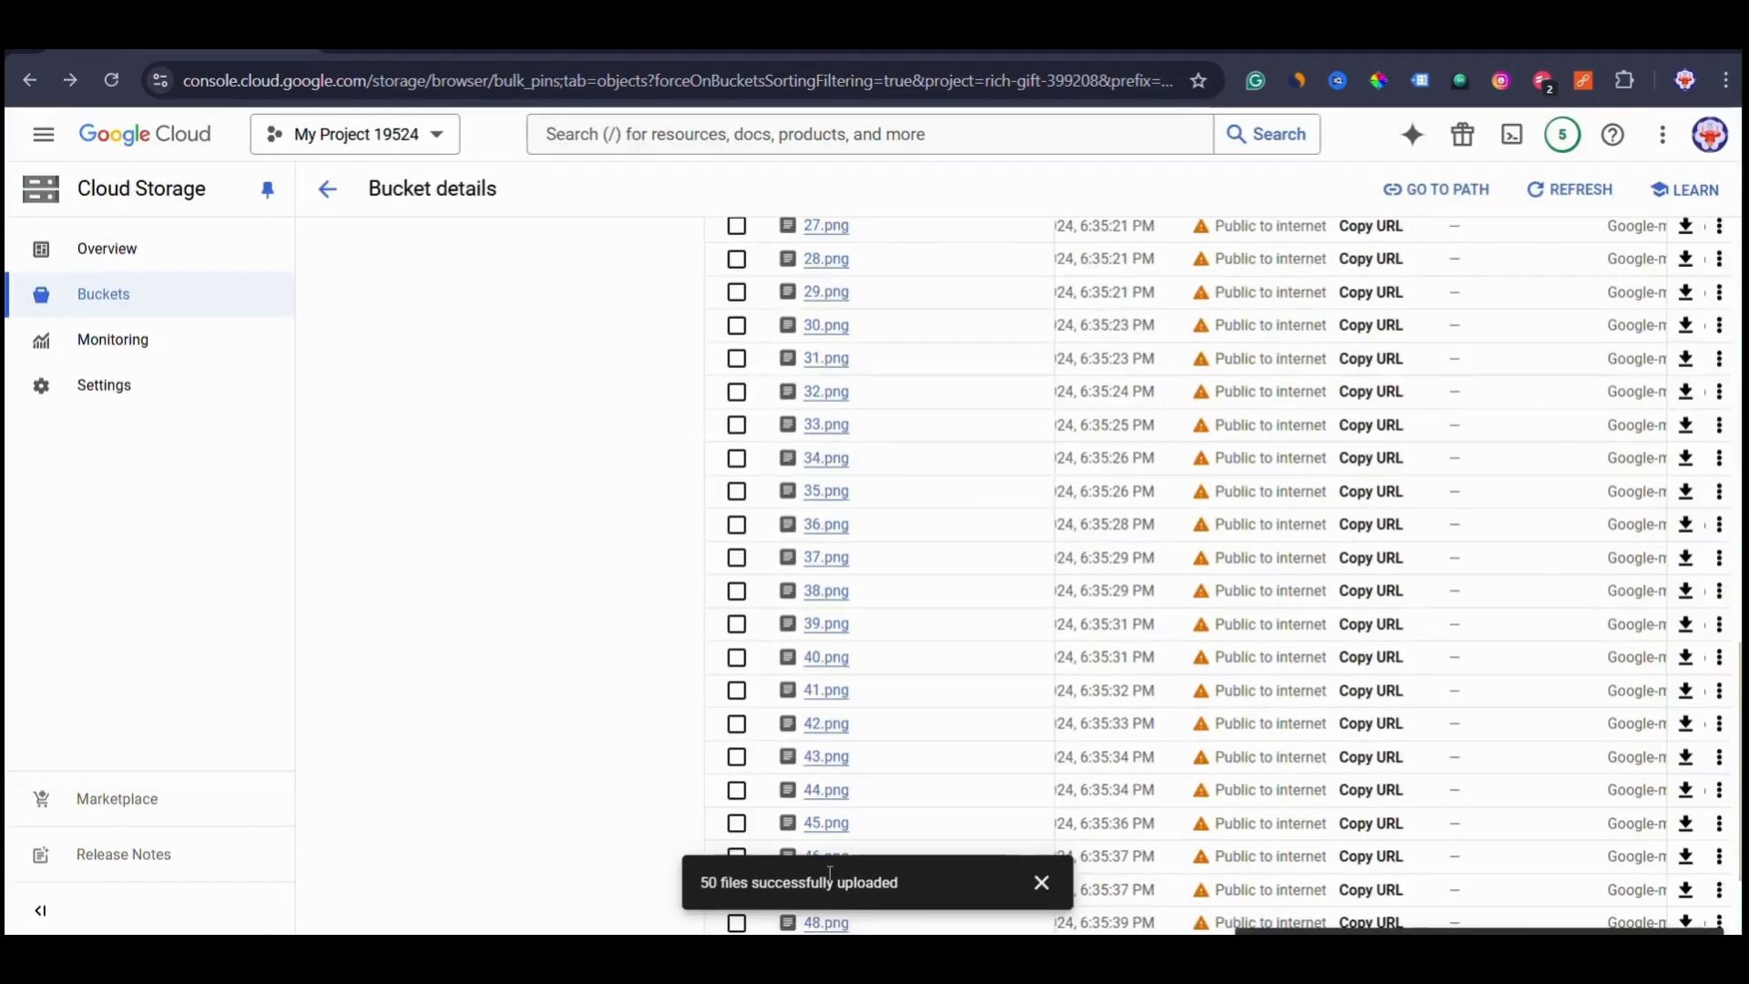
scroll(847, 695, up, 10)
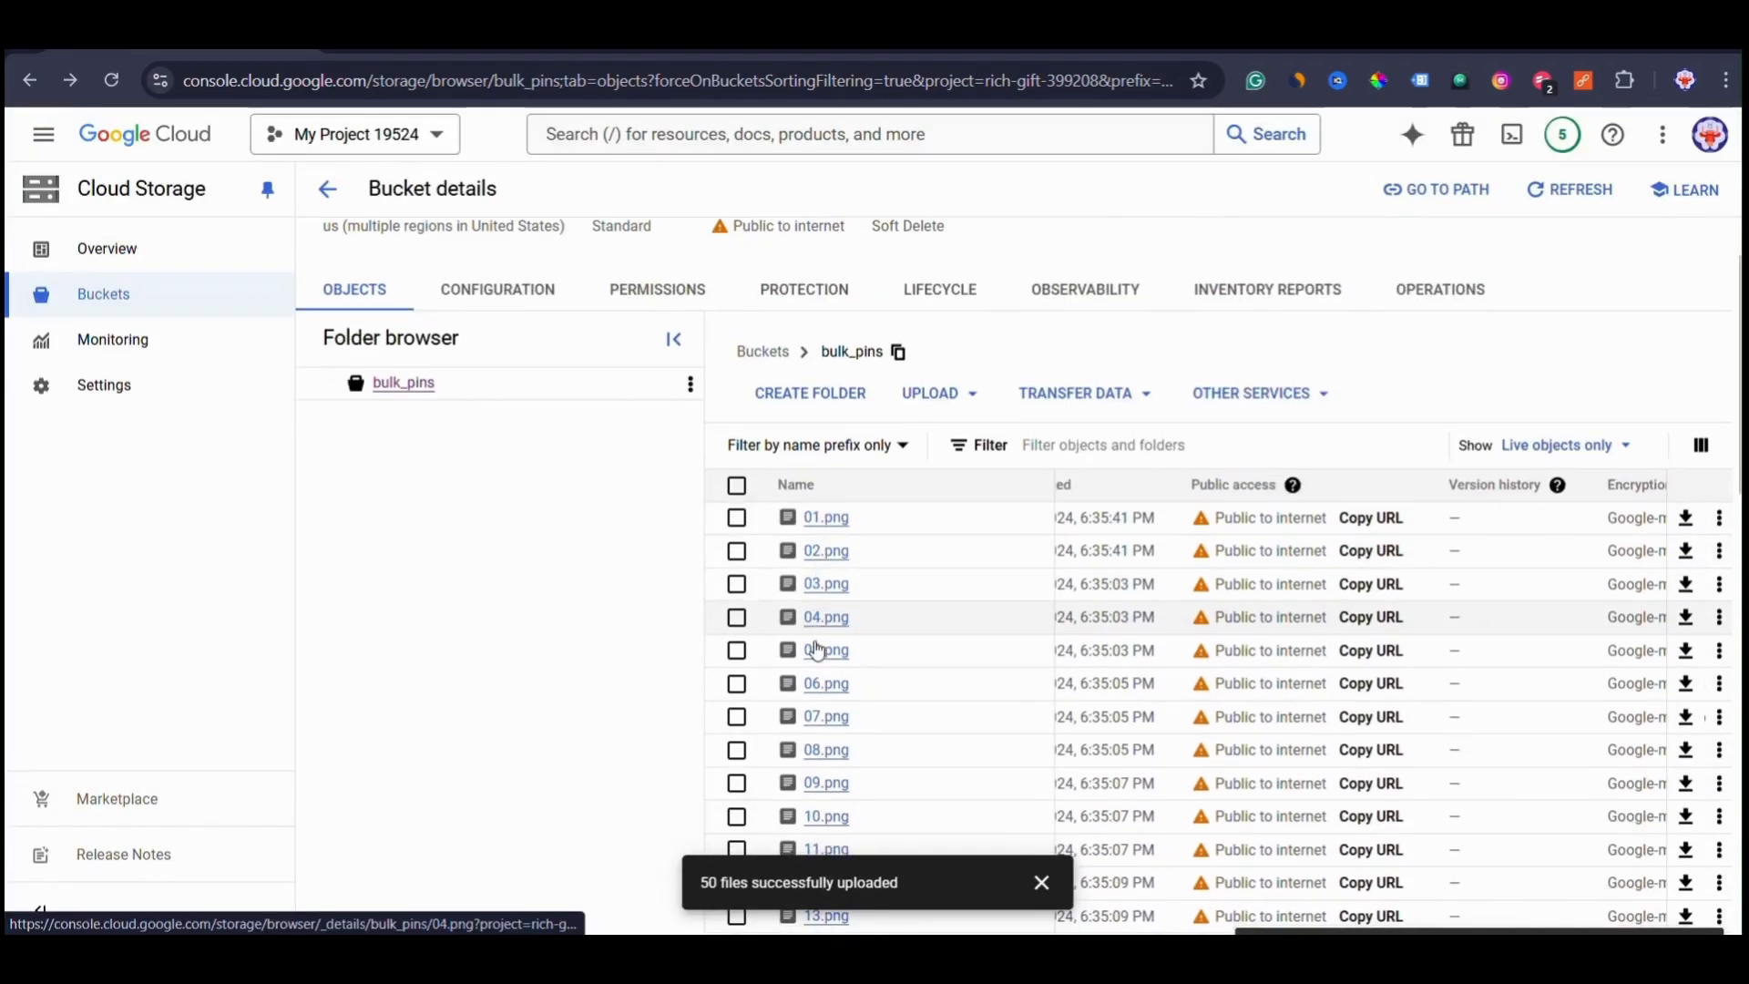
scroll(825, 633, down, 3)
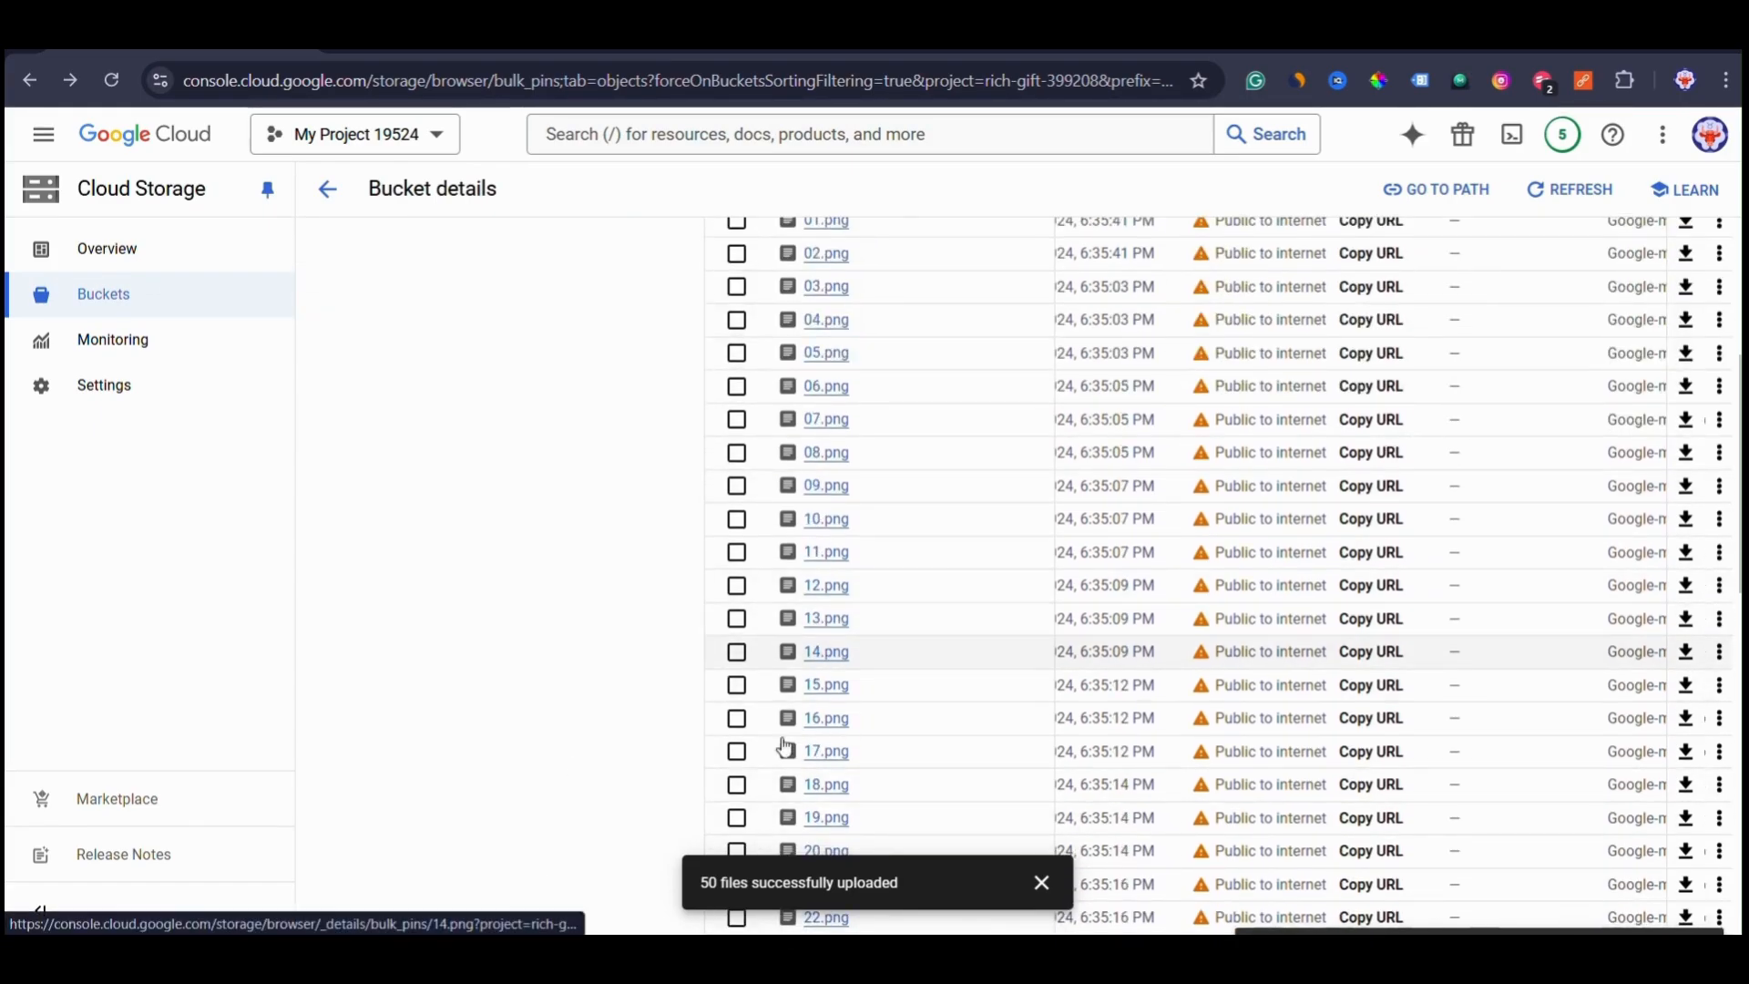
scroll(847, 692, down, 10)
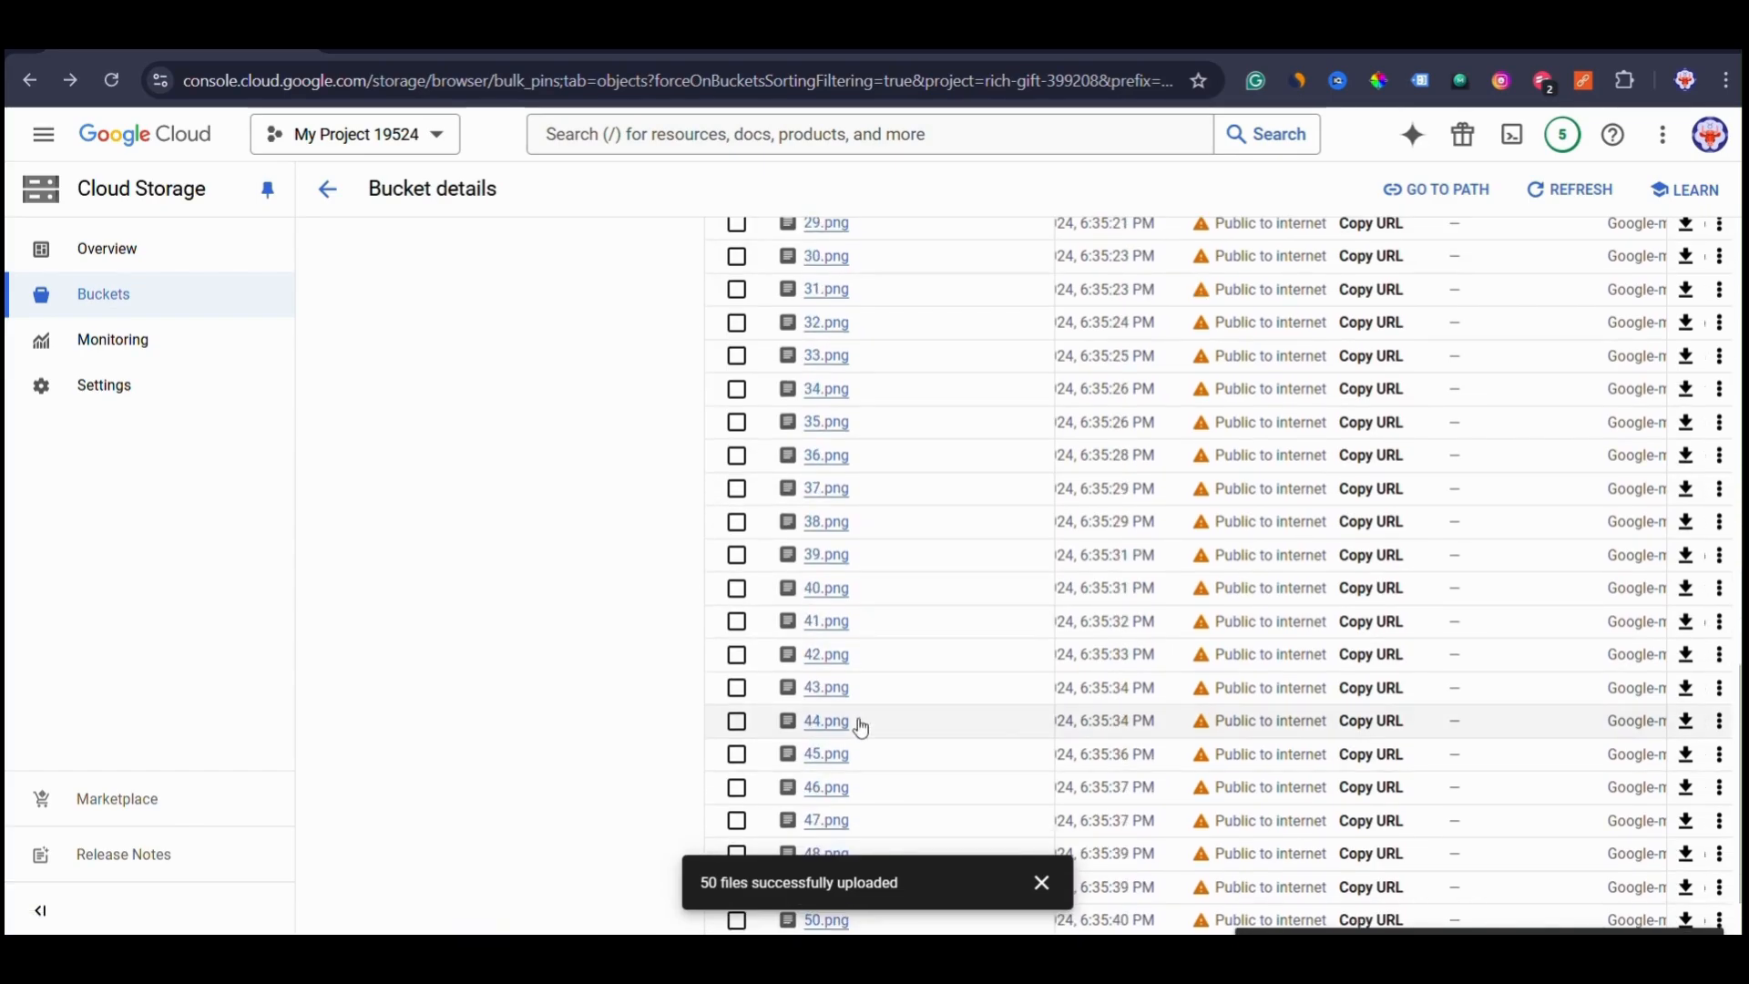
scroll(861, 727, up, 10)
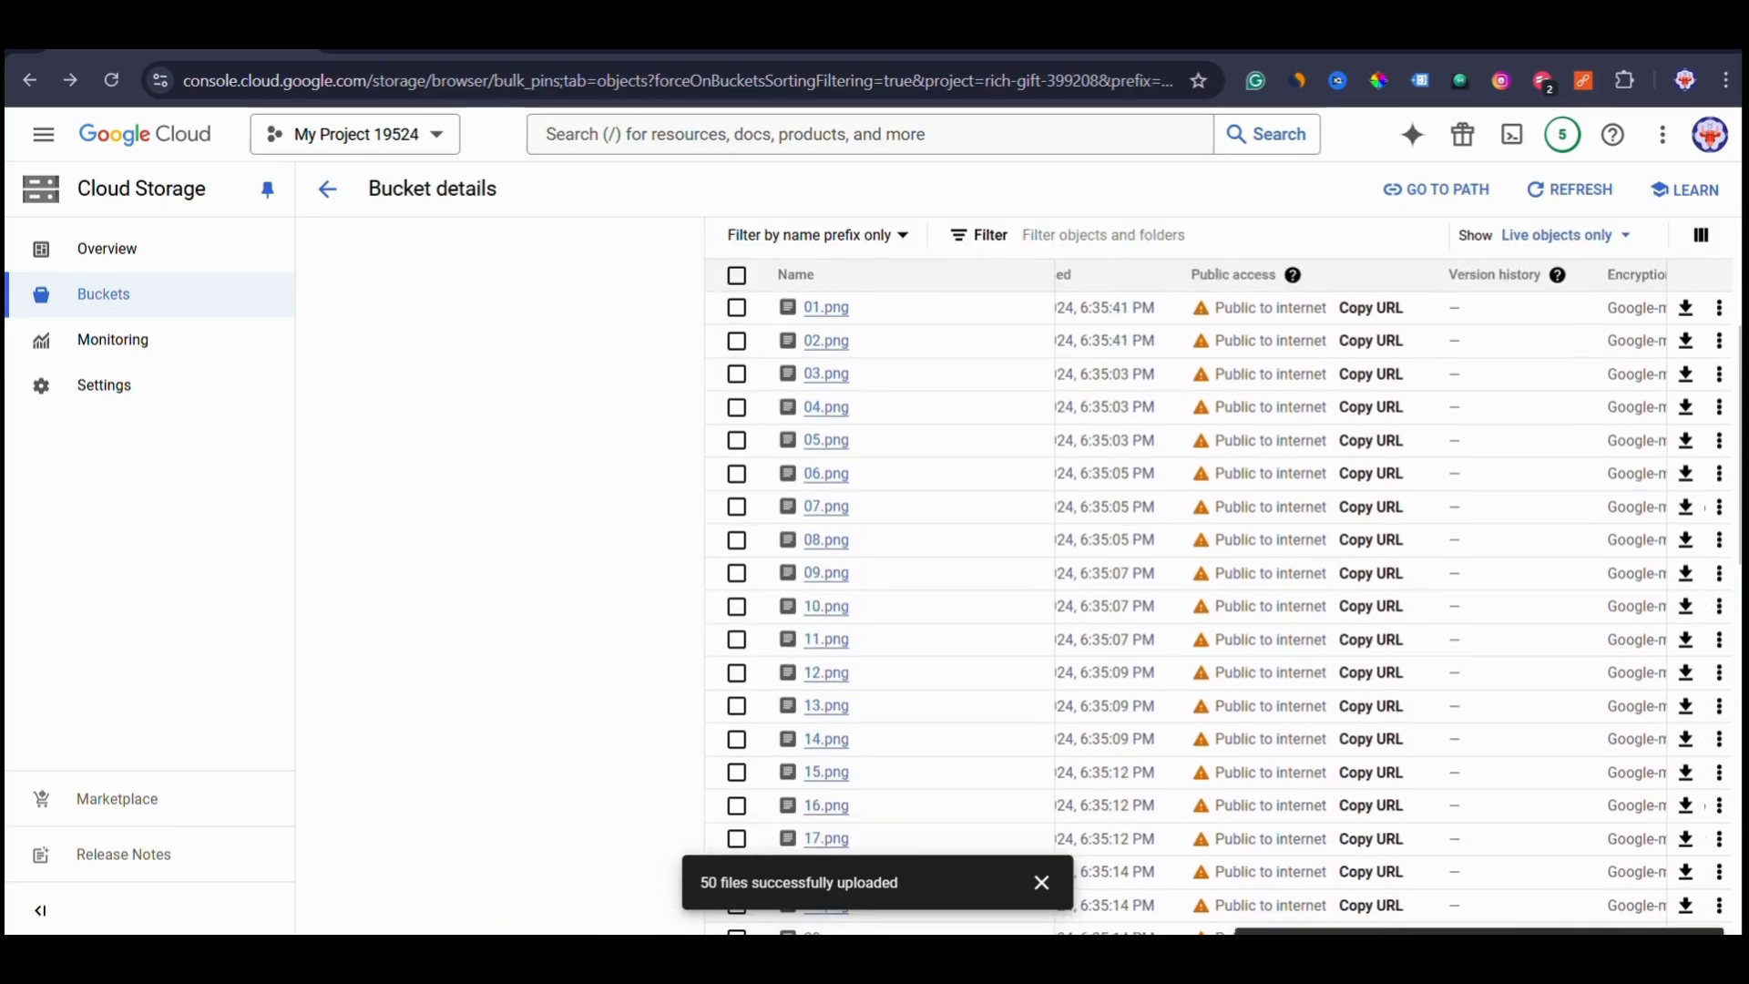
key(alt+Tab)
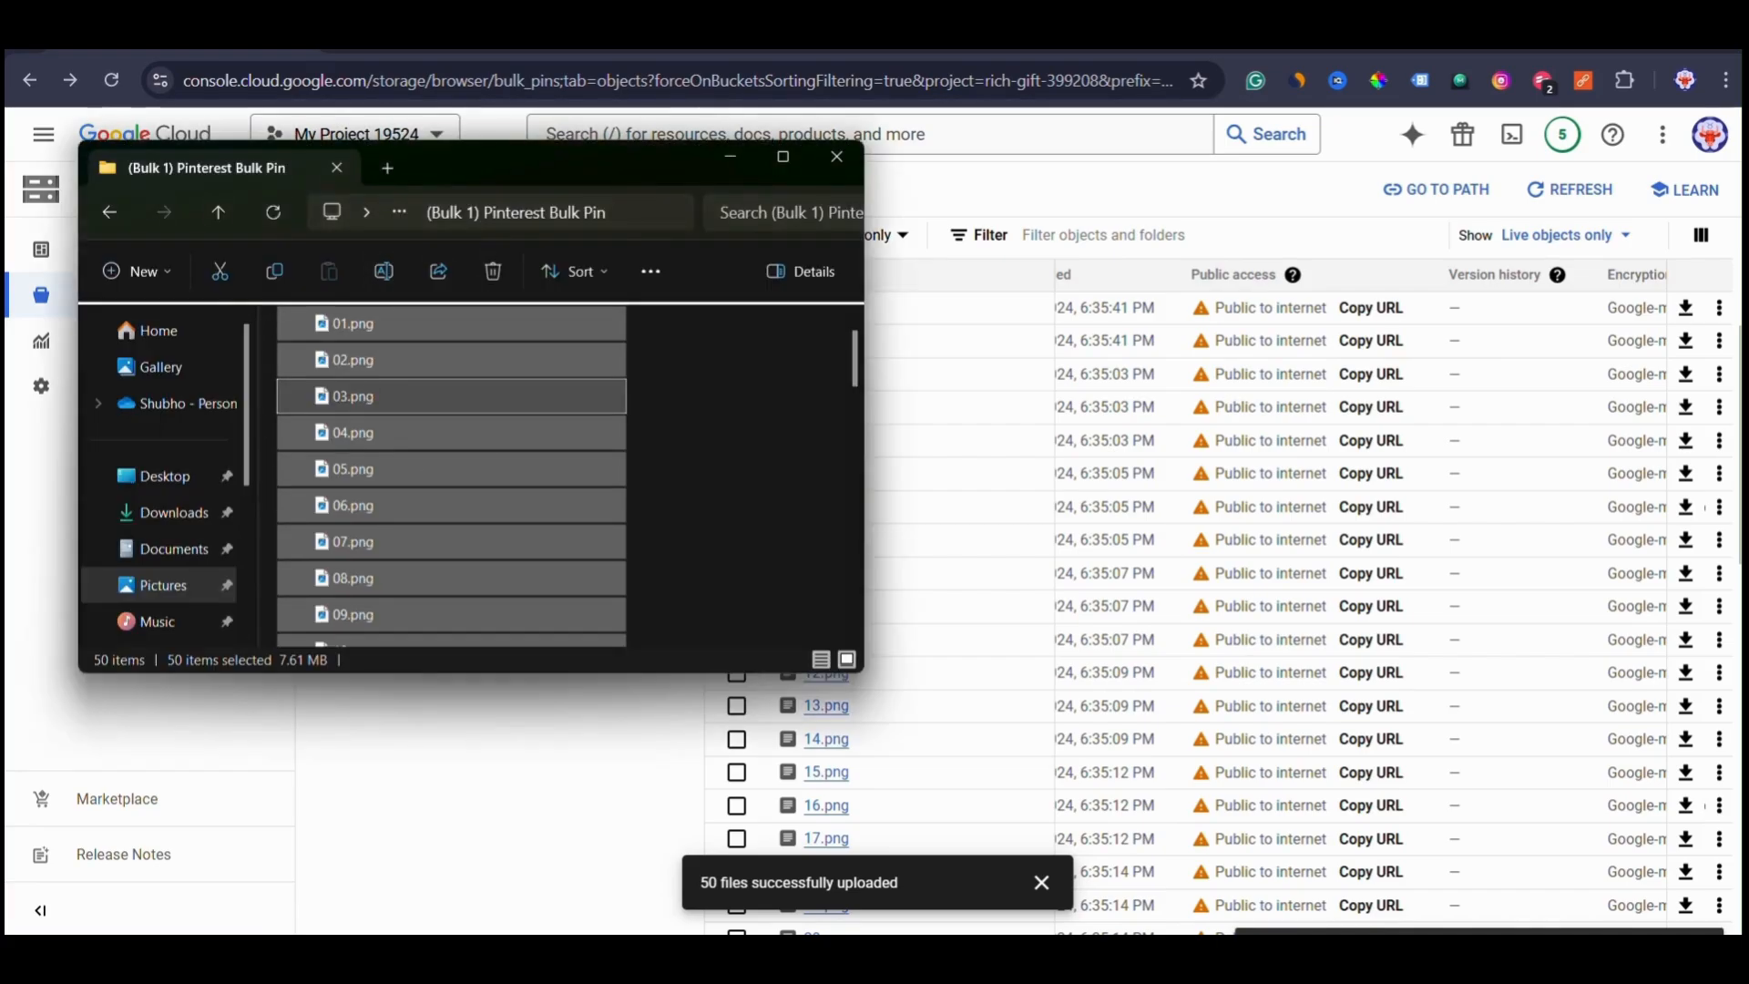
click(616, 807)
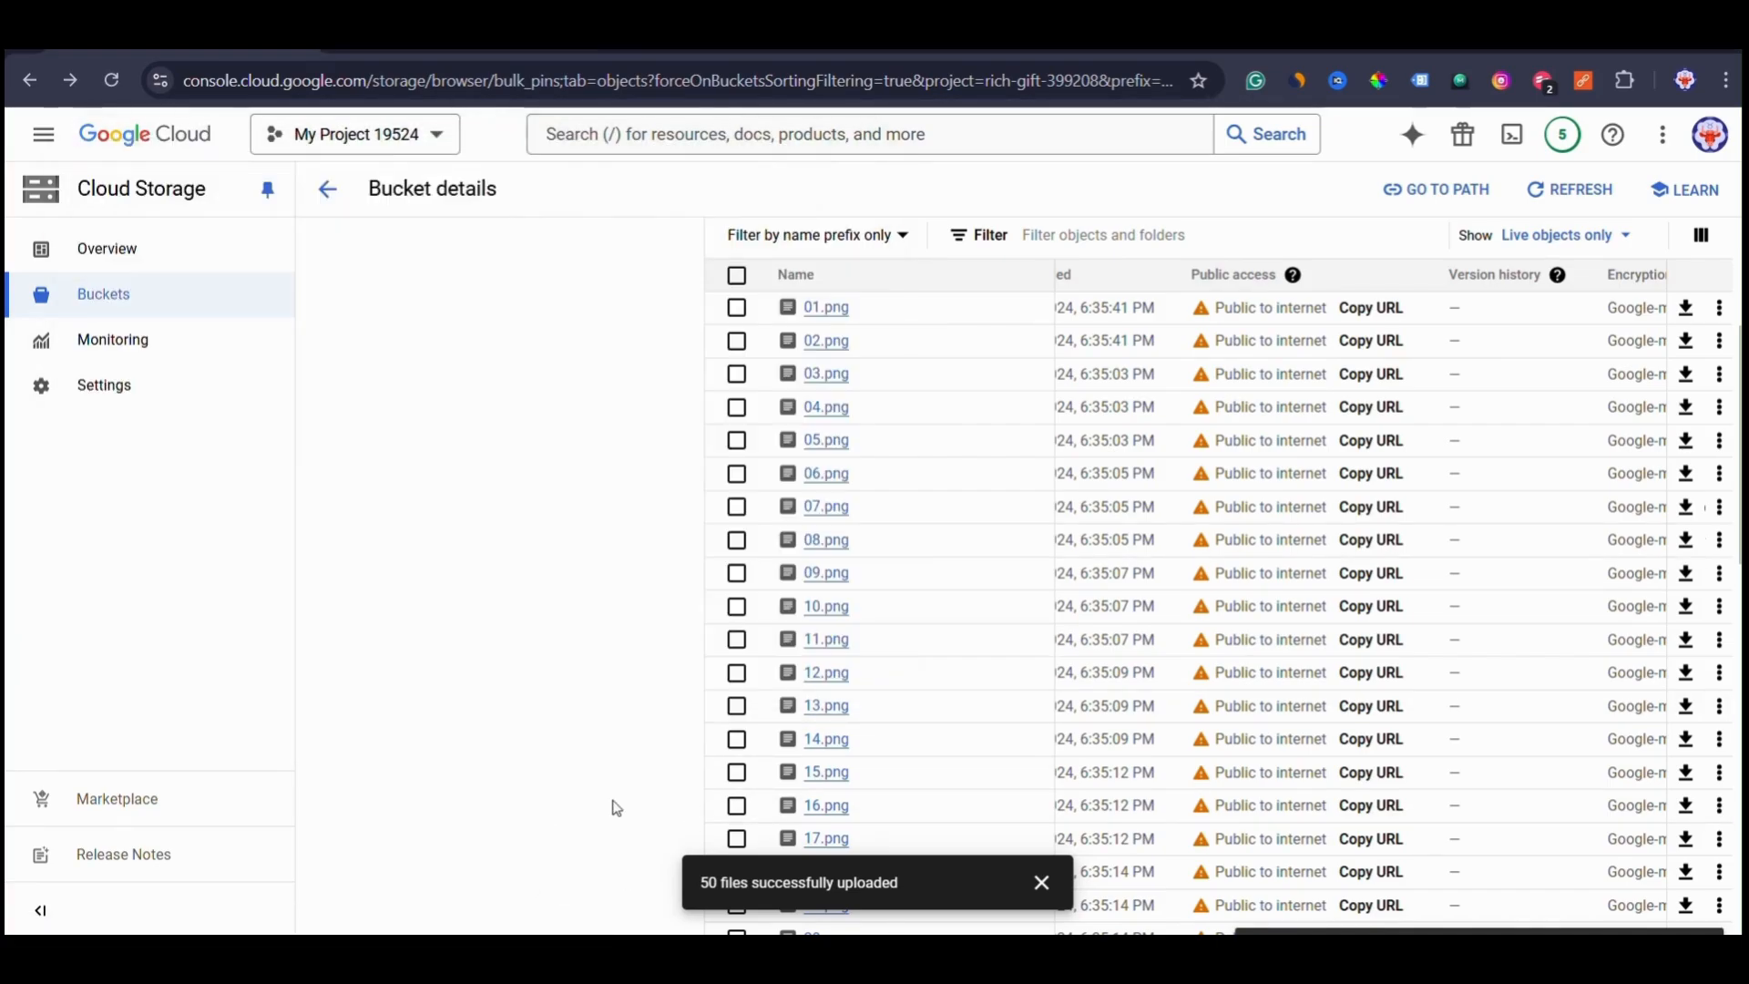
Select all objects in the bulk_pins bucket.
scroll(999, 541, up, 1)
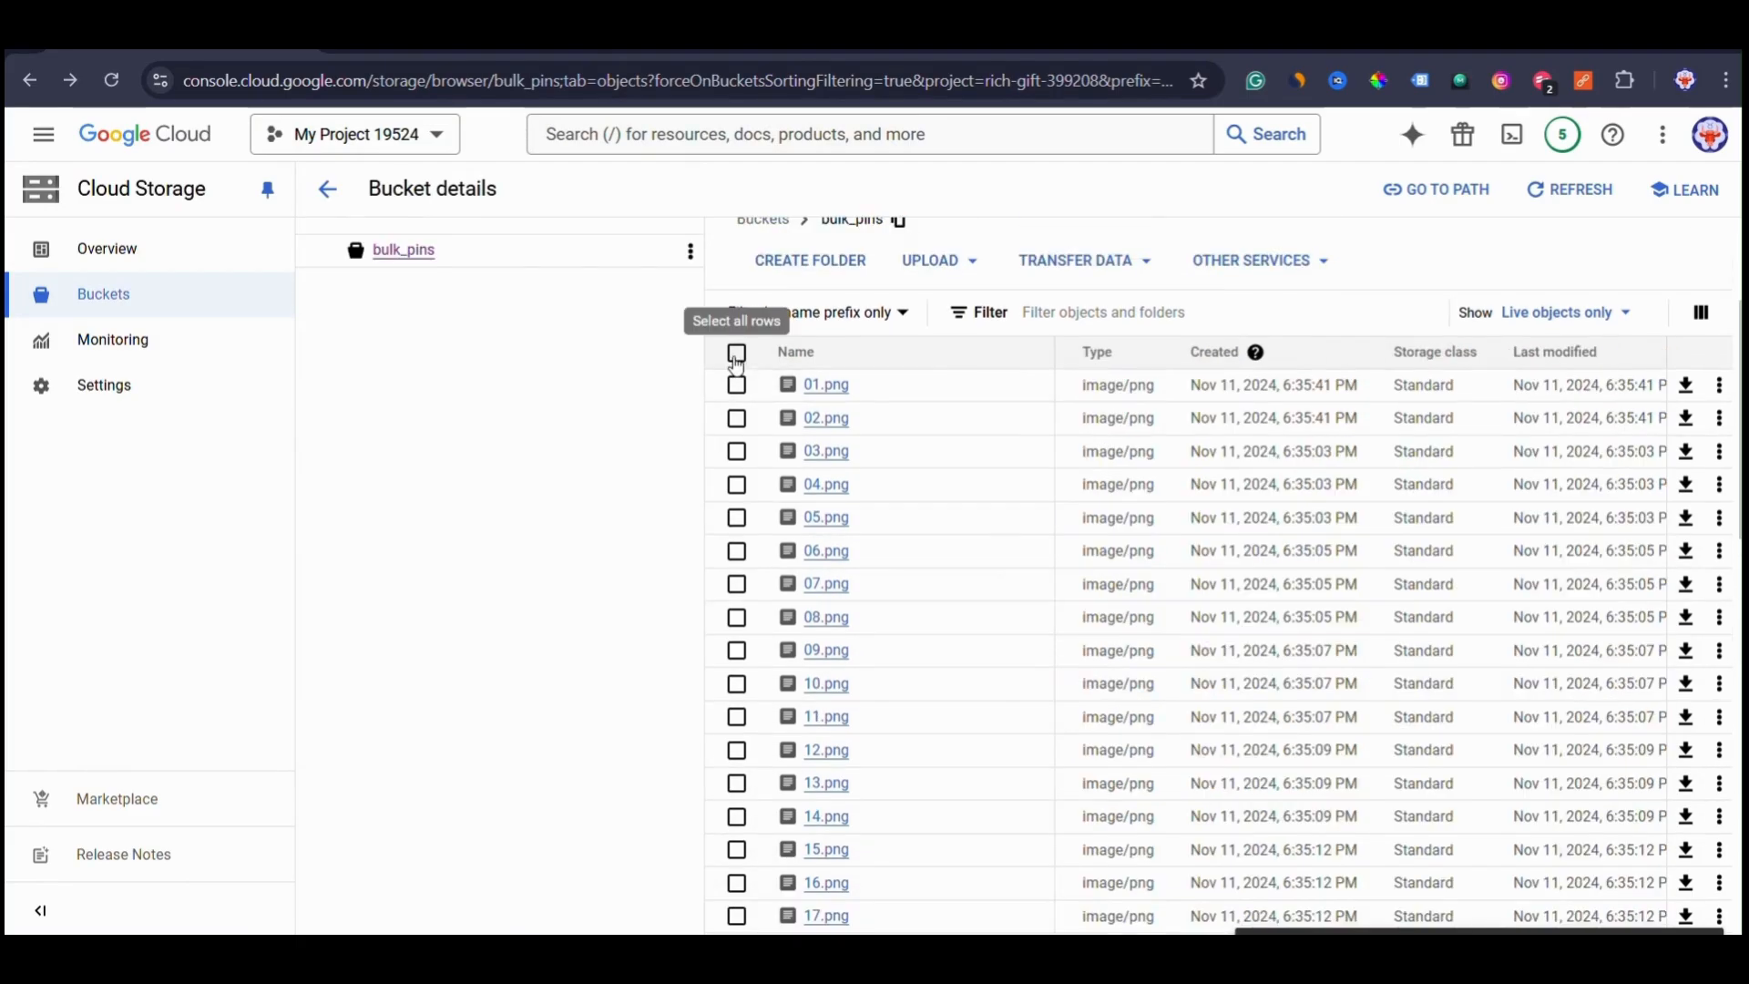
click(737, 355)
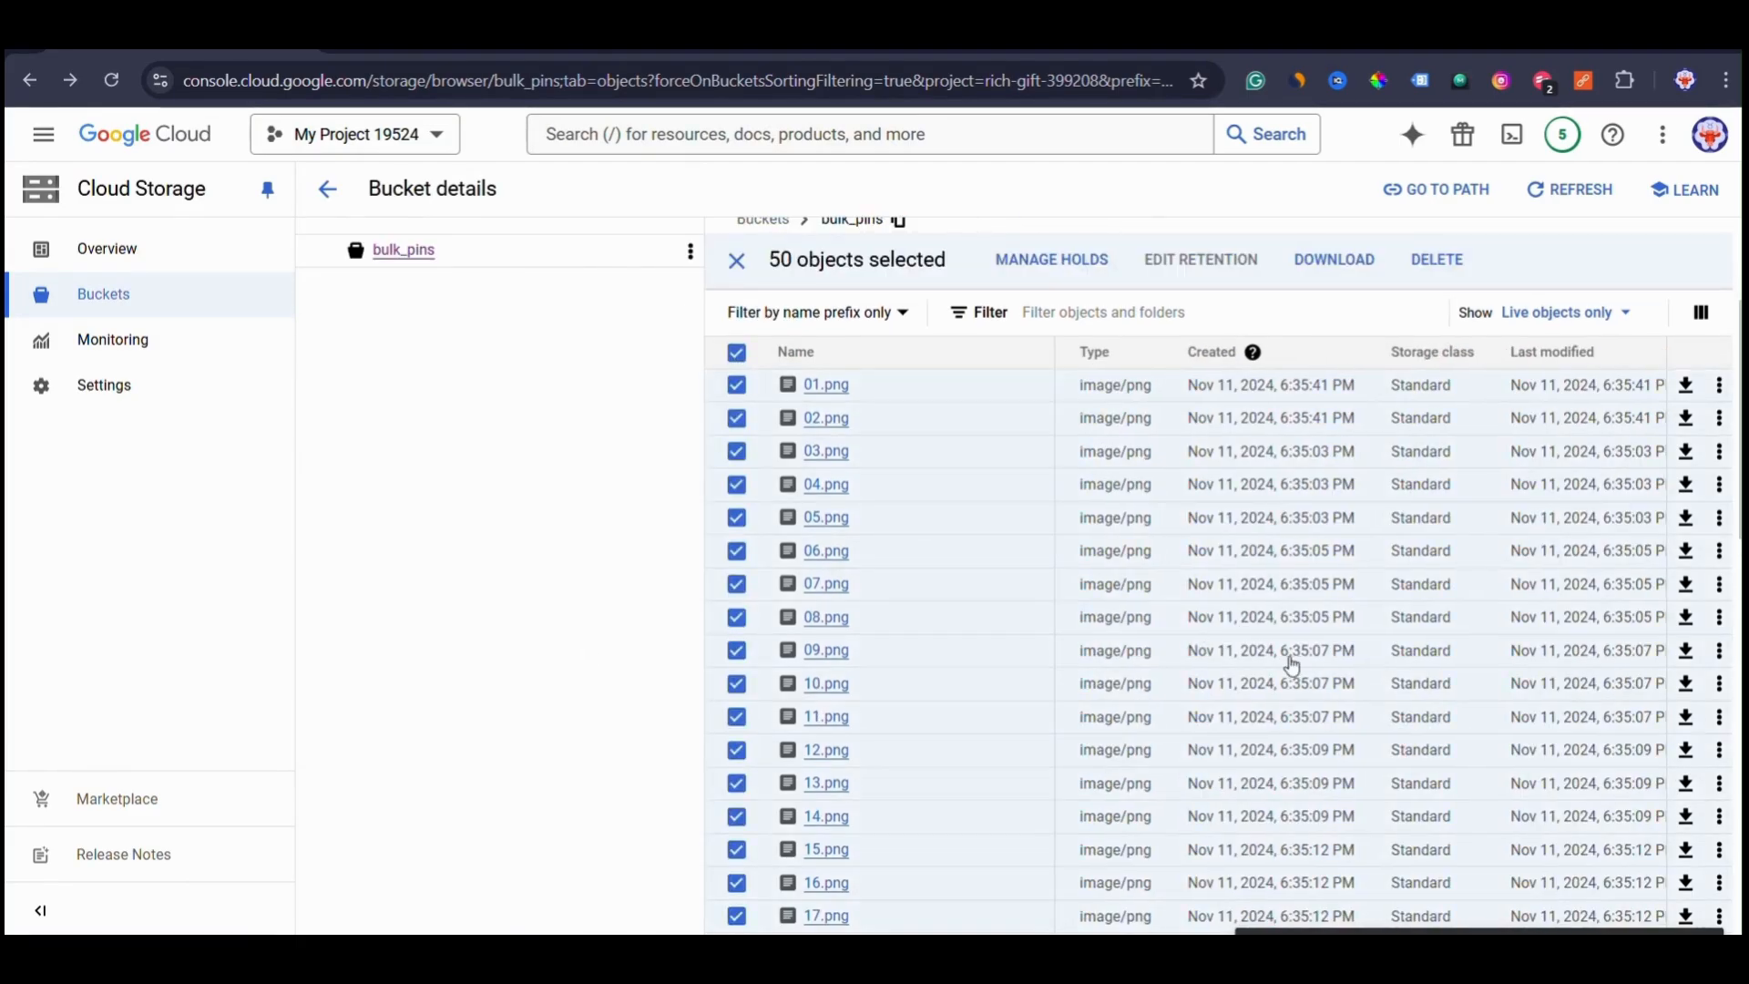
Clear the selection of all objects in the bulk_pins bucket and shrink the Cloud Shell pane to uncover the object list.
scroll(1291, 665, right, 8)
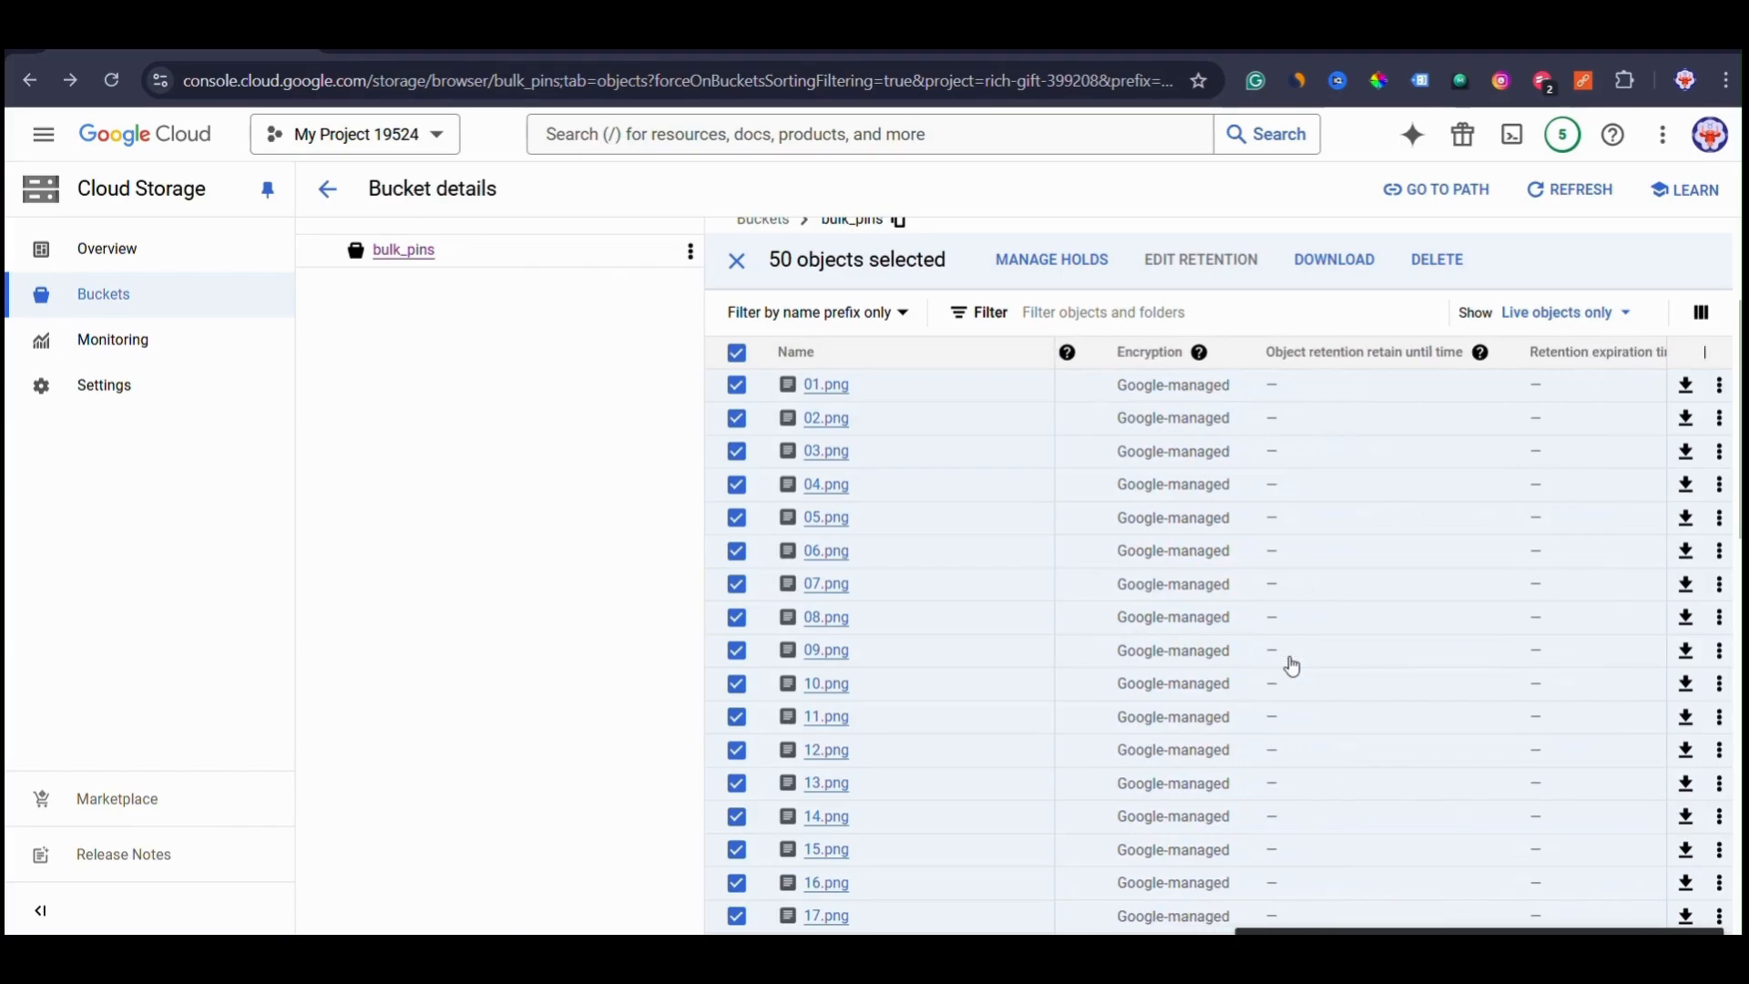
scroll(1292, 665, left, 8)
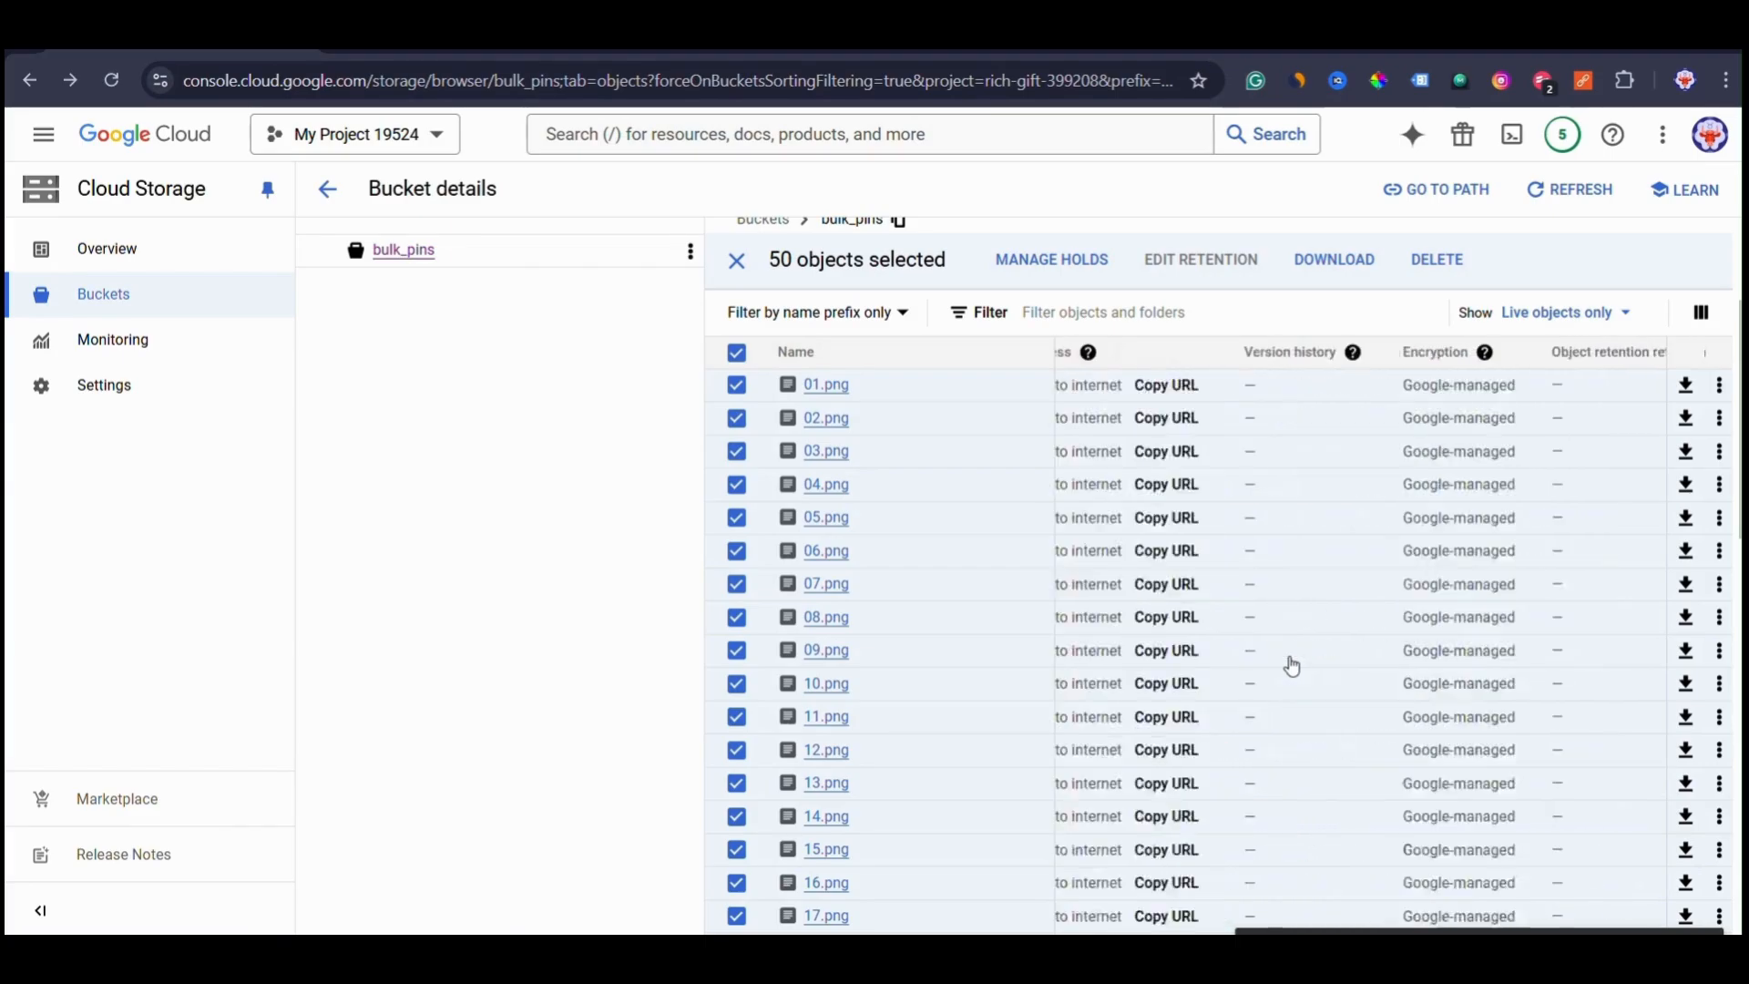
click(733, 262)
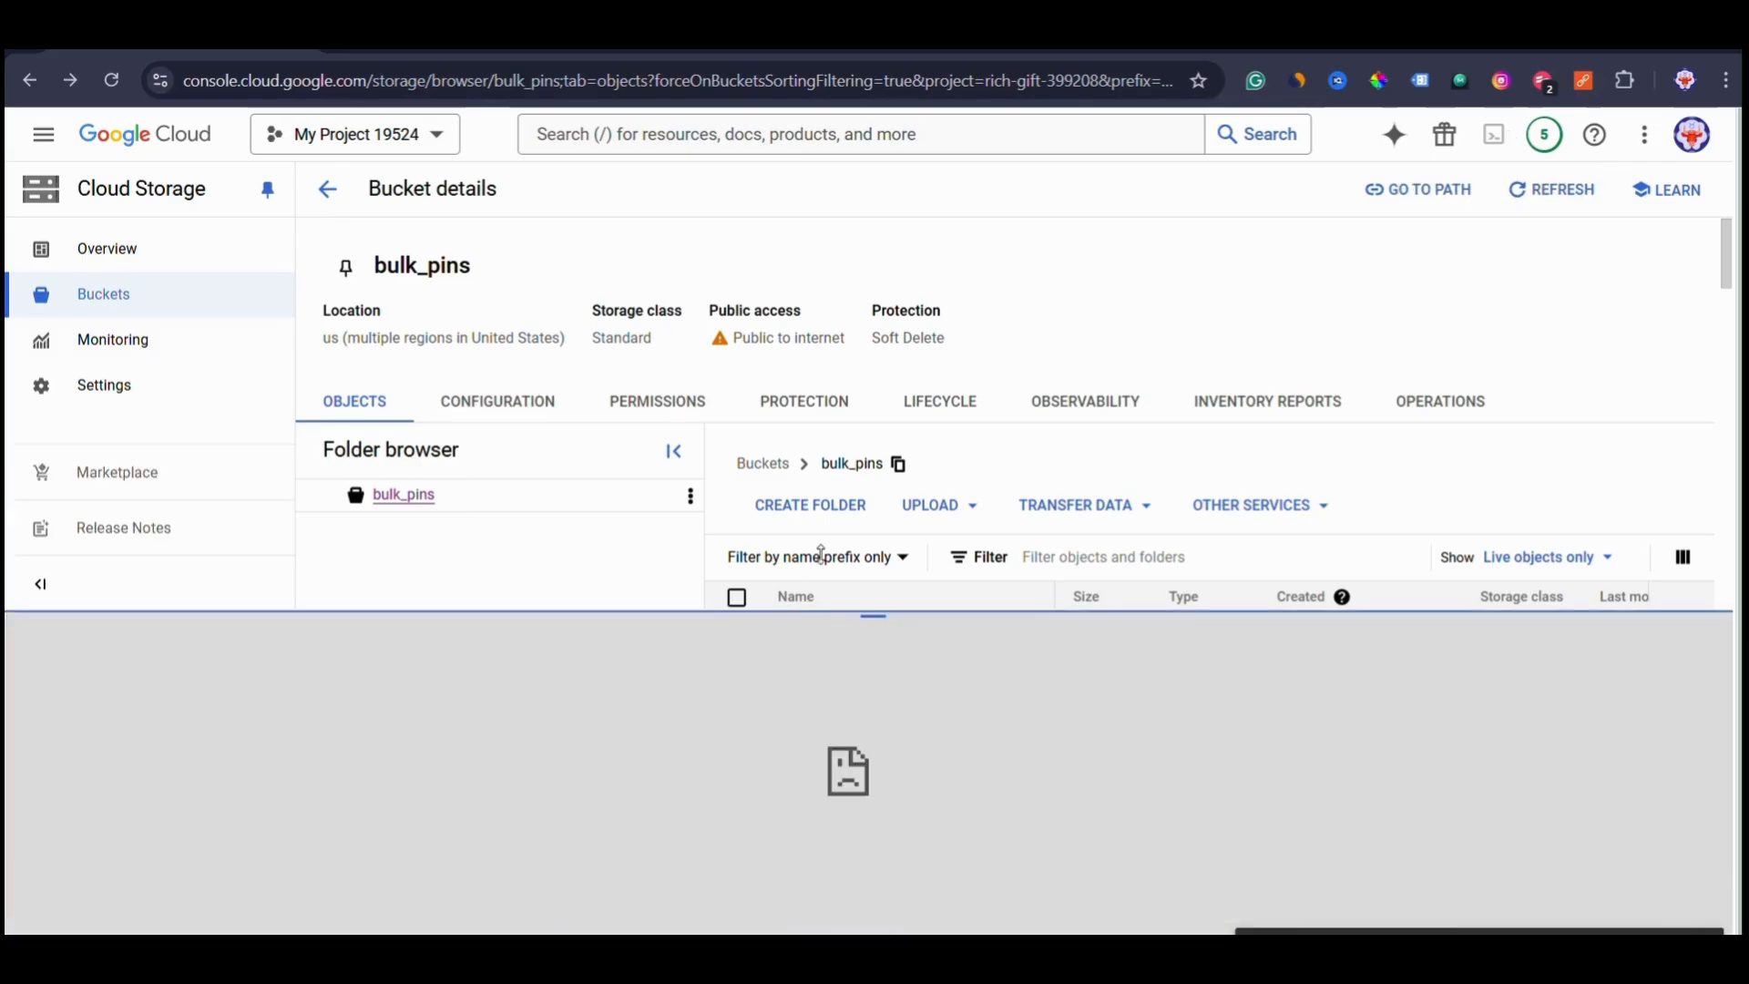
drag(841, 621, 855, 316)
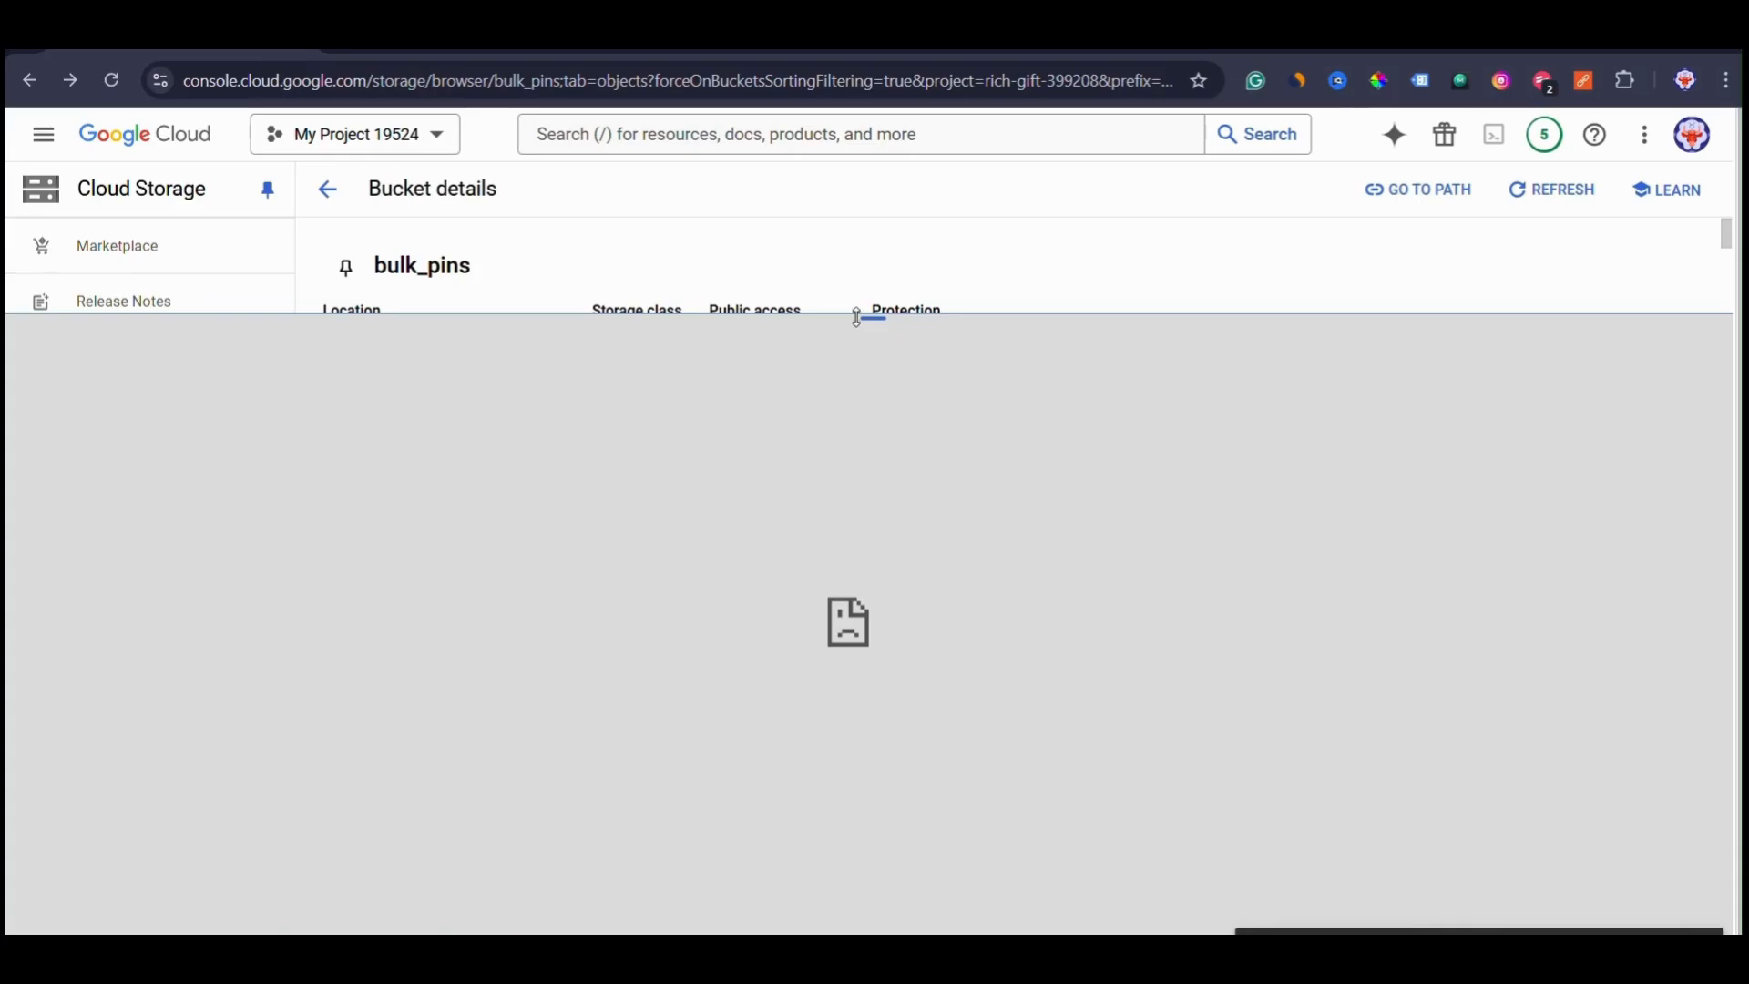
drag(856, 316, 869, 930)
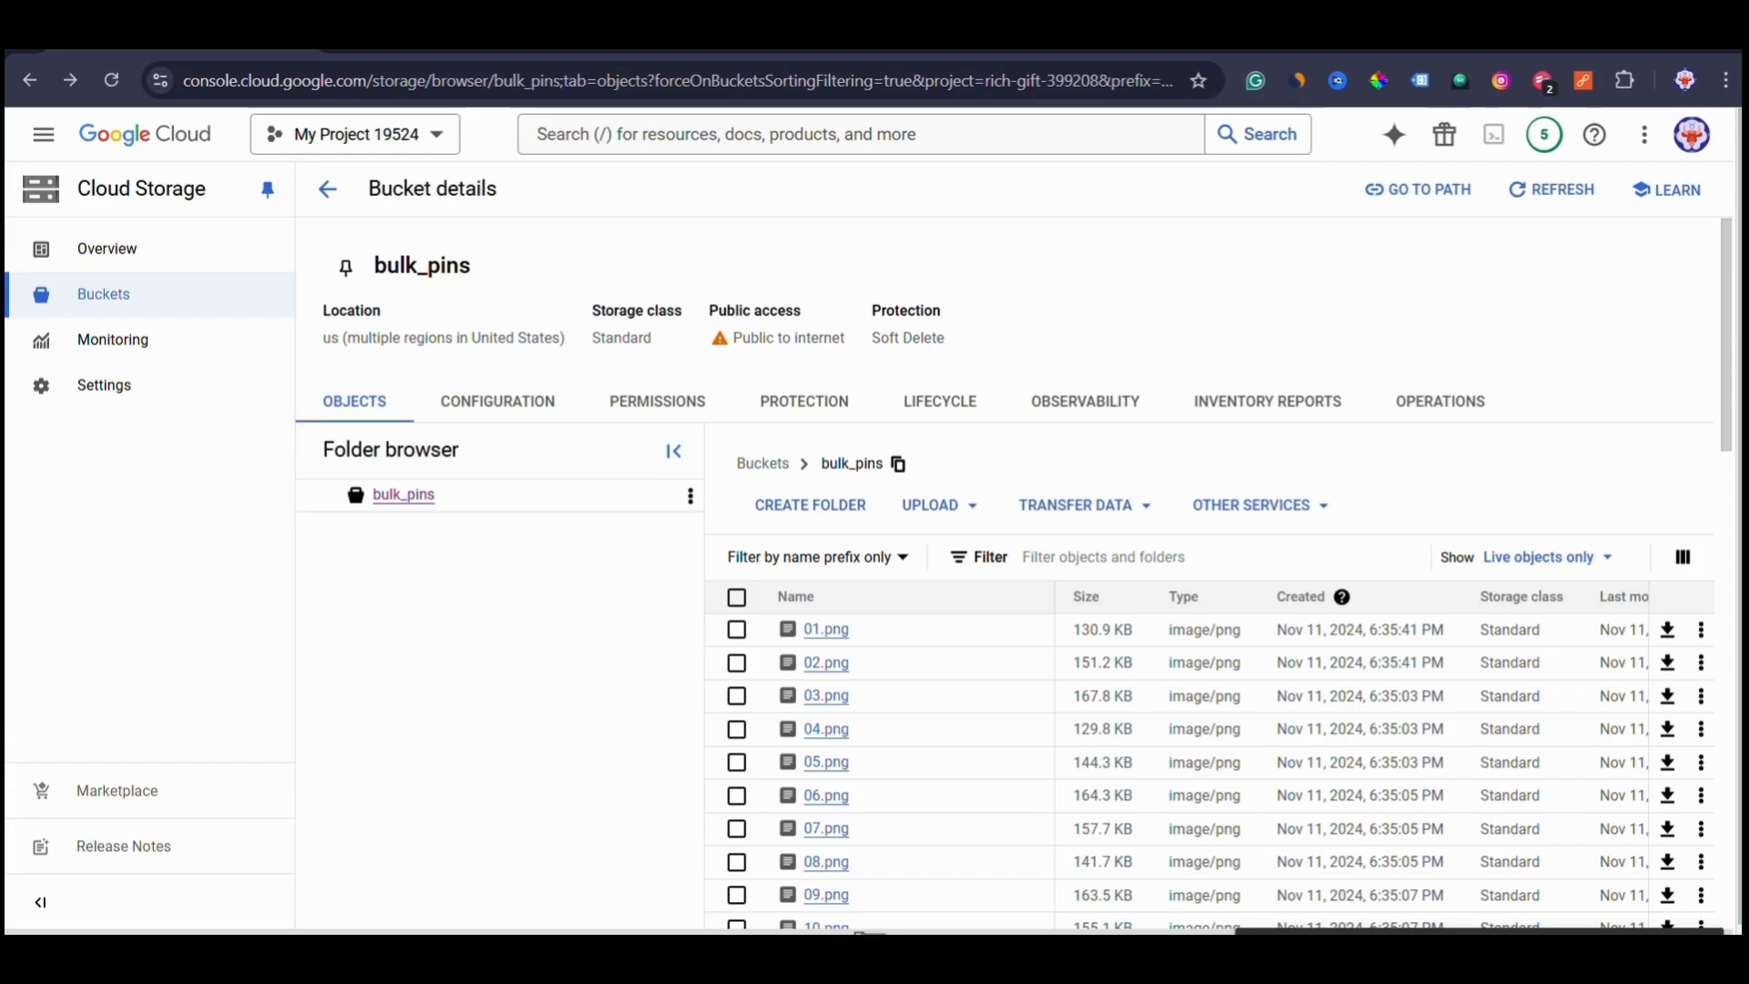
click(390, 52)
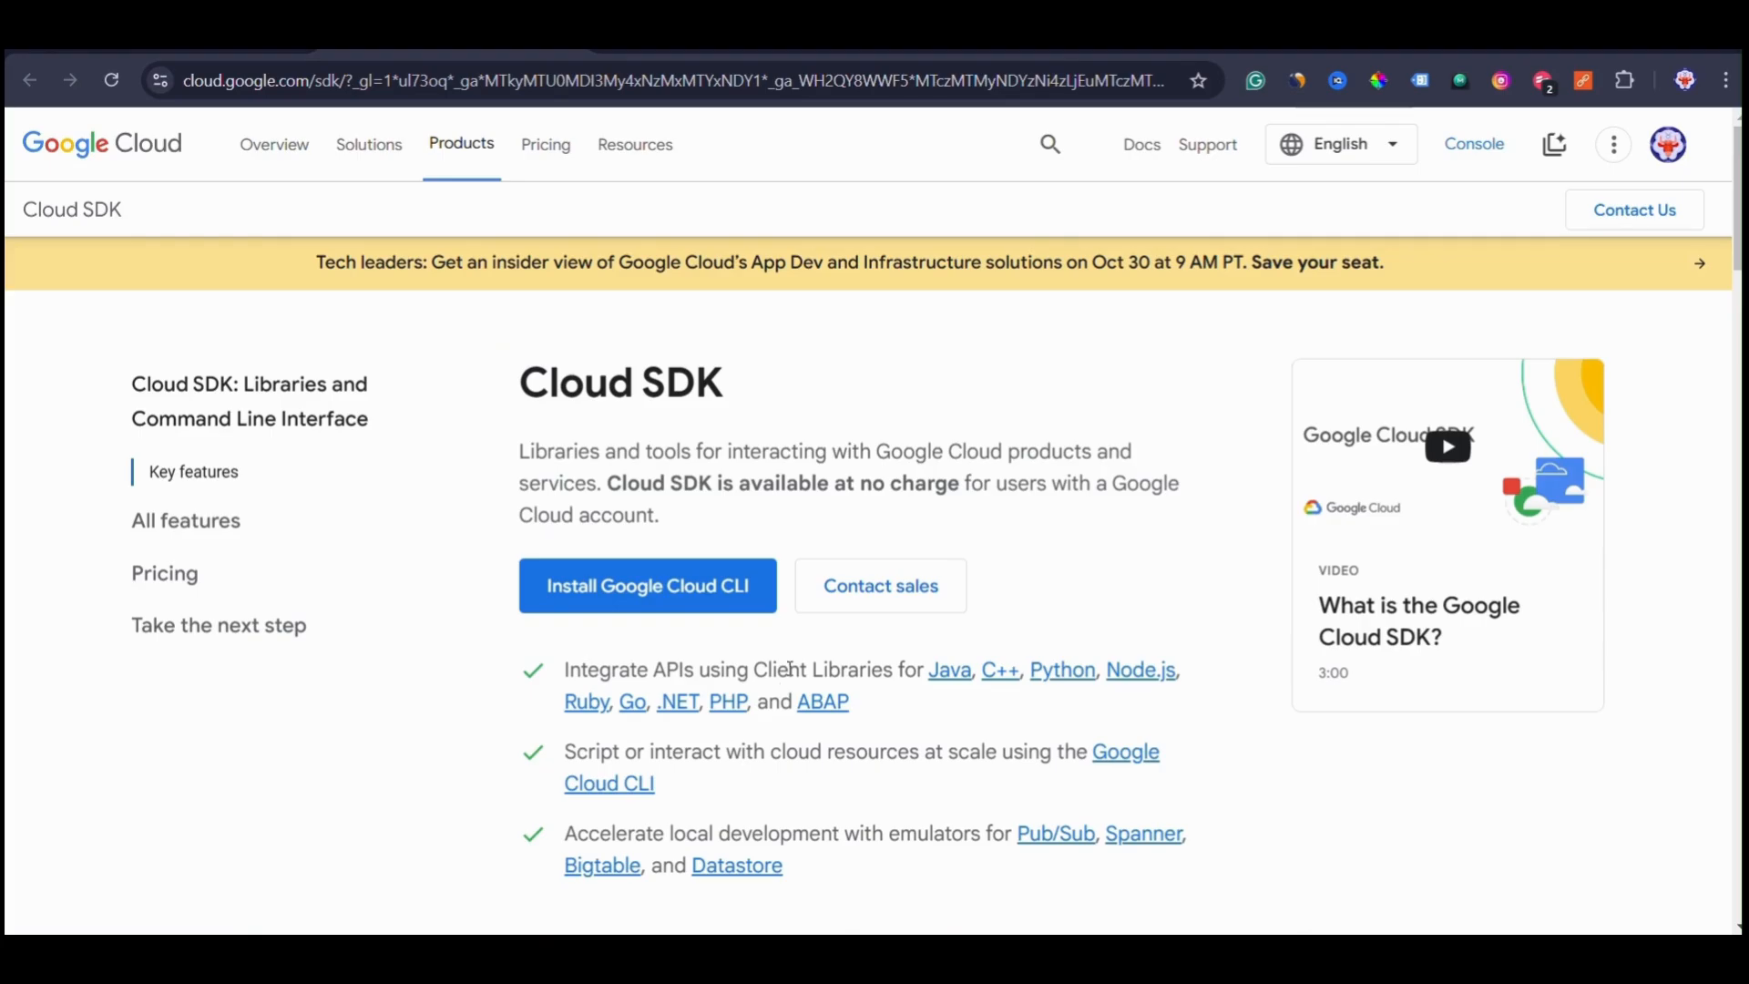
click(202, 50)
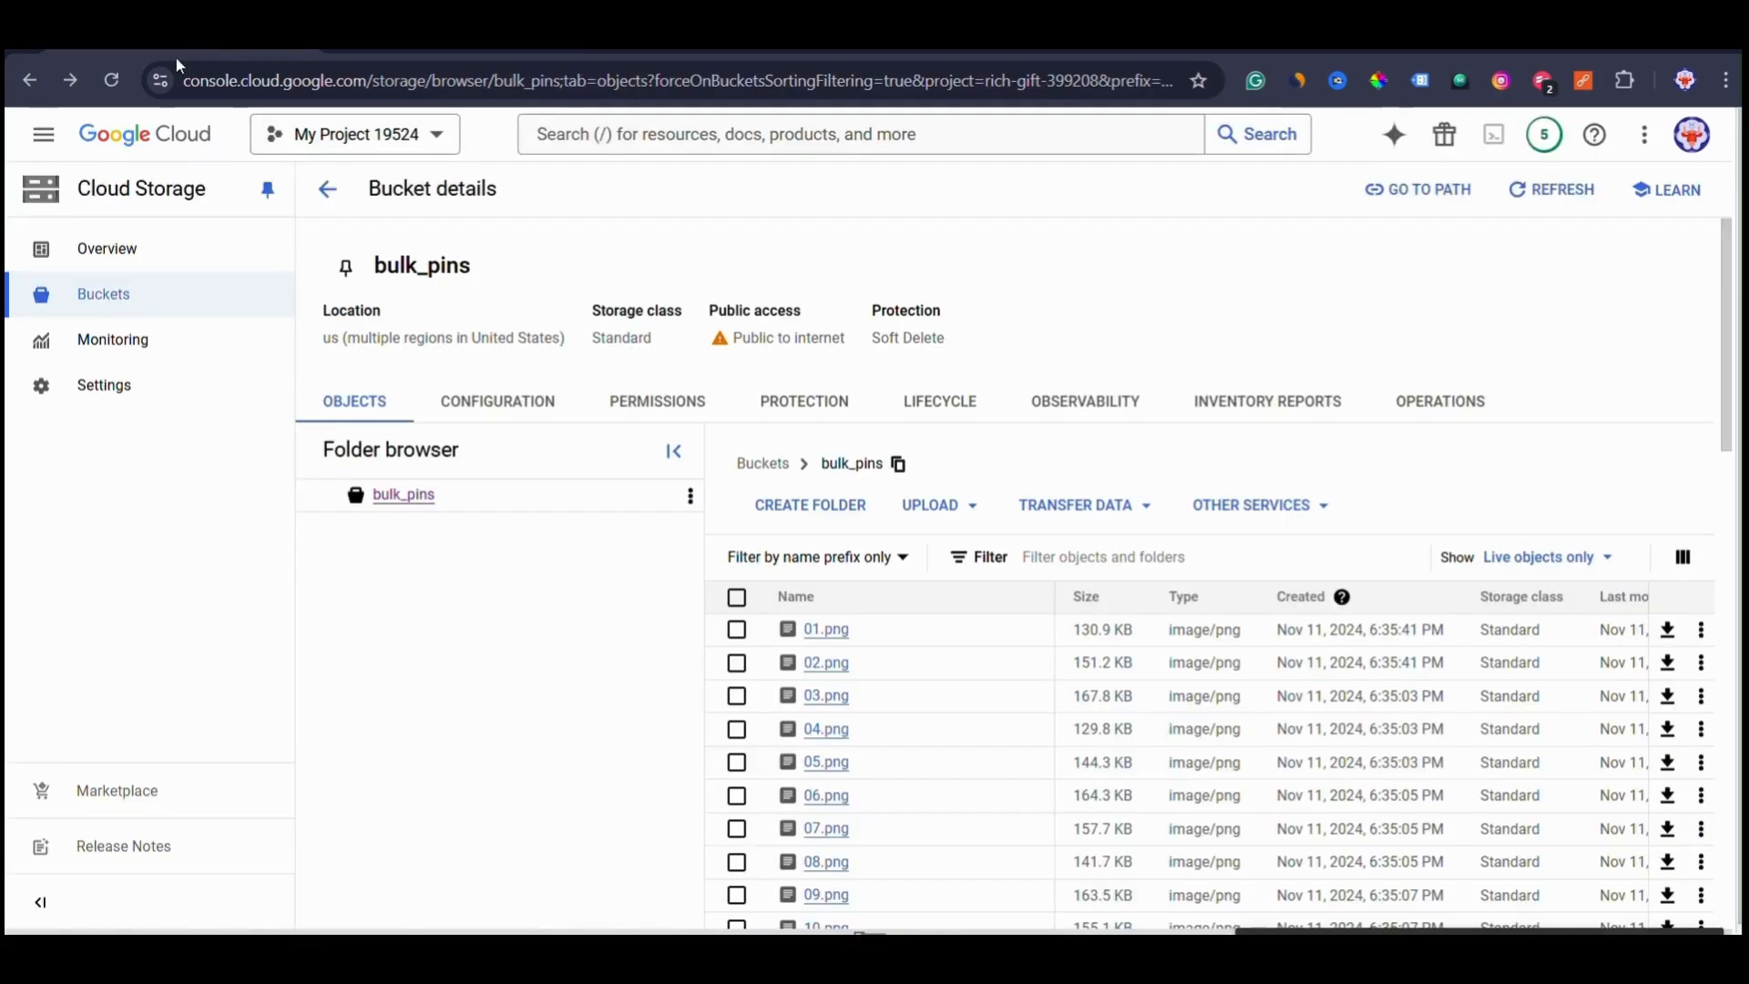
Copy the public URL of 01.png and paste it into the browser's address bar to inspect the link.
scroll(983, 711, down, 3)
scroll(1154, 754, right, 3)
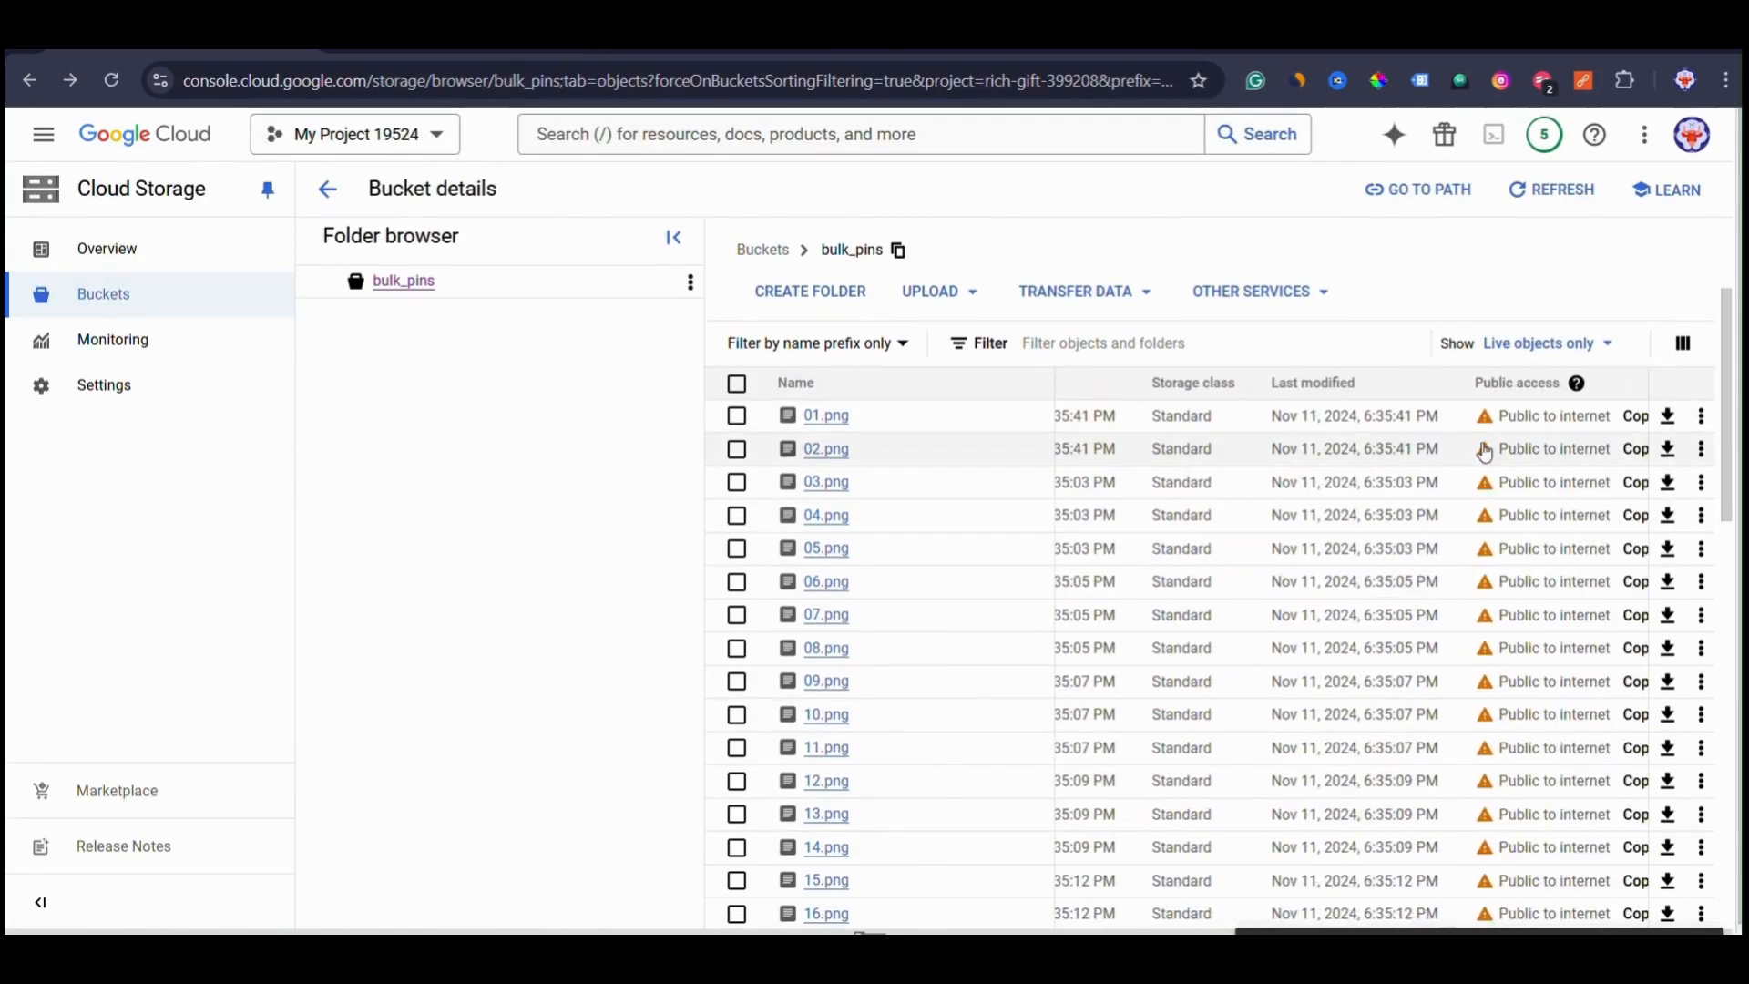
scroll(1308, 507, left, 3)
scroll(1242, 761, right, 5)
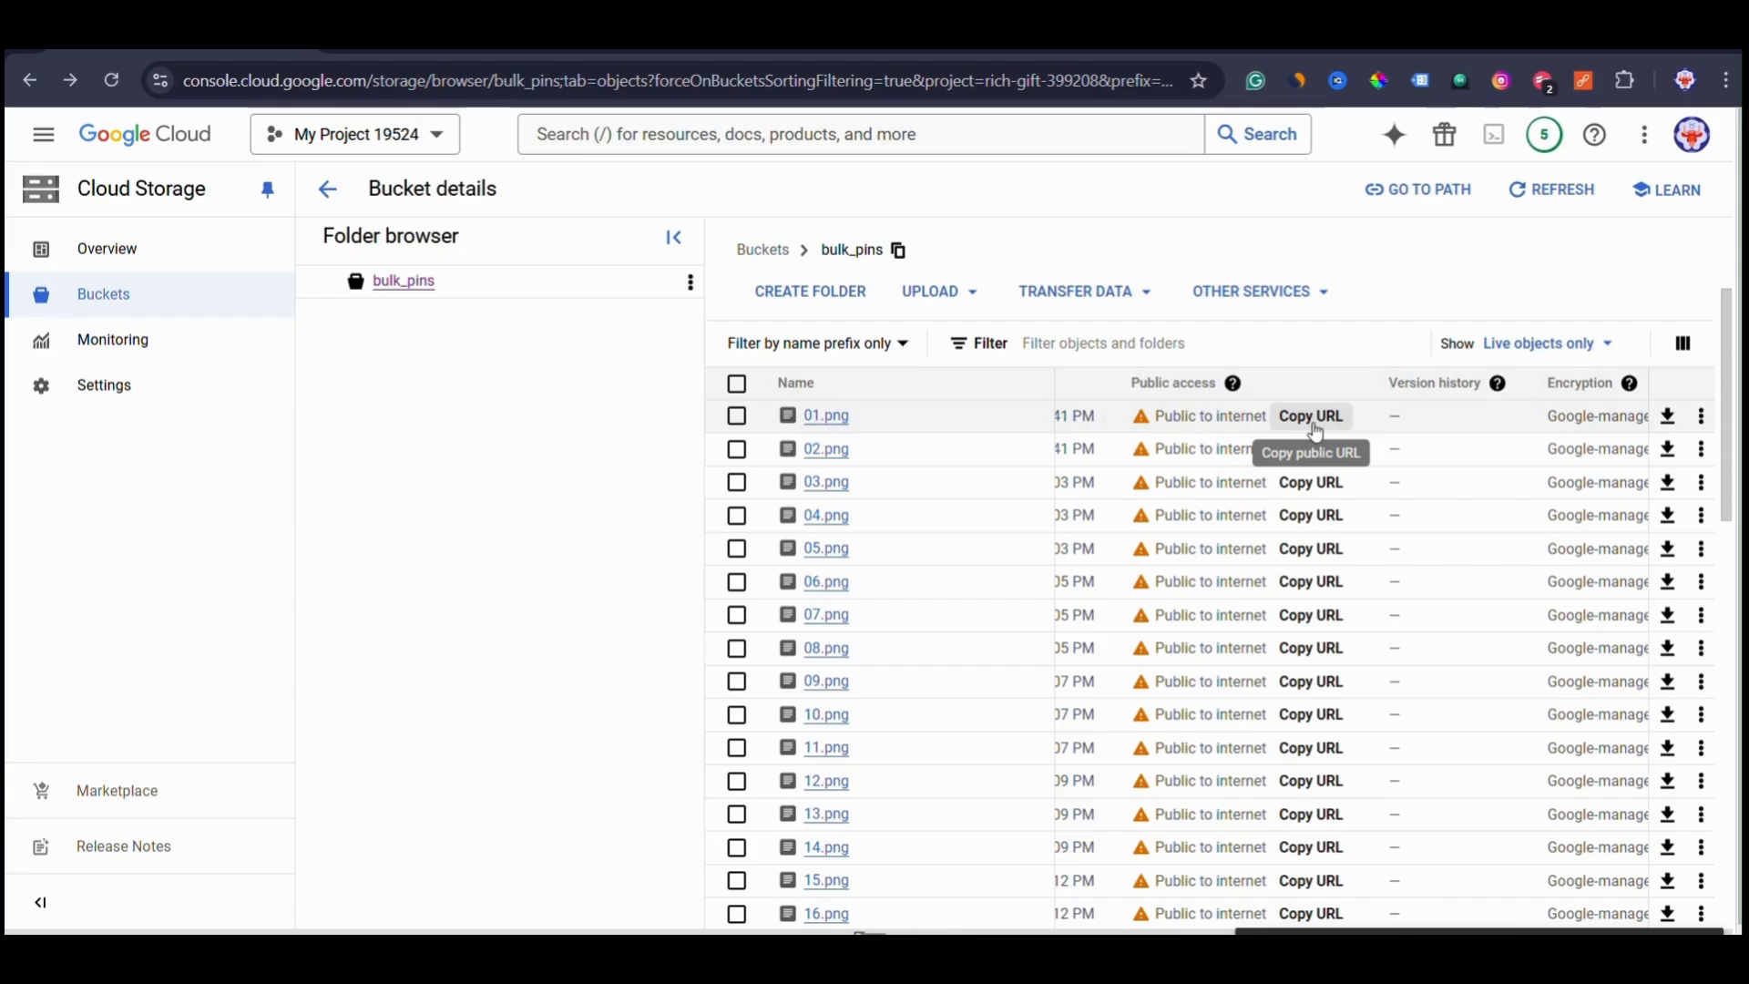
click(1311, 419)
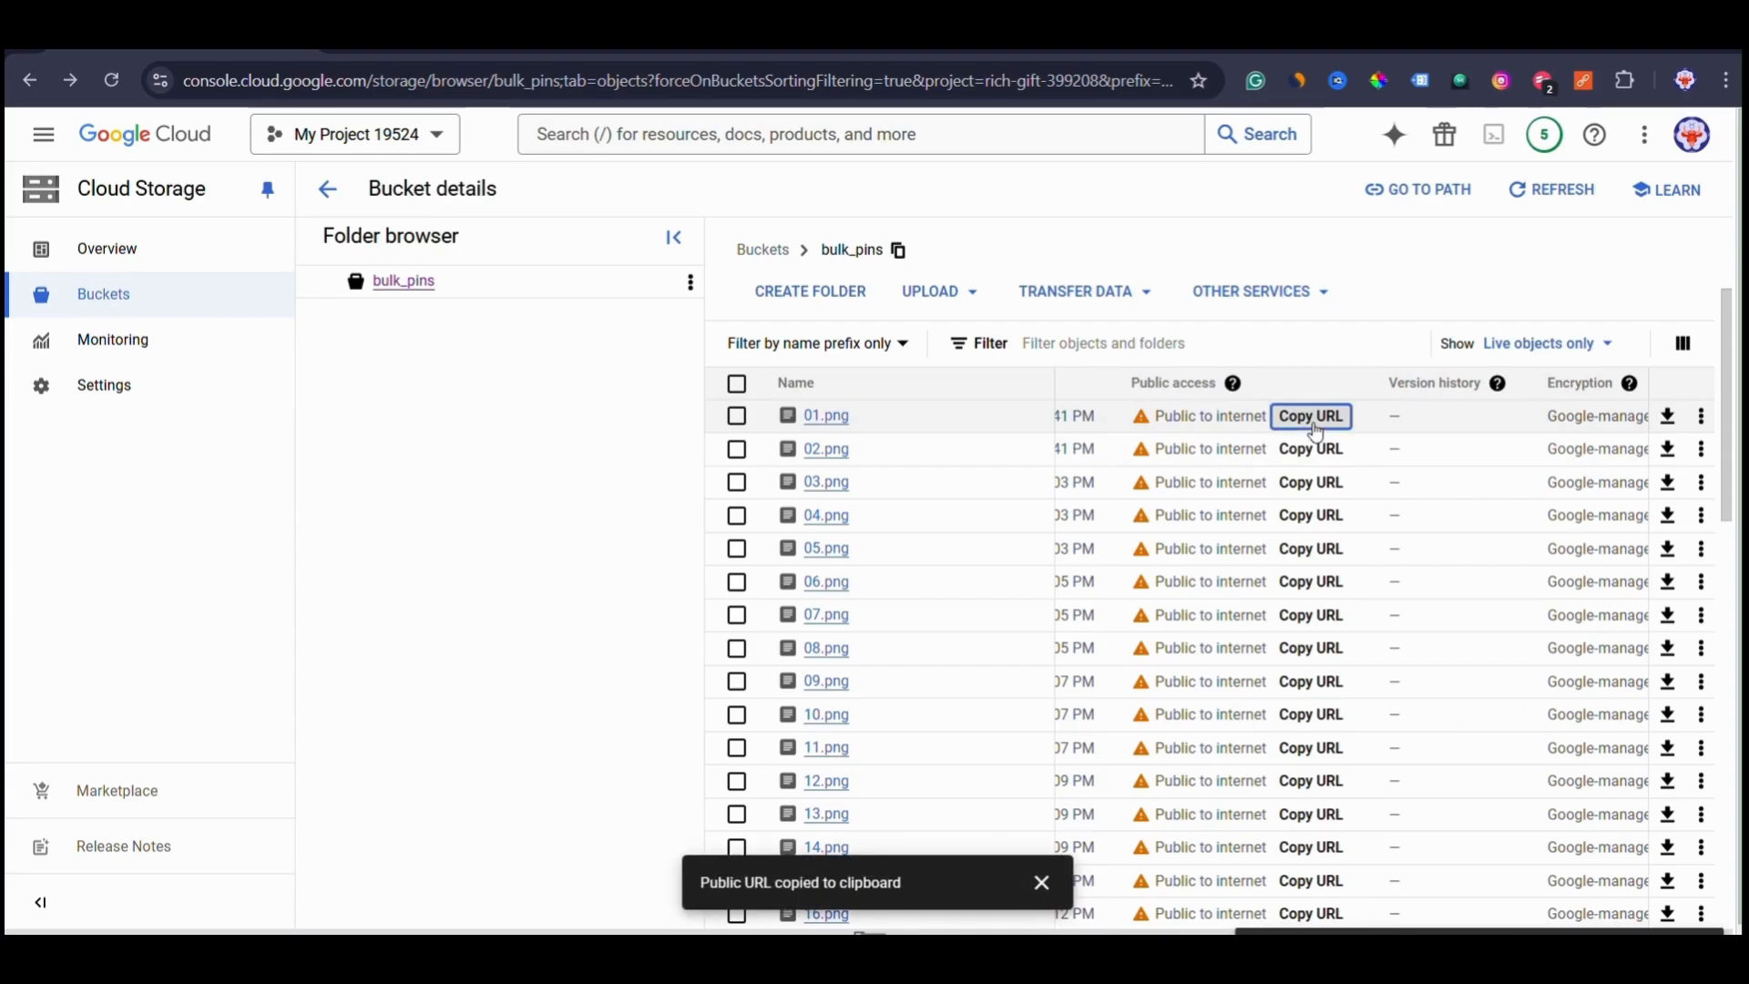
click(1315, 432)
click(552, 82)
key(ctrl+v)
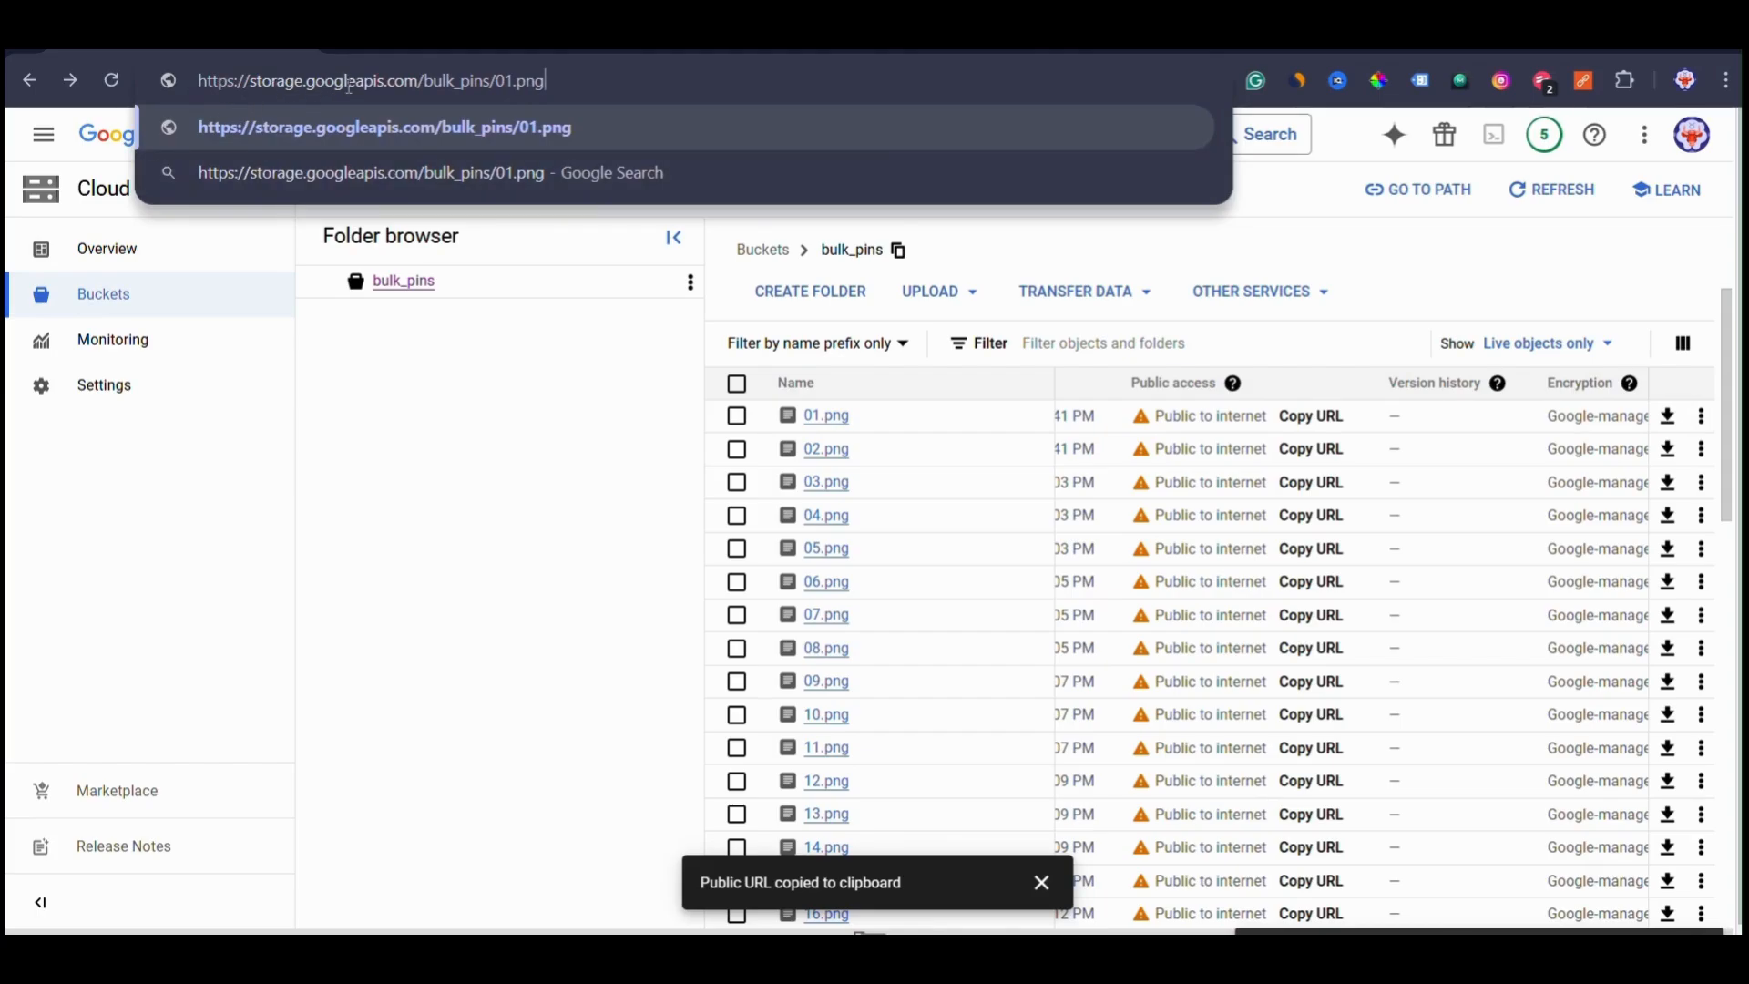
click(514, 381)
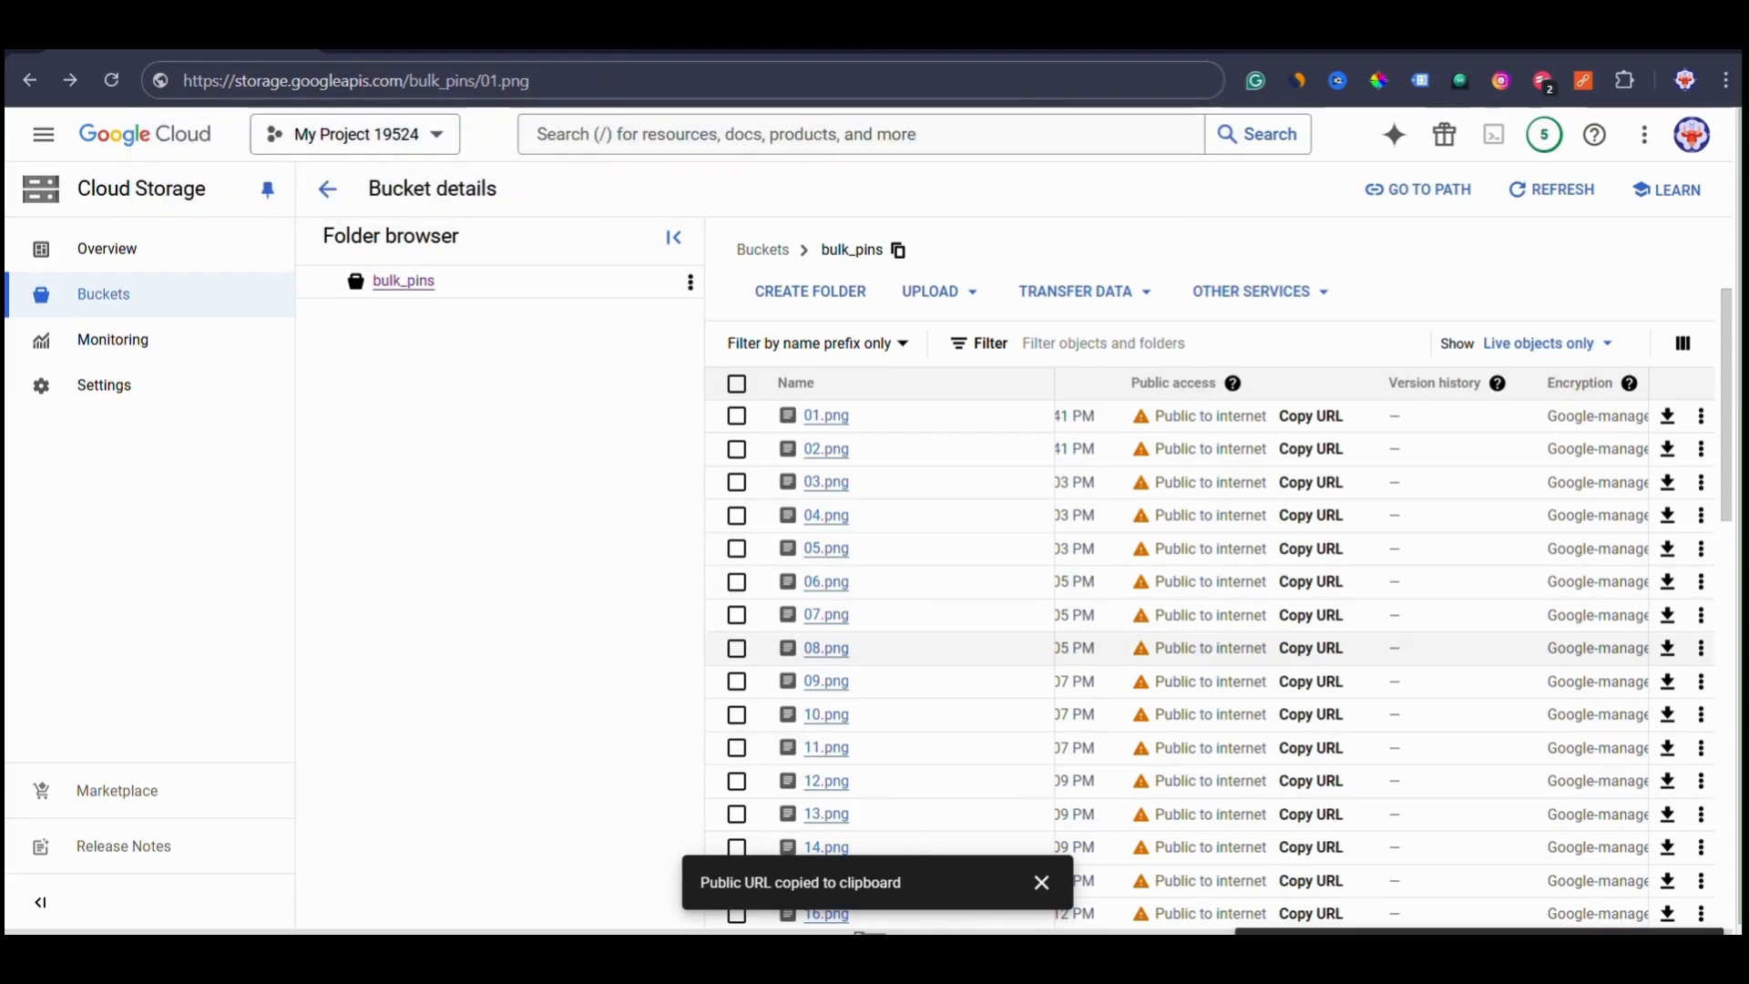
Look through the public access entries of the bulk_pins objects and open the details of 01.png.
scroll(952, 726, down, 12)
scroll(988, 767, up, 7)
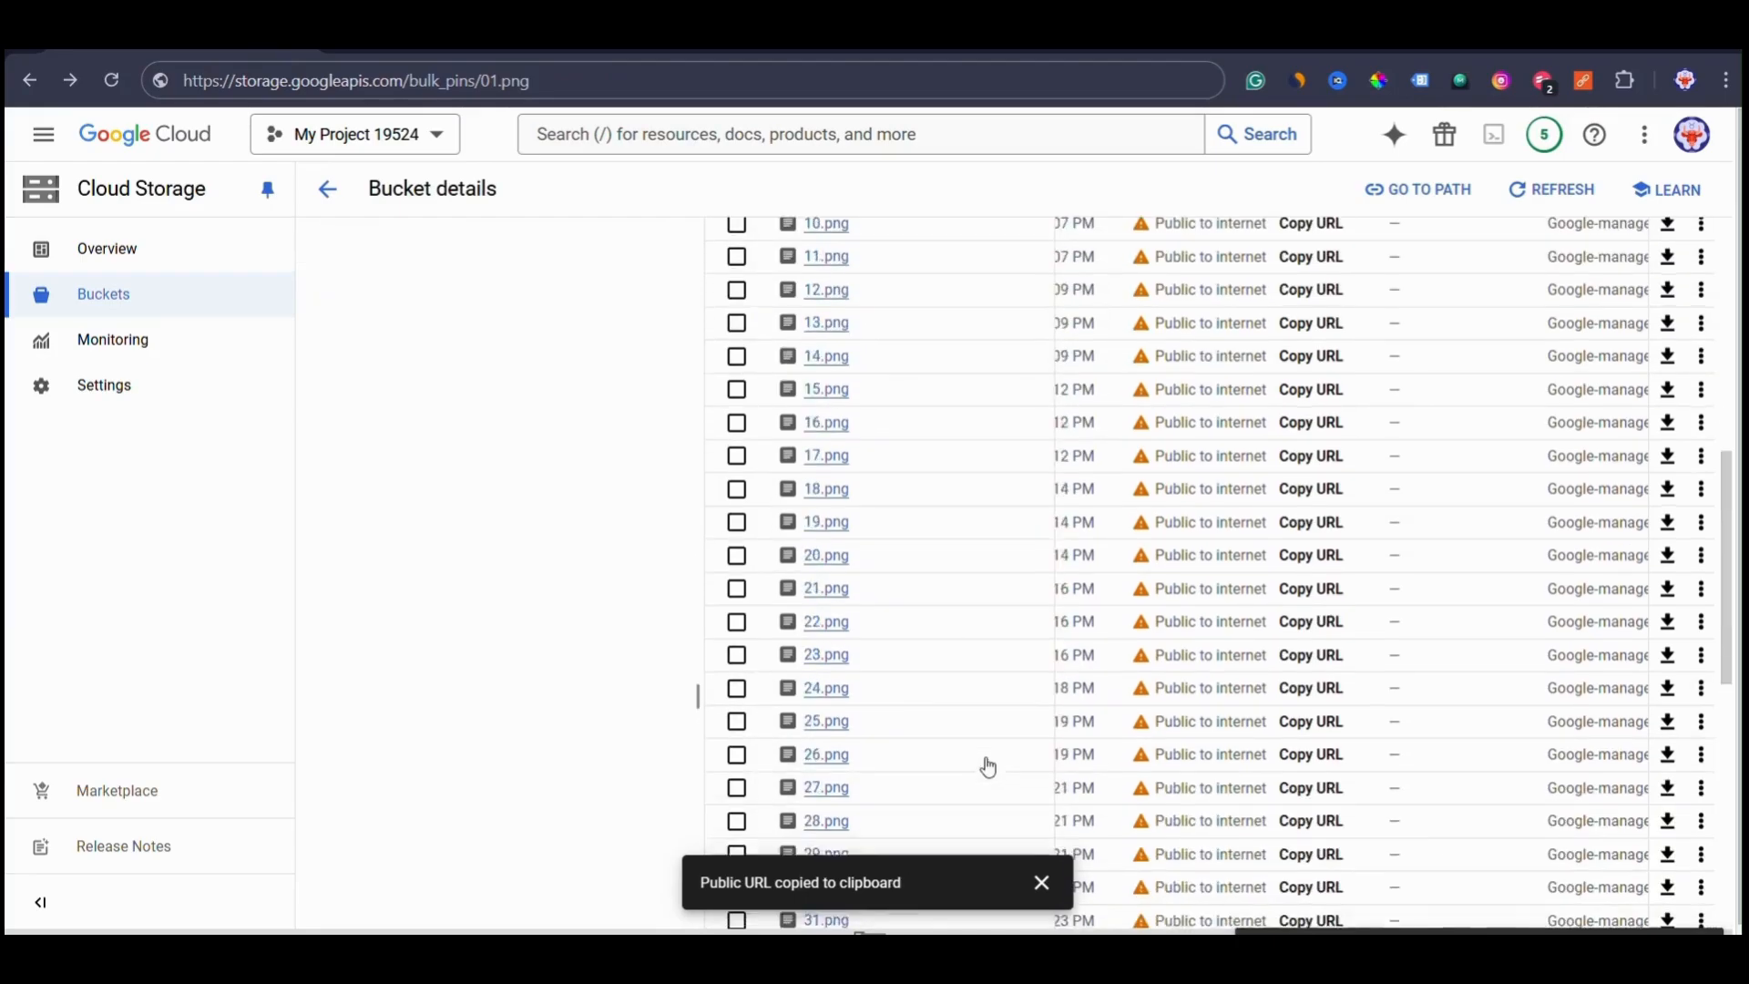
scroll(988, 767, up, 8)
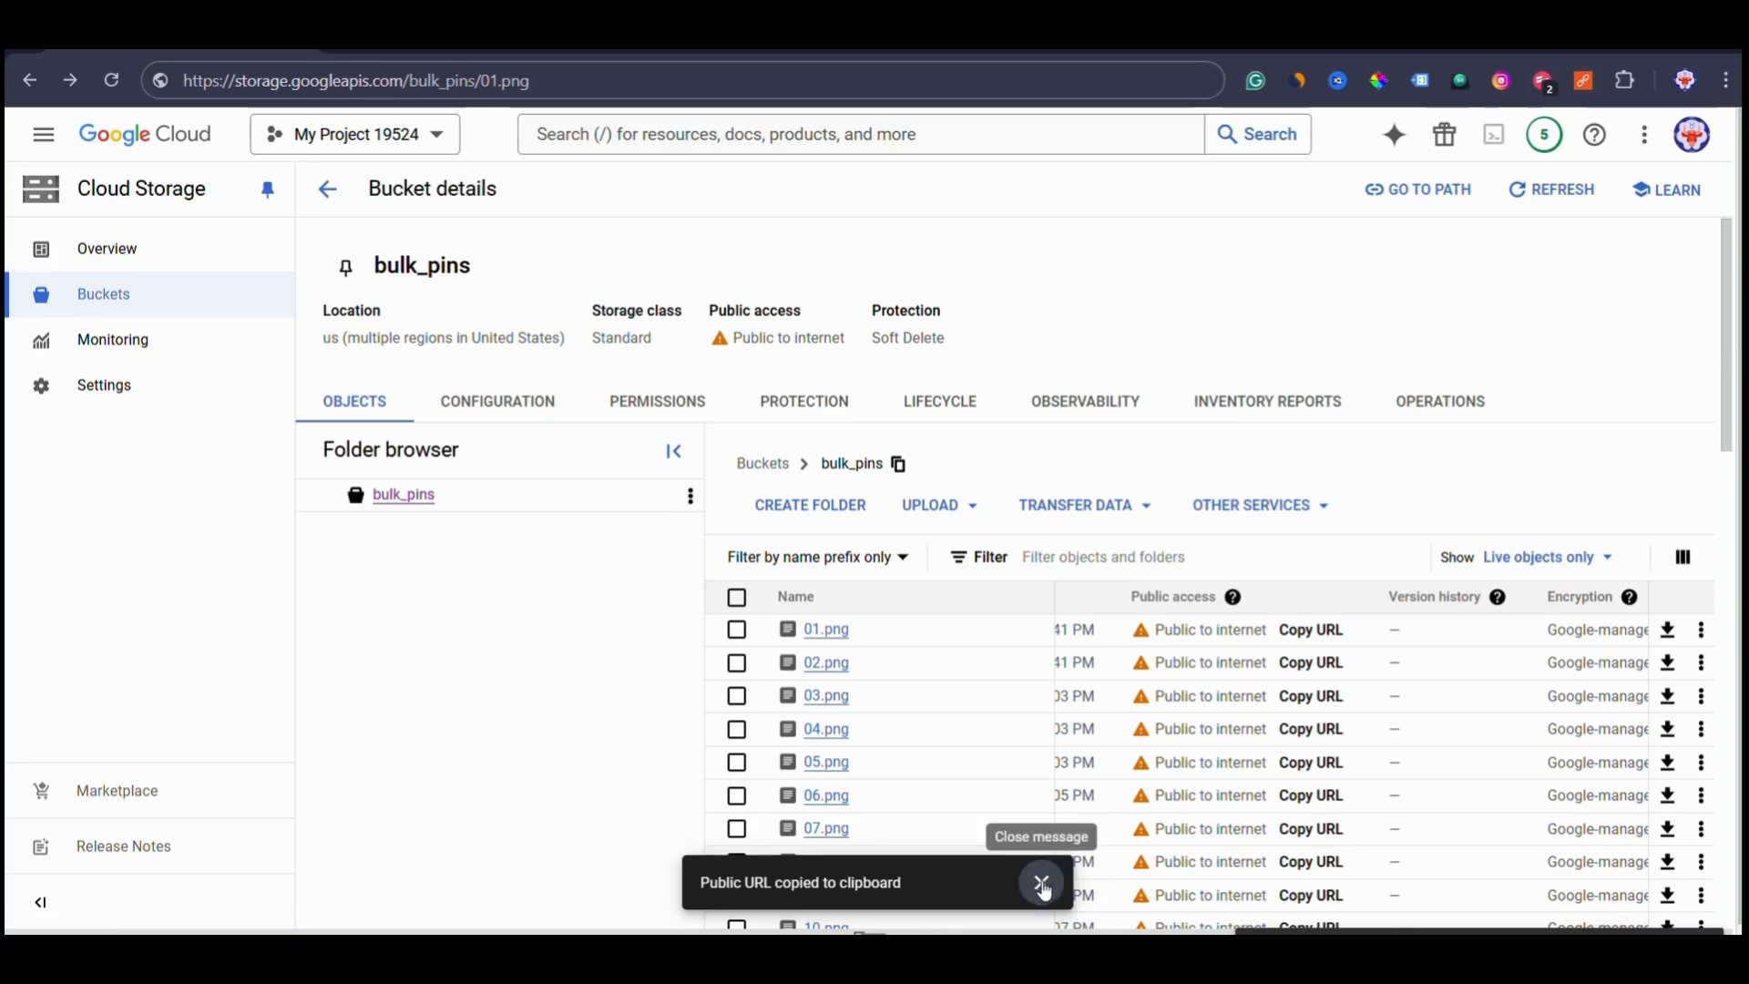
click(1041, 882)
scroll(981, 775, down, 15)
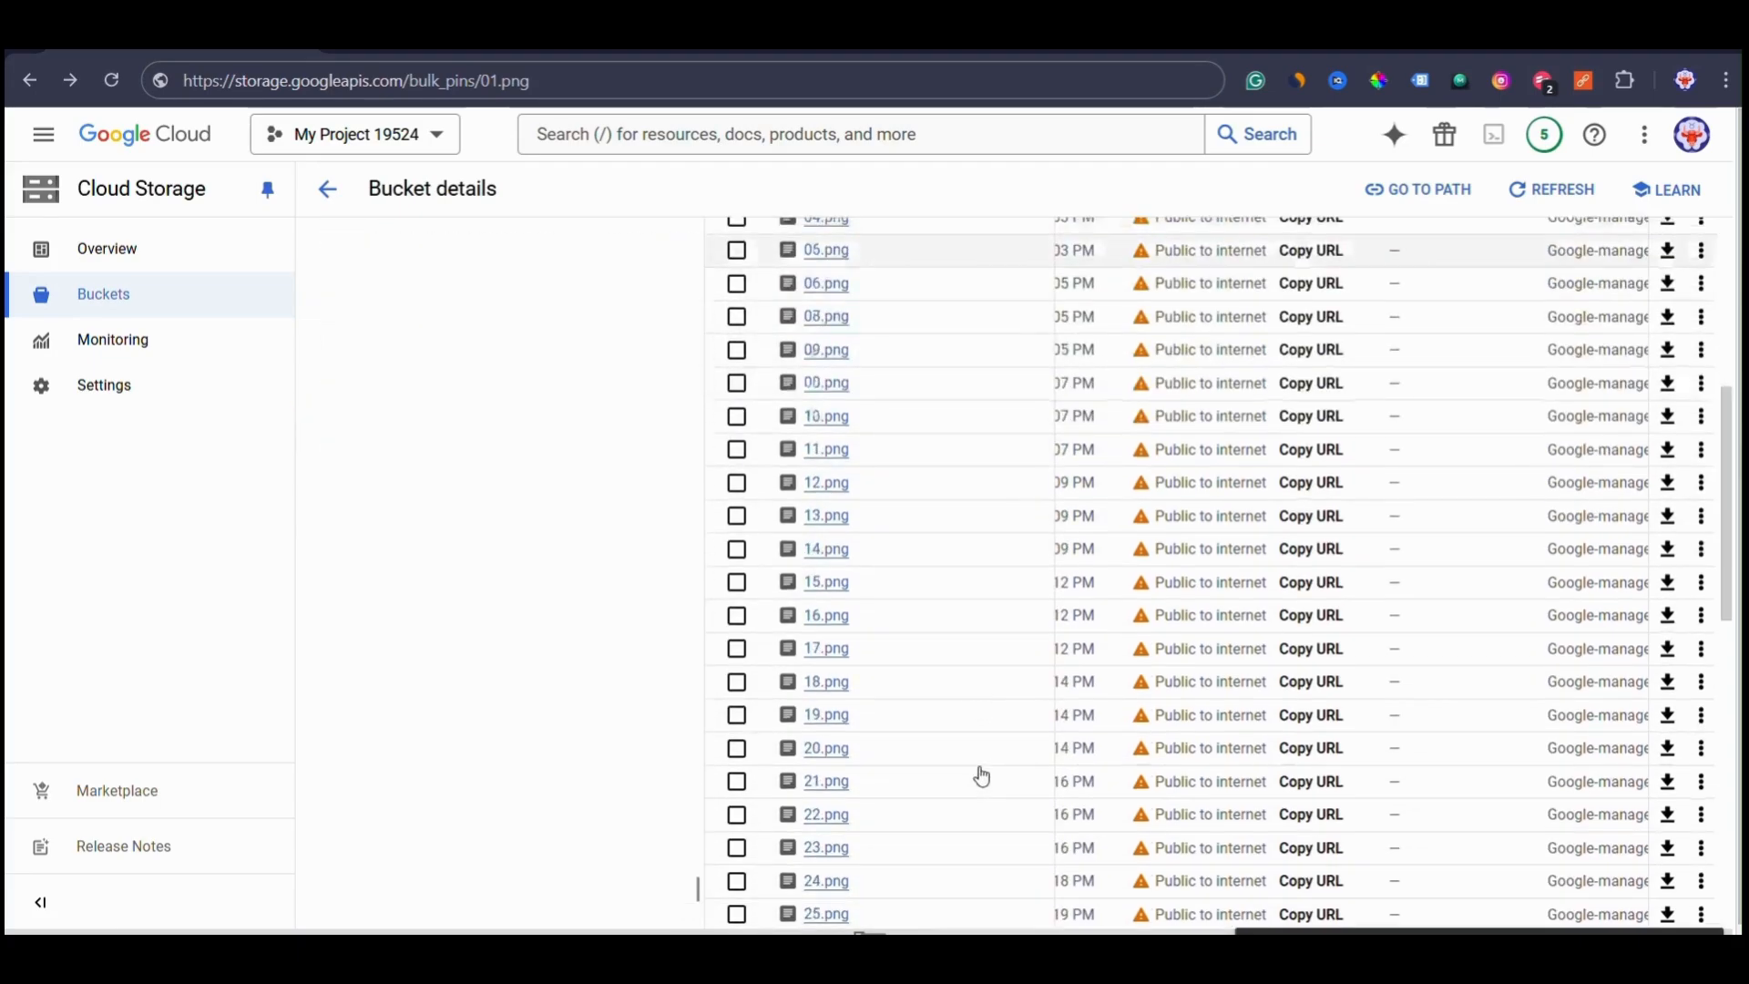
scroll(1024, 720, up, 15)
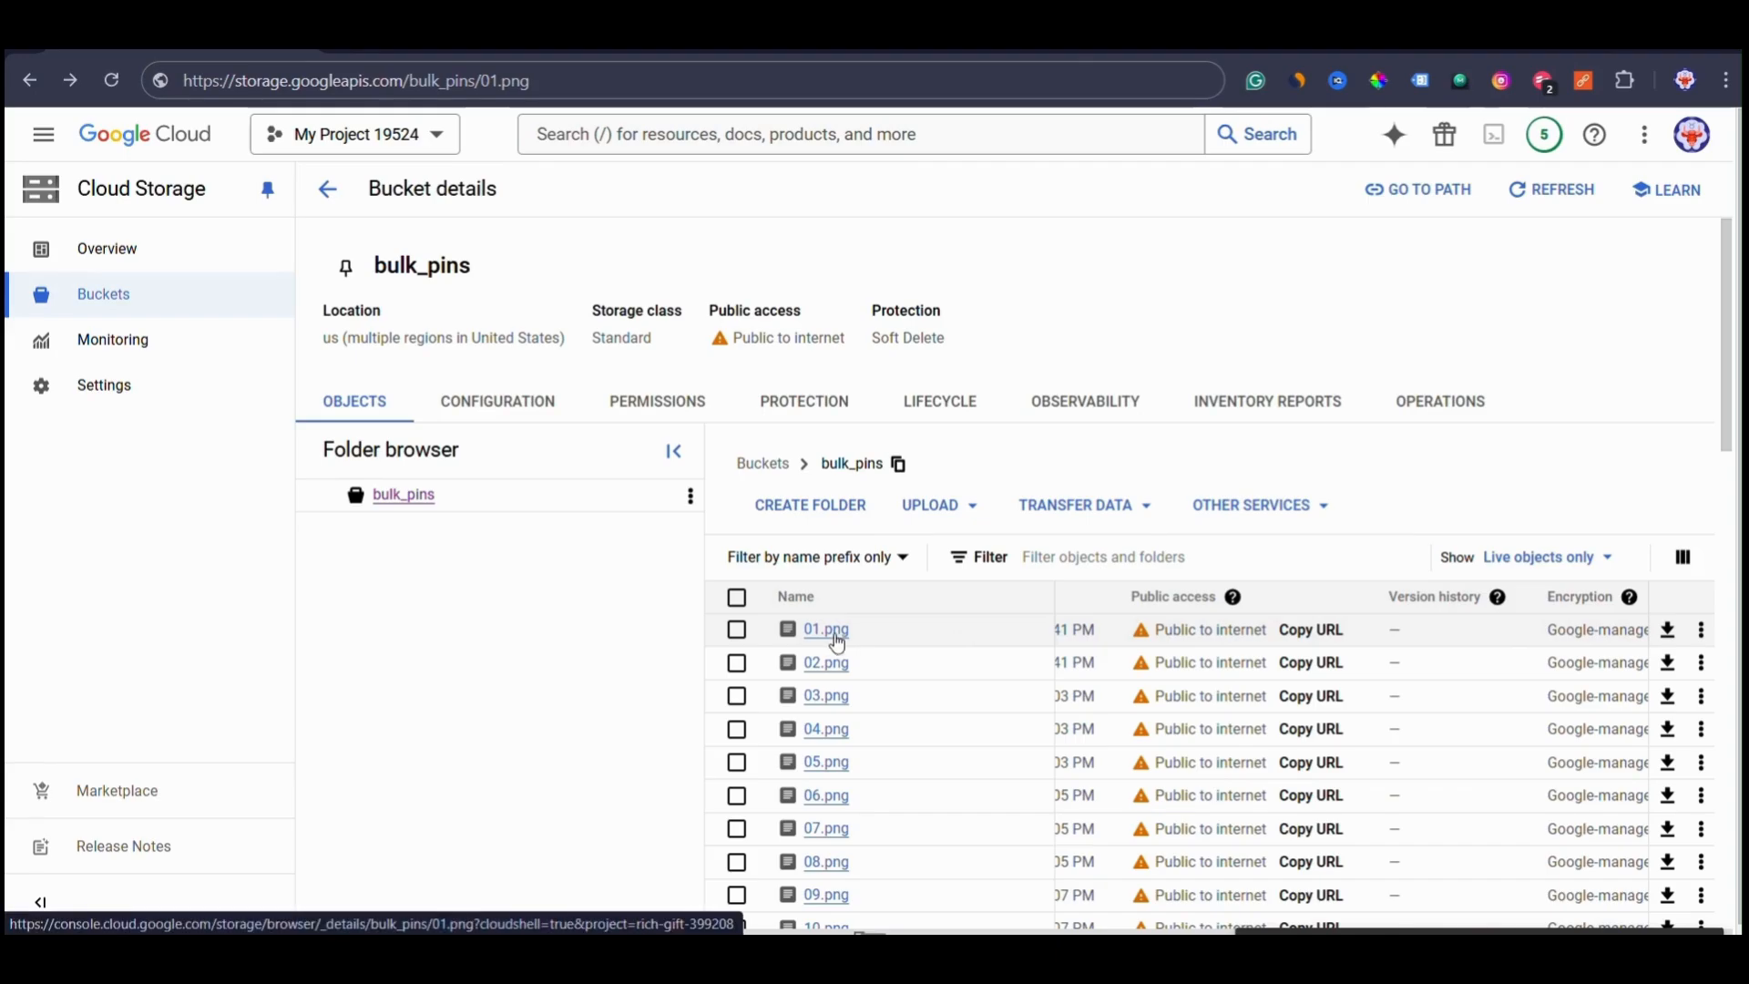
click(836, 639)
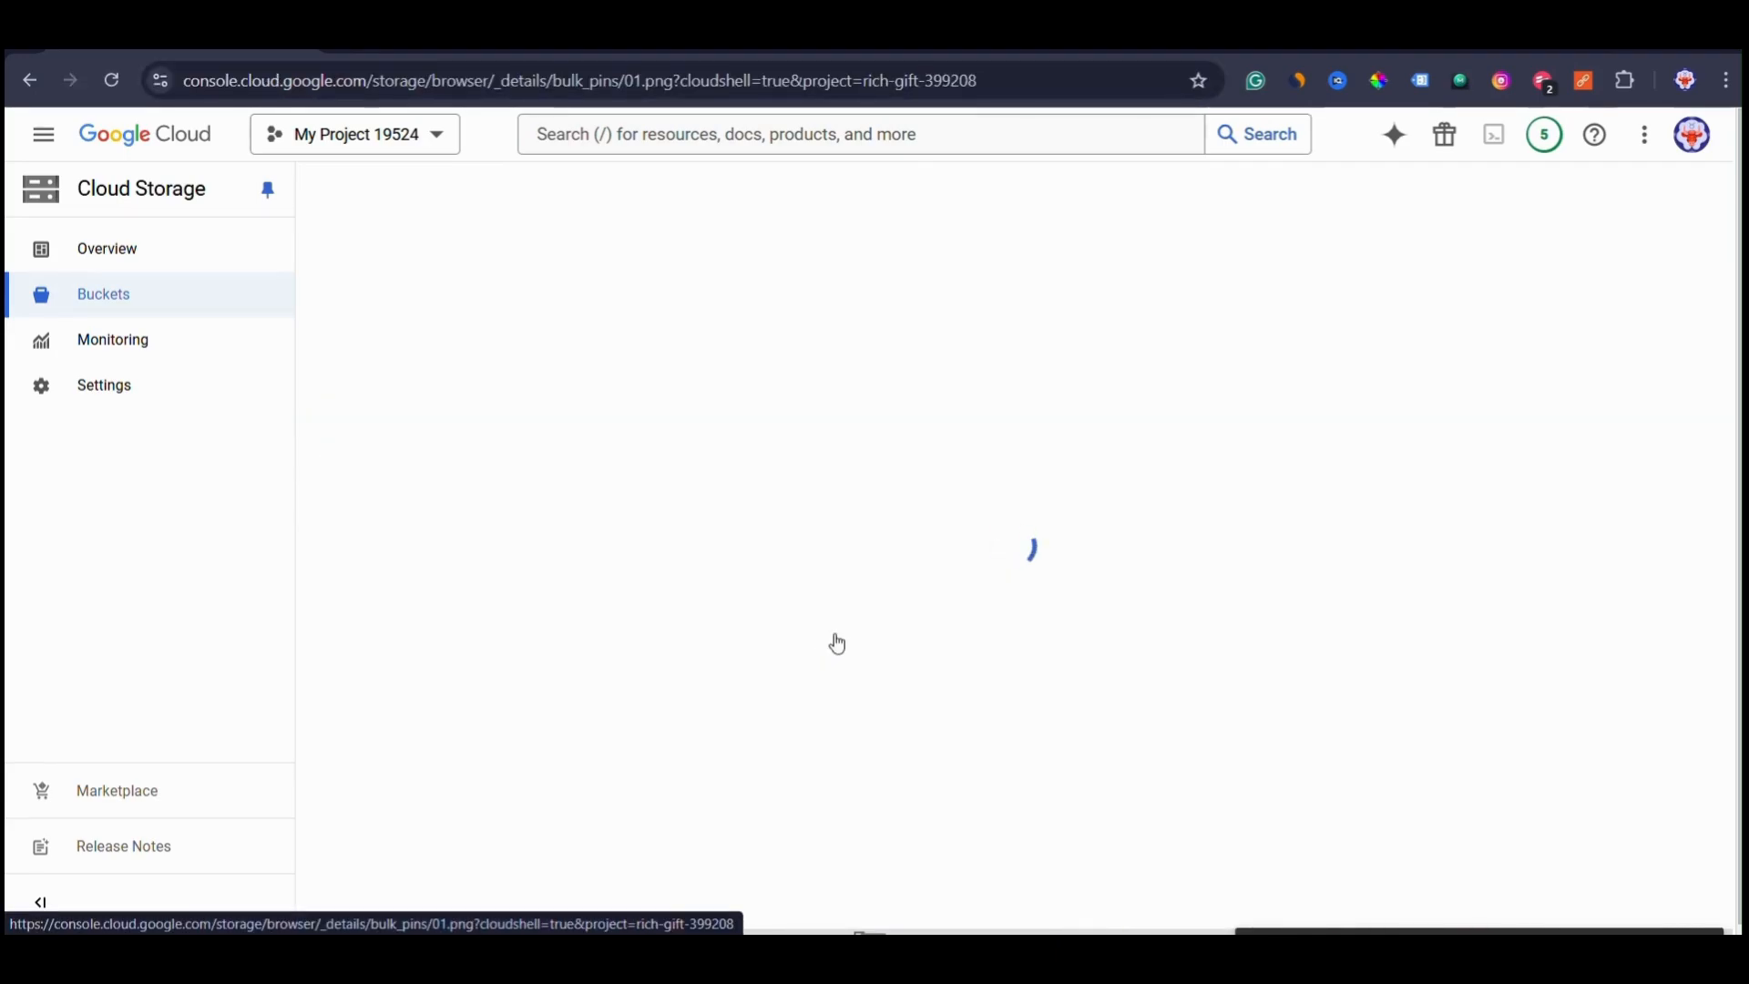
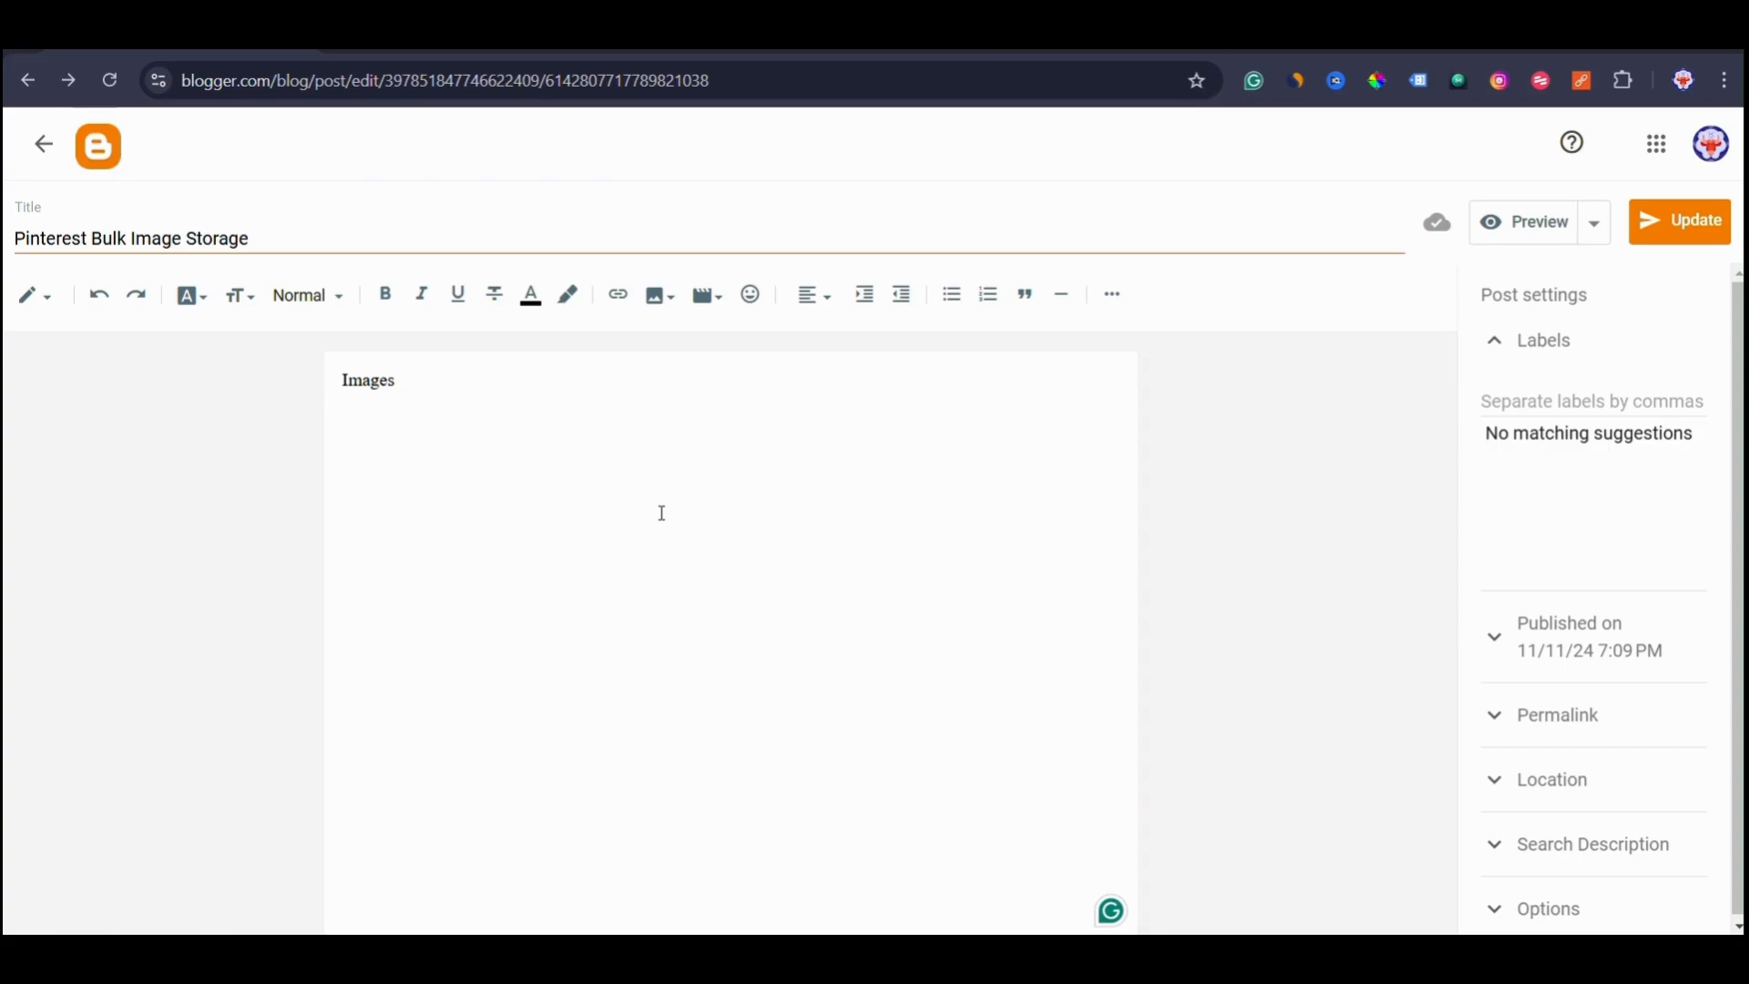
In Blogger, open the blog's layout and save the Popular Posts gadget with Show this widget turned off.
click(43, 144)
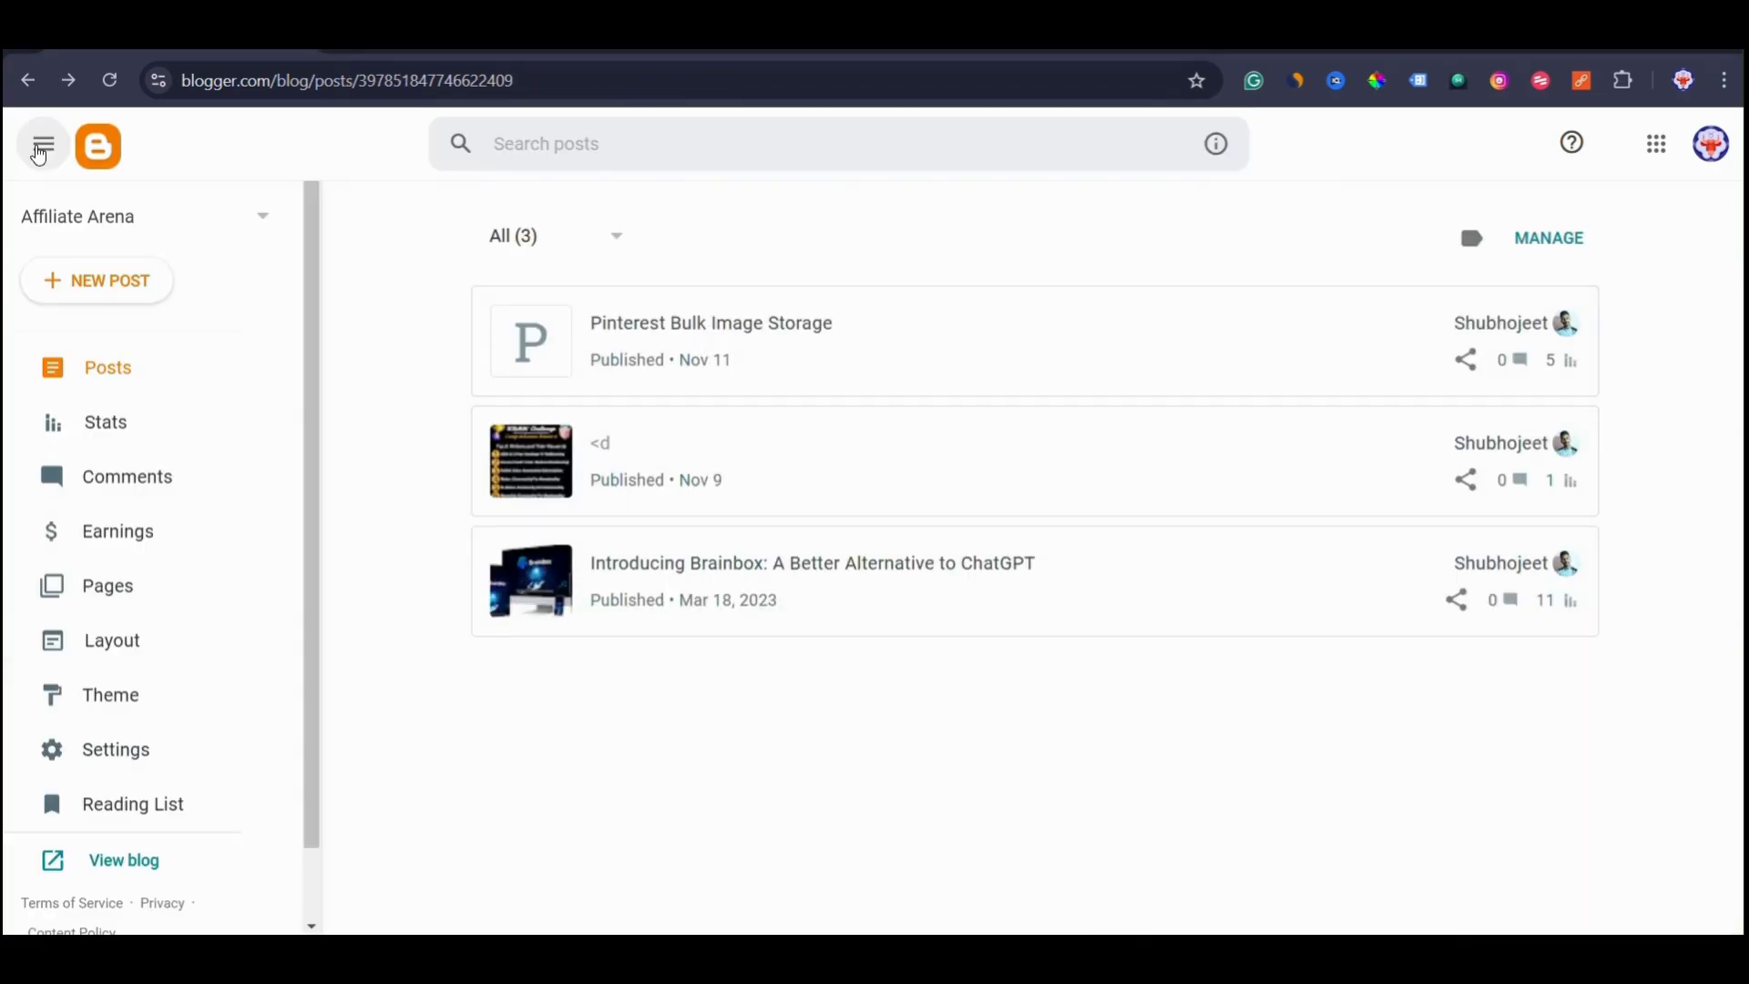
click(160, 644)
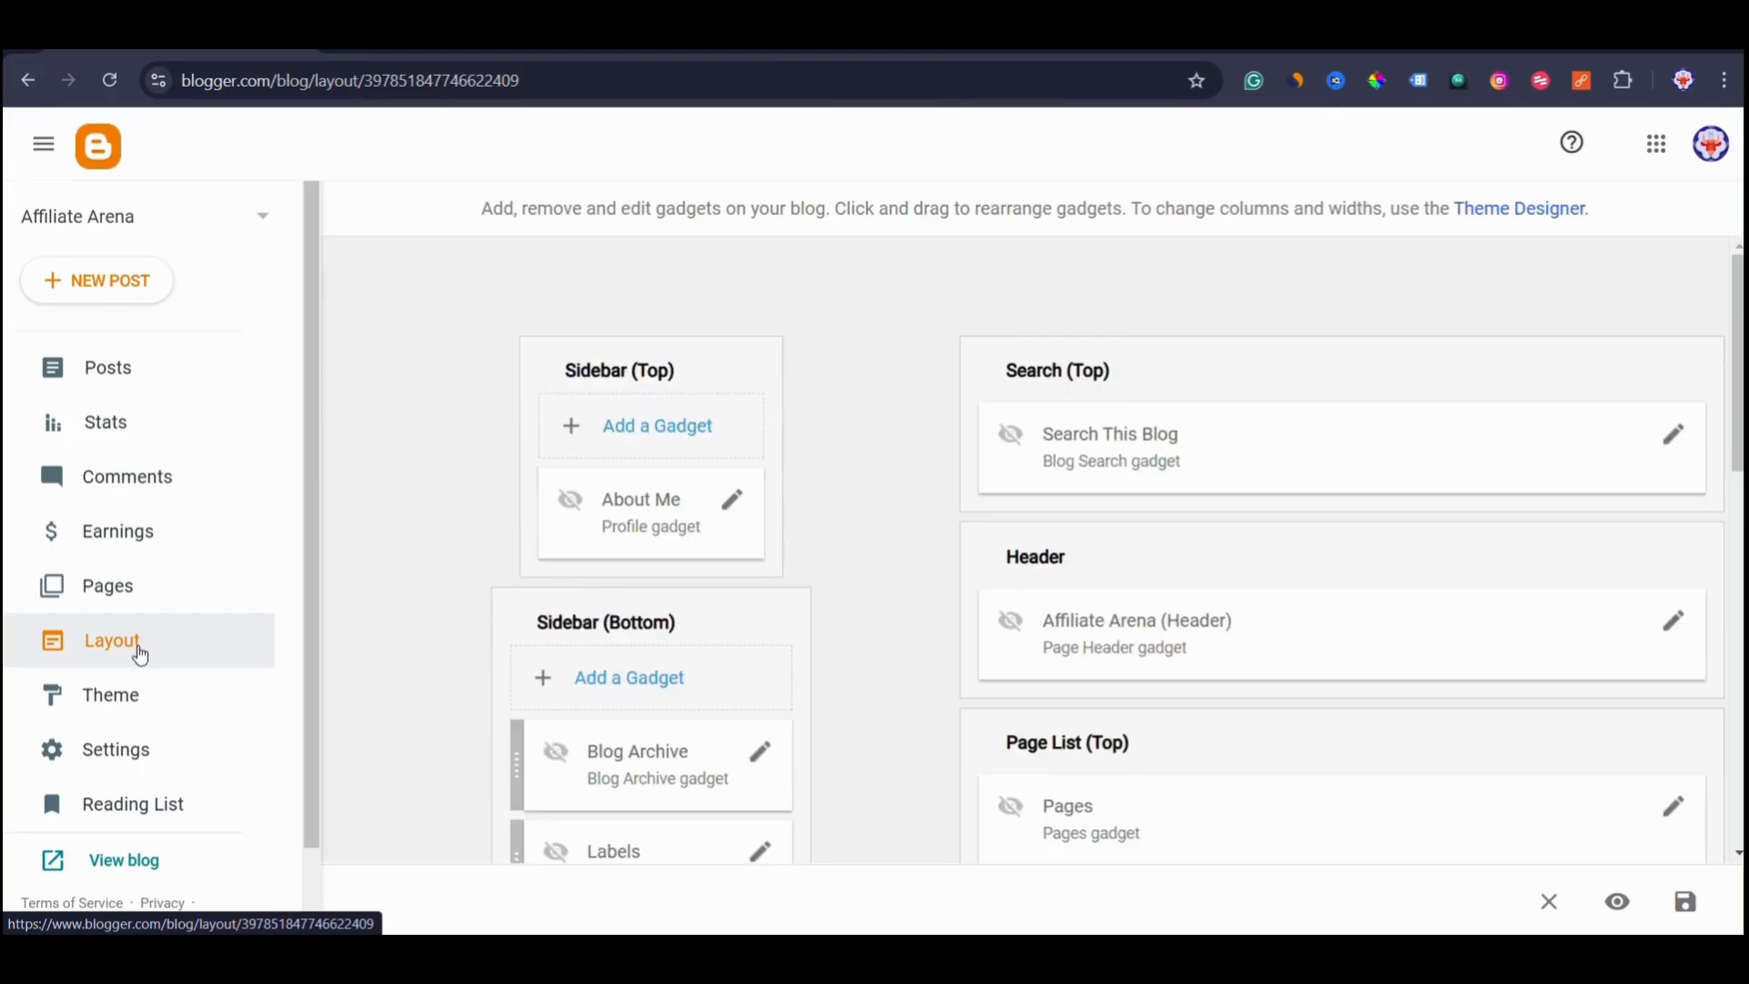
scroll(843, 613, down, 10)
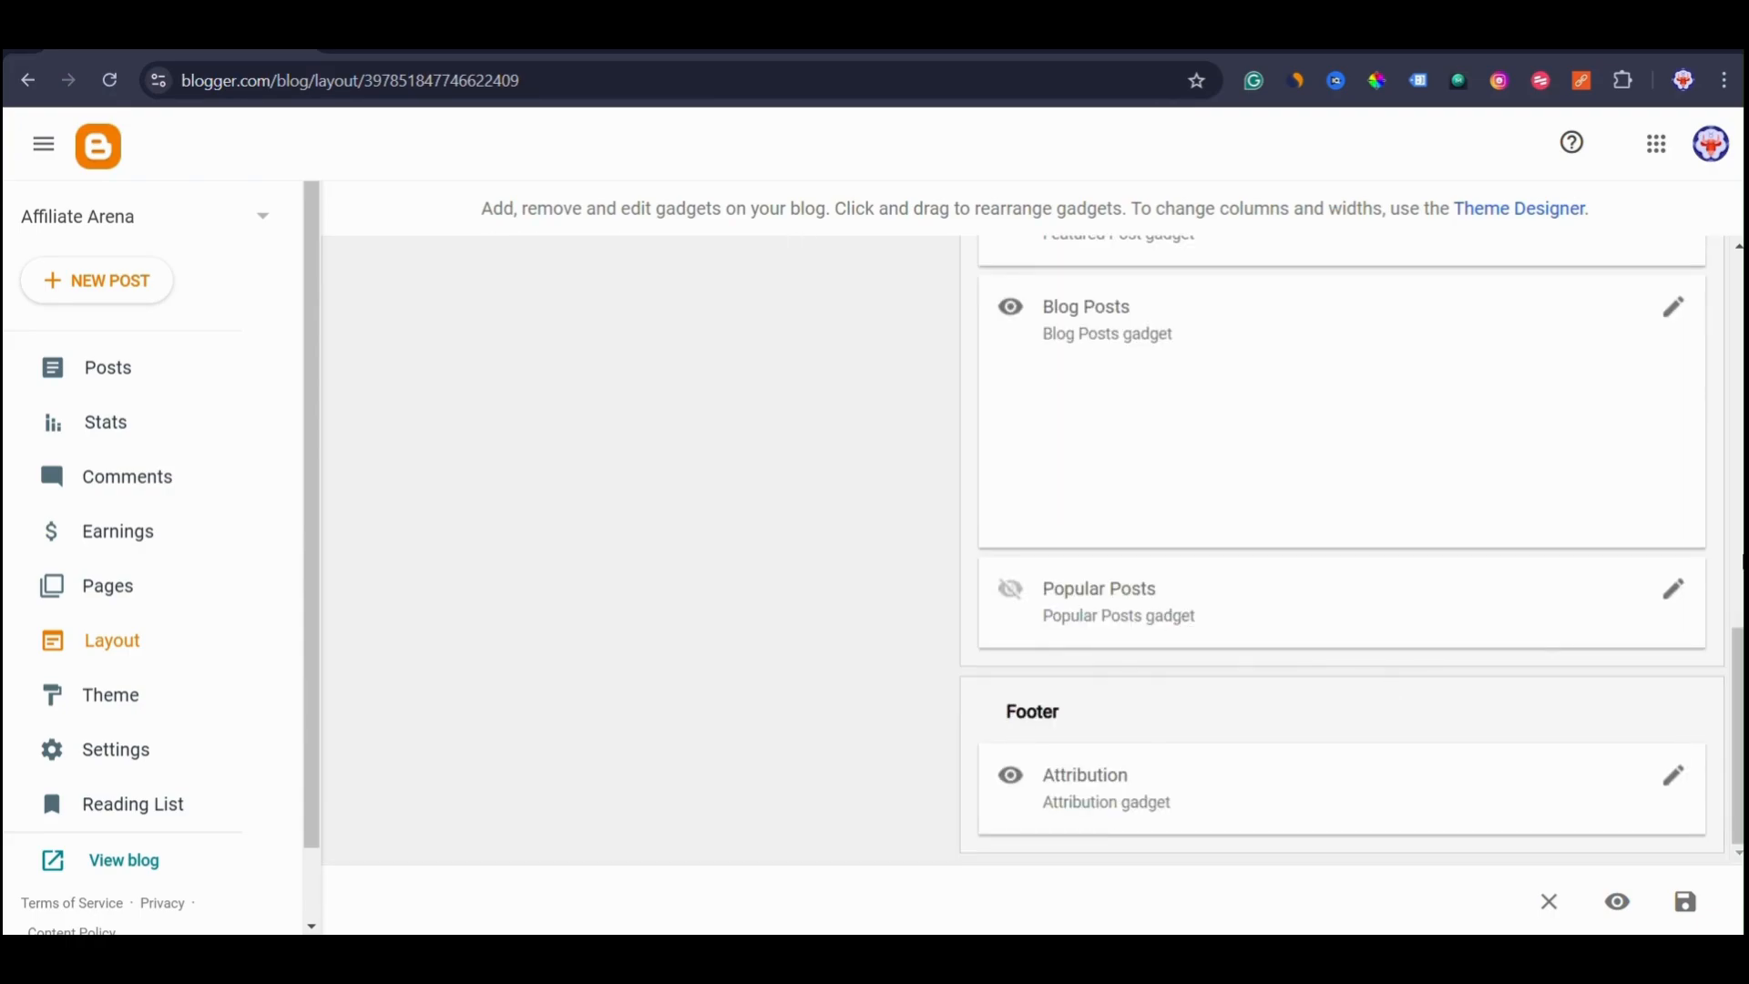
click(1673, 597)
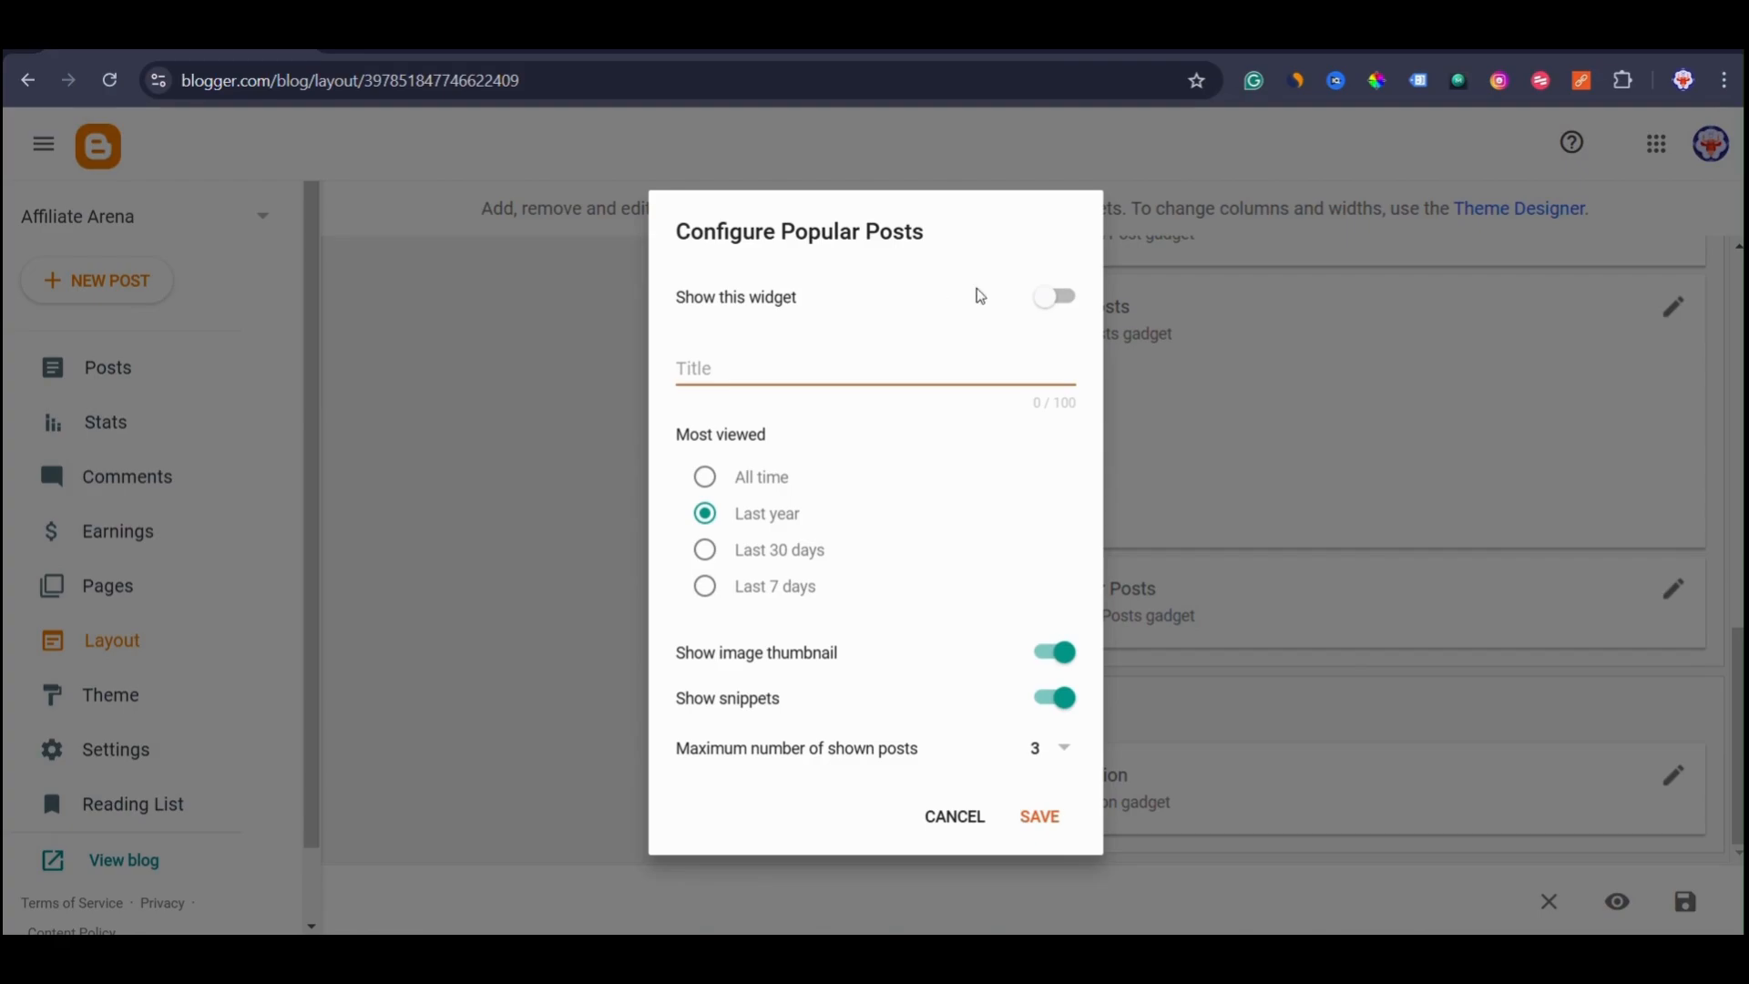
click(1051, 305)
click(1051, 305)
click(1043, 829)
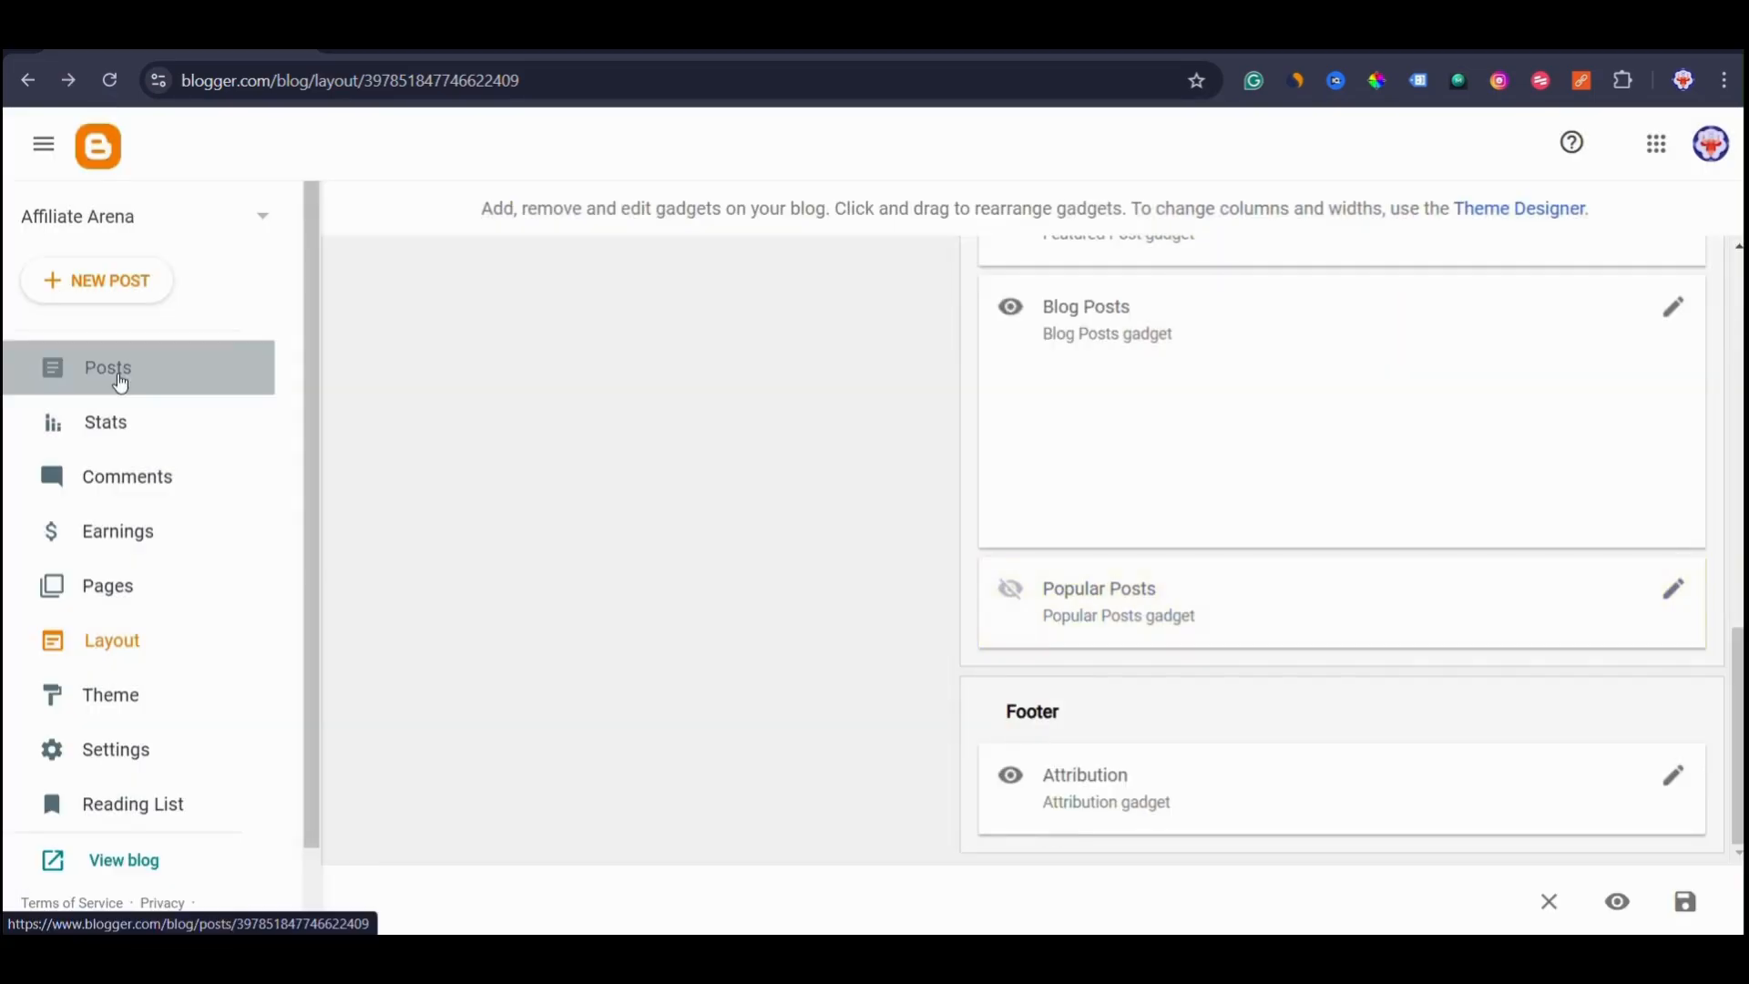
Open the Pinterest Bulk Image Storage post and insert the pin images from the (Bulk 1) Pinterest Bulk Pin folder on the computer.
click(114, 373)
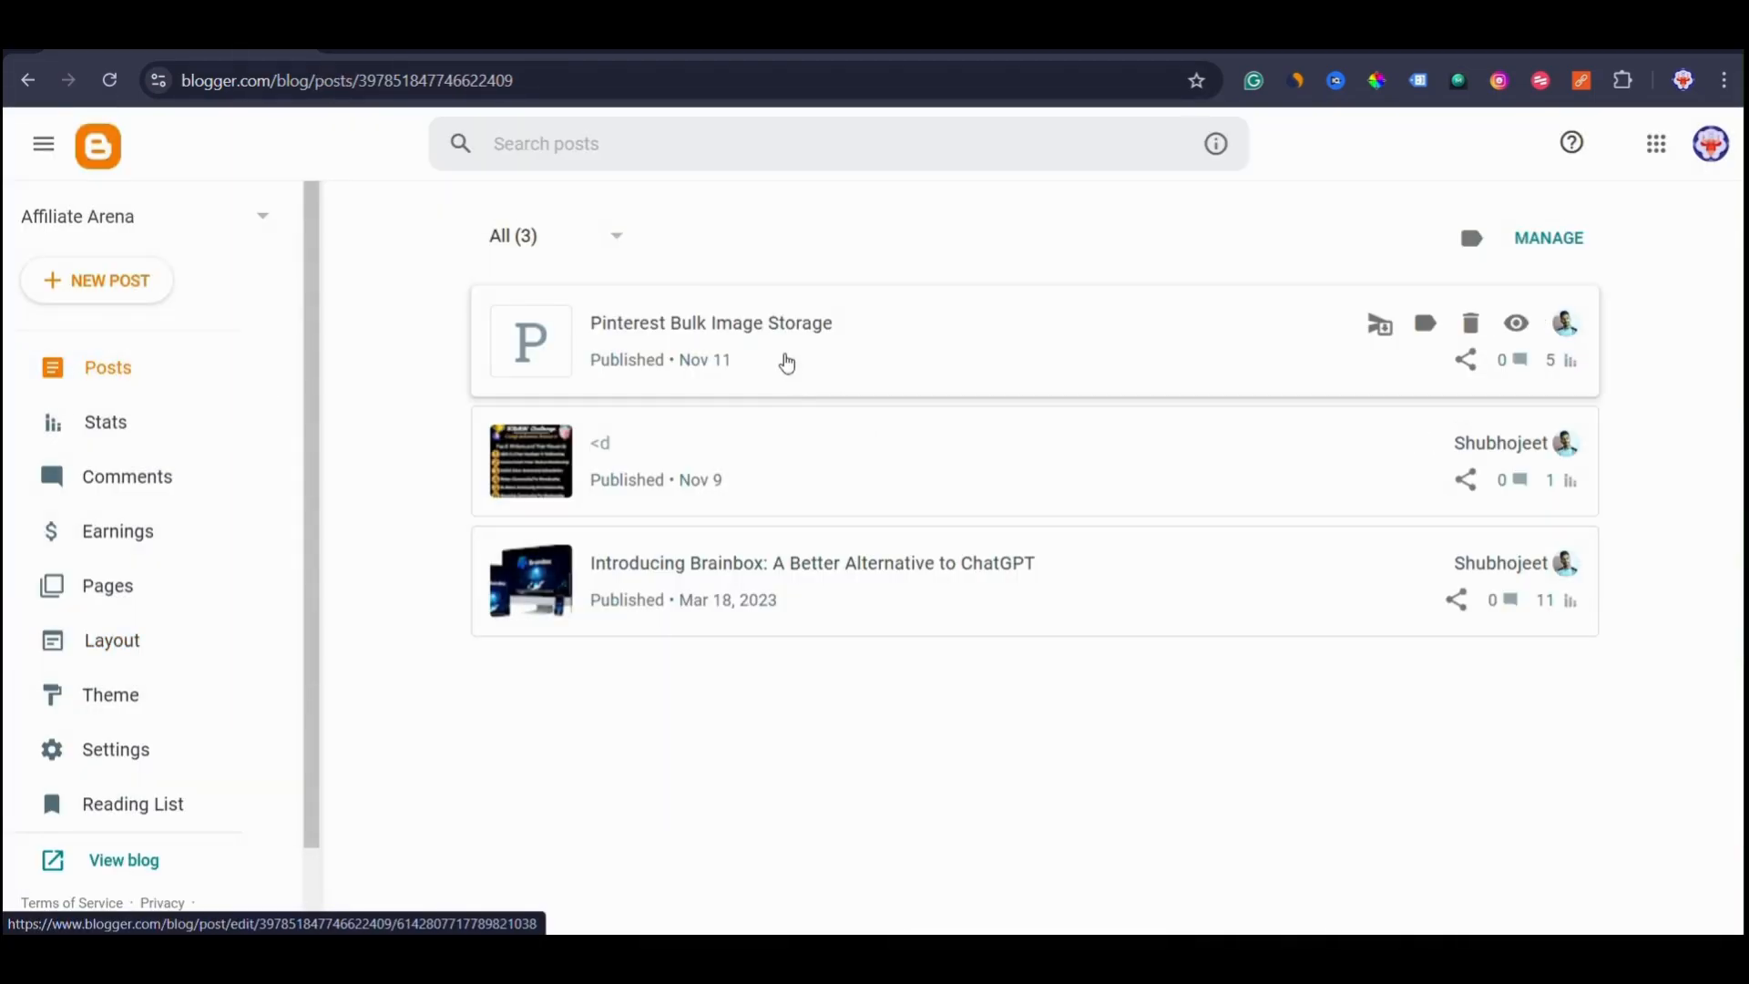
click(788, 362)
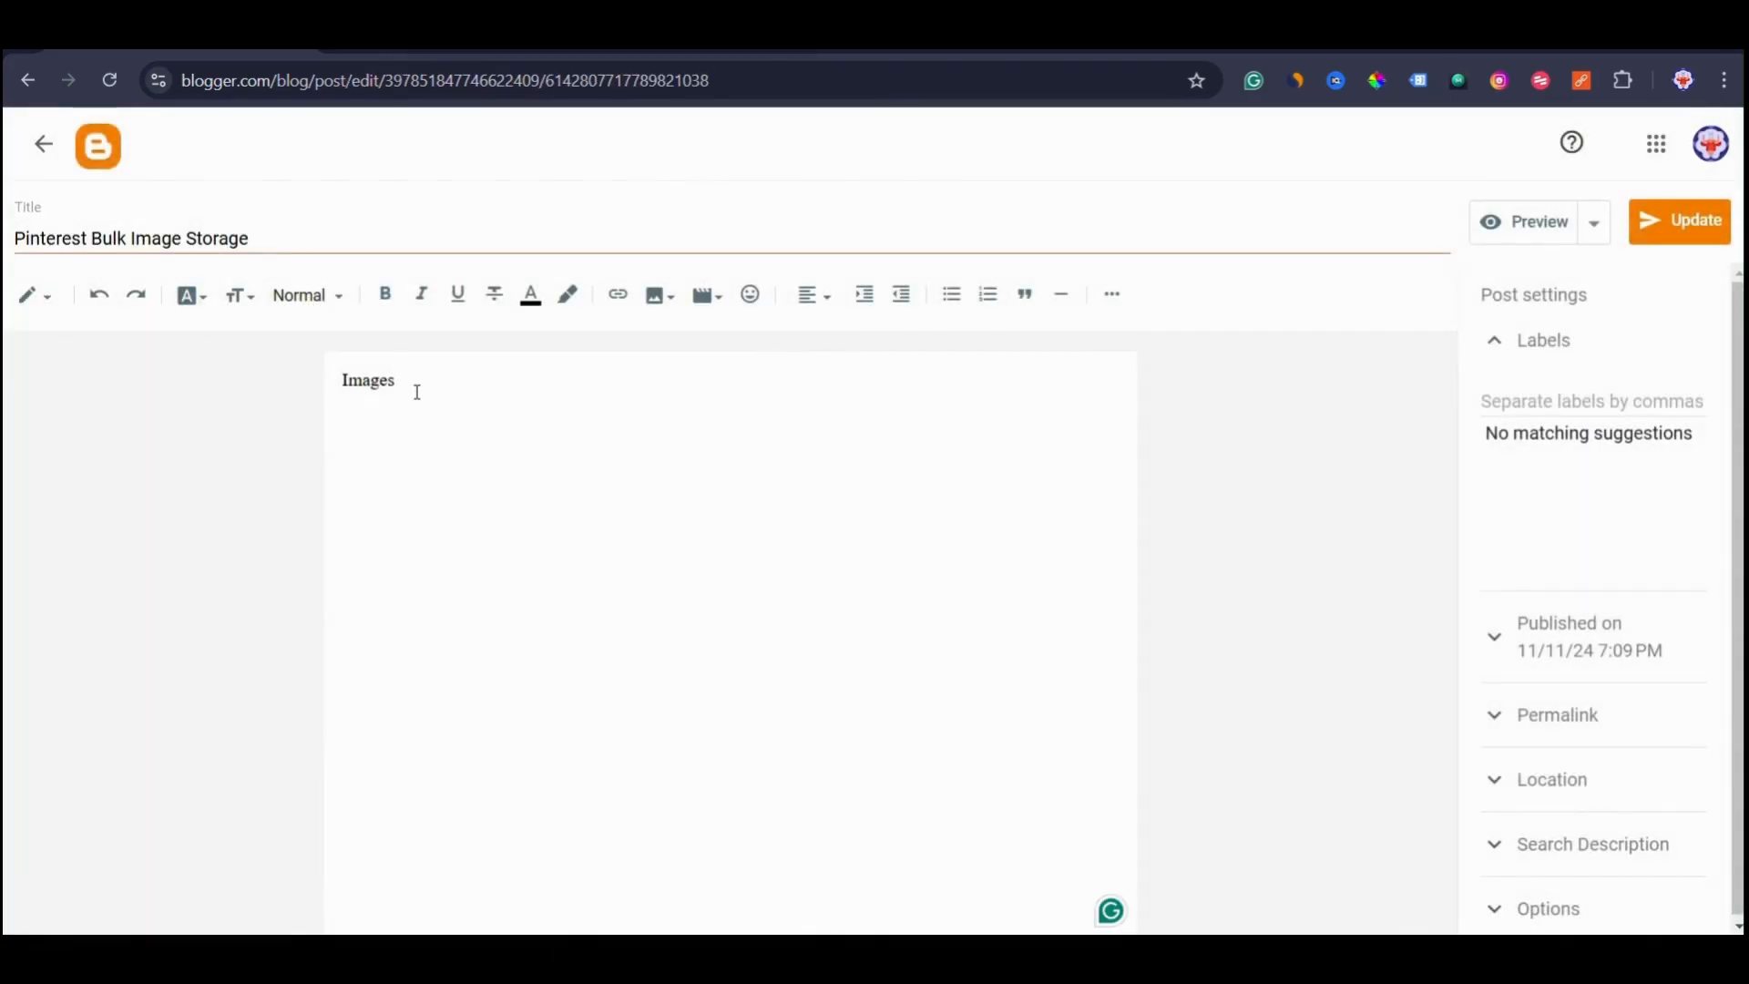
click(656, 296)
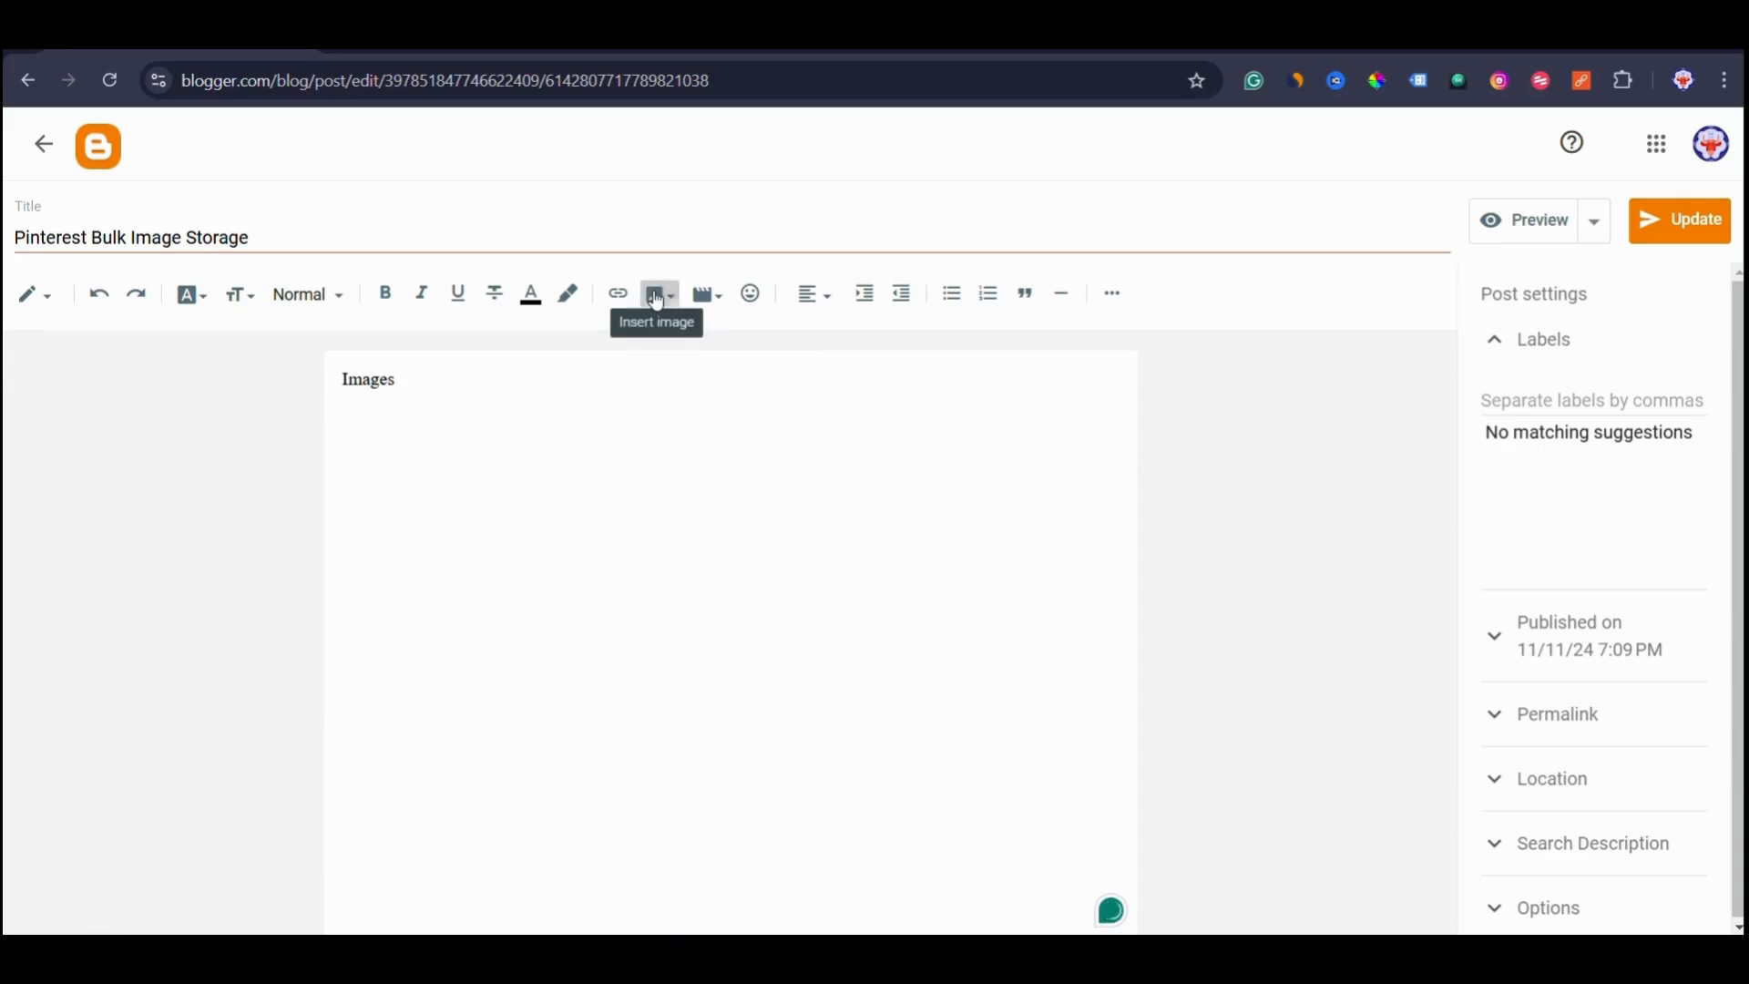
click(797, 364)
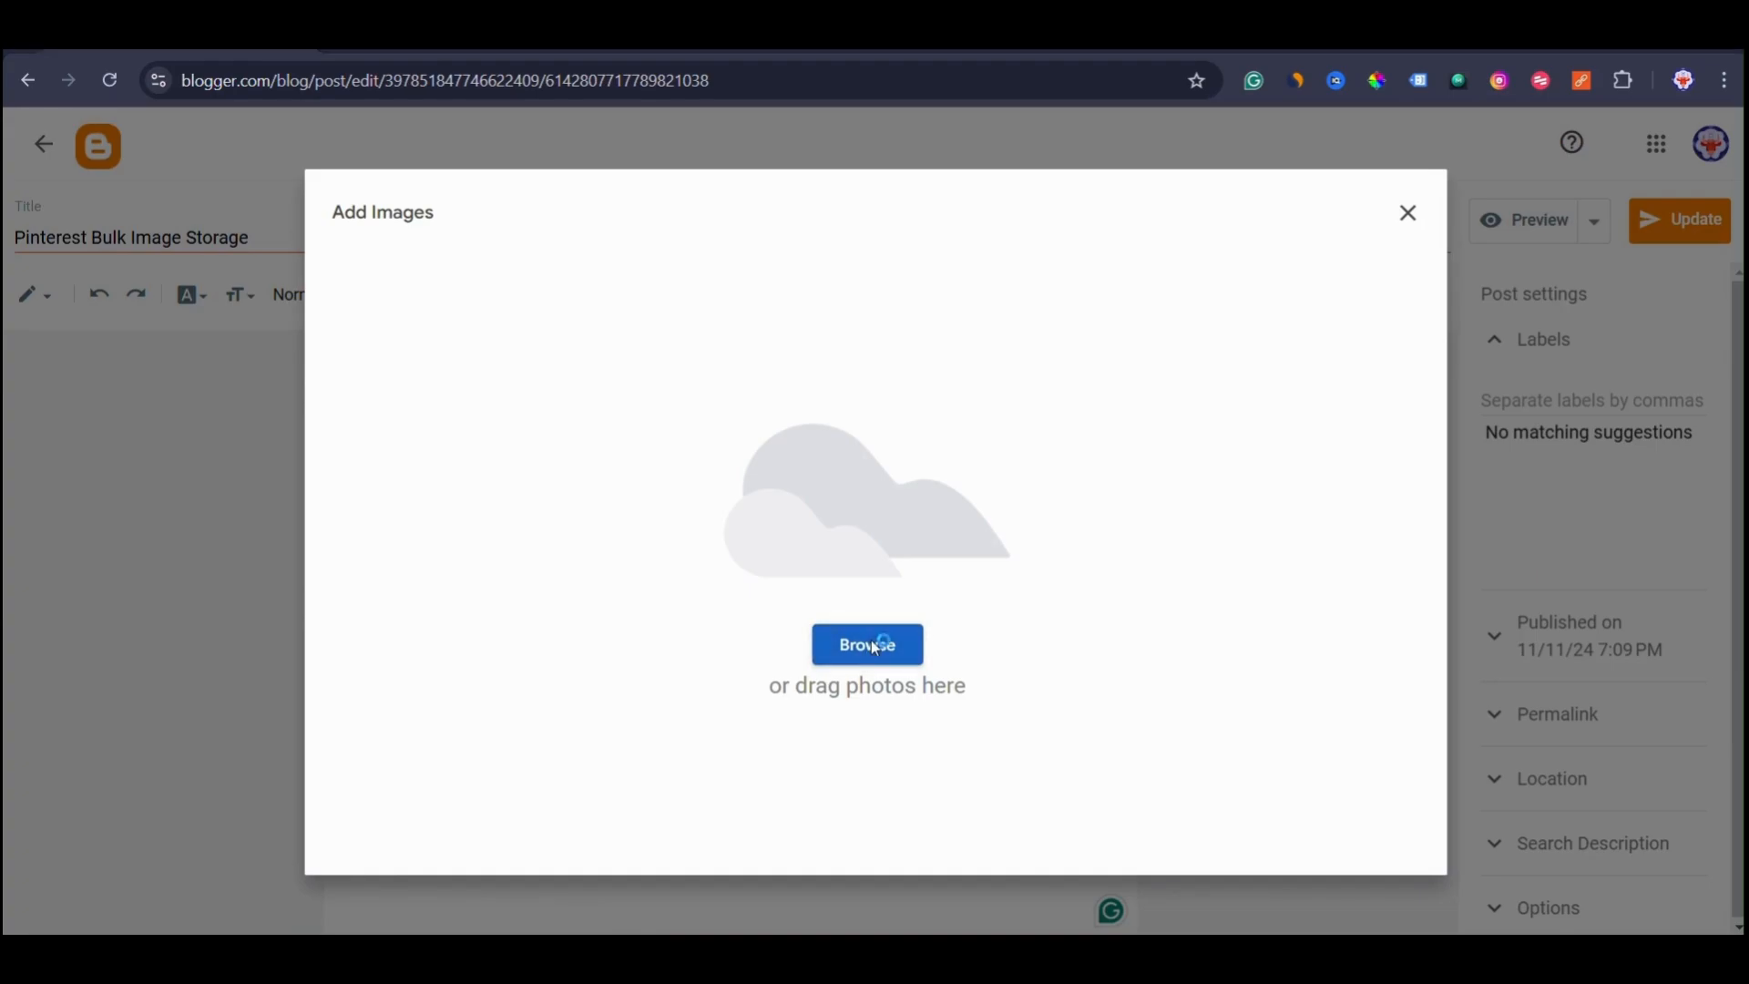
click(870, 643)
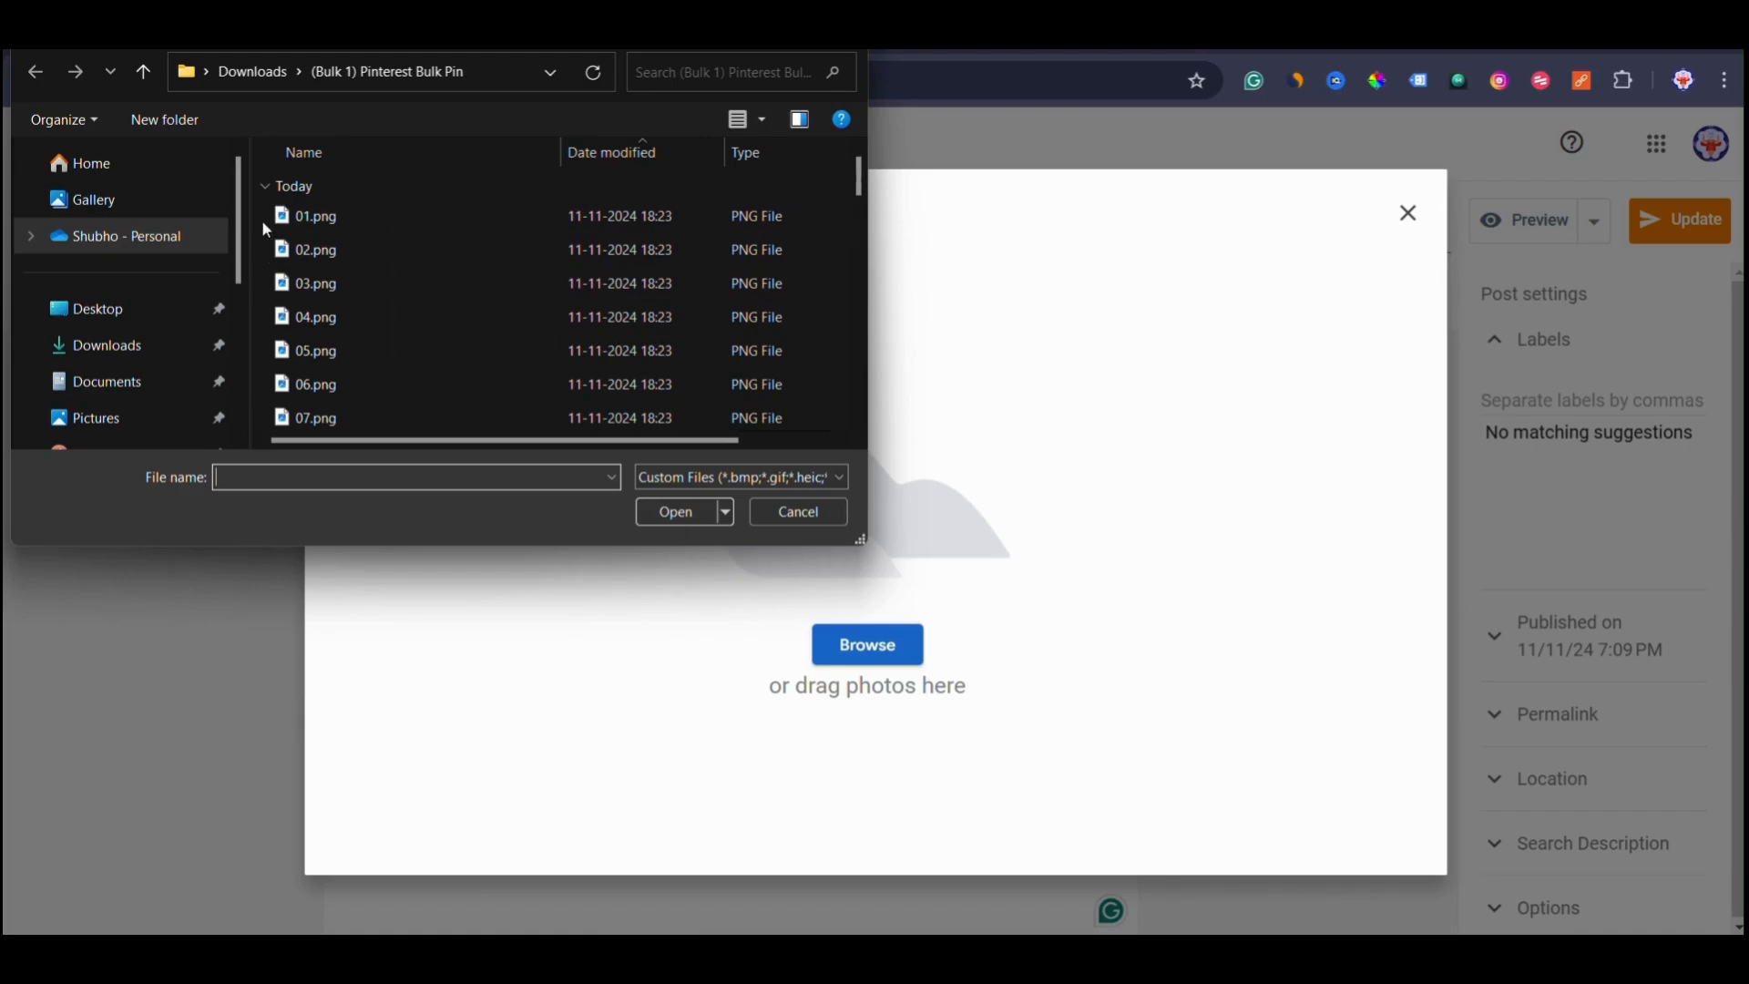
drag(260, 221, 383, 178)
click(664, 516)
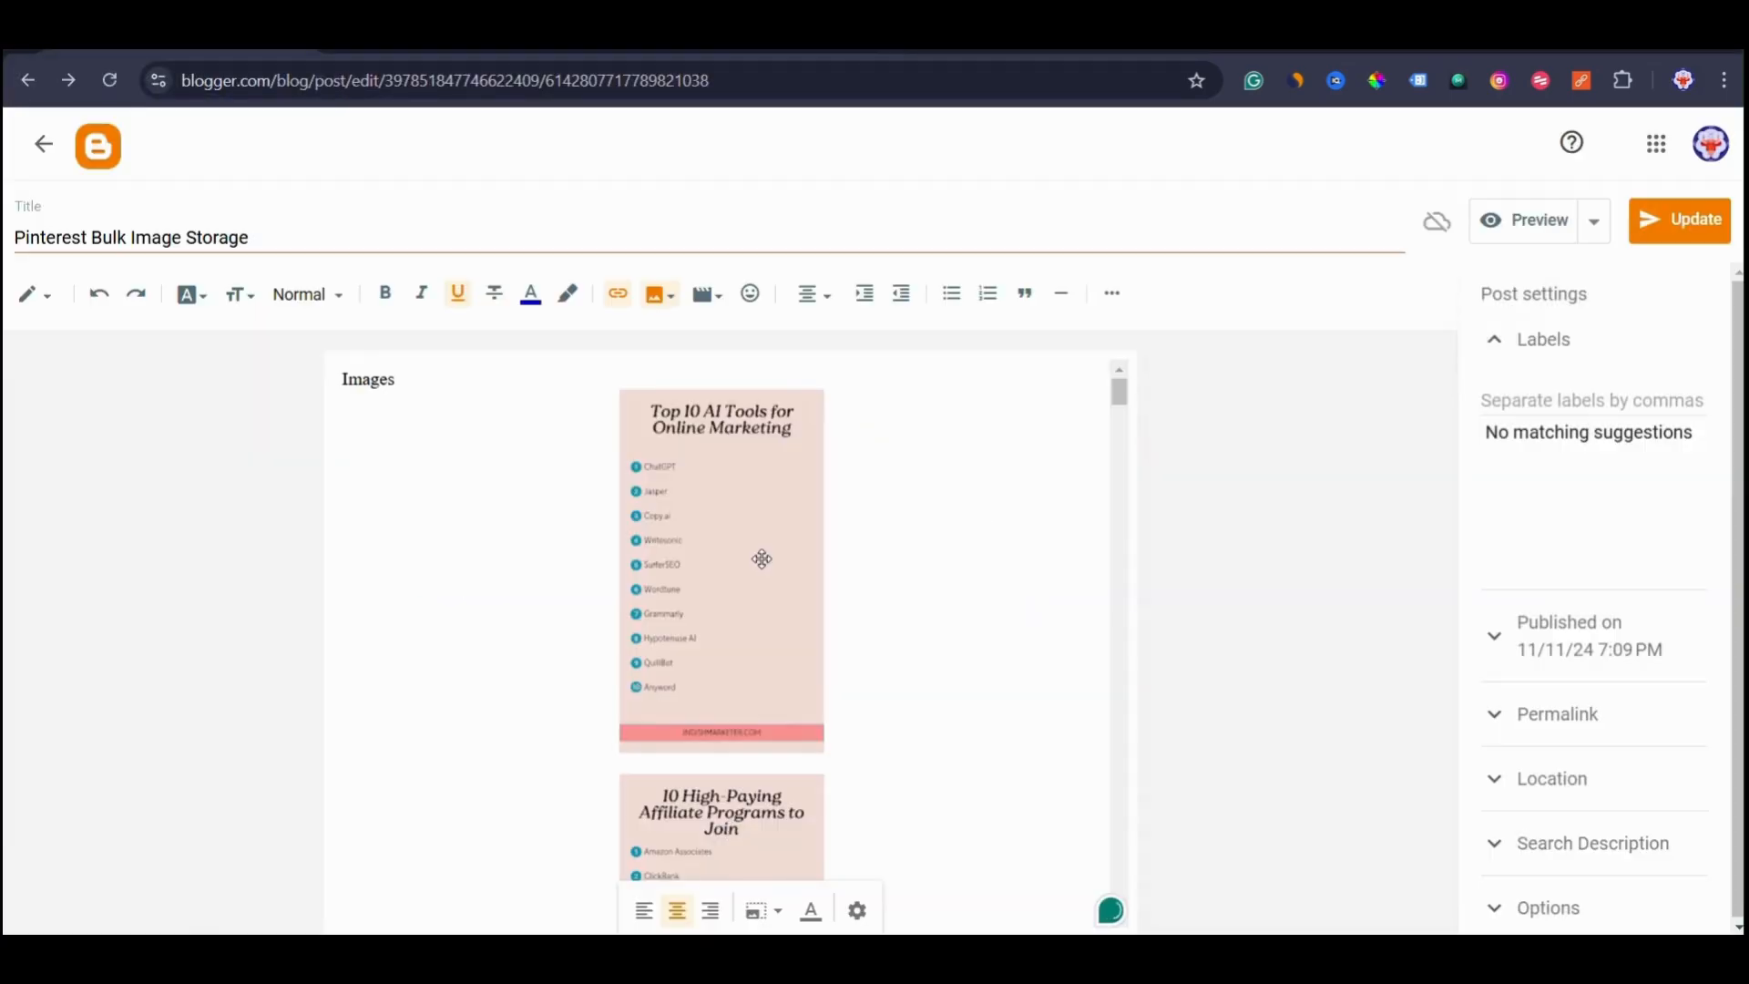
Review the pin images down to "10 Must-Have Tools for Bloggers" and update the Pinterest Bulk Image Storage post.
scroll(789, 586, down, 8)
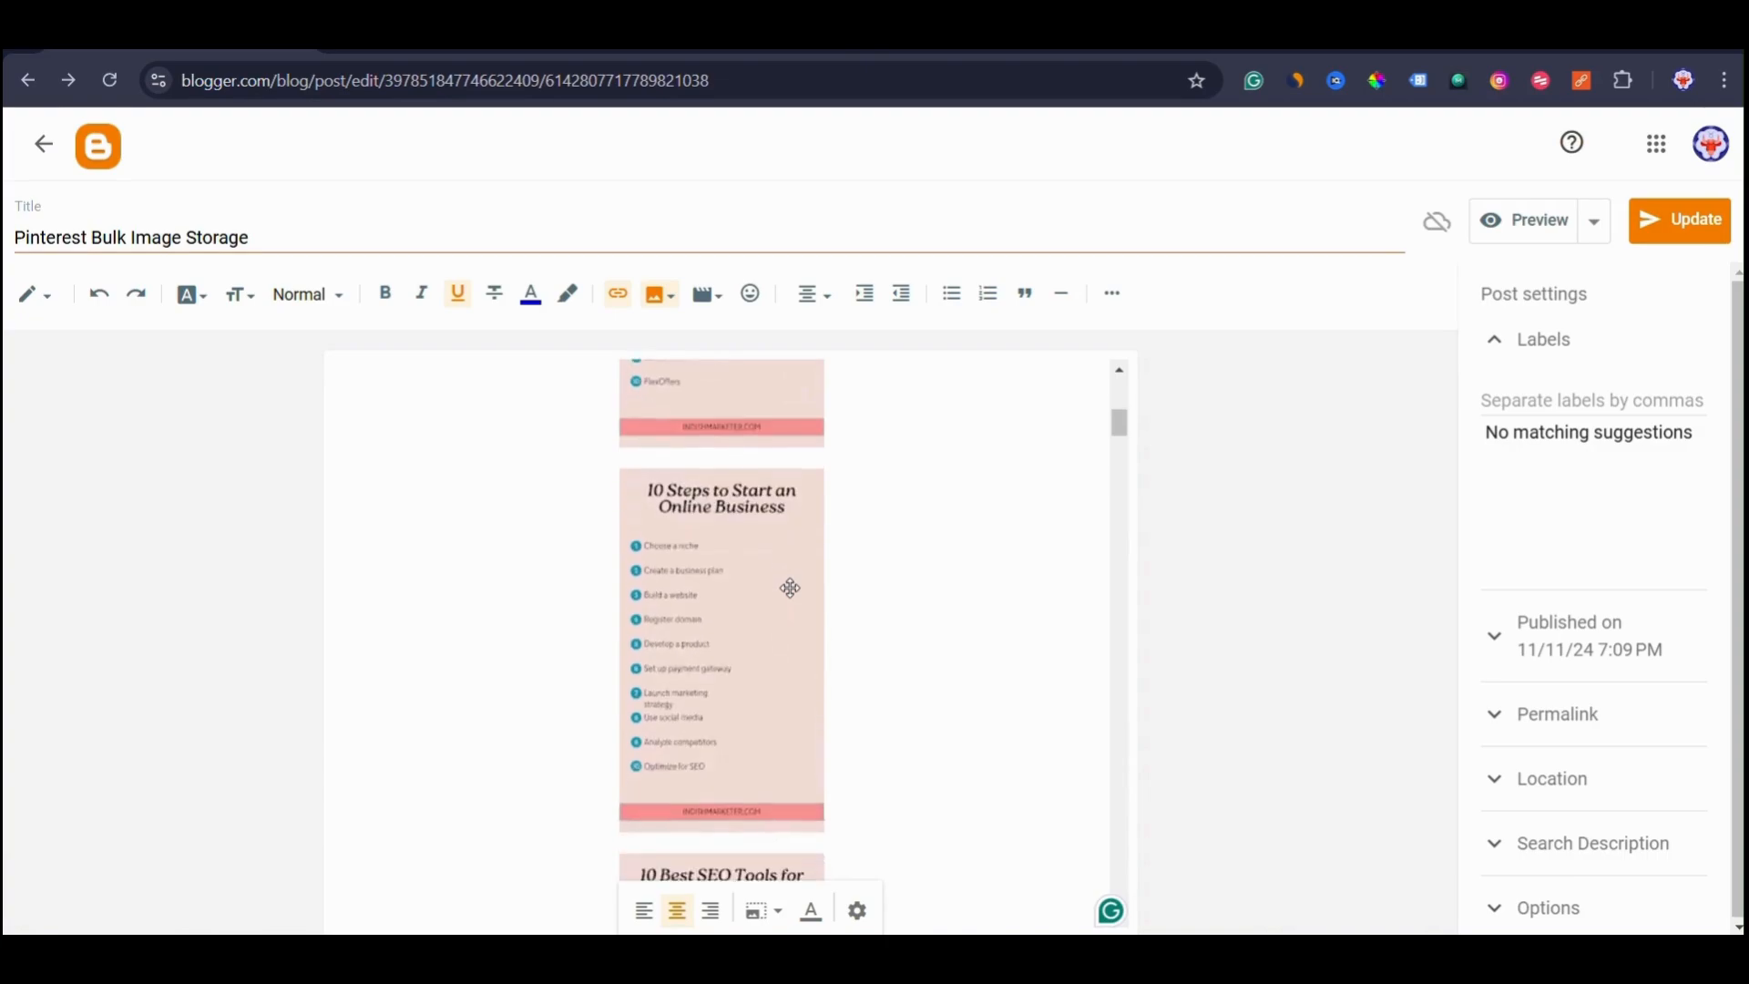
scroll(789, 588, down, 10)
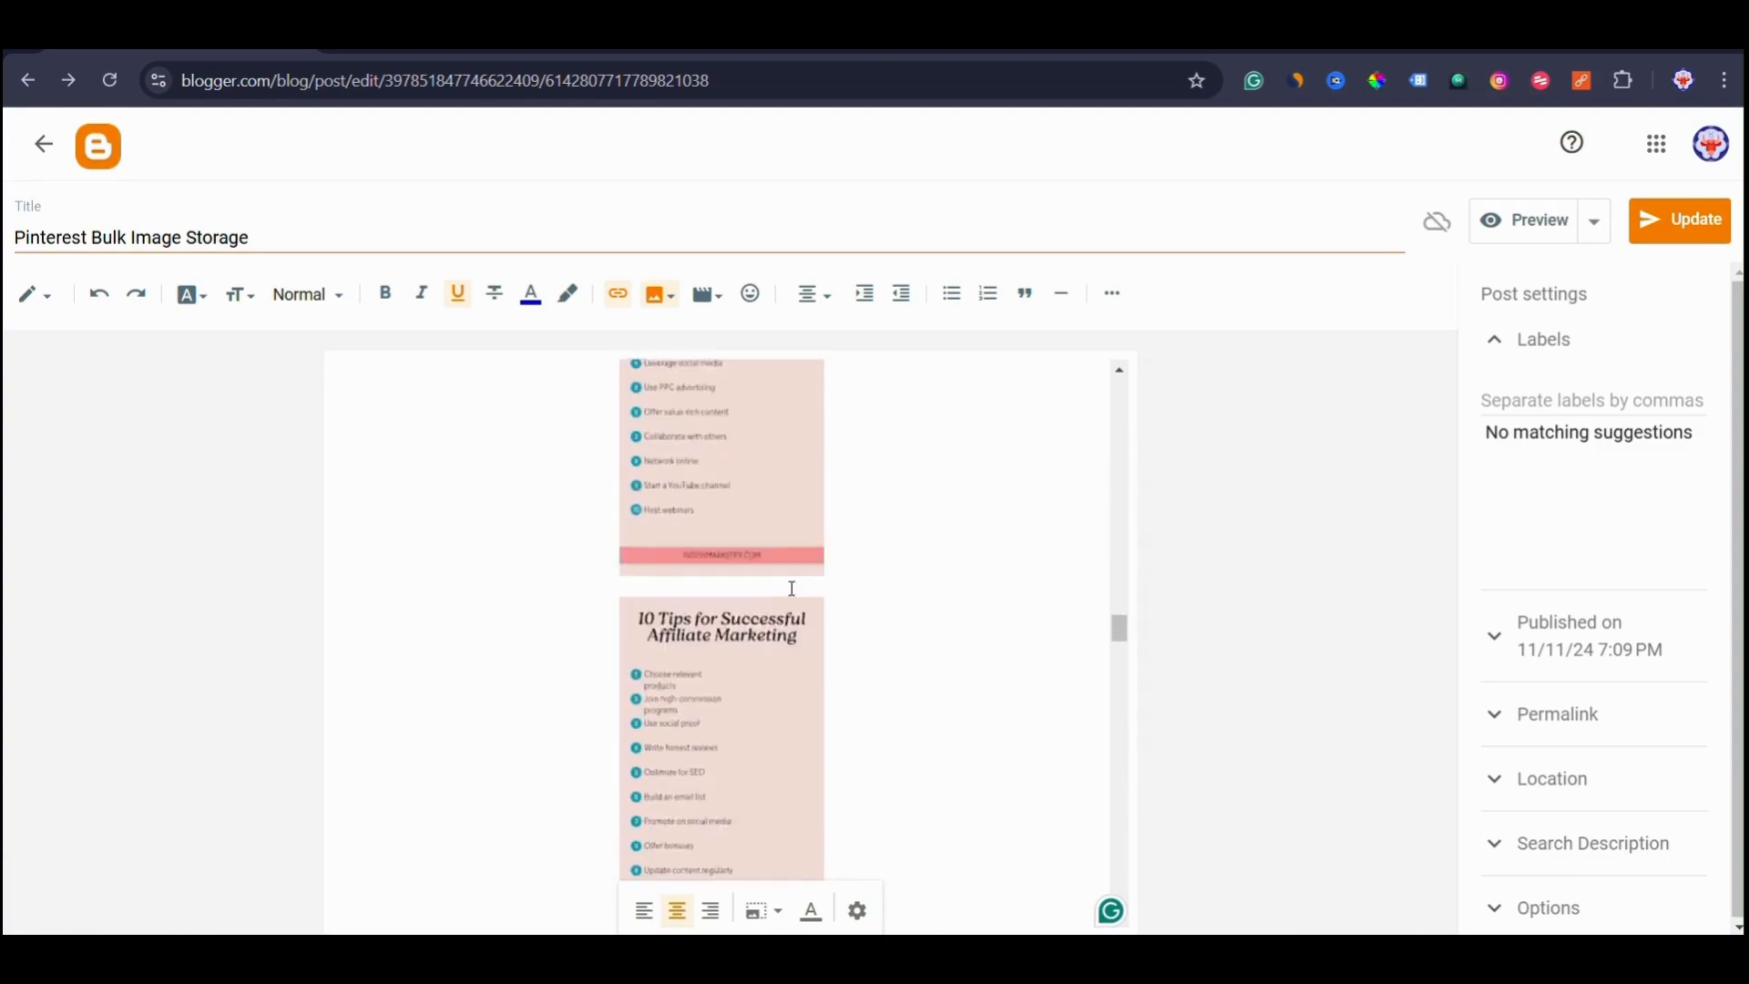
scroll(789, 585, down, 10)
click(720, 865)
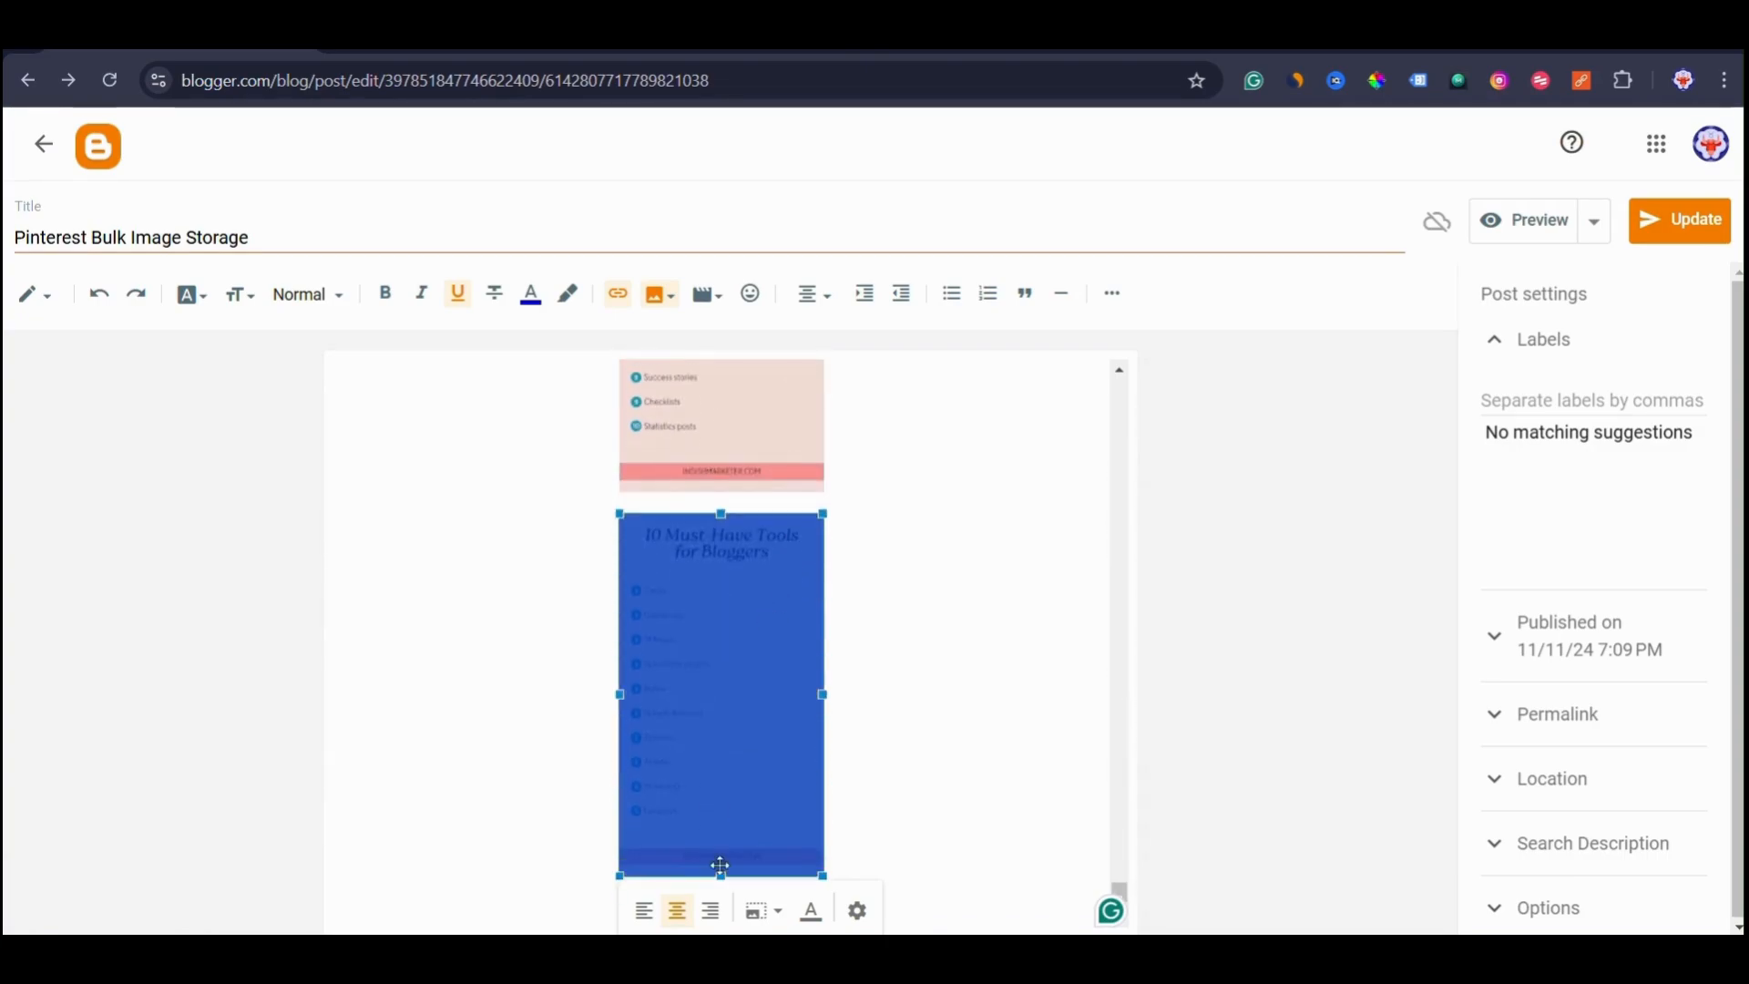
click(853, 656)
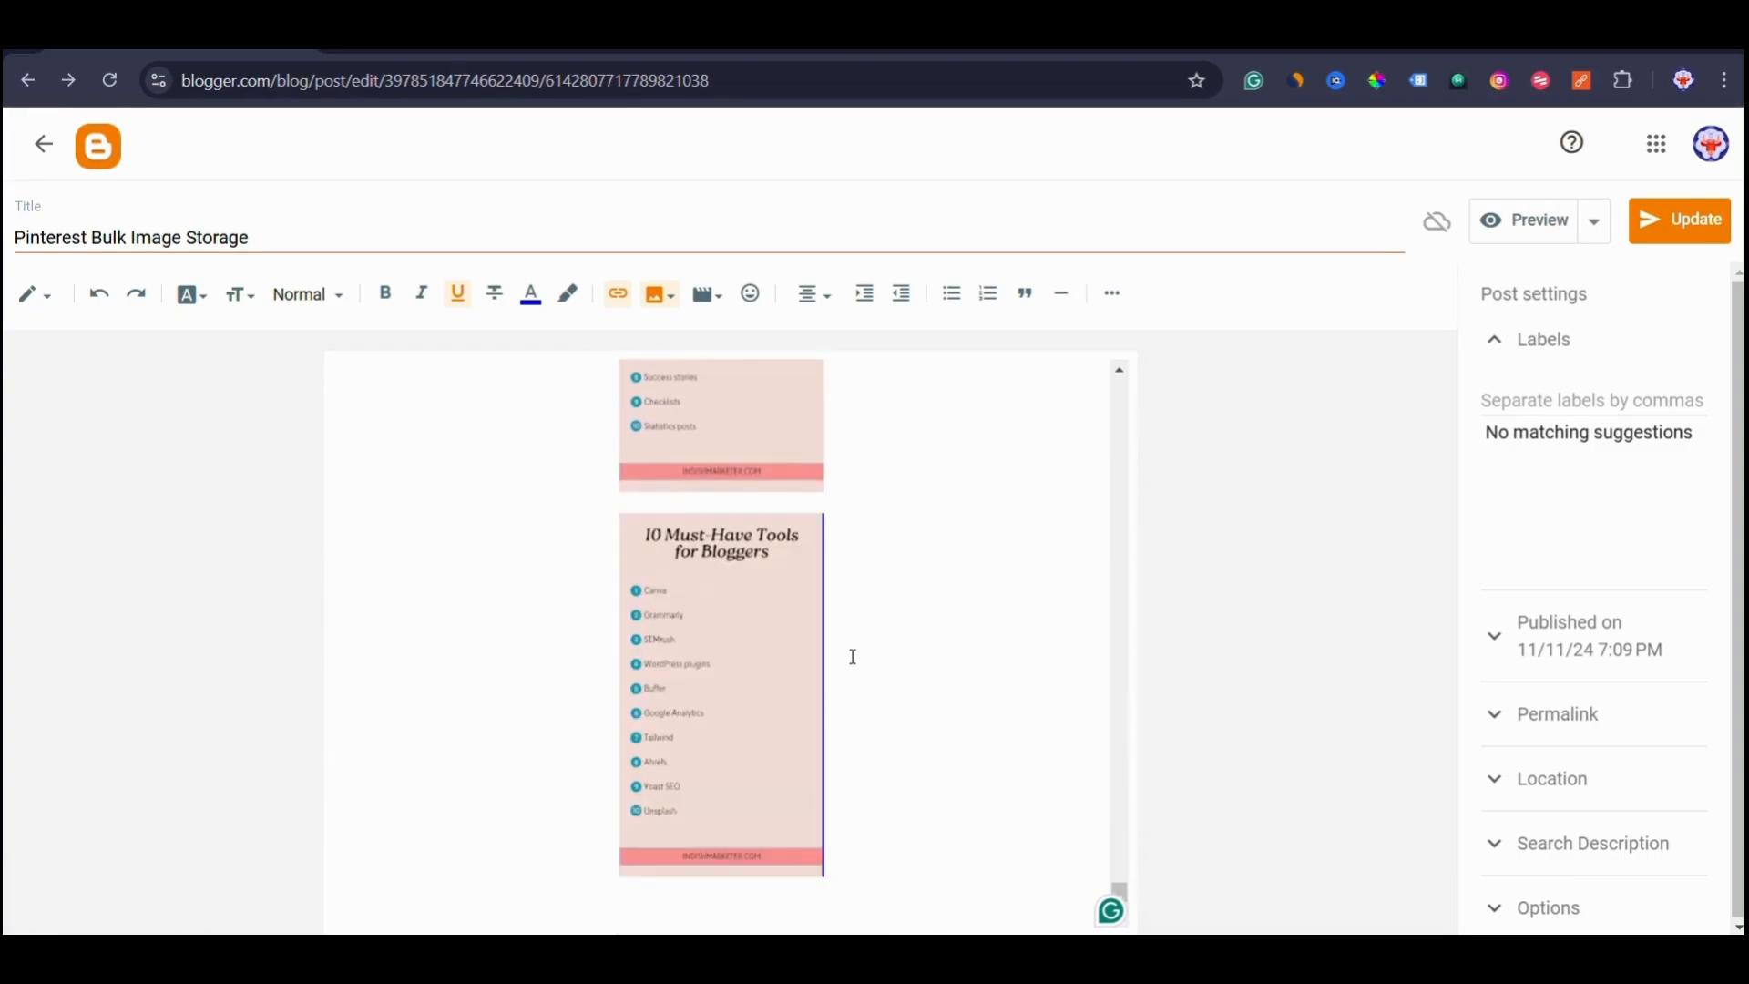
scroll(717, 673, down, 10)
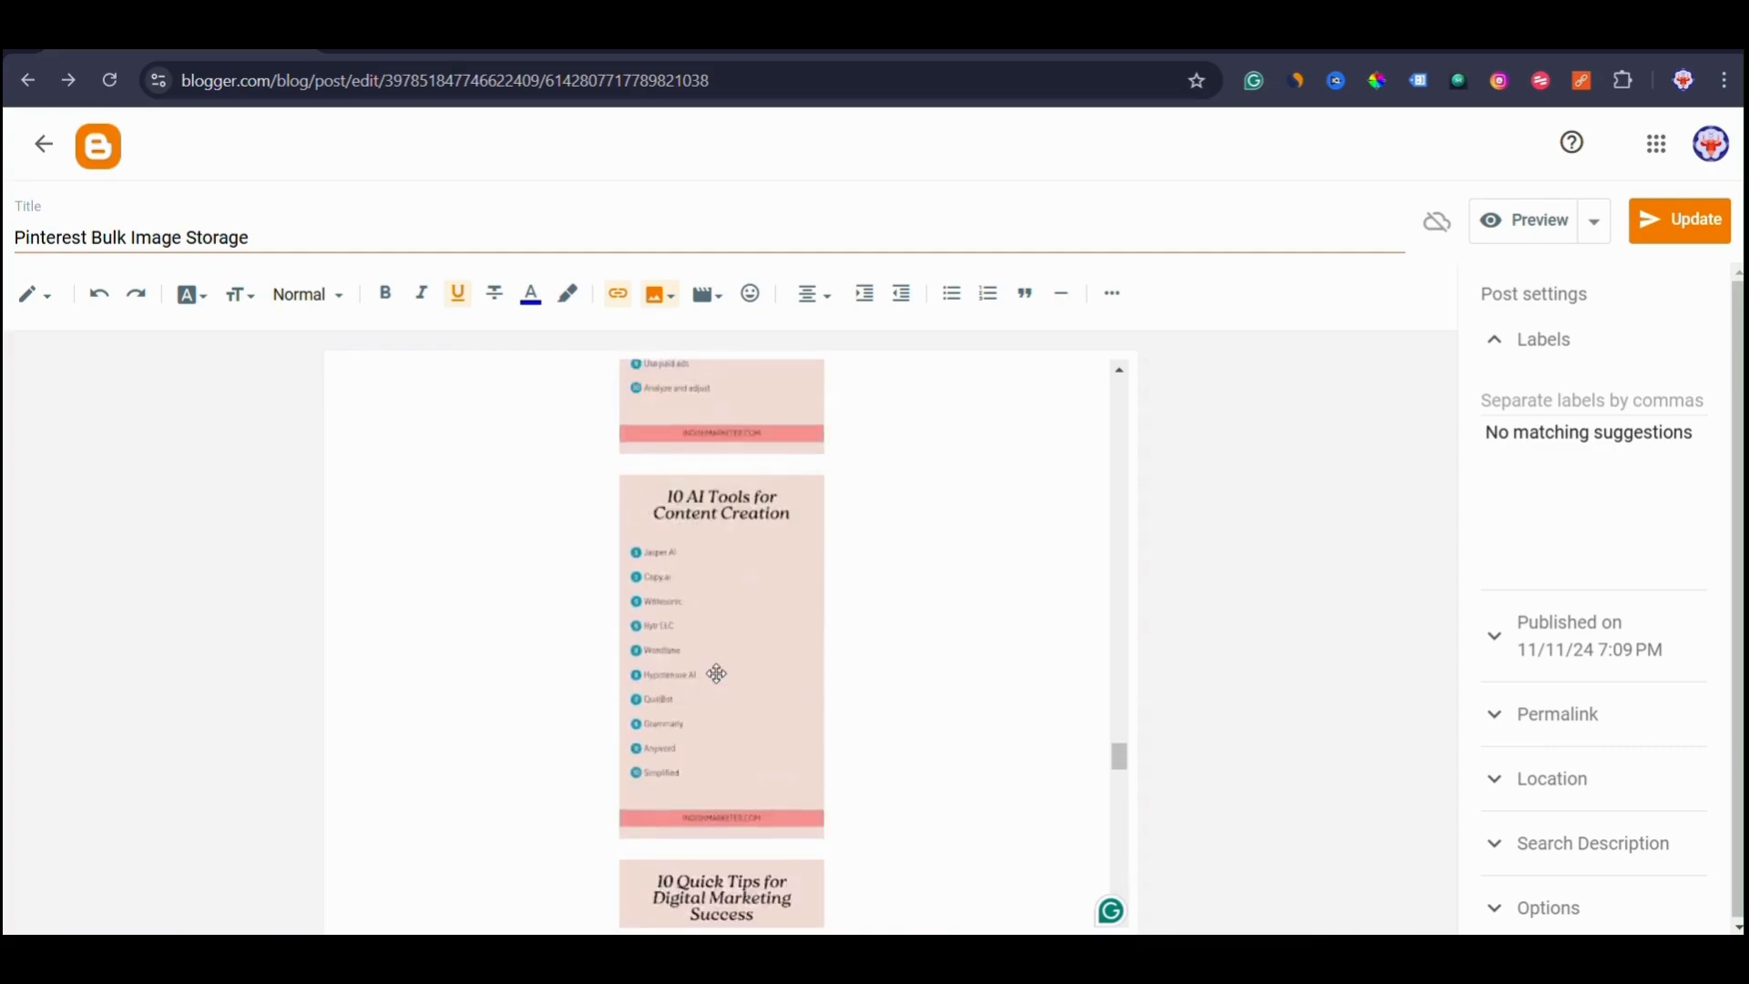
scroll(716, 673, up, 15)
click(1680, 223)
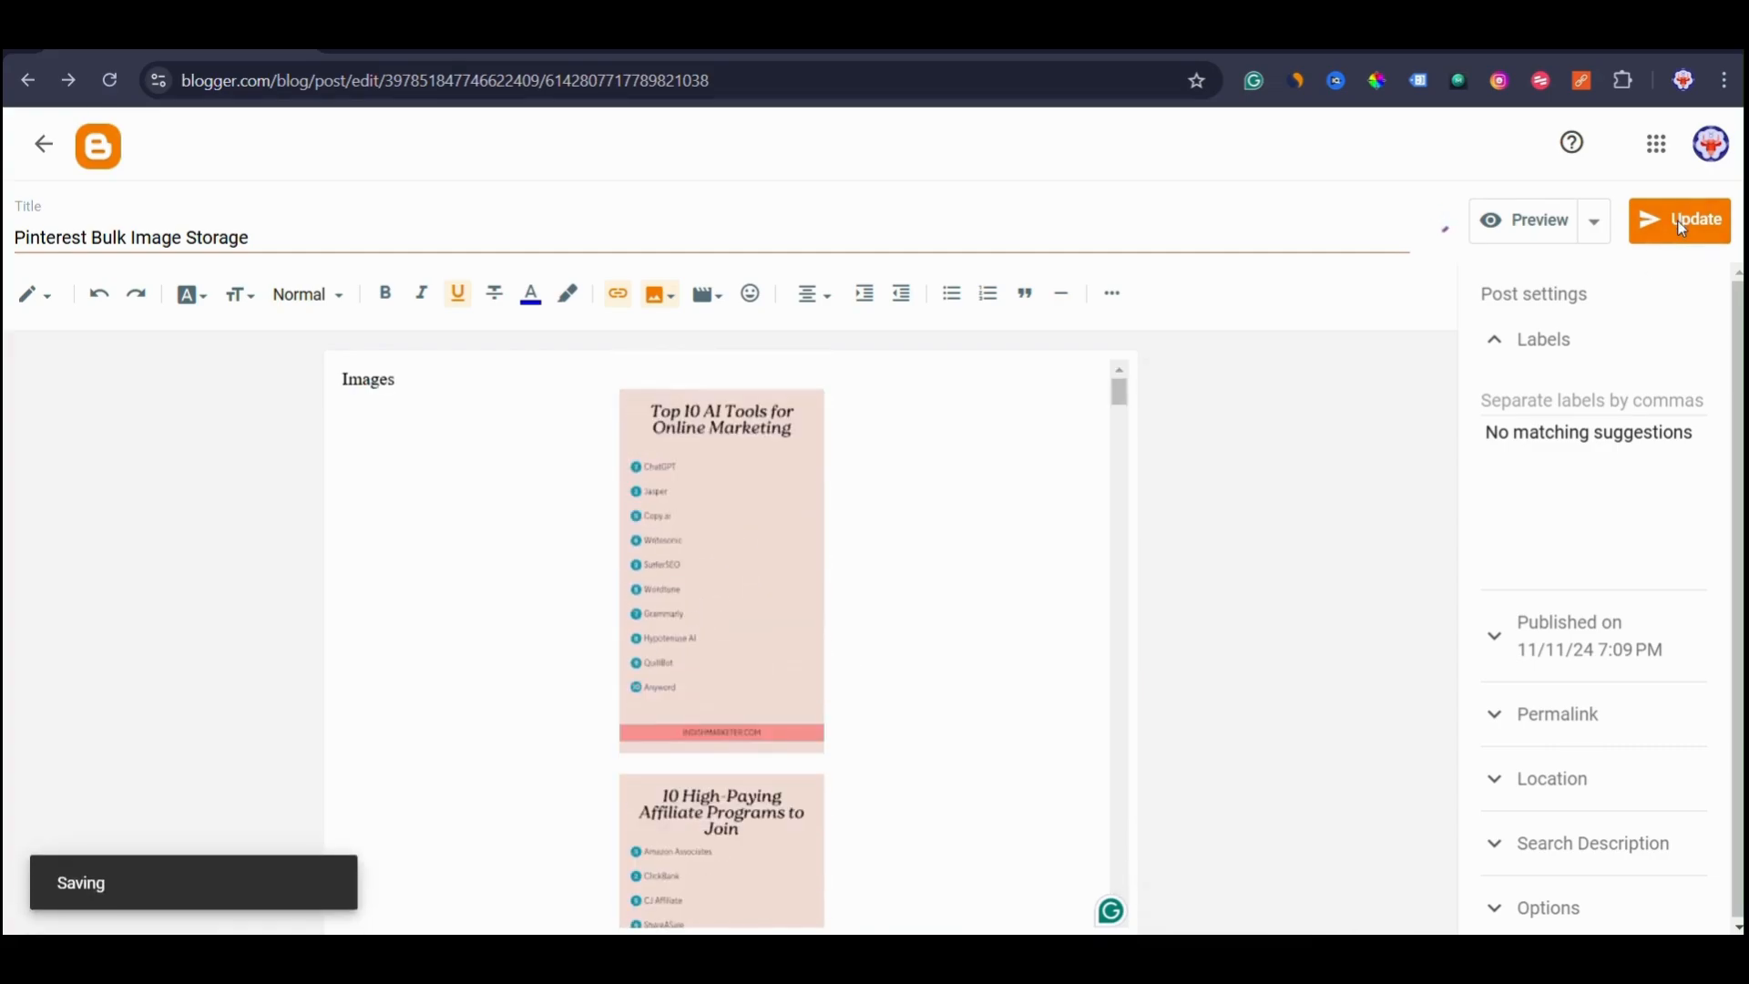
Open the published Pinterest Bulk Image Storage post from the posts list and look through all its images.
click(38, 142)
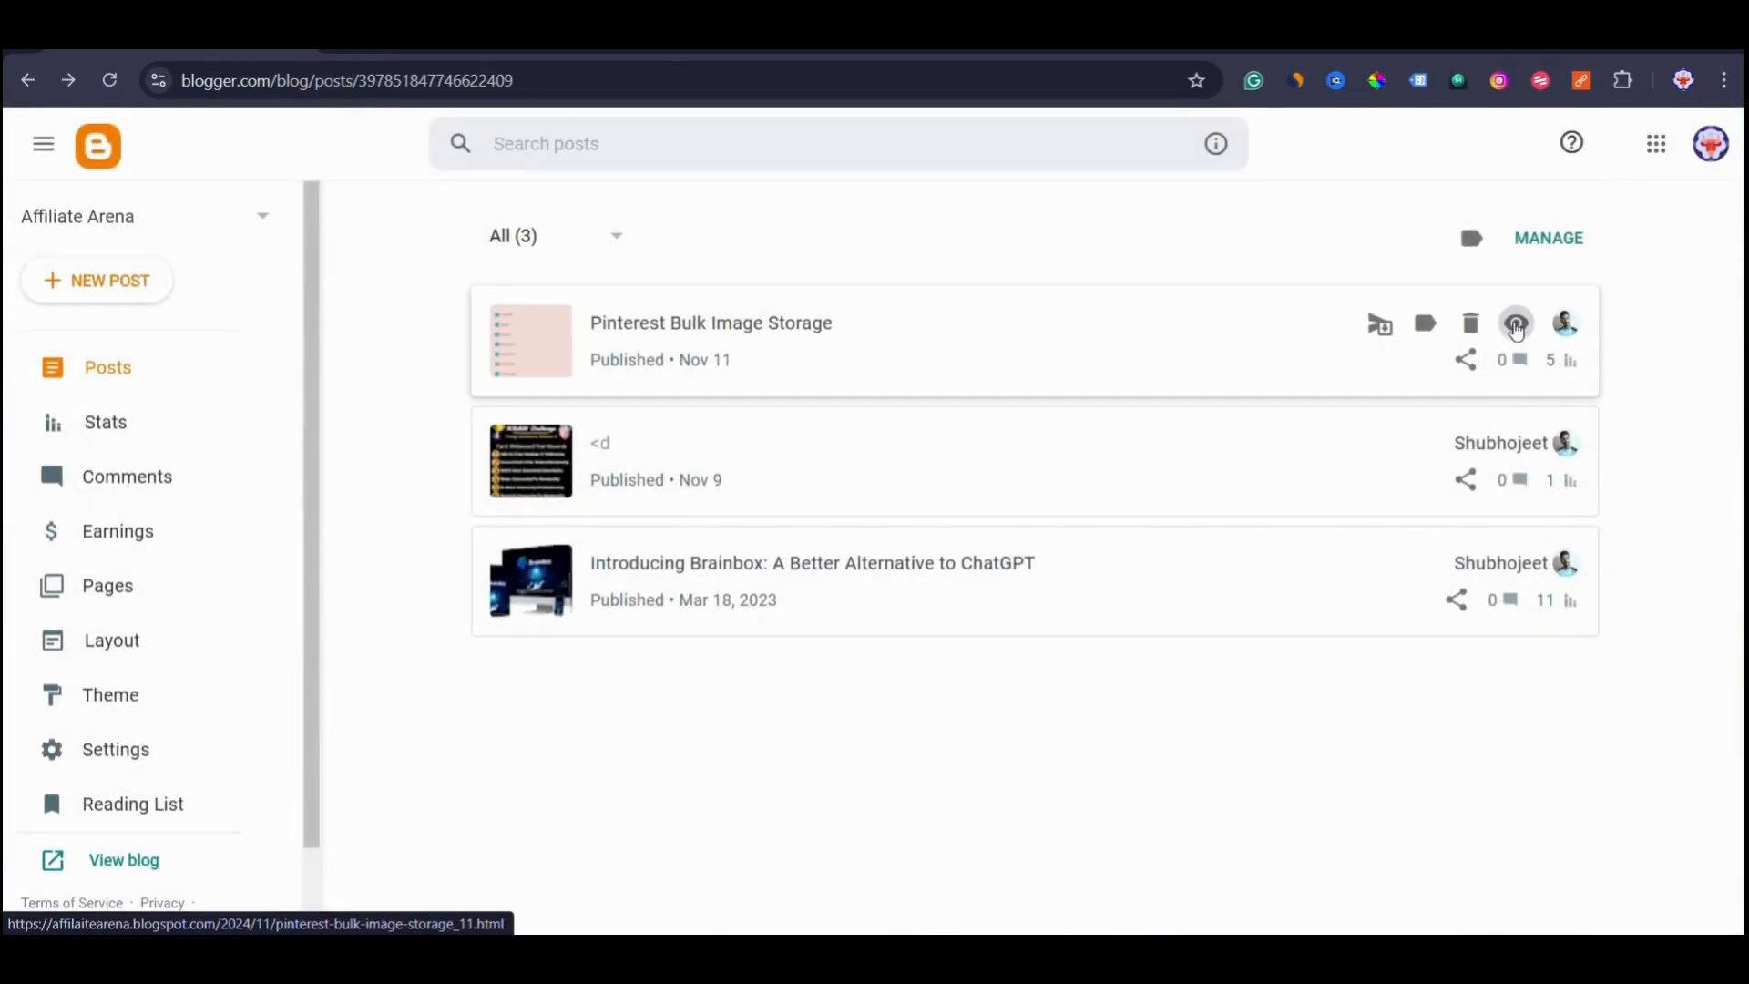
click(1516, 325)
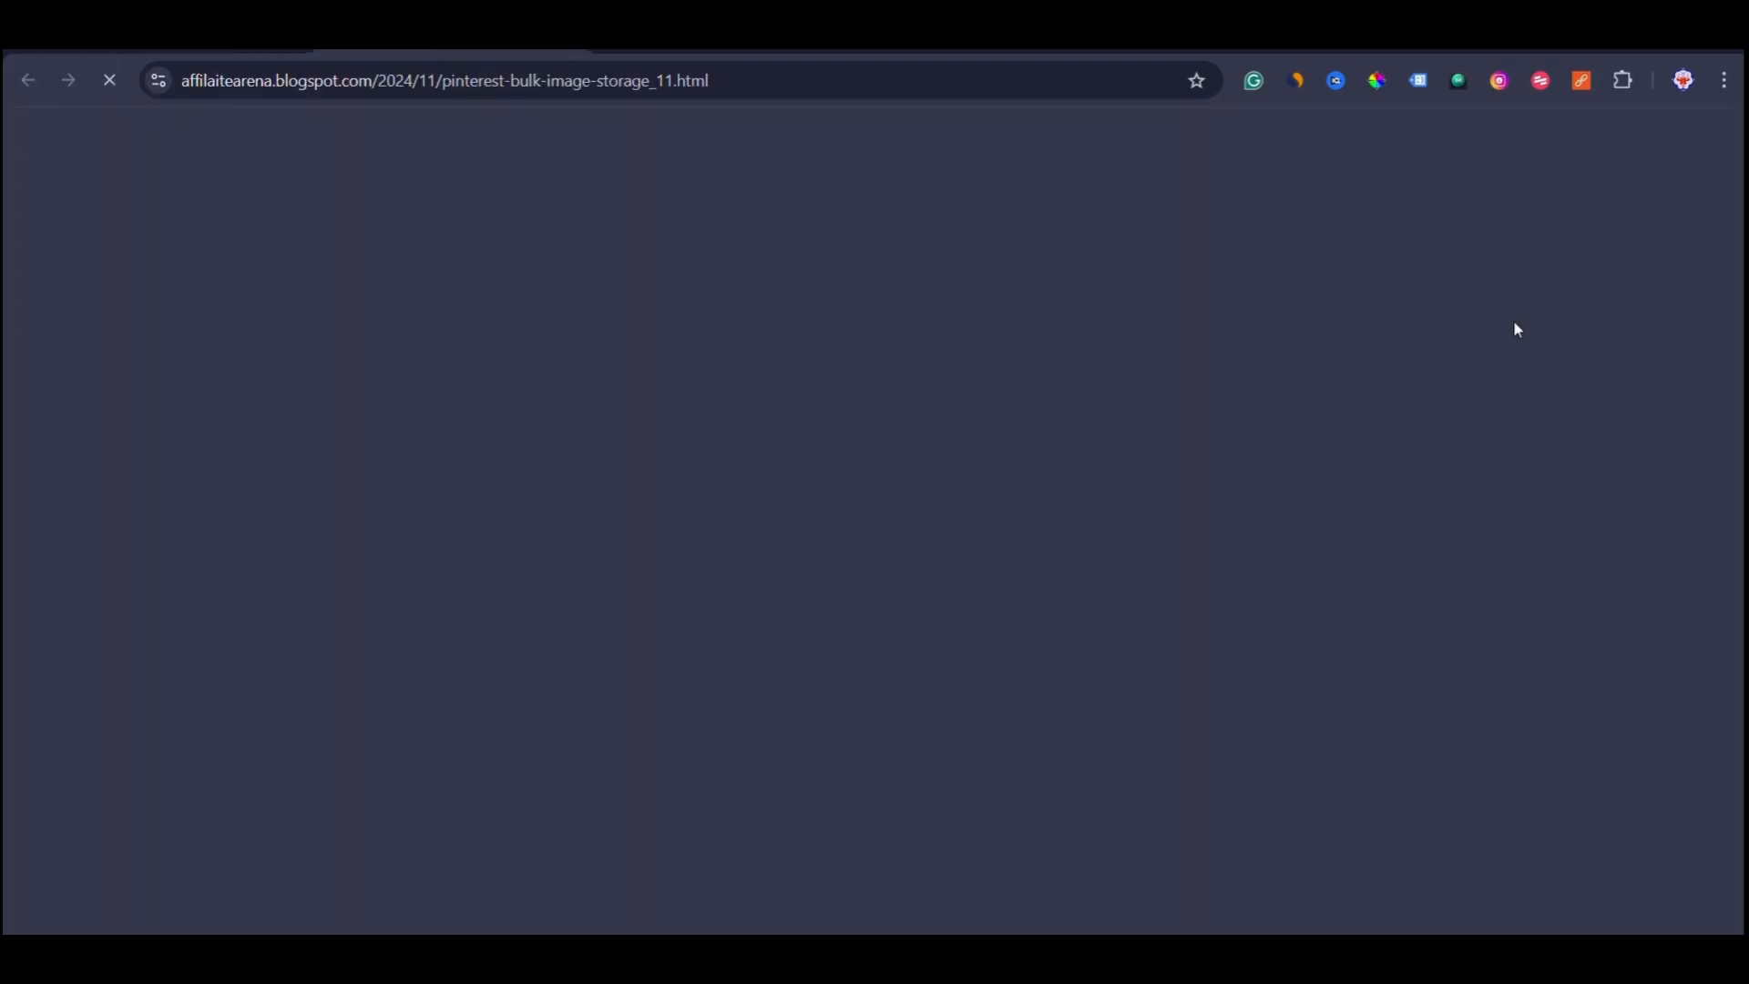
scroll(936, 577, down, 20)
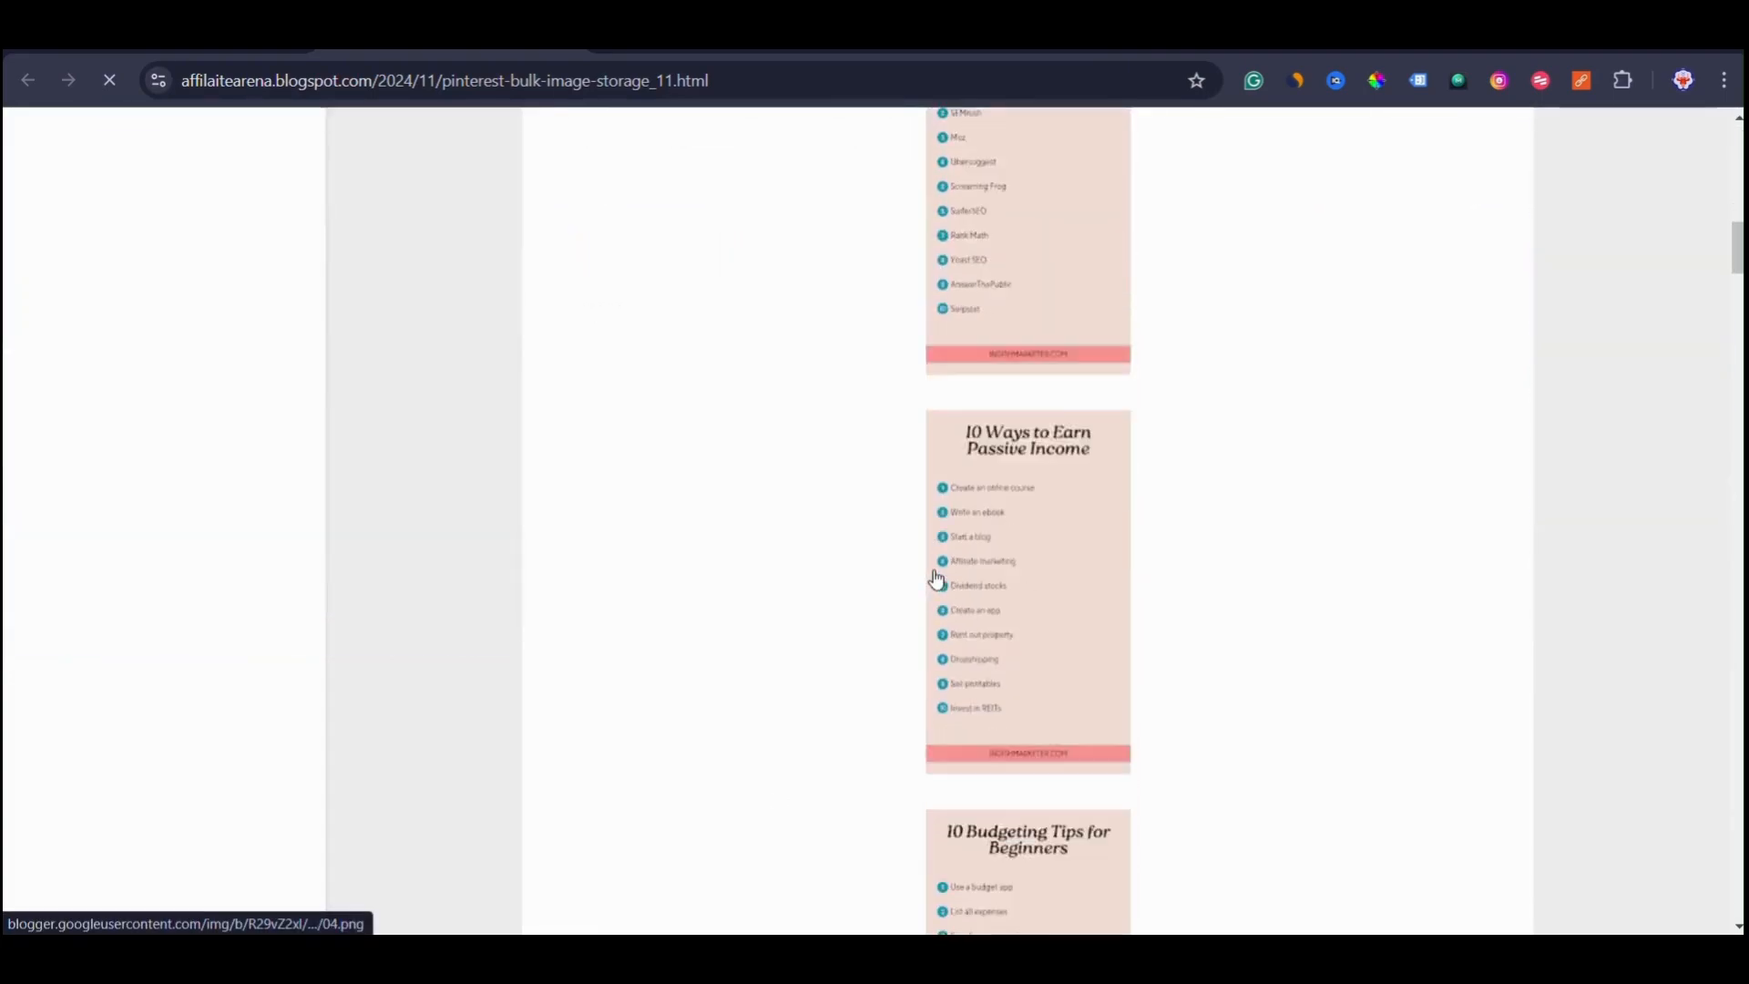
scroll(936, 577, down, 15)
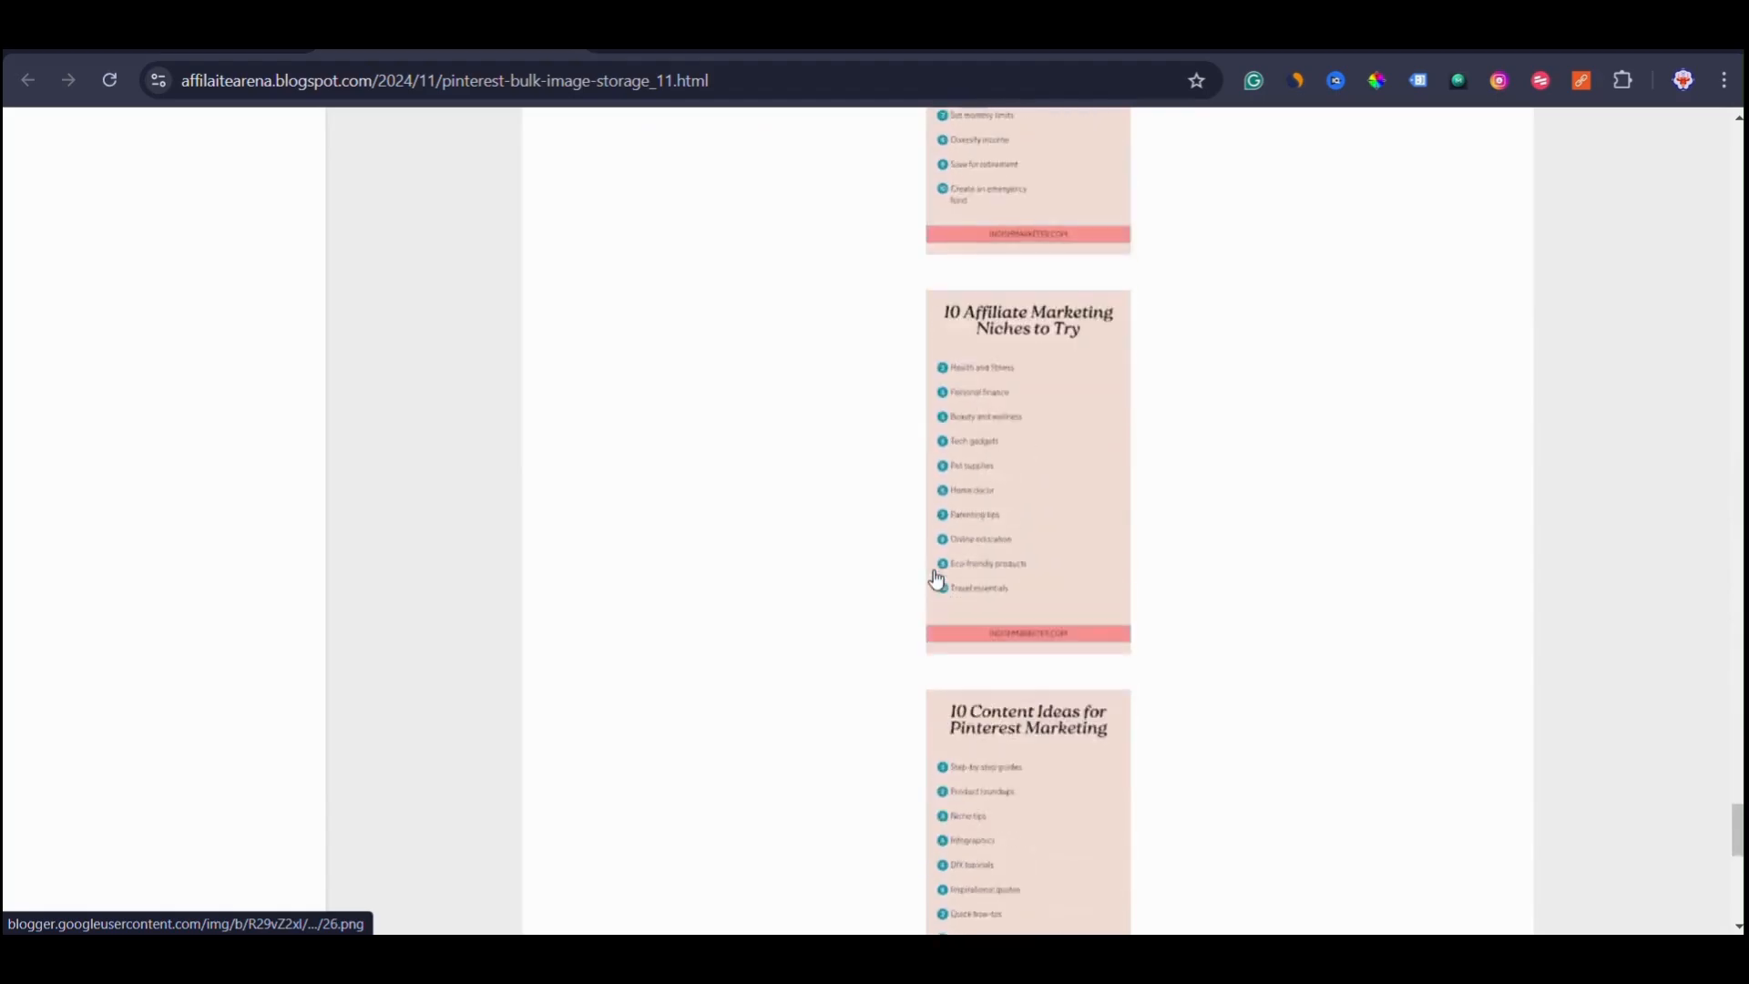
scroll(1021, 581, up, 4)
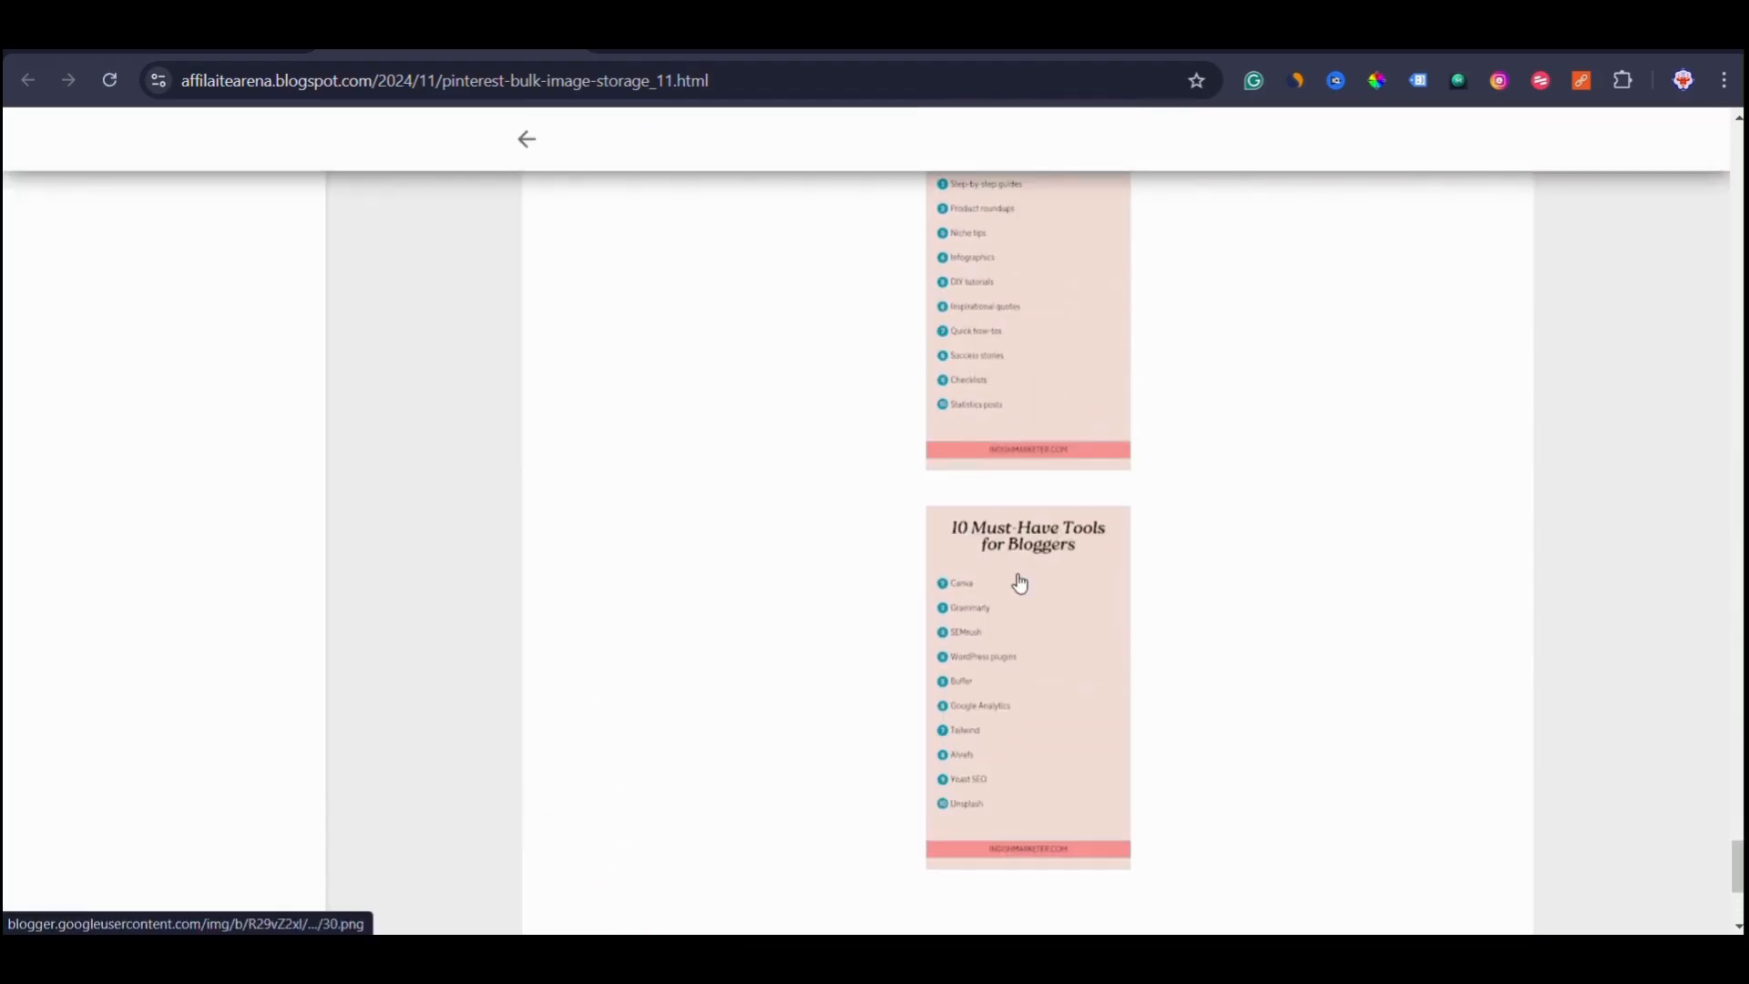
key(Home)
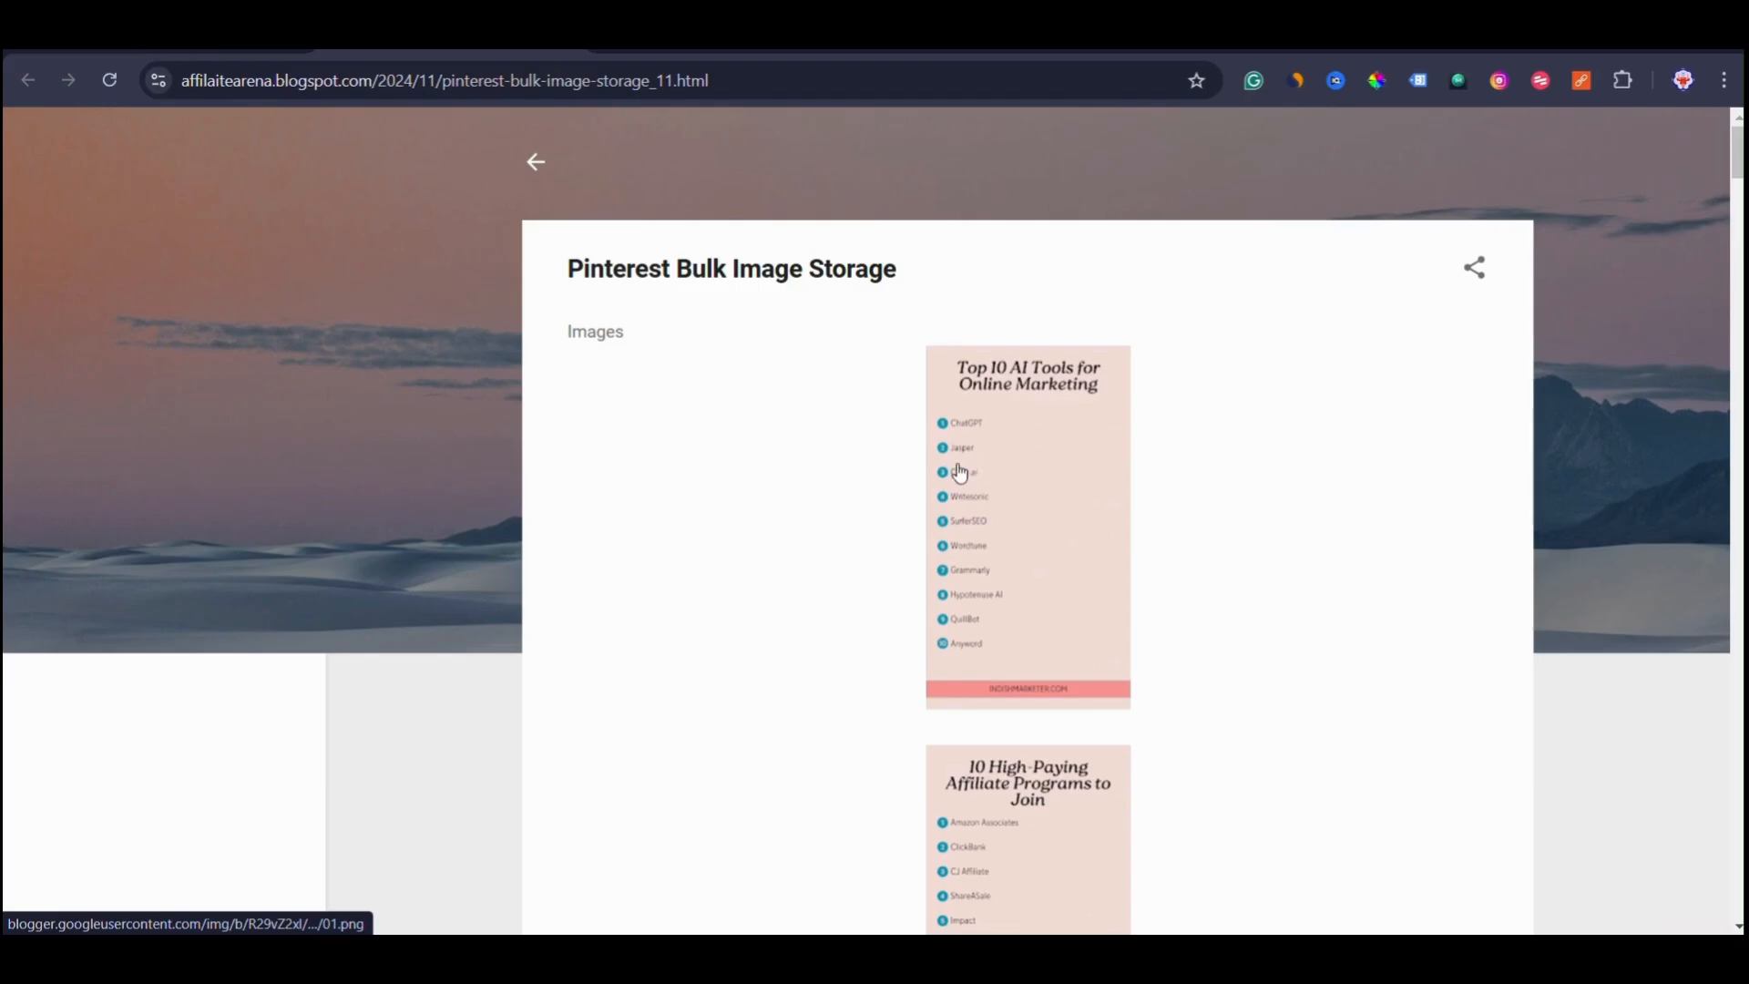
View 01.png from the (Bulk 1) Pinterest Bulk Pin folder to compare it with the post's first image.
key(alt+Tab)
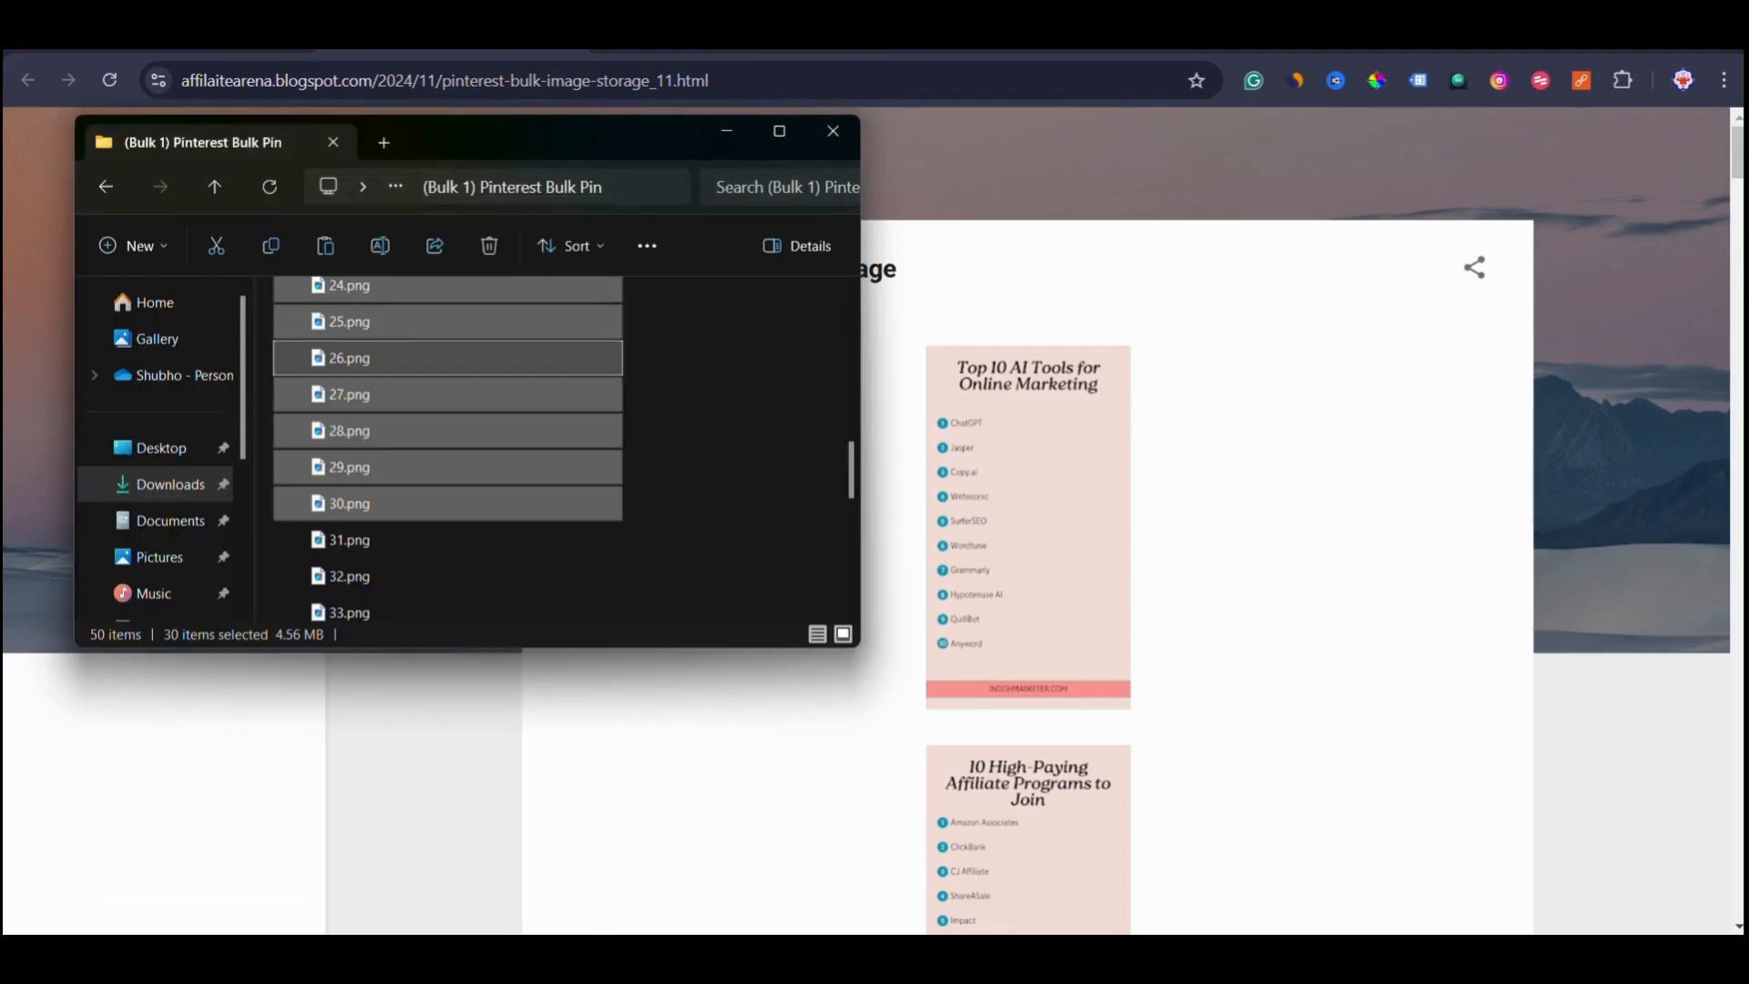
click(757, 559)
scroll(547, 410, up, 8)
double_click(413, 313)
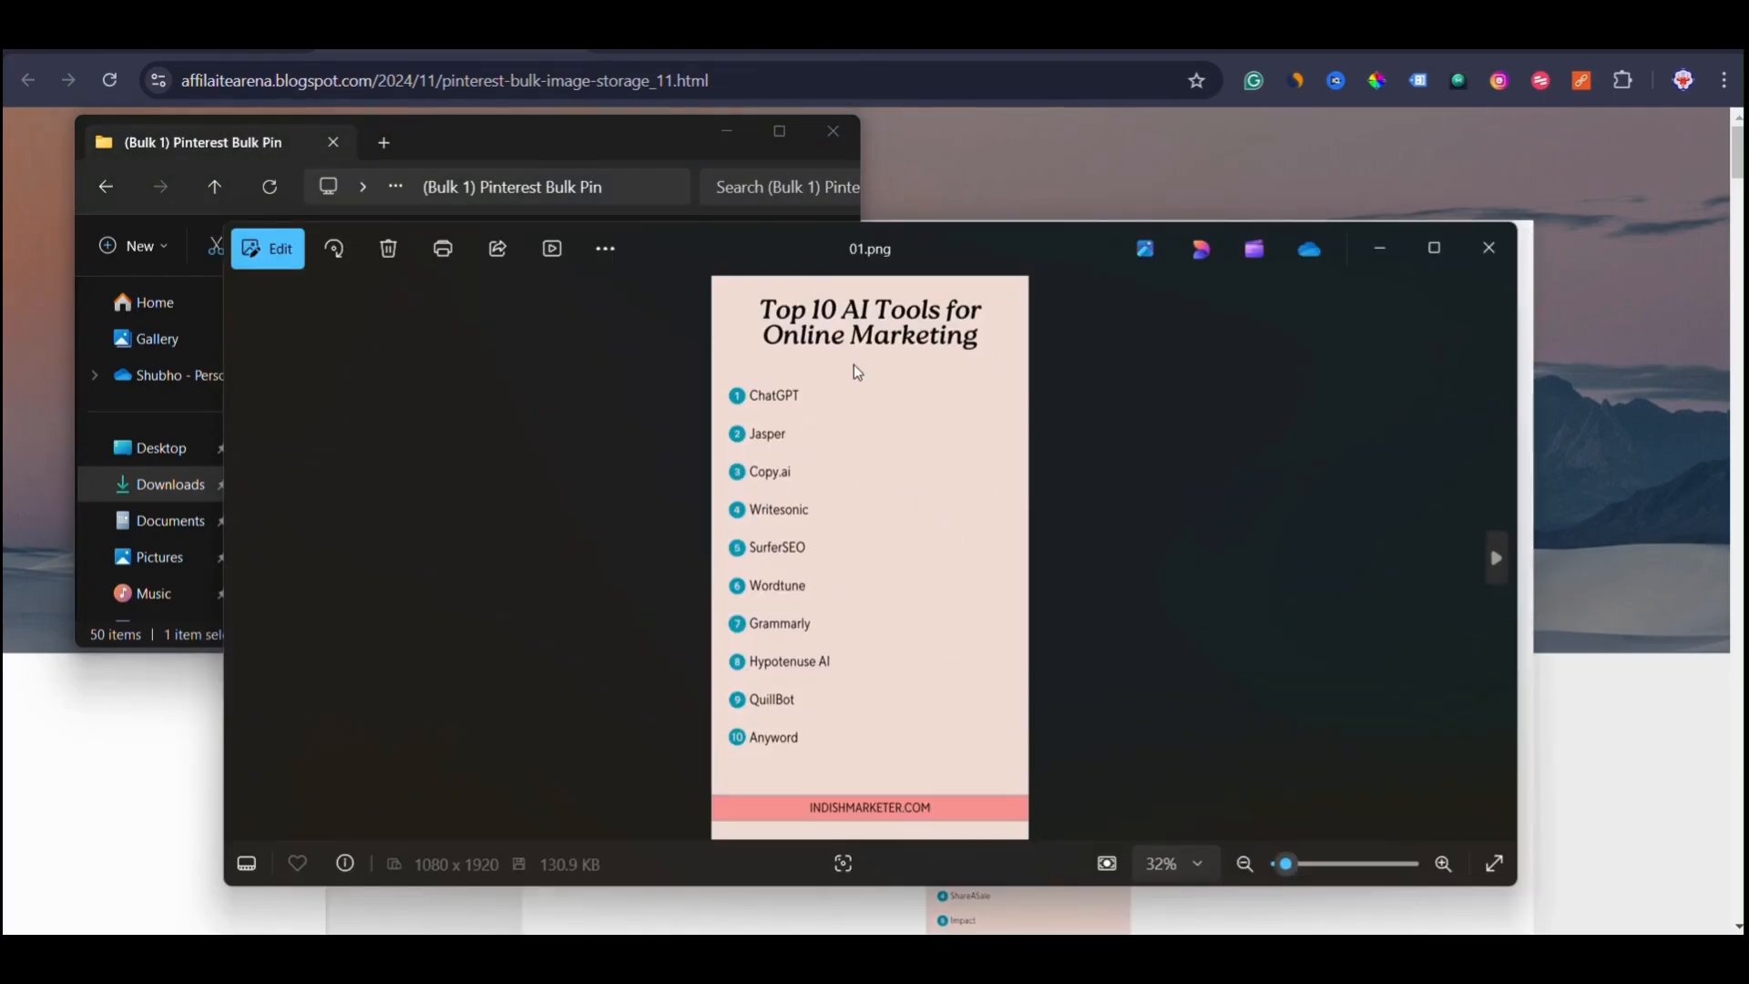
click(1478, 244)
View 30.png from the same folder to compare it with the last image in the published post.
scroll(924, 526, down, 15)
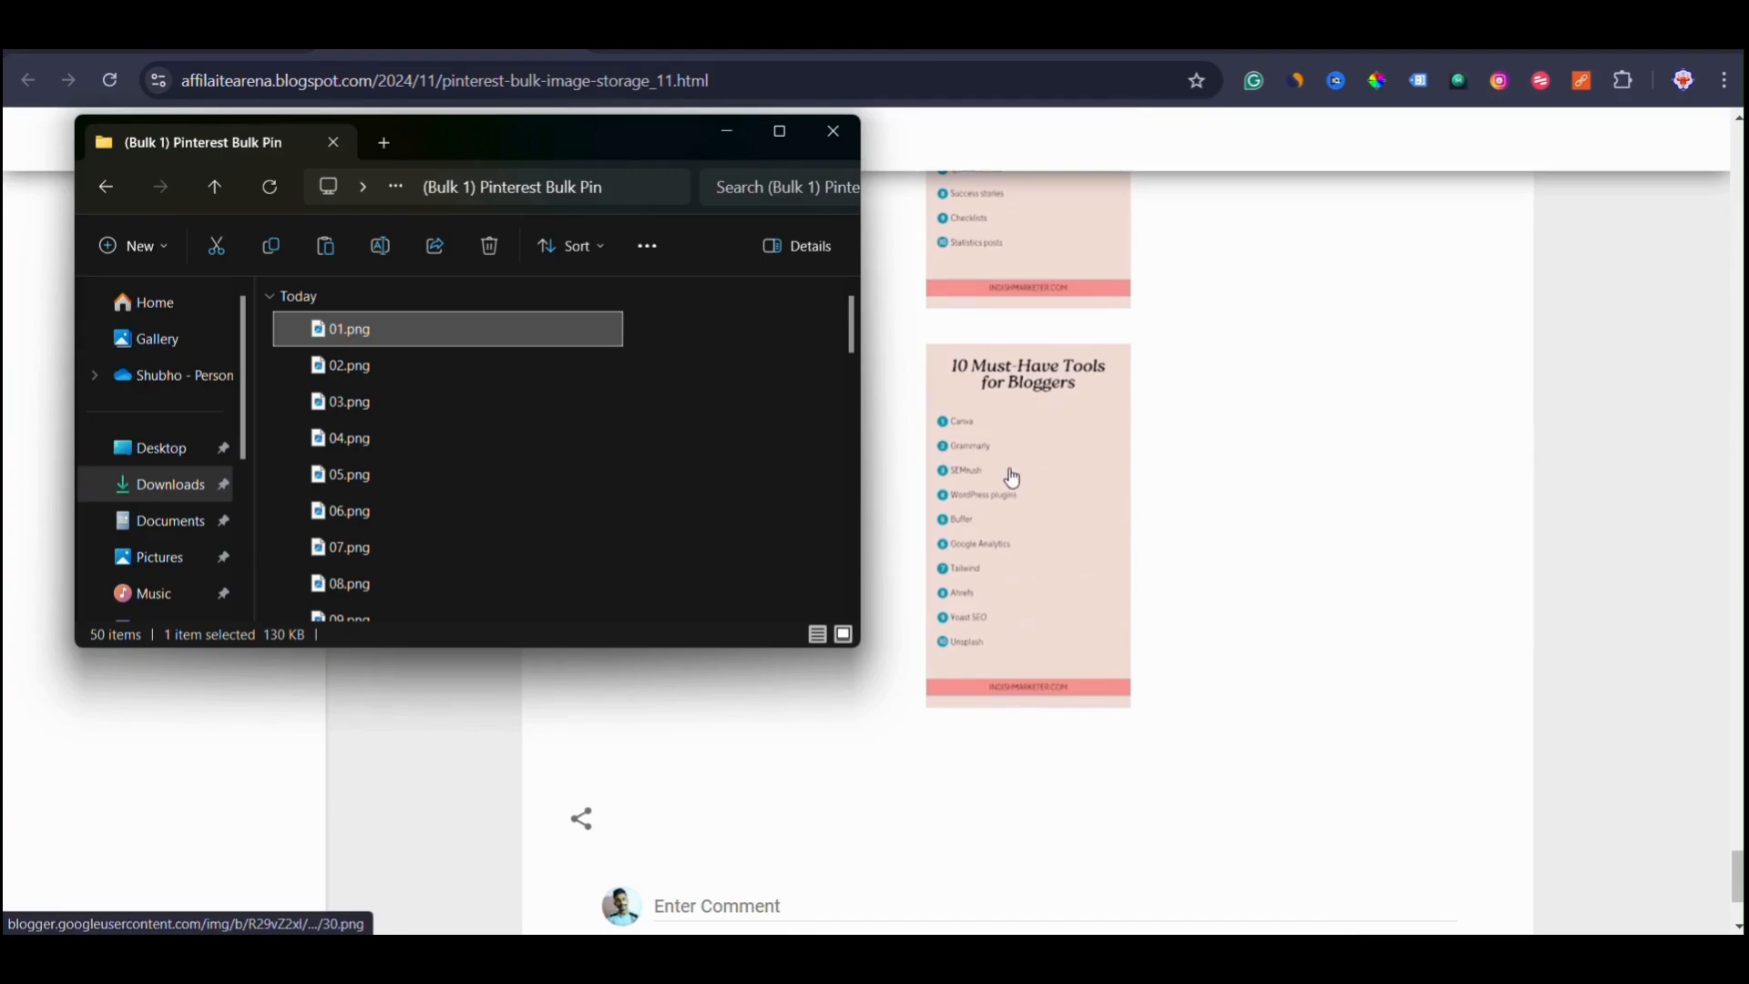
scroll(415, 469, down, 7)
double_click(375, 539)
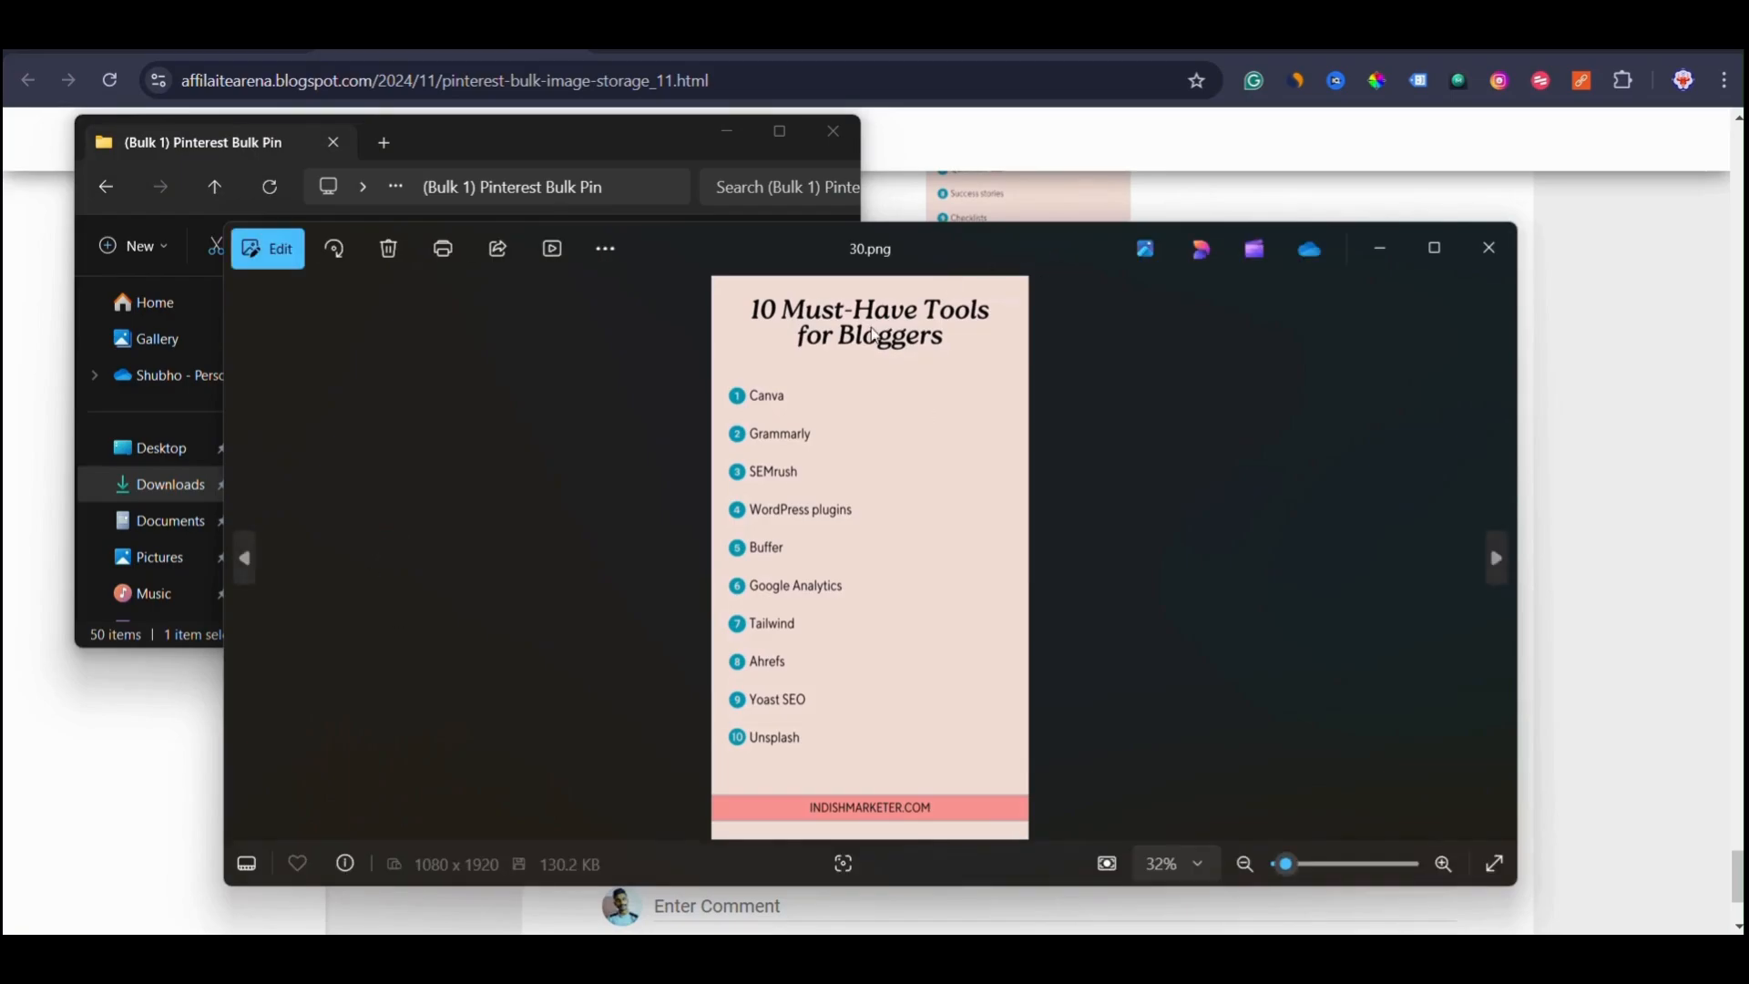
click(1491, 242)
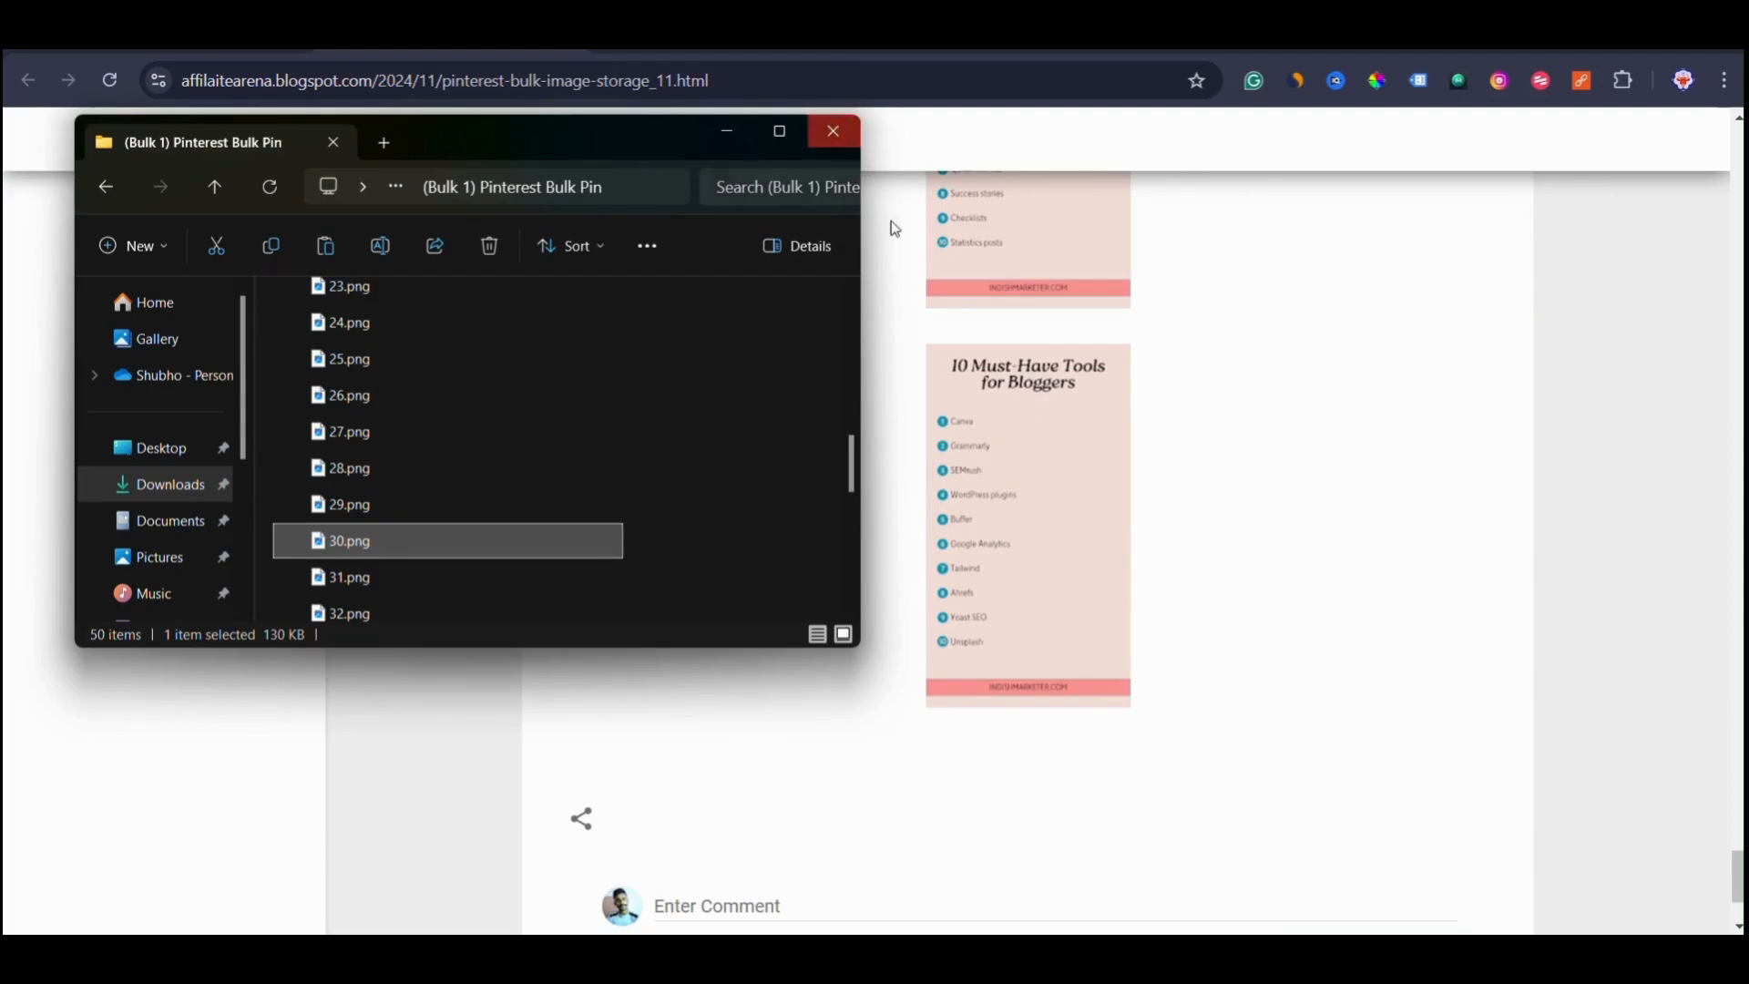
Return to the post editor, inspect the first image's size and text settings, and cancel without changing them.
click(1204, 320)
scroll(1204, 320, up, 15)
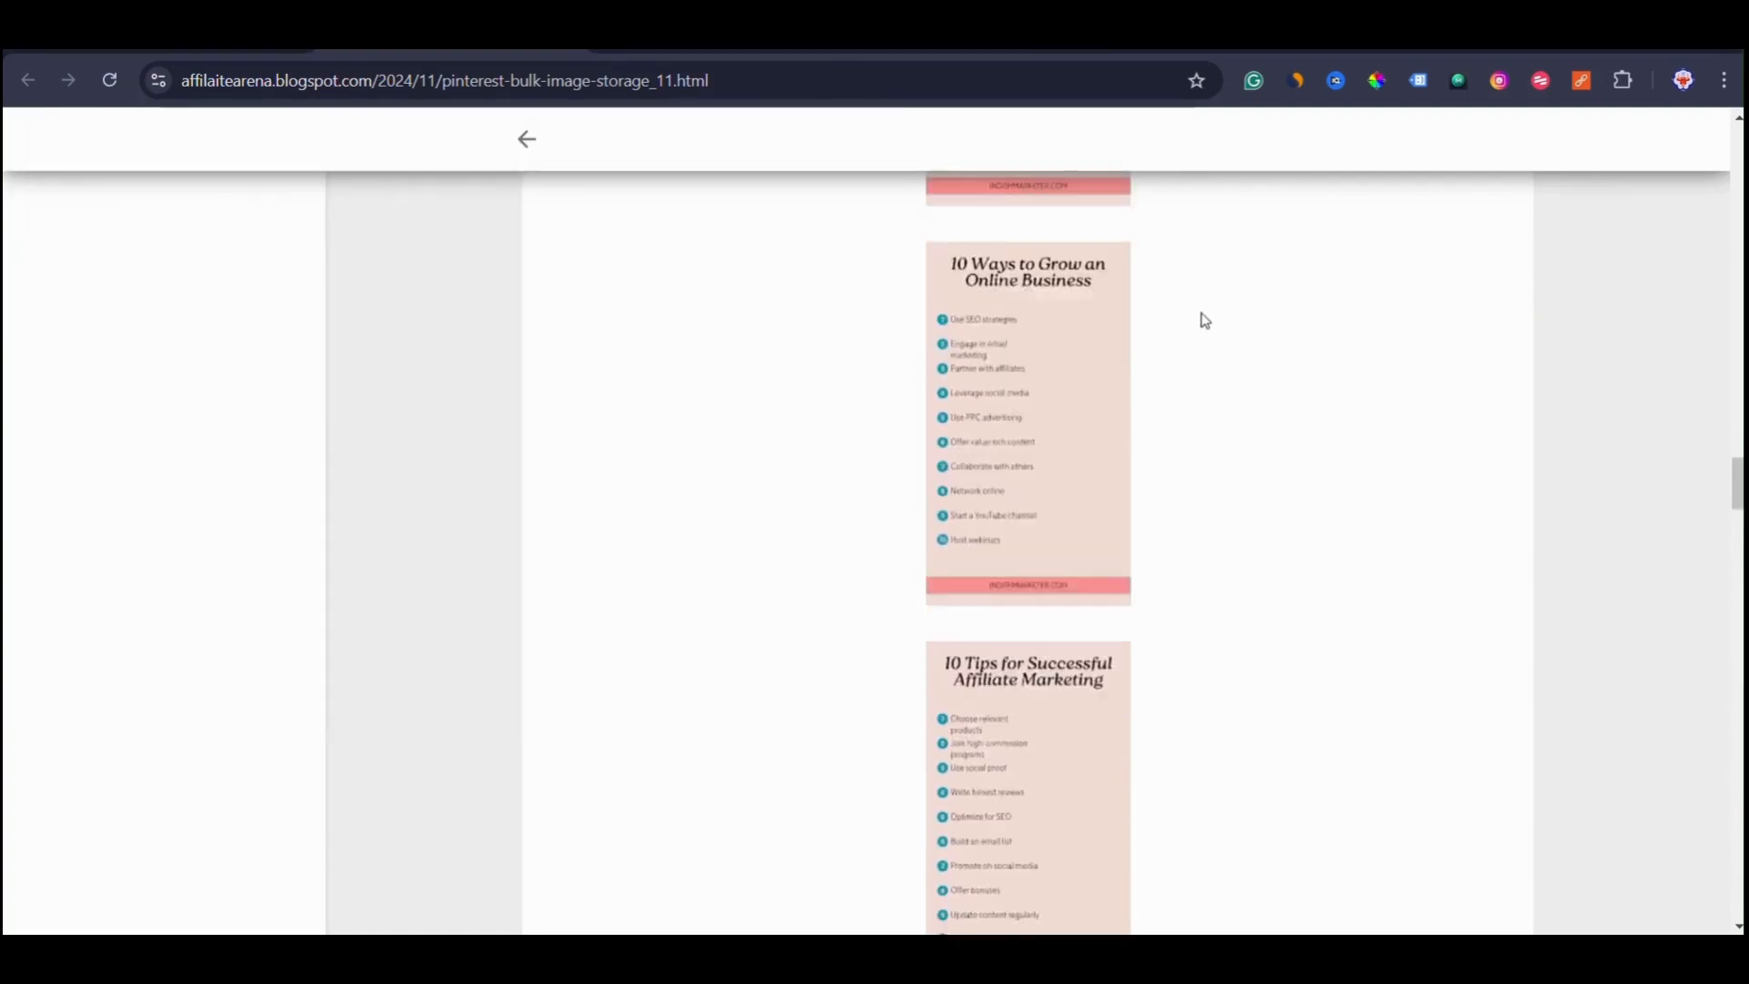
scroll(1204, 319, up, 10)
key(ctrl+w)
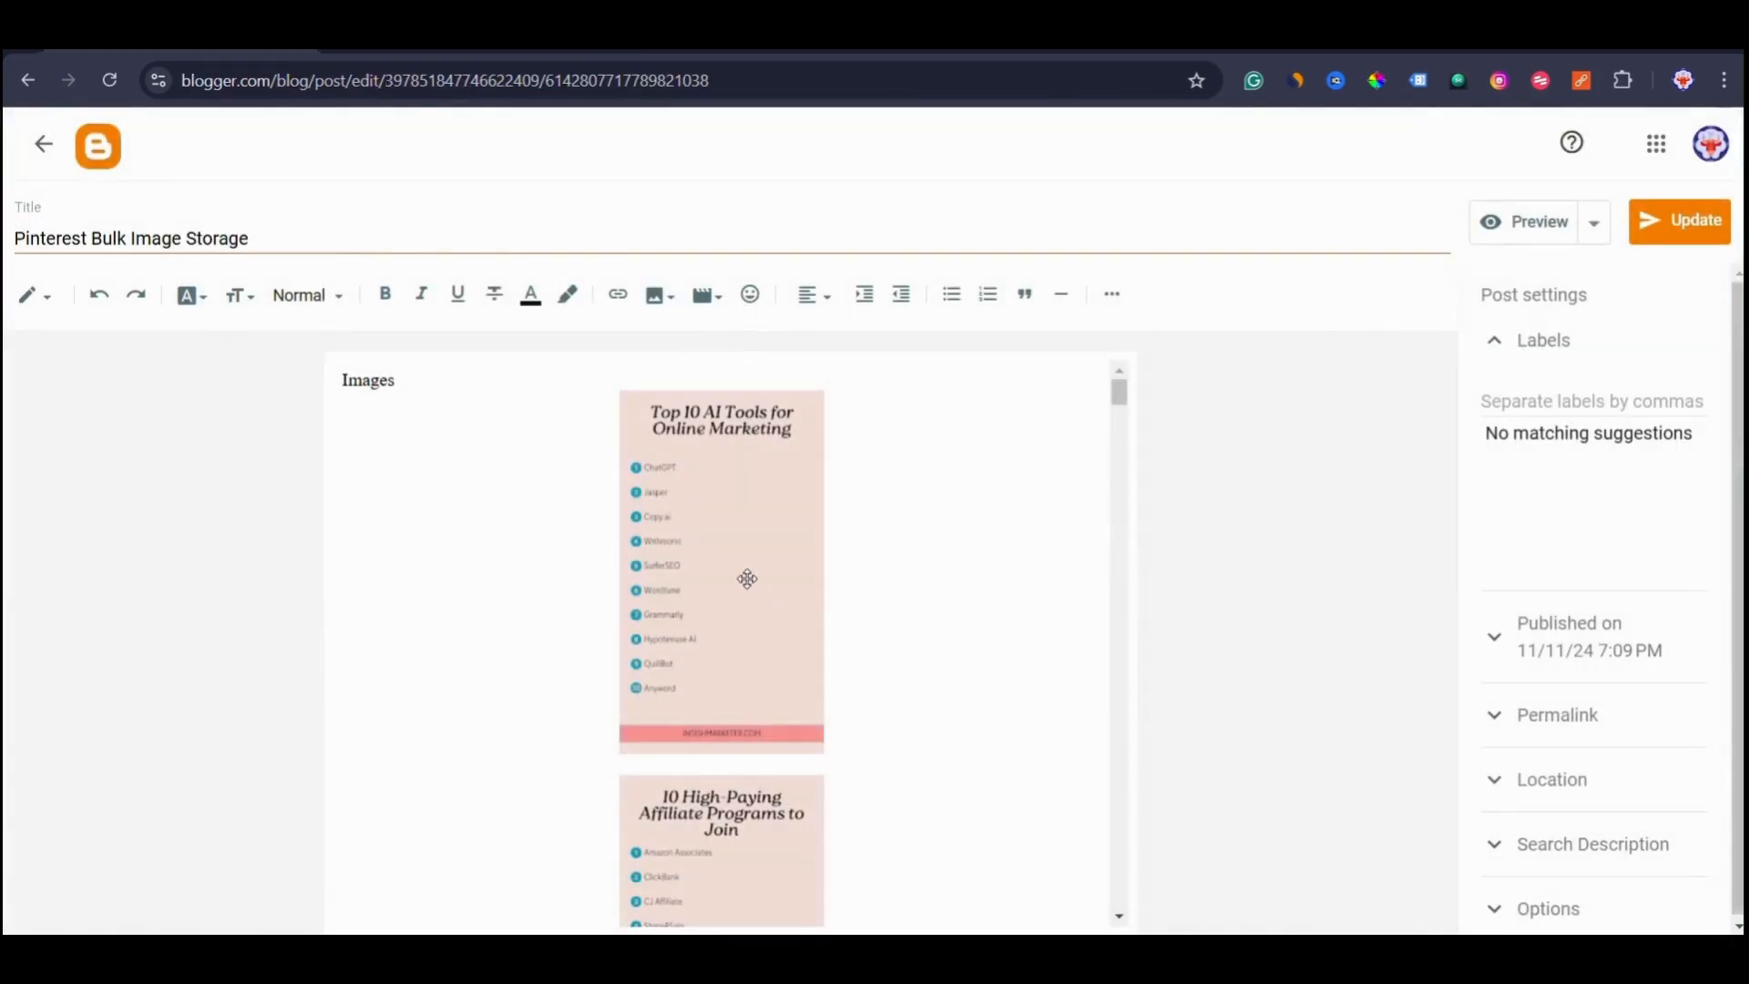
click(747, 578)
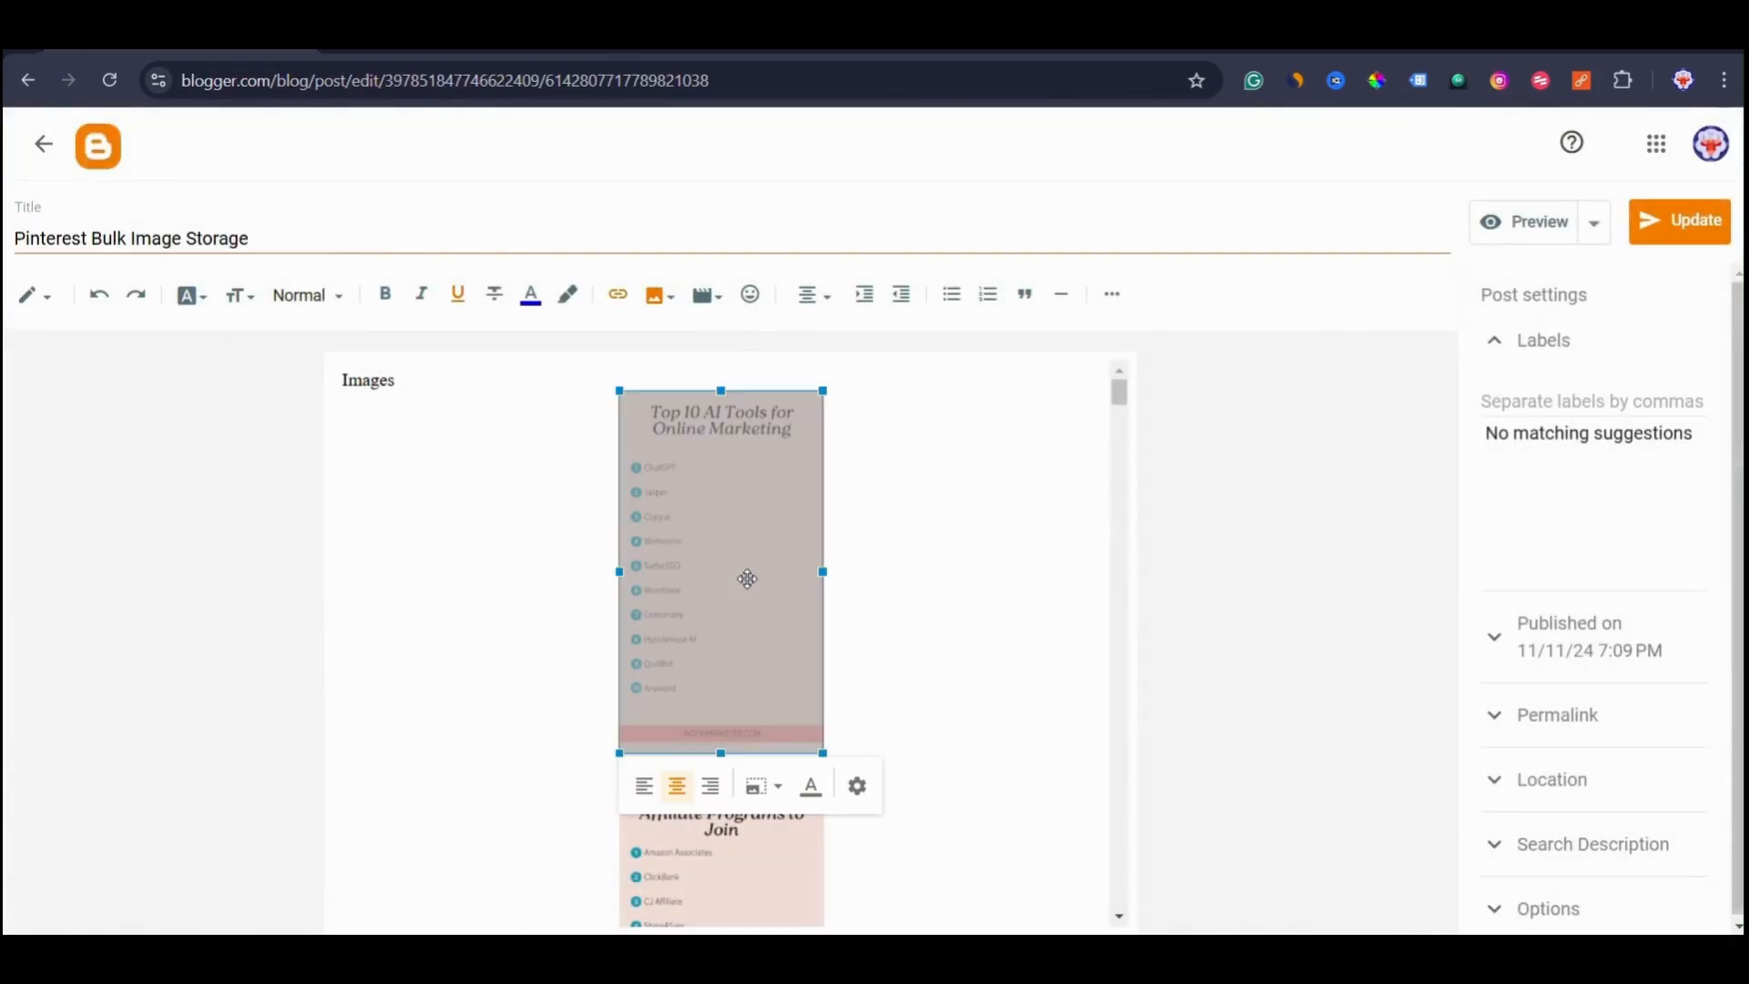
click(856, 789)
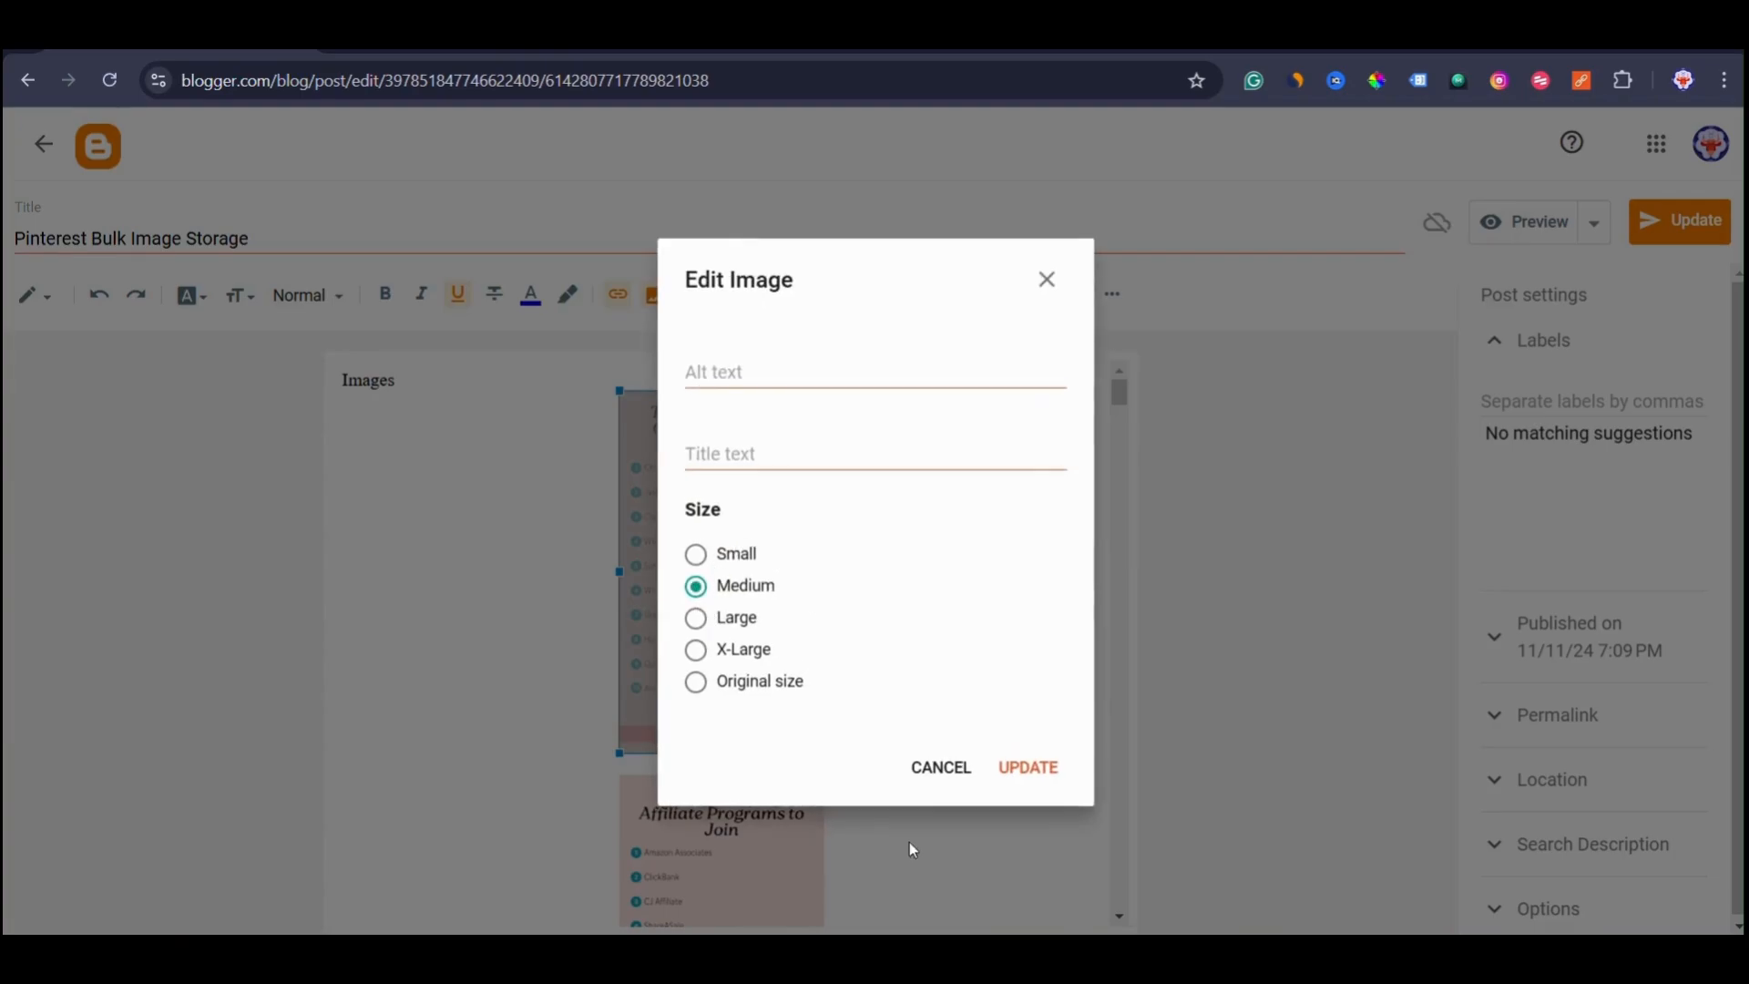
click(942, 773)
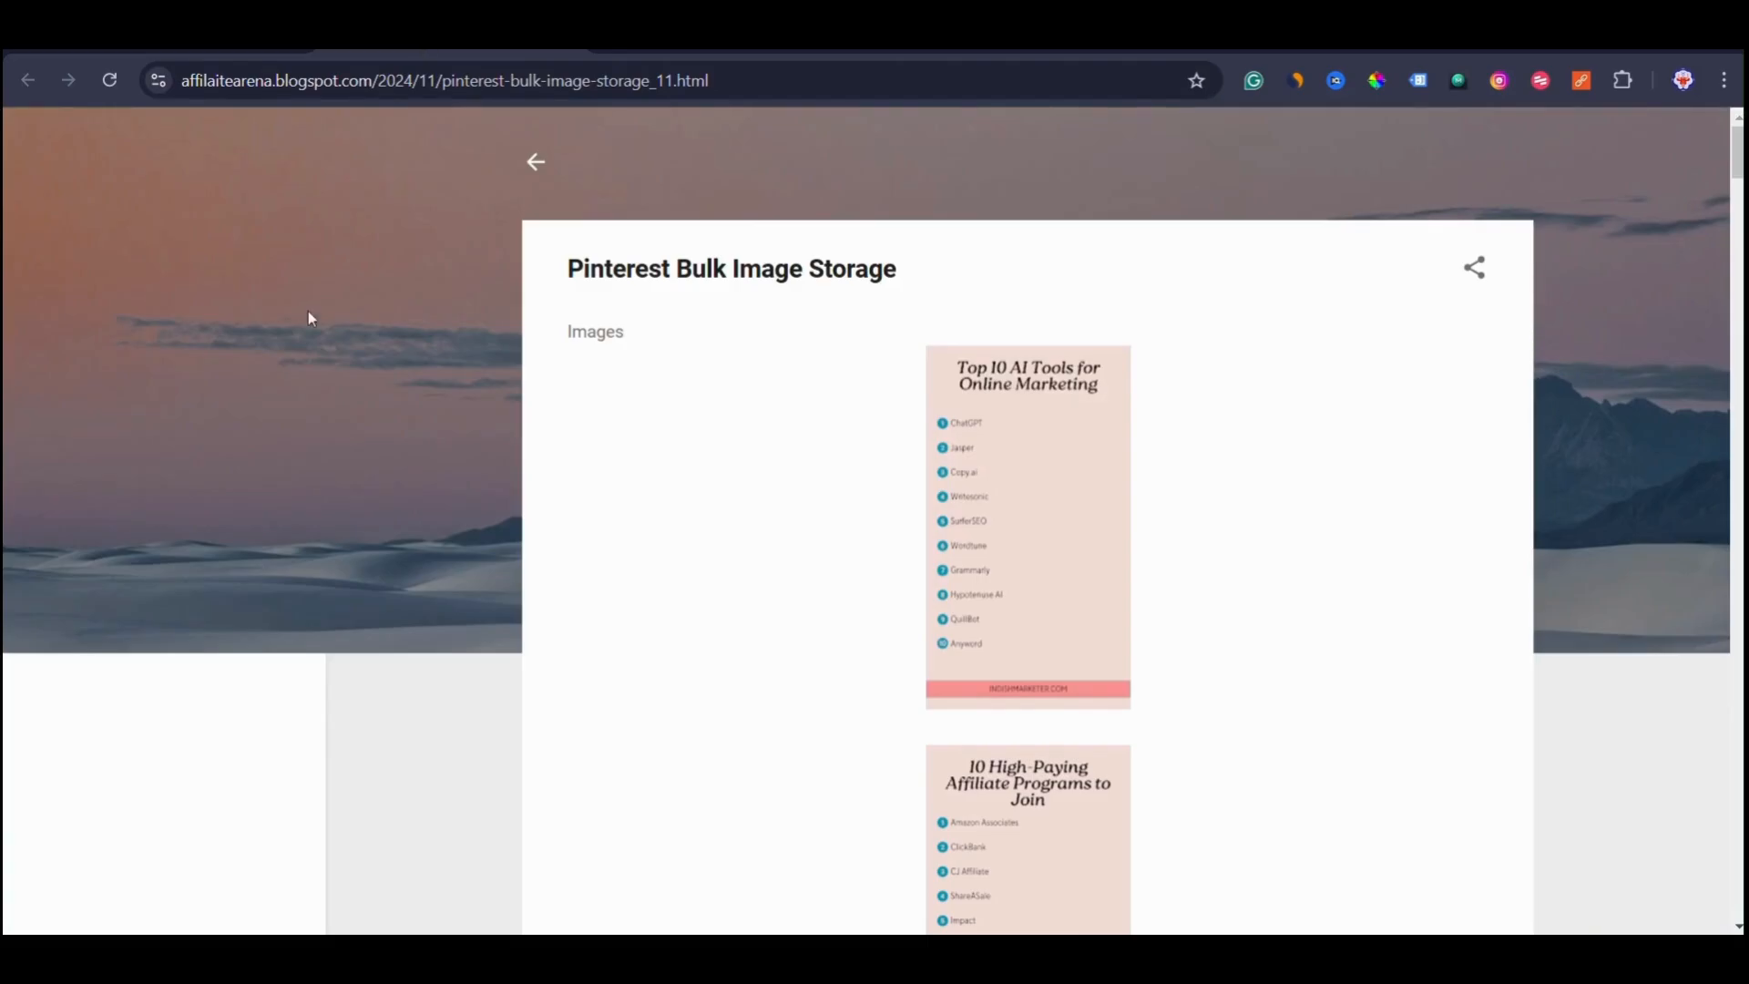
Open the "Top 10 AI Tools for Online Marketing" image from the published post in its own tab and close it.
right_click(1004, 510)
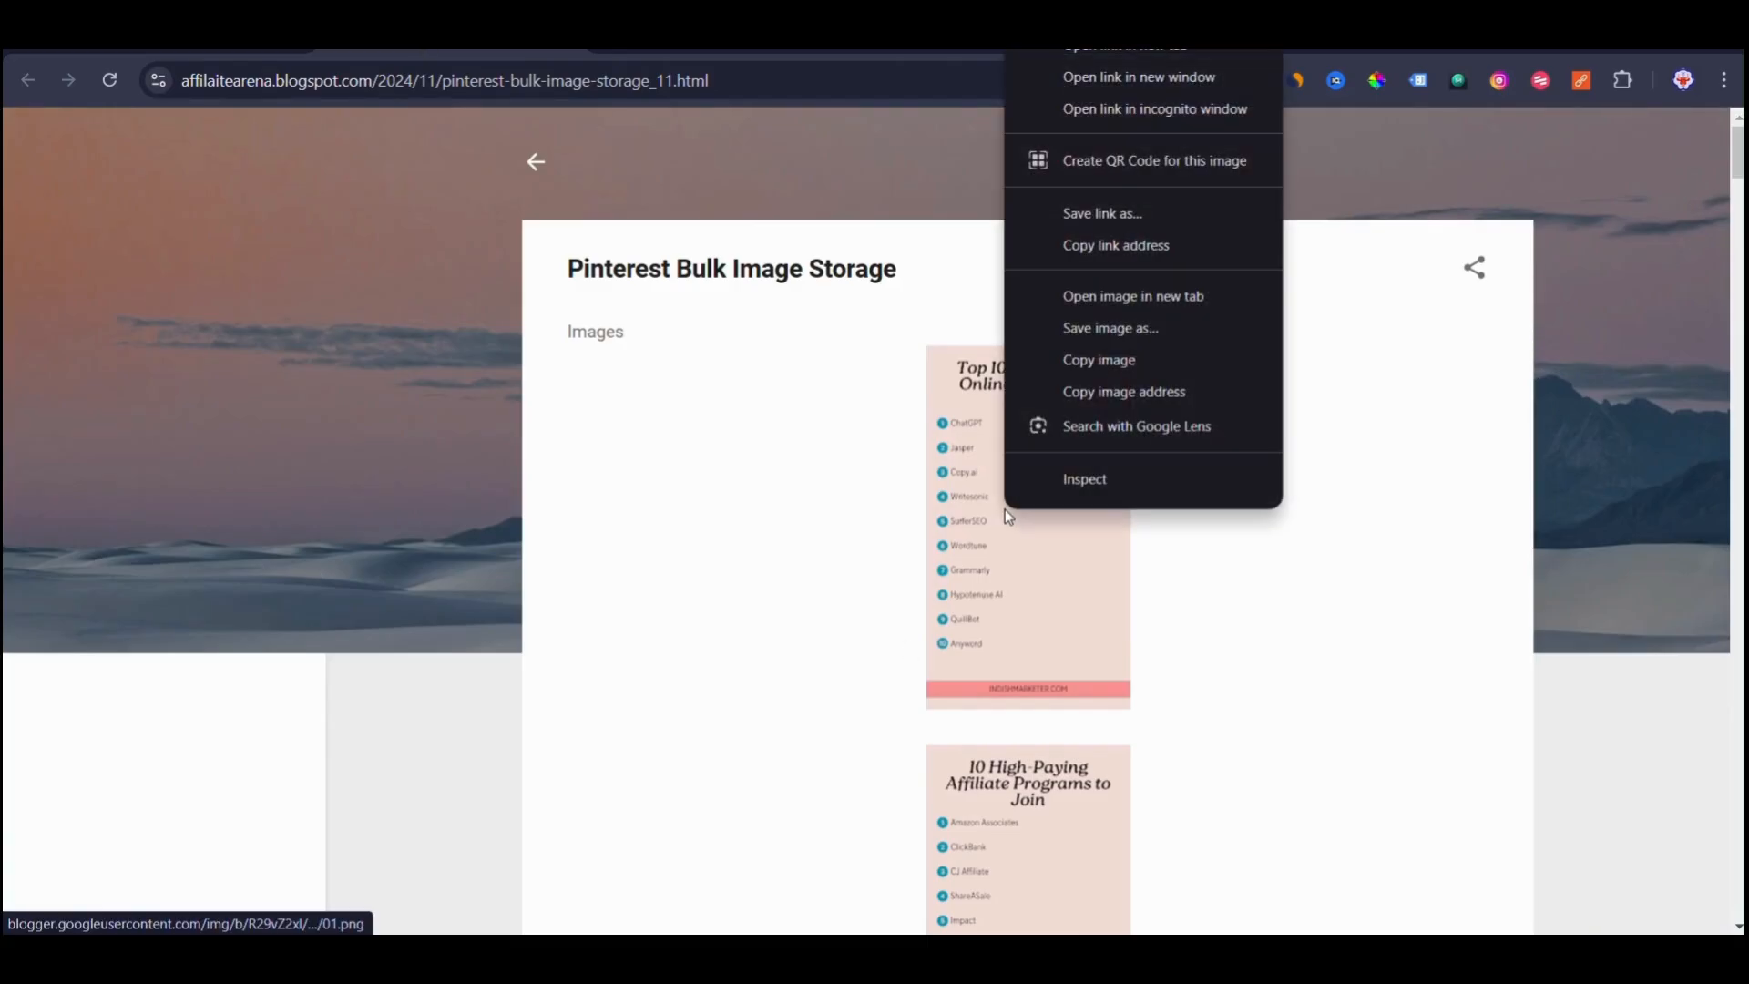
click(1167, 50)
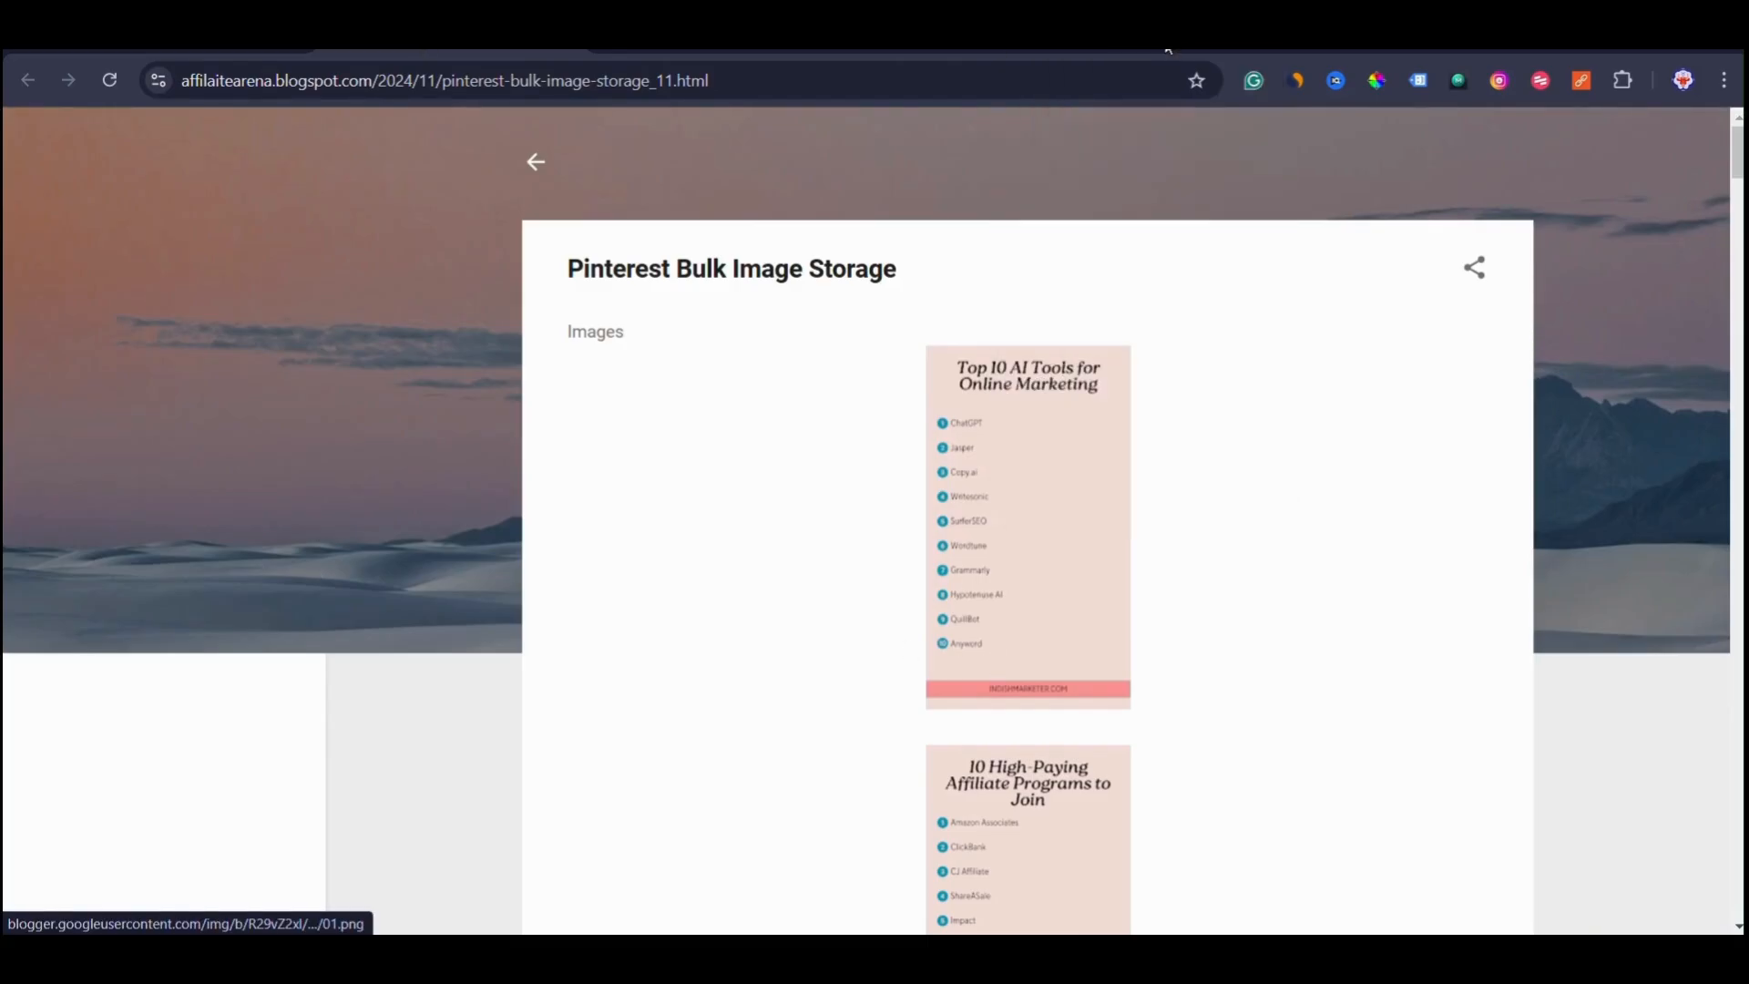
click(1168, 50)
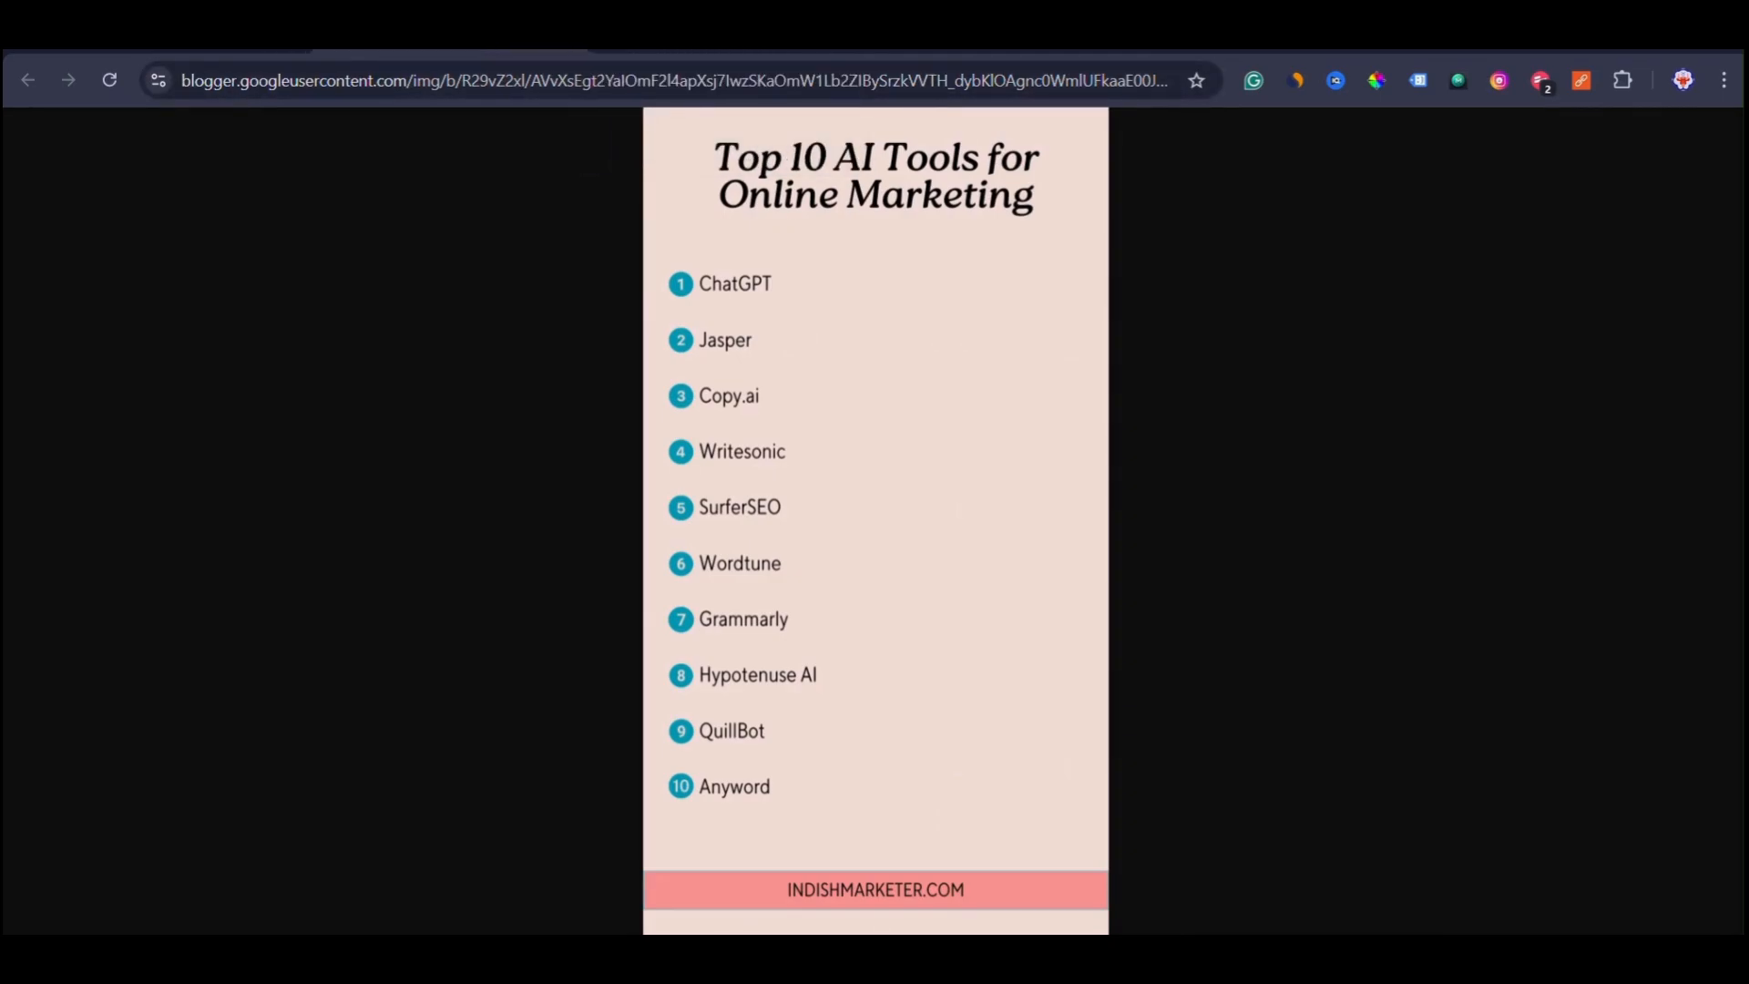
key(ctrl+w)
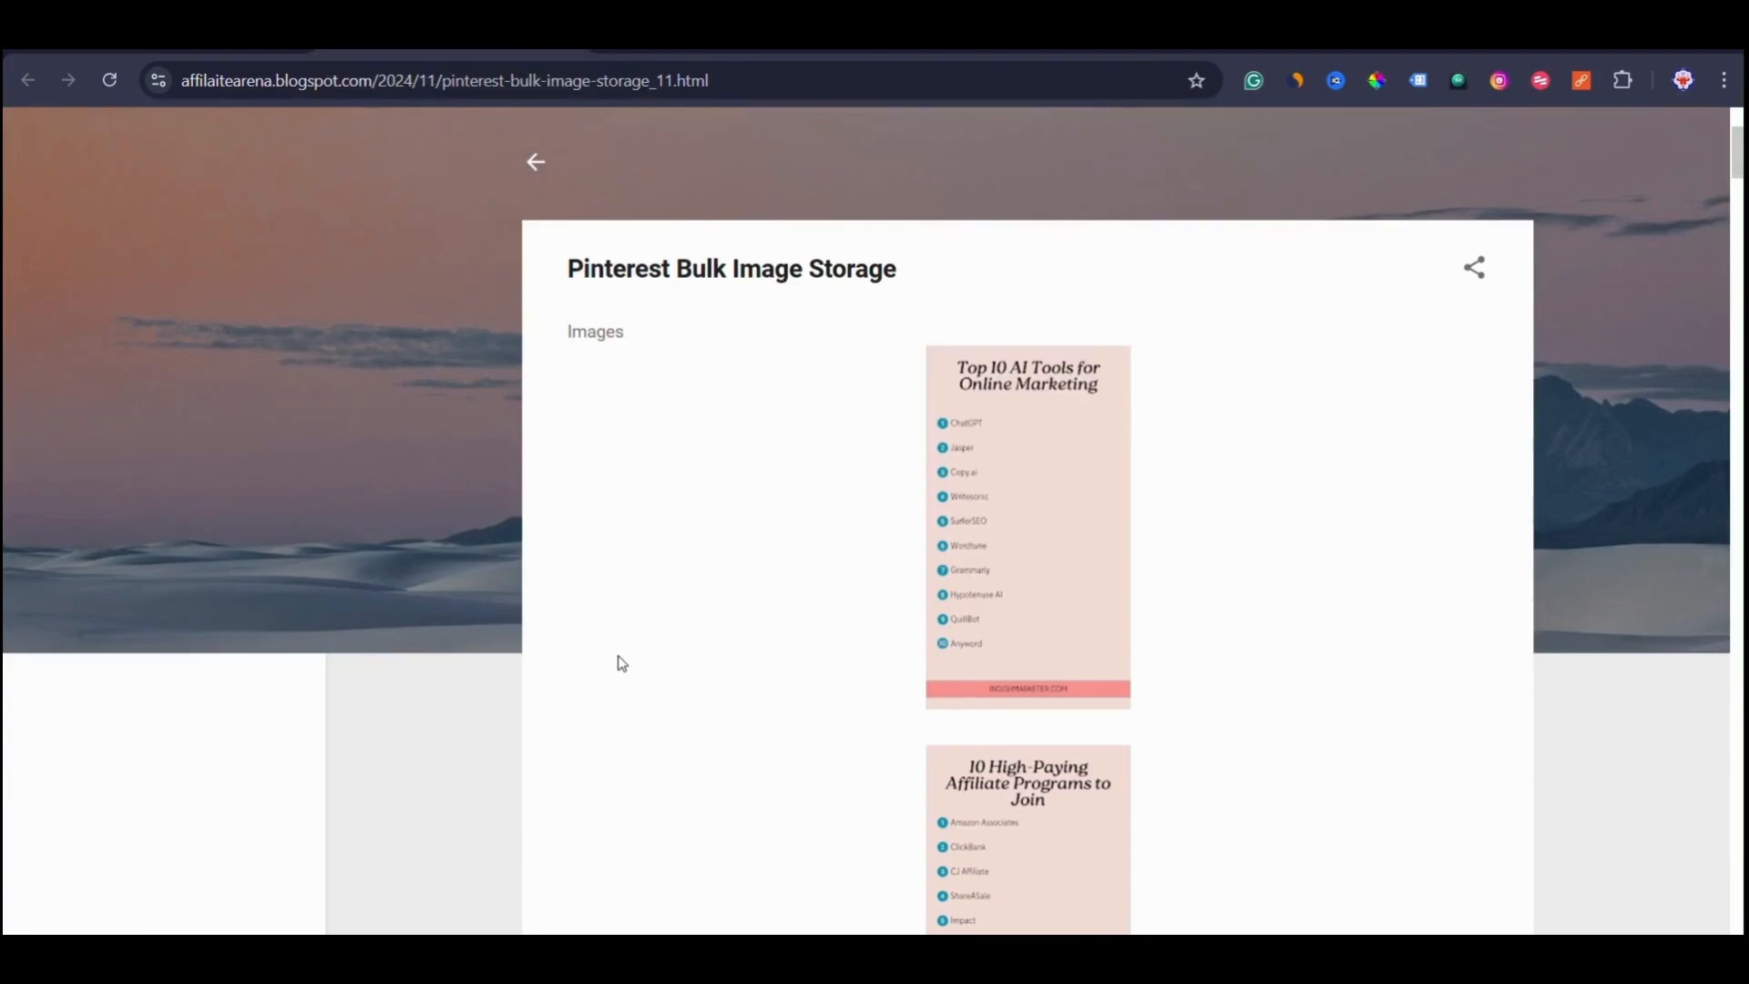
Extract the published post's image links with the Image Link Grabber extension and copy the list without numbering.
click(1580, 84)
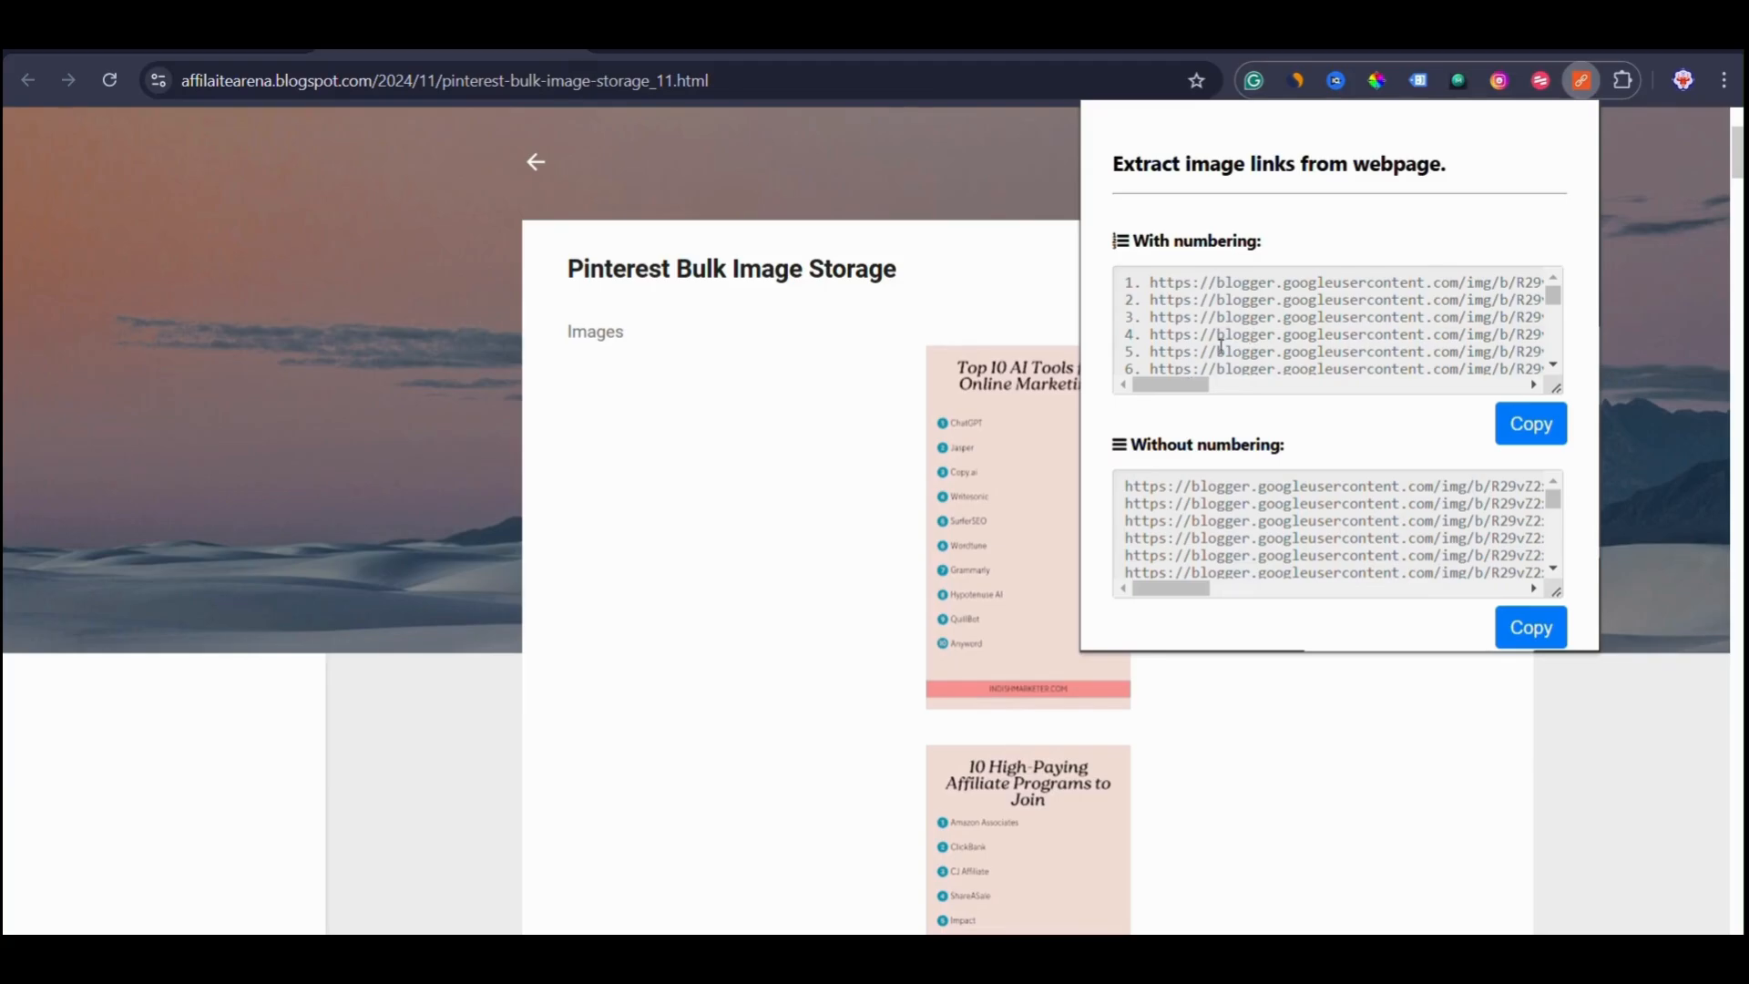
scroll(1378, 278, down, 5)
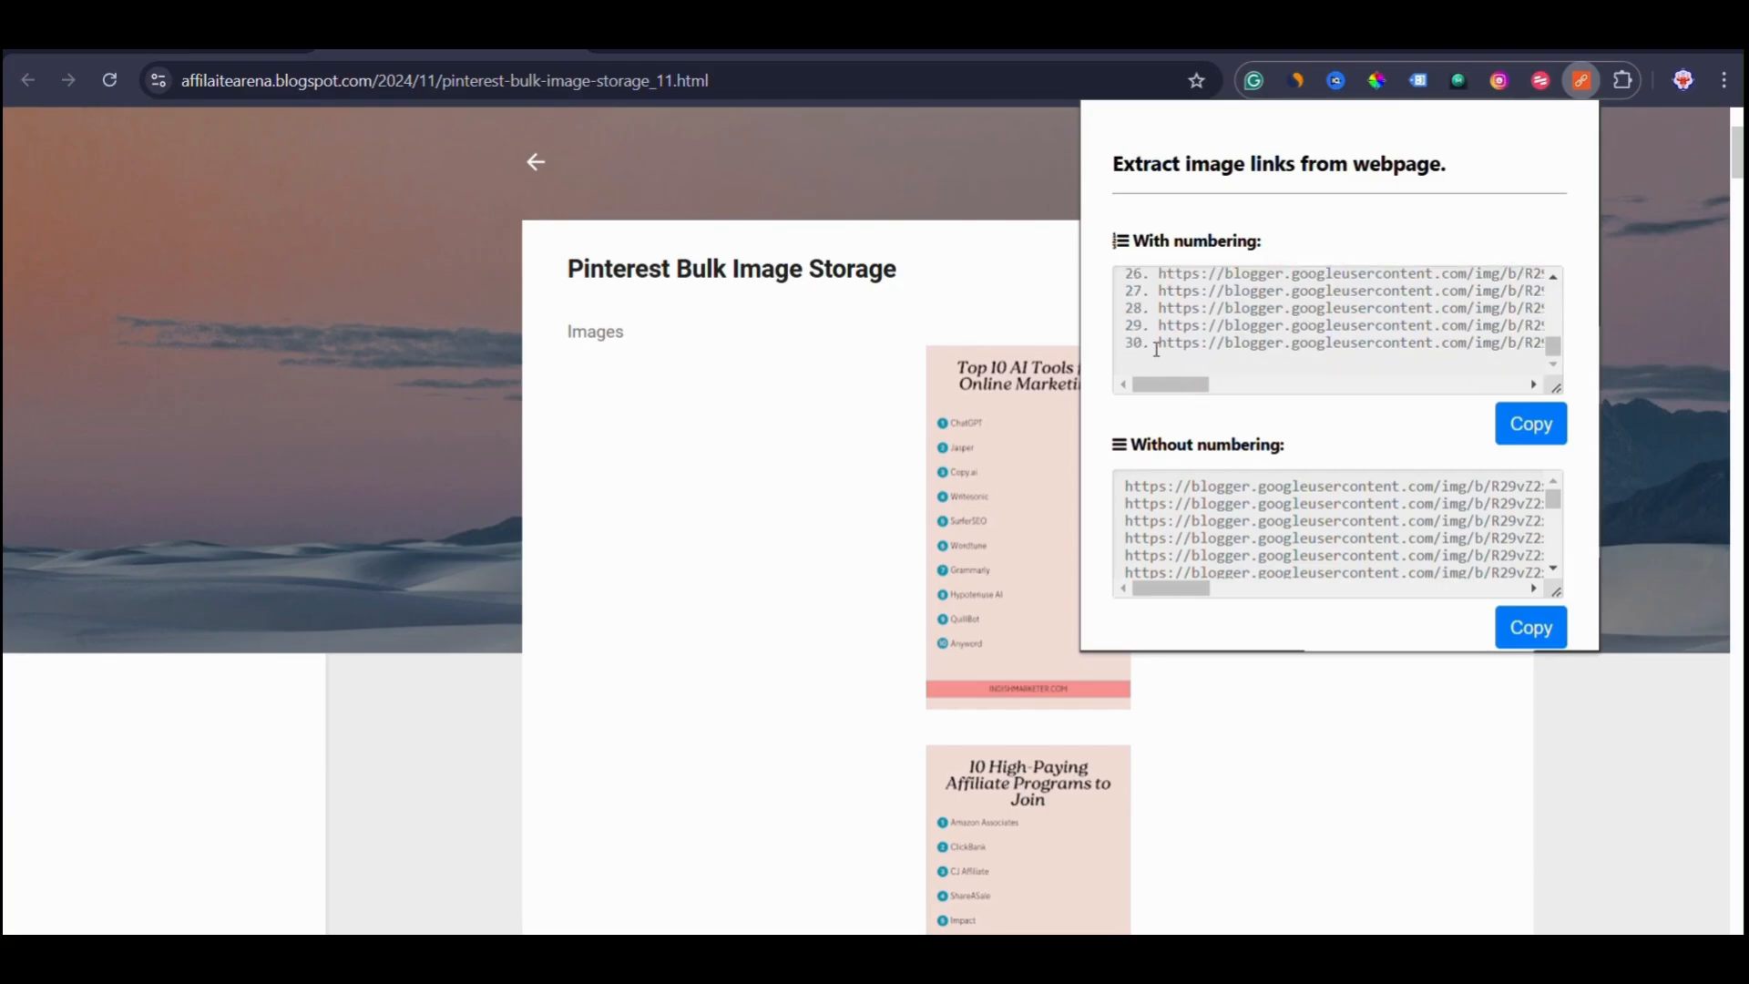
scroll(1199, 526, down, 8)
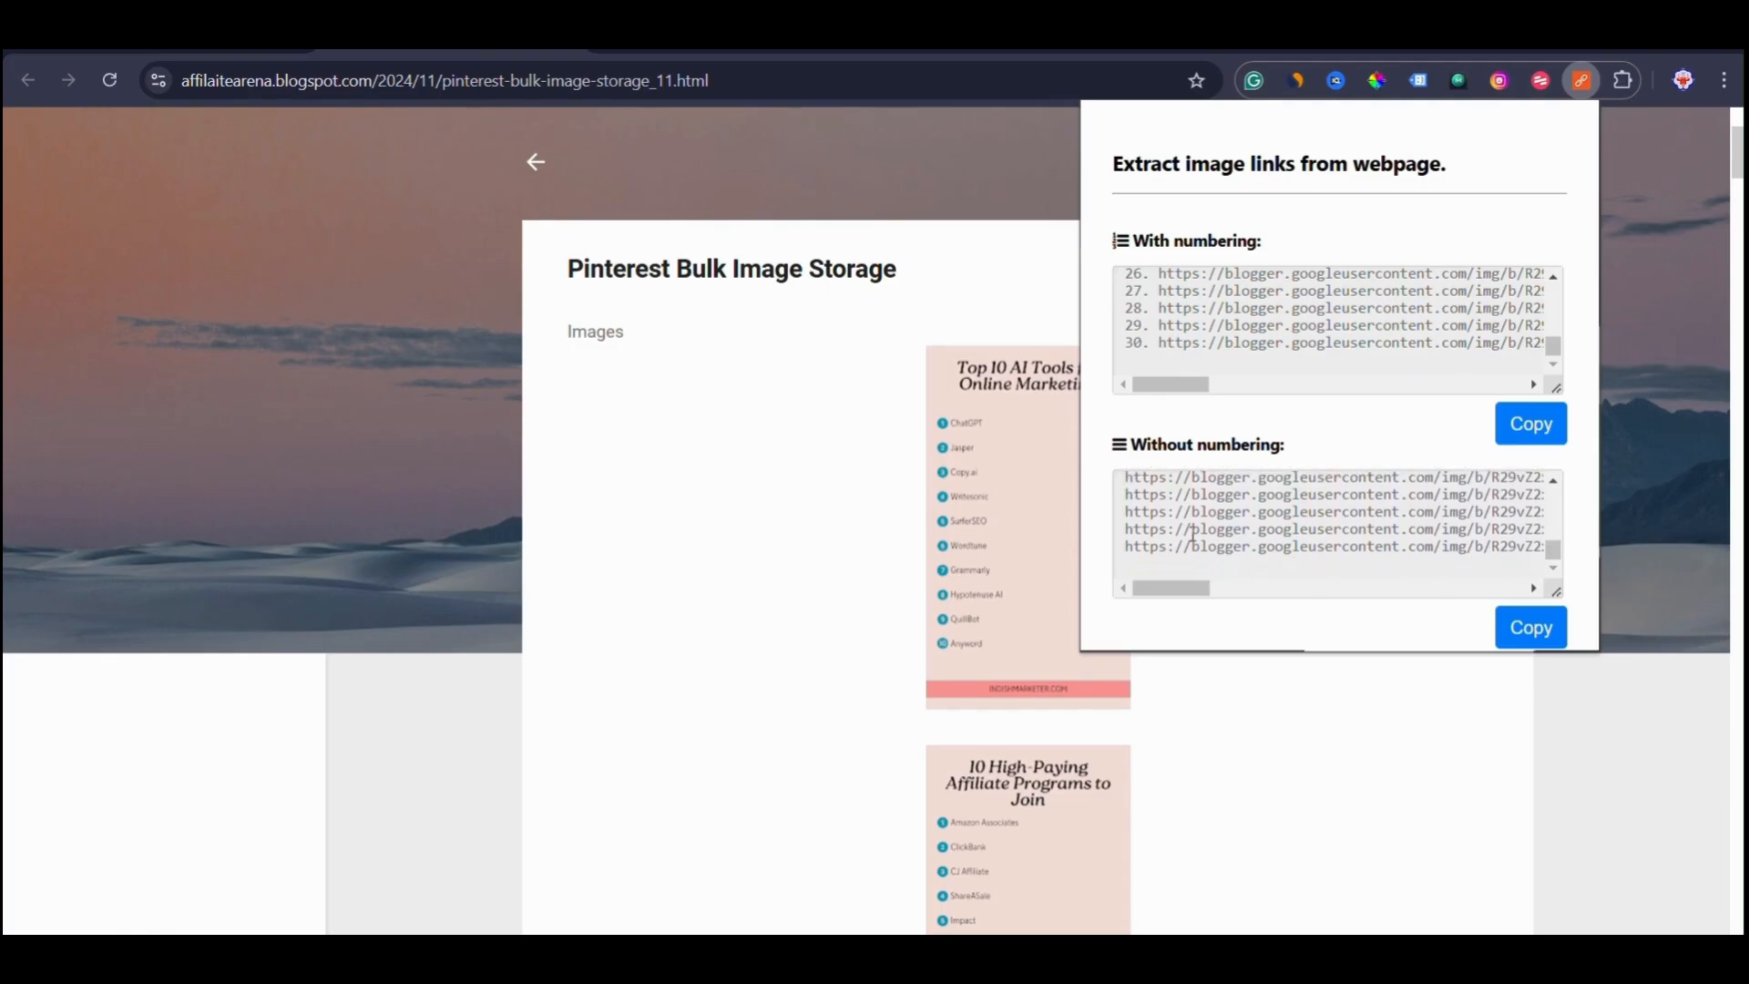
click(1526, 636)
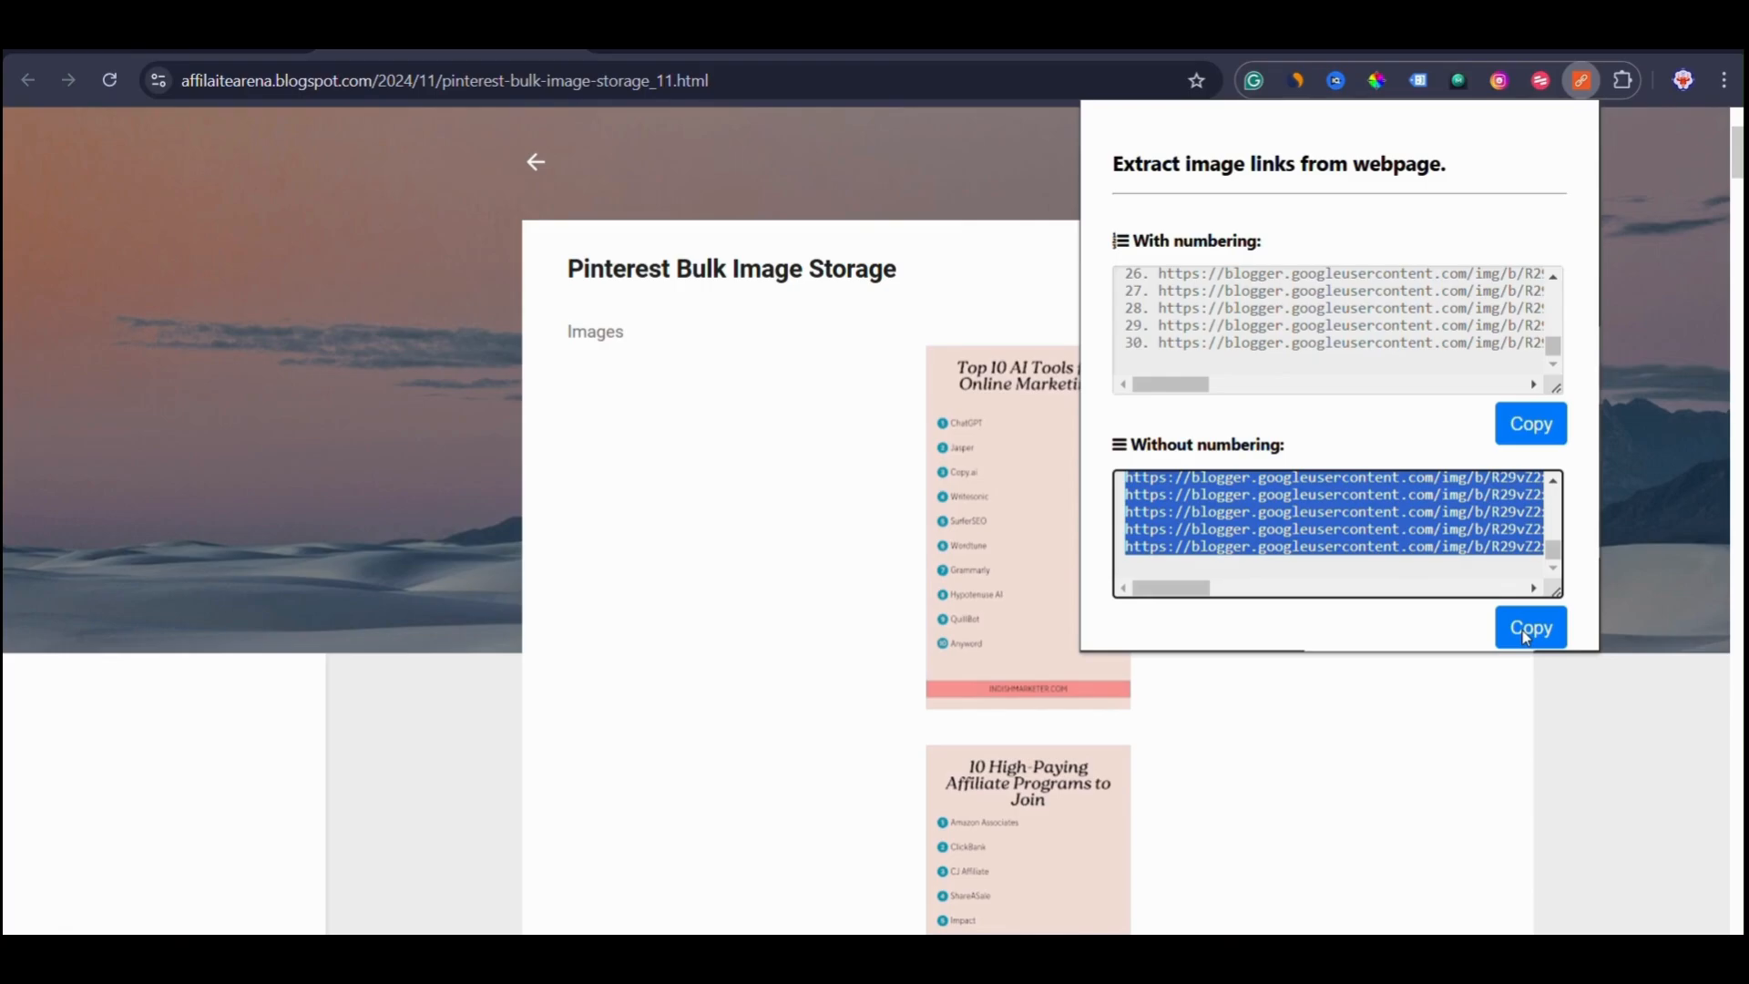
click(1527, 636)
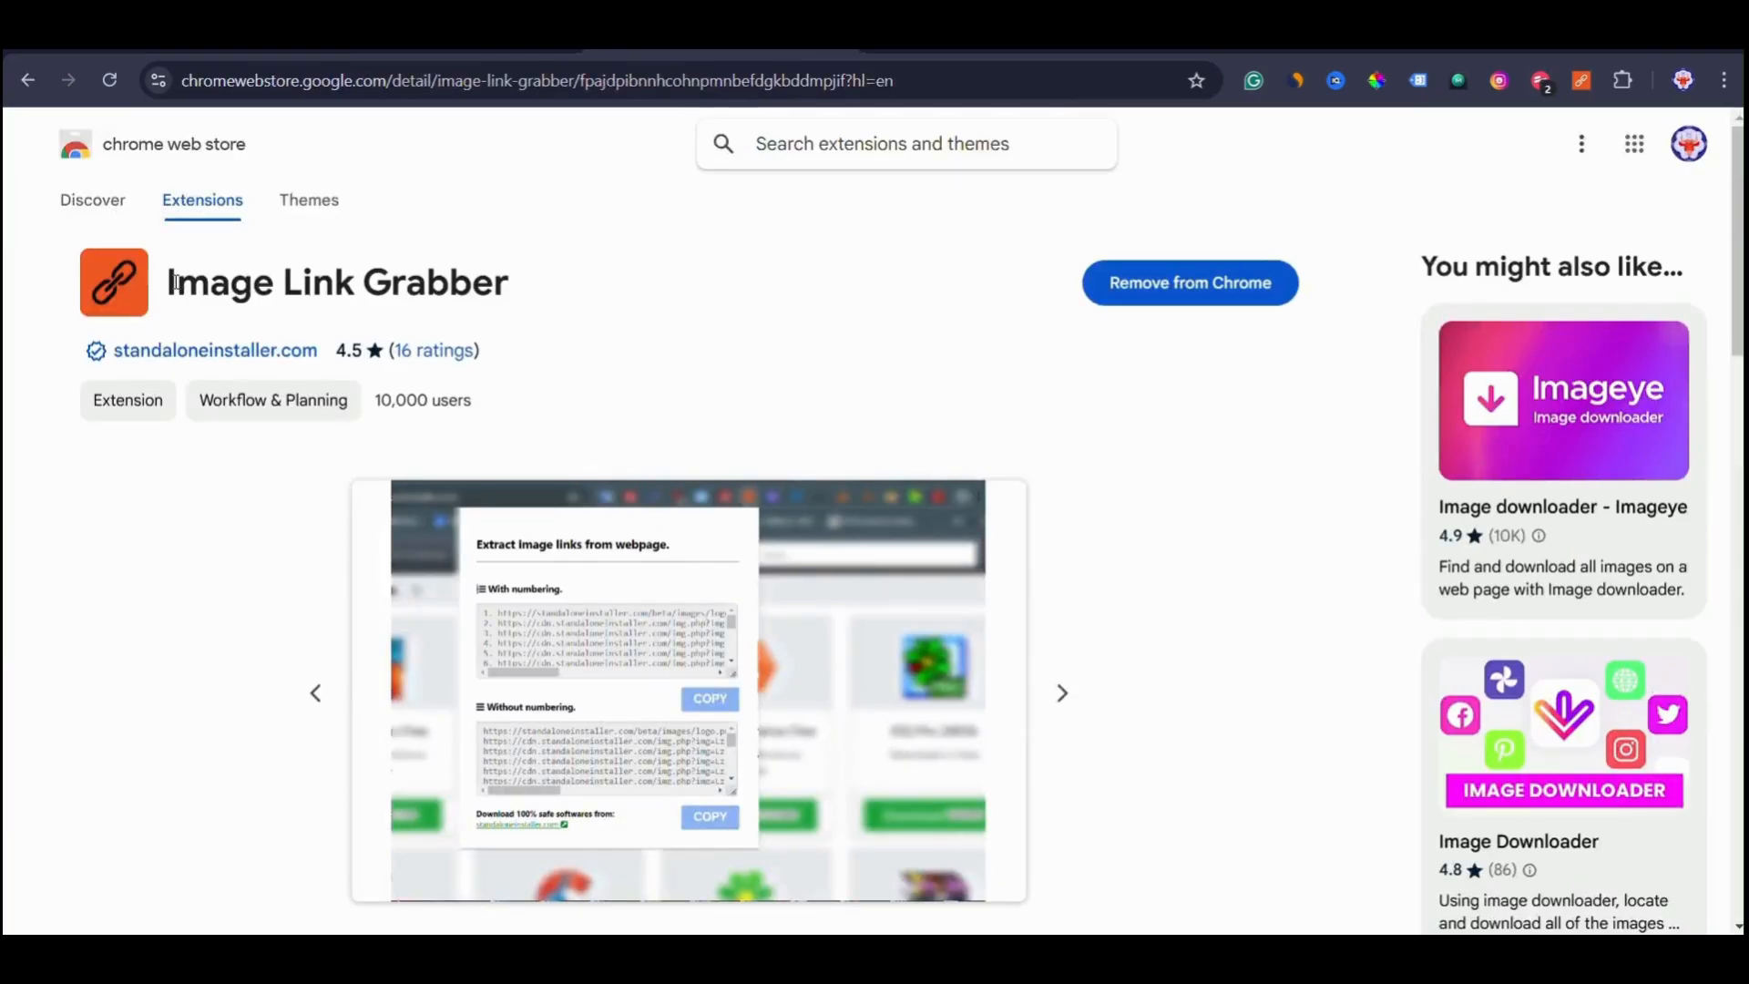
drag(176, 282, 641, 270)
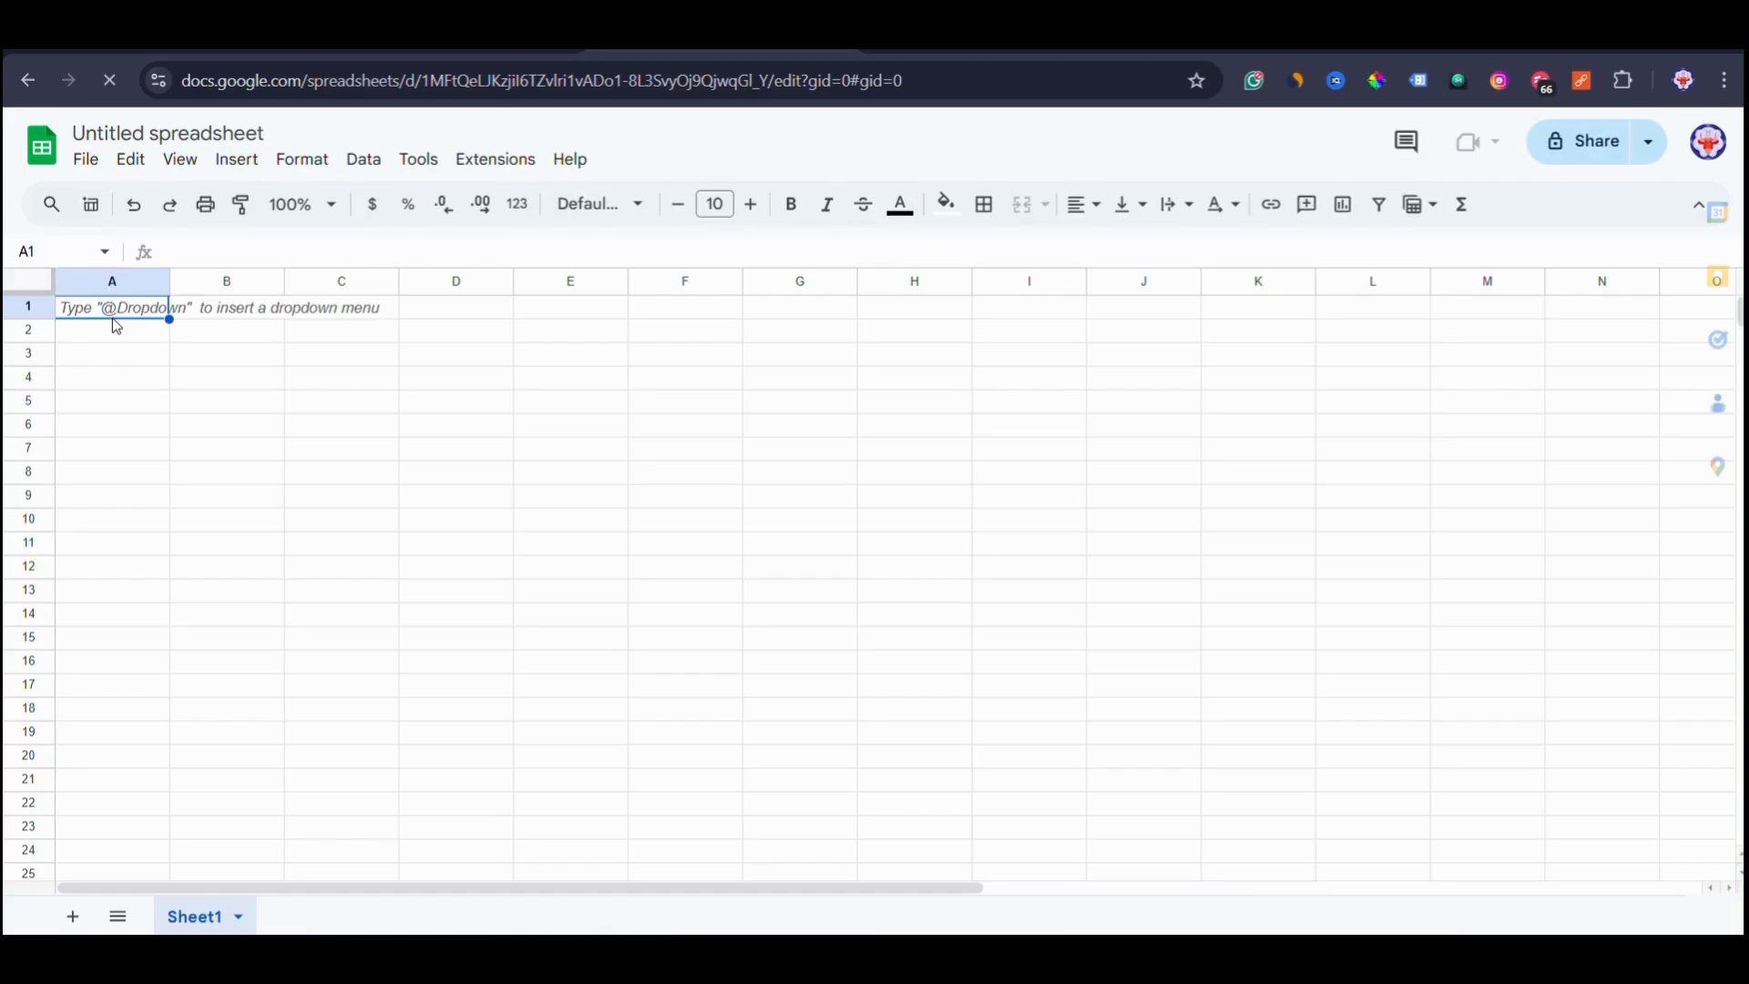
Paste the copied image links into column A of the blank Google Sheets spreadsheet, starting at A1, and check the list.
key(ctrl+v)
scroll(193, 743, down, 7)
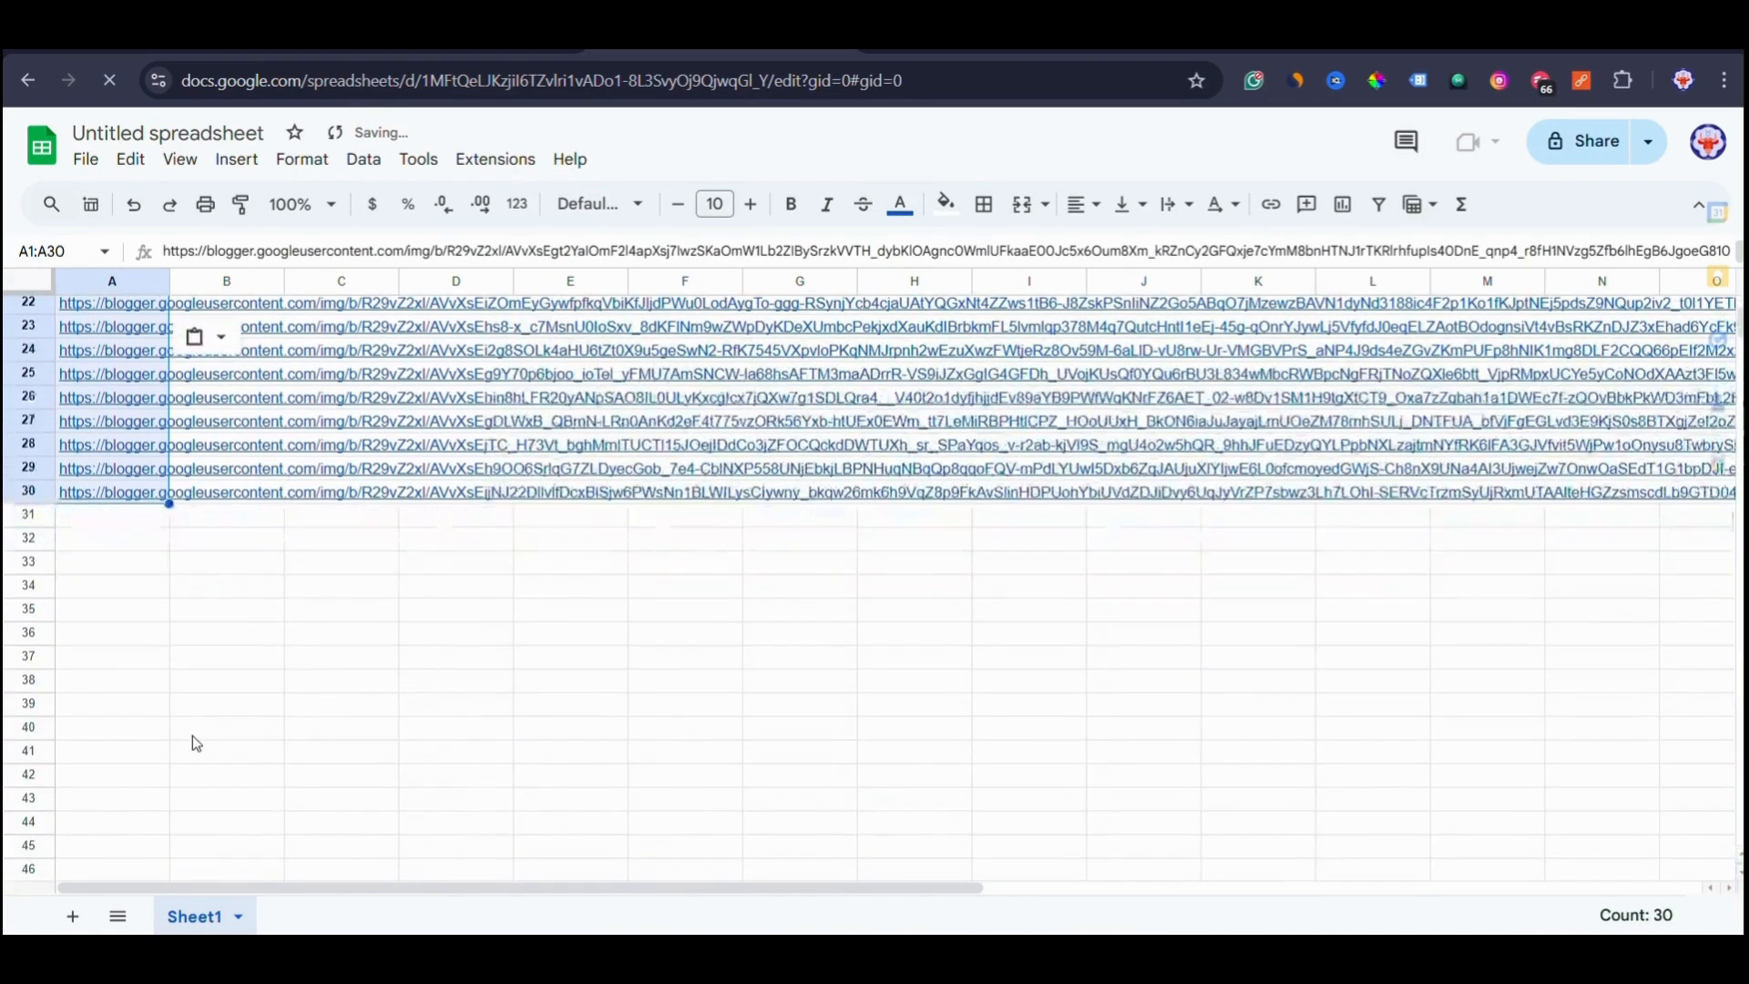
click(193, 737)
scroll(193, 736, up, 7)
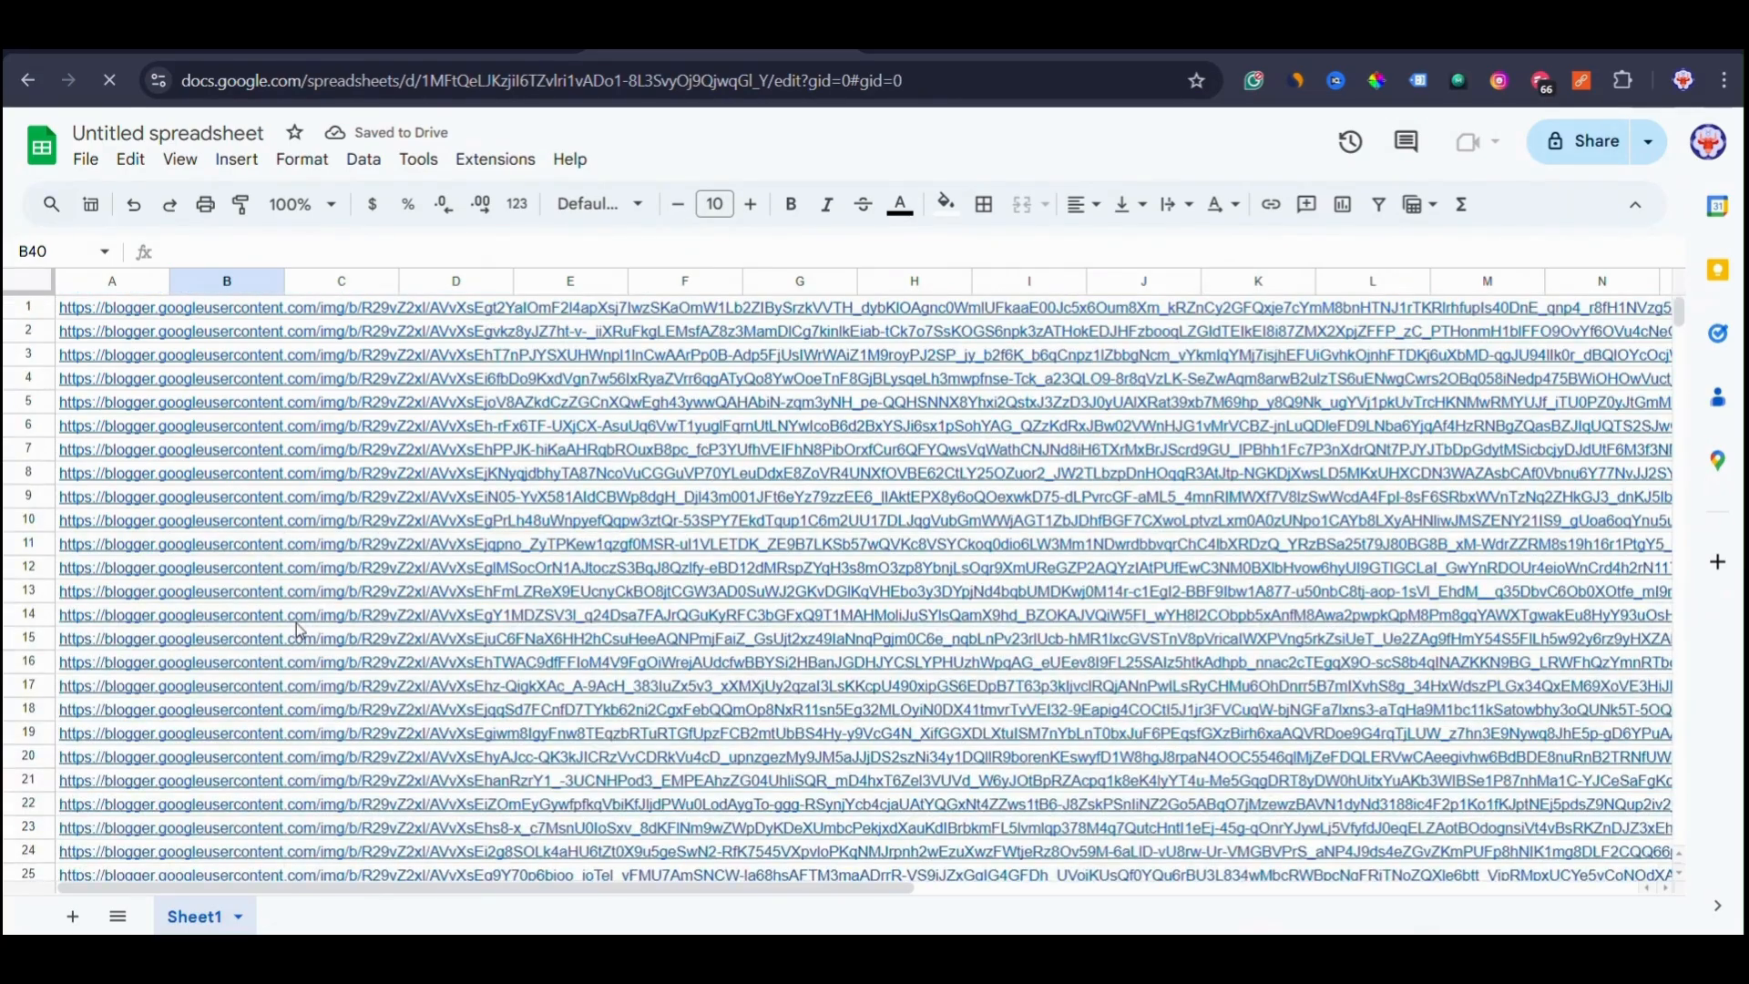
scroll(300, 629, down, 6)
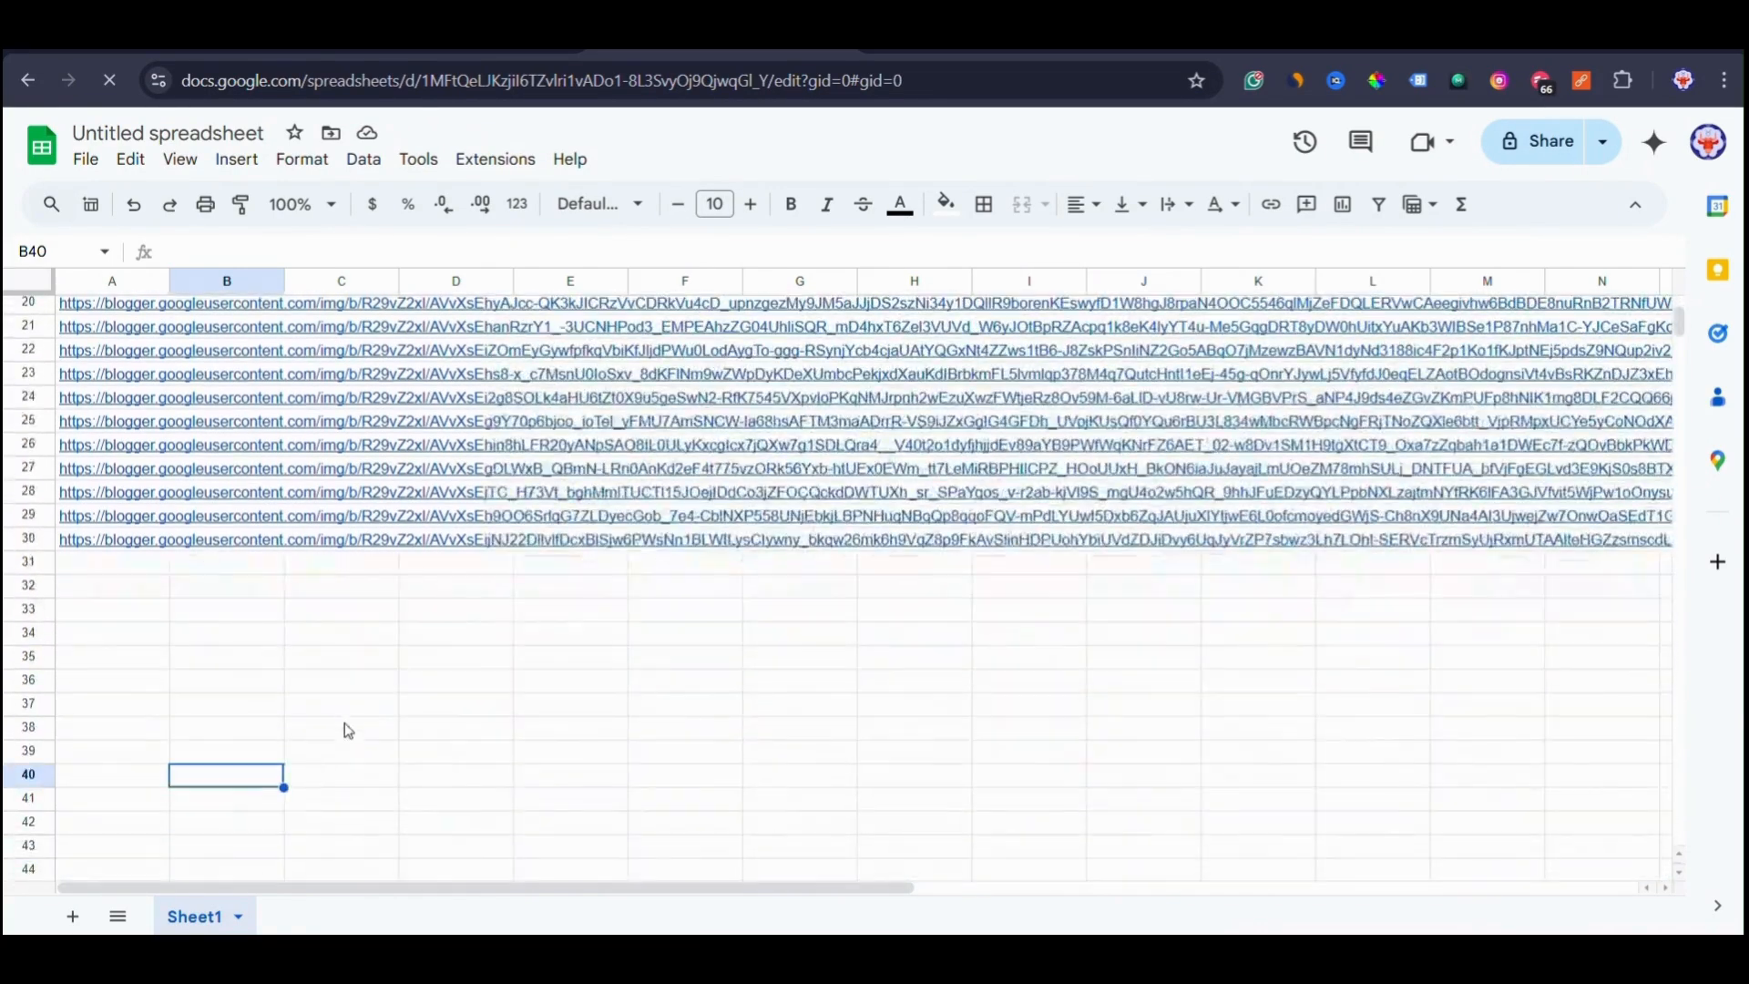
click(297, 609)
scroll(298, 609, up, 6)
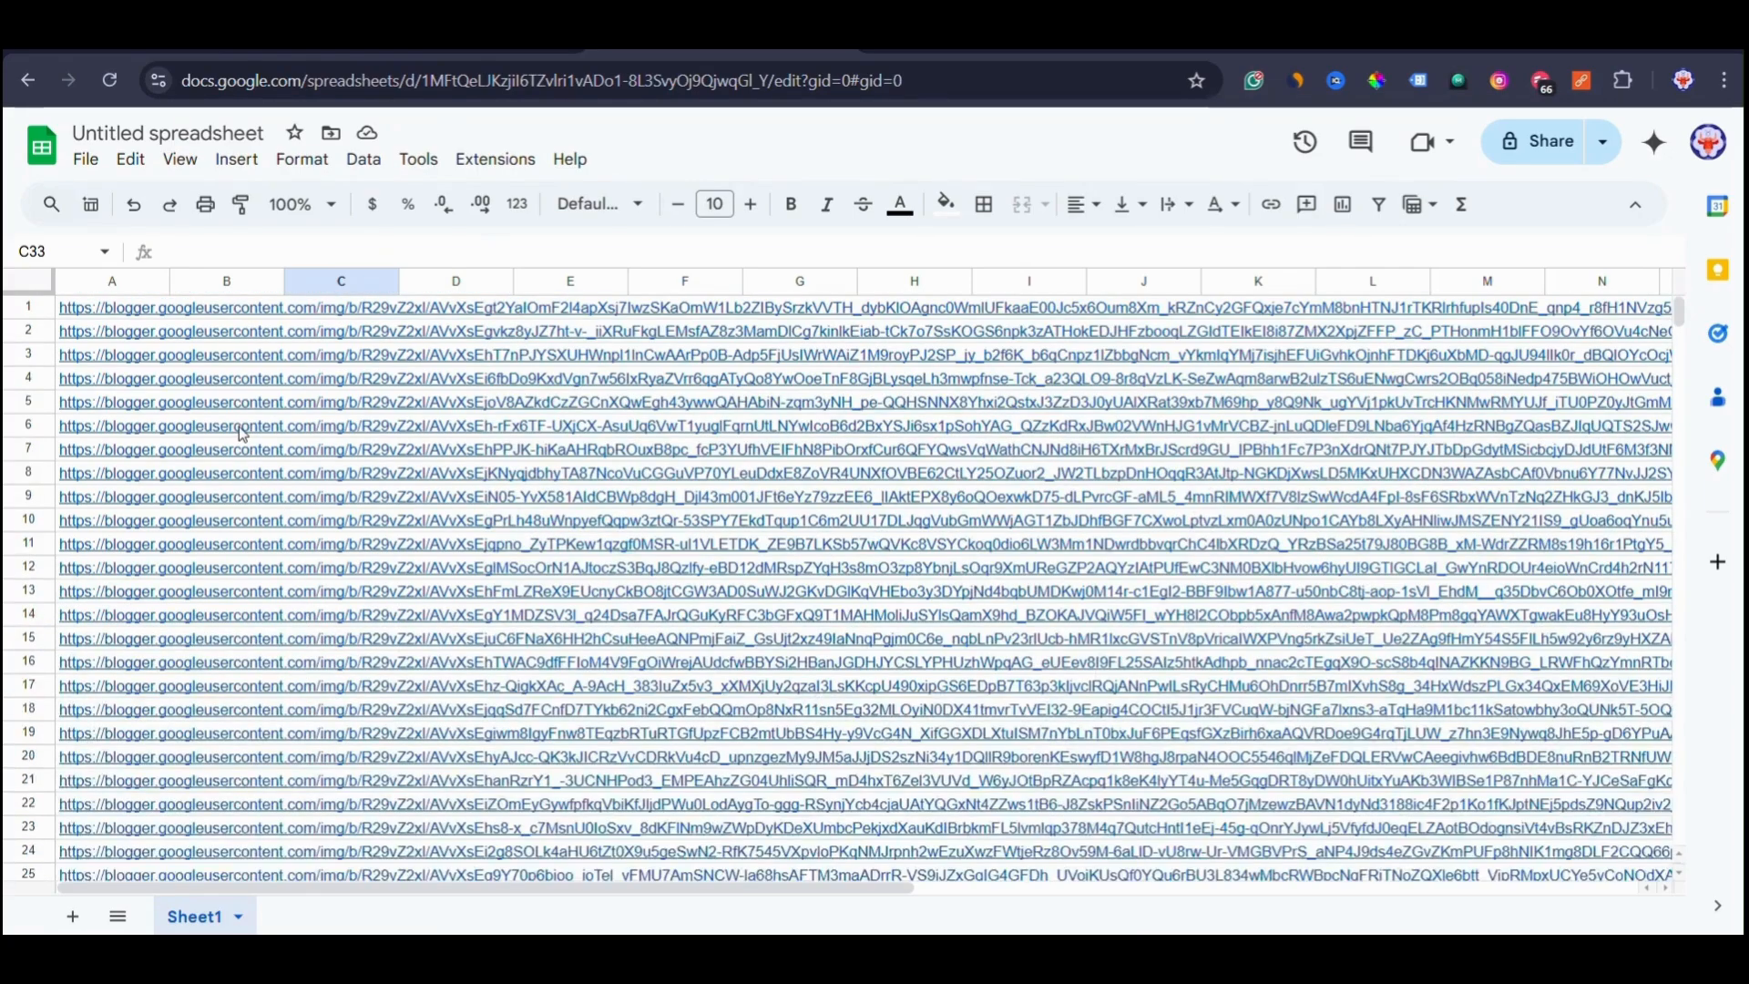
click(225, 312)
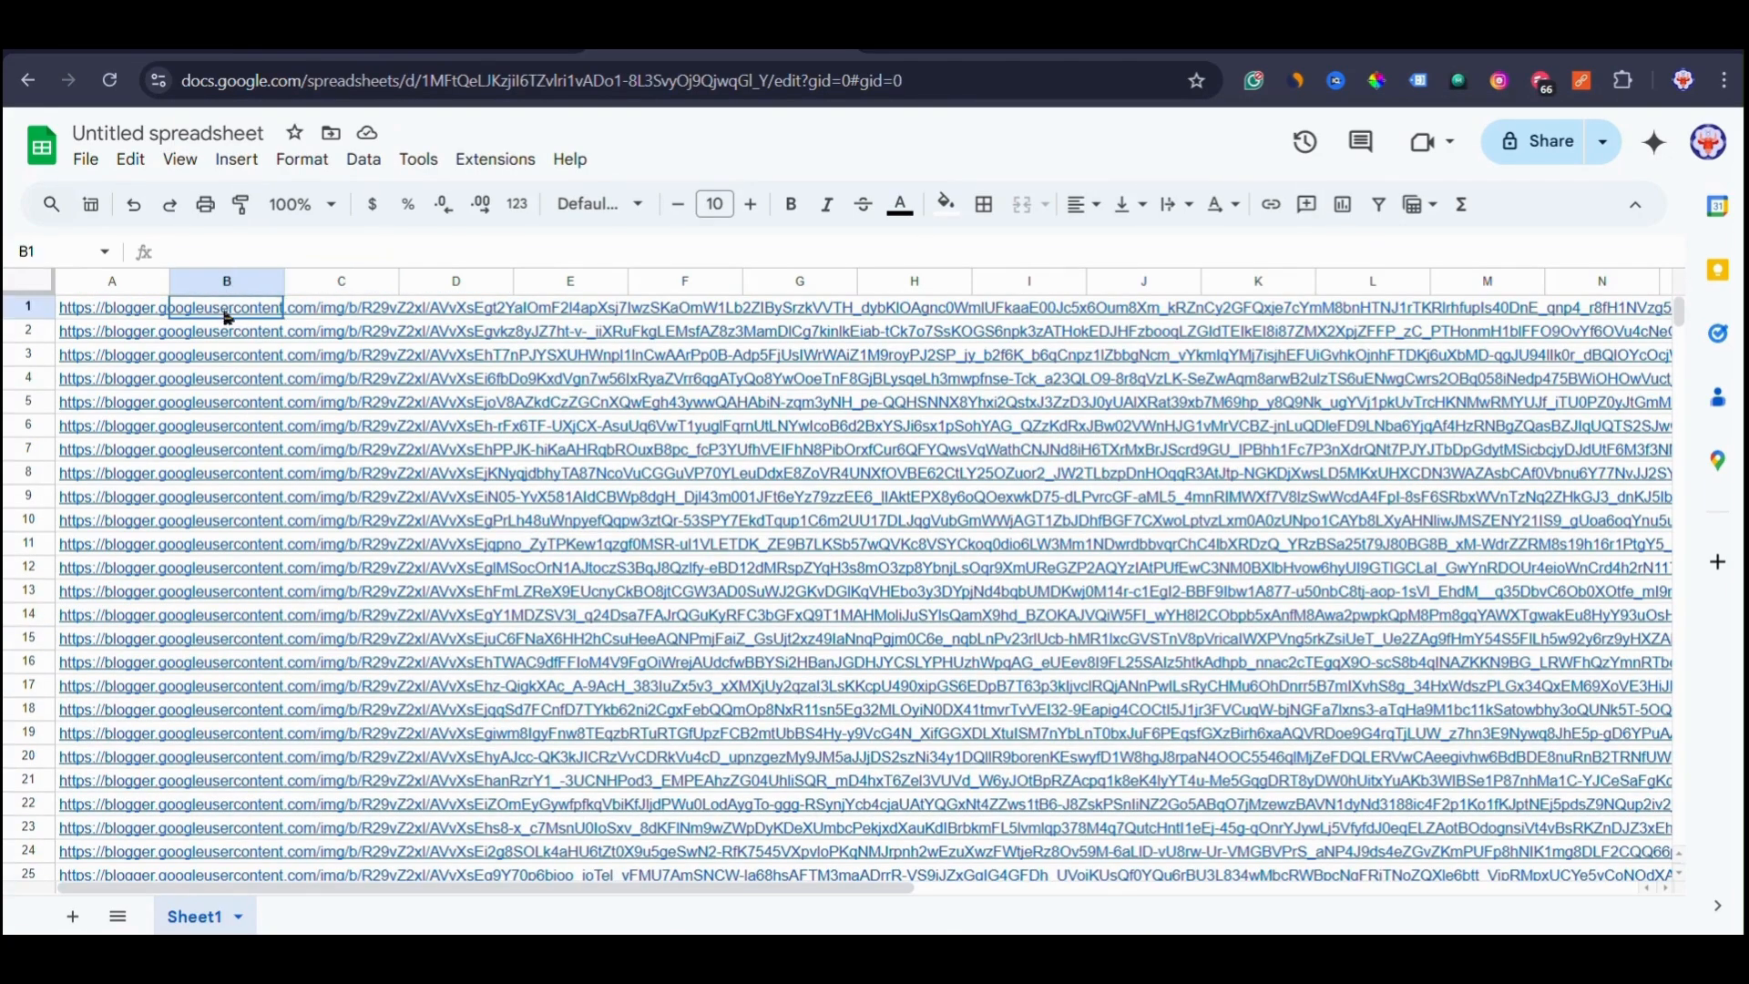
Switch back to Blogger and start a new post titled "Pinterest Bulk Image Storage 2".
click(28, 80)
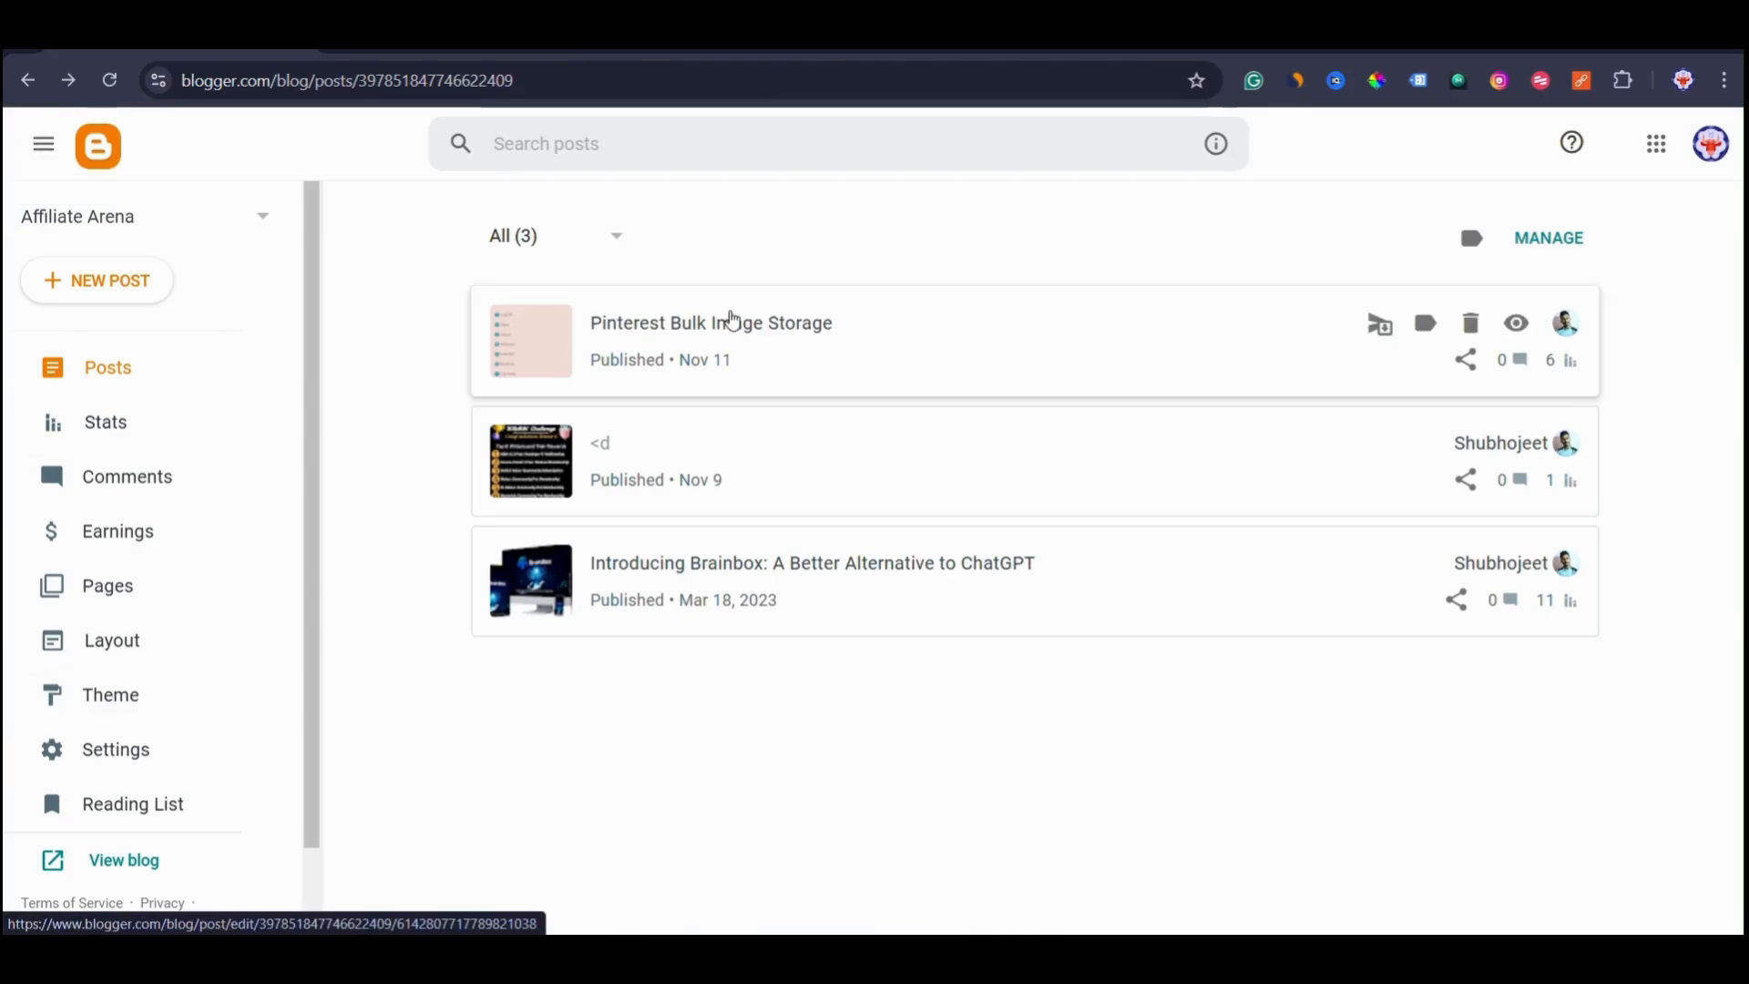
click(733, 321)
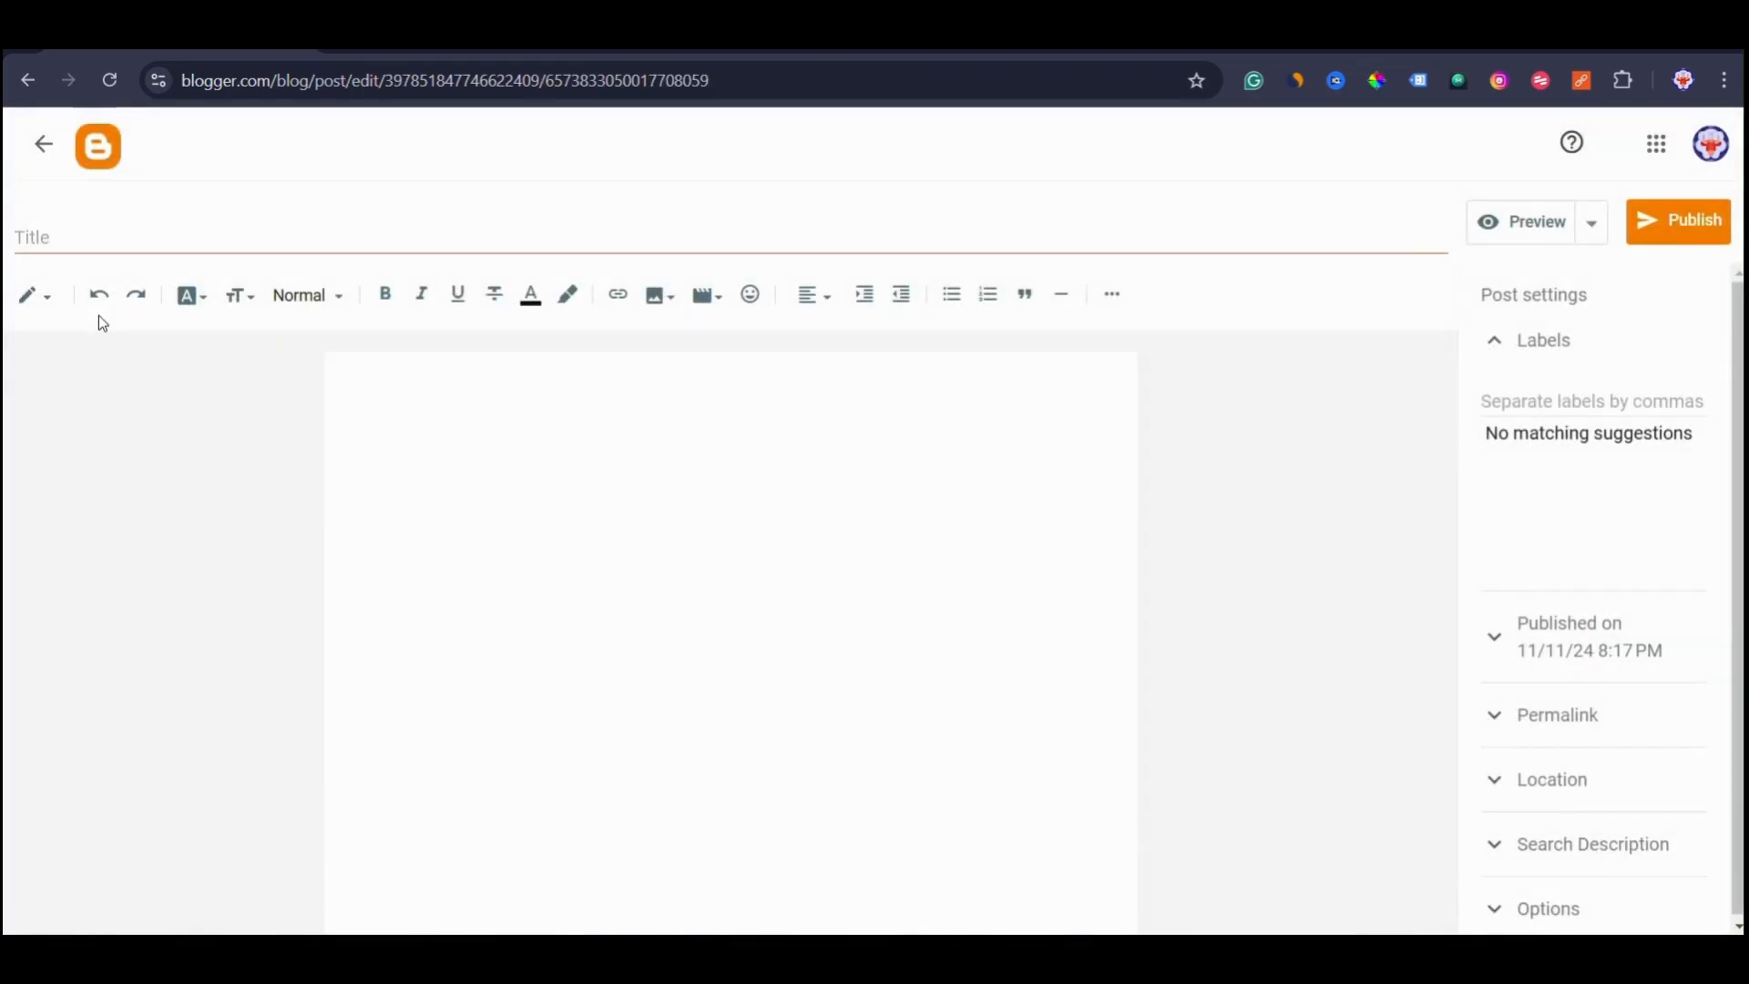
click(63, 239)
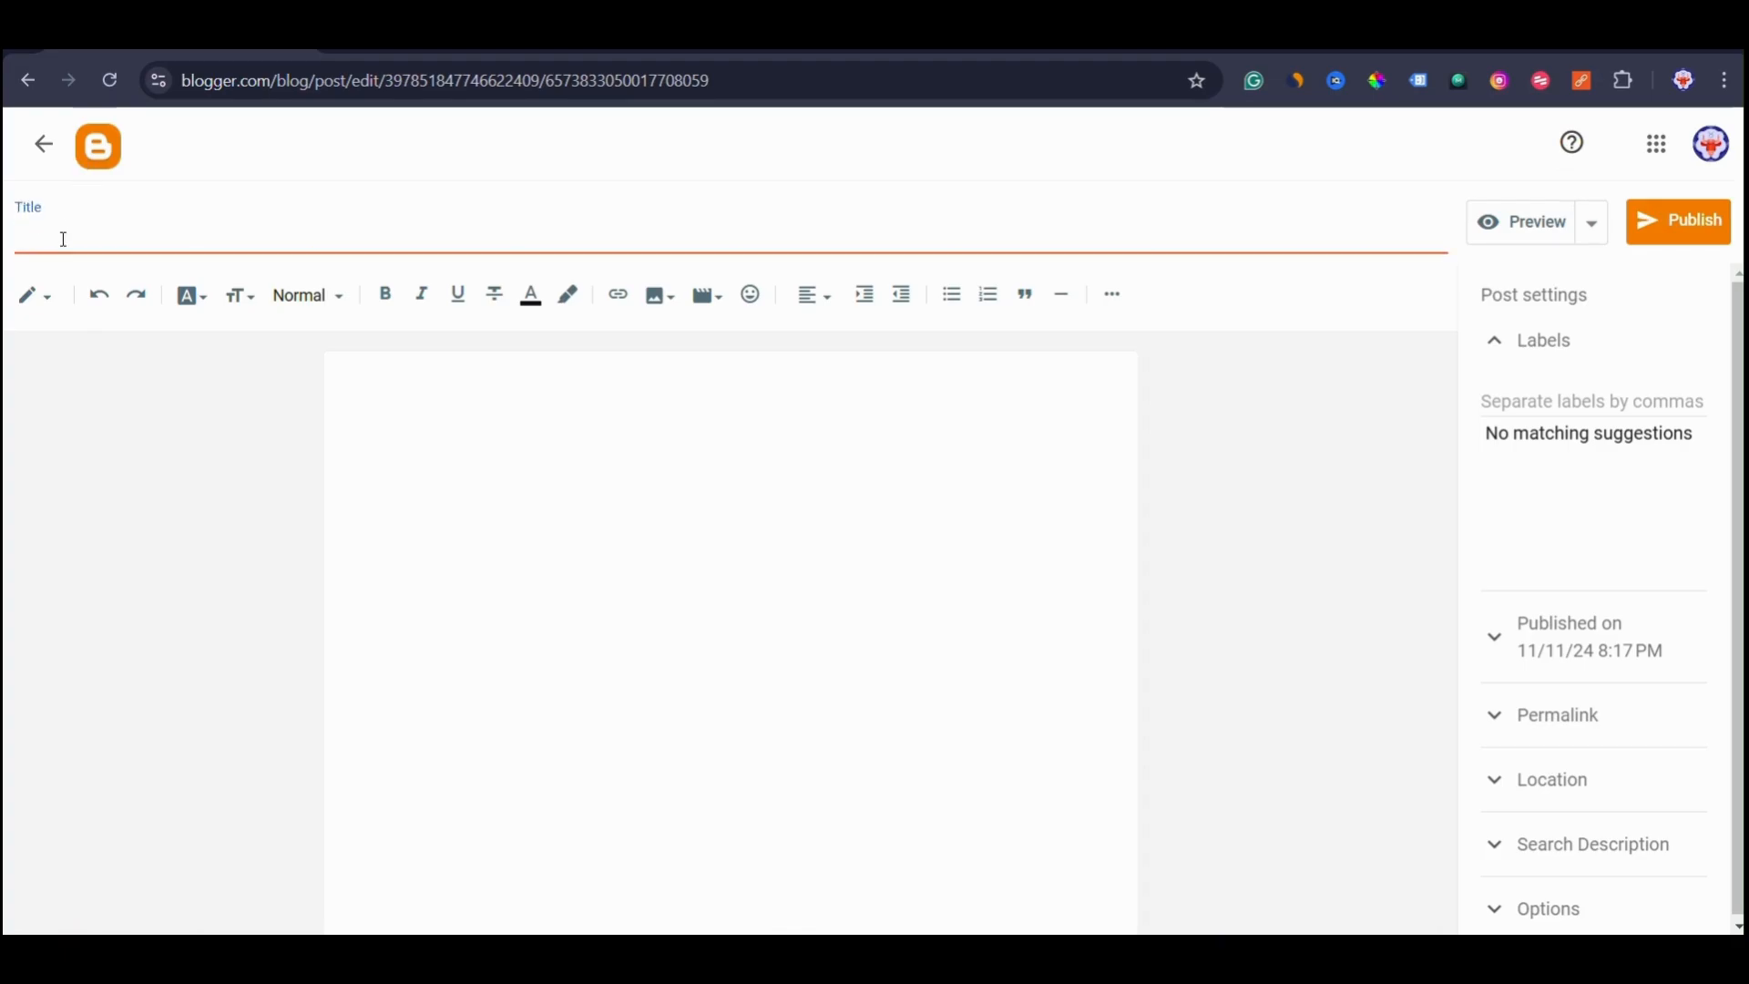
text(Pinterest Bulk Image Storage 2)
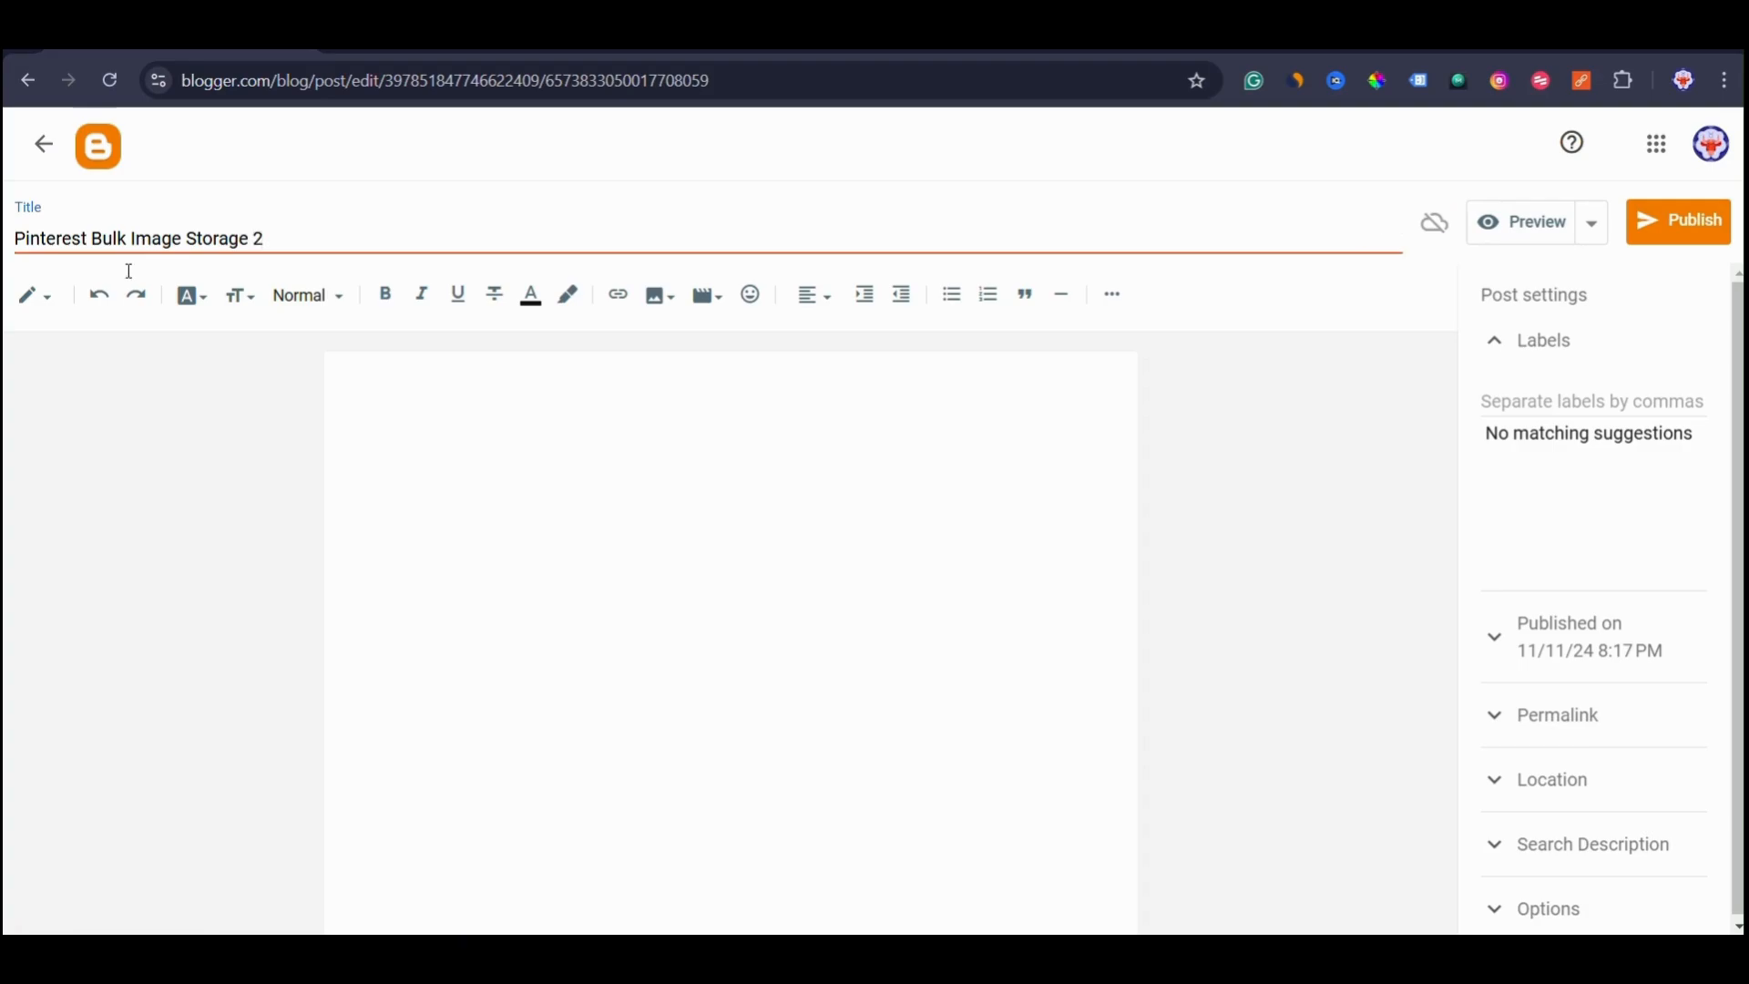
Upload the remaining pin images from the "(Bulk 1) Pinterest Bulk Pin" folder, starting with 31.png, into the post body.
click(390, 391)
click(679, 300)
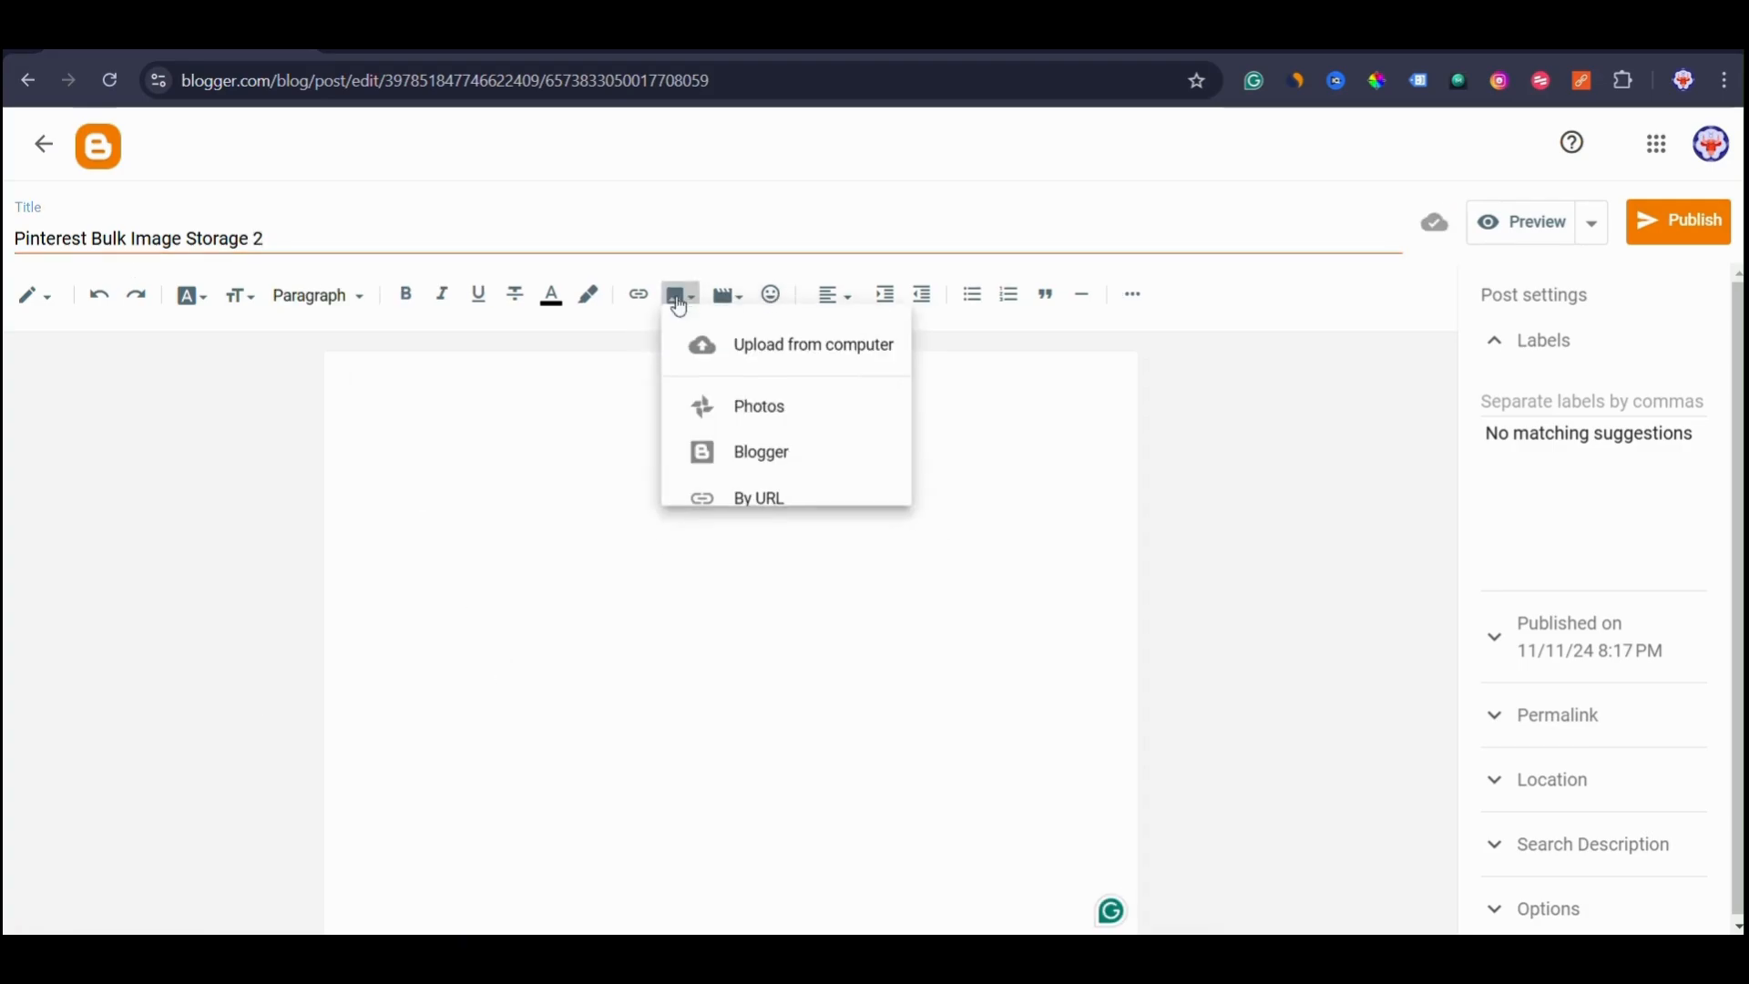
click(770, 354)
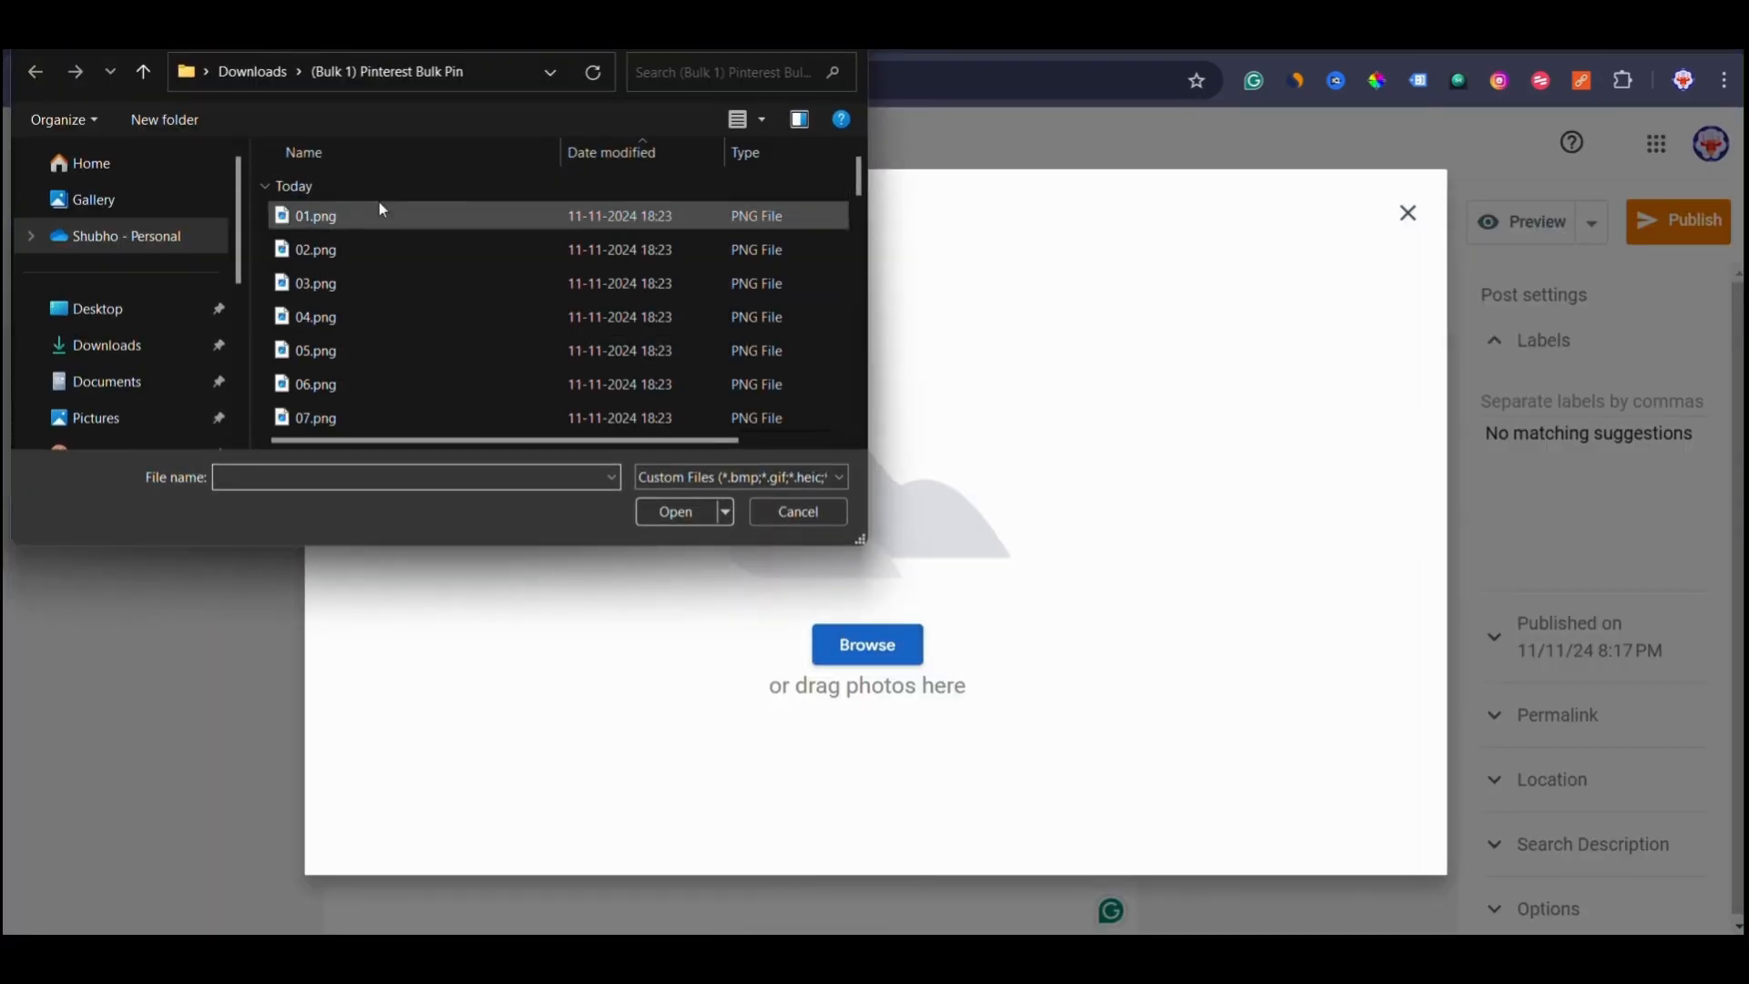
scroll(307, 275, down, 8)
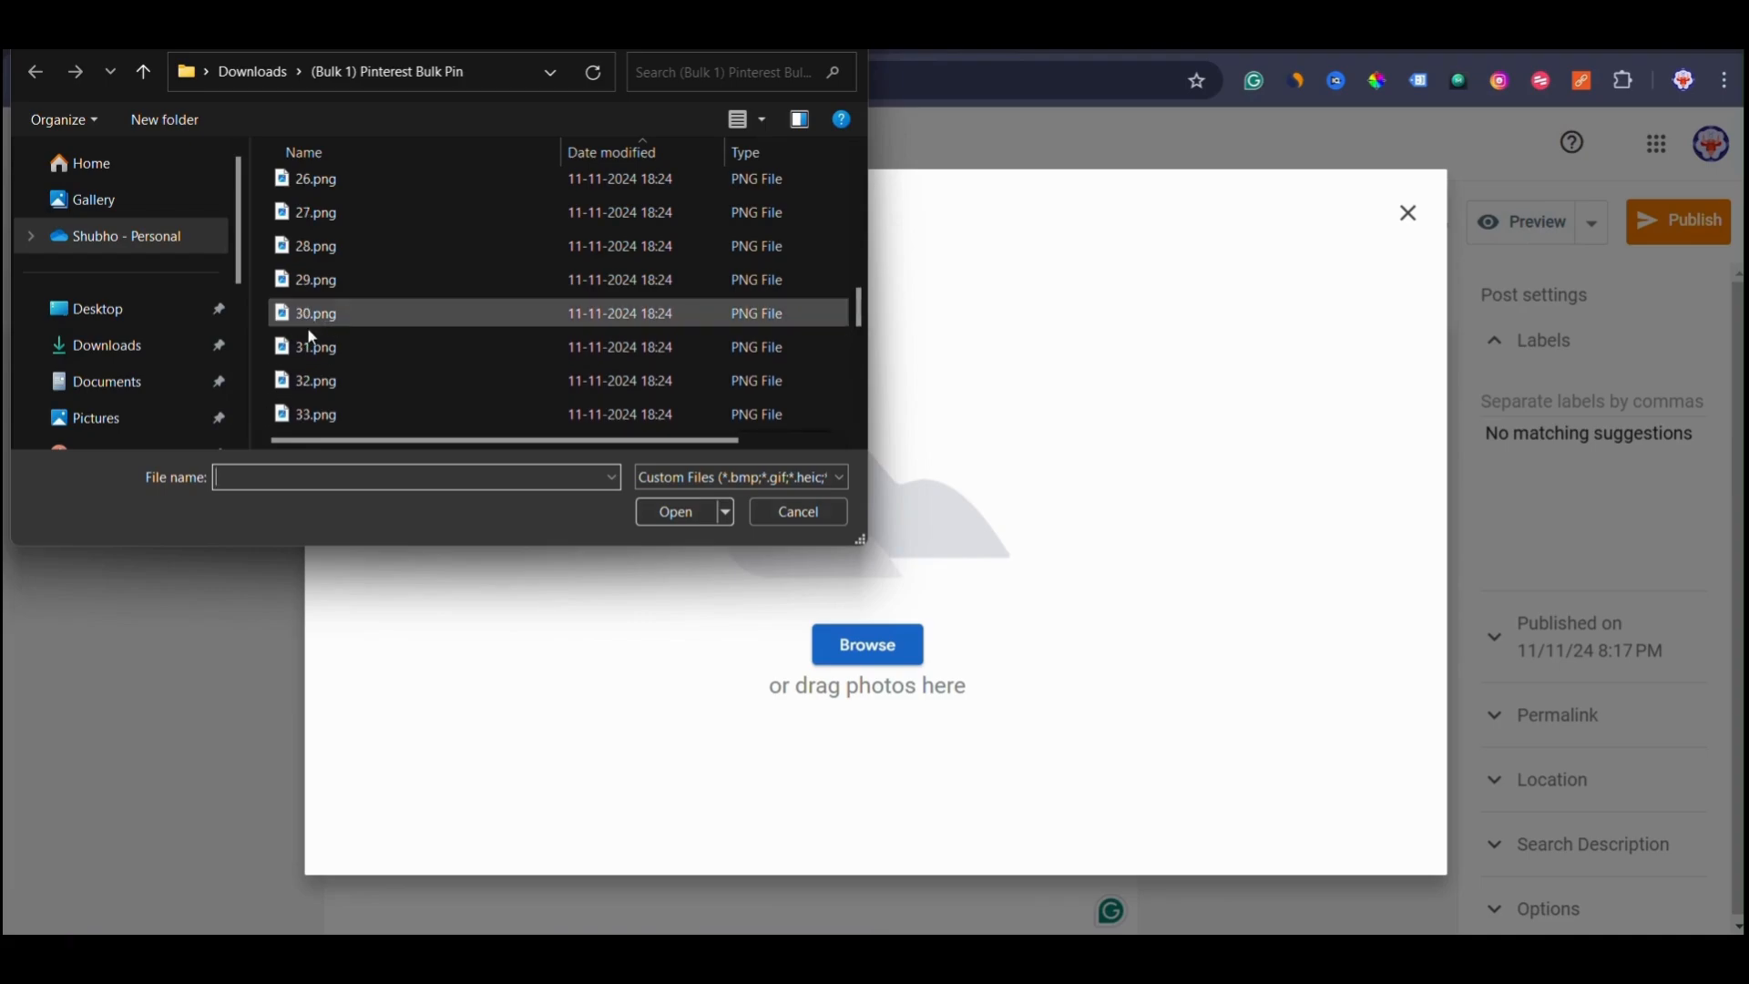
click(261, 345)
key(ctrl+a)
click(687, 517)
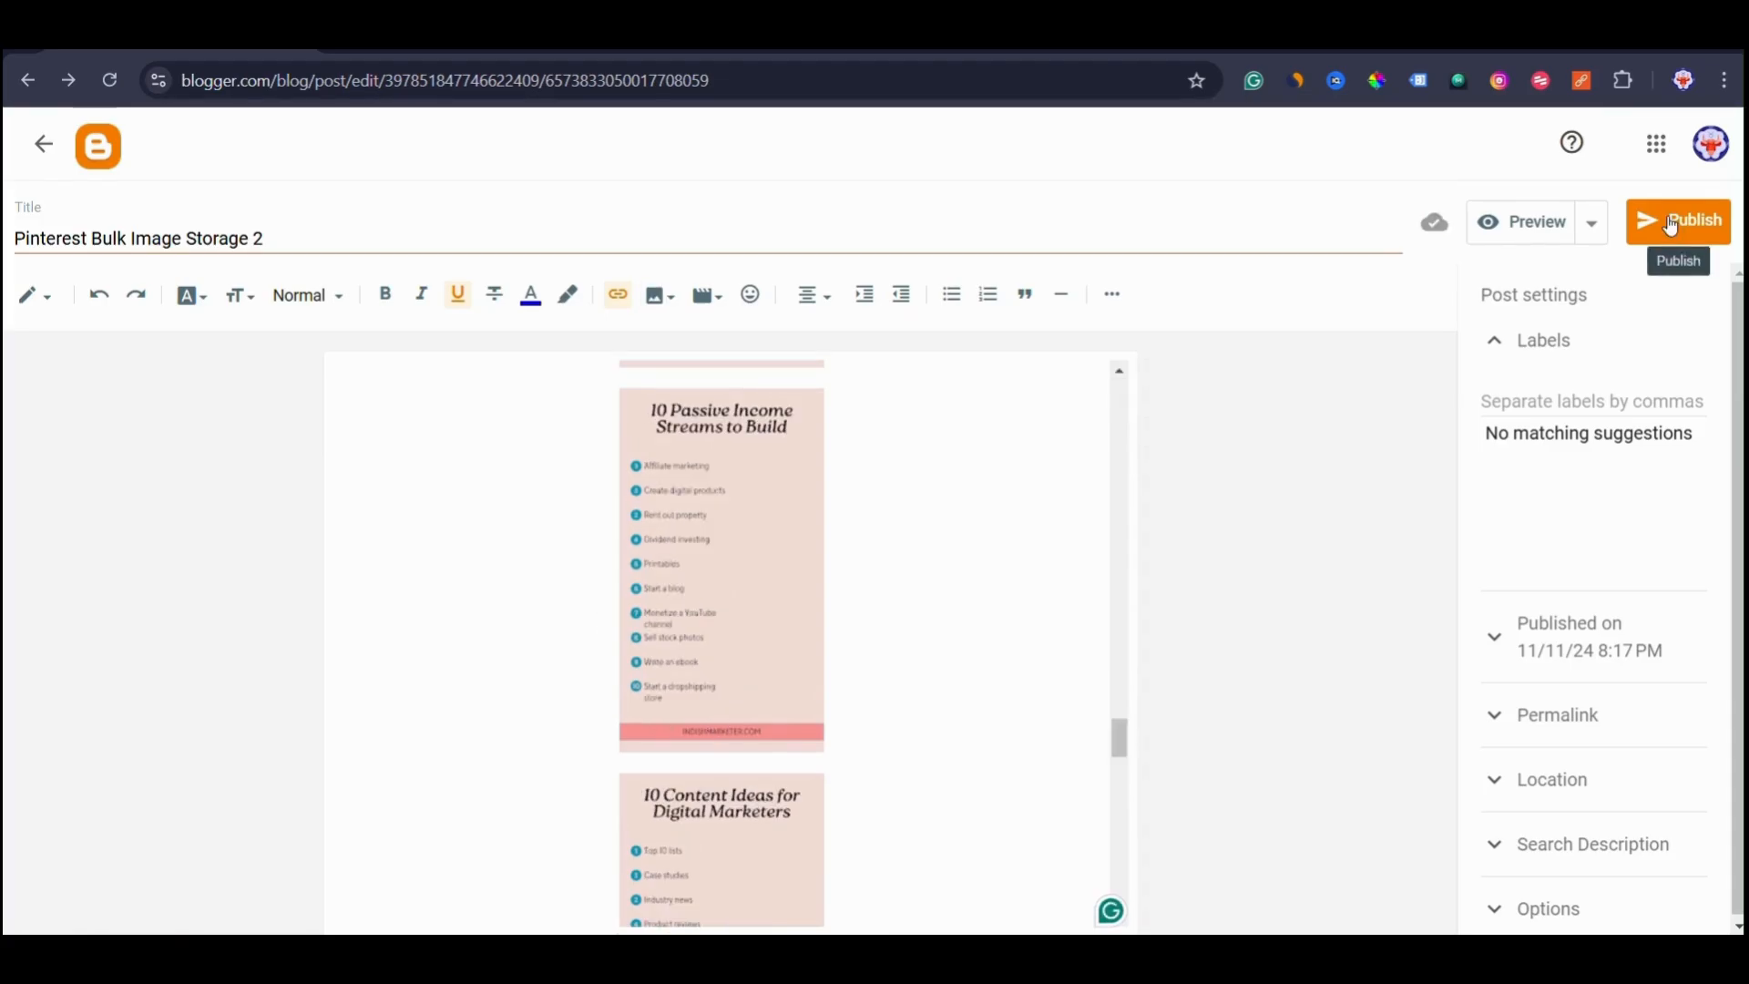
Publish the "Pinterest Bulk Image Storage 2" post and view it on the blog.
click(1670, 226)
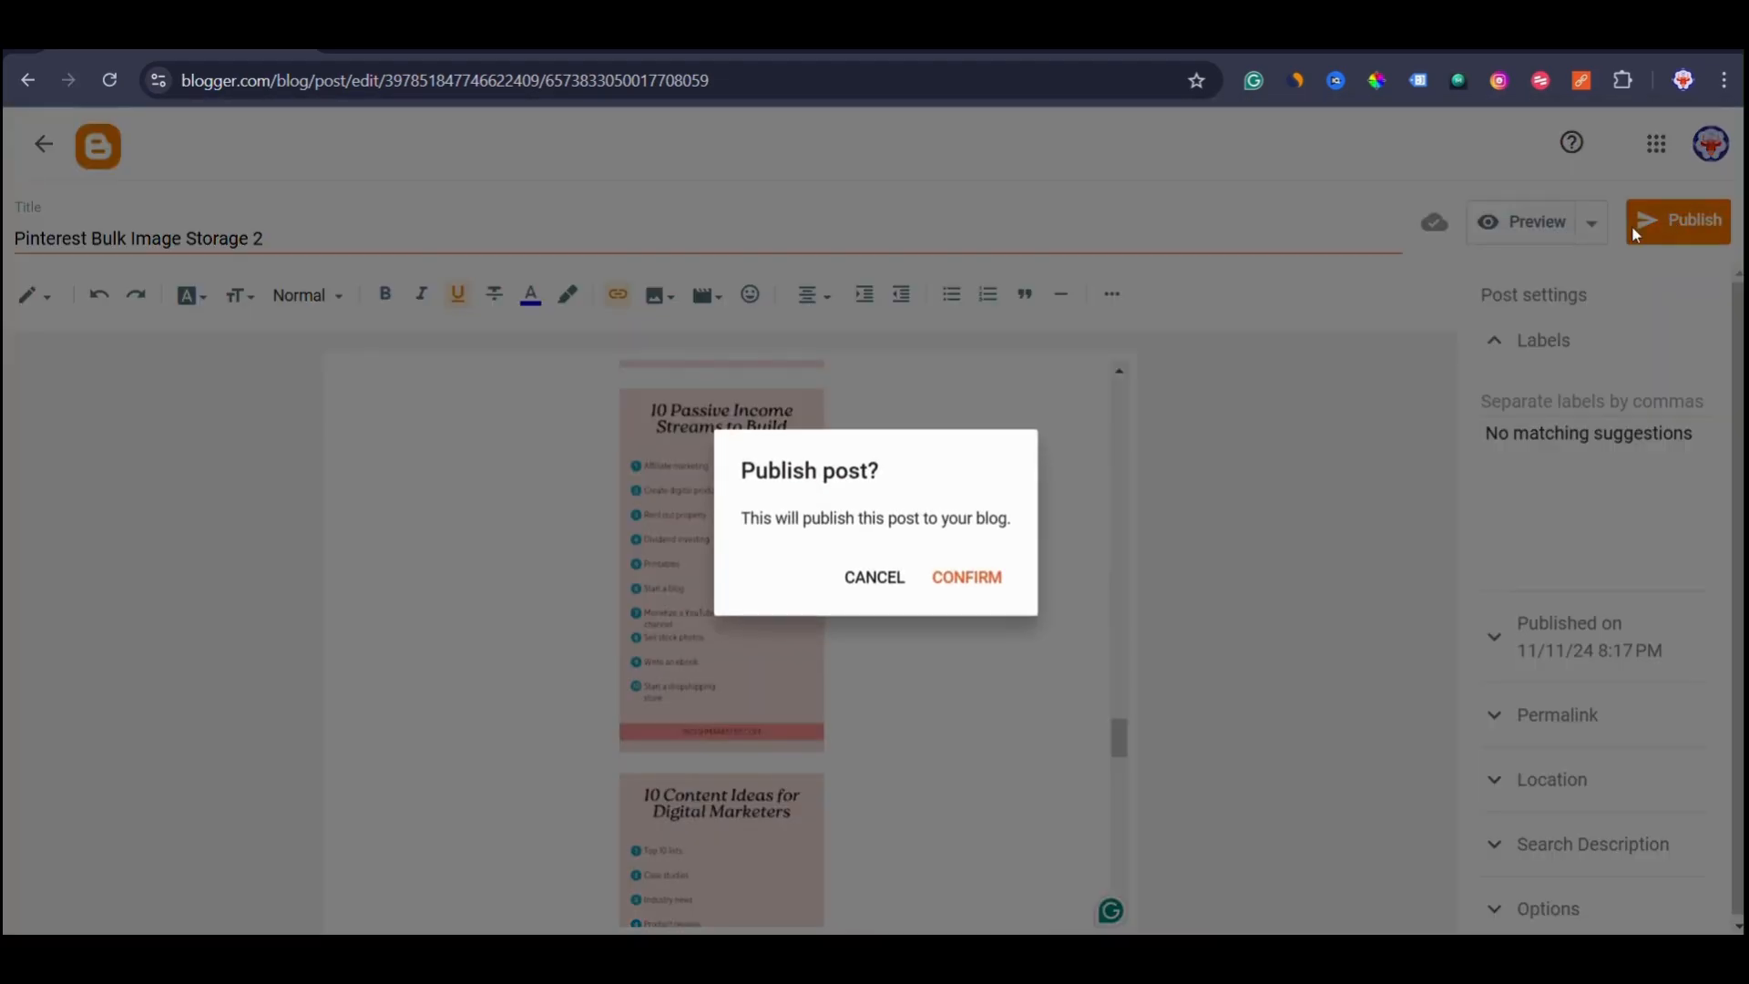
click(986, 577)
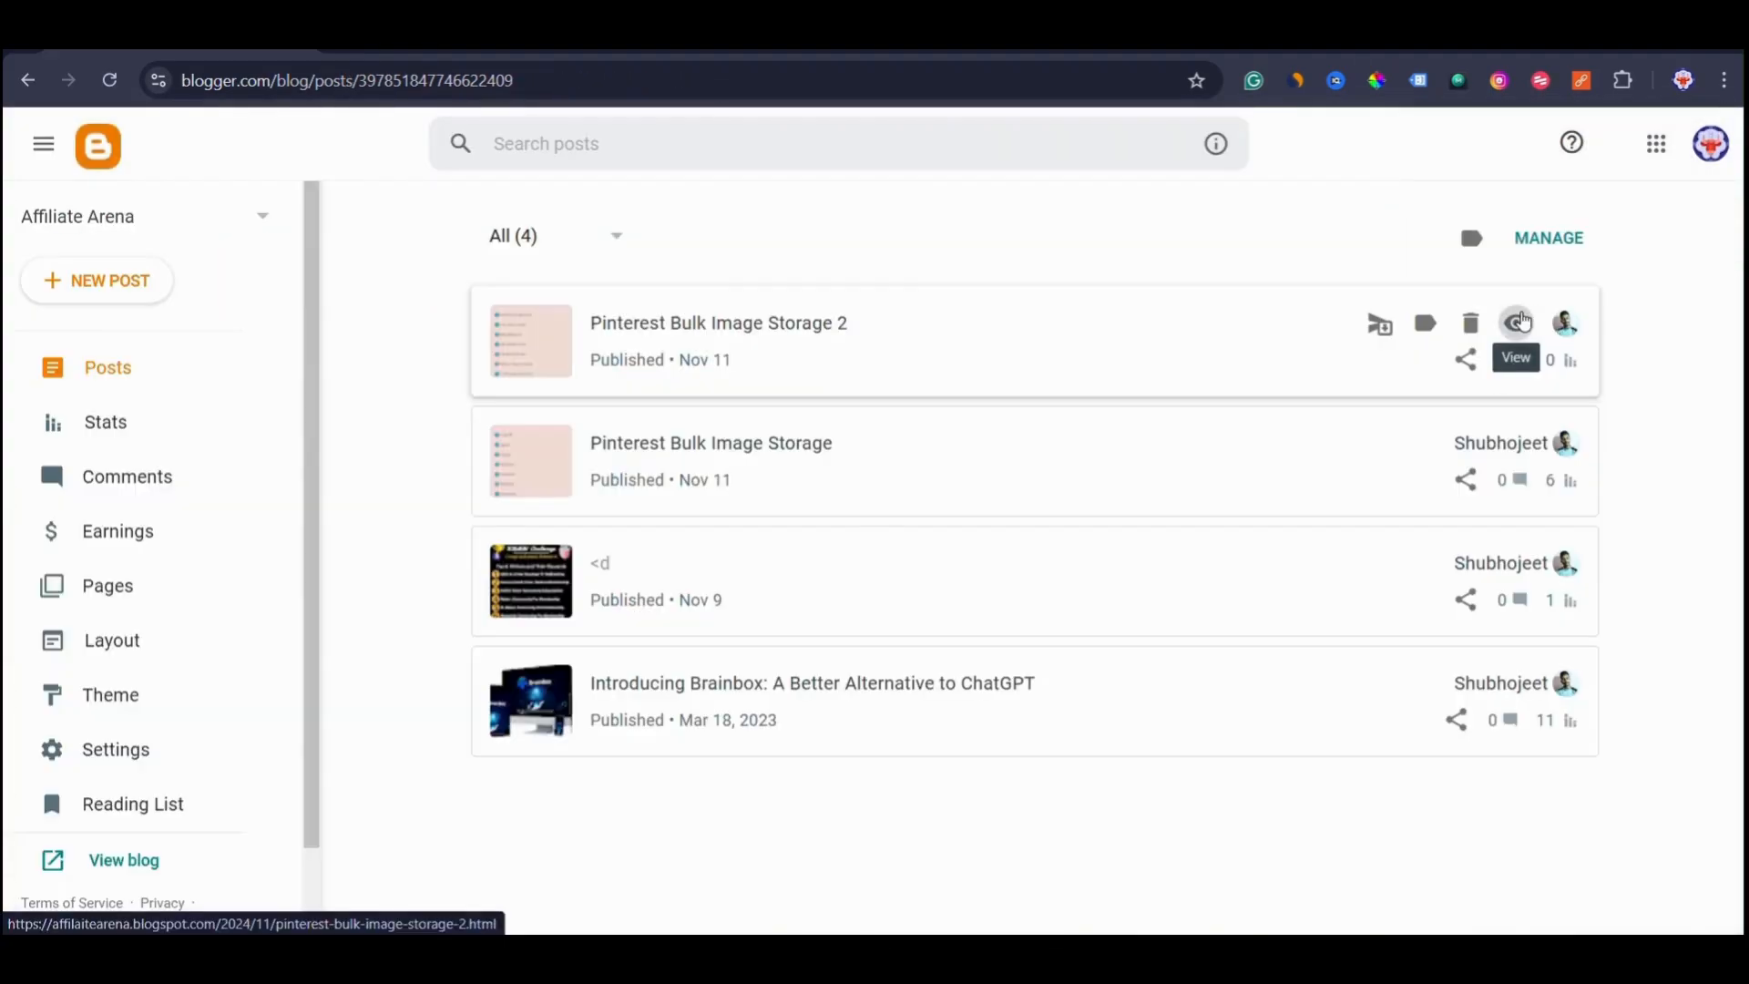
click(1516, 322)
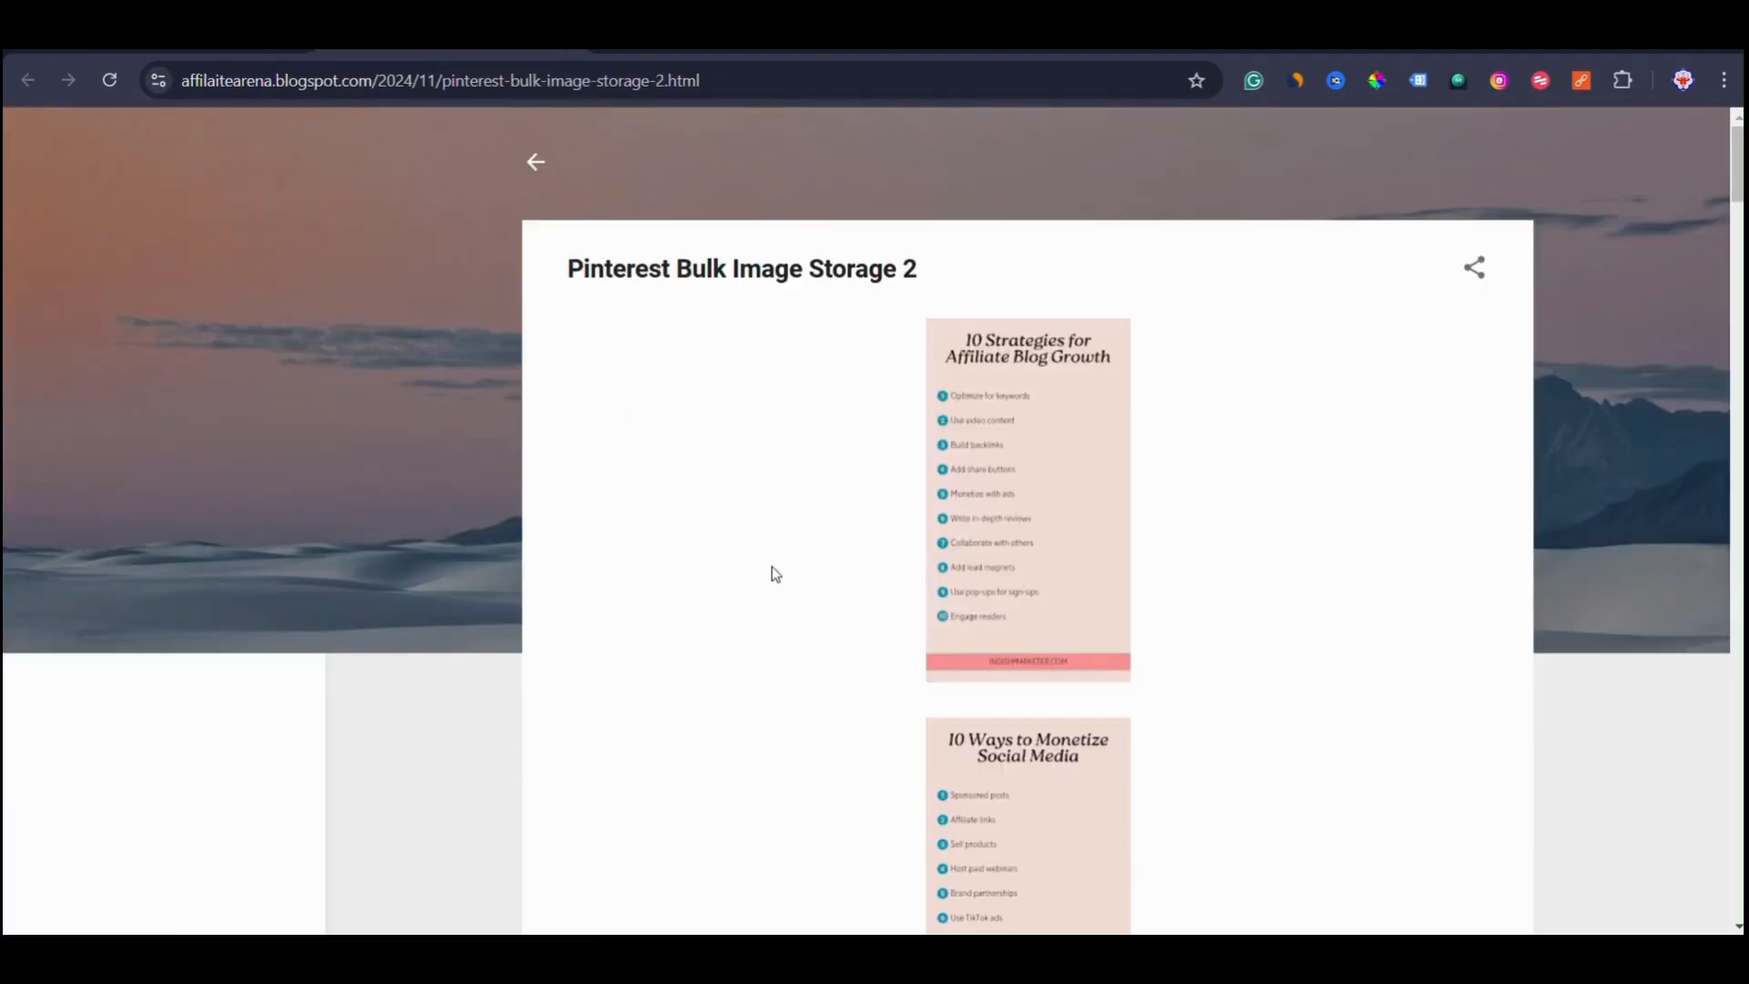
Extract the second post's image links with the image link extension and copy the unnumbered list.
click(1582, 80)
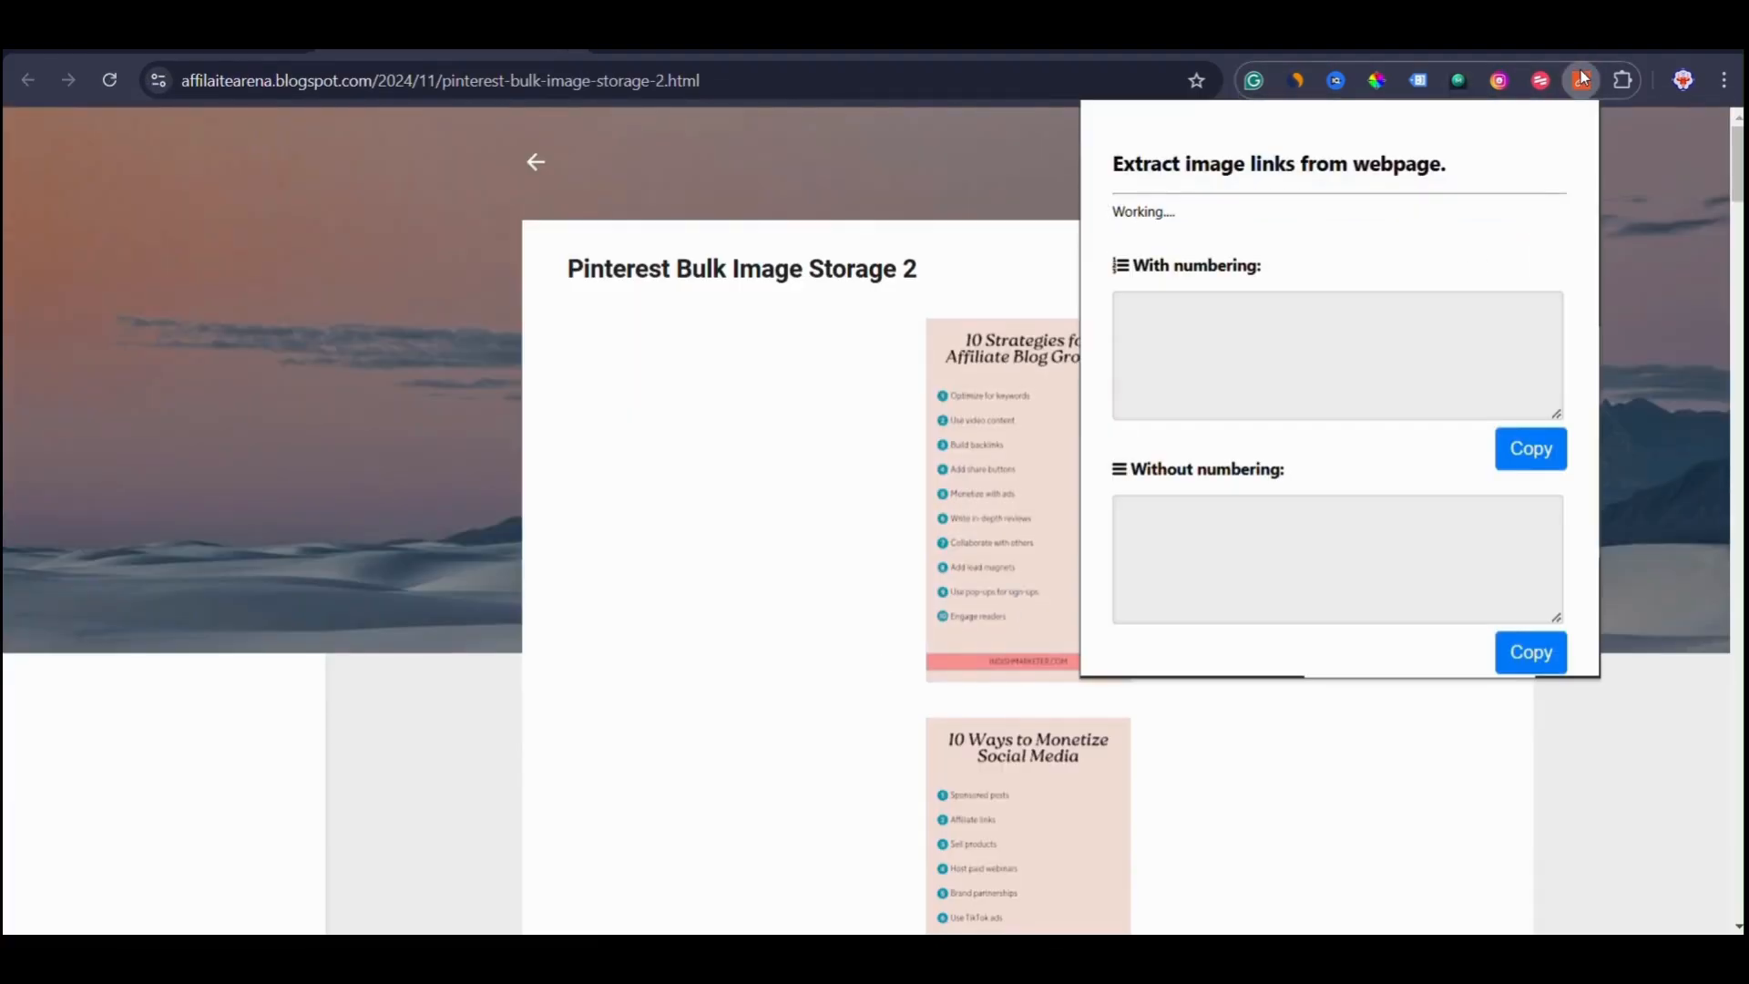
click(1230, 355)
scroll(1229, 355, down, 3)
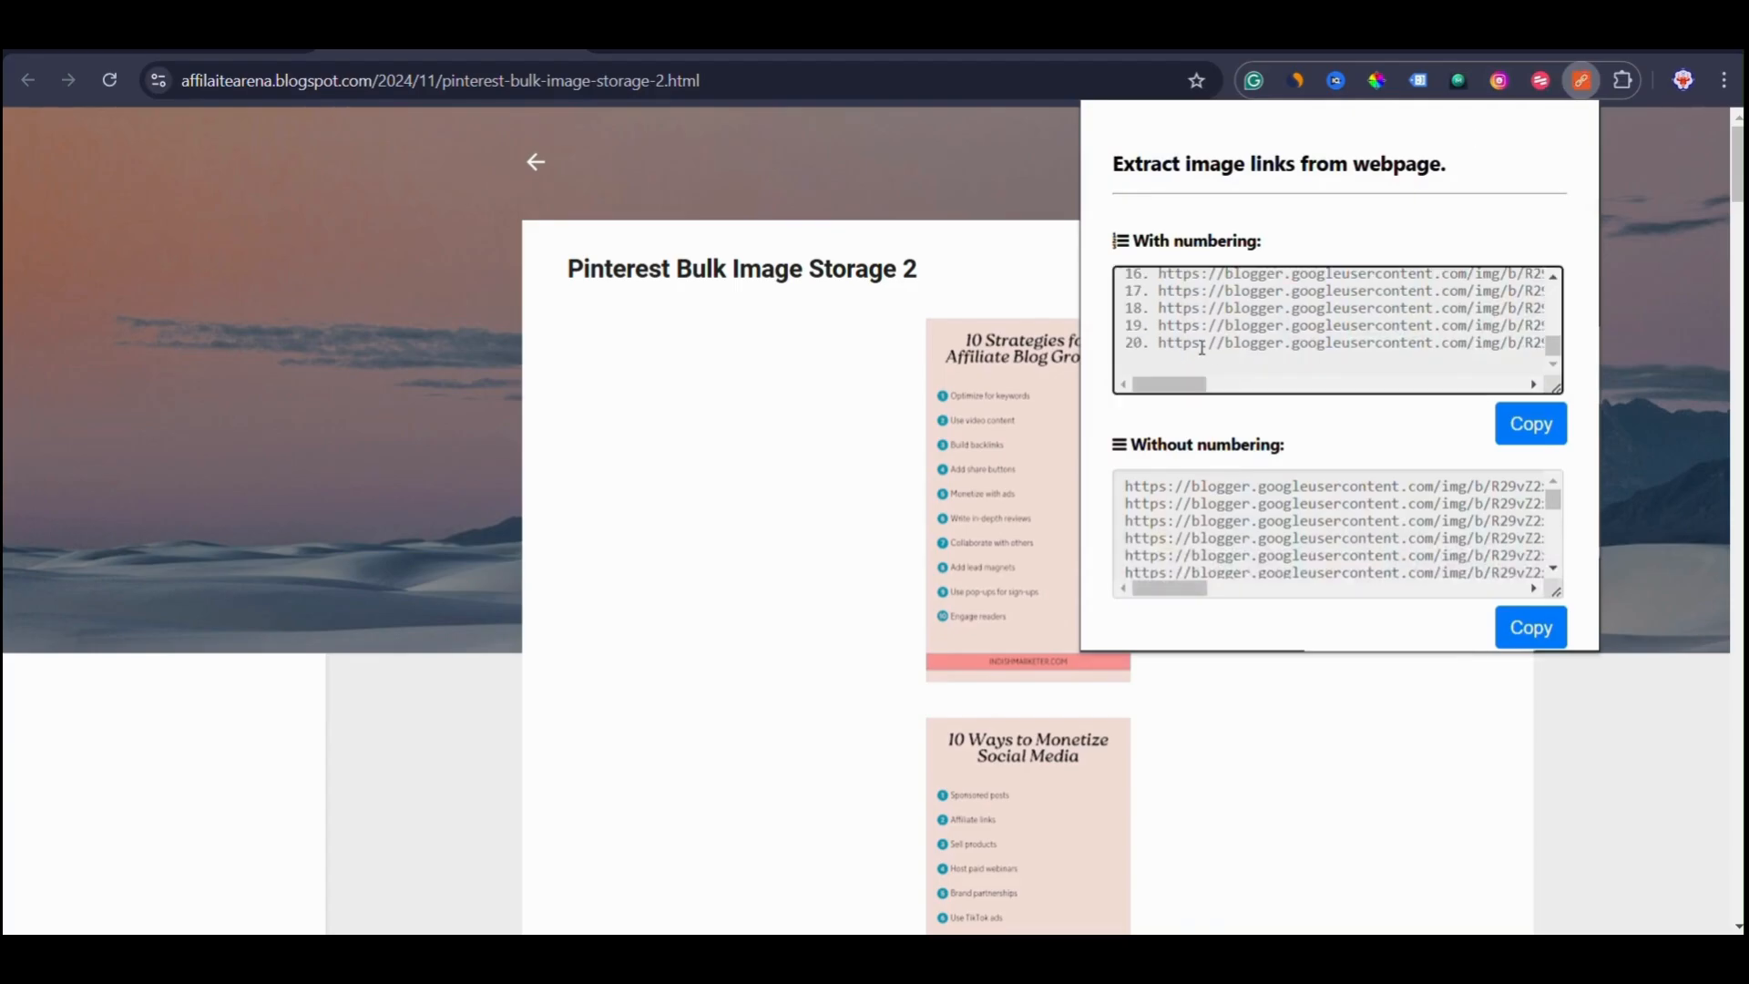
click(1531, 629)
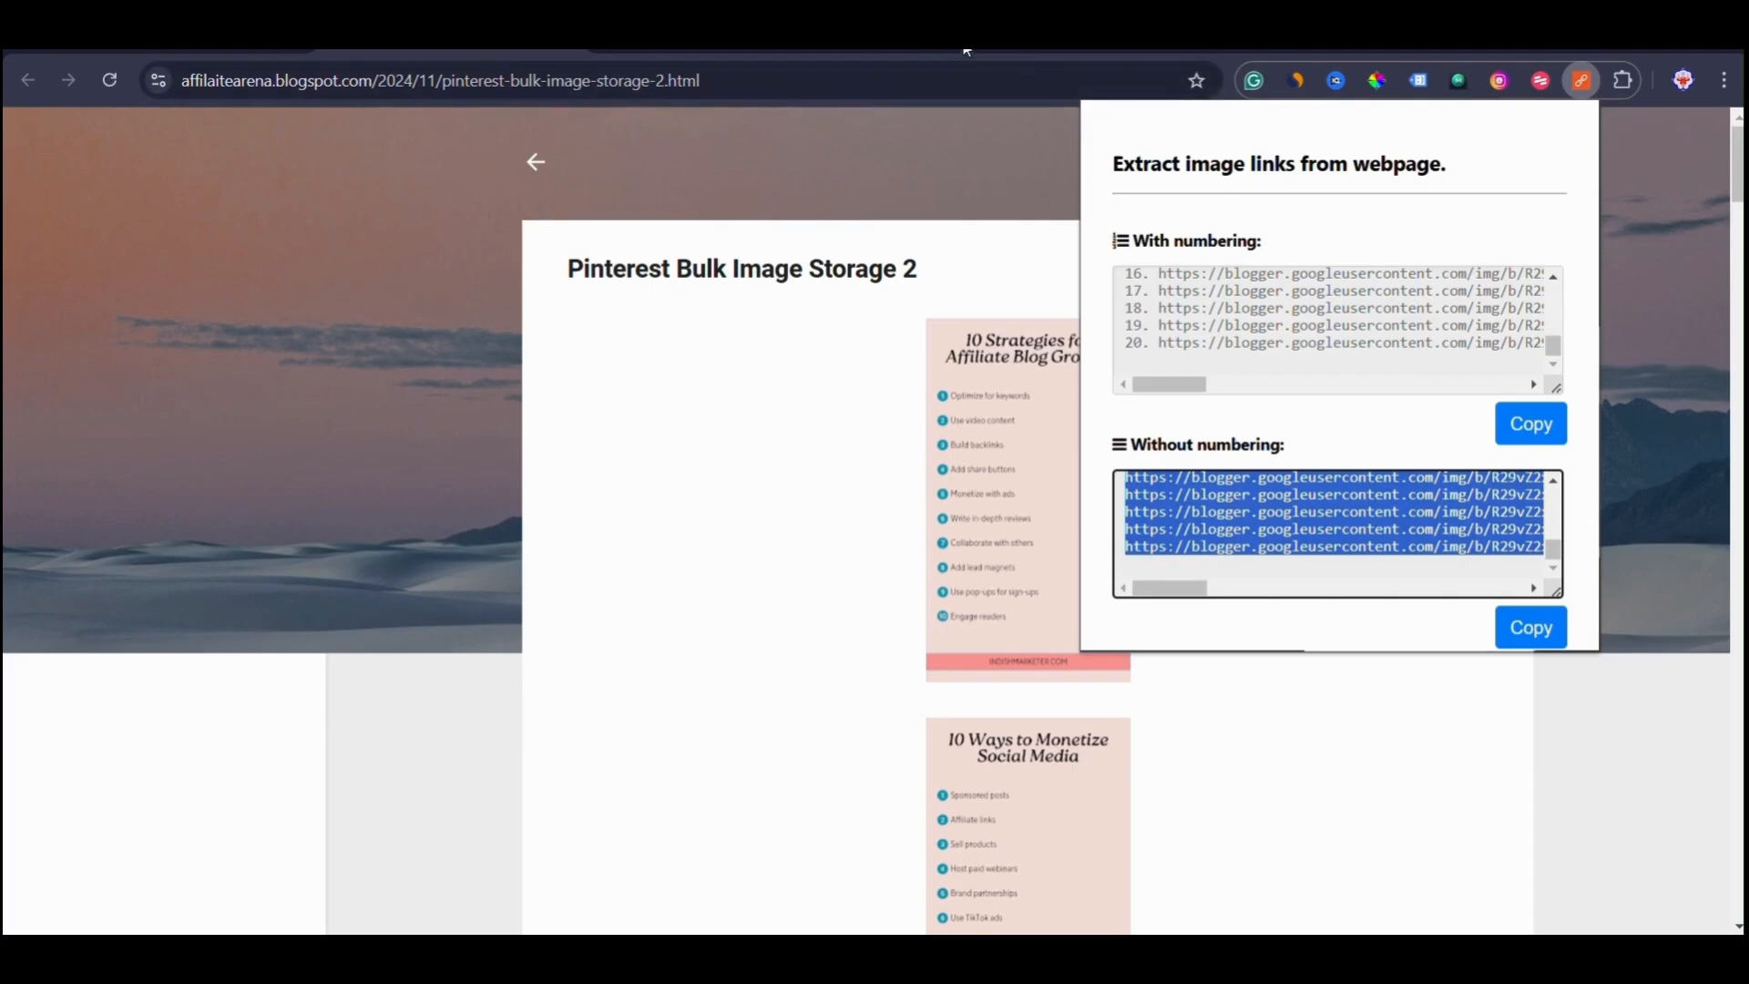
Paste the copied links into column A of the Google Sheets spreadsheet from A31 onward and check the combined list.
click(993, 52)
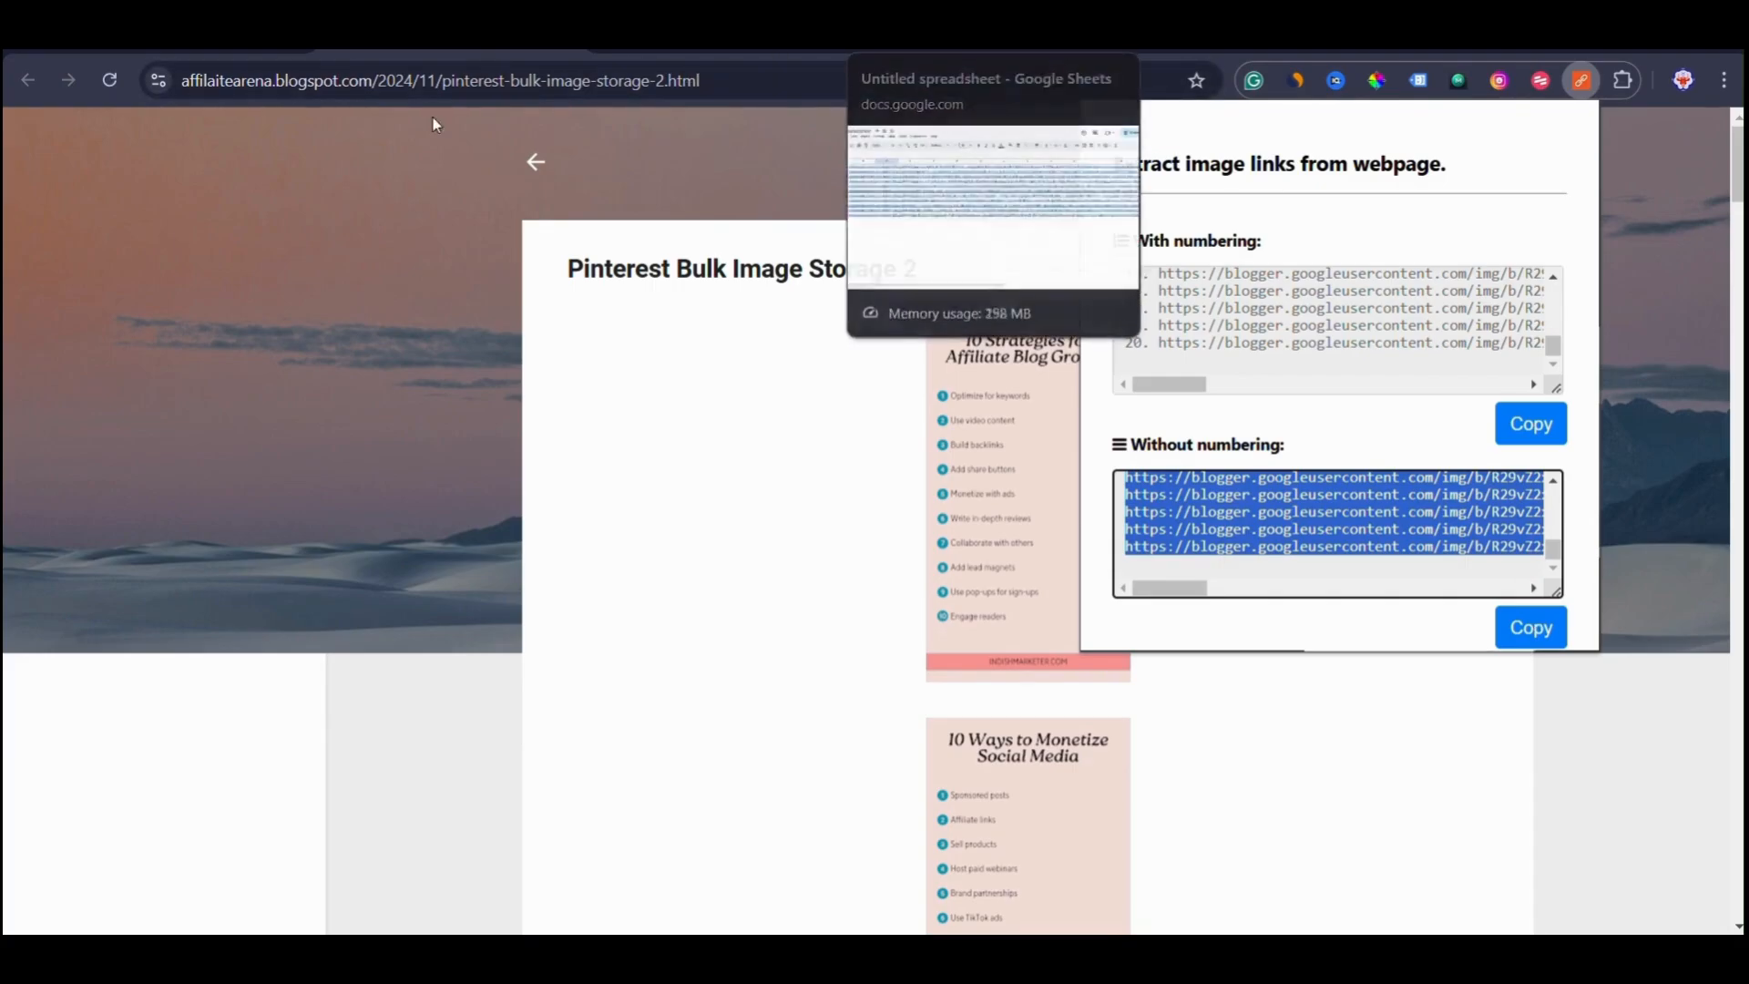
key(ctrl+v)
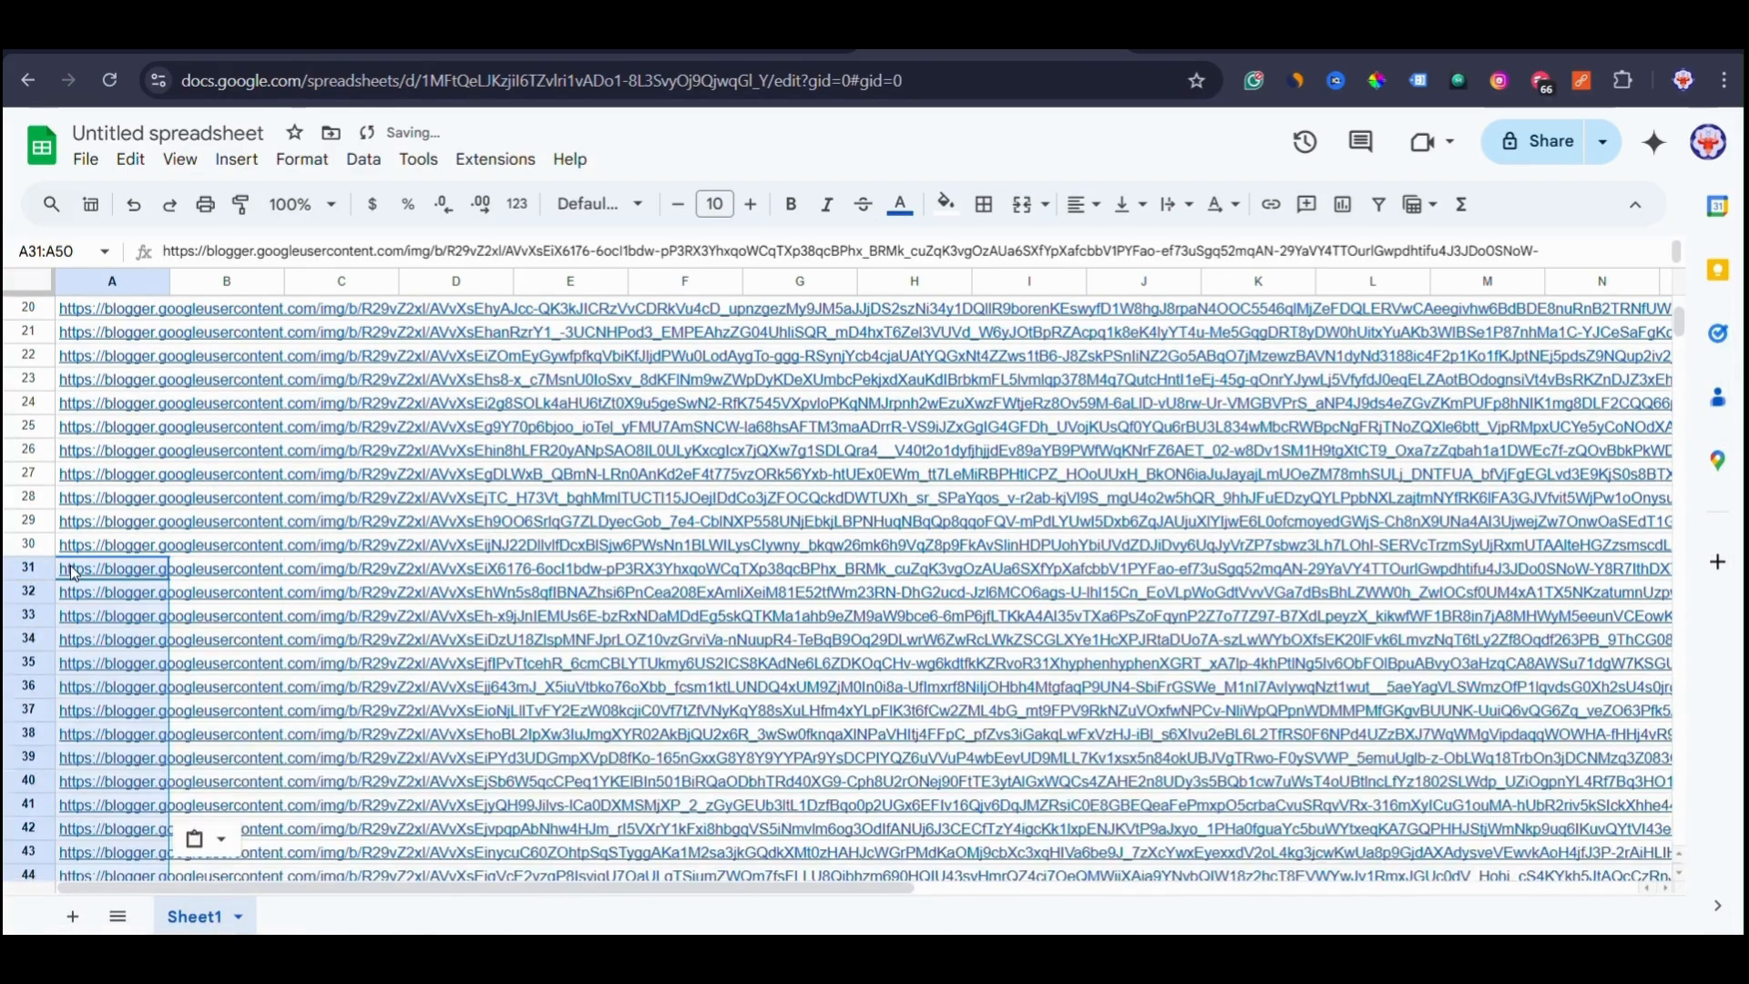
scroll(212, 682, down, 5)
click(269, 605)
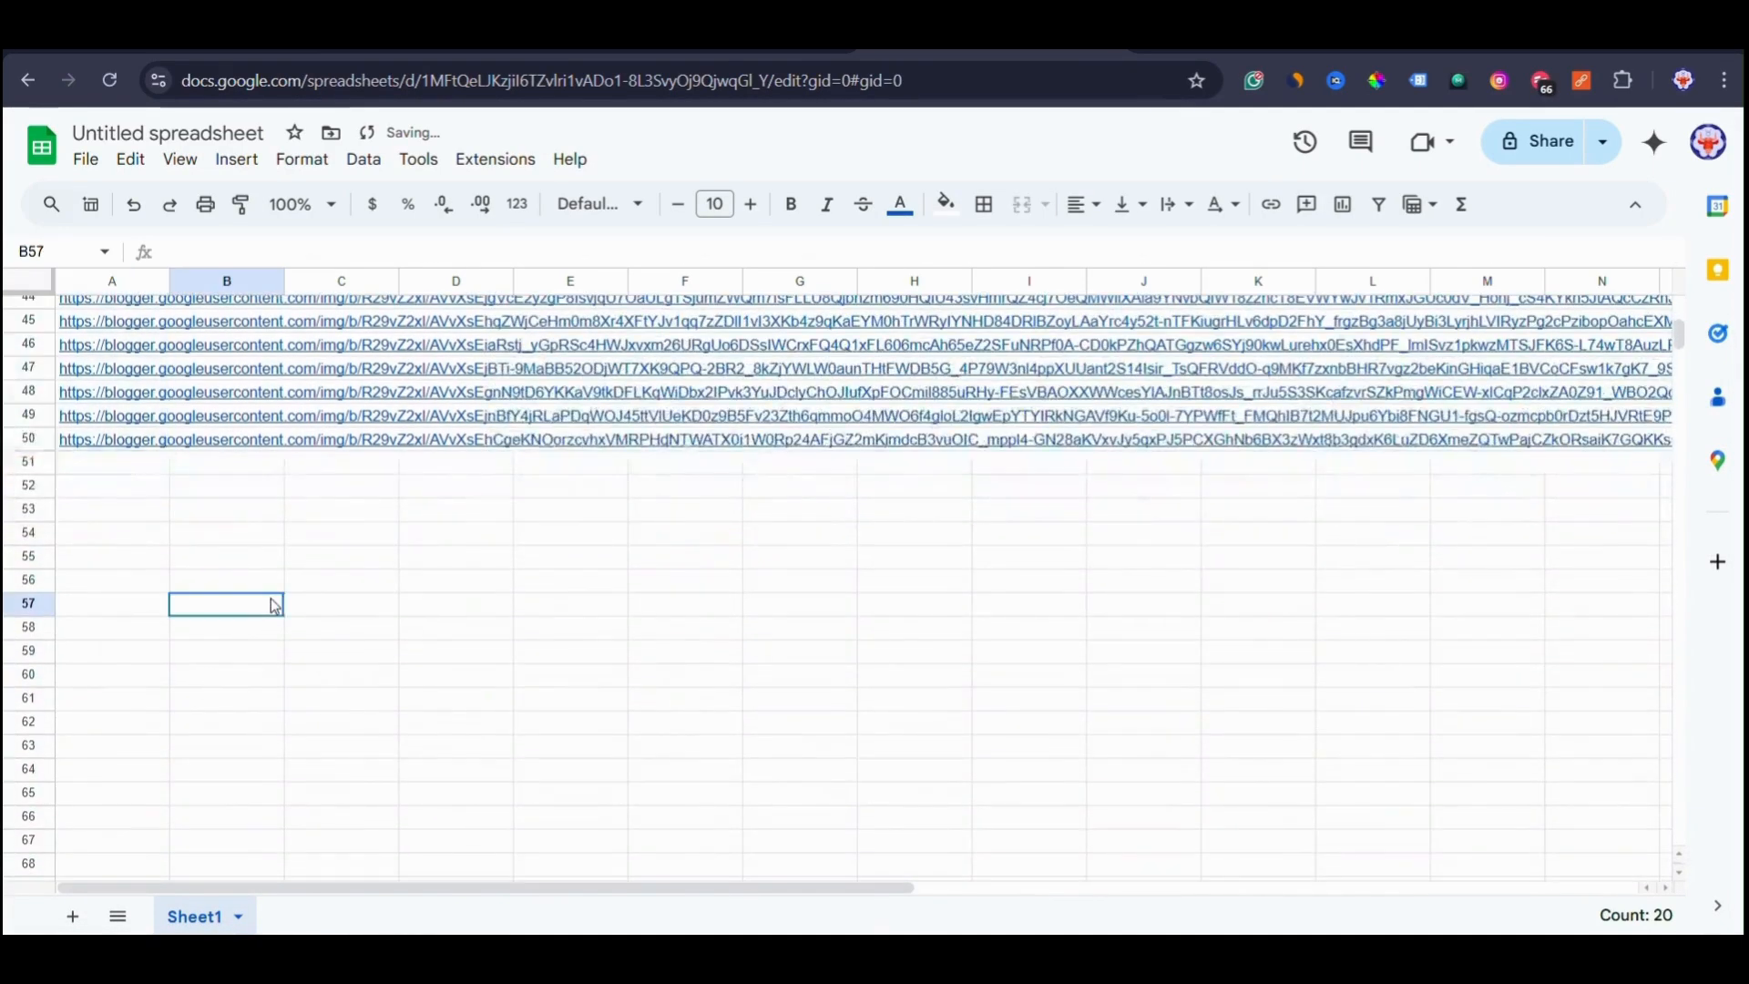
scroll(85, 428, up, 10)
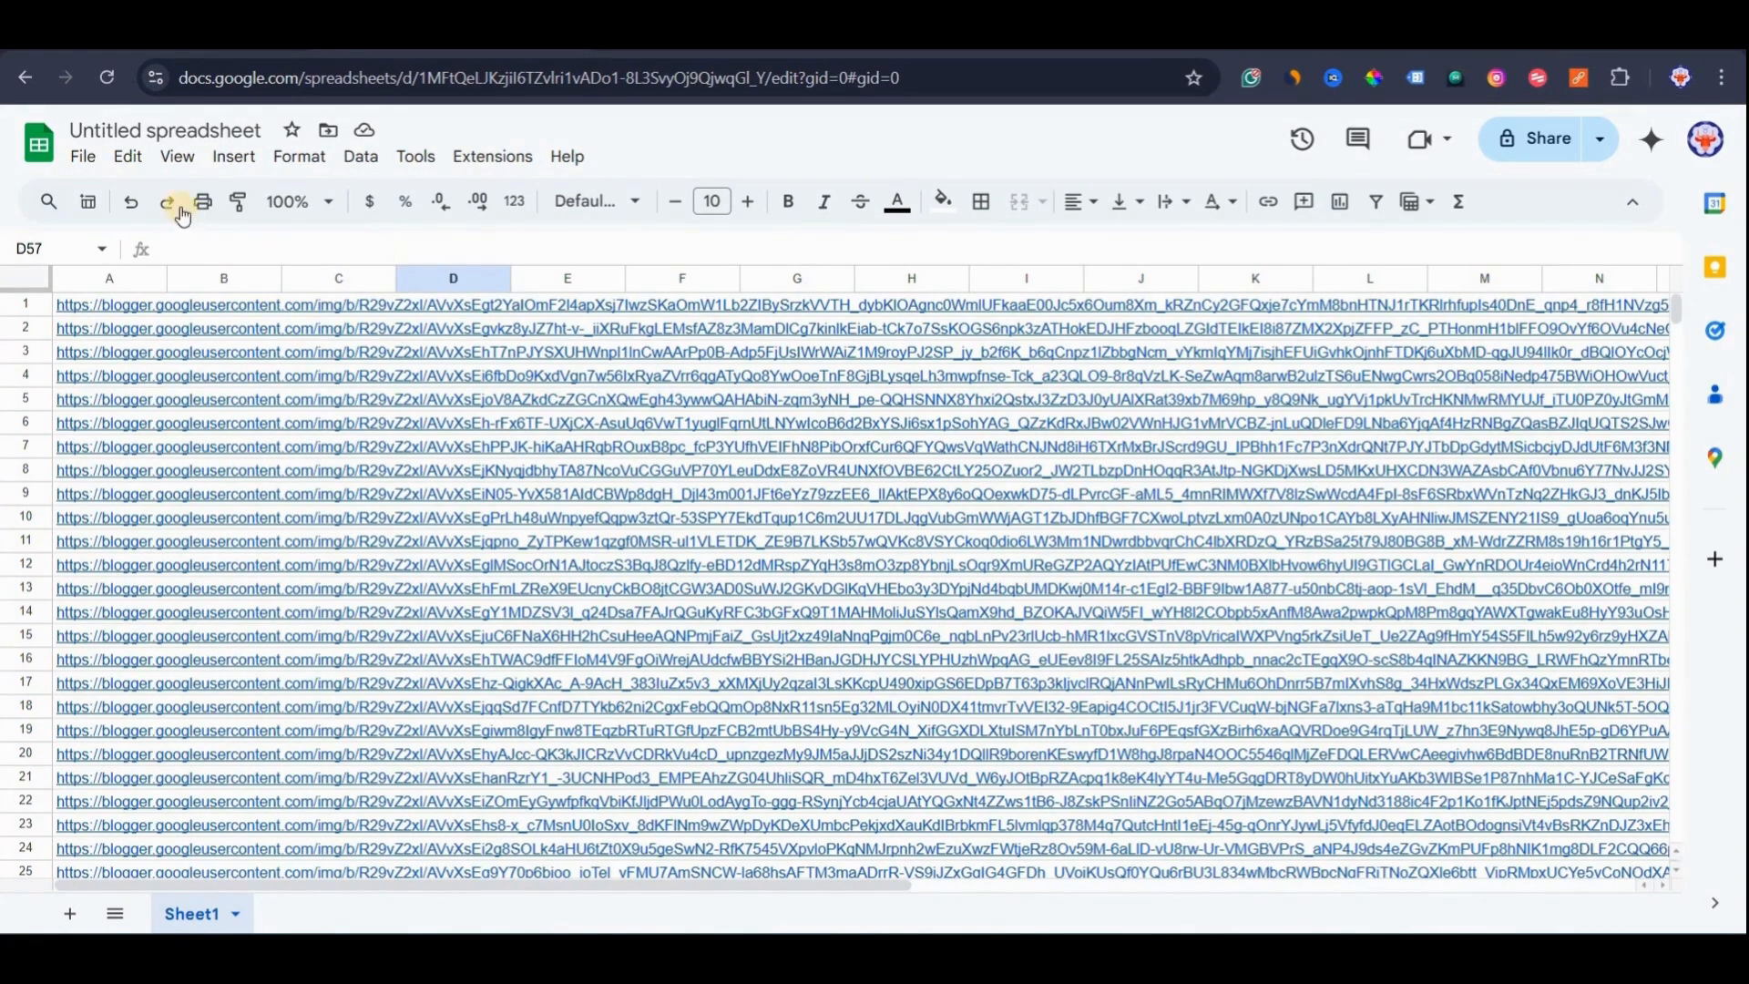
Replace all occurrences of 320 with 1920 across all sheets, with Match case and Also search within links enabled.
click(127, 157)
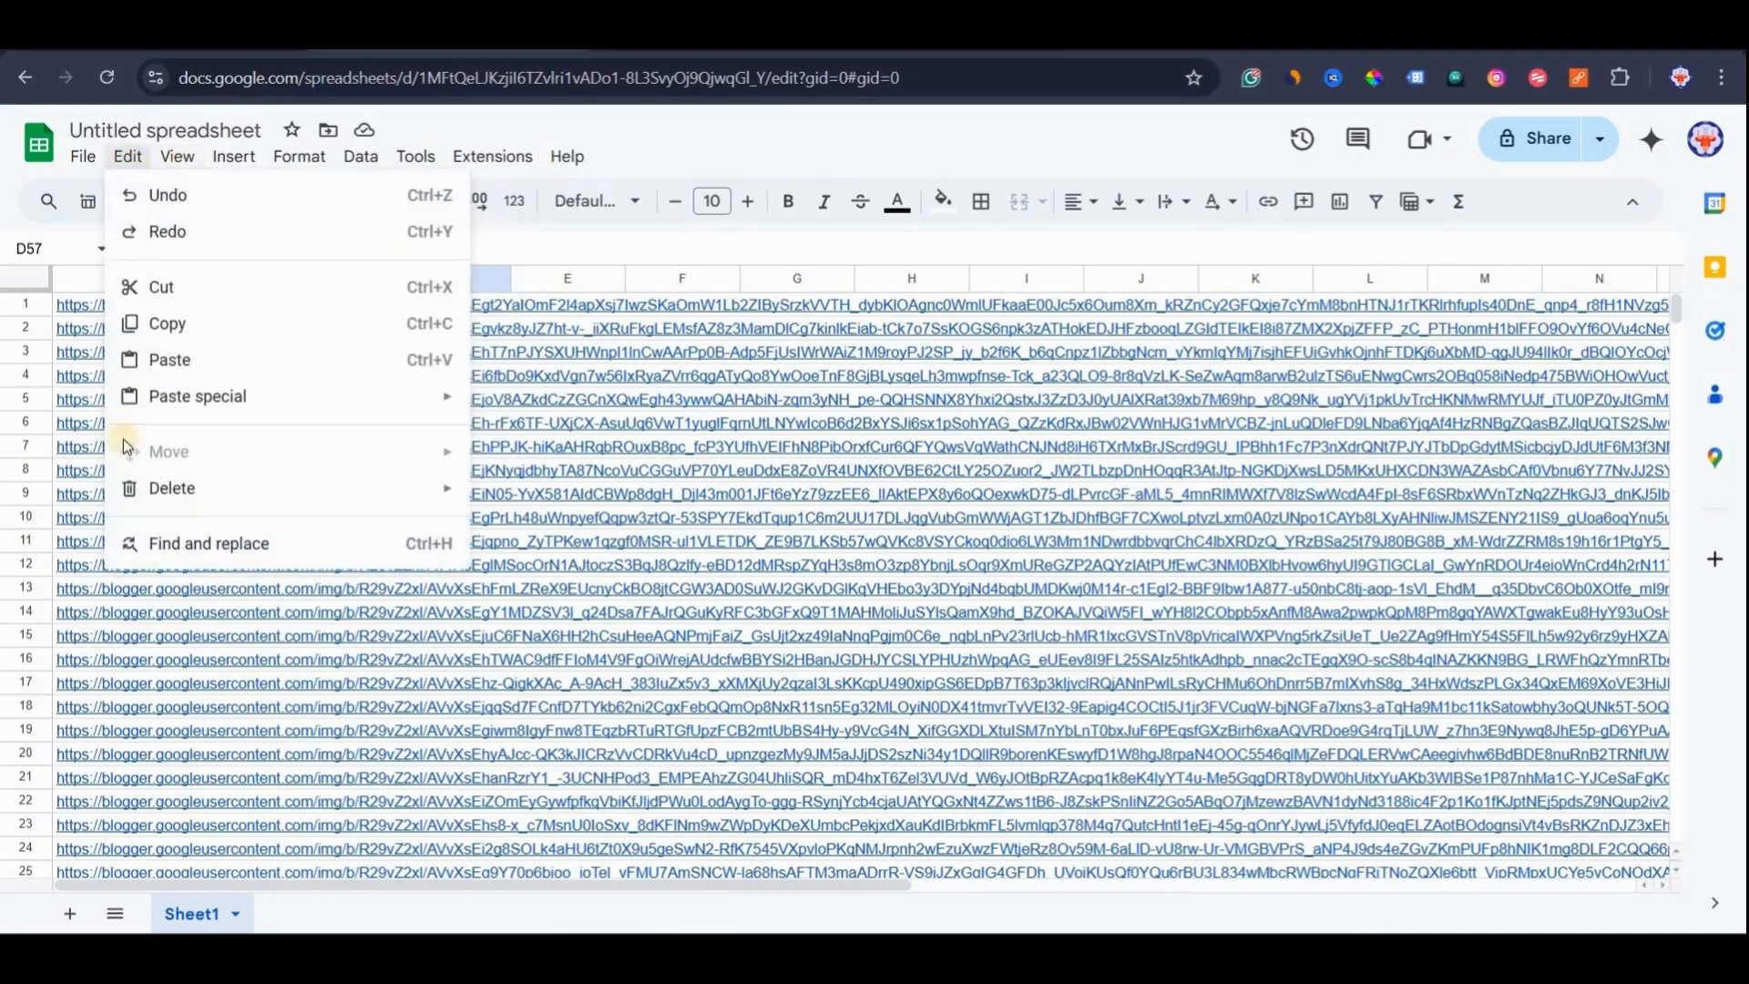
click(228, 544)
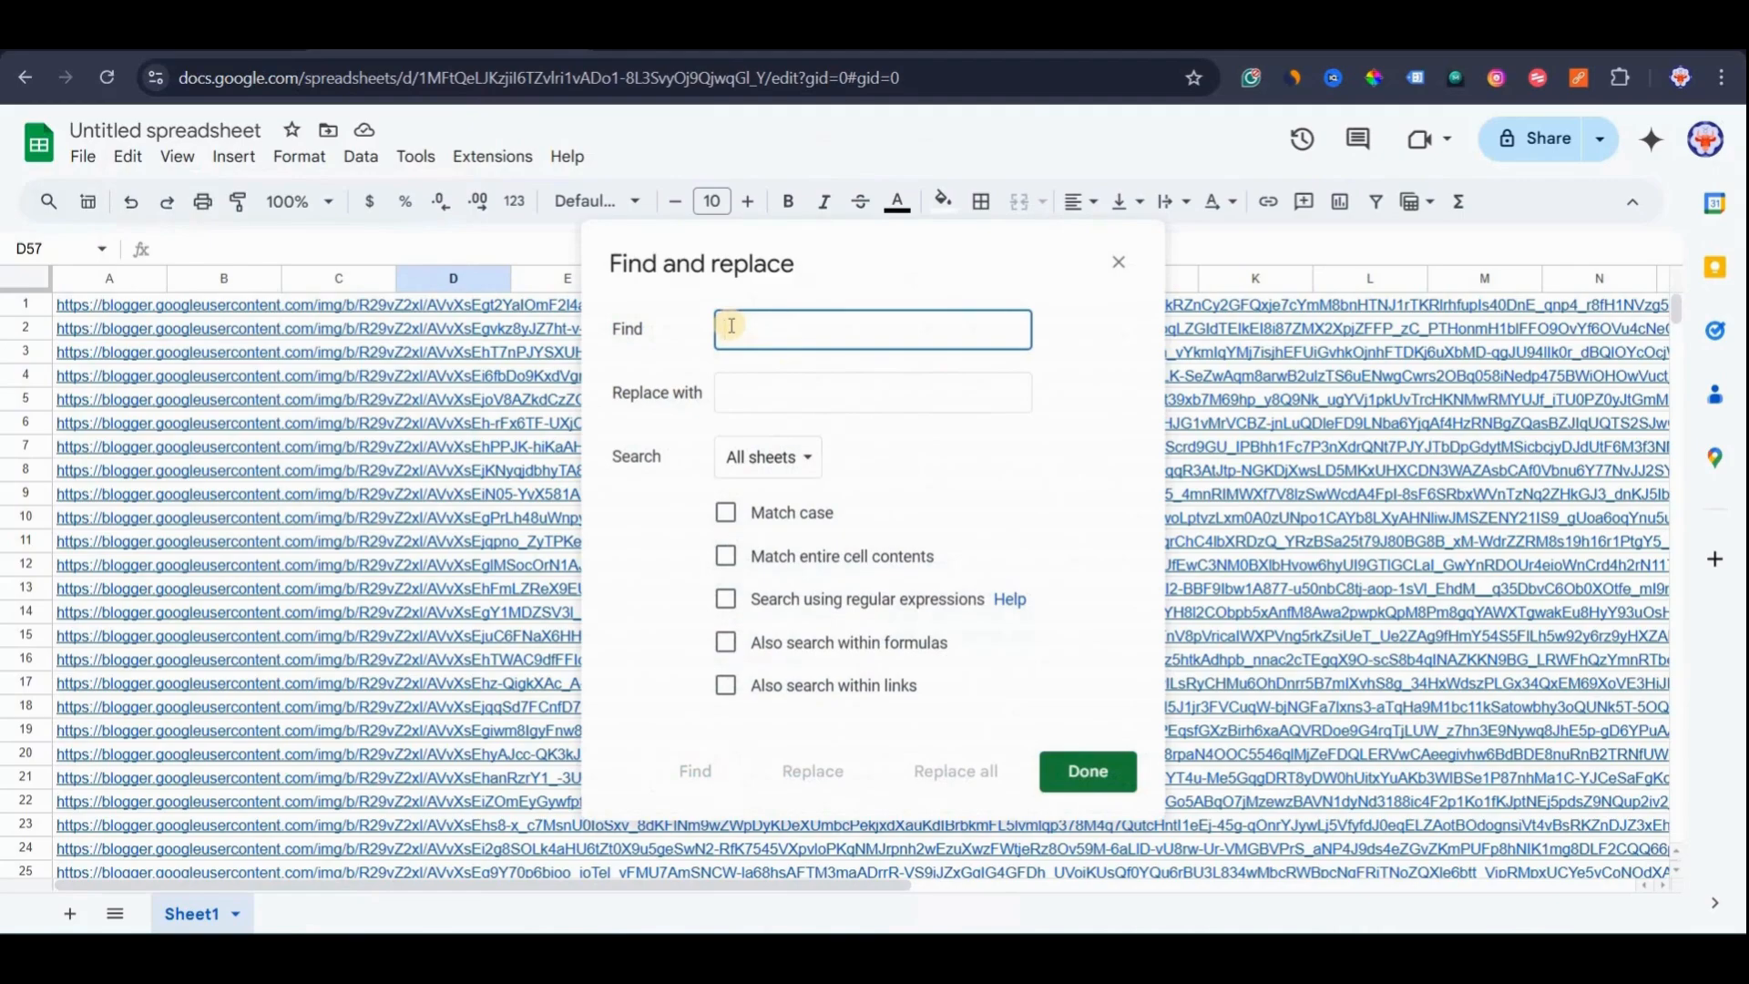
text(320)
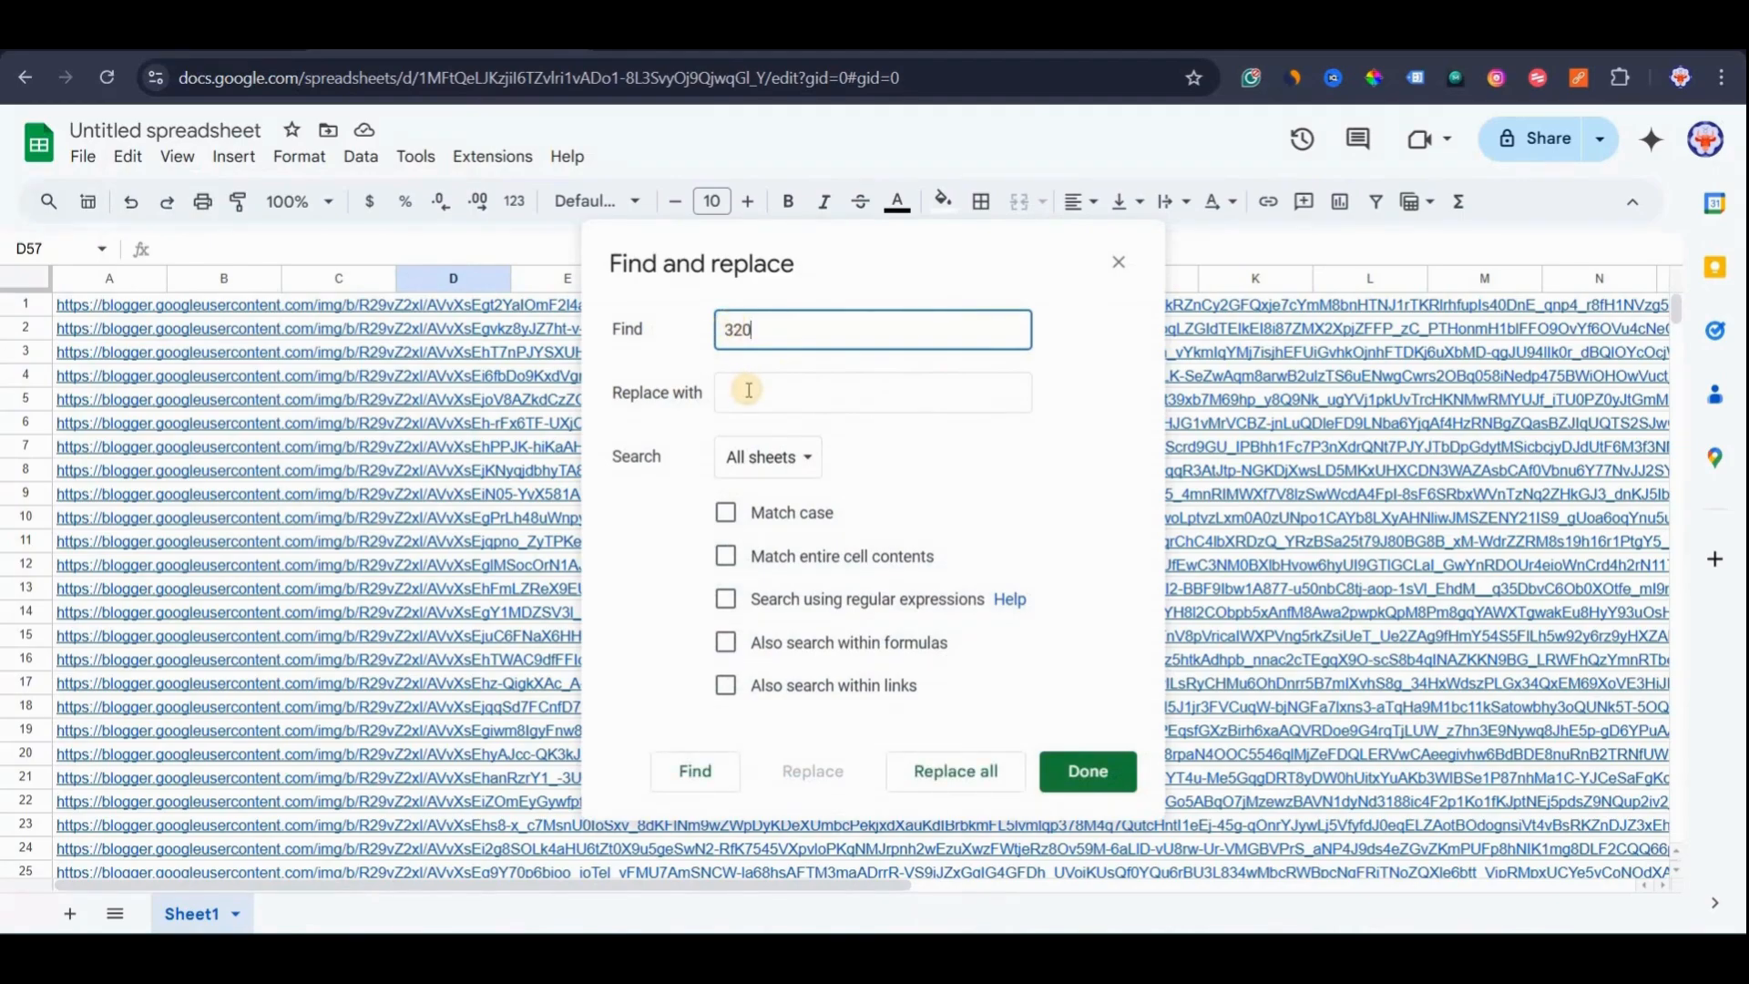
click(747, 390)
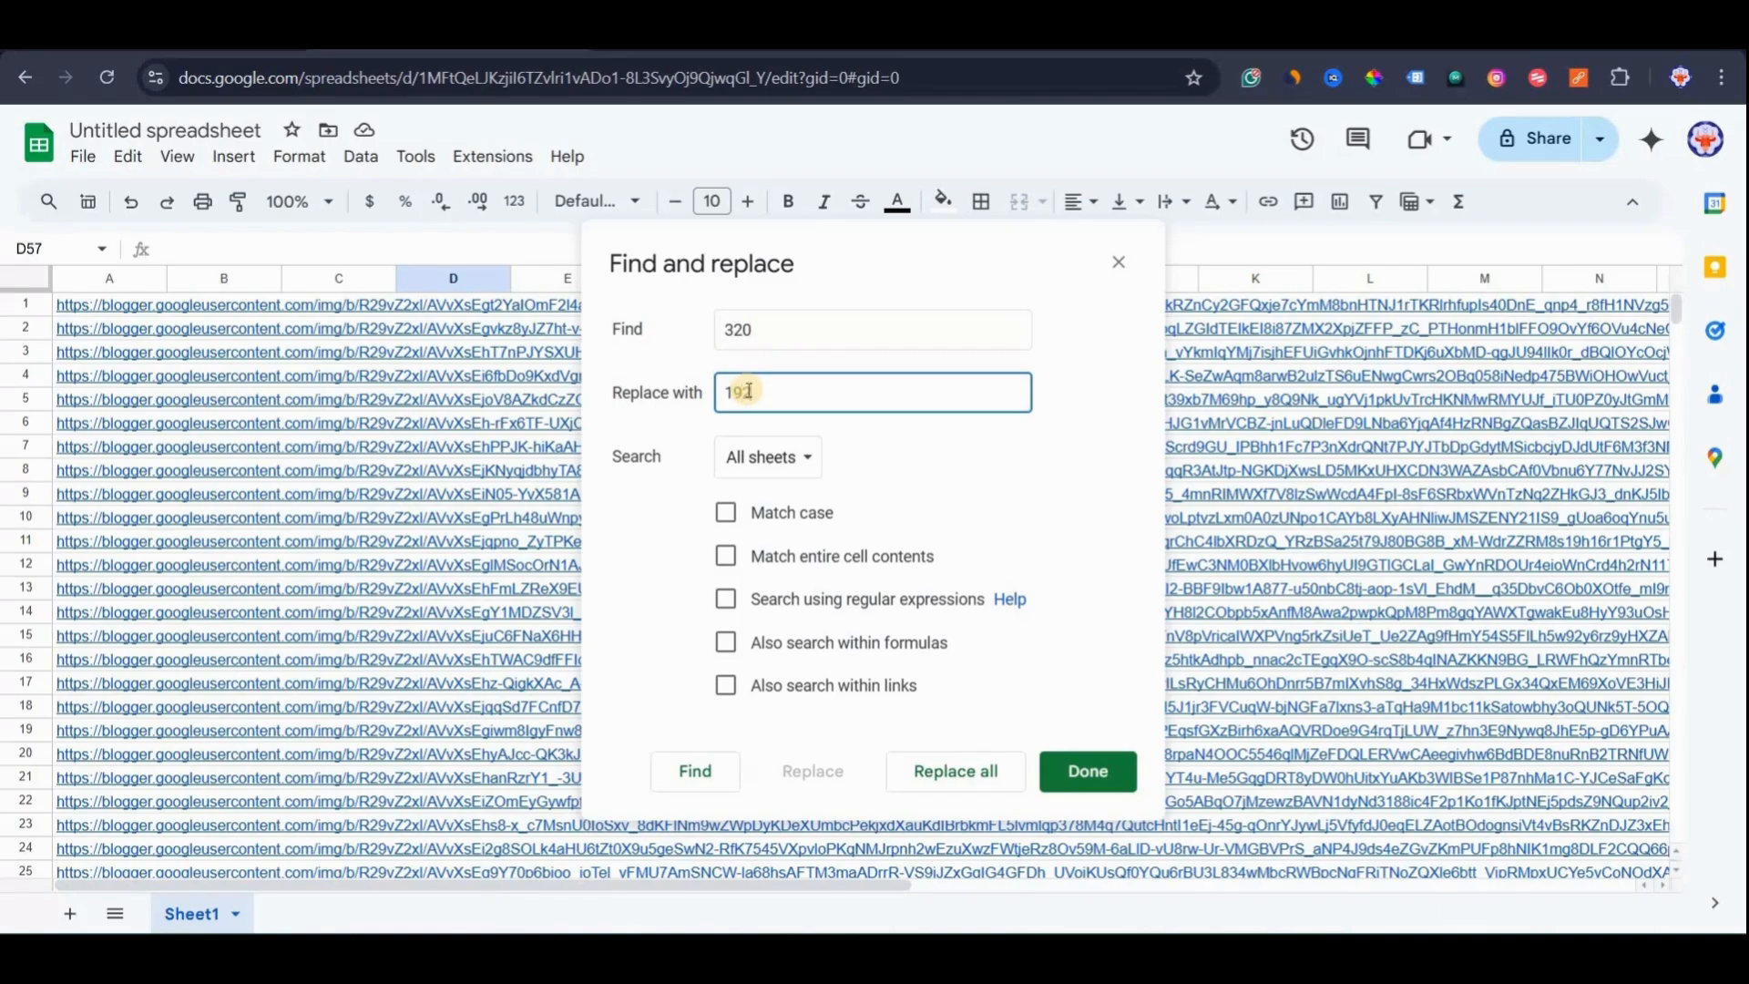
double_click(728, 333)
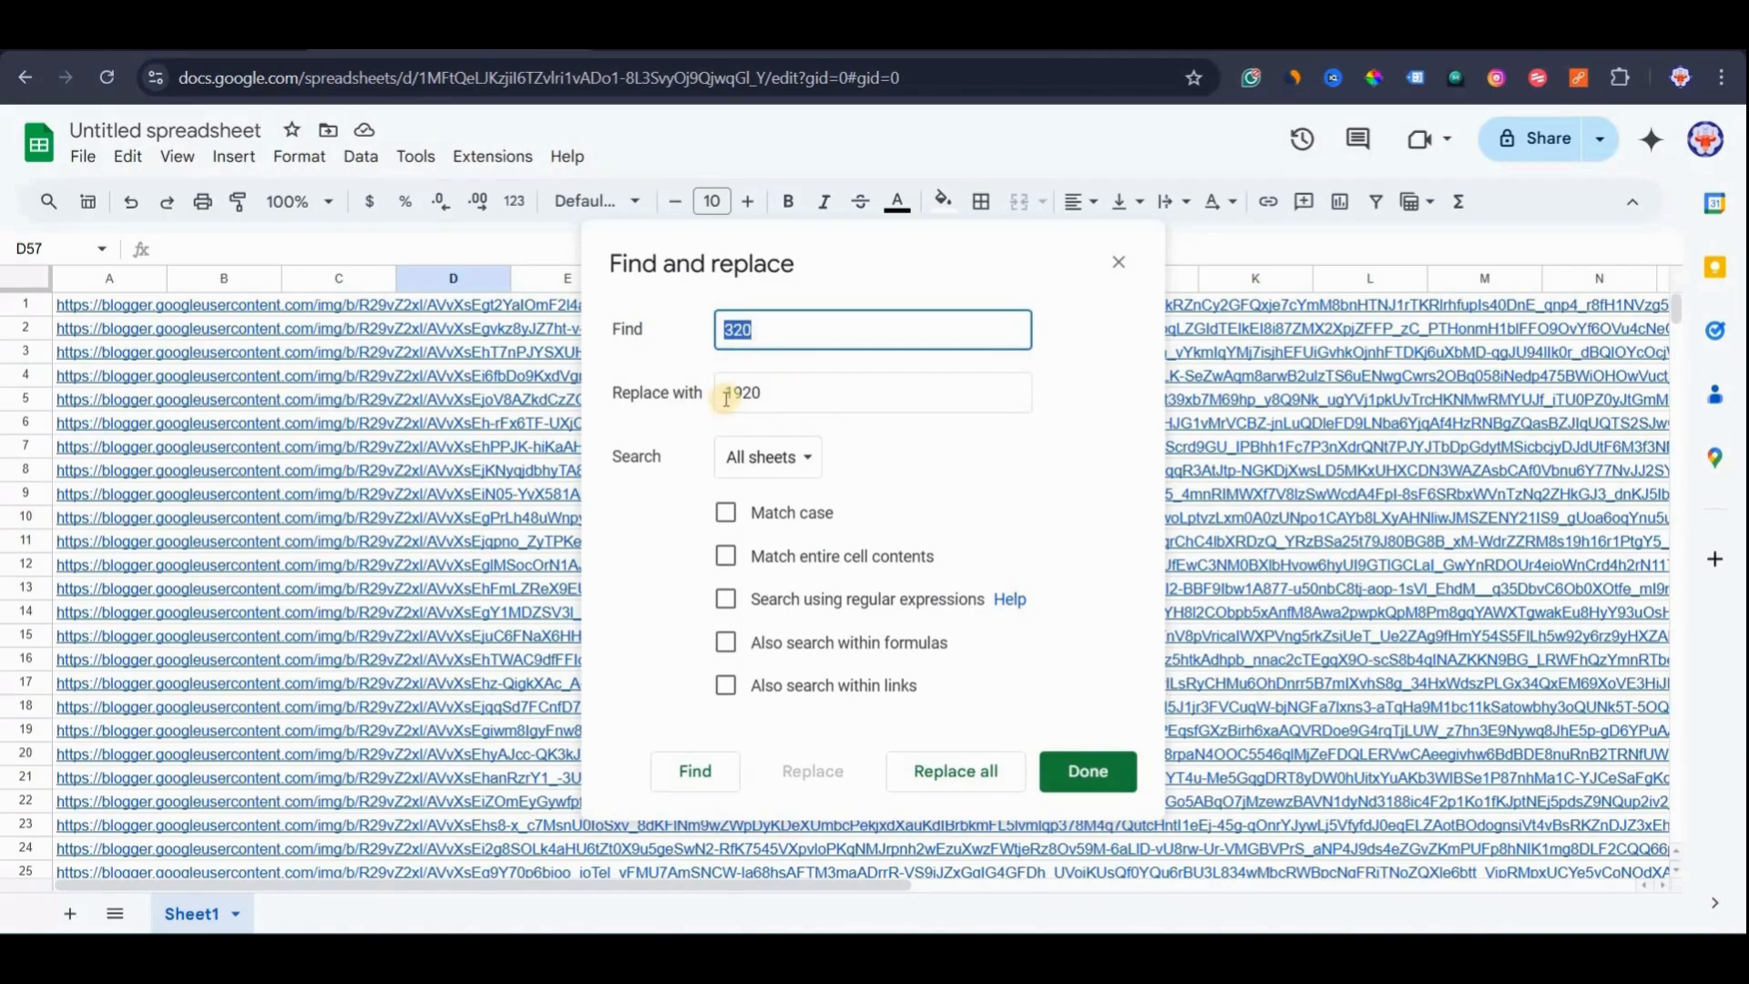
double_click(821, 393)
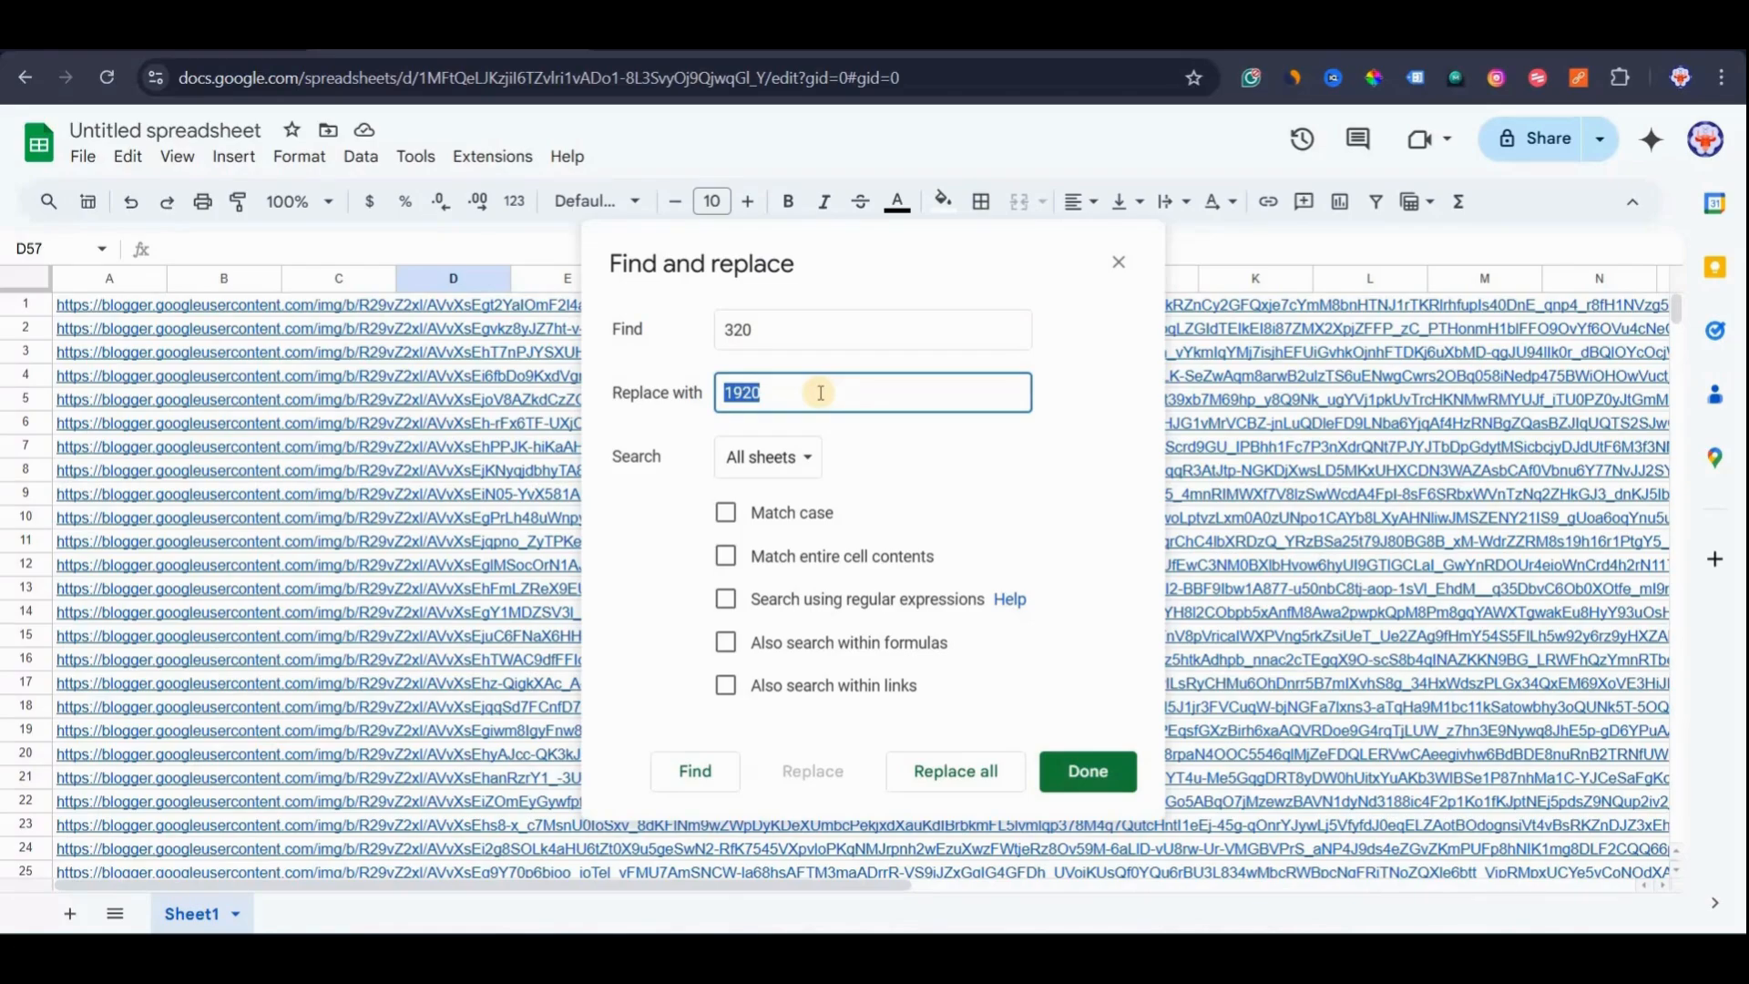
click(726, 514)
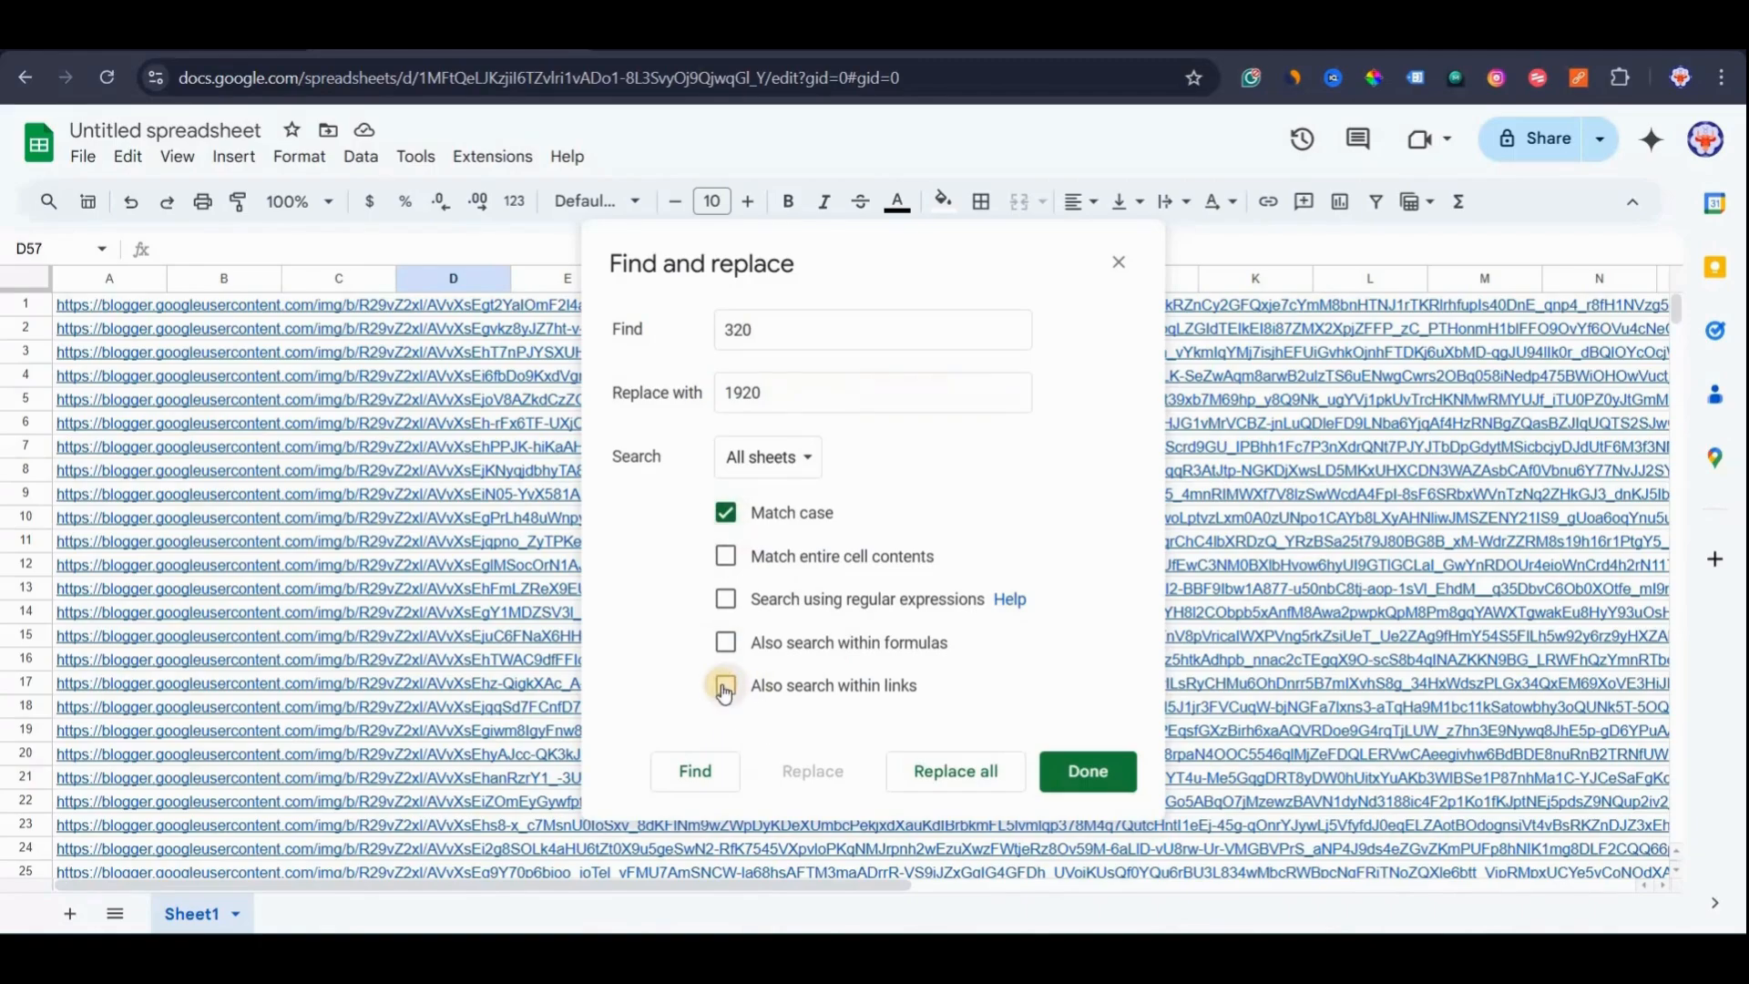
click(725, 689)
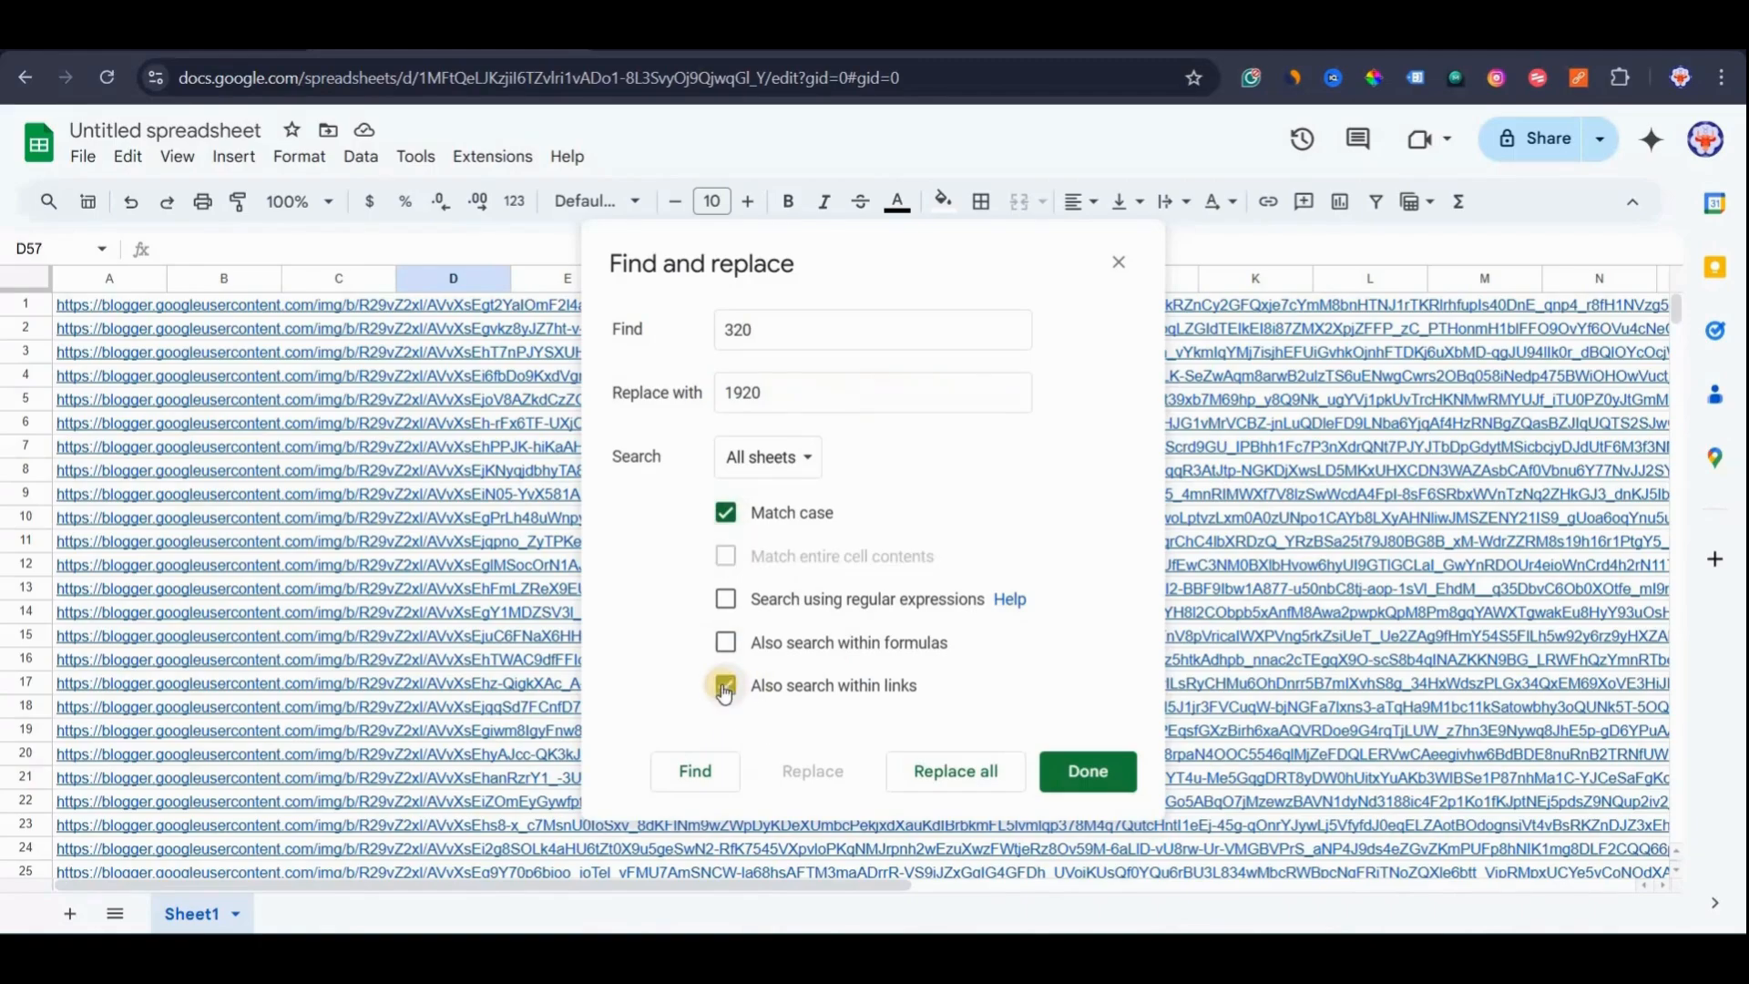
click(939, 793)
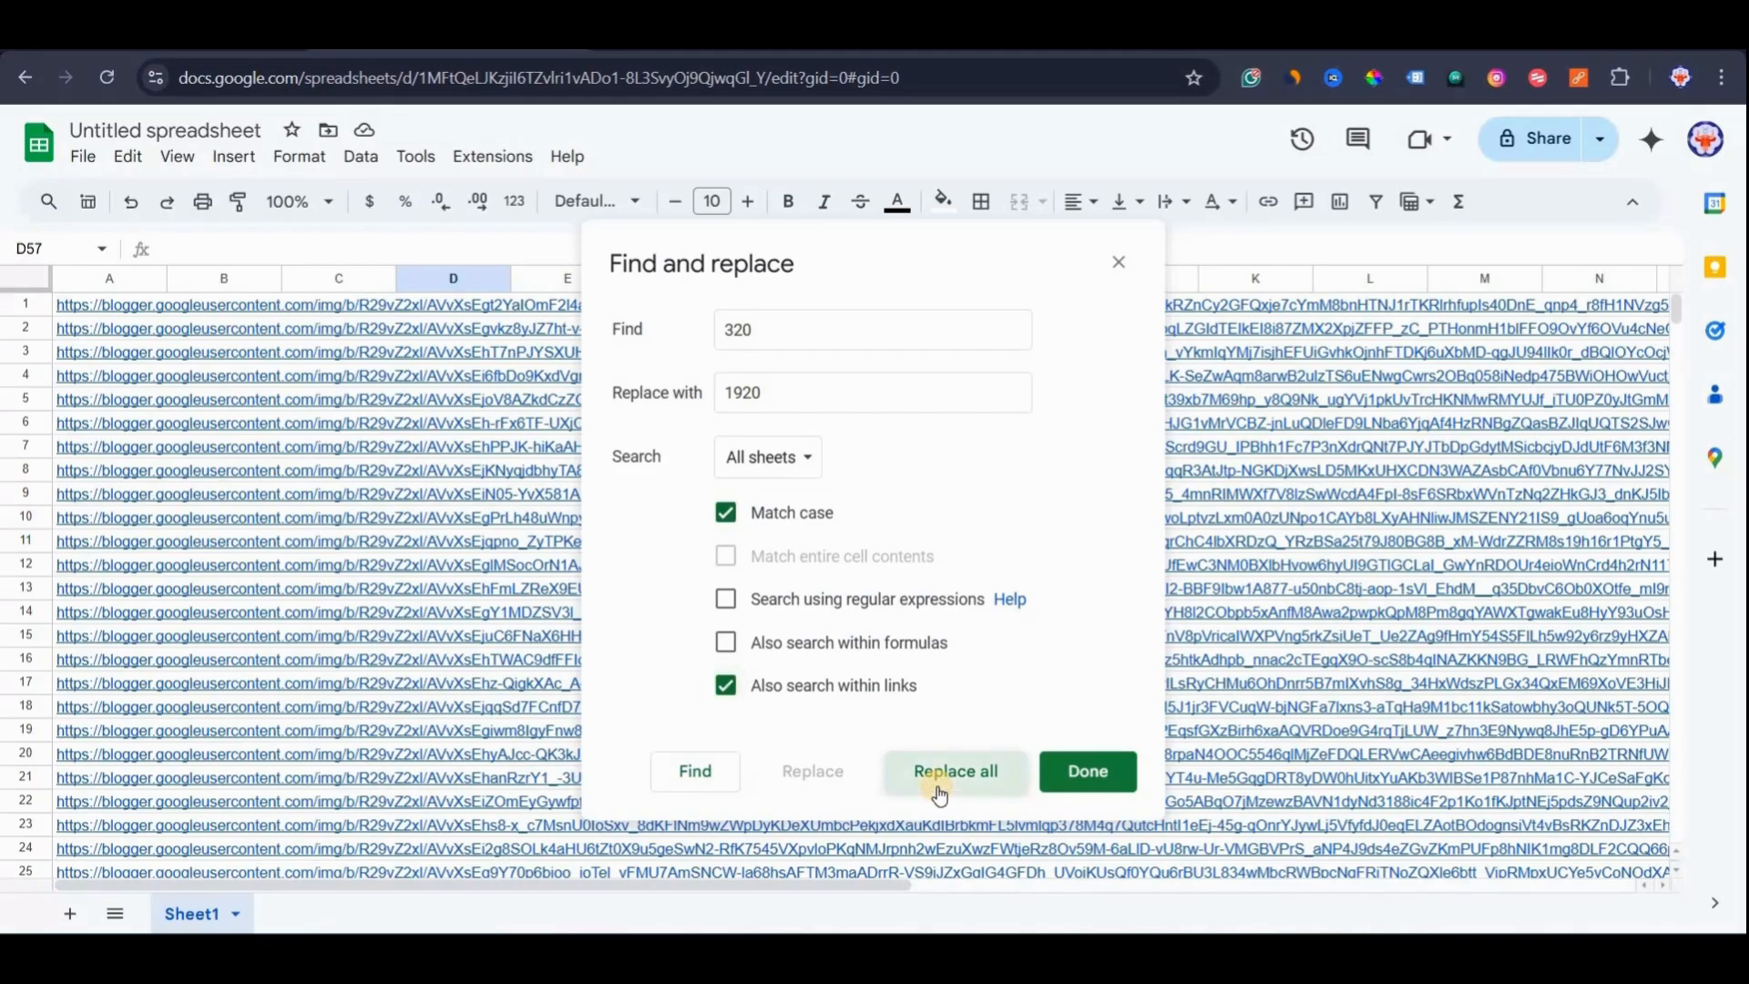
click(1118, 770)
Inspect the image size segment at the ends of the links, and look through the rest of the list.
scroll(1302, 726, right, 10)
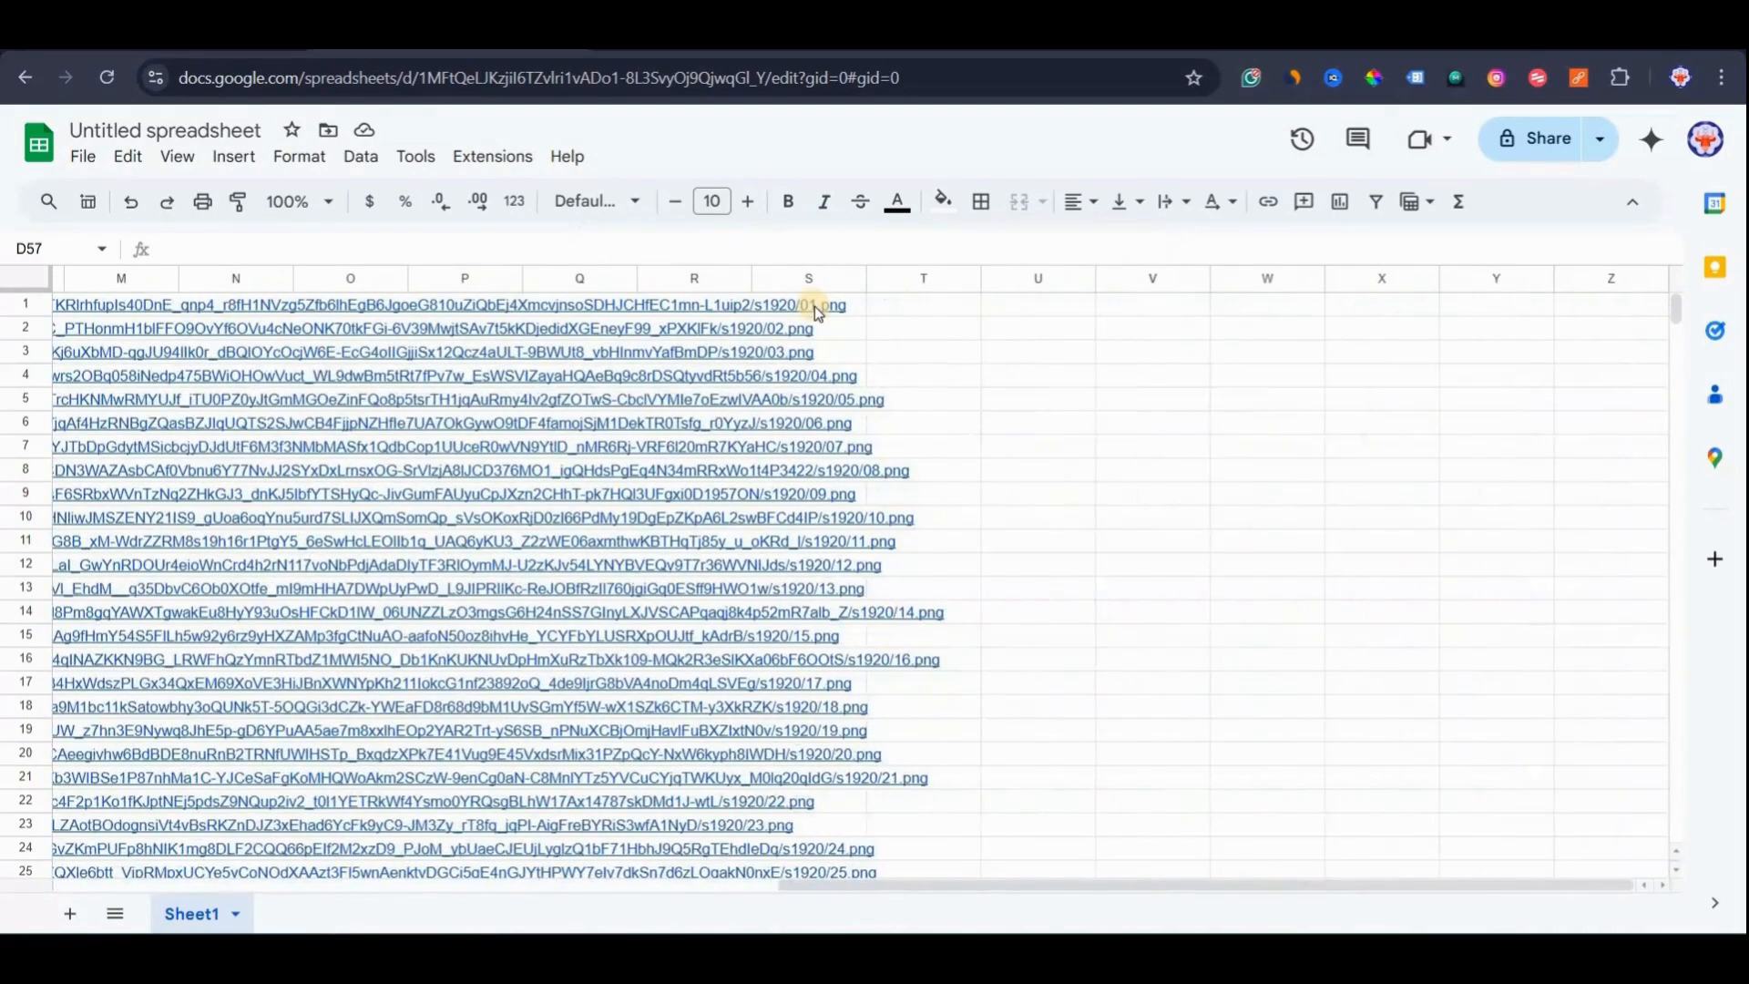
scroll(755, 293, up, 3)
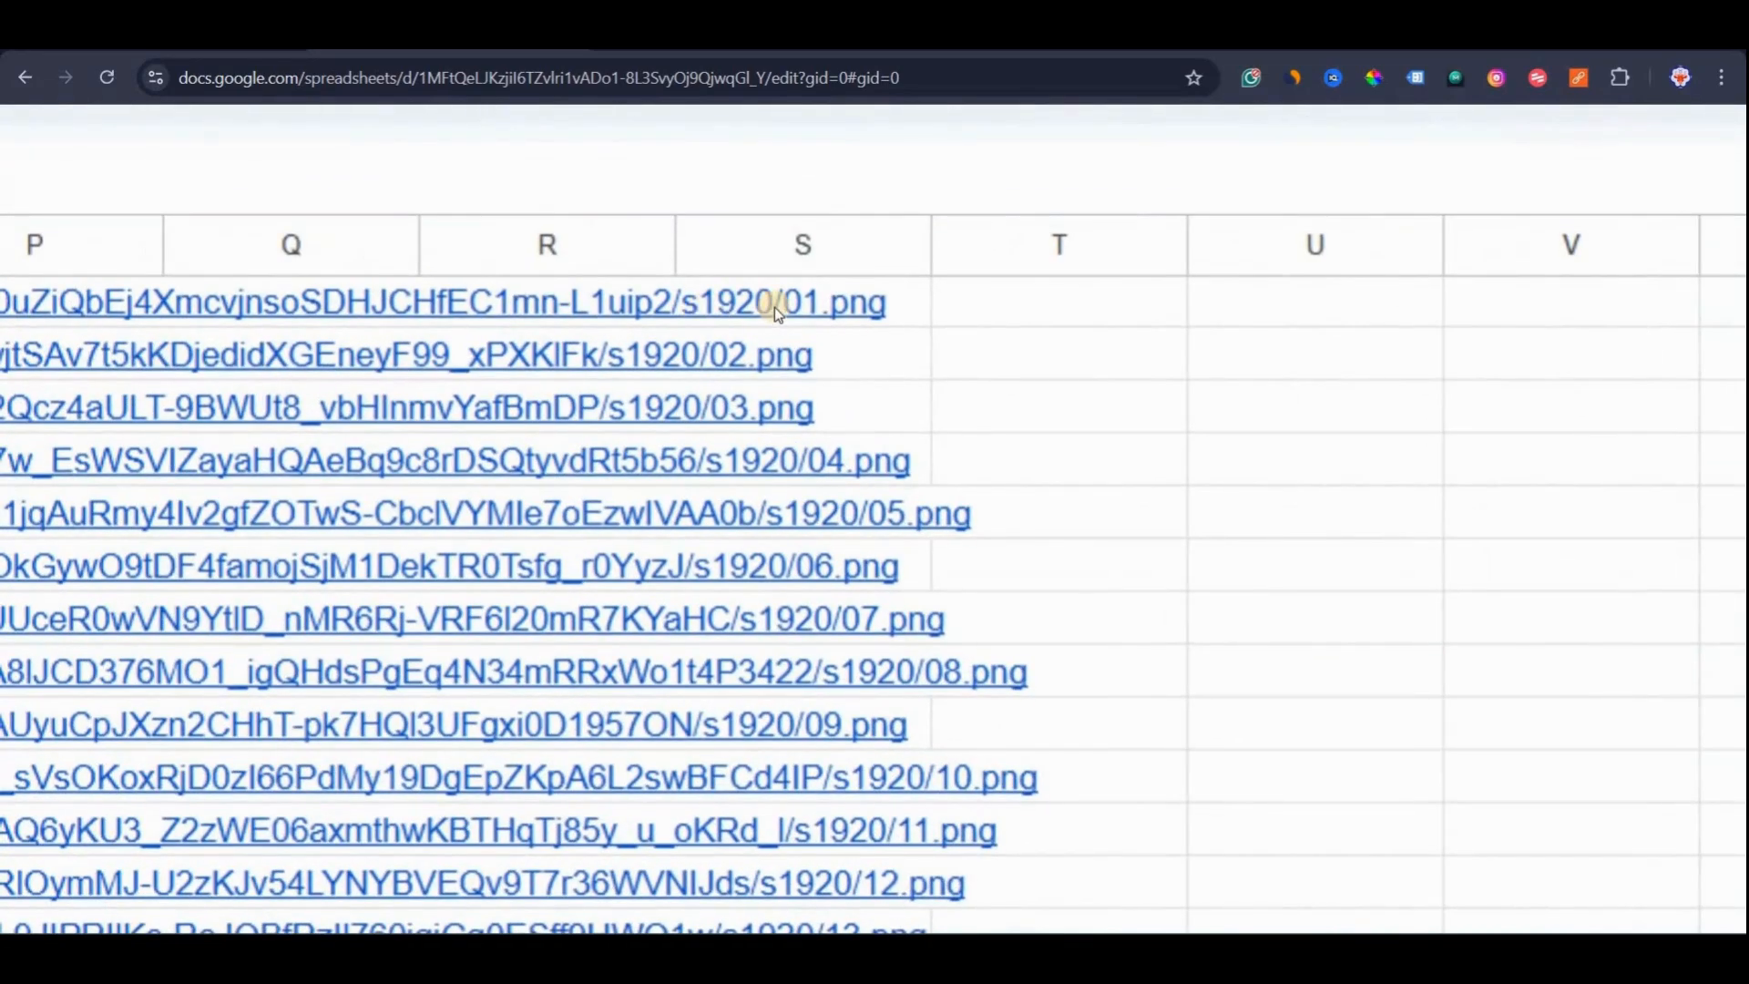
scroll(658, 441, down, 3)
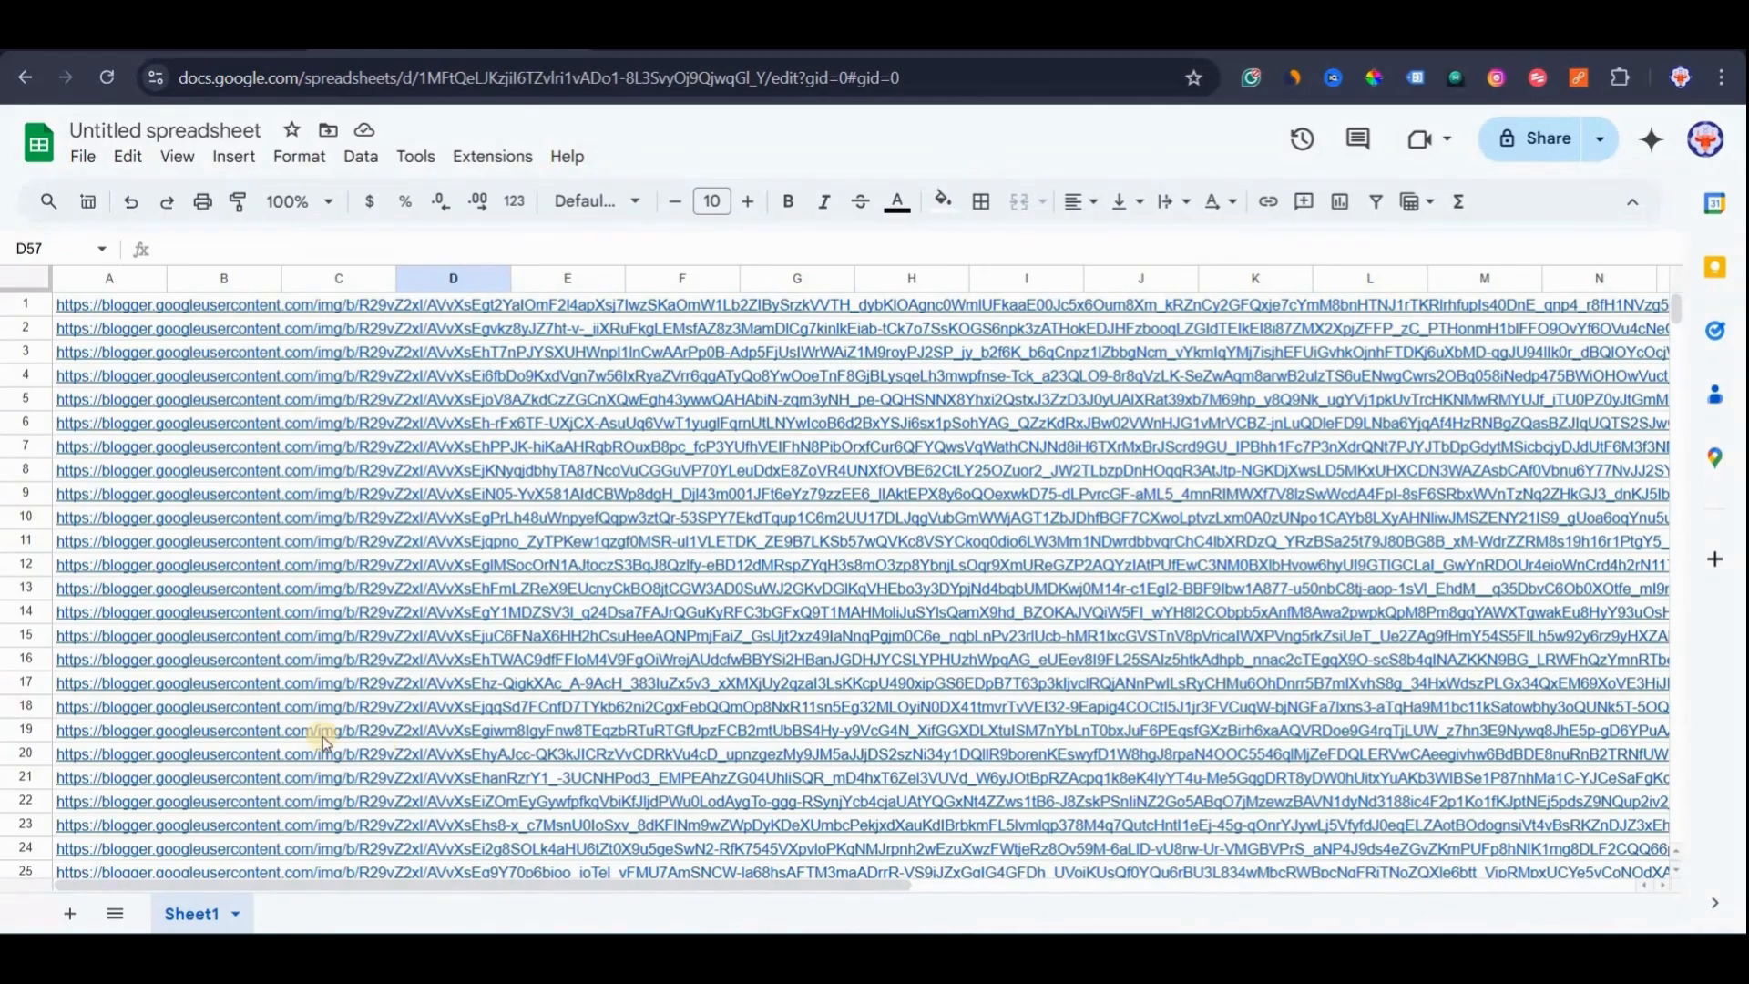
scroll(738, 692, down, 6)
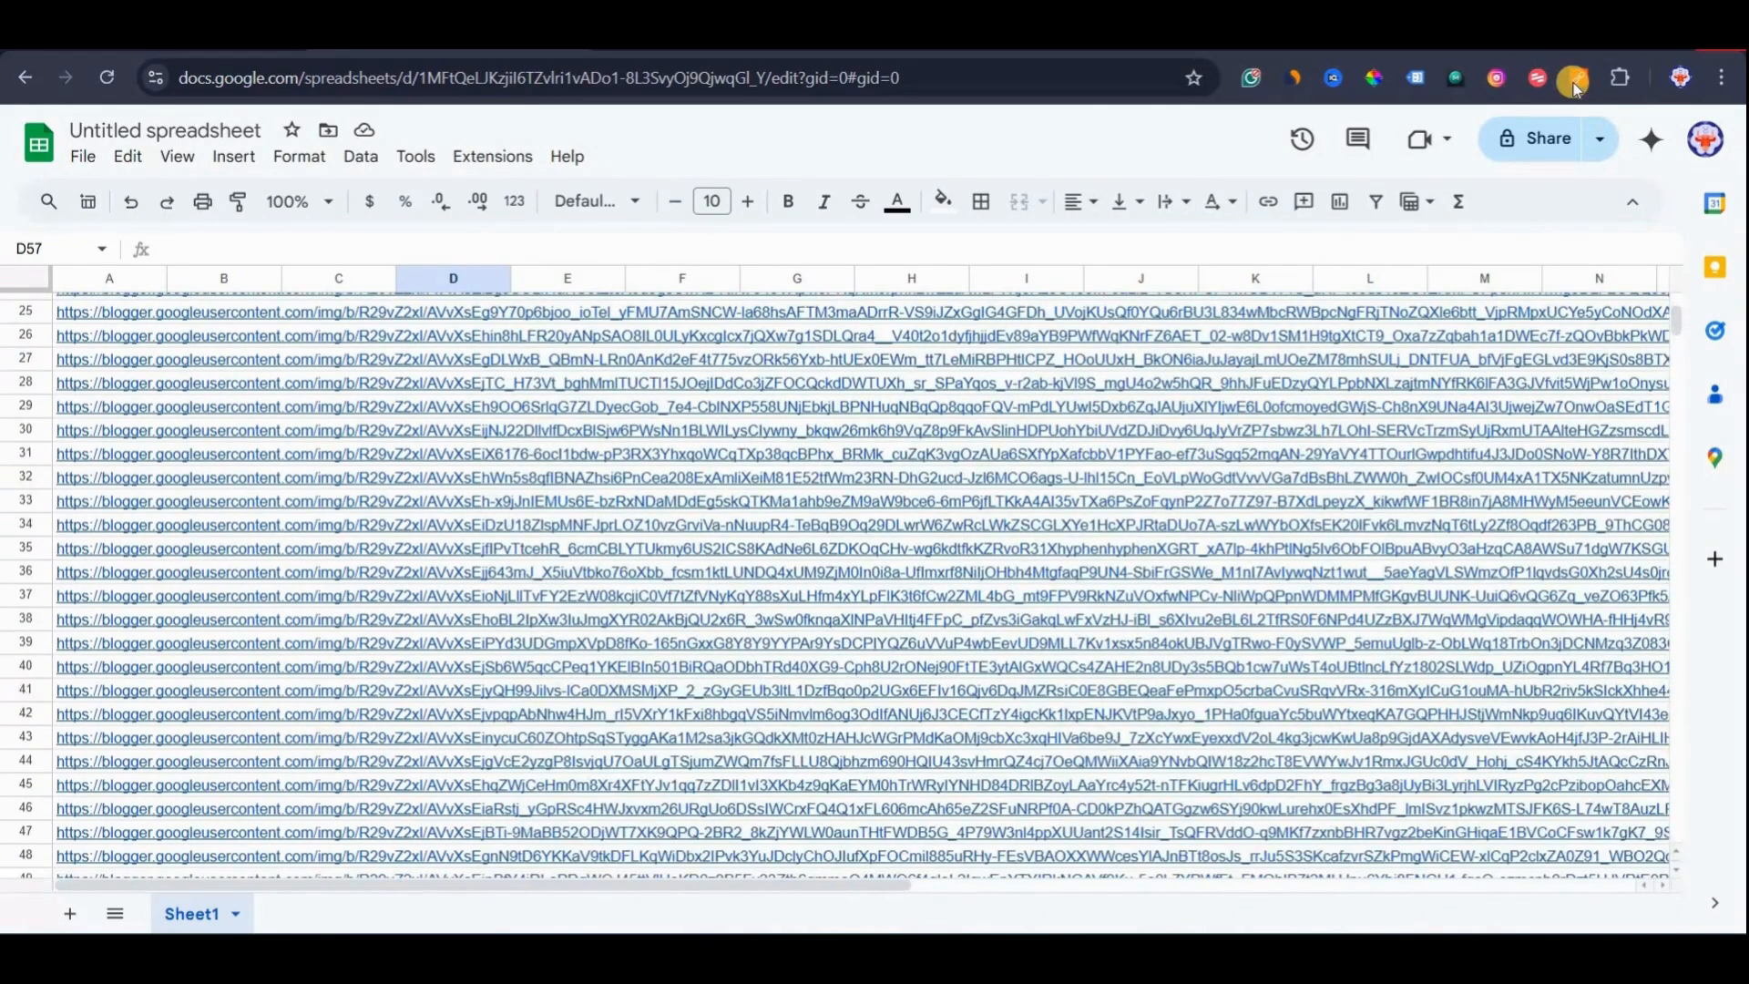
Switch to the Blogger editor holding the "Pinterest Bulk Storage (Alternative)" post and select its title.
click(1575, 82)
click(805, 151)
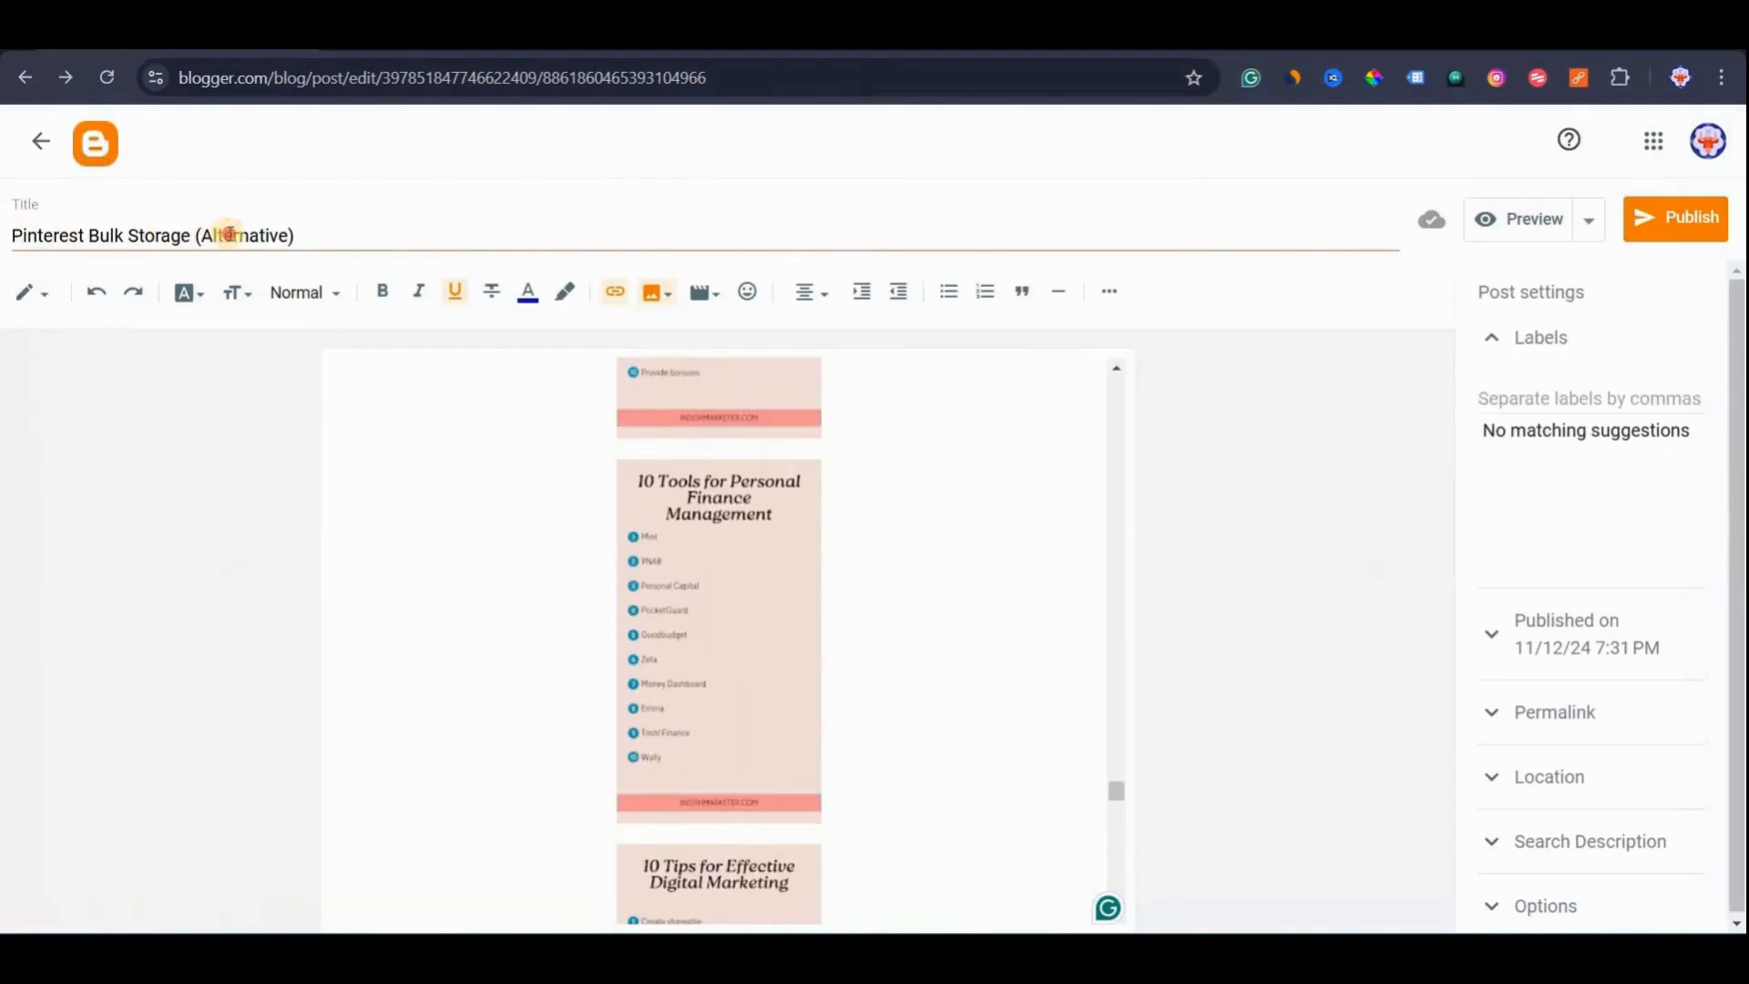
triple_click(298, 235)
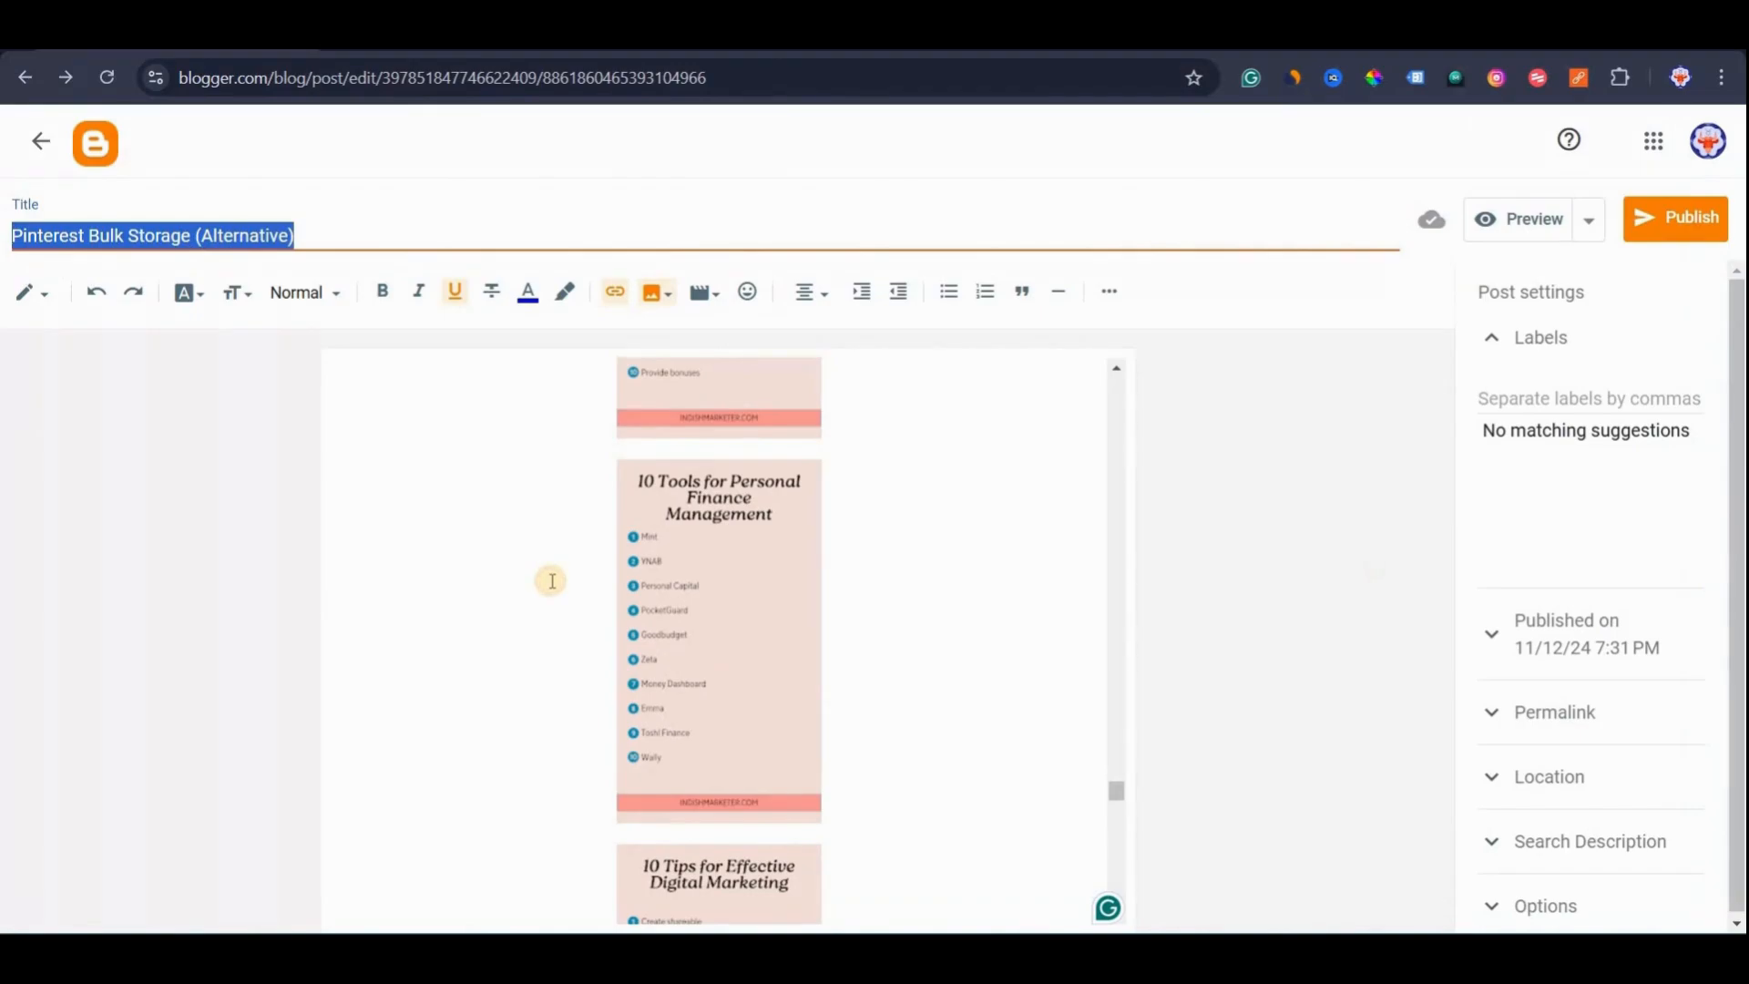
Look back through the pin images to the start of the "Pinterest Bulk Storage (Alternative)" post and publish it to the blog.
click(546, 574)
scroll(627, 437, up, 10)
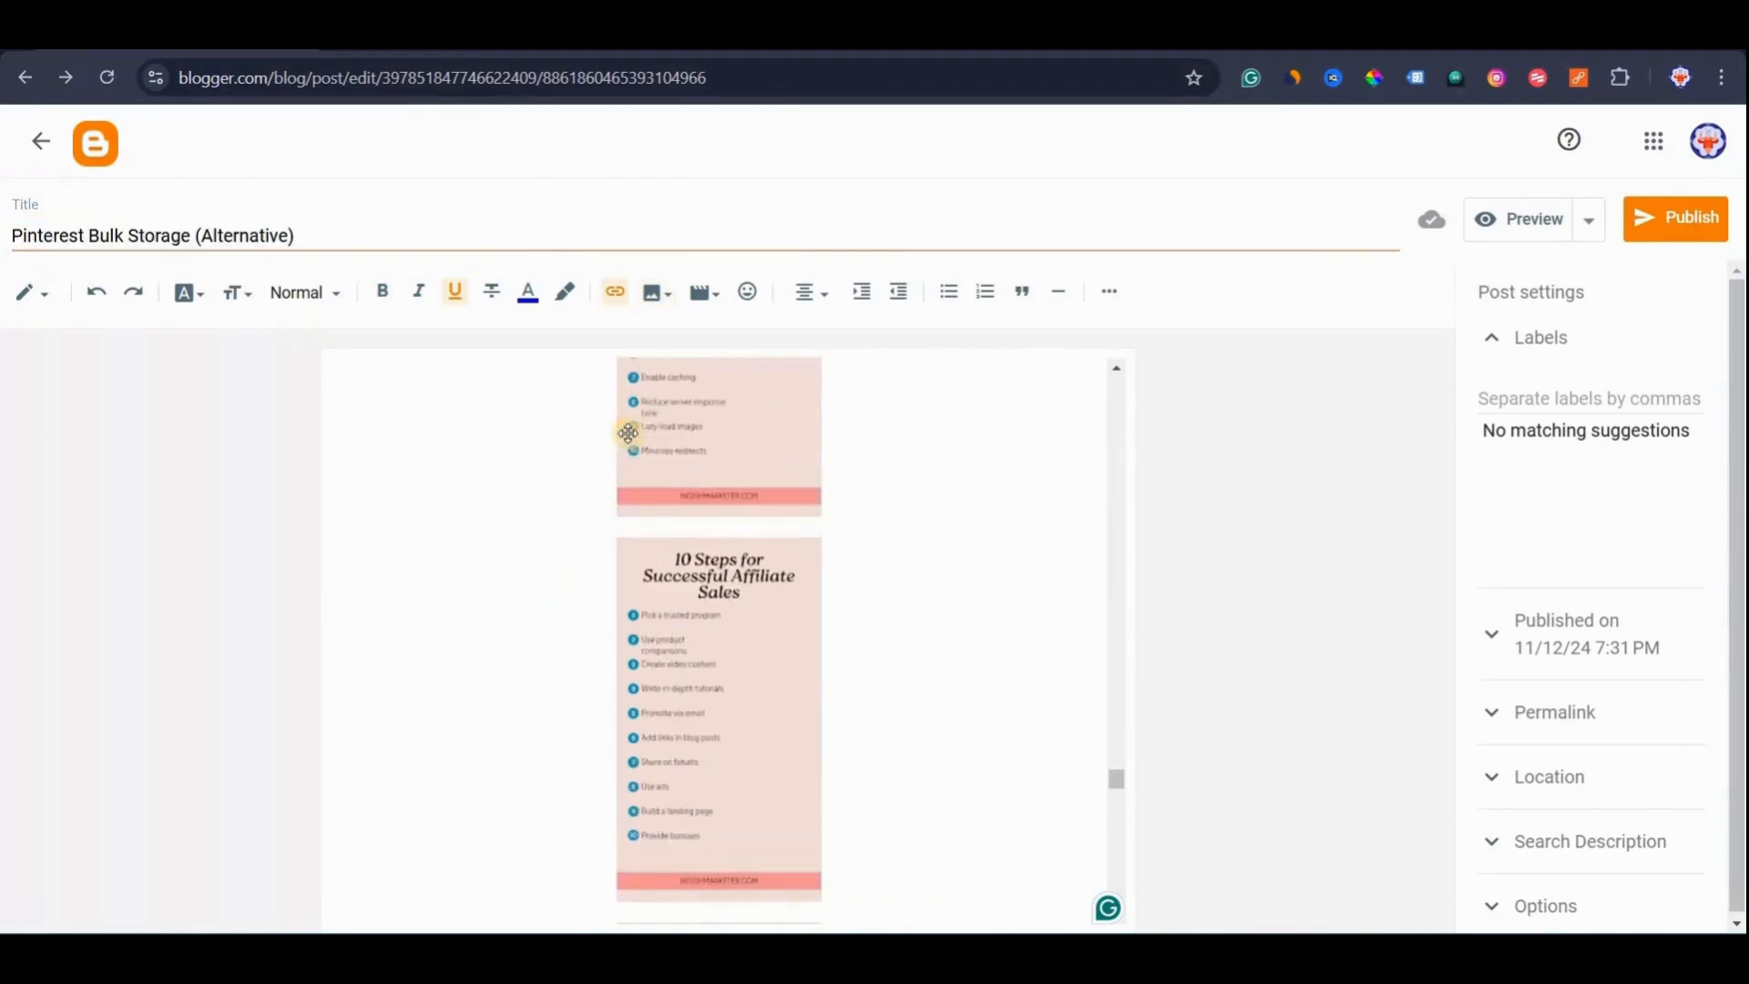
scroll(628, 433, up, 10)
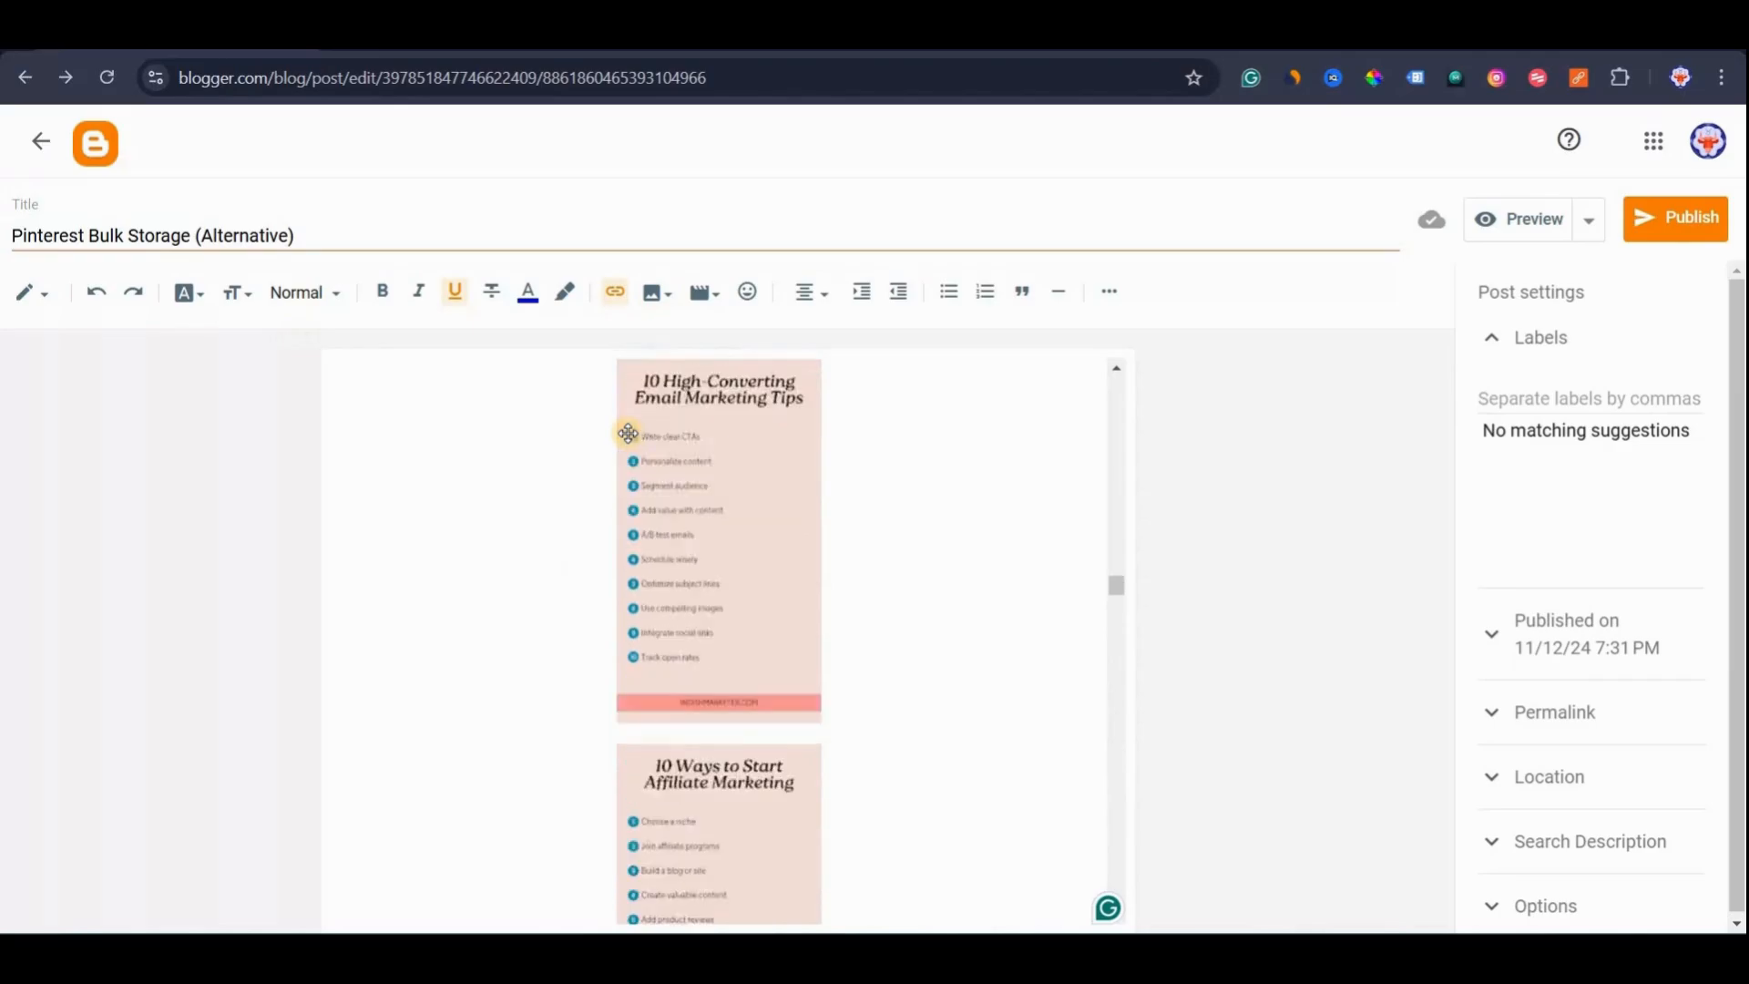
scroll(559, 412, up, 5)
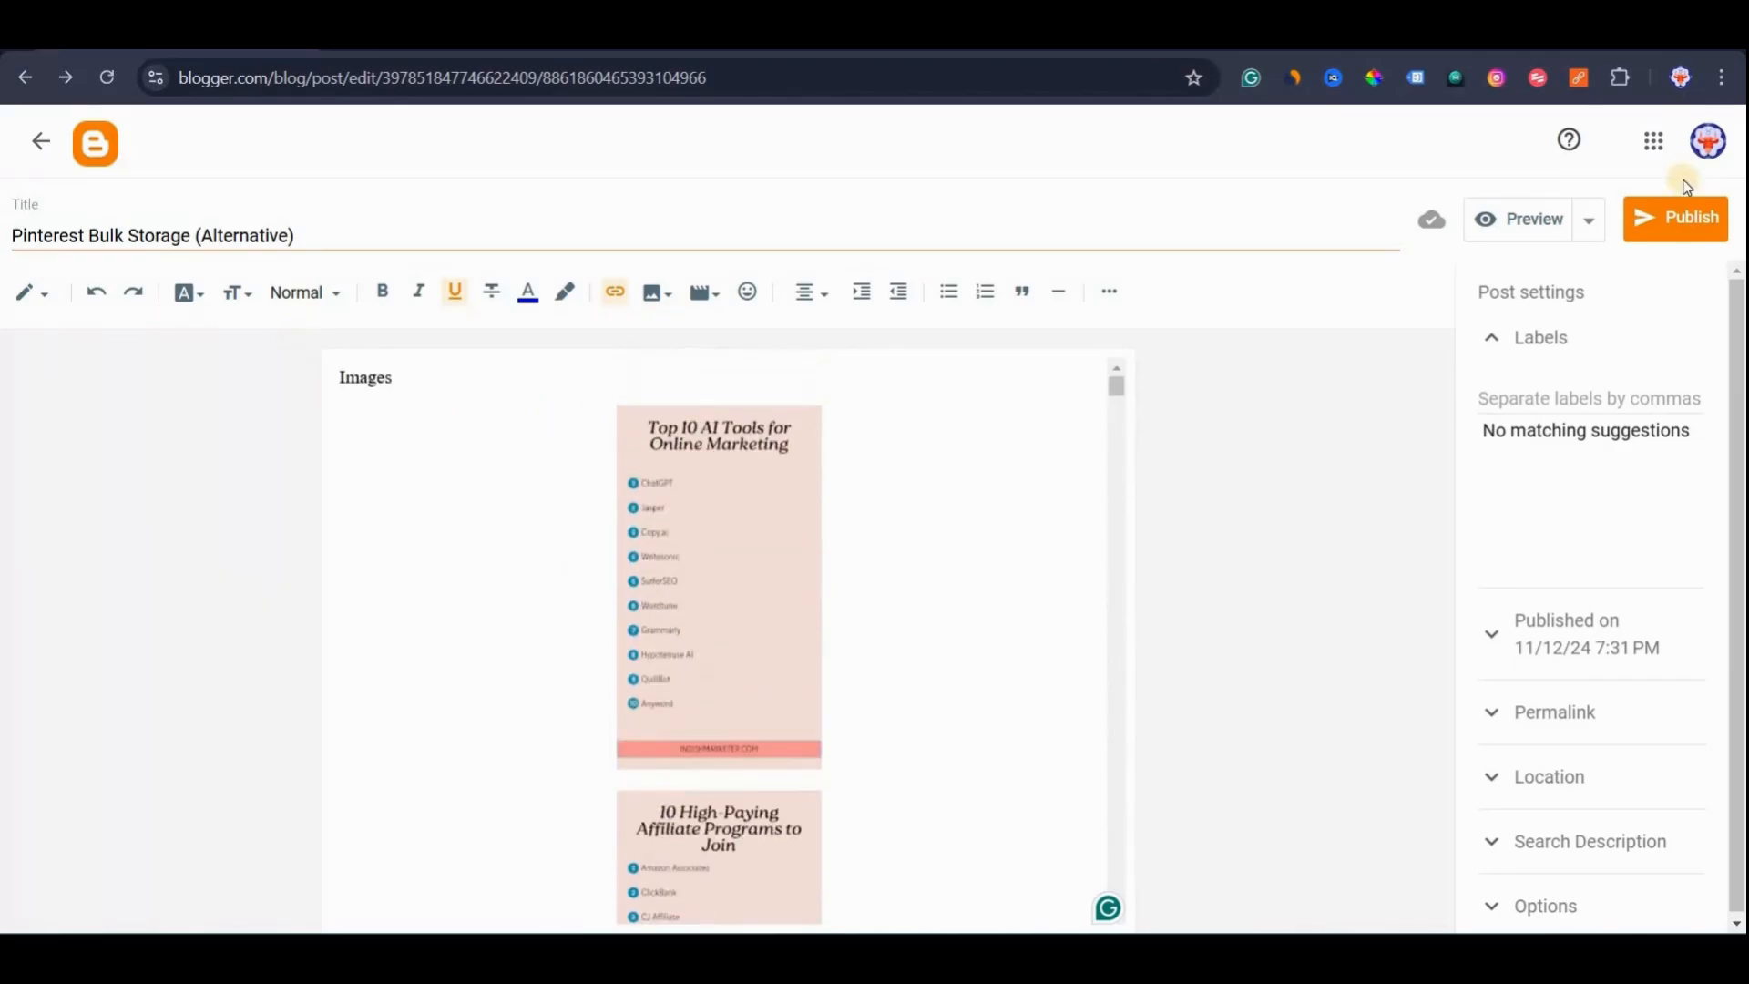
click(1676, 235)
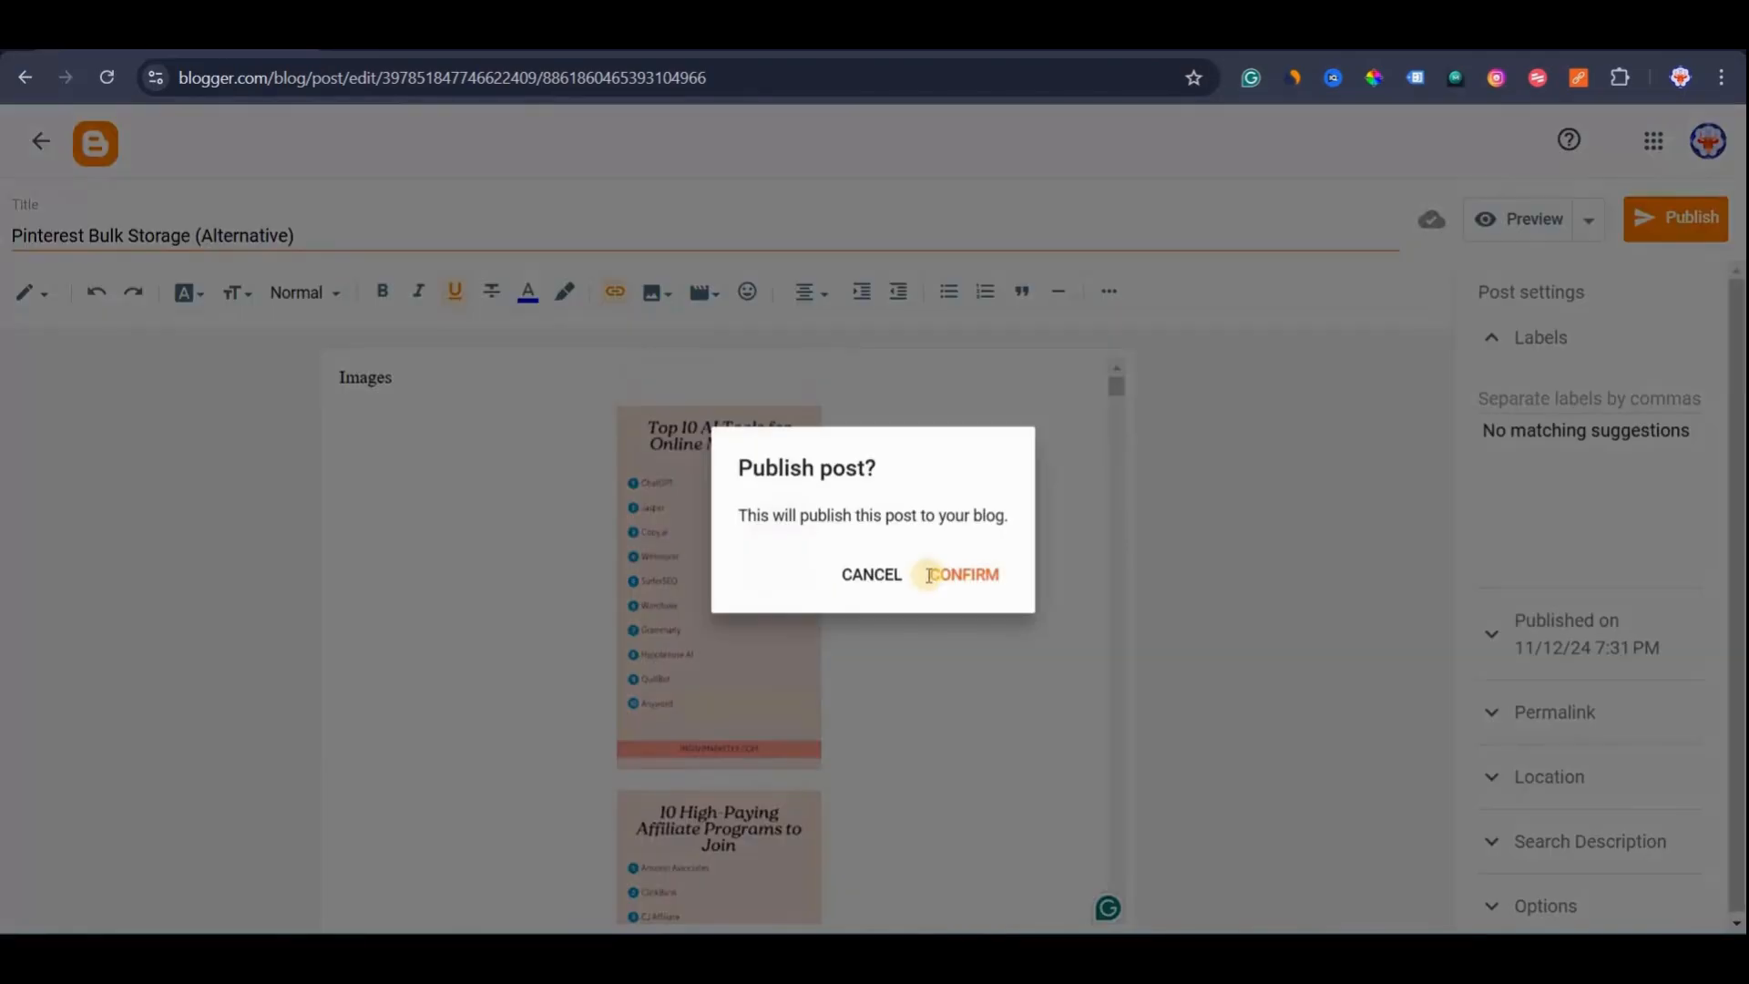
click(938, 574)
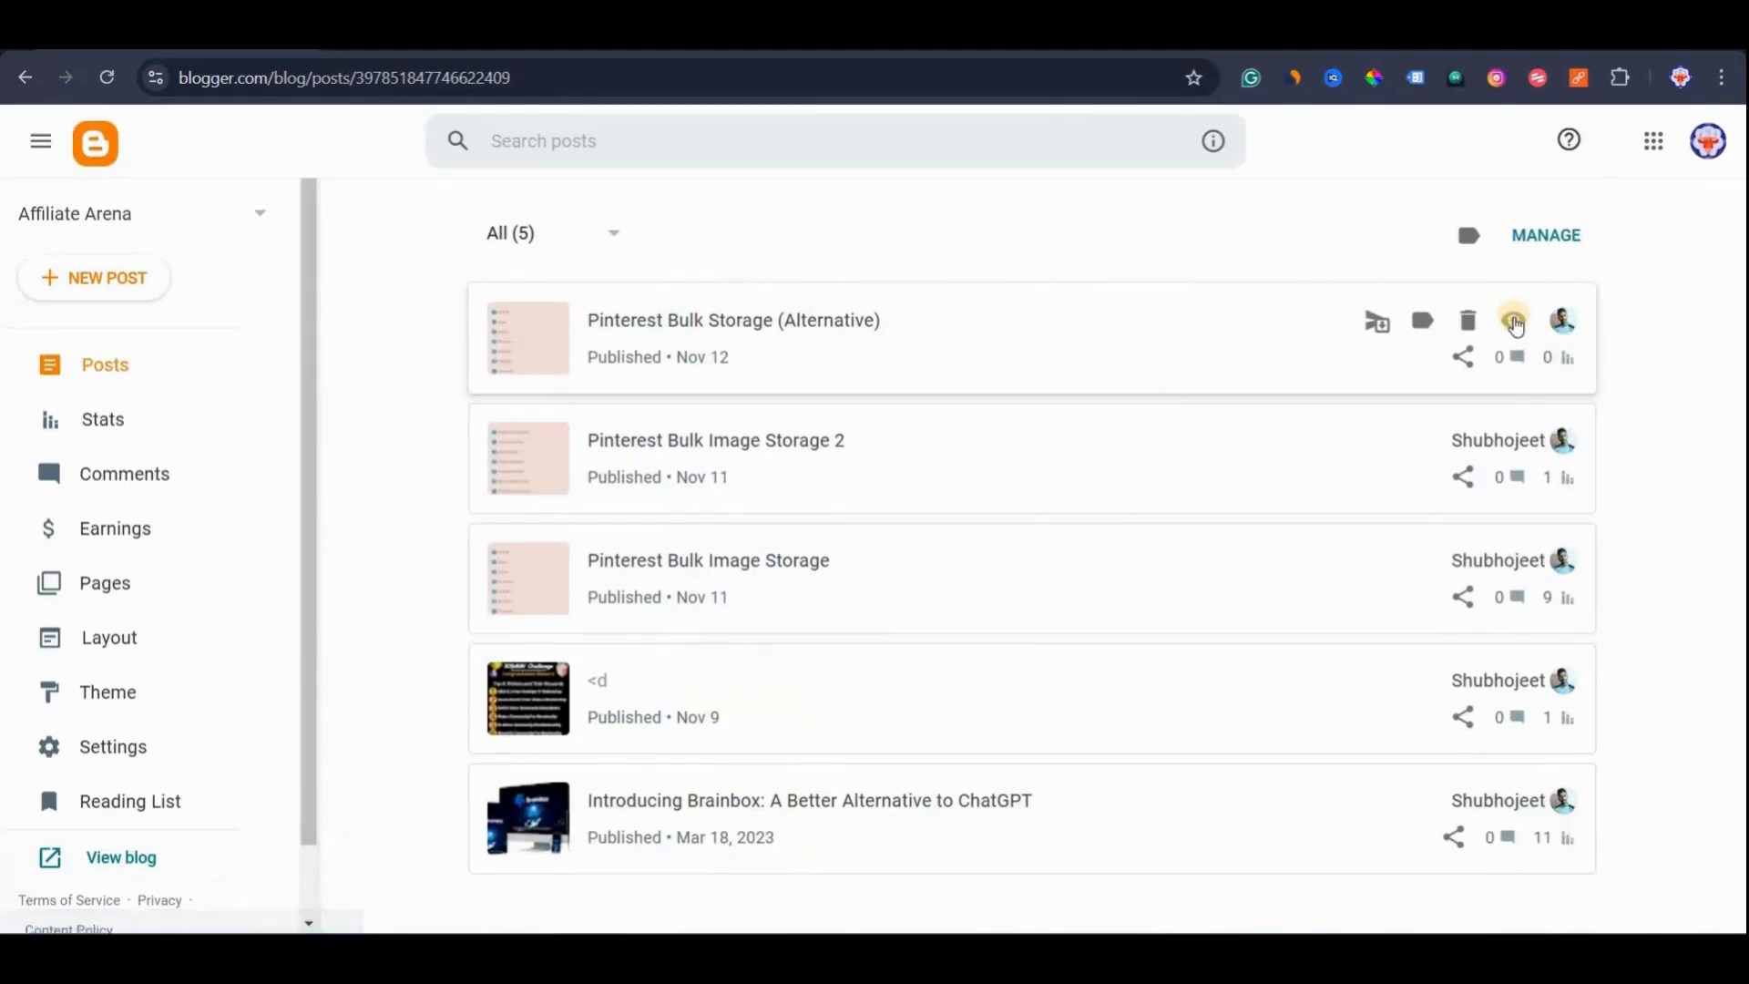
Open the published "Pinterest Bulk Storage (Alternative)" post on the blog and select its web address.
click(1515, 320)
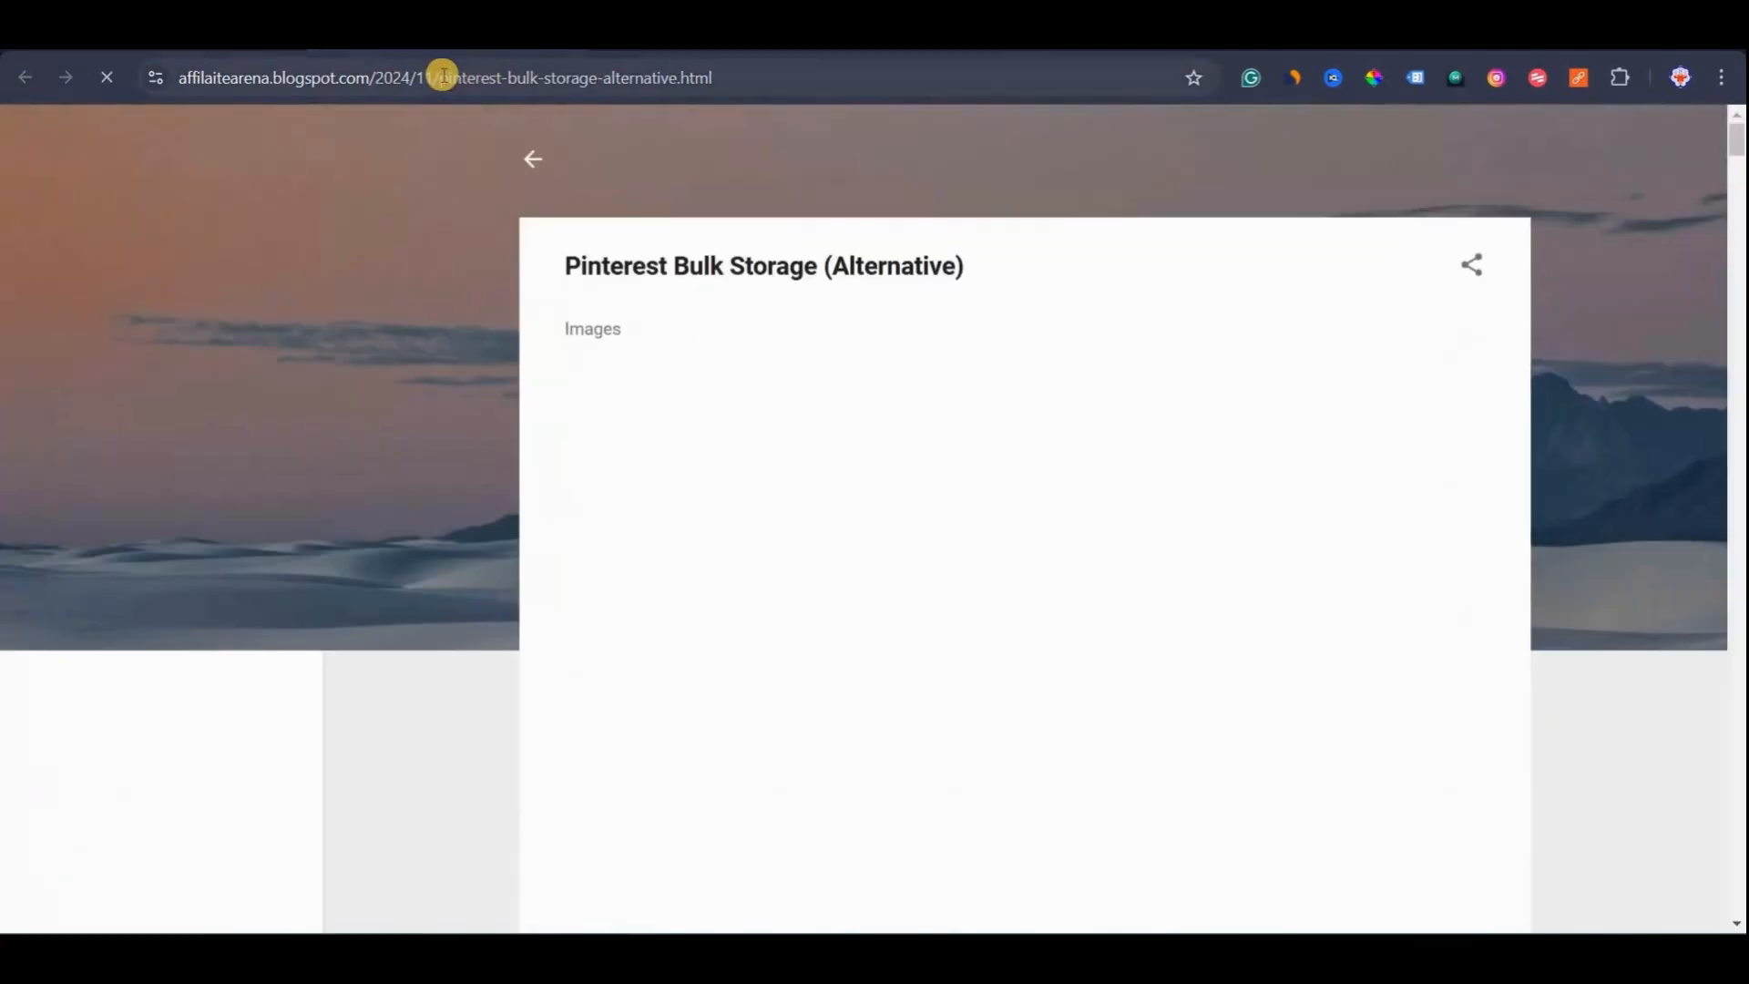
click(361, 80)
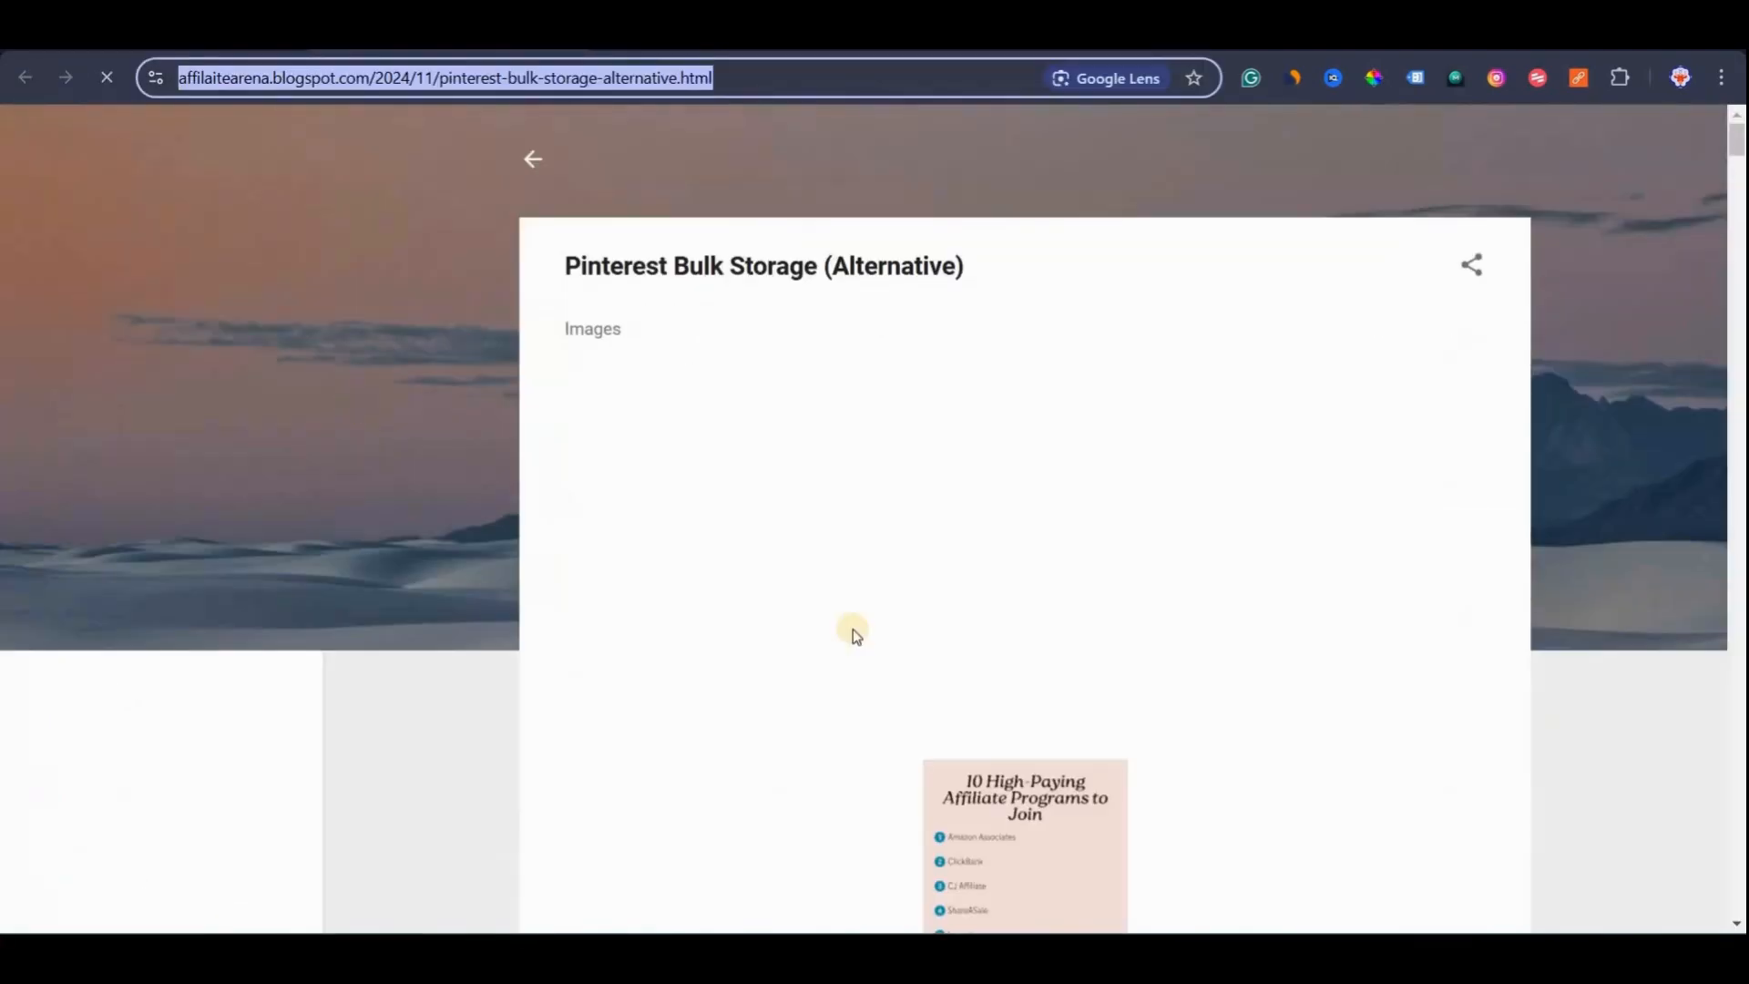
scroll(765, 720, down, 1)
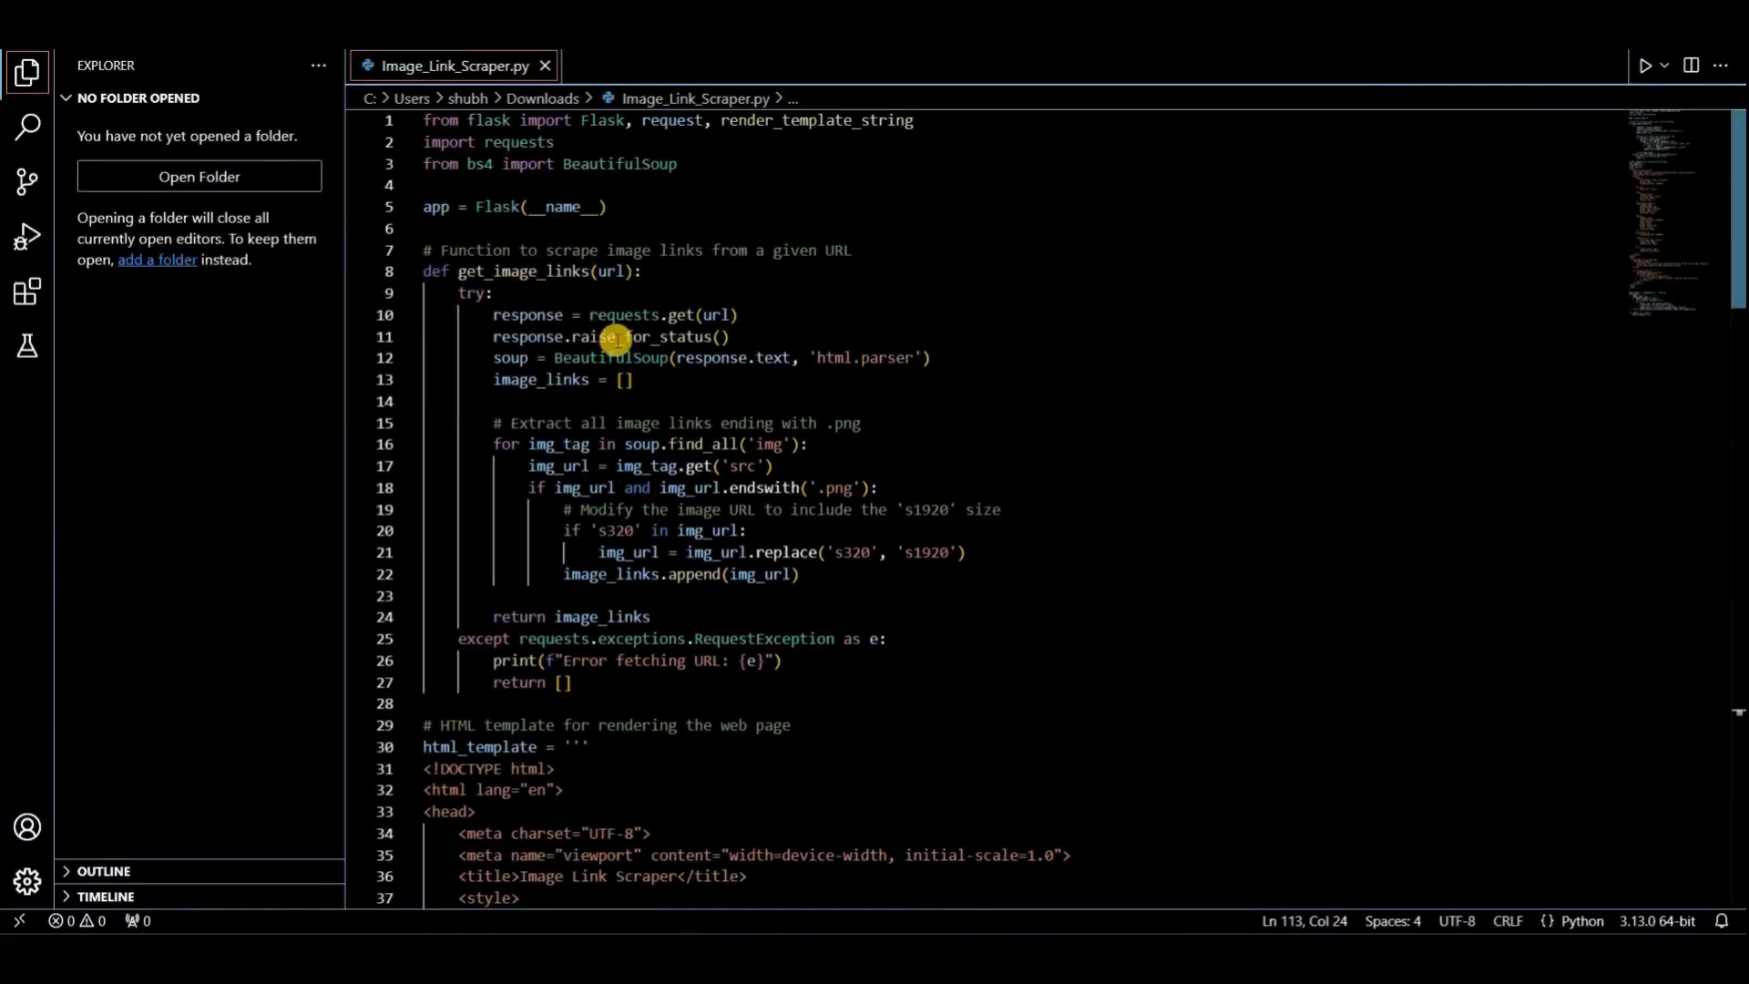
scroll(632, 522, down, 20)
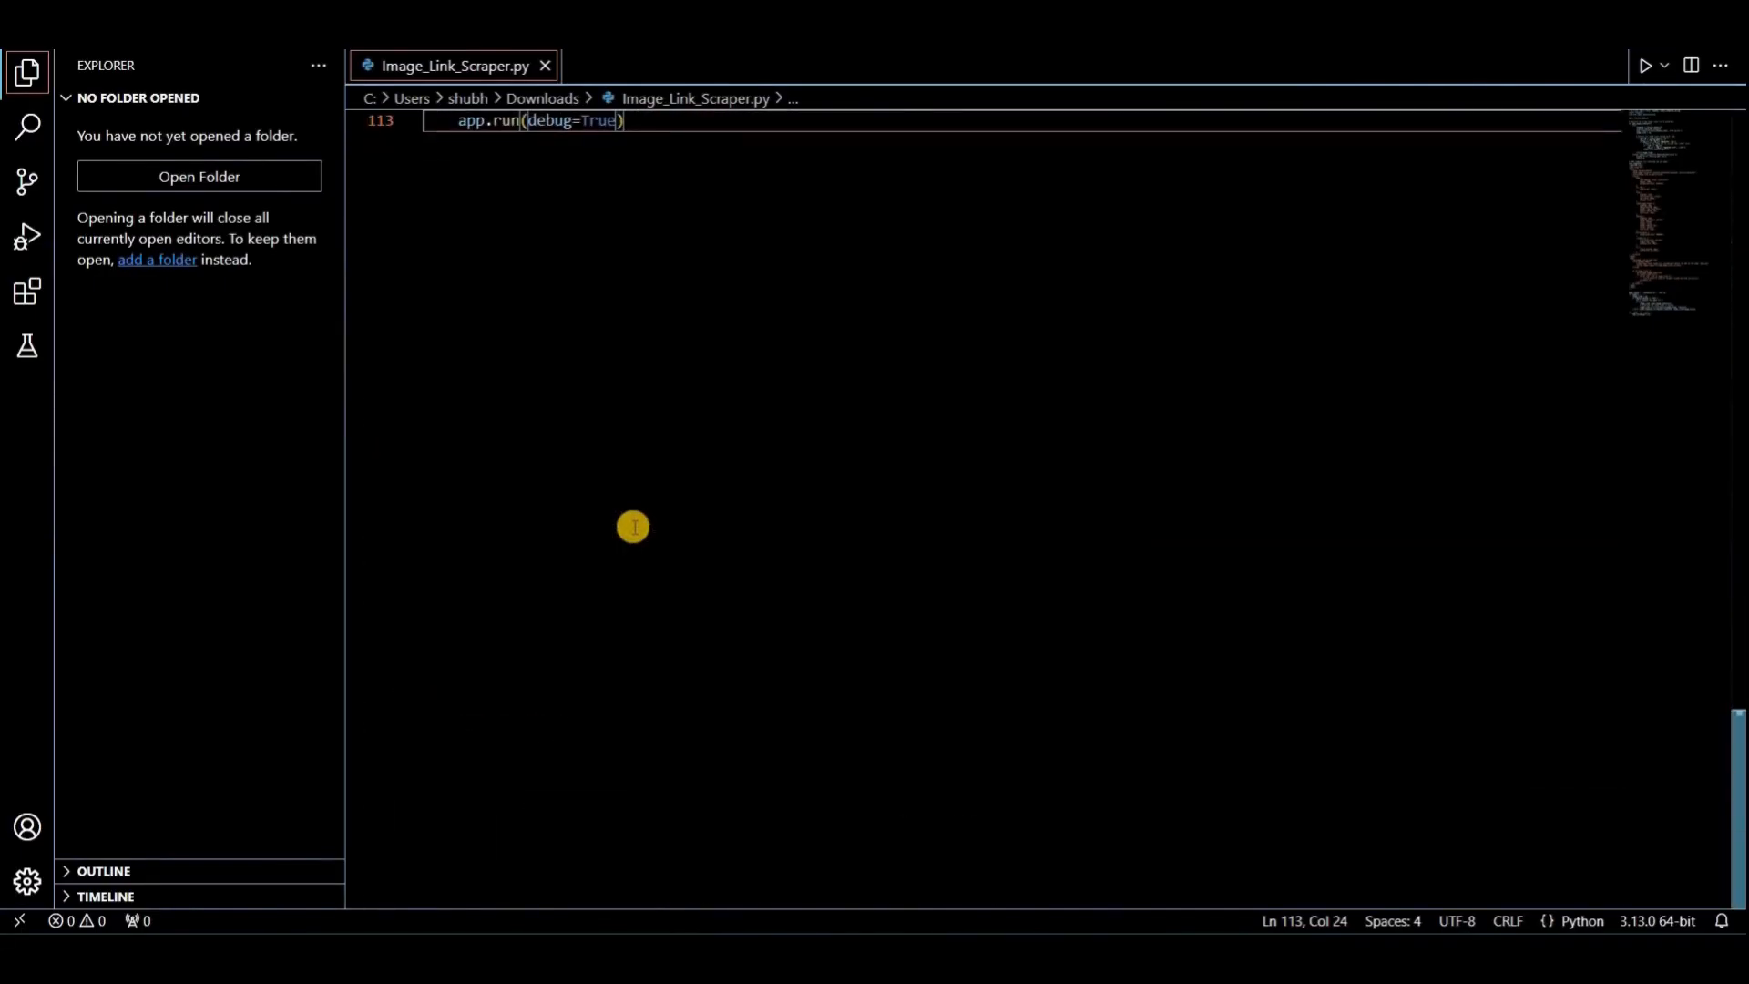
scroll(632, 523, up, 20)
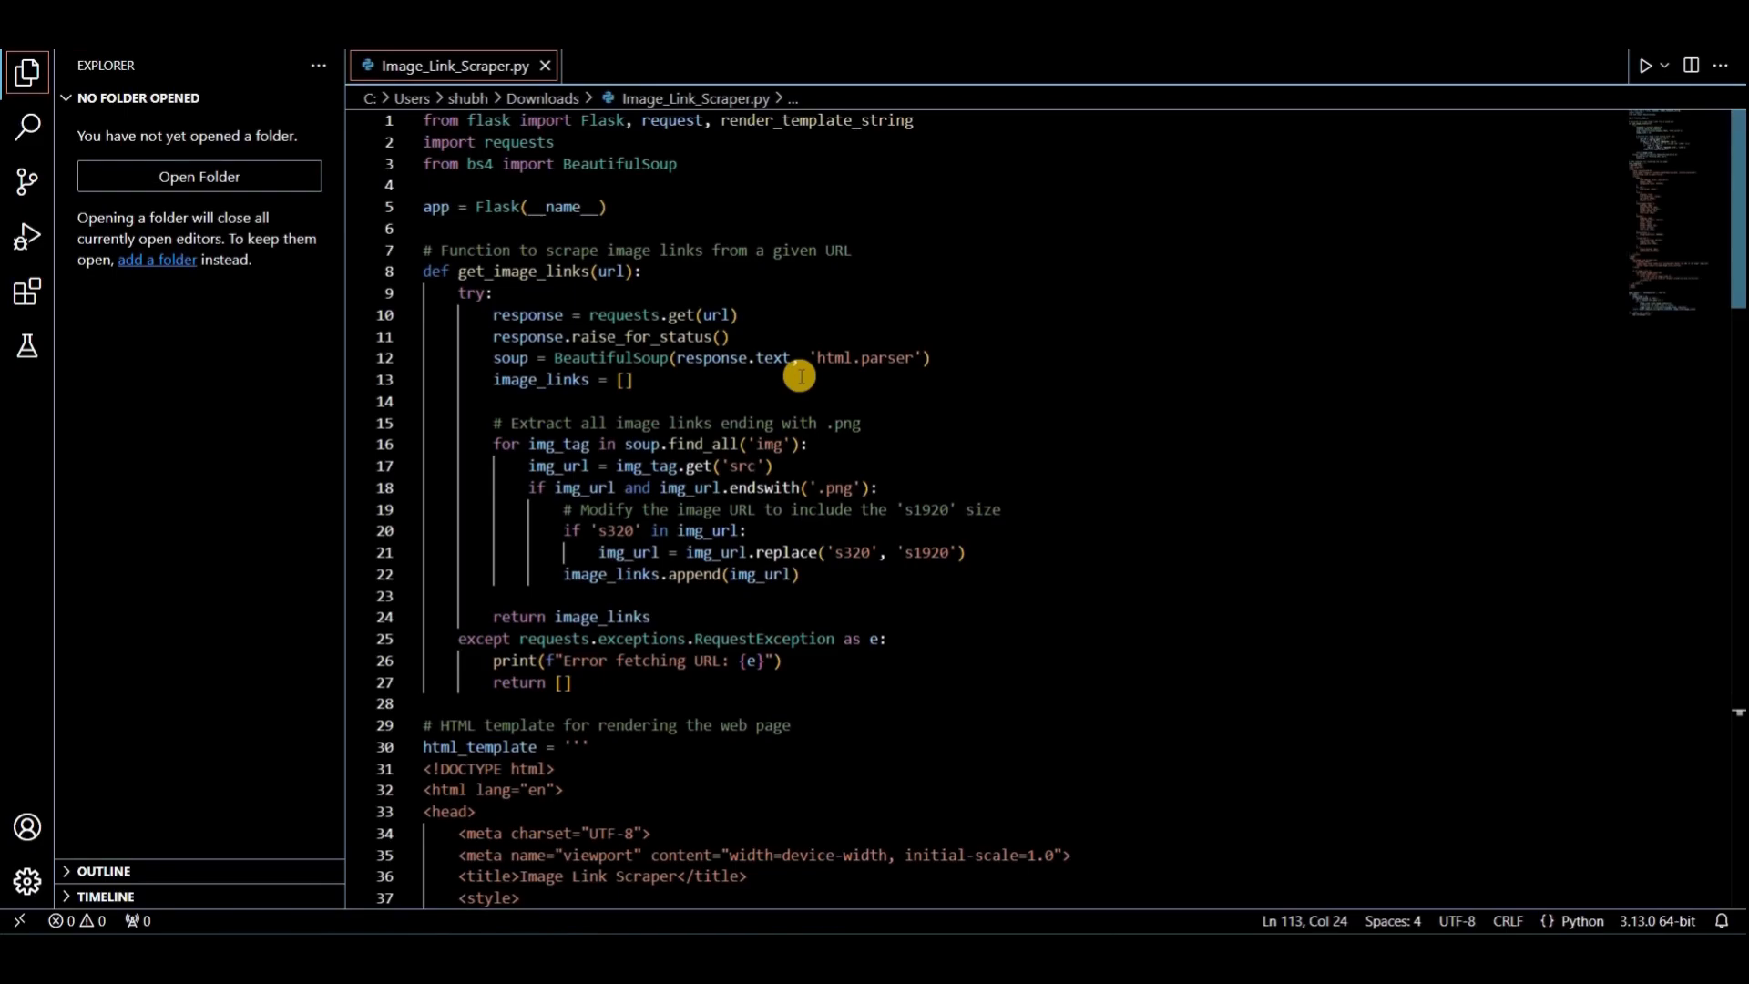
click(1642, 68)
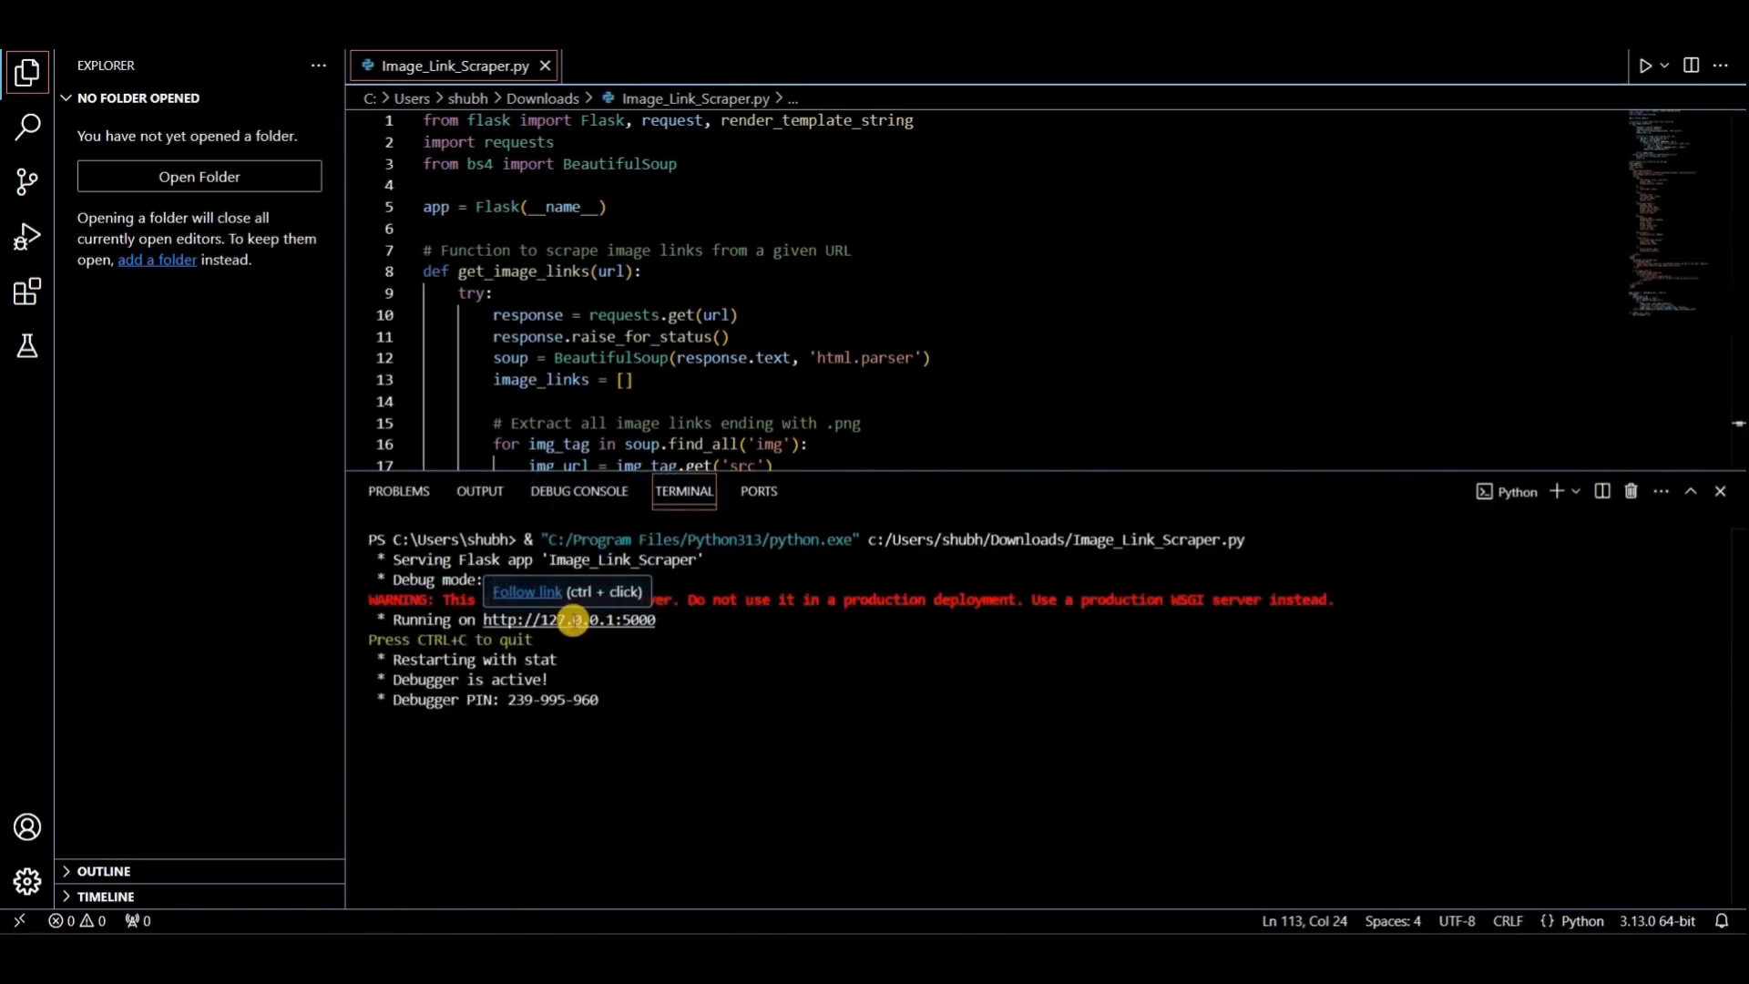
ctrl+click(570, 620)
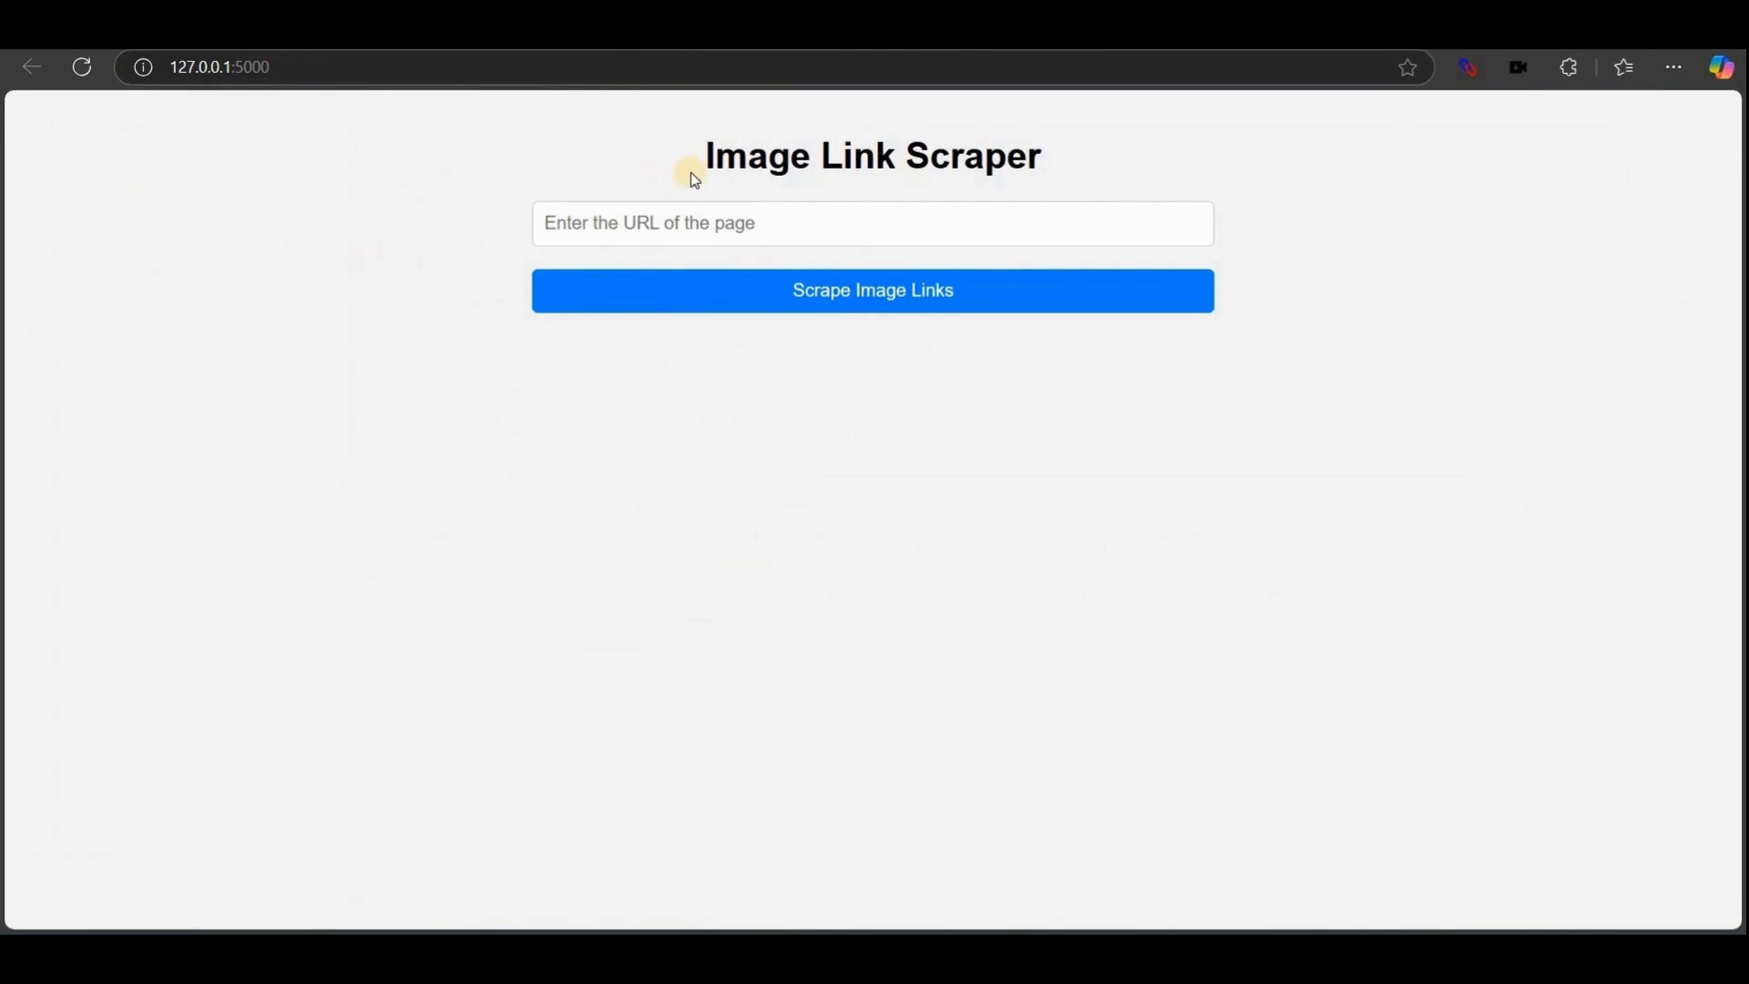
drag(1089, 164, 672, 208)
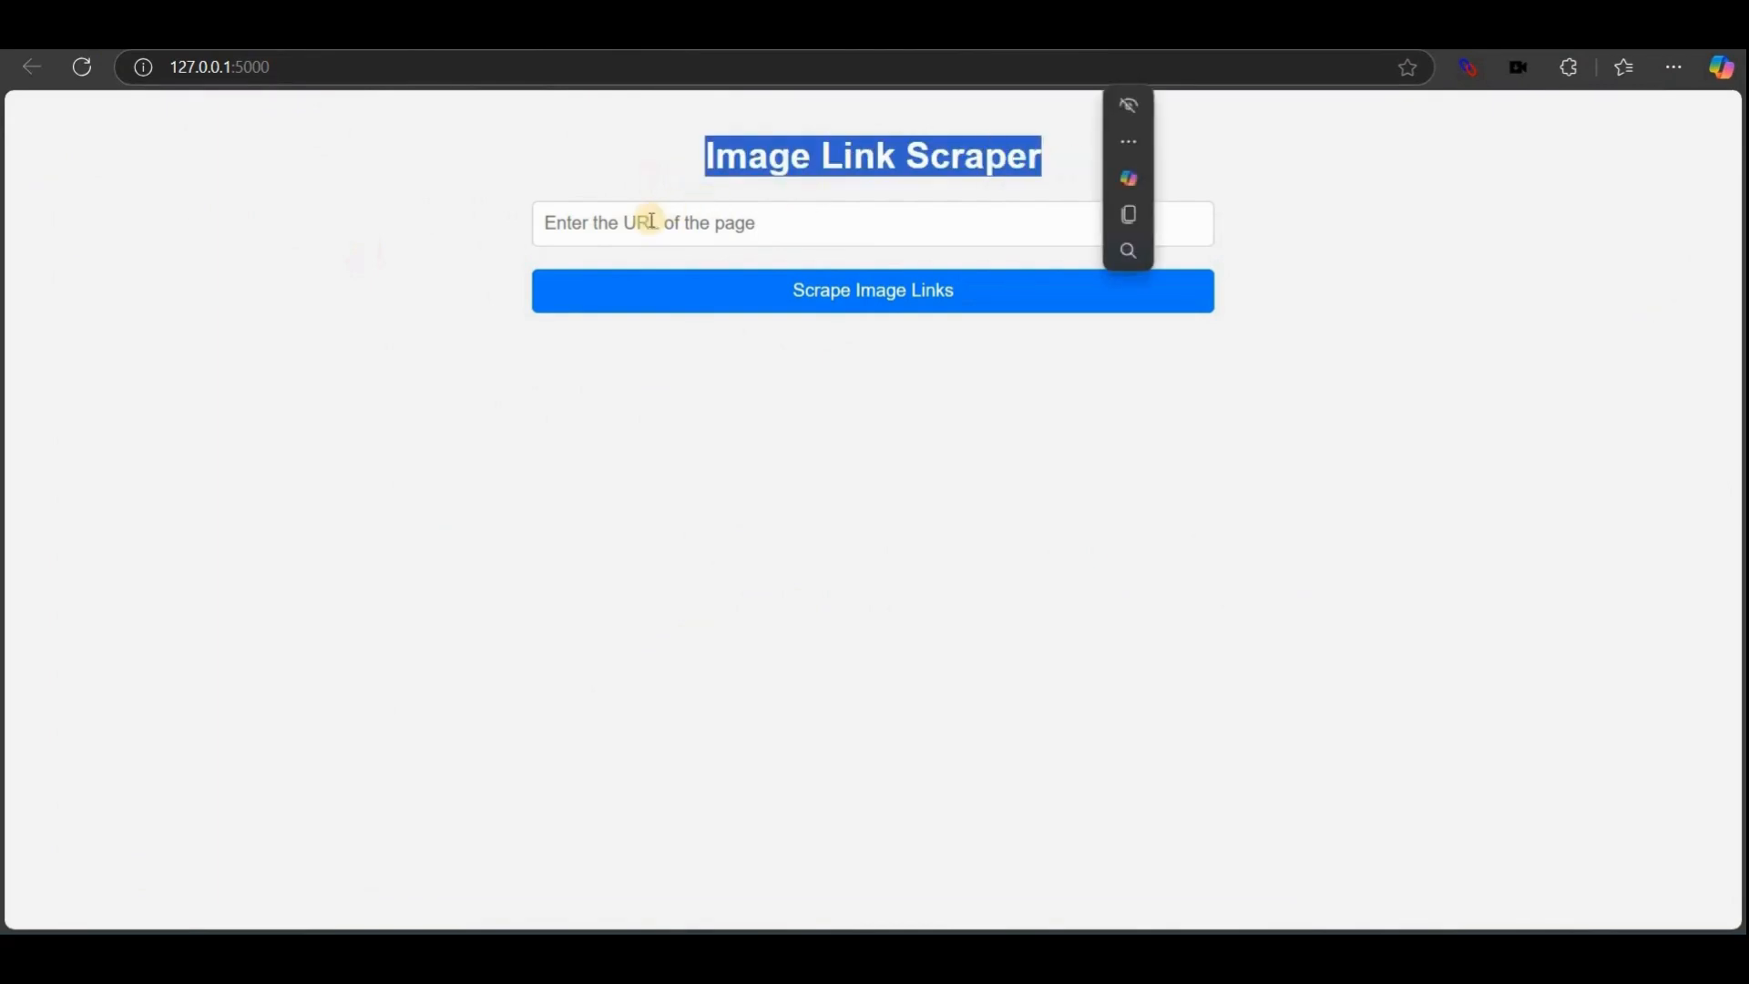
click(648, 219)
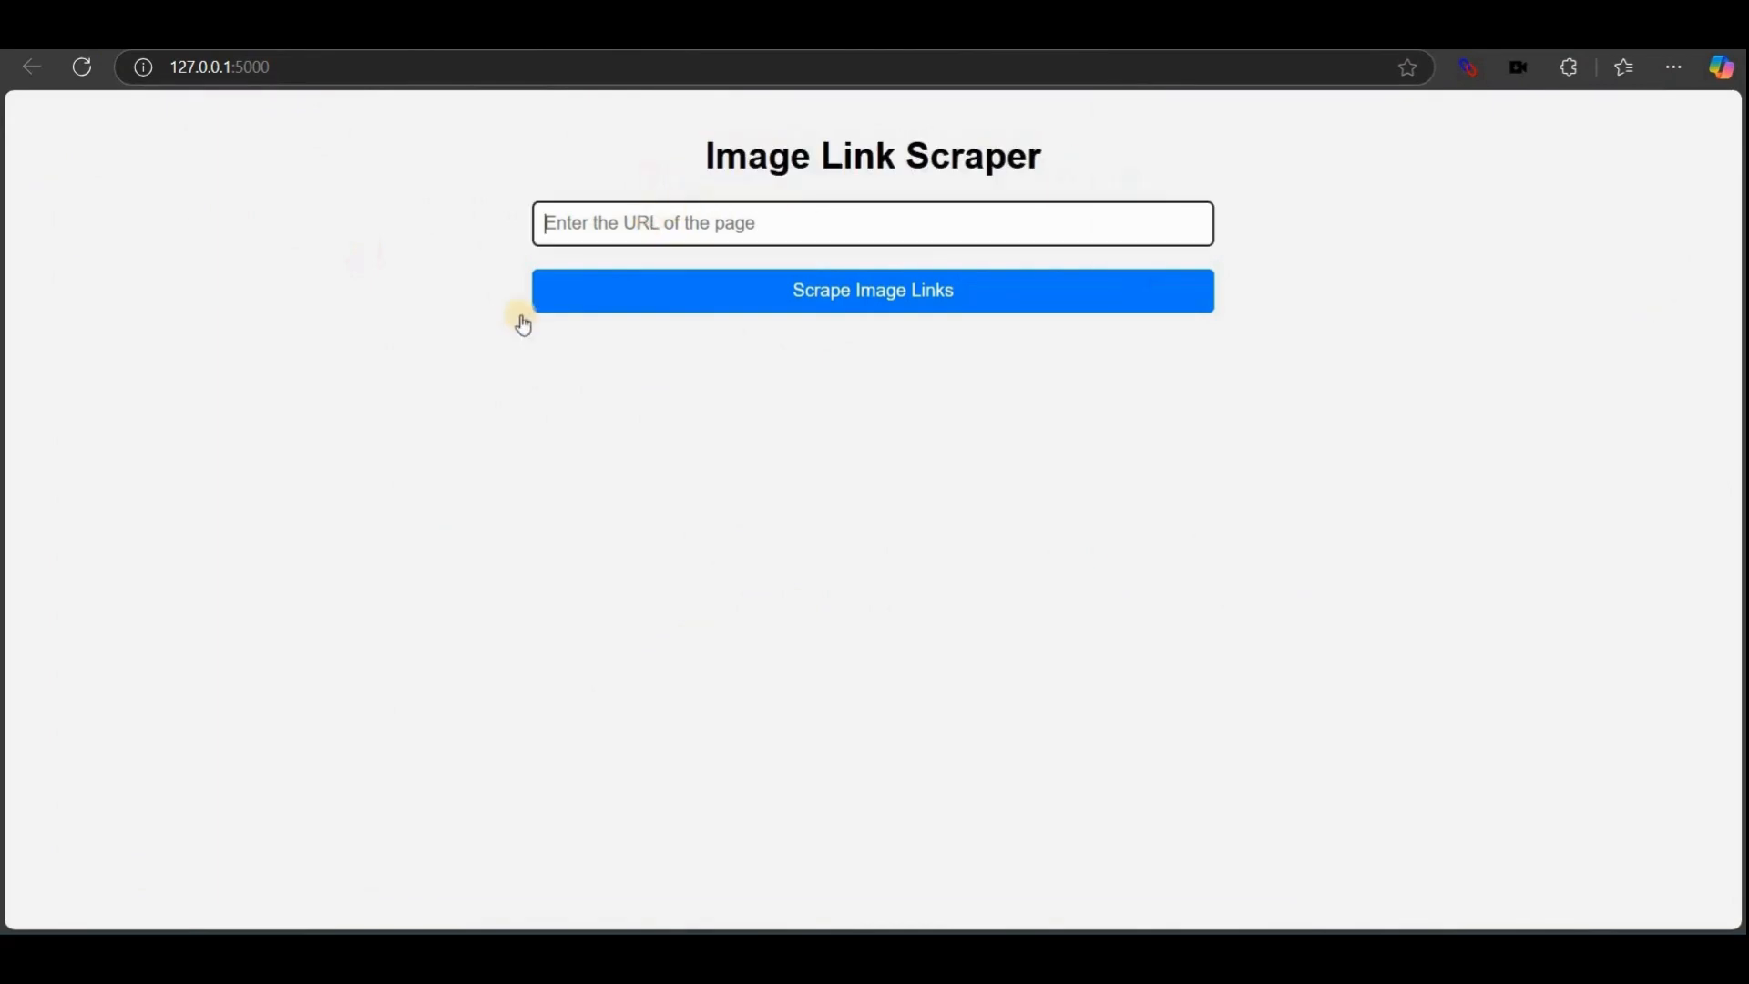
click(785, 799)
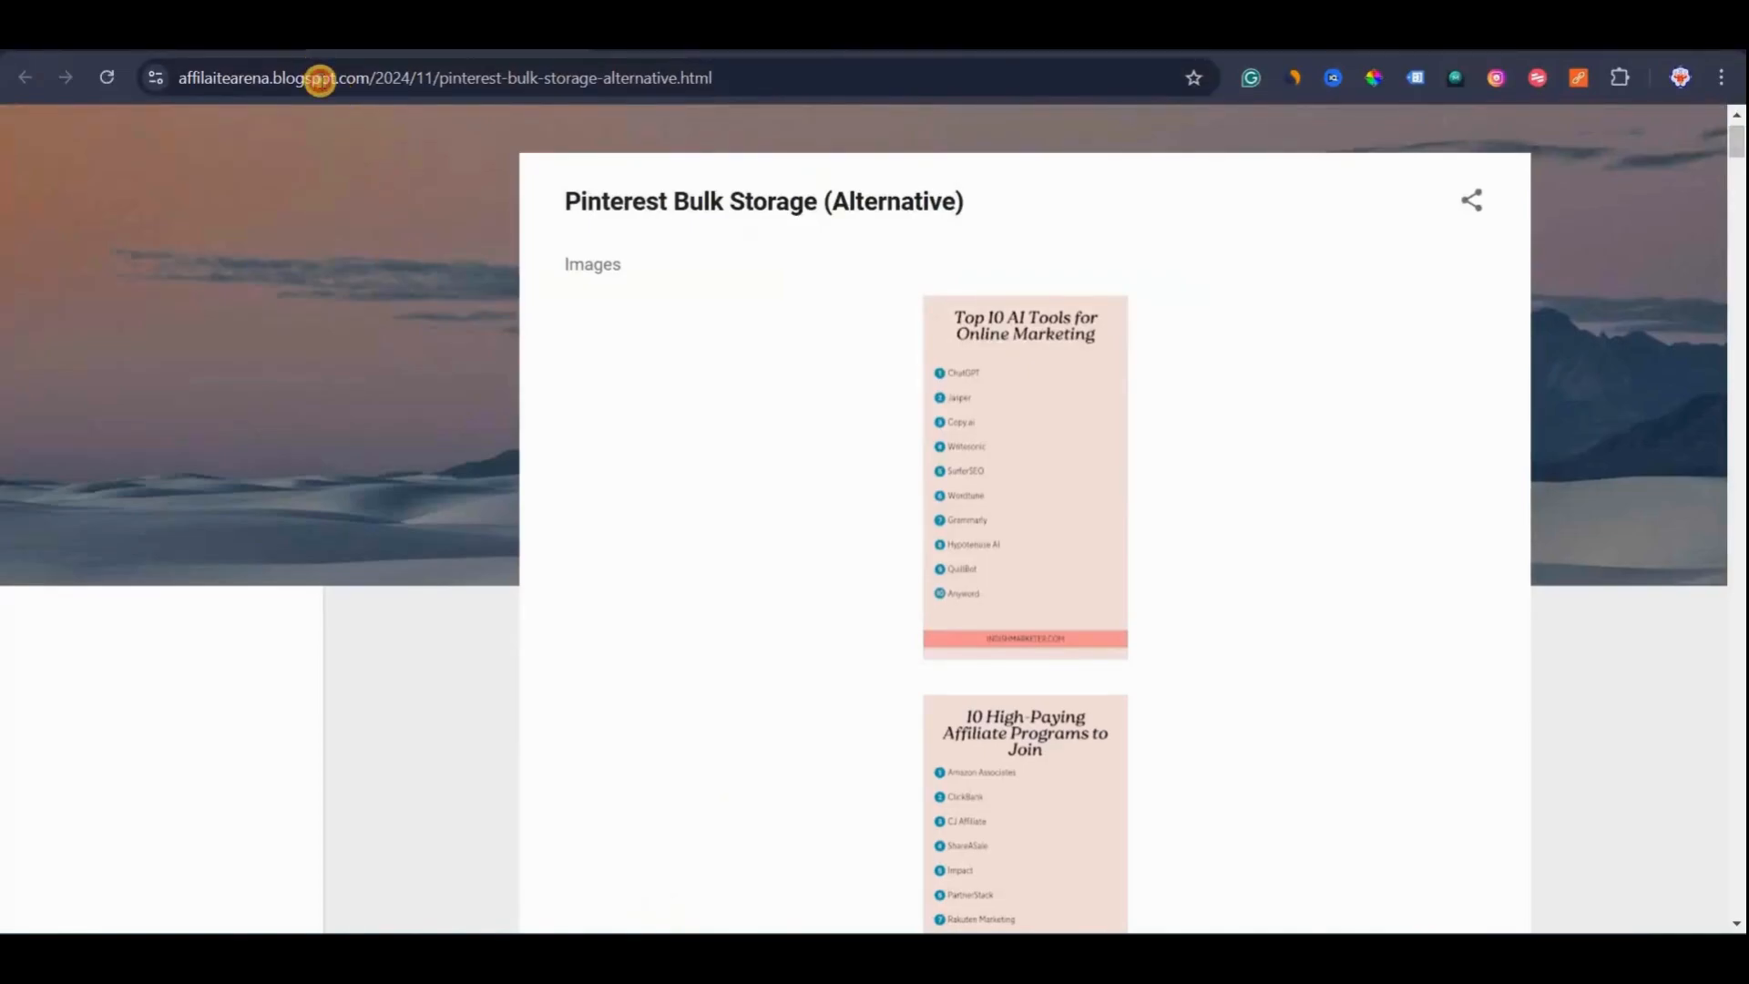
click(320, 79)
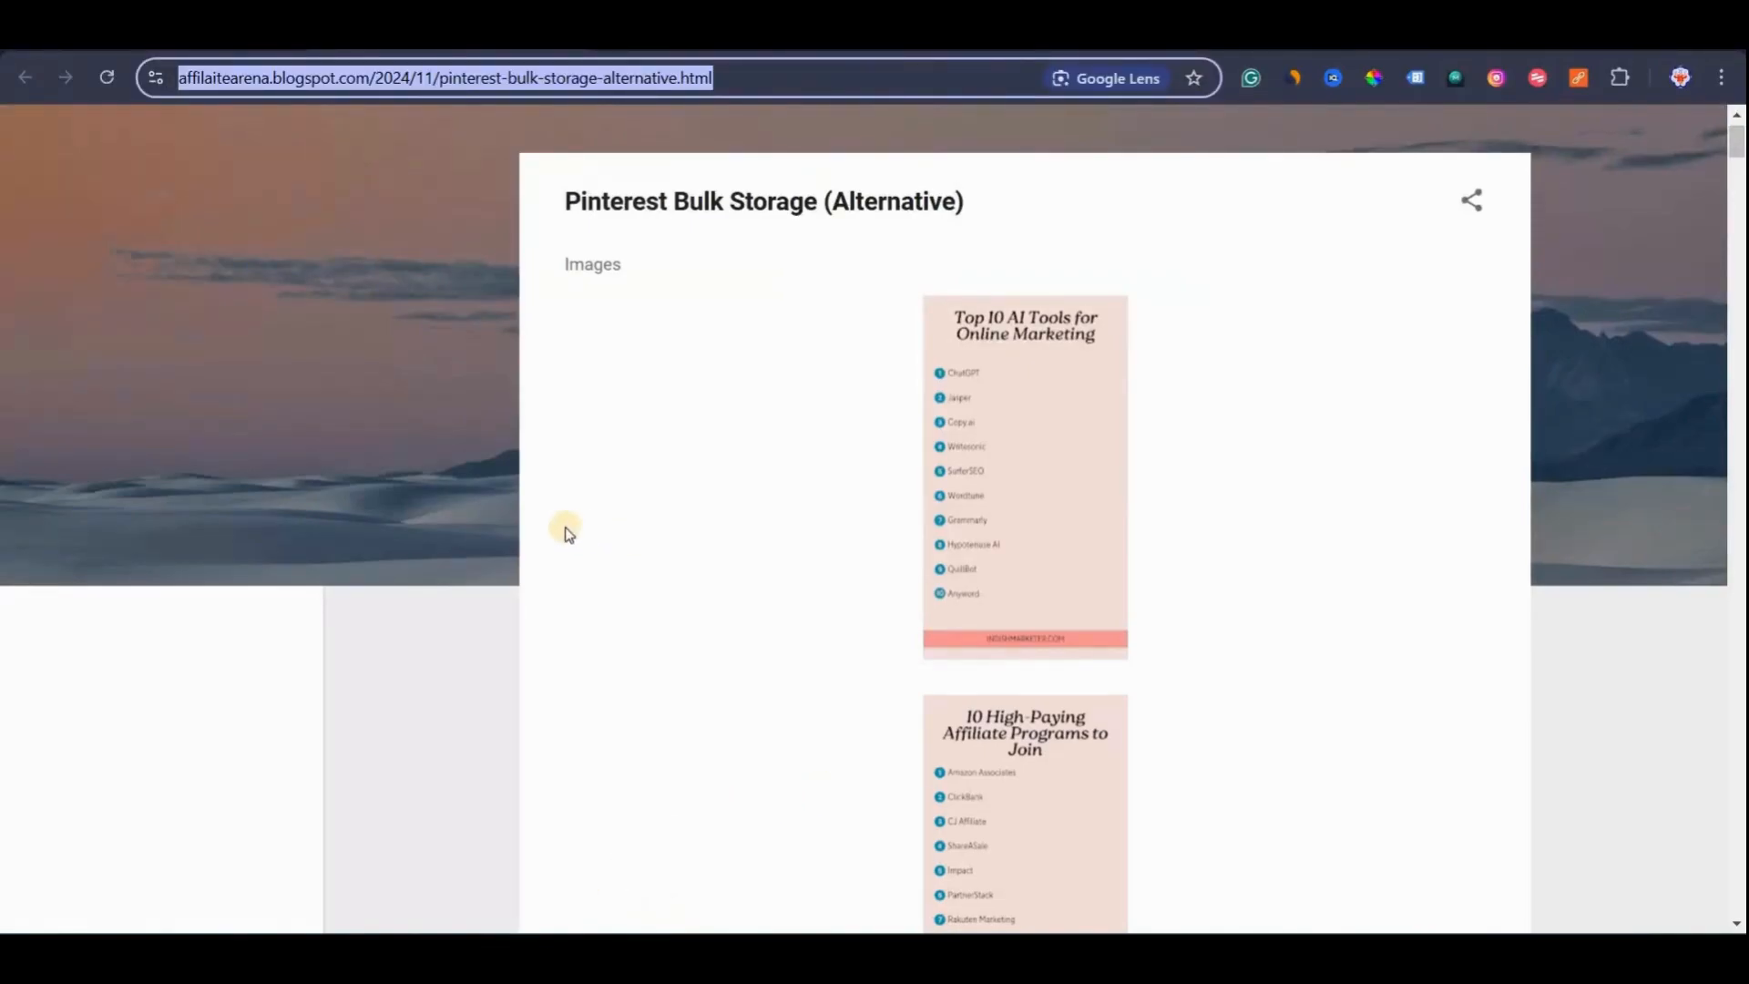
key(alt+Tab)
click(631, 223)
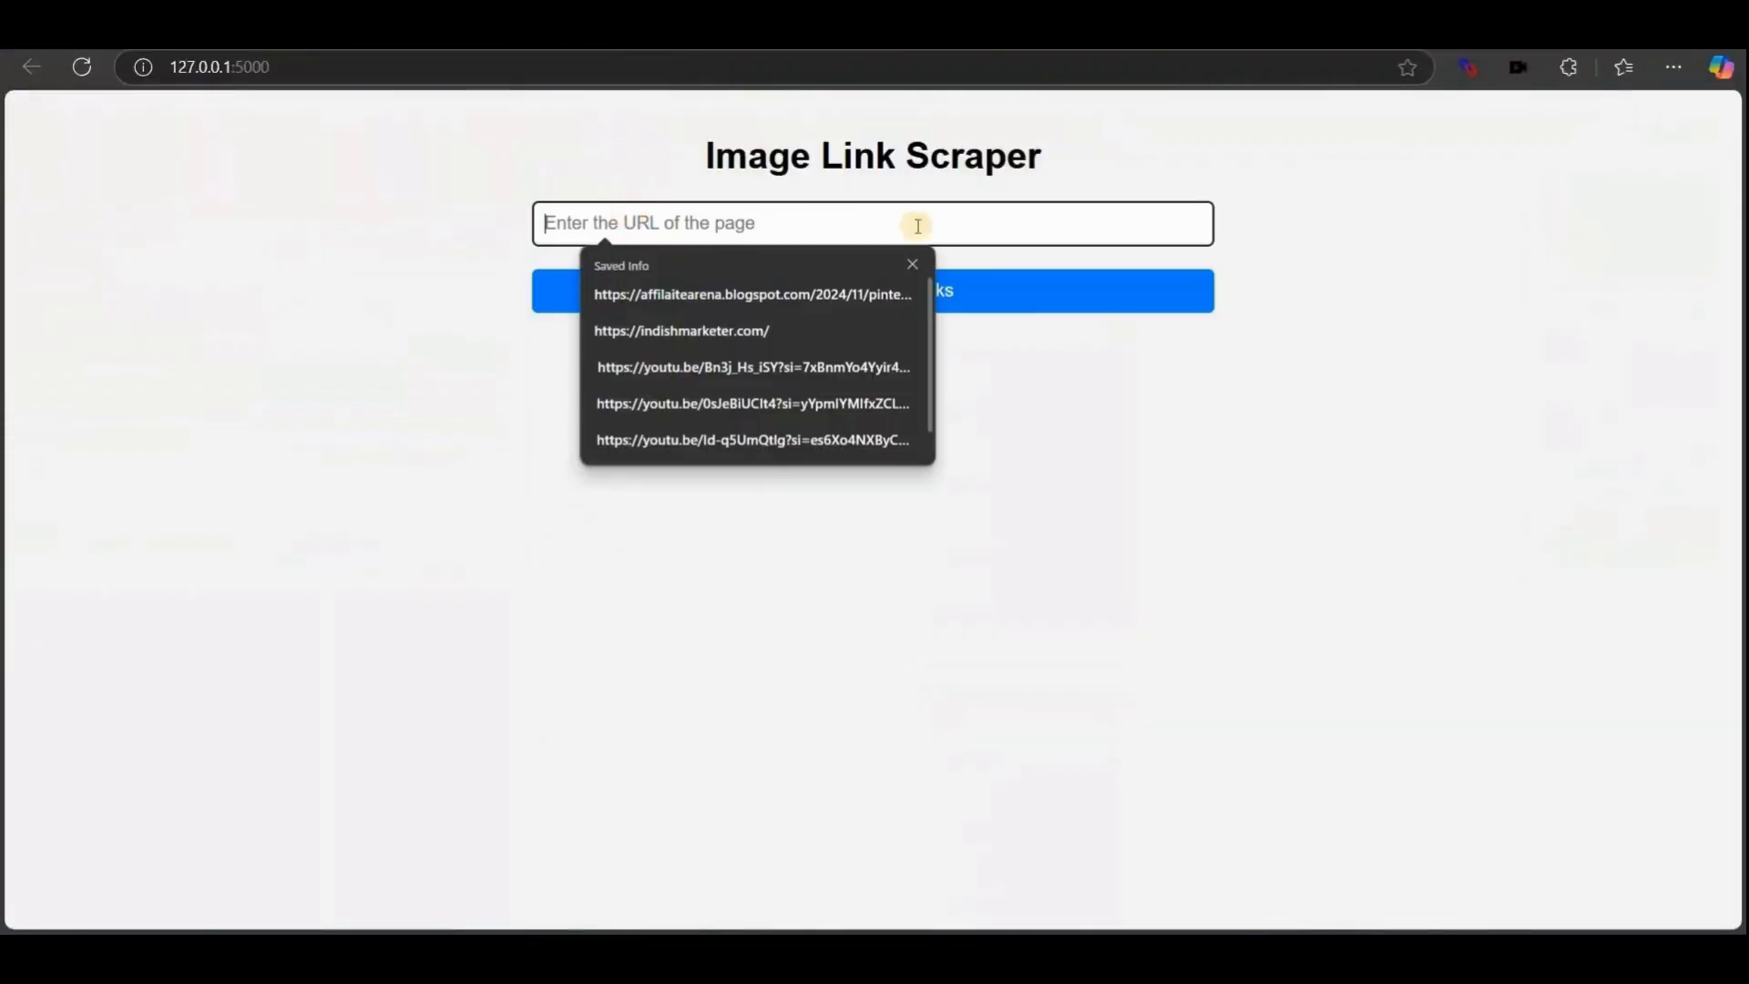
click(832, 293)
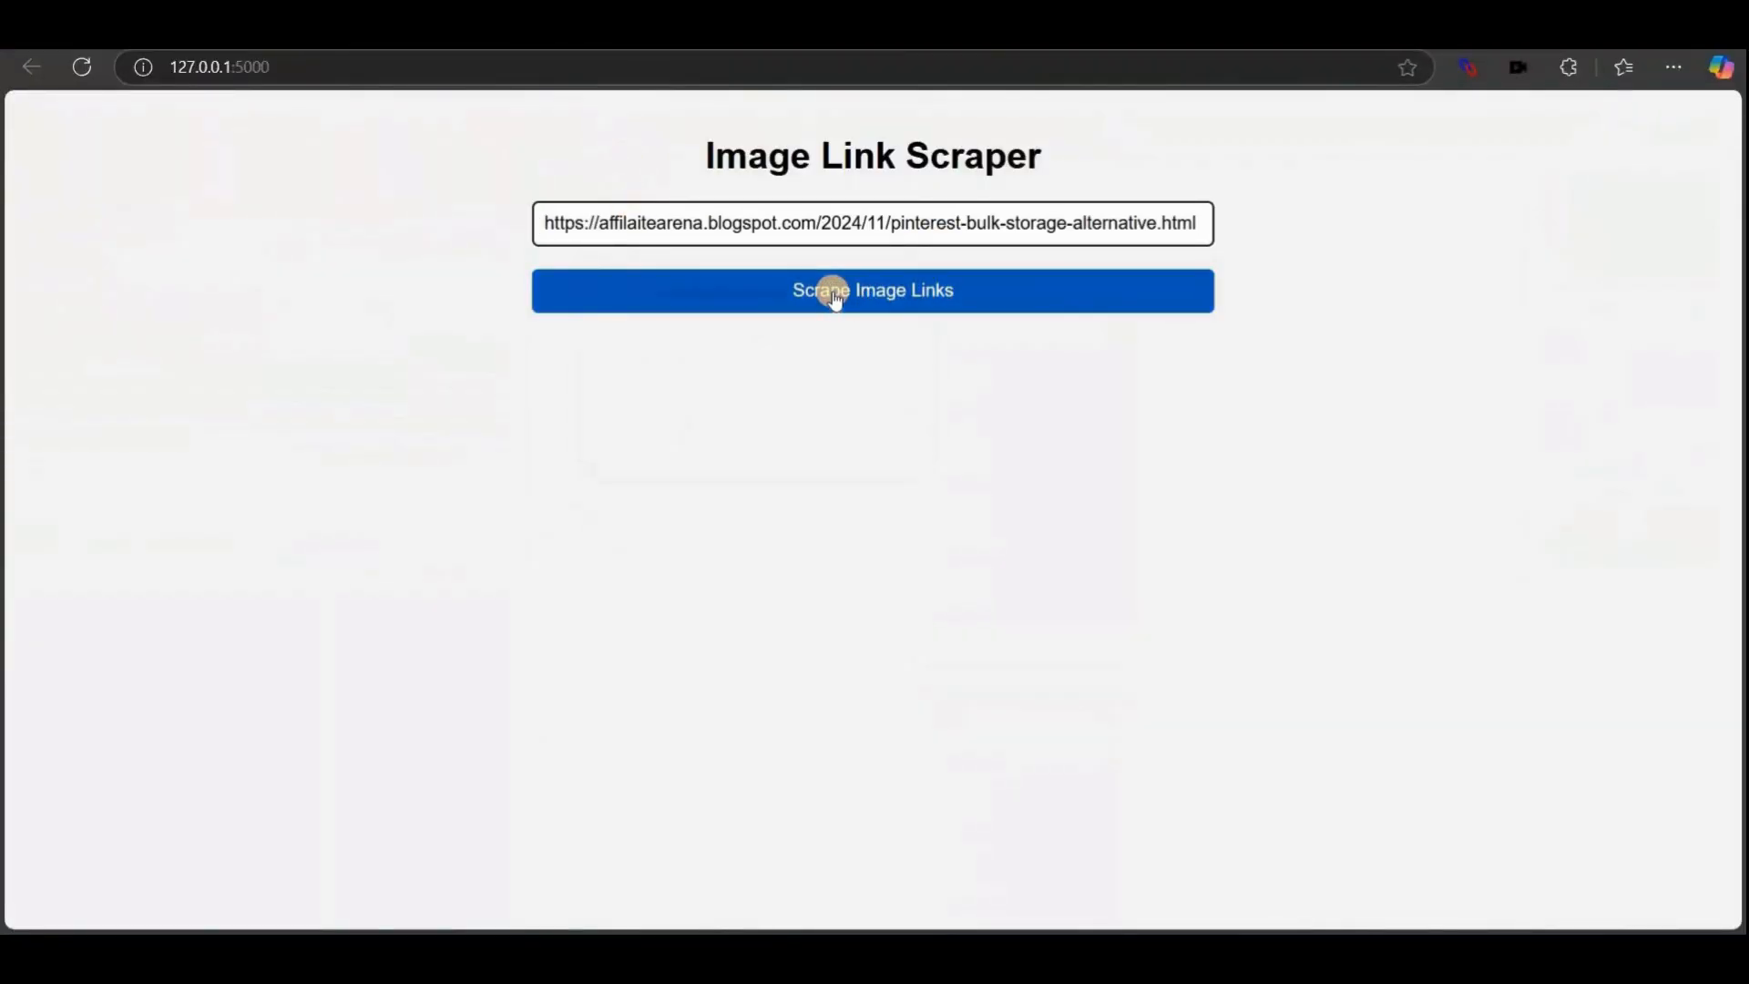
click(832, 292)
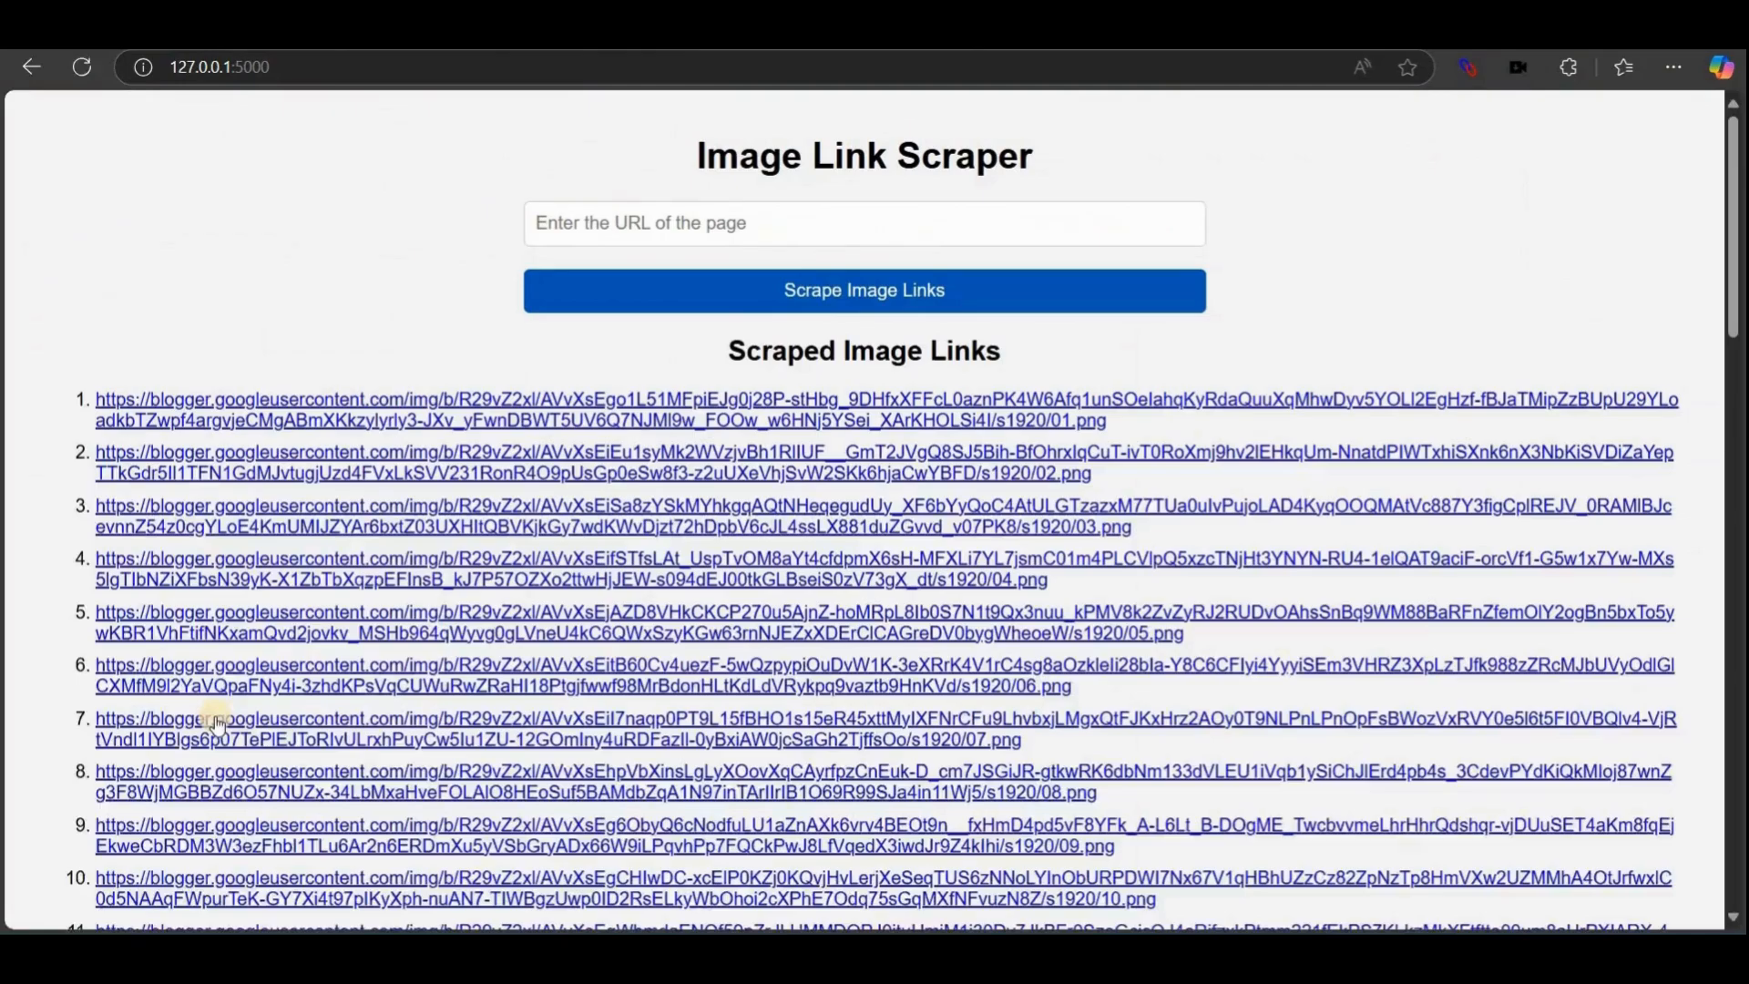
Examine the scraped image links from first to last, checking the size segment and file number at their ends.
scroll(216, 724, down, 20)
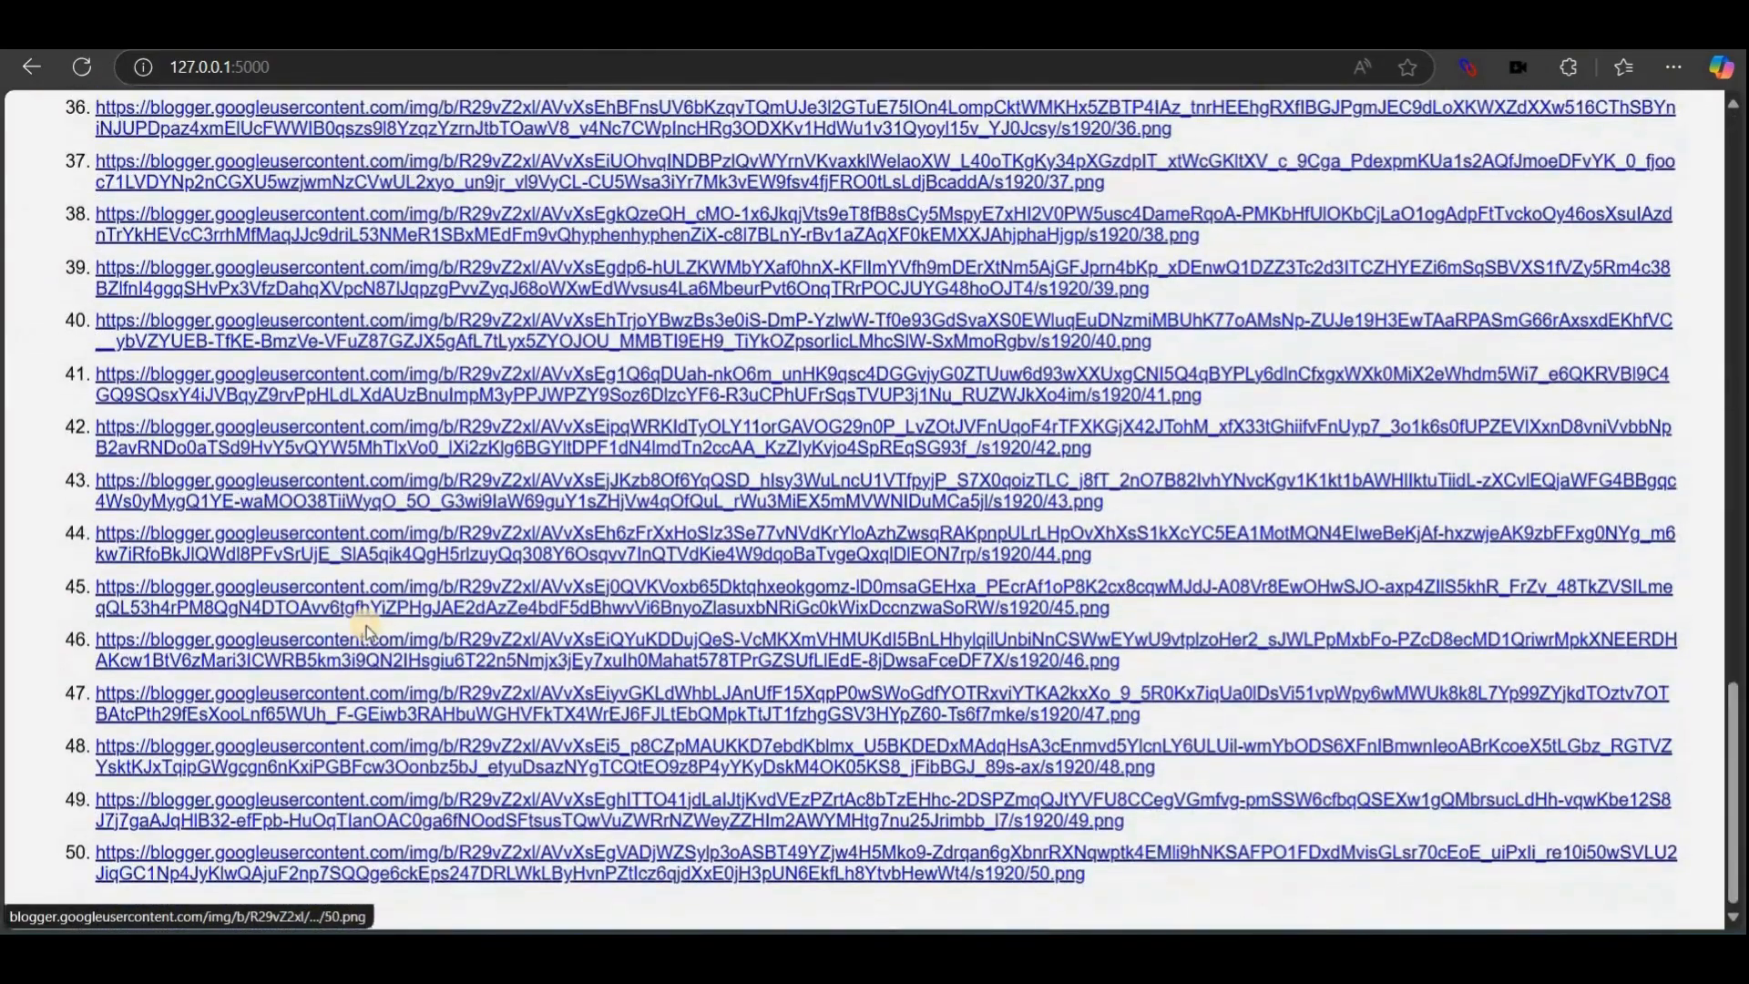
scroll(367, 630, up, 20)
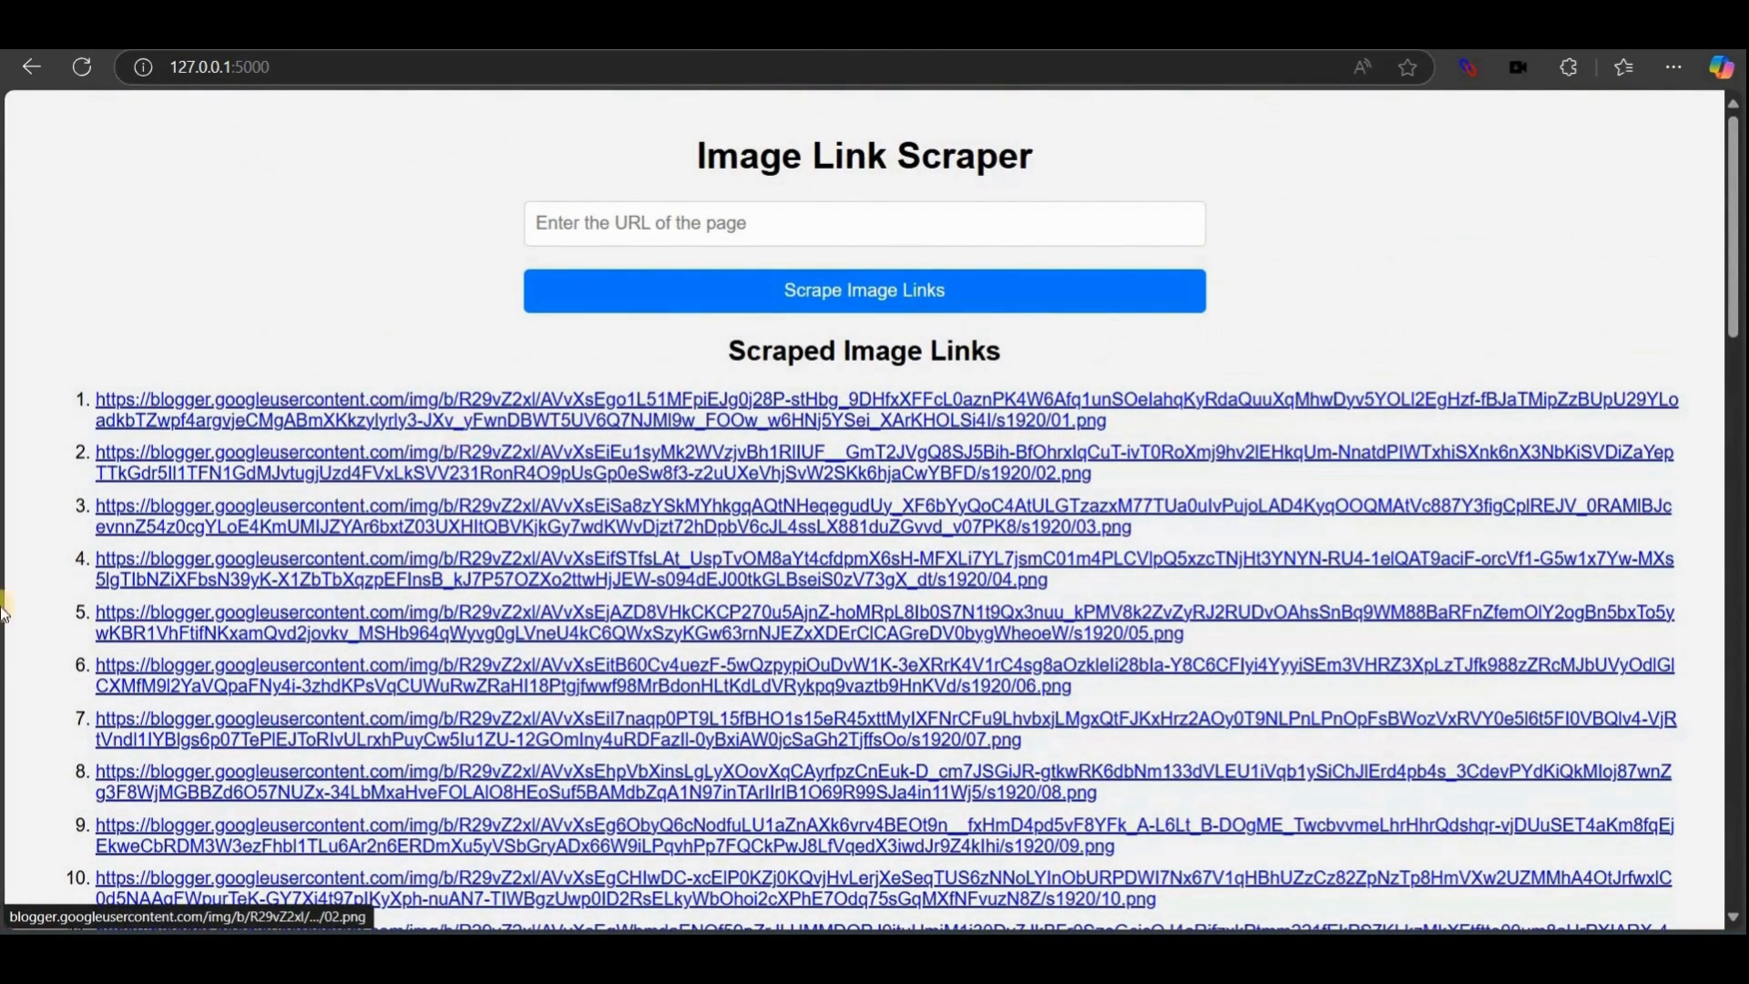
scroll(529, 428, down, 15)
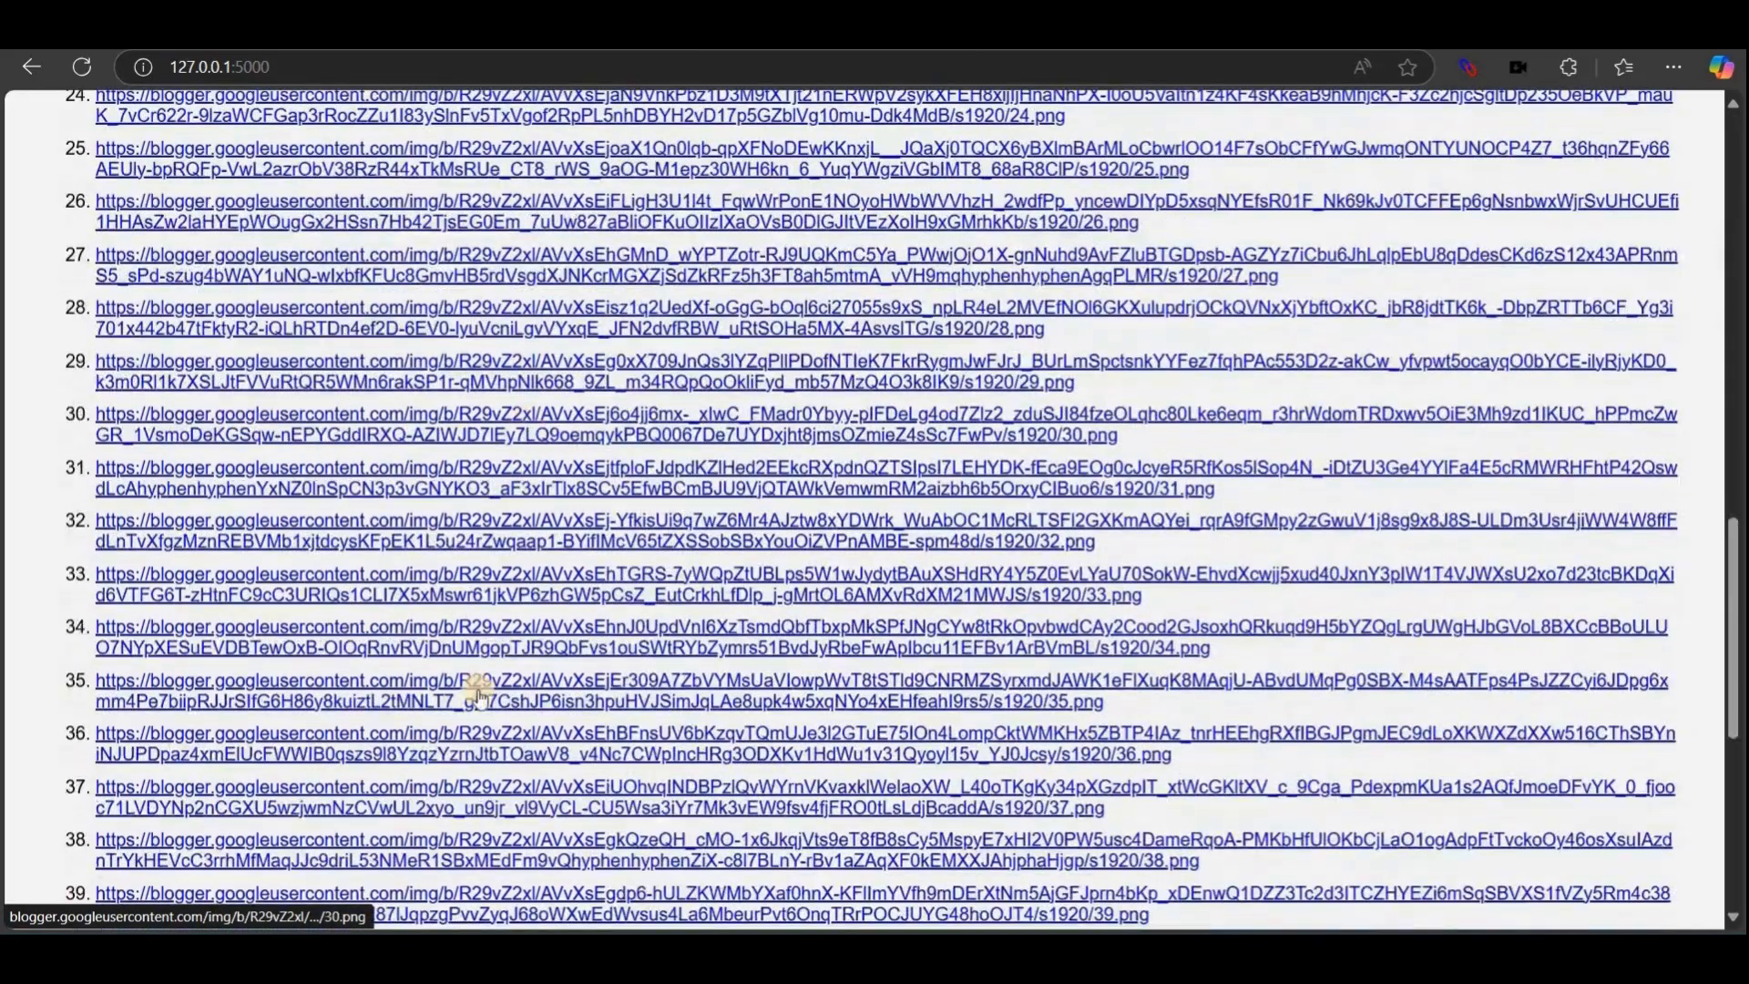
scroll(629, 537, down, 8)
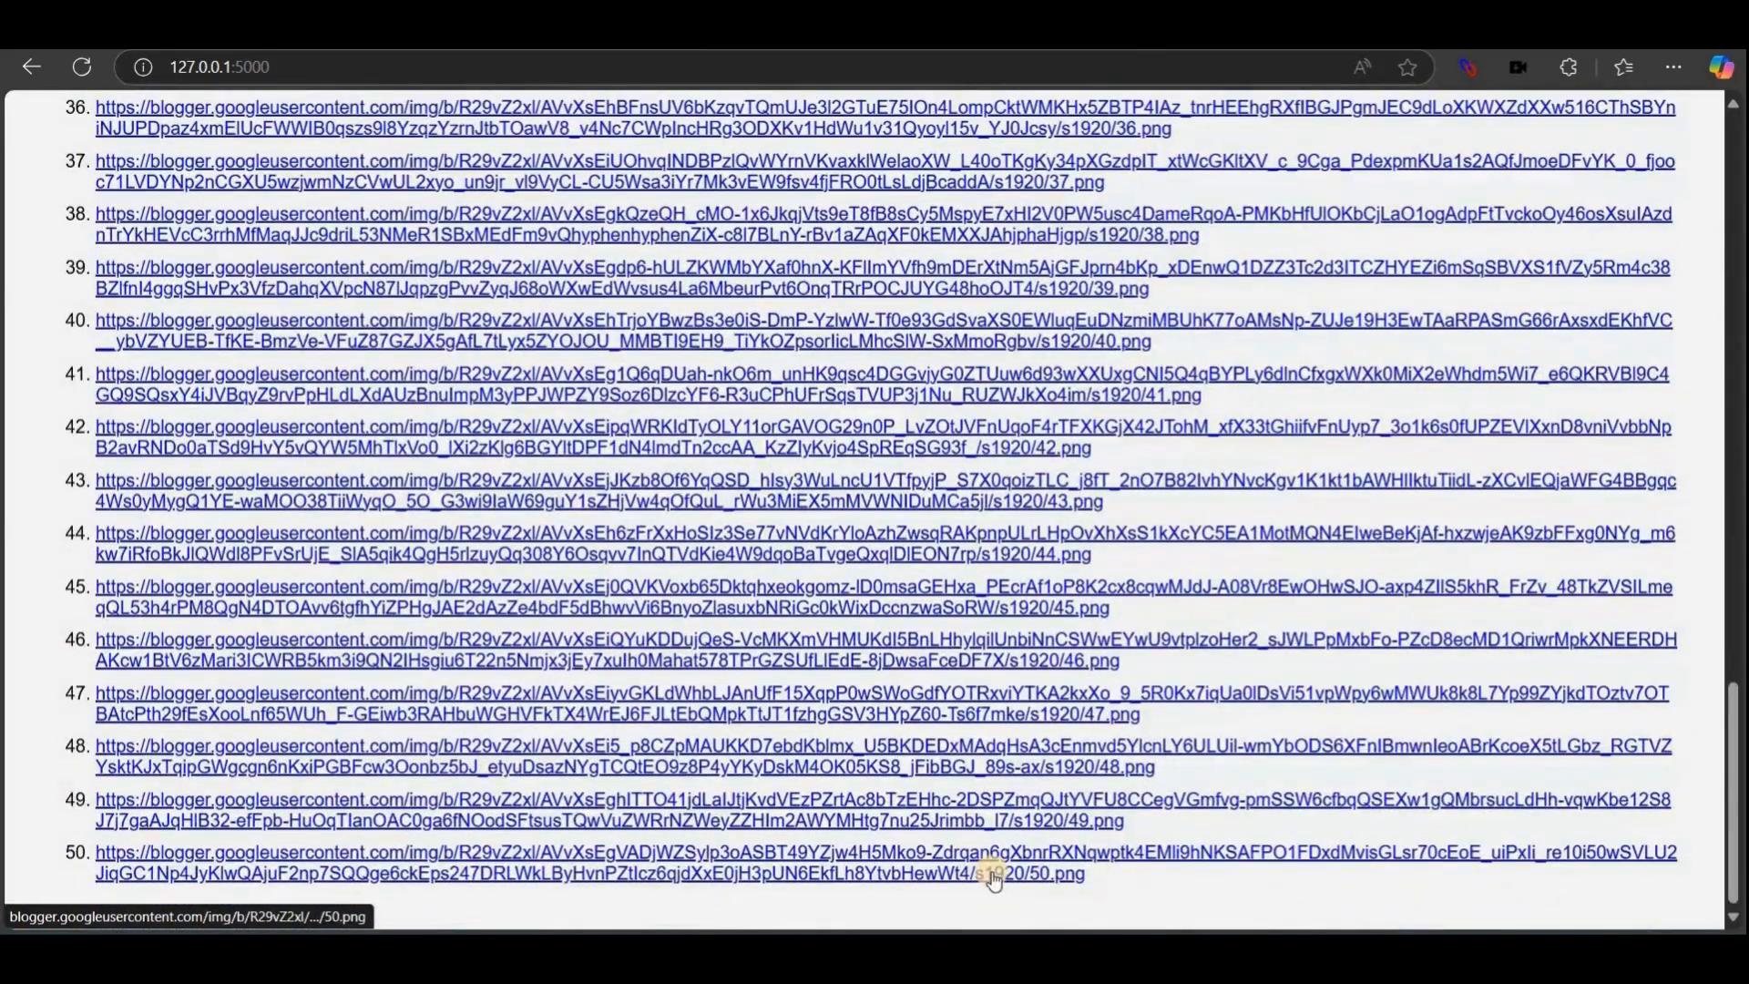
scroll(994, 880, up, 5)
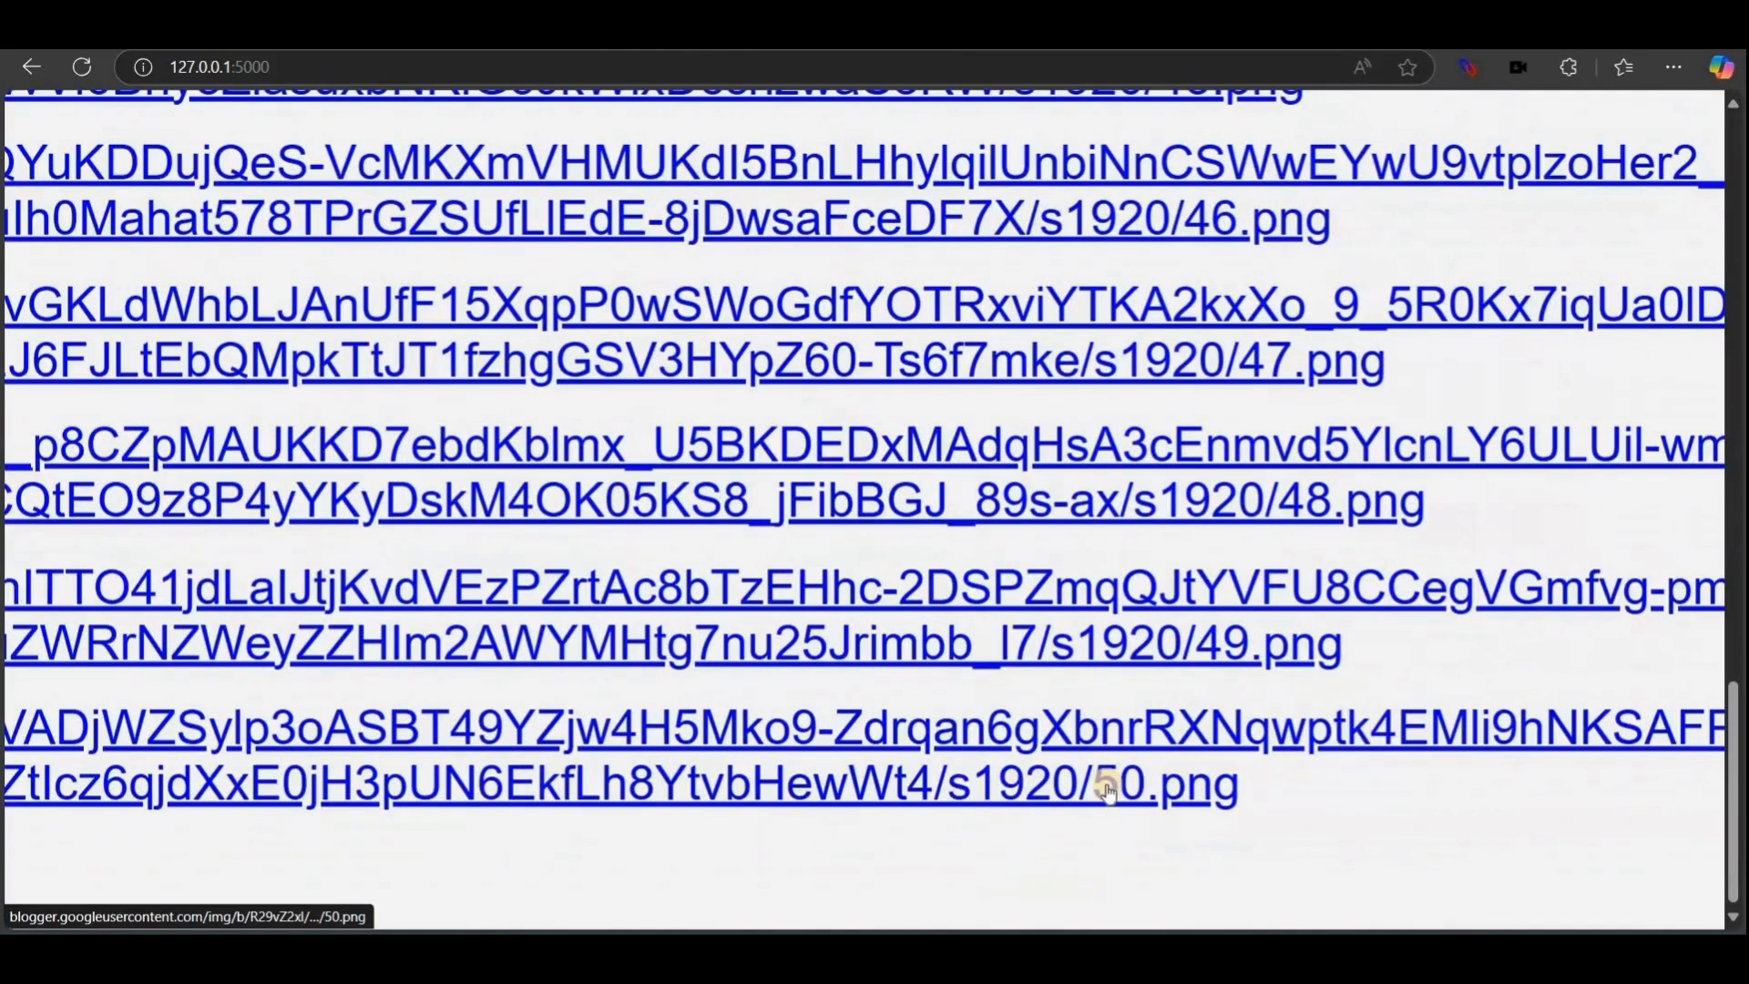
scroll(754, 817, down, 5)
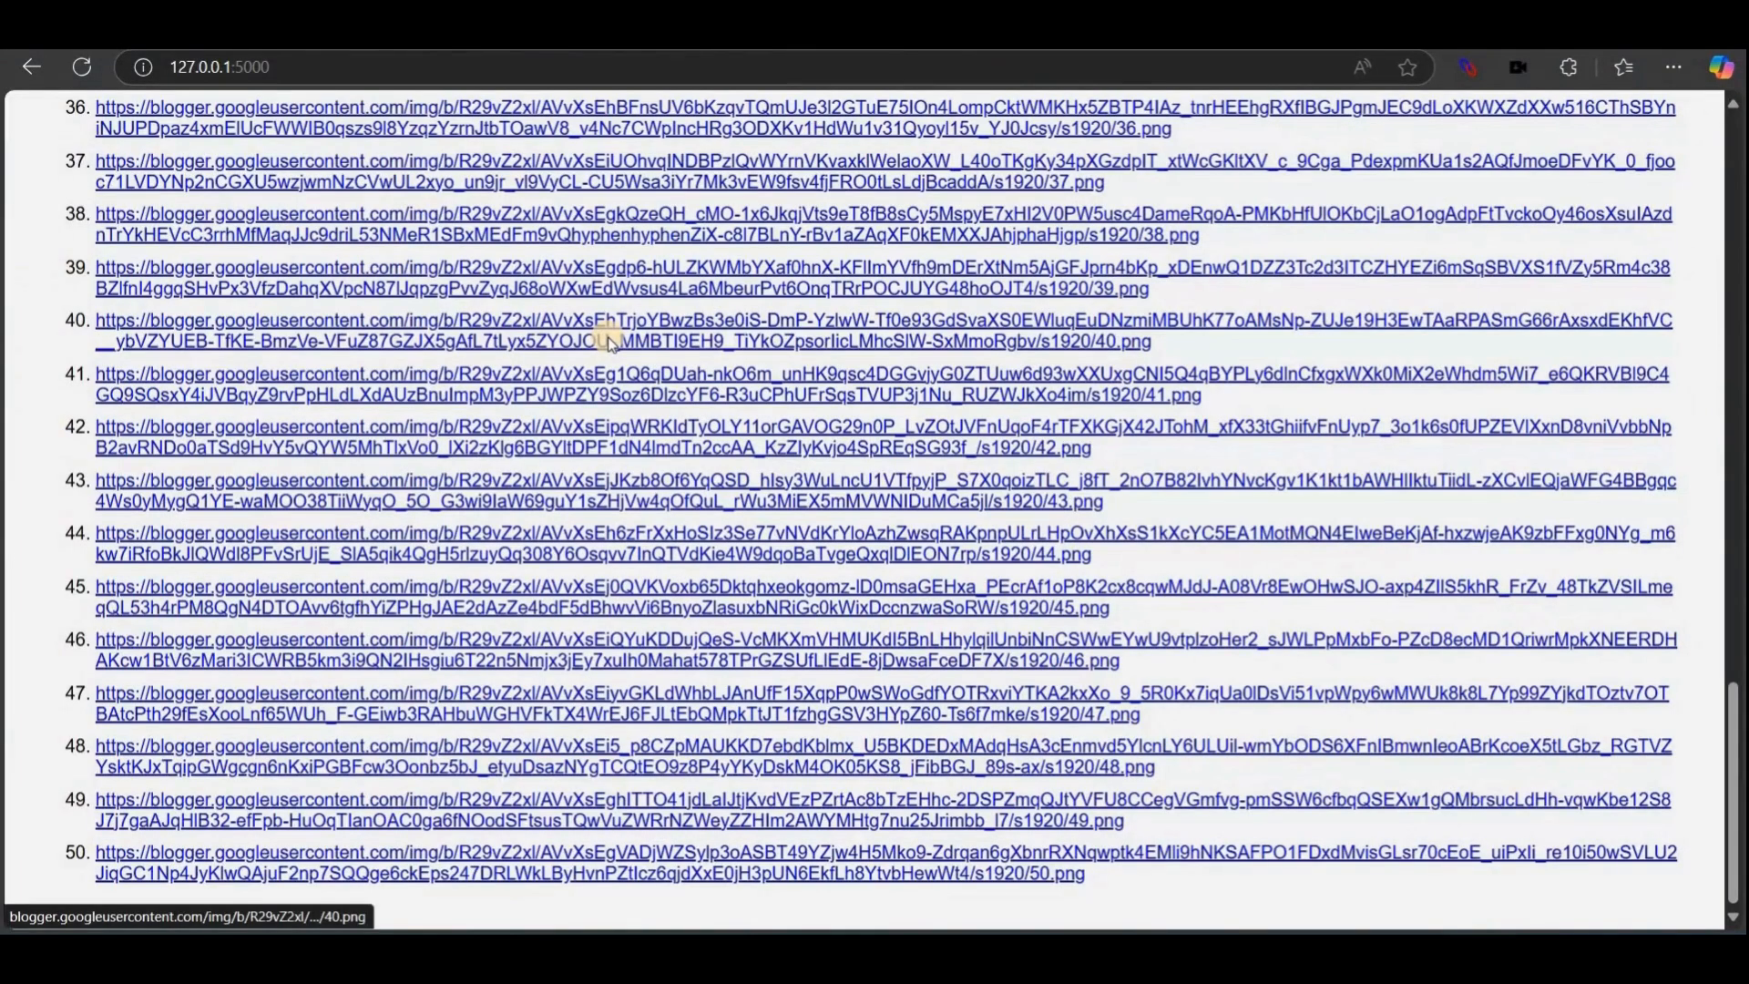
scroll(608, 342, up, 20)
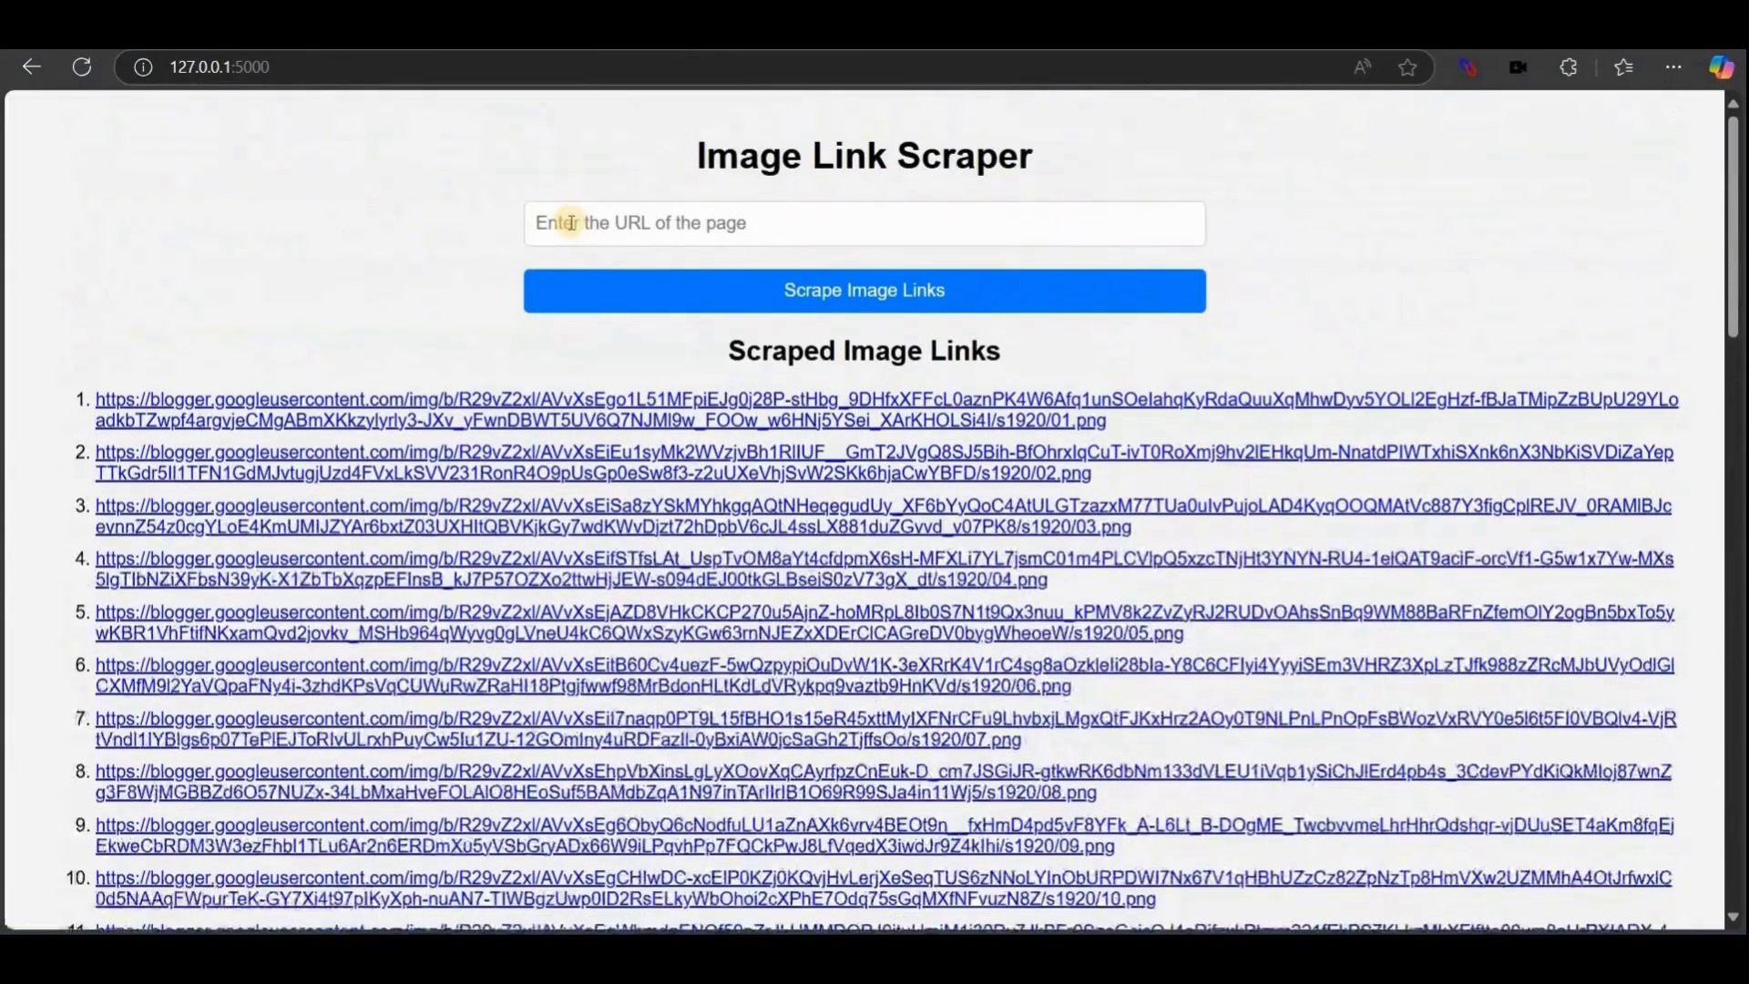
click(569, 222)
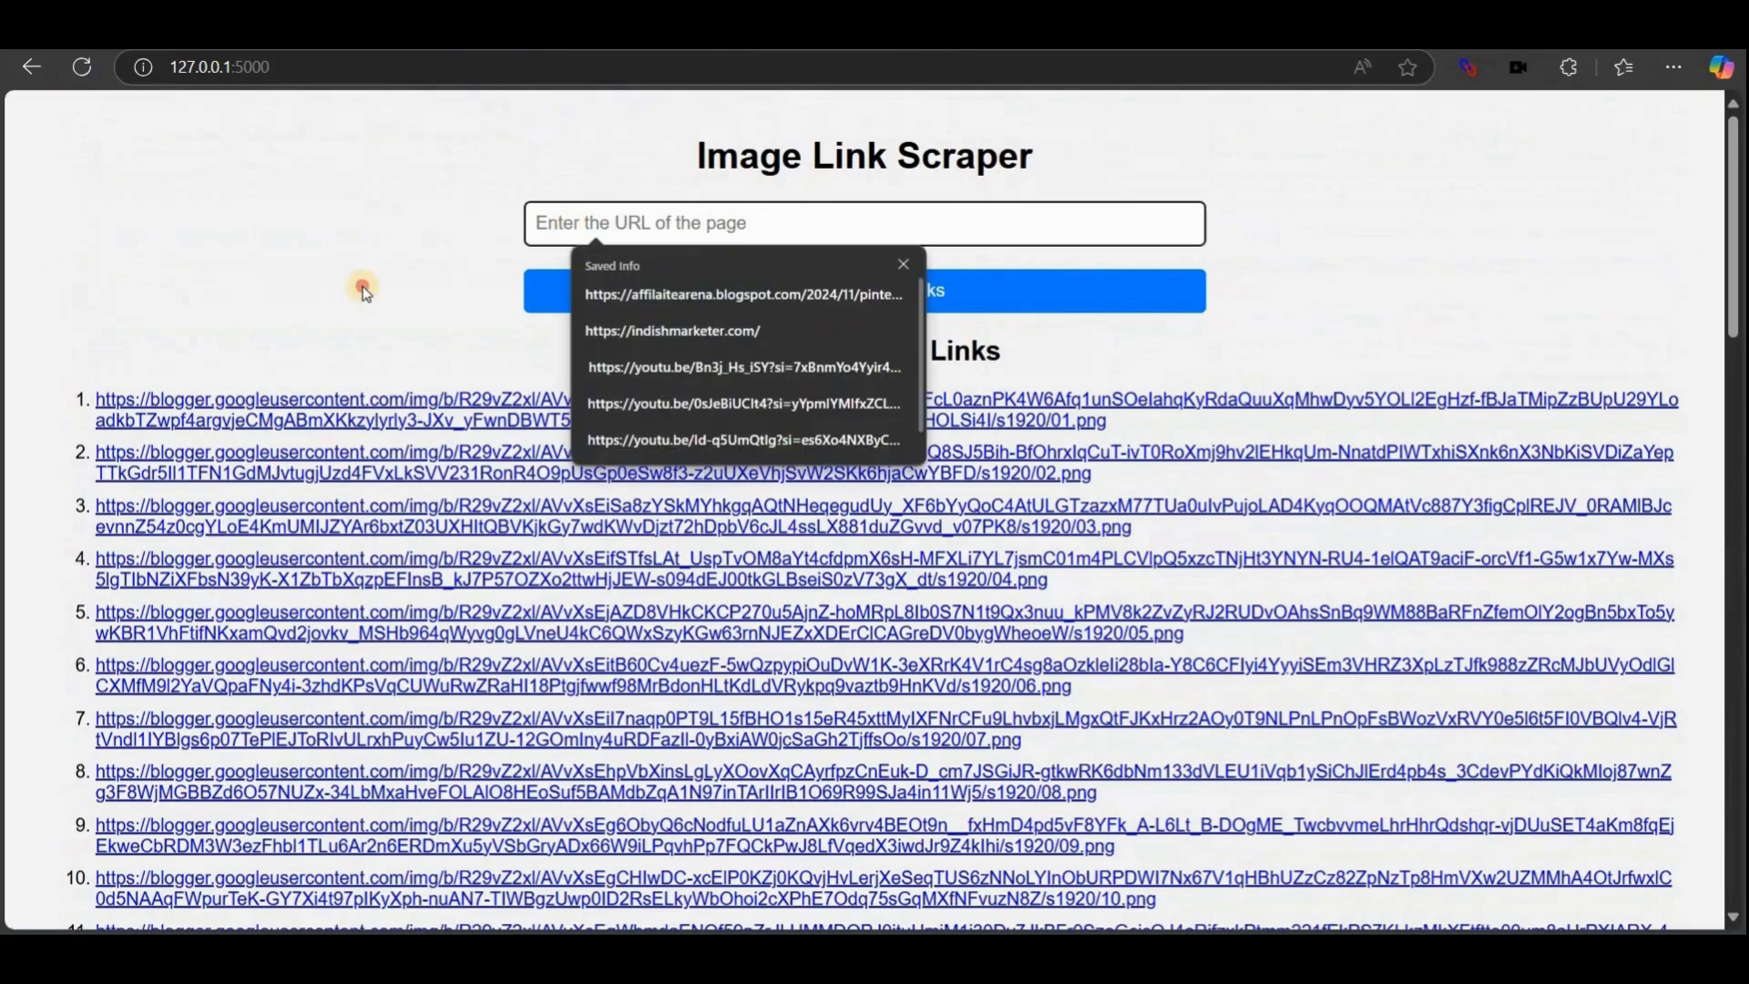
click(488, 403)
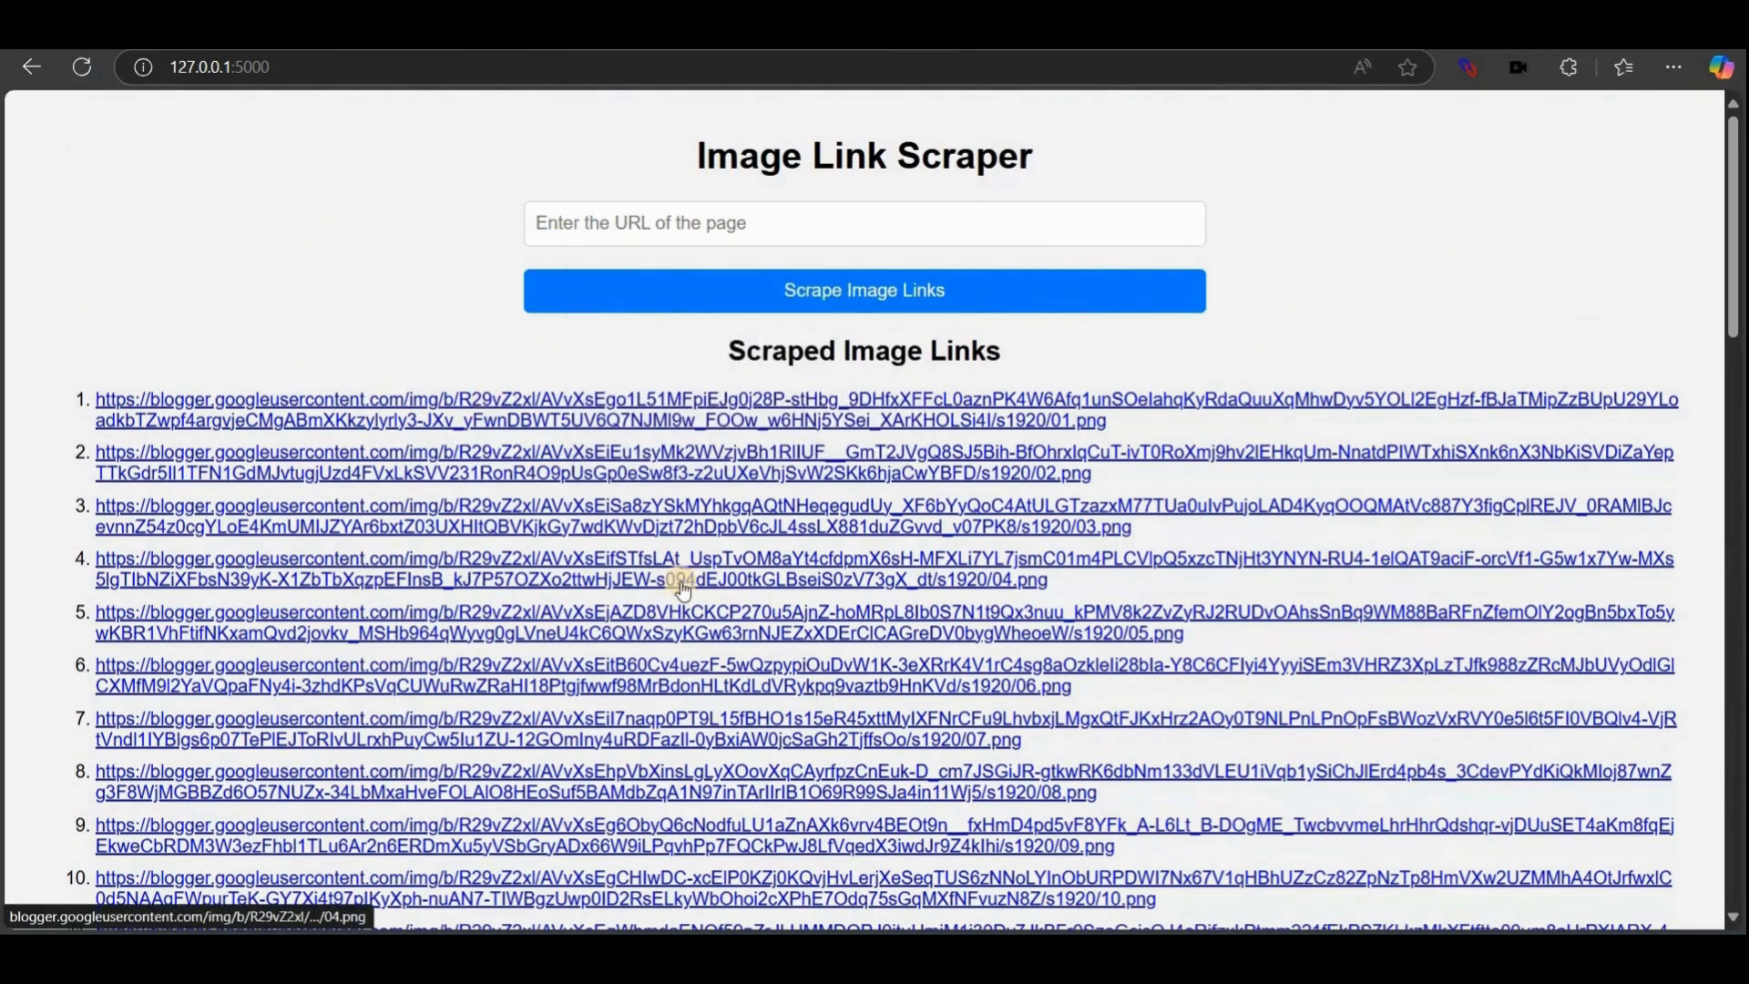
key(Tab)
scroll(587, 792, down, 20)
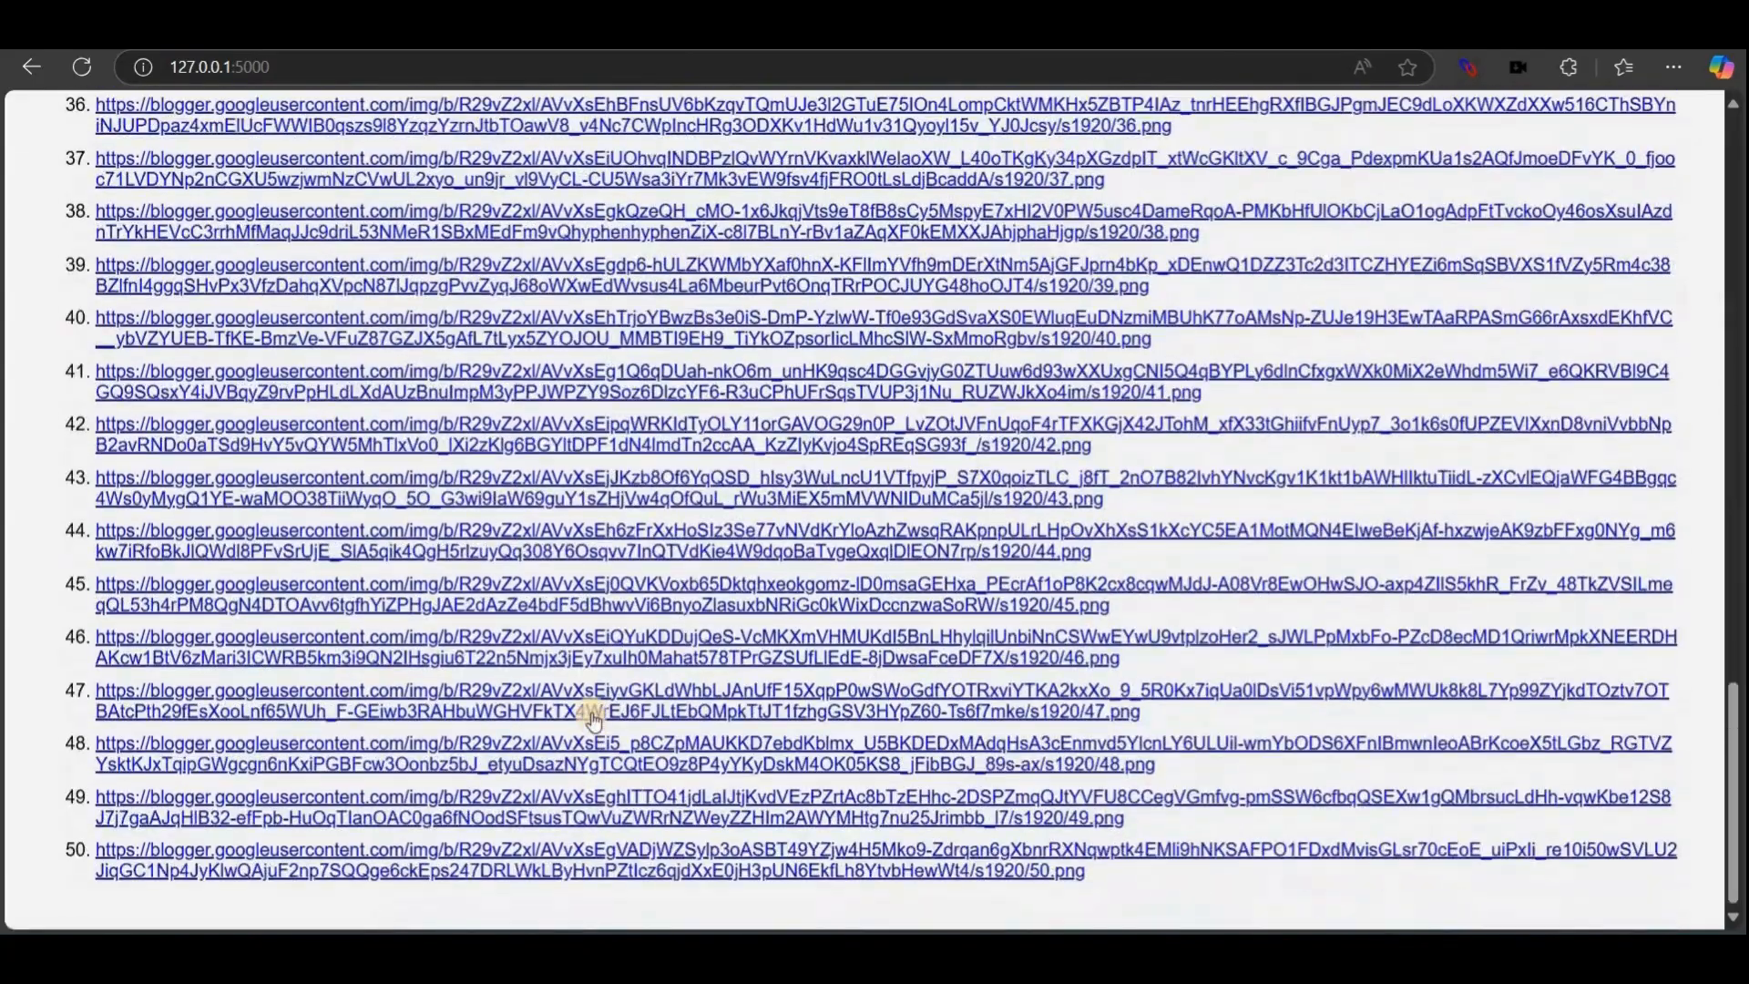
Select the whole list of scraped image links, from 01.png to 50.png.
scroll(215, 422, up, 20)
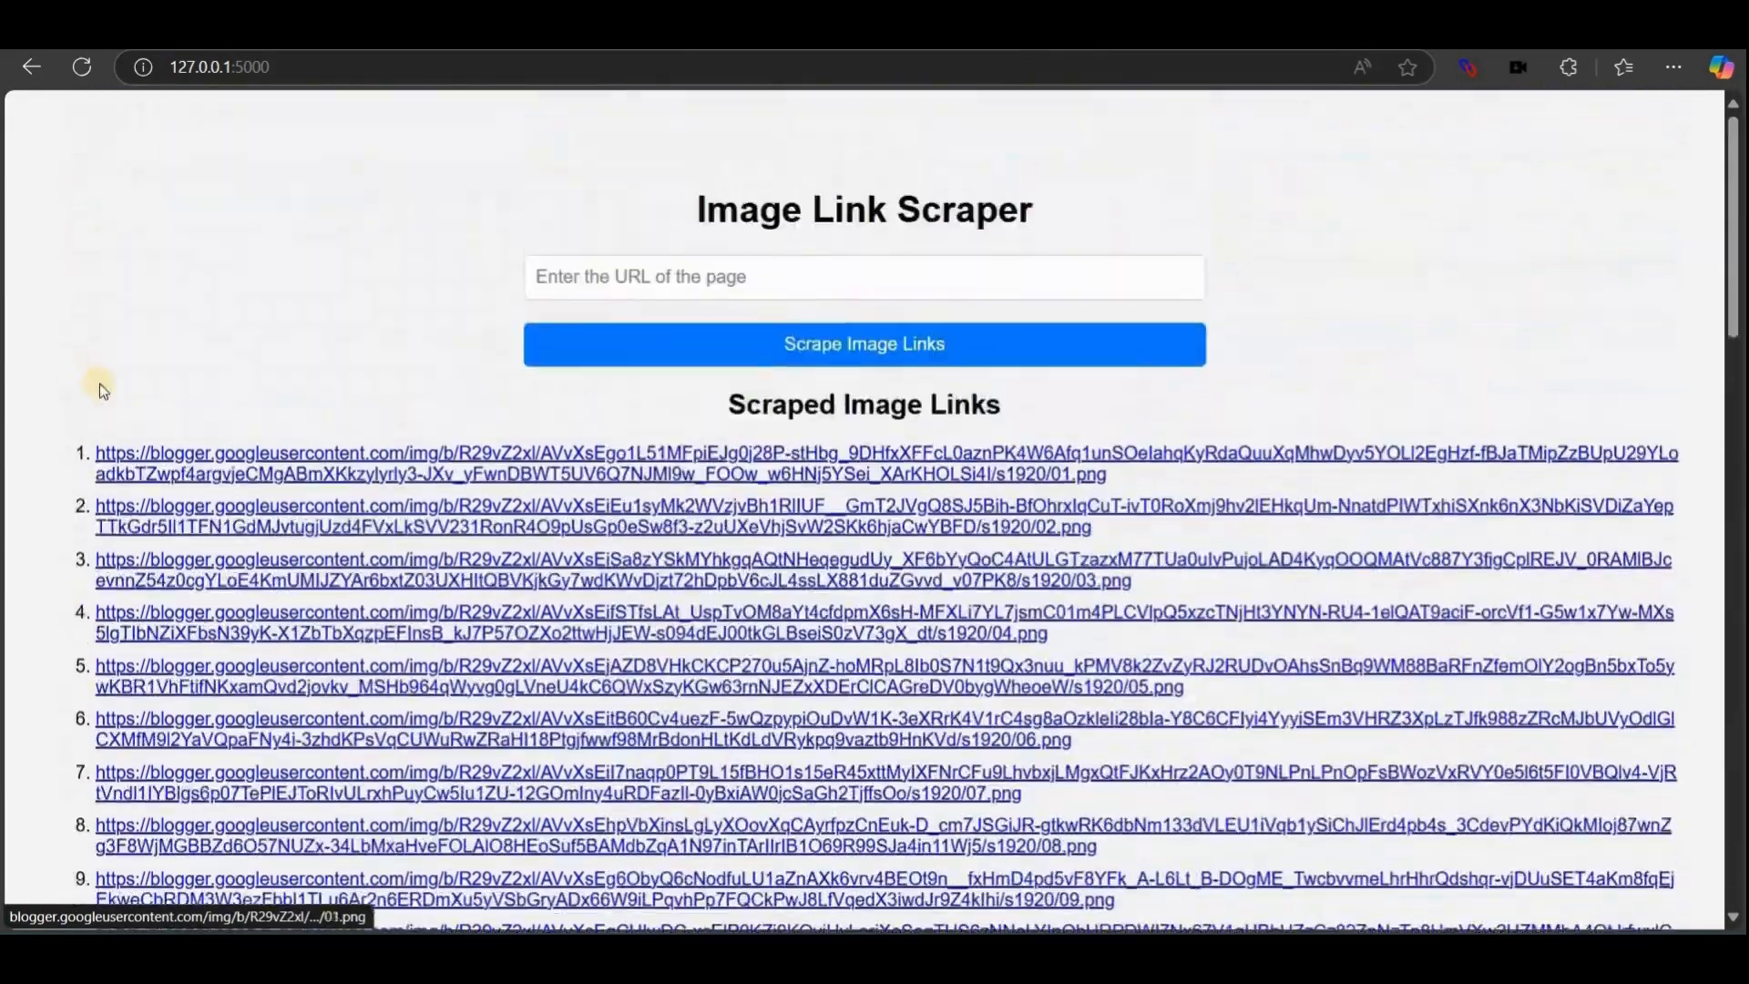
drag(94, 453, 1090, 876)
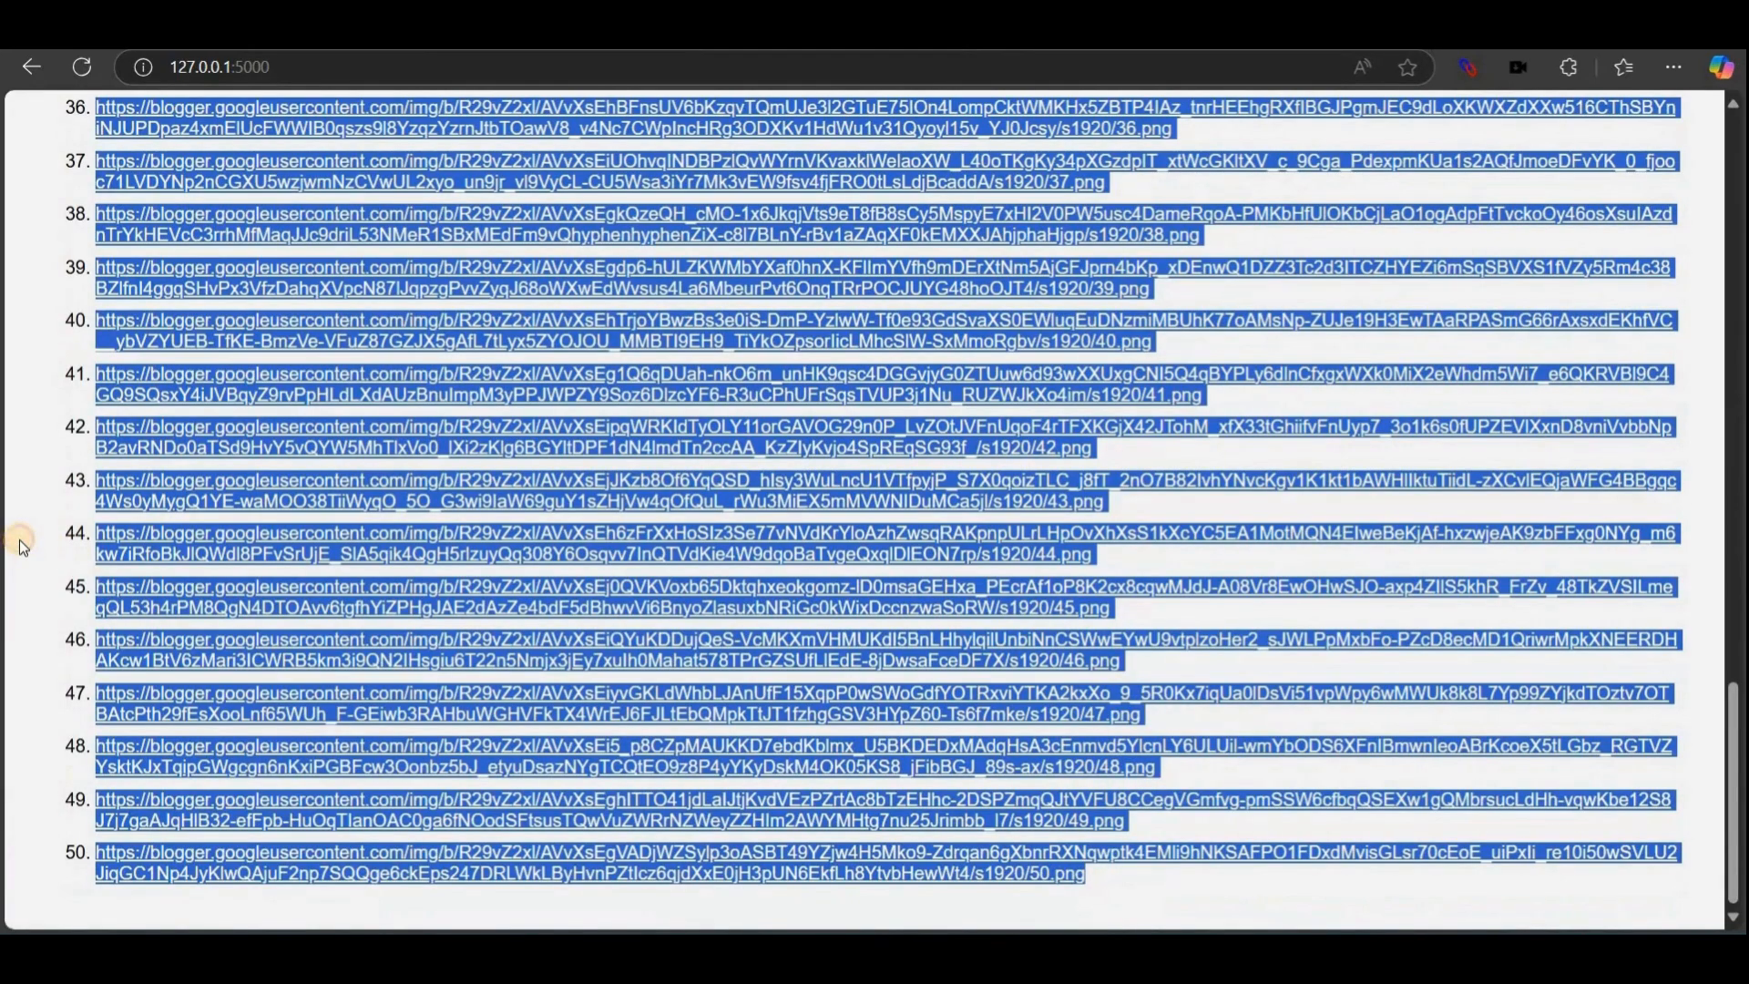
click(636, 675)
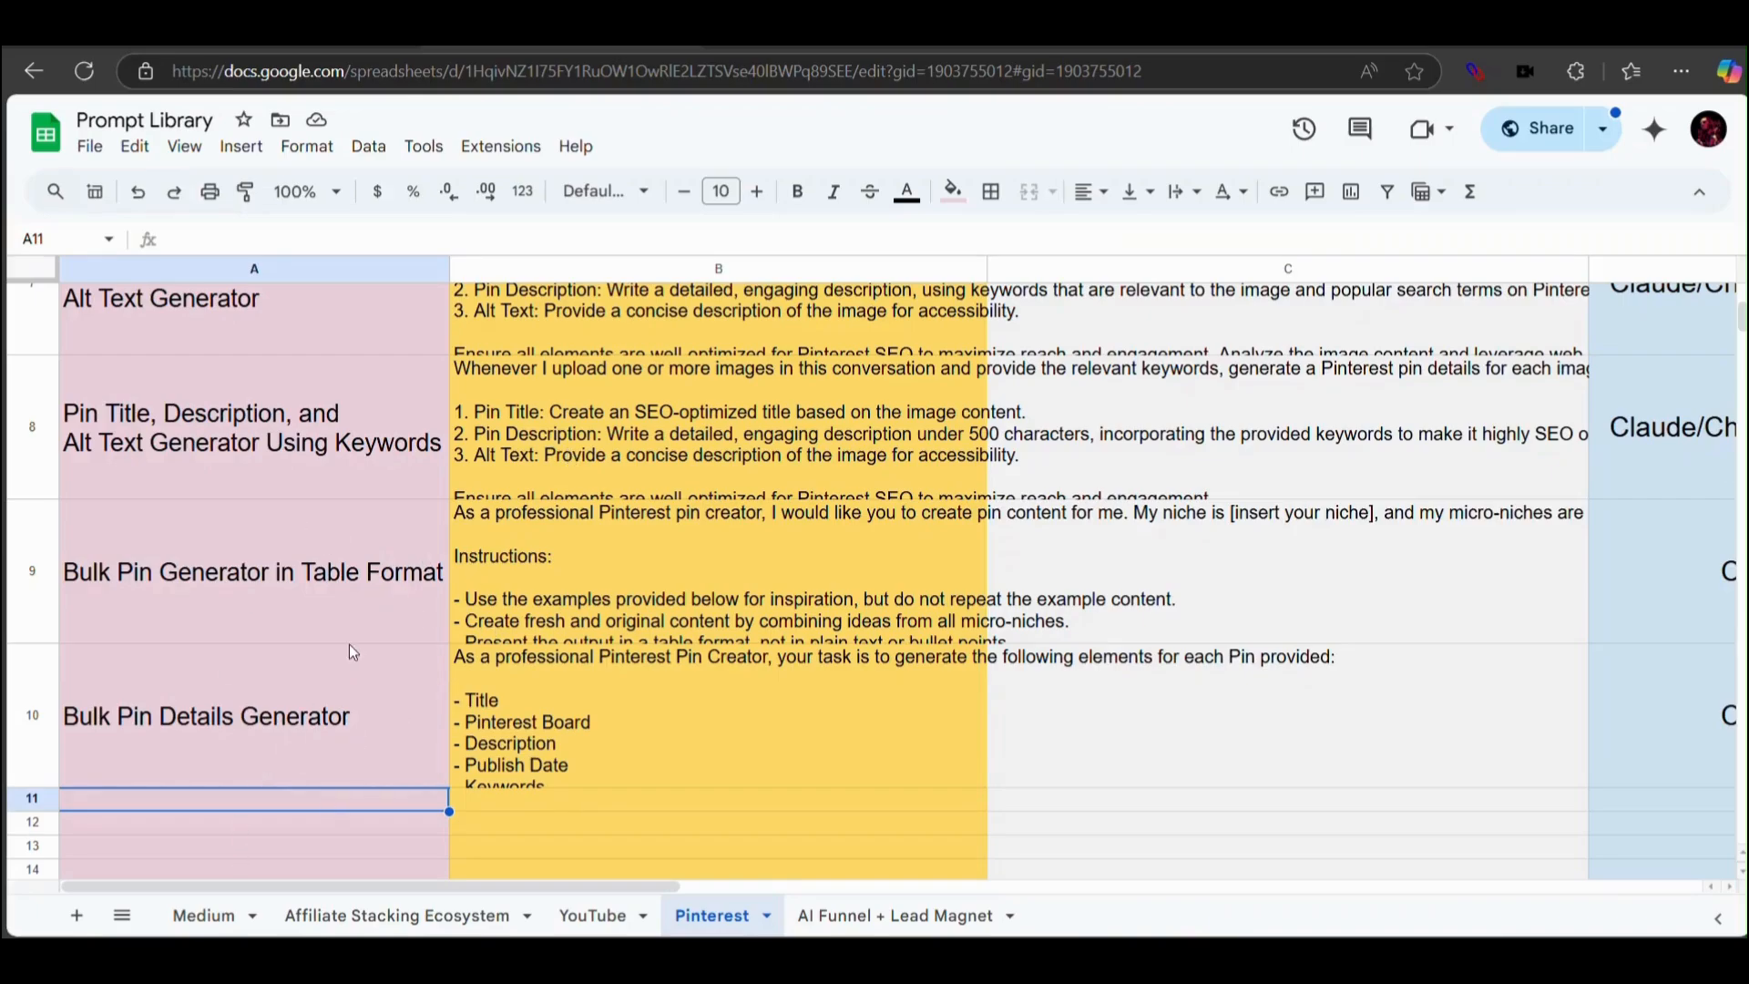
Copy the Bulk Pin Details Generator prompt from the Prompt Library's Pinterest sheet and paste it into an empty Google Docs document.
click(269, 707)
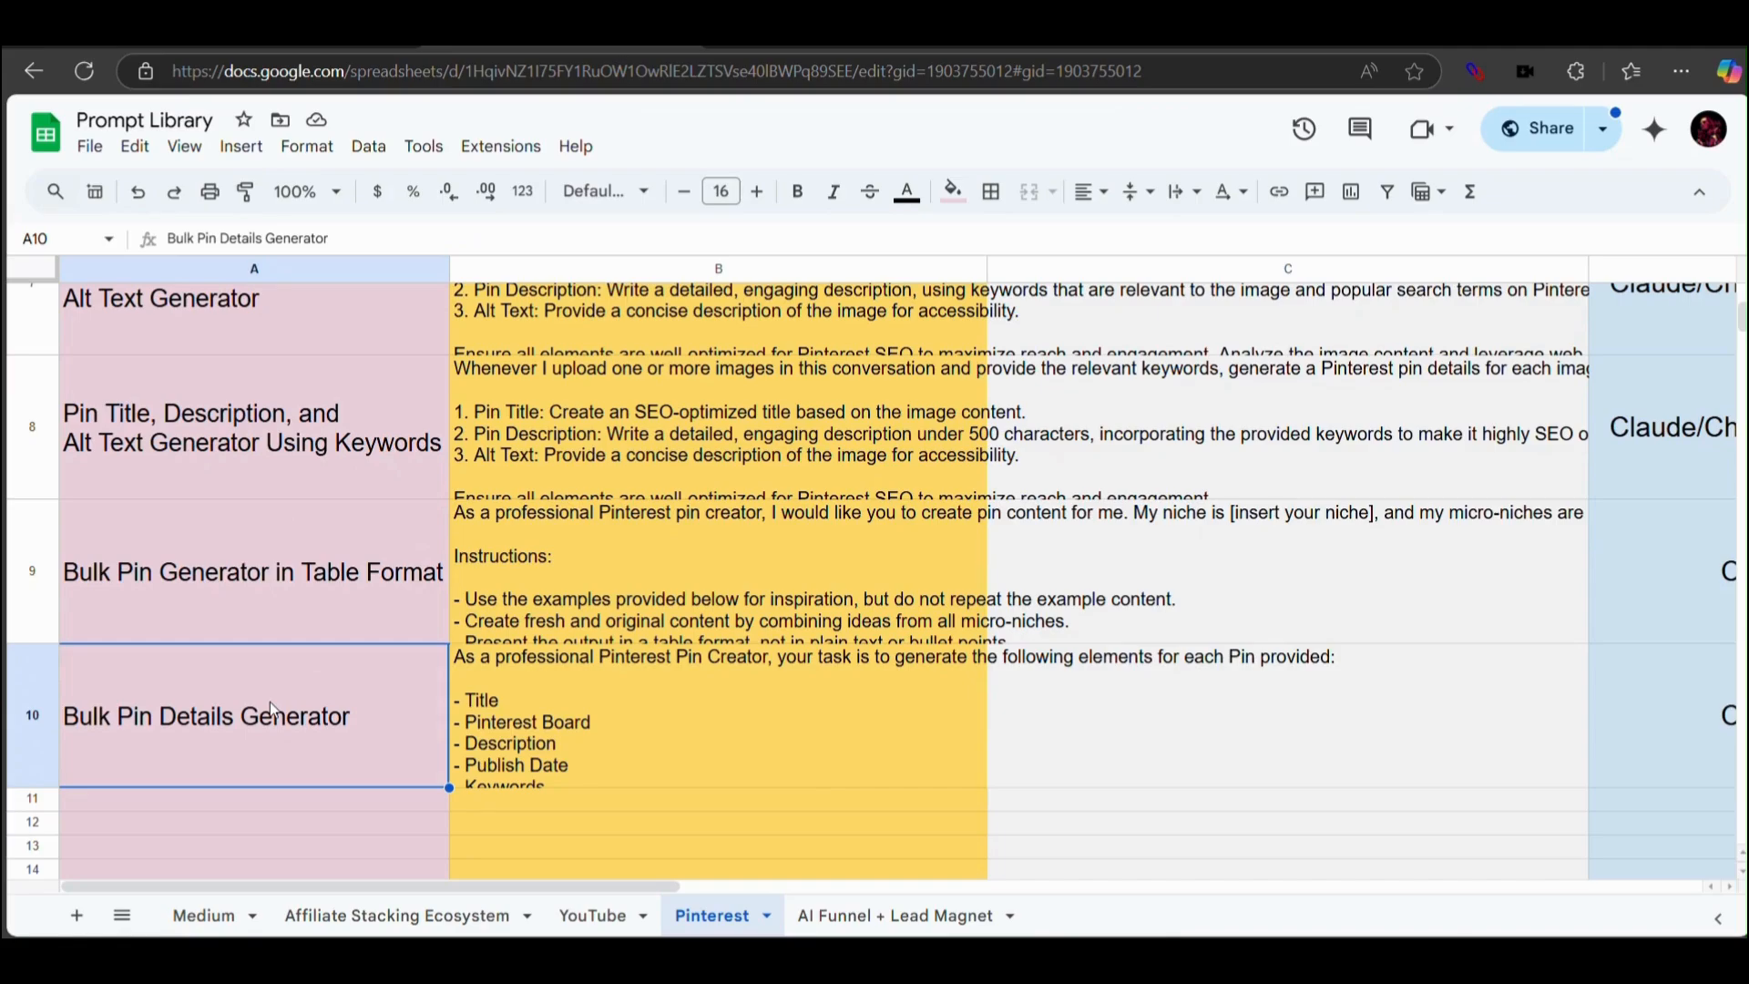
click(642, 742)
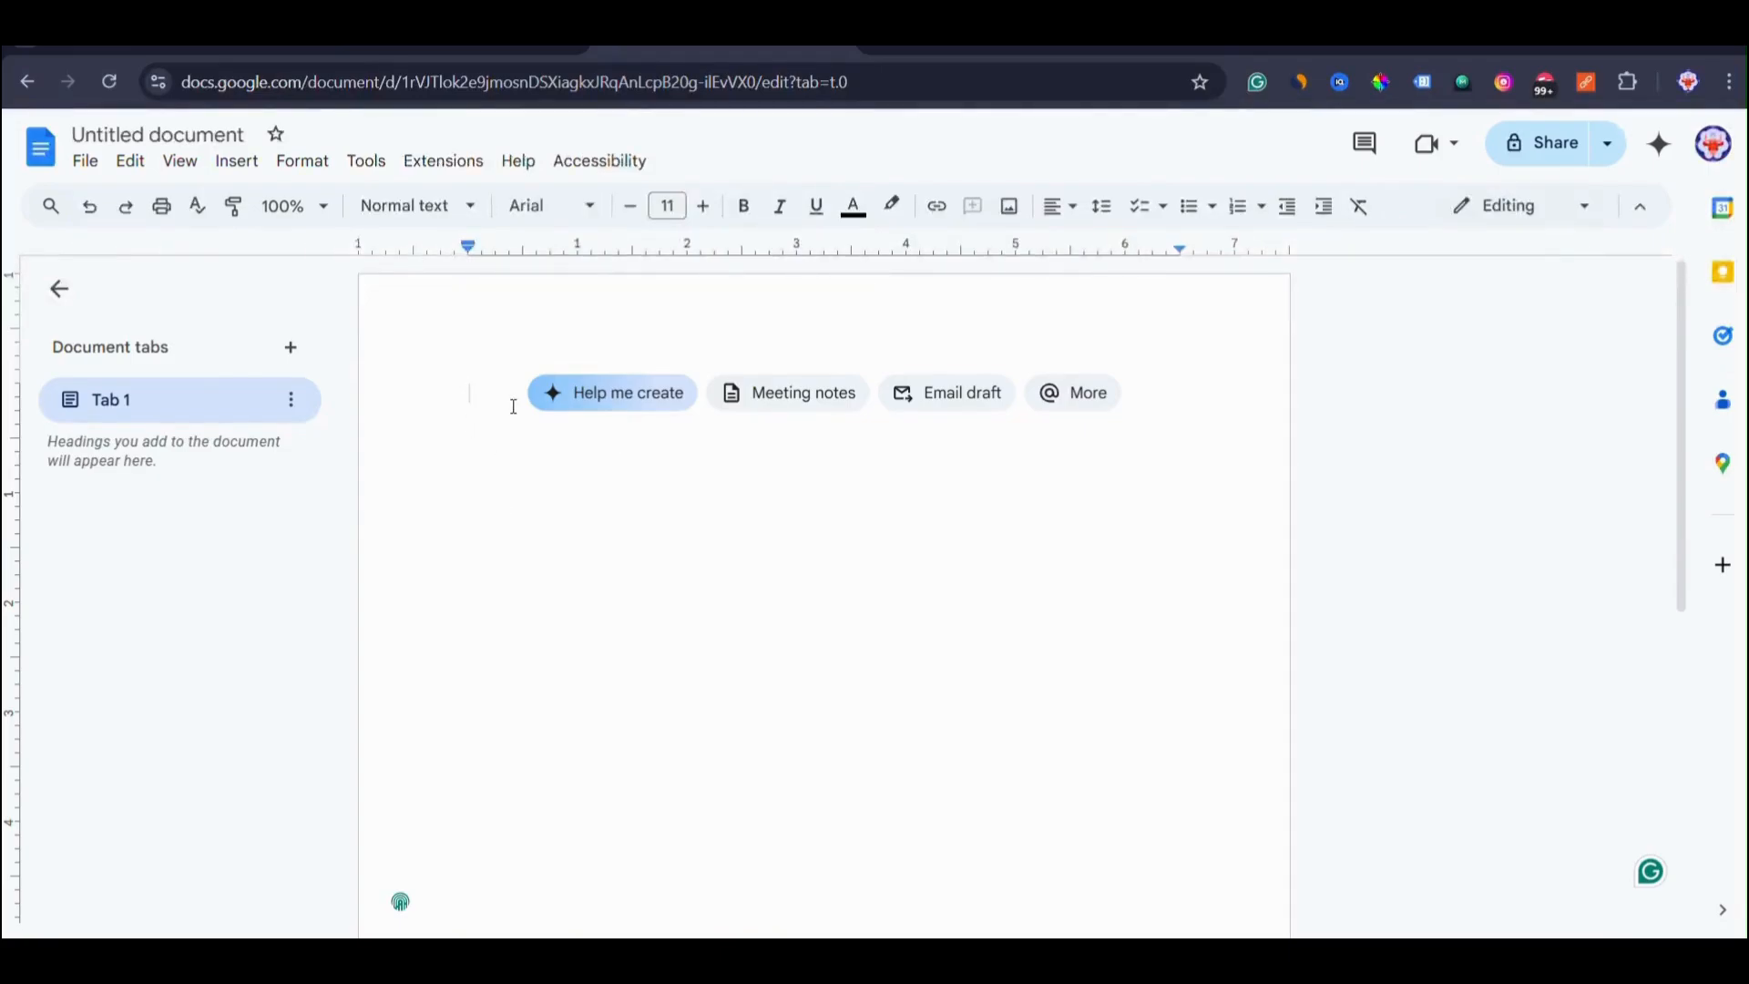
key(ctrl+v)
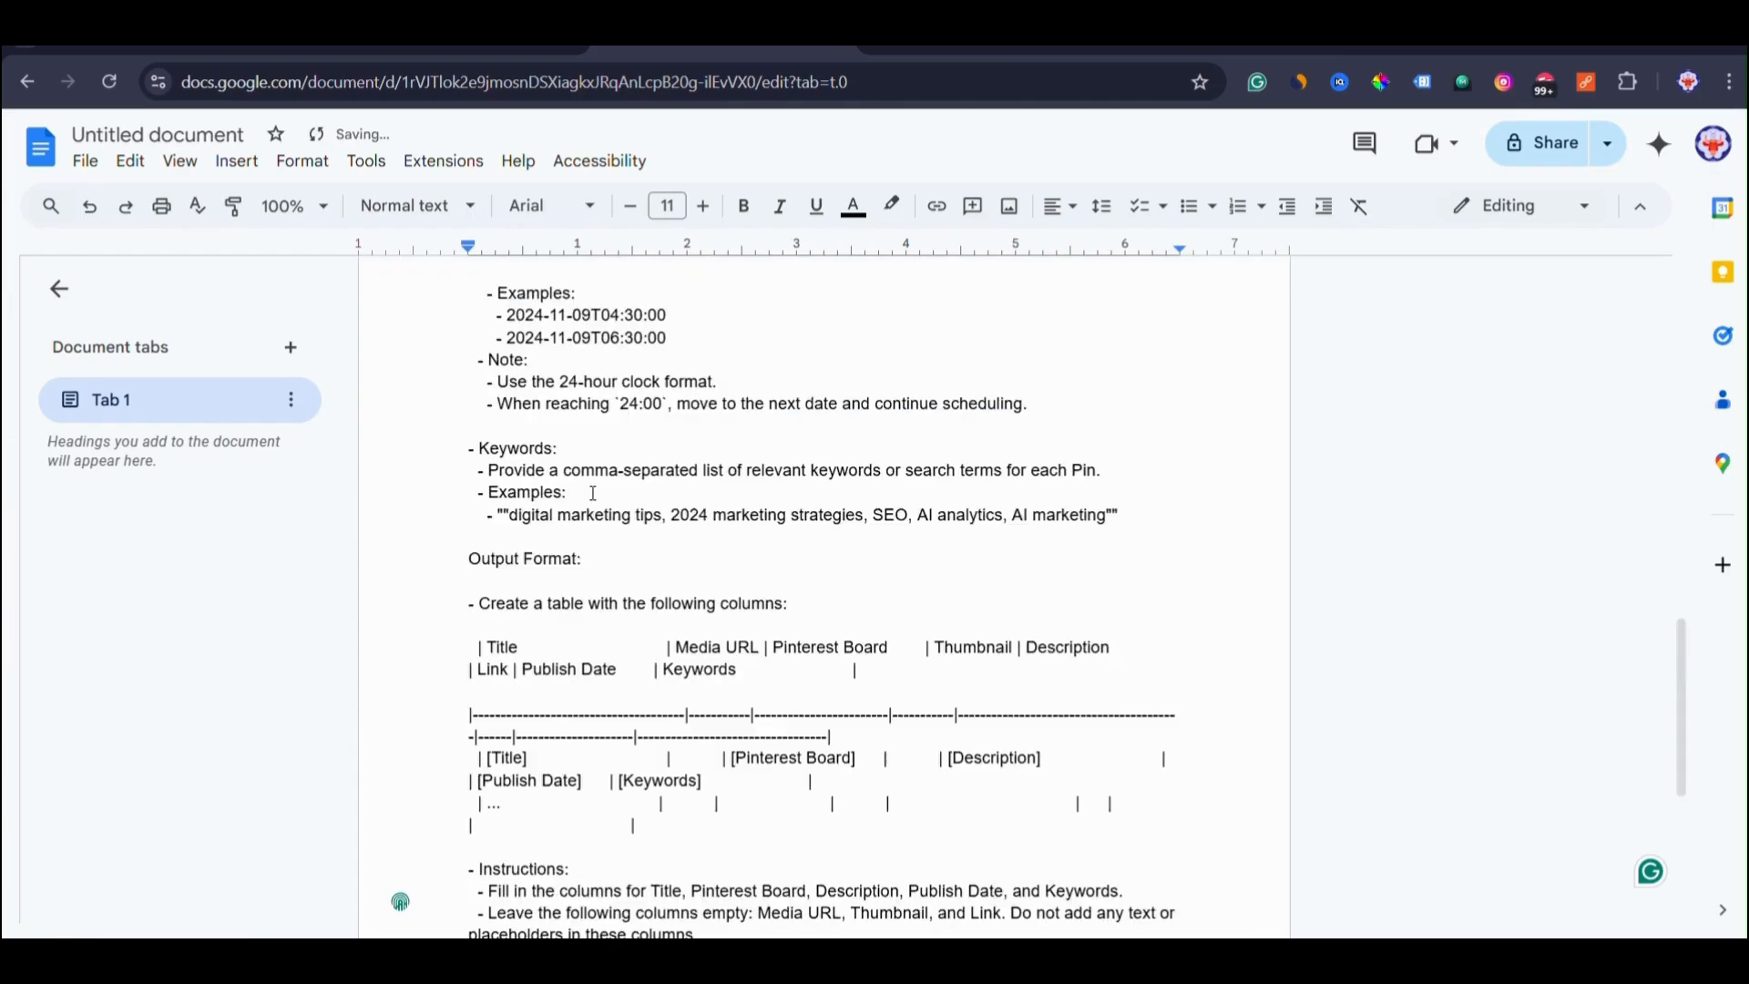
Replace the pin content placeholder in the prompt with all the pin rows copied from the Bulk Pin Content spreadsheet in Excel.
scroll(671, 674, up, 13)
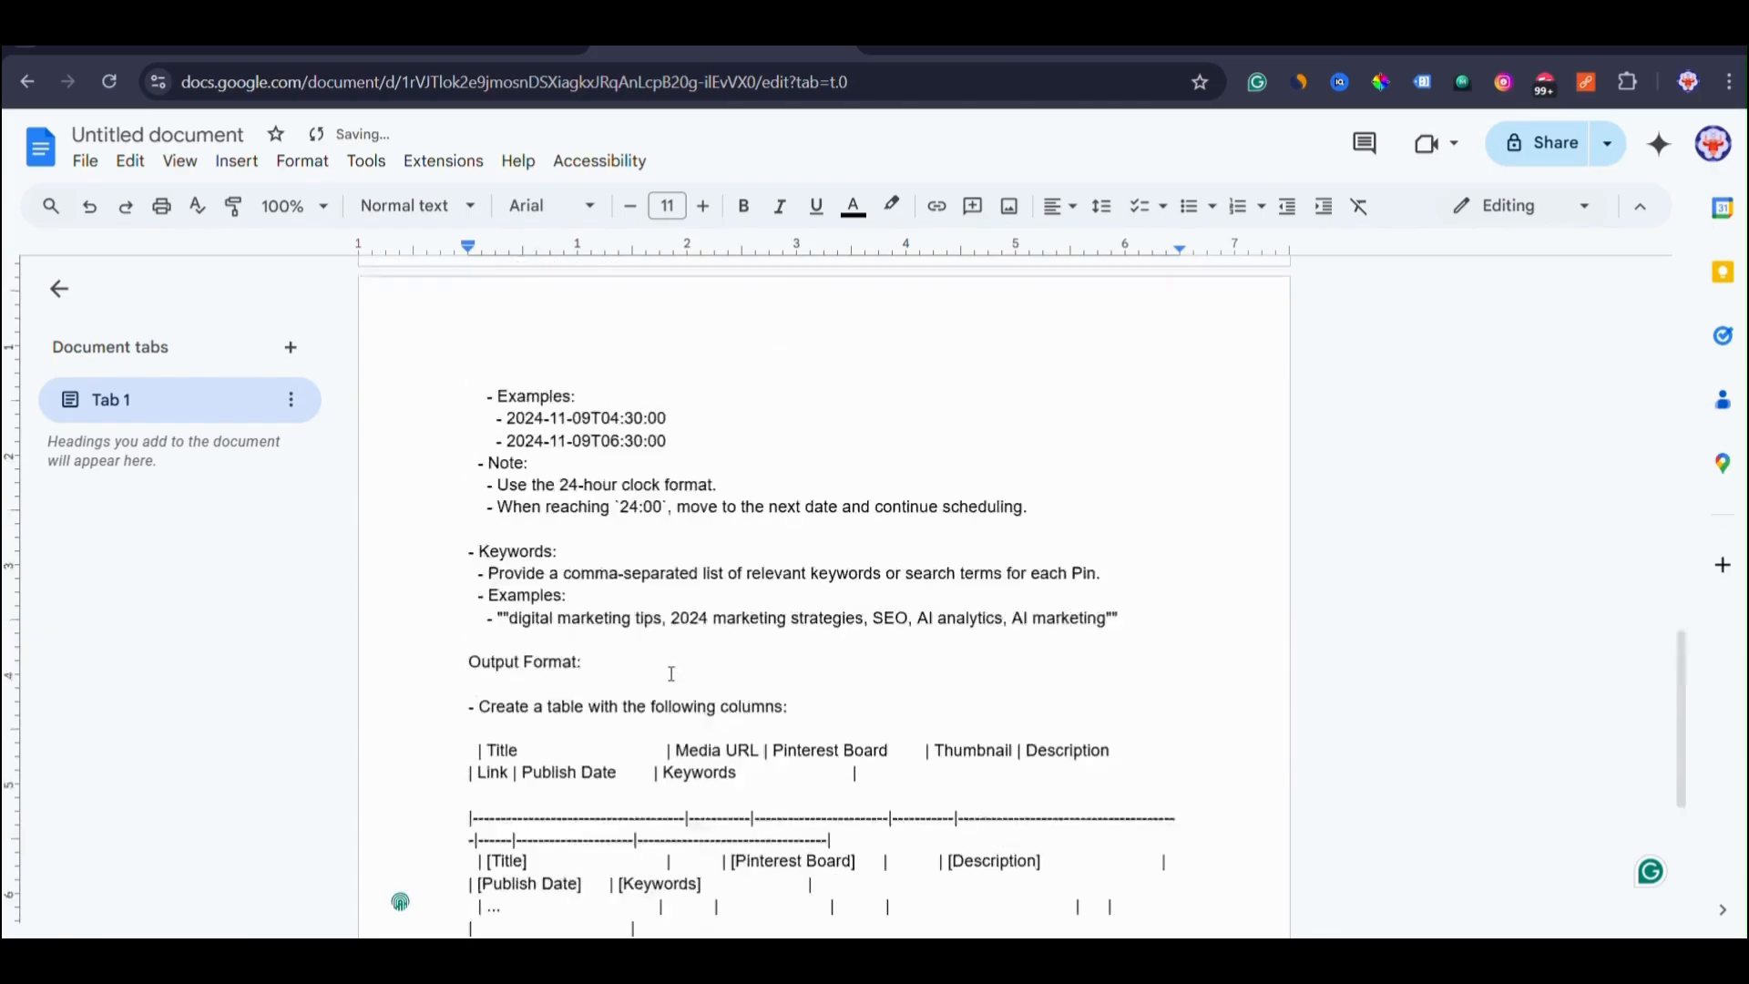
scroll(671, 673, down, 5)
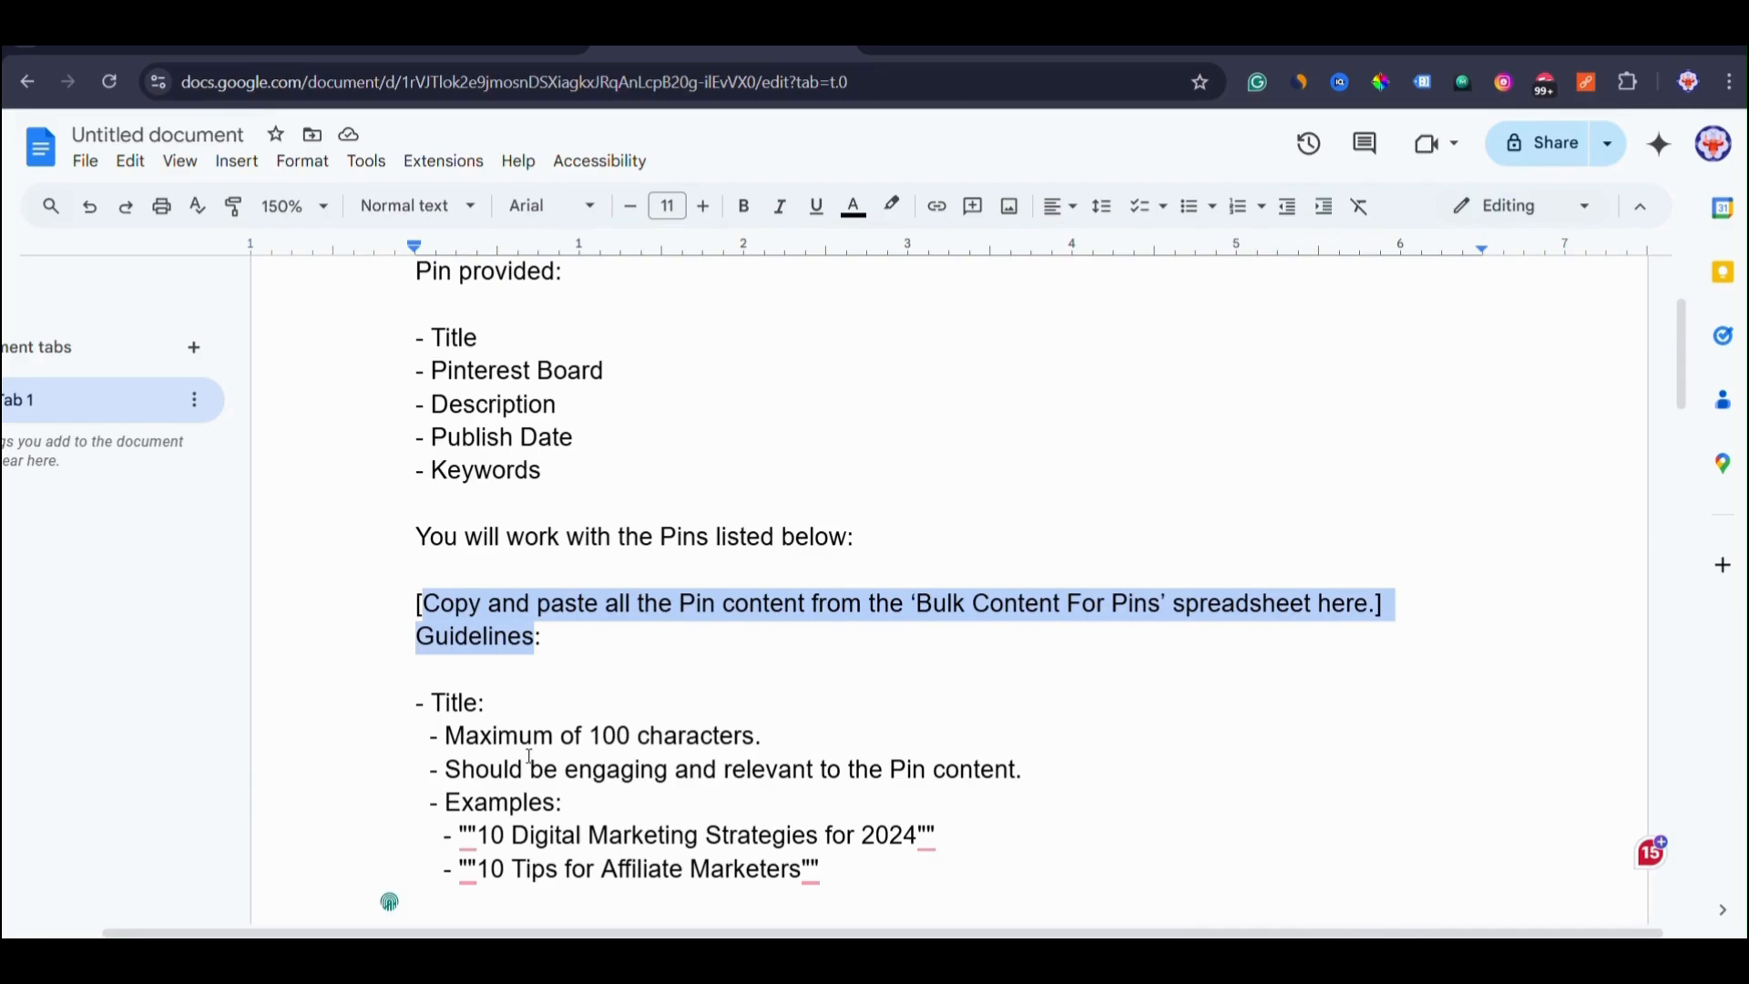
key(alt+Tab)
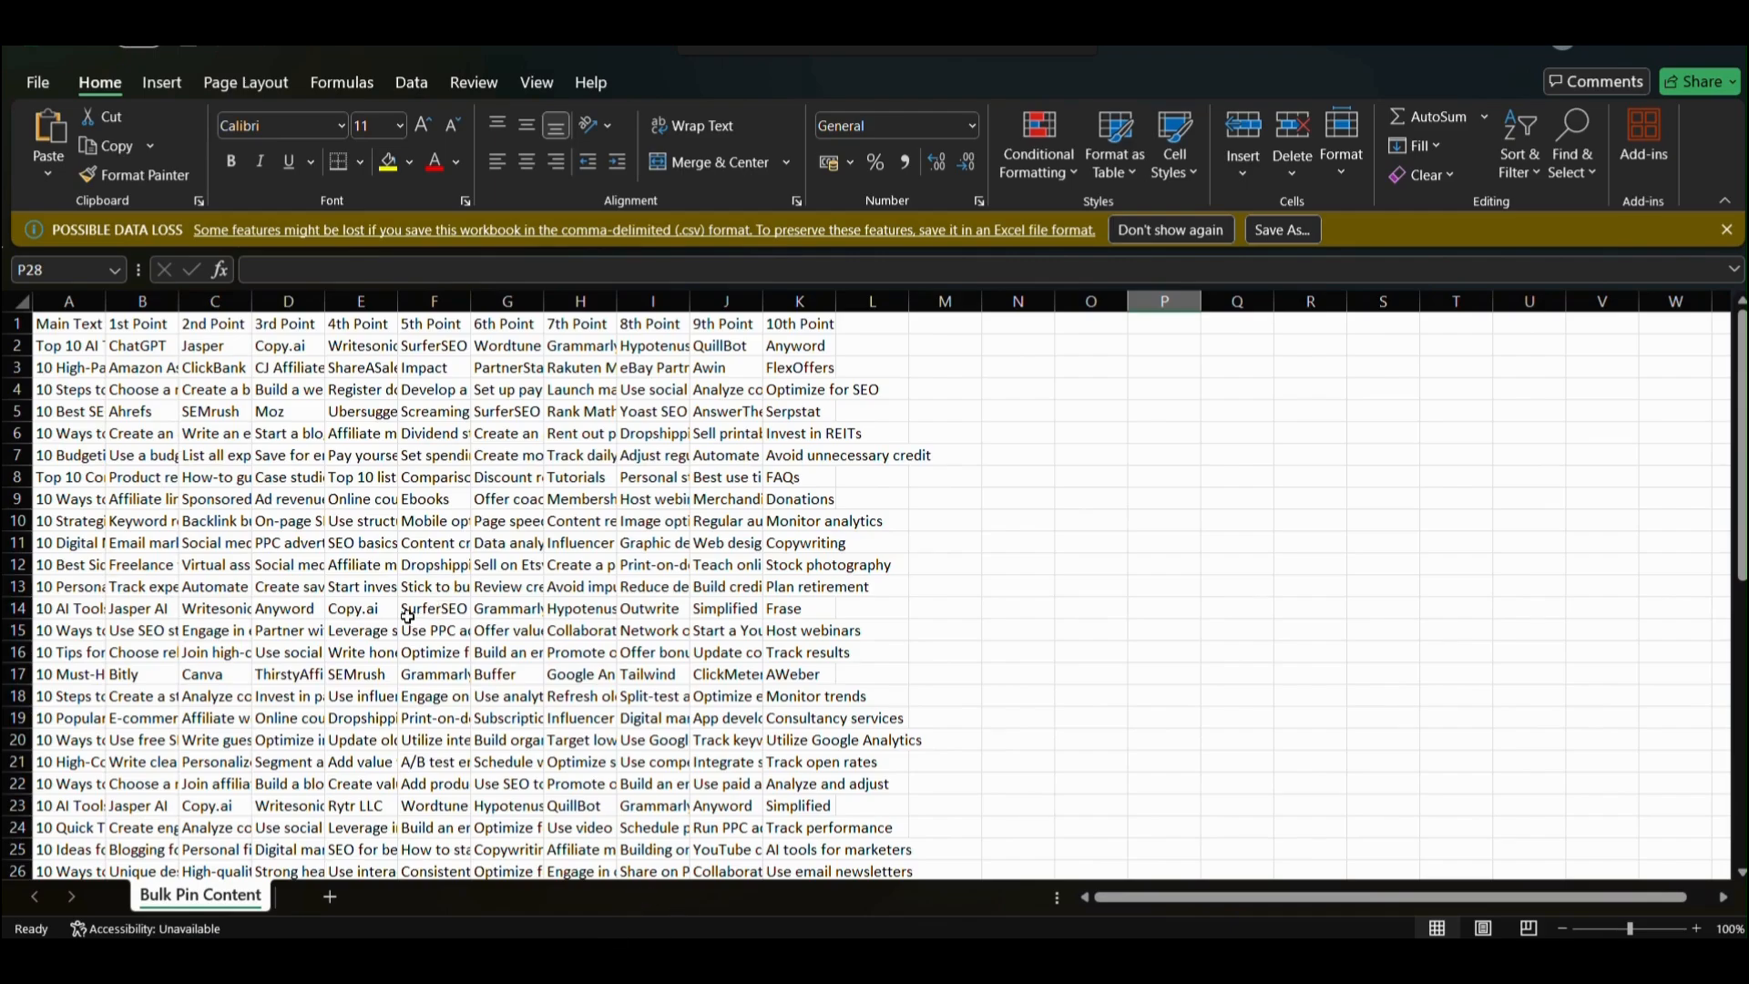
drag(69, 345, 951, 426)
scroll(952, 427, up, 9)
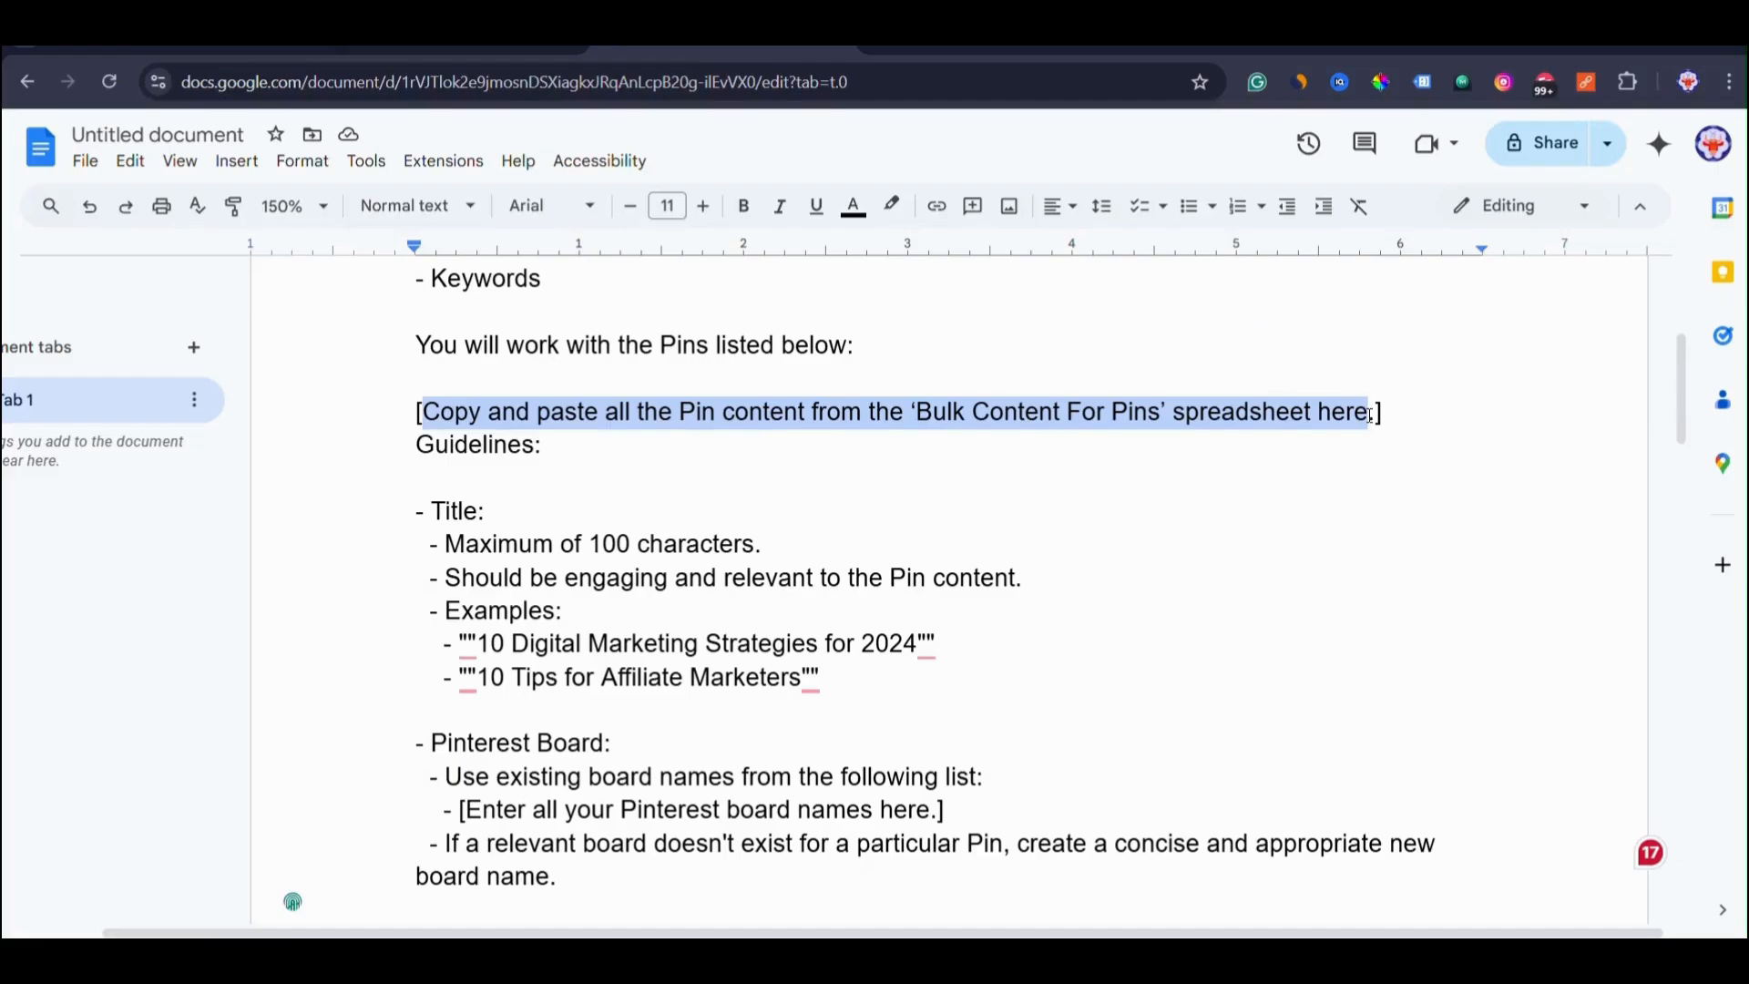
key(ctrl+v)
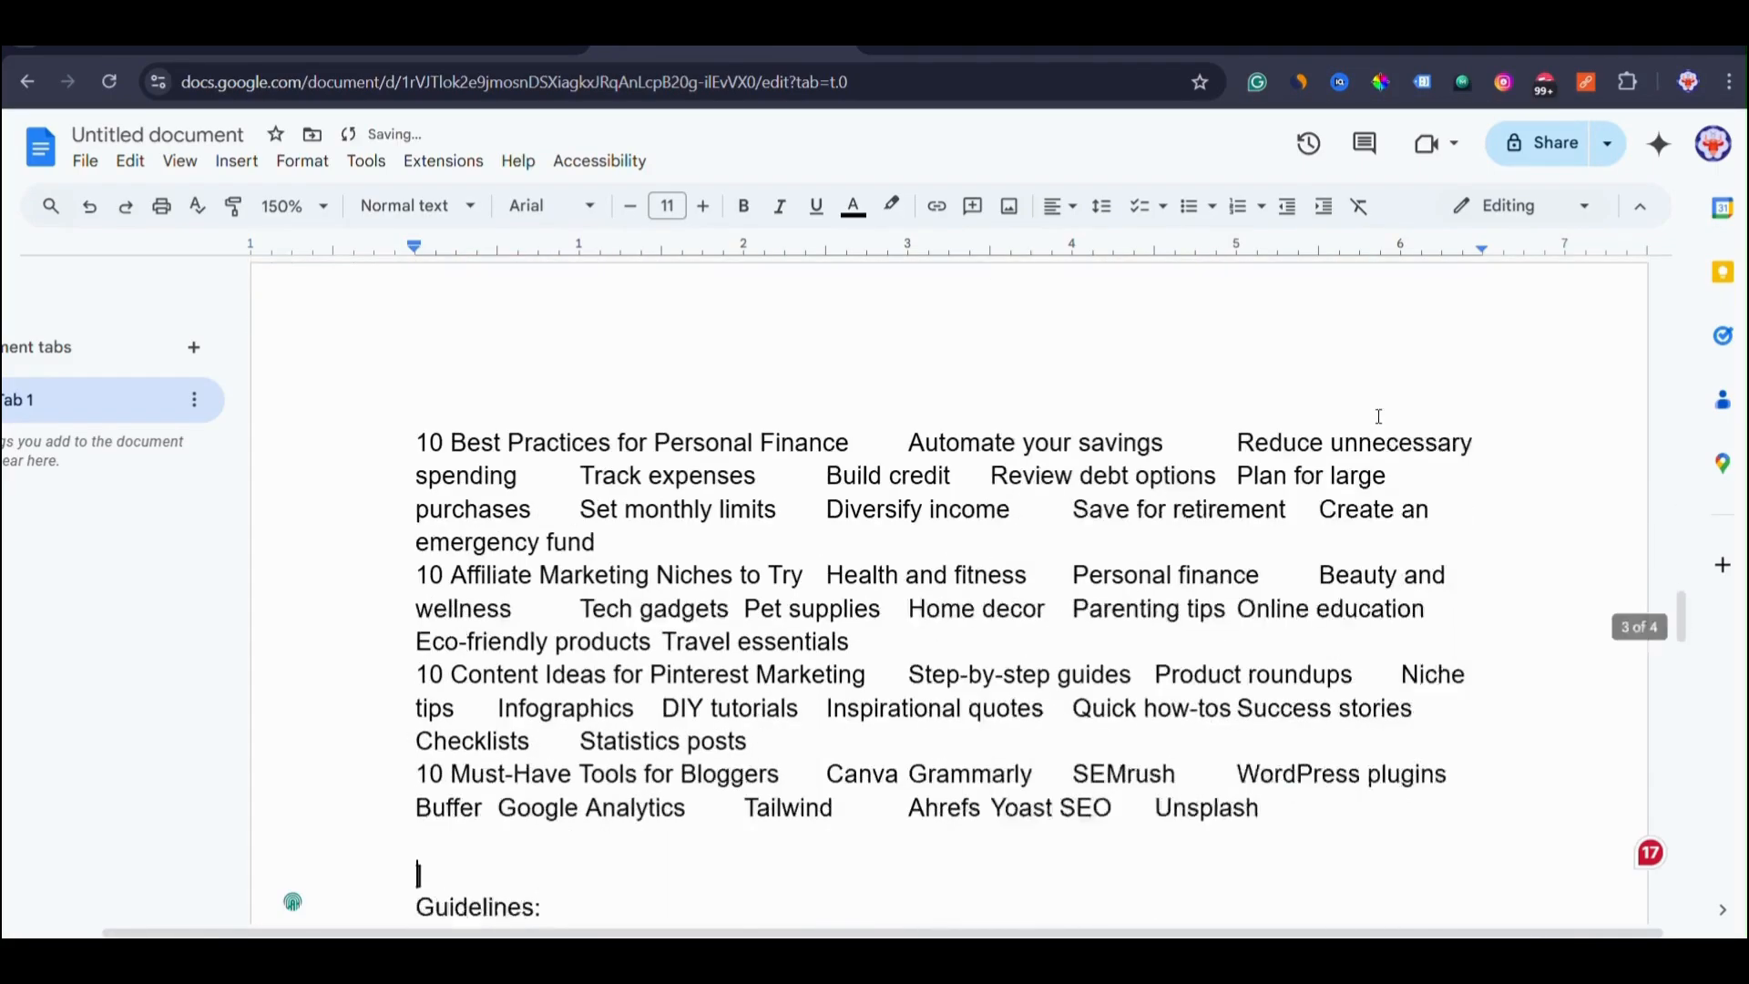
Replace the board names placeholder with: Business, Finance, AI Tools, Marketing Tools, Self Improvement Tips, Side Hustle, Make Money Online, Marketing Skills, AI, Online Business, Affiliate Marketing.
scroll(717, 573, down, 6)
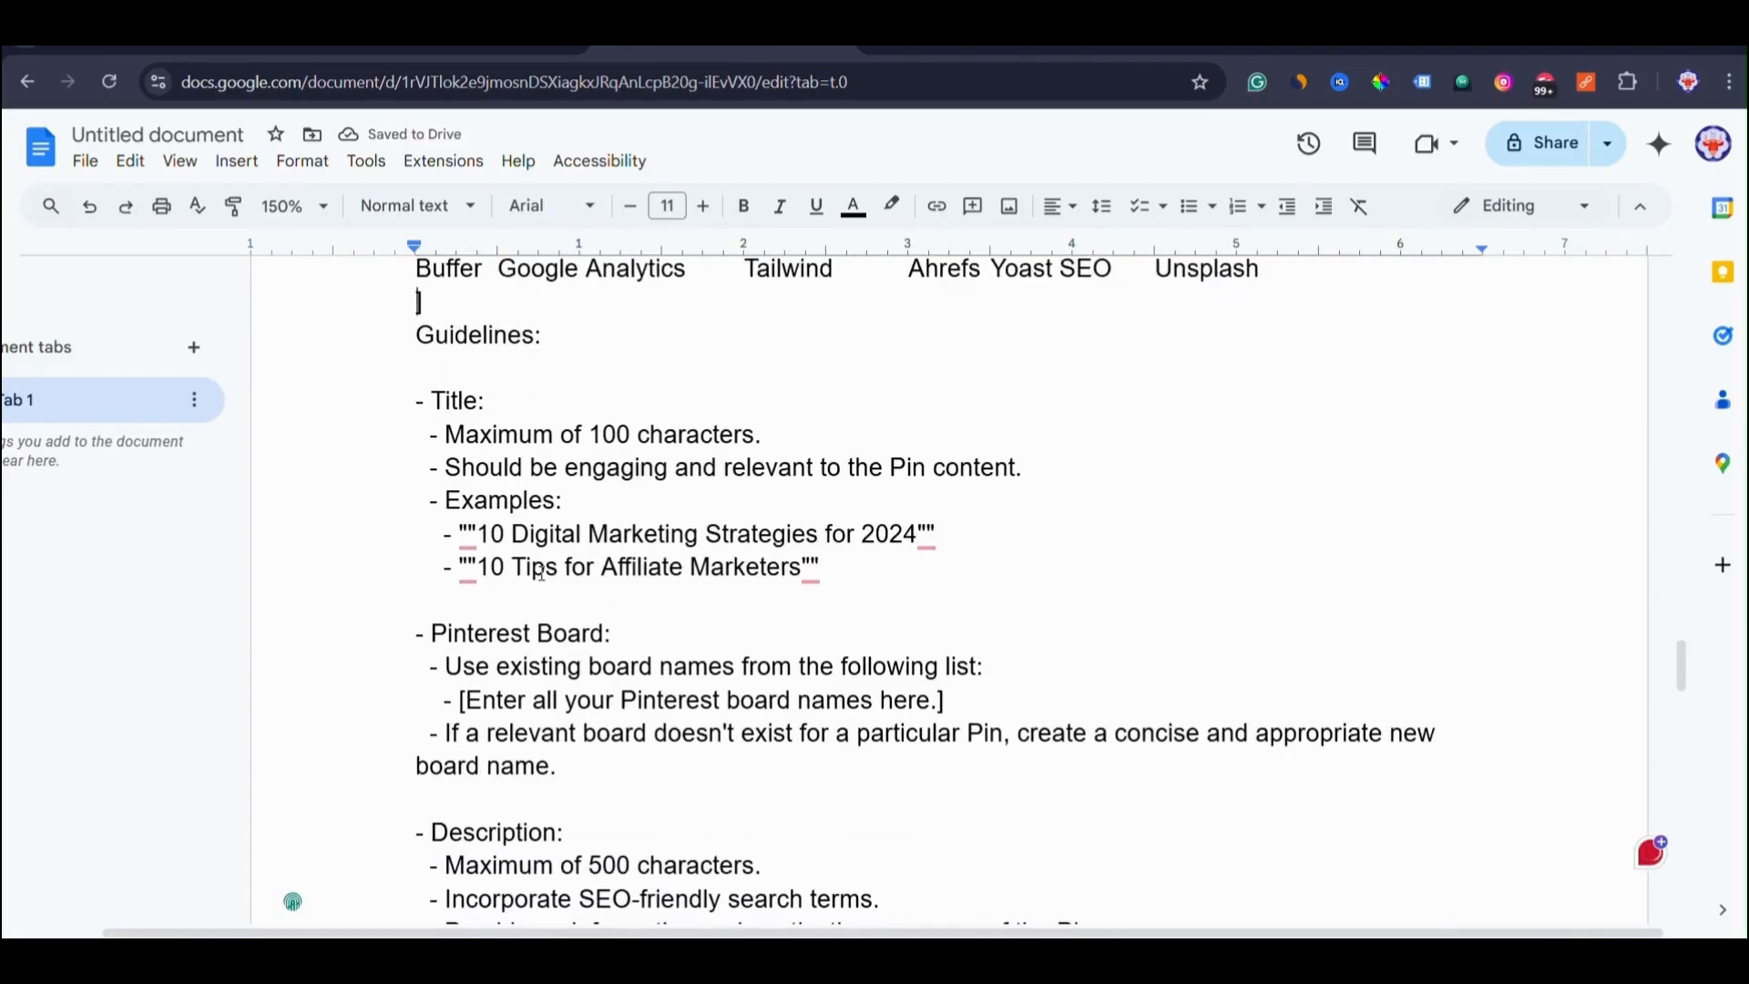
scroll(594, 635, down, 4)
scroll(449, 422, up, 2)
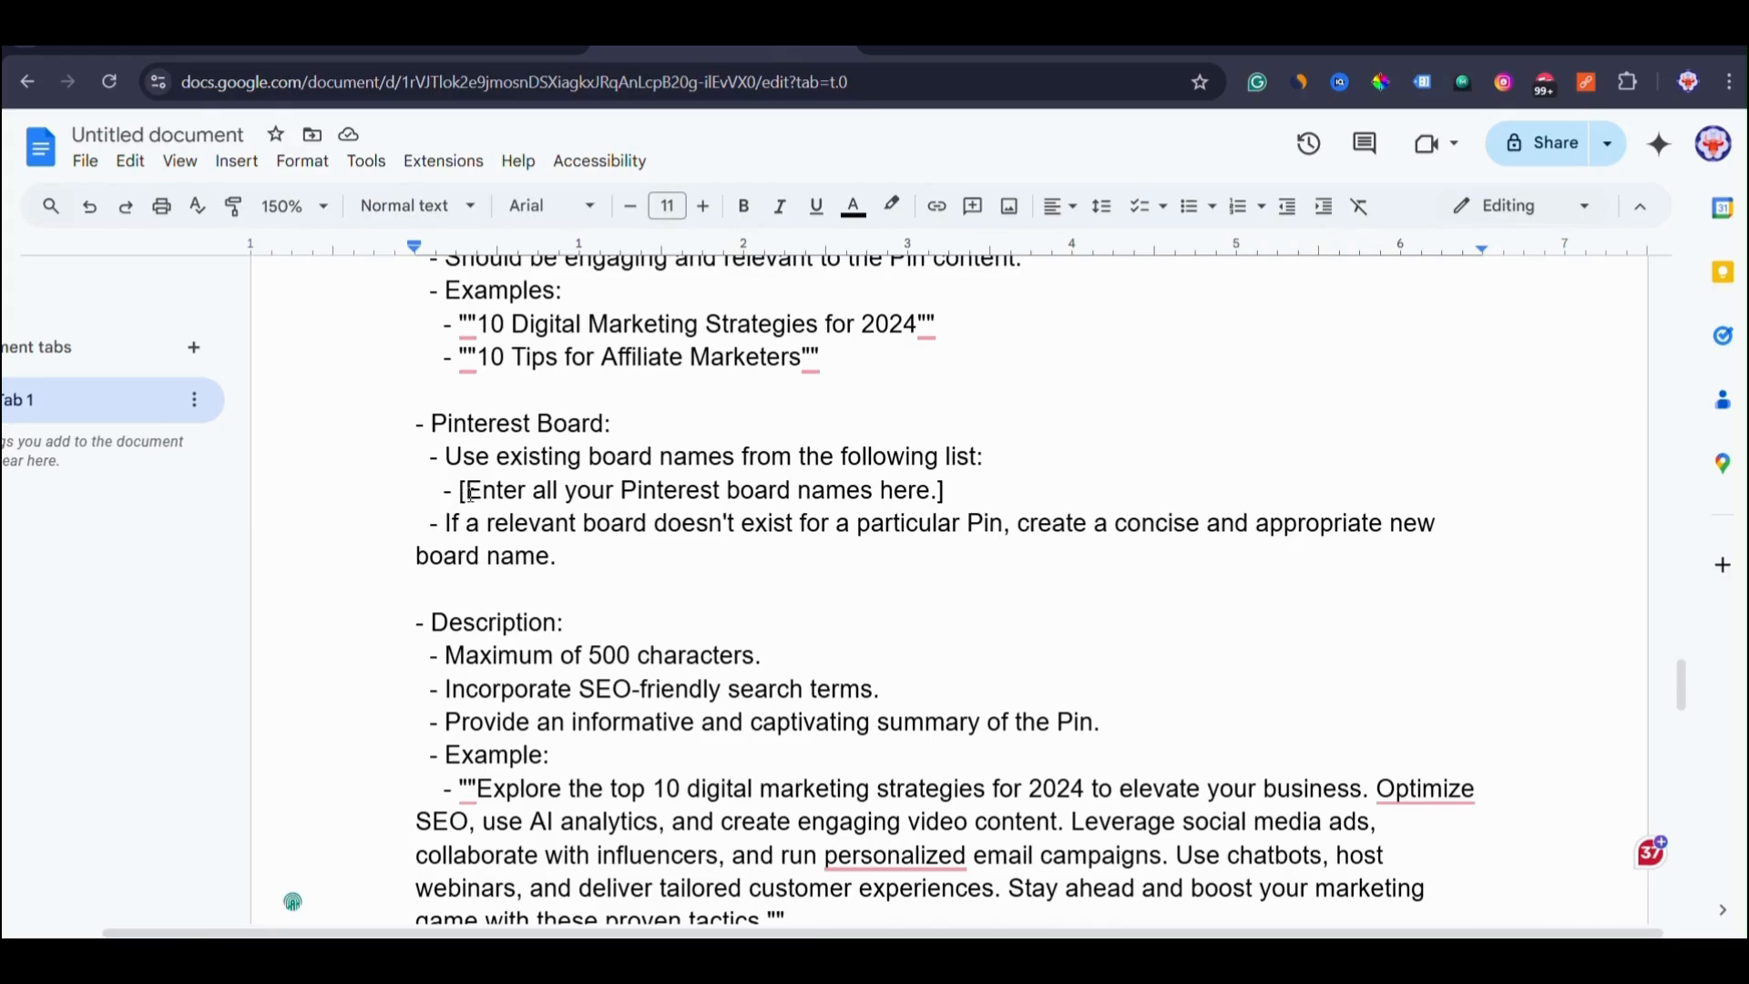
scroll(479, 498, up, 3)
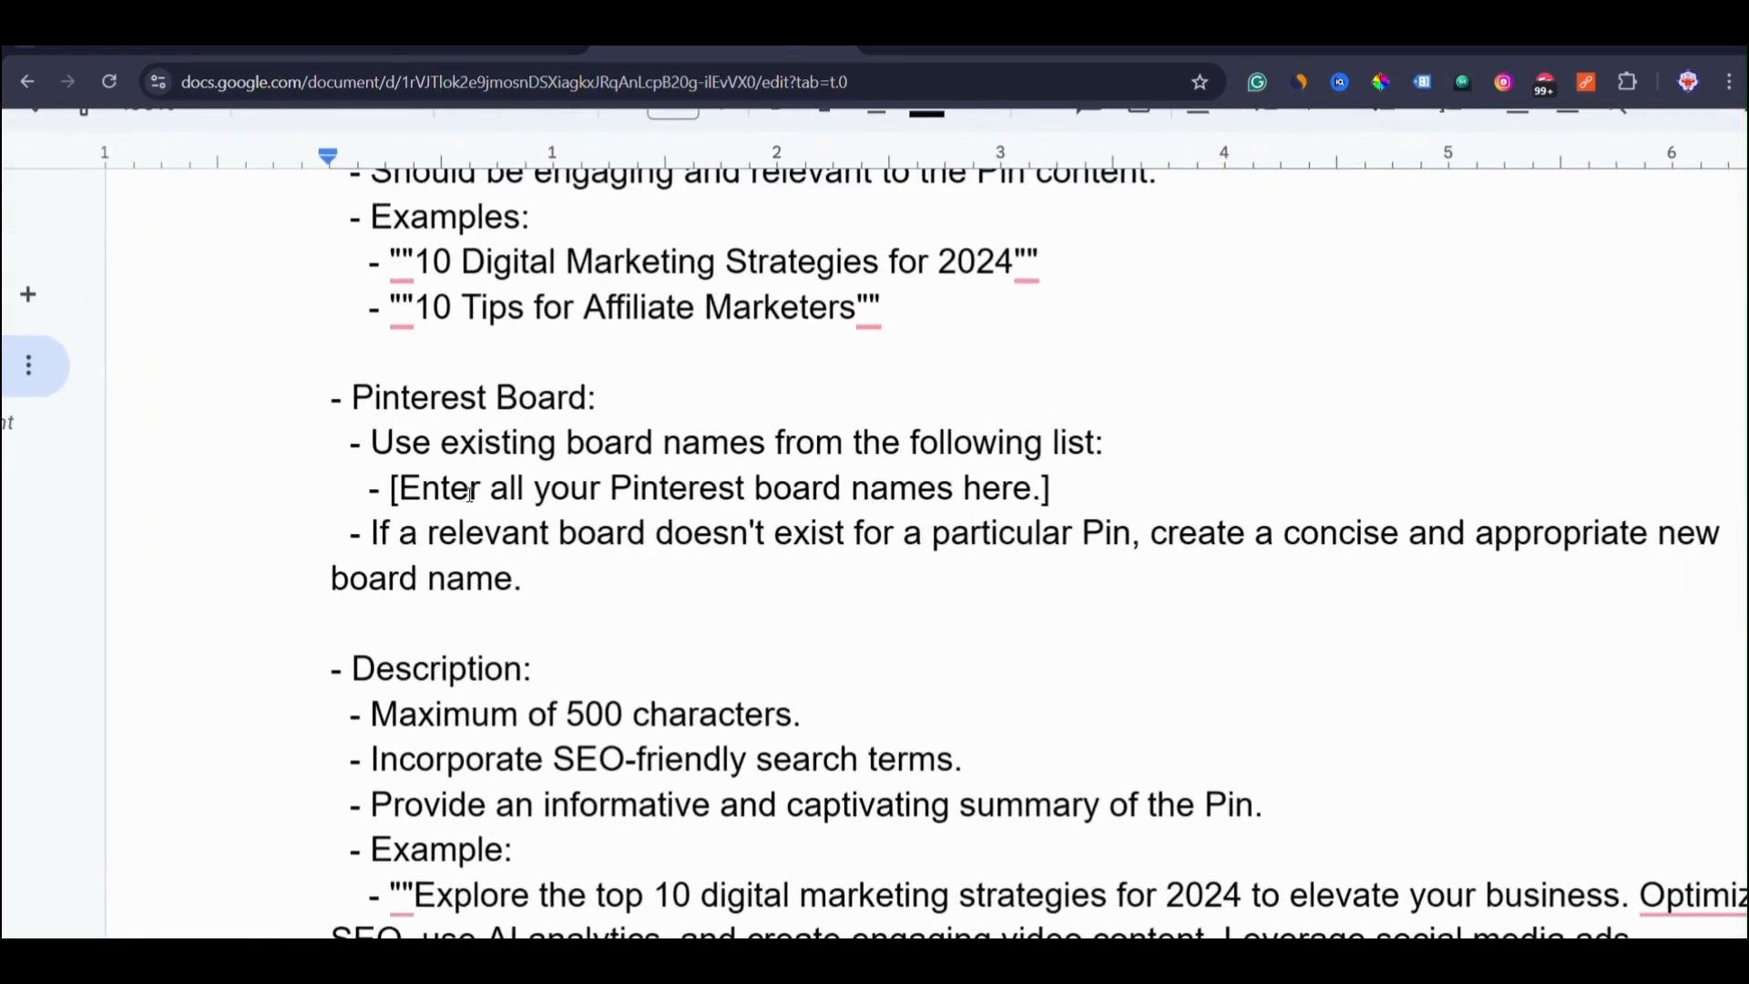
drag(398, 488, 1030, 488)
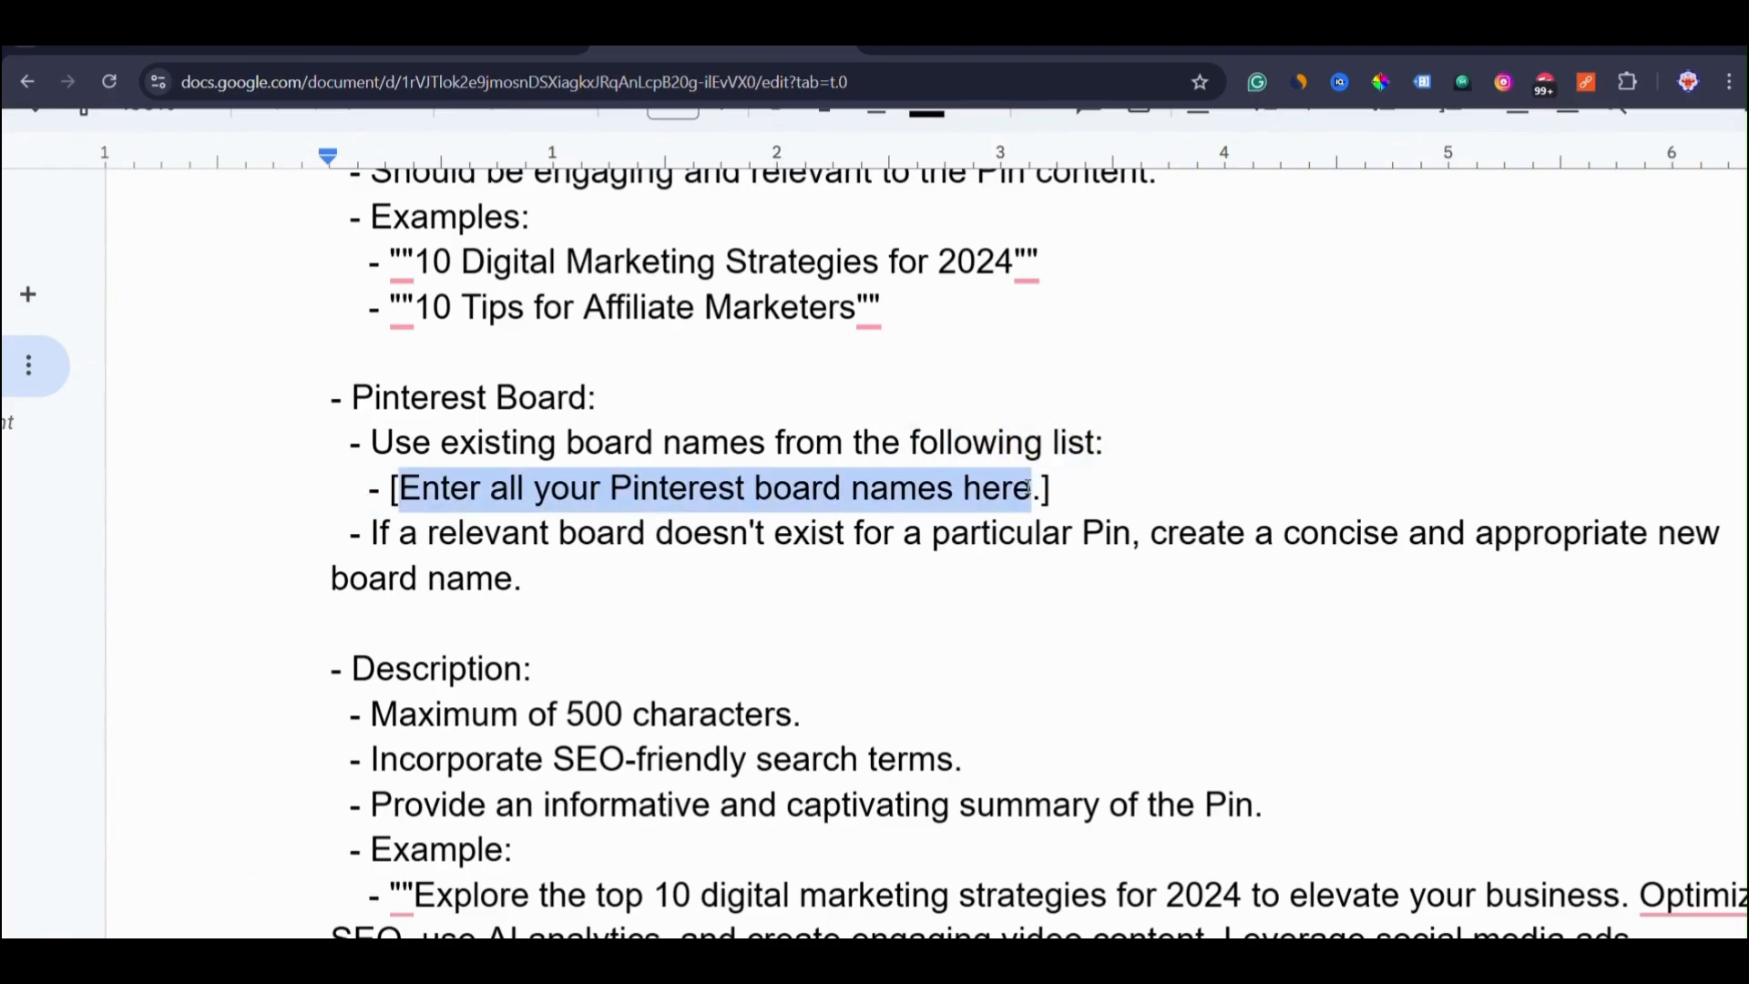
text(Business, Finance, AI Tools, Marketing Tools, Self Improvement Tips, Side Hustle, Make Money Online, Marketing Skills, AI, Online Business, Affiliate Marketing)
drag(400, 488, 1407, 532)
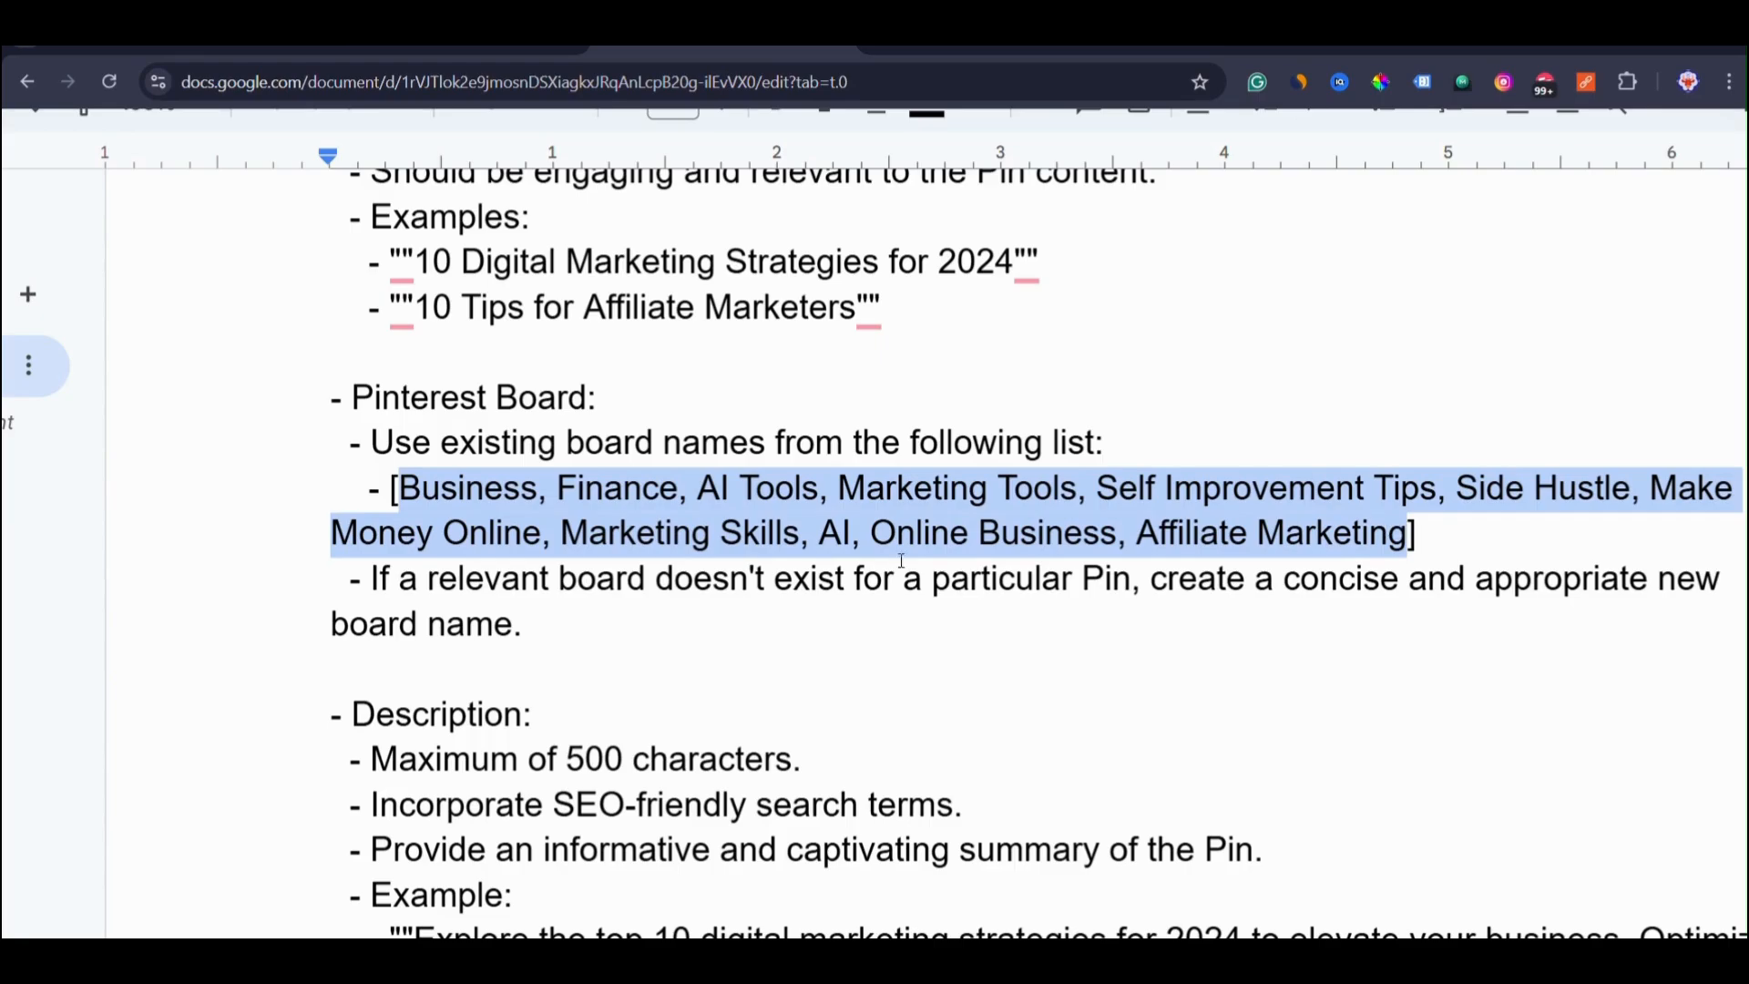
click(720, 588)
Look up the current UTC date for the prompt's Publish Date section at timeanddate.com/worldclock/timezone/utc.
scroll(531, 672, down, 1)
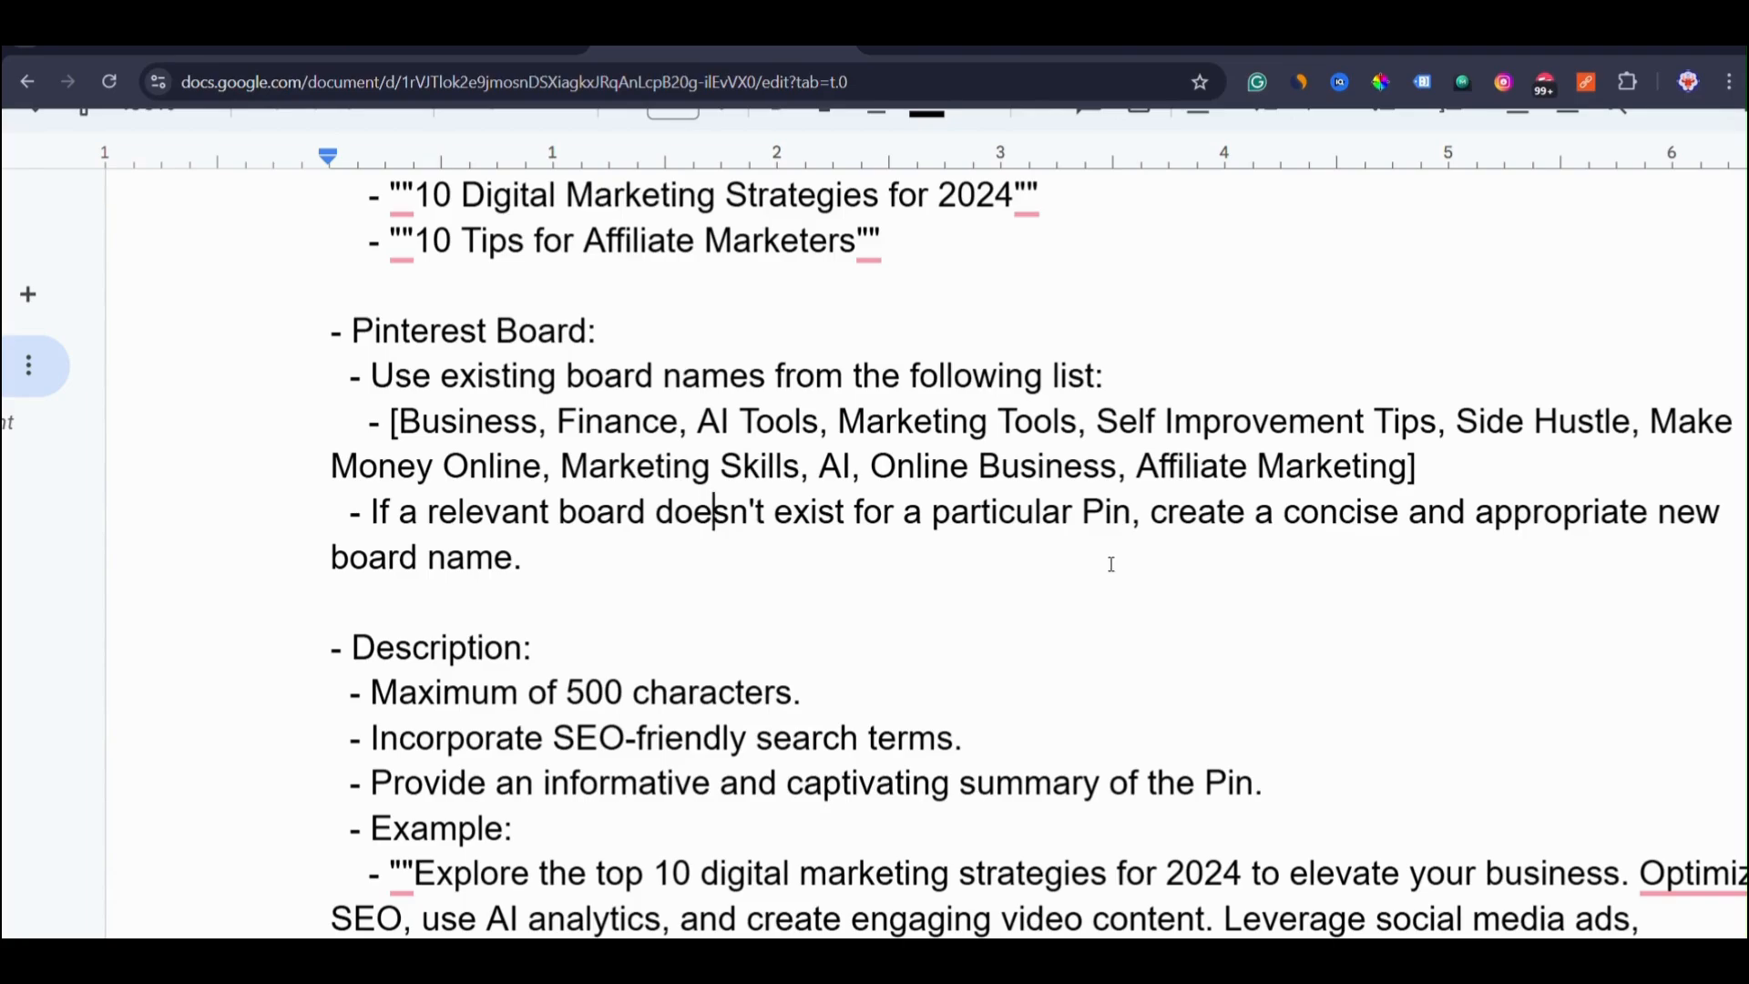
scroll(749, 613, down, 1)
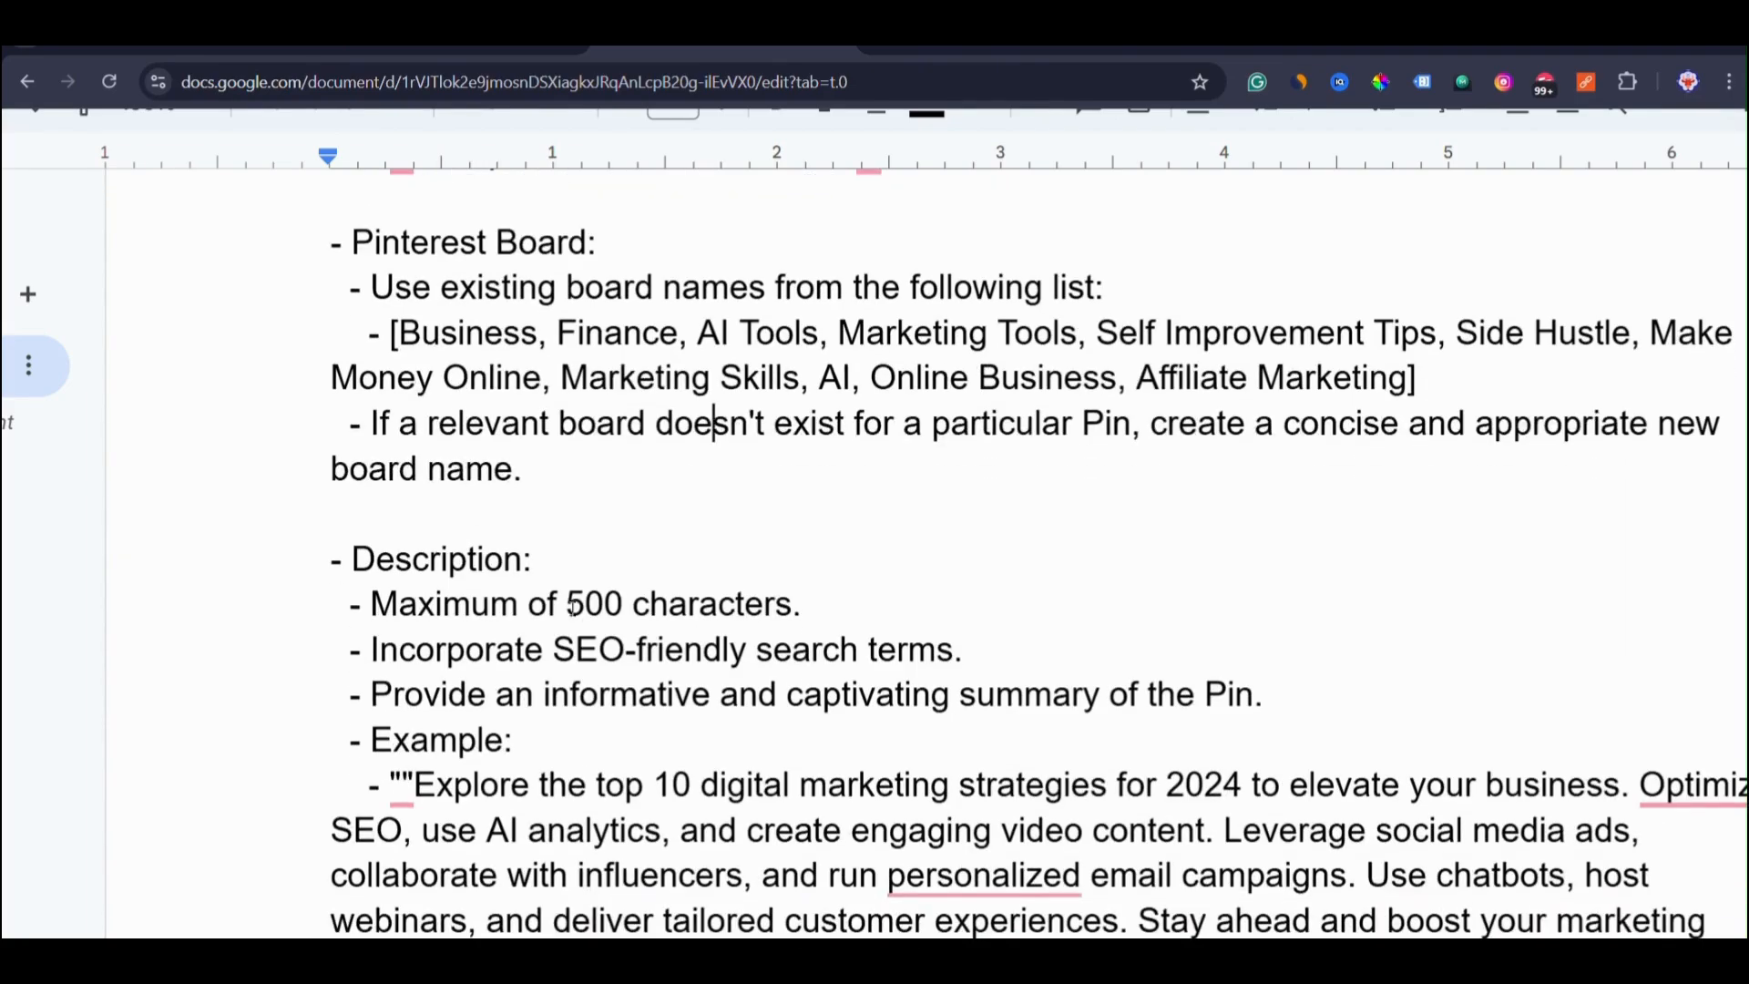
scroll(583, 651, down, 2)
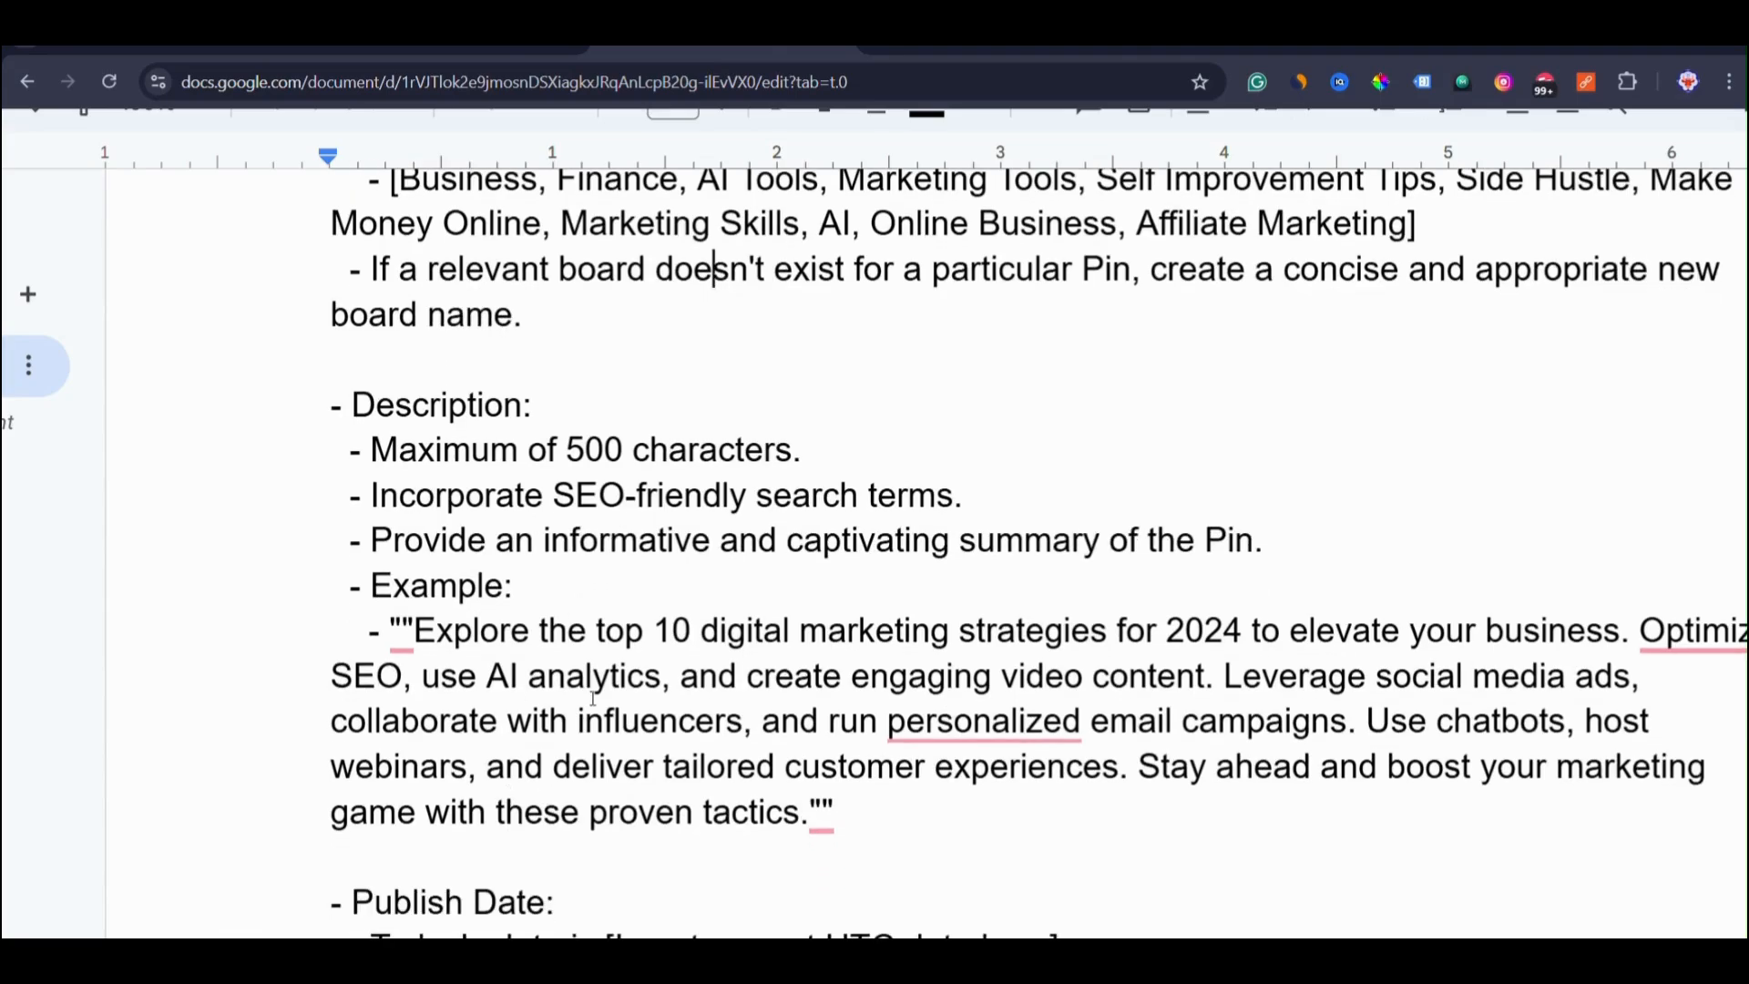
scroll(593, 696, down, 1)
scroll(590, 699, down, 7)
scroll(589, 699, up, 3)
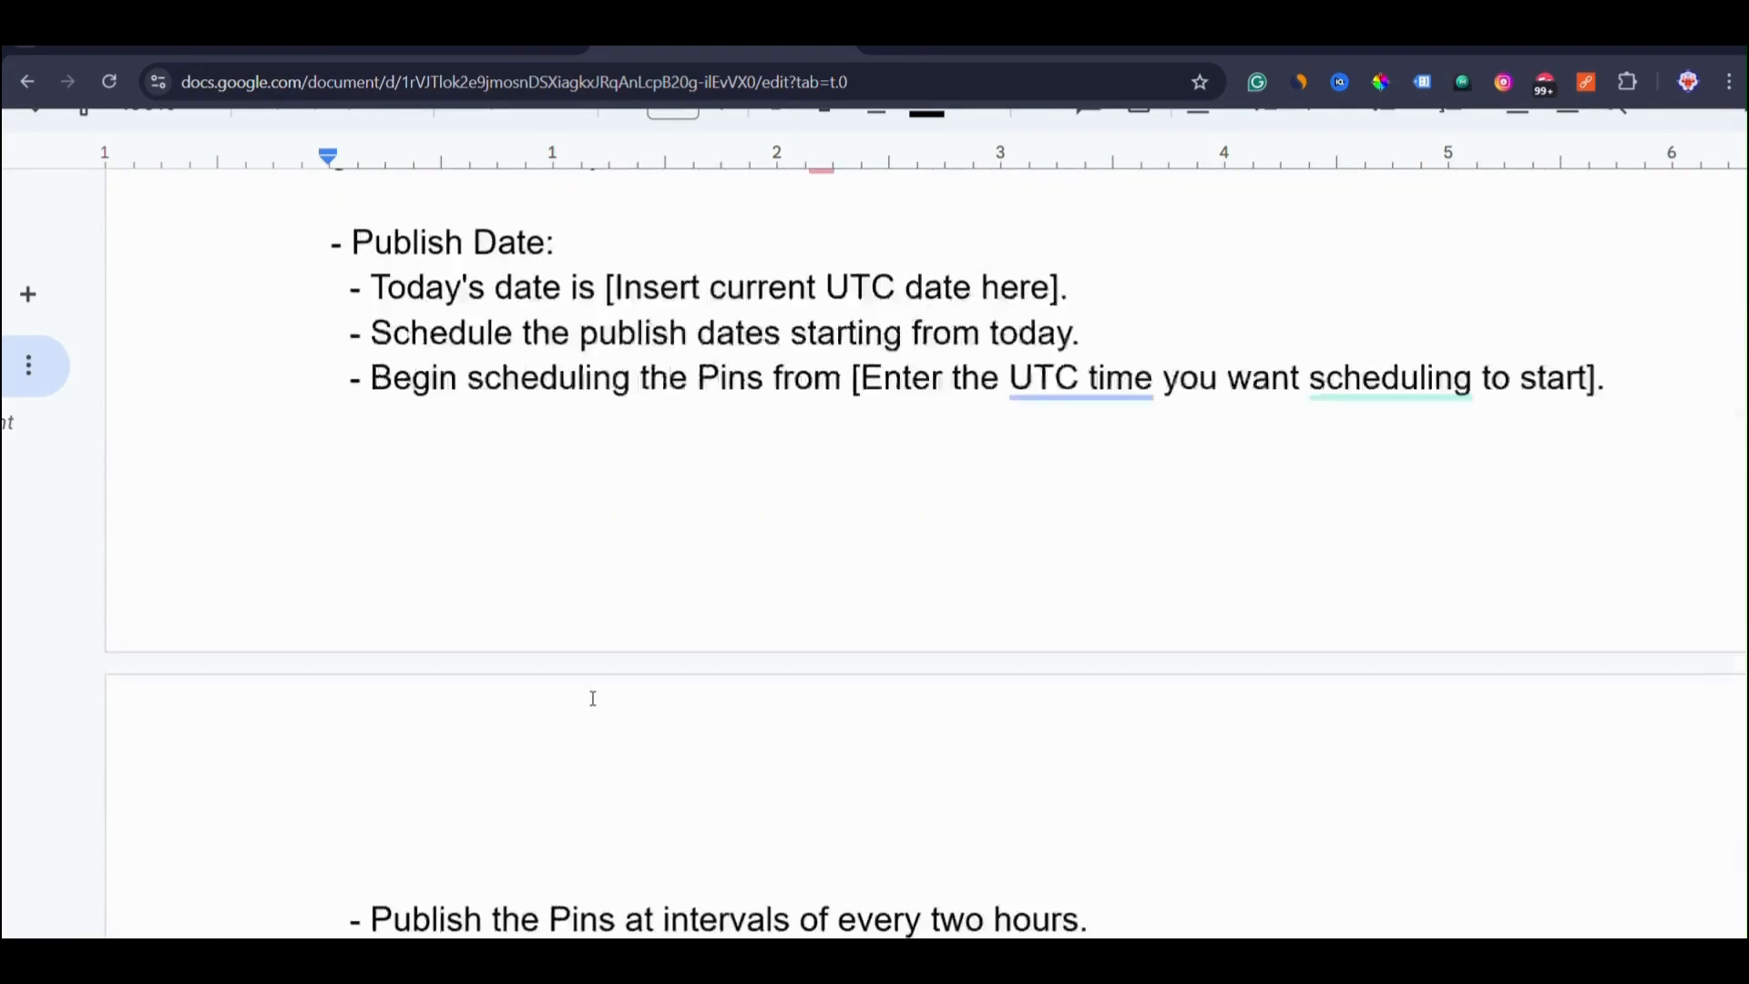
scroll(450, 534, right, 2)
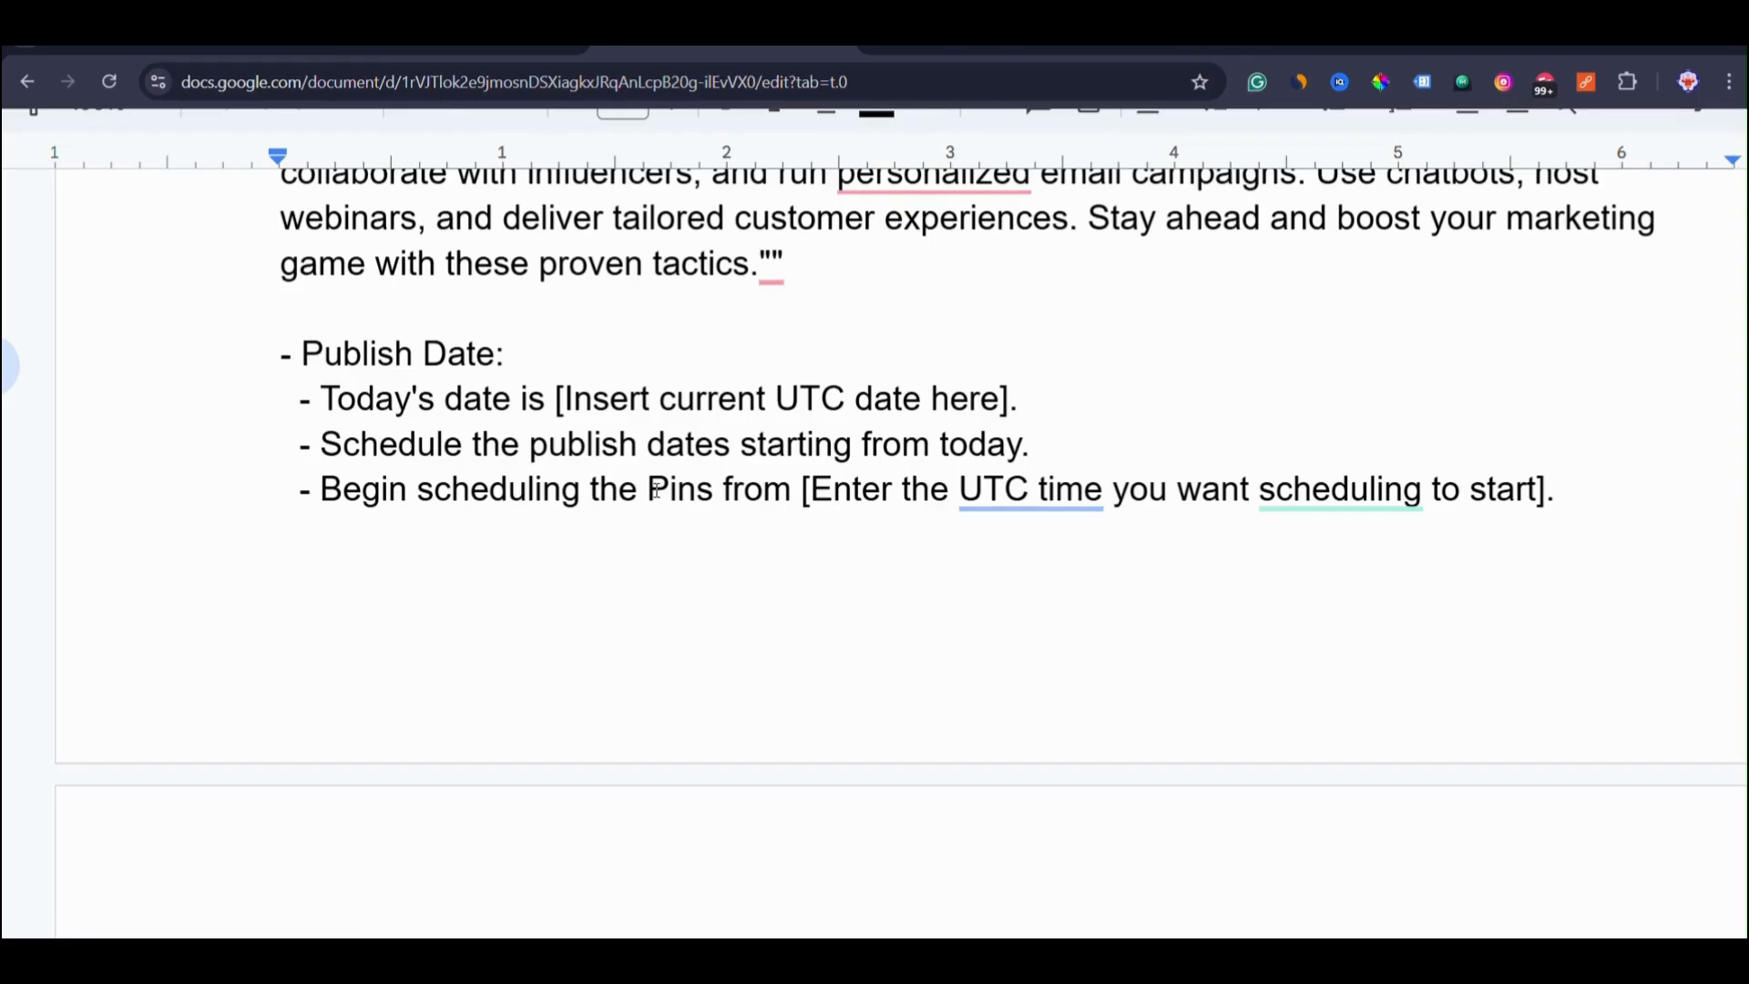
key(ctrl+t)
text(timeanddate.com/worldclock/timezone/utc)
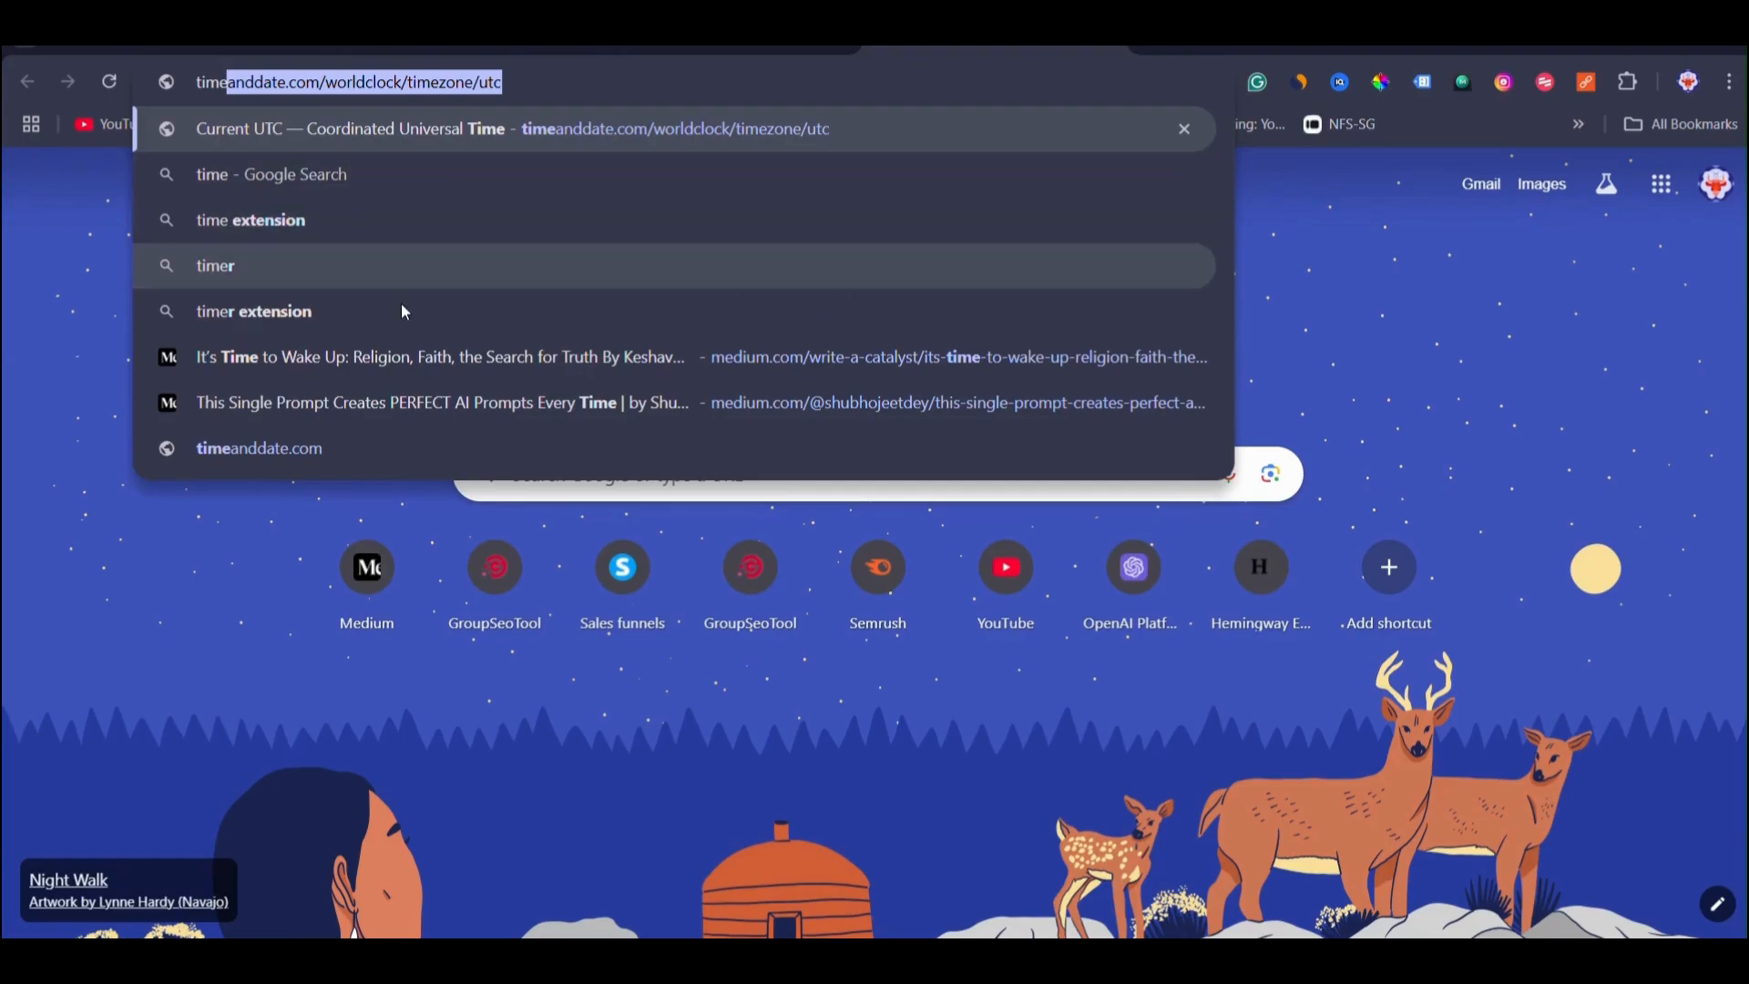
key(Return)
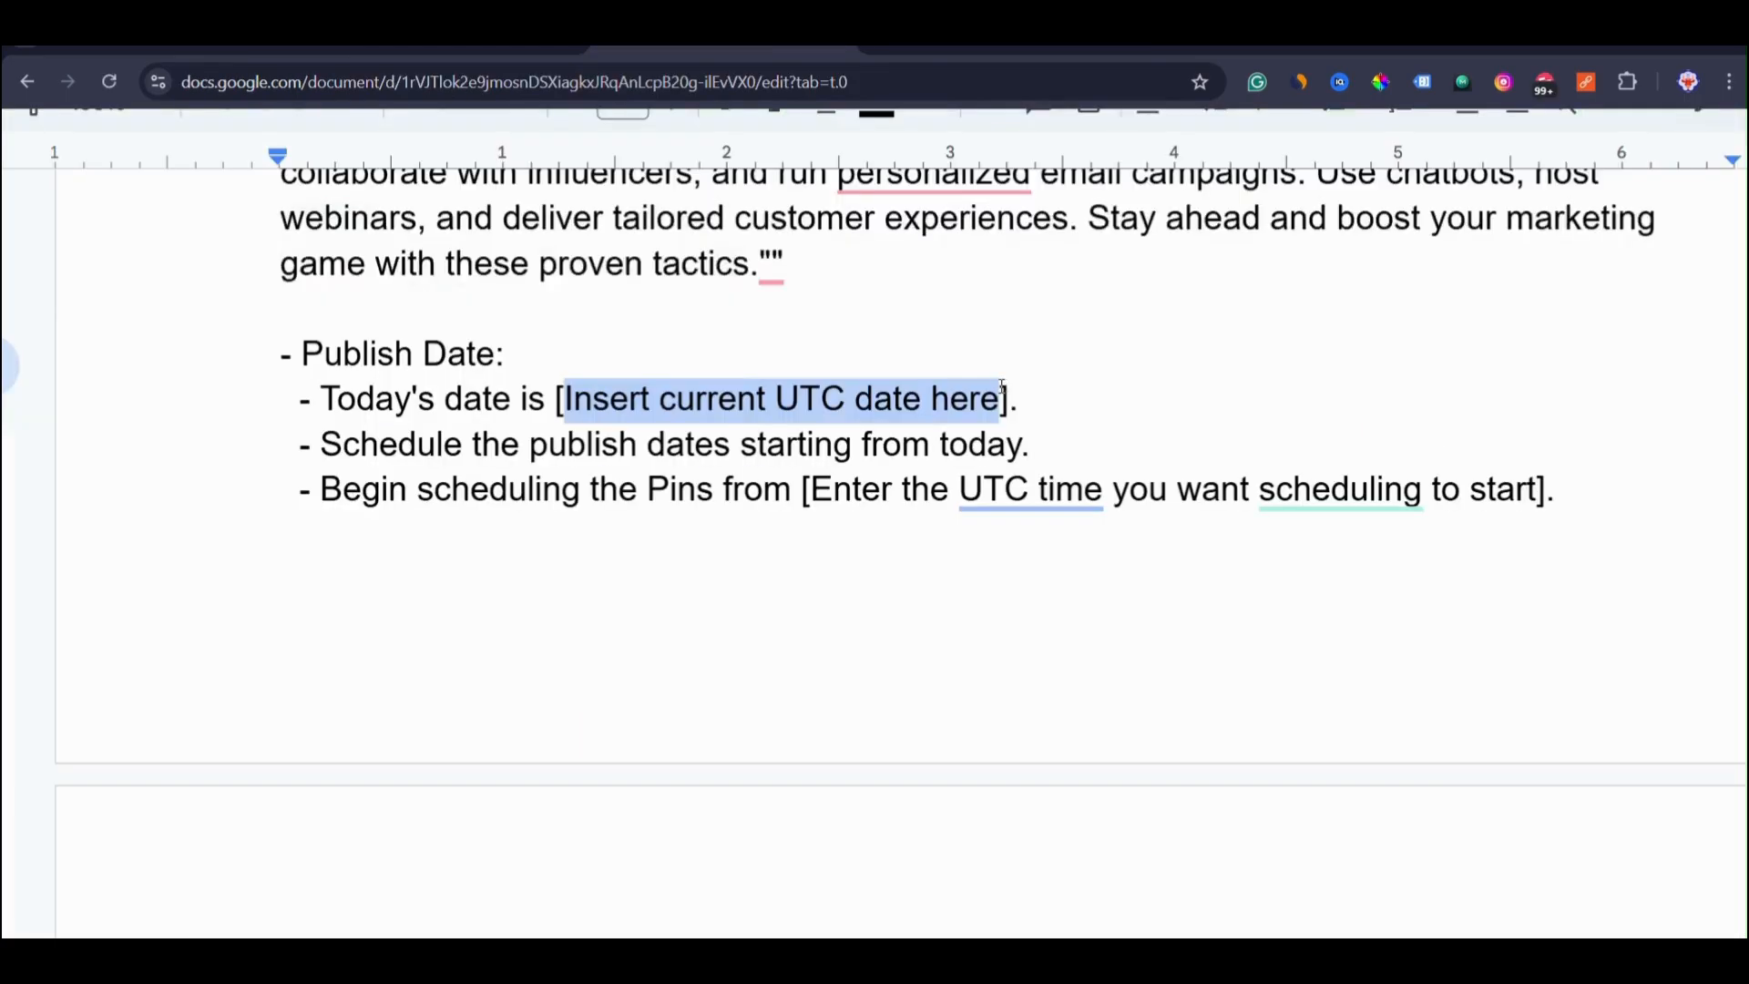
Fill in today's date in the Publish Date section as [11-11-2024] (11th Nov 2024).
text(11)
text(-11-2024)
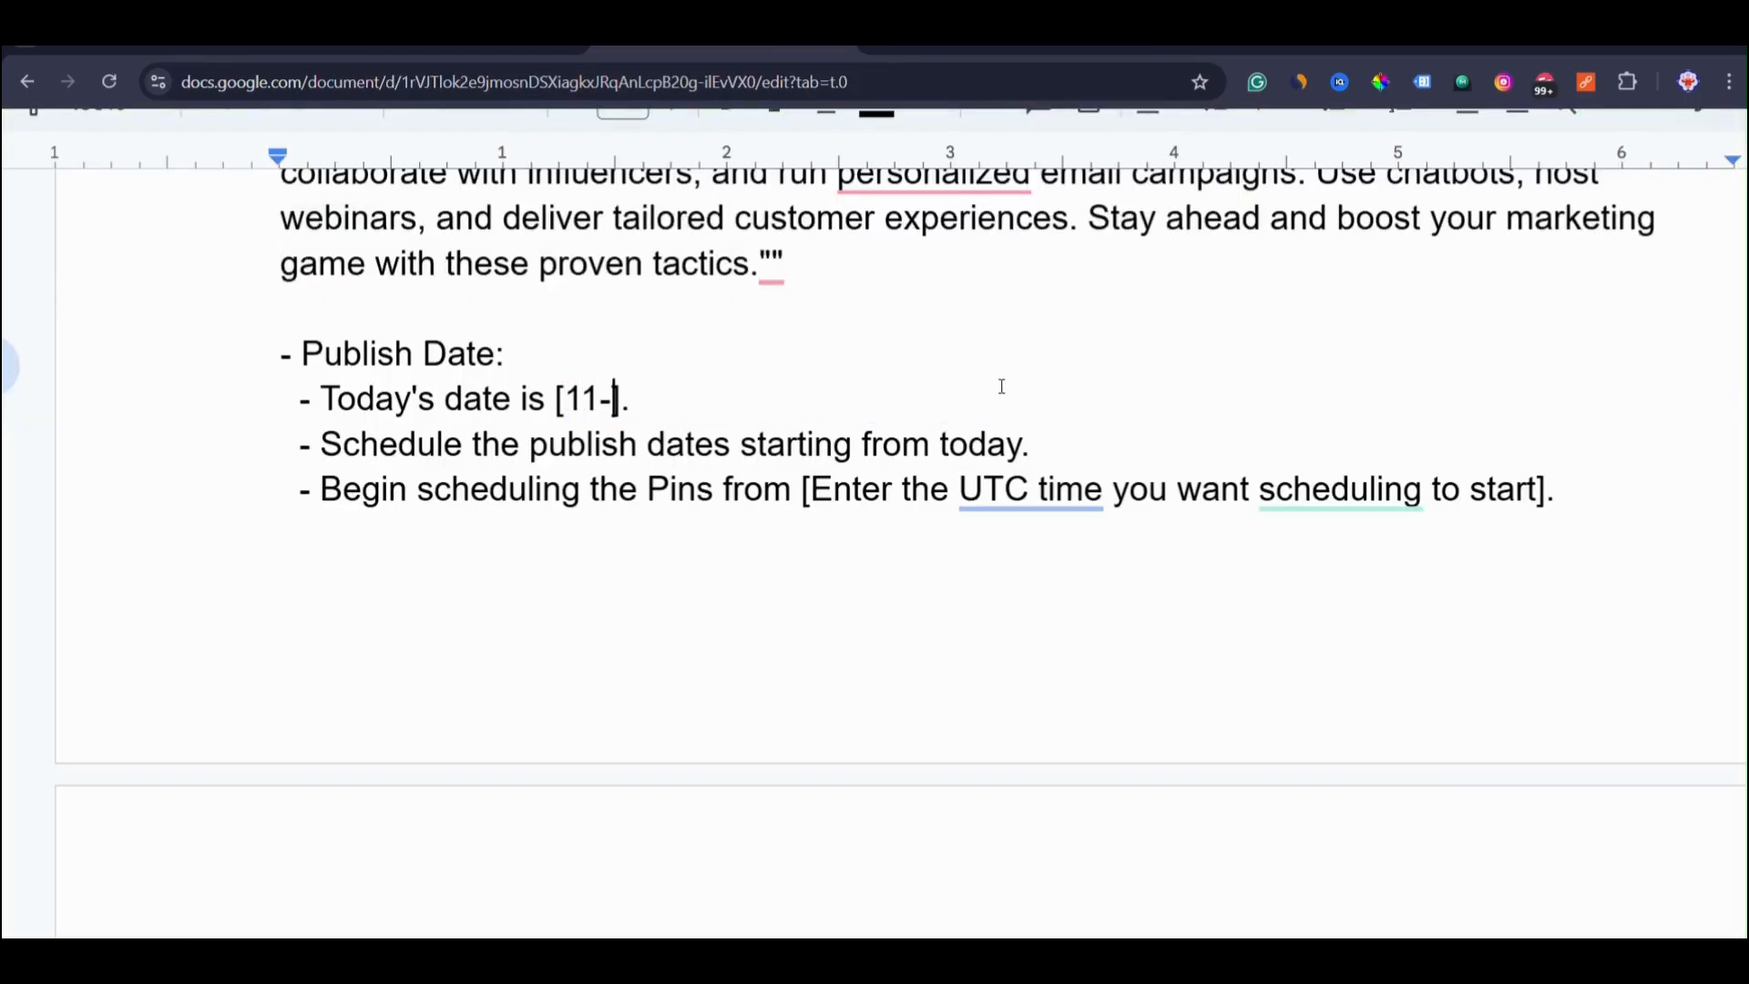
click(746, 404)
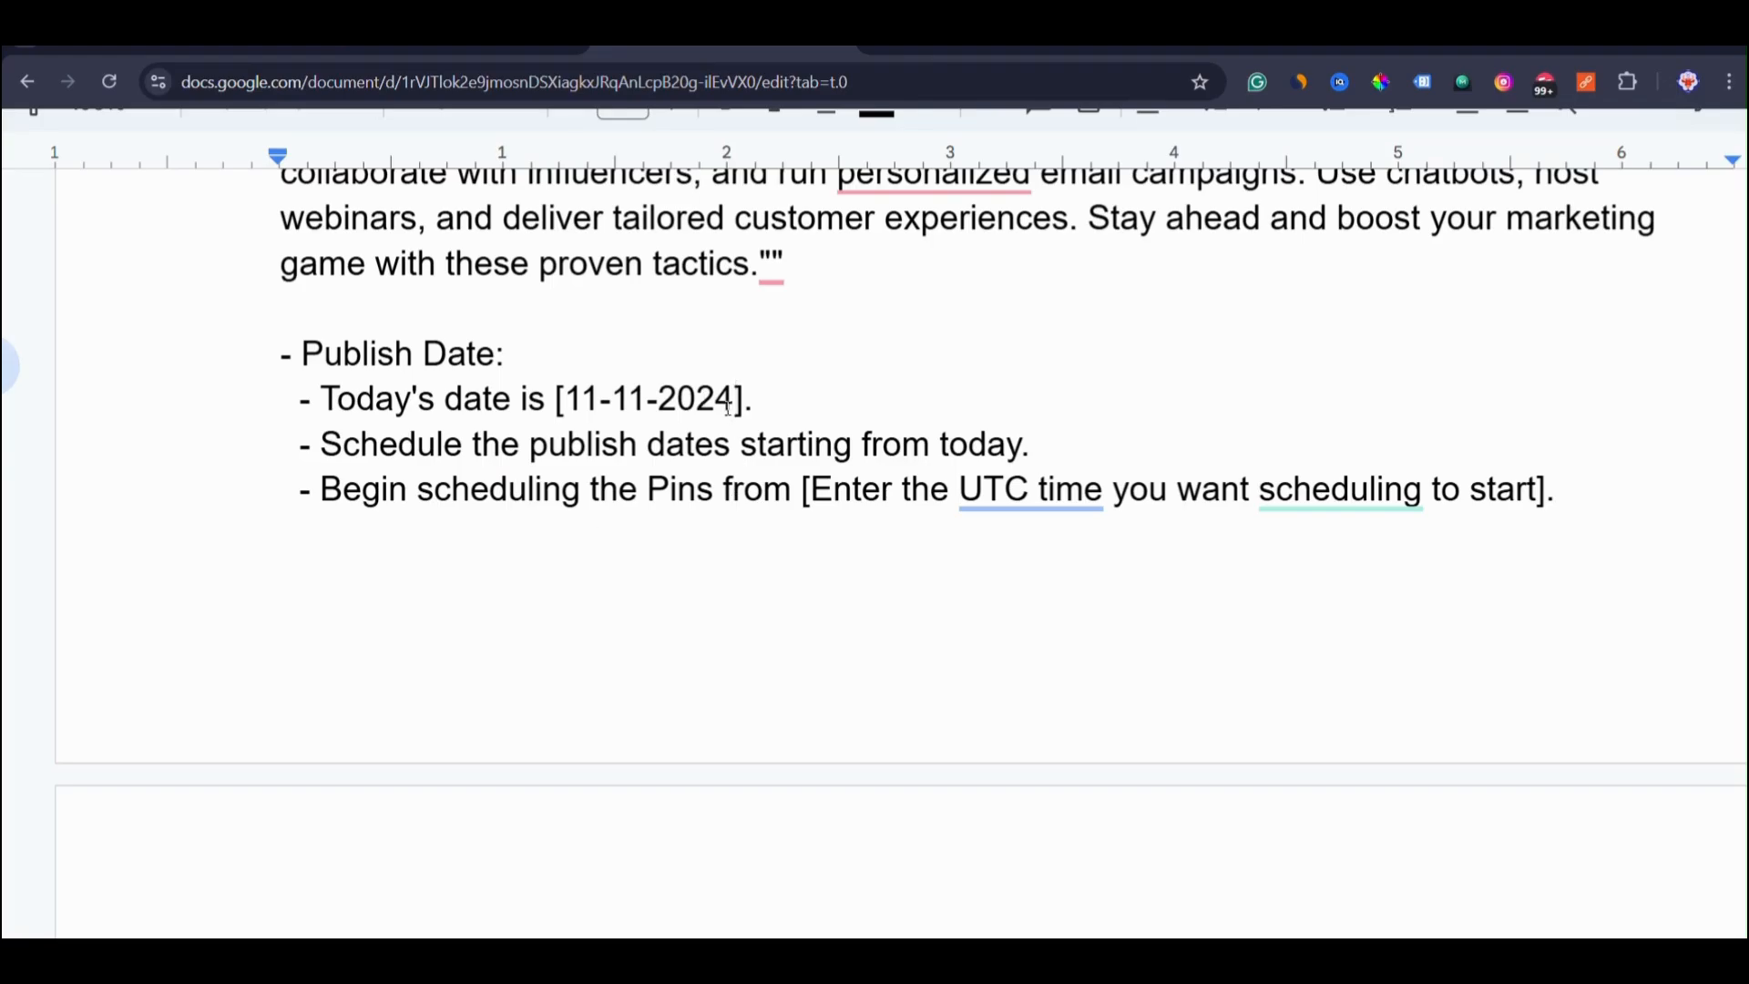
text((11th Nov 2023)
key(BackSpace)
text(4)
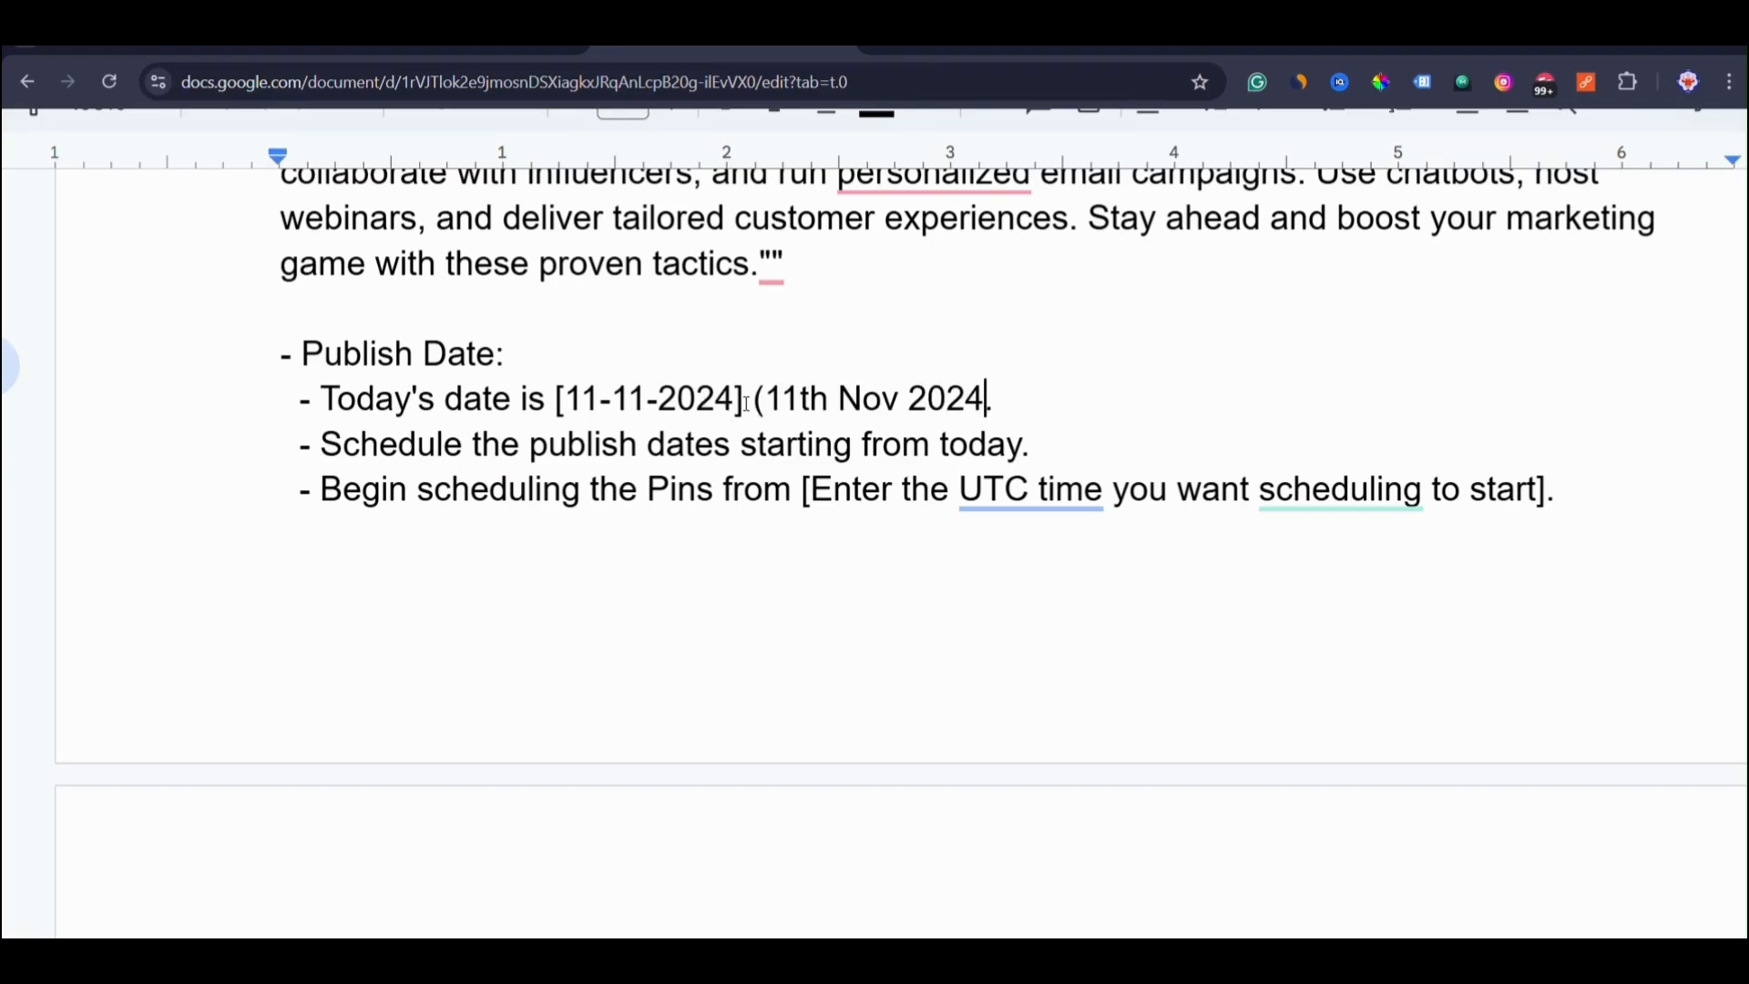
text())
Check the current UTC time and replace the scheduling start placeholder in the prompt with 14:10:00.
click(1032, 499)
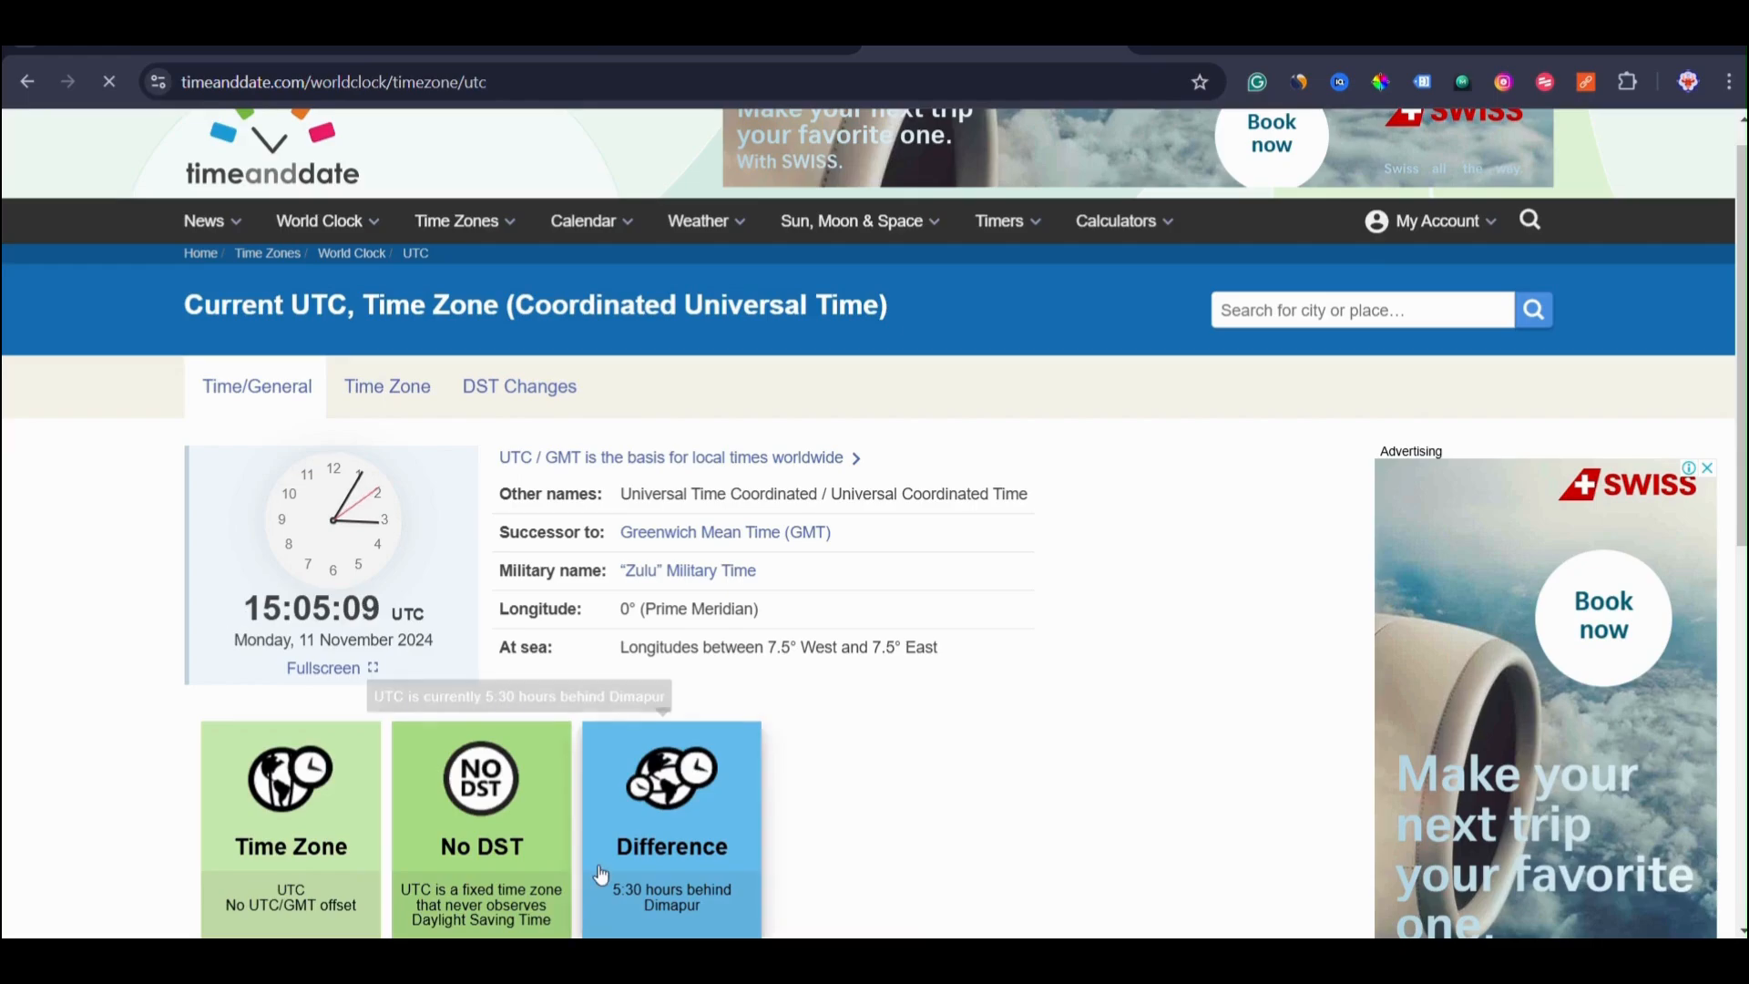
scroll(616, 794, down, 1)
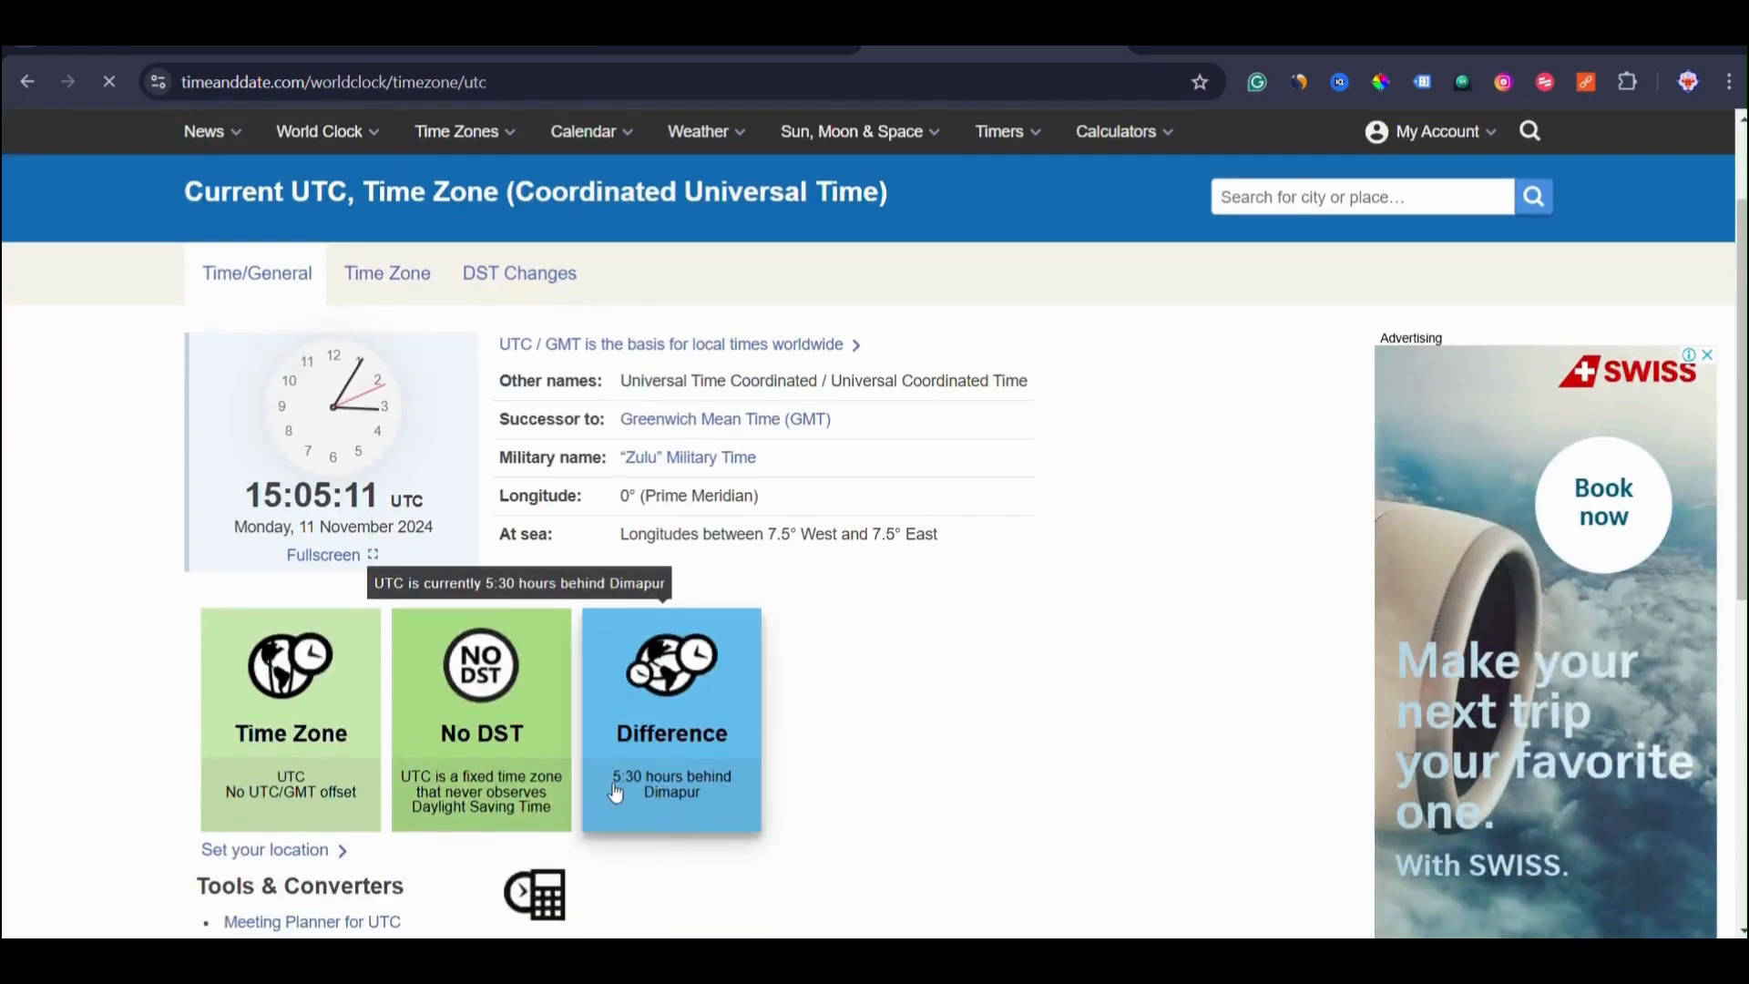
ctrl+scroll(731, 769, up, 5)
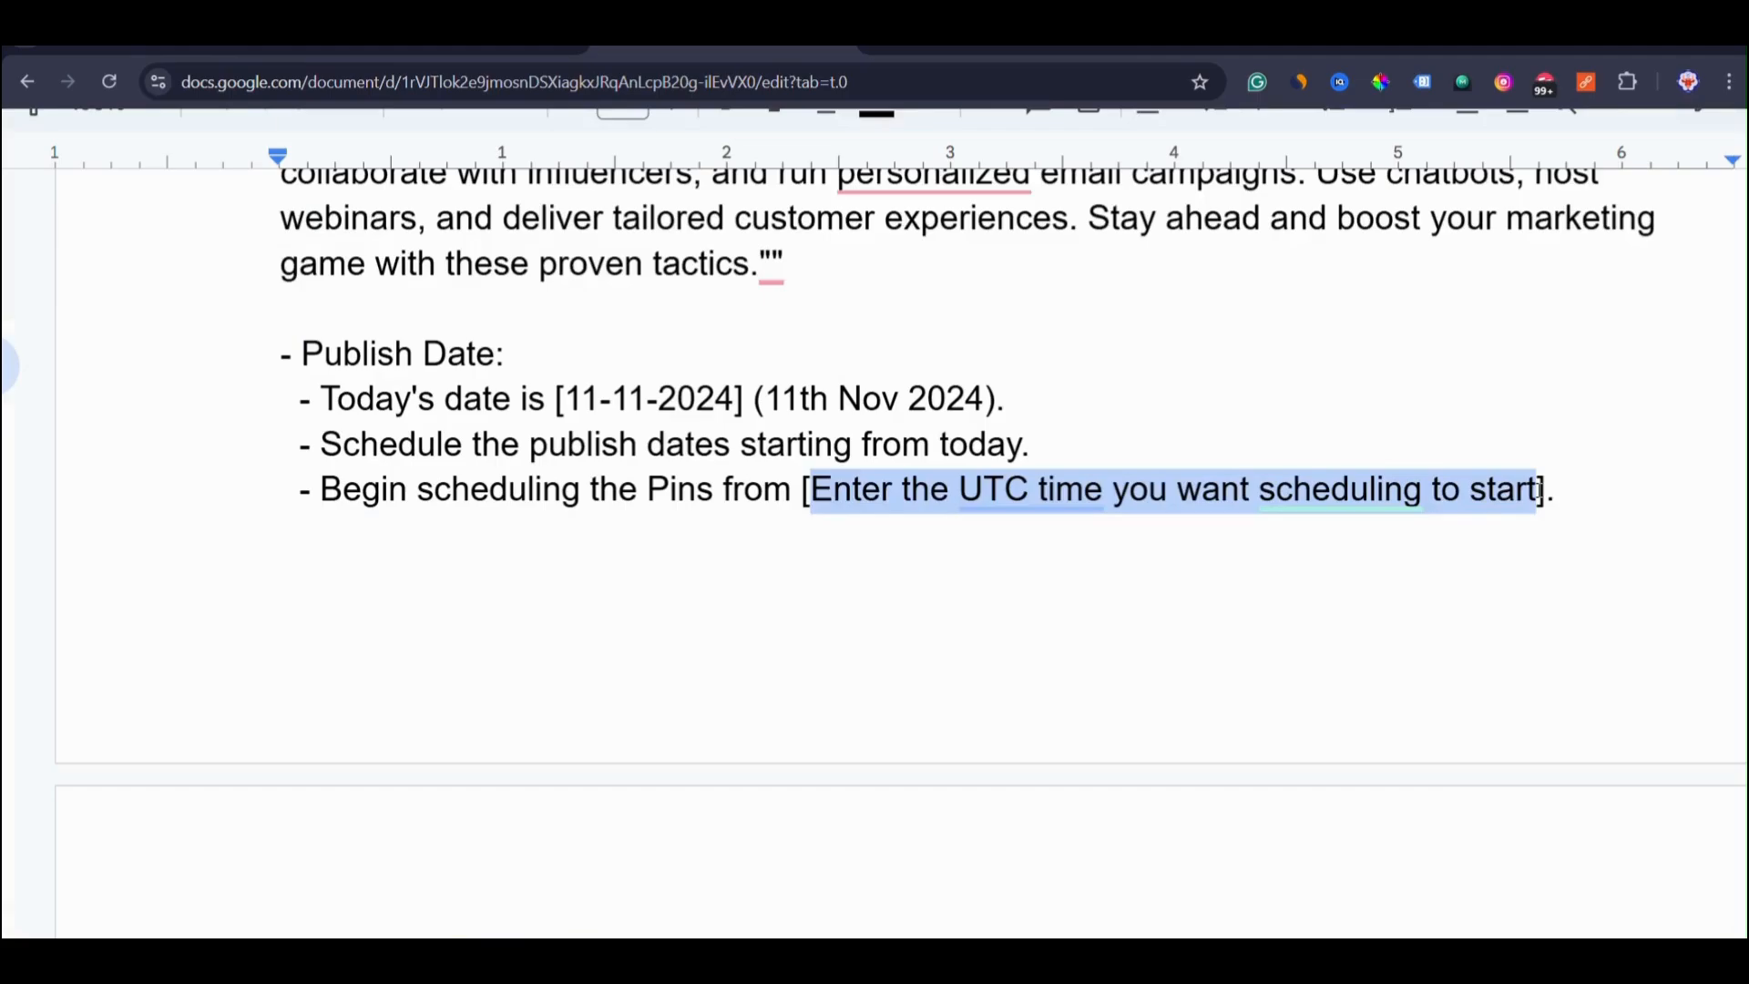
text(14)
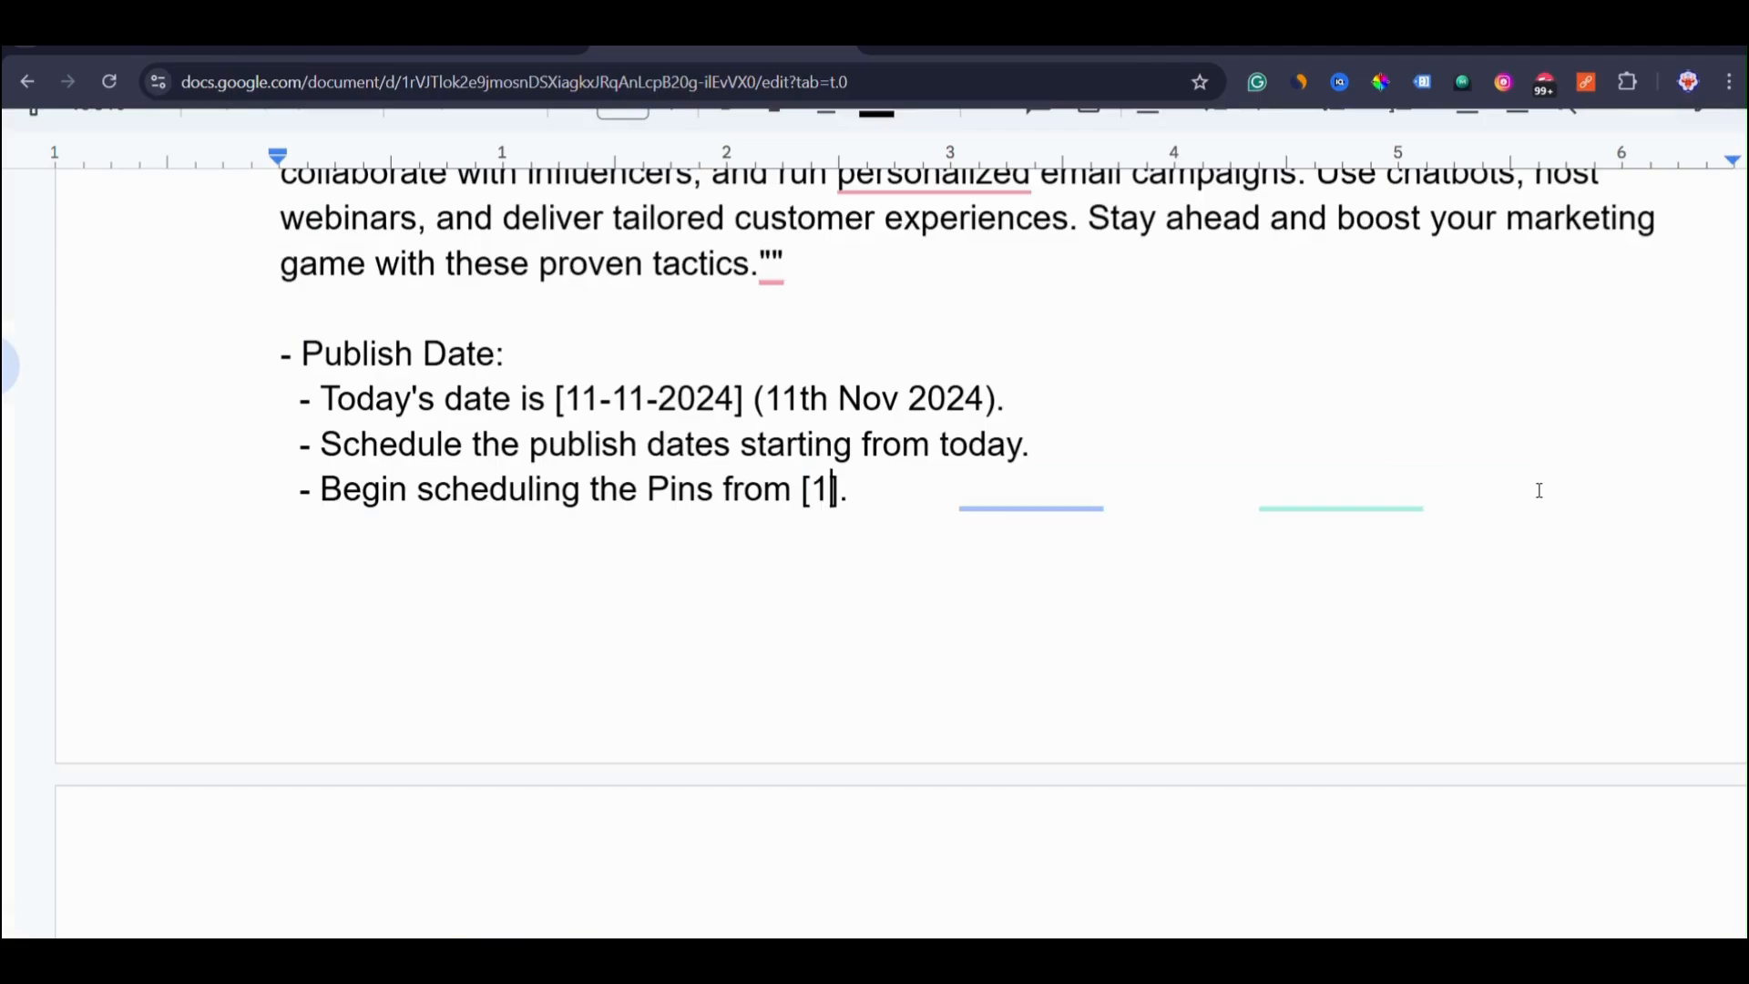
text(:10:00)
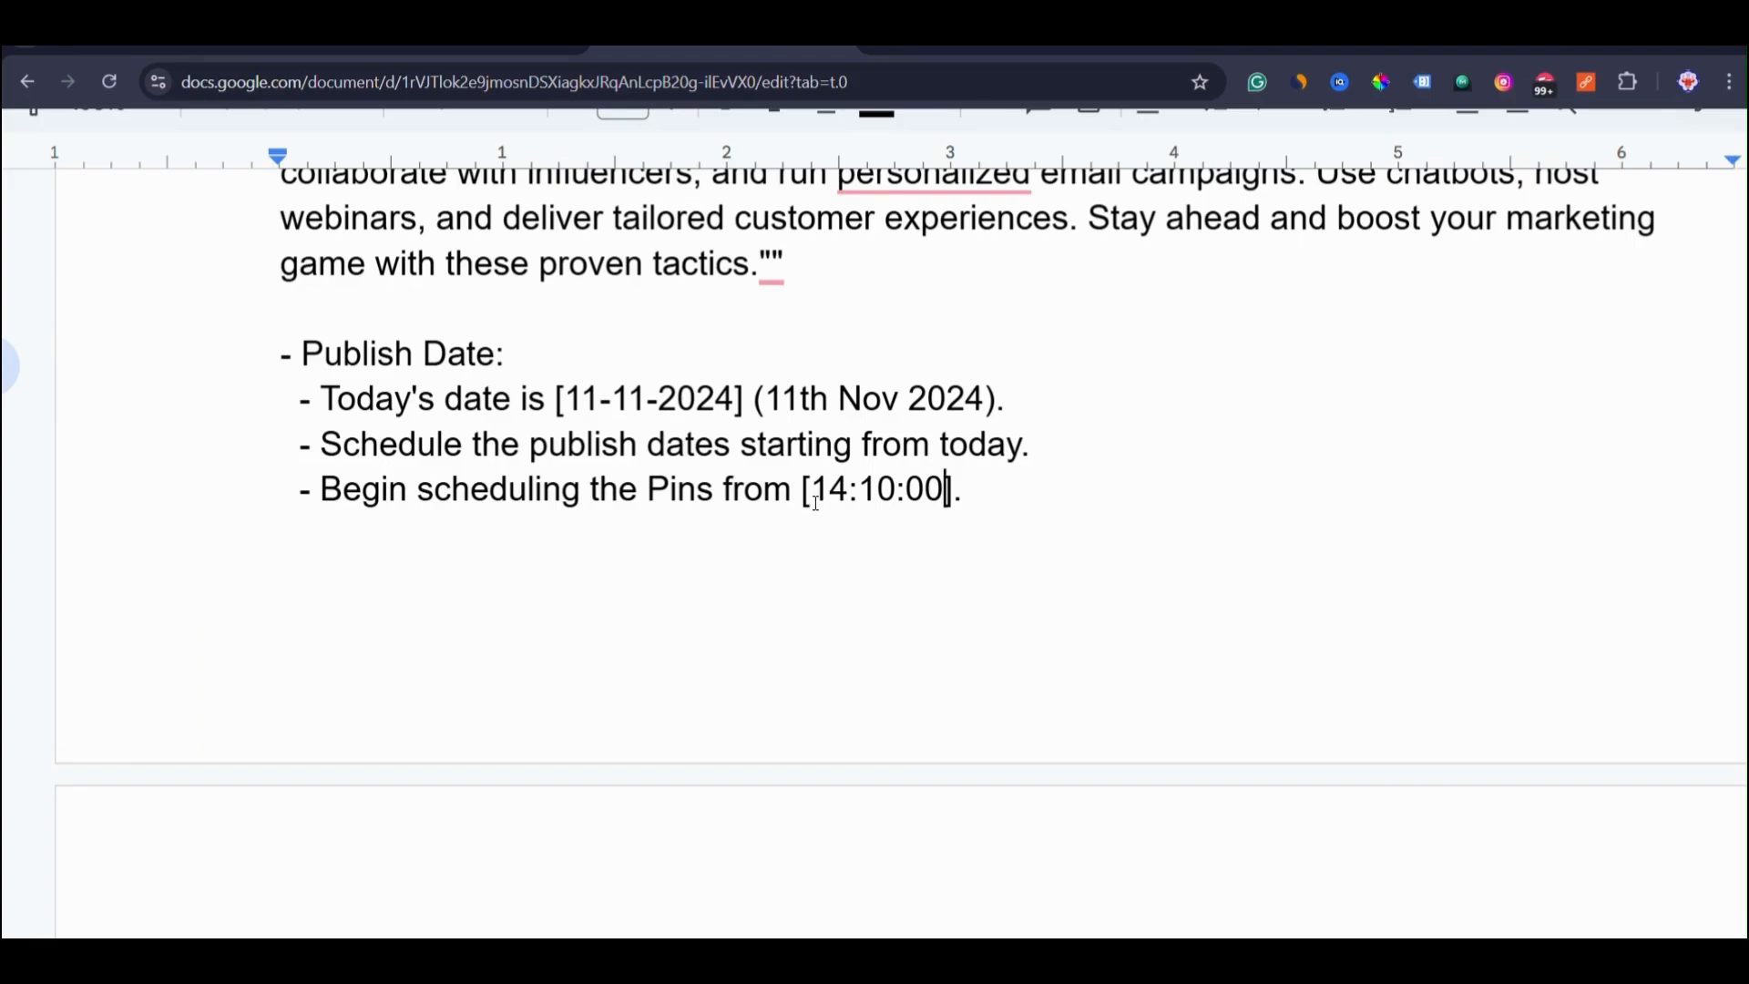
Recheck the current UTC time and change the scheduling start time in the prompt to 16:10:00.
drag(813, 501, 849, 499)
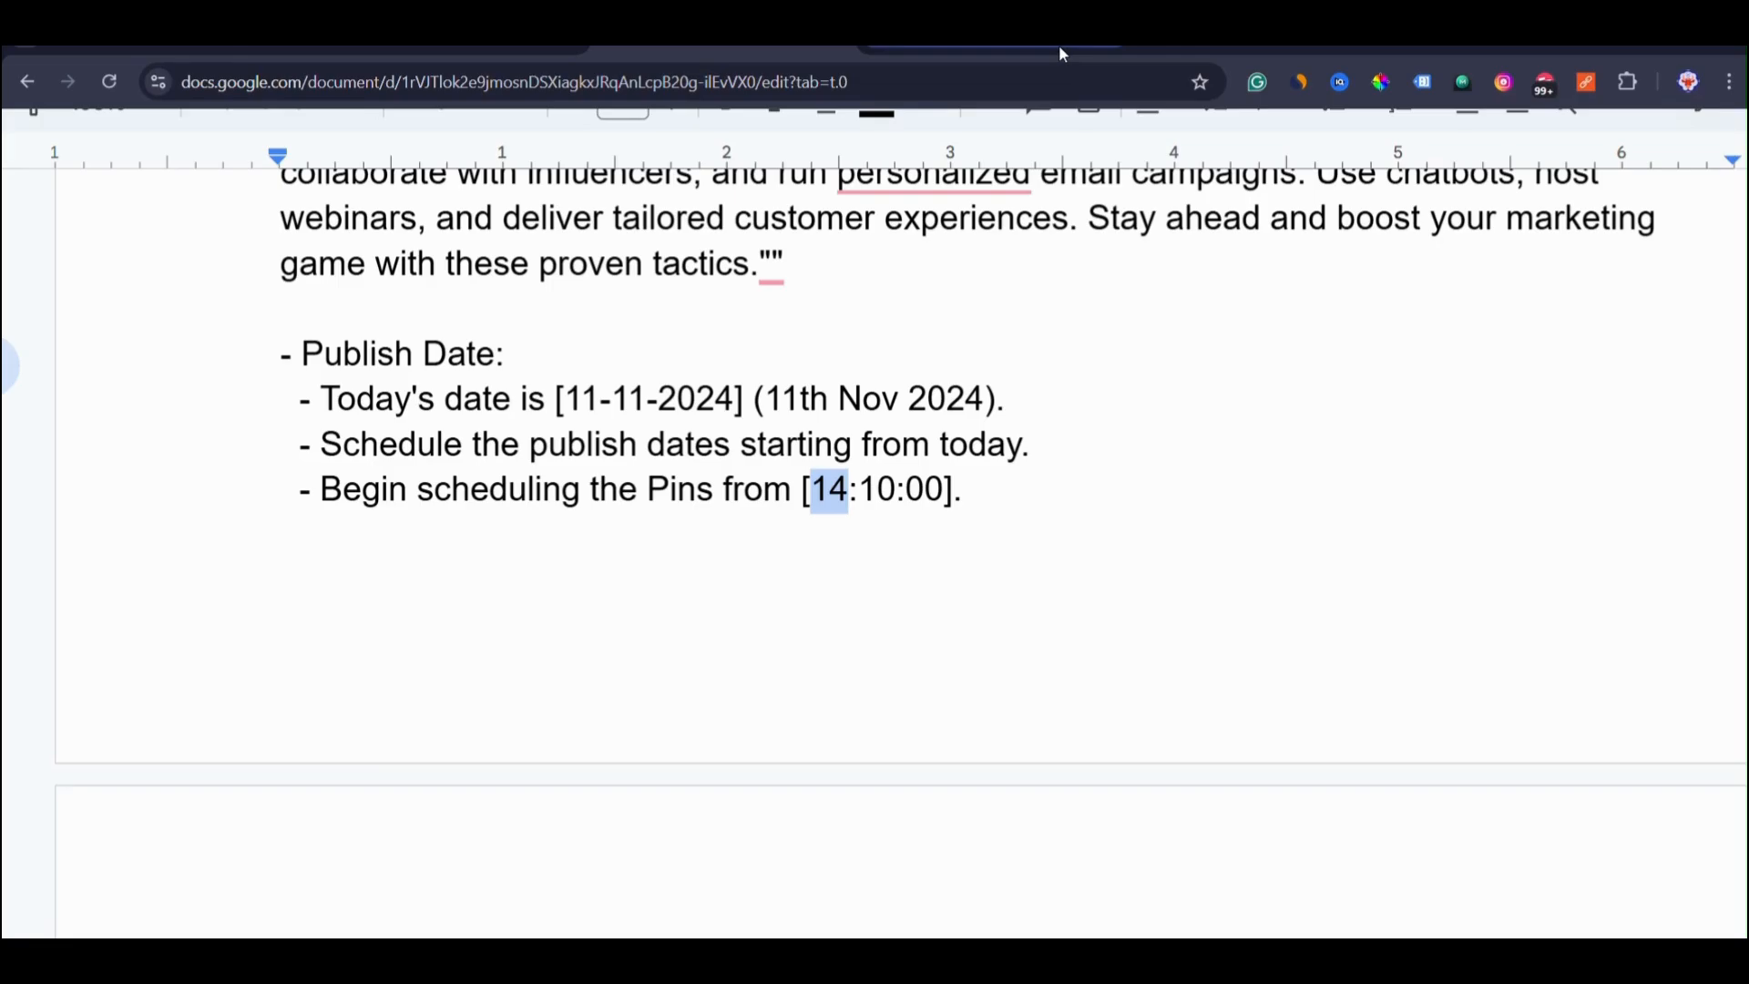
mouse_move(1060, 51)
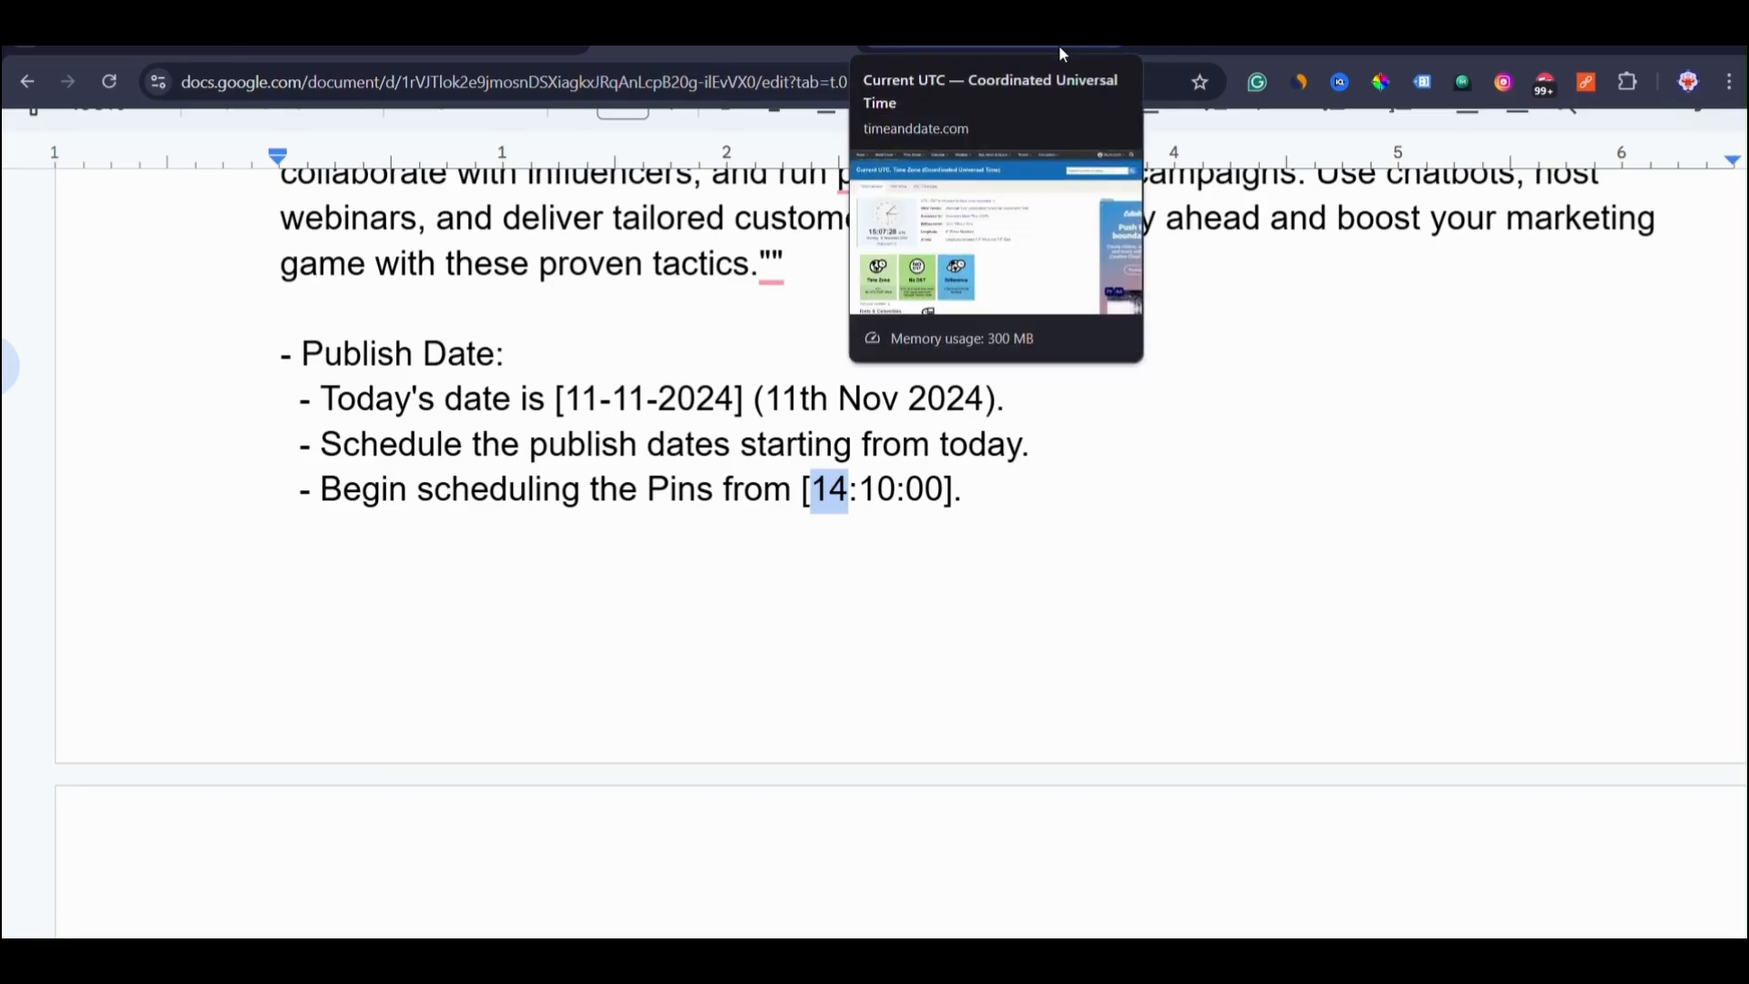
click(1060, 51)
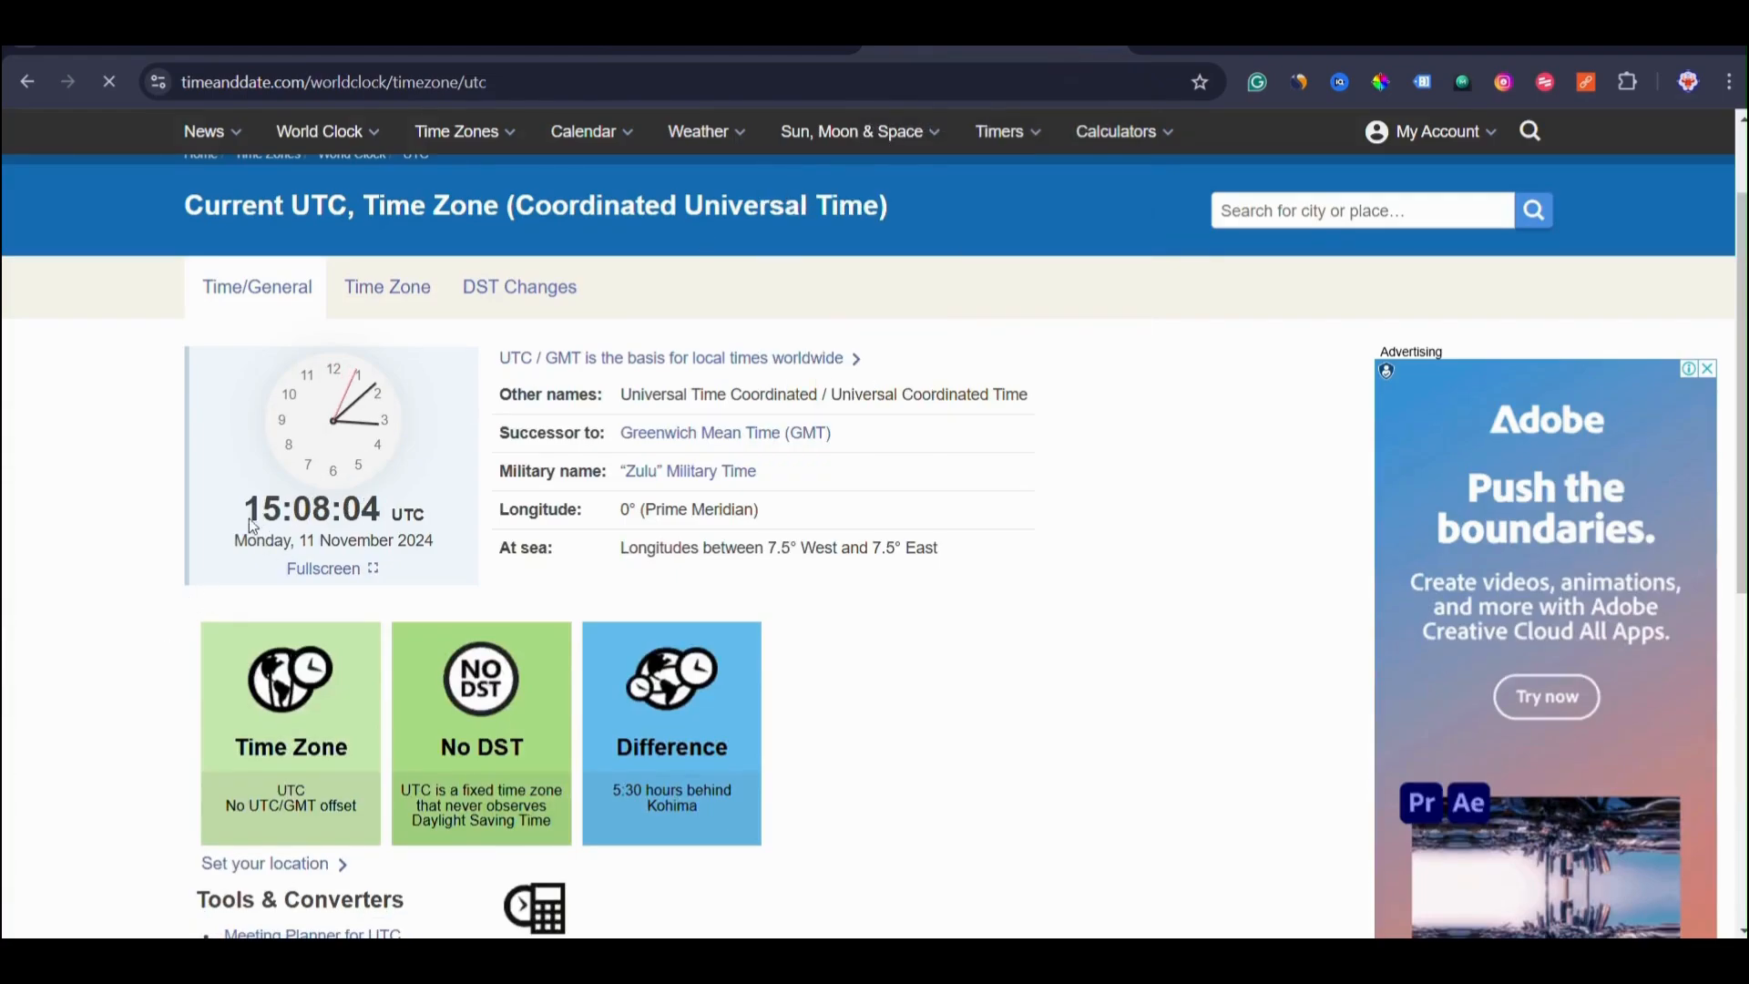
click(832, 492)
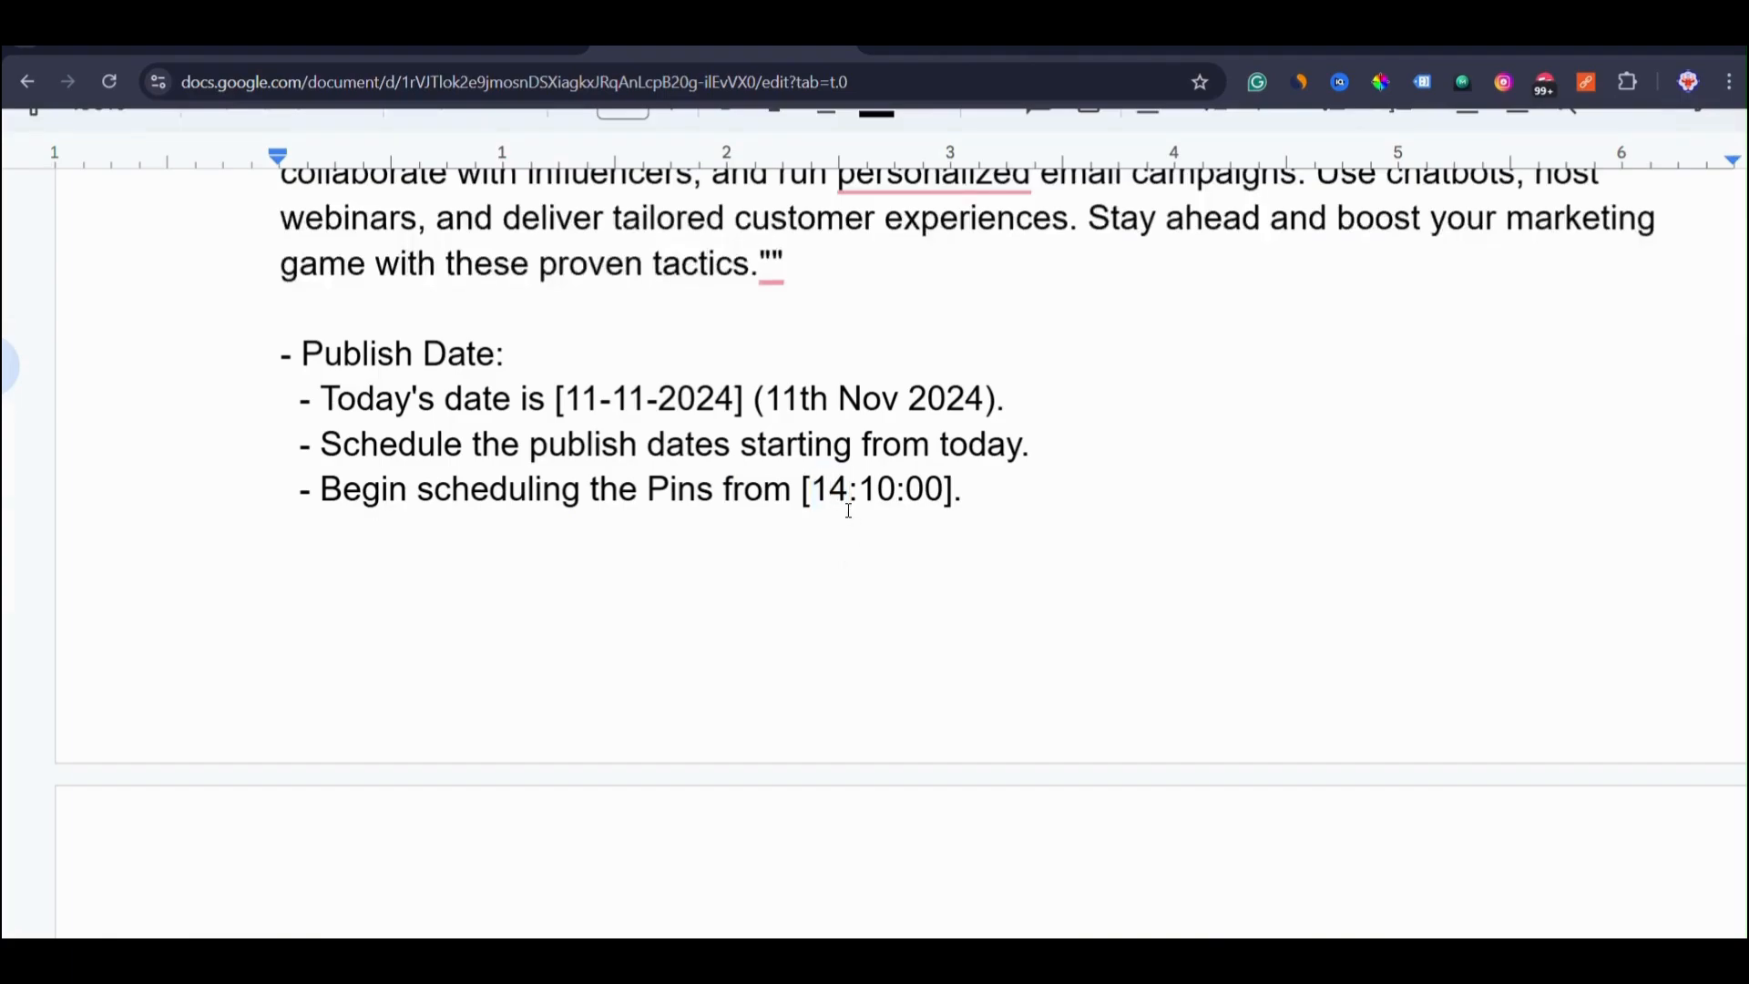
key(Delete)
text(6)
click(973, 516)
Copy the complete prompt from the document and submit it in a new ChatGPT chat.
key(ctrl+a)
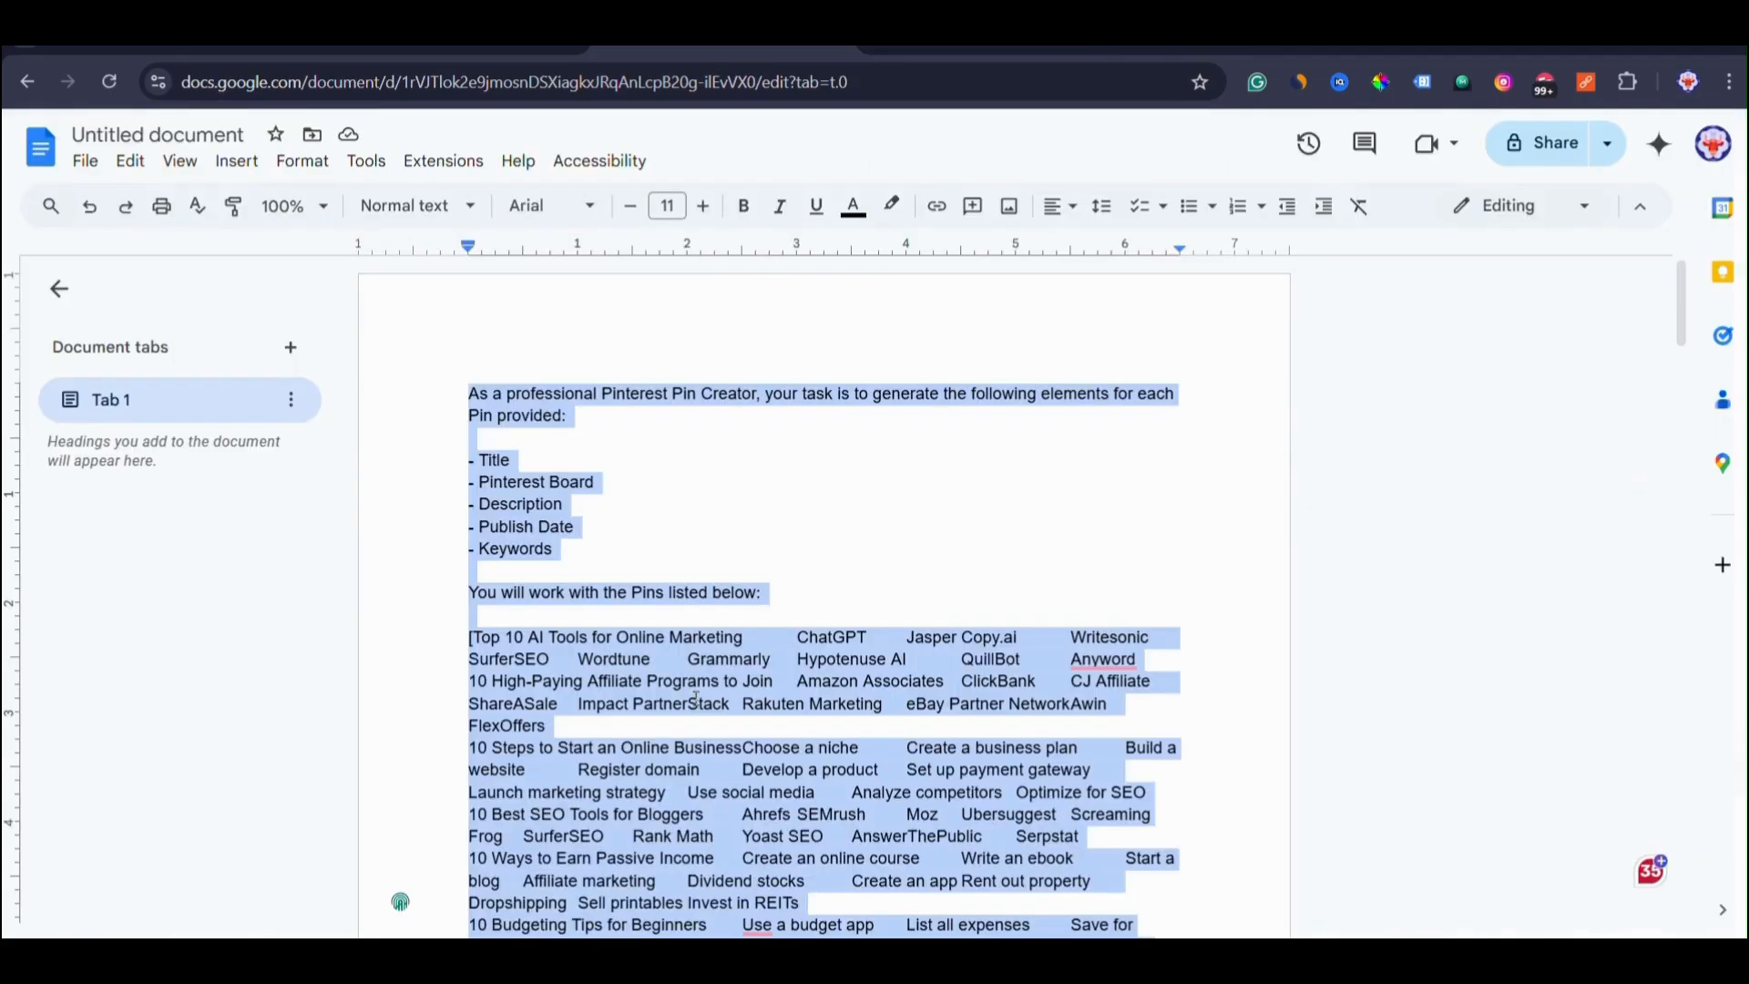
key(alt+Tab)
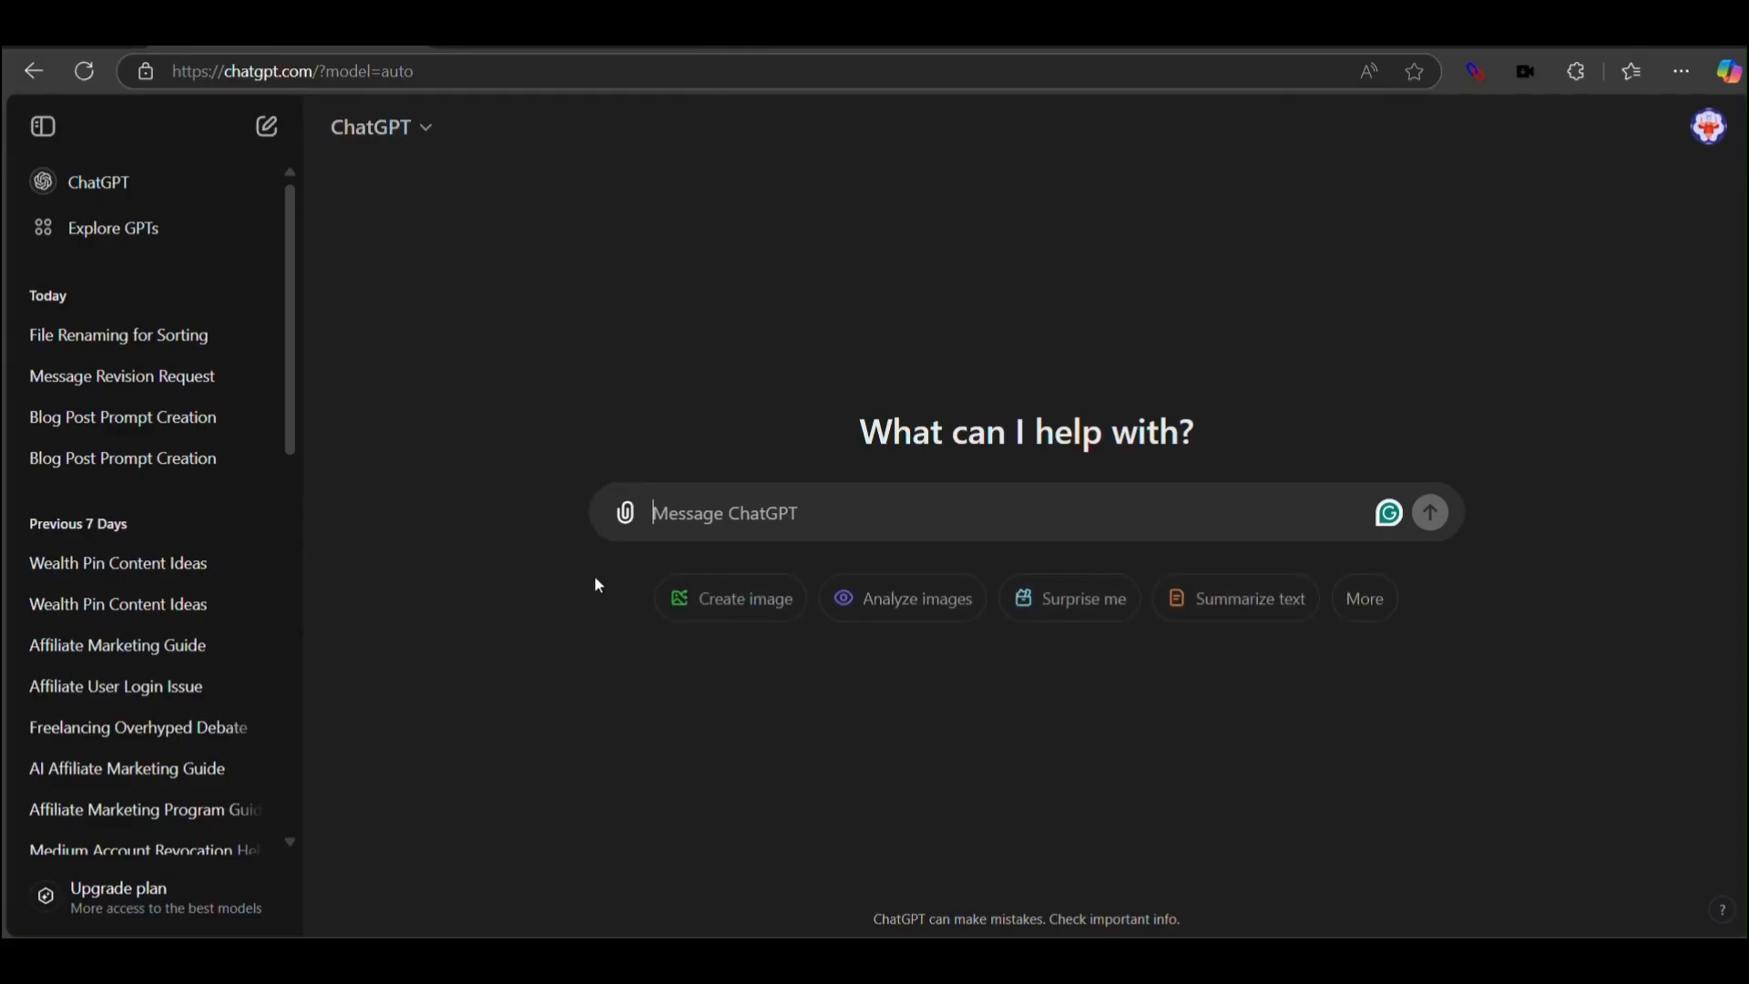
key(ctrl+v)
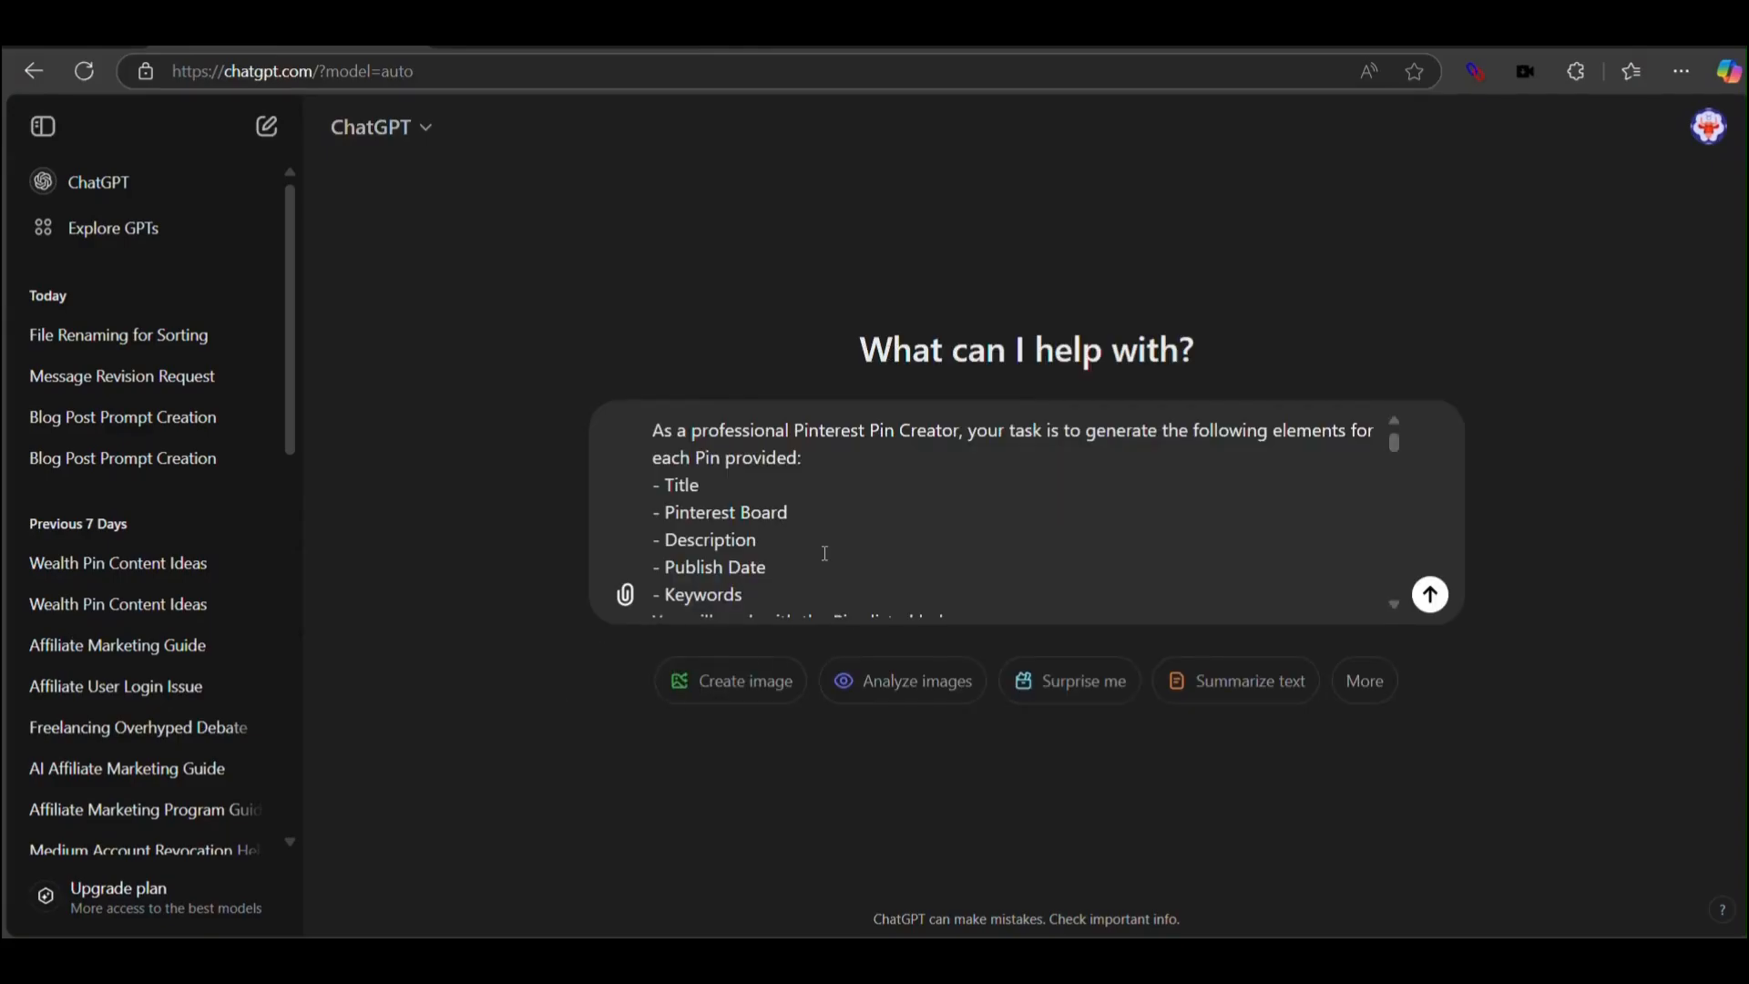
key(Return)
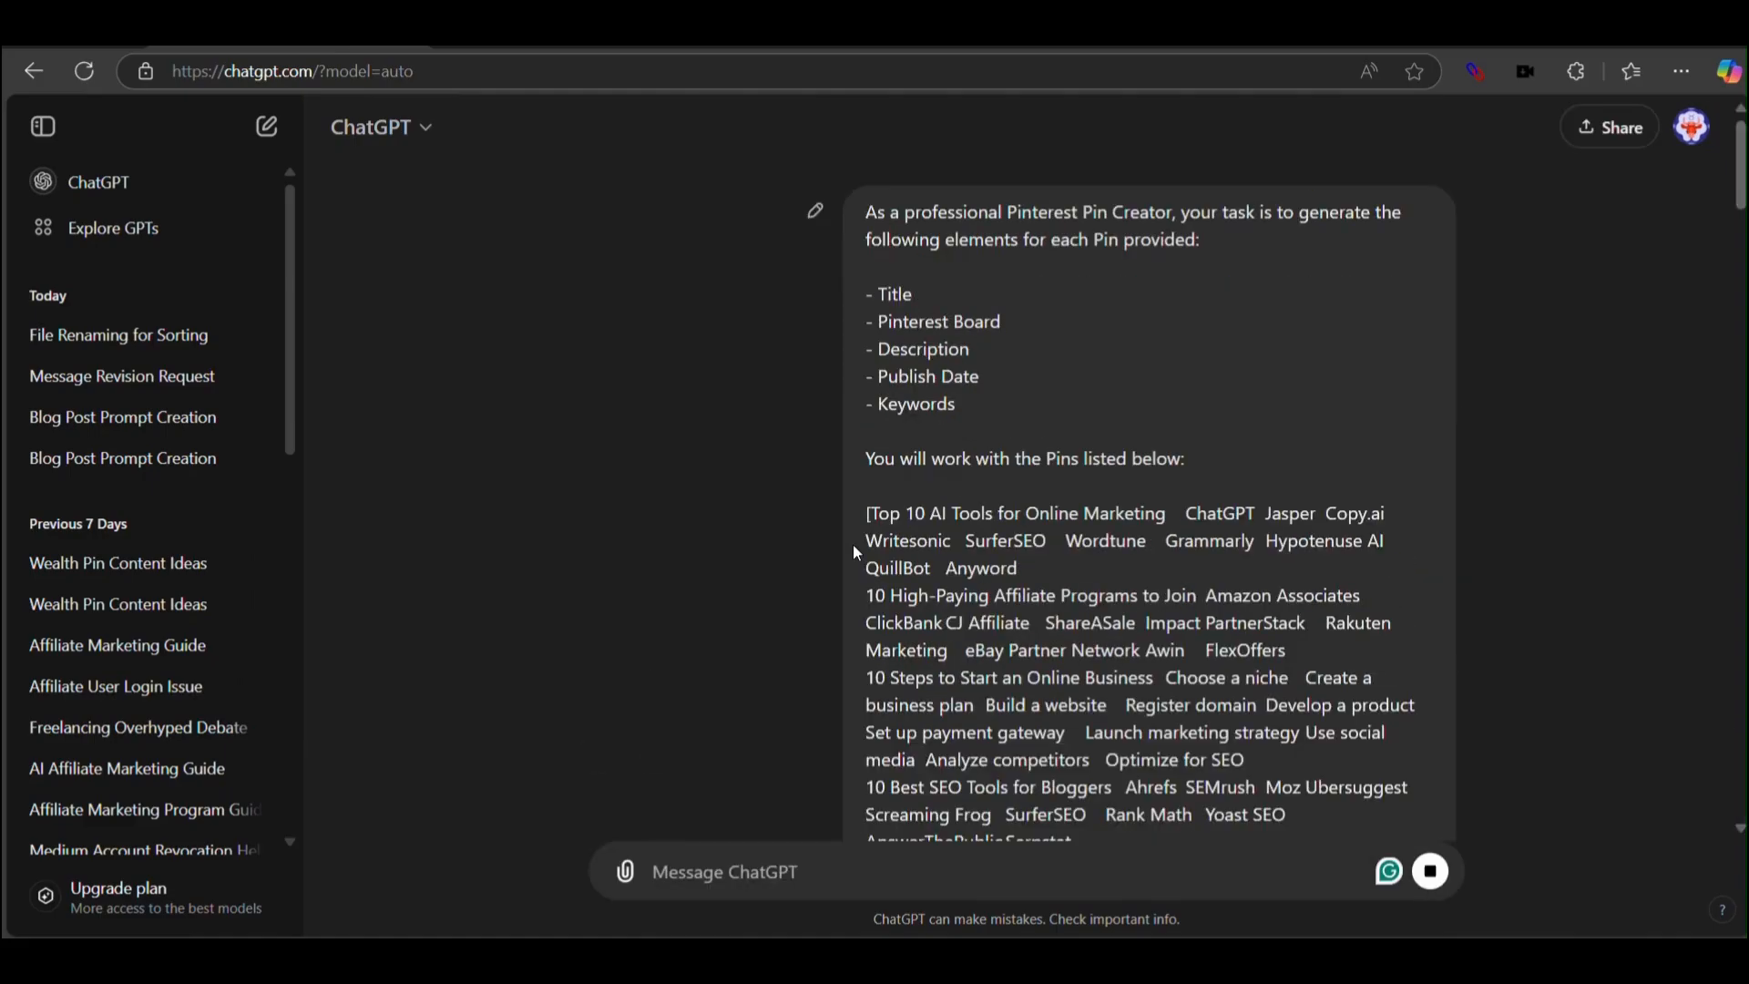
Review the generated pin table and send the follow-up message "Create the rest" for the remaining pins.
scroll(892, 619, down, 3)
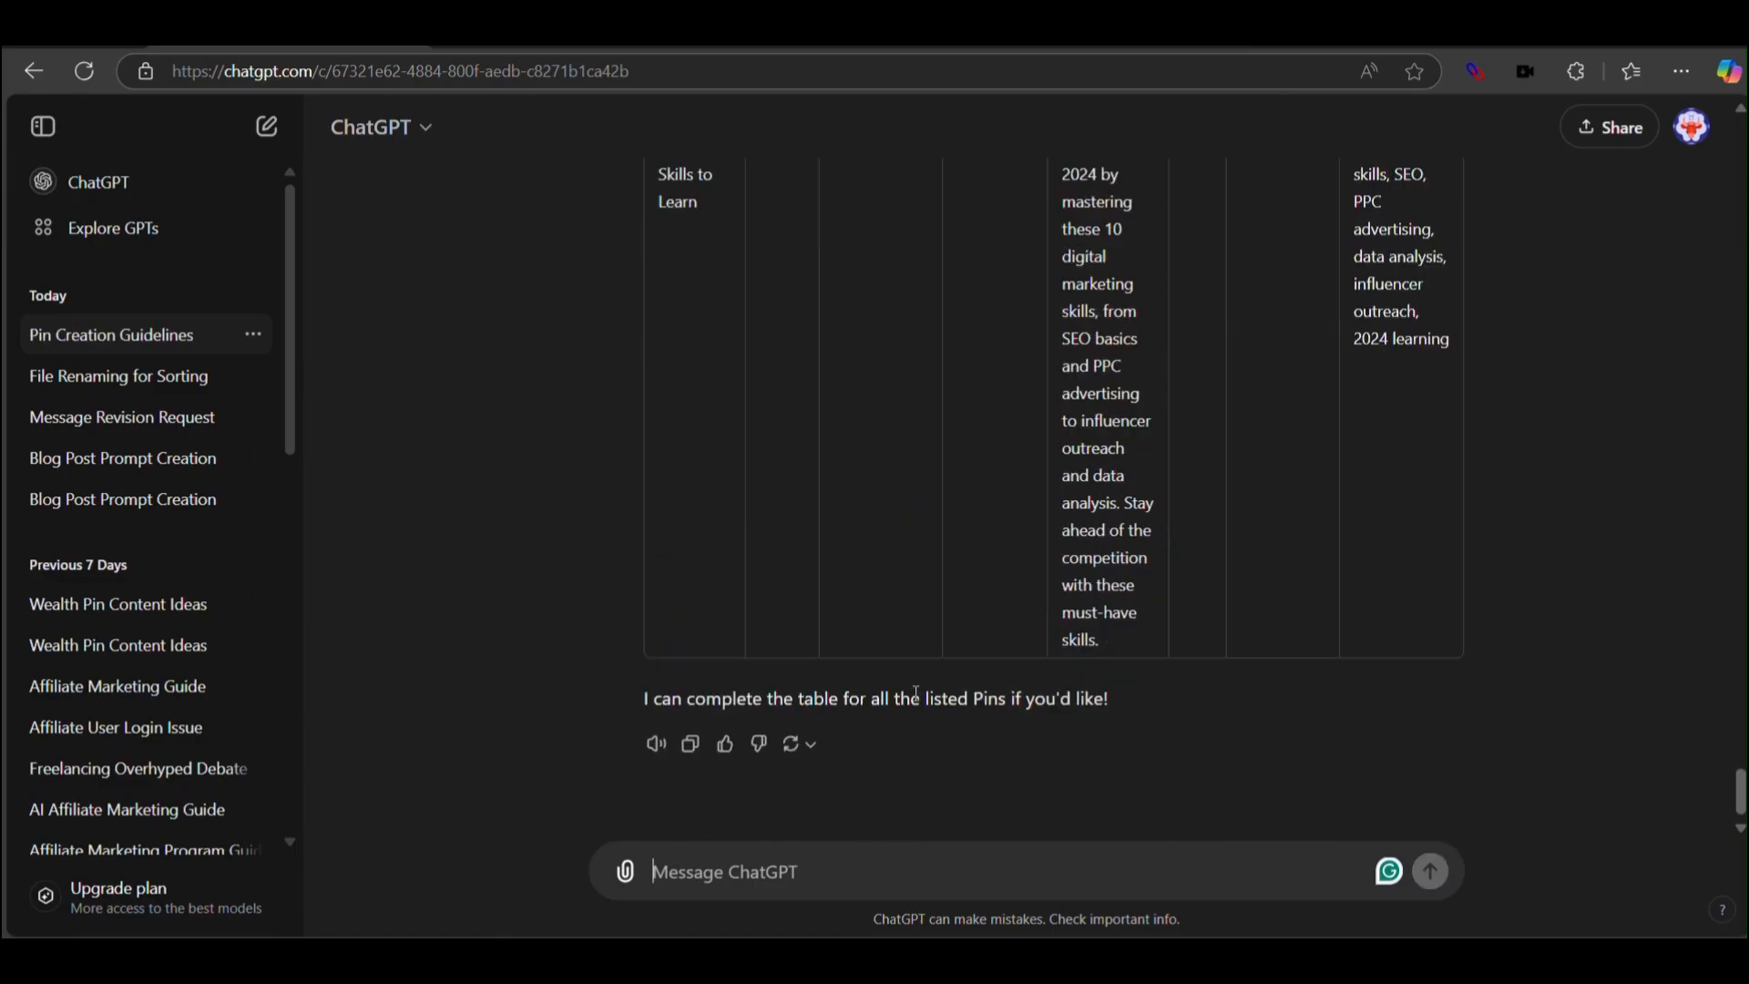
scroll(982, 621, up, 2)
scroll(982, 621, down, 2)
text(Create the rest)
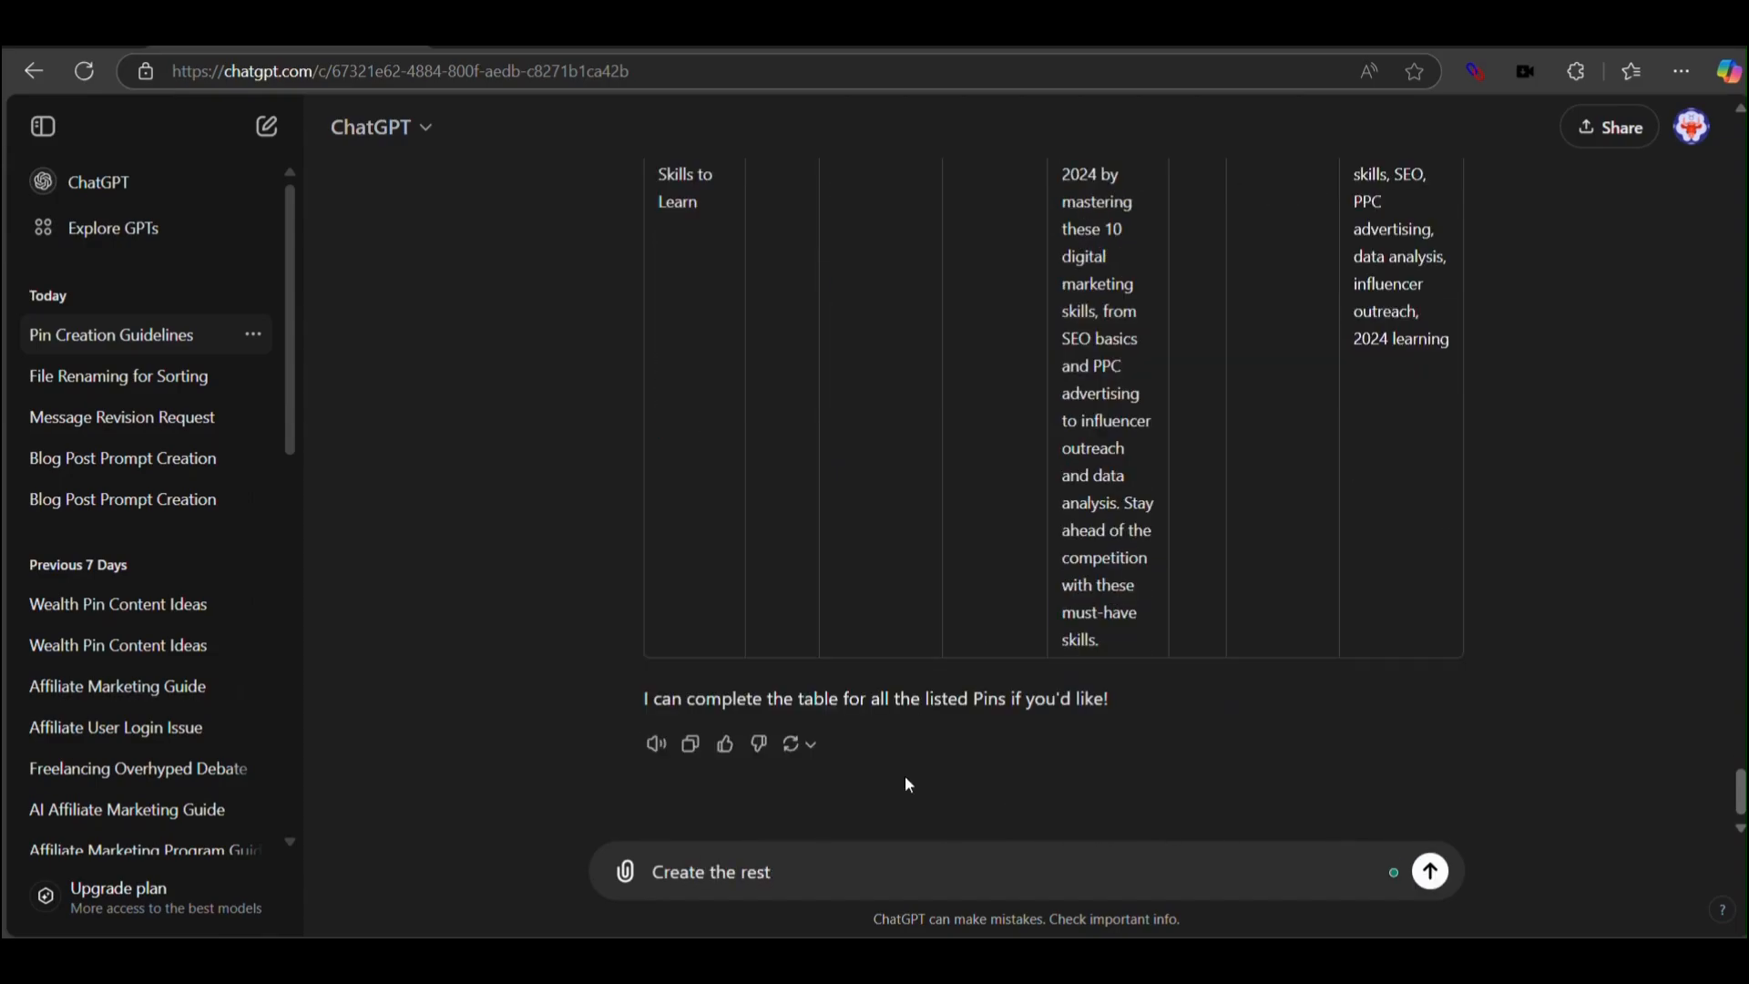
key(Return)
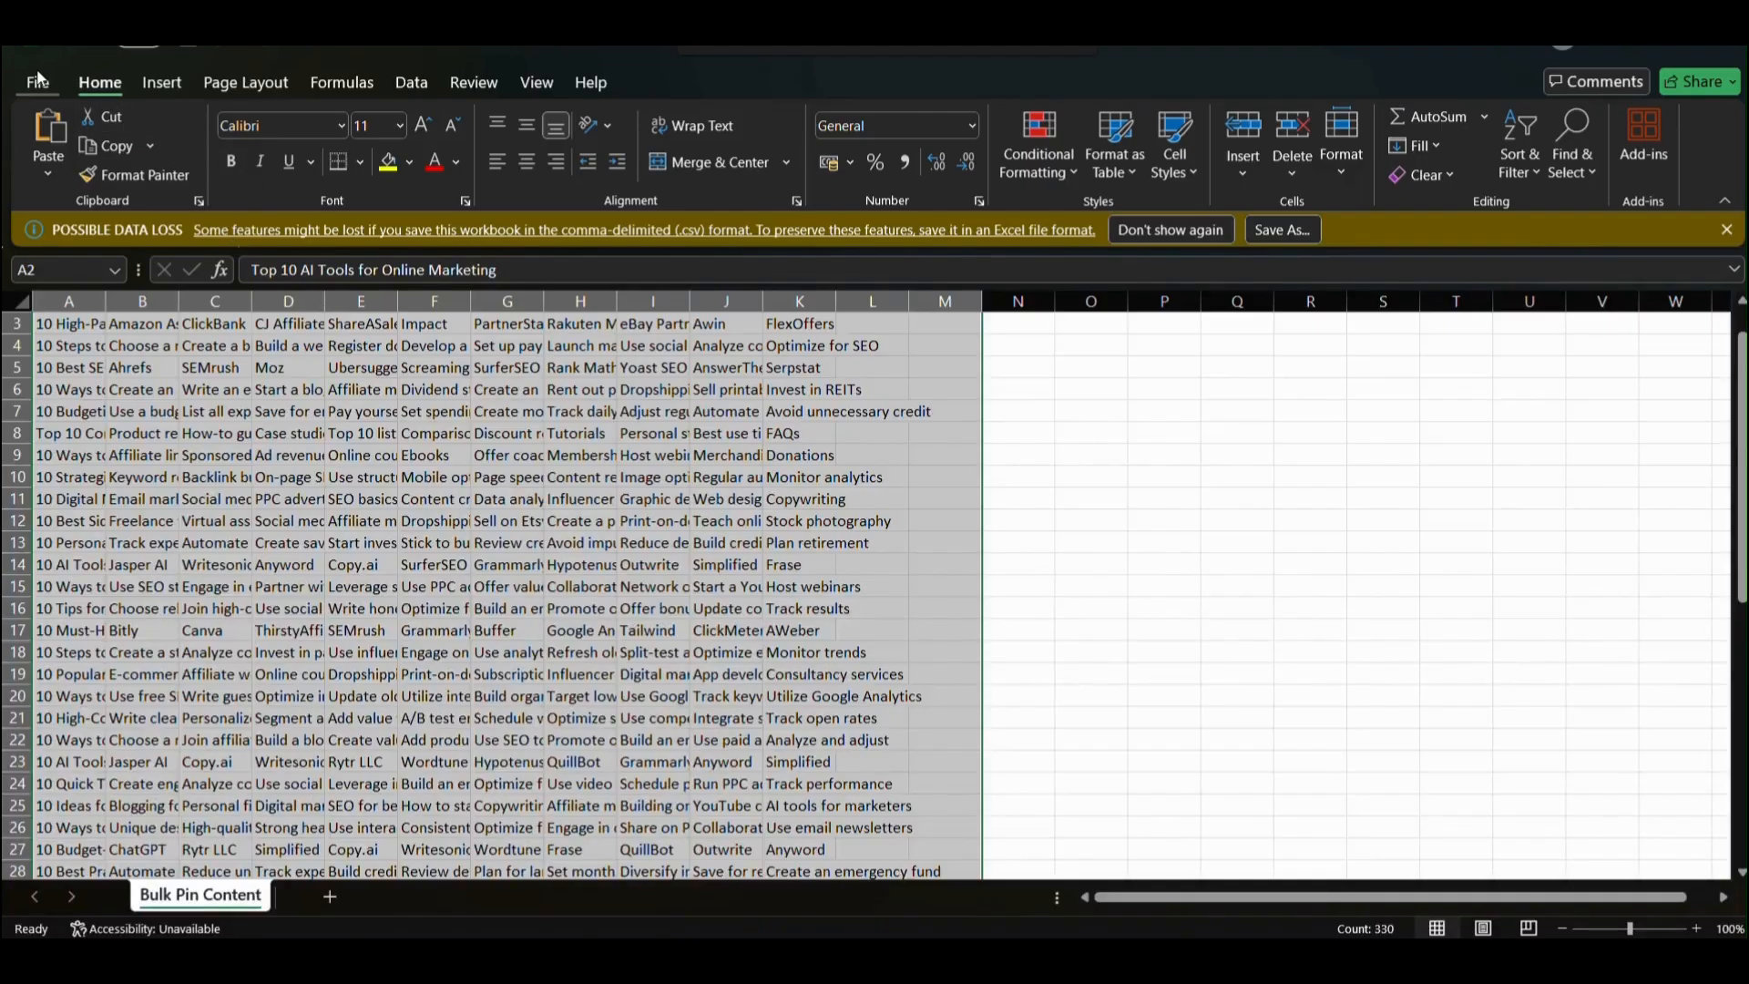
Switch to Excel and create a new blank workbook for the pin data.
click(37, 80)
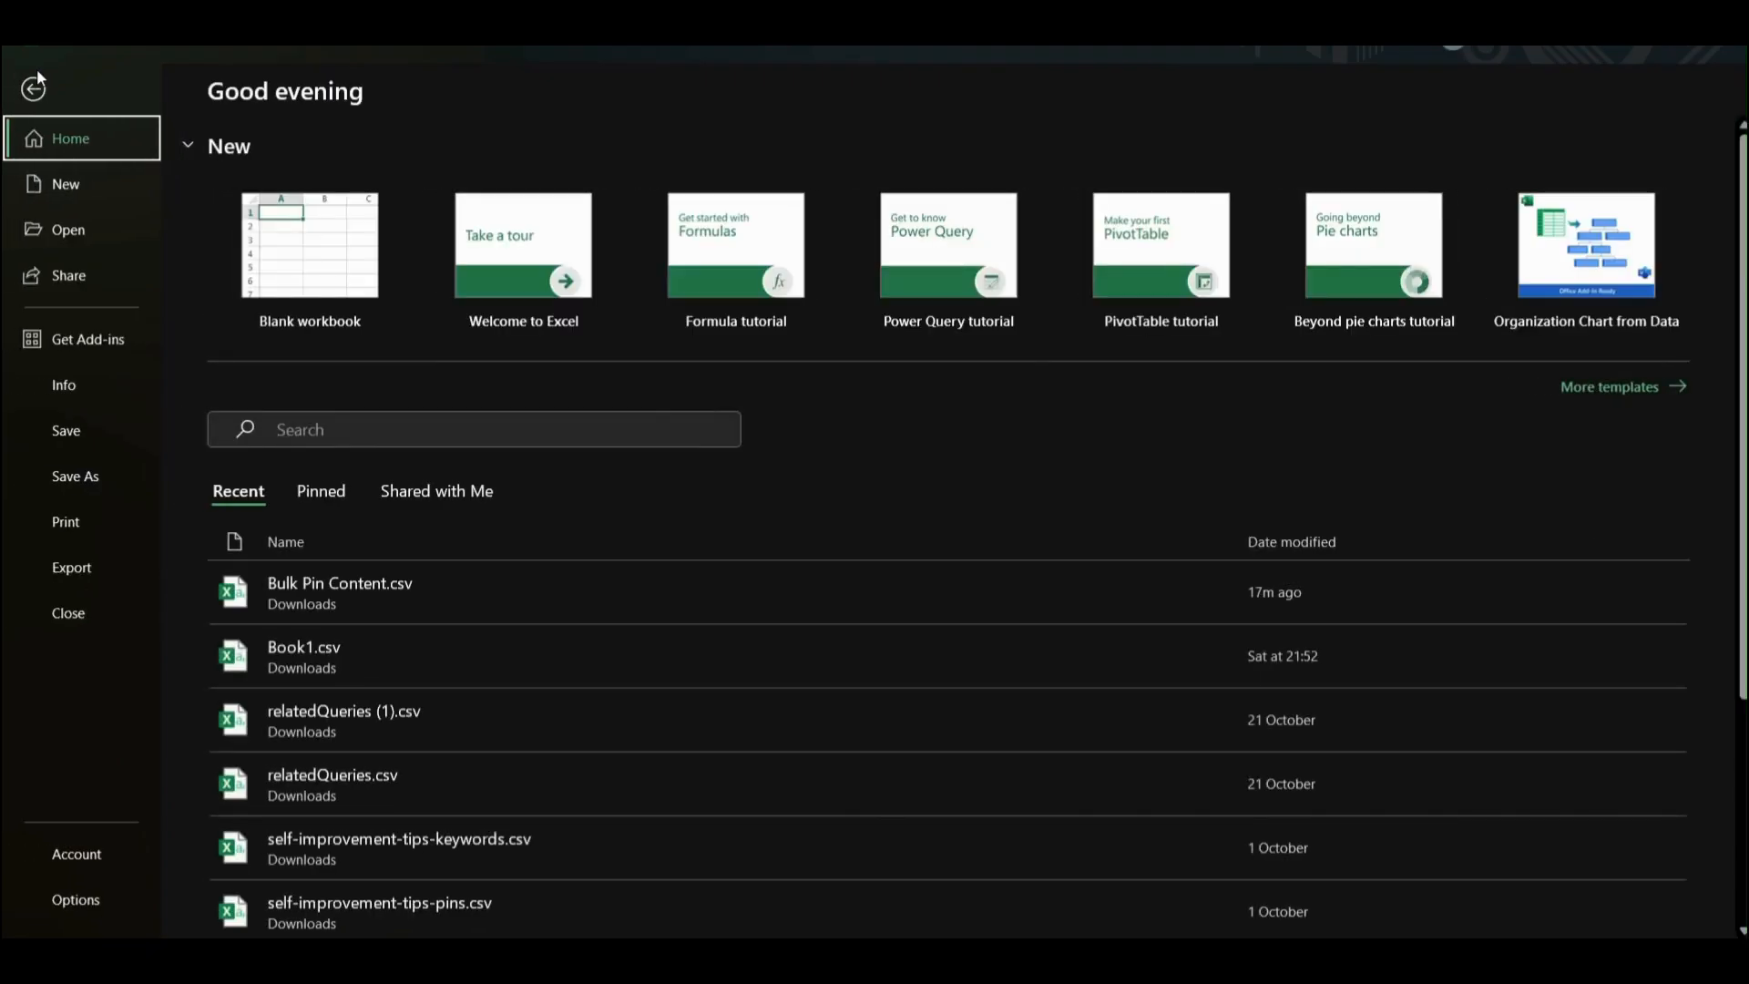
click(66, 183)
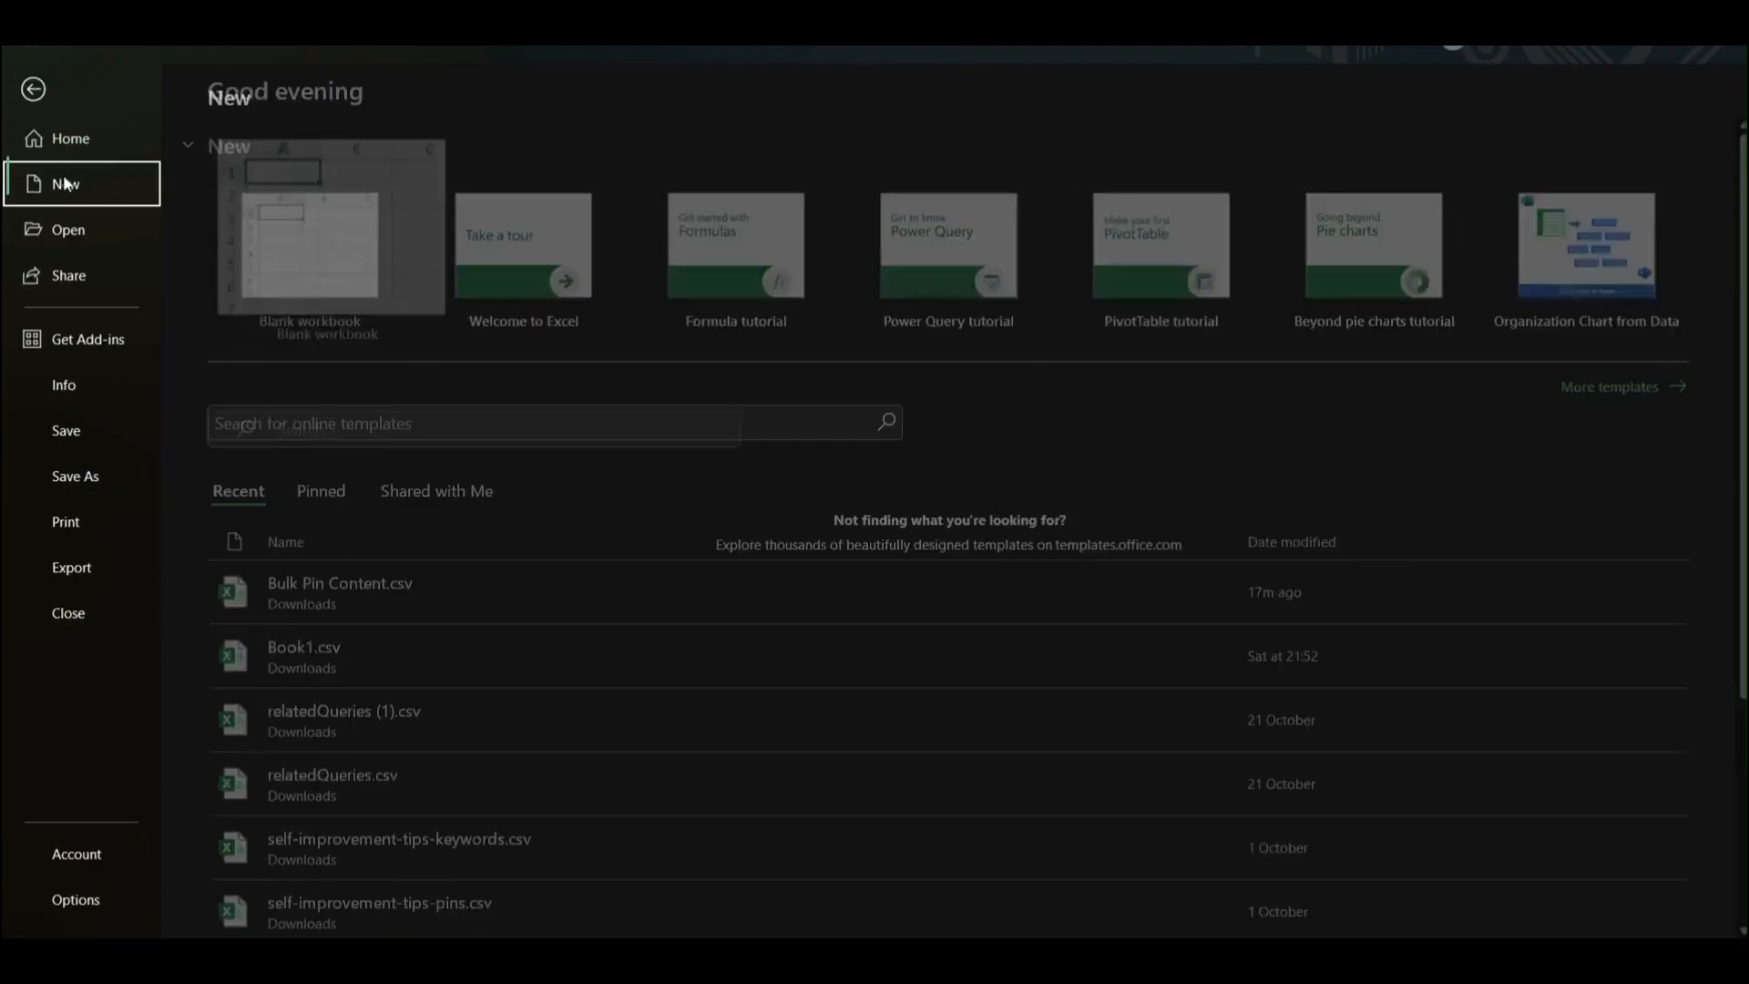
click(348, 263)
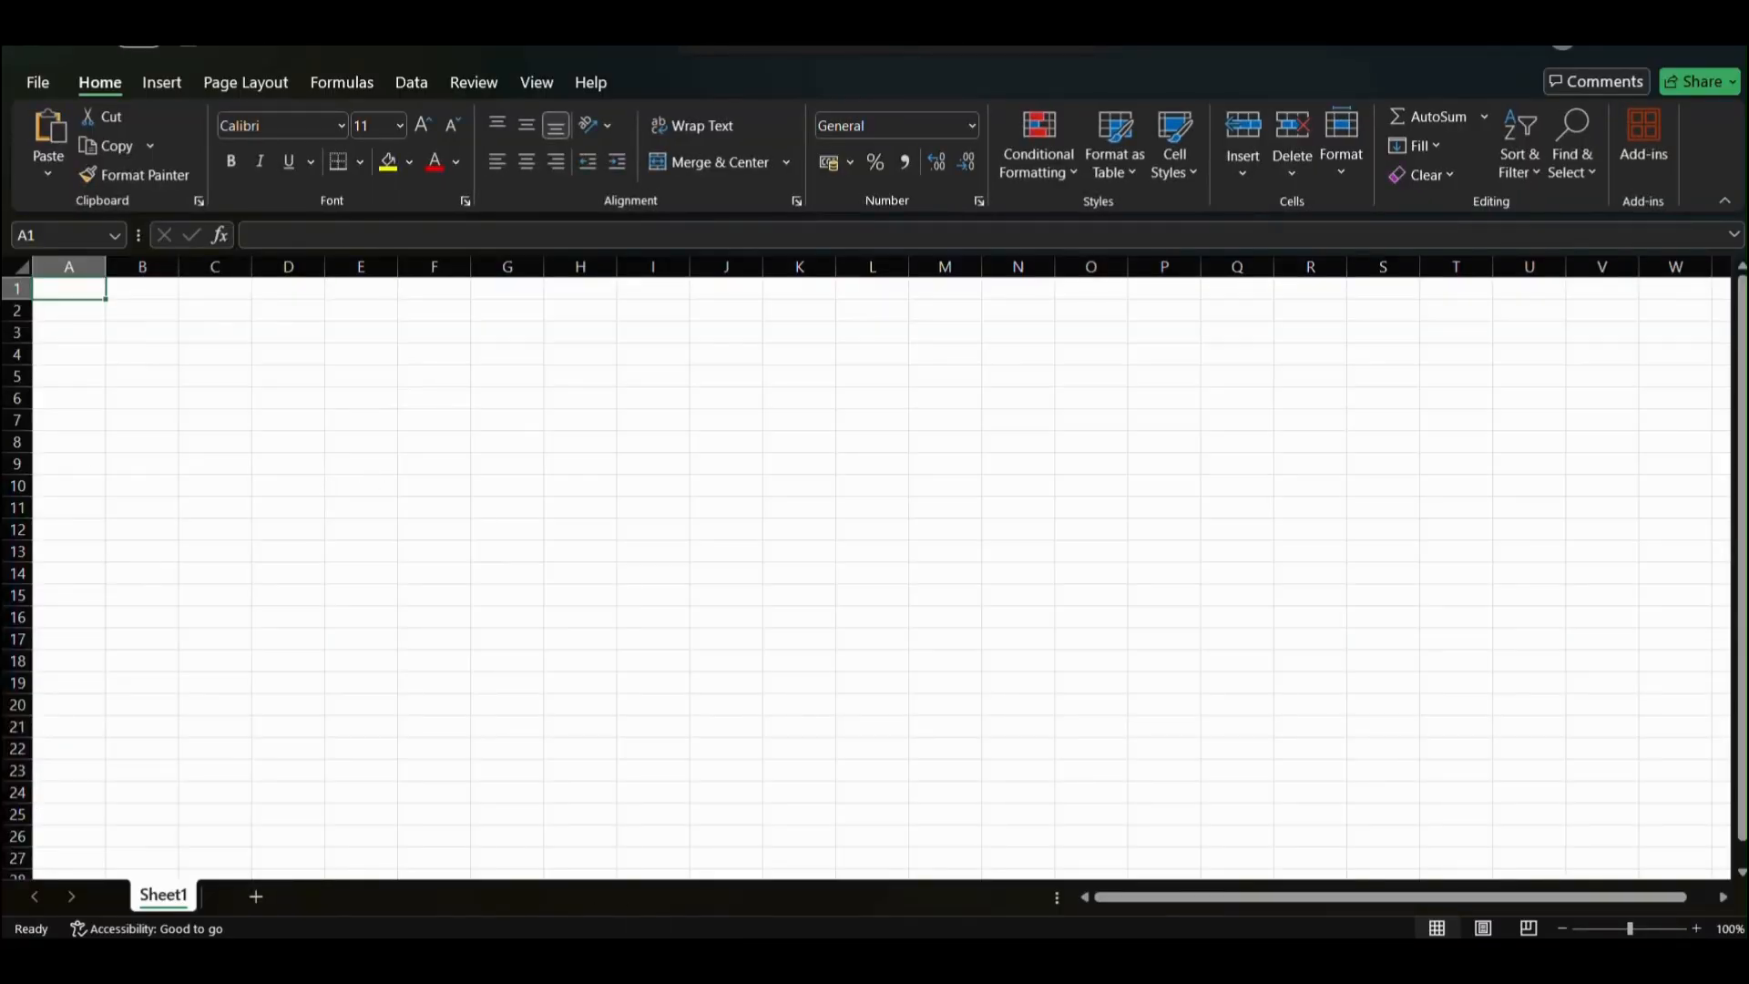
Switch back to ChatGPT and copy the whole first pin table, from the Title header row through "10 Digital Marketing Skills to Learn".
click(494, 952)
scroll(722, 472, up, 2)
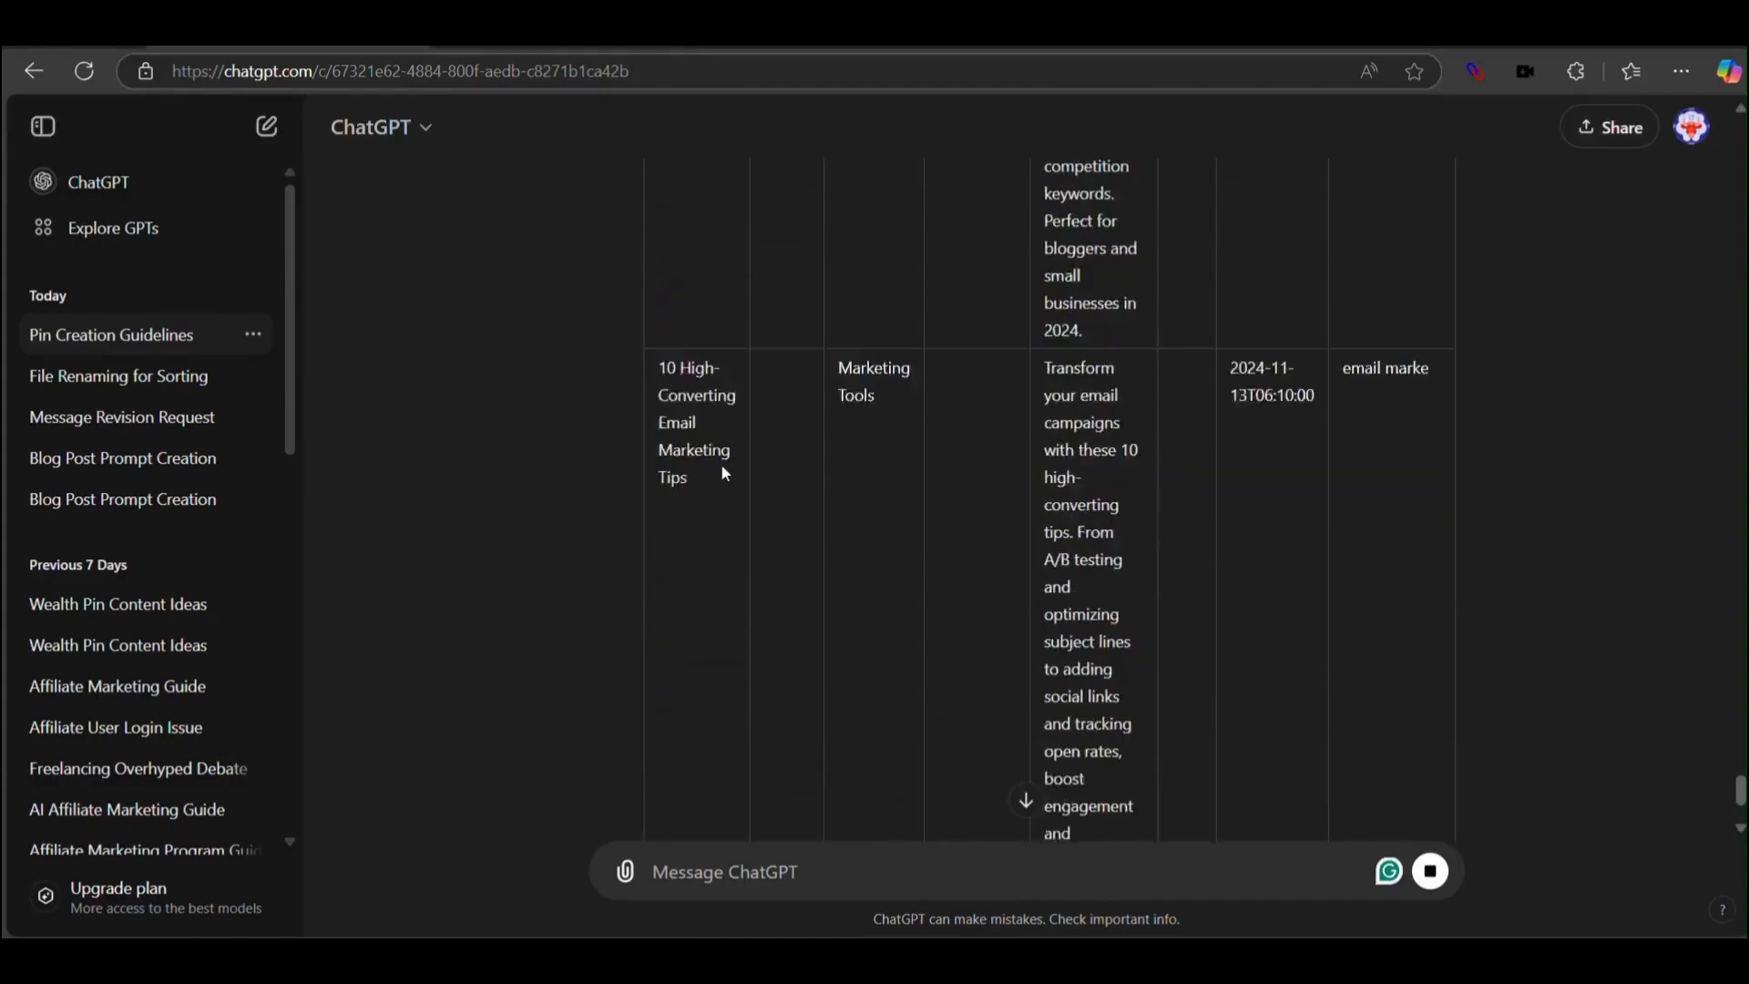
scroll(723, 470, up, 15)
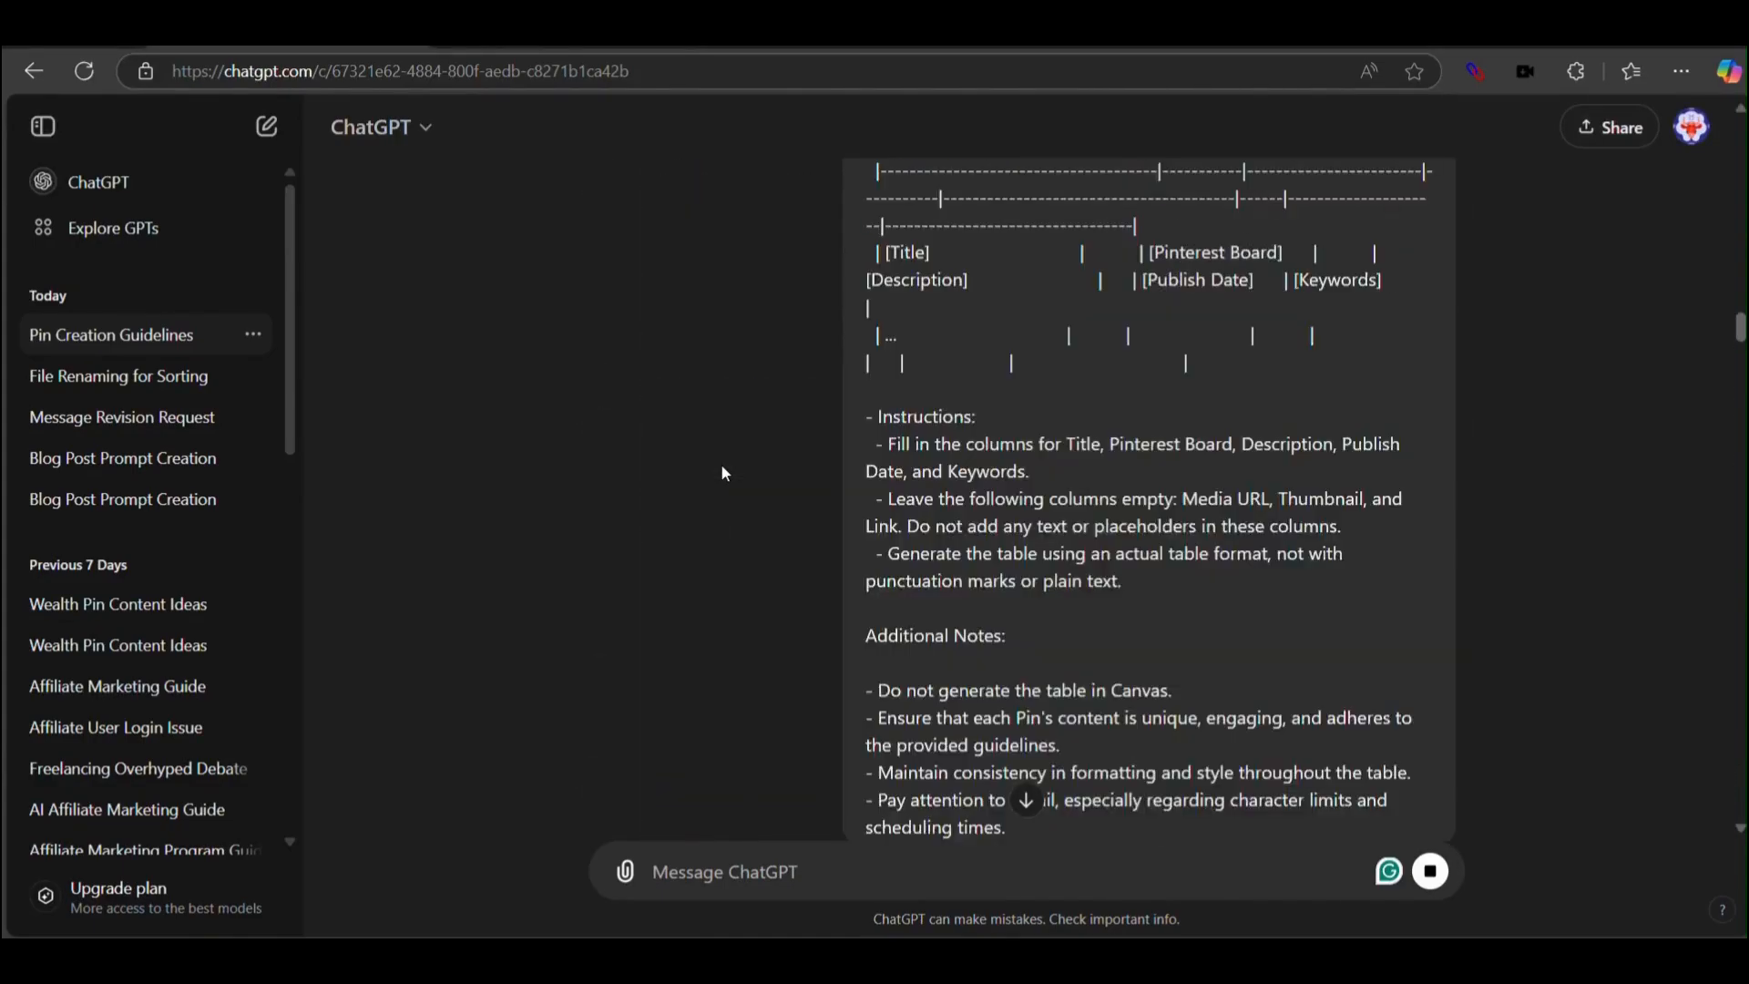
scroll(721, 472, down, 10)
drag(654, 362, 1450, 527)
scroll(1292, 581, up, 5)
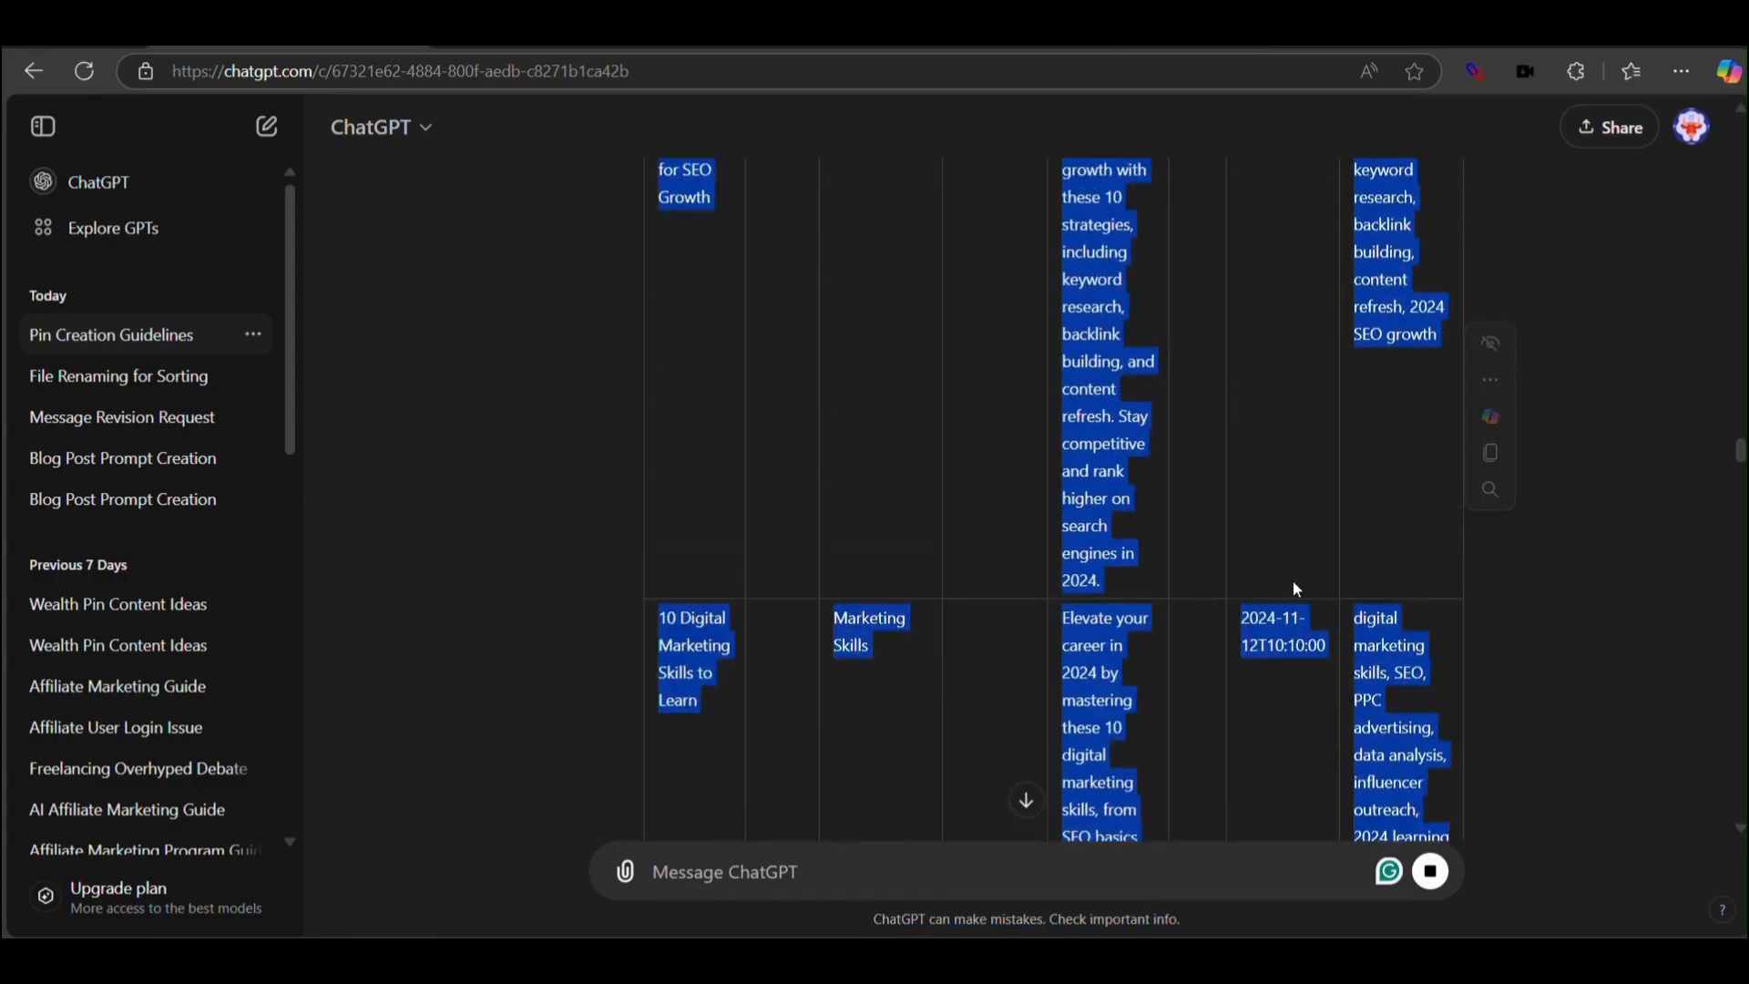
scroll(1296, 589, down, 5)
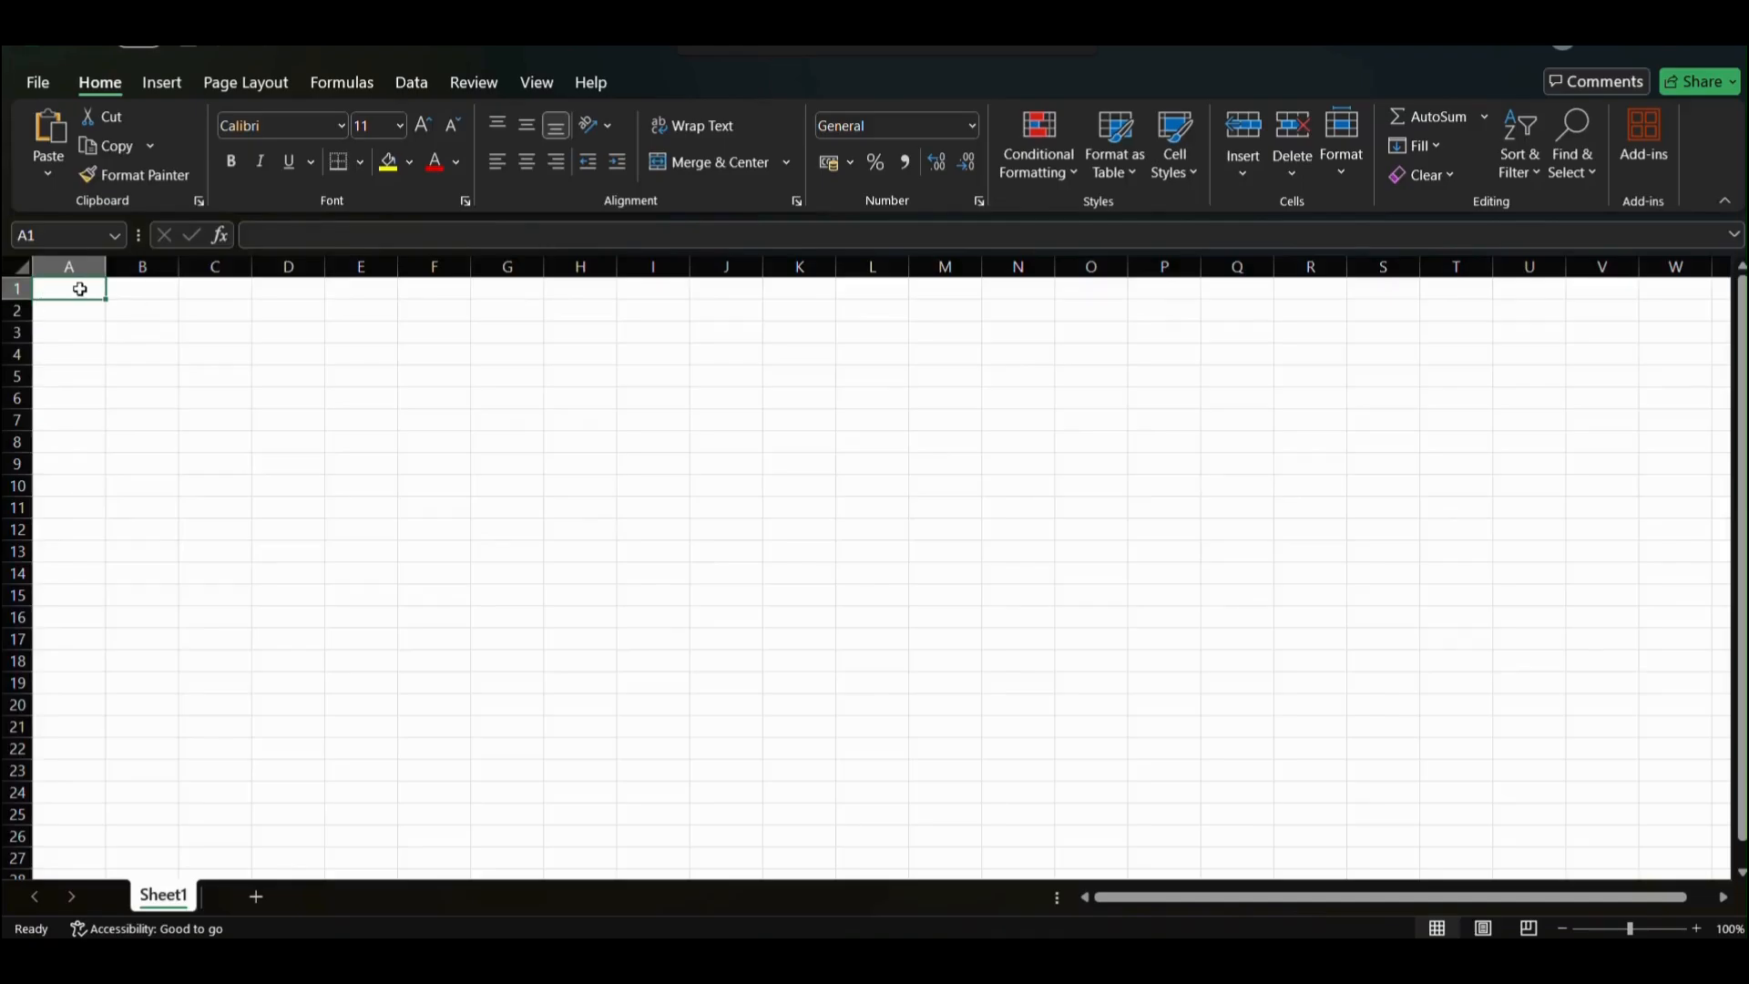
Paste the copied pin table into the blank Excel sheet at cell A1, matching the destination formatting.
right_click(80, 292)
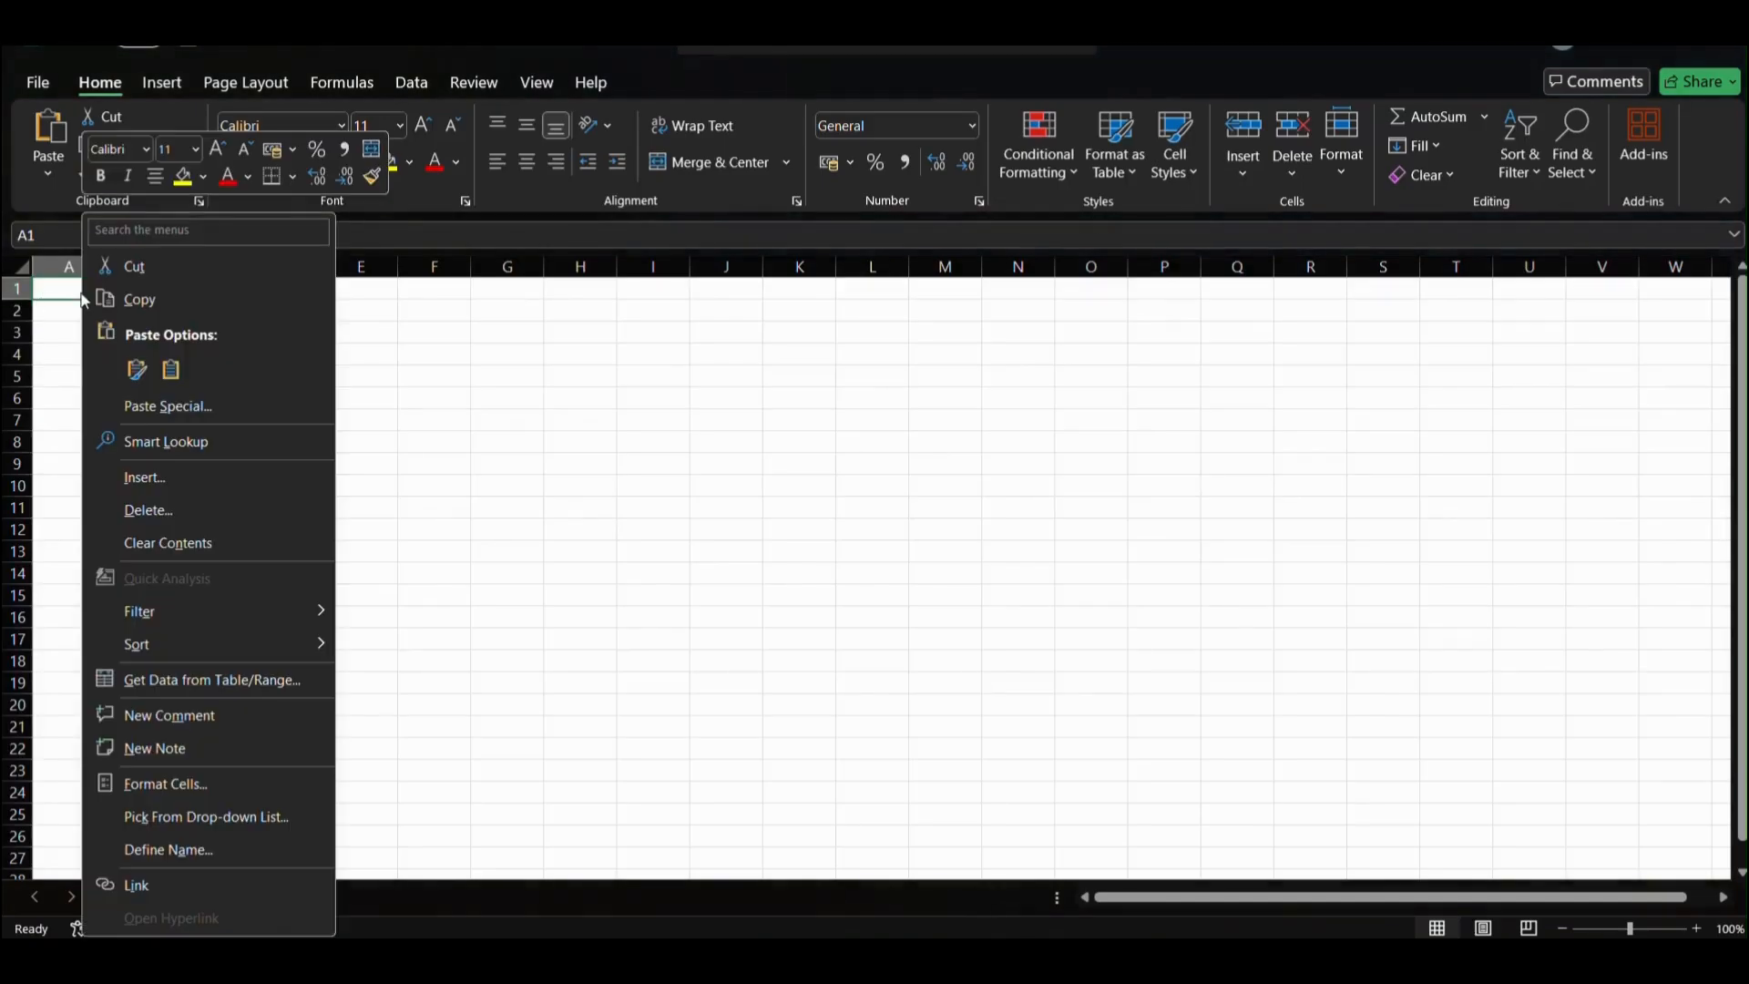
click(173, 368)
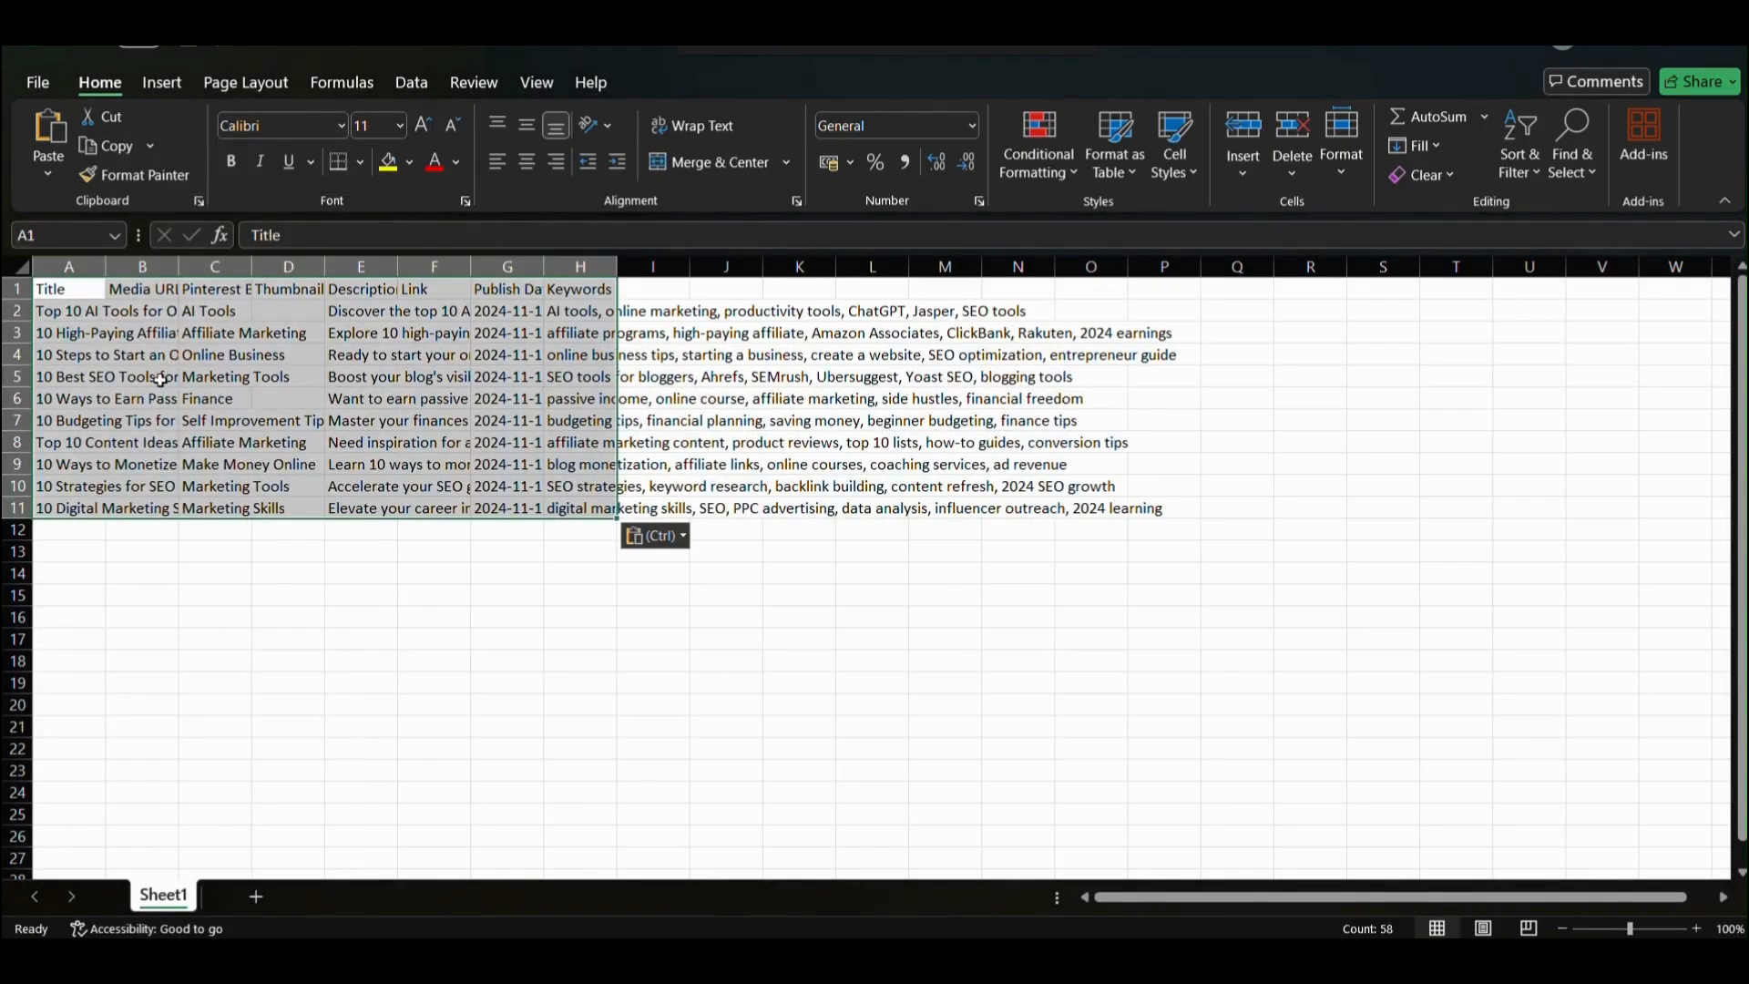
click(281, 732)
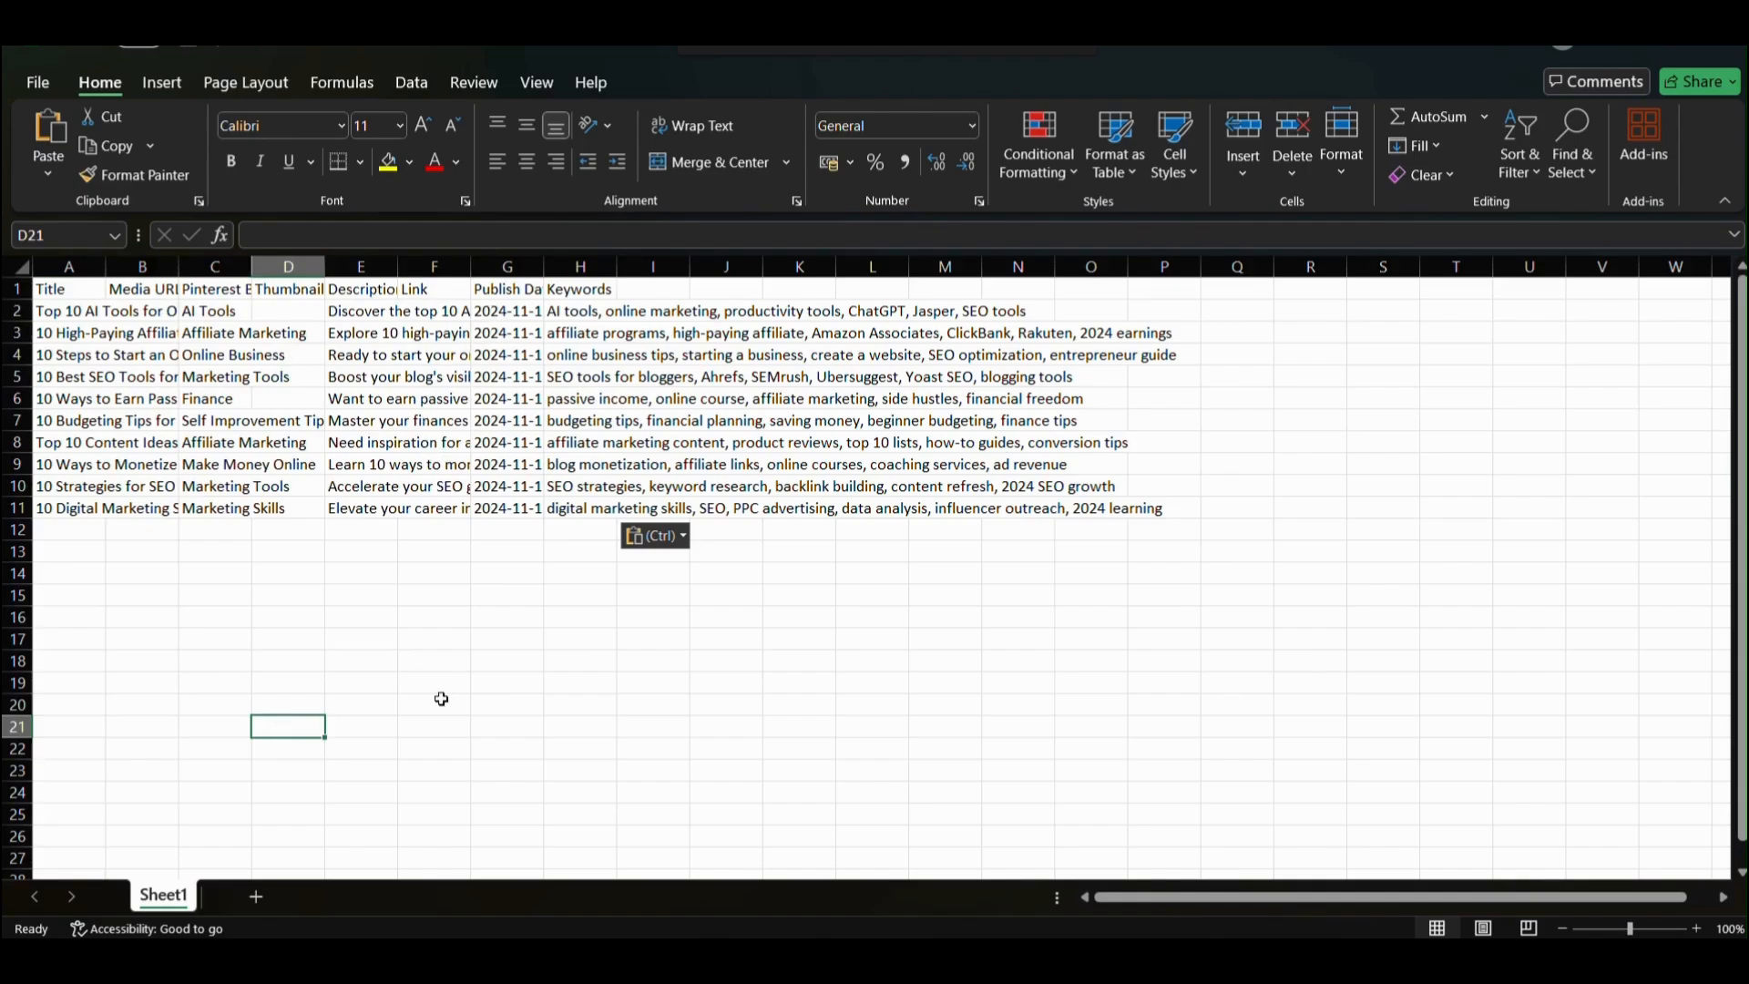
Copy the second ChatGPT table's pin rows without the headers and paste them into the Excel sheet from cell A12, matching destination formatting.
click(497, 956)
scroll(1071, 498, down, 20)
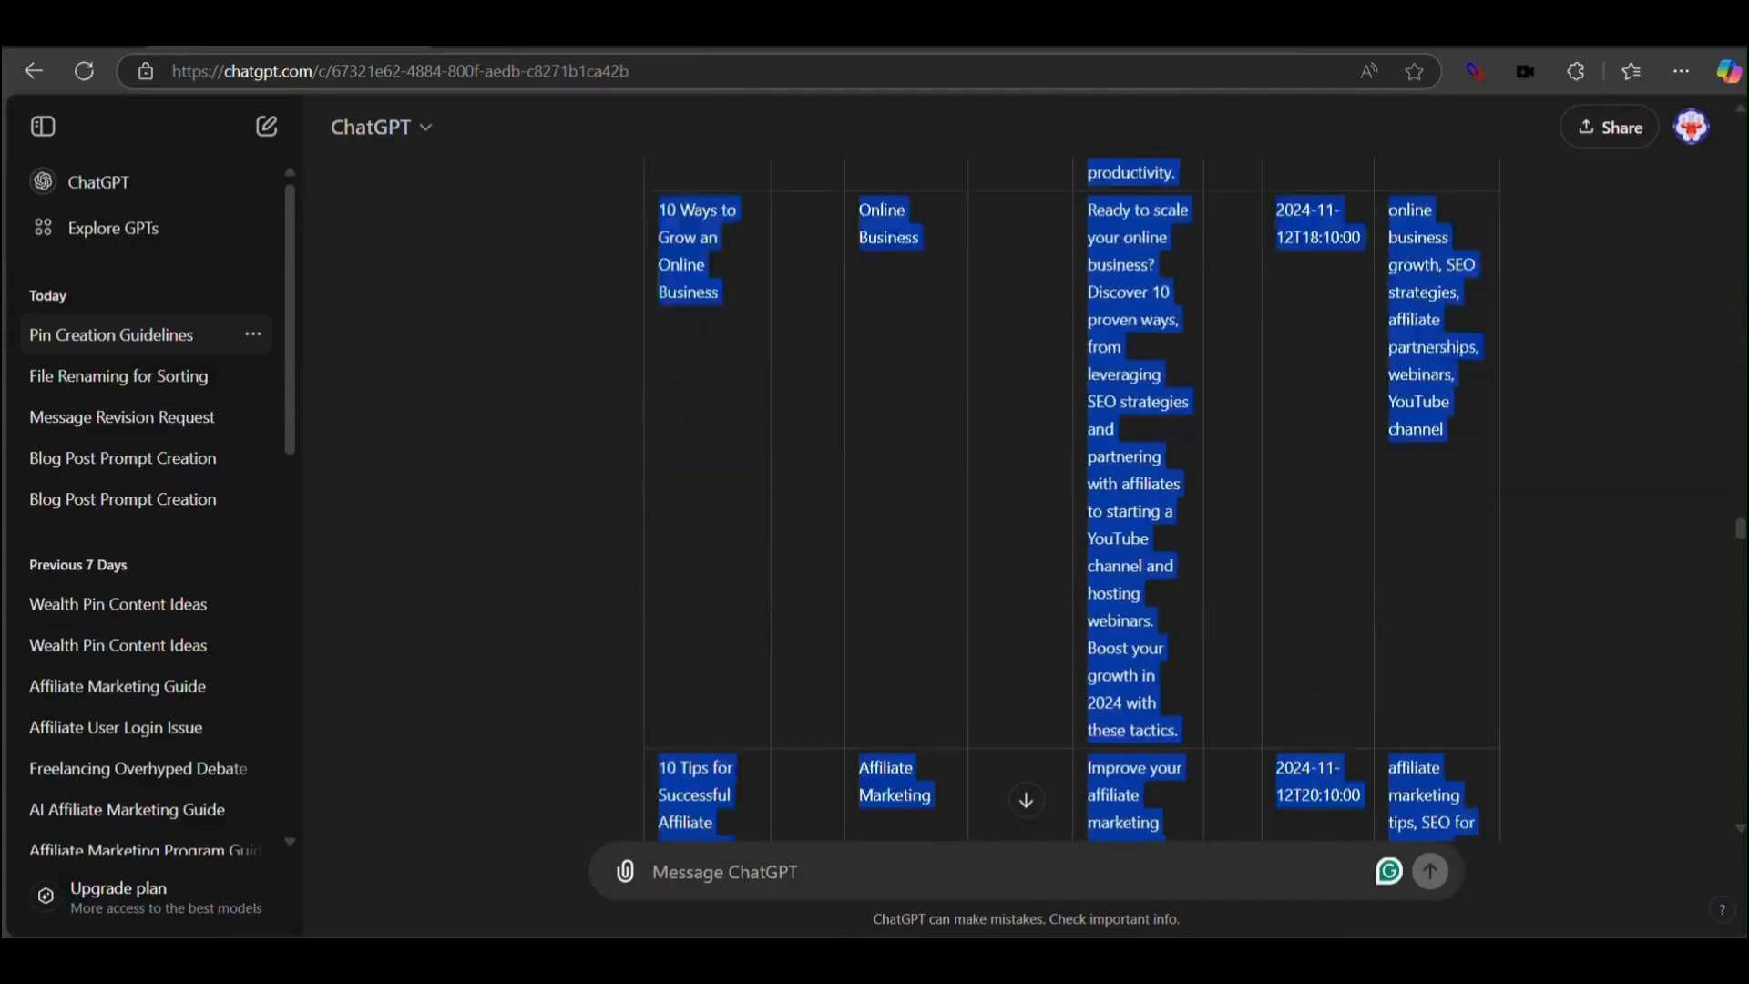
scroll(1071, 498, down, 10)
drag(1110, 699, 1501, 355)
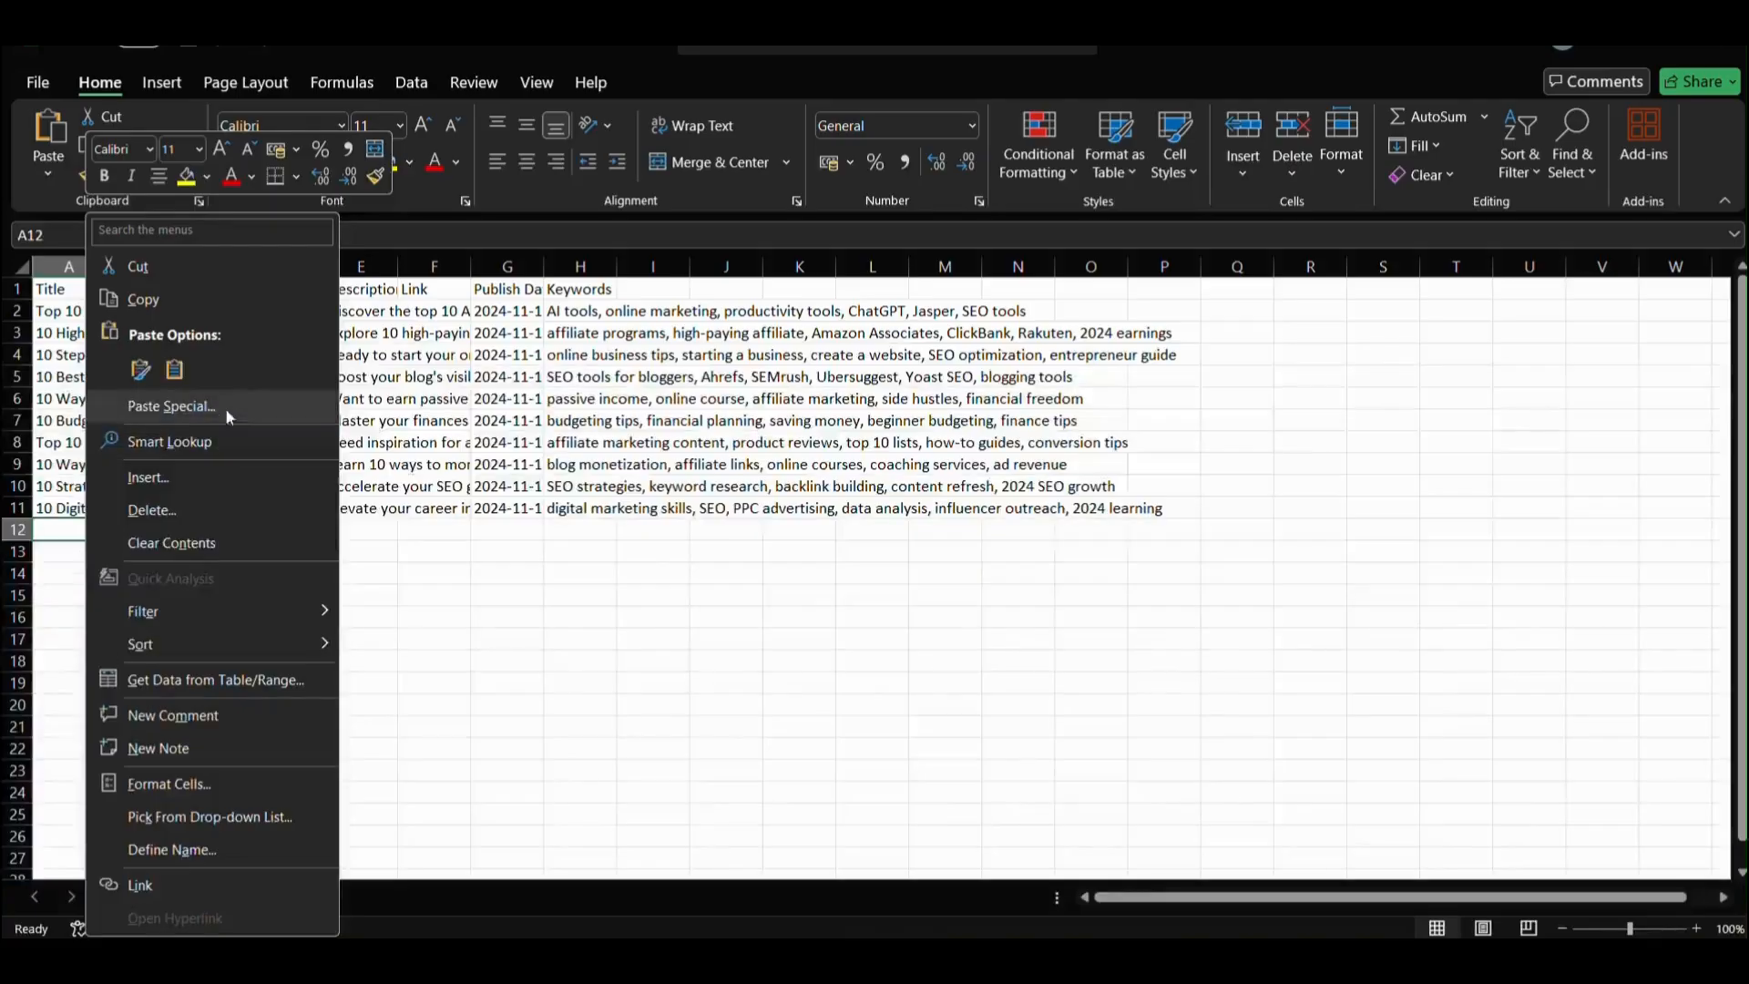
click(175, 368)
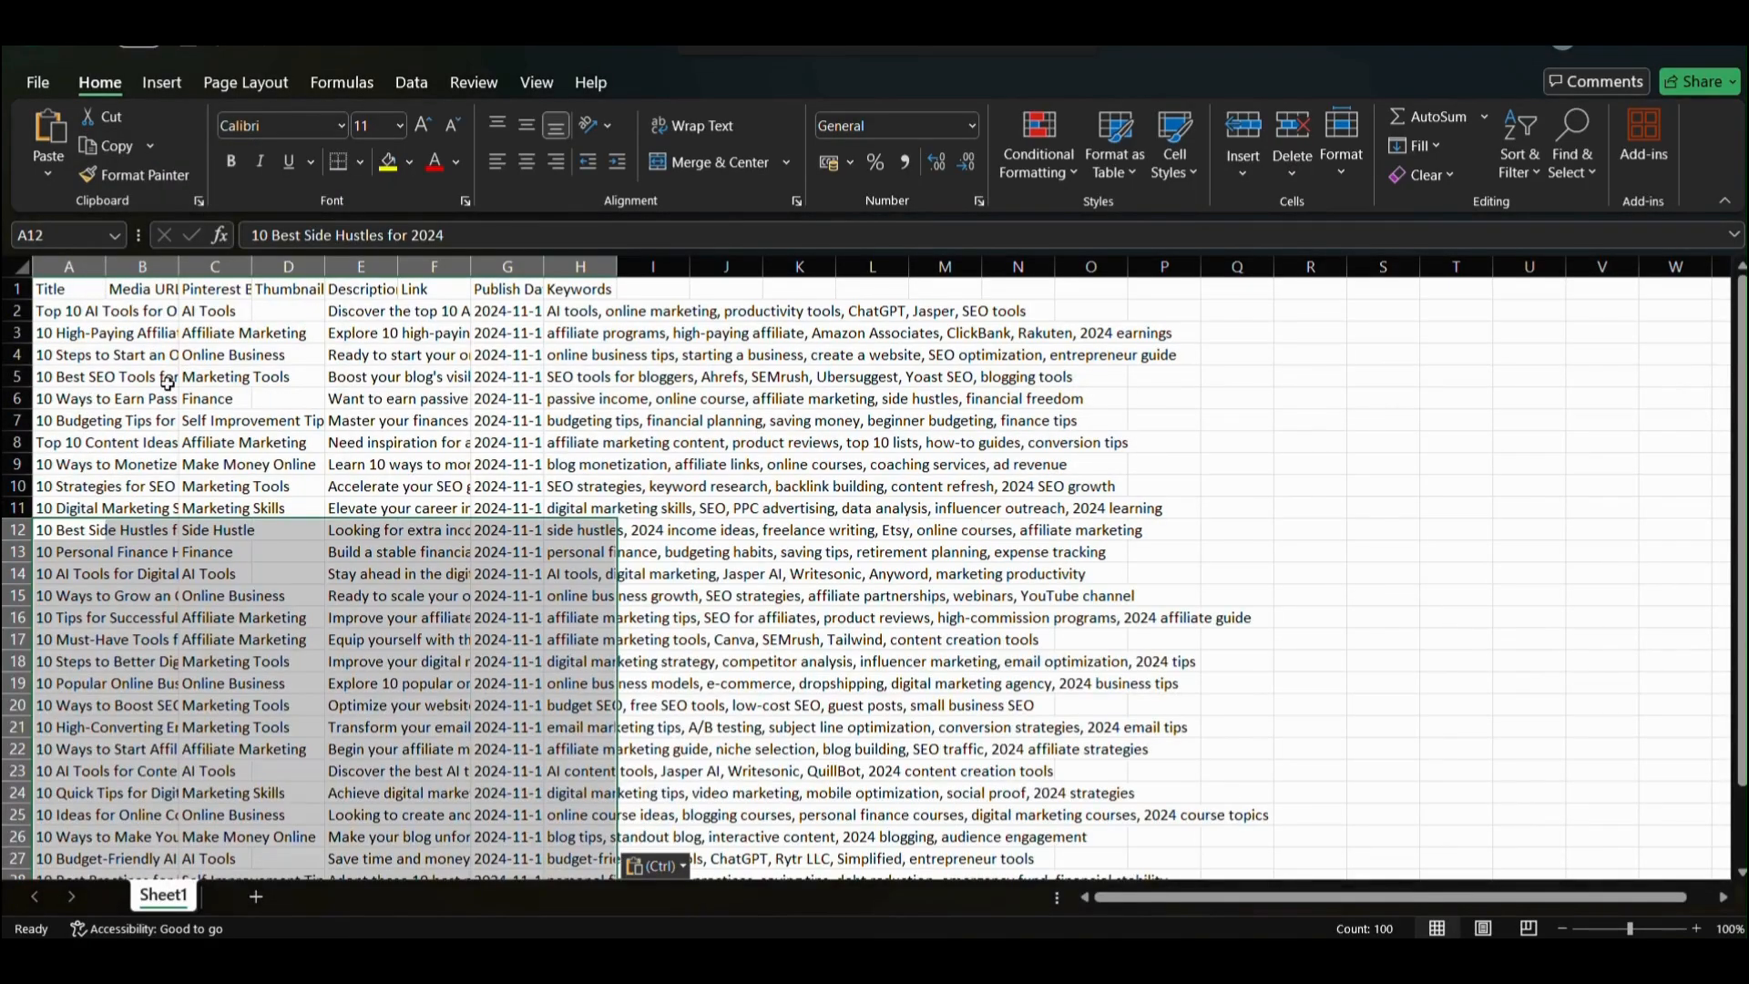
click(1233, 506)
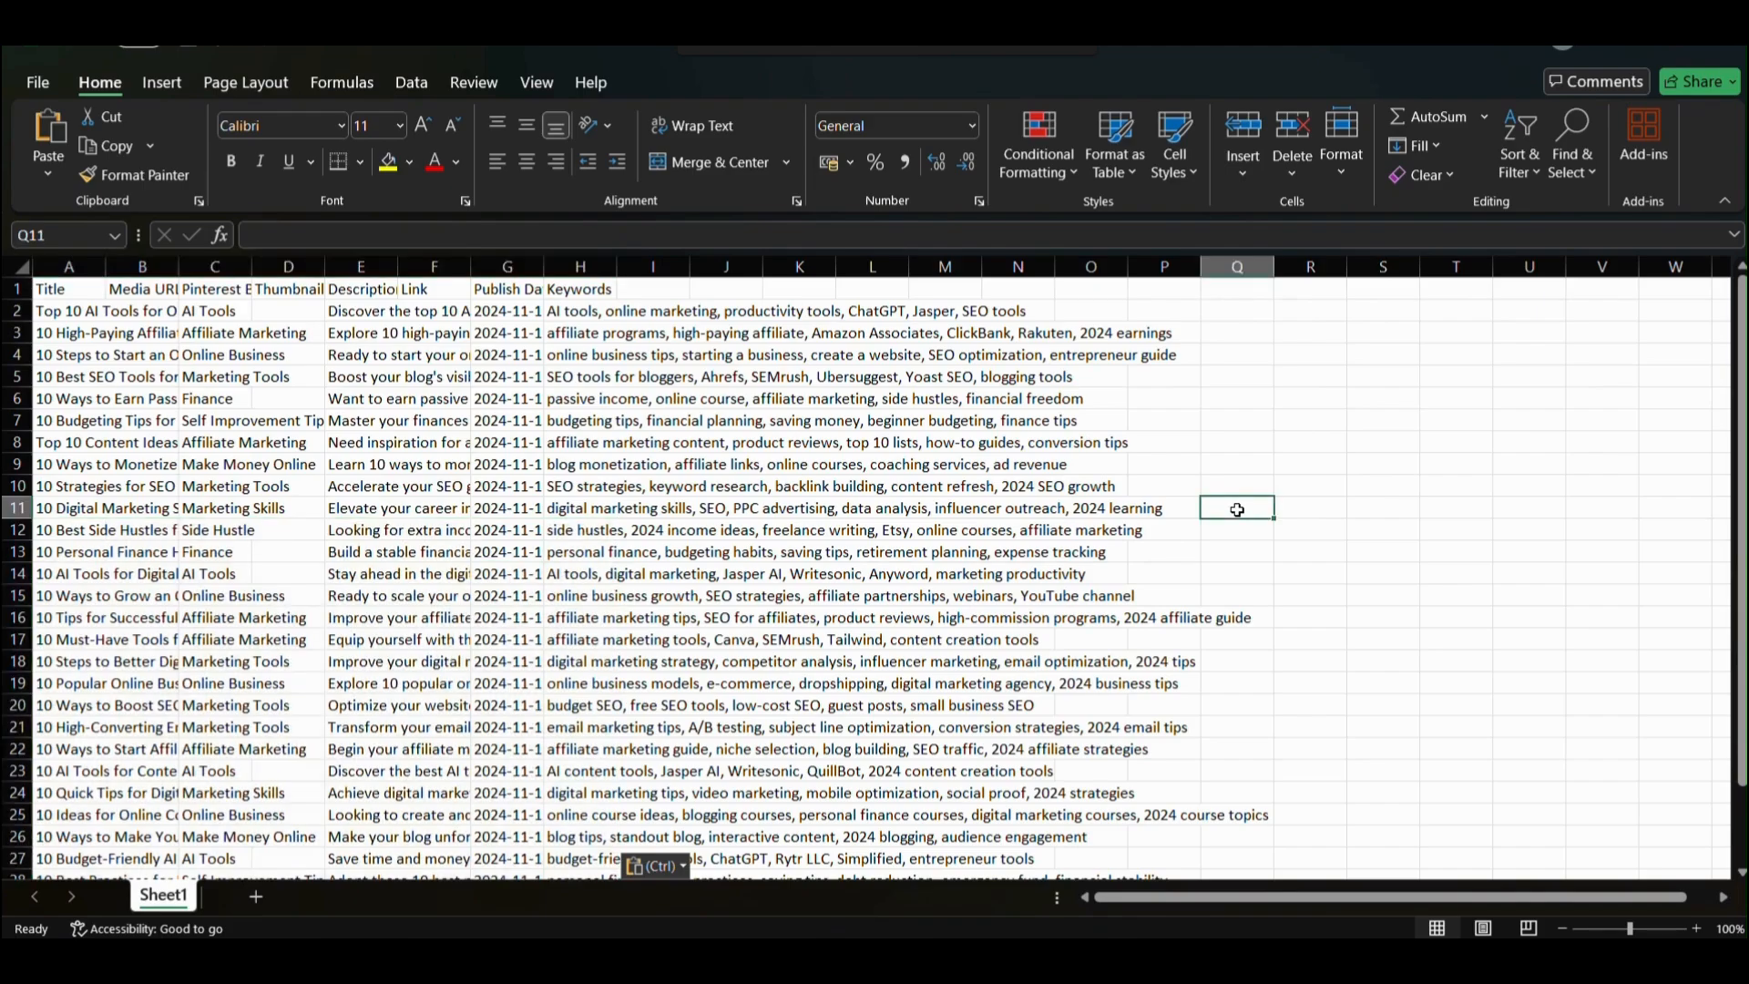
Examine the scheduled times of the first four pins in the Publish Date column, cells G2 to G5.
scroll(424, 446, up, 10)
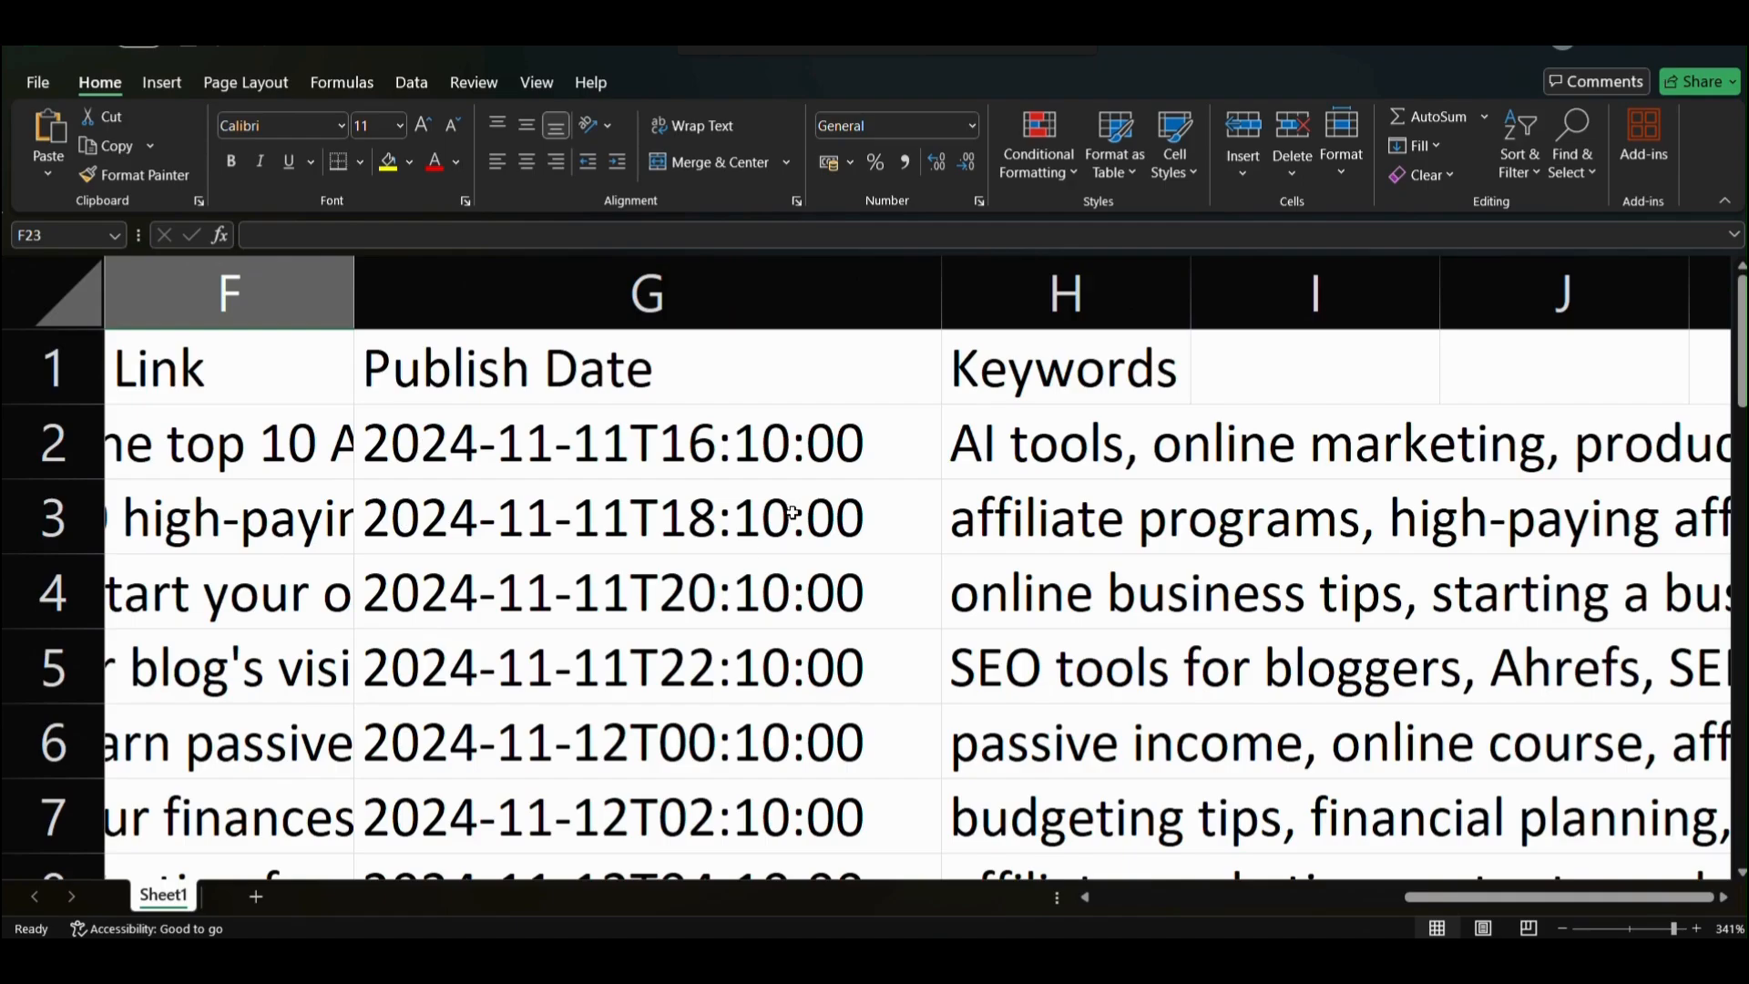
click(677, 449)
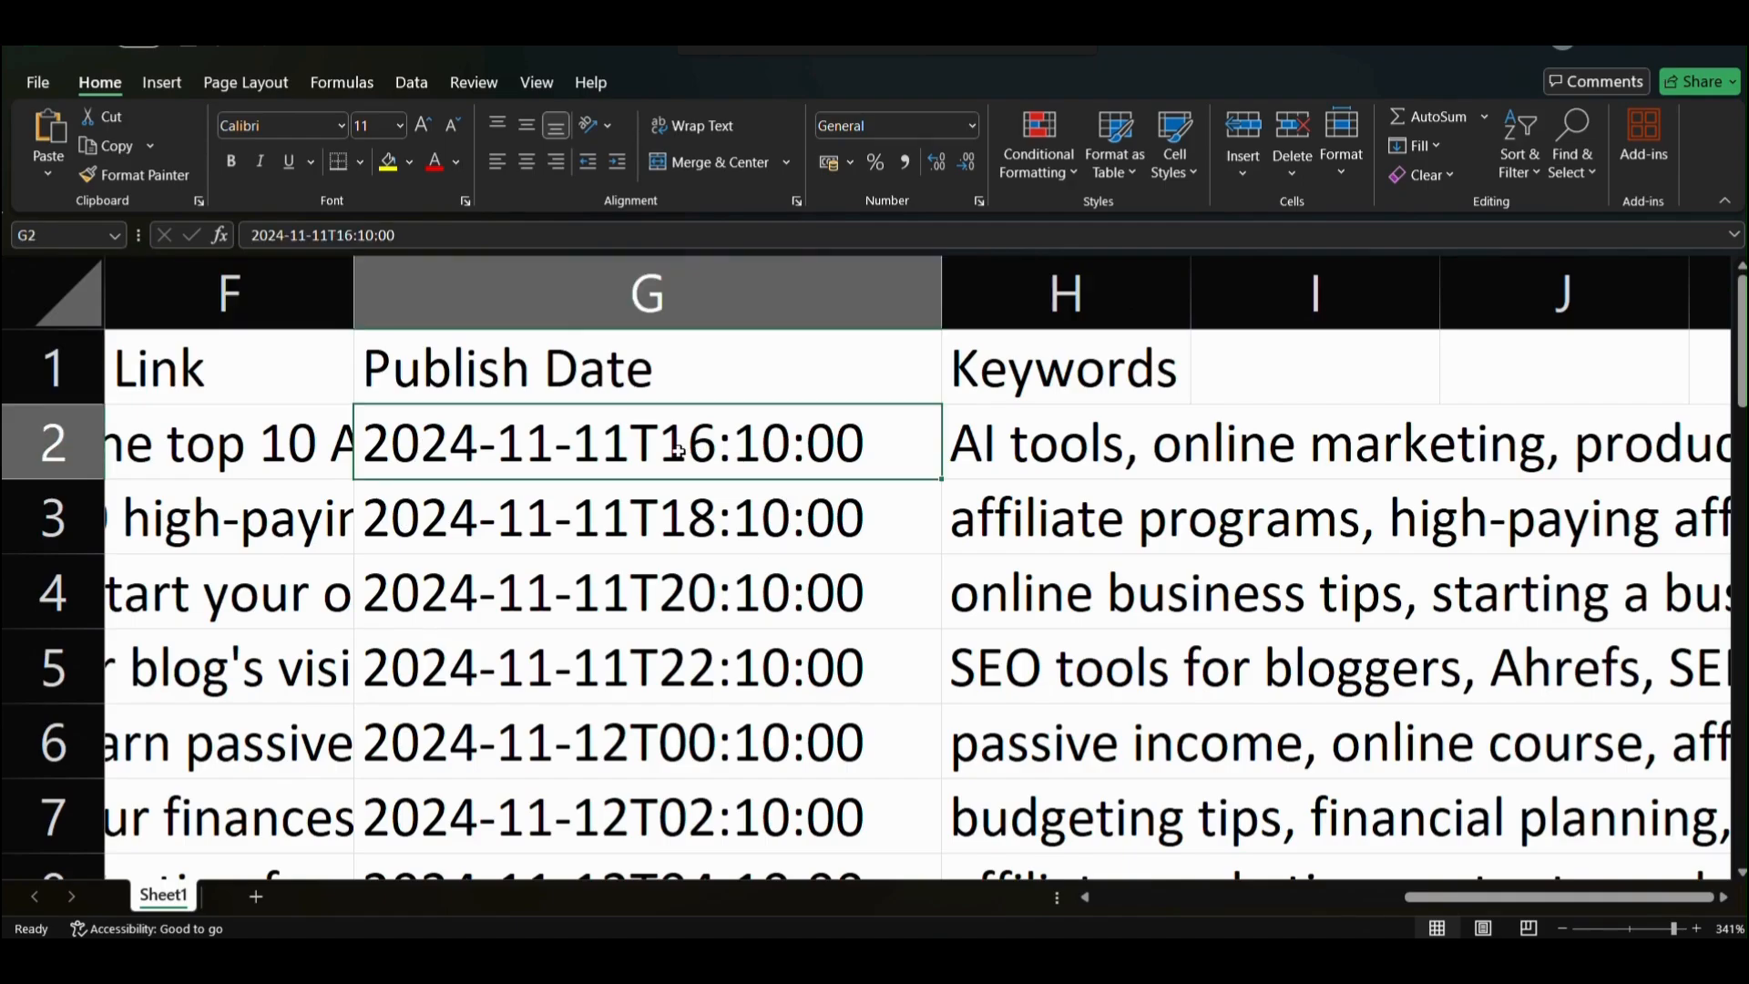
click(688, 529)
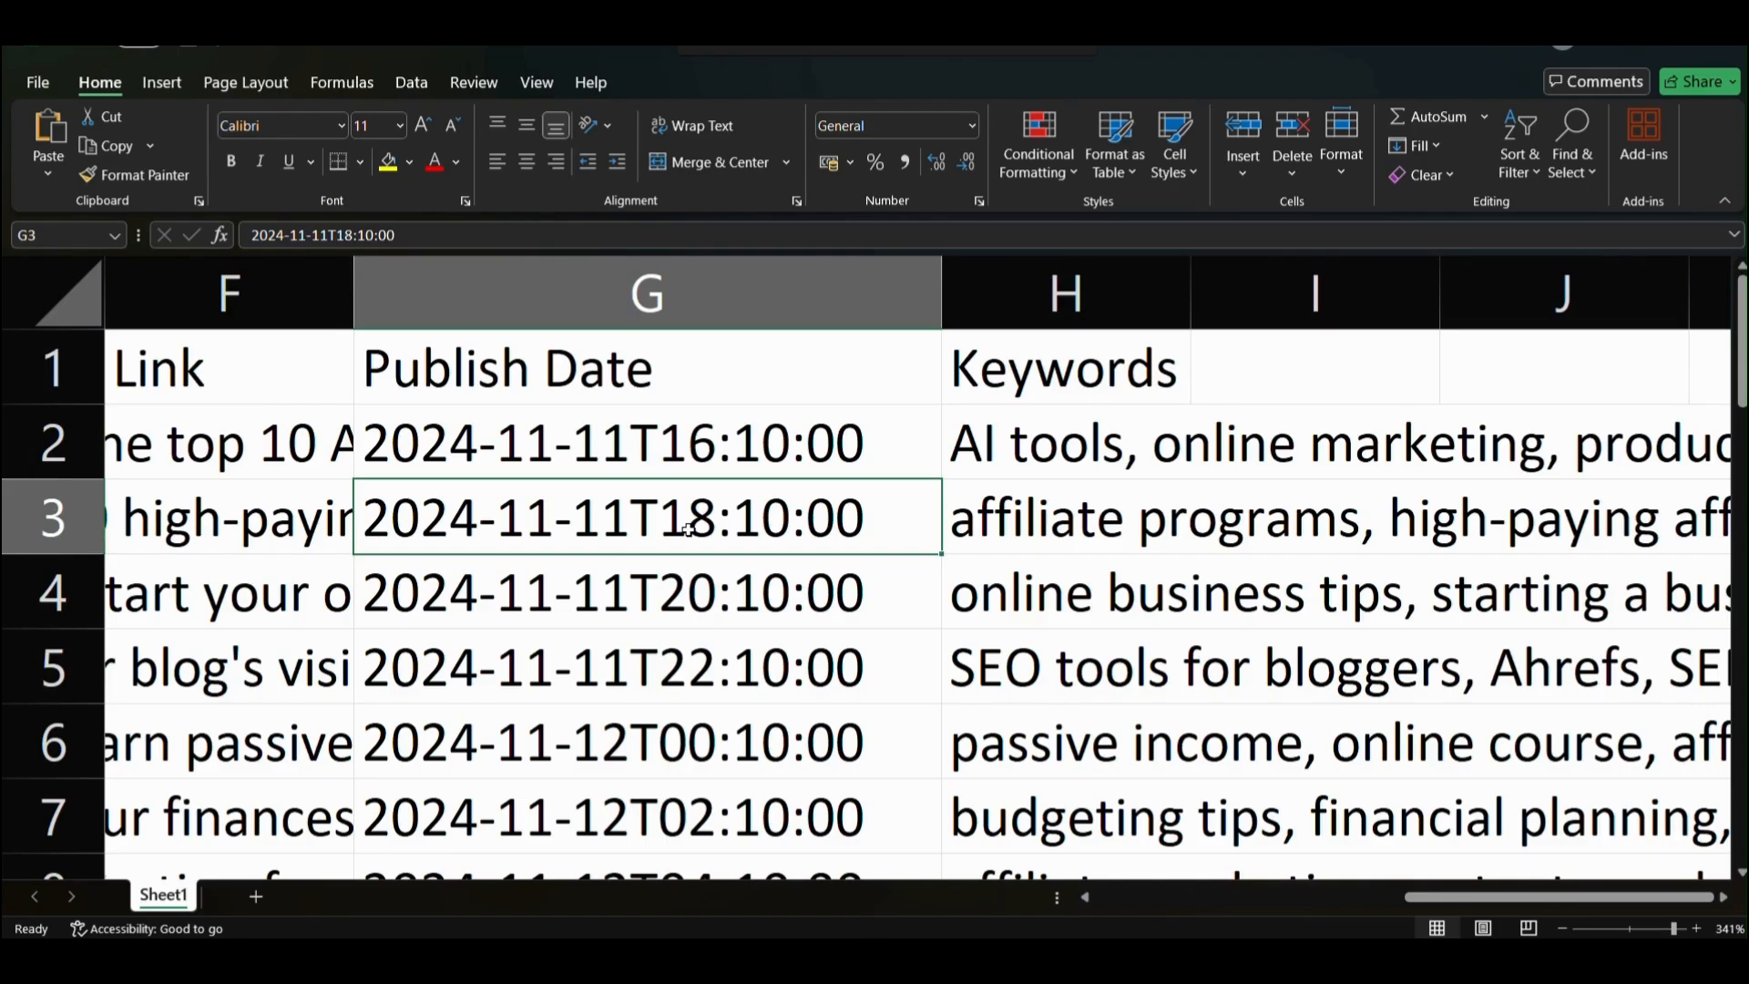
click(698, 608)
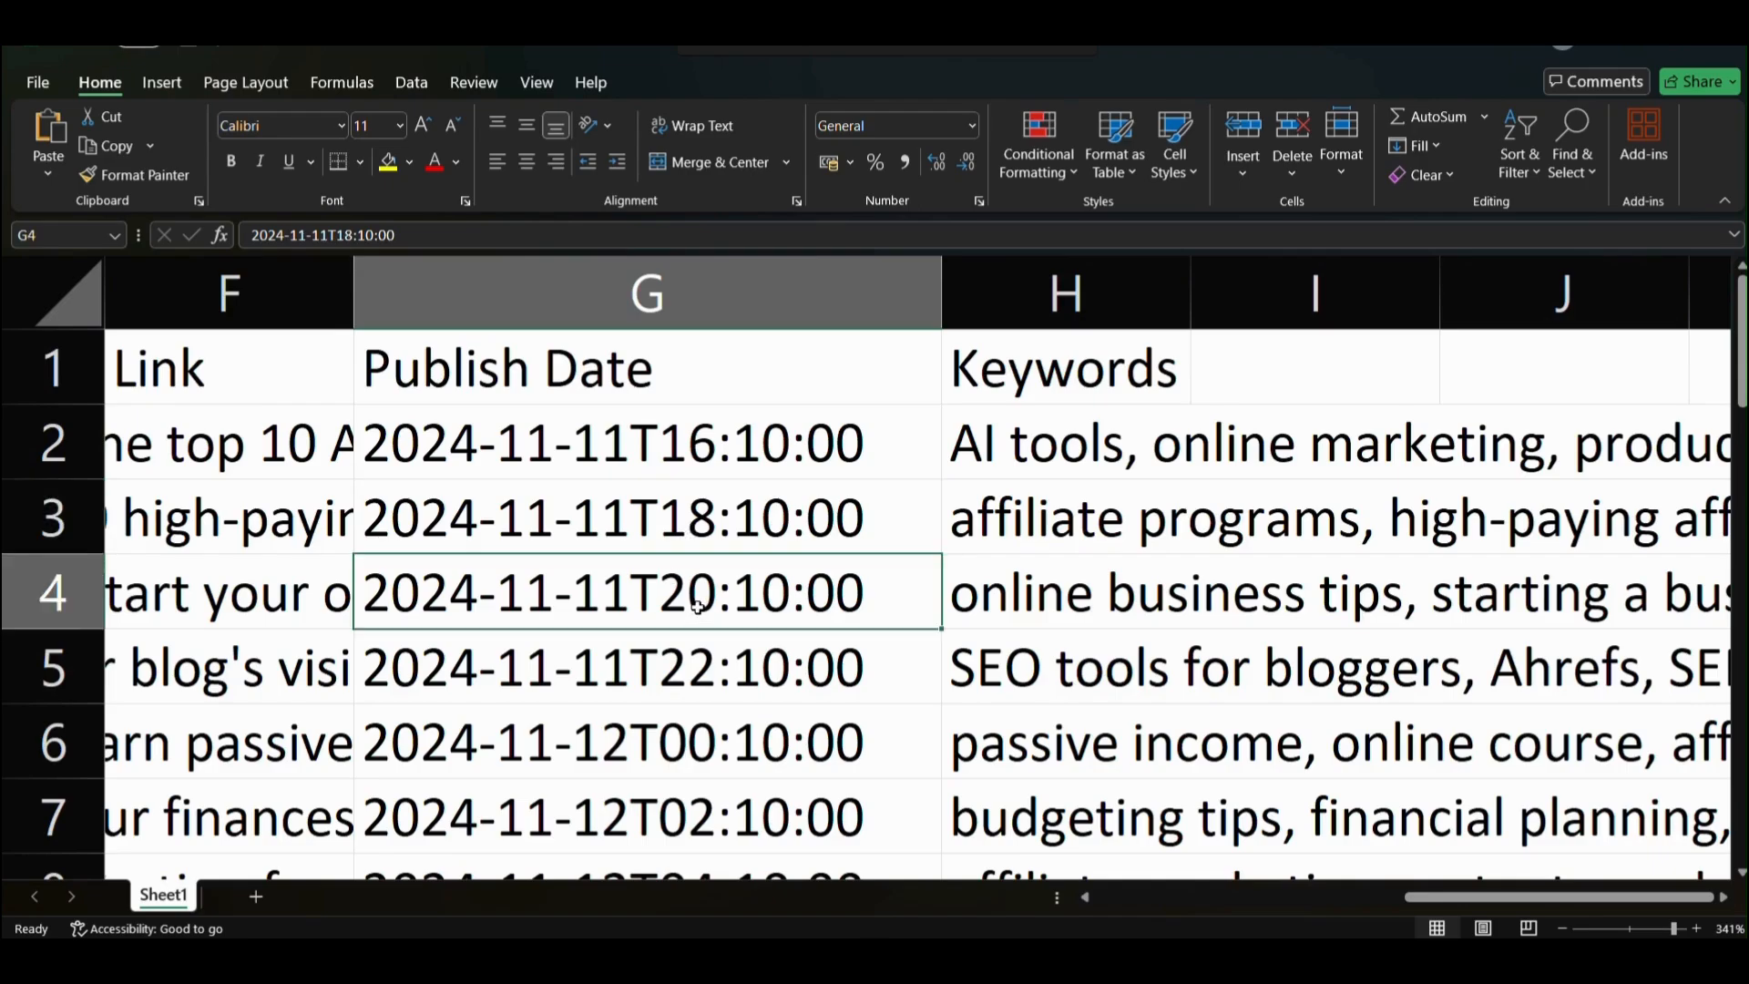
click(685, 691)
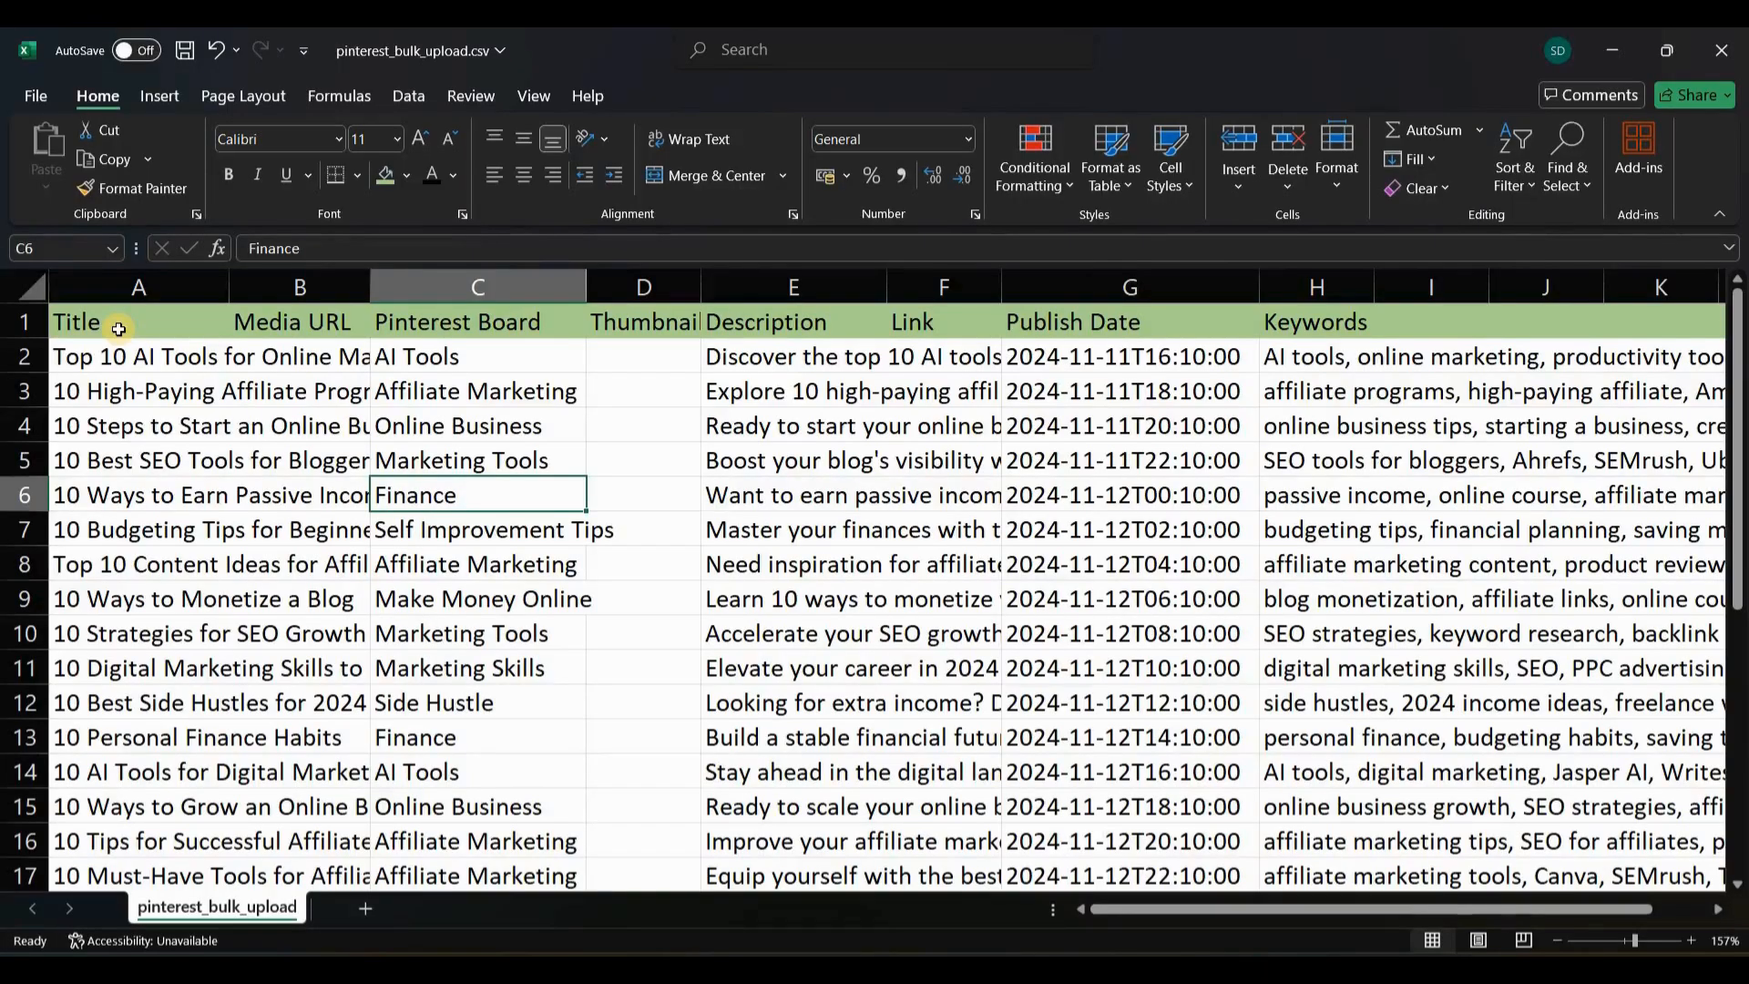
Examine the Title, Media URL, Pinterest Board, Thumbnail, Description and Link columns for the first pin in pinterest_bulk_upload.csv.
click(151, 358)
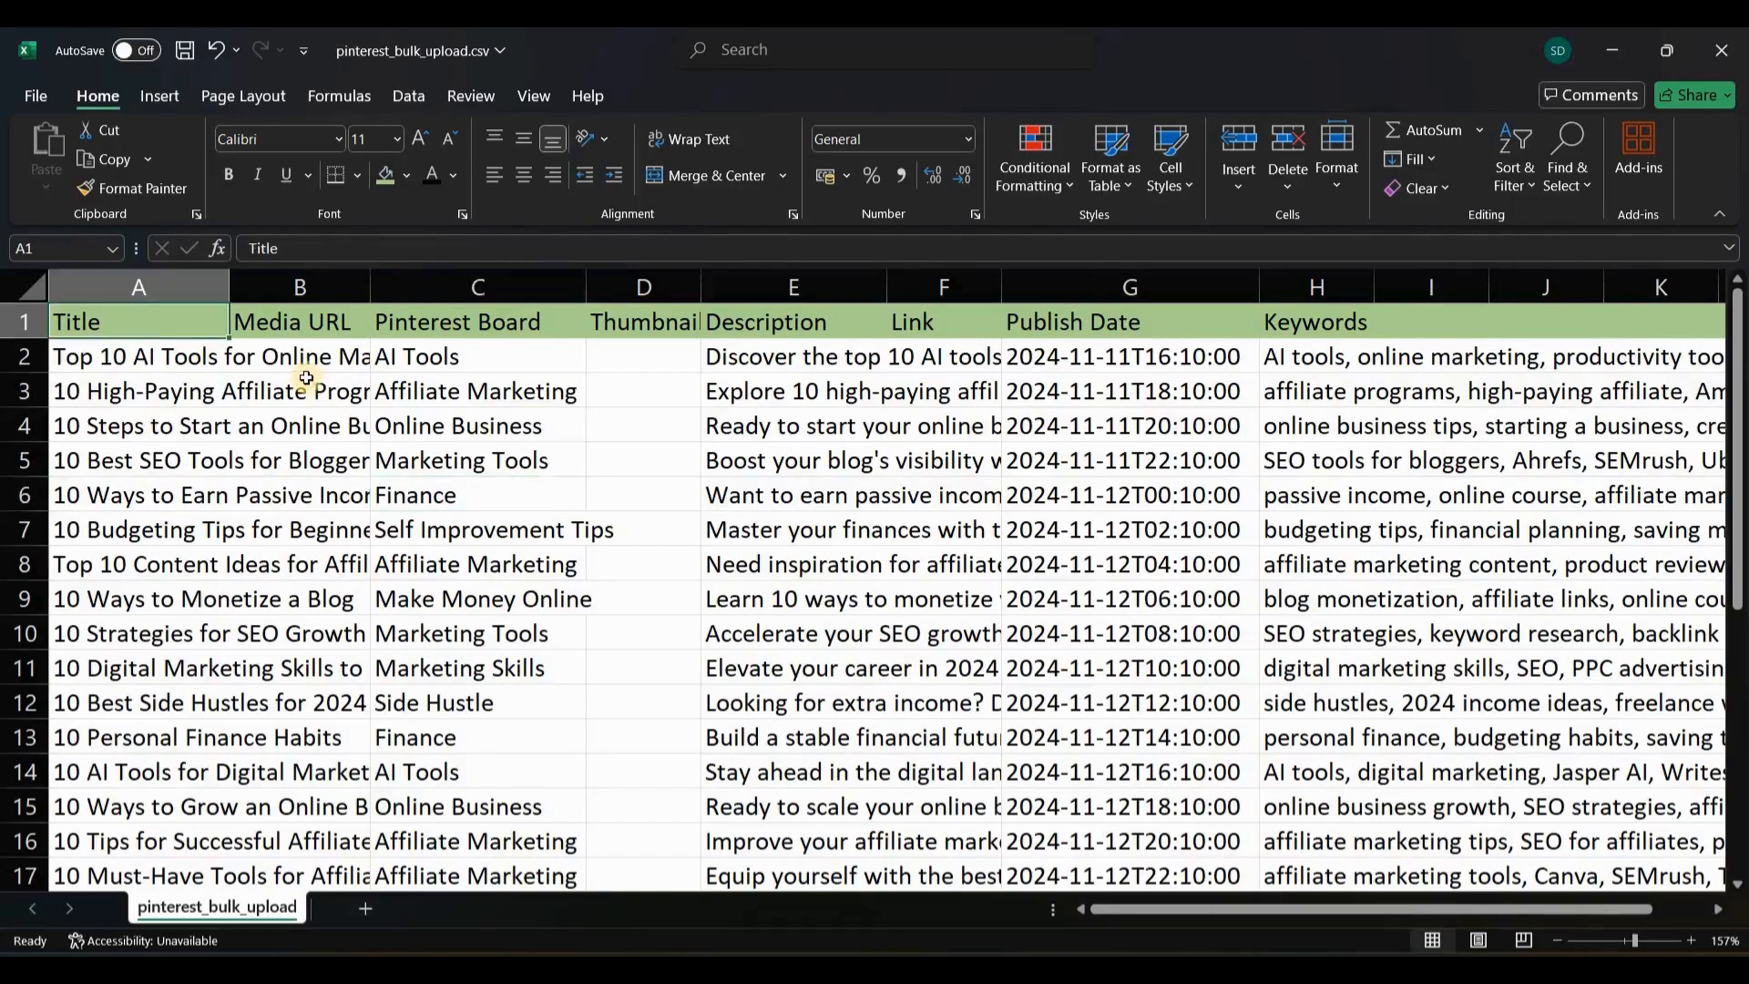
double_click(146, 359)
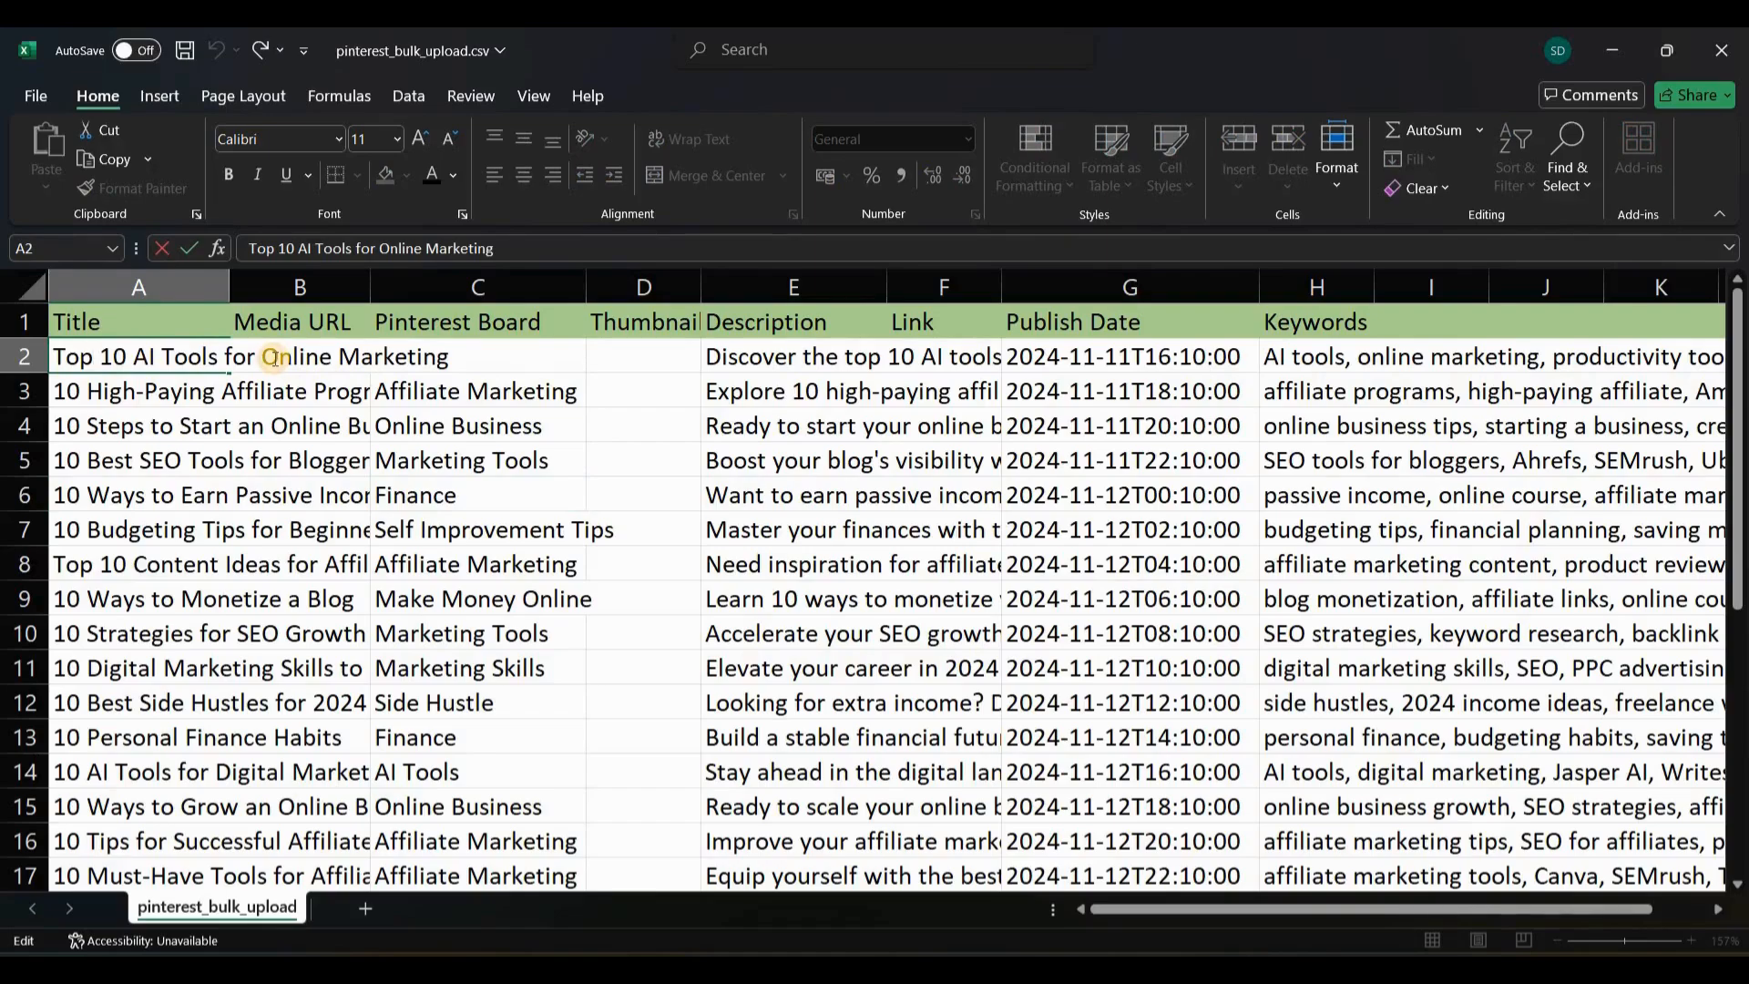
double_click(275, 357)
click(304, 336)
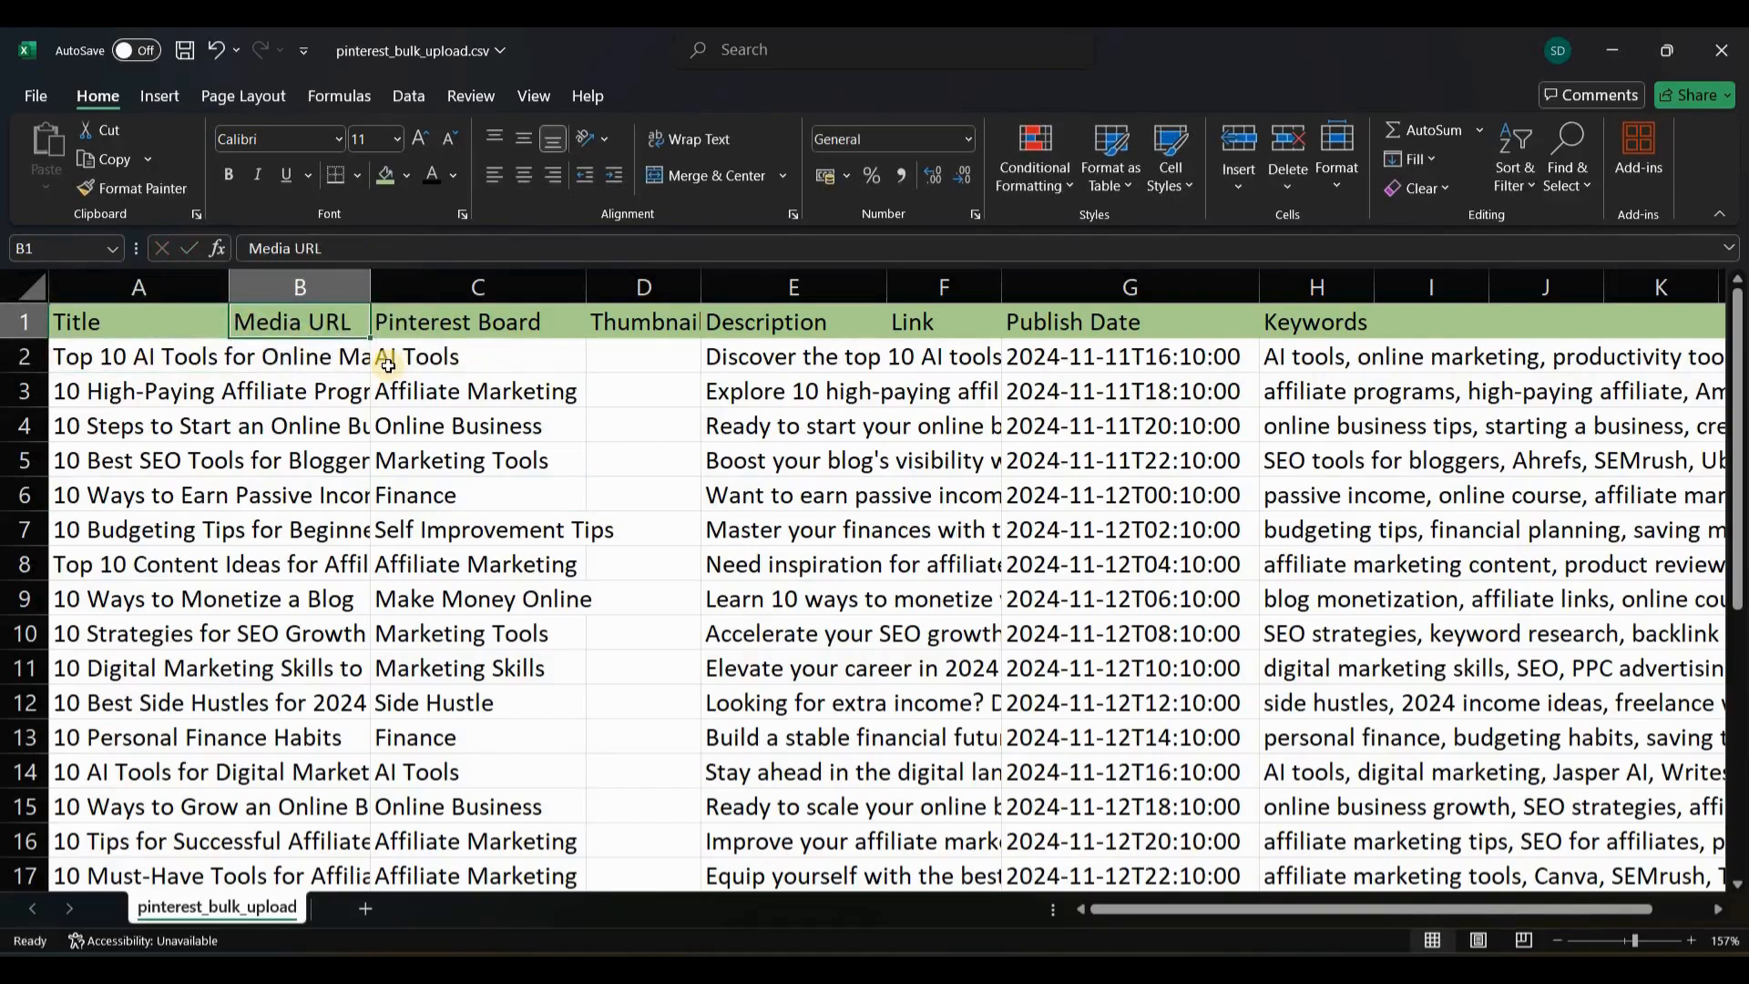
double_click(307, 357)
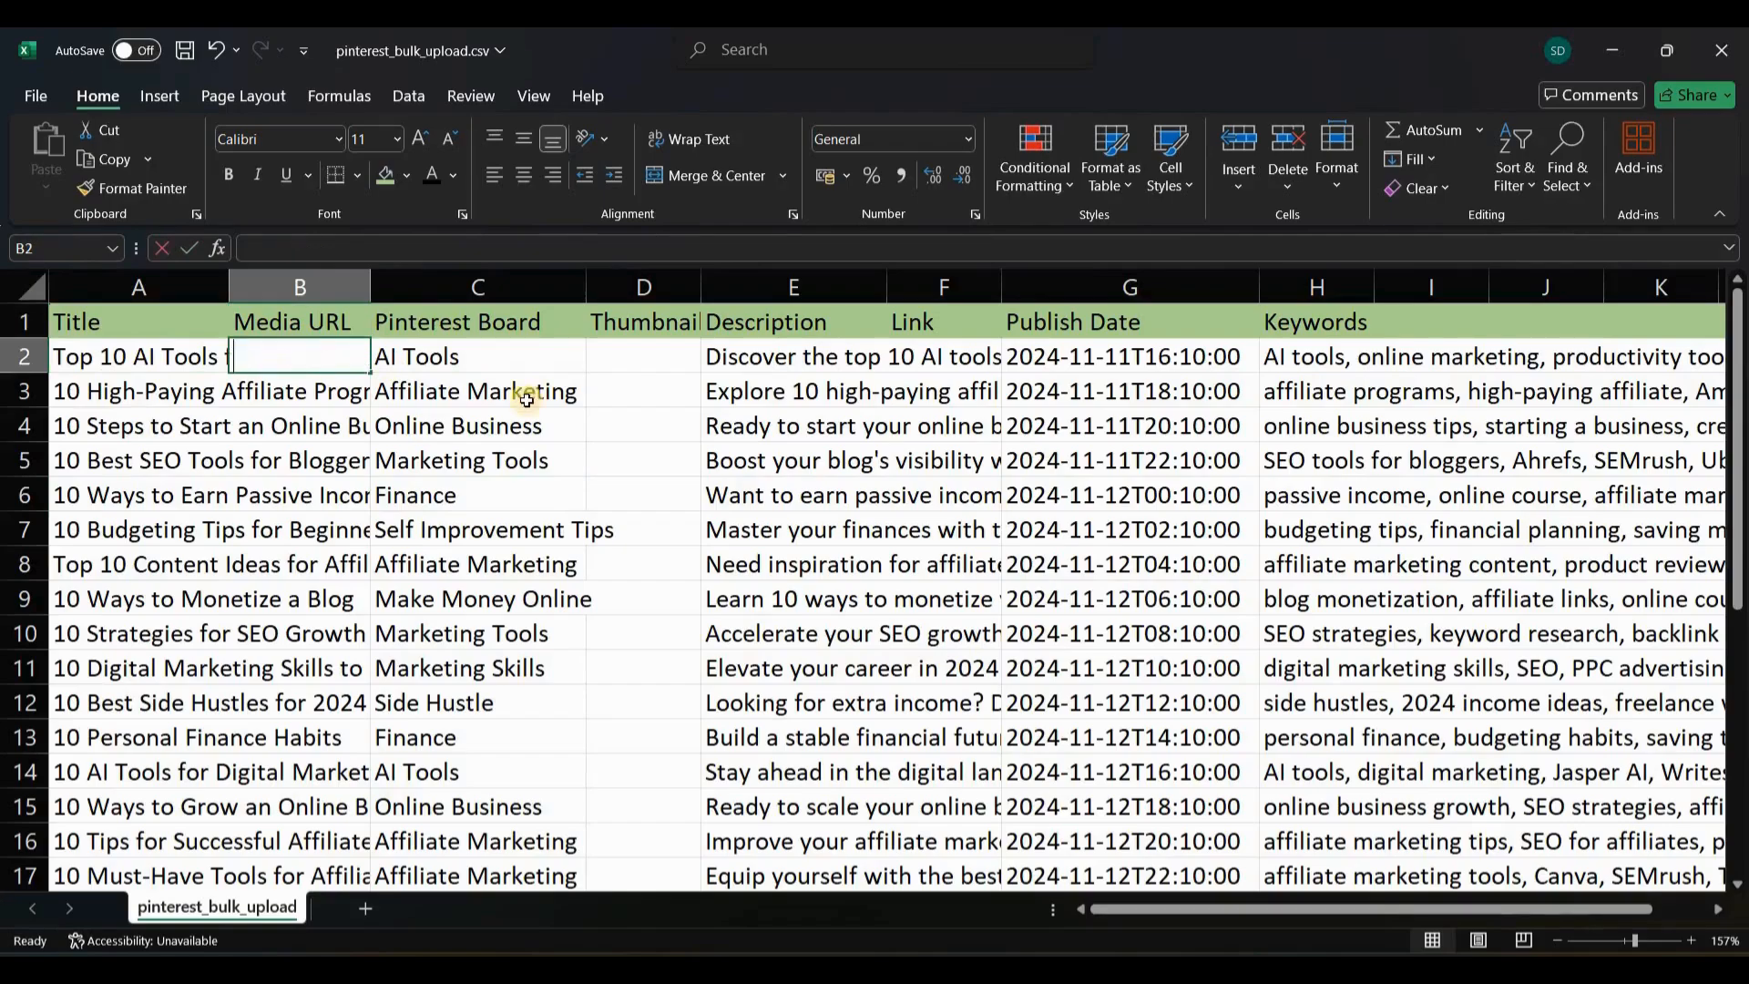
key(Tab)
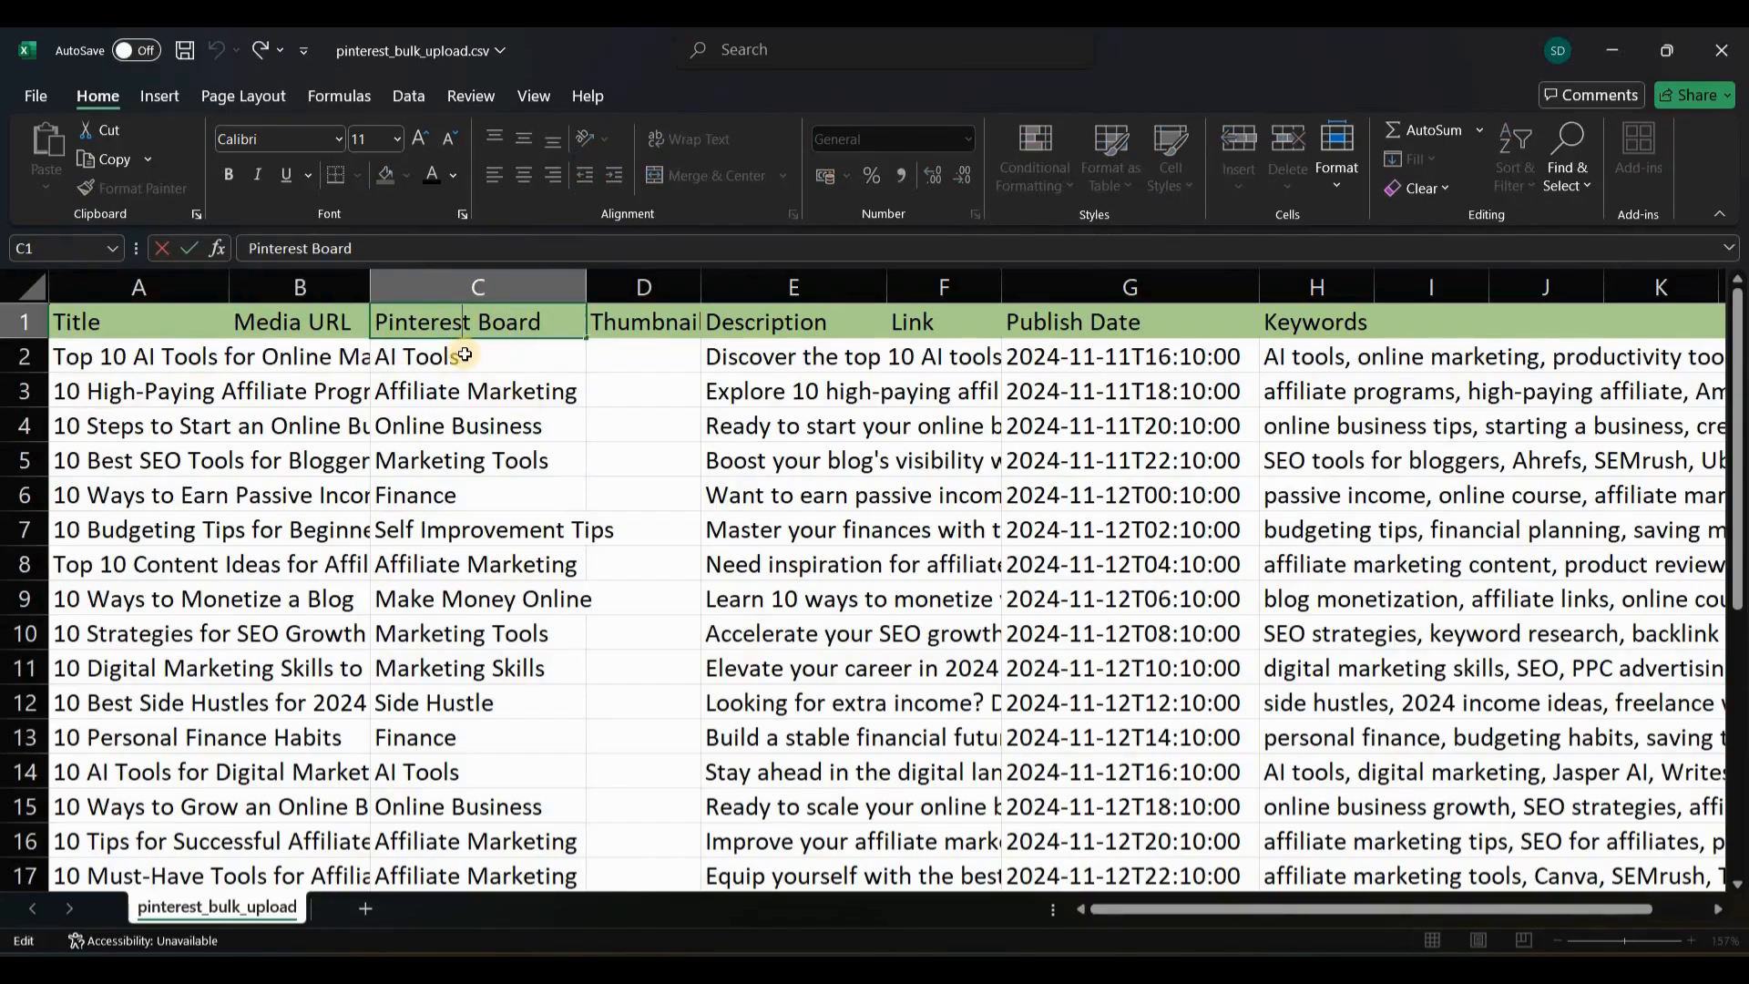
double_click(465, 356)
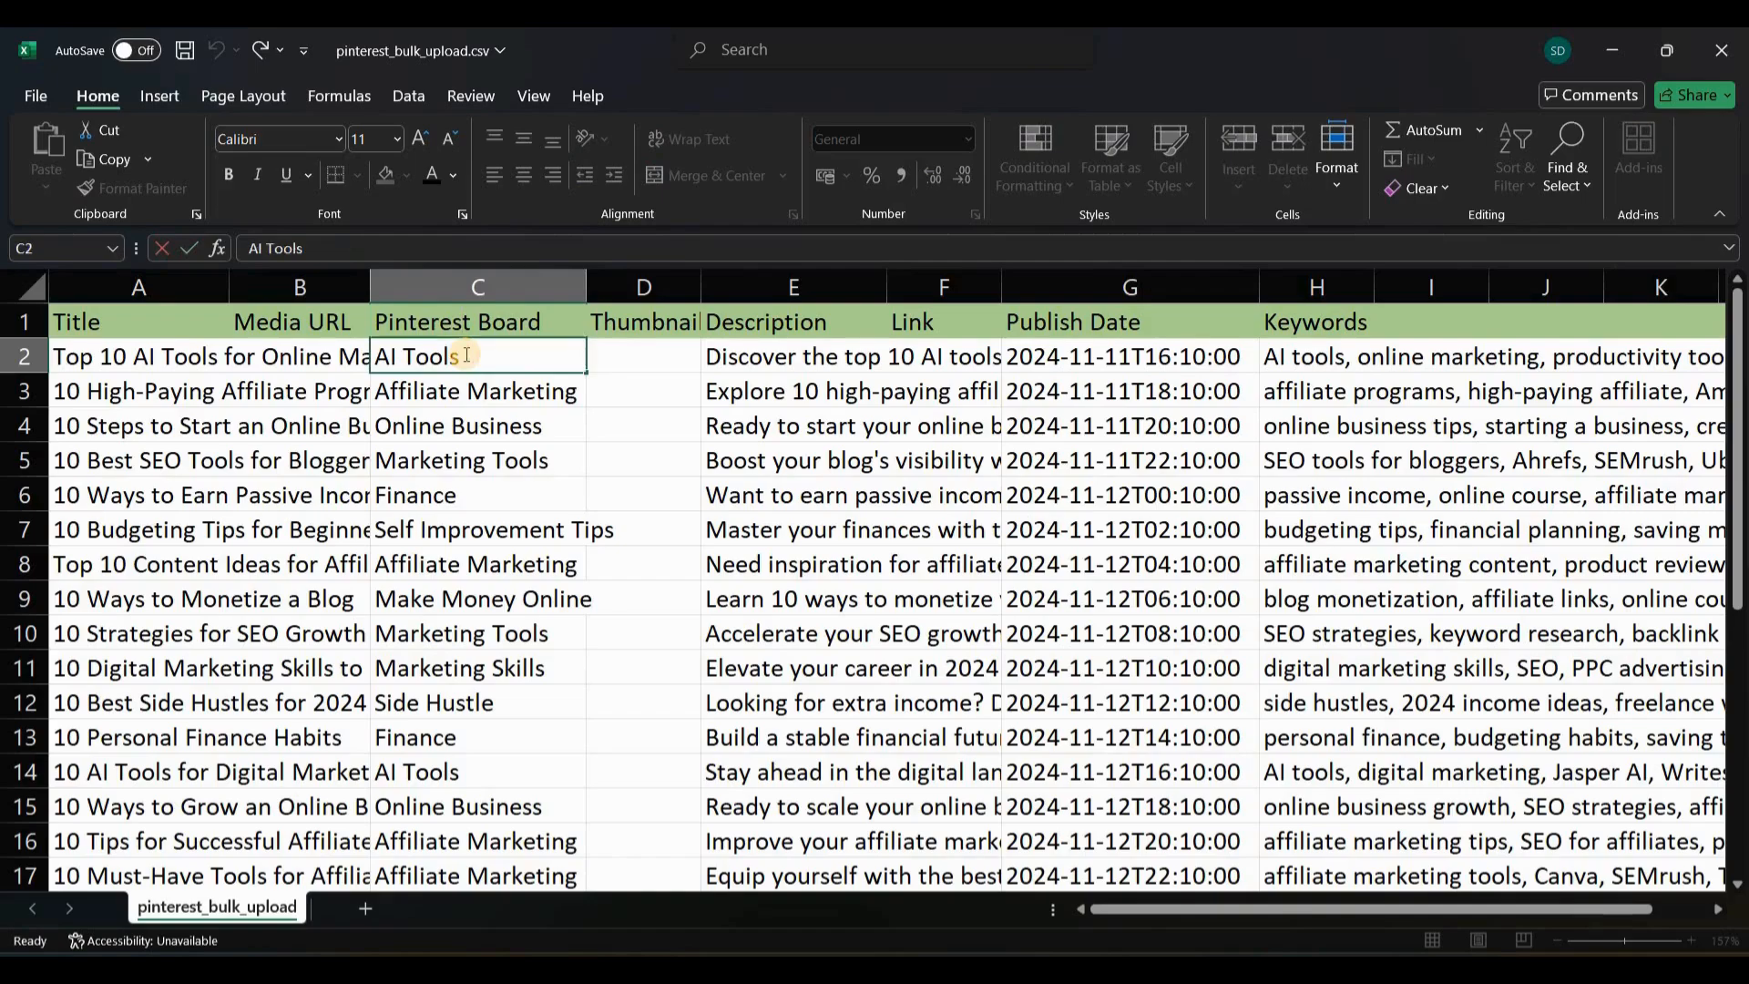
click(631, 330)
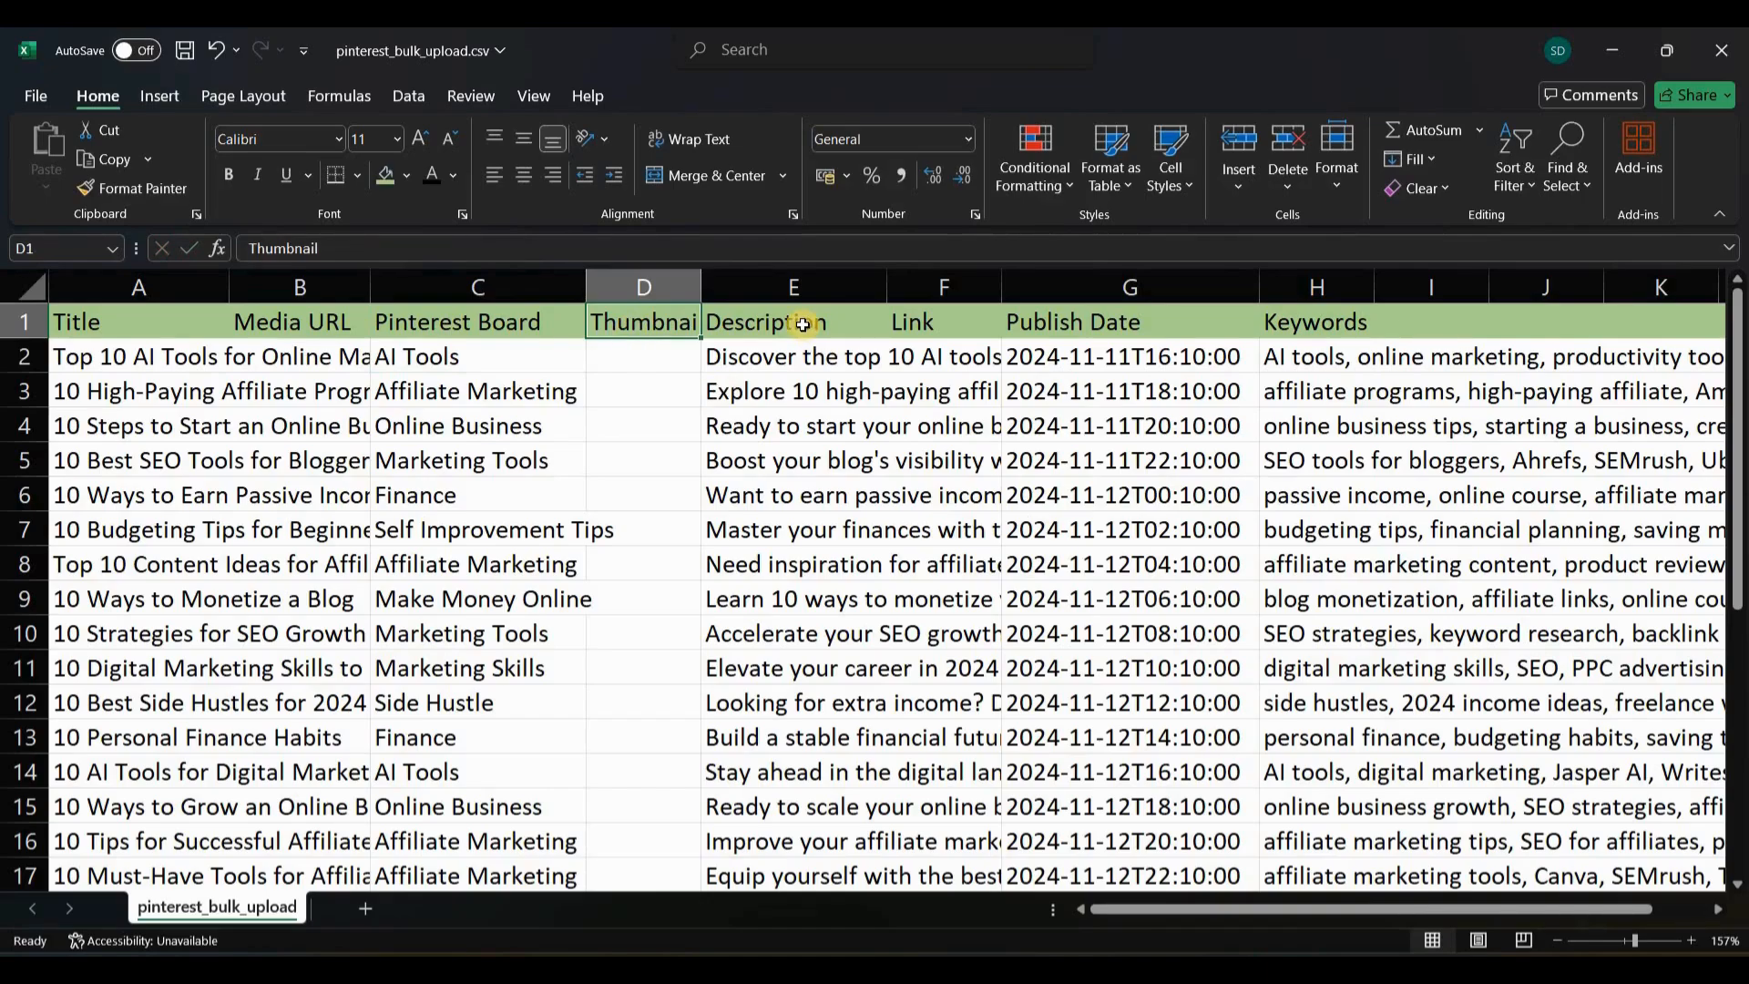
double_click(790, 355)
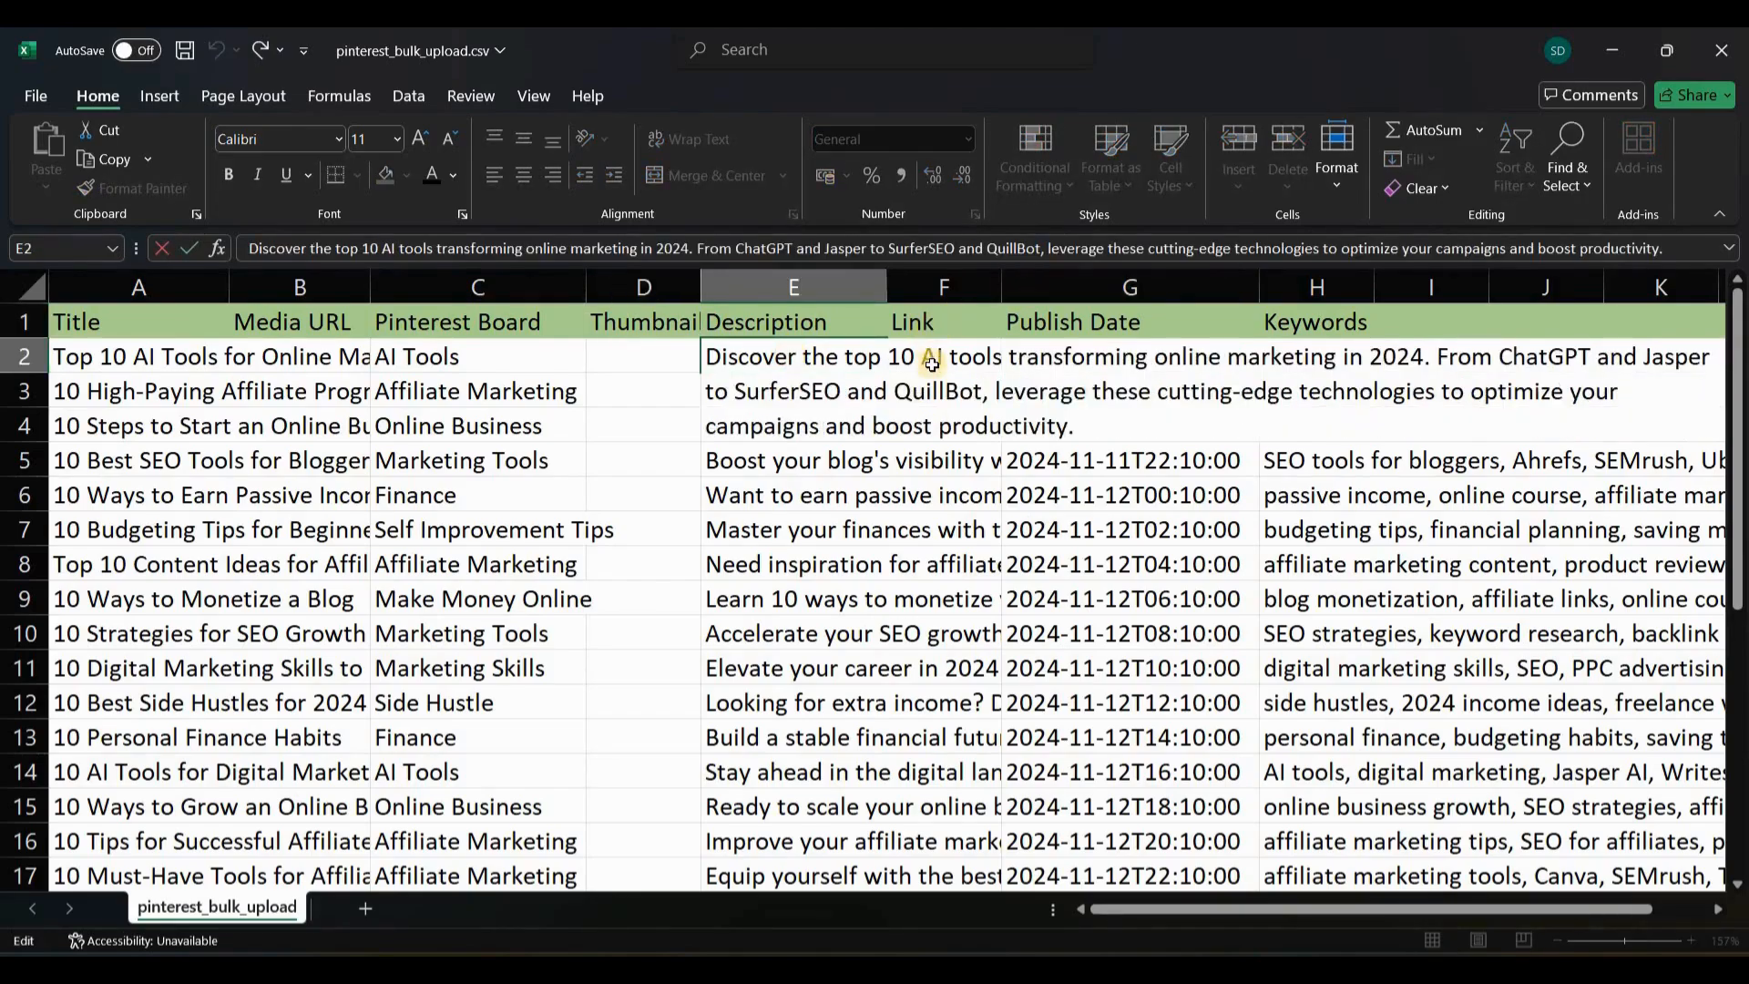
click(930, 363)
double_click(933, 367)
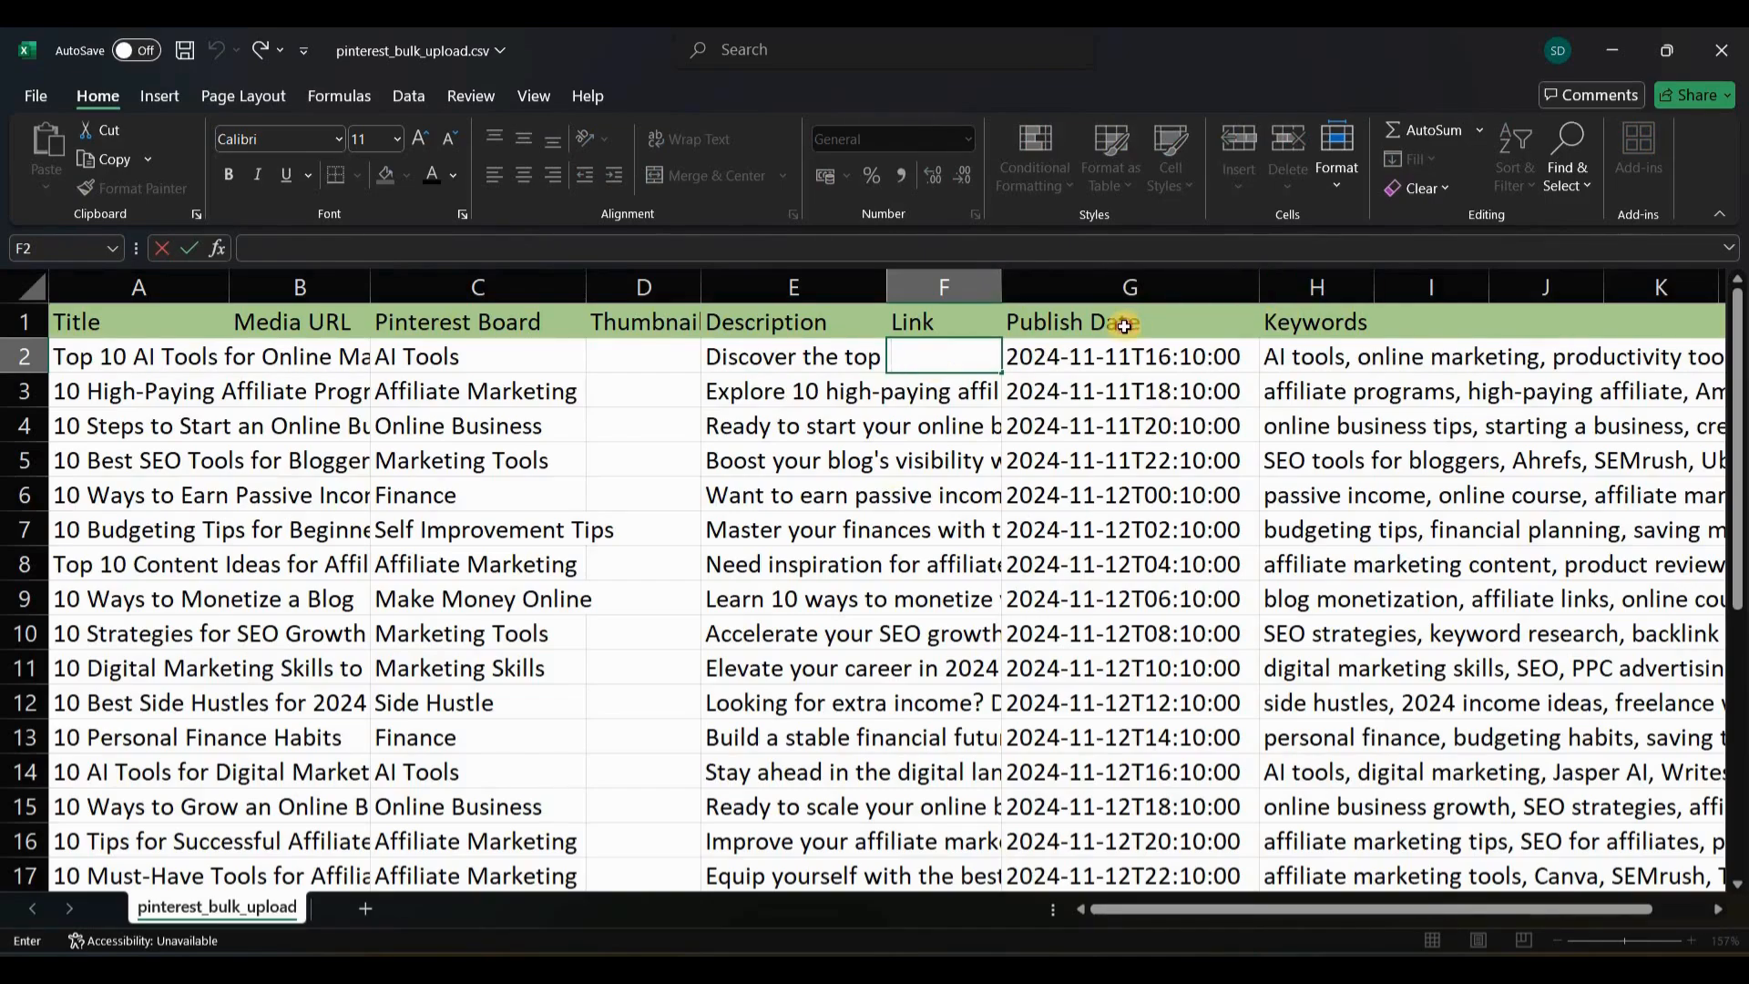
Examine the Publish Date and Keywords columns and look through the pin rows down to row 31.
key(Up)
key(Right)
key(F2)
scroll(930, 488, right, 2)
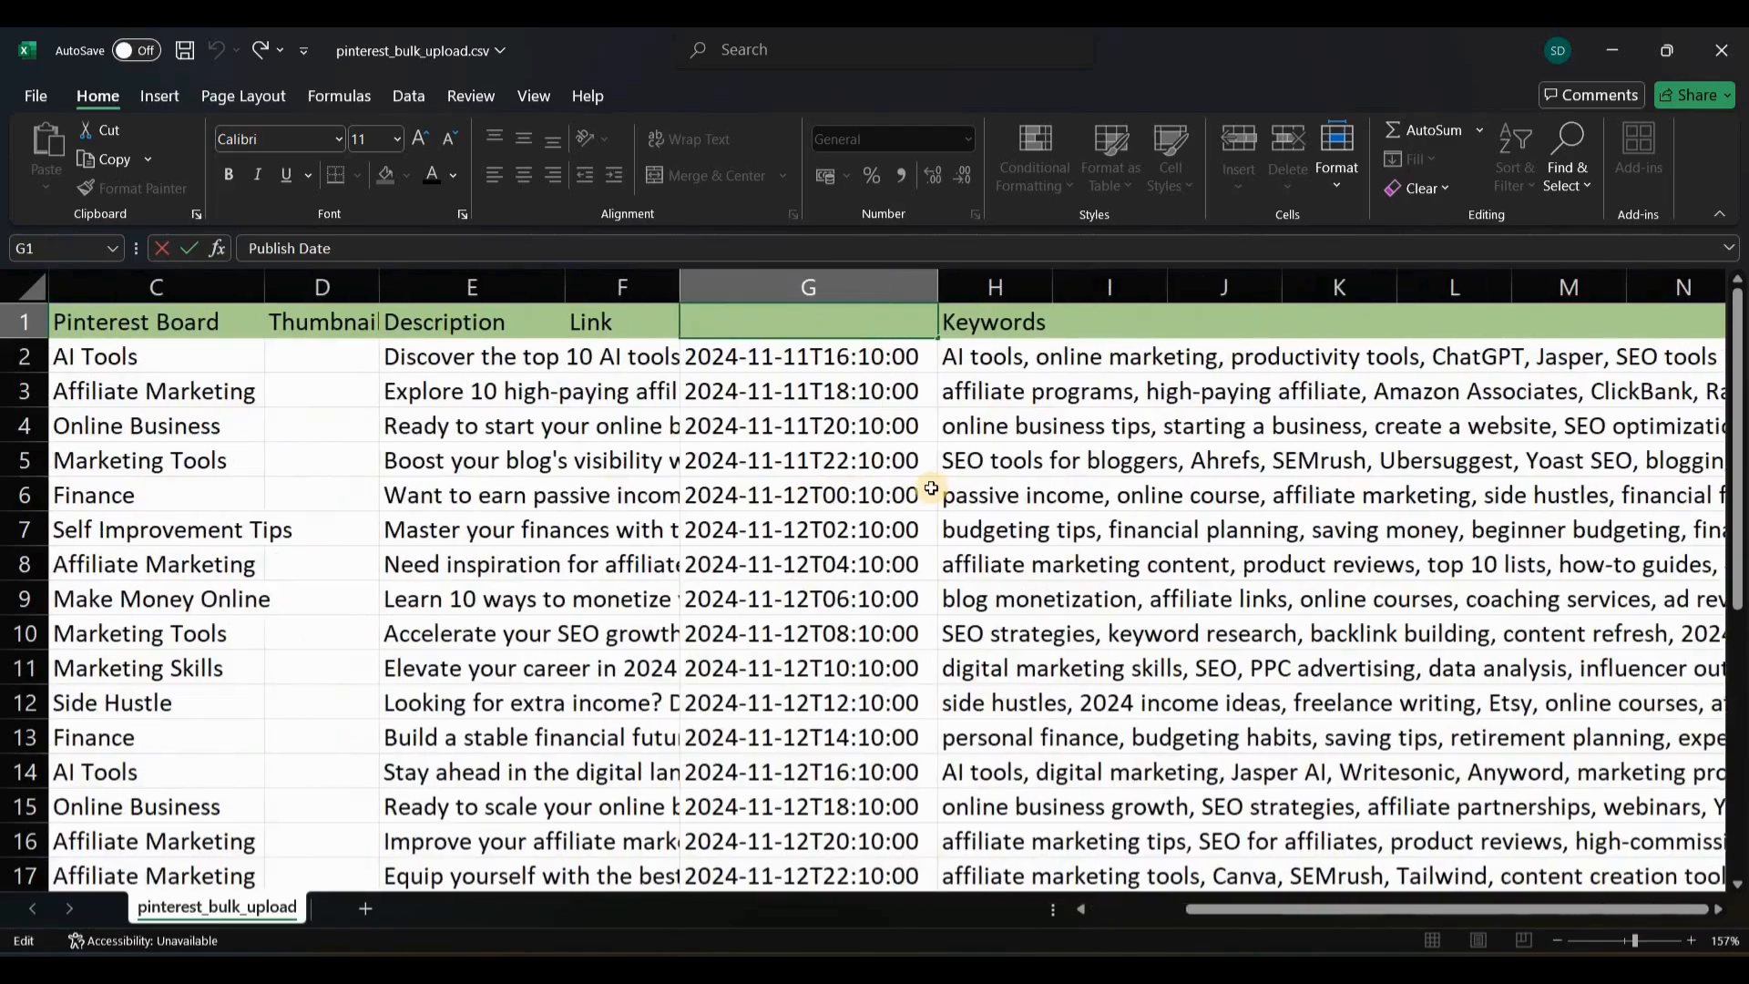
click(1001, 322)
scroll(741, 812, left, 2)
scroll(745, 817, down, 15)
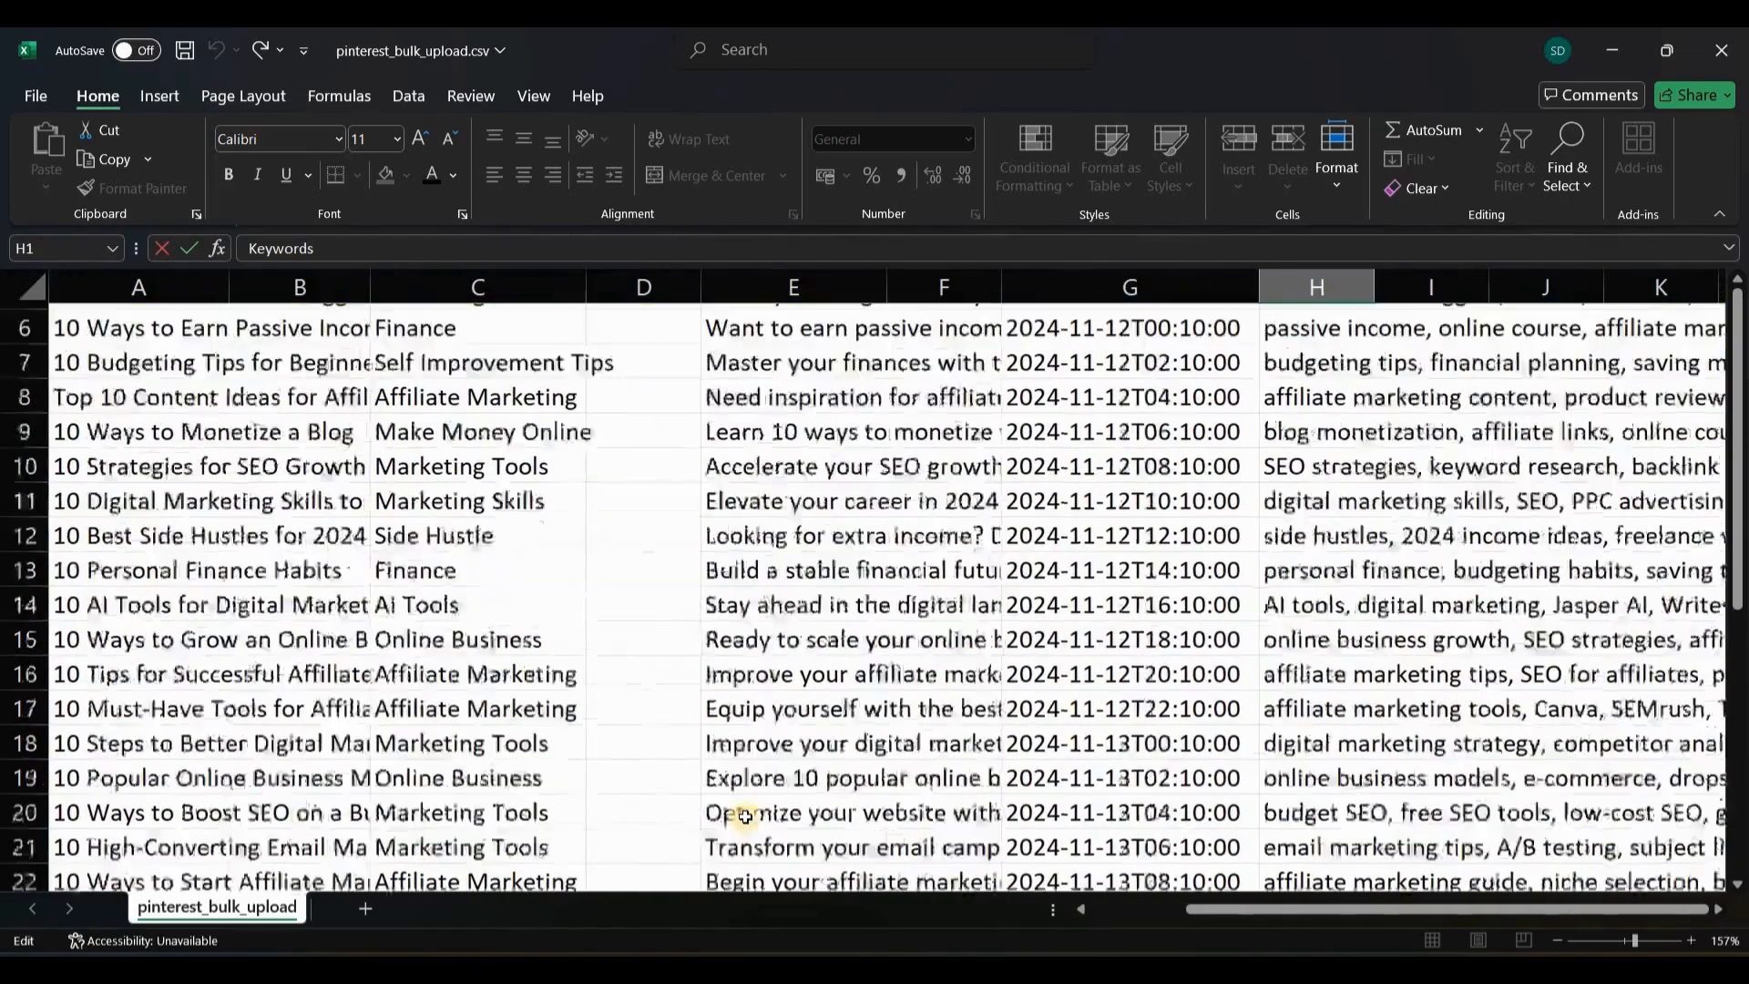
scroll(745, 817, up, 9)
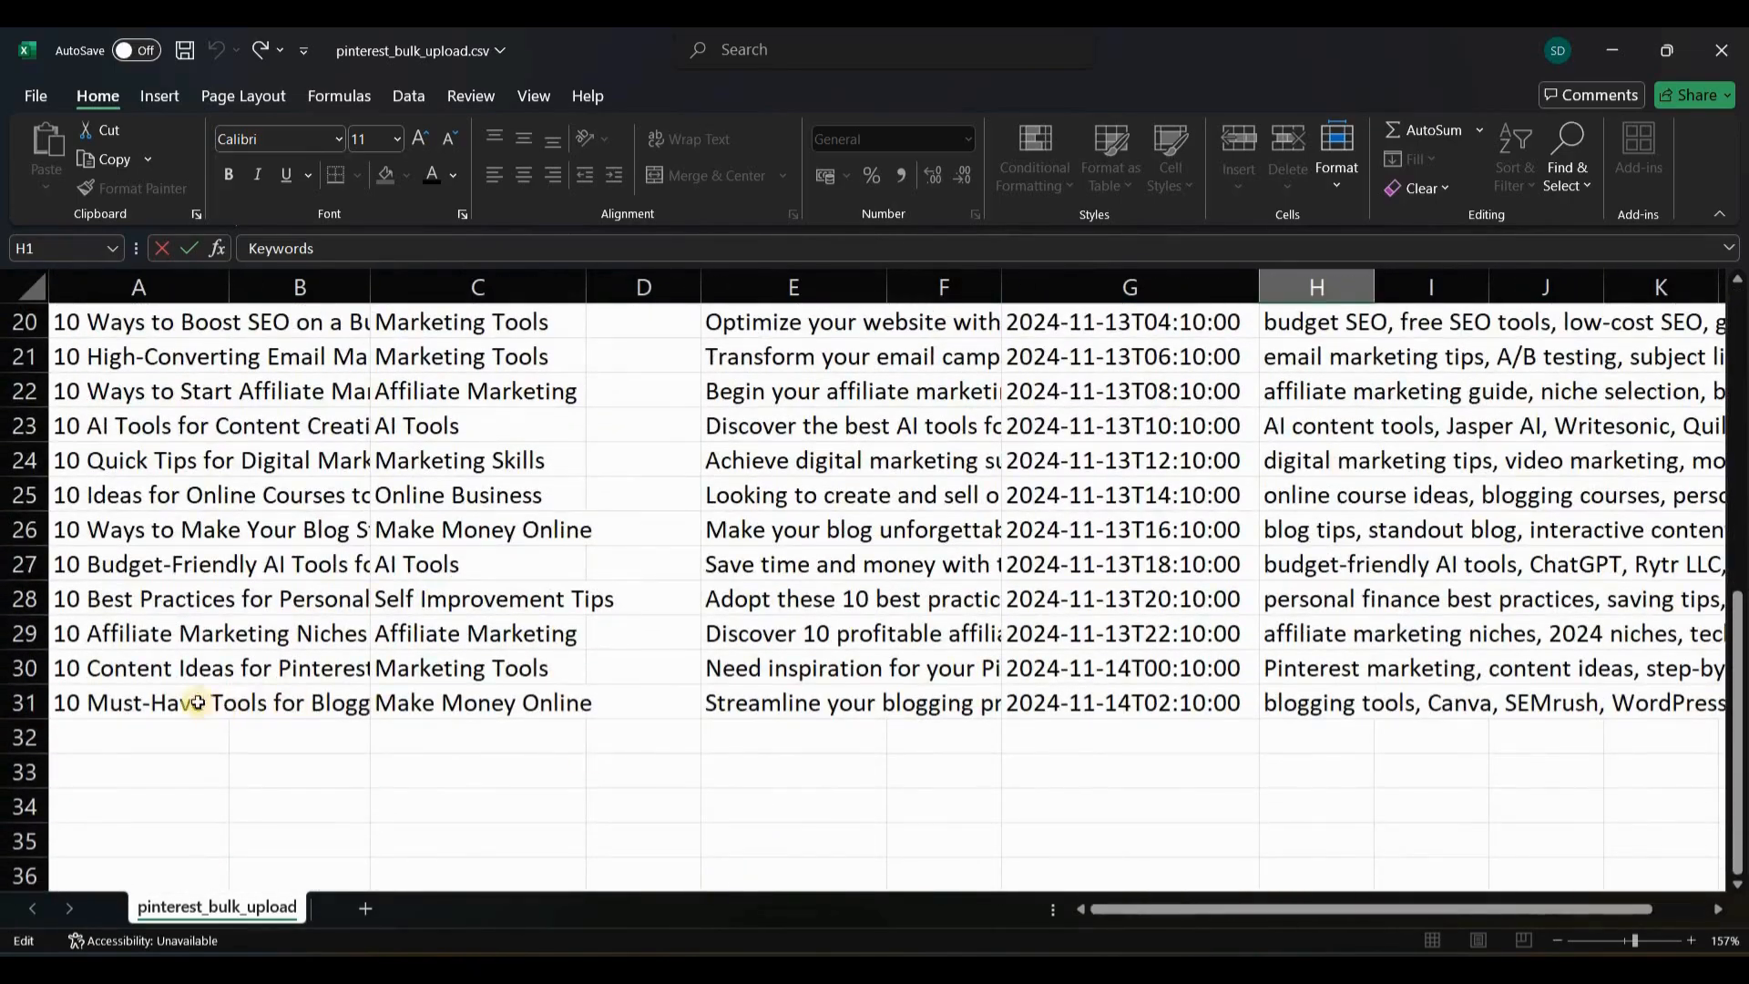
scroll(604, 722, right, 3)
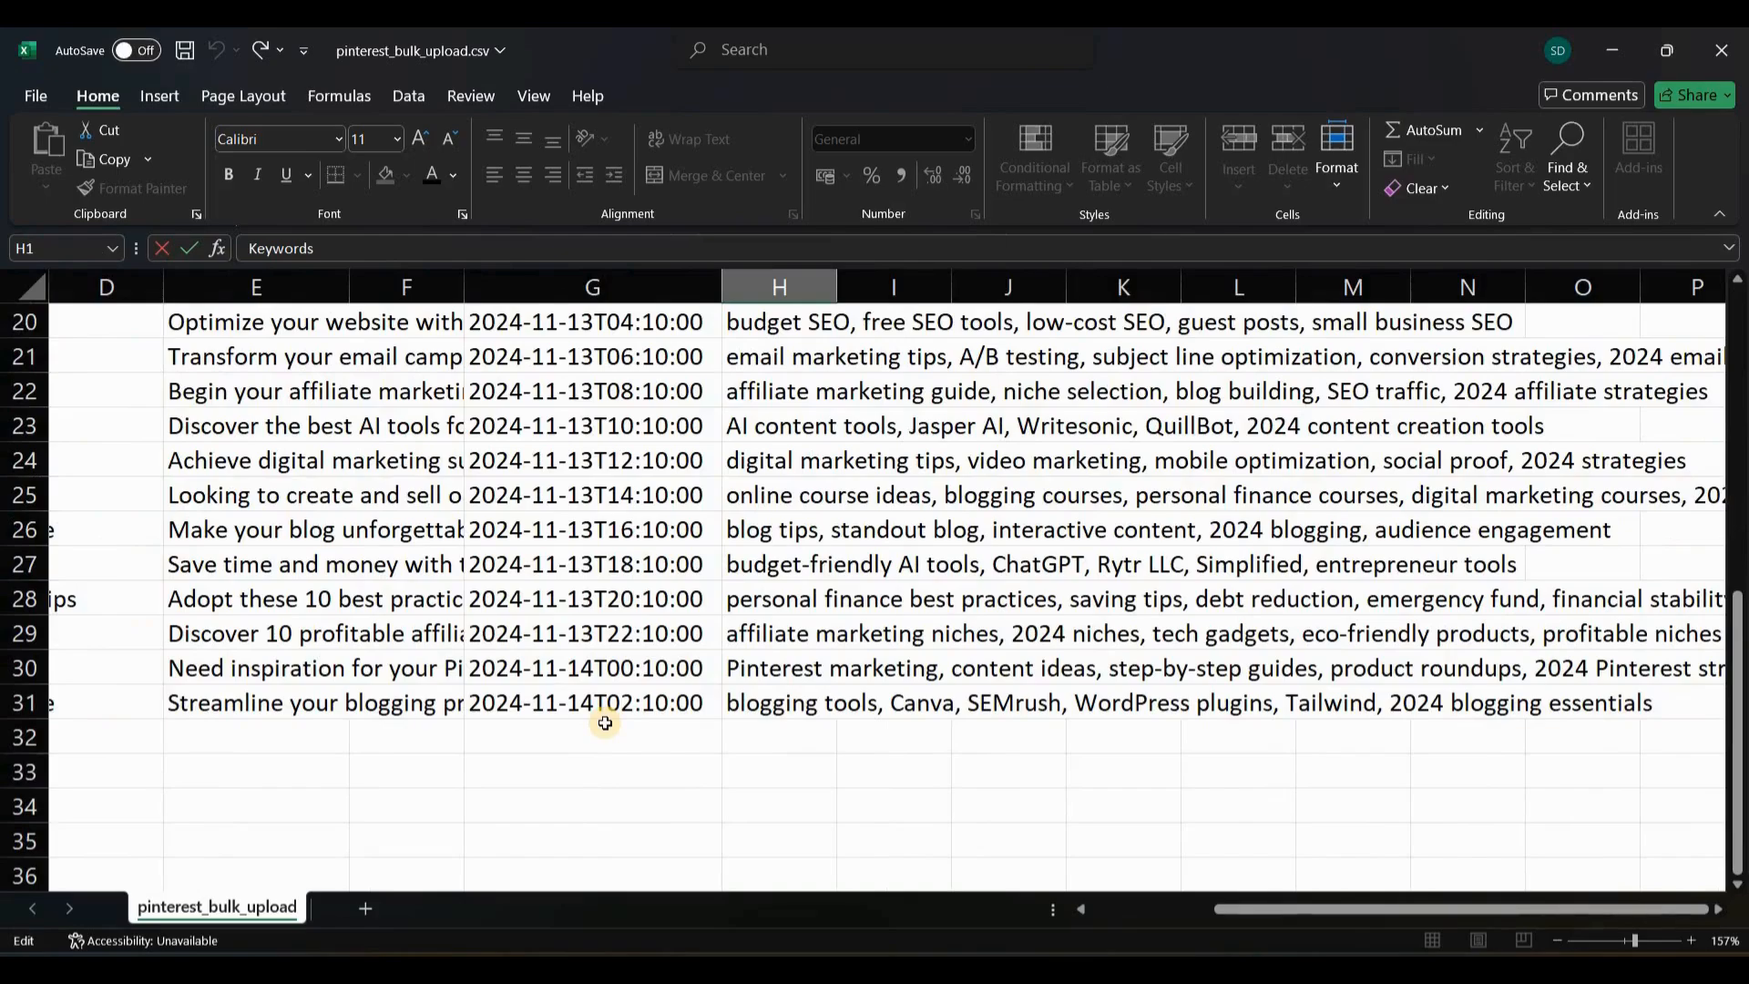
Examine the date and time scheduled for the last pin in Publish Date cell G31.
click(606, 714)
scroll(606, 714, down, 2)
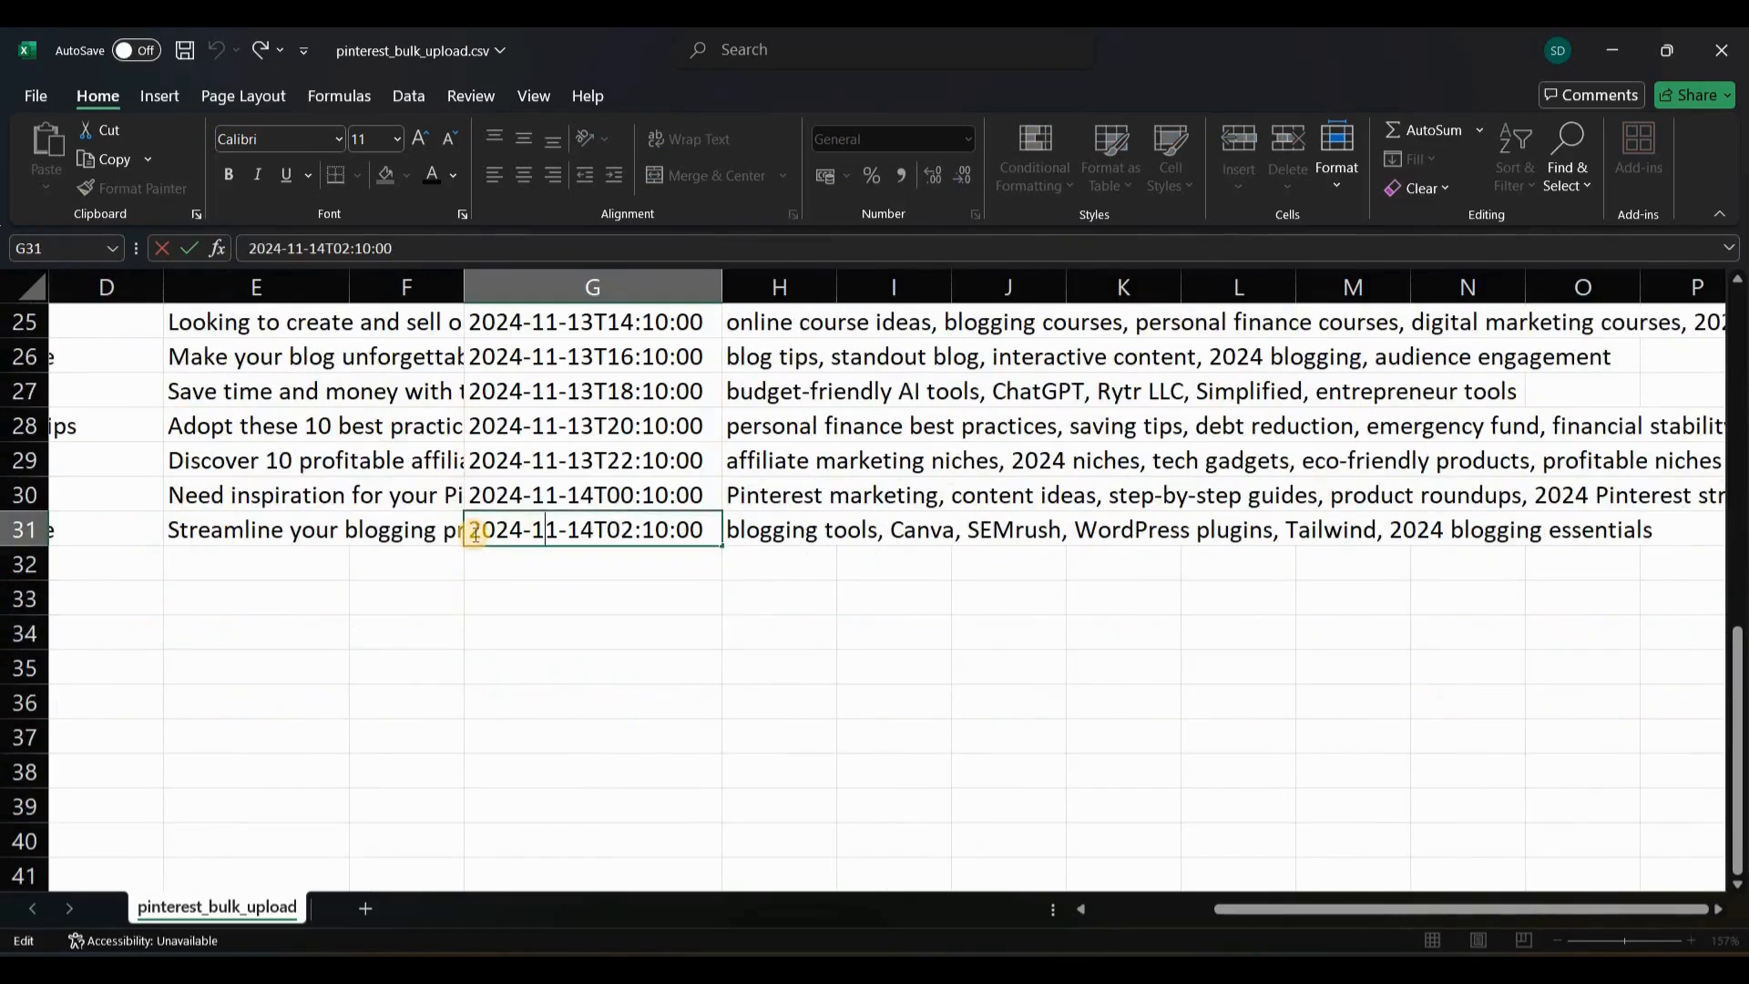
drag(469, 533, 592, 533)
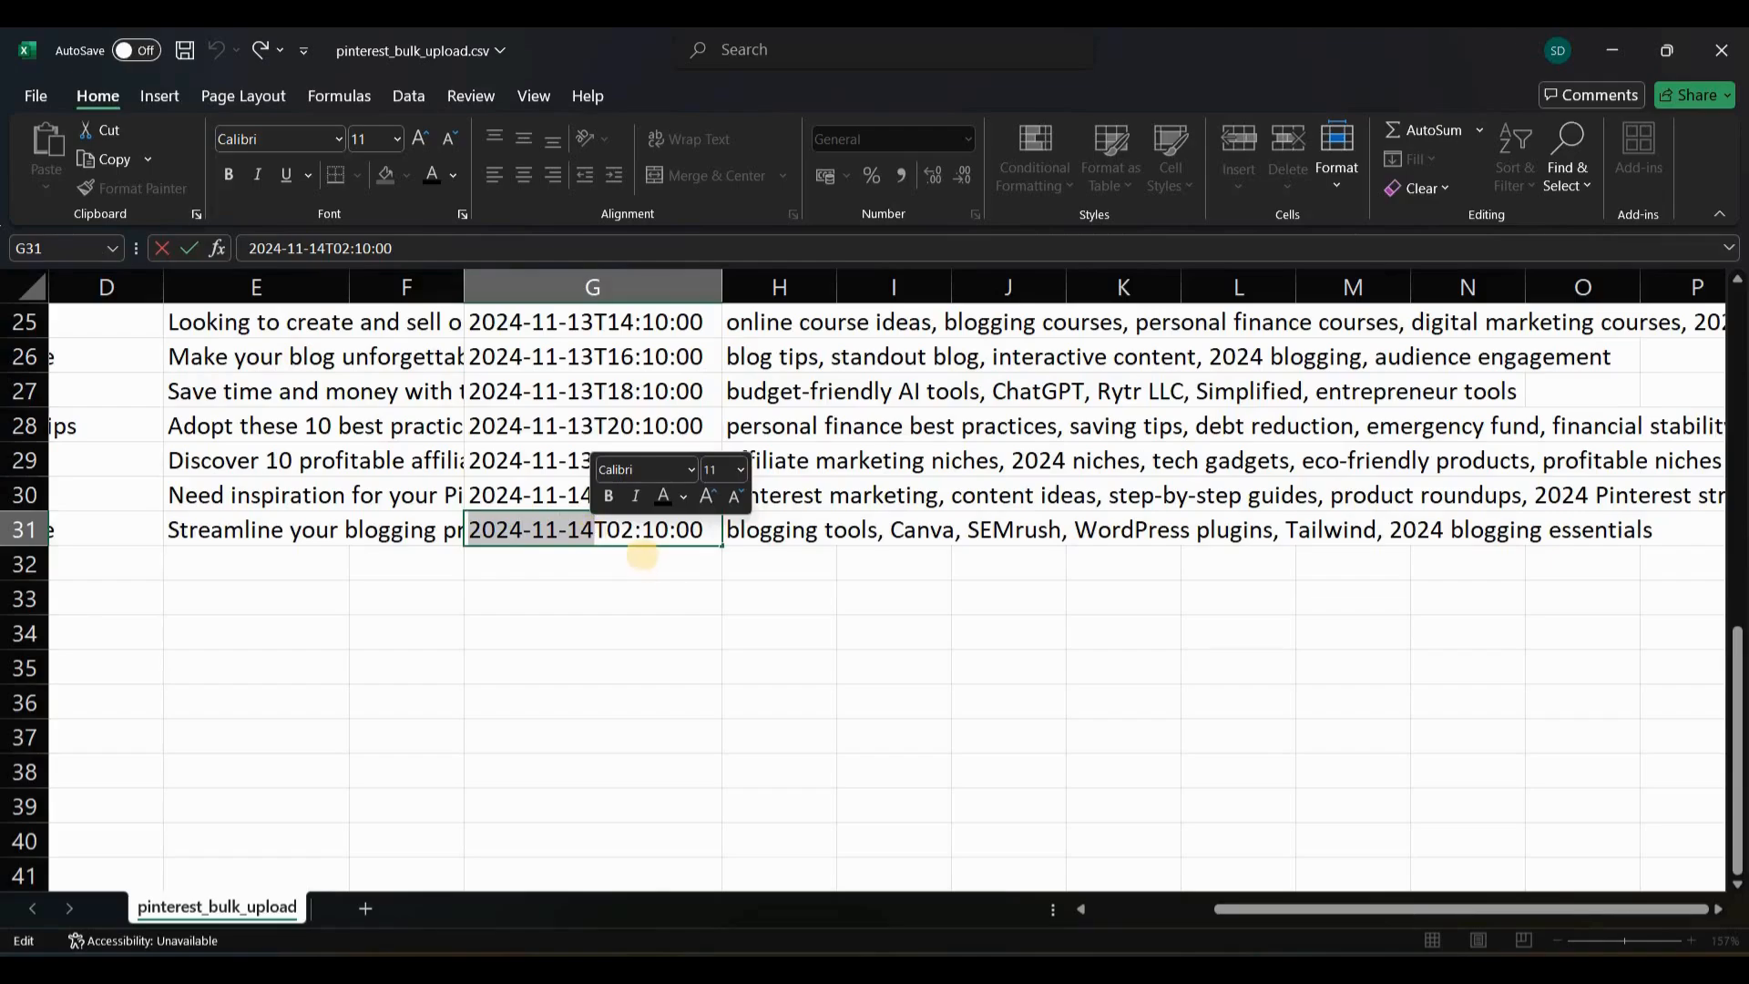
click(649, 530)
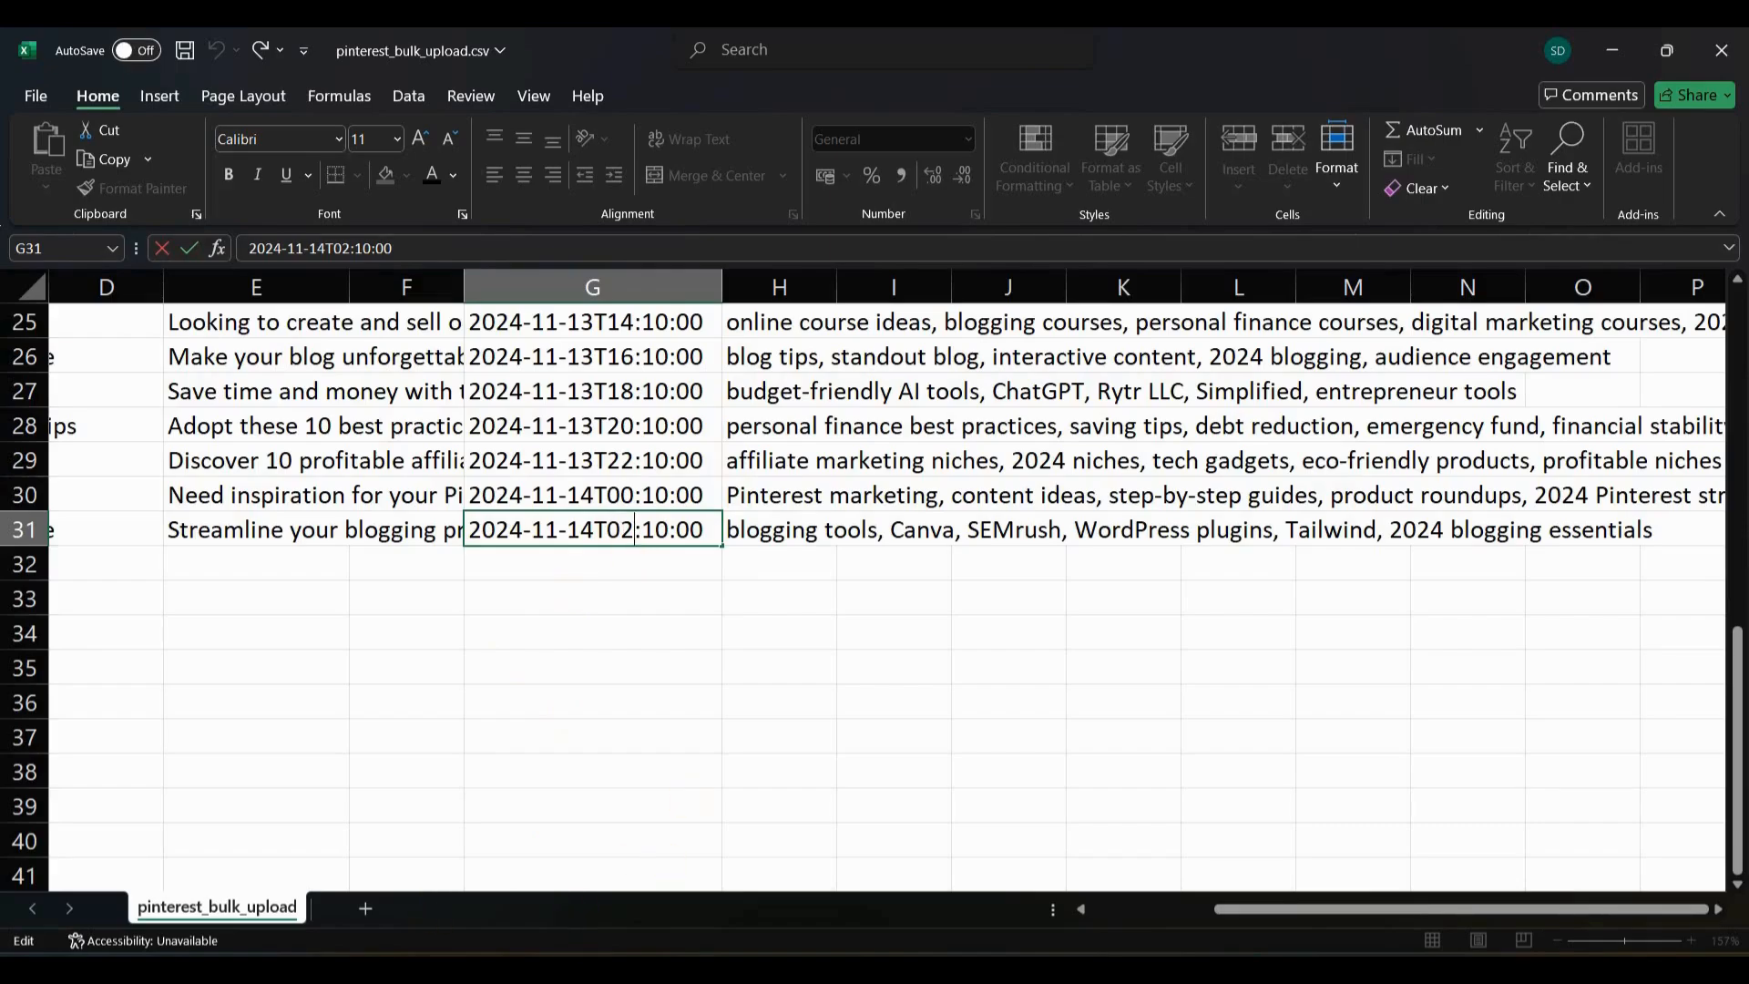
Switch to the Google Docs prompt and review it from the pin content placeholder down to the Publish Date guidelines.
click(699, 888)
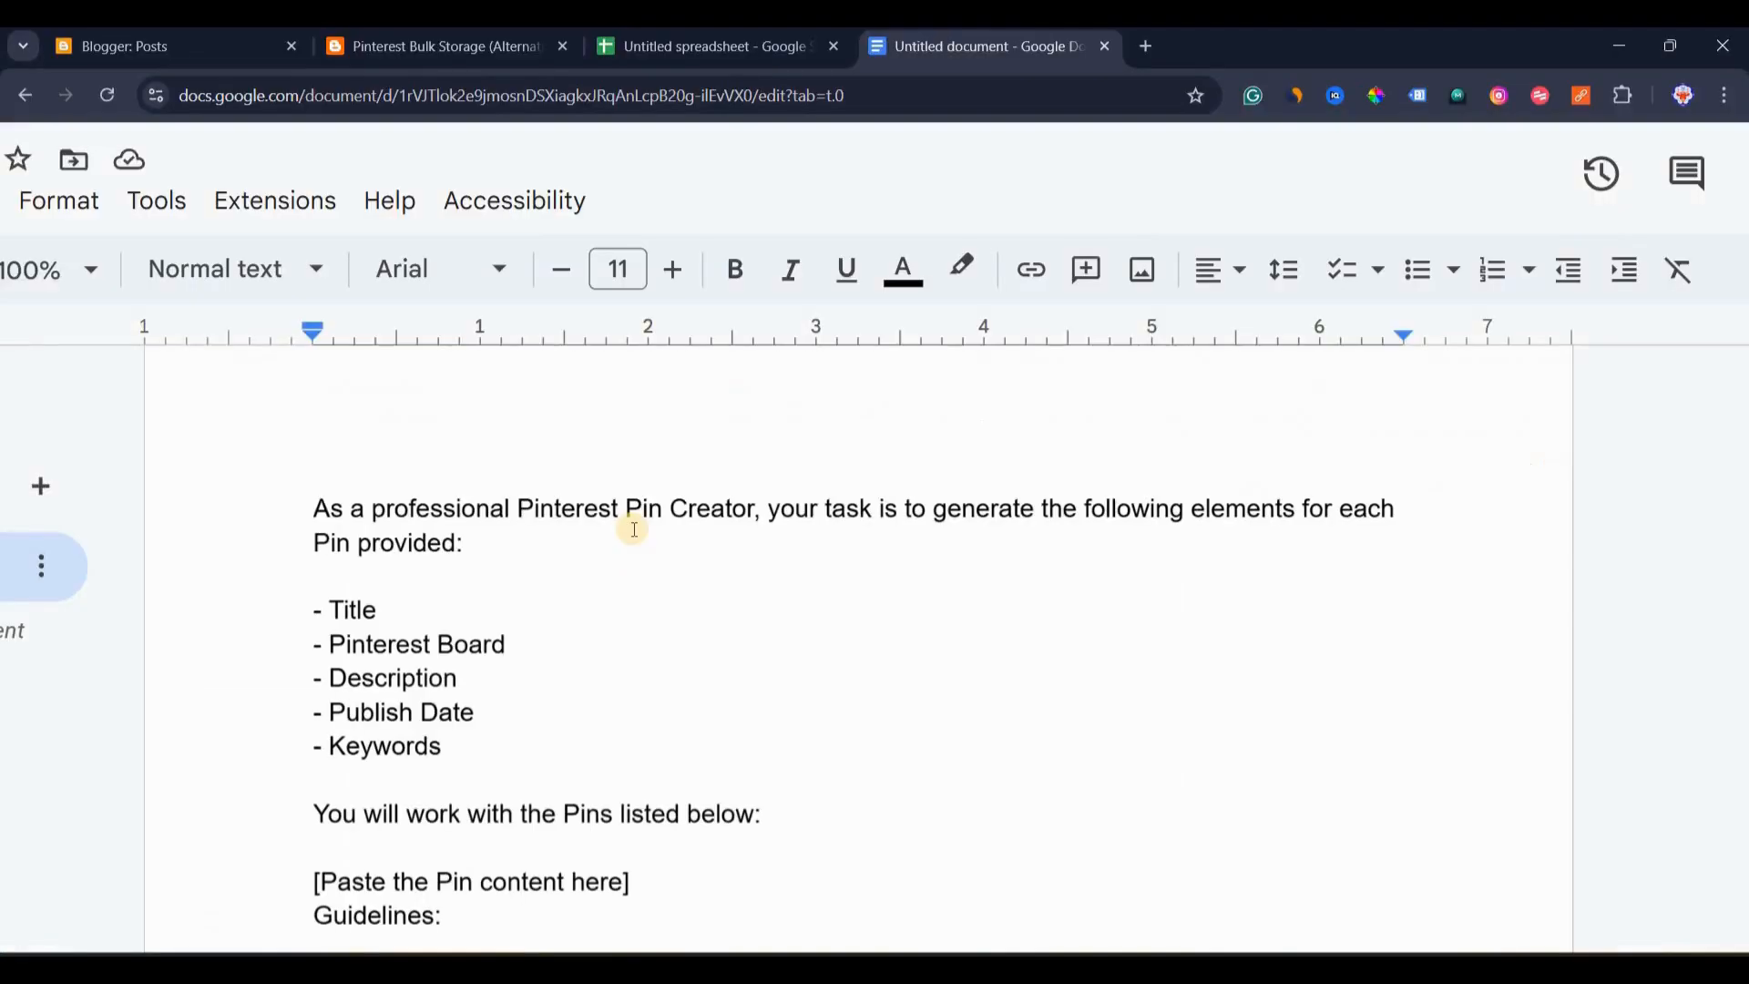
scroll(631, 523, down, 10)
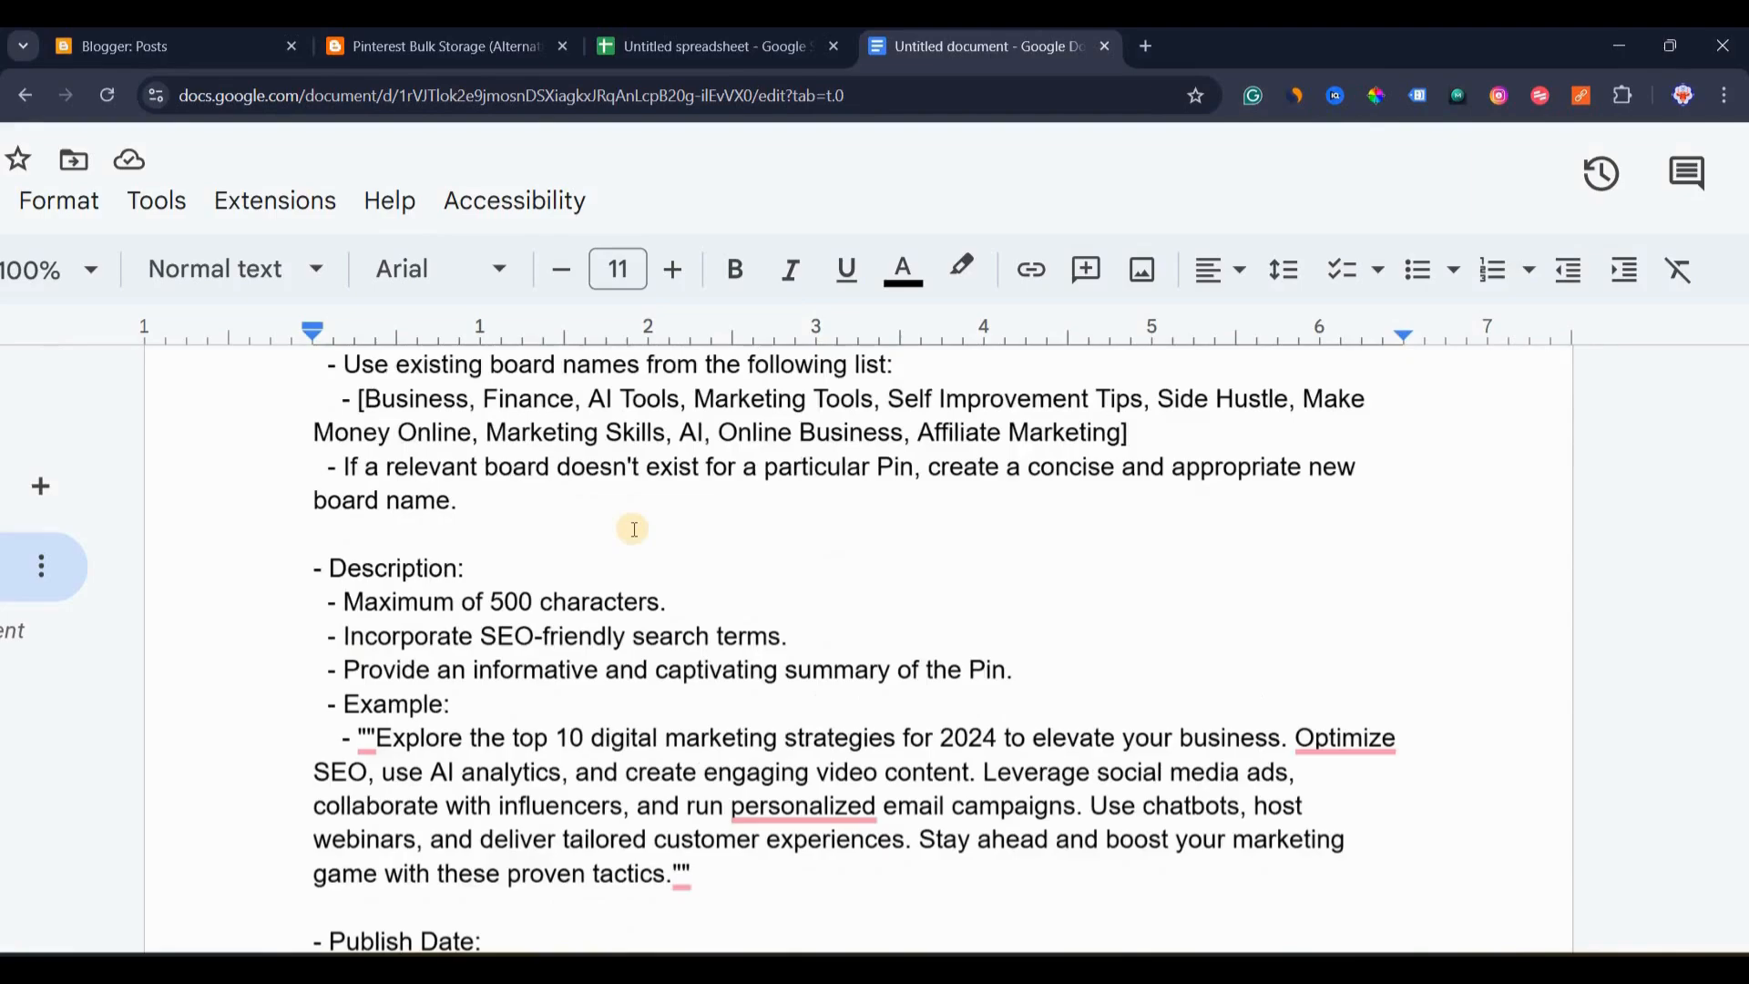
scroll(629, 522, up, 8)
scroll(623, 483, down, 3)
drag(619, 440, 620, 441)
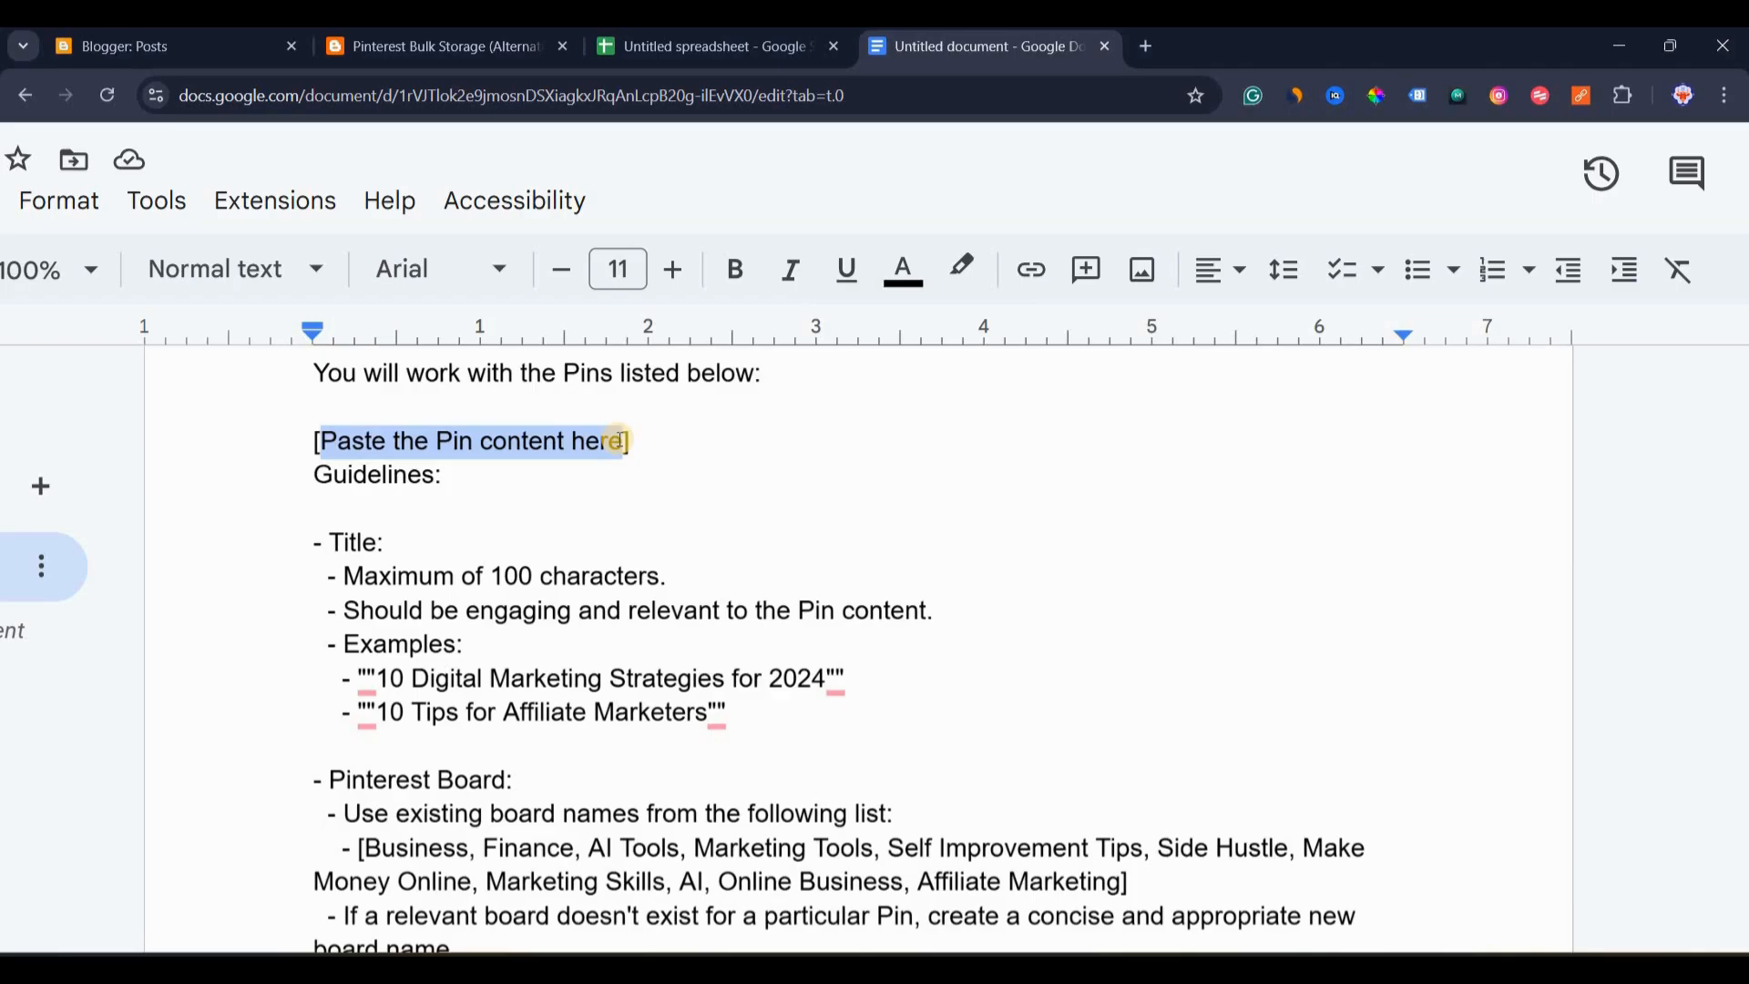
scroll(625, 765, down, 10)
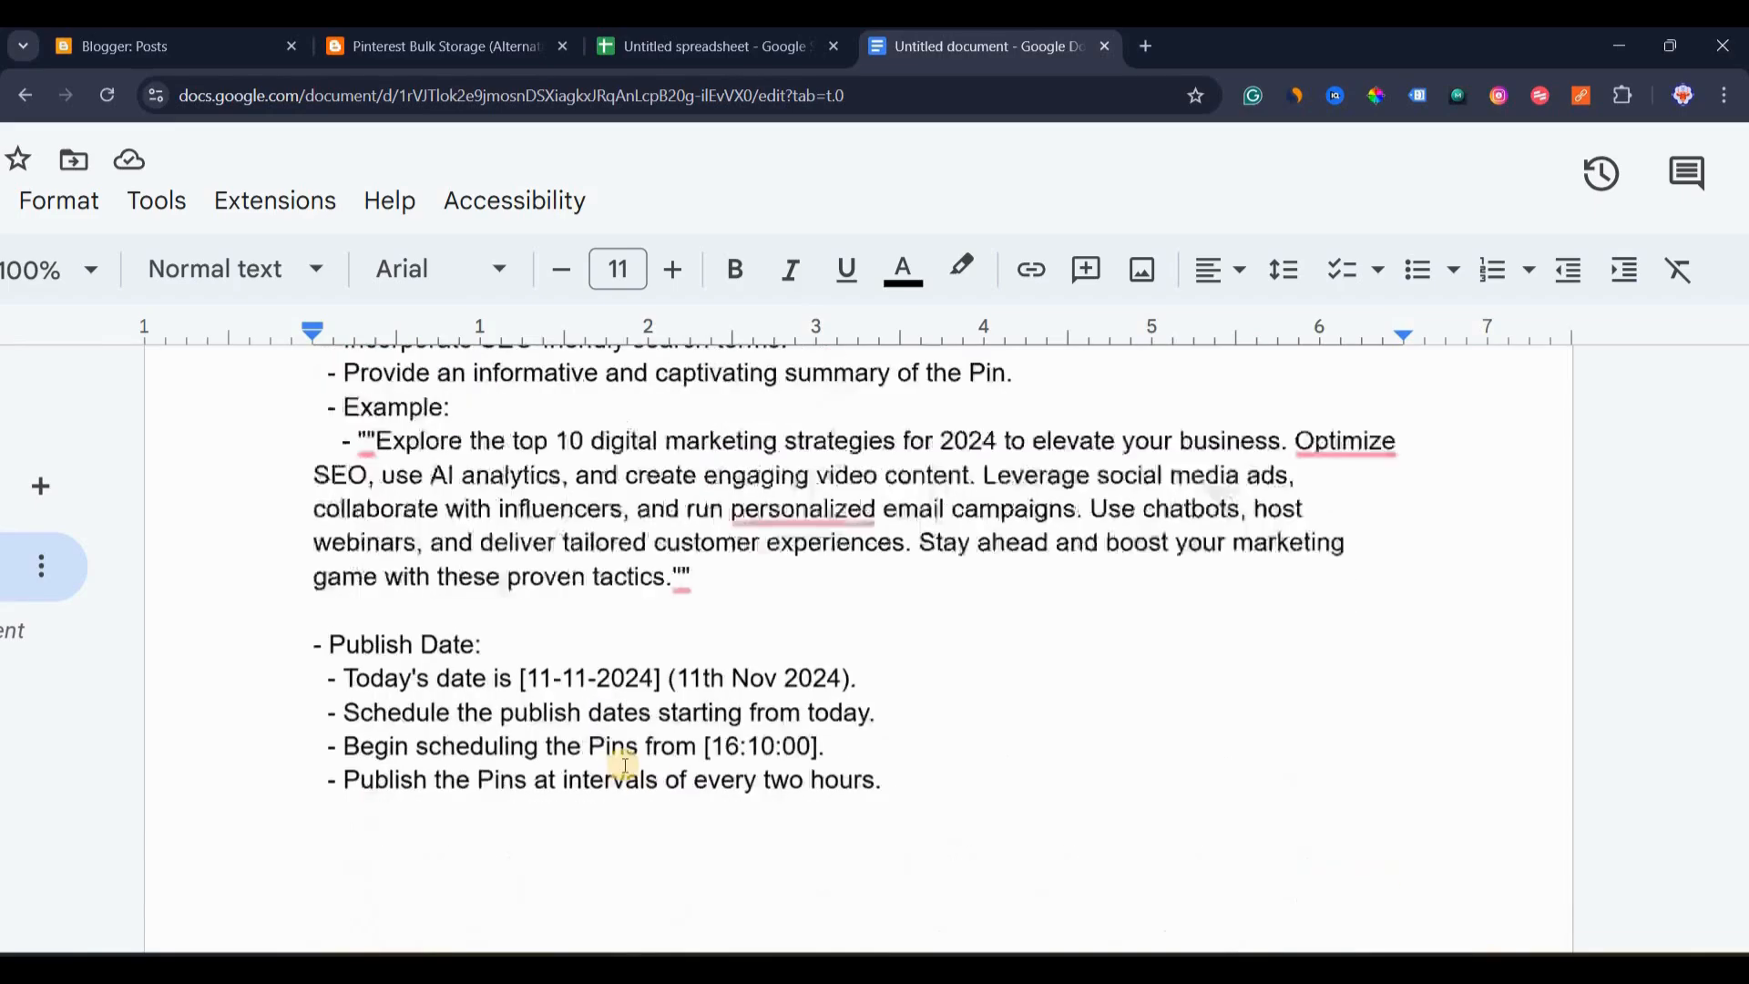
Set today's date in the prompt's Publish Date section to [14-11-2024] (14th Nov 2024), matching the last pin's date in Excel cell G31.
scroll(616, 768, up, 3)
scroll(564, 528, up, 1)
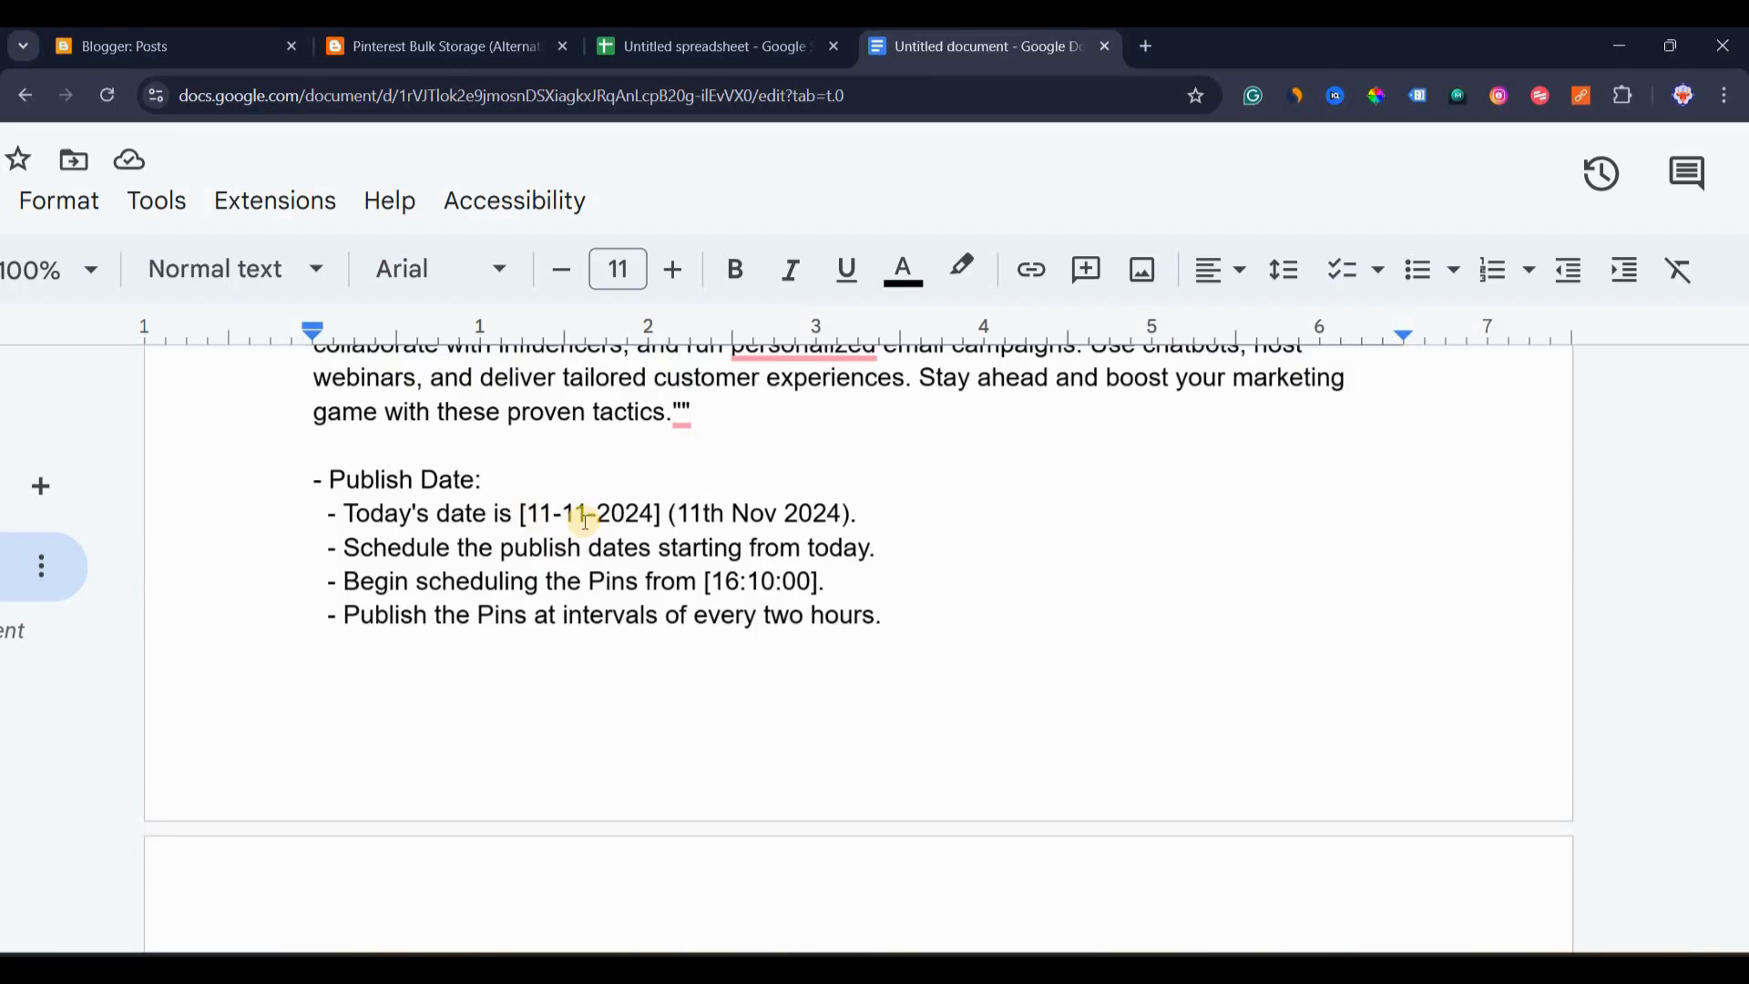
click(576, 513)
key(BackSpace)
text(4)
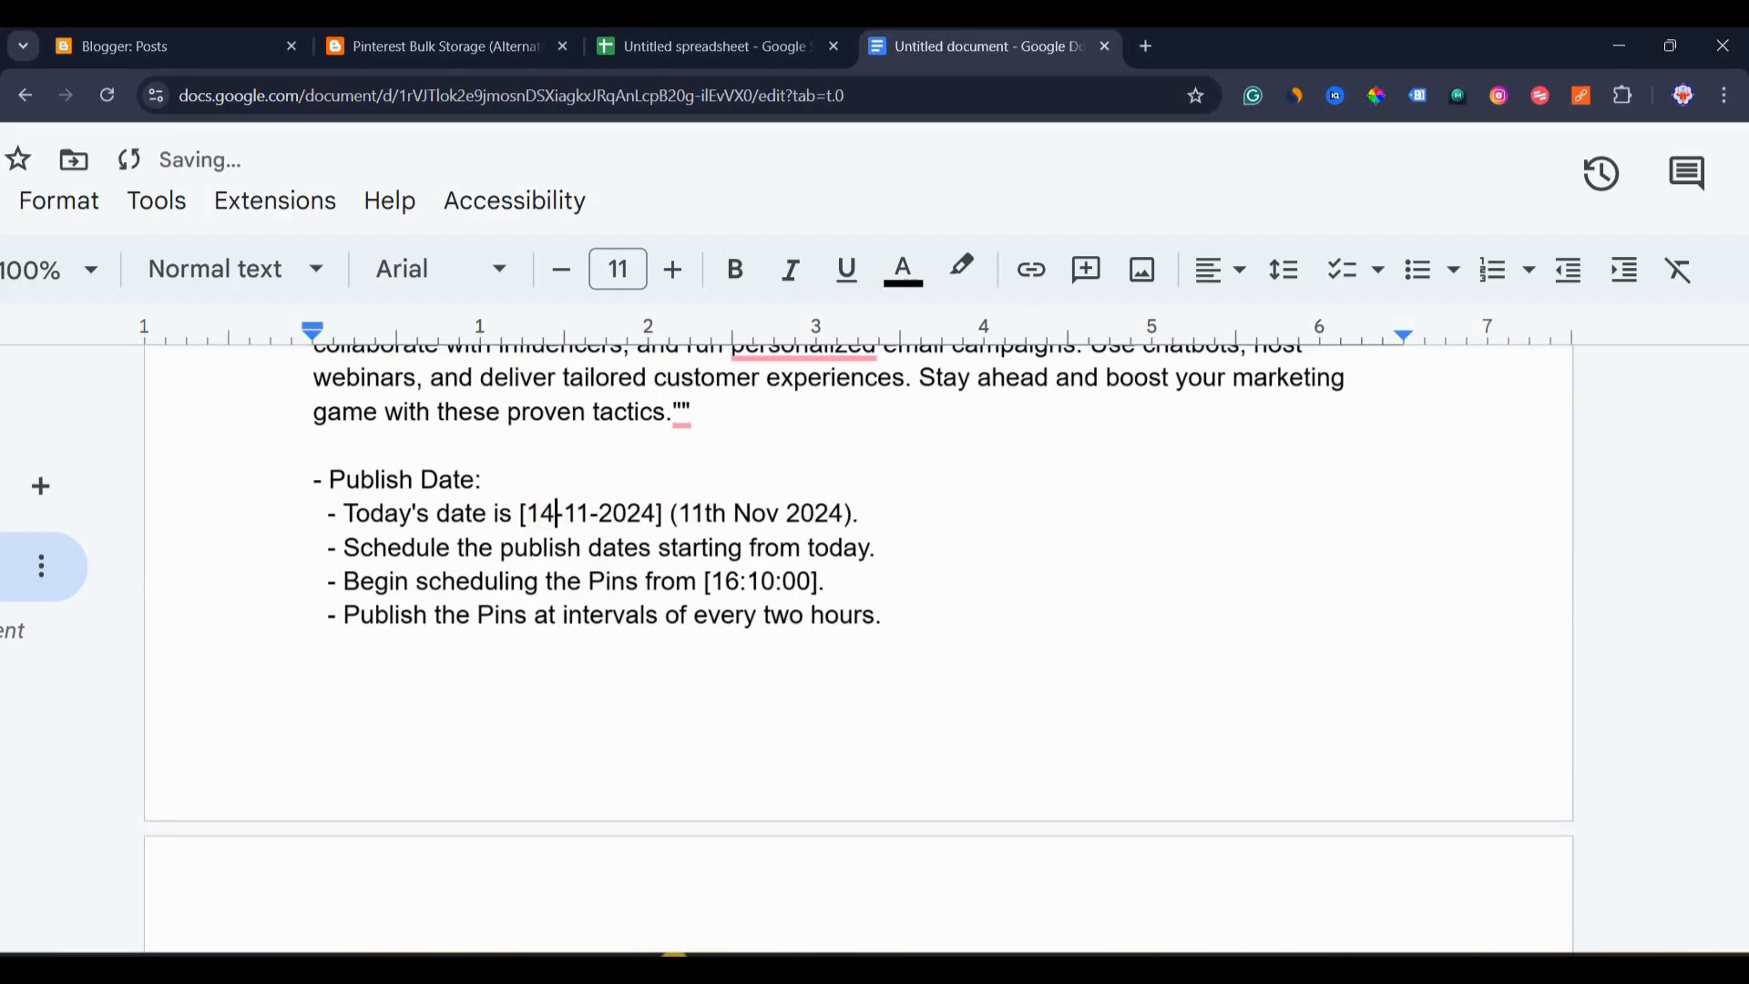
key(alt+Tab)
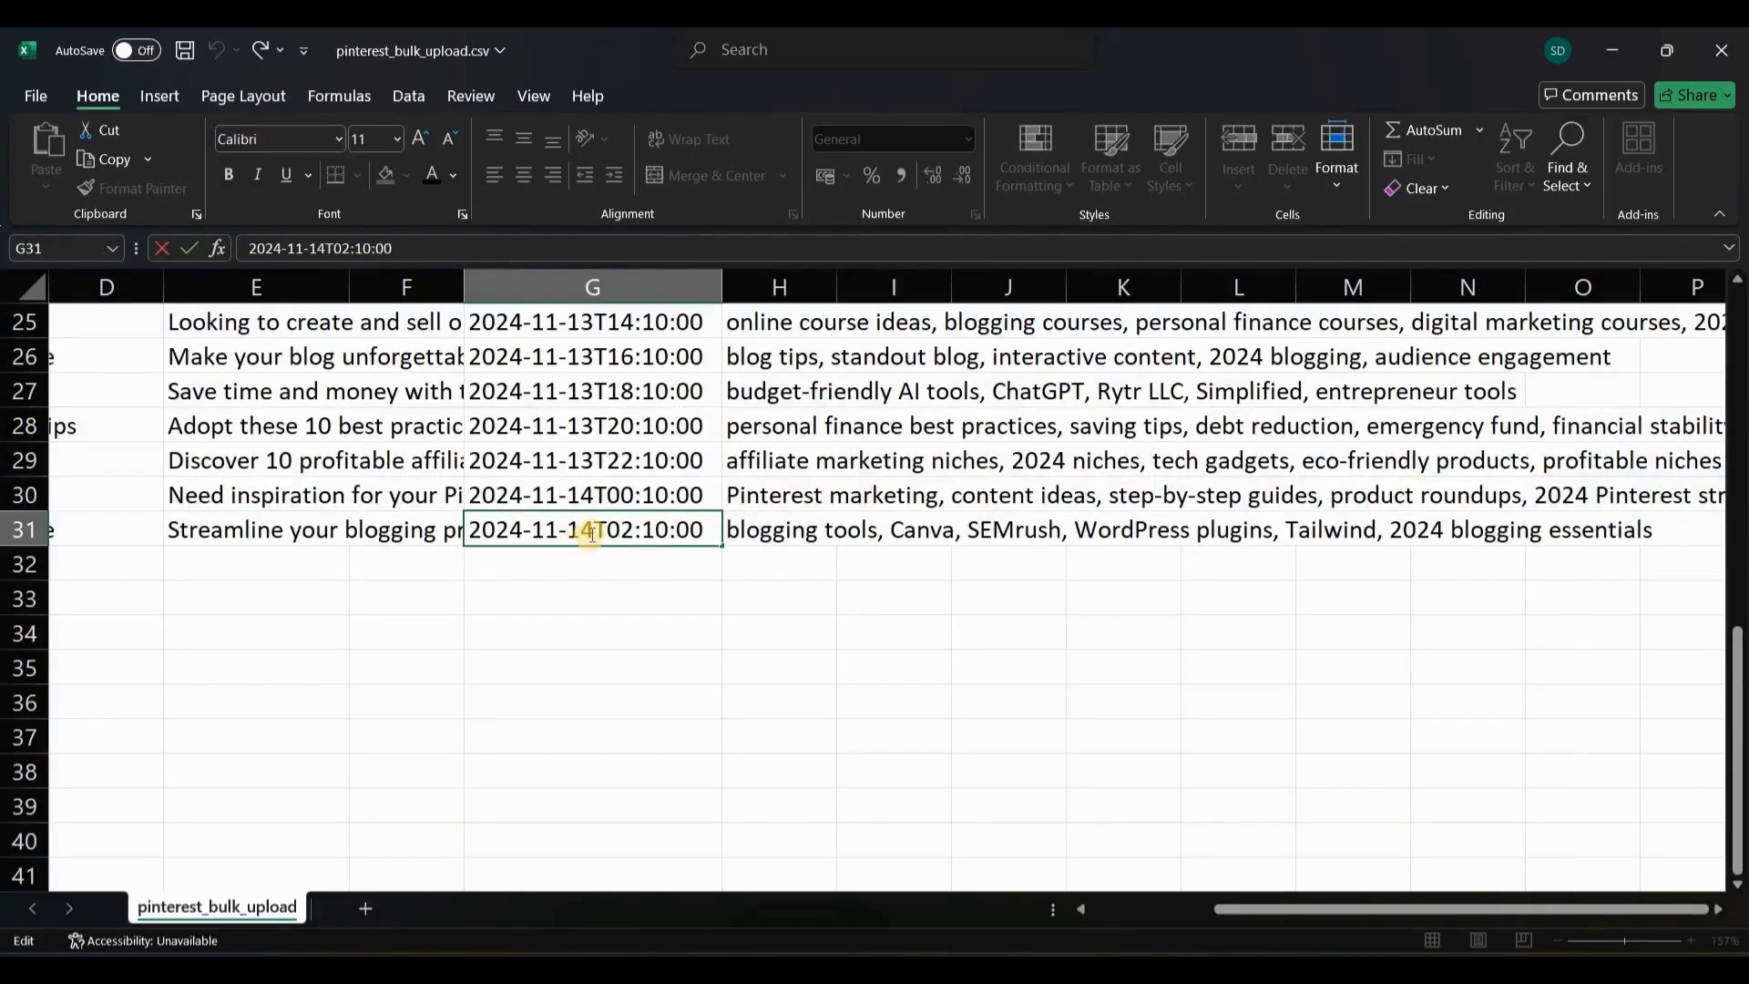
drag(569, 531, 593, 531)
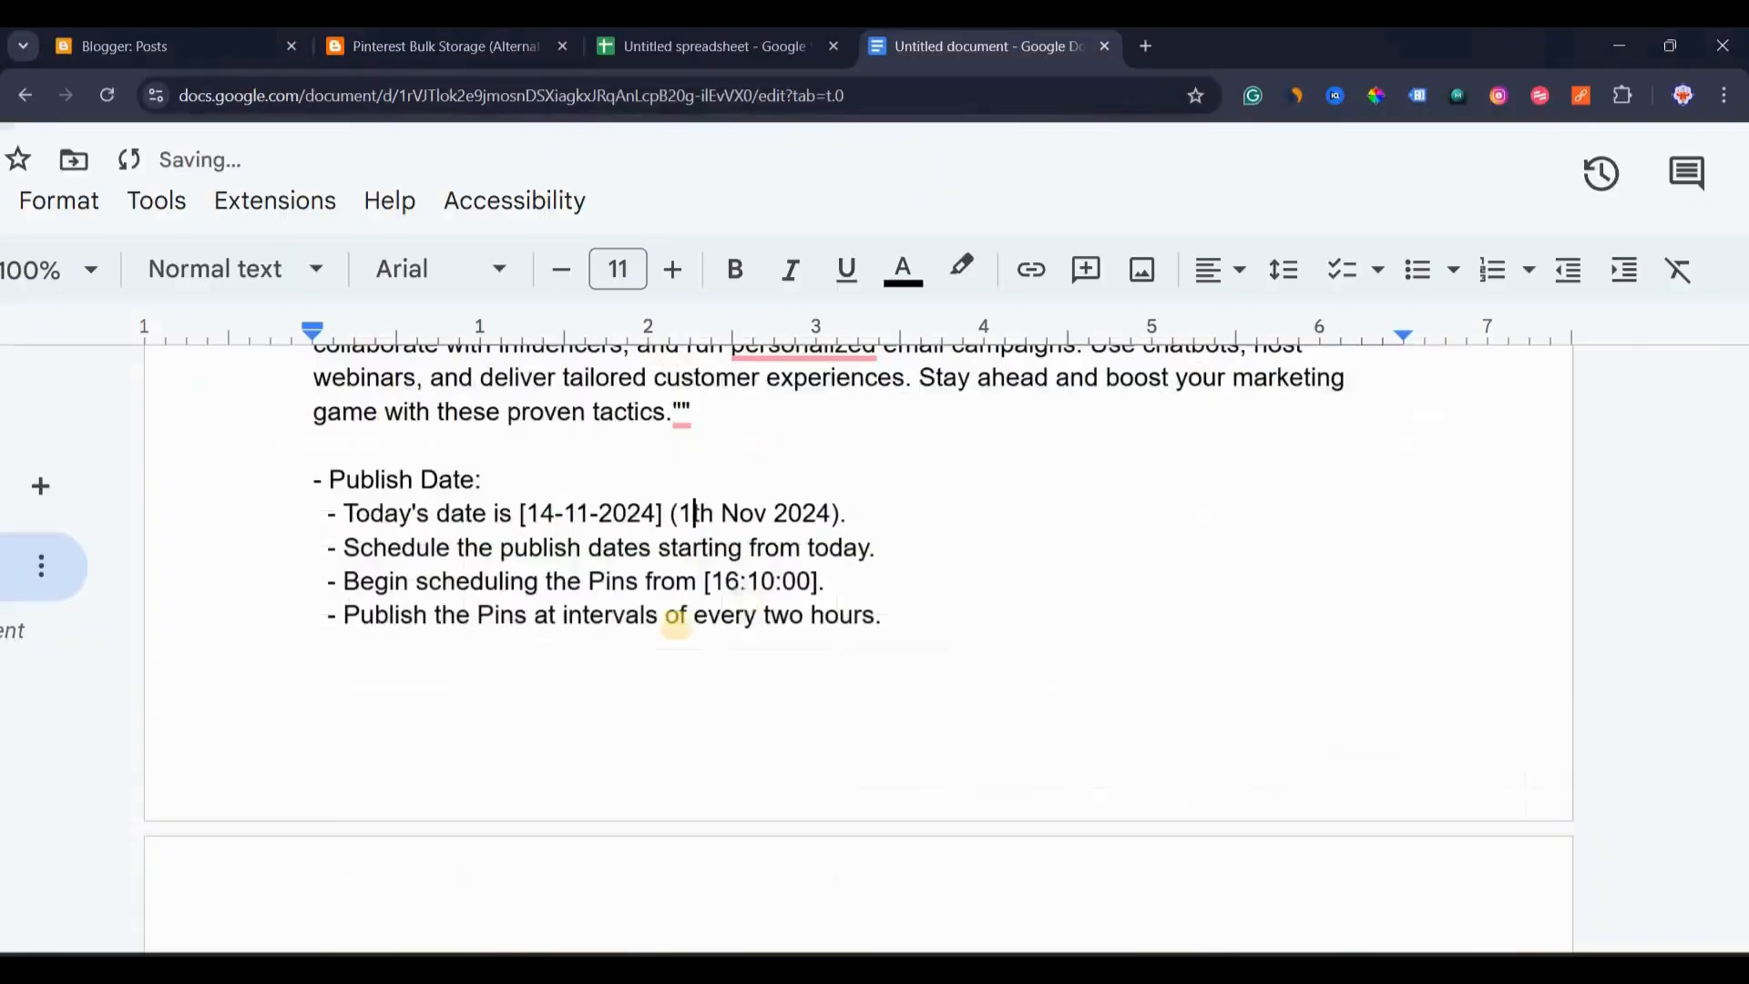
key(alt+Tab)
click(734, 614)
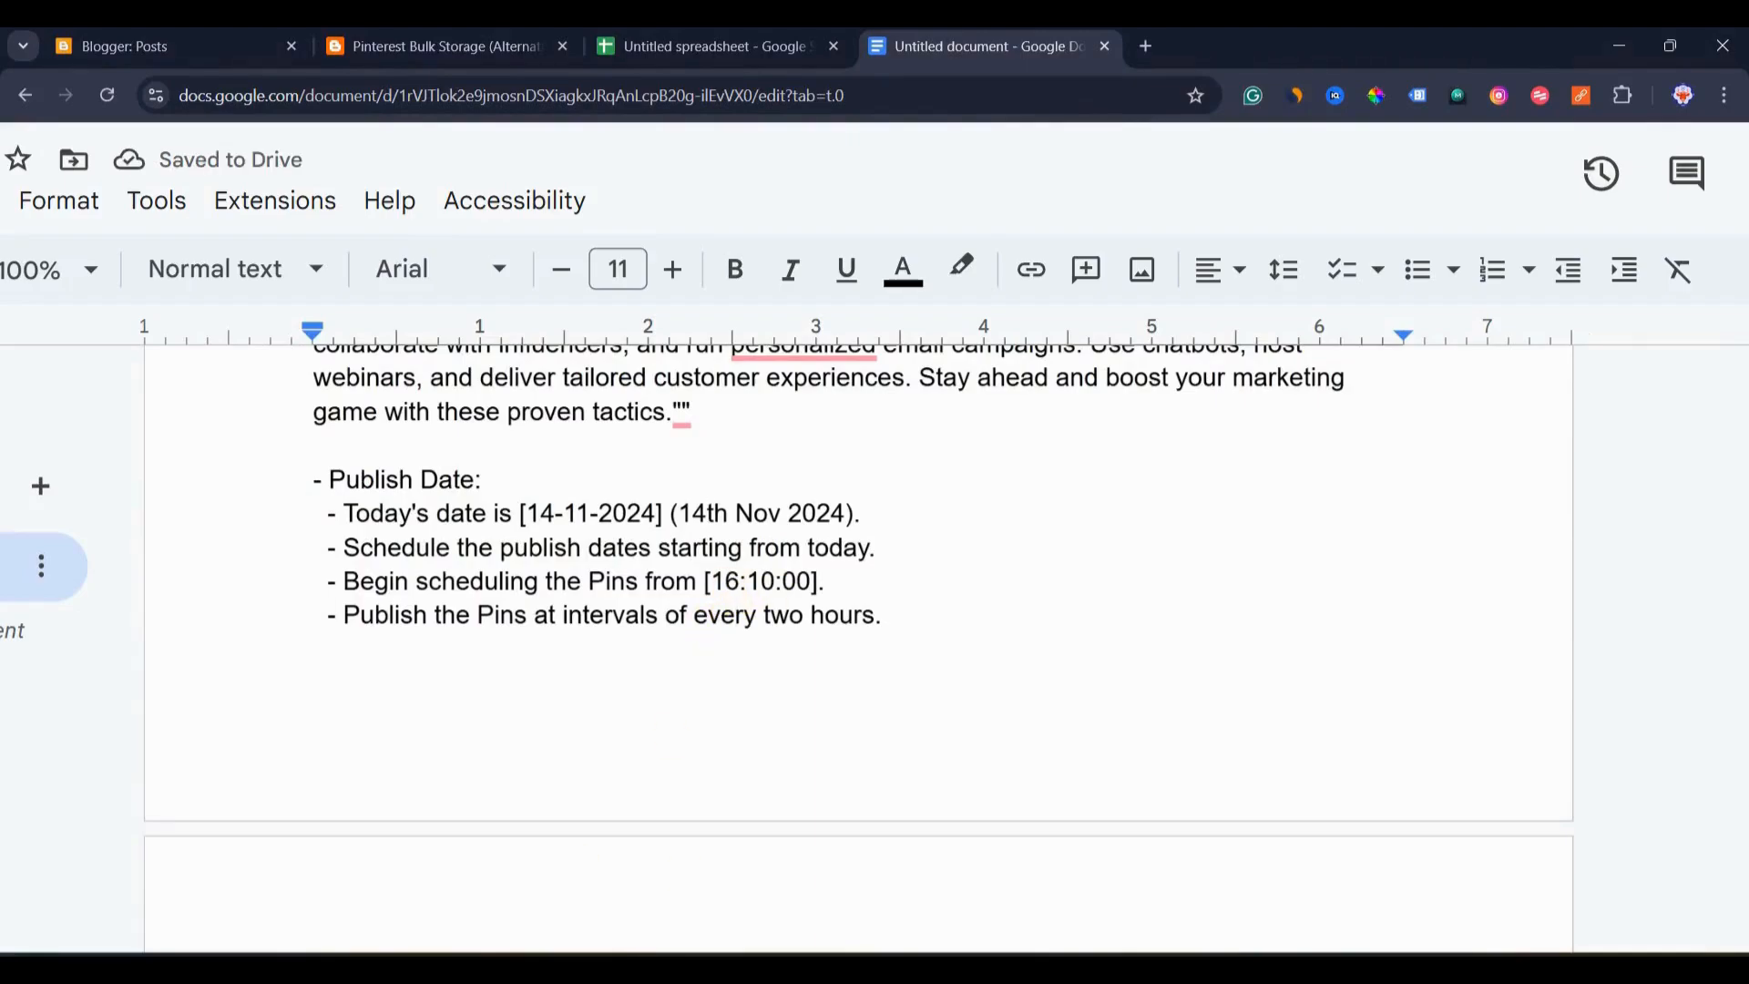
Check the last pin's time in Excel, set the prompt's scheduling start time to [03:10:00], and select the entire prompt.
key(alt+Tab)
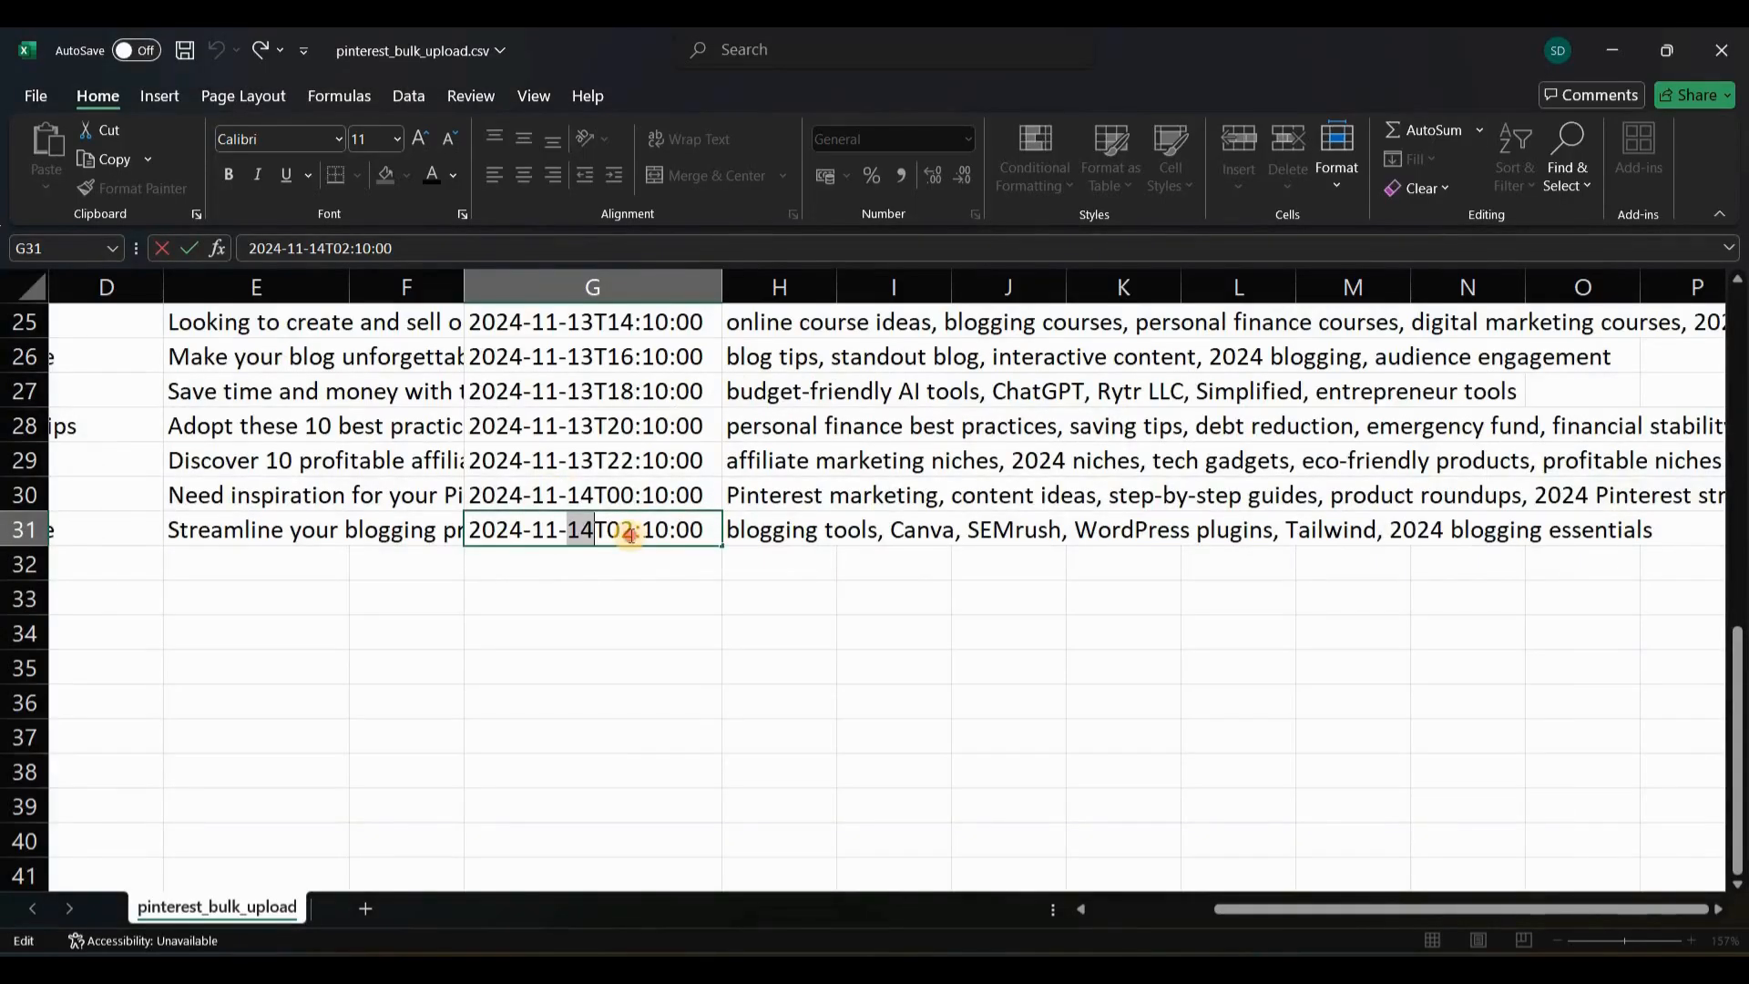
key(alt+Tab)
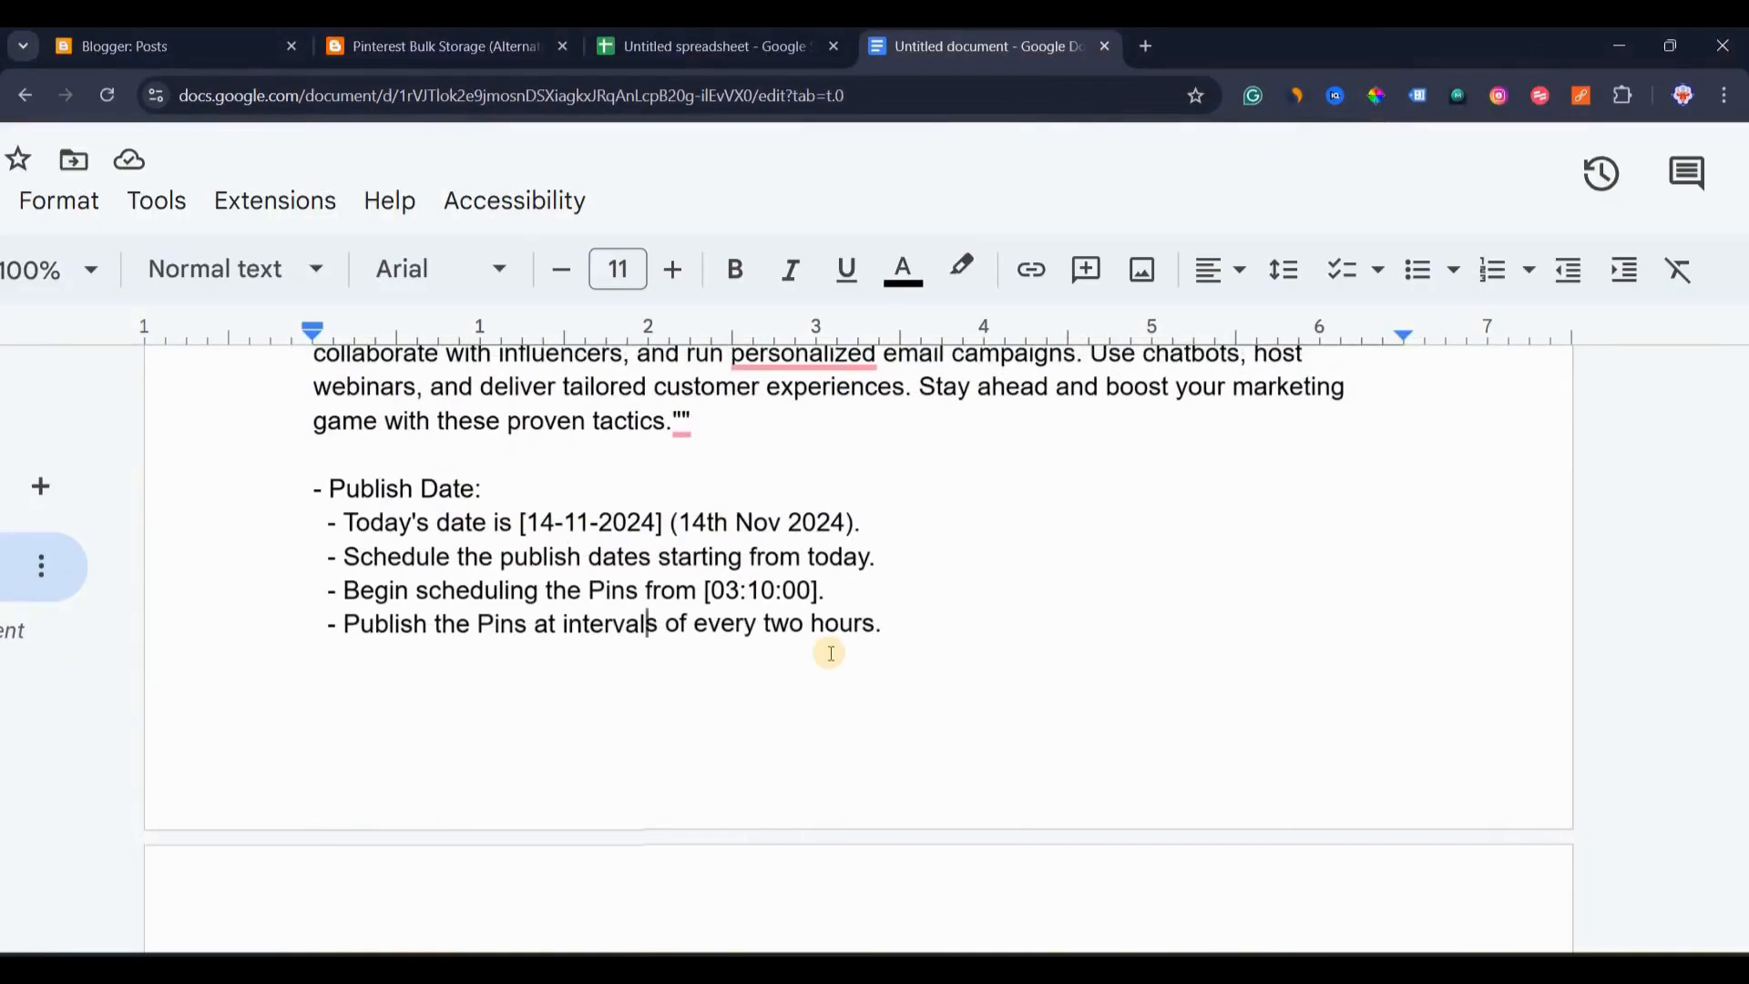
scroll(613, 762, up, 10)
key(ctrl+a)
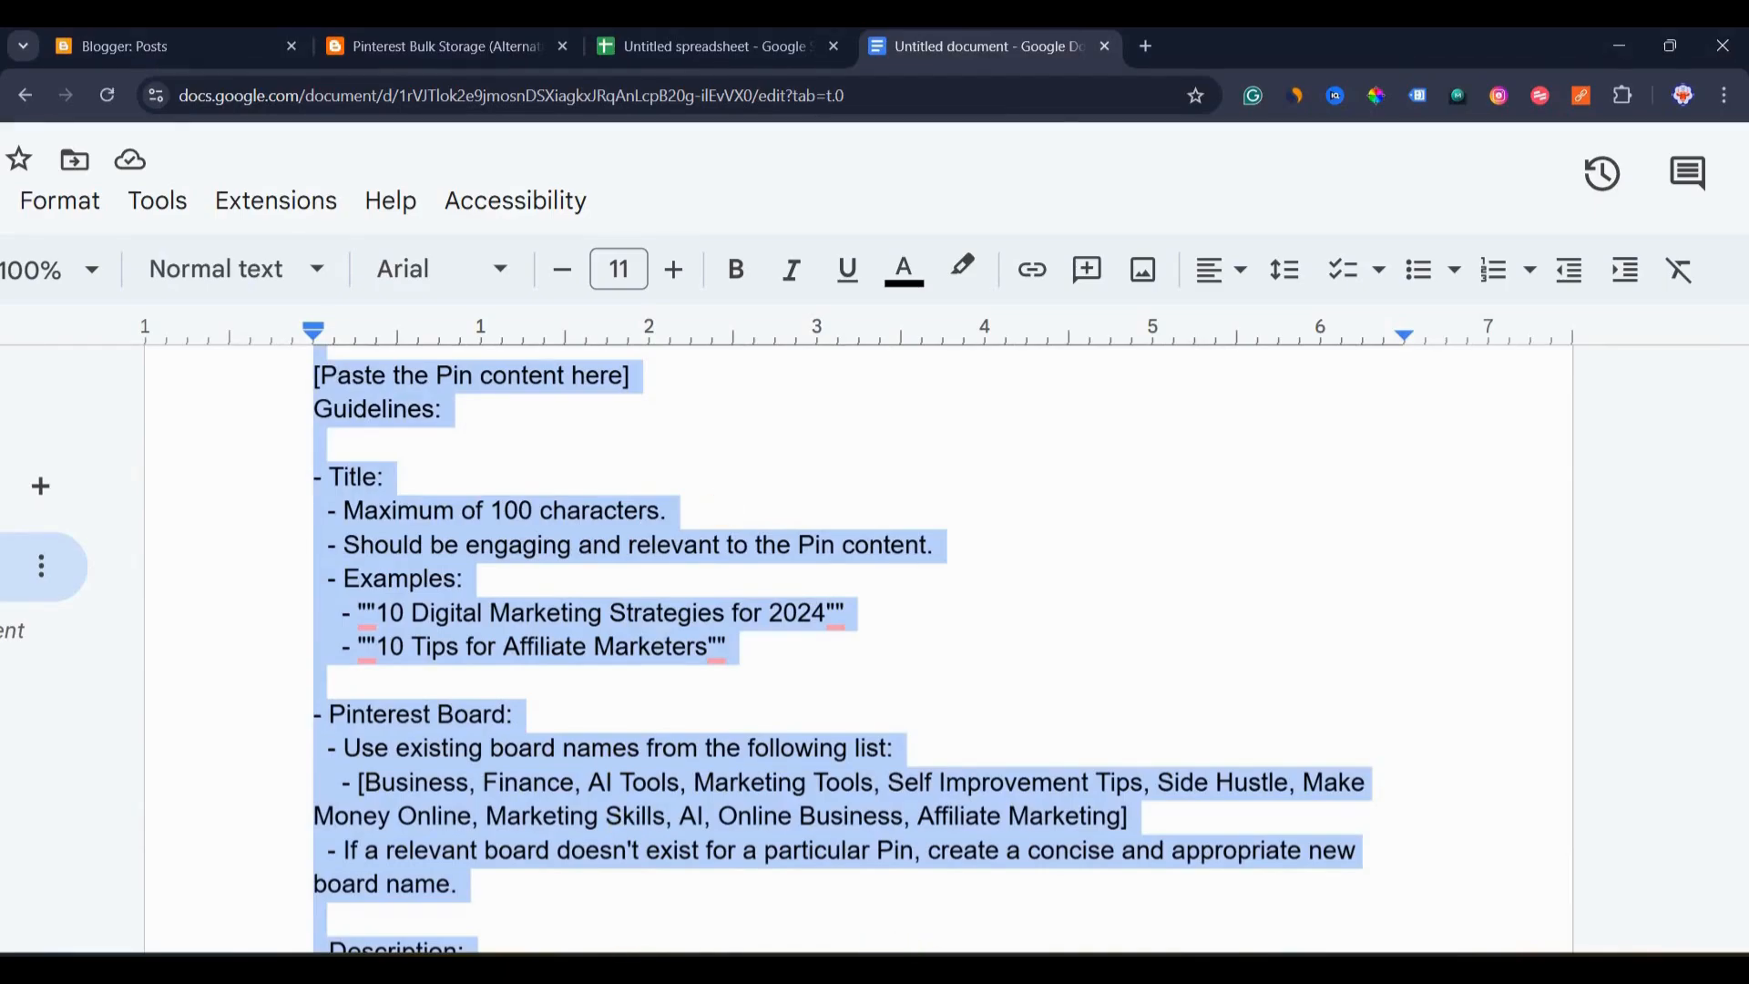
Switch to Excel and try to paste at cell A32, matching destination formatting.
key(alt+Tab)
right_click(88, 565)
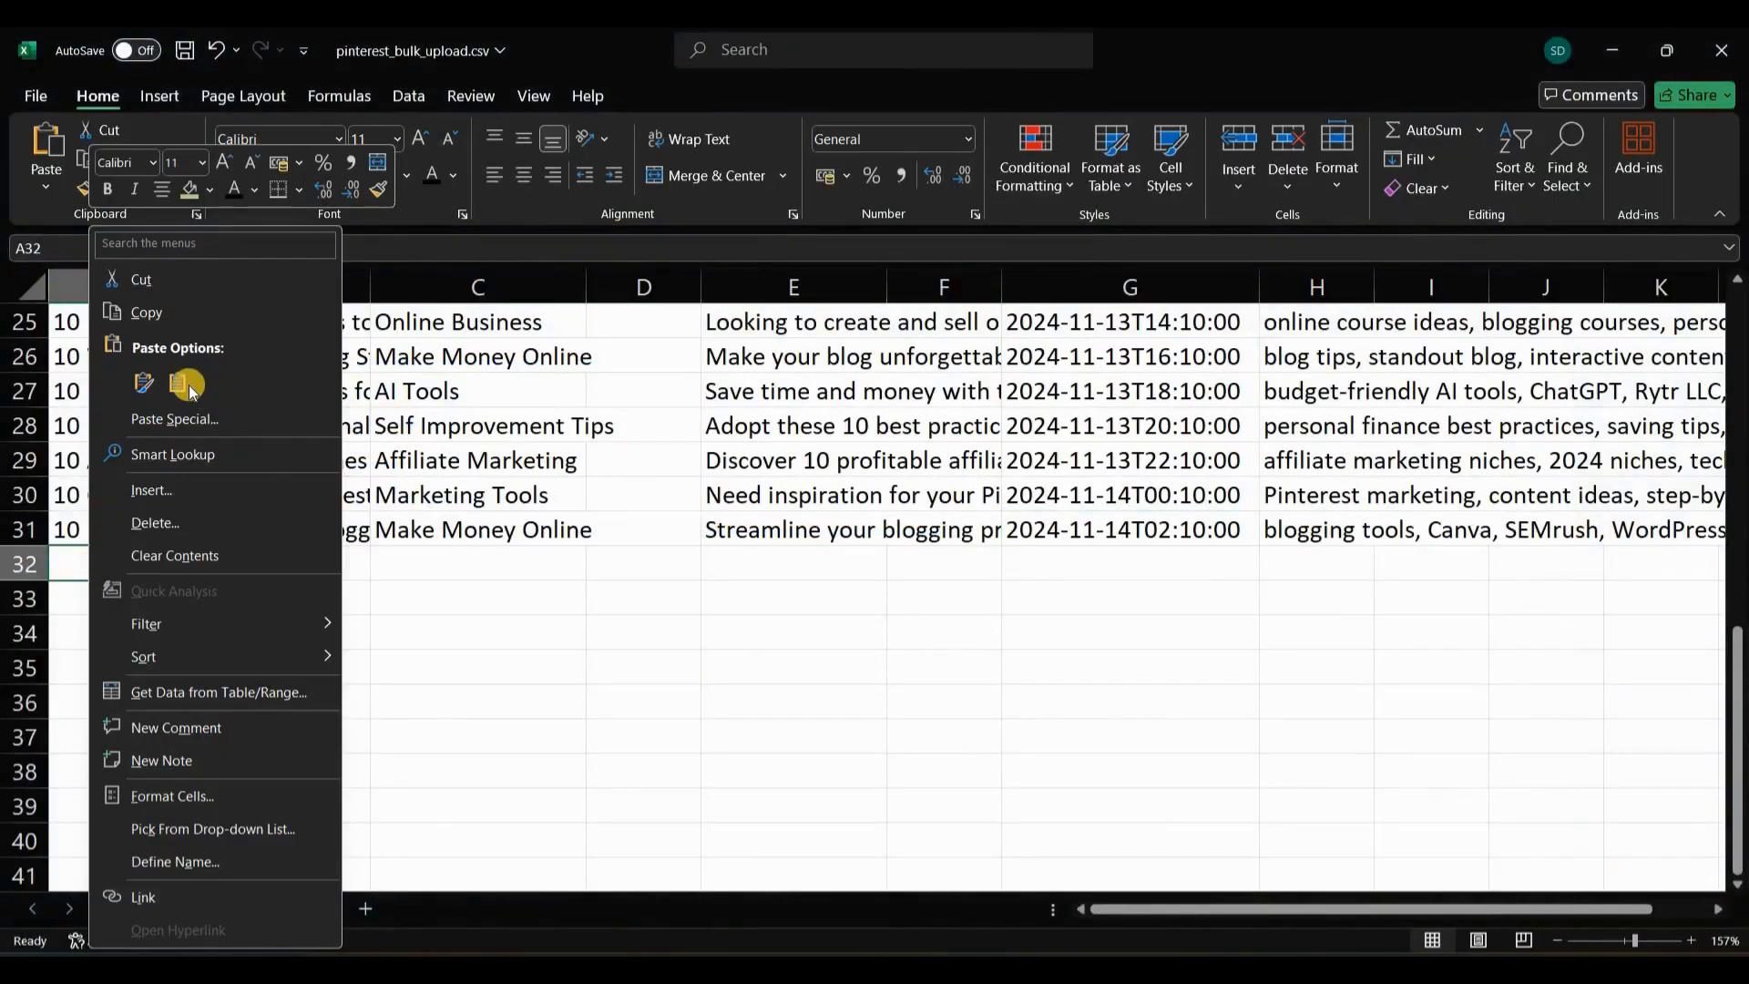
click(184, 385)
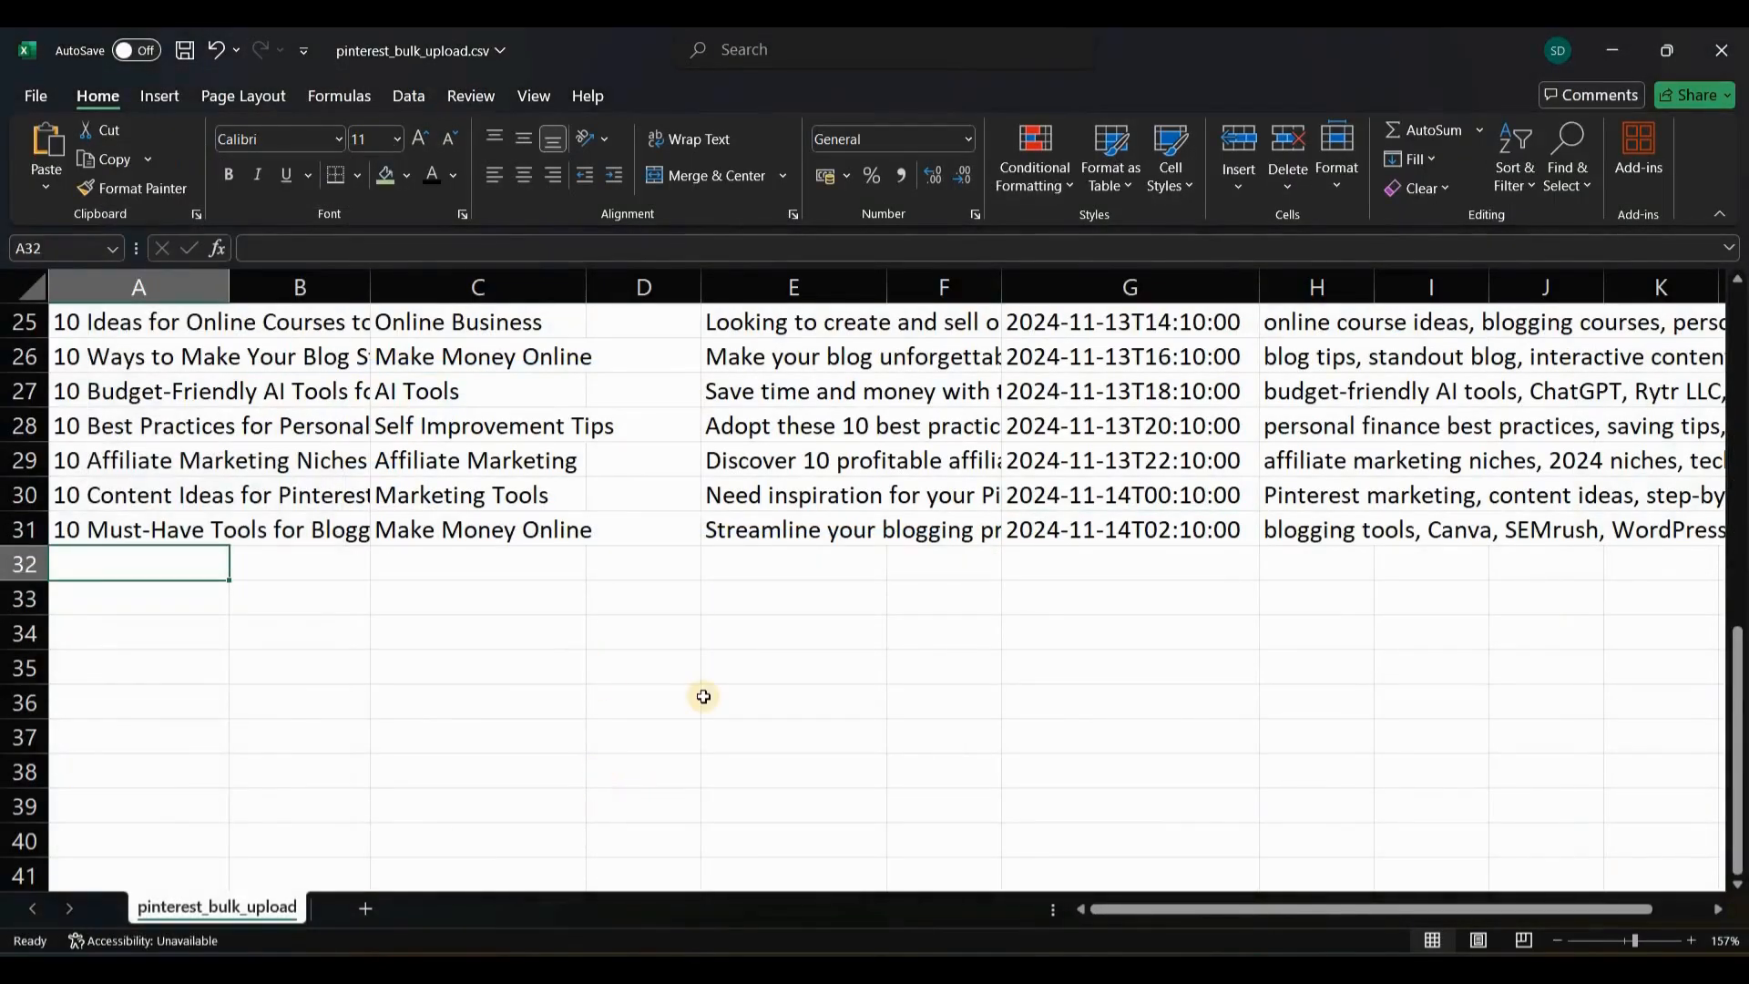
Look through the rows of pinterest_bulk_upload.csv and examine the Media URL column for the first pin.
scroll(418, 652, up, 7)
scroll(418, 652, down, 15)
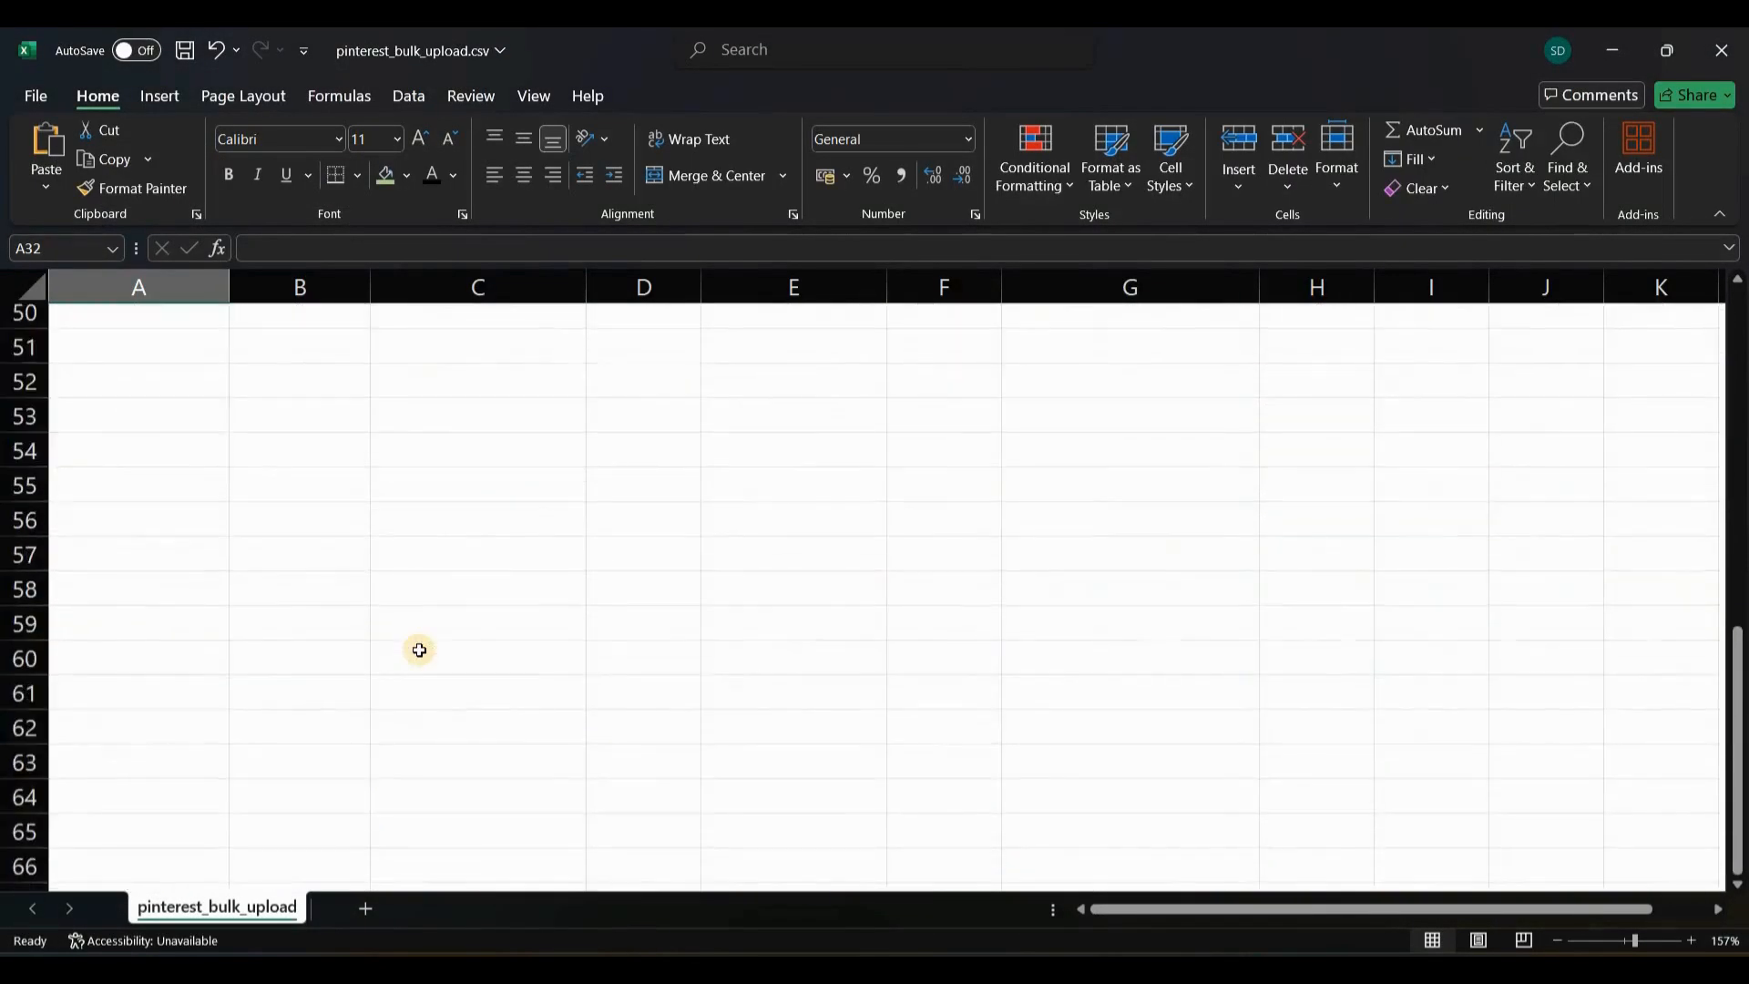
scroll(418, 648, up, 13)
scroll(419, 649, down, 6)
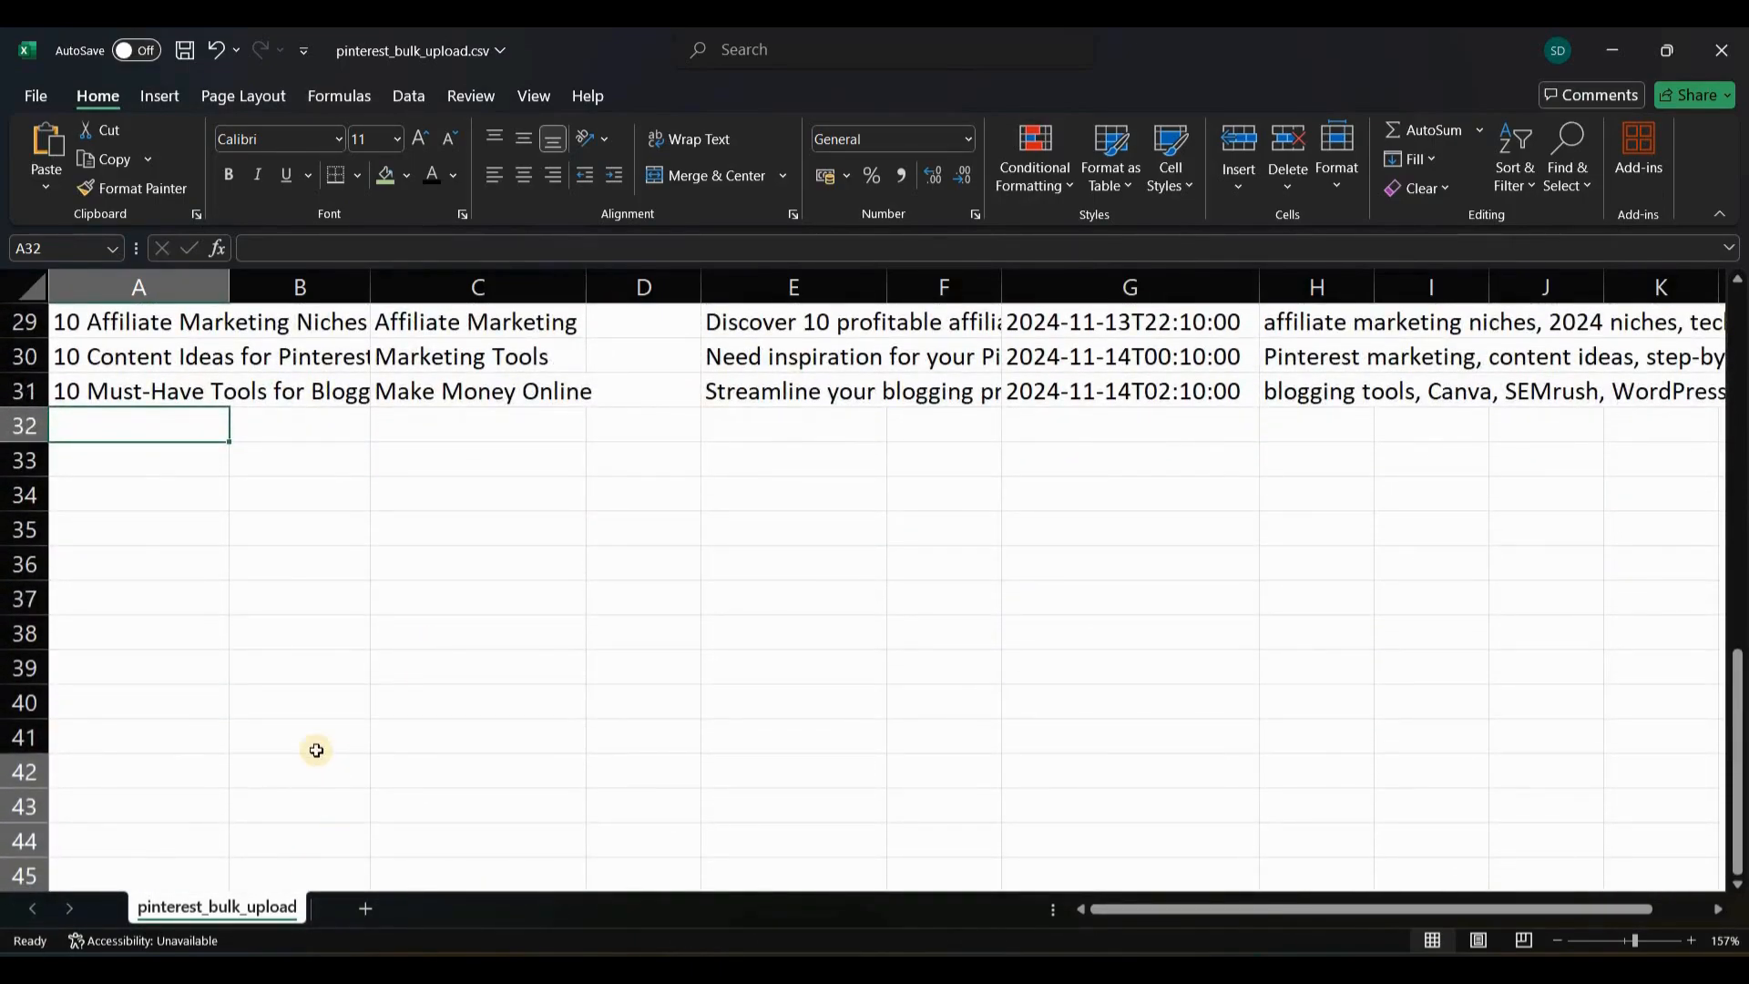
scroll(312, 747, up, 10)
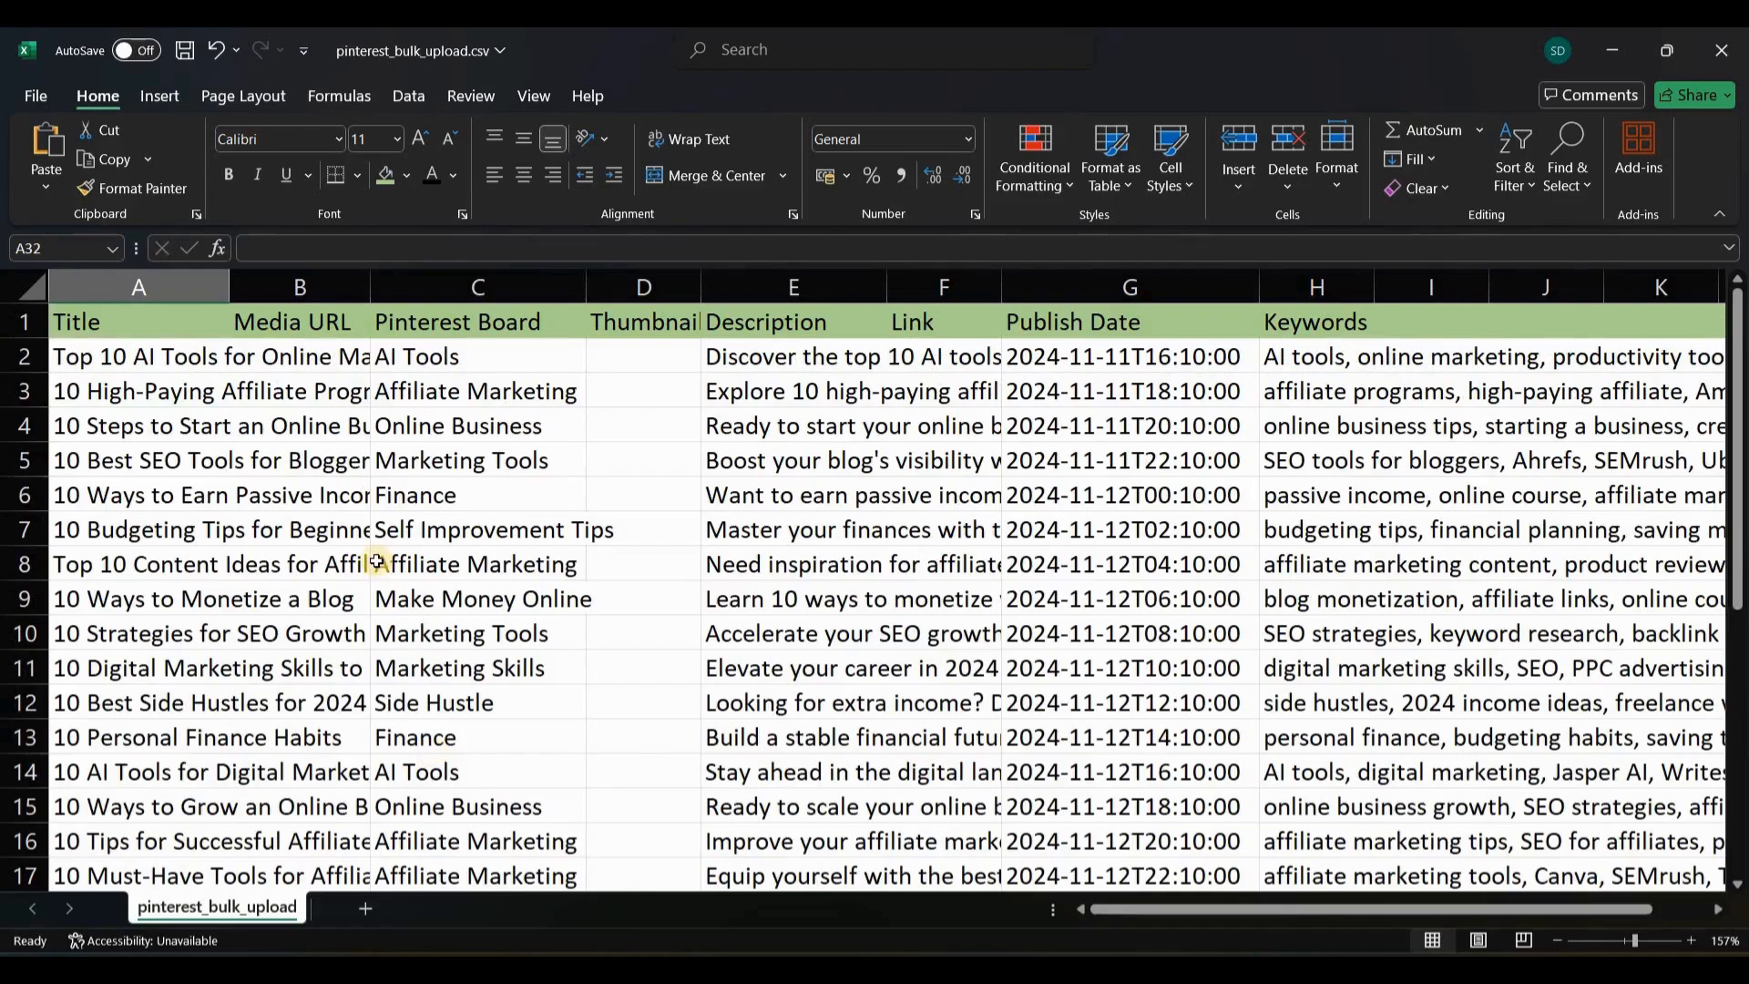
click(281, 331)
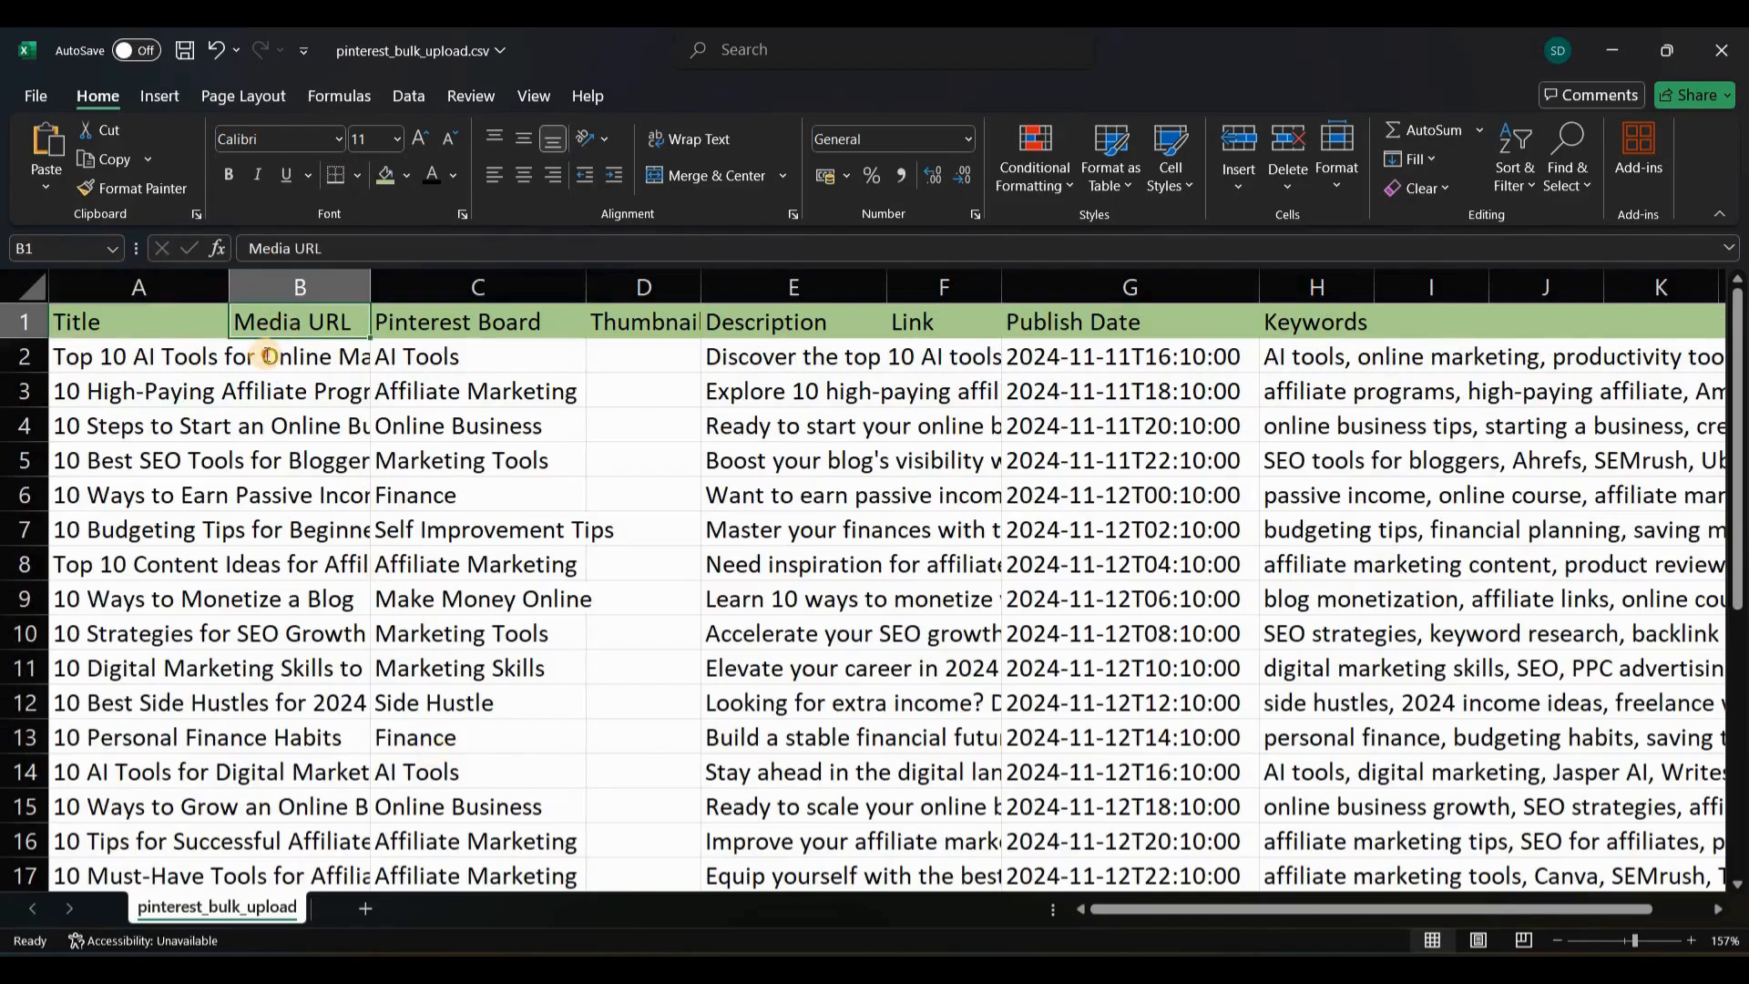
double_click(266, 355)
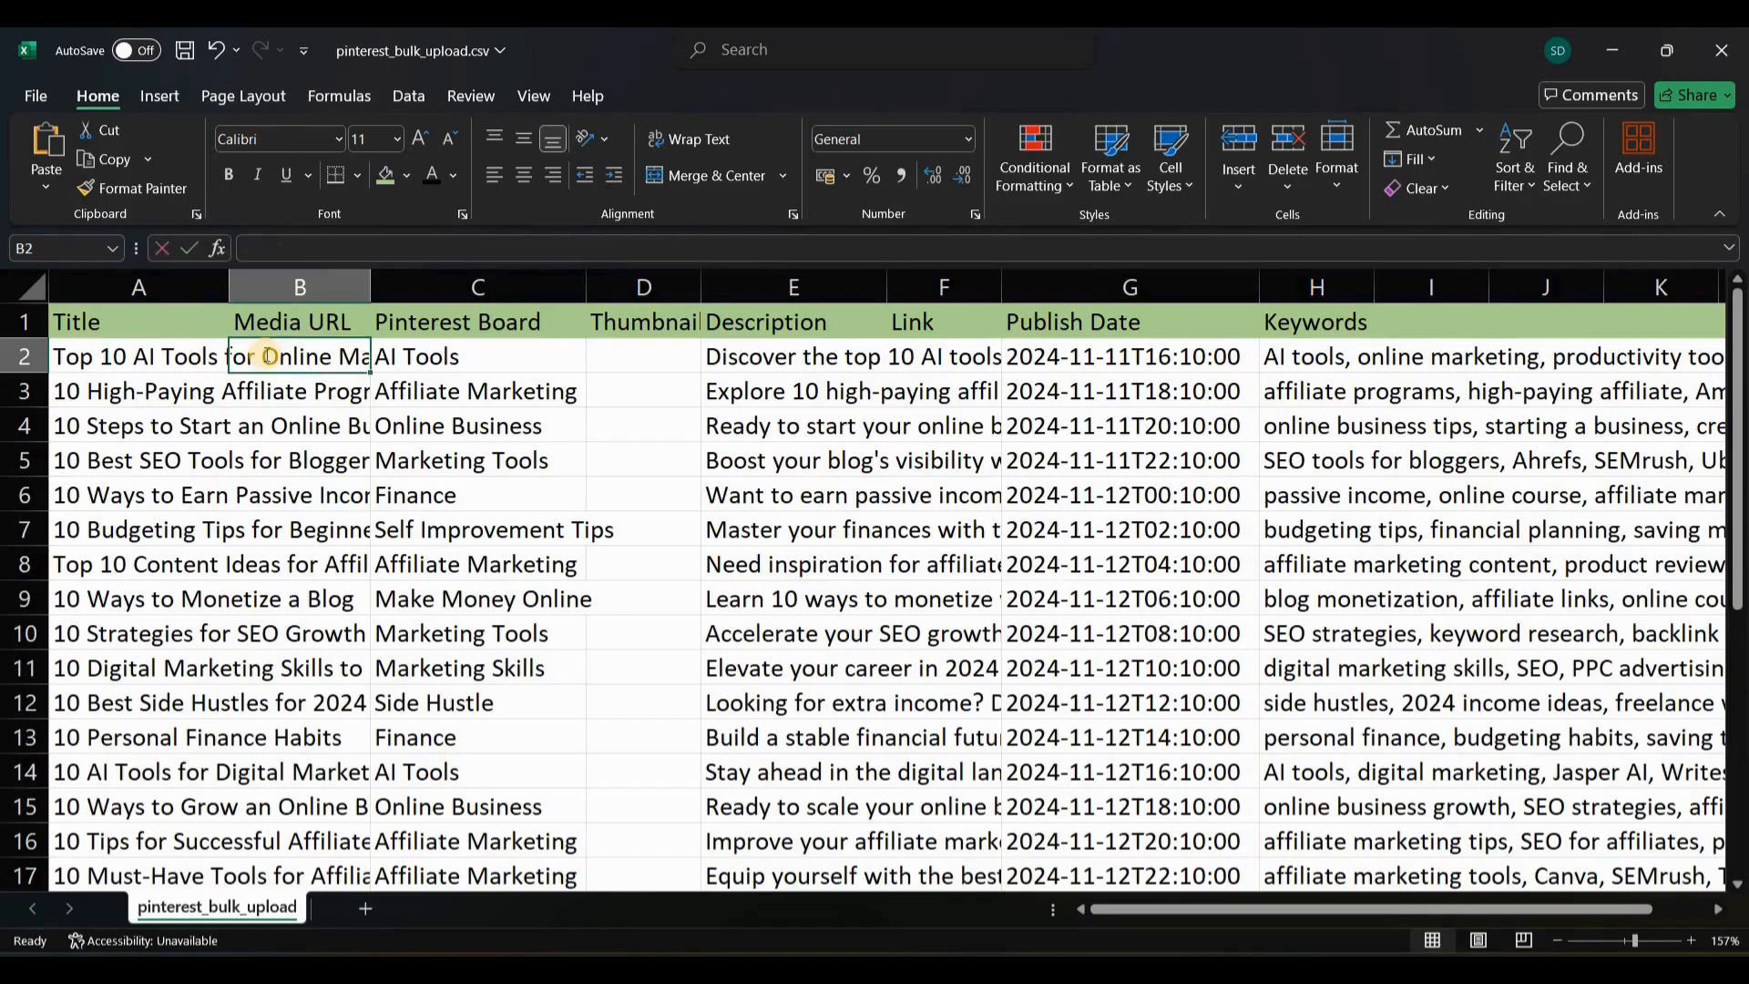
click(528, 357)
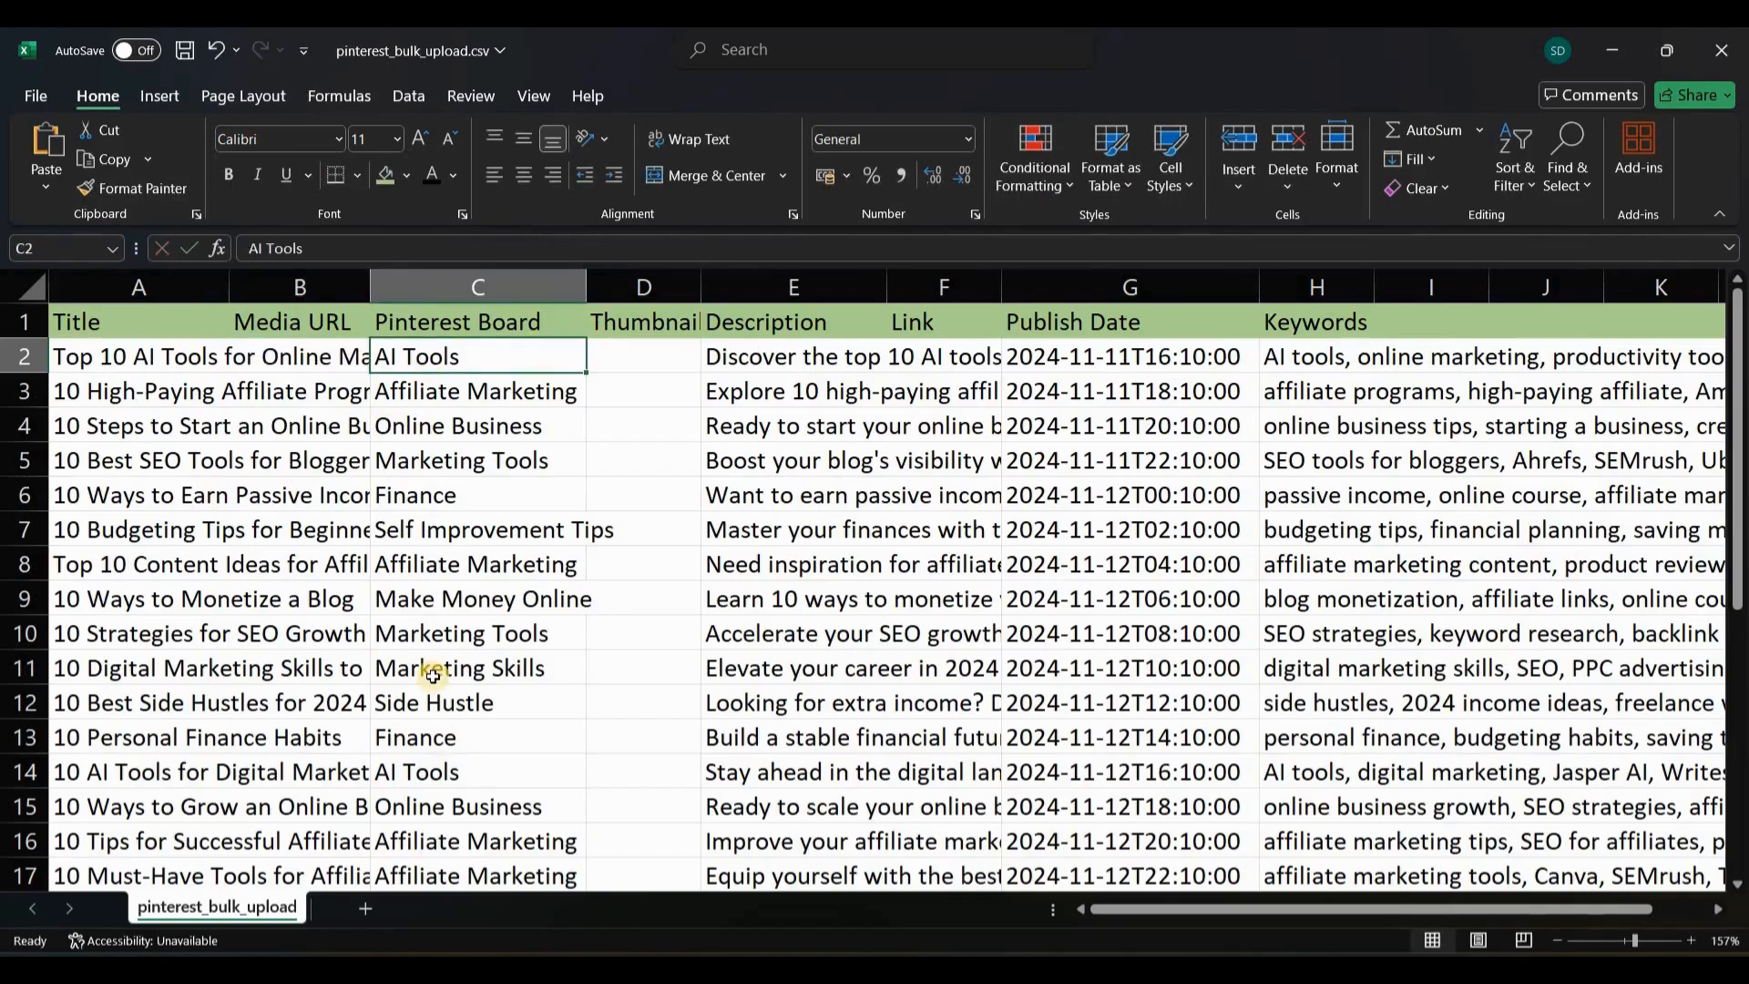
Switch to the Google Sheets spreadsheet and copy the Blogger image links in cells A1 to A50.
click(638, 843)
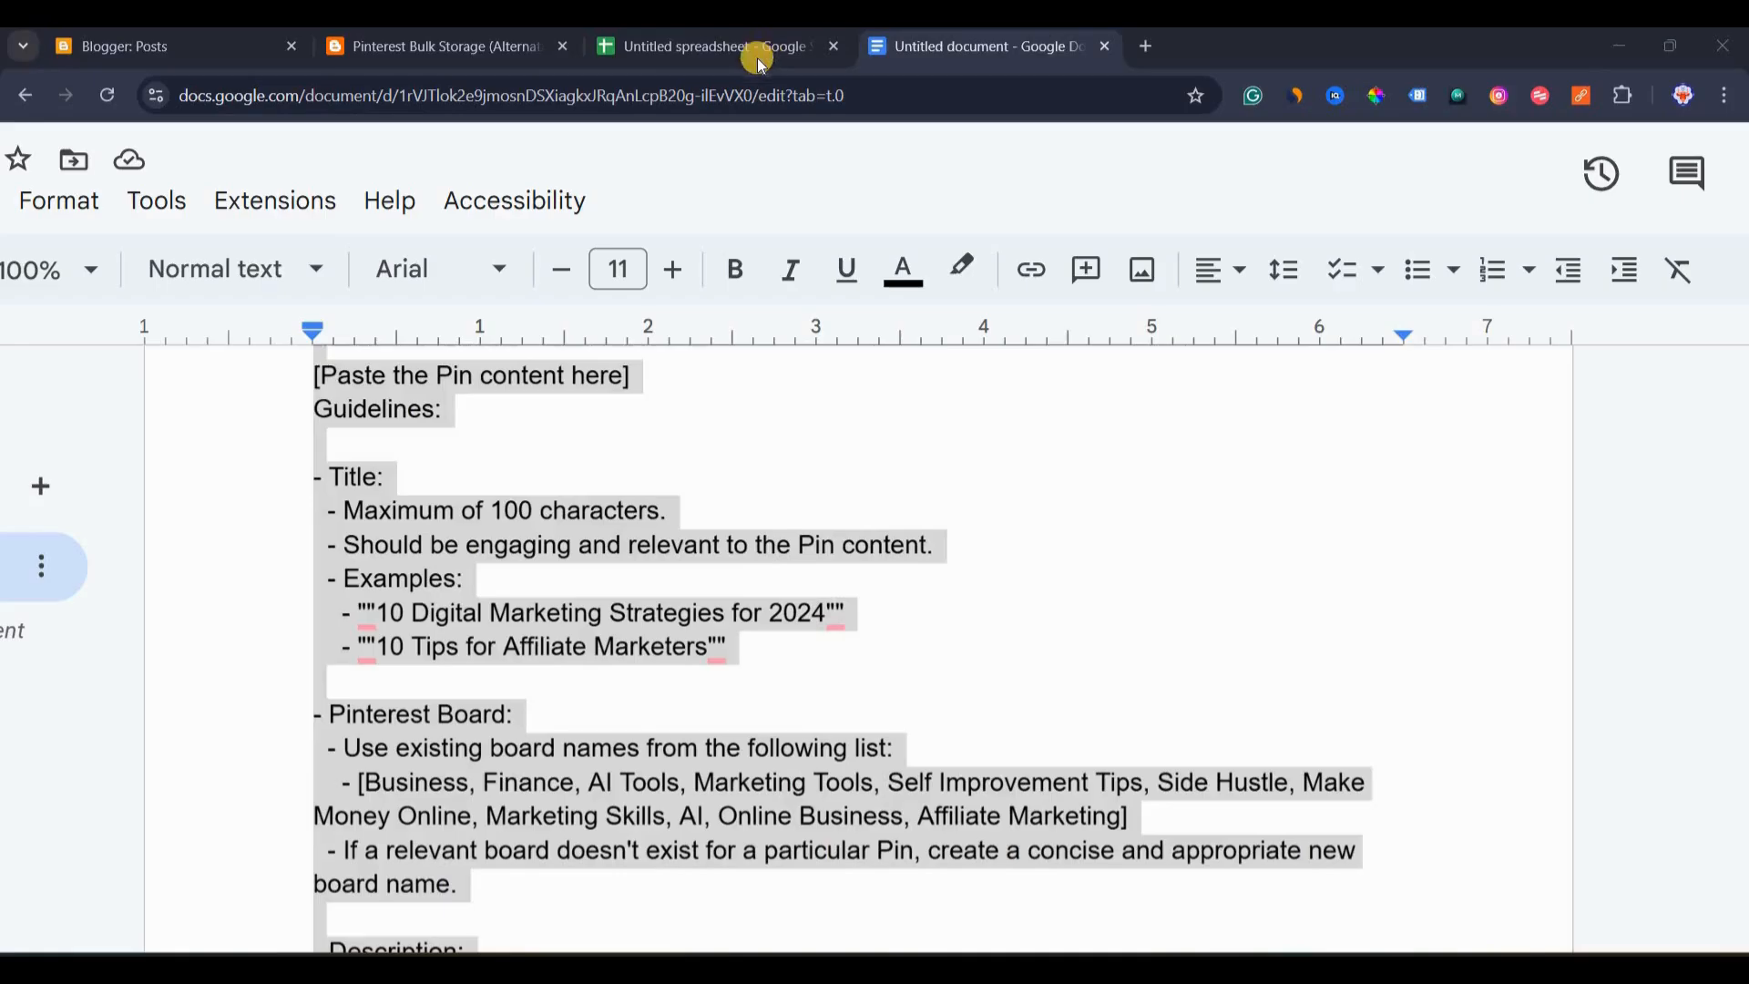
click(756, 53)
scroll(476, 440, down, 15)
scroll(476, 440, up, 15)
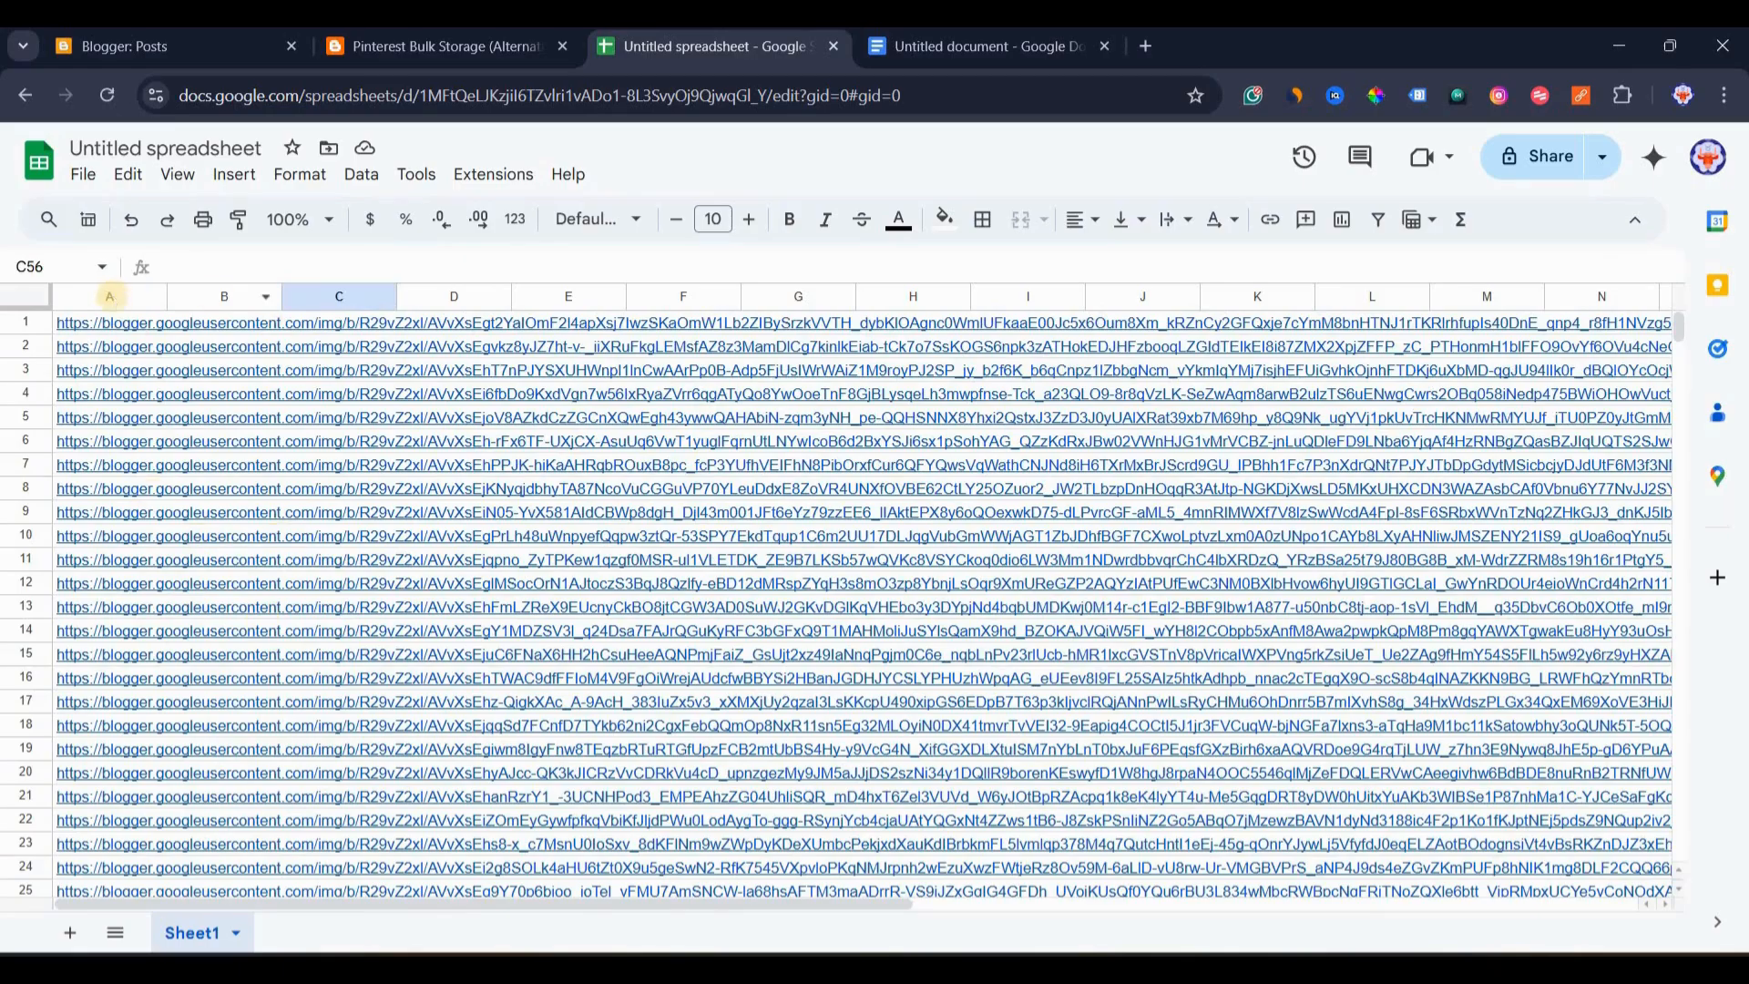
click(112, 296)
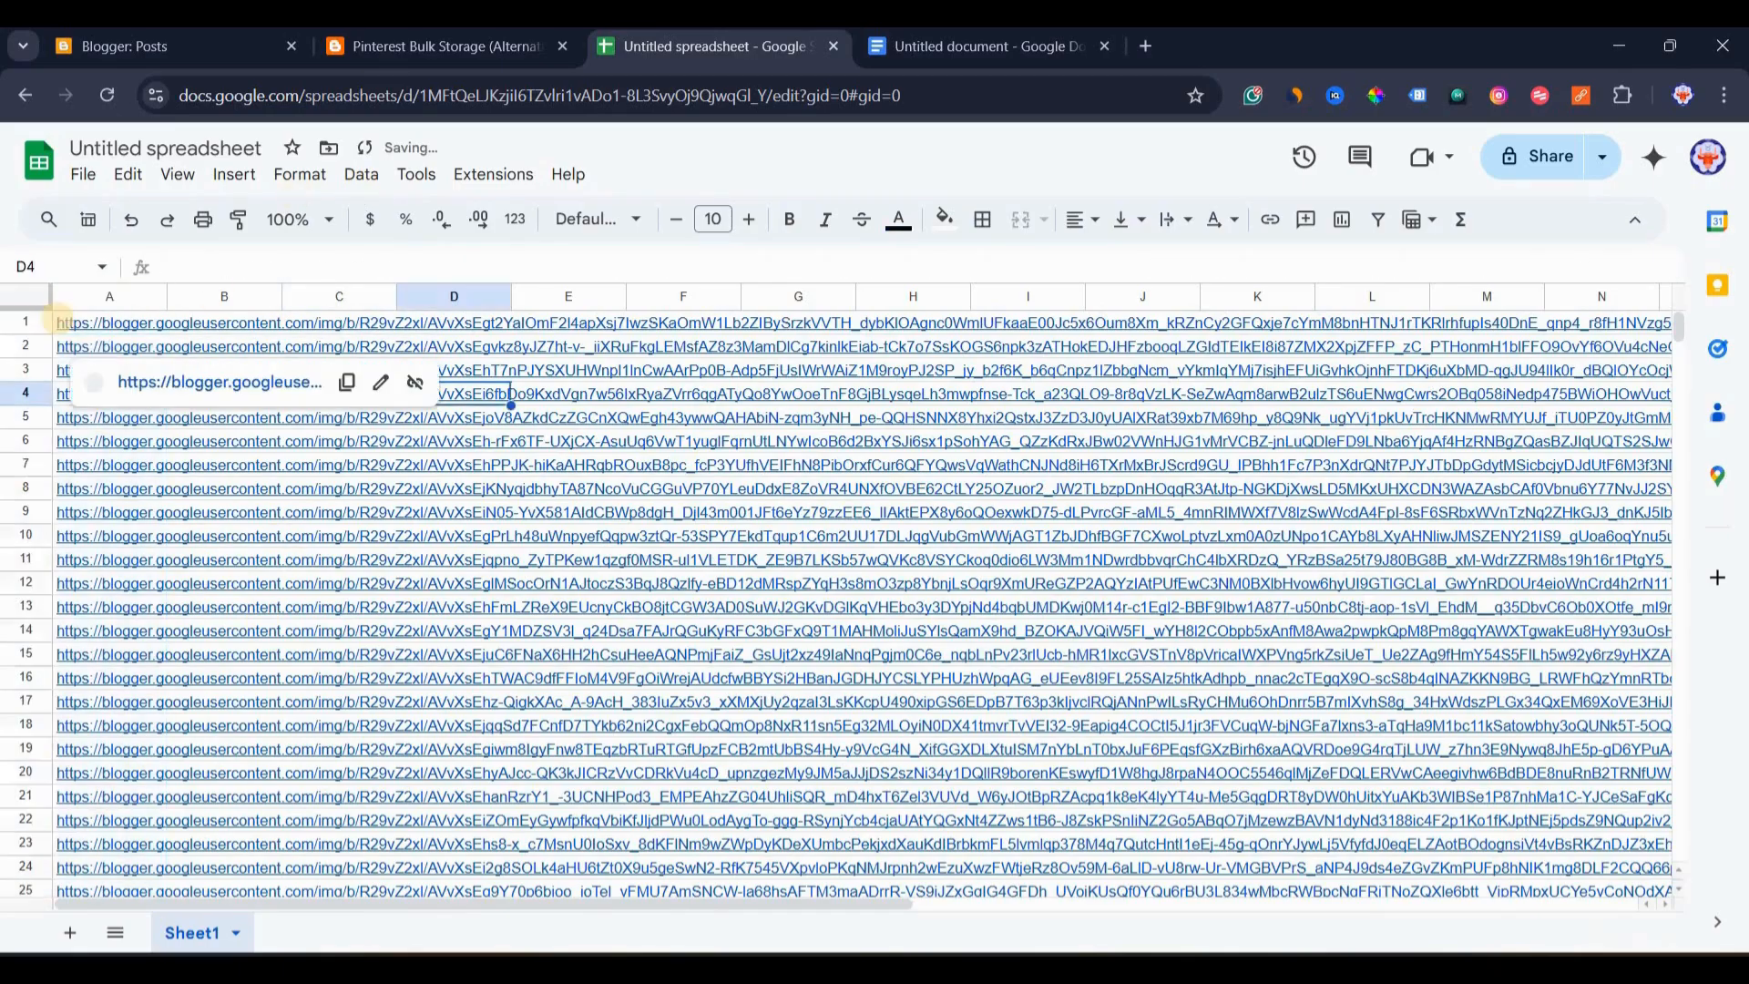
drag(57, 319, 159, 366)
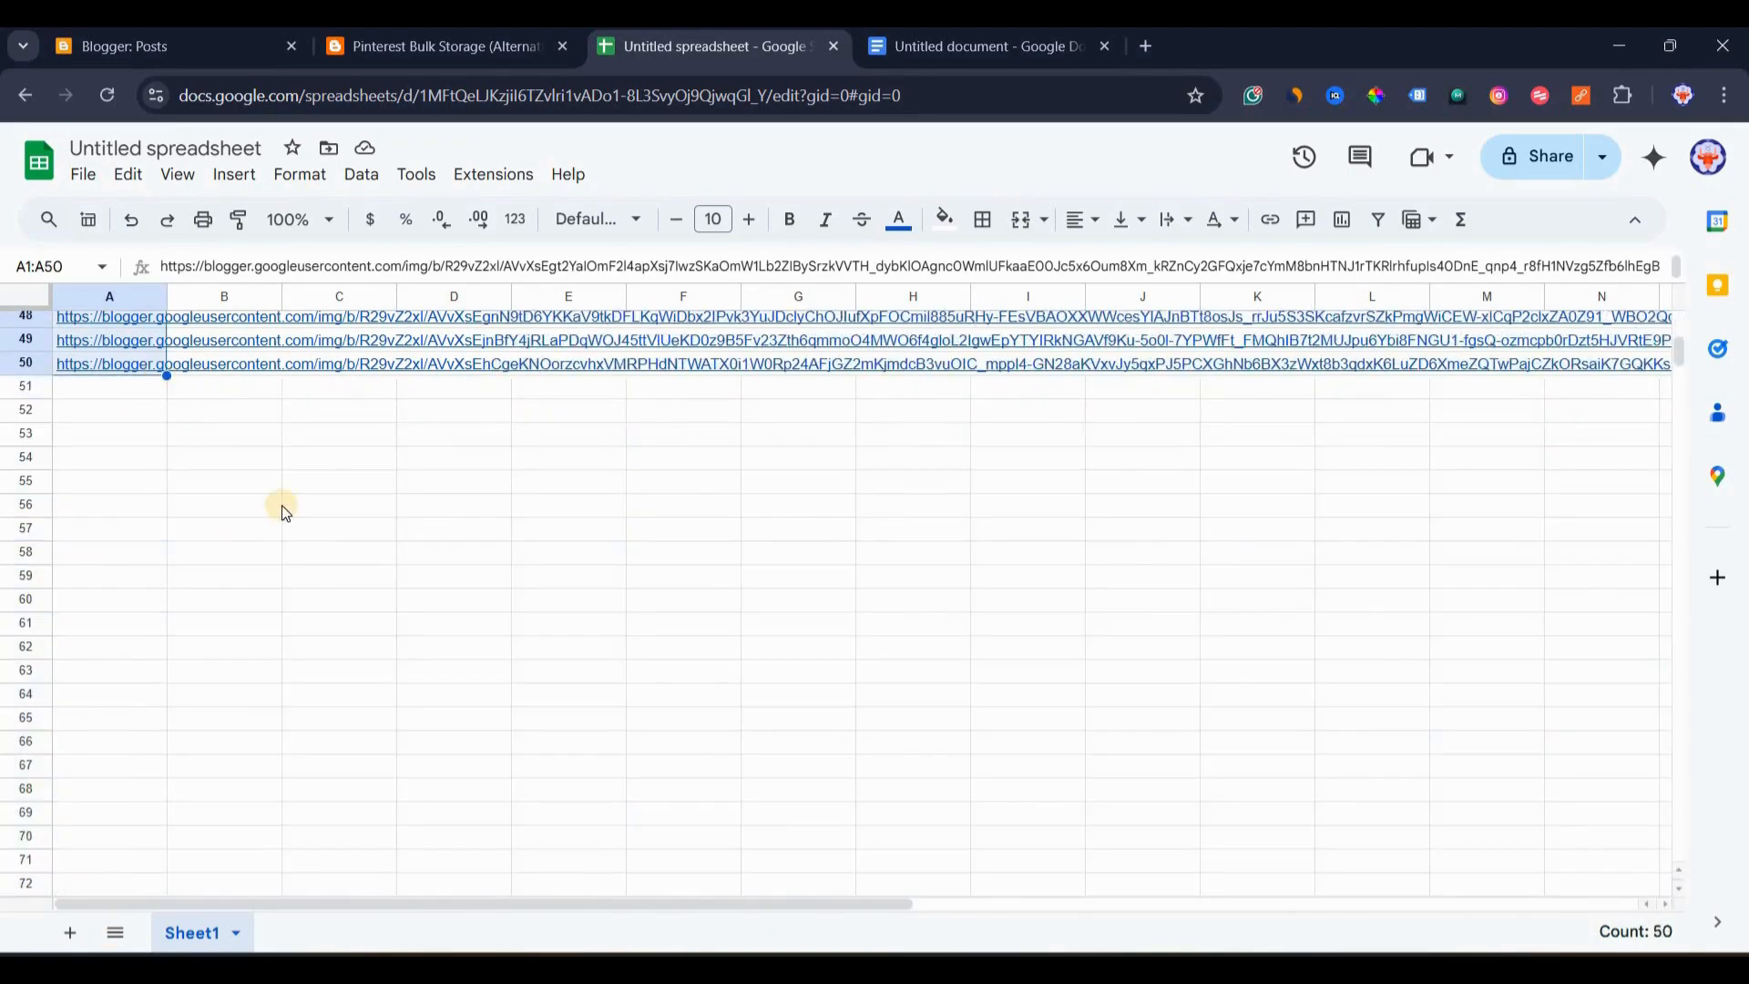
scroll(281, 507, up, 10)
Paste the image links into the Excel sheet's Media URL column from cell B2, matching destination formatting.
key(alt+Tab)
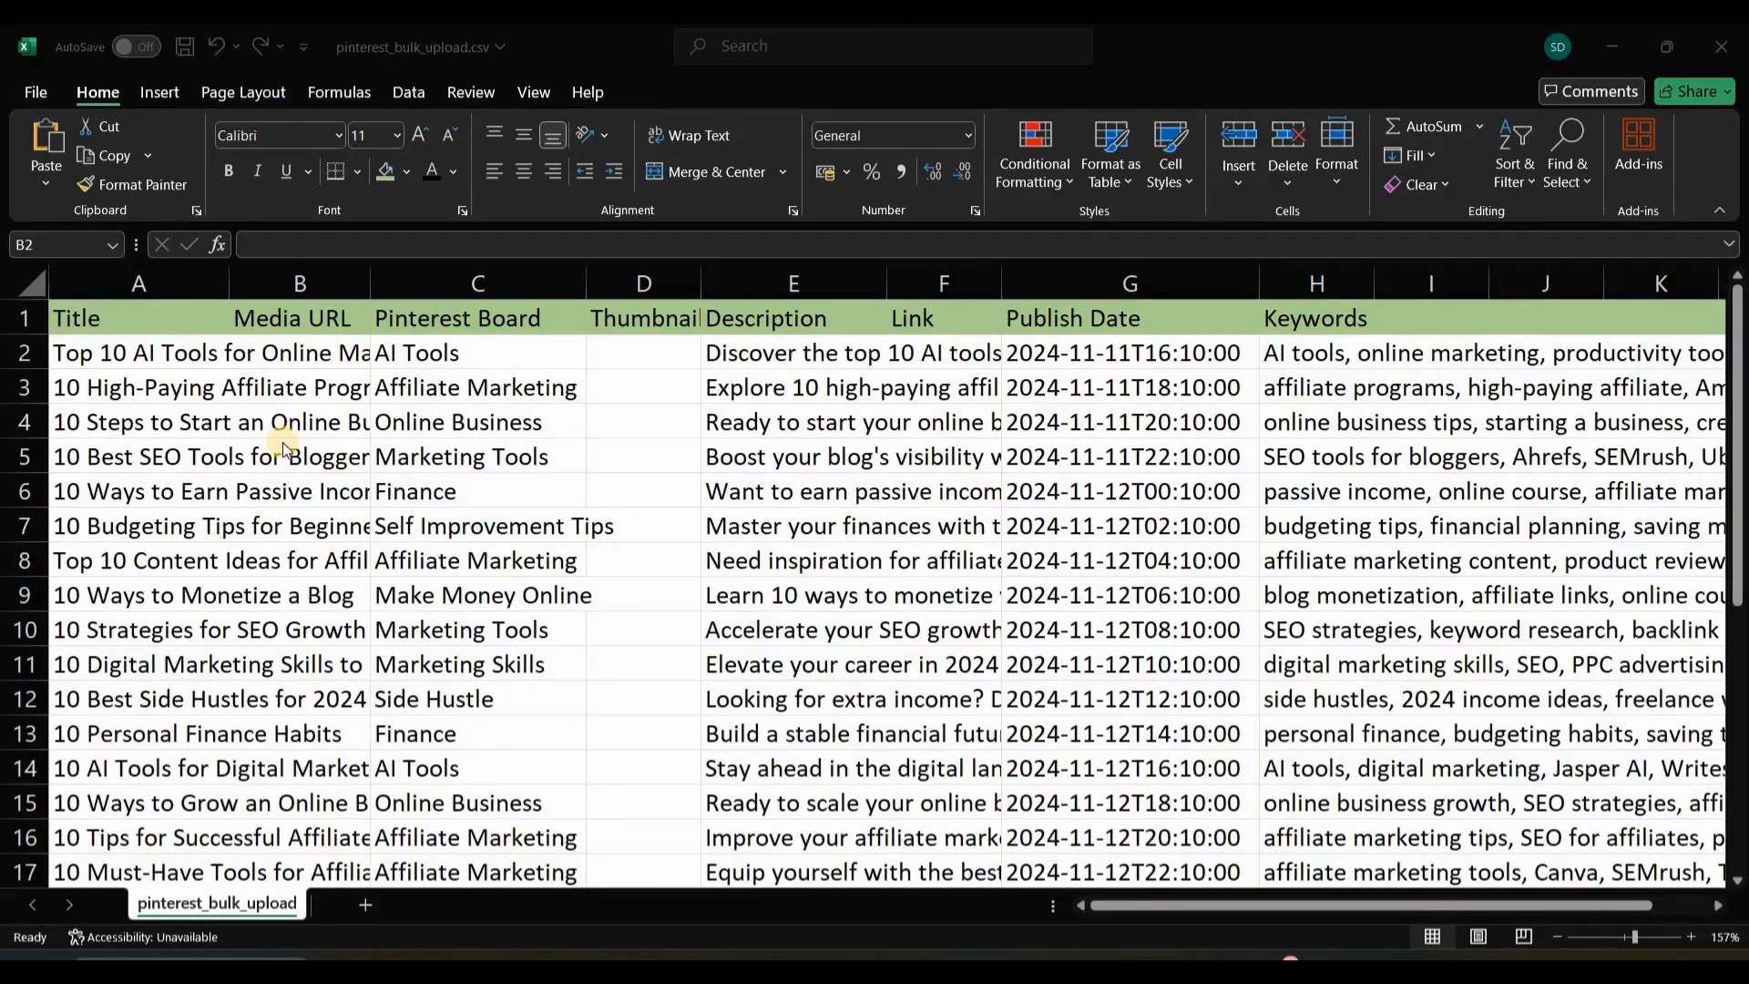
click(268, 285)
click(303, 355)
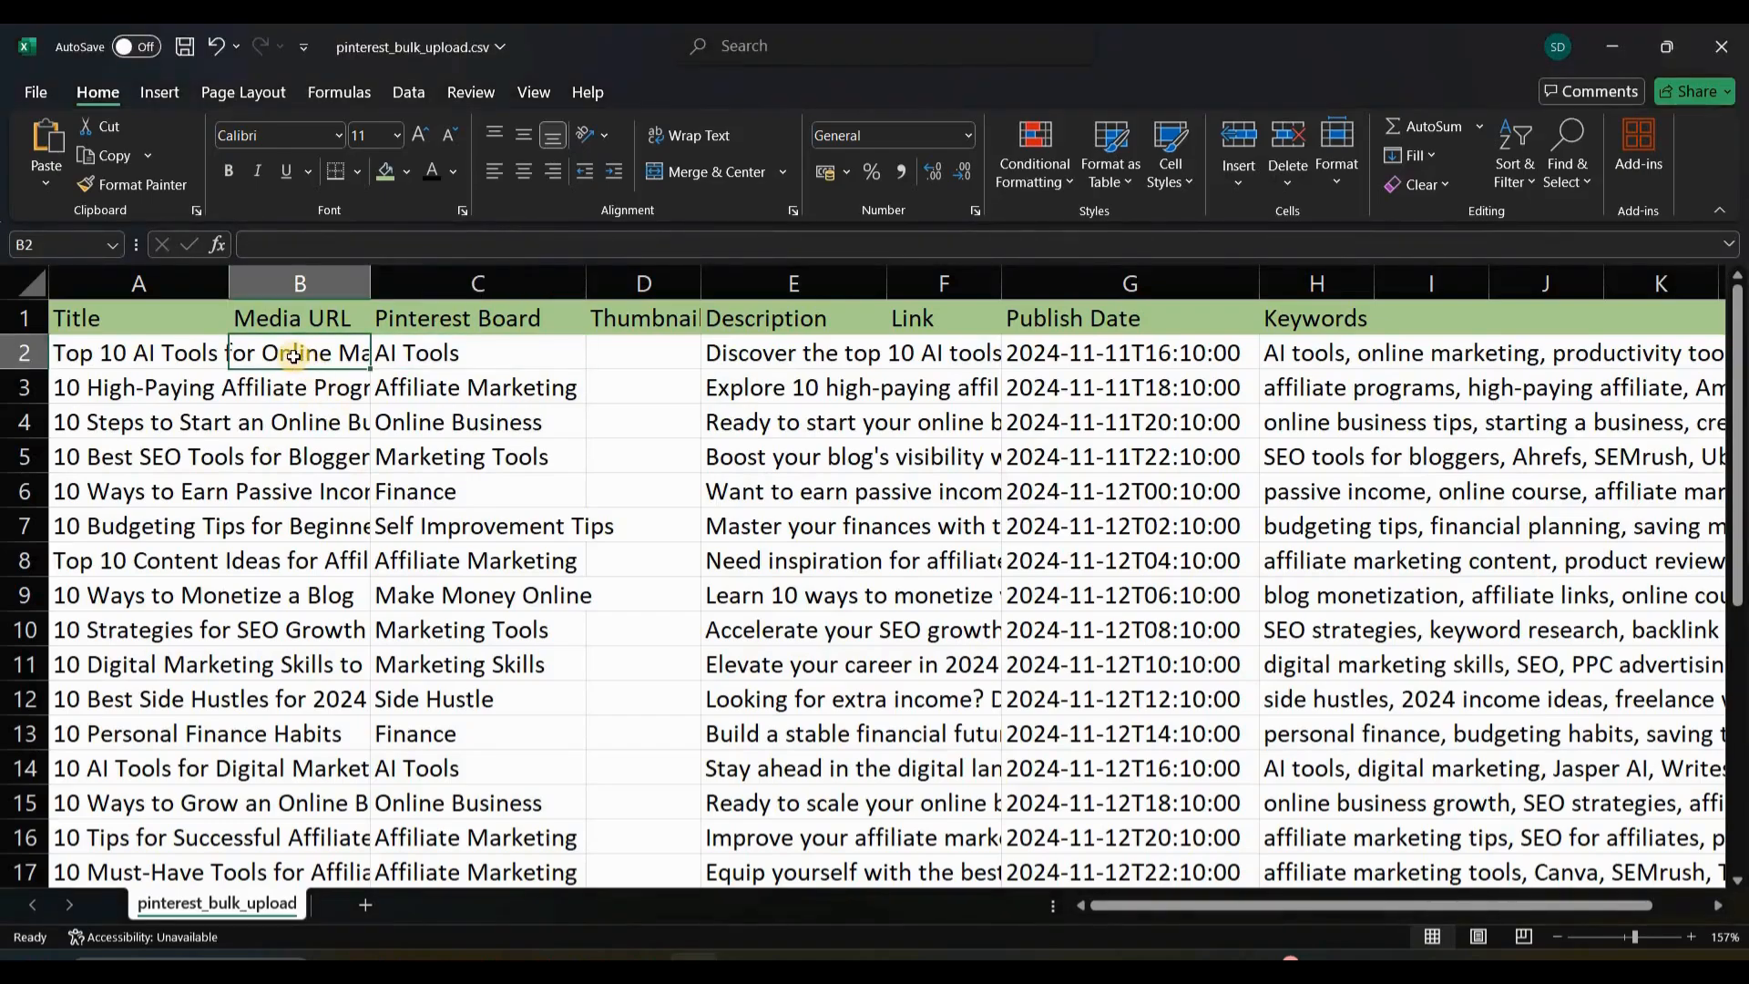
right_click(293, 356)
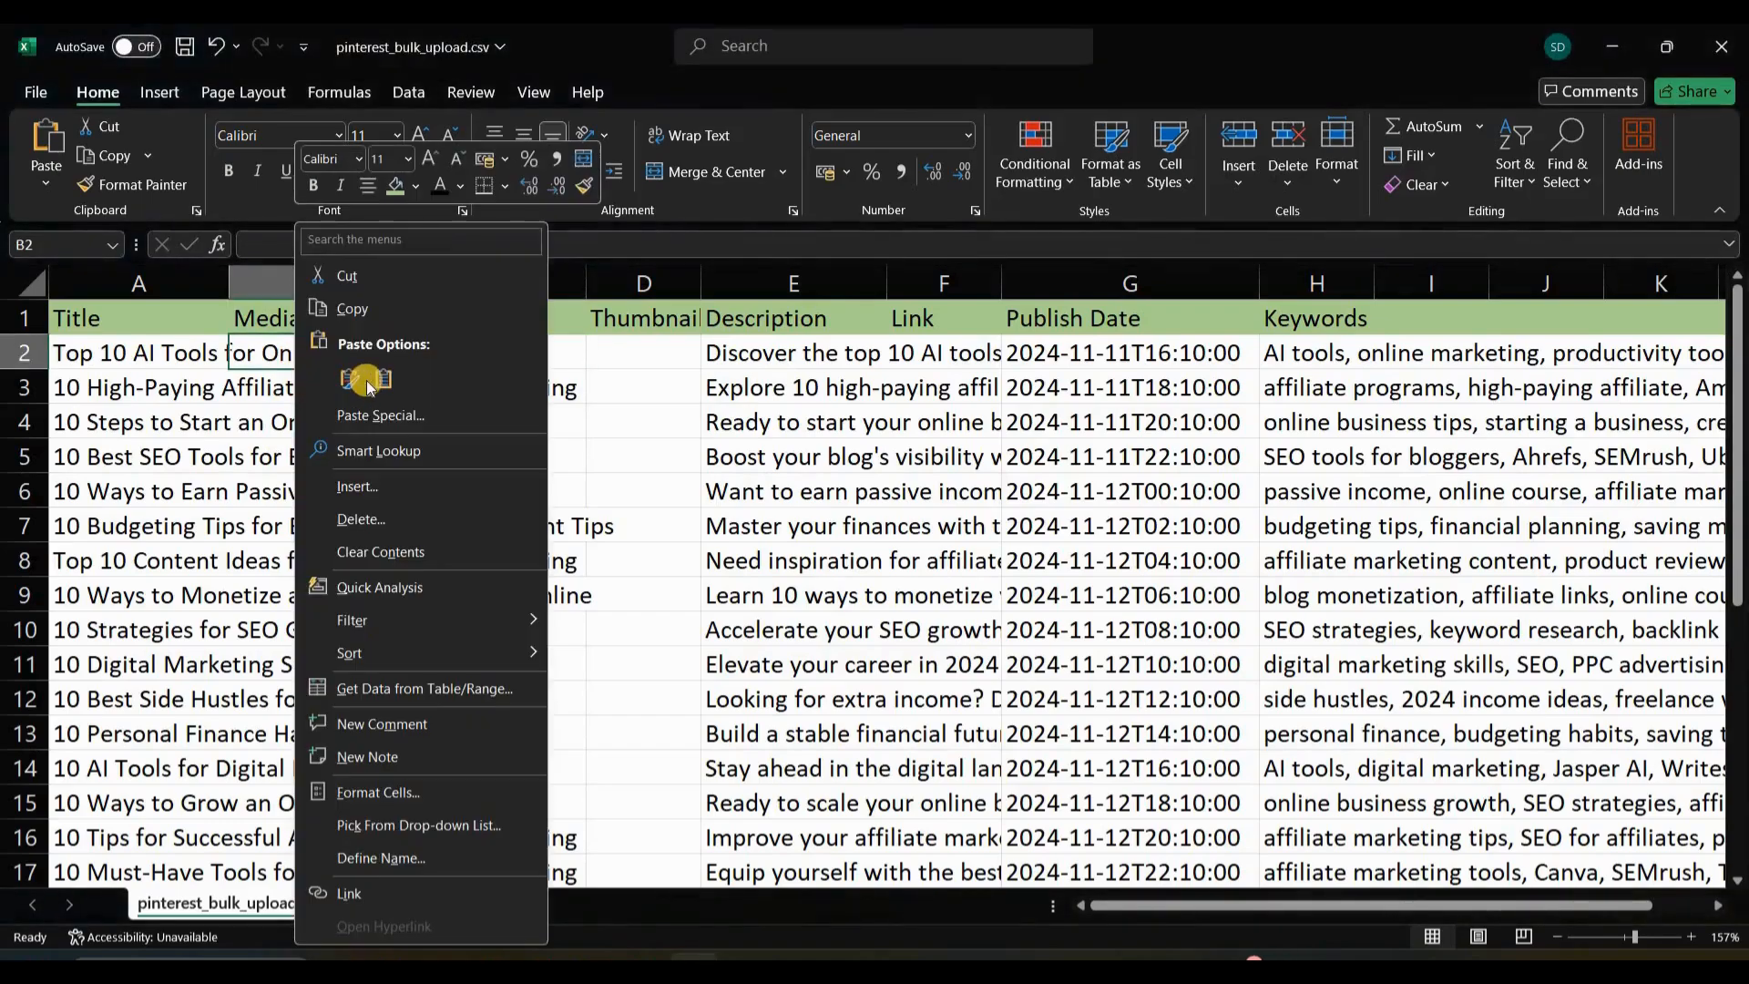
click(378, 381)
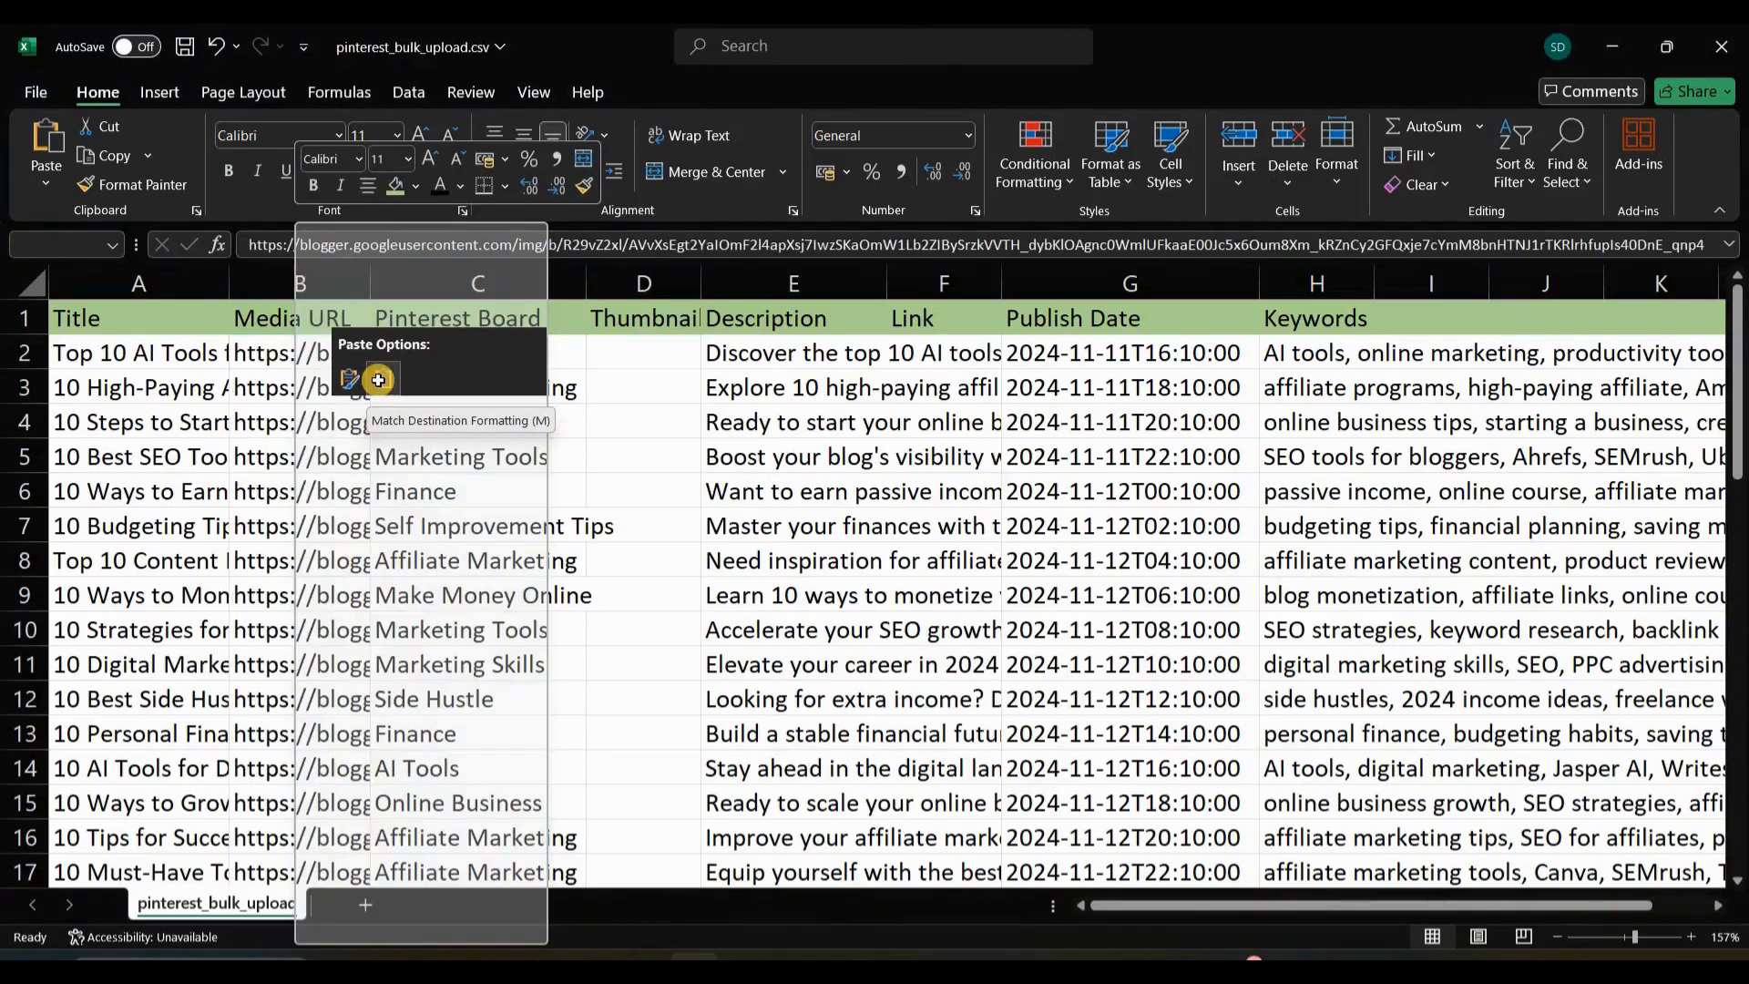
click(463, 559)
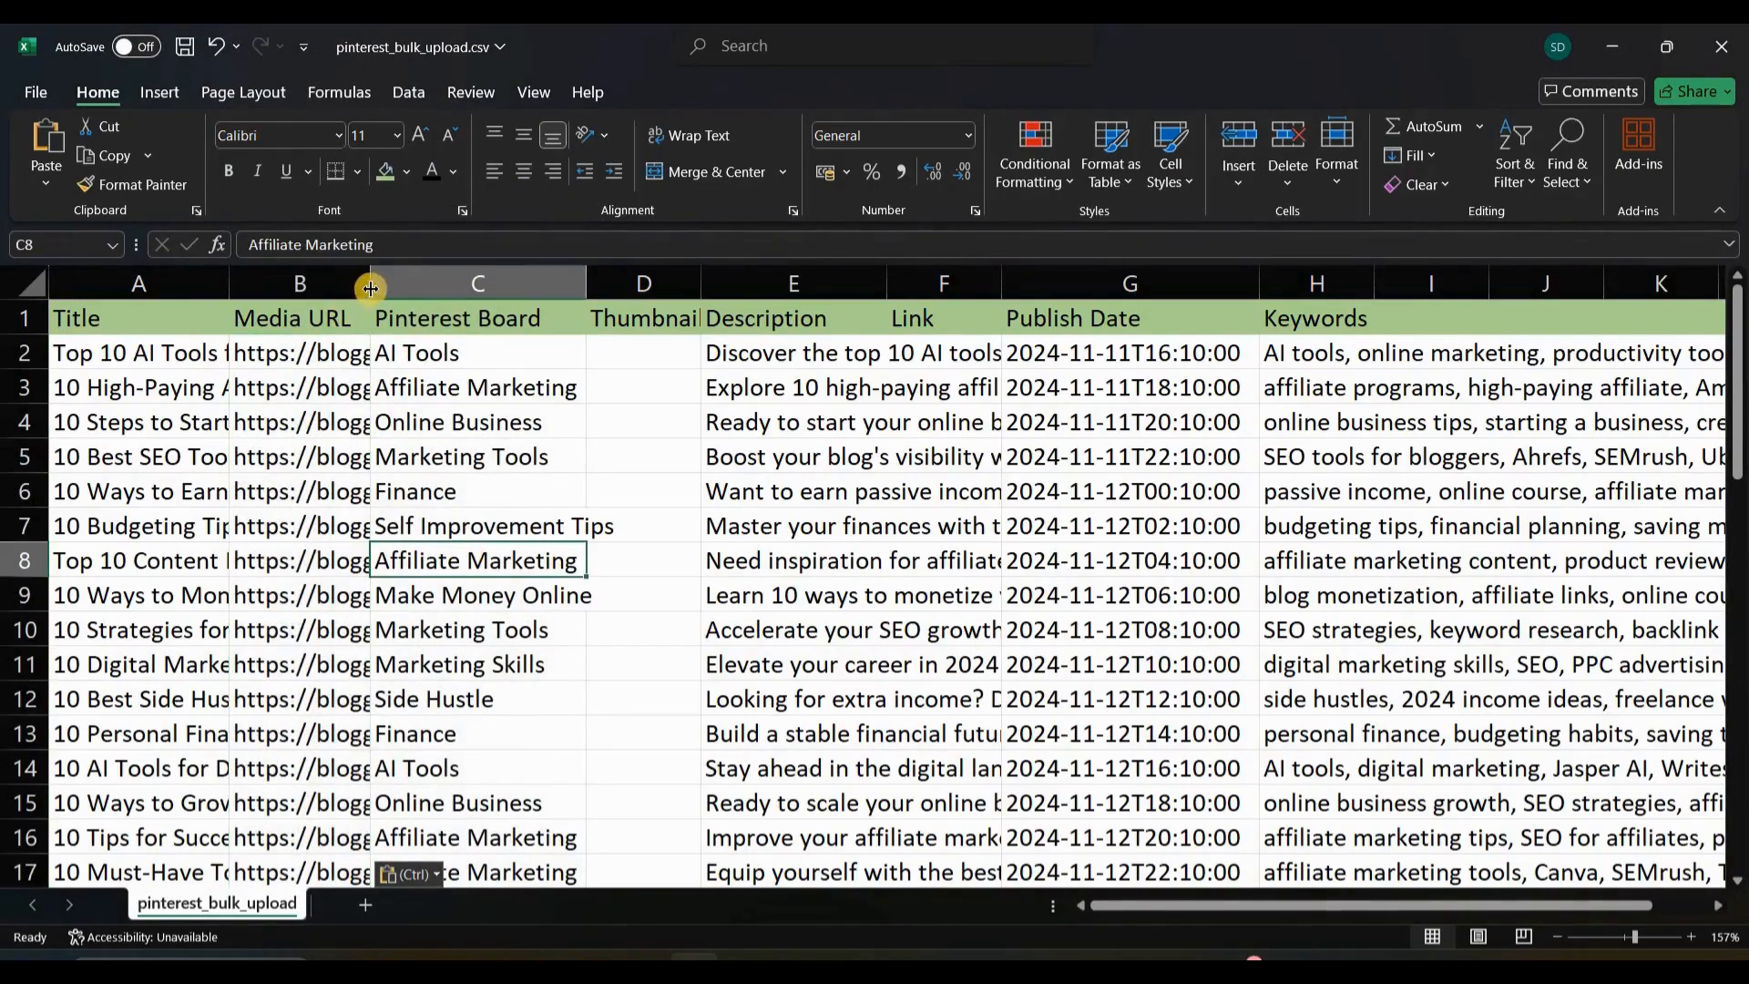
Widen the Media URL column and check the pasted links against the pin rows down to row 51.
drag(371, 288, 457, 290)
scroll(447, 679, down, 14)
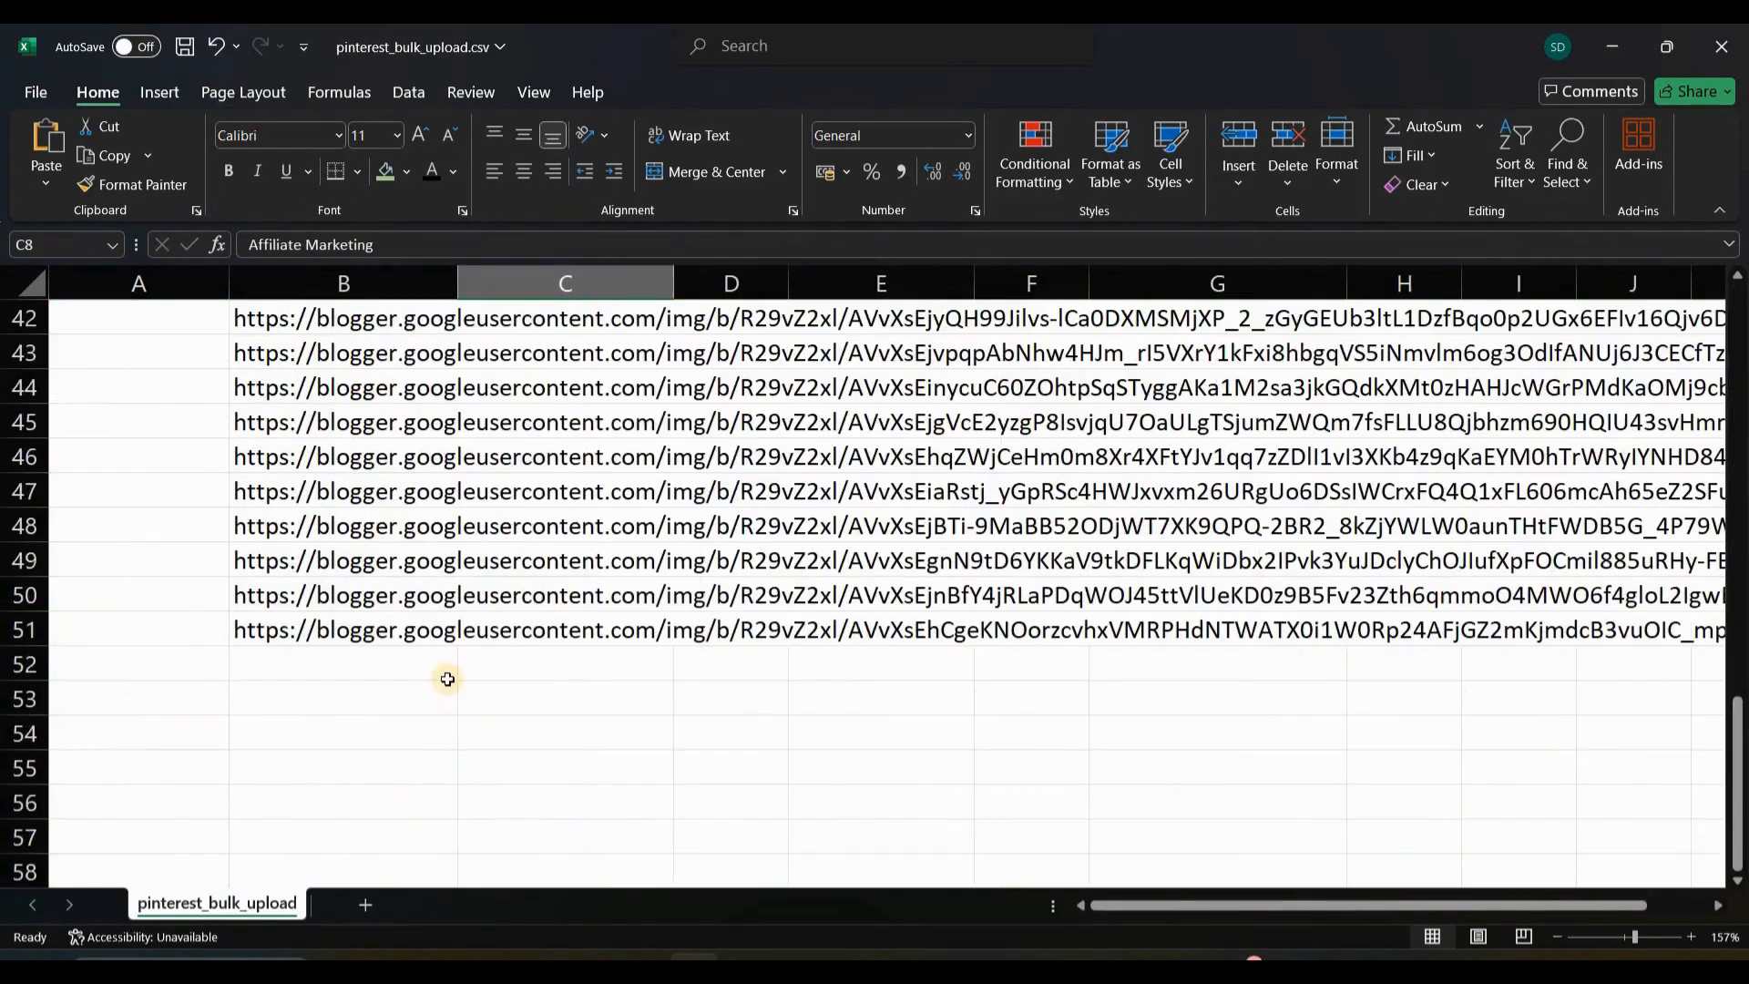
scroll(447, 678, up, 14)
scroll(383, 728, down, 8)
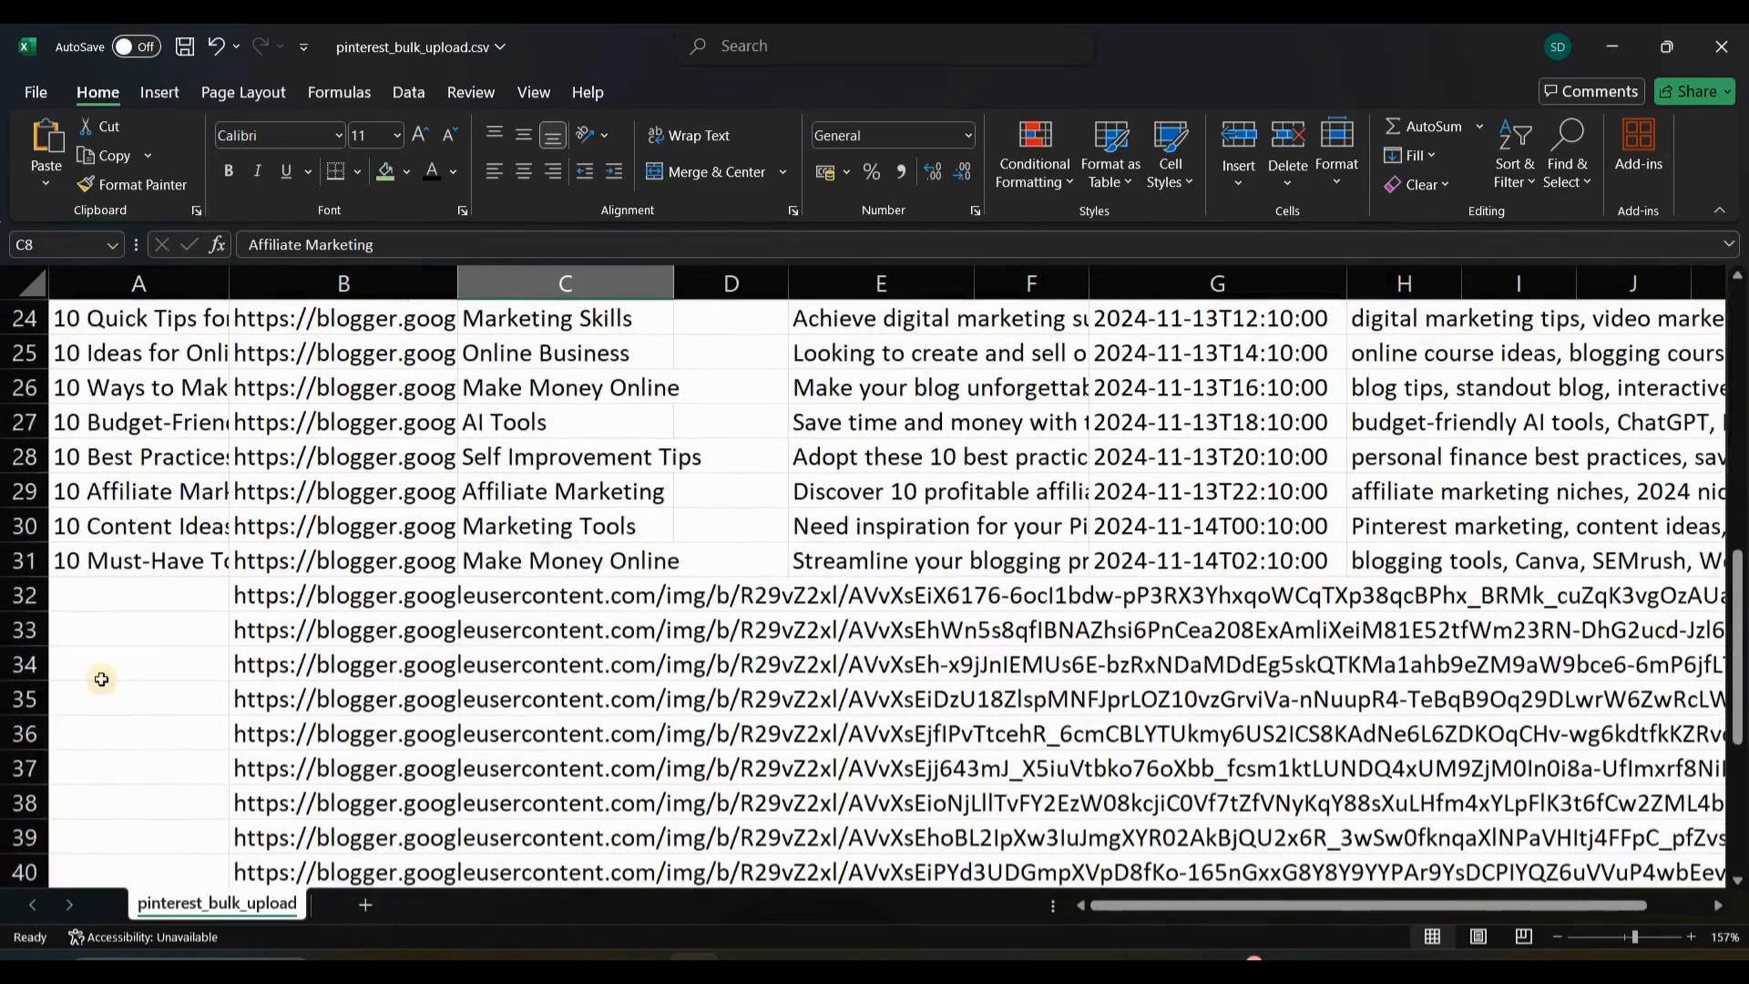
scroll(137, 711, up, 1)
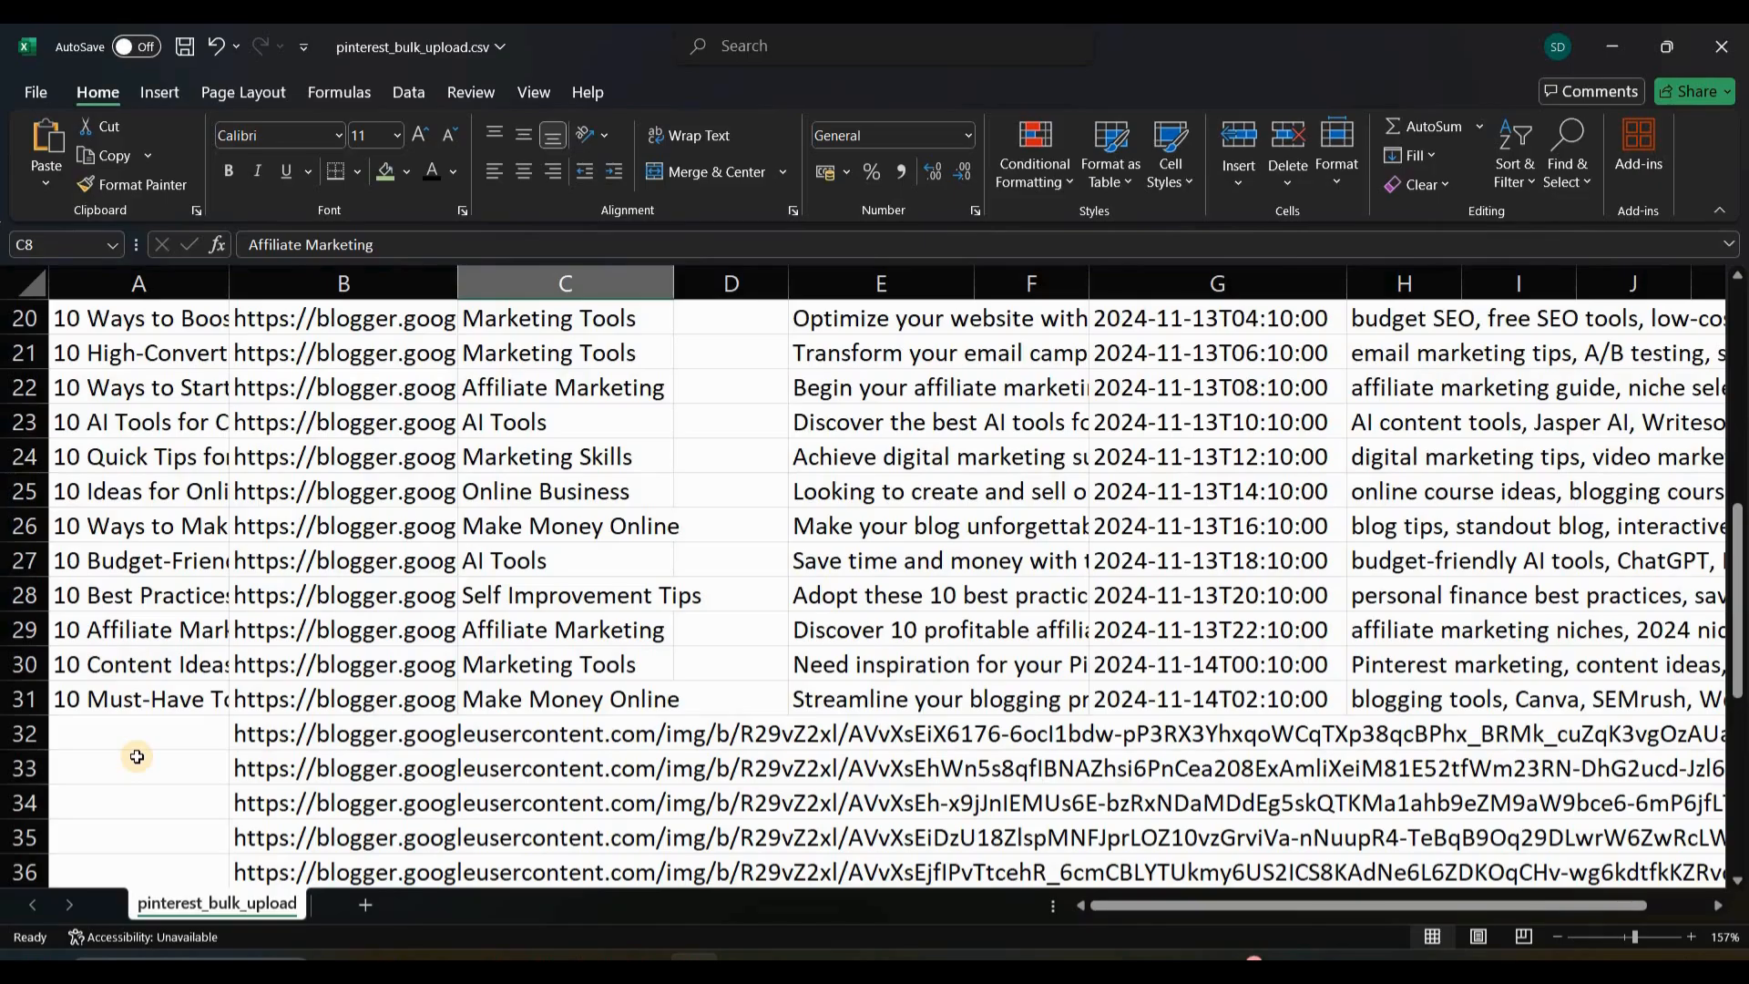
Compare the pasted image links down to row 51 with the rows that already contain pin details.
scroll(137, 755, down, 3)
scroll(148, 772, down, 4)
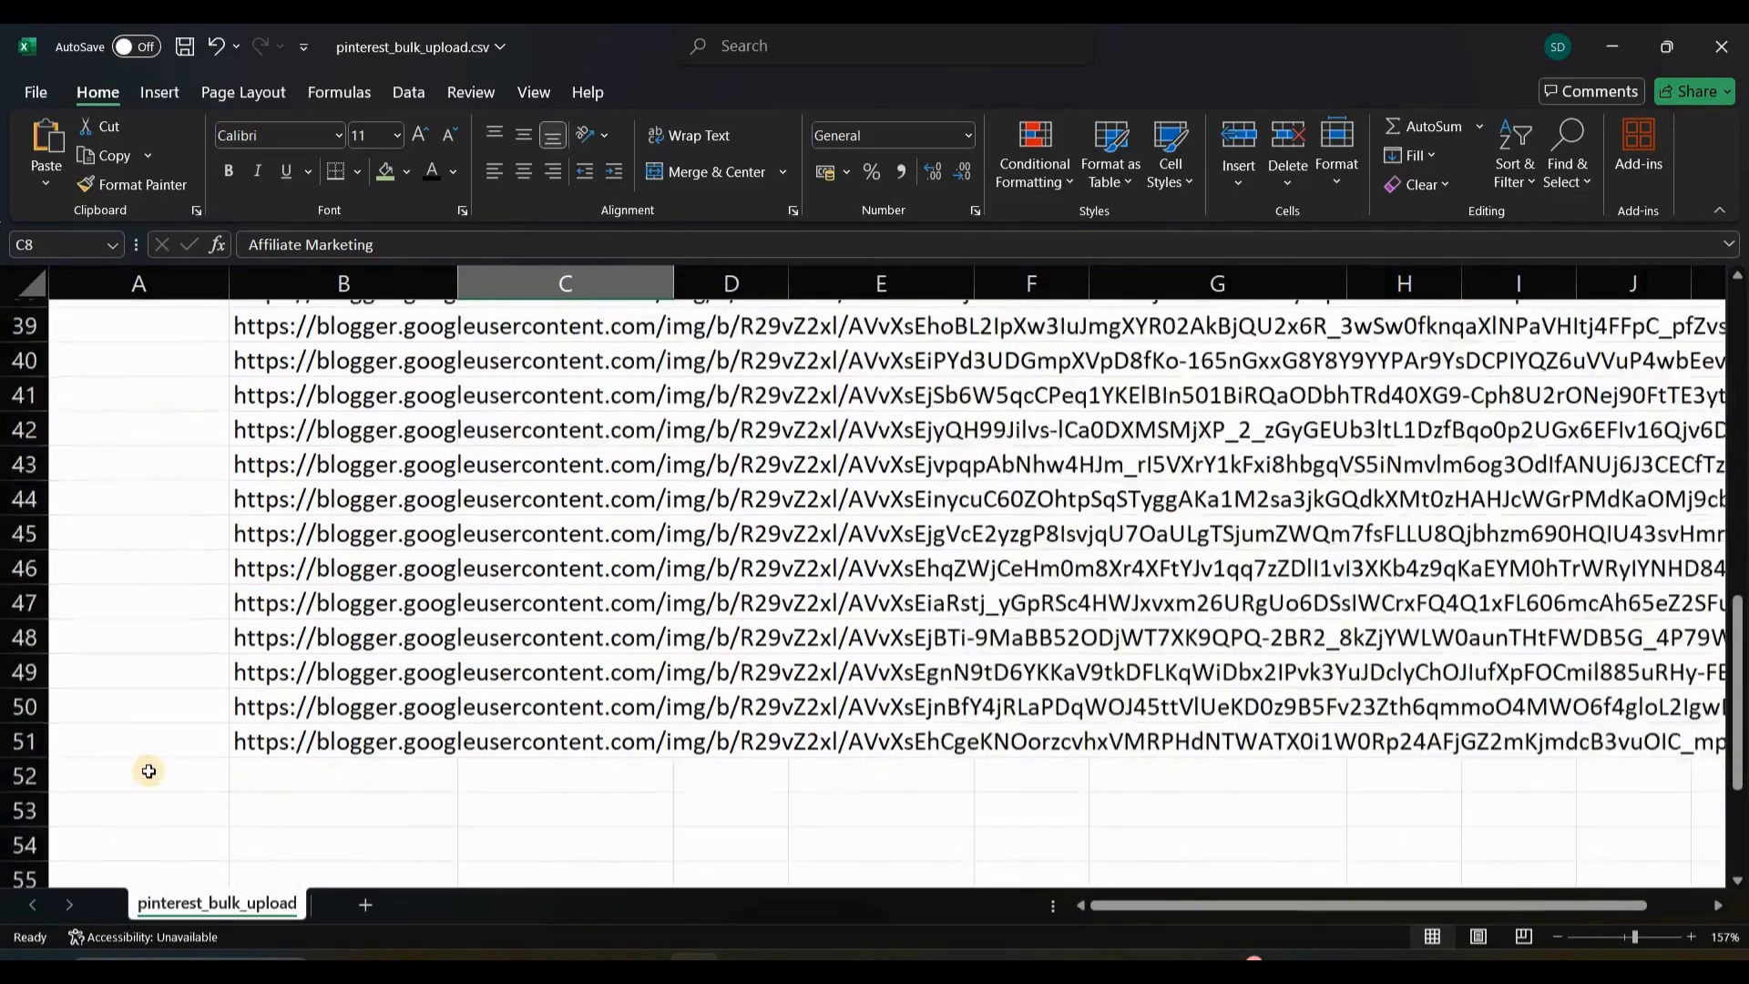
scroll(127, 710, down, 1)
scroll(192, 675, up, 9)
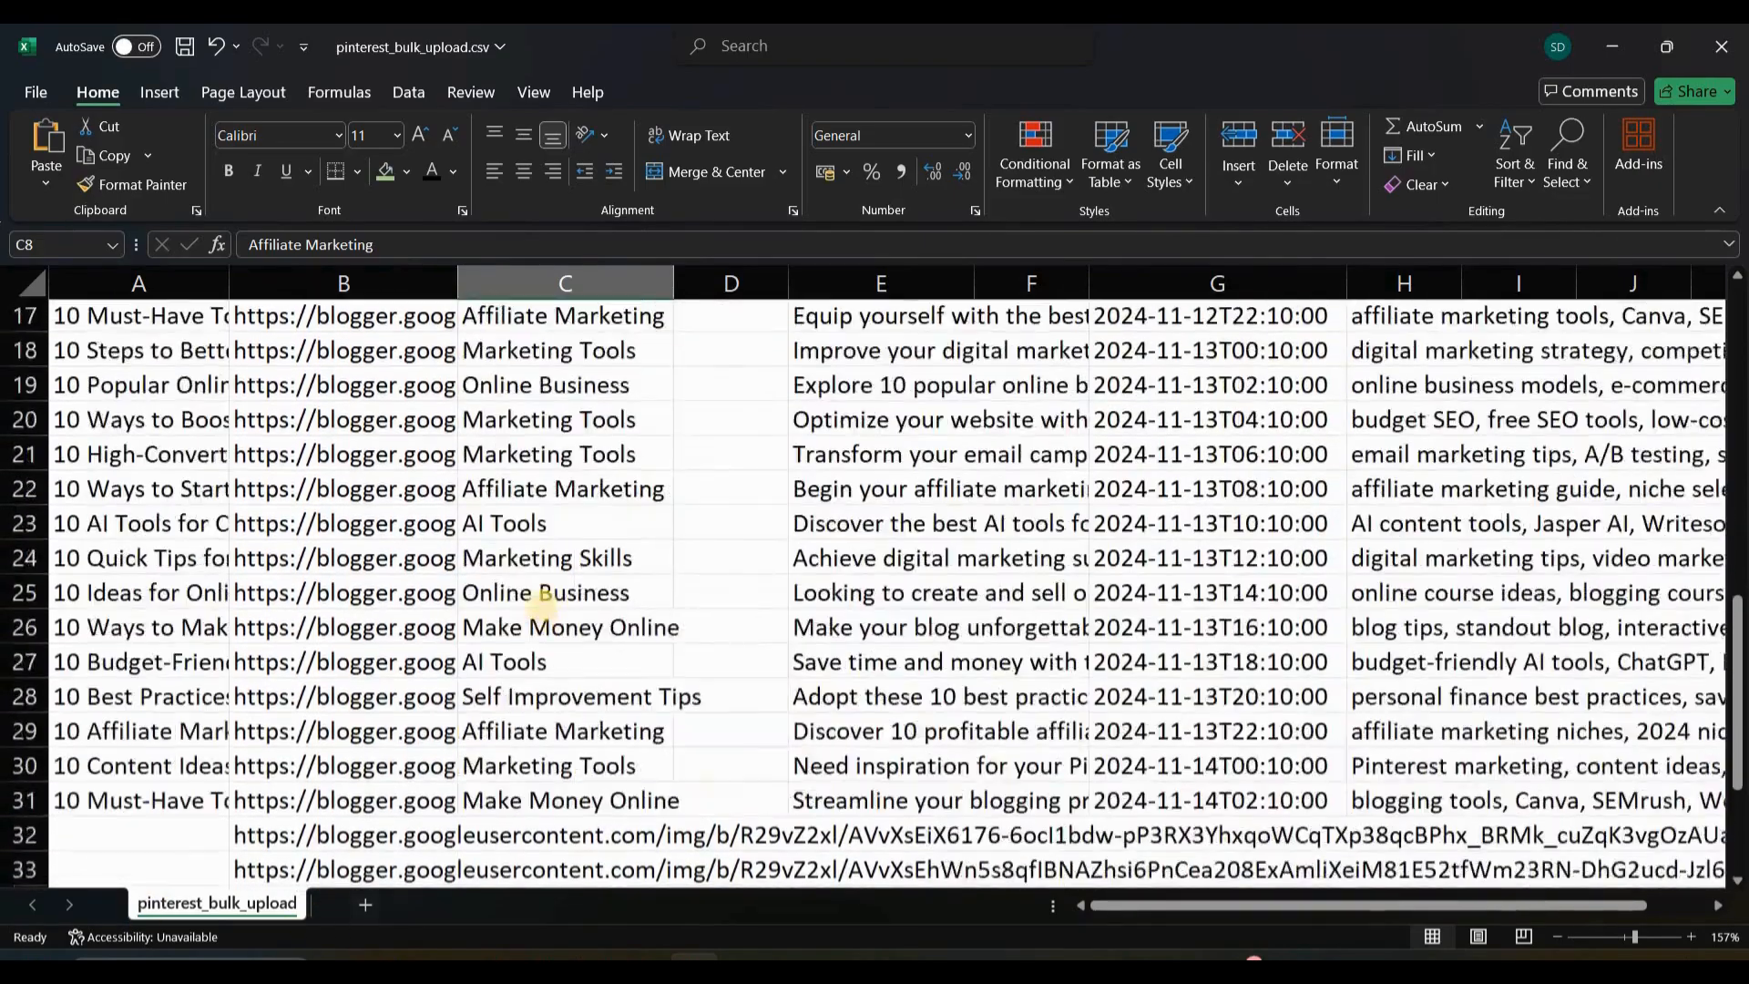
scroll(542, 601, up, 1)
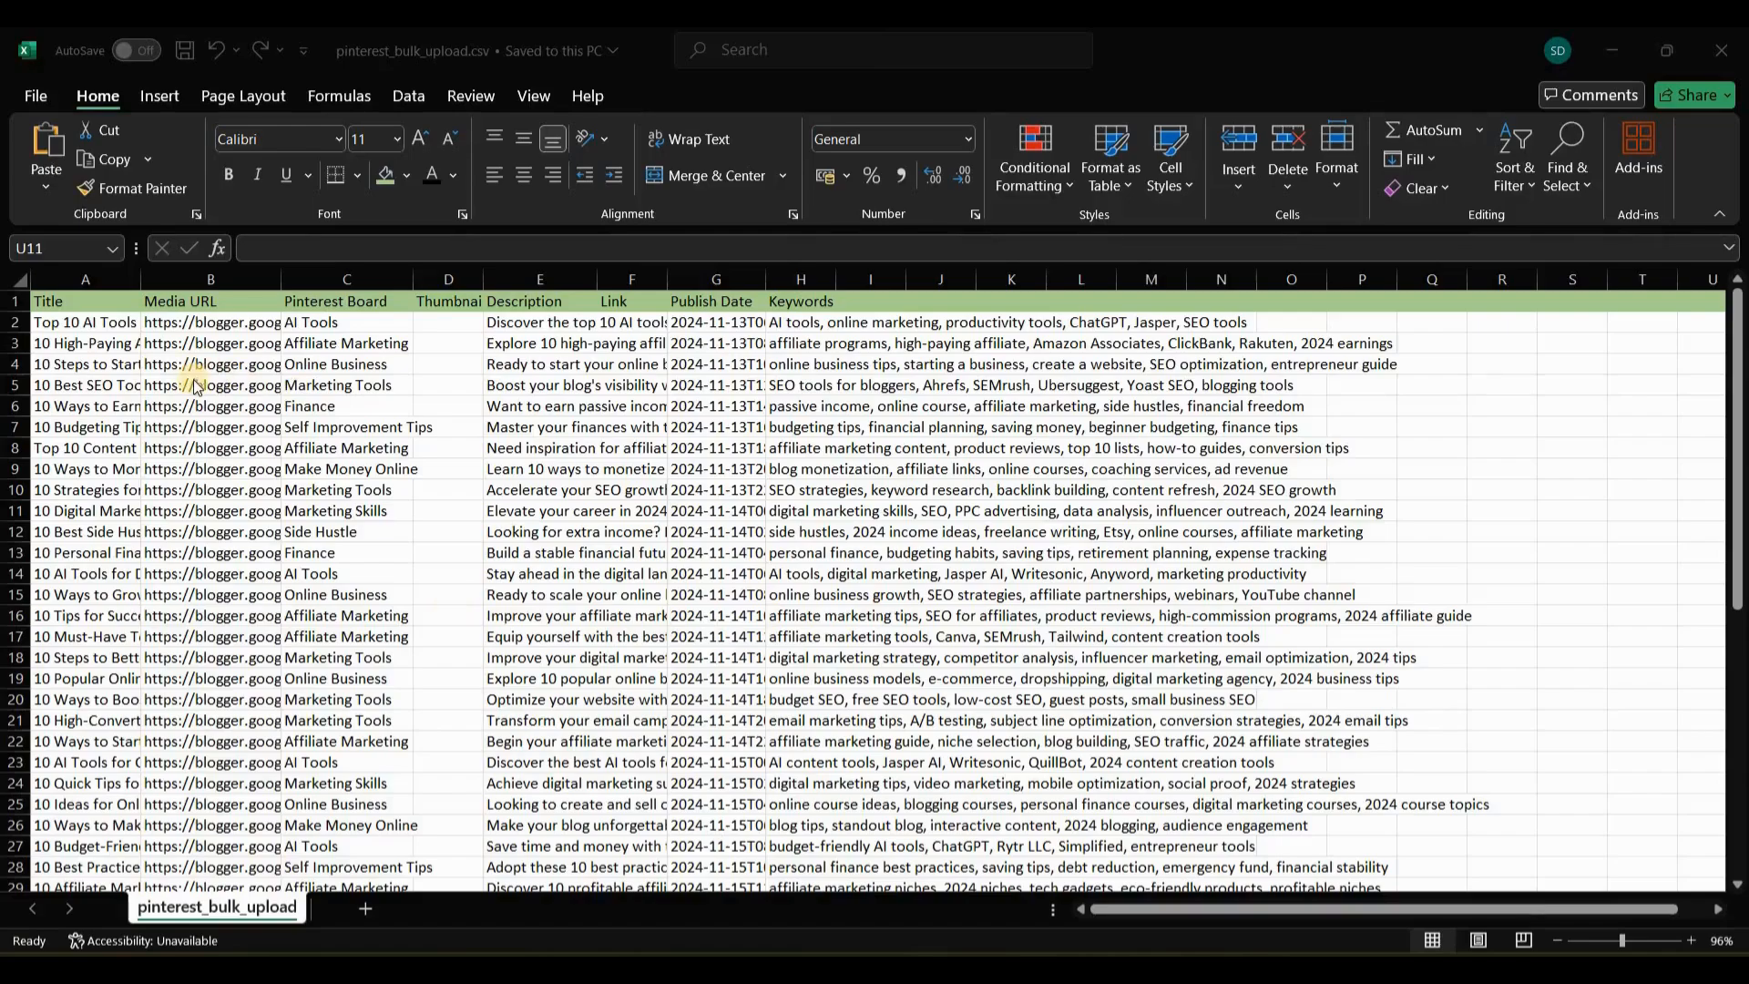
Review the whole filled-in sheet, checking titles, media URLs, boards, descriptions, publish dates and keywords for every pin.
scroll(261, 595, down, 6)
scroll(262, 587, up, 6)
scroll(566, 741, down, 12)
scroll(535, 613, up, 8)
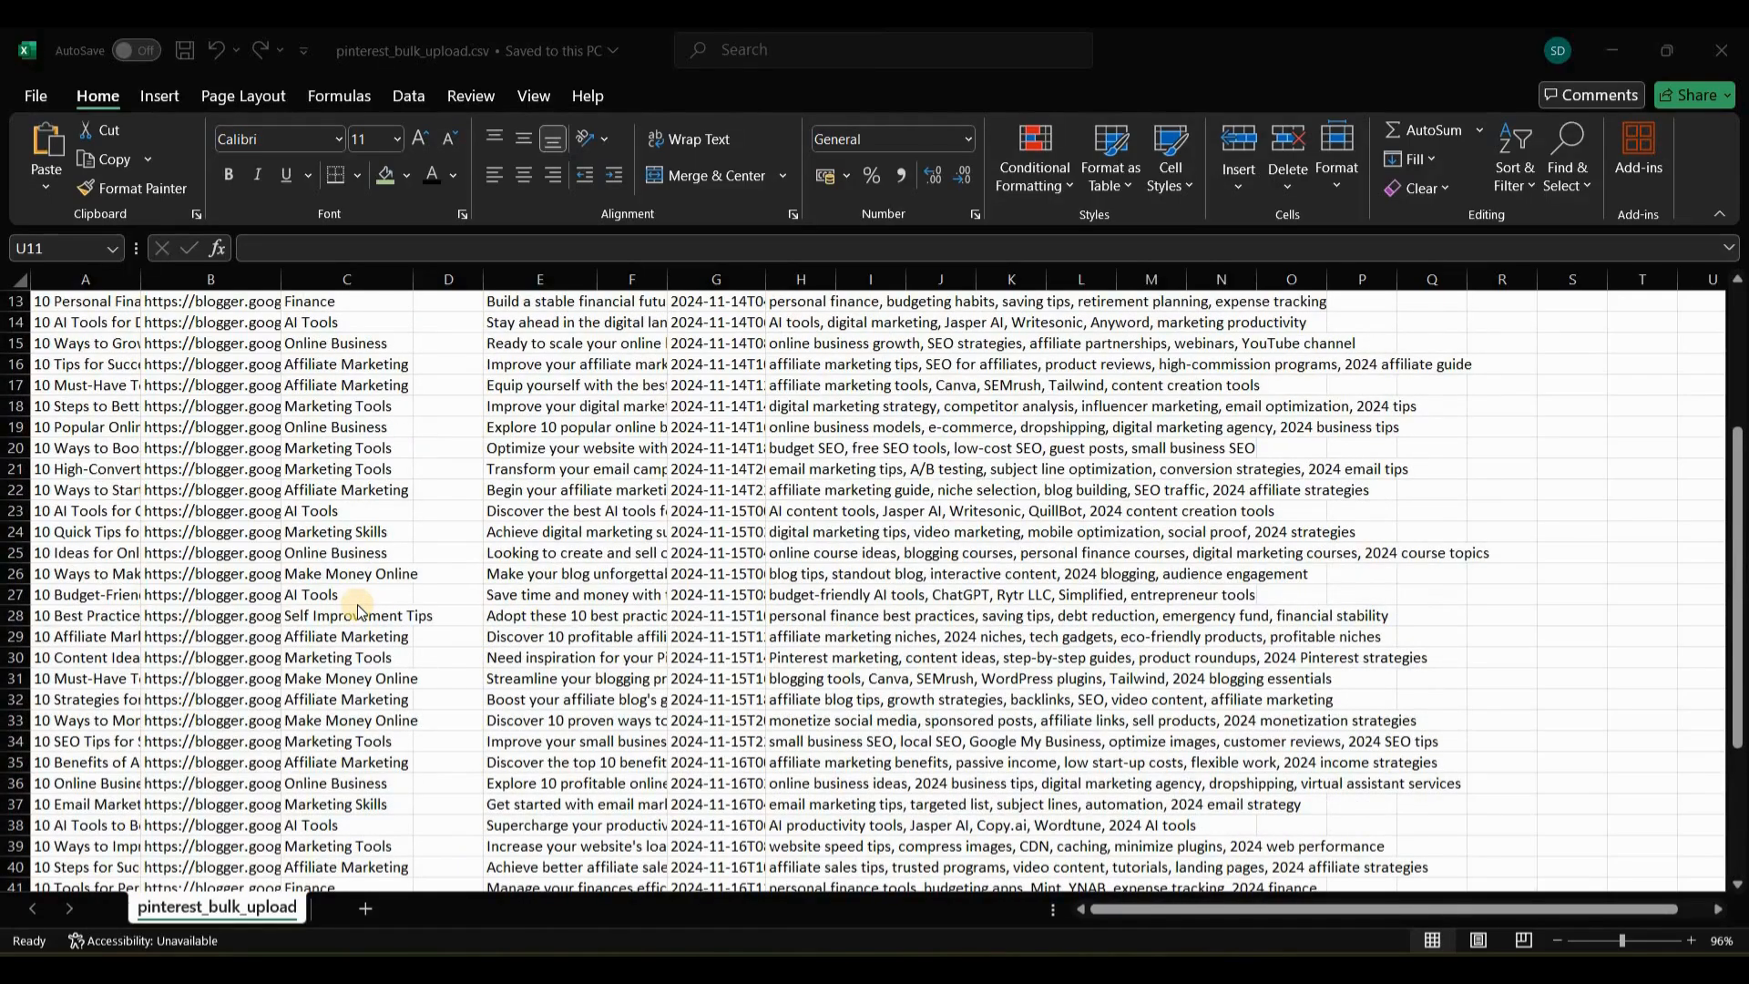
scroll(435, 647, down, 6)
scroll(438, 650, up, 10)
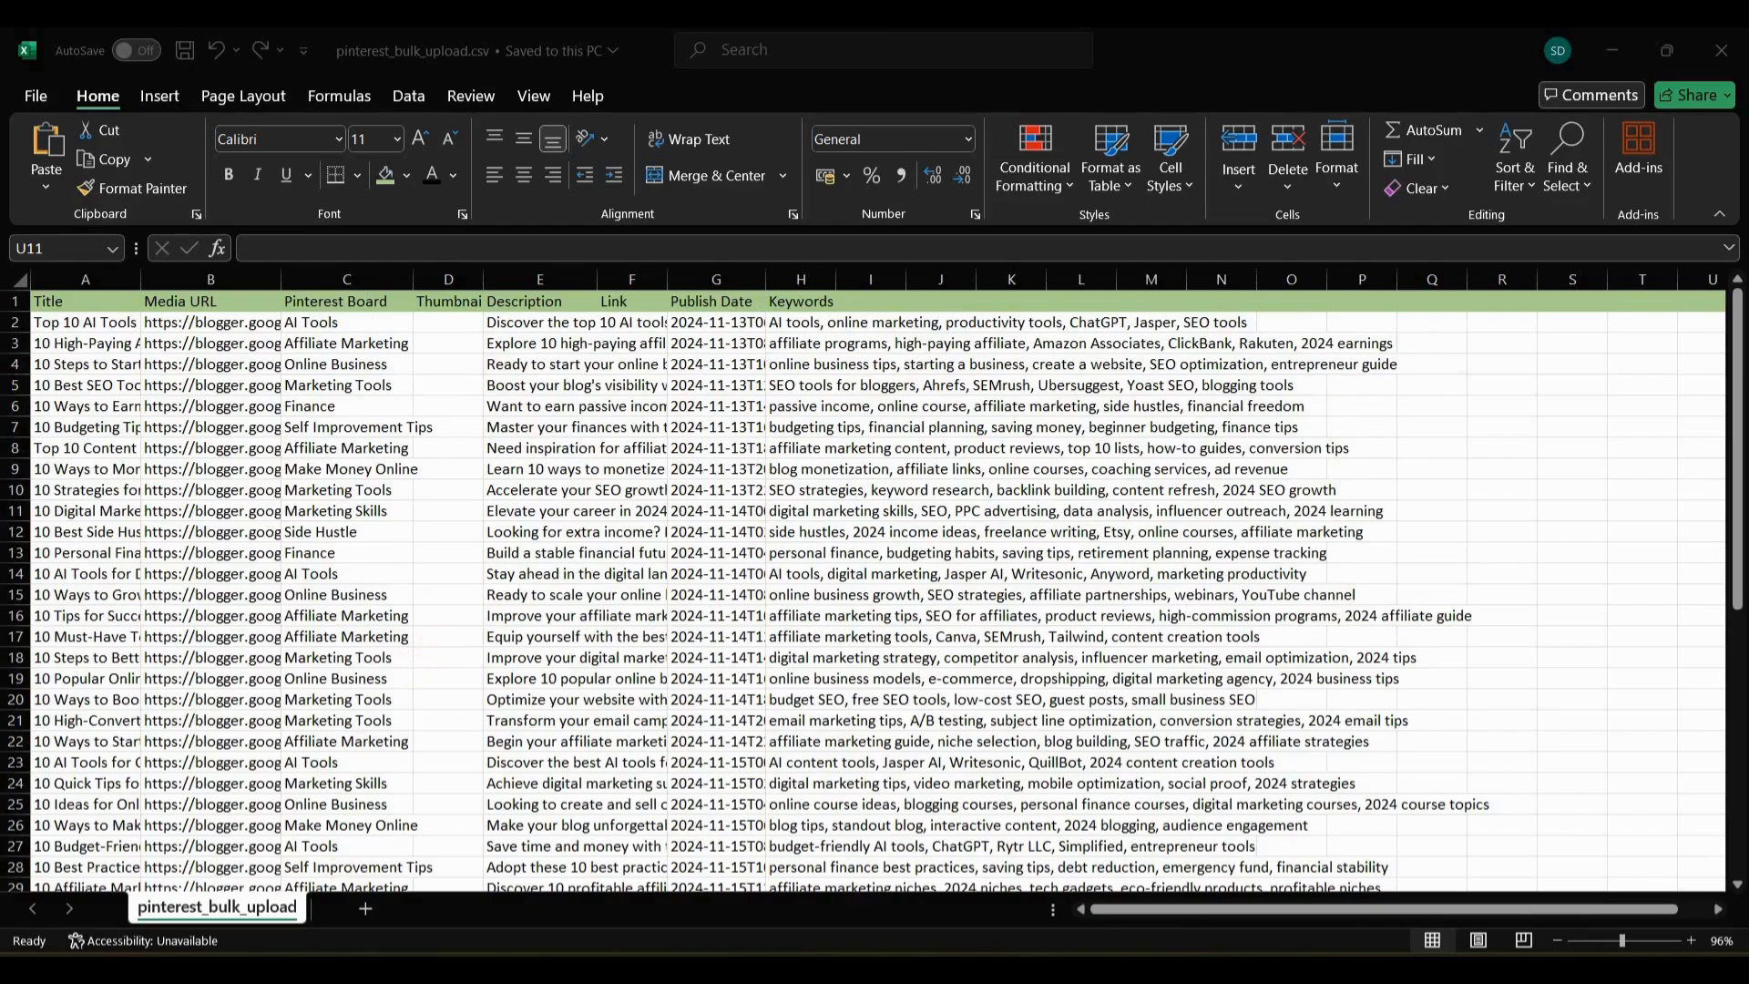
Switch to Pinterest in the browser and open the Bulk create Pins page in the account settings.
key(alt+Tab)
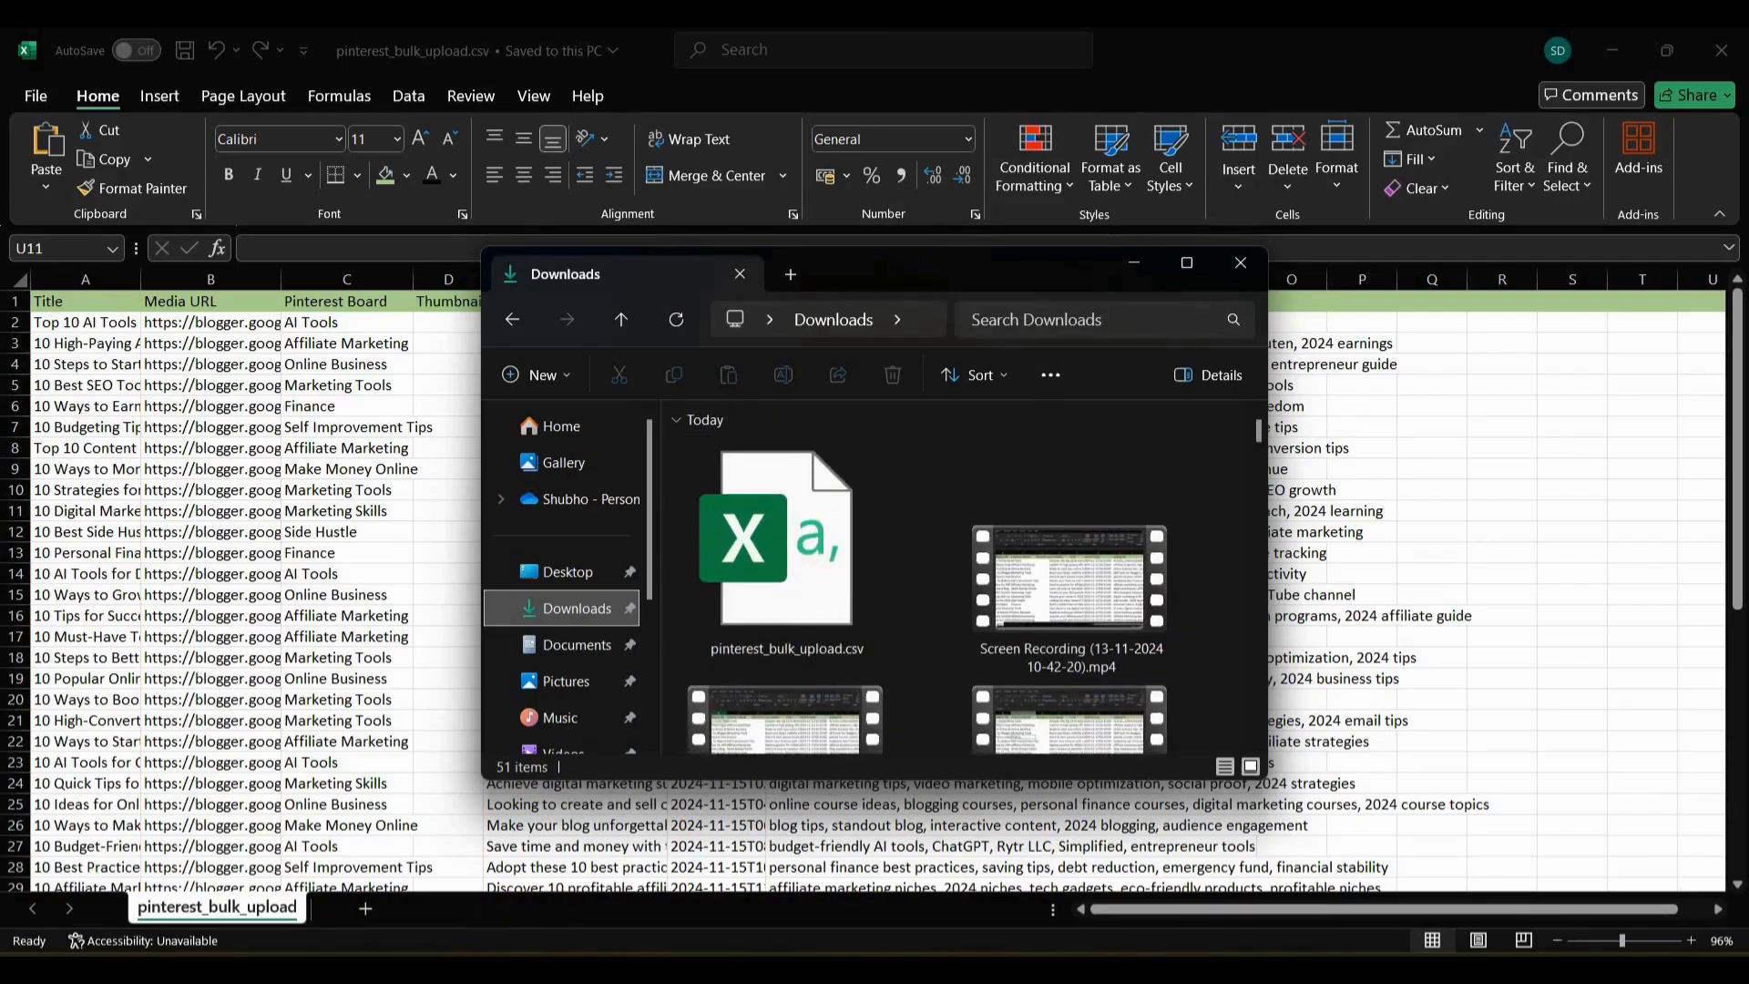
key(alt+Tab)
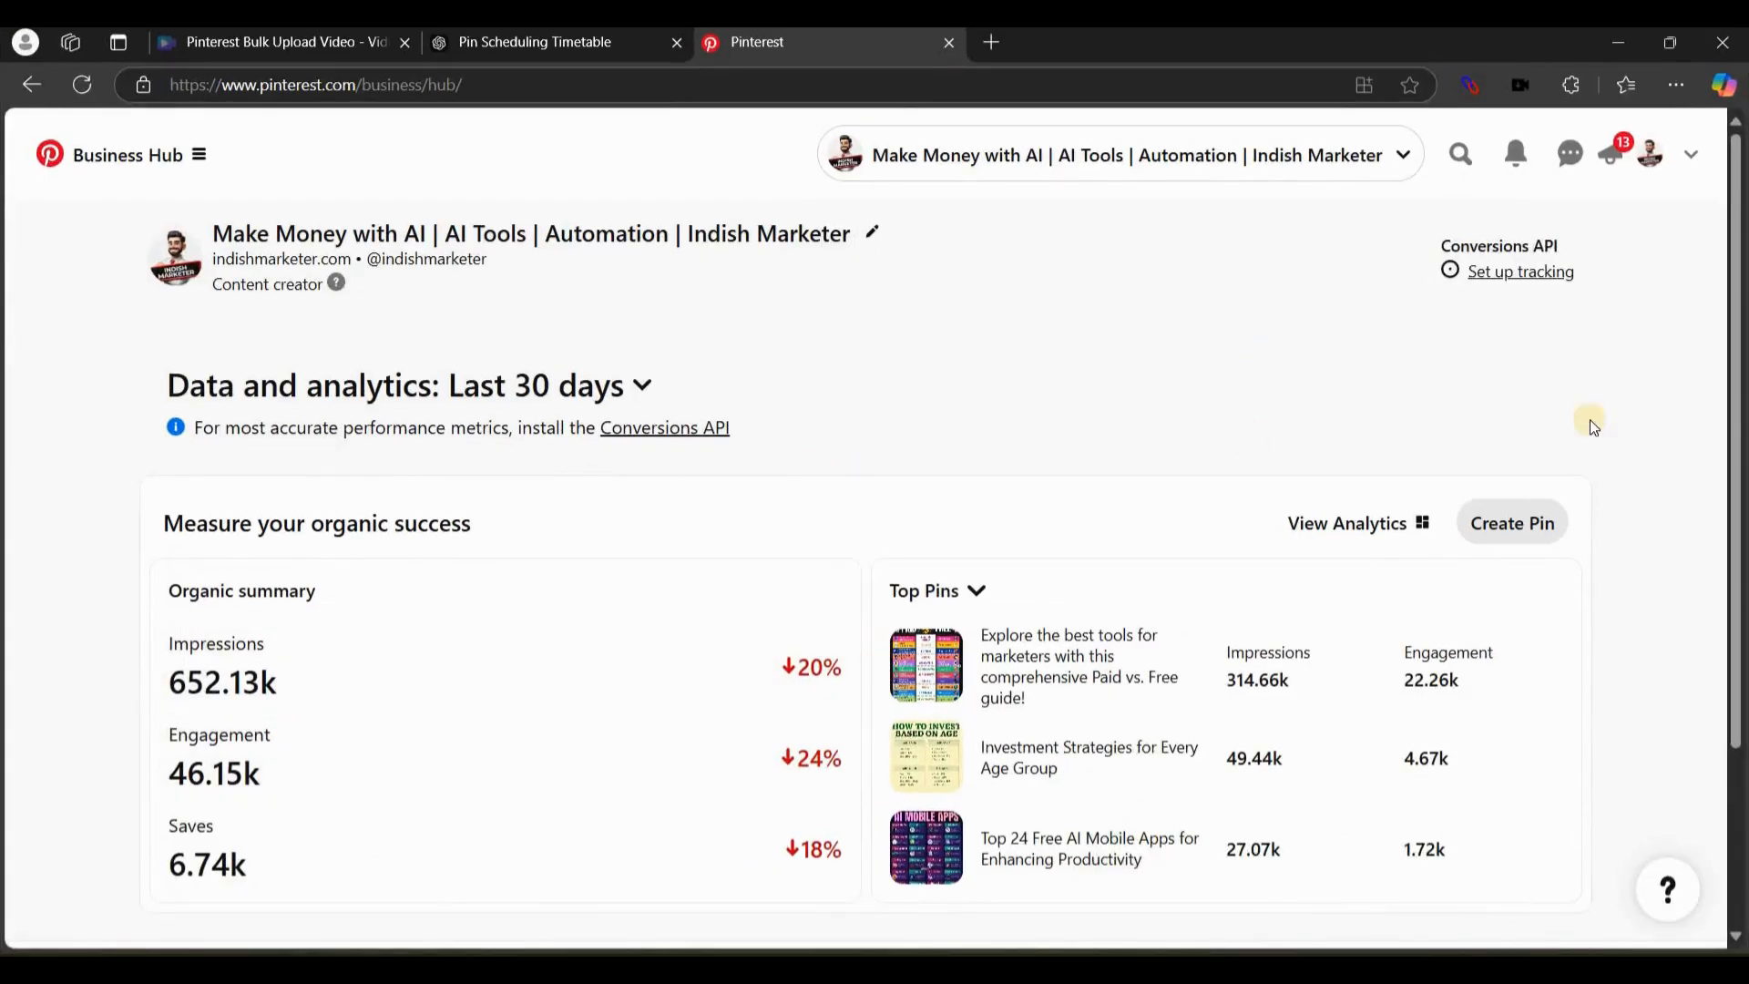
click(1691, 157)
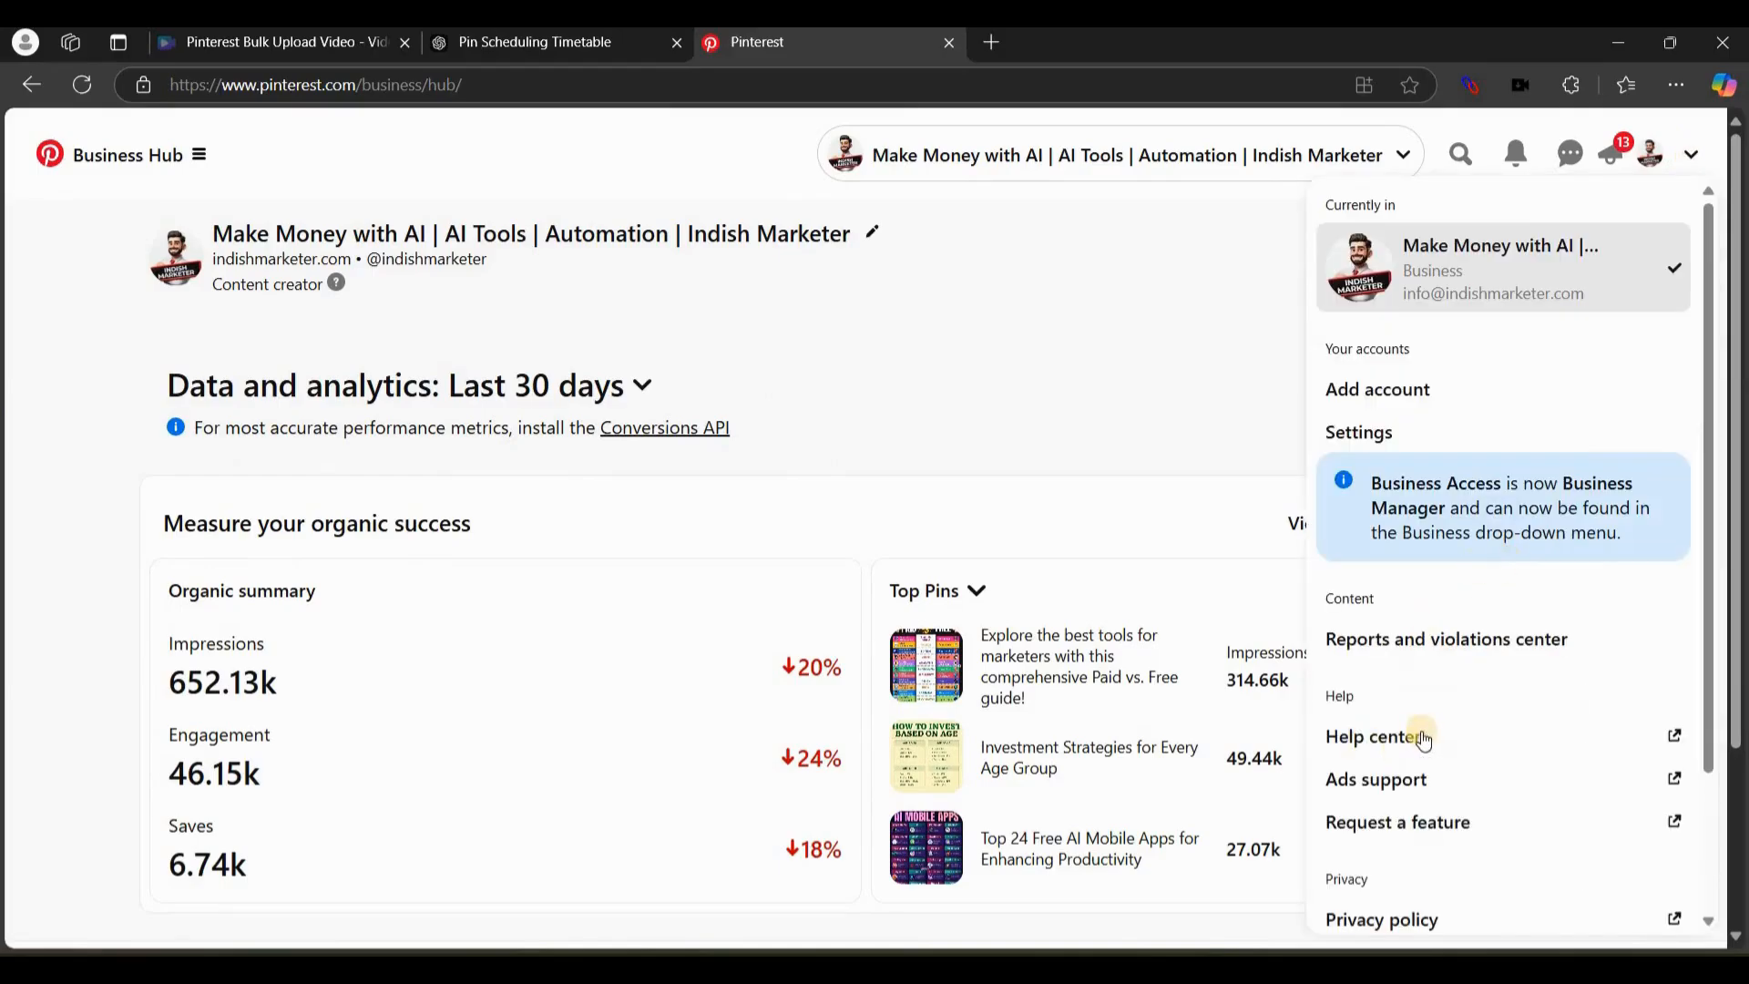
click(1383, 435)
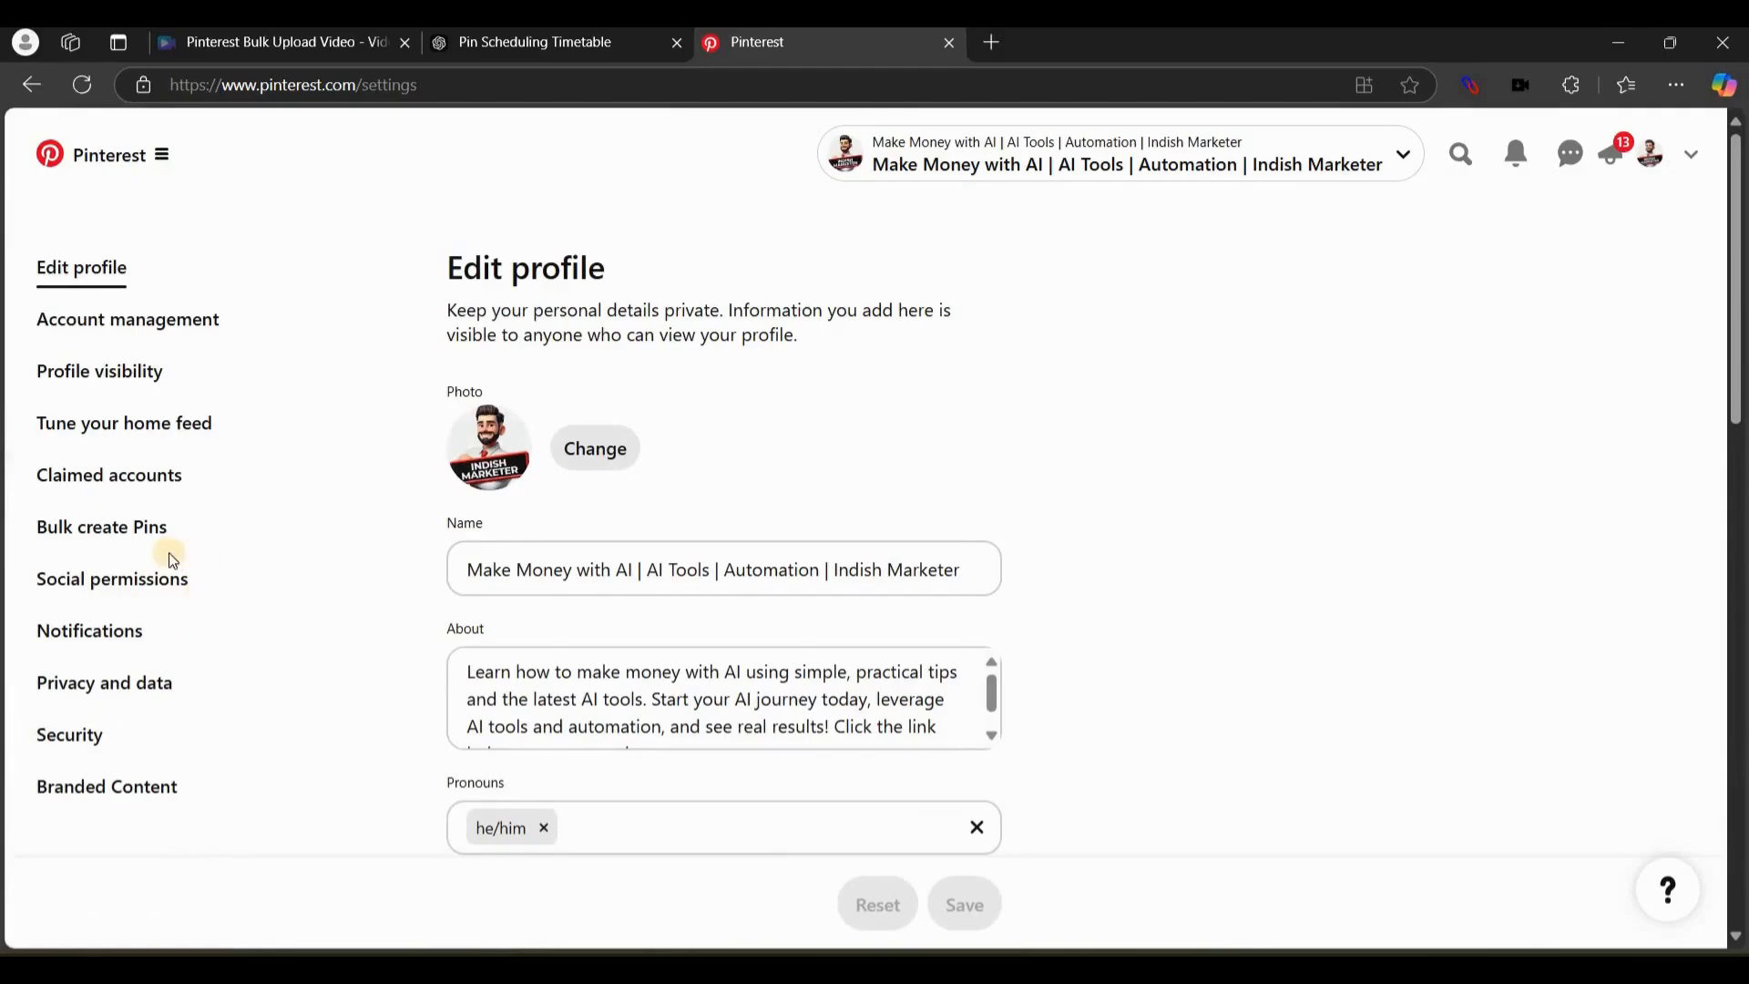
click(117, 528)
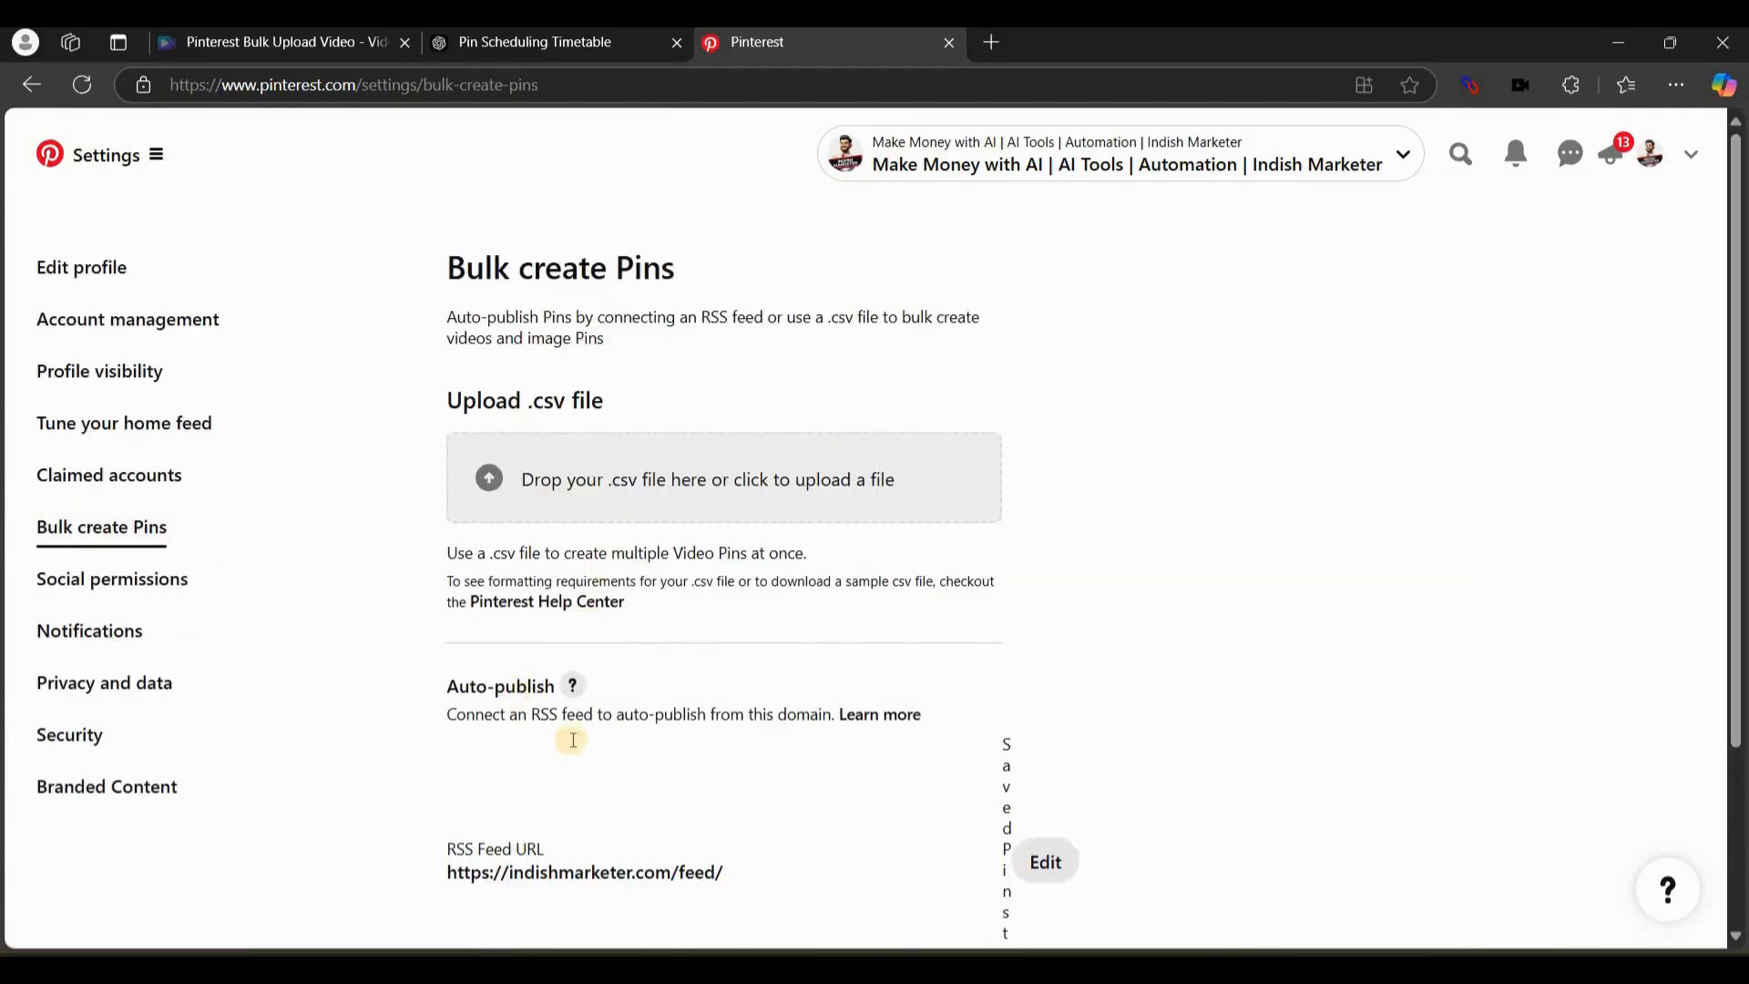
scroll(566, 456, down, 1)
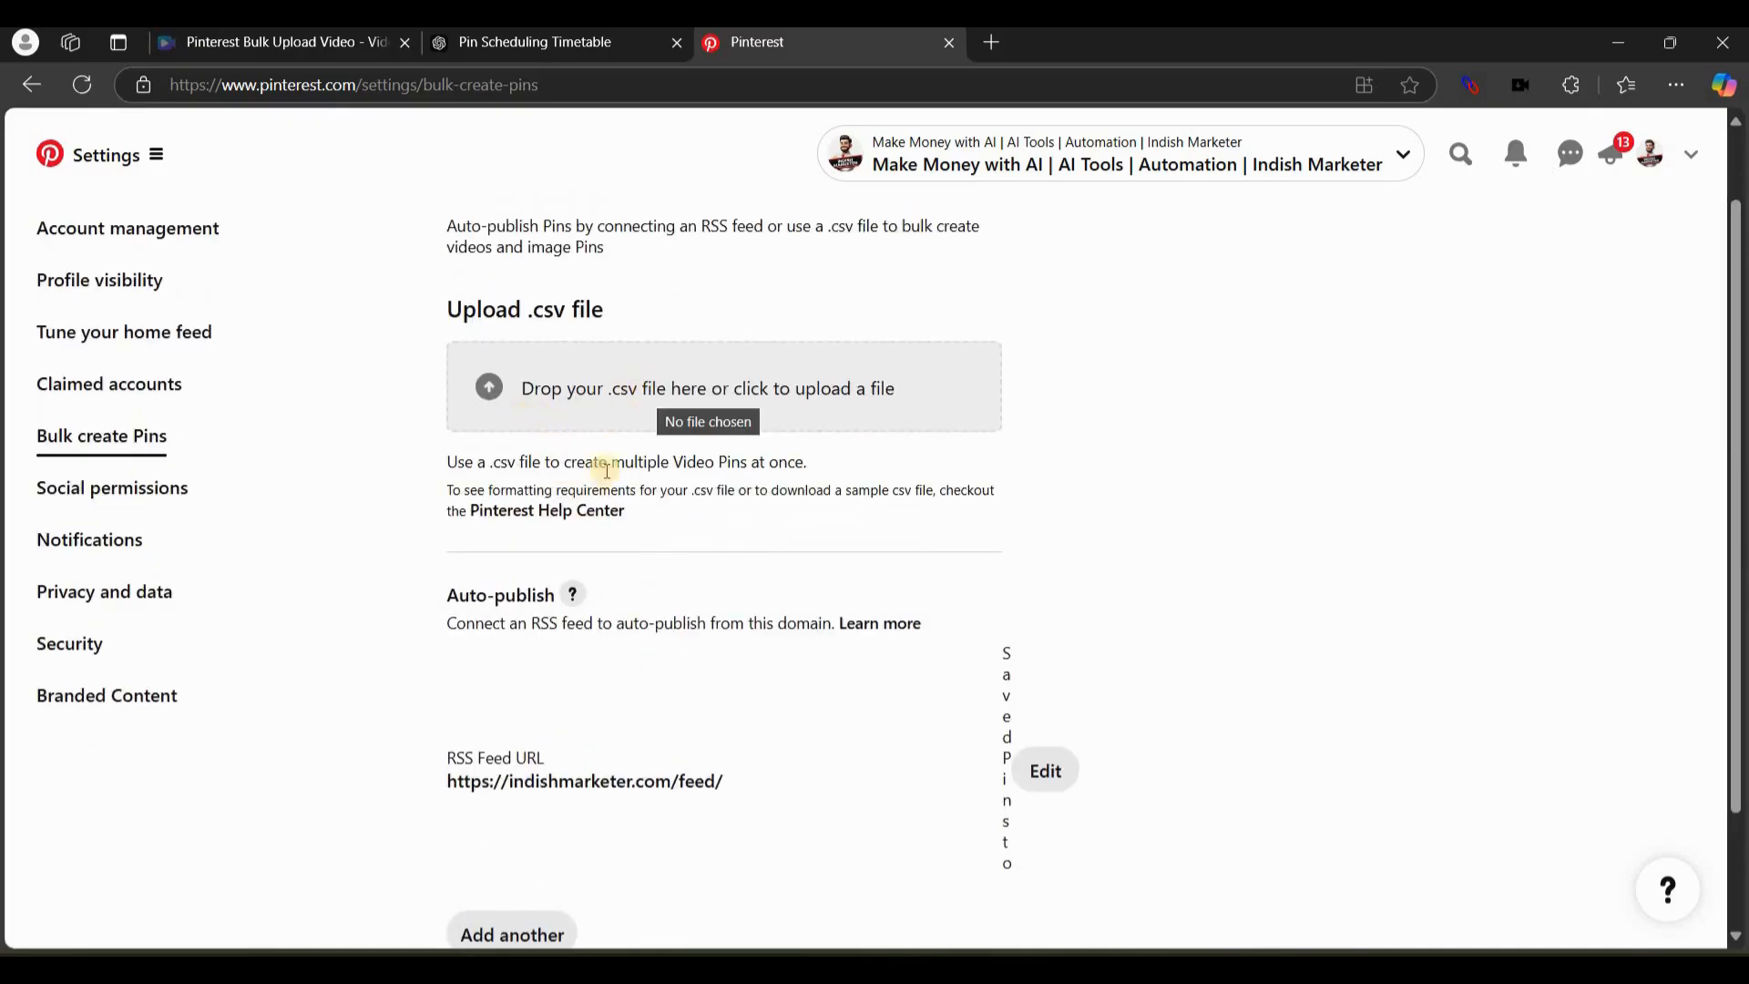
Upload pinterest_bulk_upload.csv from the Downloads folder to bulk create the Pins and dismiss the upload notice.
click(724, 399)
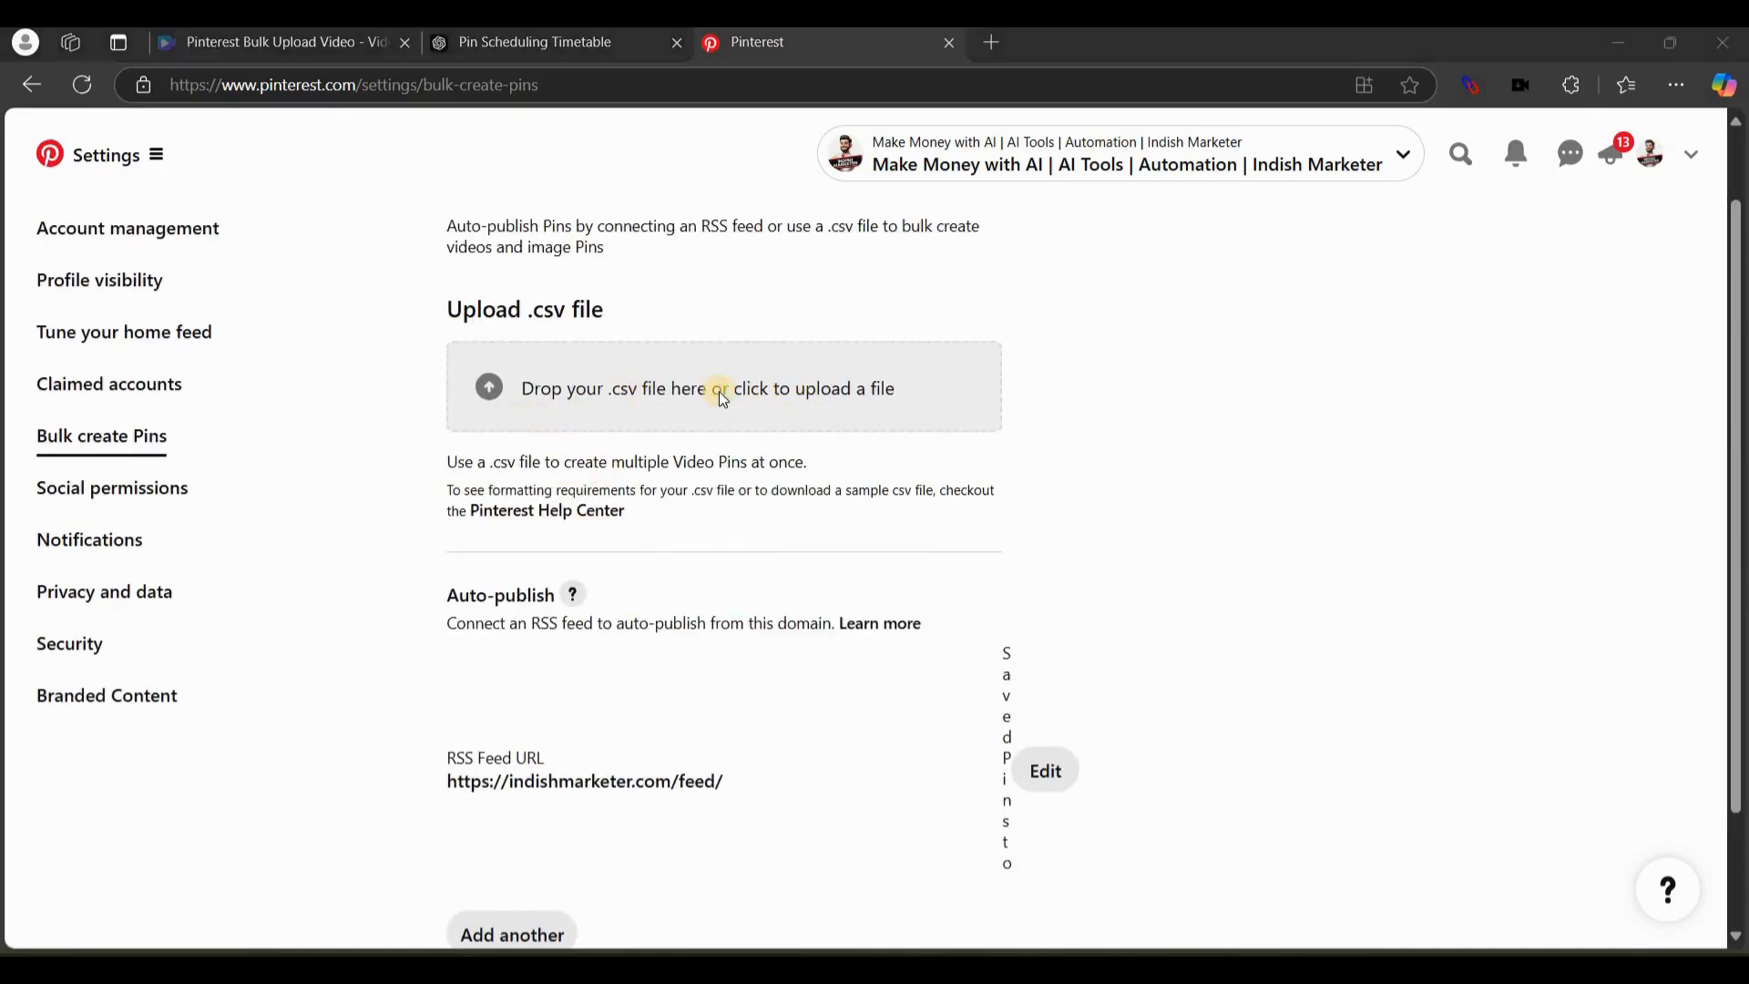
click(338, 278)
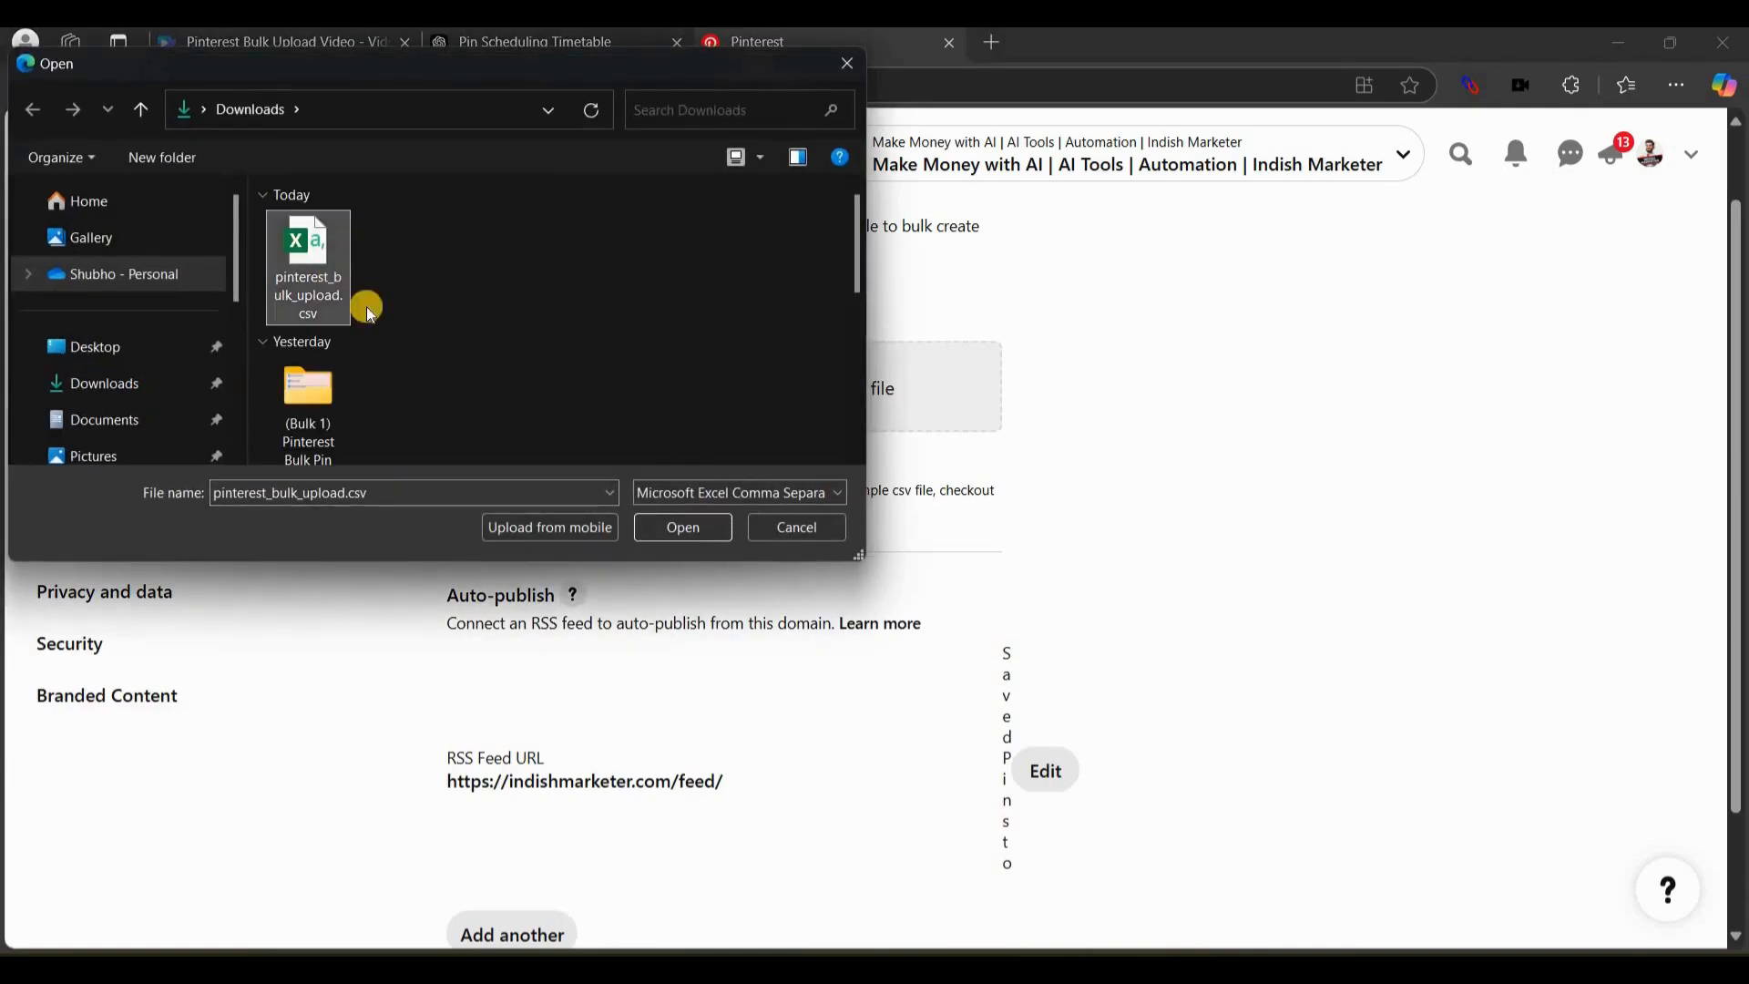
click(685, 529)
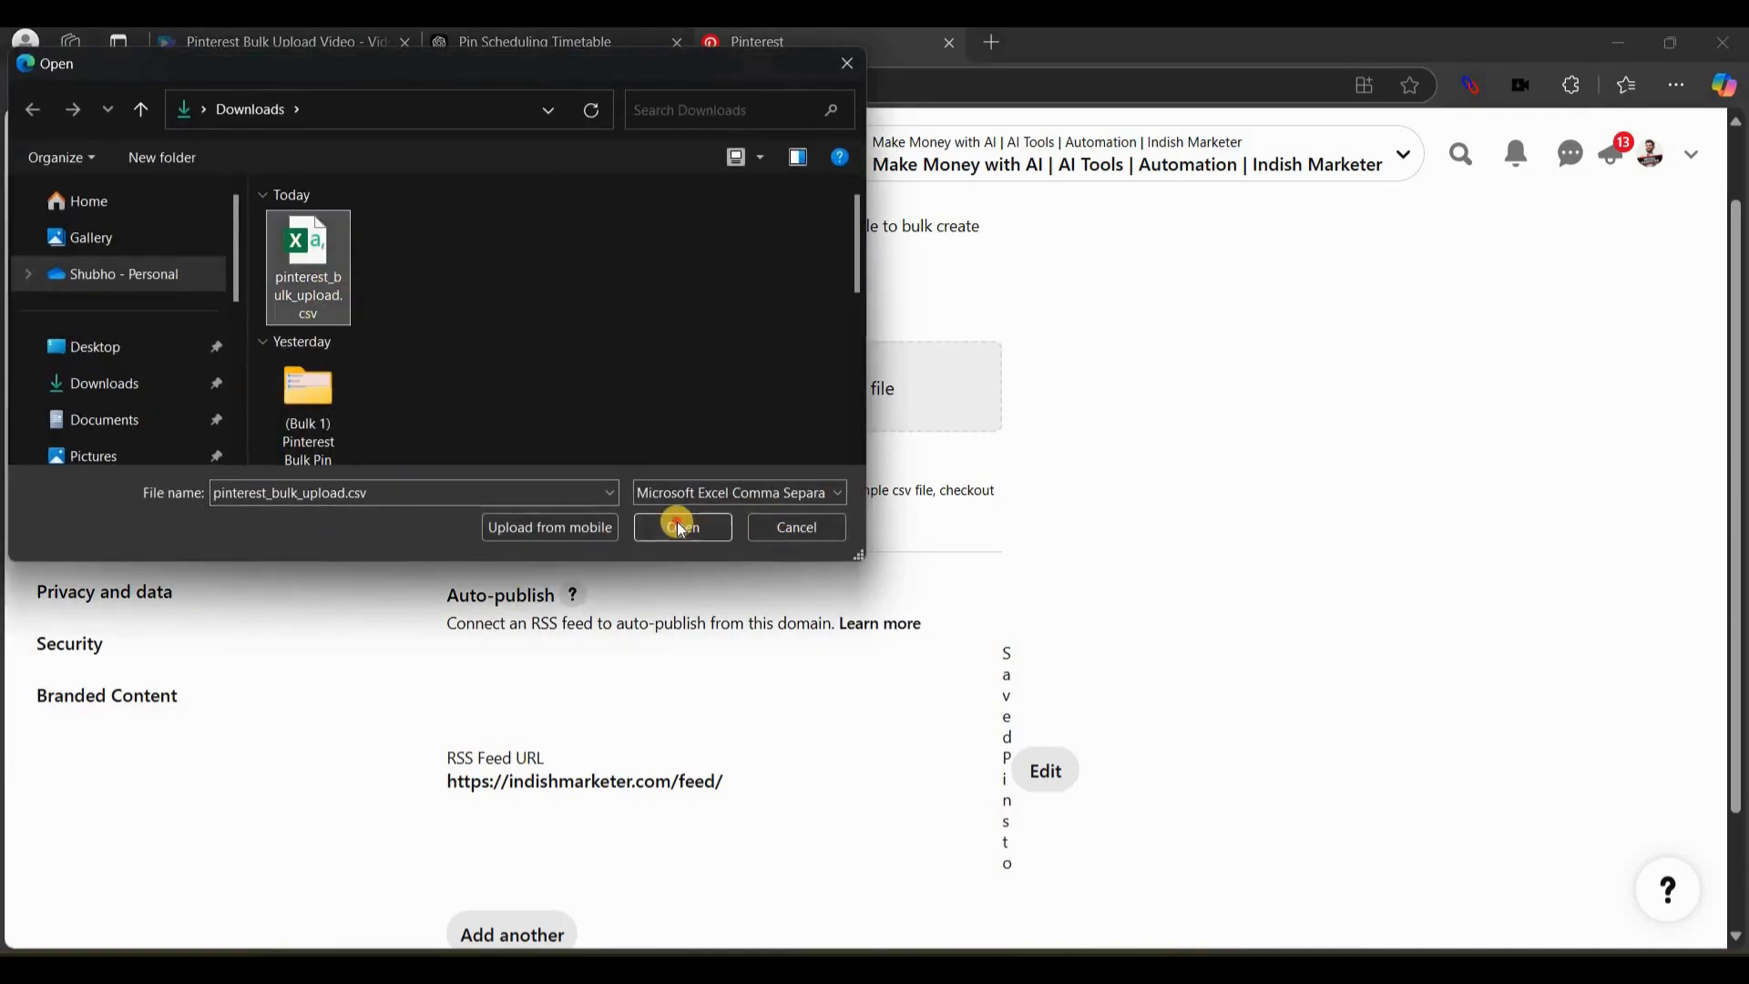
click(682, 528)
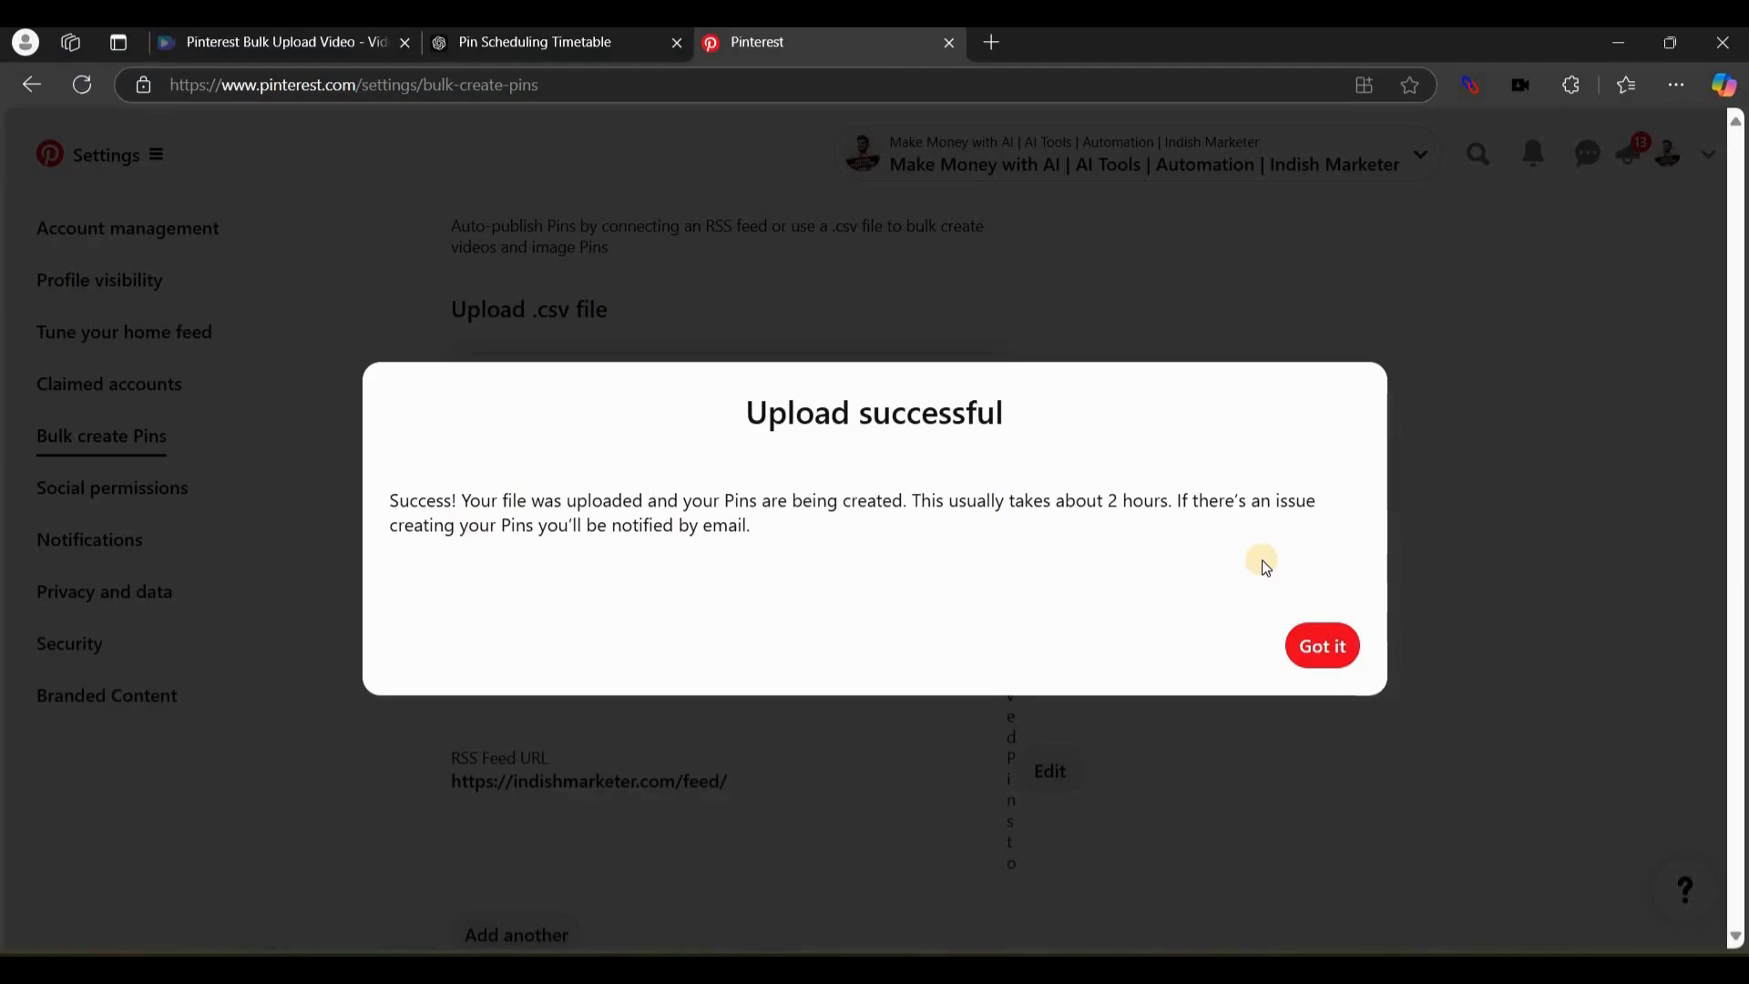
click(1318, 645)
click(1323, 649)
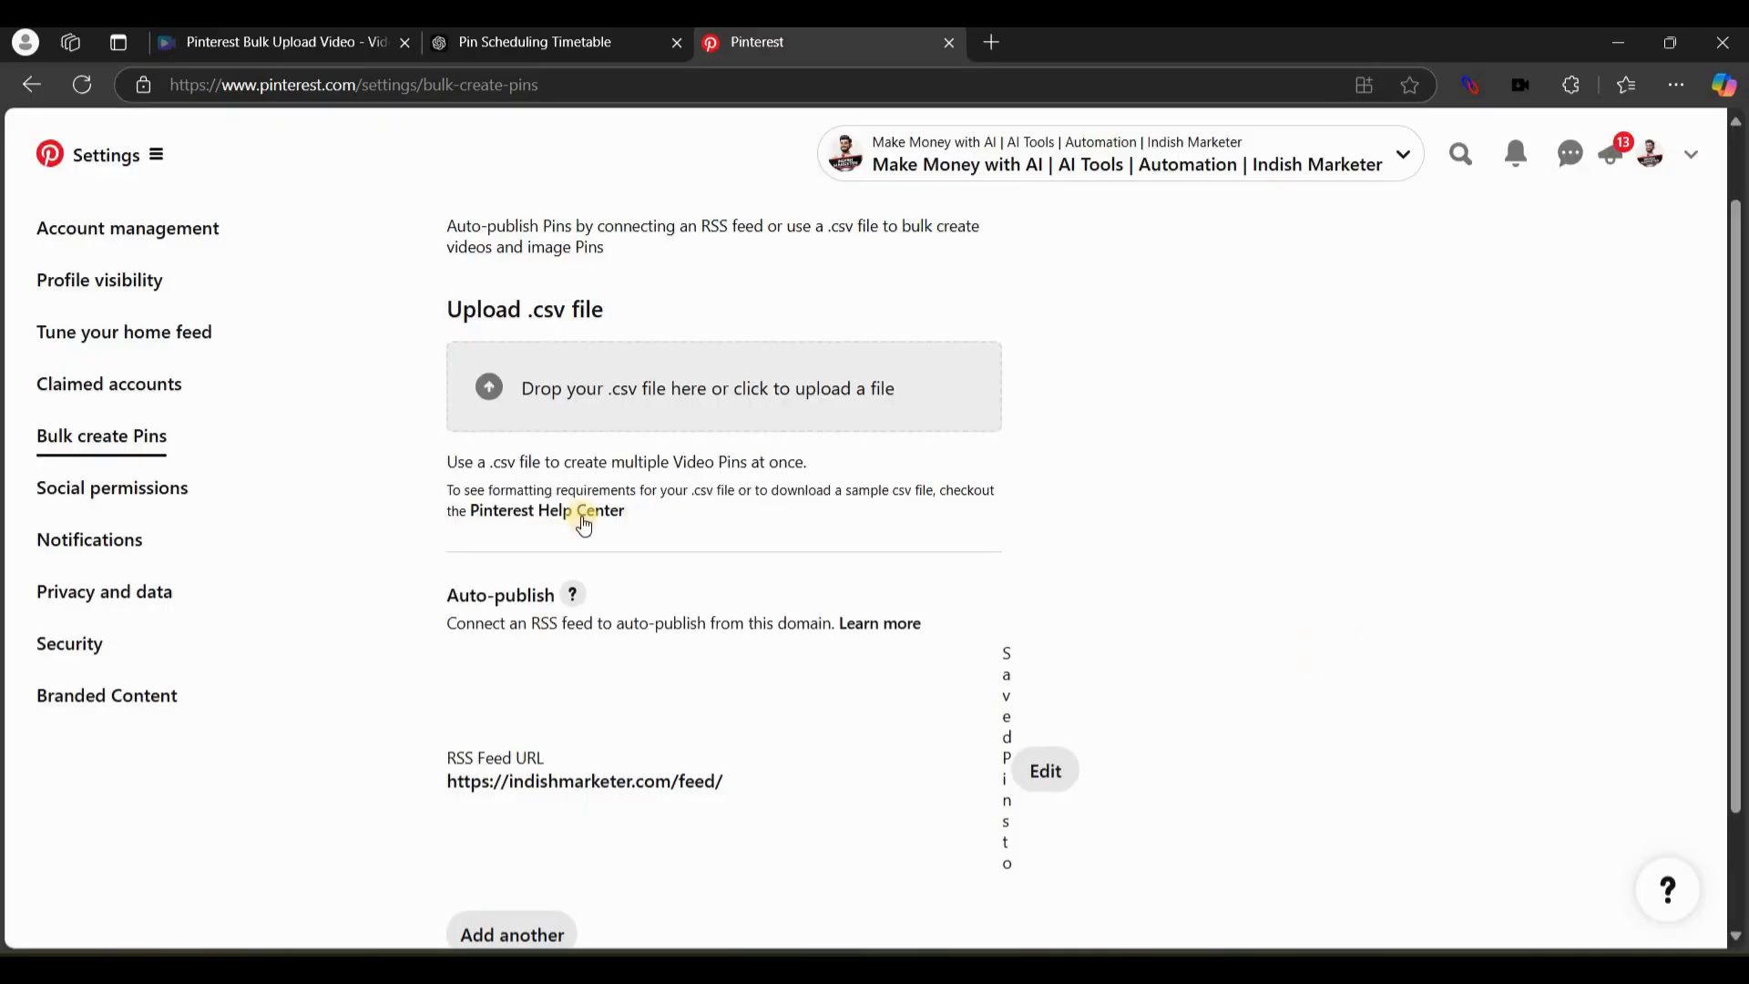
scroll(1030, 389, up, 1)
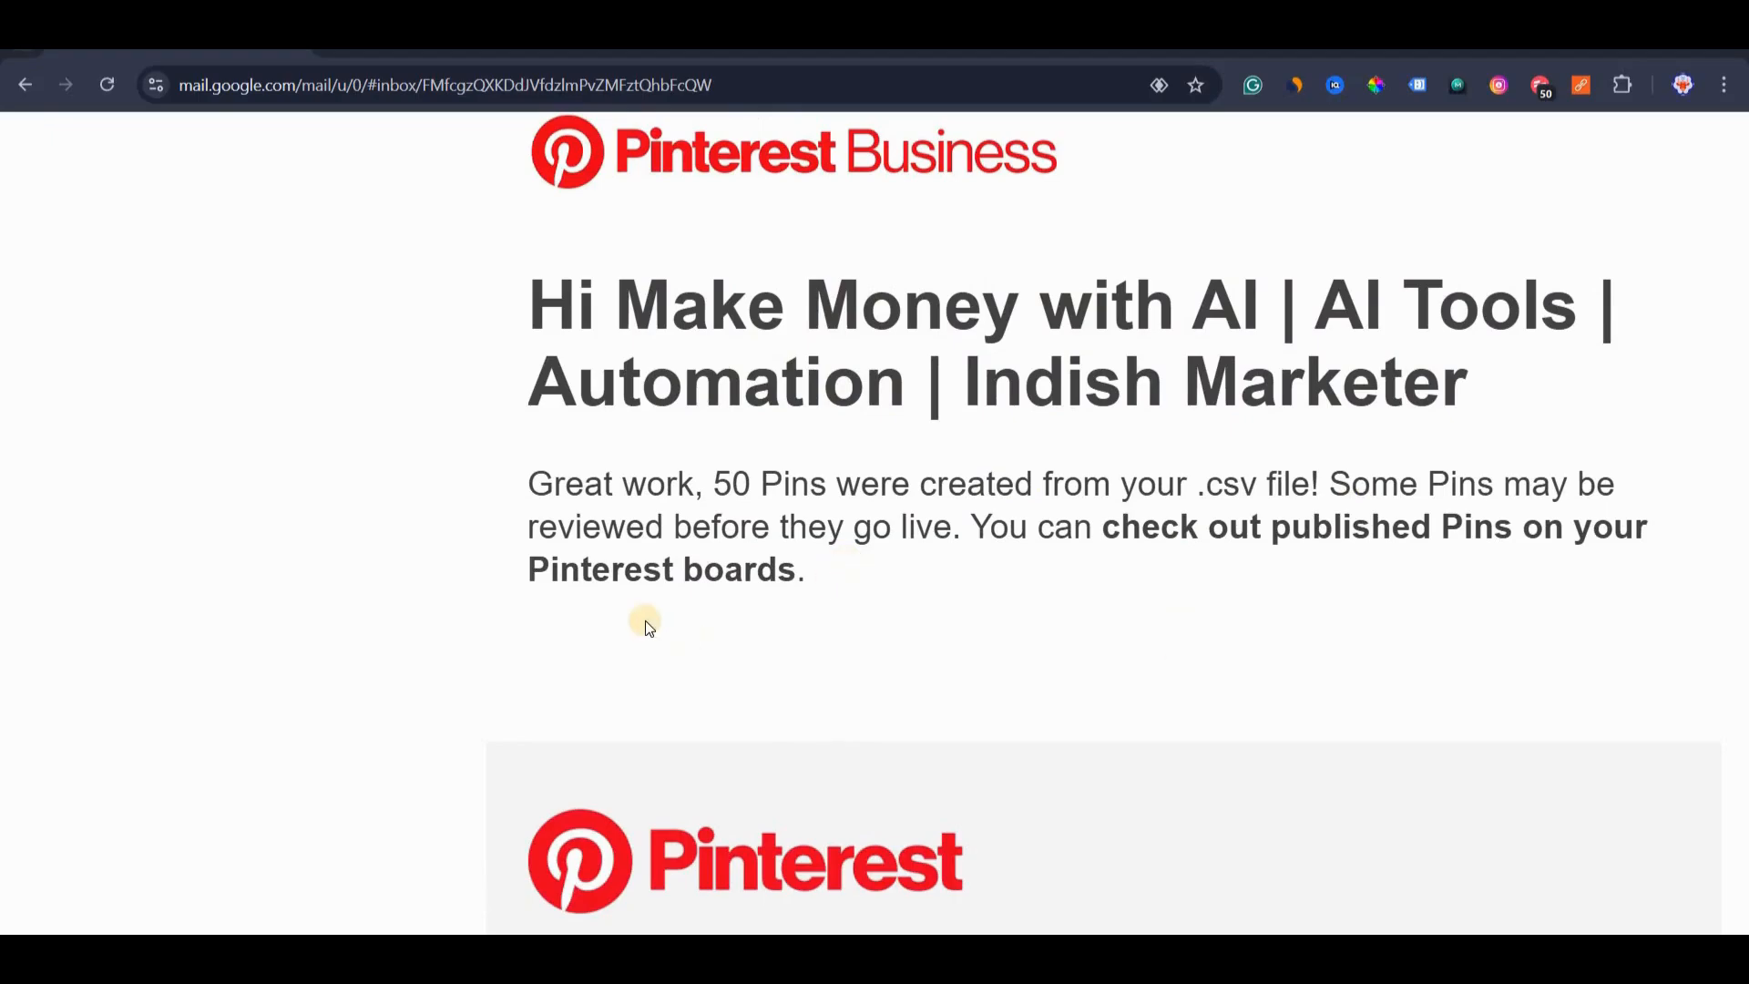
scroll(645, 626, down, 3)
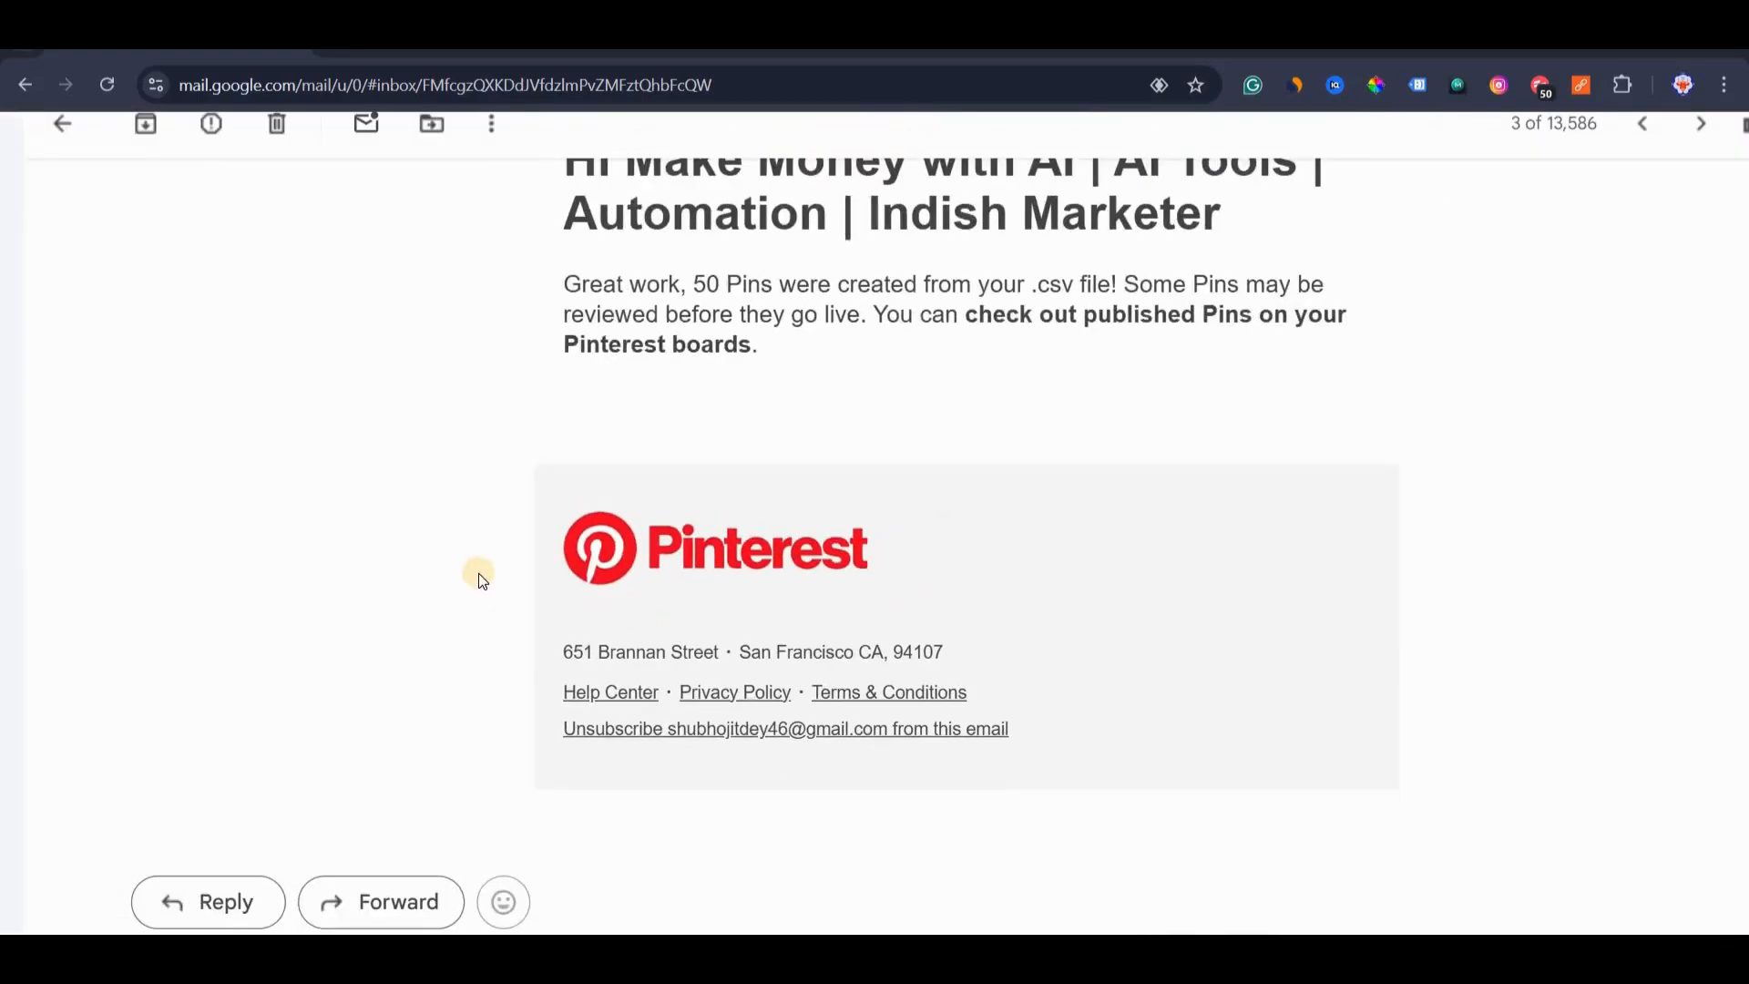
key(ctrl+minus)
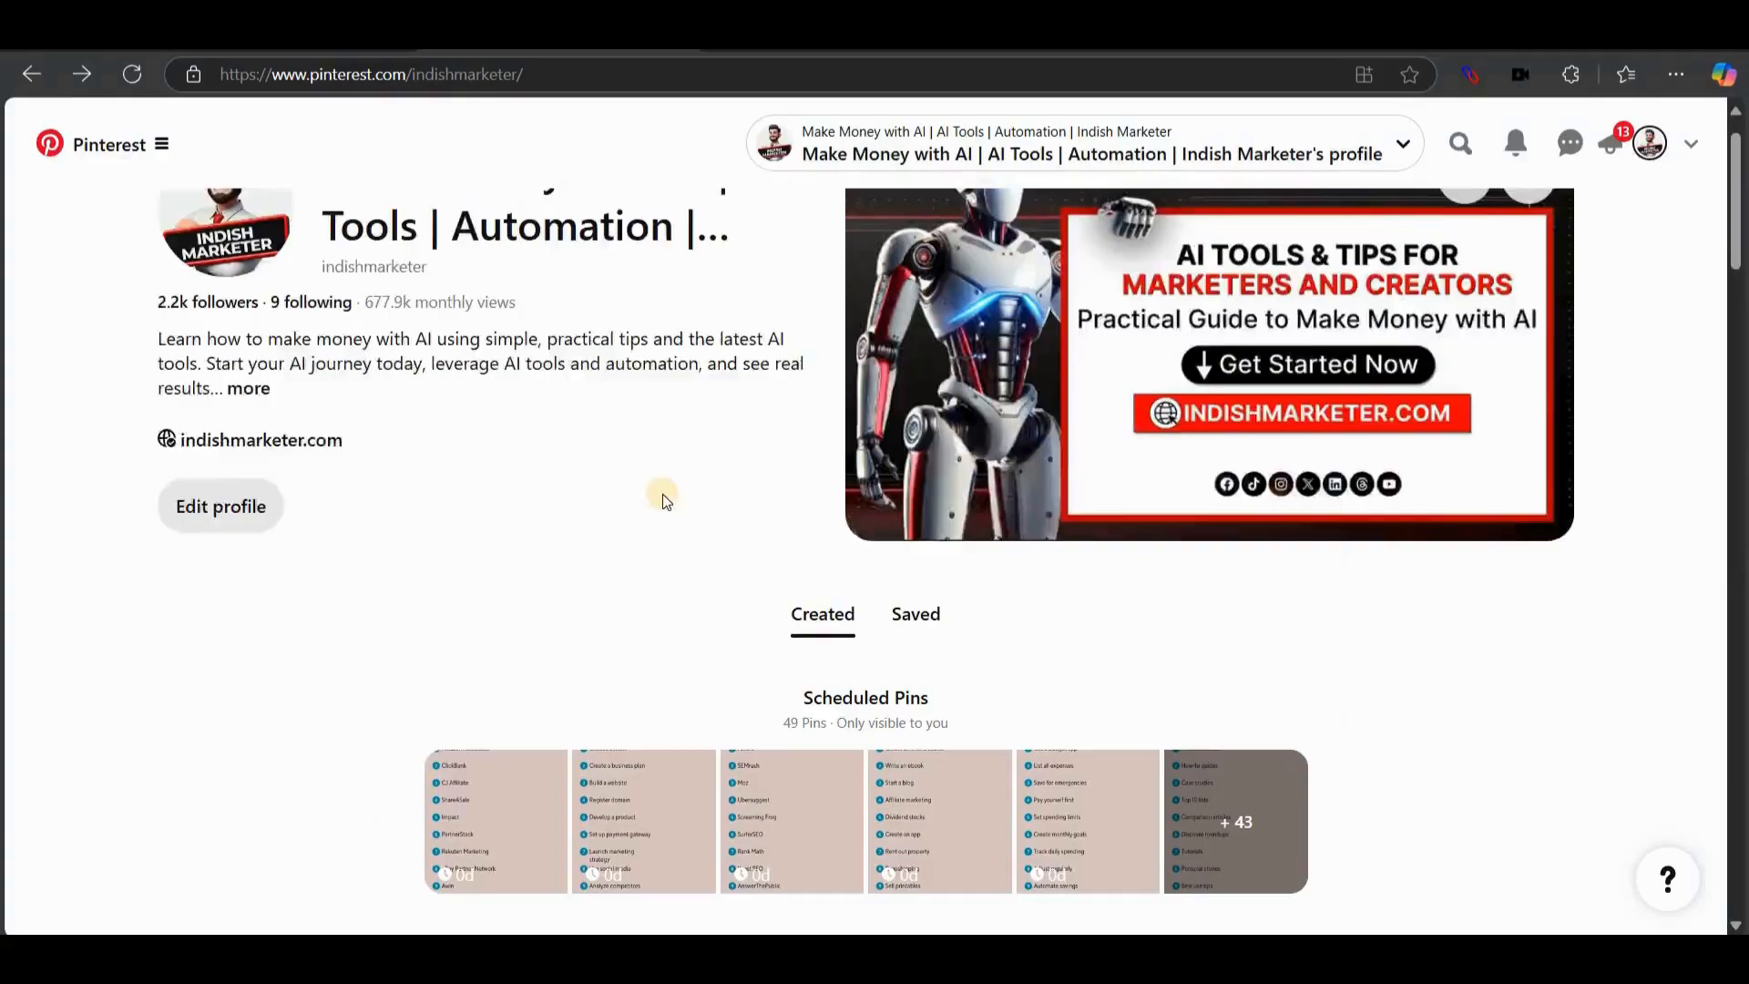
scroll(663, 494, up, 1)
scroll(663, 494, down, 3)
scroll(663, 493, up, 3)
click(125, 74)
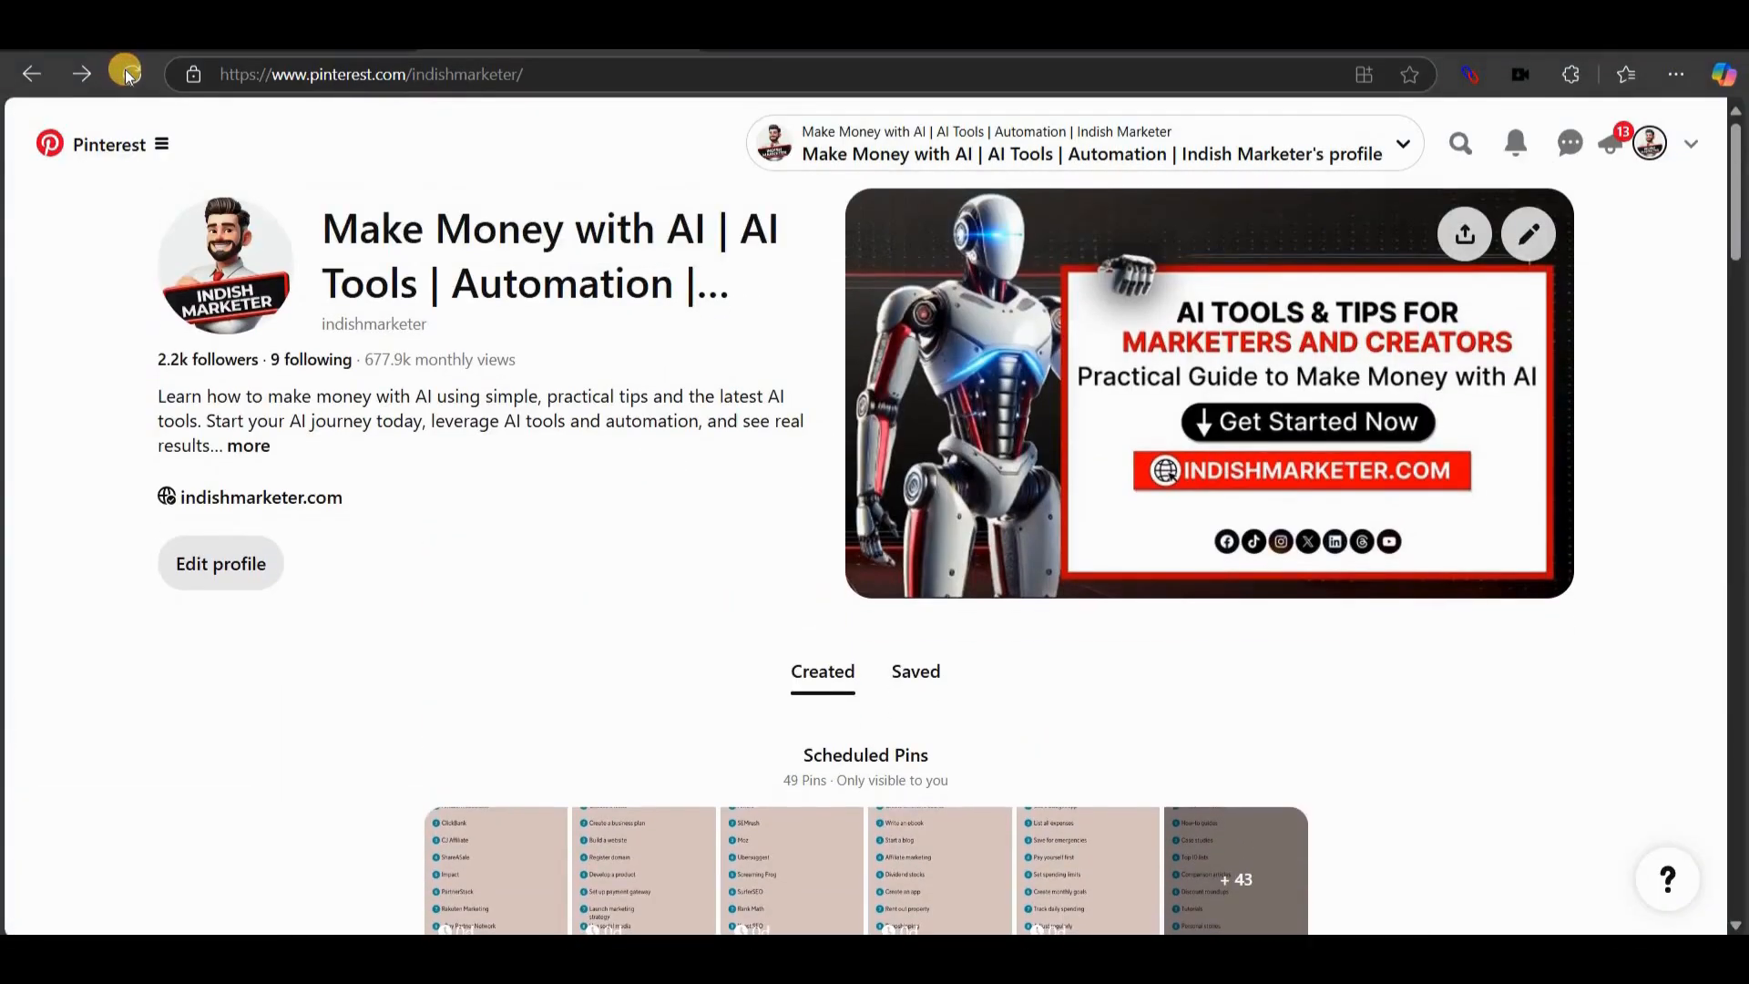
scroll(462, 695, down, 3)
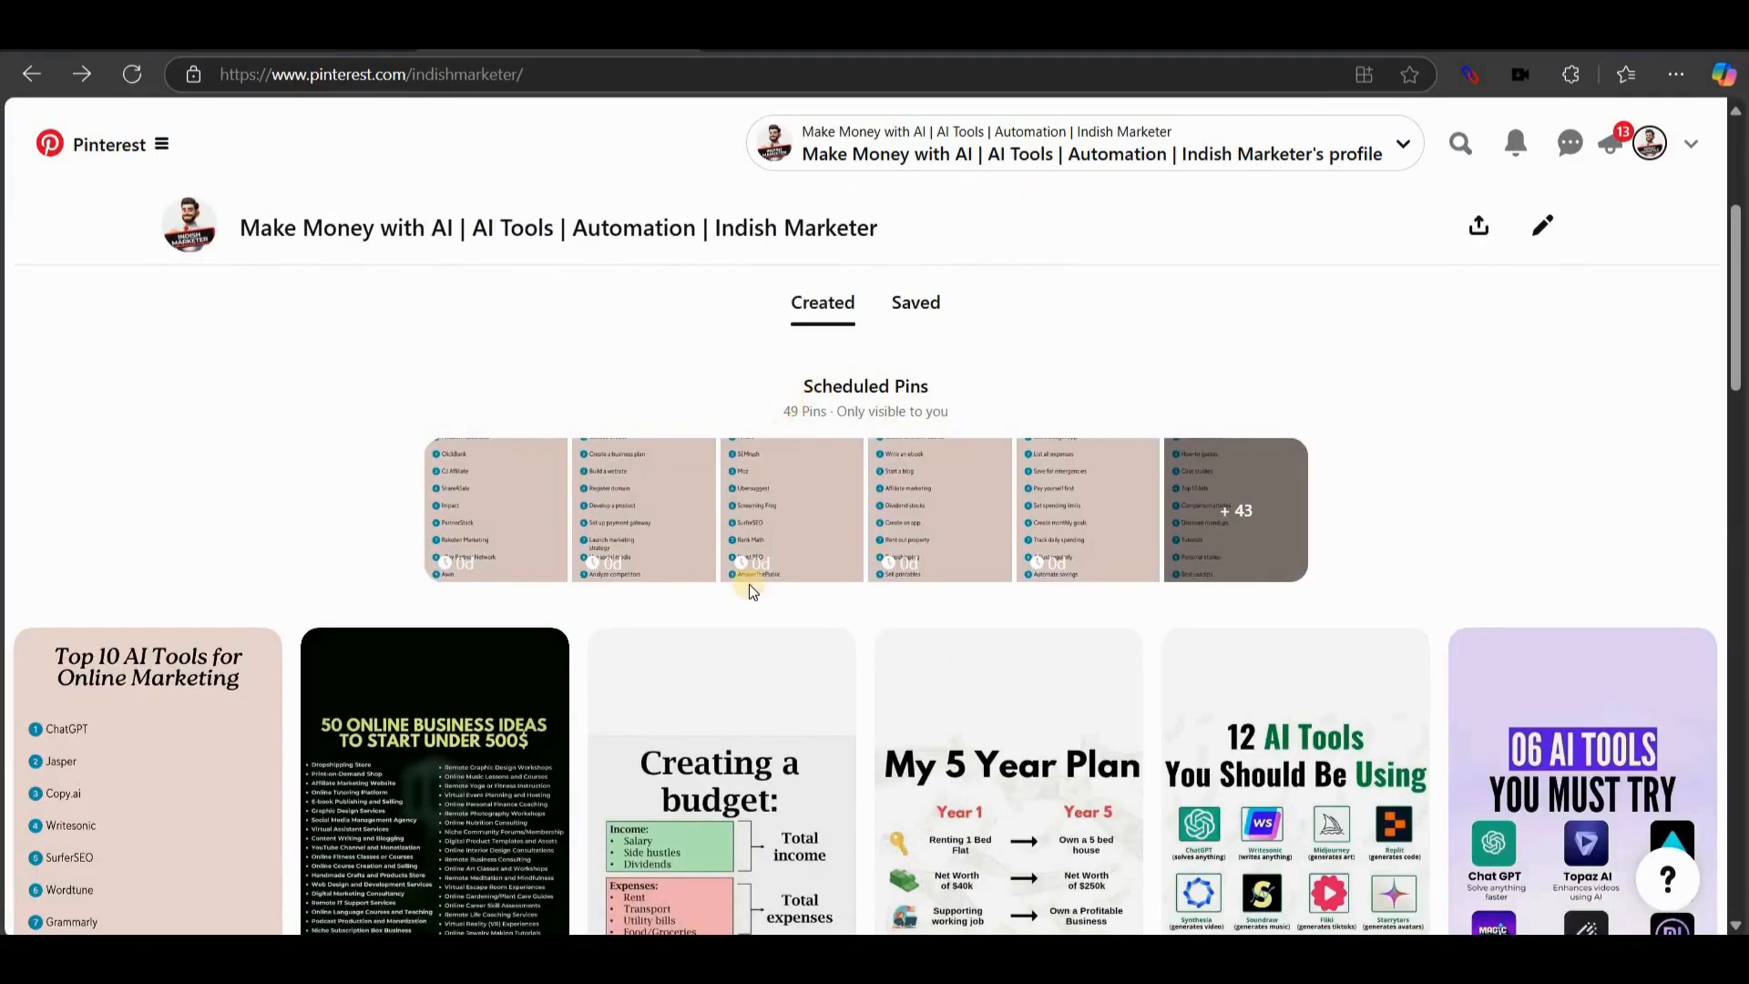
scroll(86, 583, down, 2)
scroll(235, 597, down, 3)
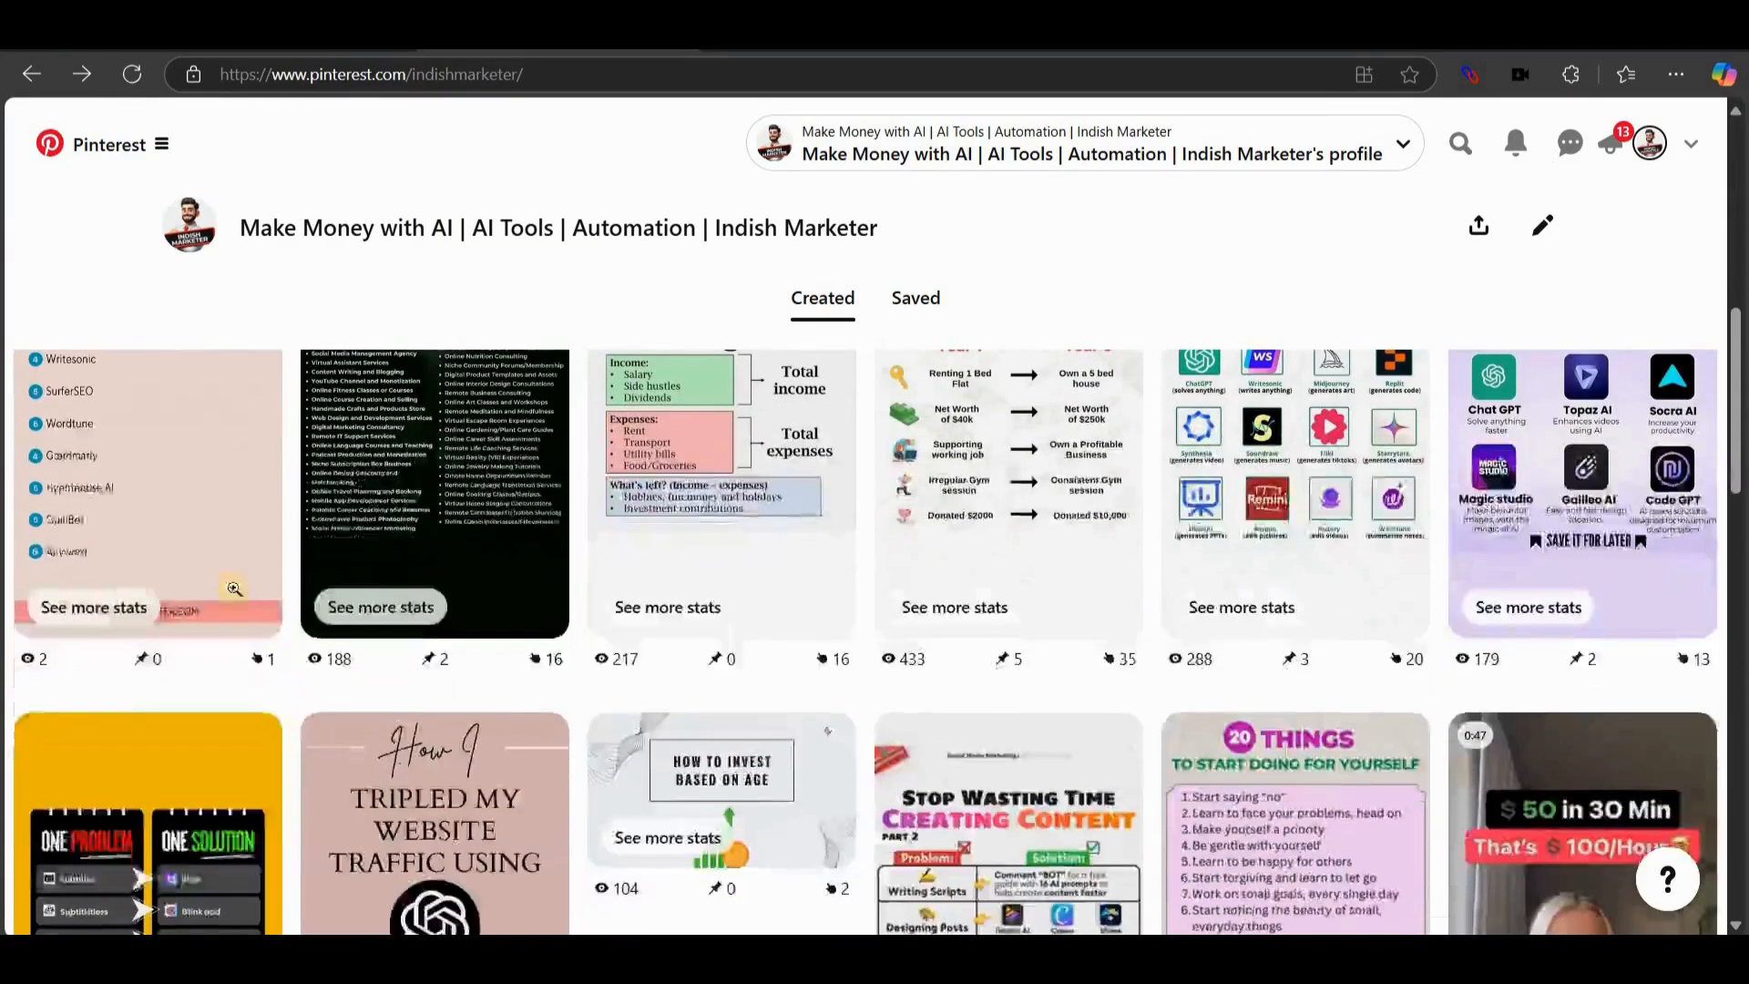
scroll(164, 637, up, 2)
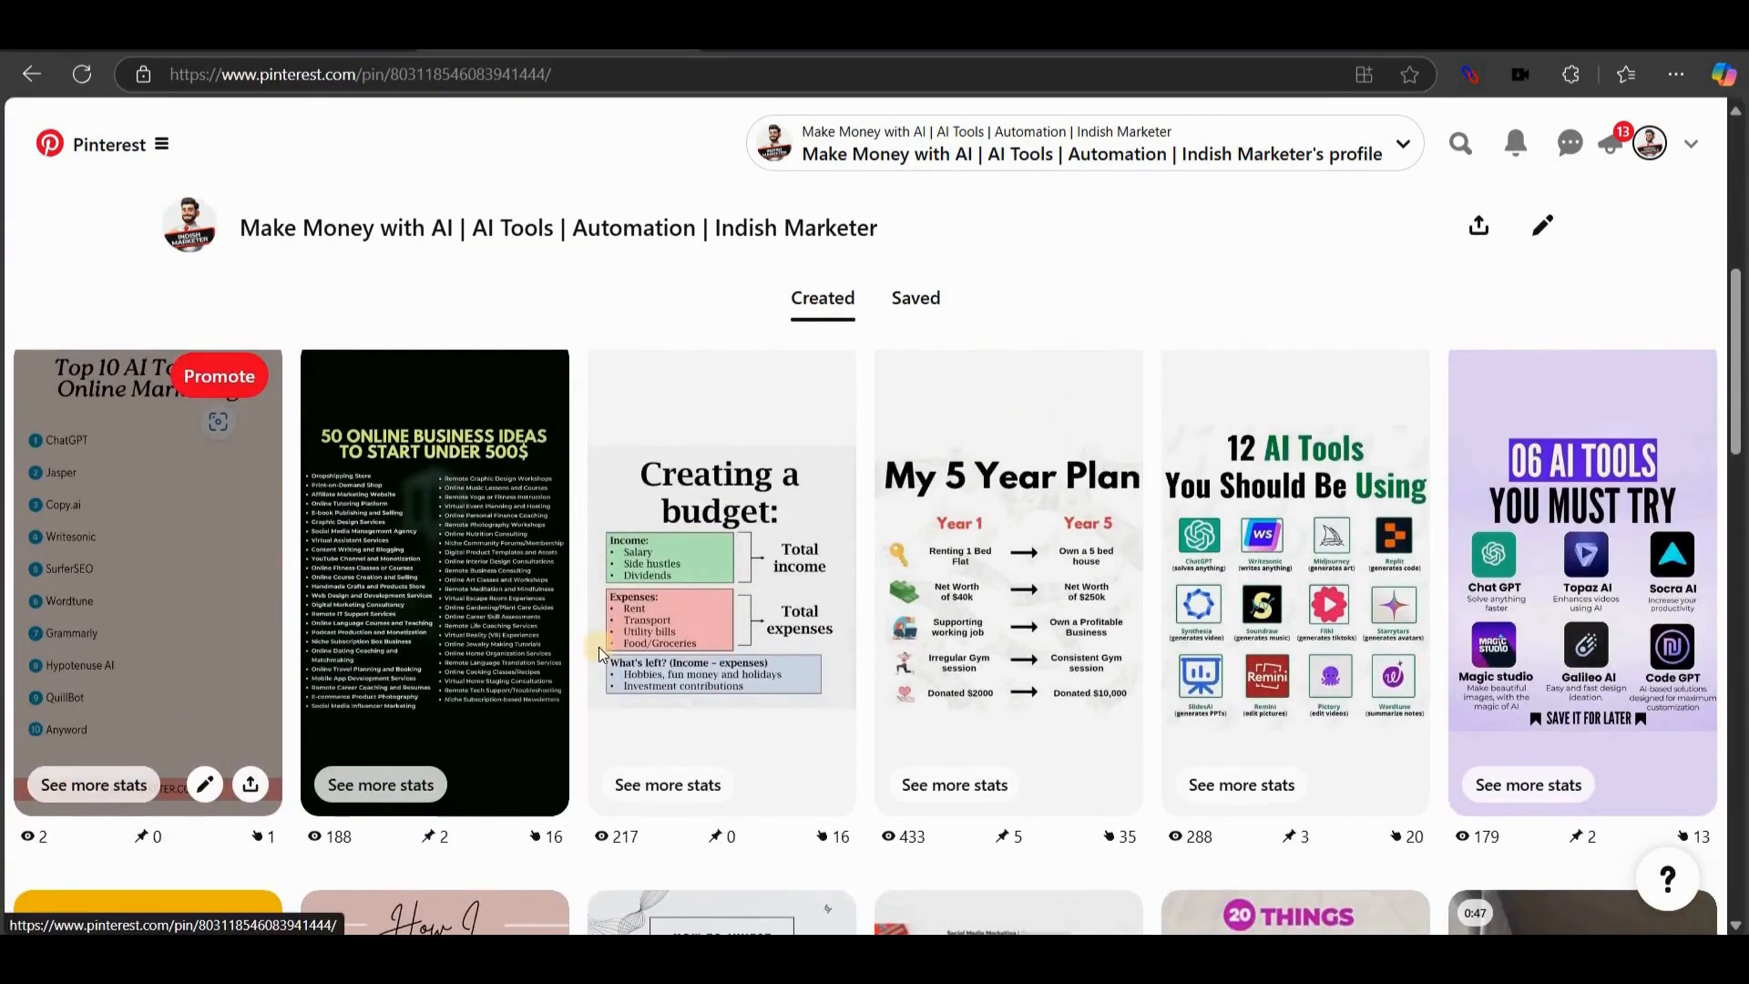
Open the "Top 10 AI Tools for Online Marketing" Pin and examine its image, title and full description.
click(150, 664)
scroll(560, 713, down, 3)
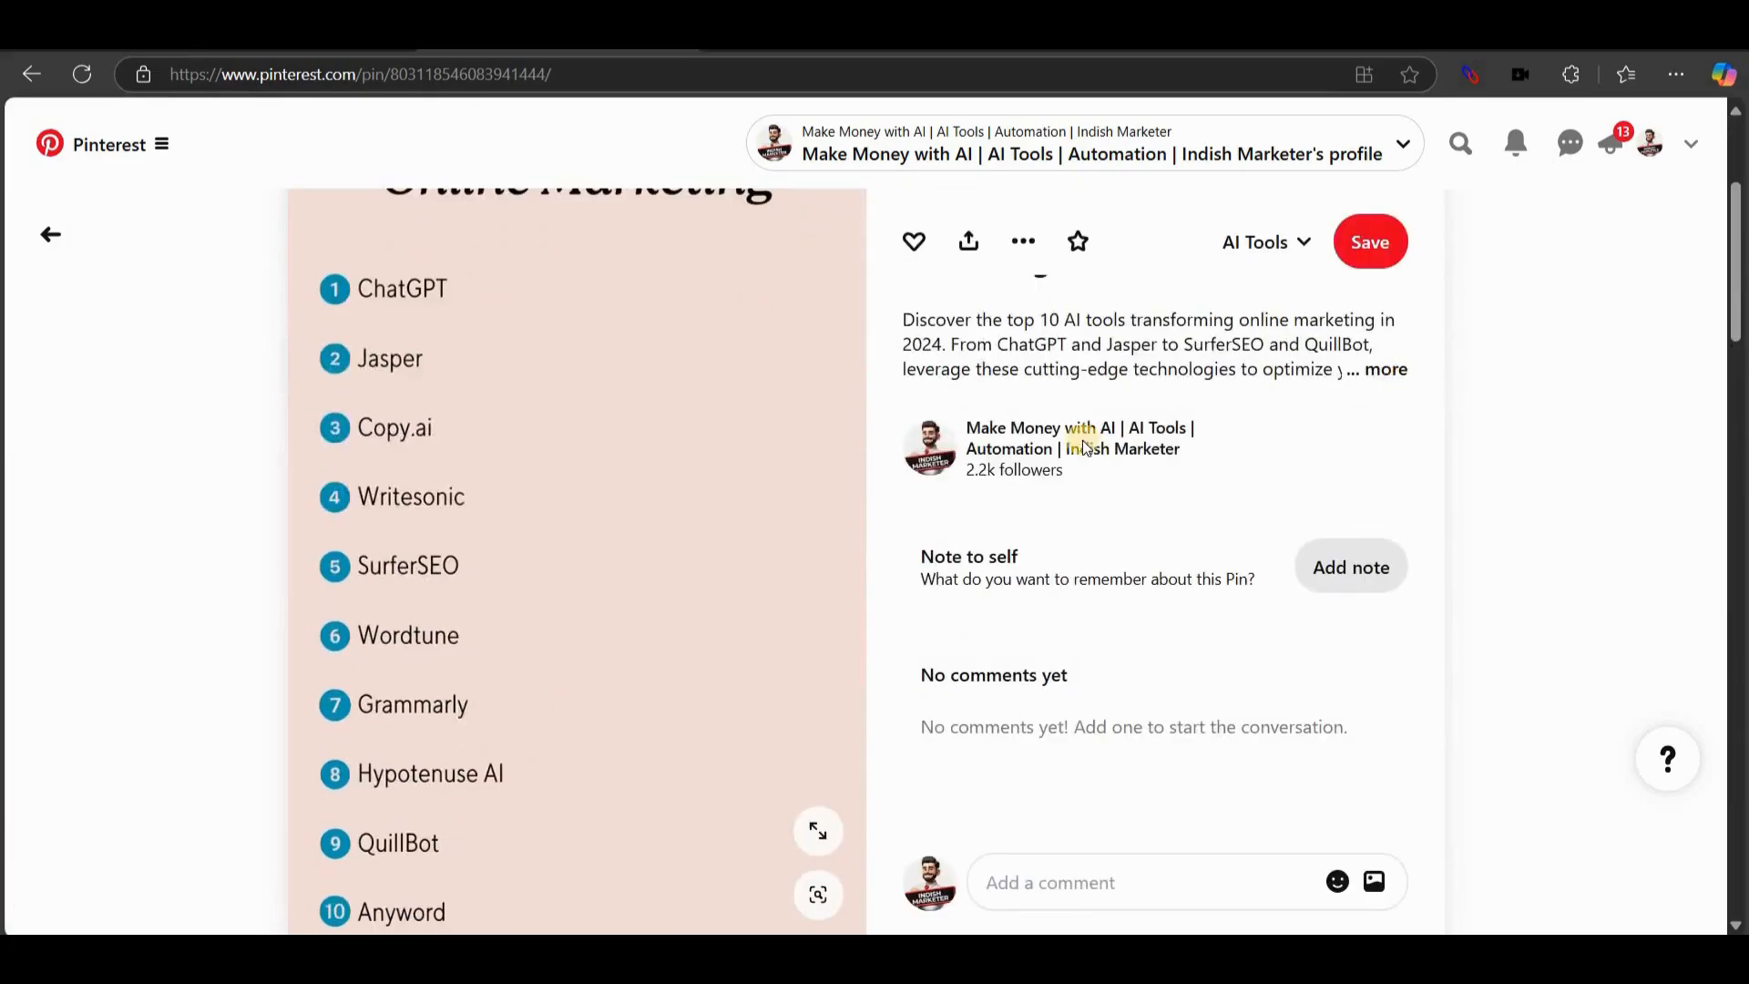
click(1401, 376)
scroll(1012, 480, up, 1)
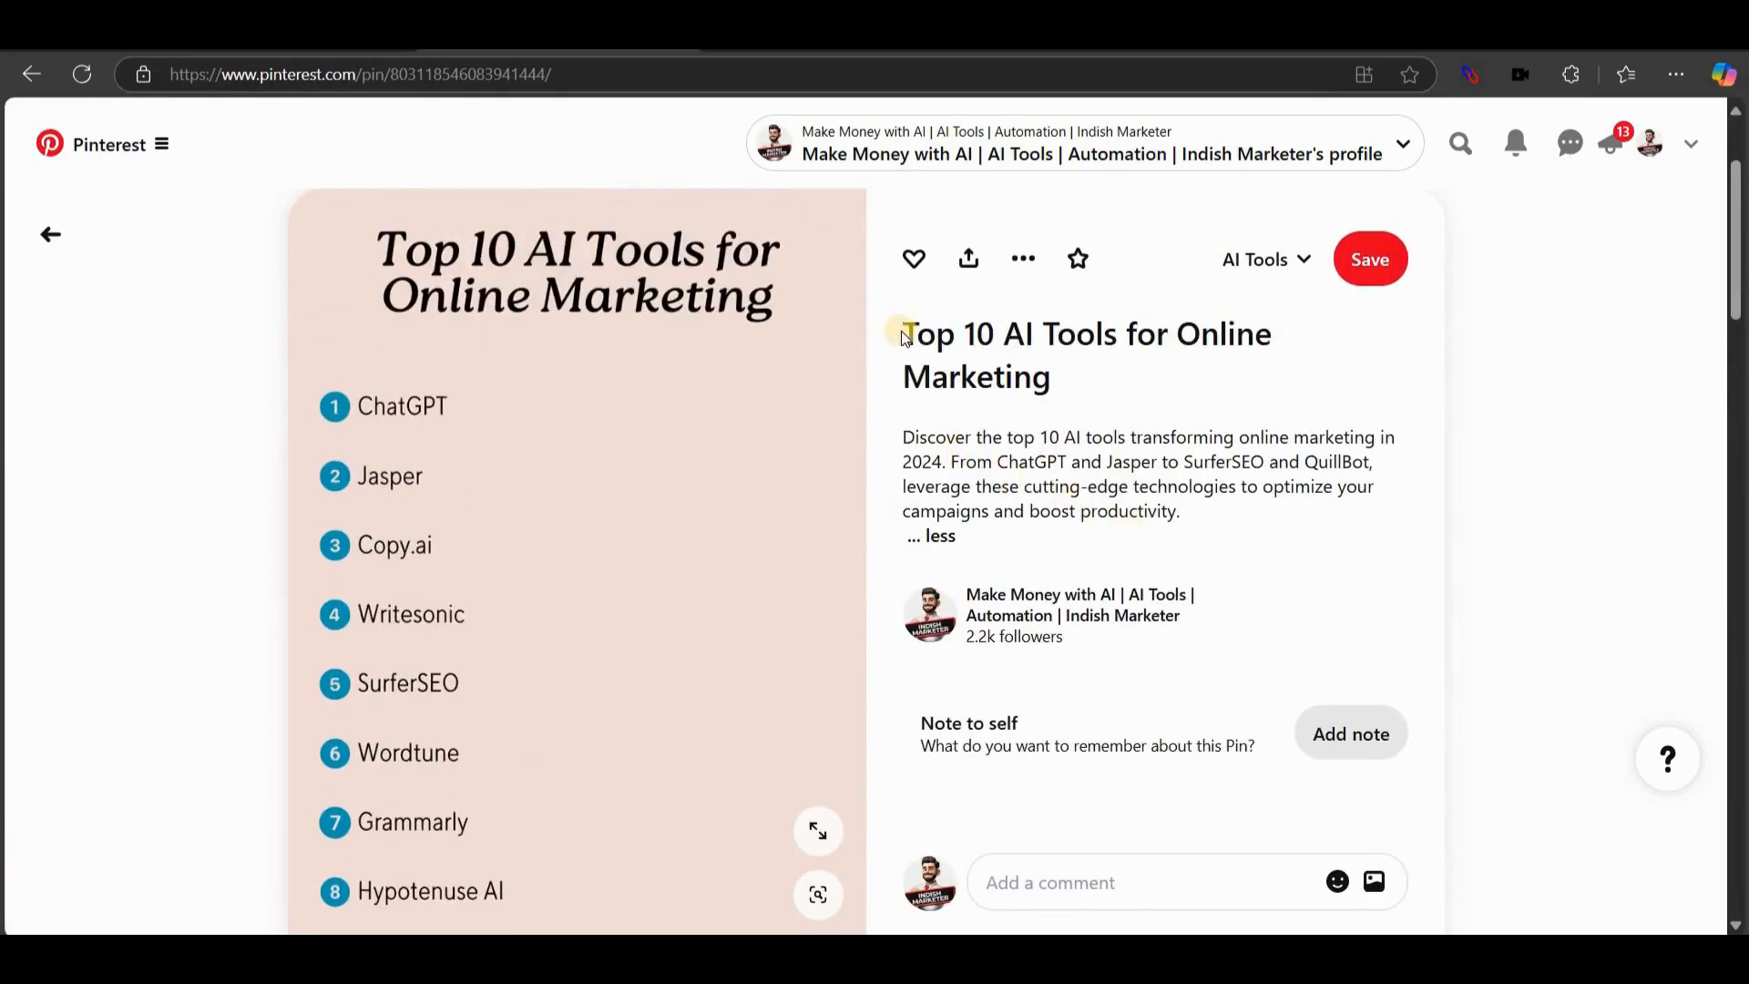
scroll(1054, 662, down, 3)
scroll(1054, 662, down, 5)
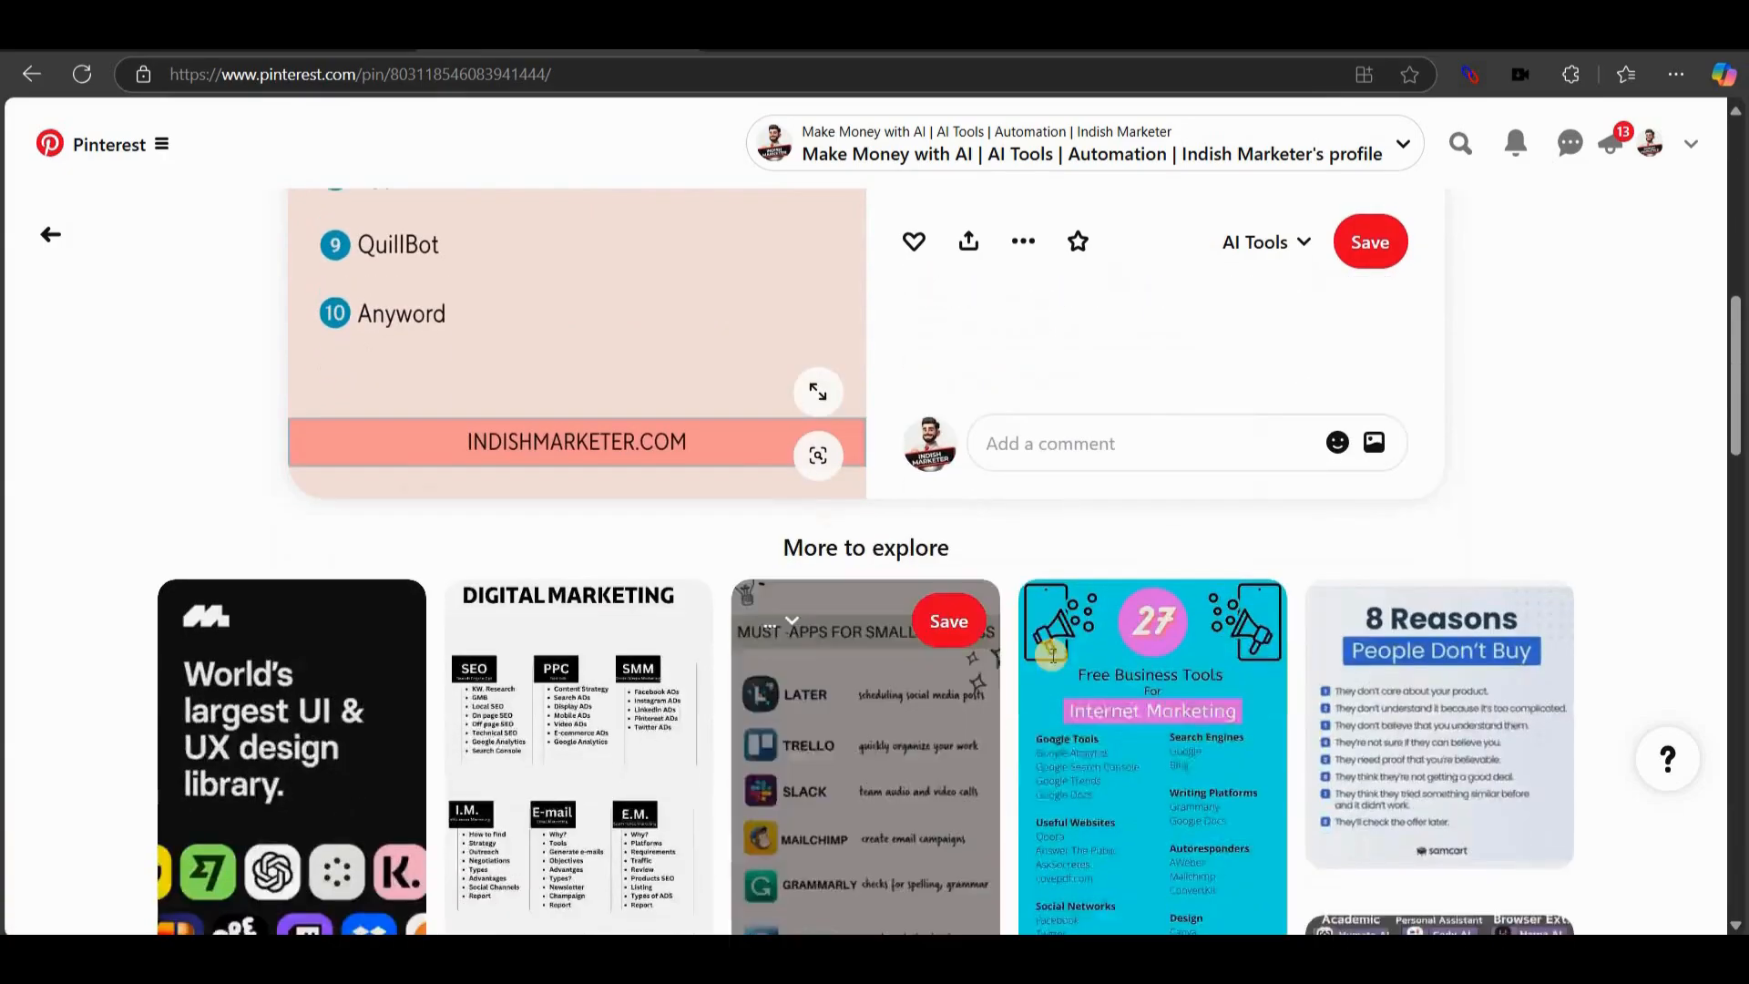
scroll(1055, 662, up, 10)
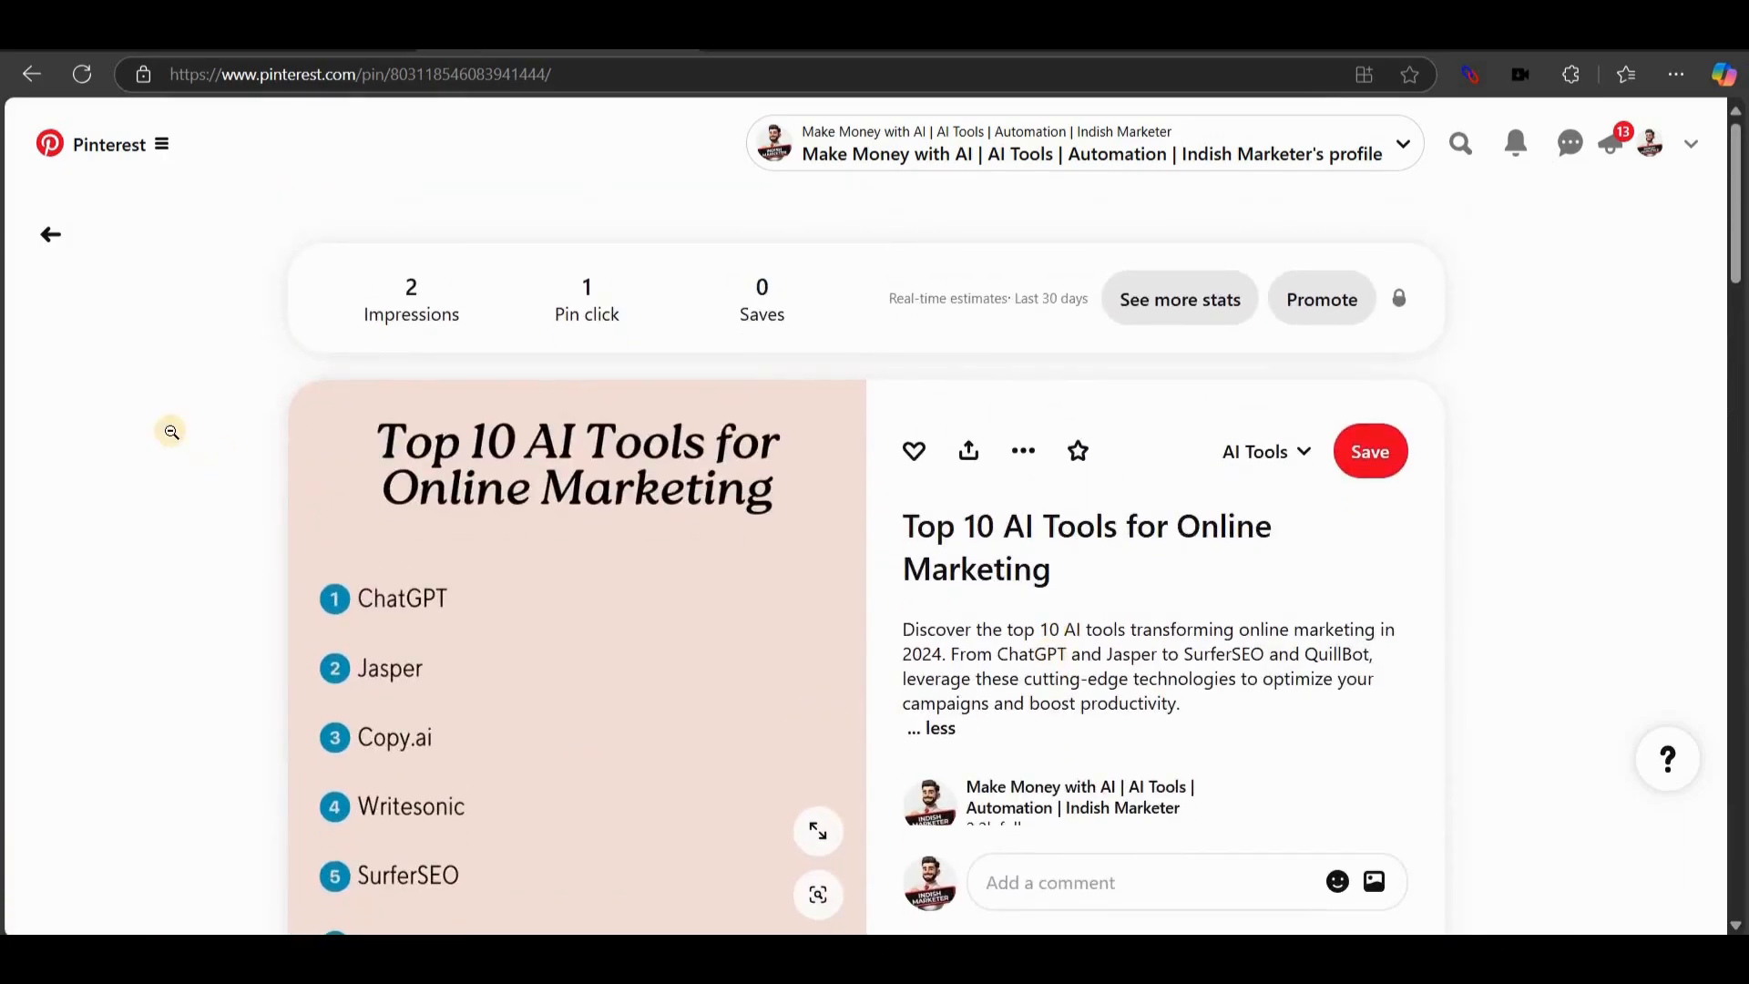
Return to the profile and look over the Scheduled Pins section under Created.
click(52, 246)
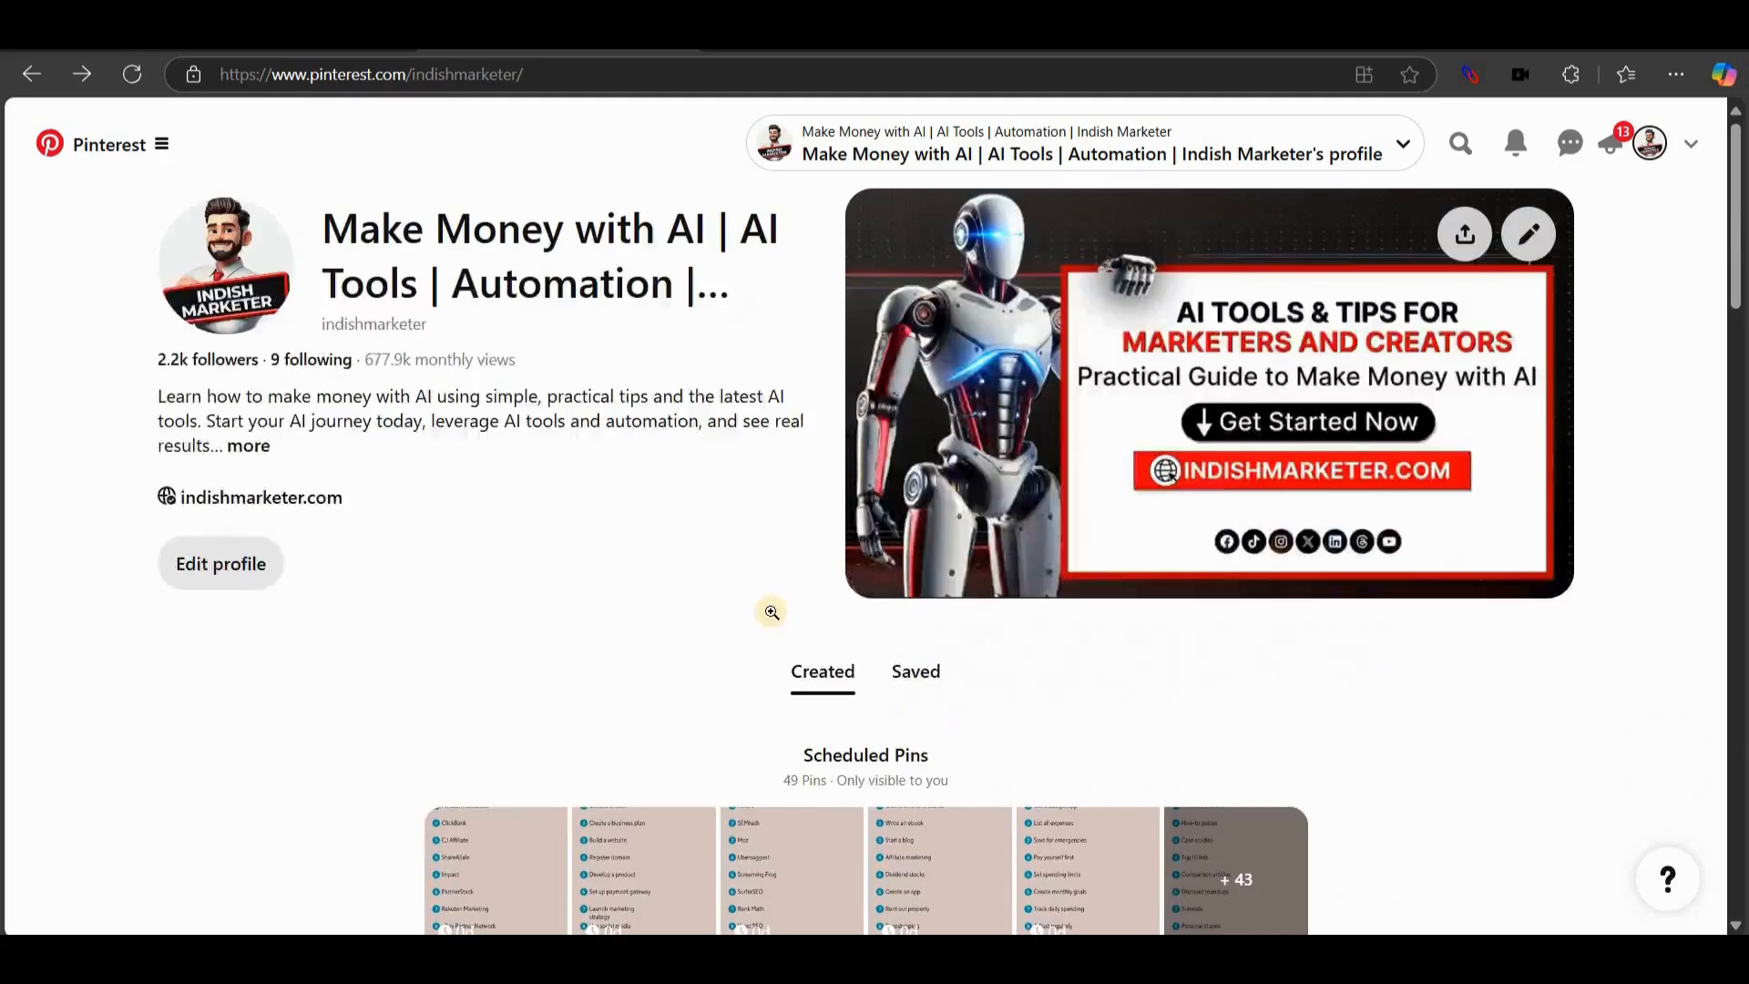
scroll(772, 612, down, 4)
scroll(771, 612, up, 3)
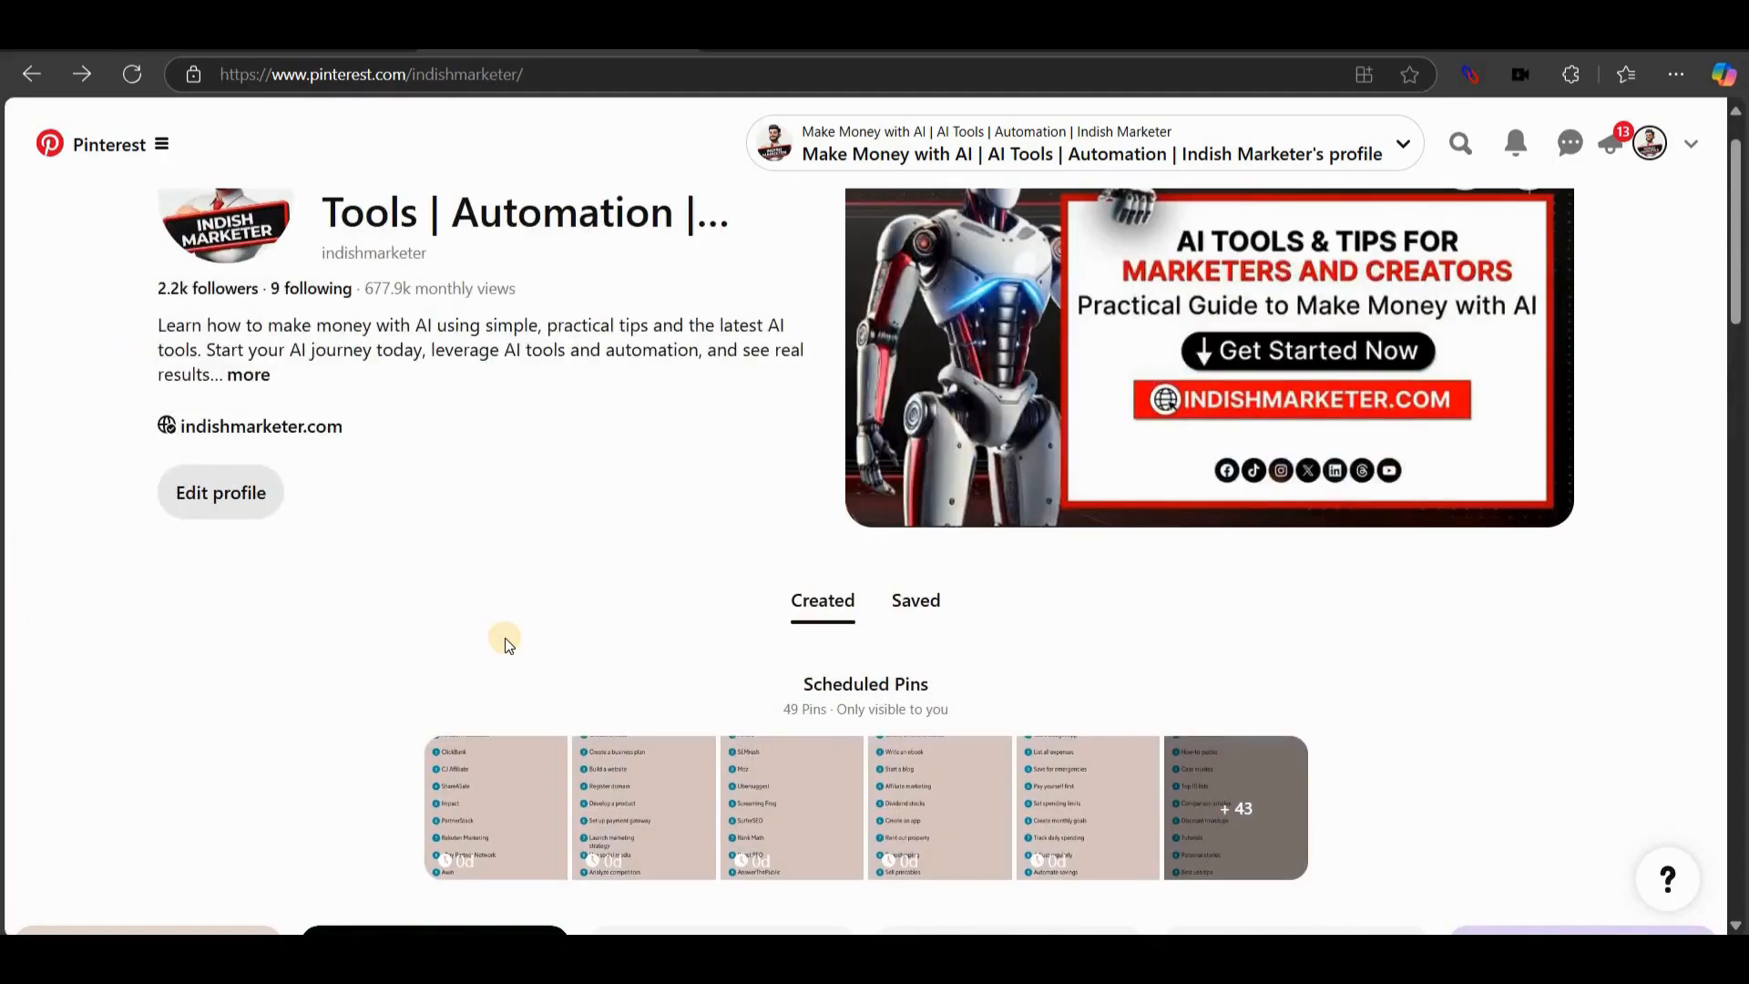